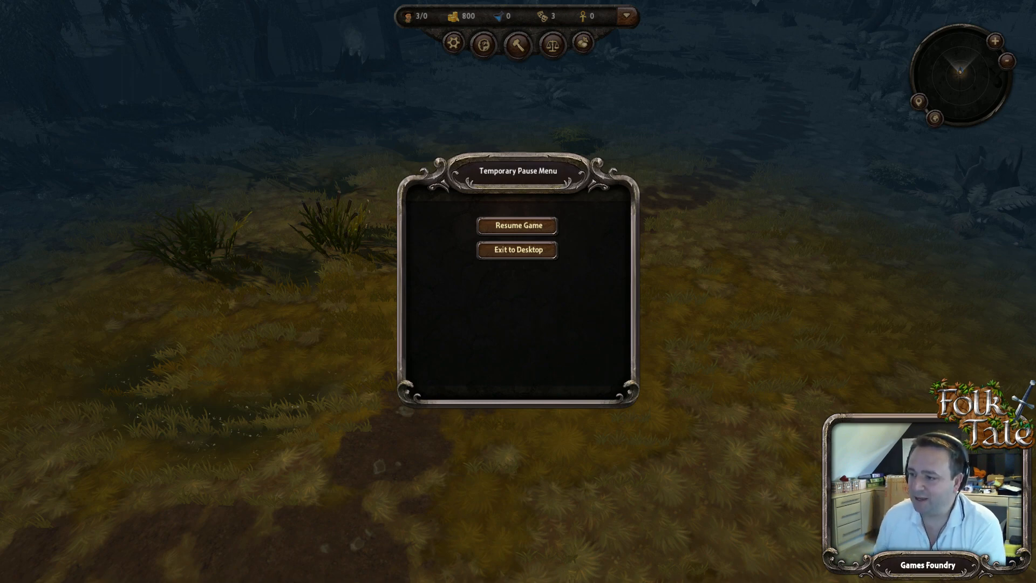
Step: Resume the paused game and select all three peasants standing on the path
left_click(538, 227)
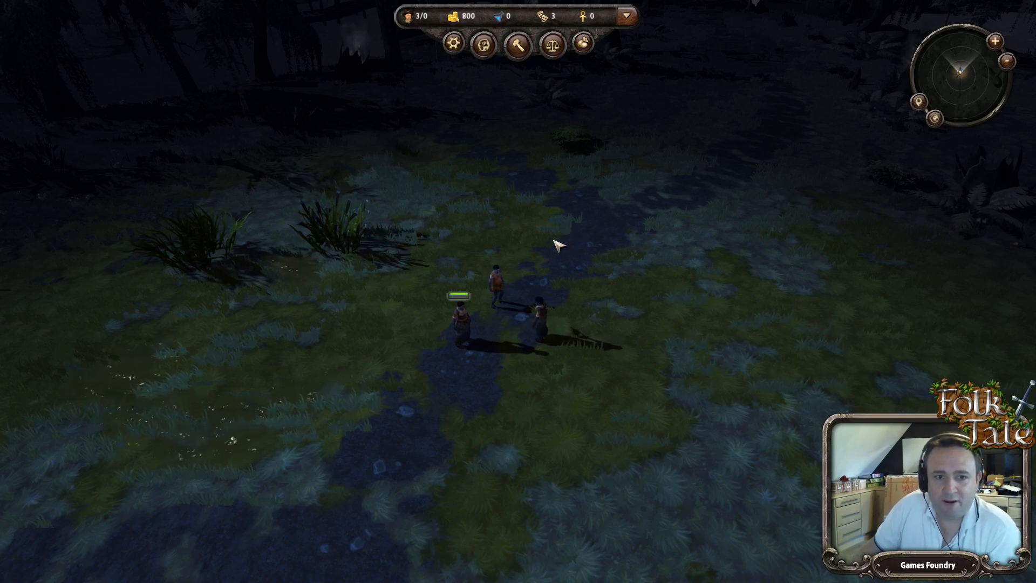
left_click_drag(430, 236, 567, 390)
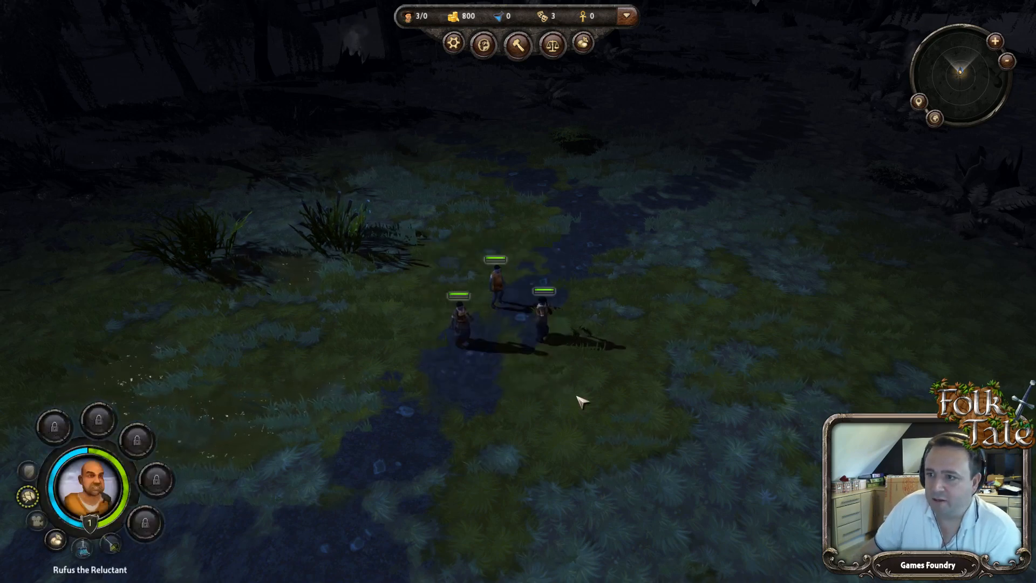
scroll(582, 267, "up", 3)
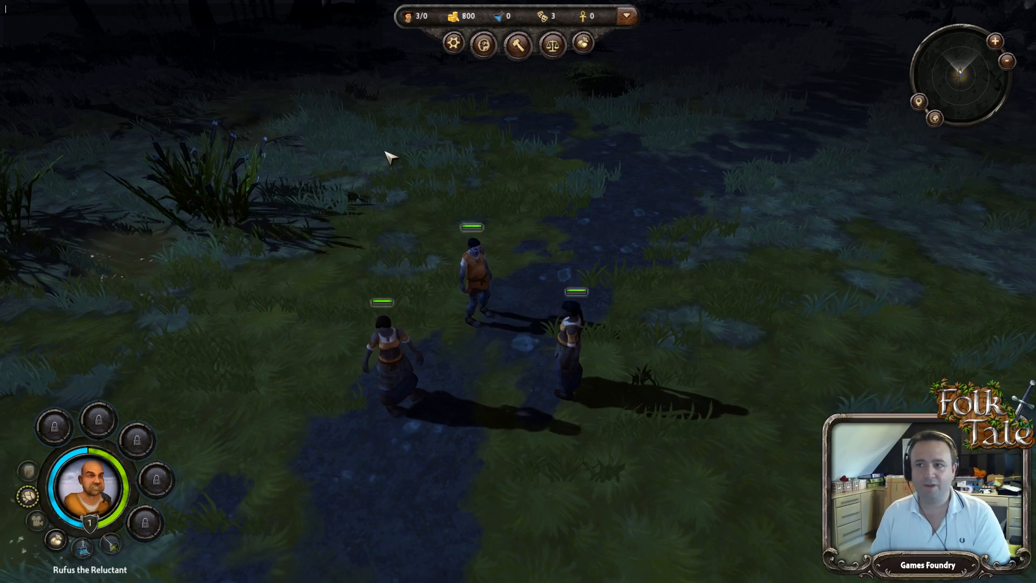
Step: Run the console command oneofeverything to fill the global inventory, look over the added items and close the inventory
type("one")
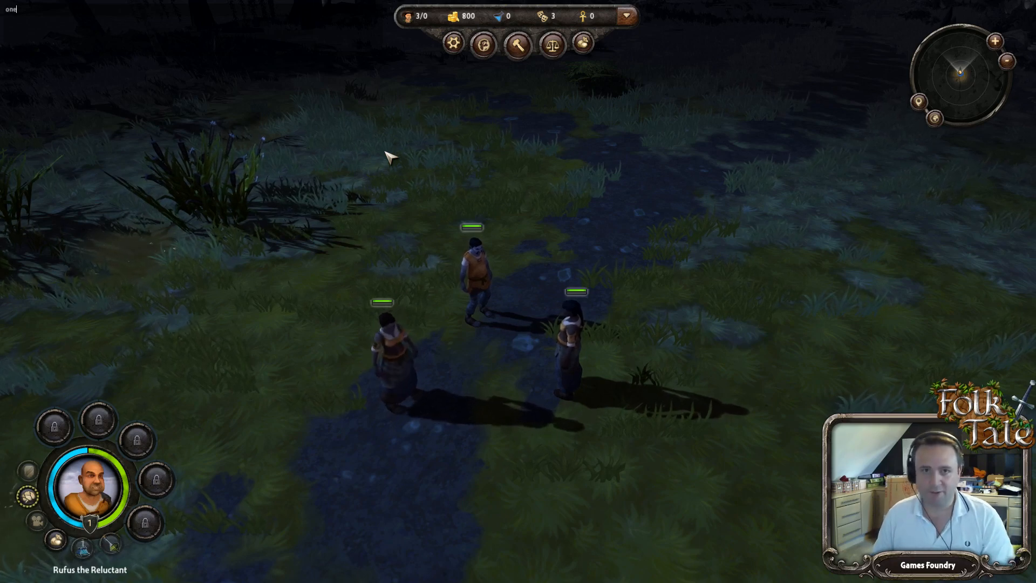
type("ofeverything")
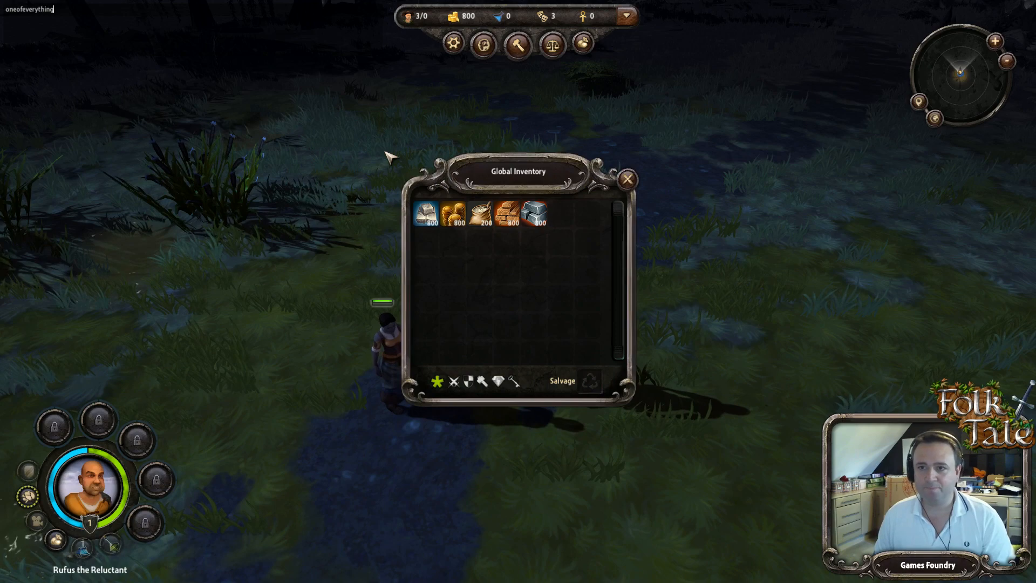
key("Return")
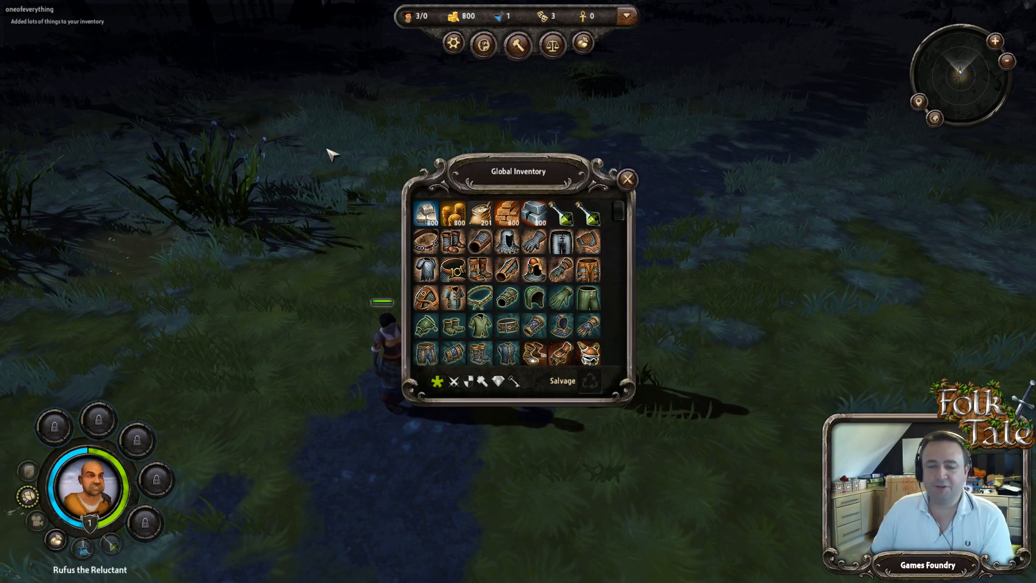
mouse_move(633, 217)
left_mouse_down()
mouse_move(626, 278)
mouse_move(619, 216)
mouse_move(621, 319)
mouse_move(620, 213)
left_mouse_up()
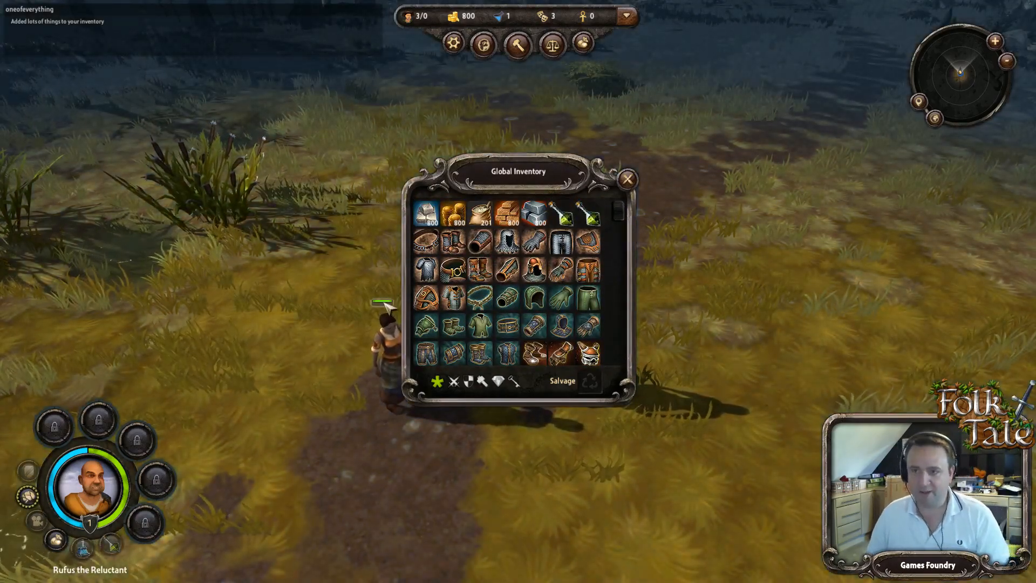
key("Escape")
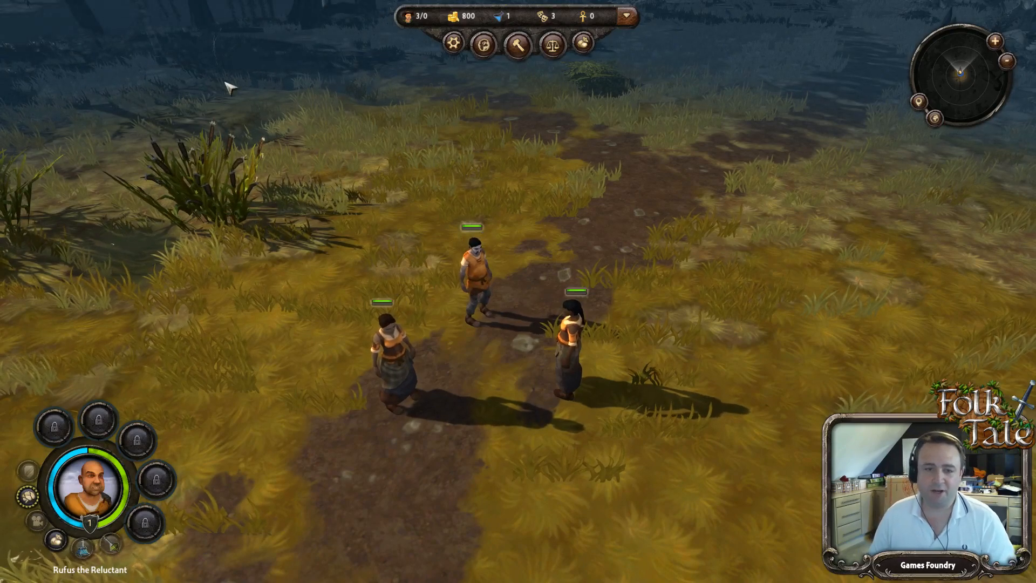
Step: View the global inventory and Rufus the Reluctant's character sheet one at a time, closing each after viewing
left_click(583, 44)
left_click(583, 44)
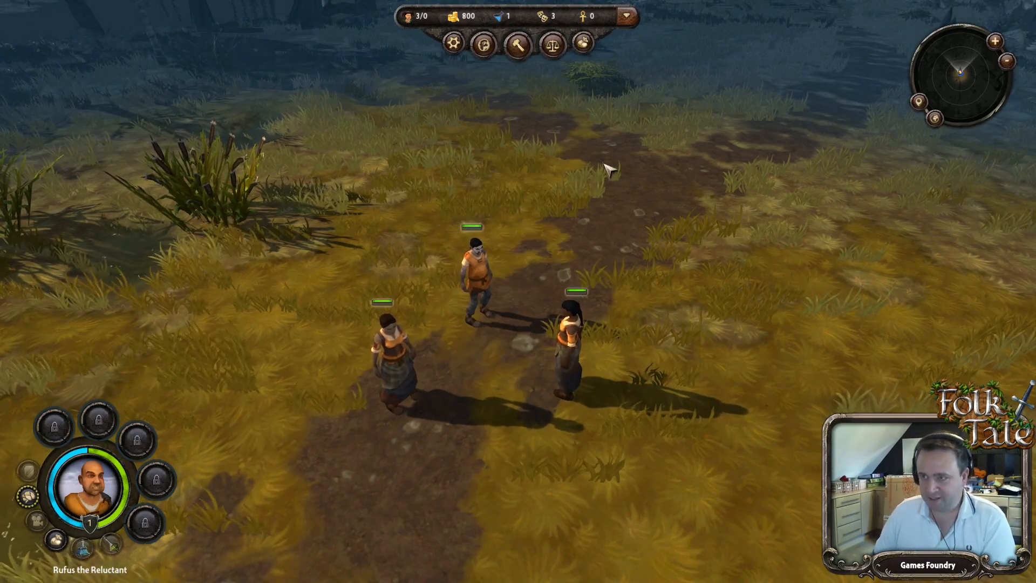
key("i")
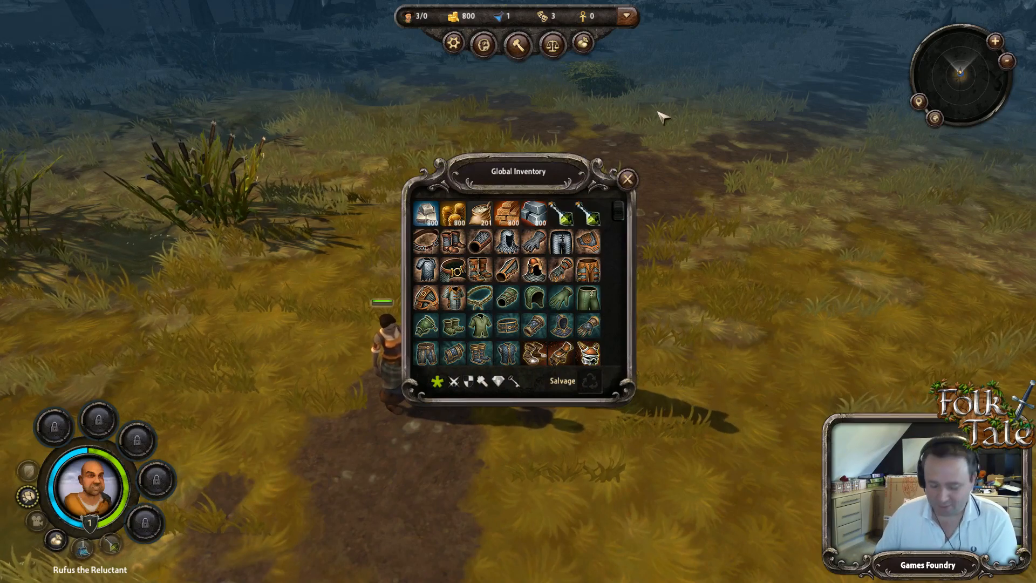
key("i")
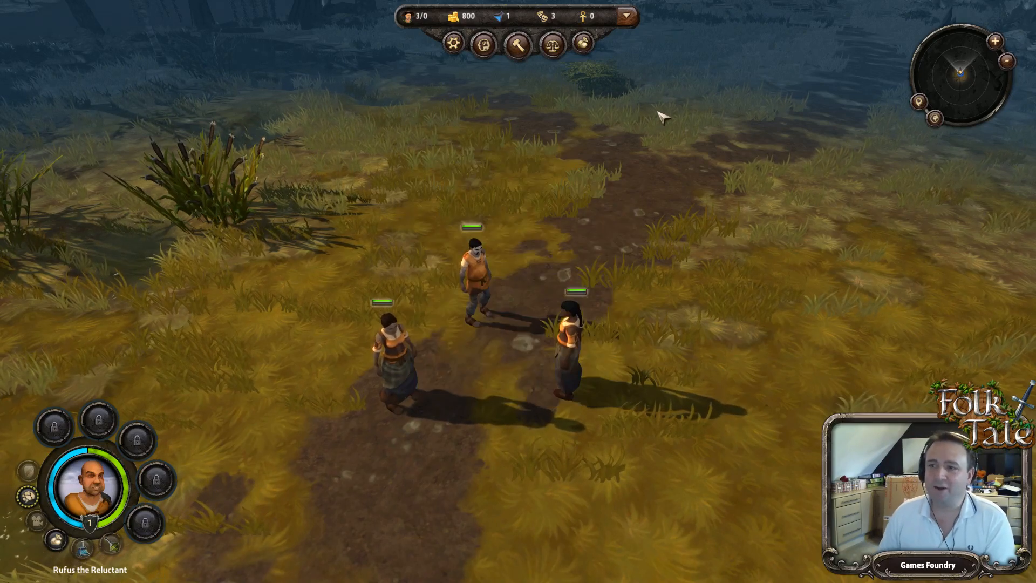
key("i")
key("i")
key("c")
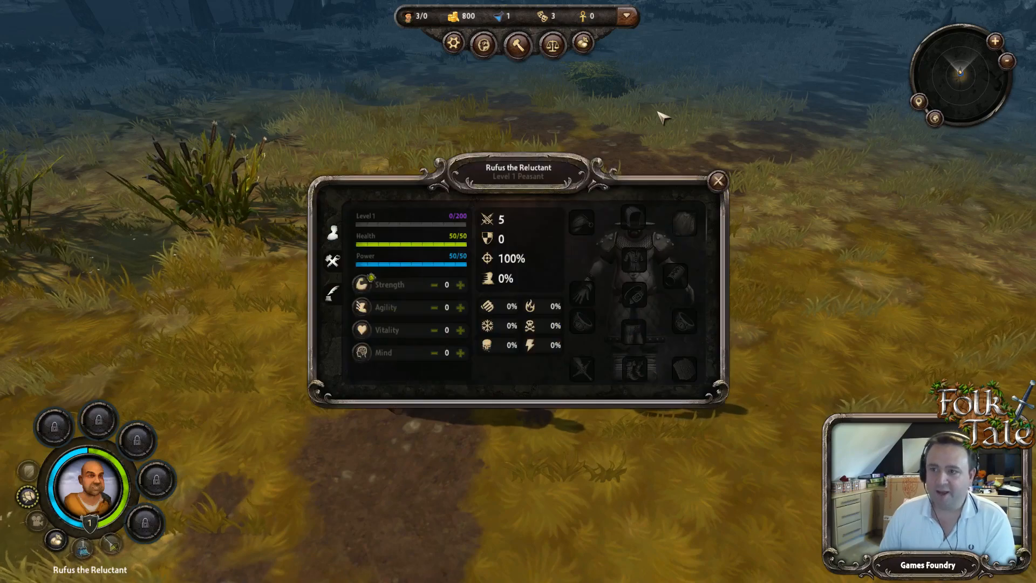
key("c")
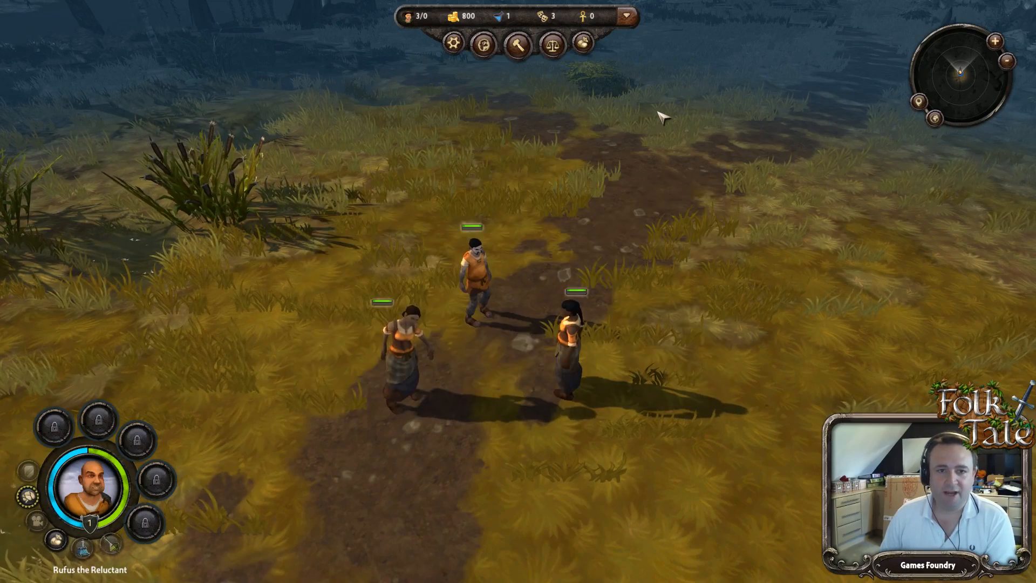
Step: View the character sheet and global inventory side by side, and close both windows after checking how they rearrange
key("c")
key("i")
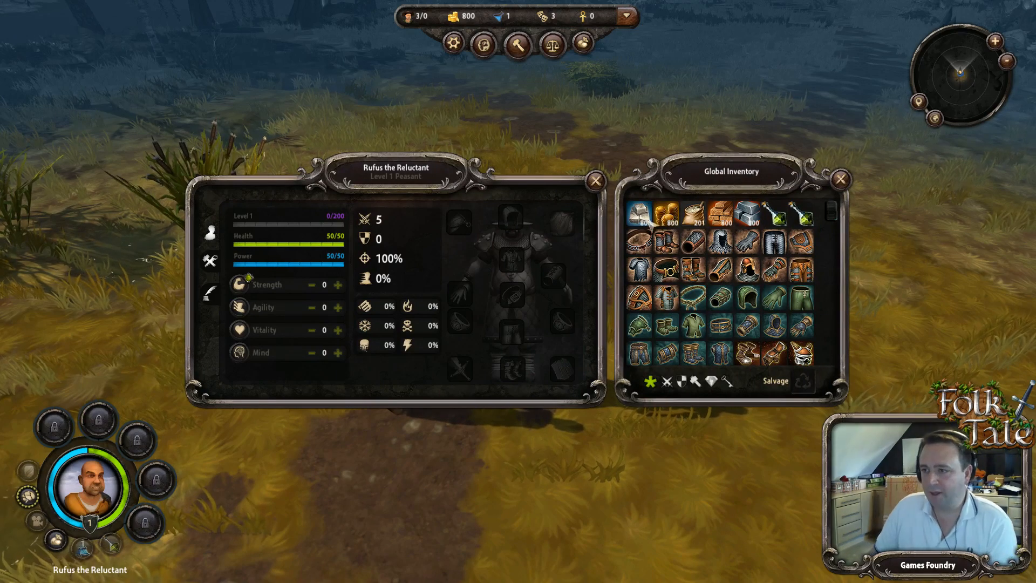
mouse_move(691, 239)
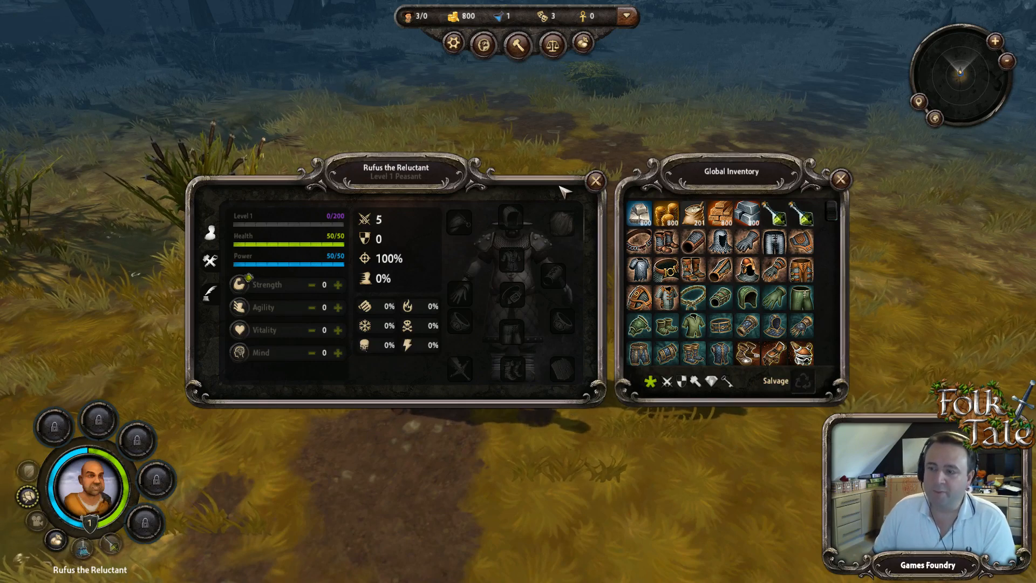
left_click(595, 181)
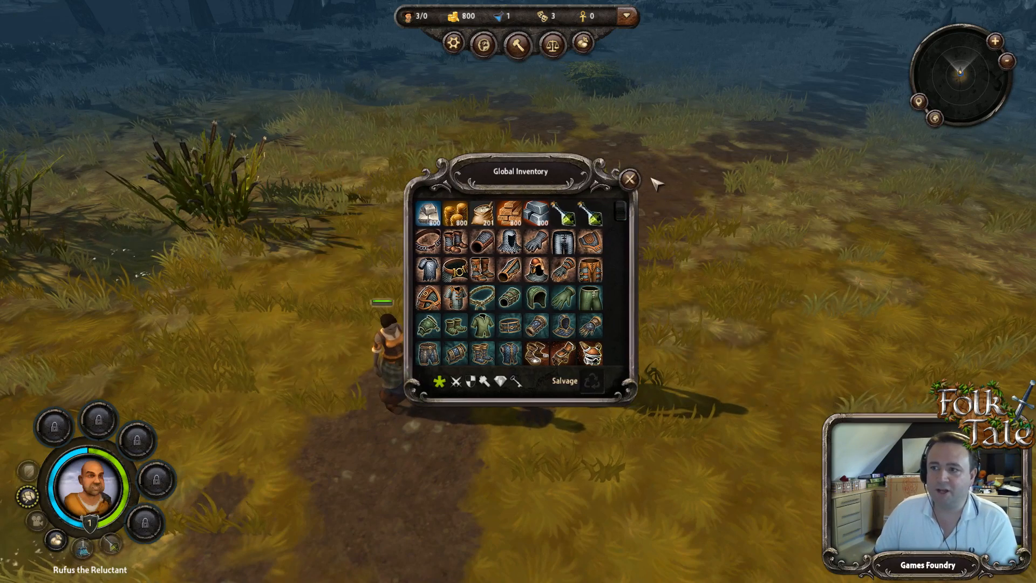
key("i")
key("i")
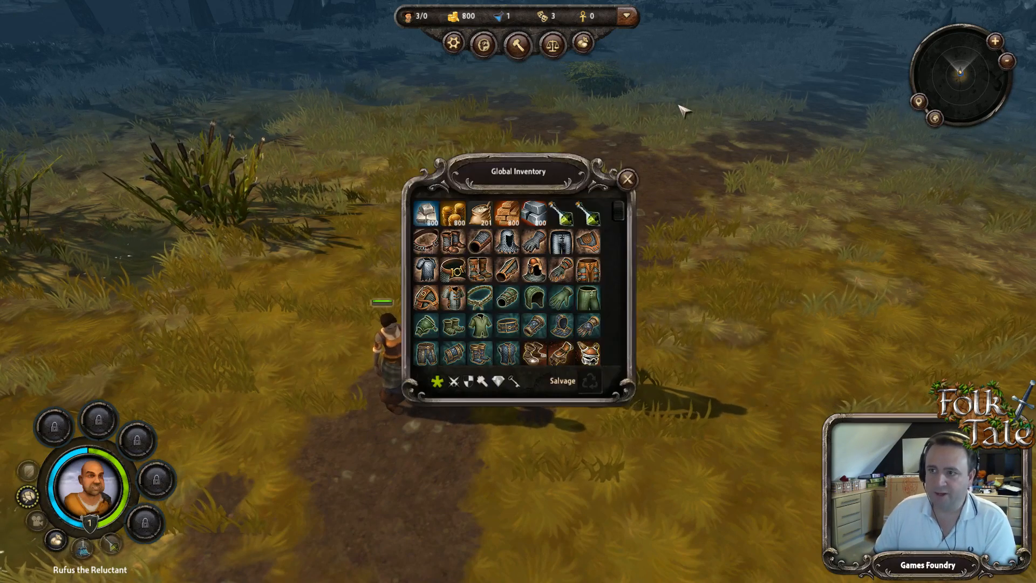
key("i")
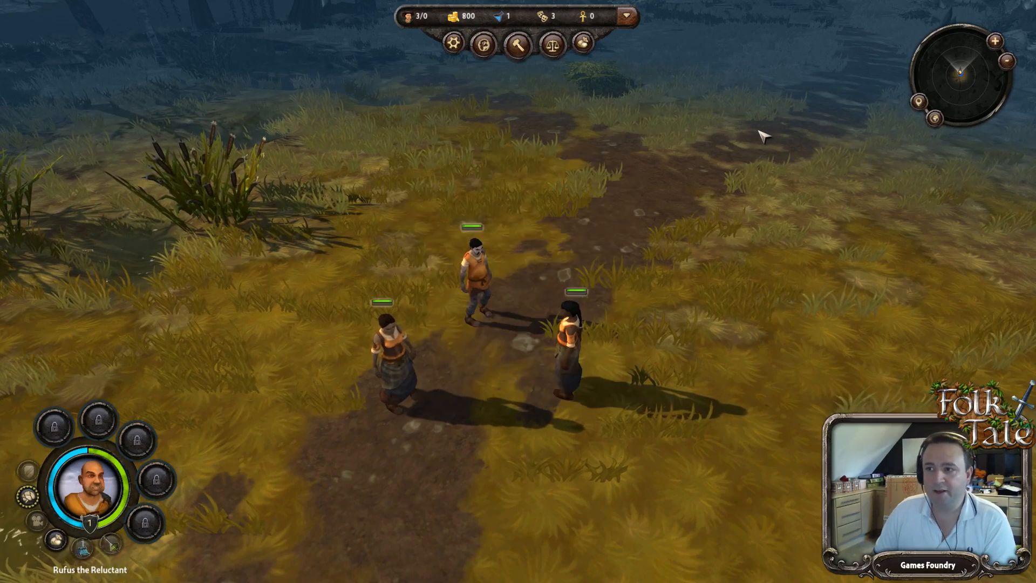
Step: Open the global inventory together with Rufus the Reluctant's character sheet and filter the inventory to show armour only
key("i")
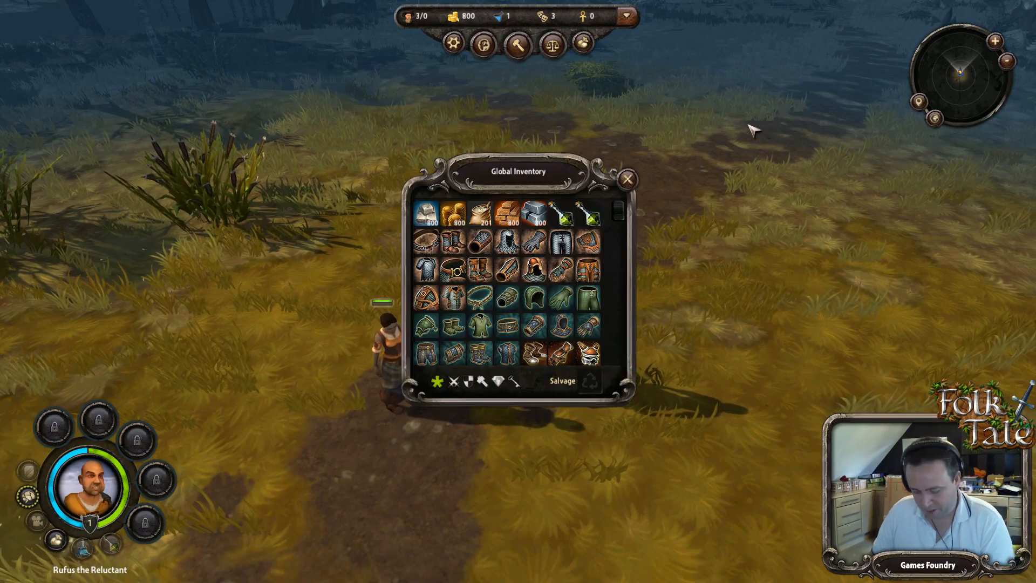
key("c")
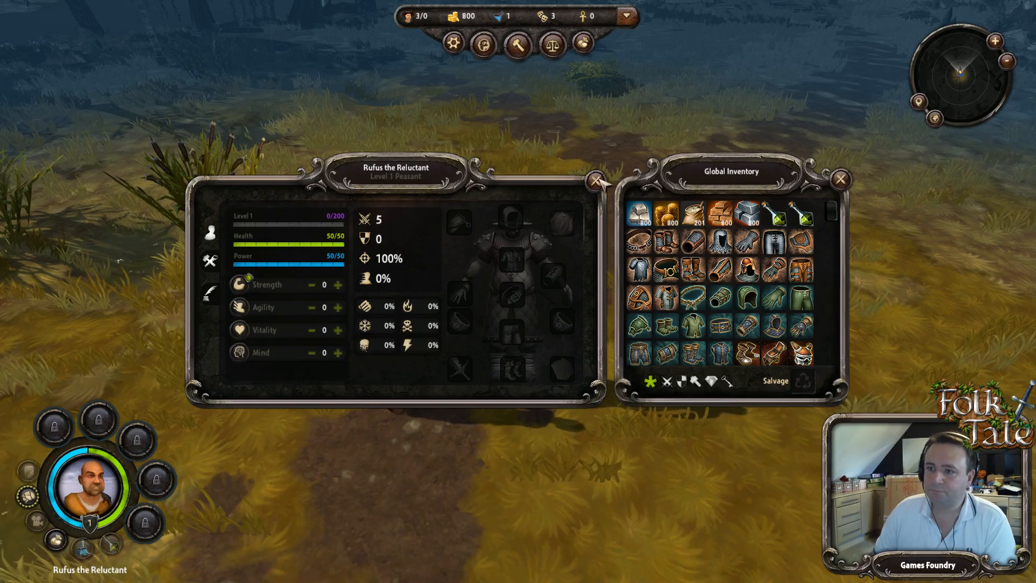
scroll(719, 218, "down", 1)
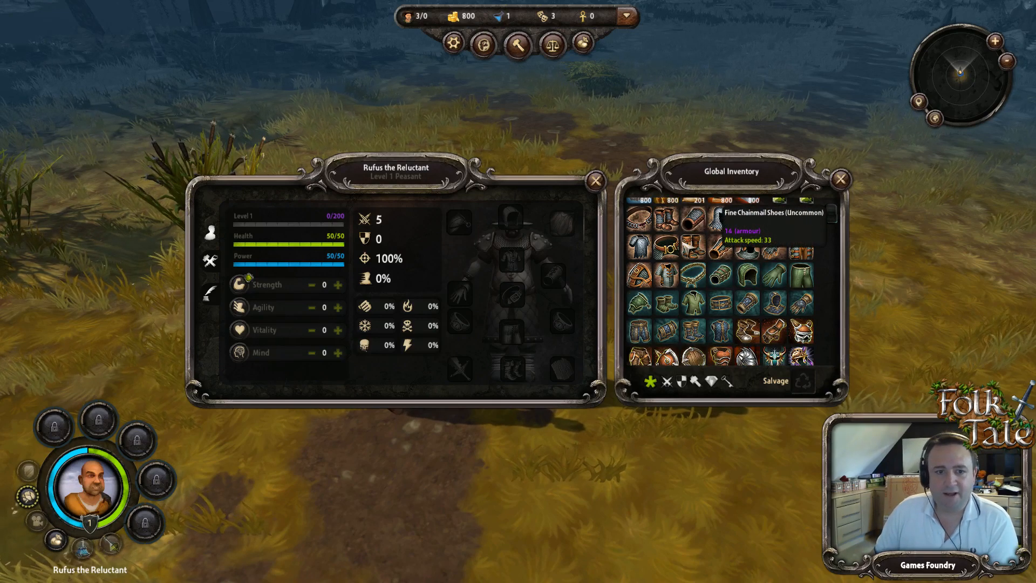
scroll(719, 218, "up", 1)
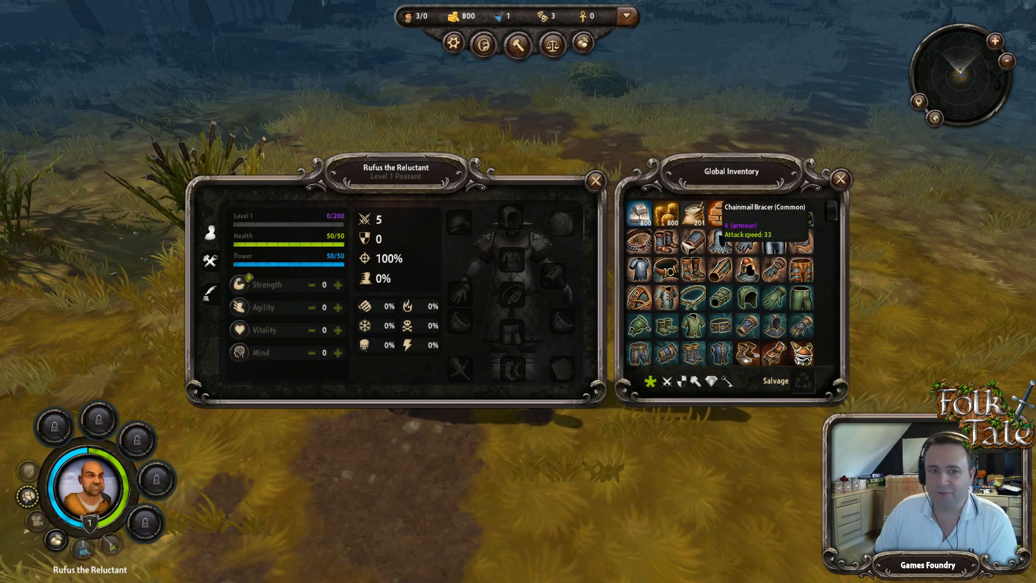
left_click(694, 380)
left_click(681, 381)
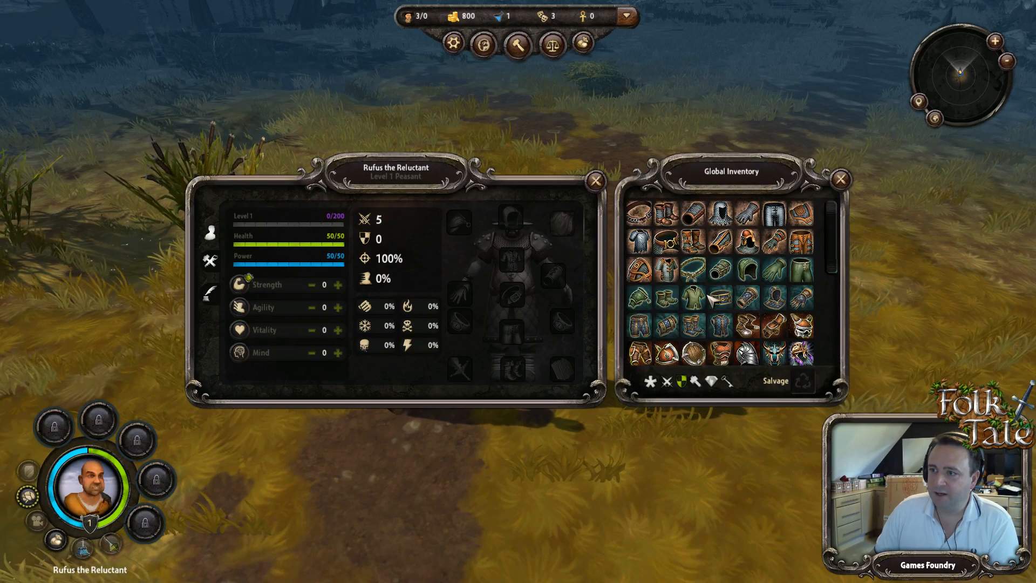
Step: Equip Rufus the Reluctant with the cloth belt, bracer, cap, gloves, shoulder piece and trousers from the inventory
left_click_drag(693, 270, 559, 300)
left_click_drag(693, 273, 556, 277)
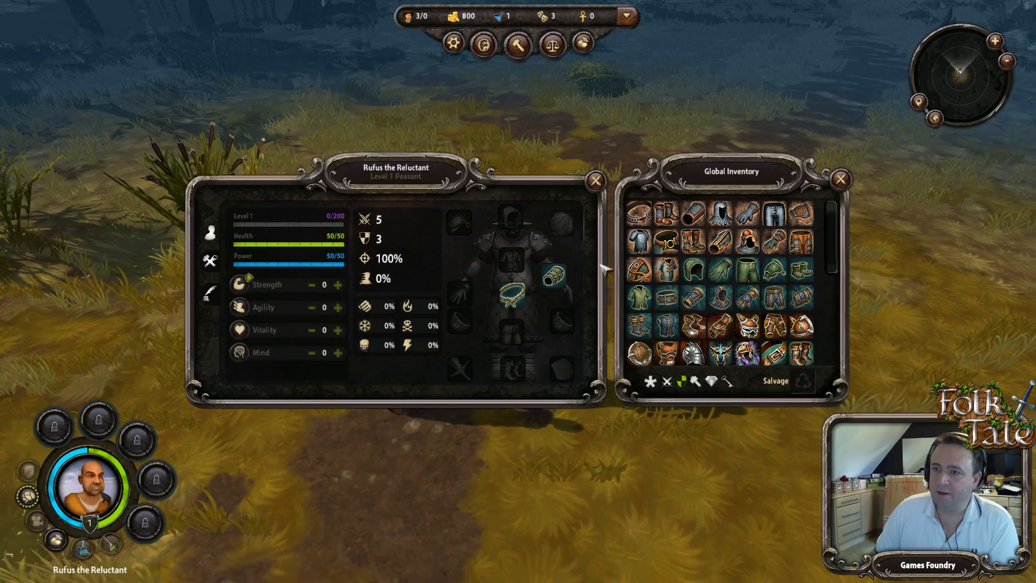
left_click_drag(694, 269, 511, 218)
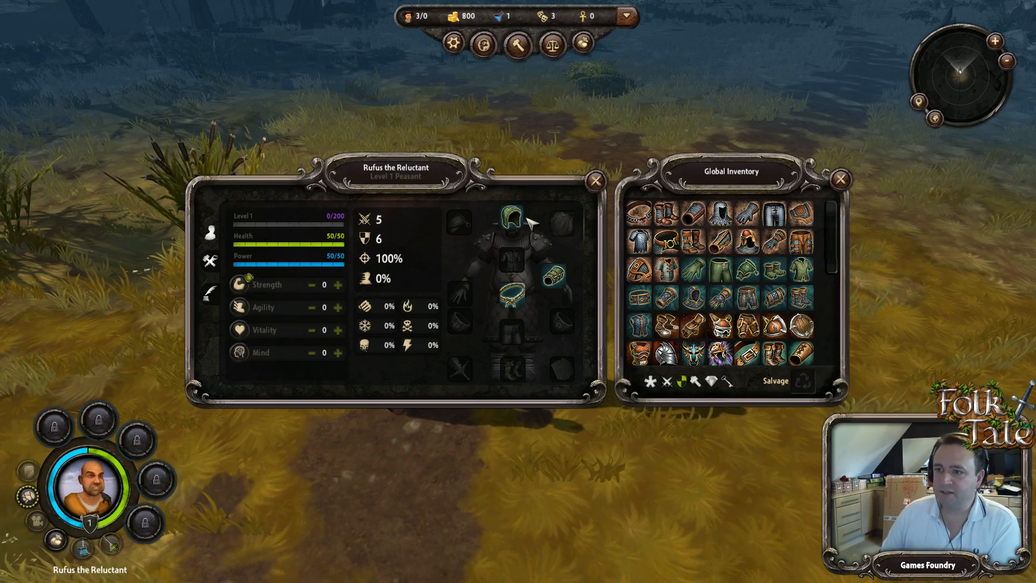
mouse_move(510, 219)
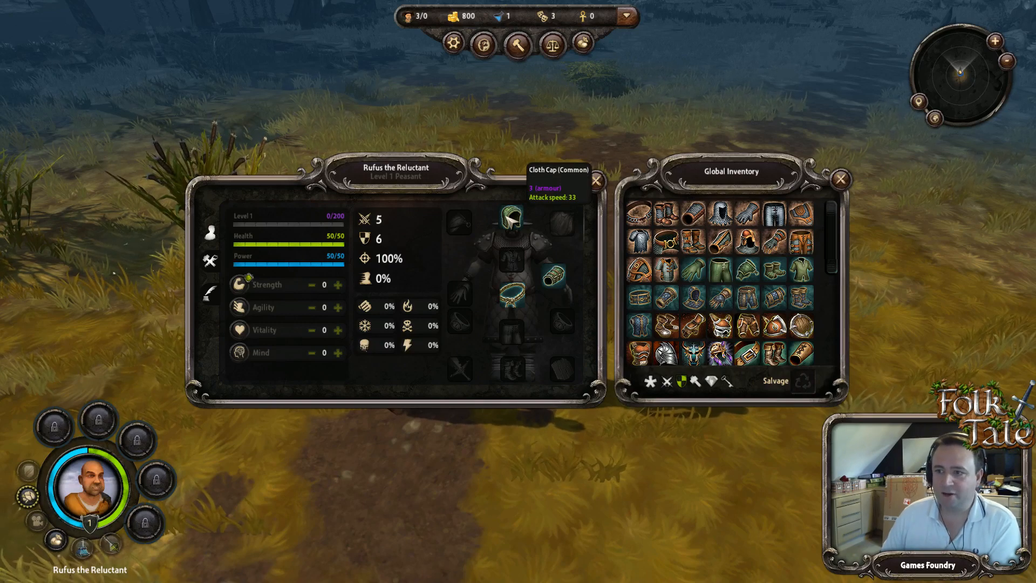
left_click_drag(693, 268, 569, 262)
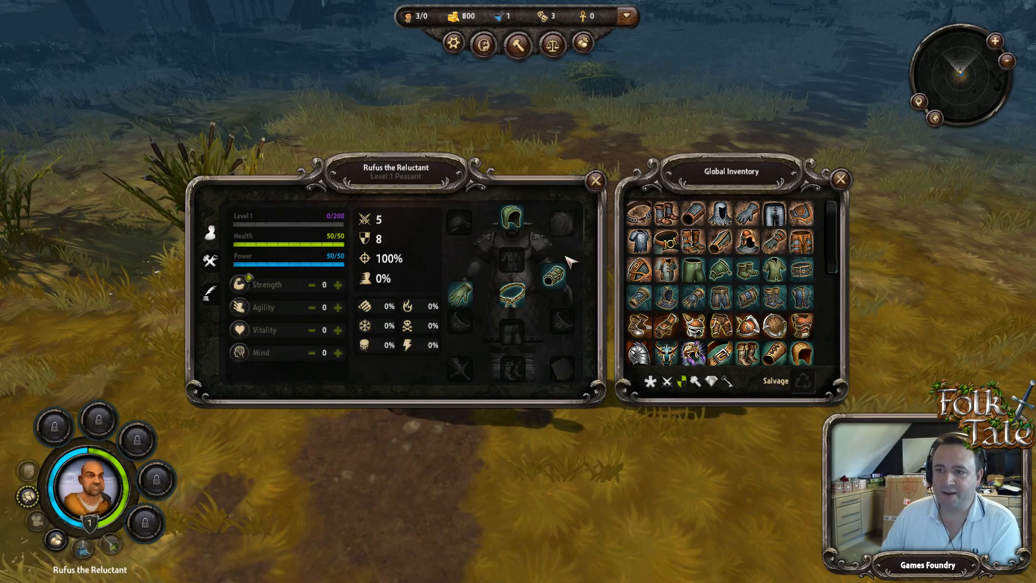
left_click_drag(686, 273, 589, 269)
left_click_drag(698, 276, 584, 267)
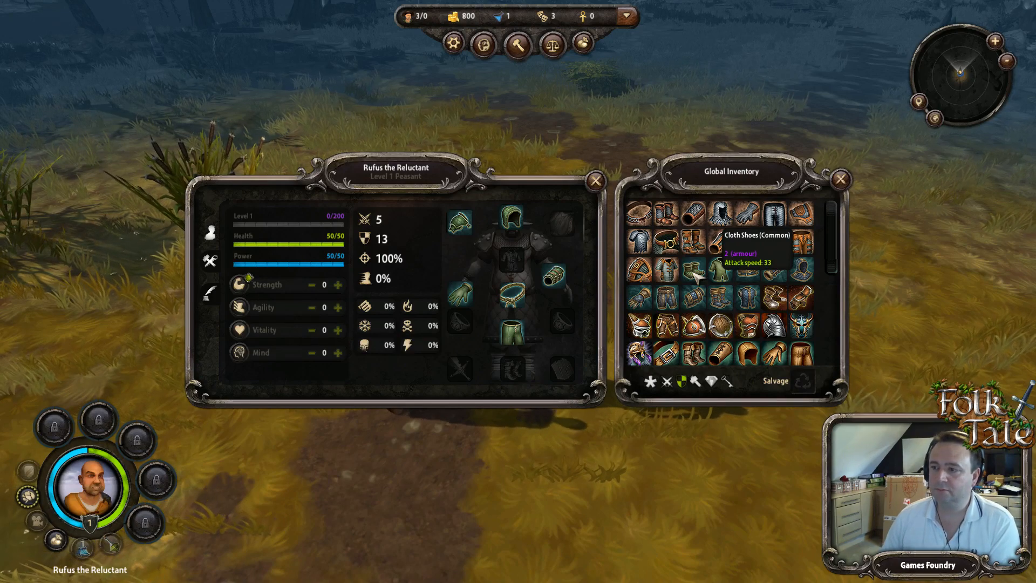
Step: Equip the Cloth Shoes on Rufus the Reluctant from the global inventory
key("i")
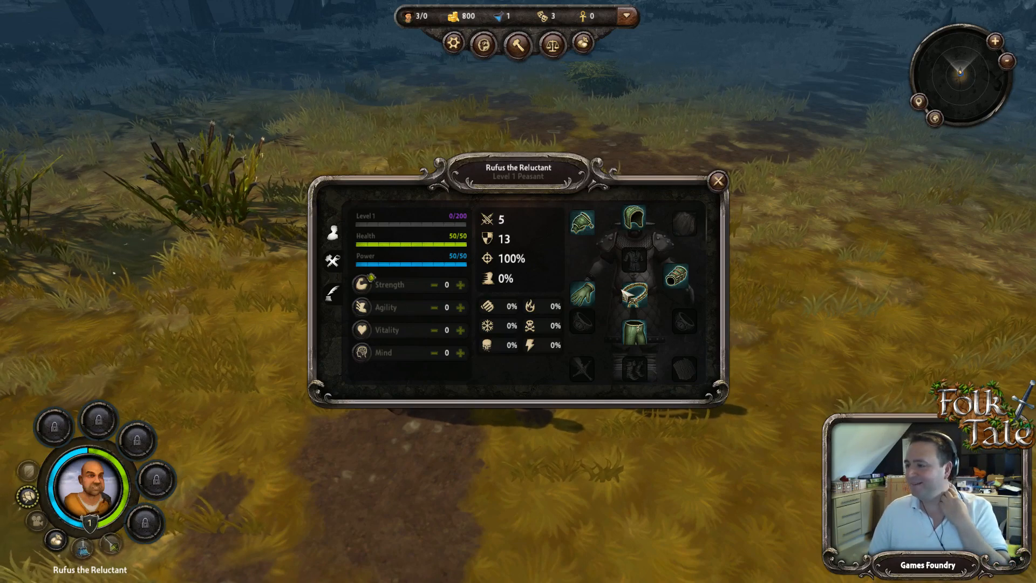
key("i")
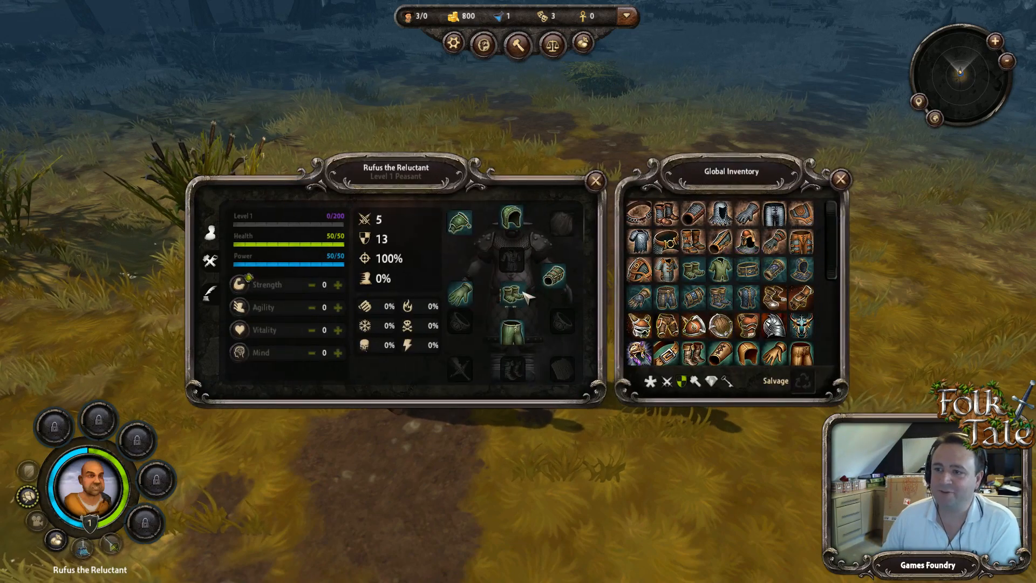
right_click(696, 271)
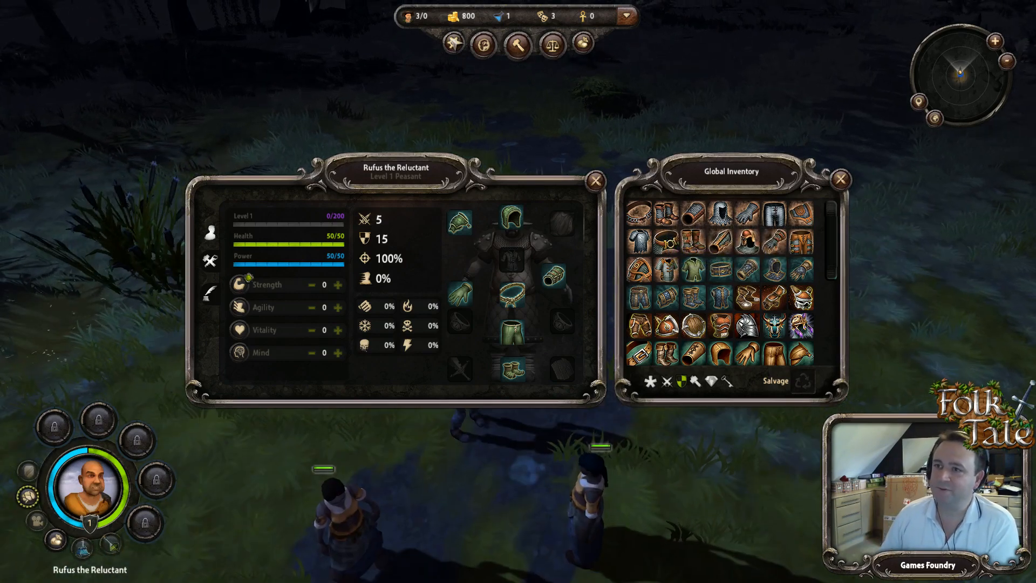
Step: Set the master volume to about a quarter in the audio settings and reopen the character sheet beside the inventory
left_click(454, 43)
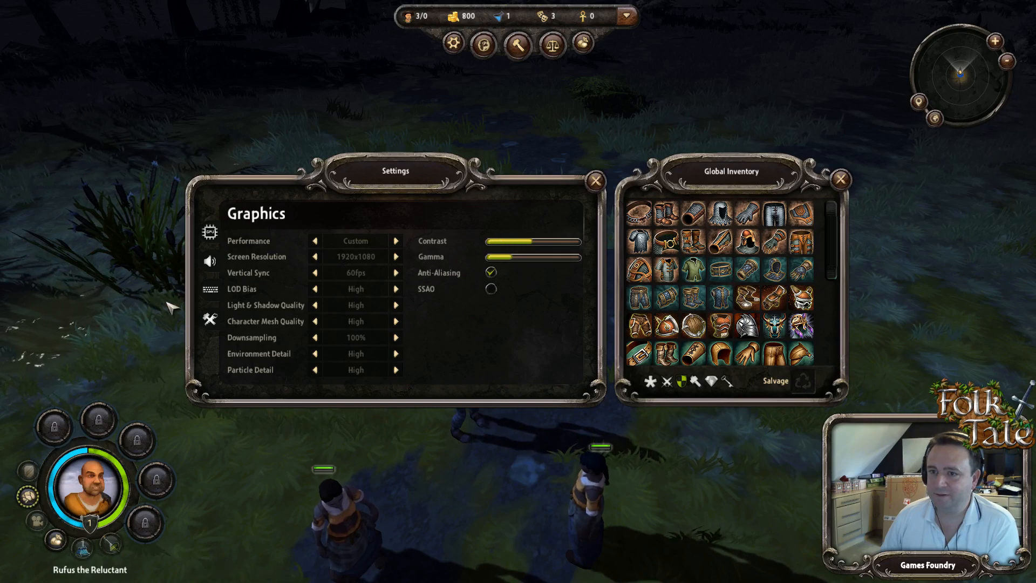
left_click(210, 262)
left_click(326, 241)
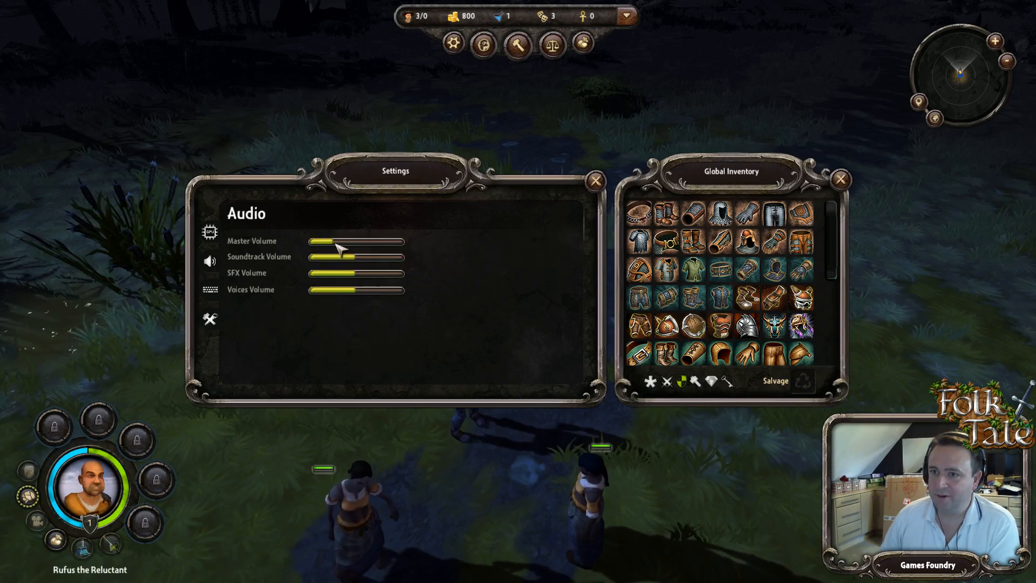
left_click(596, 181)
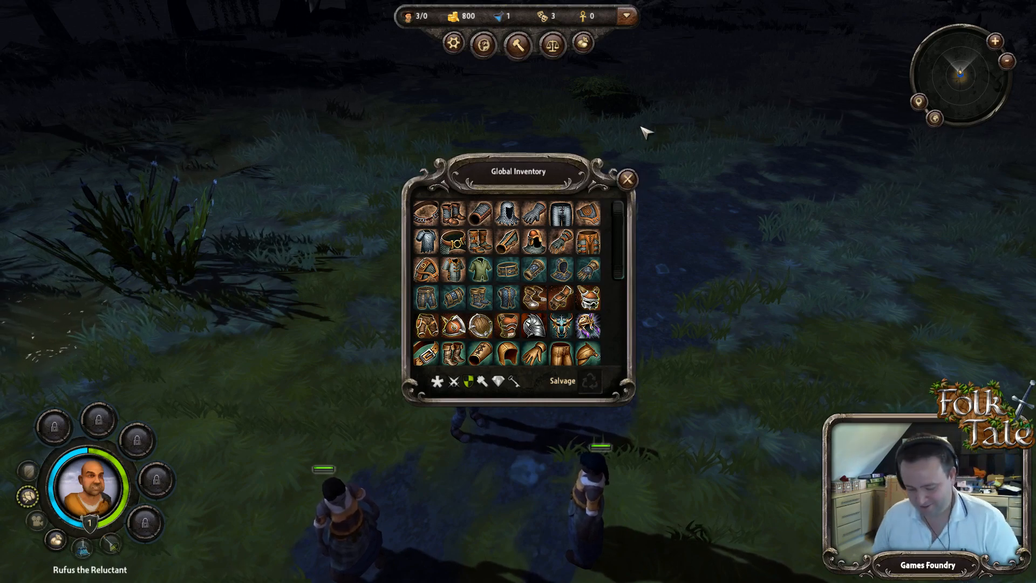
key("c")
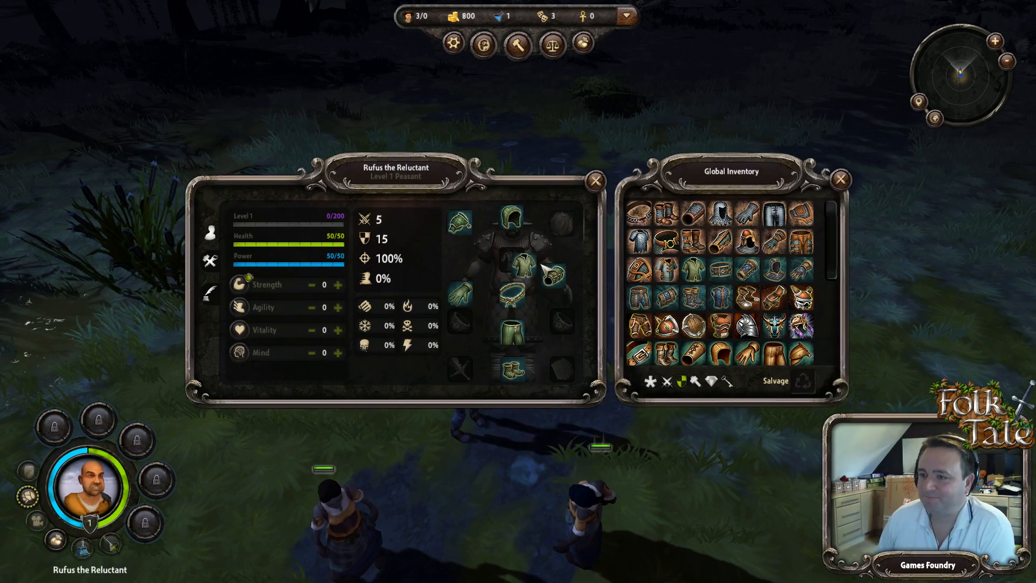
Step: Equip the cloth tunic in Rufus the Reluctant's chest slot
left_click_drag(542, 264, 510, 266)
scroll(755, 303, "down", 1)
scroll(677, 264, "up", 1)
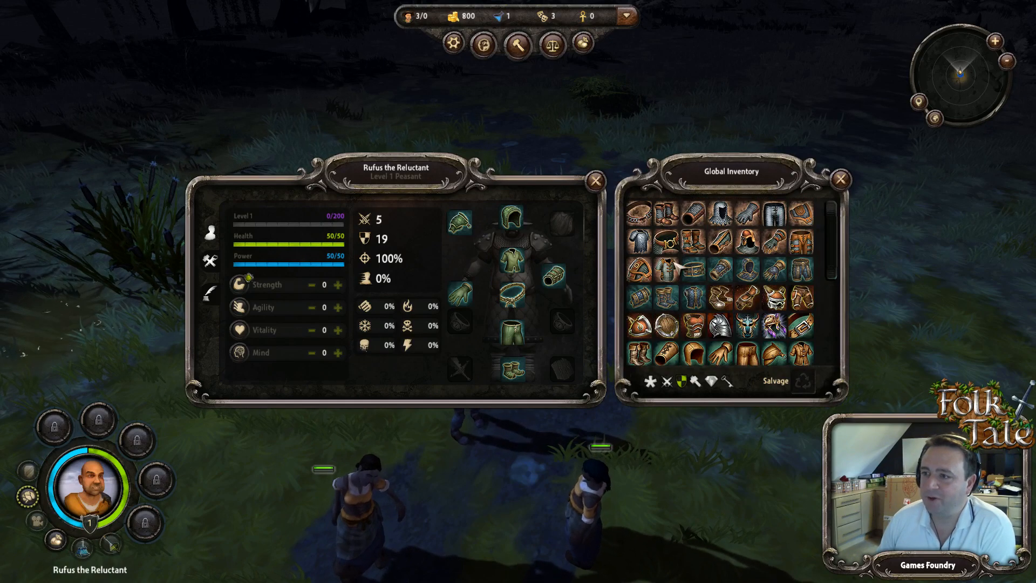
Step: Replace Rufus the Reluctant's belt, bracer and cap with the Fine Cloth Belt, Fine Cloth Bracer and the neighbouring cloth headpiece
mouse_move(676, 263)
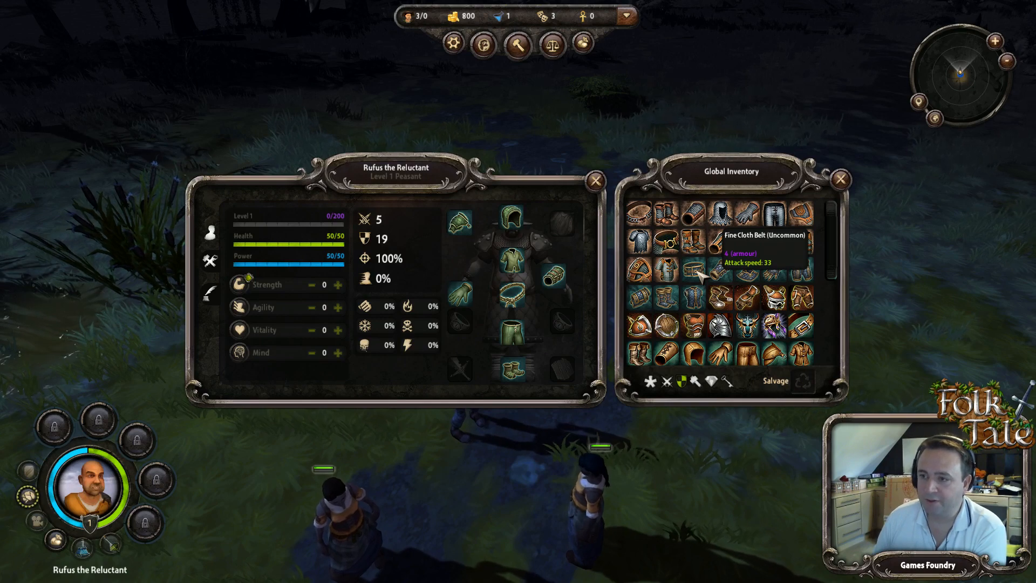
left_click_drag(697, 271, 517, 296)
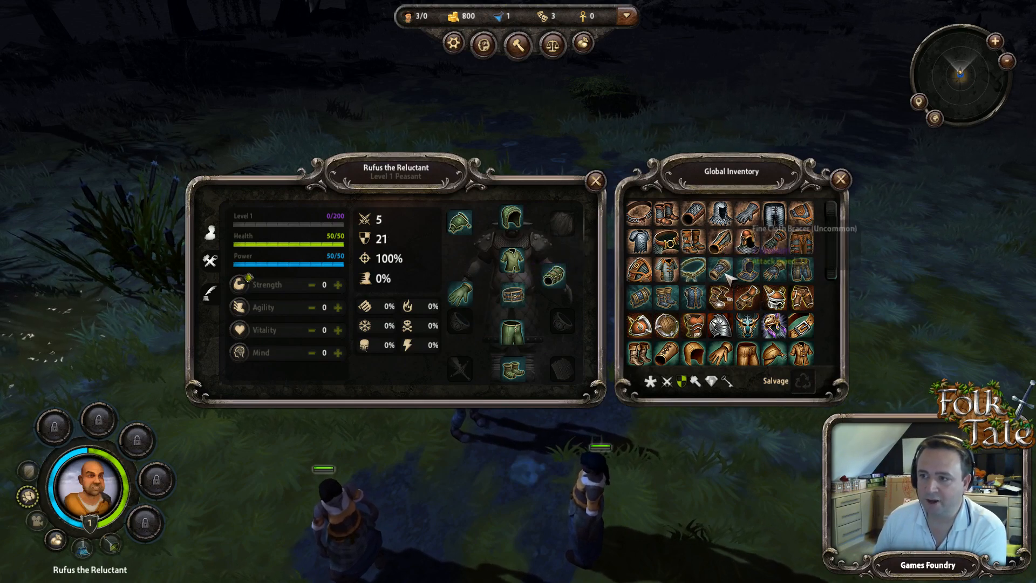
left_click_drag(723, 271, 553, 274)
left_click_drag(747, 270, 511, 219)
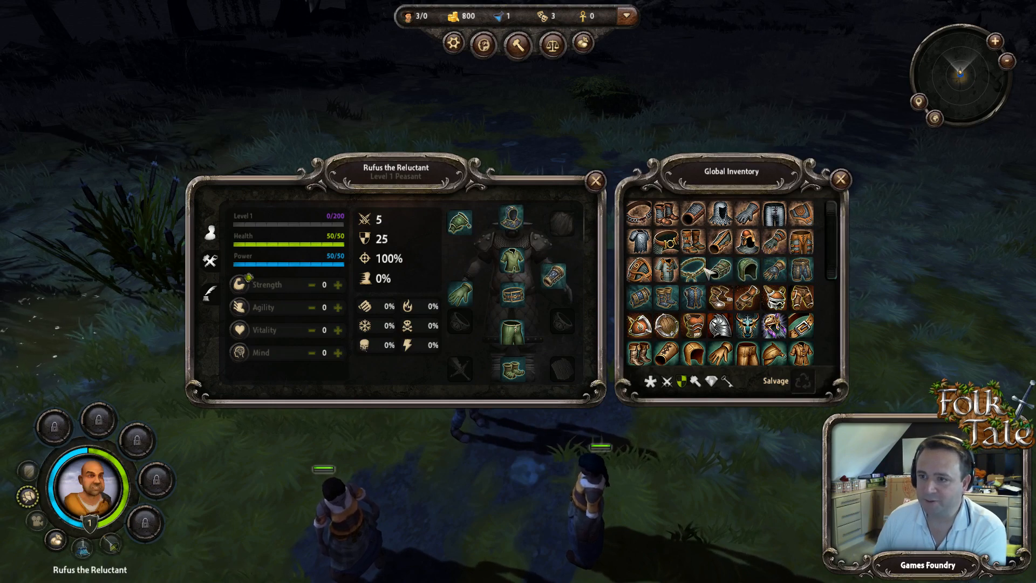
Step: Look through the armour in the global inventory, examining the stats of the cloth, leather, studded leather and chainmail pieces
scroll(706, 304, "down", 2)
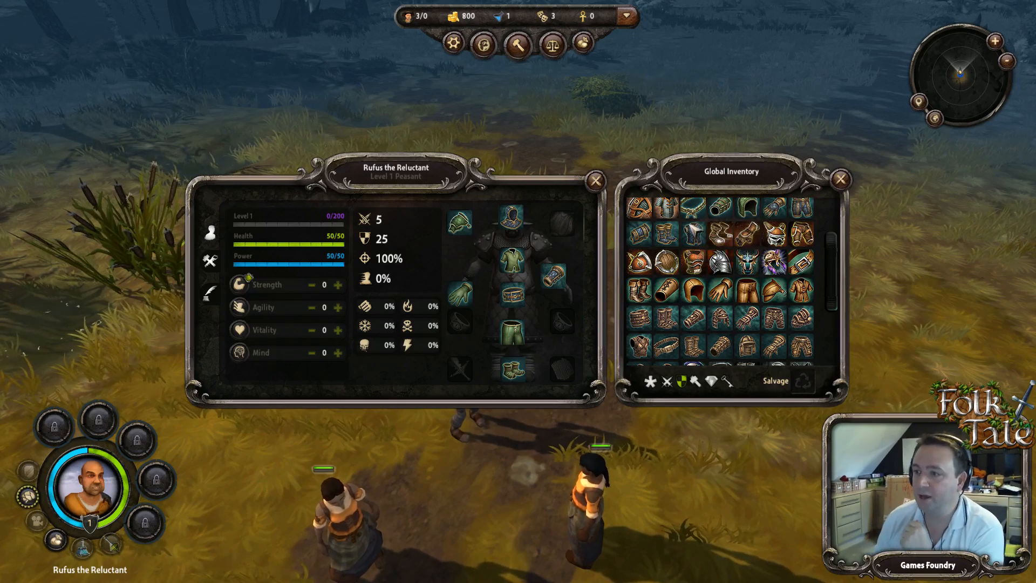
scroll(683, 292, "down", 1)
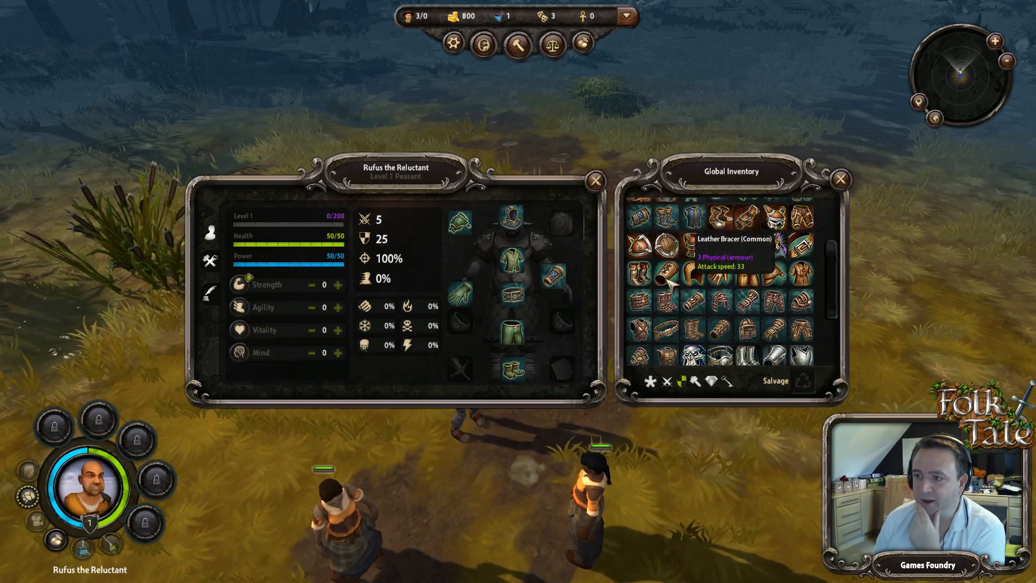
scroll(684, 280, "up", 1)
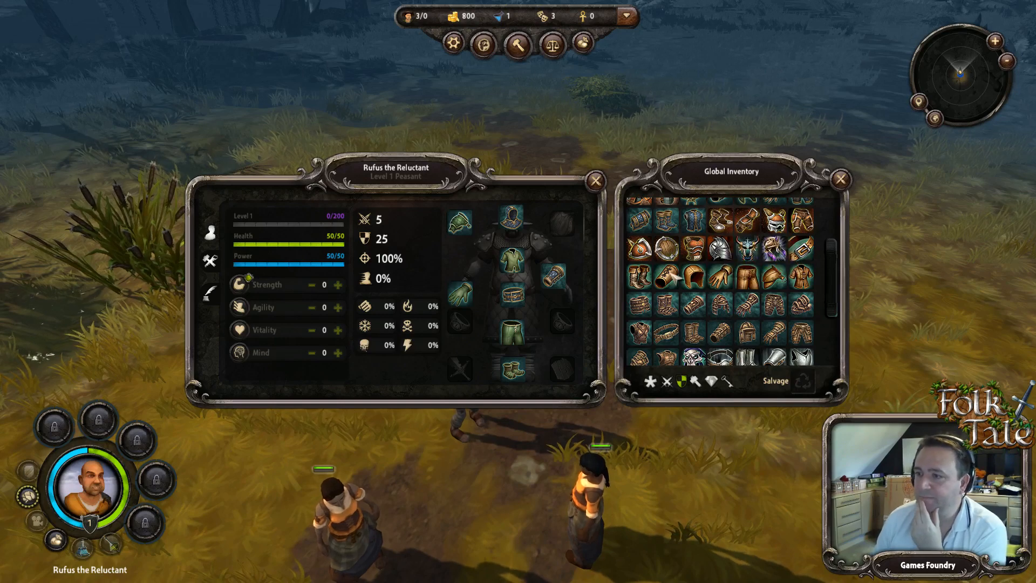
scroll(679, 297, "down", 1)
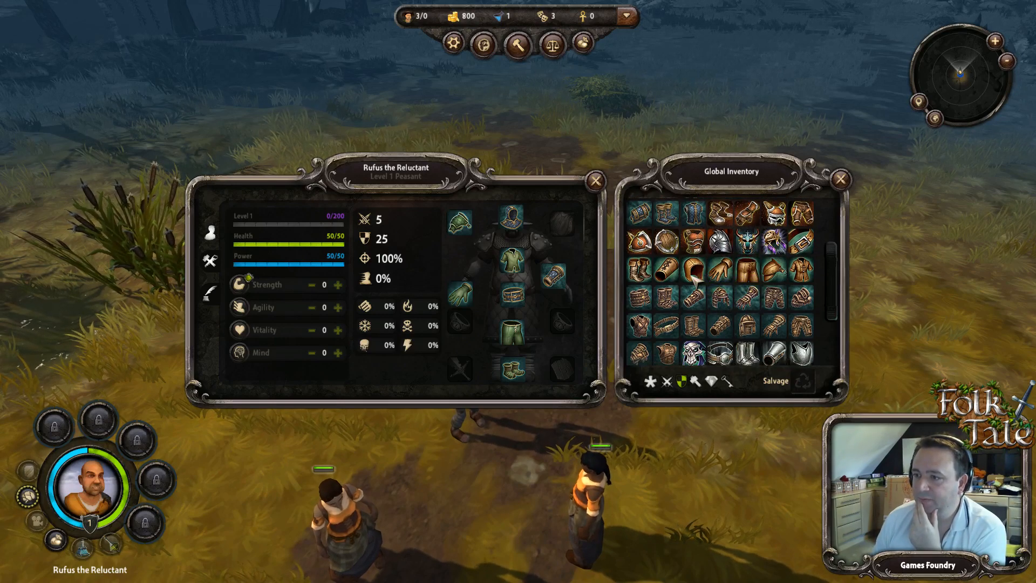
scroll(654, 329, "down", 1)
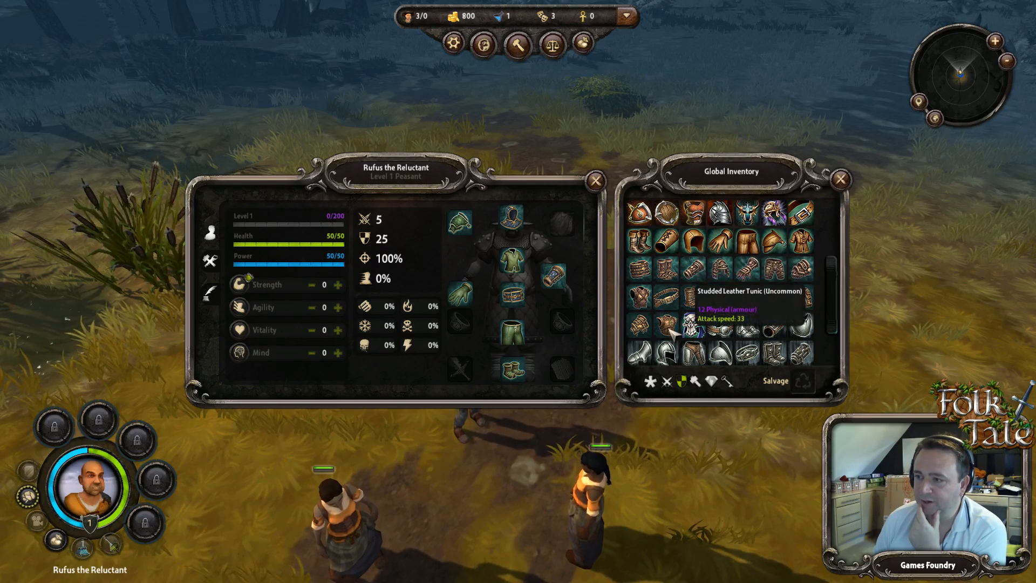
scroll(696, 291, "down", 1)
scroll(696, 295, "up", 5)
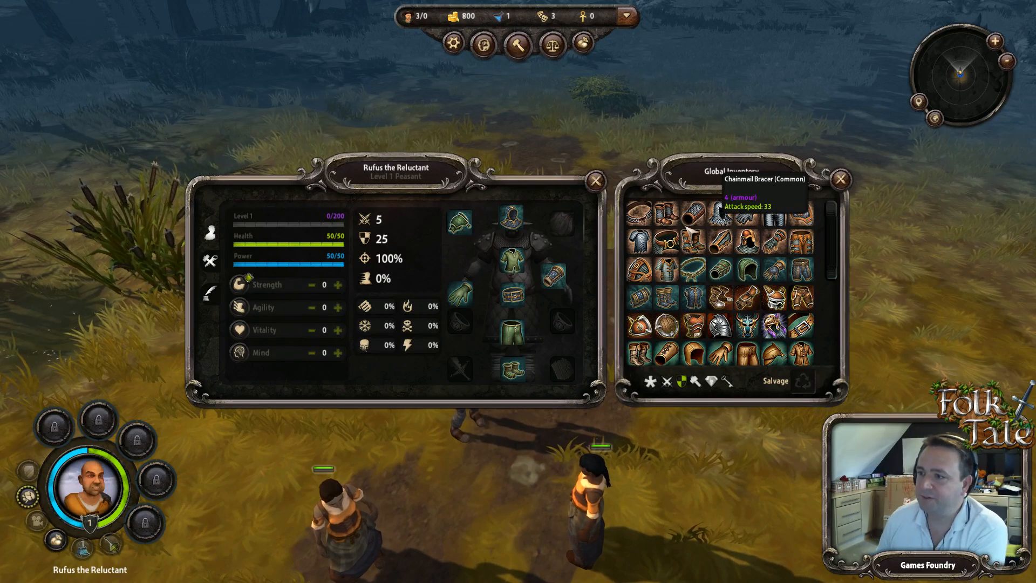
scroll(711, 307, "down", 5)
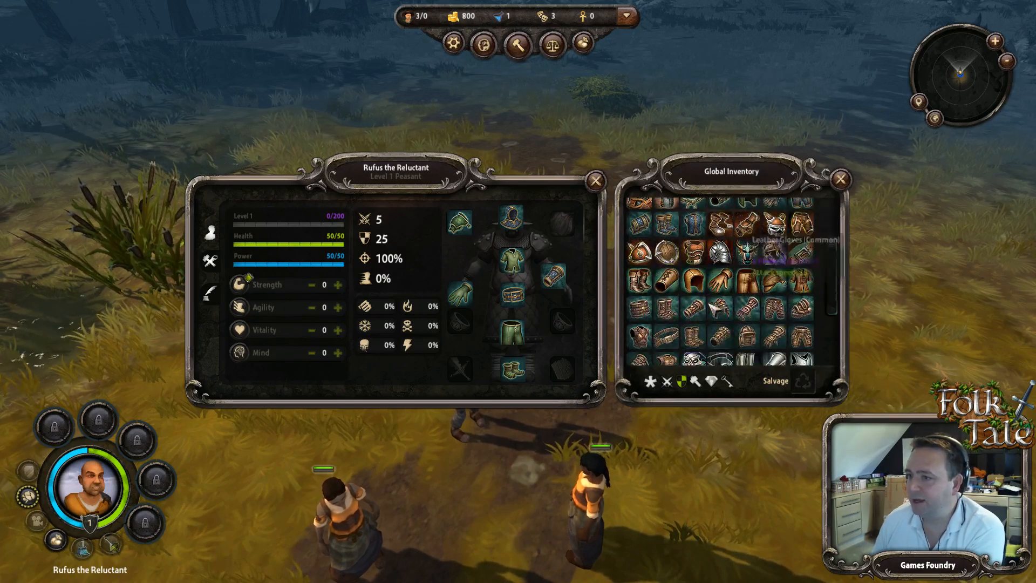
scroll(711, 306, "up", 5)
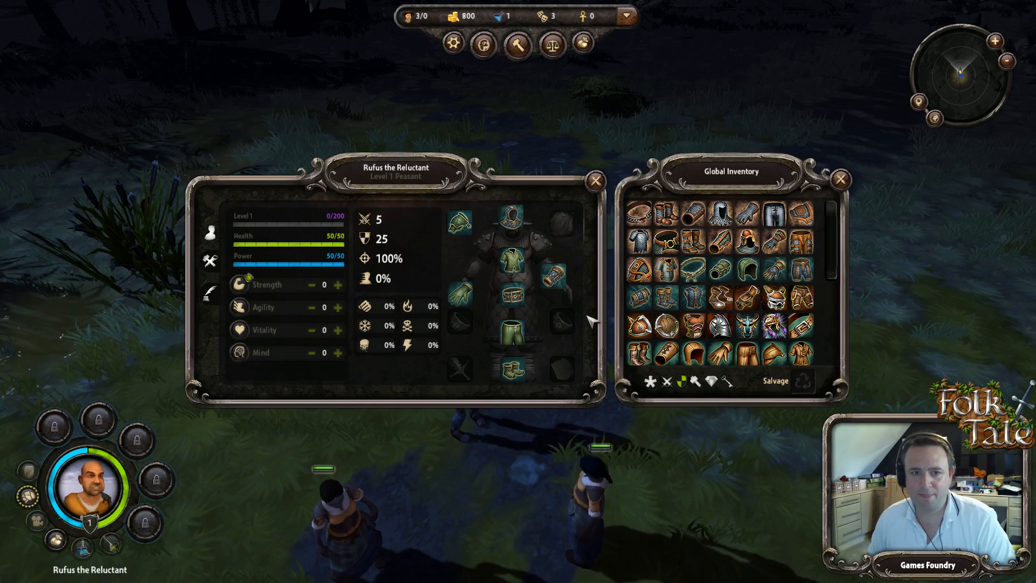
scroll(690, 268, "down", 1)
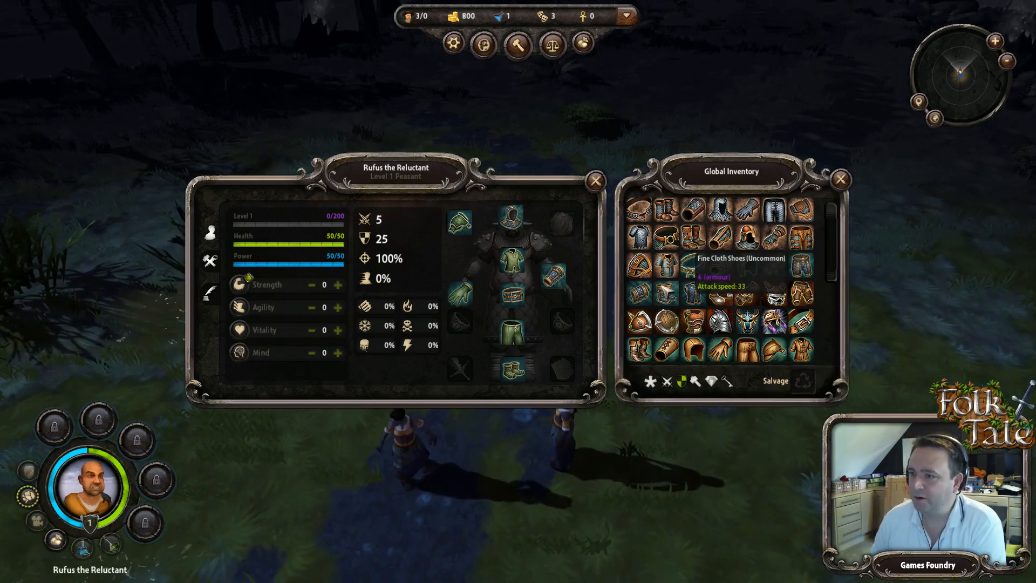
scroll(691, 268, "down", 5)
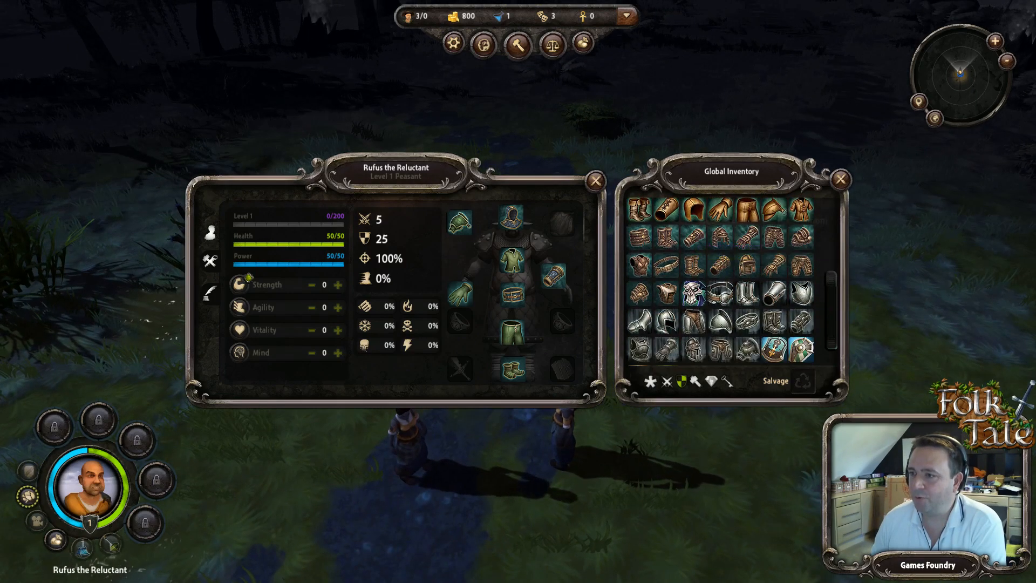
scroll(720, 269, "up", 2)
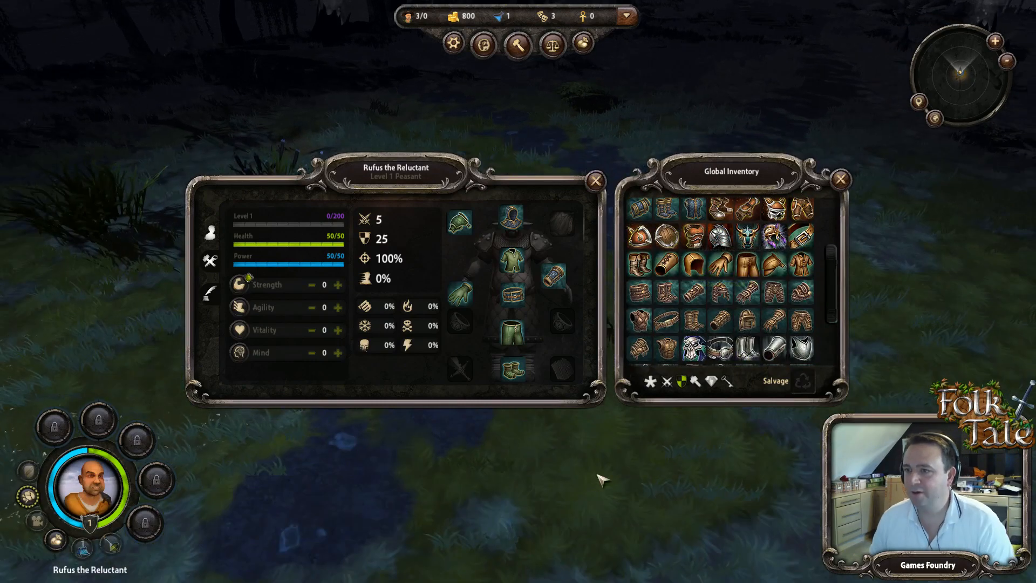
scroll(701, 216, "up", 2)
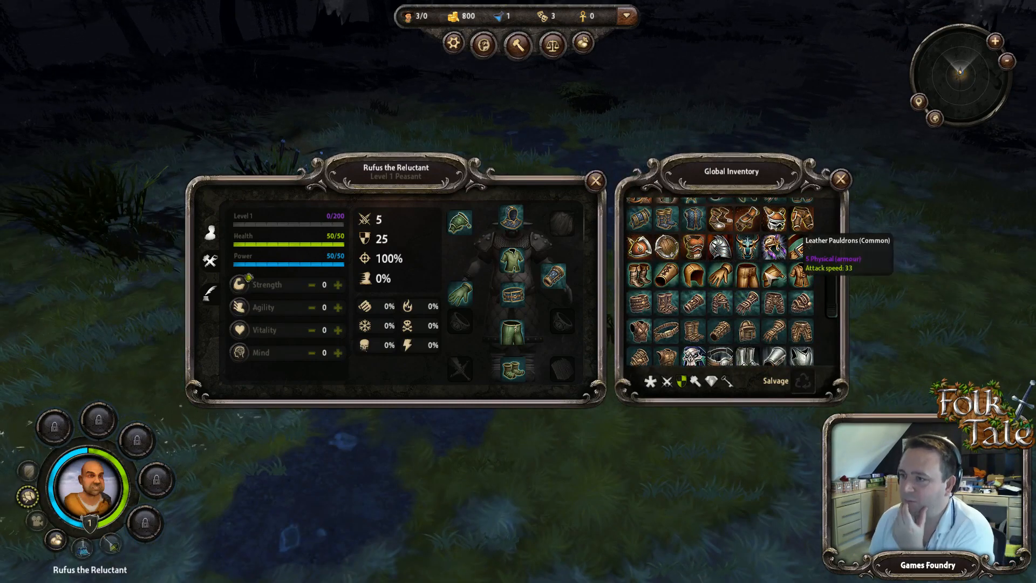
Step: Filter the global inventory to show weapons only, and close both the character sheet and the inventory
left_click(666, 382)
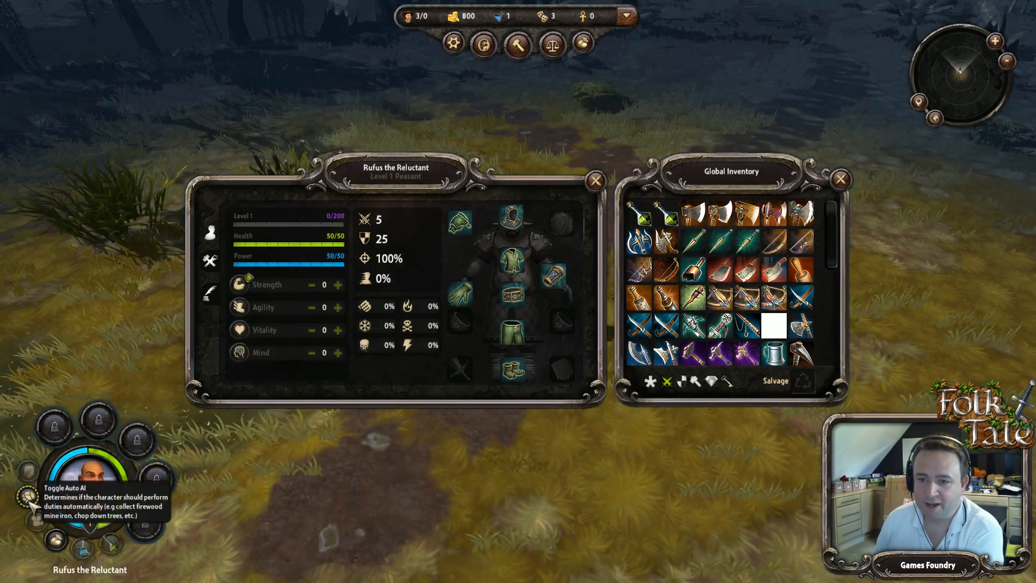
left_click(598, 179)
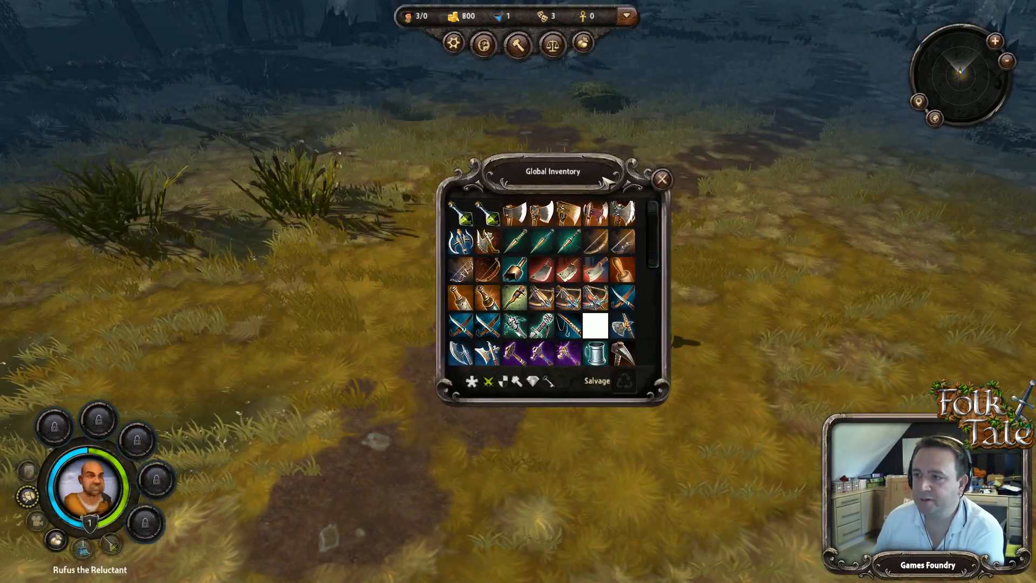
key("Escape")
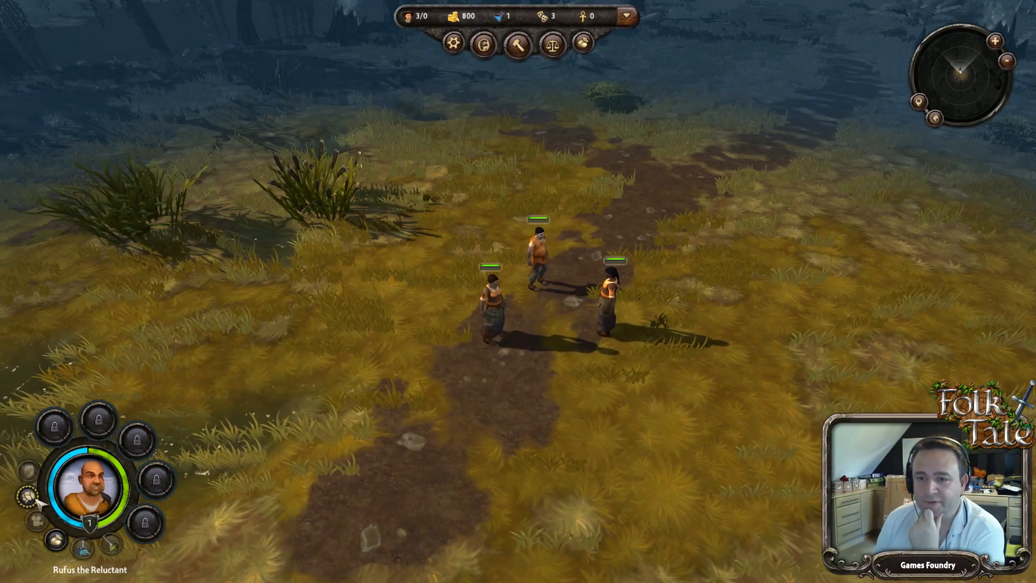
Step: Place the hunting lodge from the available village buildings on the ground beyond the three peasants
left_click(518, 45)
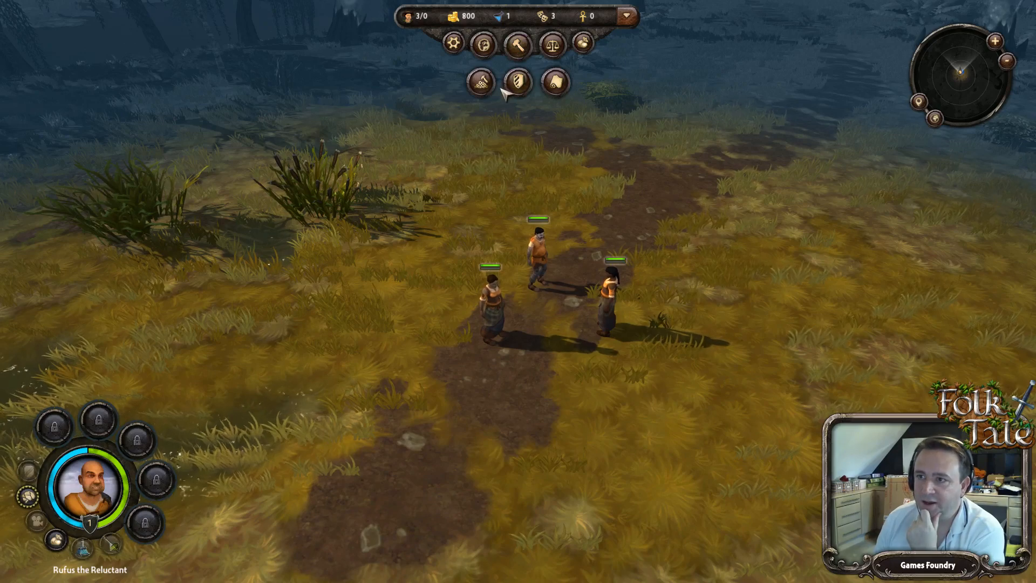
left_click(481, 83)
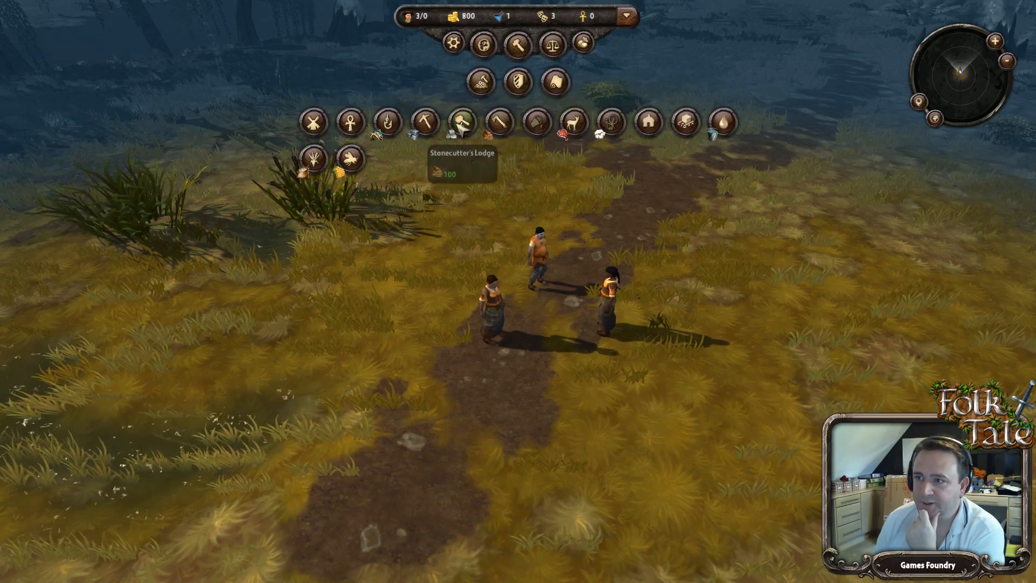
left_click(575, 123)
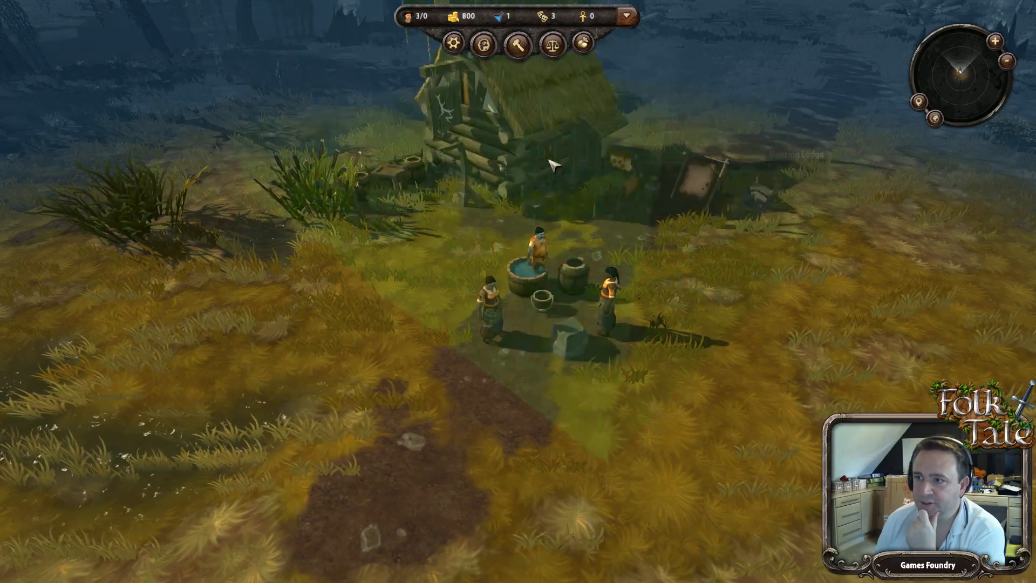
scroll(551, 165, "down", 4)
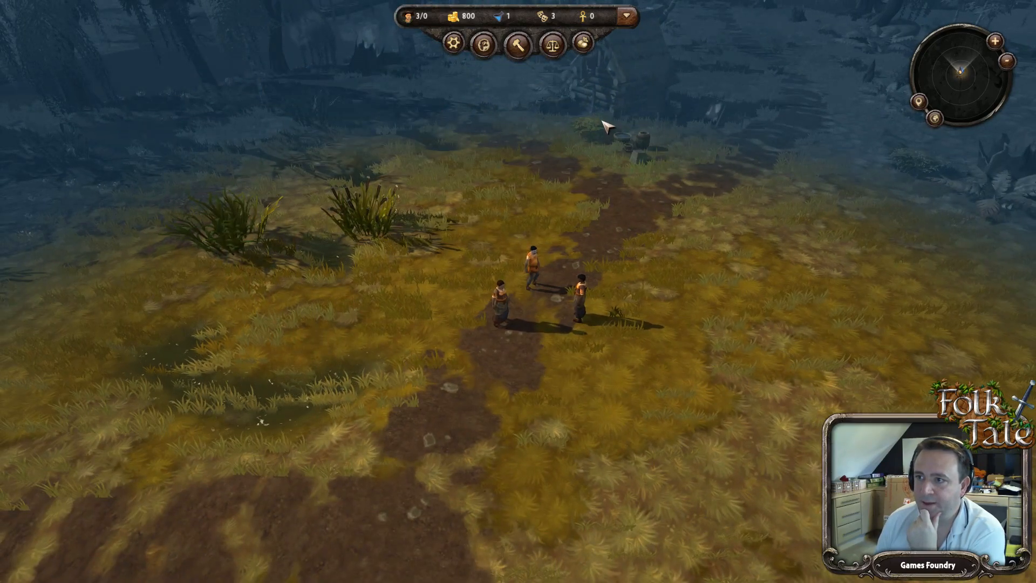
right_click(603, 122)
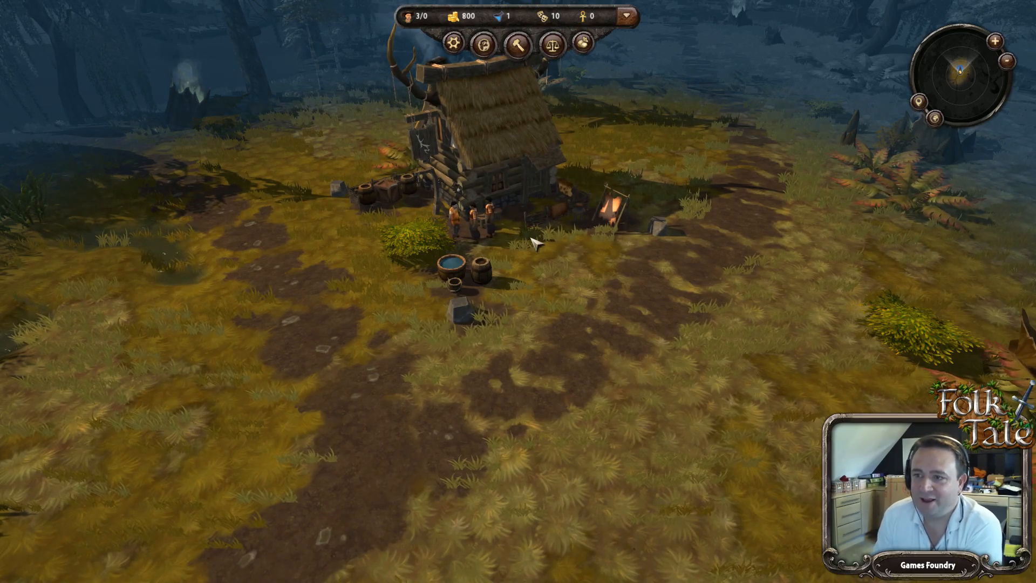
Step: Select the middle peasant in front of the hunting lodge and train him there as a hunter
left_click(476, 222)
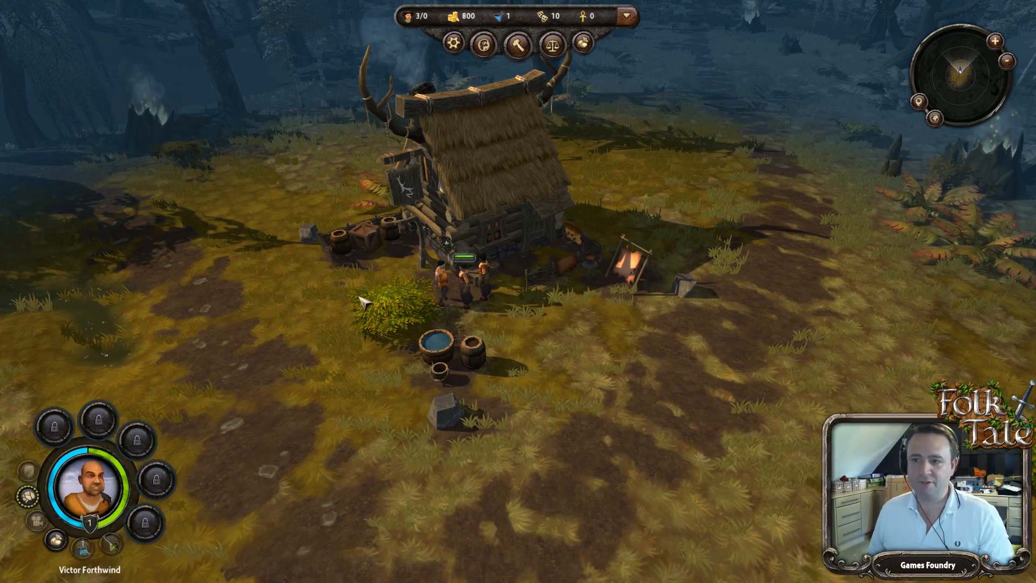
left_click(530, 175)
left_click(502, 106)
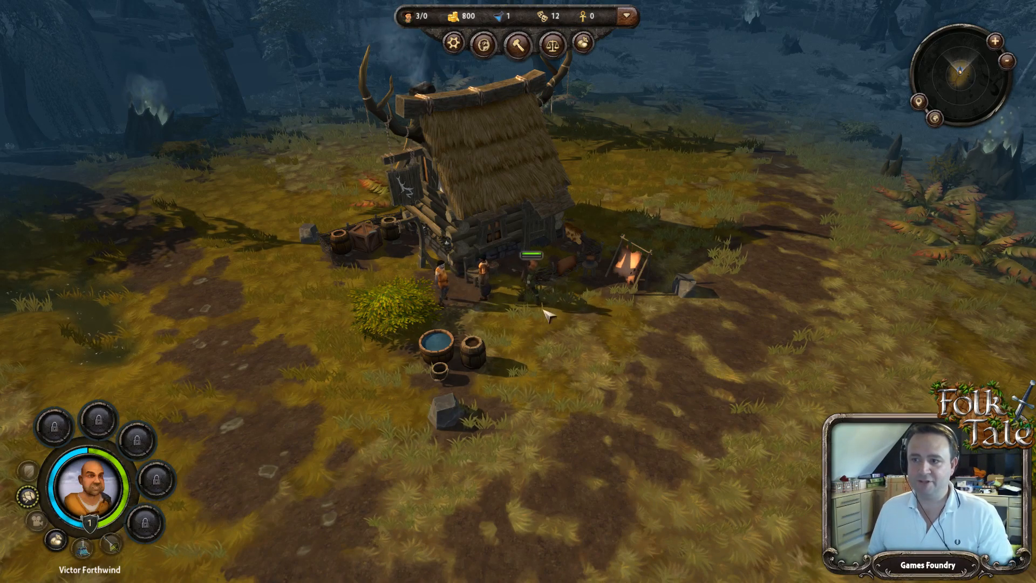
Step: Follow the new hunter past the glowing stump and examine how he roams the surrounding wilderness
scroll(534, 375, "up", 2)
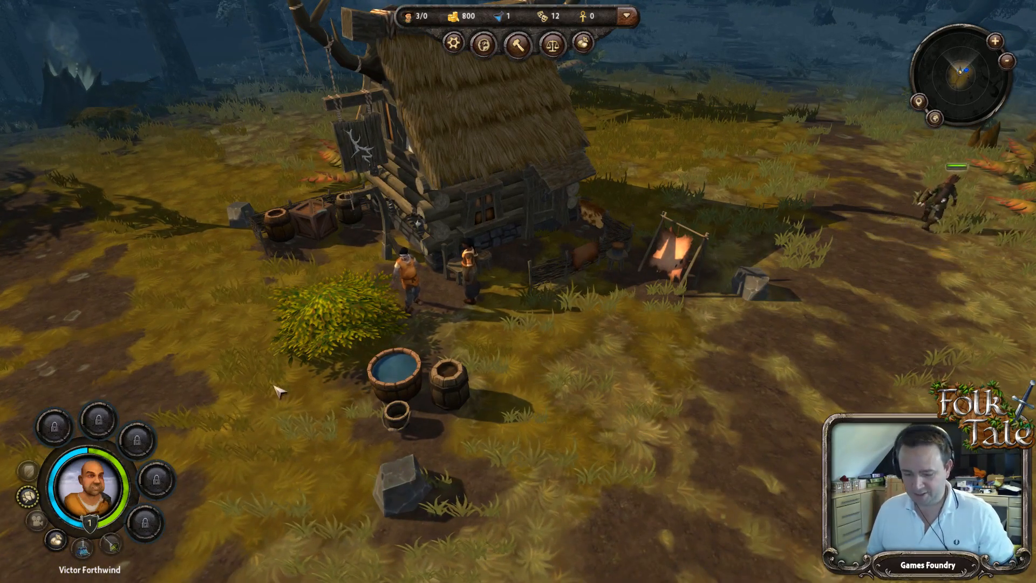
key("w")
key("d")
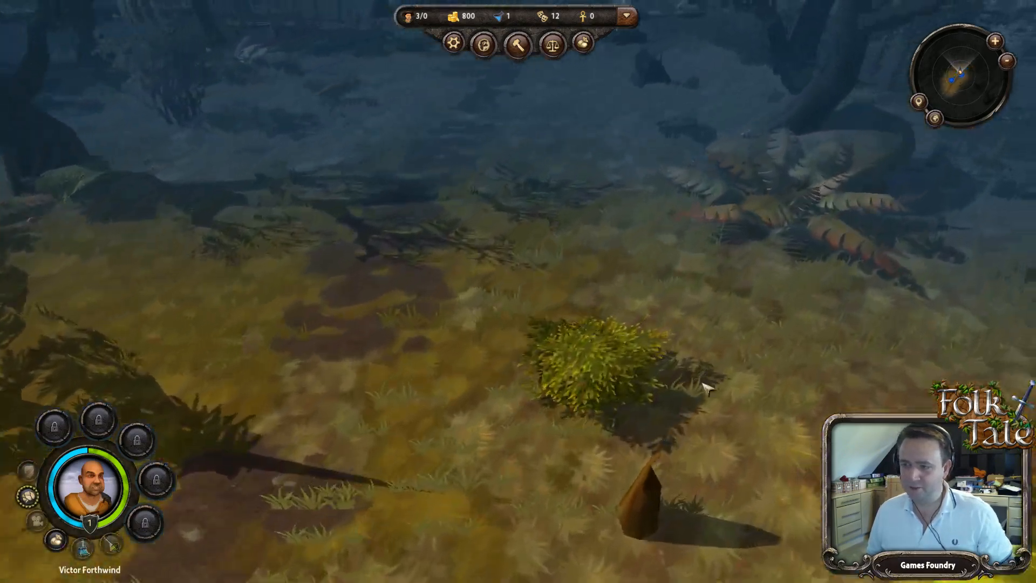
middle_click_drag(707, 388, 189, 350)
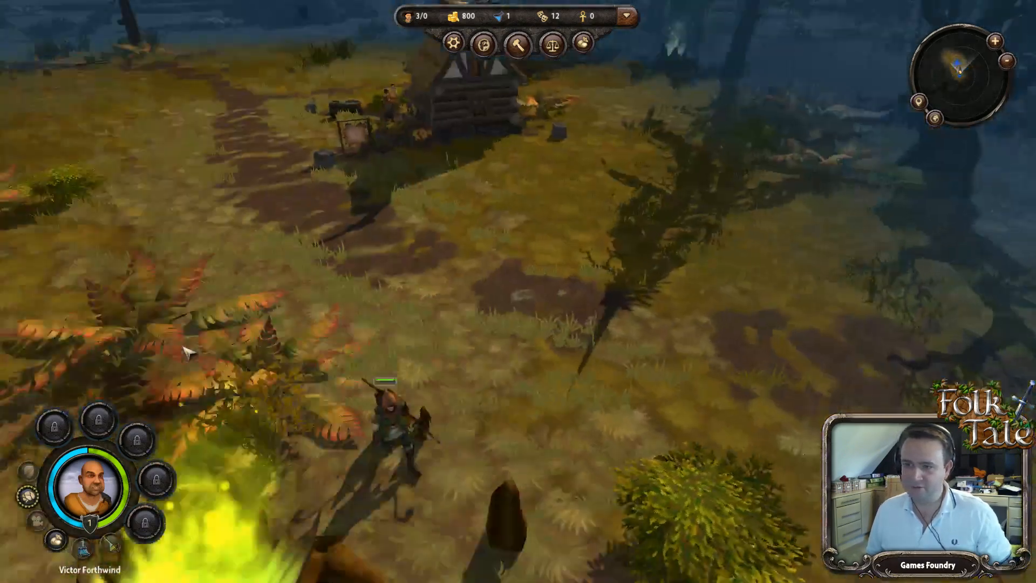
middle_click_drag(610, 469, 449, 397)
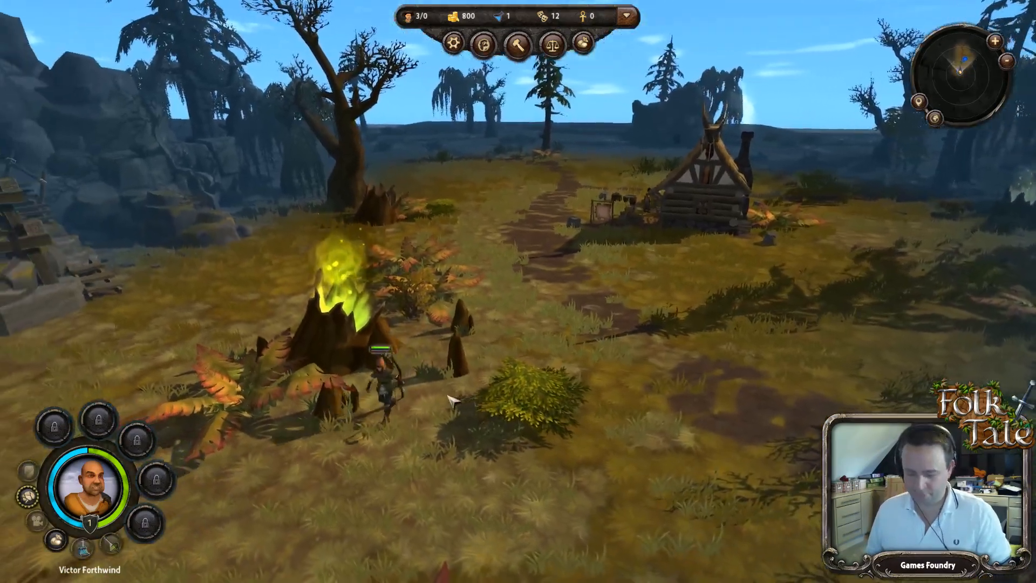
middle_click_drag(562, 432, 377, 397)
key("w")
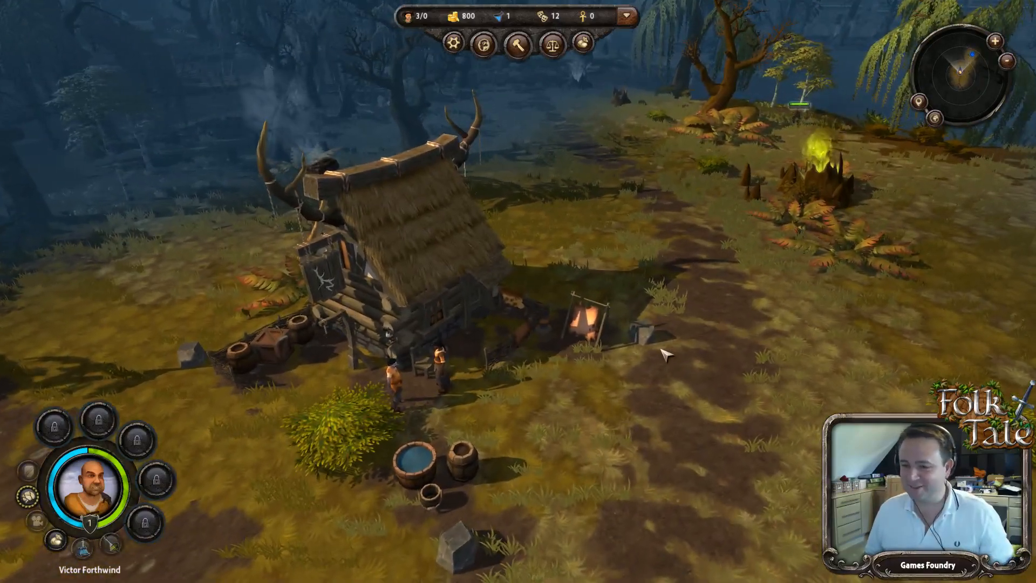
key("w")
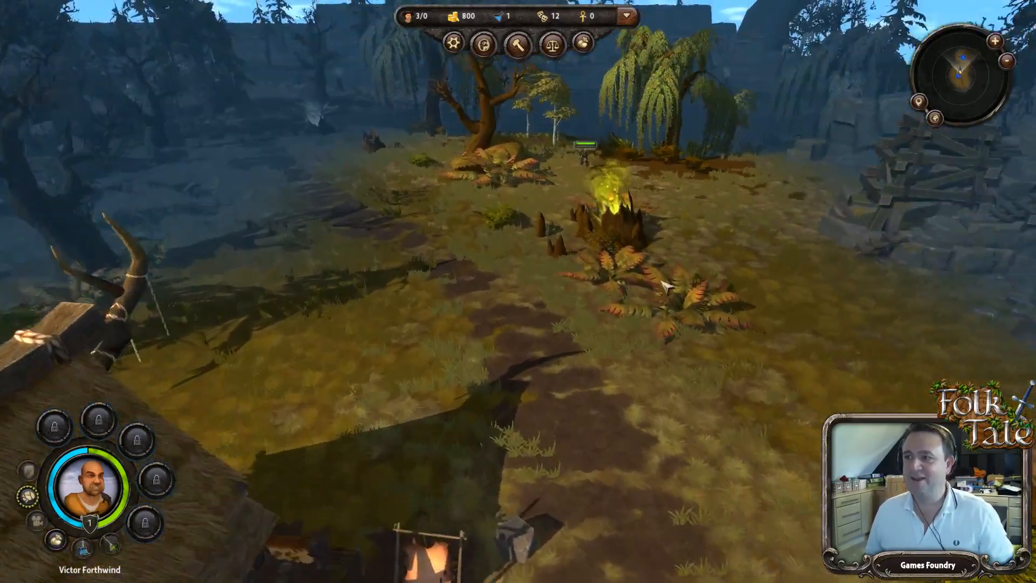
key("d")
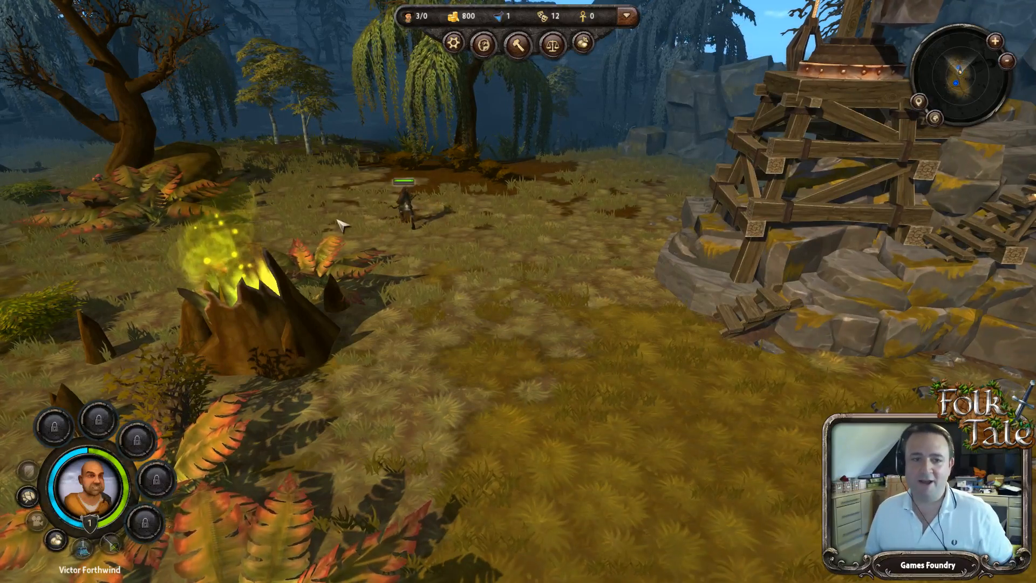
key("q")
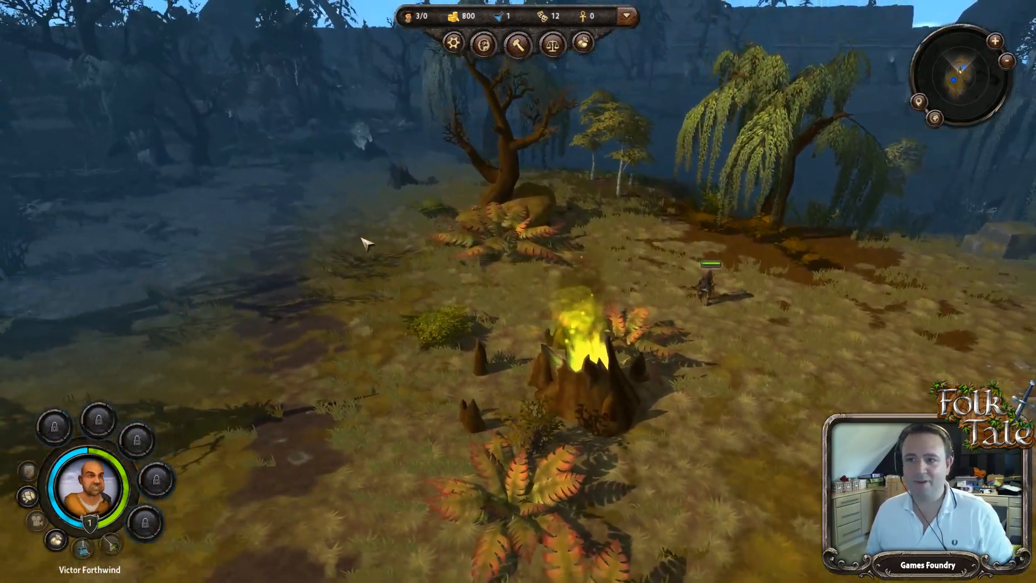
scroll(365, 246, "up", 4)
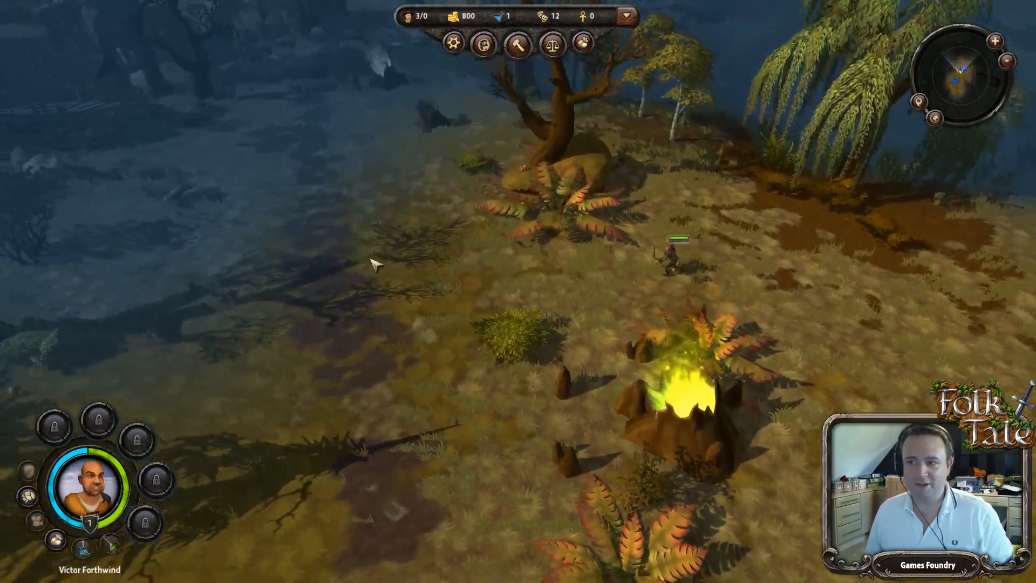
Step: Choose the cottage from the available village buildings and place it on the open ground beside the hunting lodge
scroll(372, 232, "up", 3)
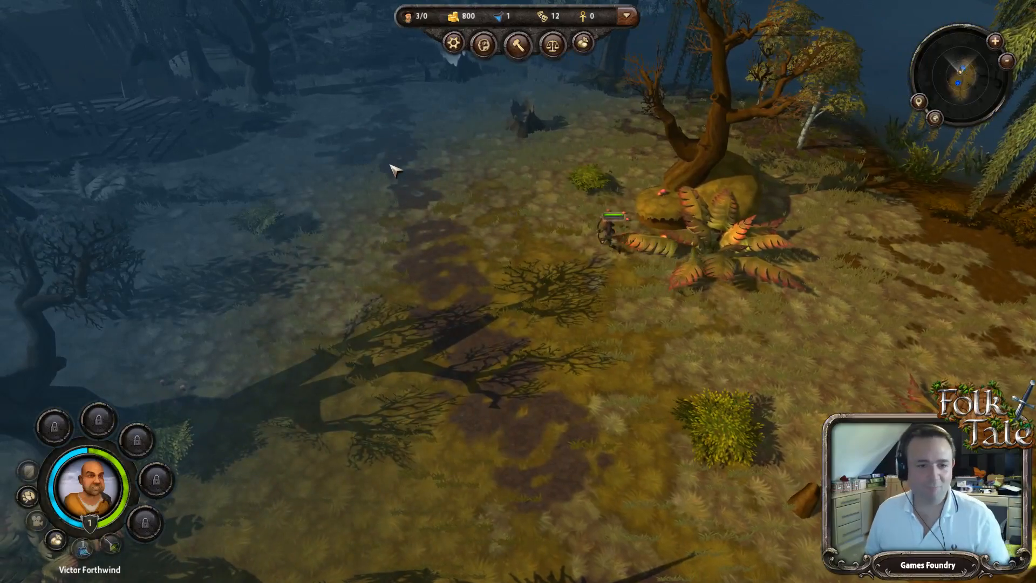
key("s")
key("q")
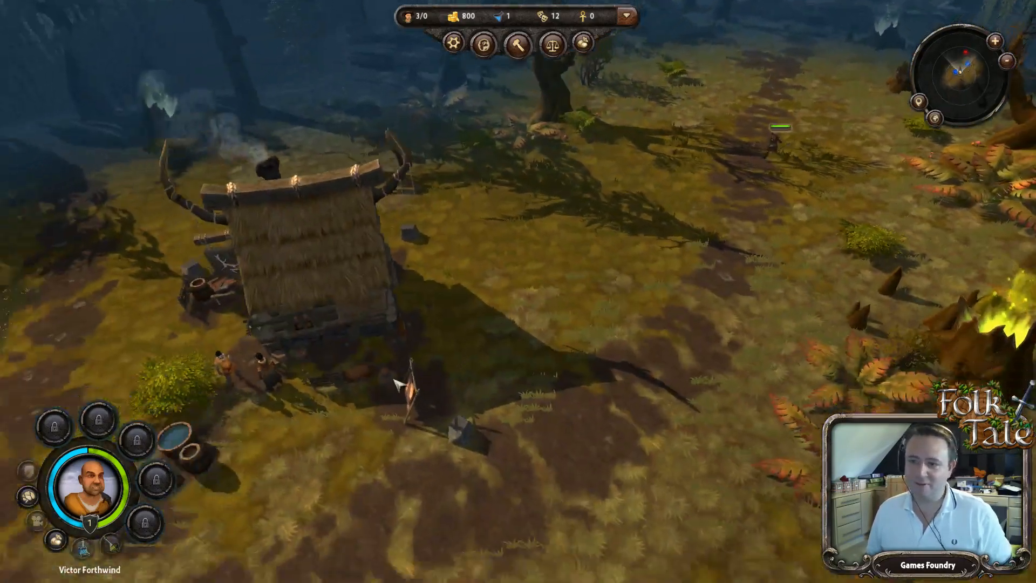
key("a")
left_click(519, 47)
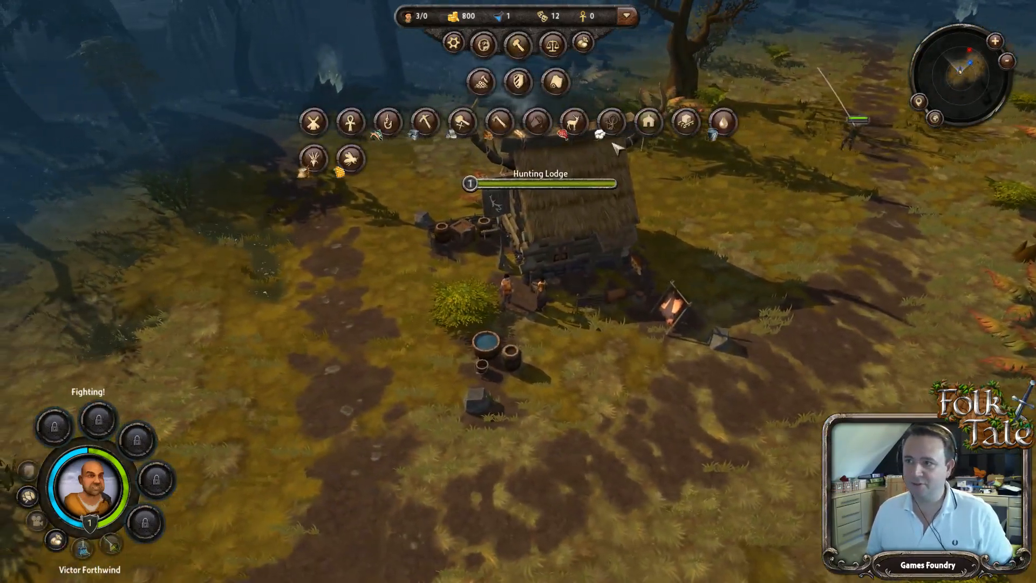
left_click(649, 122)
Step: Find the fighting hunter on the forest path and pull him back from the large enemy toward the village
key("d")
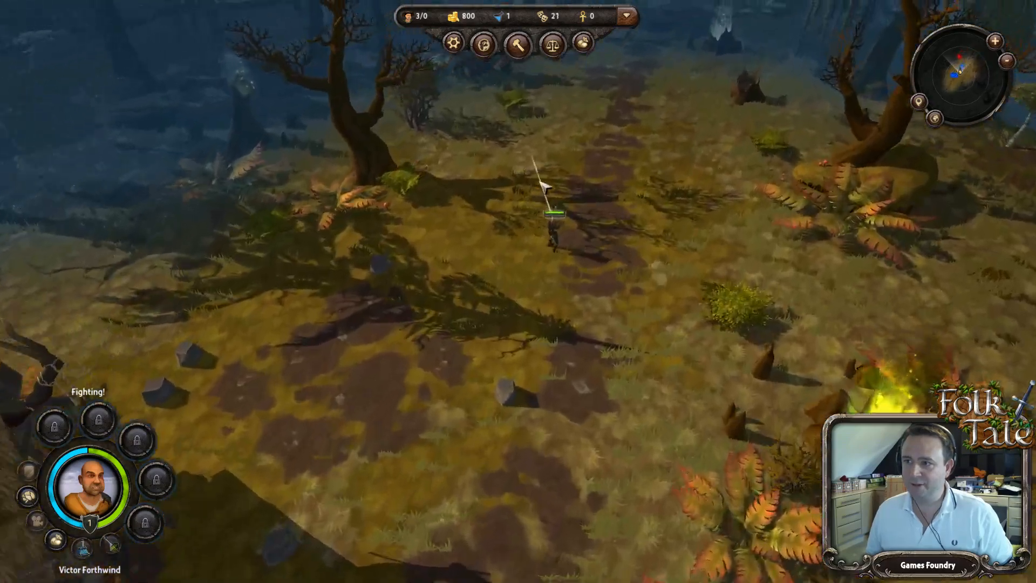
key("w")
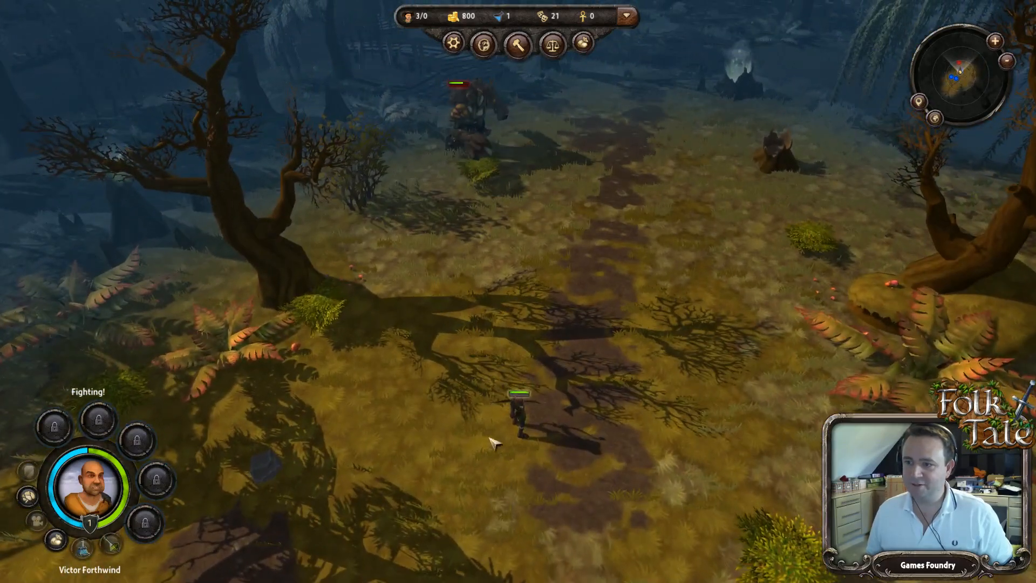
key("s")
right_click(460, 474)
key("w")
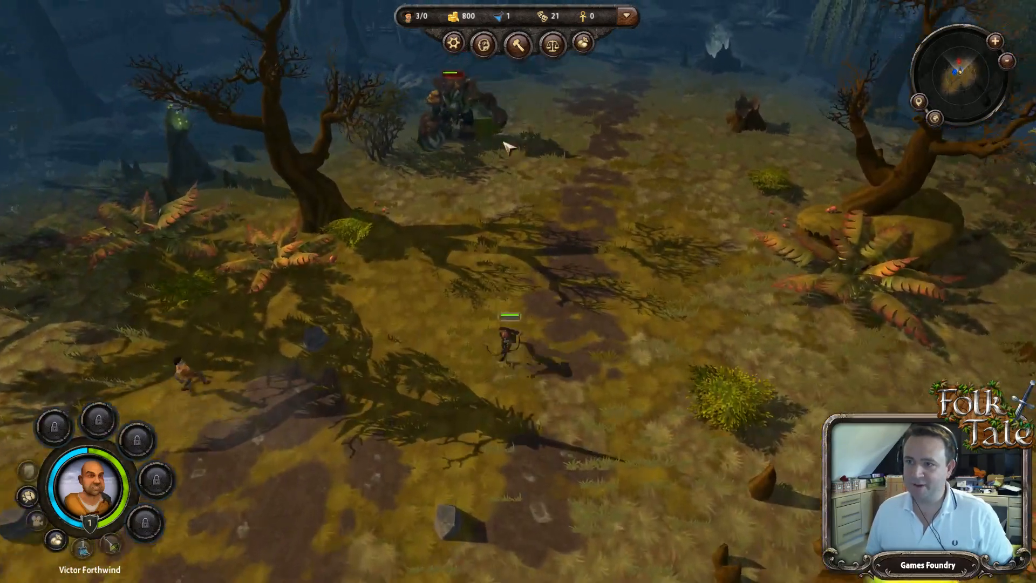
Step: Reselect the hunter beside the cottage building site and send him to the clearing in front of the hunting lodge
key("w")
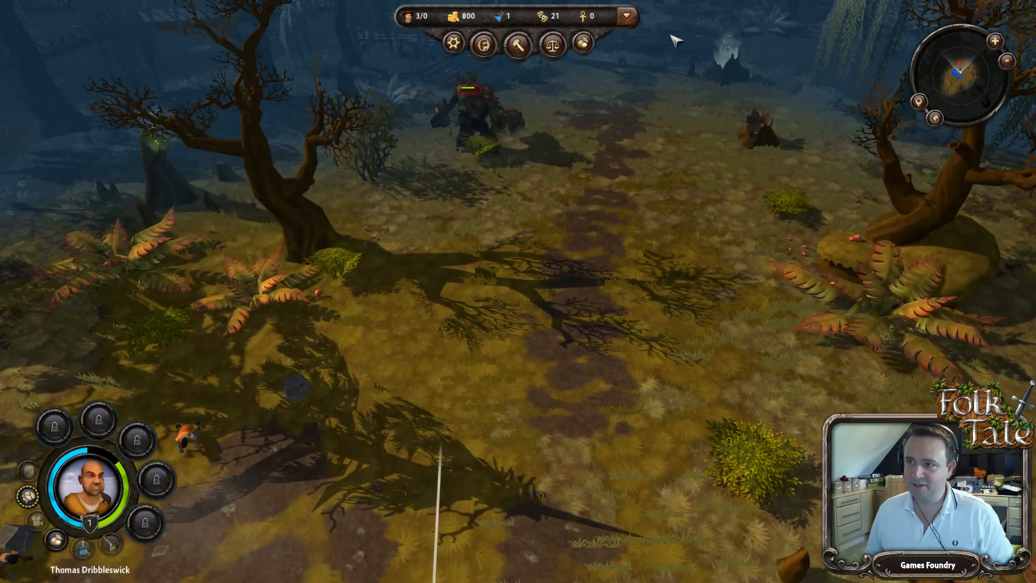
key("s")
left_click(475, 363)
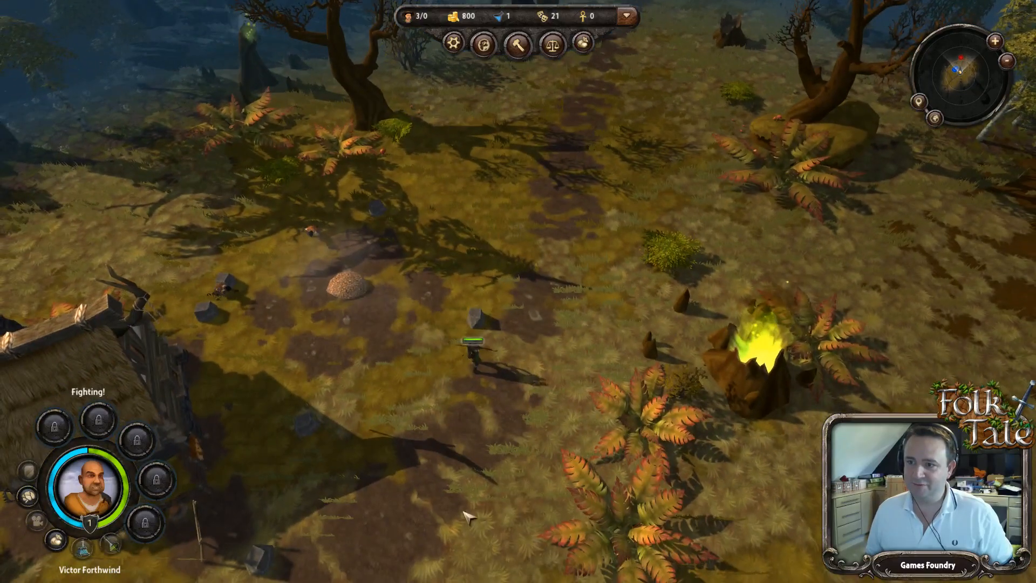
right_click(458, 508)
key("s")
key("a")
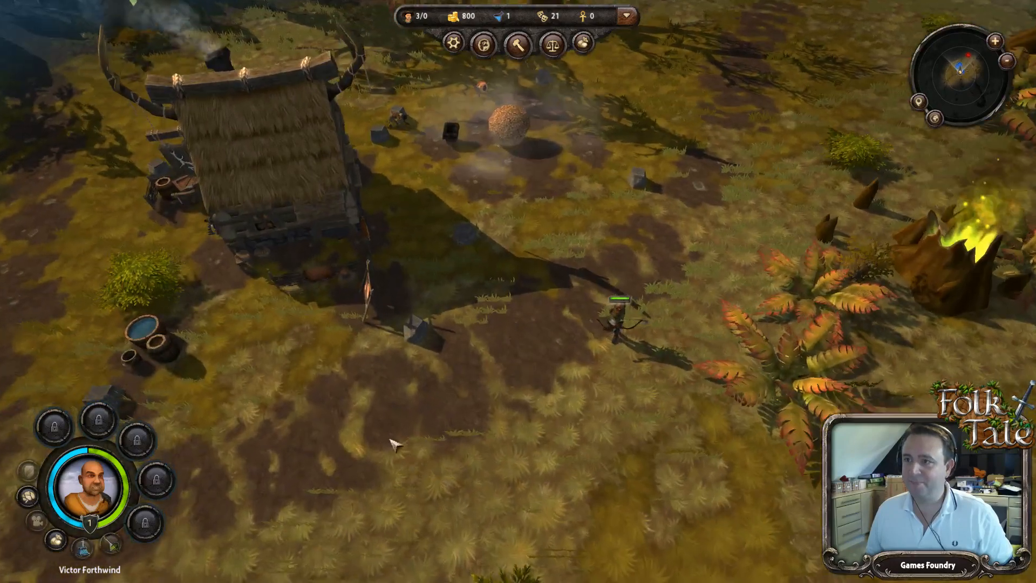
Step: Select one of the peasants at the cottage entrance, move him toward the glowing stump, and clear the selection
key("q")
key("e")
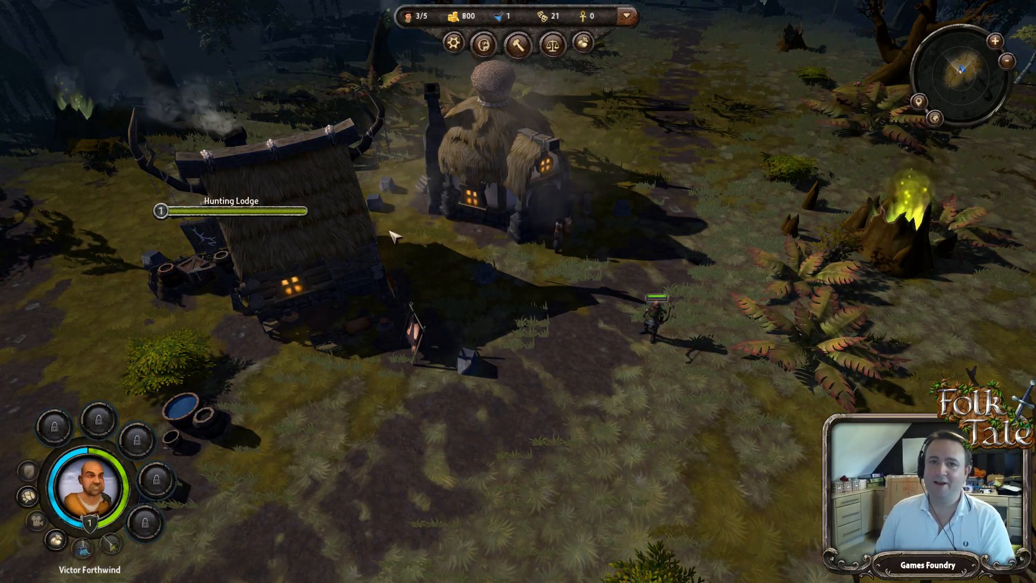
key("q")
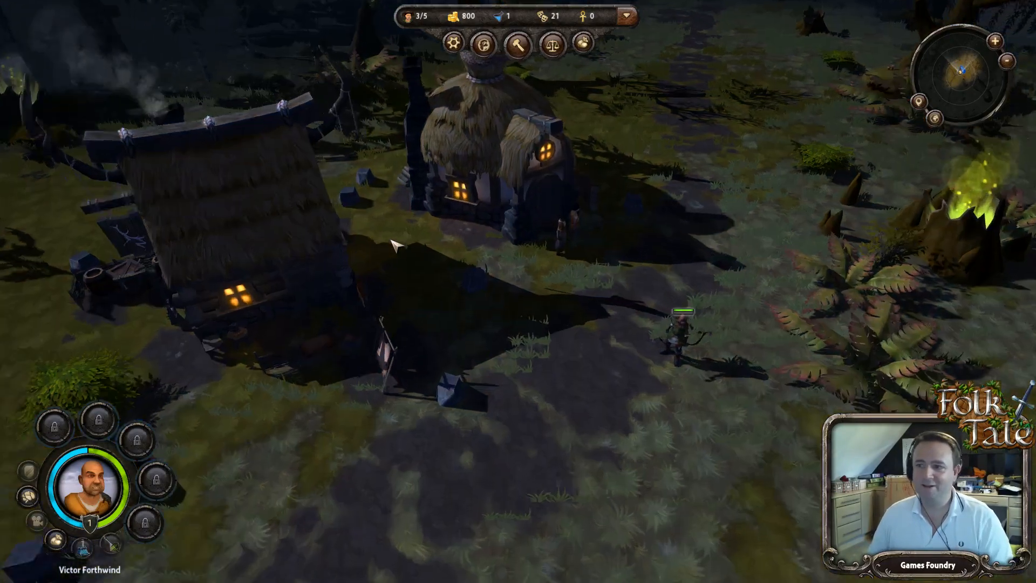
scroll(390, 232, "up", 3)
left_click(436, 290)
scroll(436, 291, "down", 3)
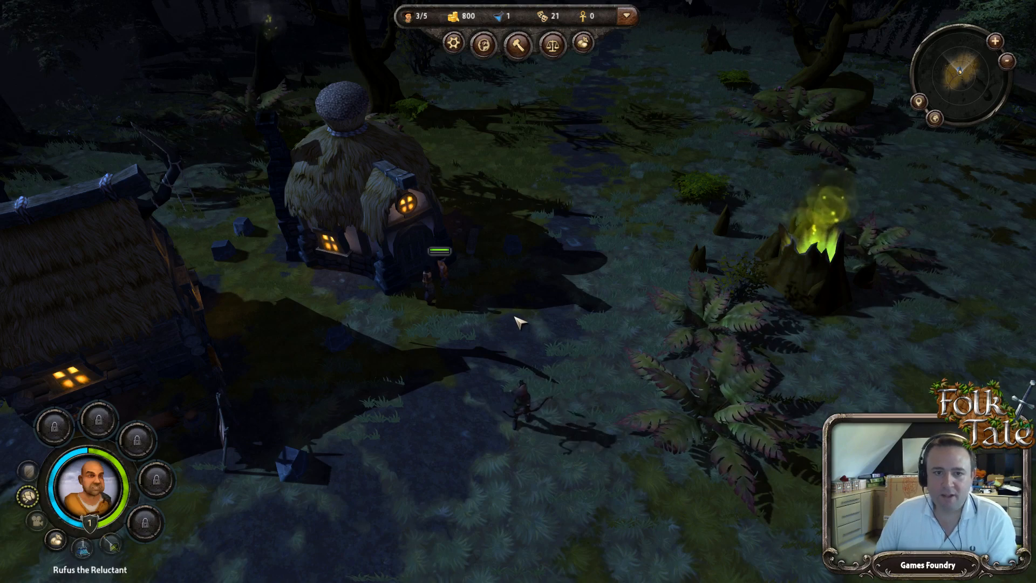
left_click(444, 266)
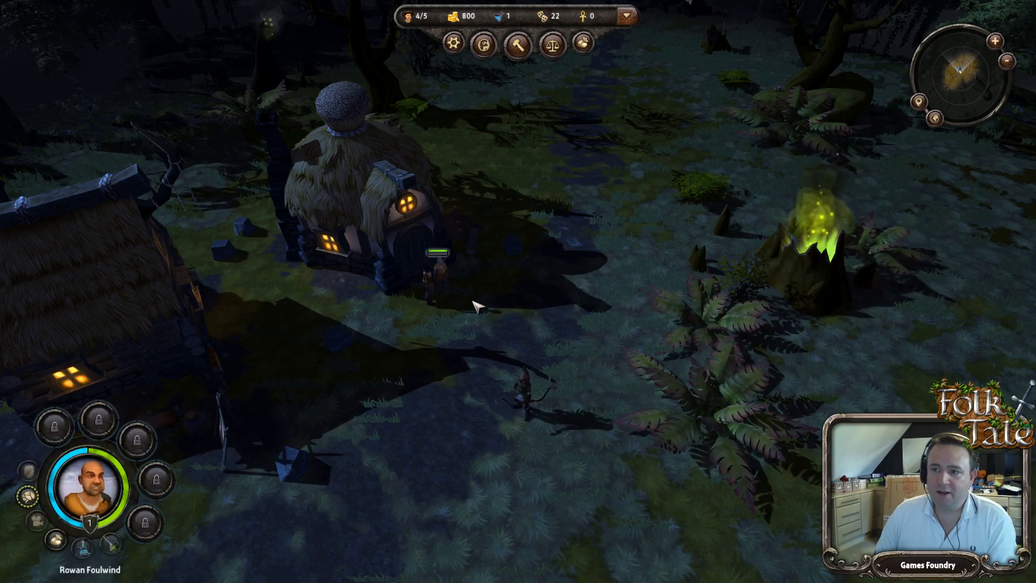
left_click(453, 278)
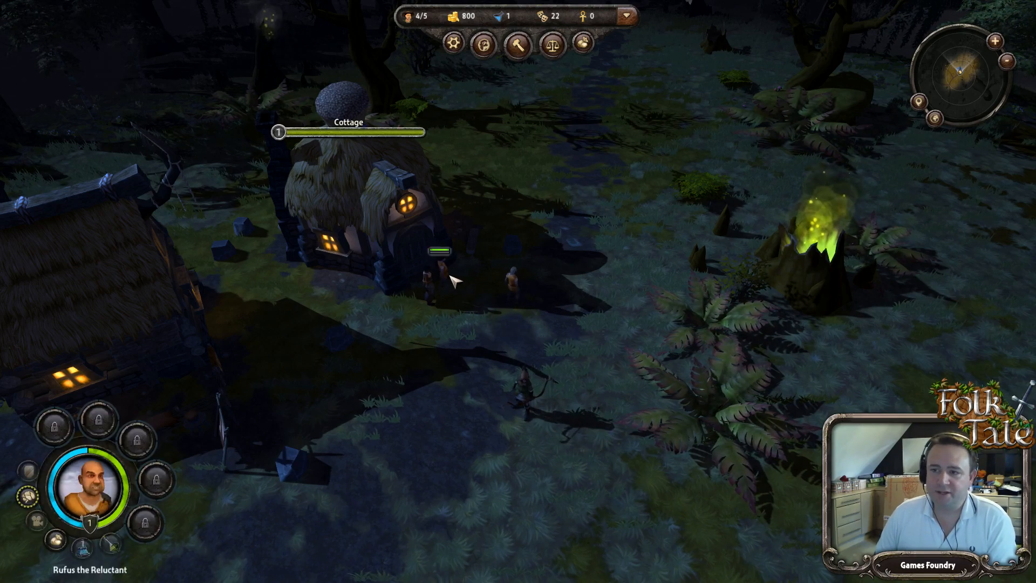
right_click(591, 274)
left_click(488, 311)
Step: Select the two peasants standing apart in front of the cottage and train both as hunters at the hunting lodge
scroll(487, 310, "up", 2)
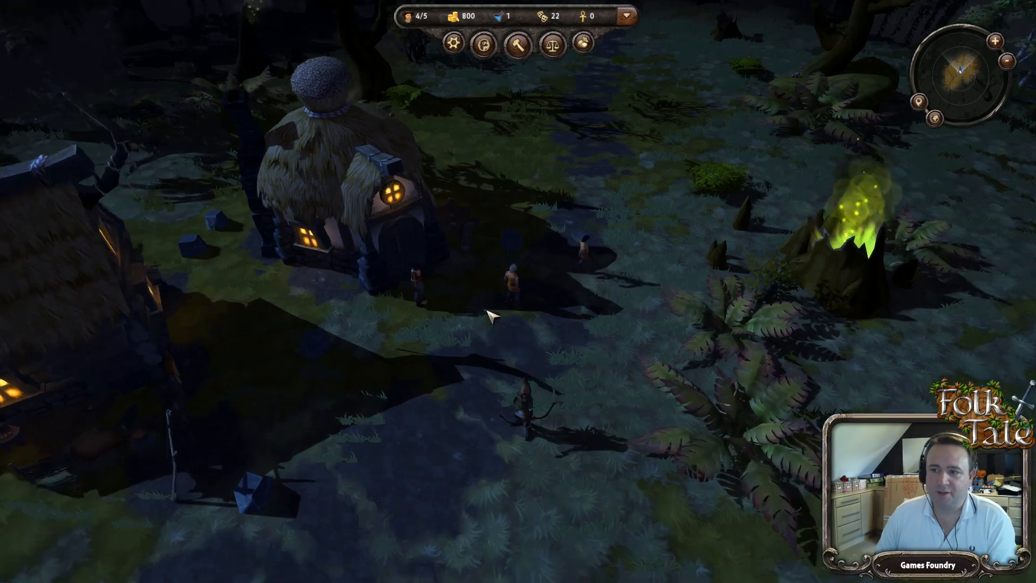
scroll(486, 311, "up", 2)
key("q")
key("e")
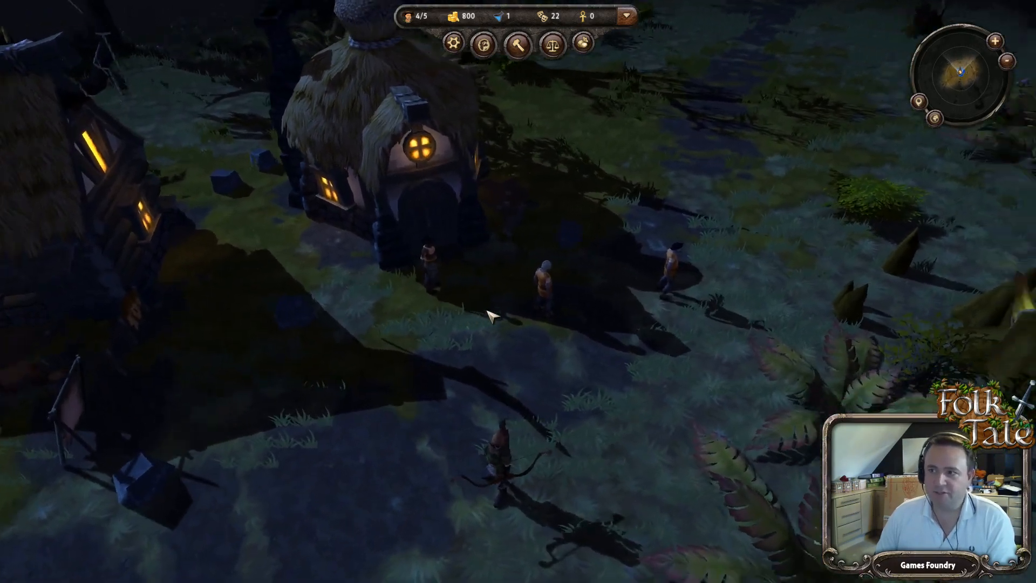
mouse_move(532, 192)
left_mouse_down()
mouse_move(750, 386)
mouse_move(738, 392)
left_mouse_up()
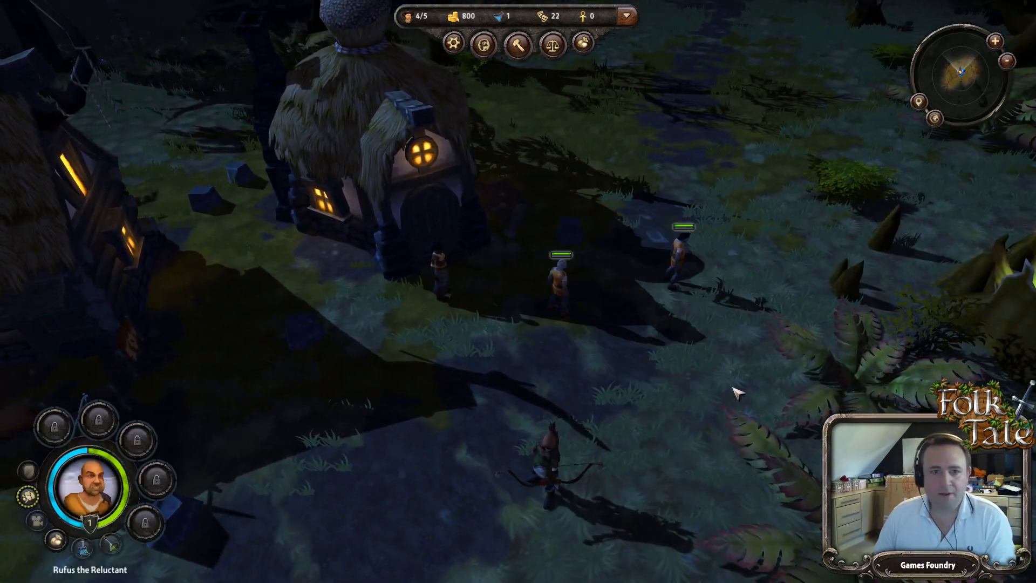
scroll(523, 305, "down", 5)
key("a")
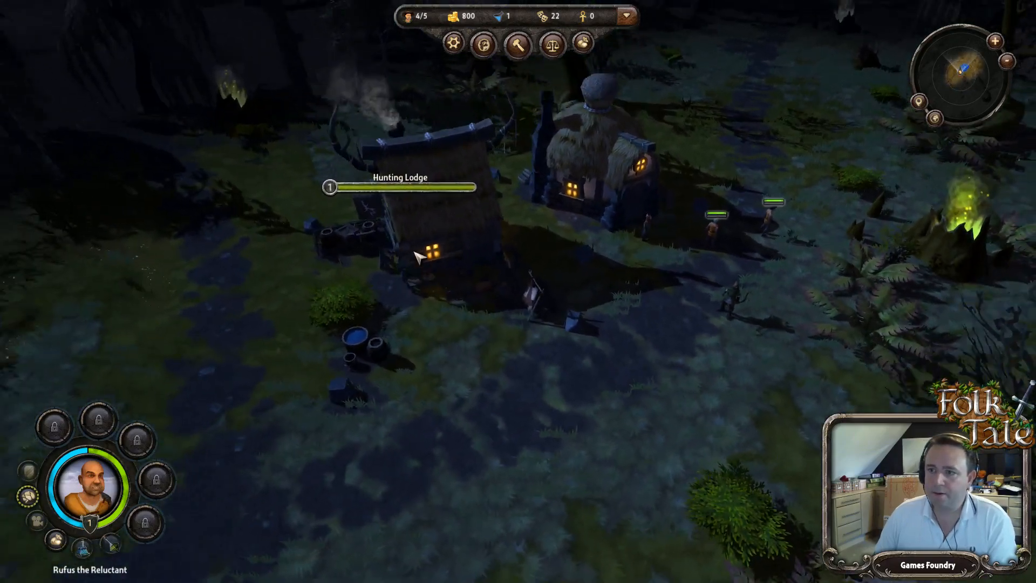
left_click(438, 270)
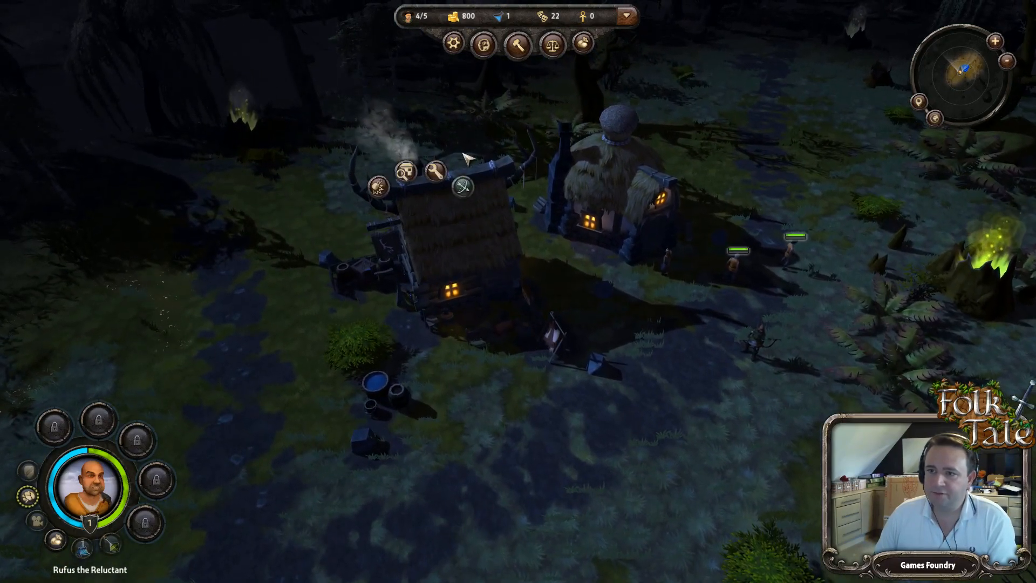
left_click(468, 190)
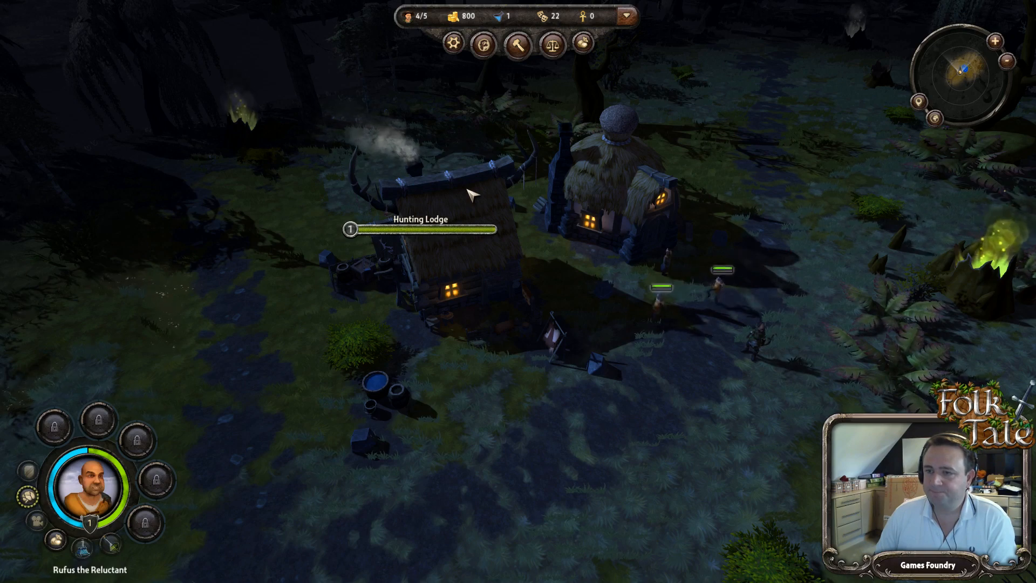
Step: Examine the village around the hunting lodge and cottage while the hunters head out to hunt
key("d")
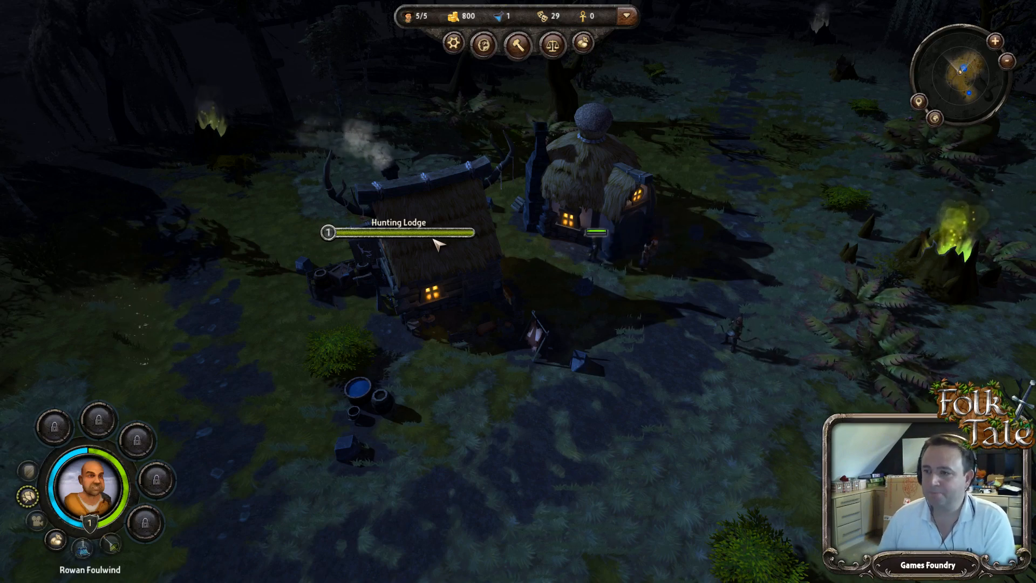
scroll(434, 241, "up", 3)
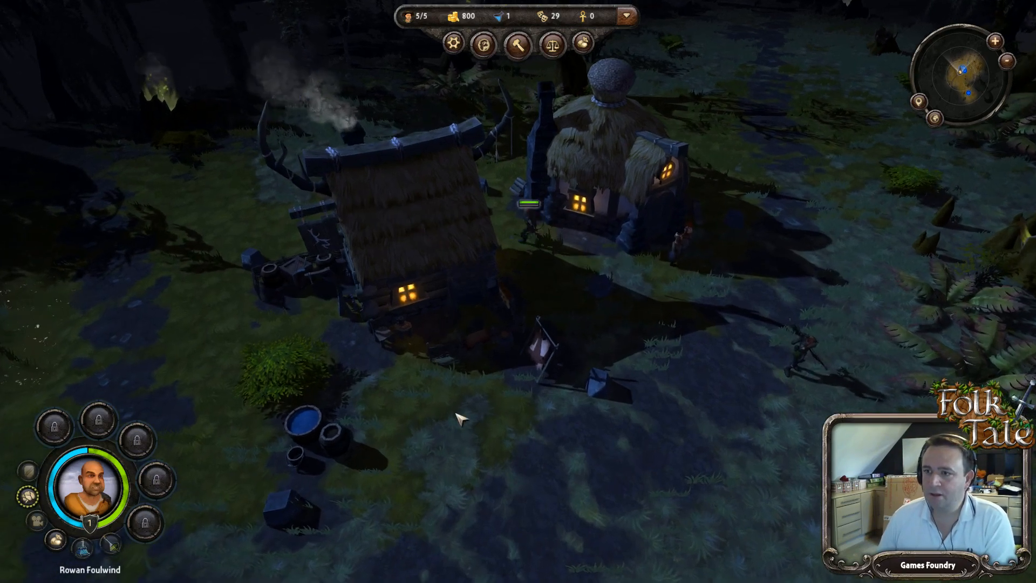
scroll(459, 418, "down", 3)
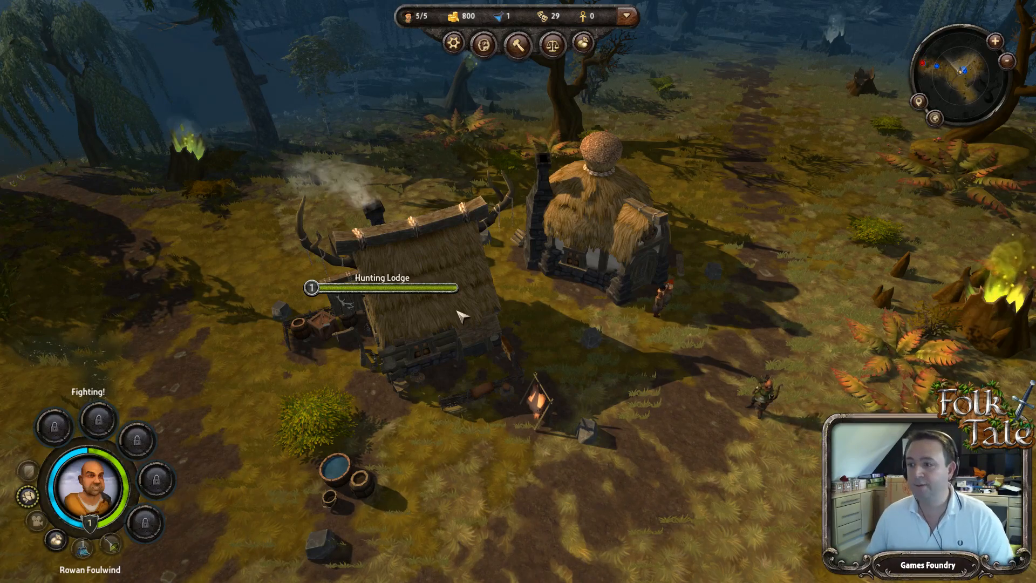
scroll(495, 336, "down", 1)
key("d")
key("s")
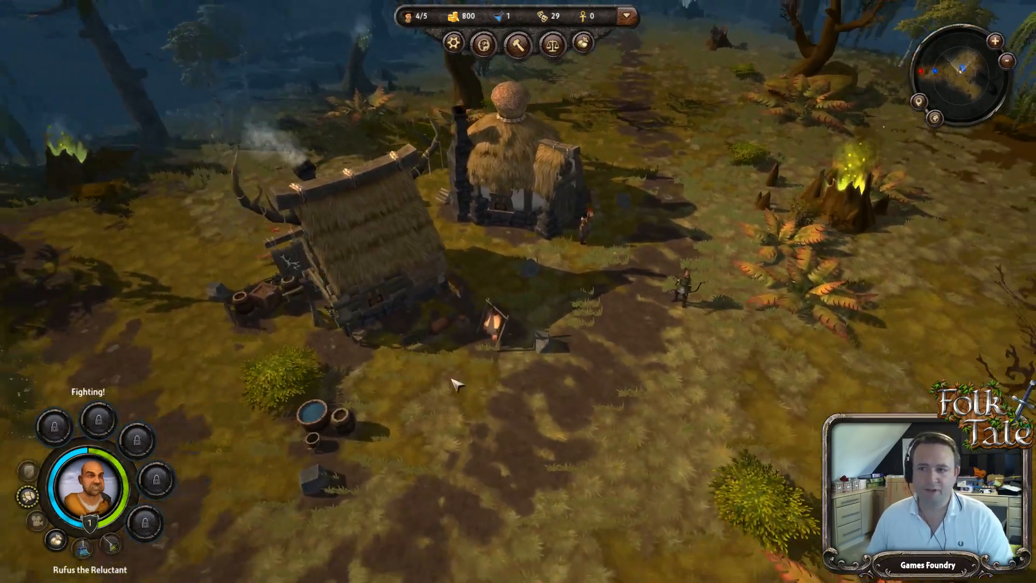
scroll(453, 345, "down", 1)
key("a")
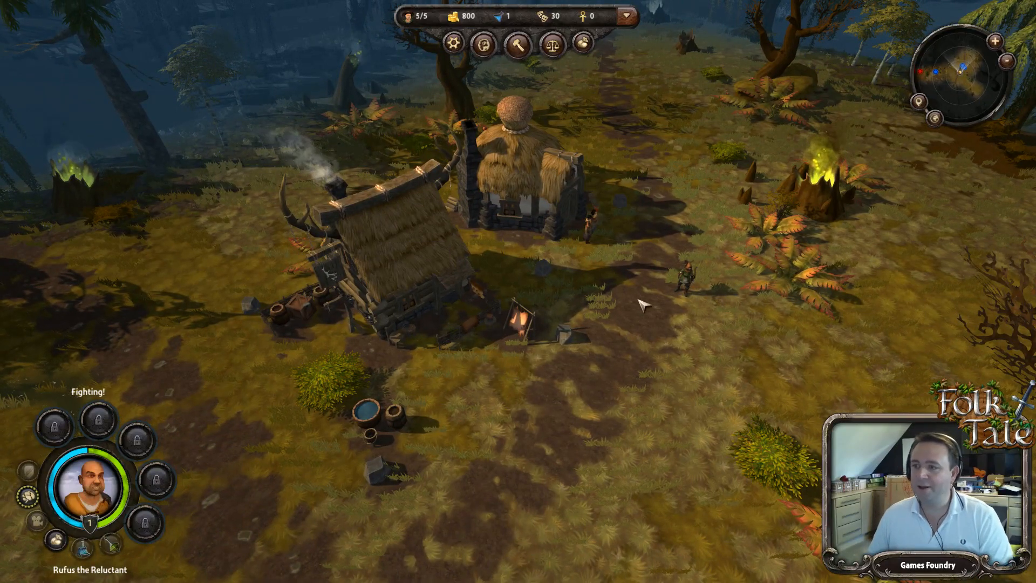
Step: Track the roaming hunter toward the wooden footbridge at the water's edge and examine the land back to the village
scroll(566, 347, "down", 2)
key("a")
middle_click_drag(565, 347, 380, 254)
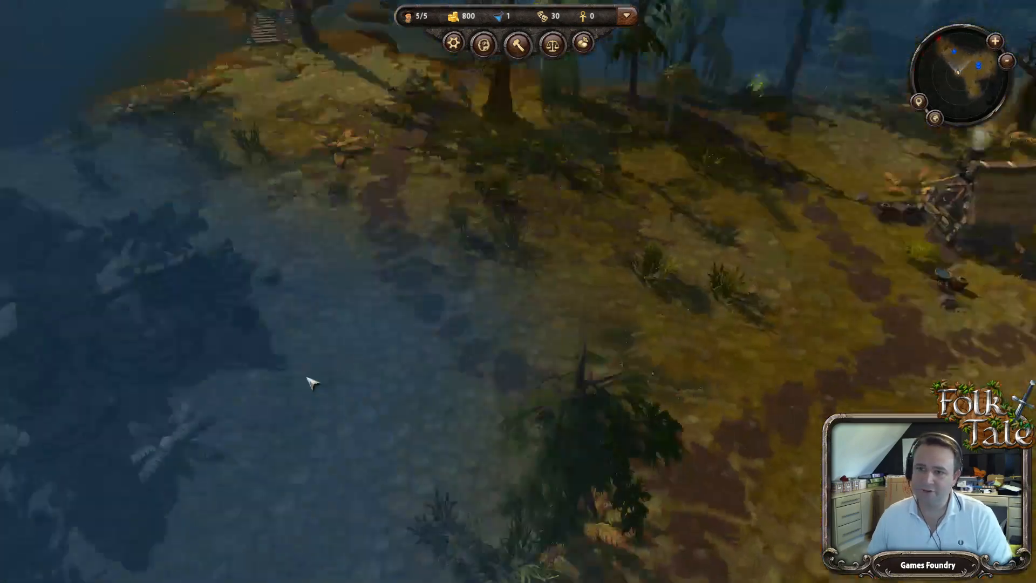
key("w")
key("a")
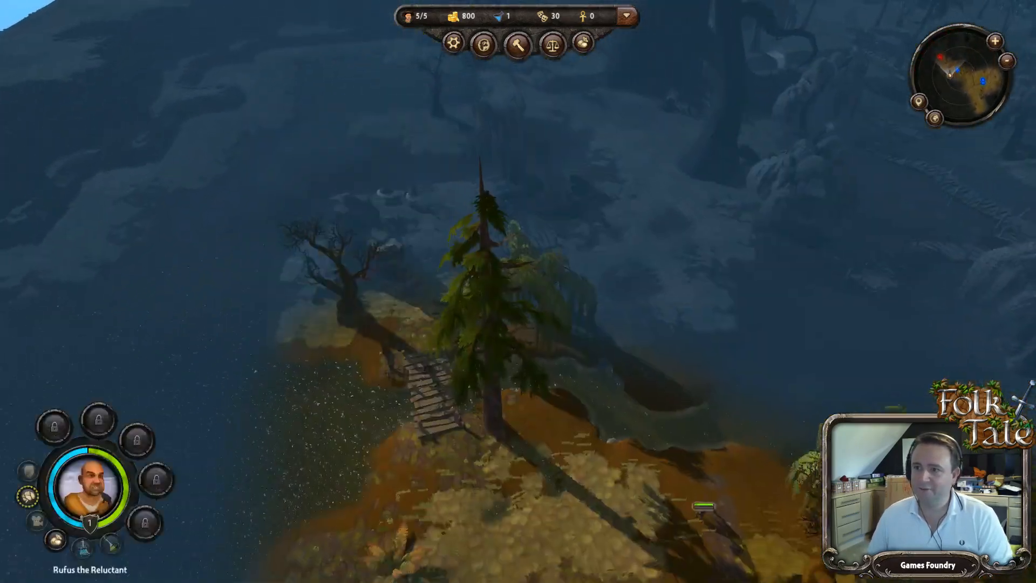
key("d")
scroll(675, 467, "up", 1)
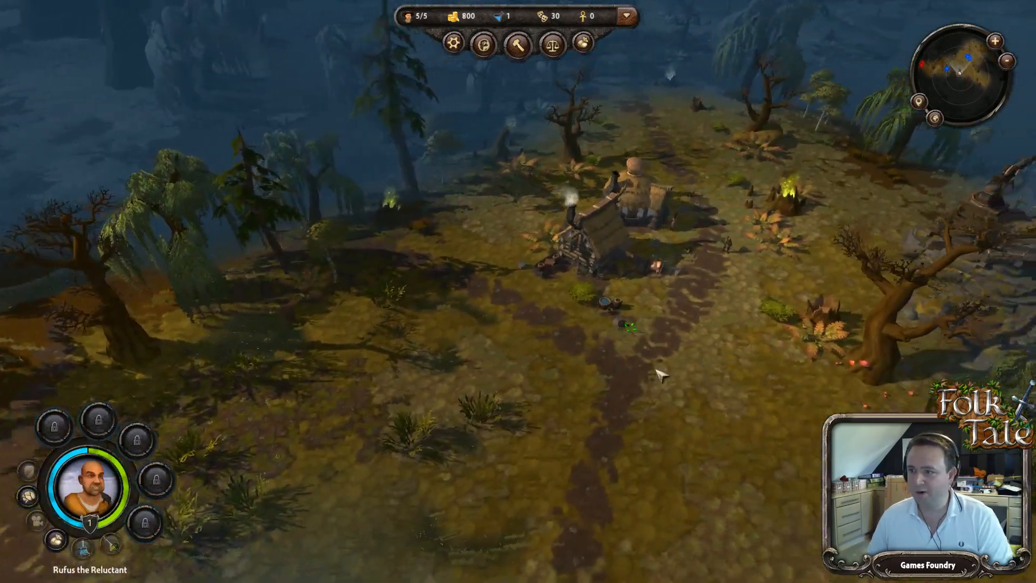
Step: Survey the explored land around the village, including the rocky ruins beneath the giant tree
key("w")
scroll(658, 374, "up", 3)
mouse_move(658, 374)
middle_mouse_down()
mouse_move(604, 395)
mouse_move(709, 370)
mouse_move(687, 378)
mouse_move(665, 364)
middle_mouse_up()
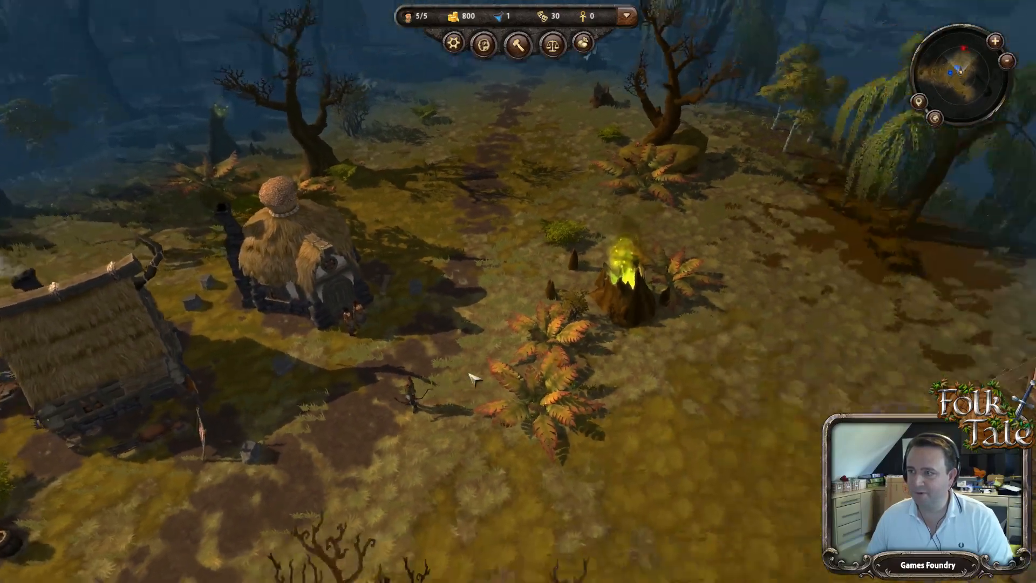
scroll(469, 374, "down", 3)
key("d")
middle_click_drag(462, 371, 154, 149)
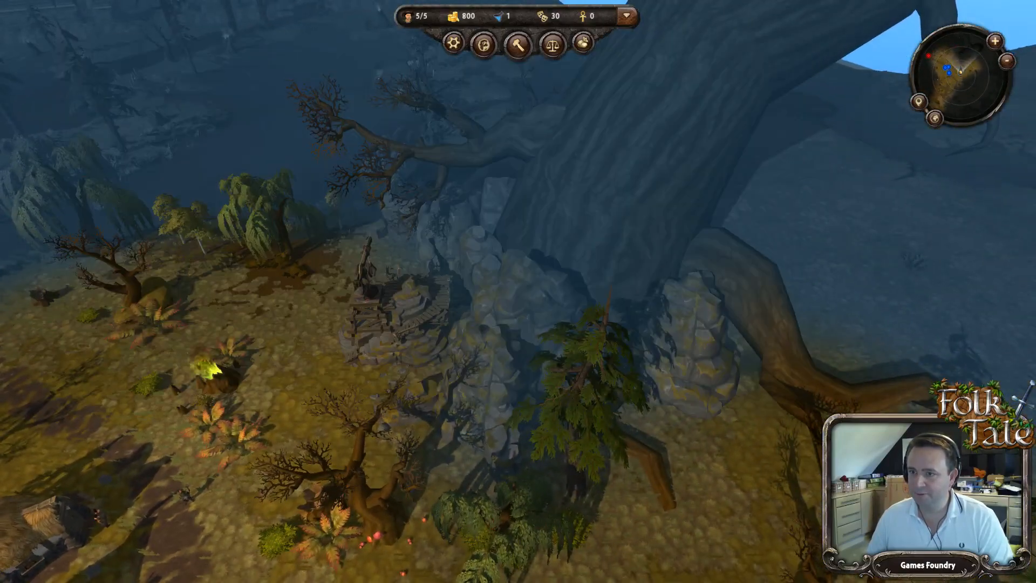
scroll(453, 402, "down", 4)
key("s")
left_click_drag(363, 202, 884, 569)
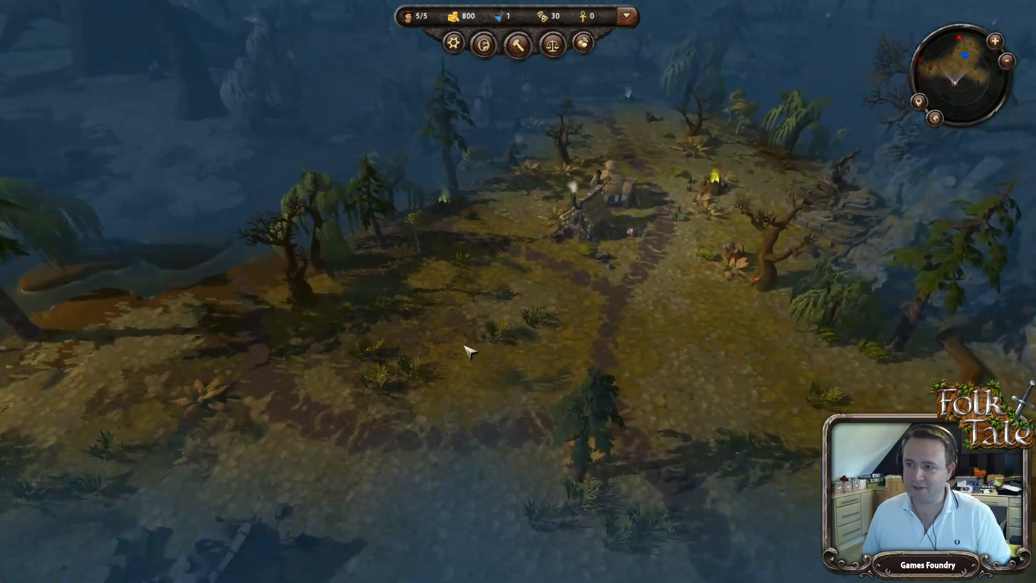
Step: Select the two hunters in front of the cottage and send them up the dirt path into the forest
scroll(469, 351, "up", 3)
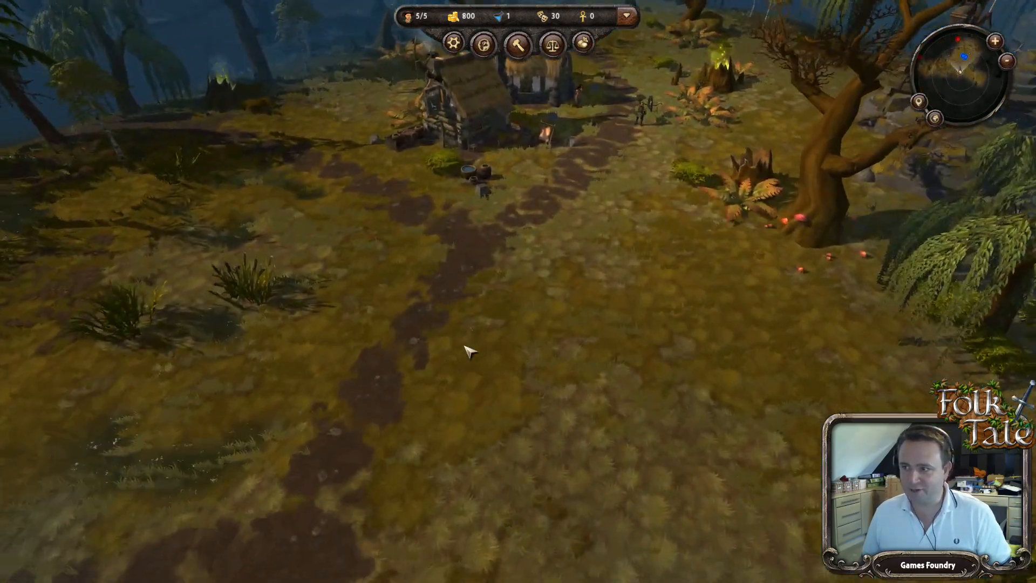
scroll(493, 269, "up", 3)
key("w")
key("d")
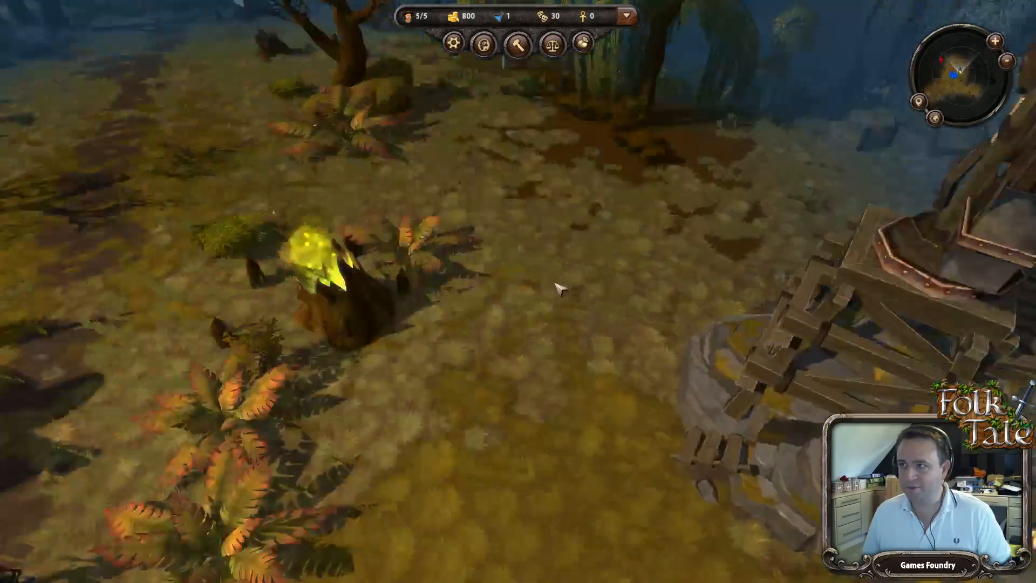
key("a")
scroll(490, 257, "down", 3)
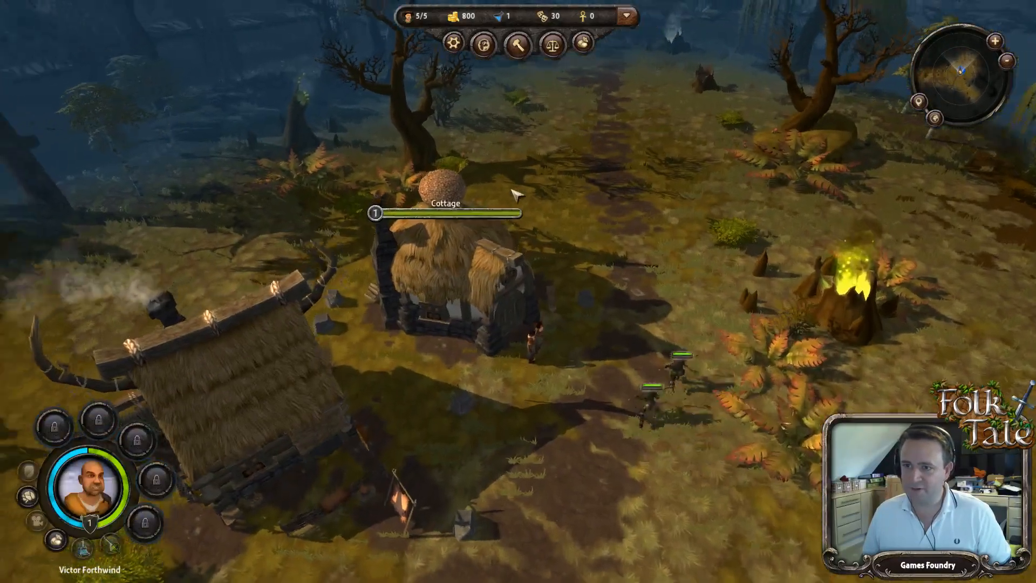
scroll(516, 194, "up", 3)
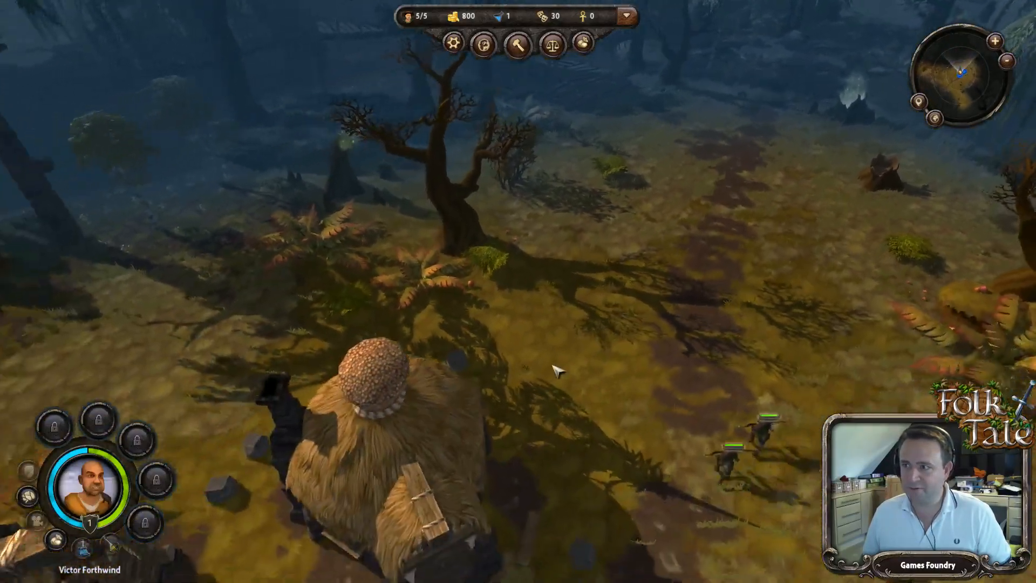
Step: Send the two hunters off the dirt path to the ground behind the cottage and hunting lodge
scroll(554, 368, "down", 3)
key("a")
right_click(485, 238)
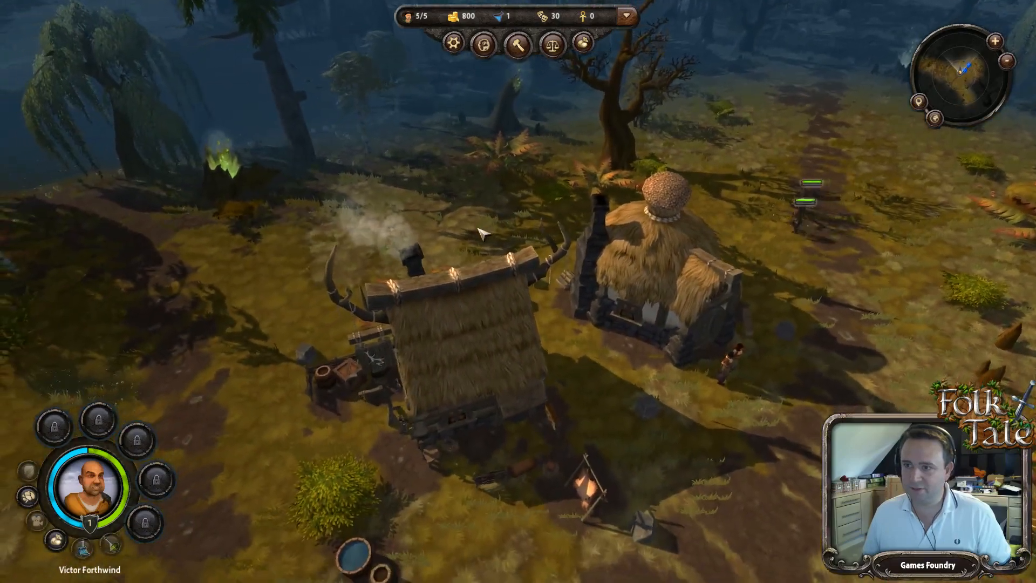
Step: Survey the land around the hunting lodge and cottage while the hunters walk behind the buildings
scroll(479, 232, "up", 2)
key("s")
key("a")
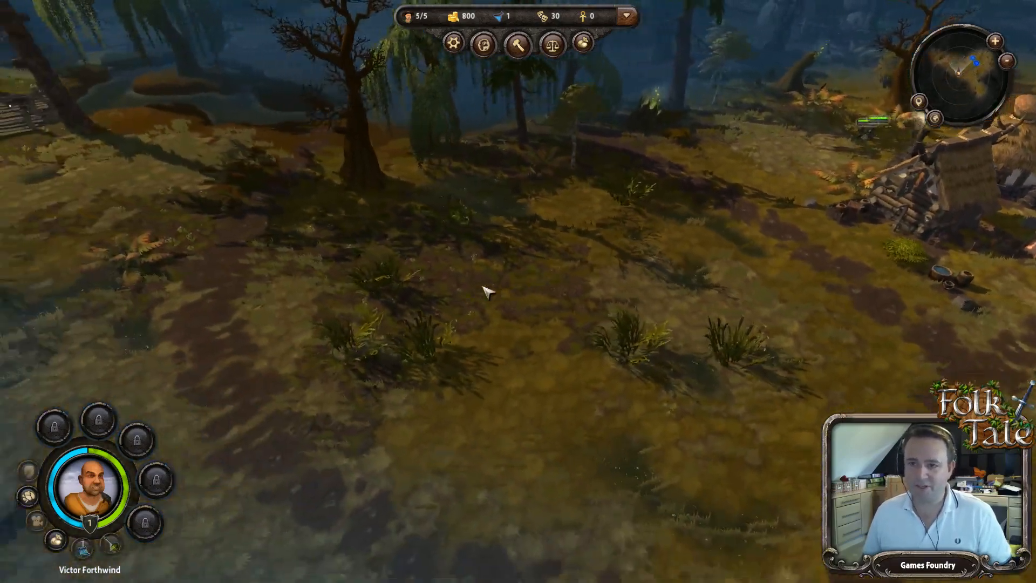
key("a")
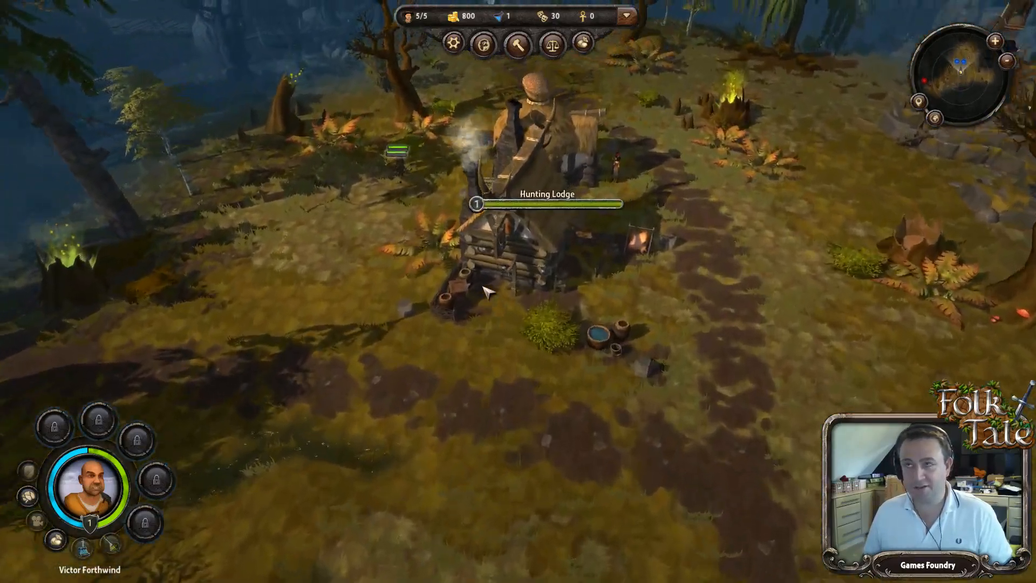
key("d")
key("w")
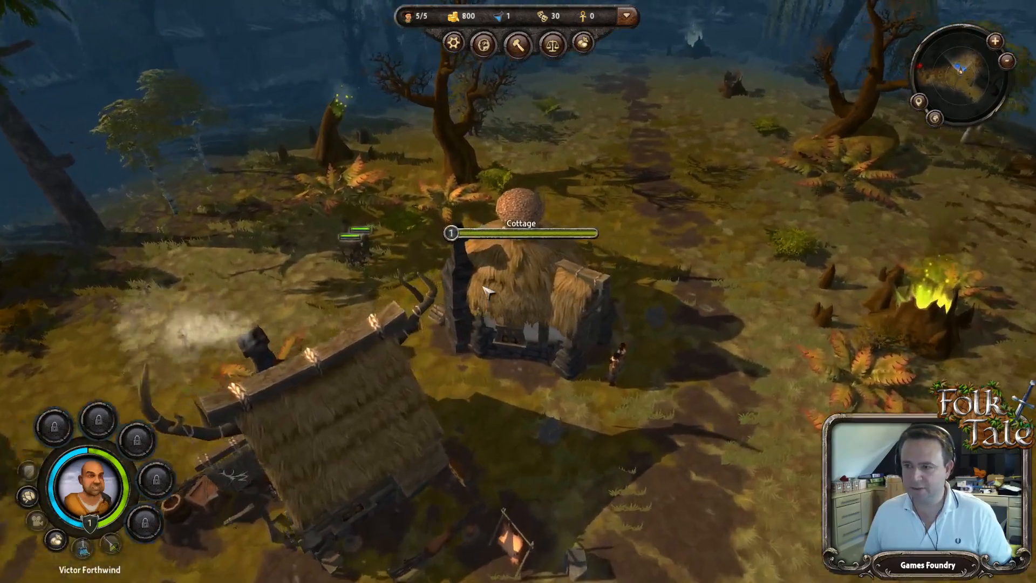
scroll(489, 292, "up", 3)
scroll(489, 292, "down", 3)
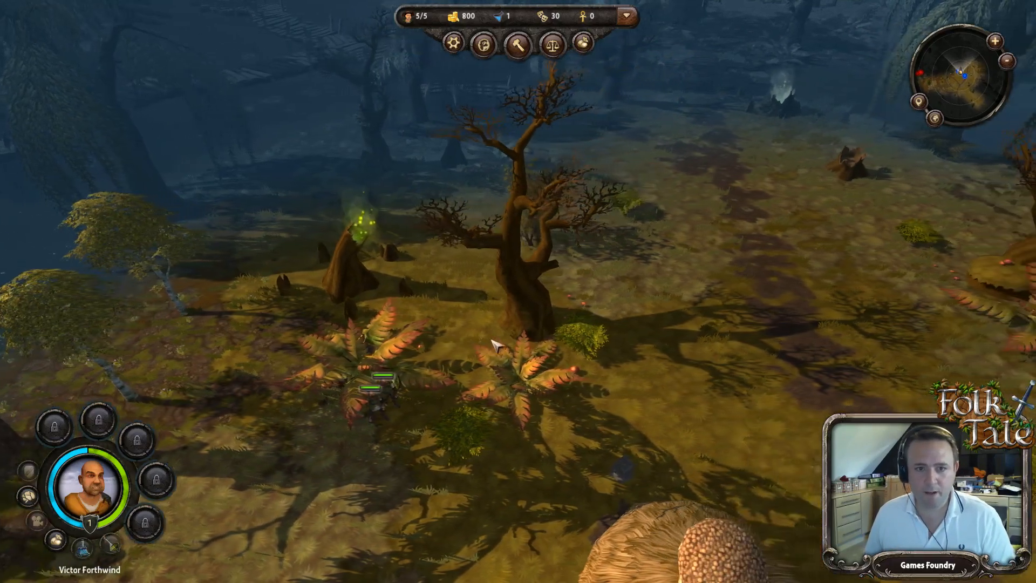
Step: Send the two hunters past the bare tree and across the dirt path beyond the cottage
key("d")
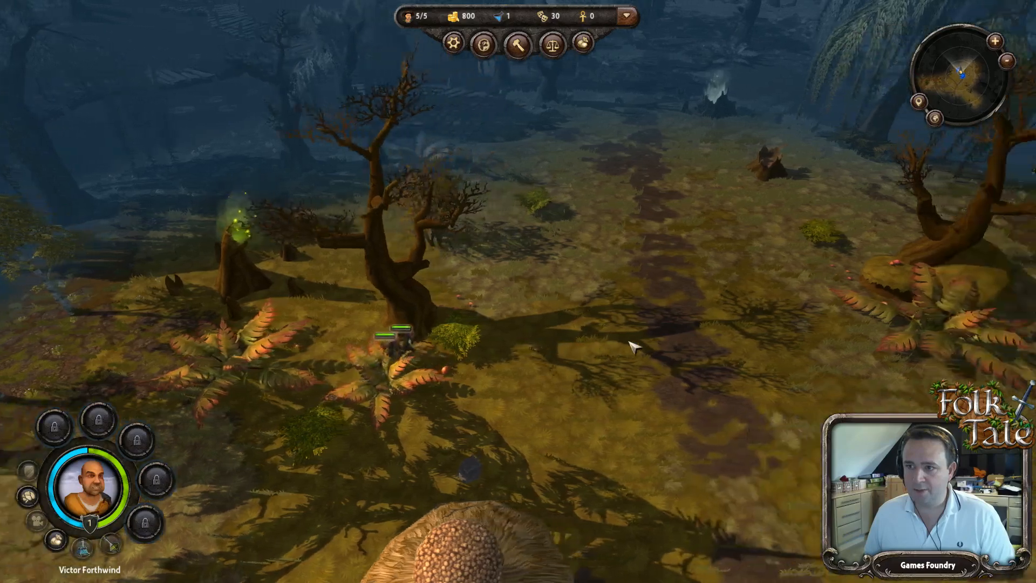
right_click(536, 342)
right_click(608, 342)
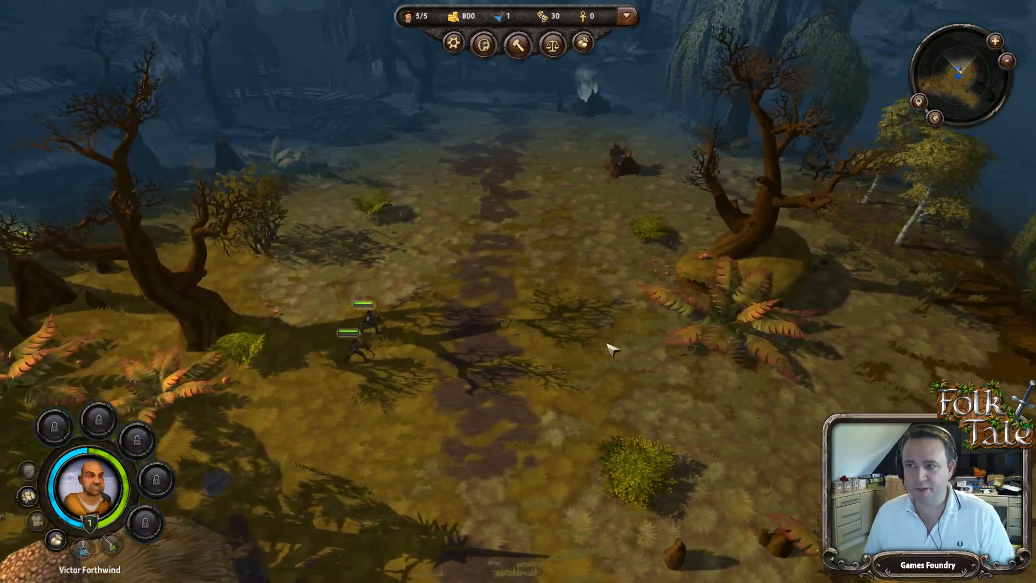
key("d")
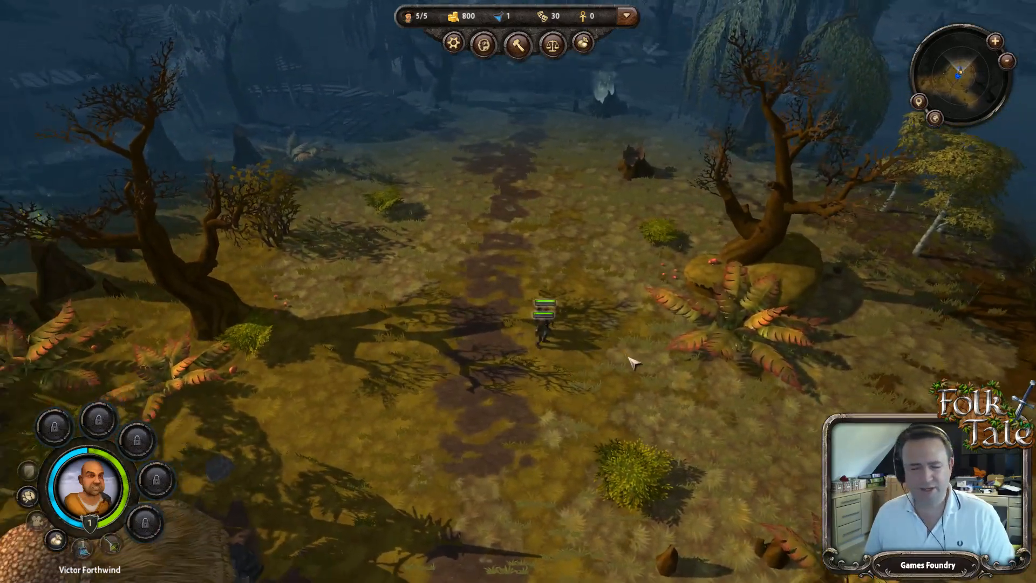
right_click(658, 373)
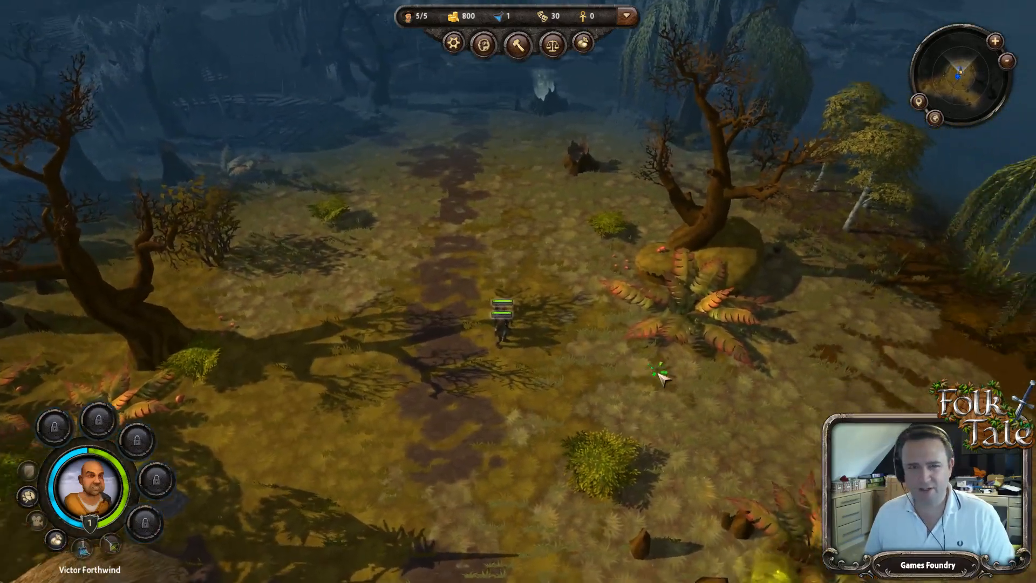
Step: Move the hunters past the large red fern and around the boulder toward the yellow-leaved trees
key("d")
right_click(648, 313)
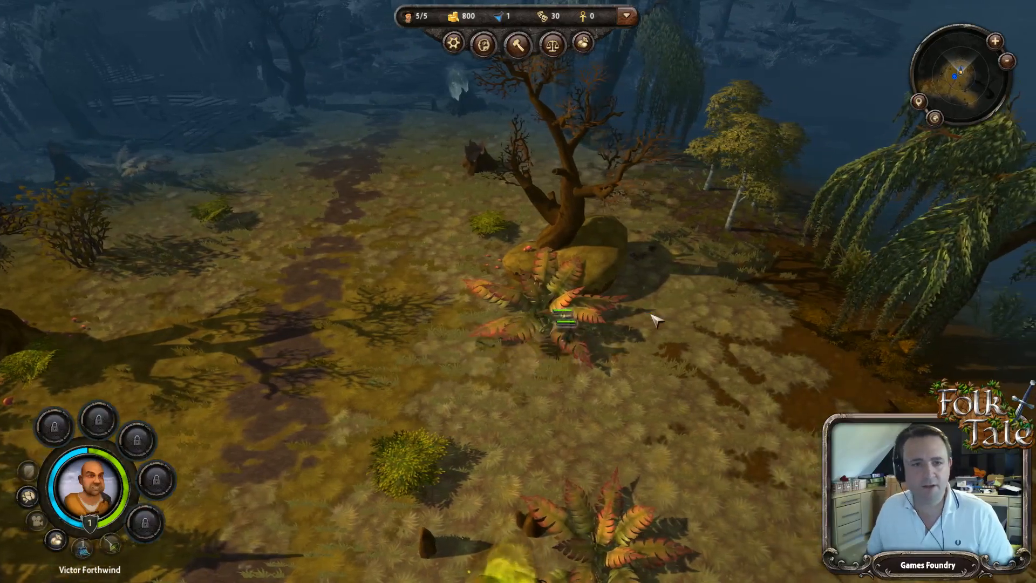
key("w")
key("d")
right_click(579, 342)
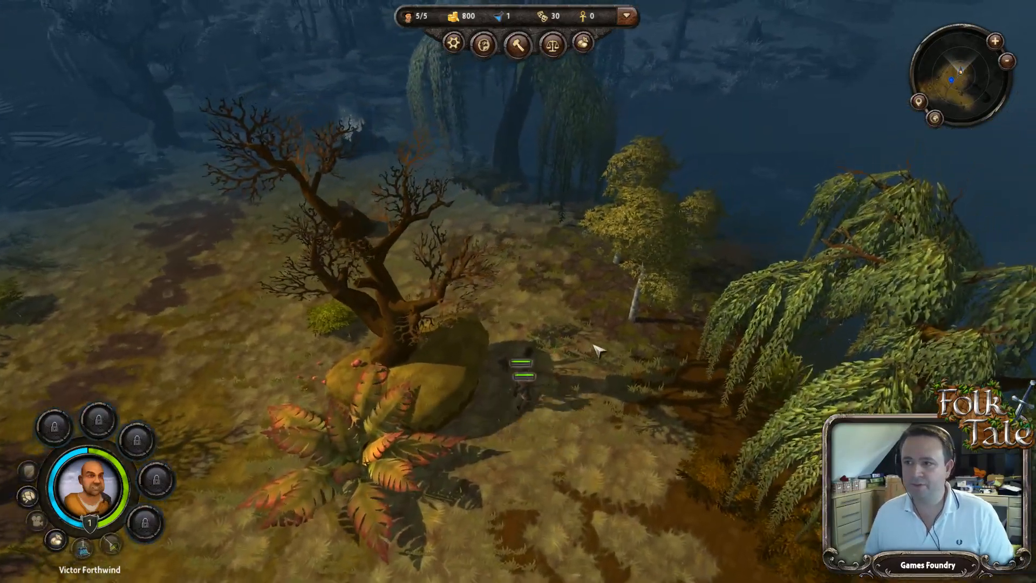
Step: Bring the two hunters back to the dirt path and send them along it toward the dark forest
key("w")
key("a")
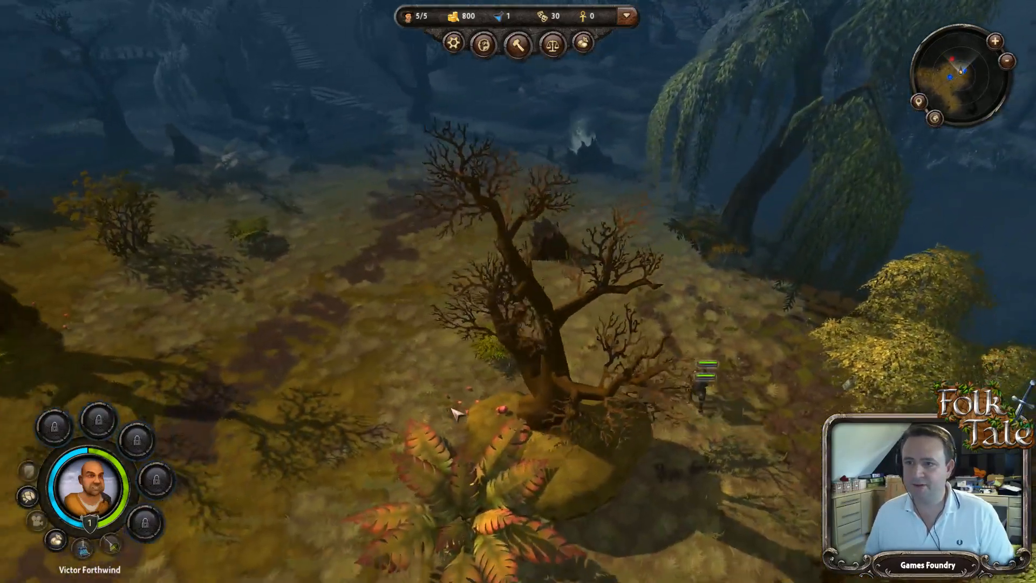
key("s")
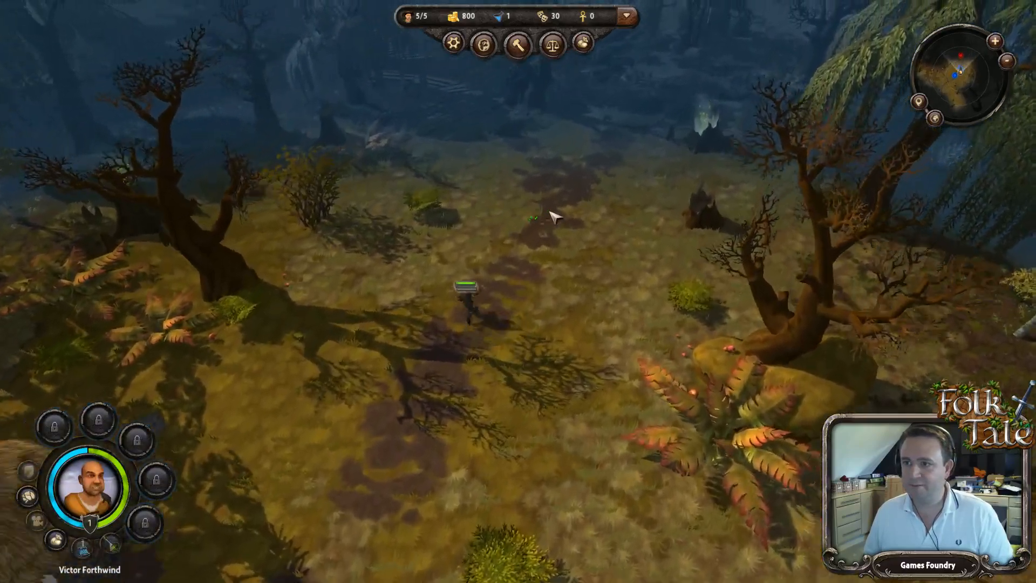
left_click_drag(550, 214, 507, 274)
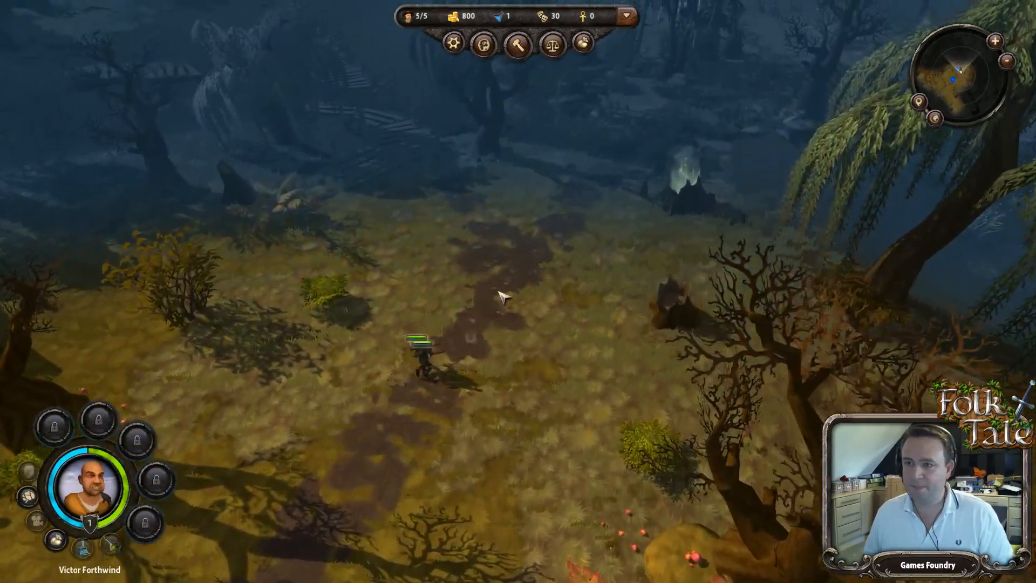
Step: Follow the hunters' bow fight against the giant creature near the wooden footbridge from several angles
key("w")
key("q")
key("e")
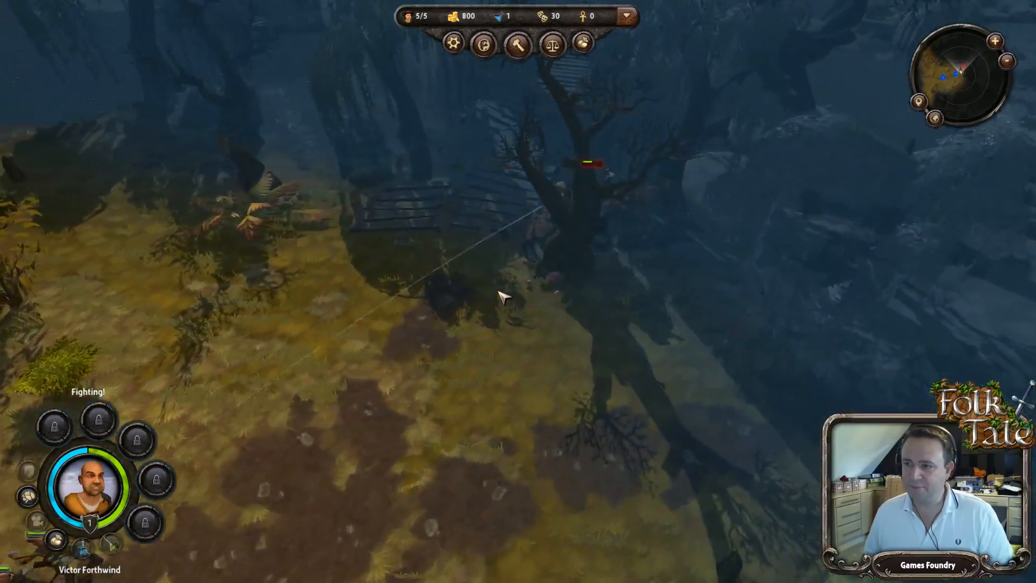
key("q")
scroll(503, 297, "up", 3)
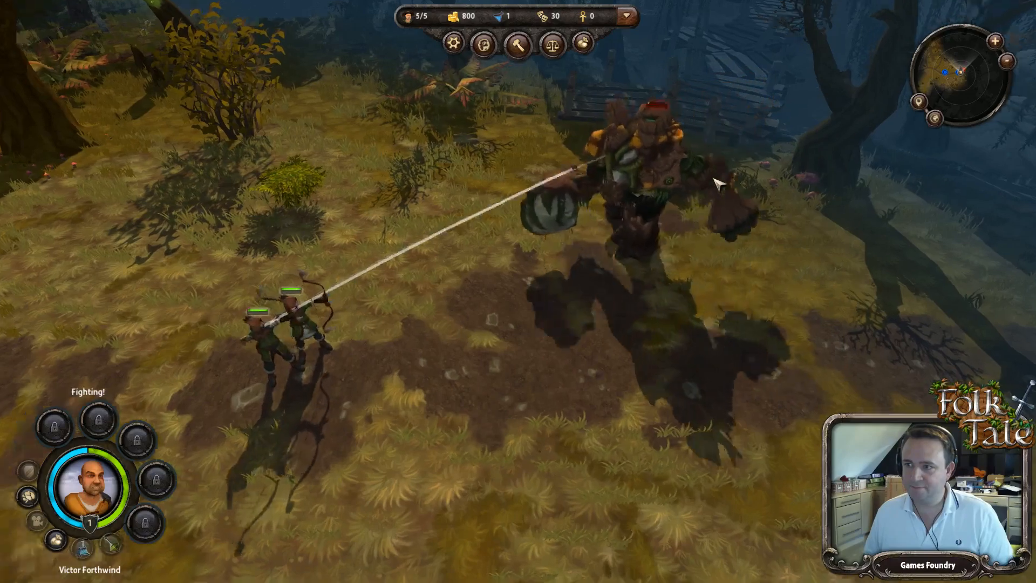
scroll(717, 183, "up", 3)
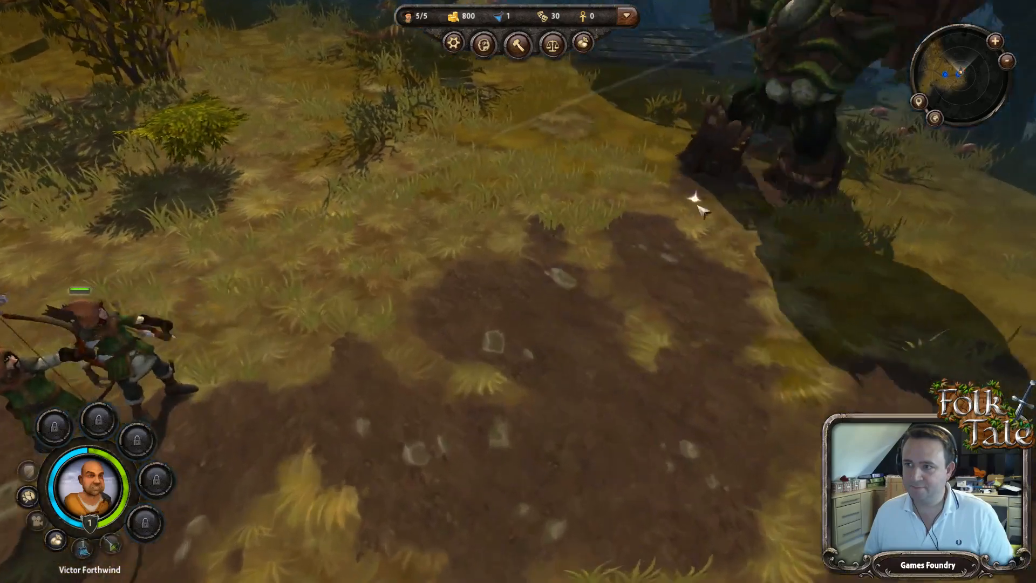
mouse_move(696, 203)
middle_mouse_down()
mouse_move(550, 245)
mouse_move(503, 378)
mouse_move(464, 399)
mouse_move(384, 372)
mouse_move(442, 340)
mouse_move(377, 294)
middle_mouse_up()
right_click(474, 469)
left_click(464, 410)
scroll(380, 370, "down", 2)
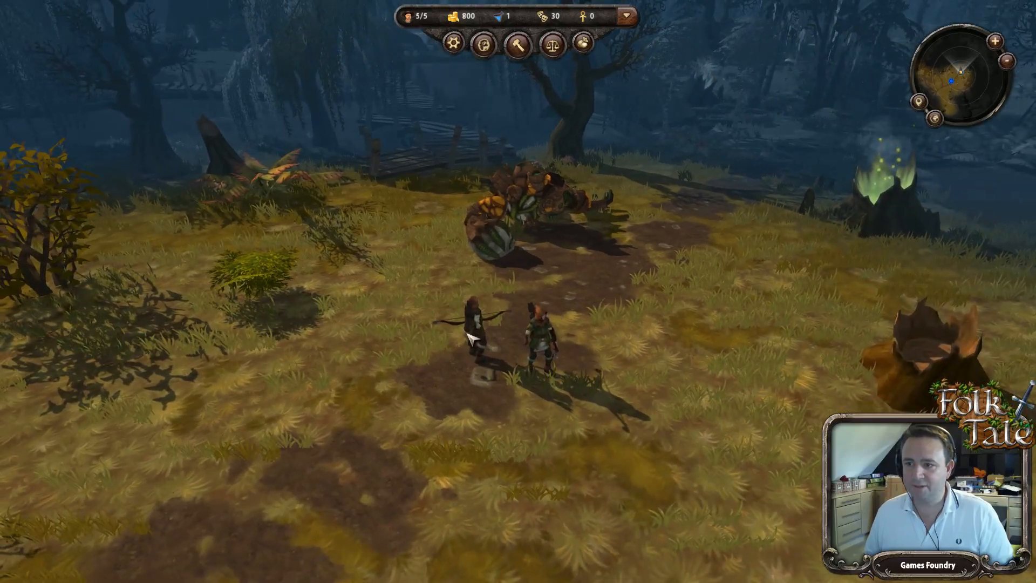
Step: Inspect one hunter up close beside the fallen creature and check the area back toward the cottage
left_click(468, 337)
scroll(468, 337, "up", 3)
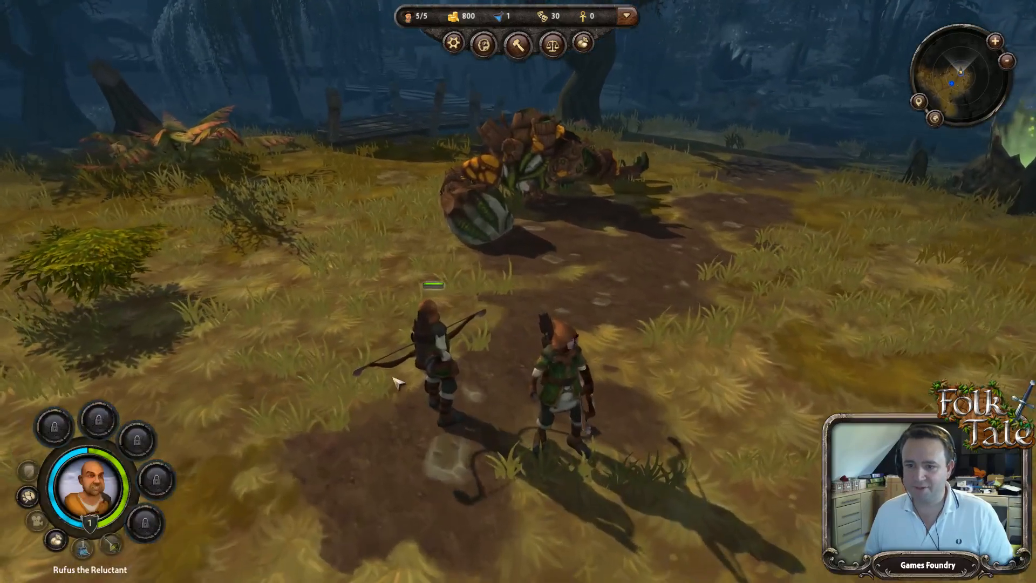
left_click(358, 364)
scroll(340, 393, "down", 4)
key("s")
key("a")
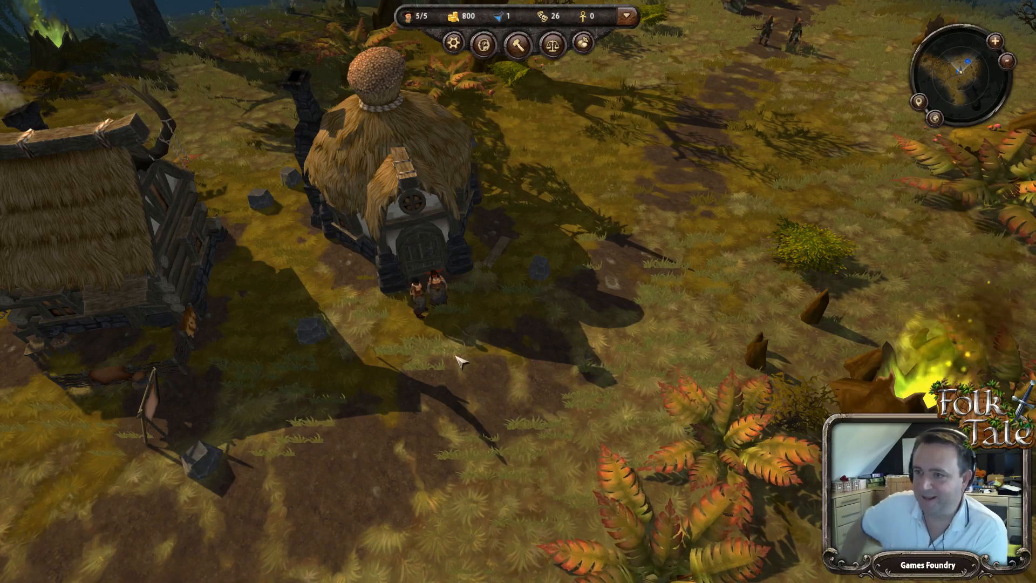
Step: Select both hunters near the fallen creature and send them back down the dirt path to the cottage
middle_click_drag(428, 356, 525, 326)
key("w")
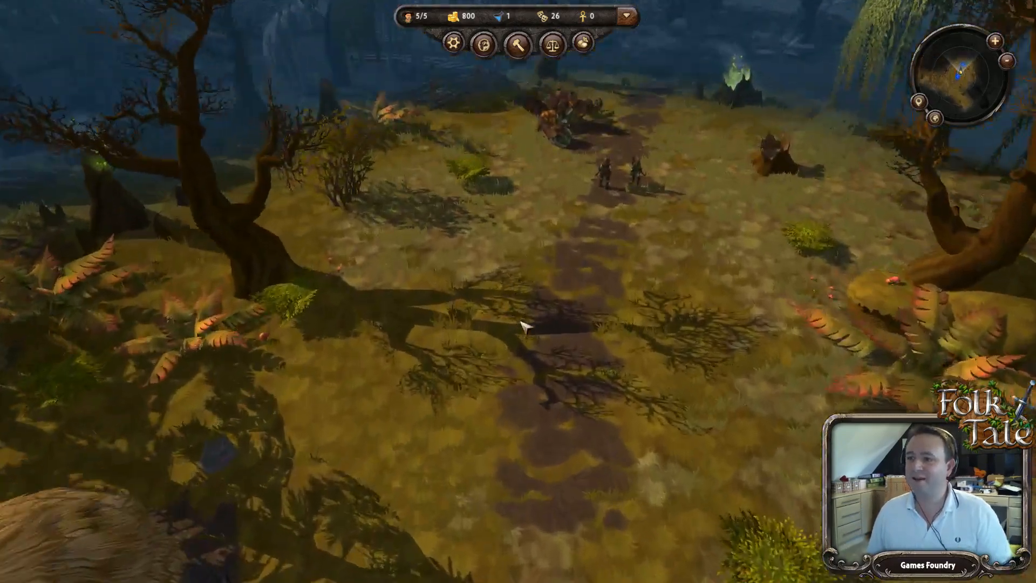
left_click_drag(459, 216, 674, 484)
right_click(425, 508)
key("q")
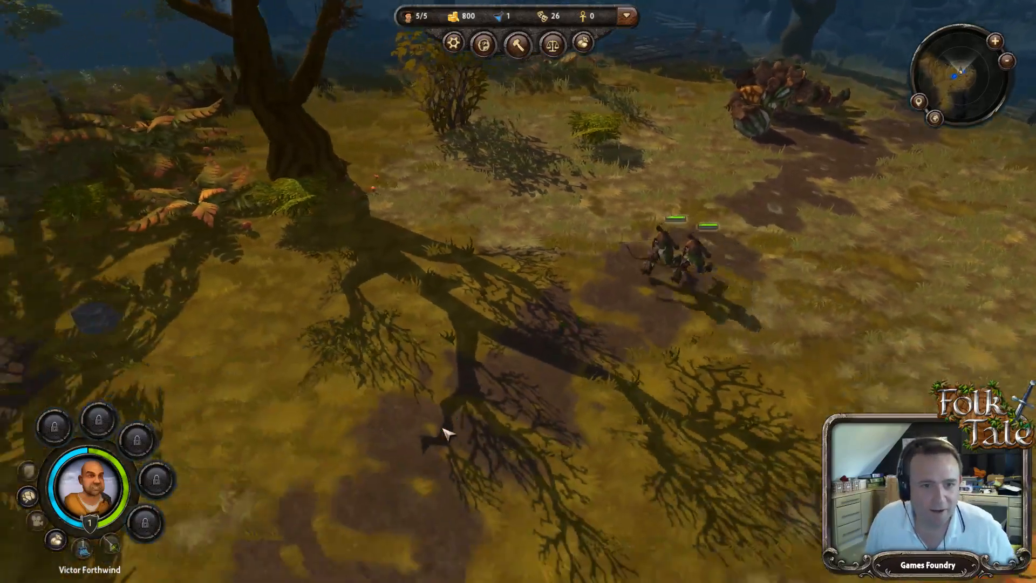
right_click(462, 414)
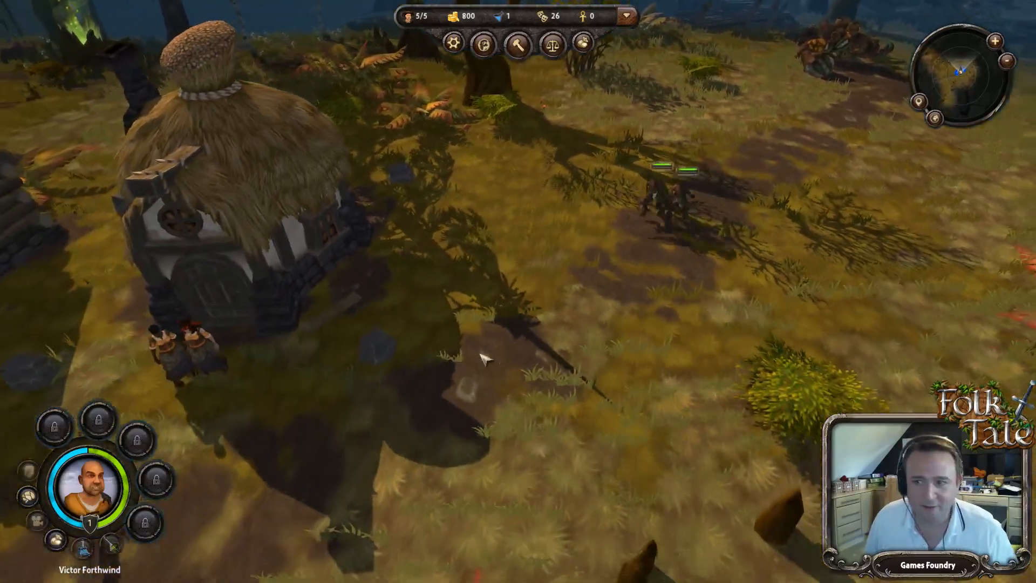
right_click(497, 362)
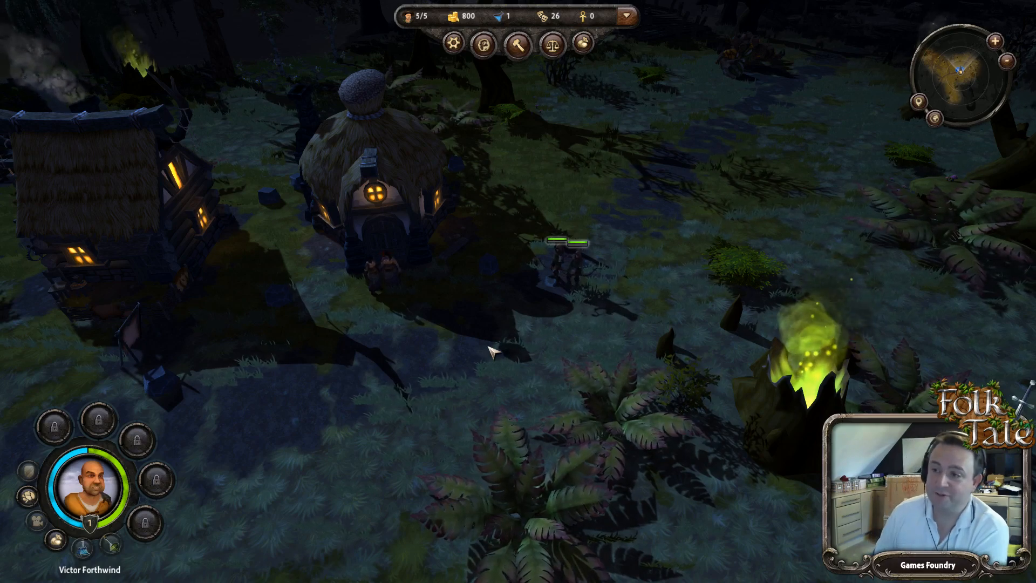
Step: Examine the village at night, including the hunters and a peasant standing in front of the cottage
scroll(432, 394, "up", 2)
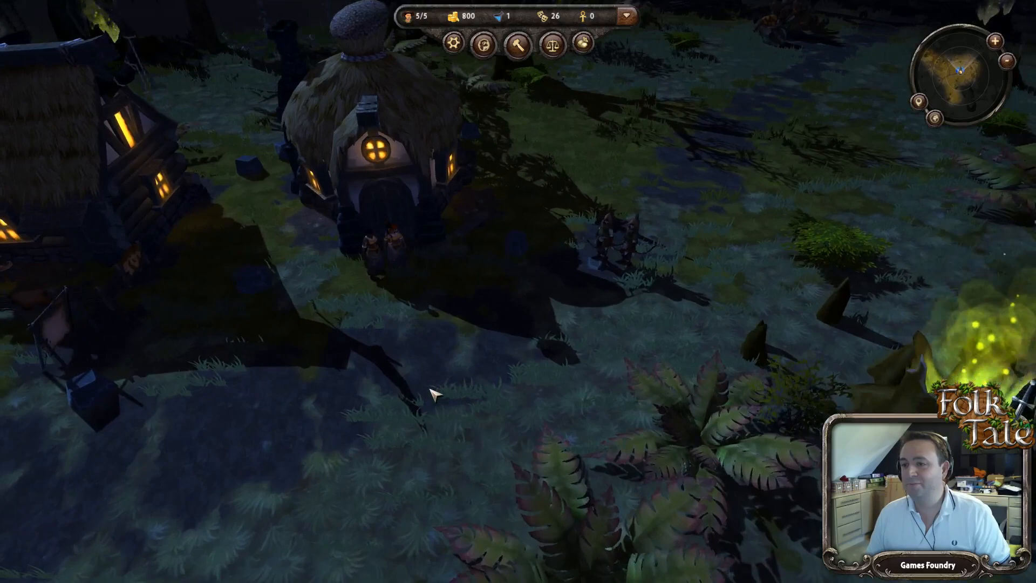
scroll(432, 393, "up", 3)
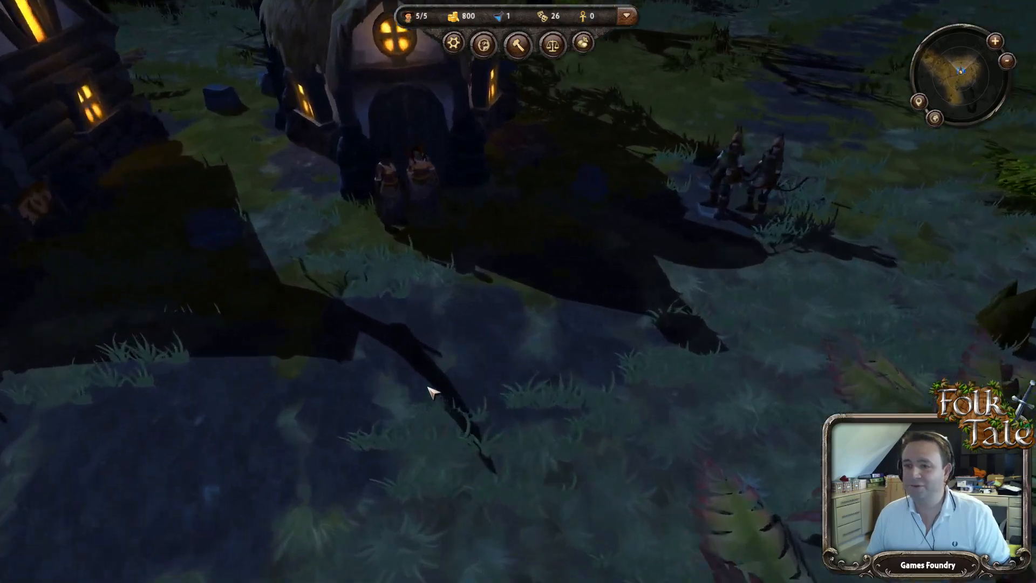
scroll(433, 391, "down", 5)
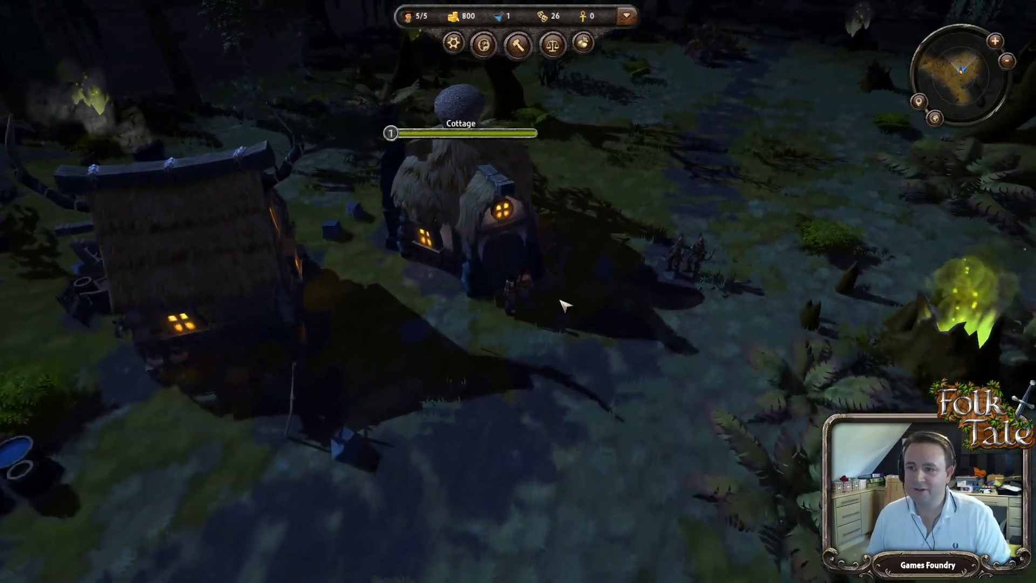
left_click(521, 282)
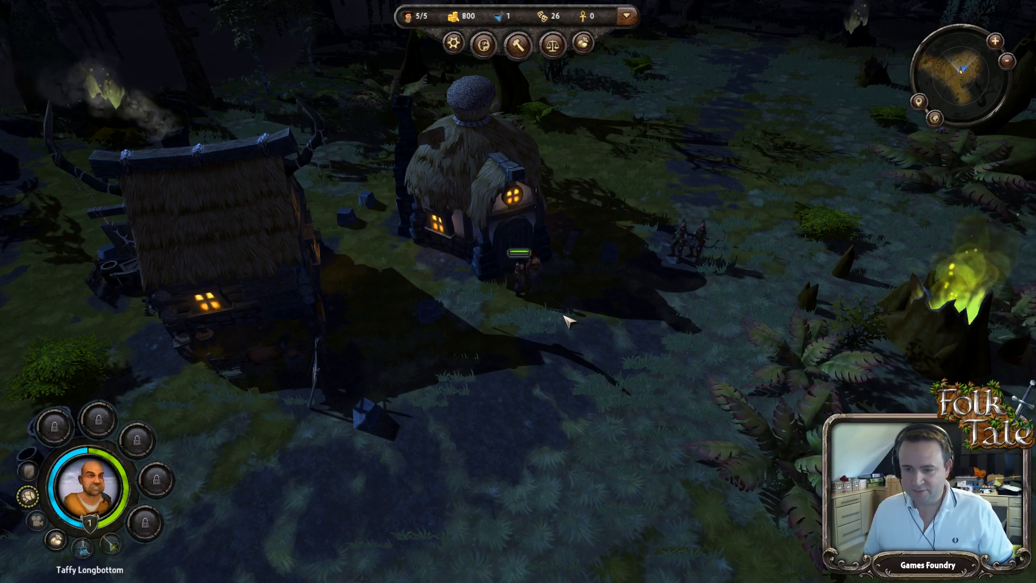
key("d")
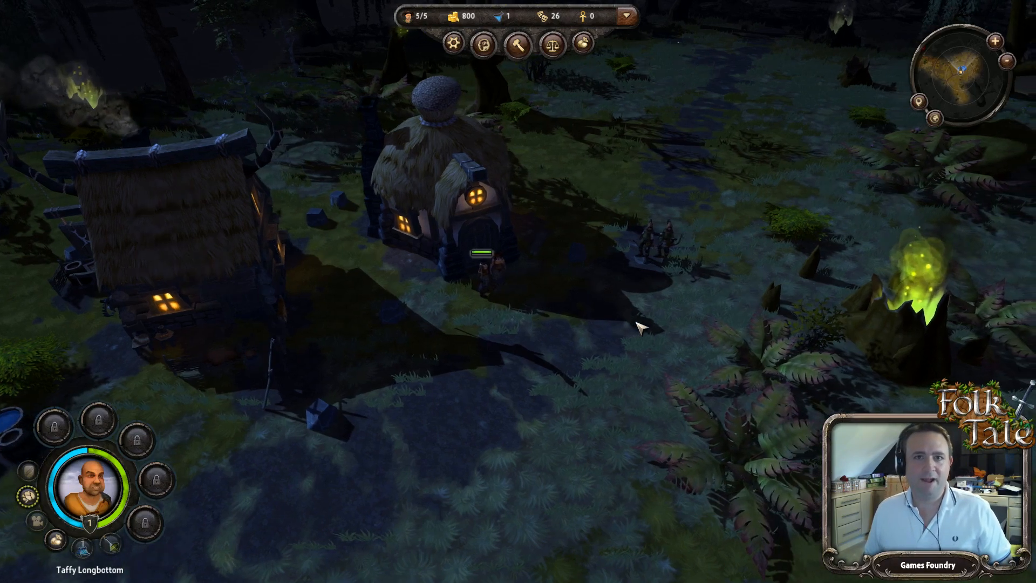
key("w")
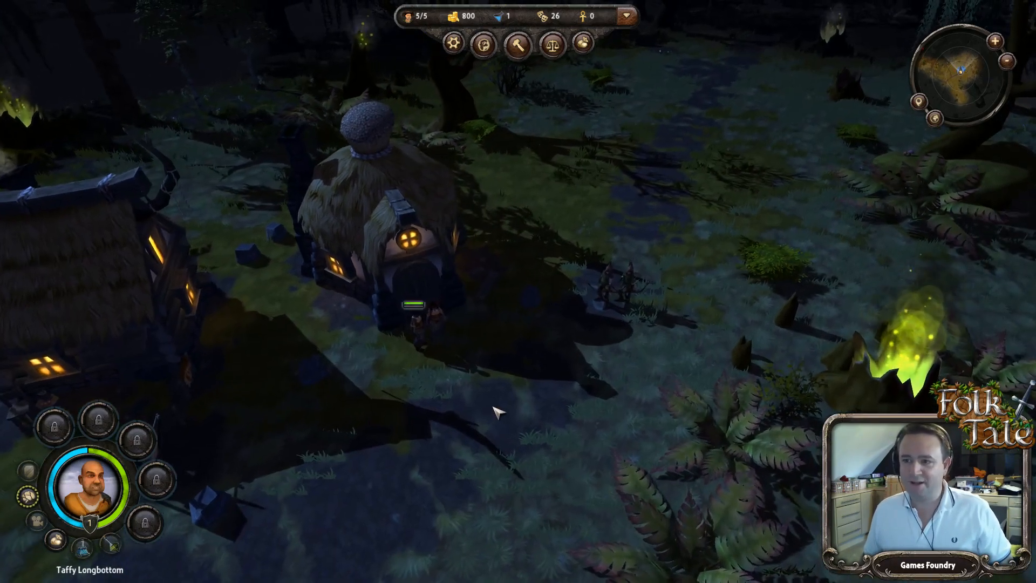
left_click(493, 407)
left_click_drag(536, 346, 593, 287)
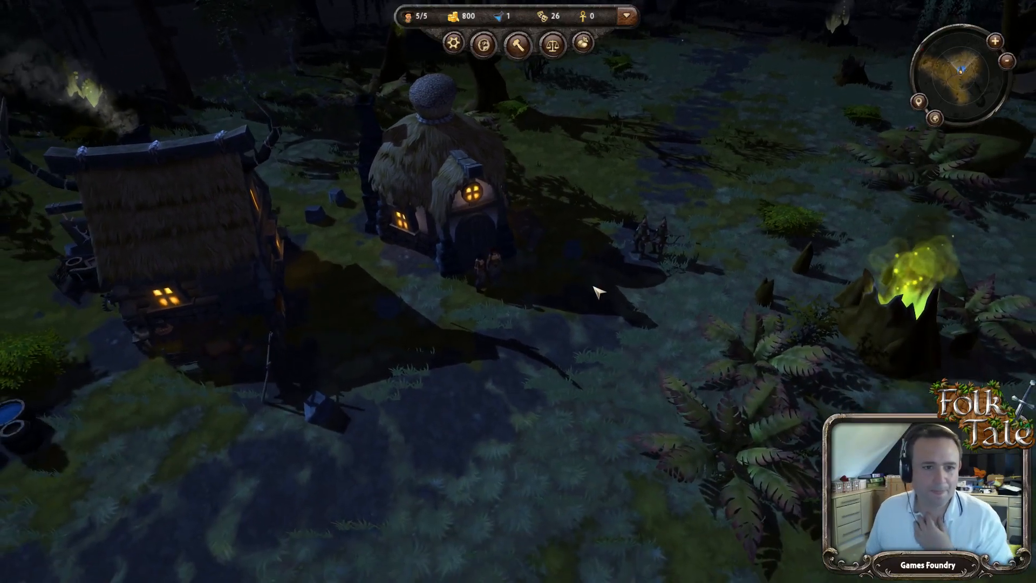
Step: Select the two hunters beside the cottage and send them back up the dirt path in the dark
scroll(572, 320, "up", 5)
left_click_drag(825, 121, 648, 243)
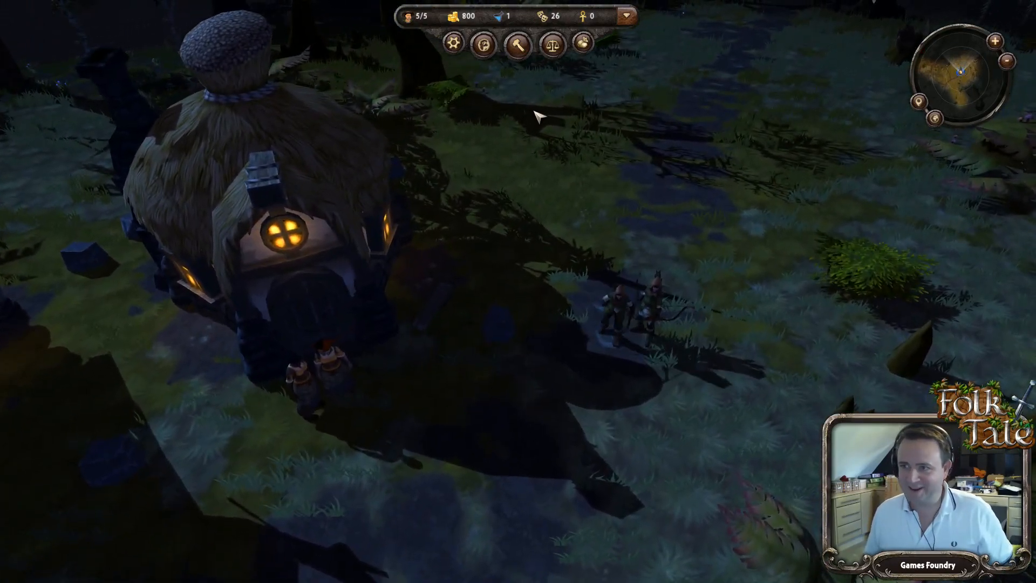
scroll(490, 143, "down", 5)
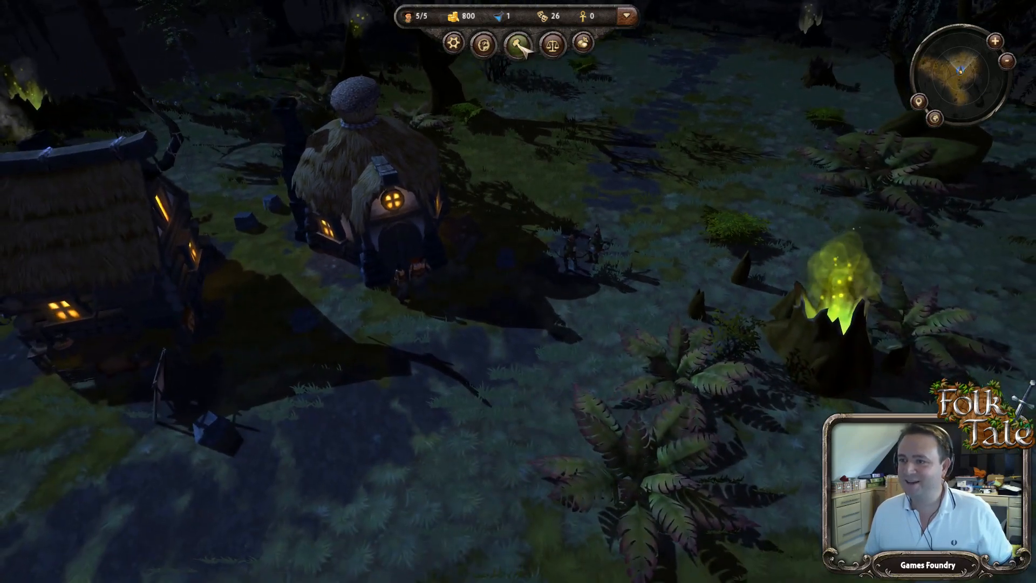
left_click(572, 246)
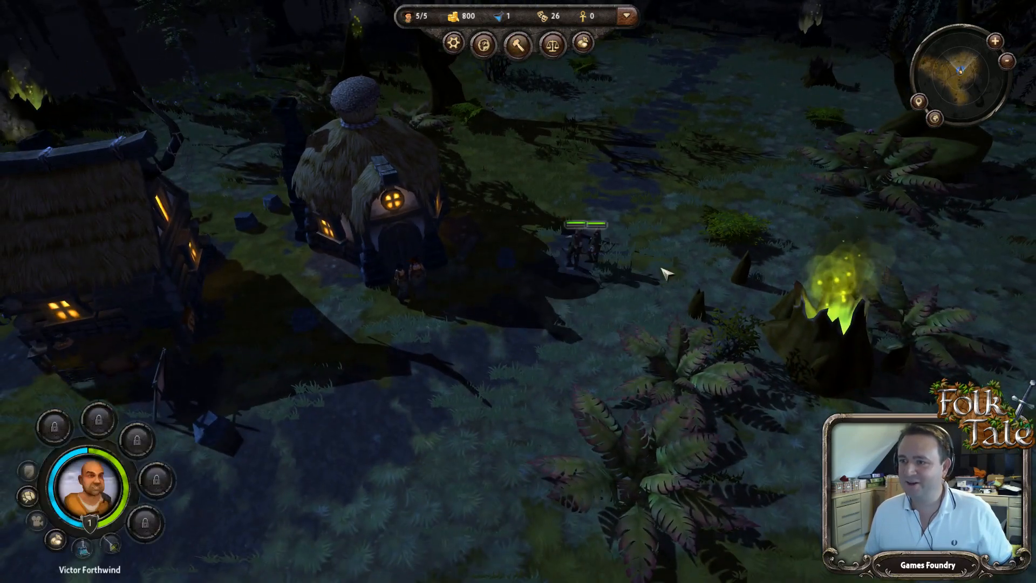
right_click(657, 157)
Step: Place a second cottage by the dirt path, up the slope from the existing cottage
left_click(567, 69)
left_click(518, 46)
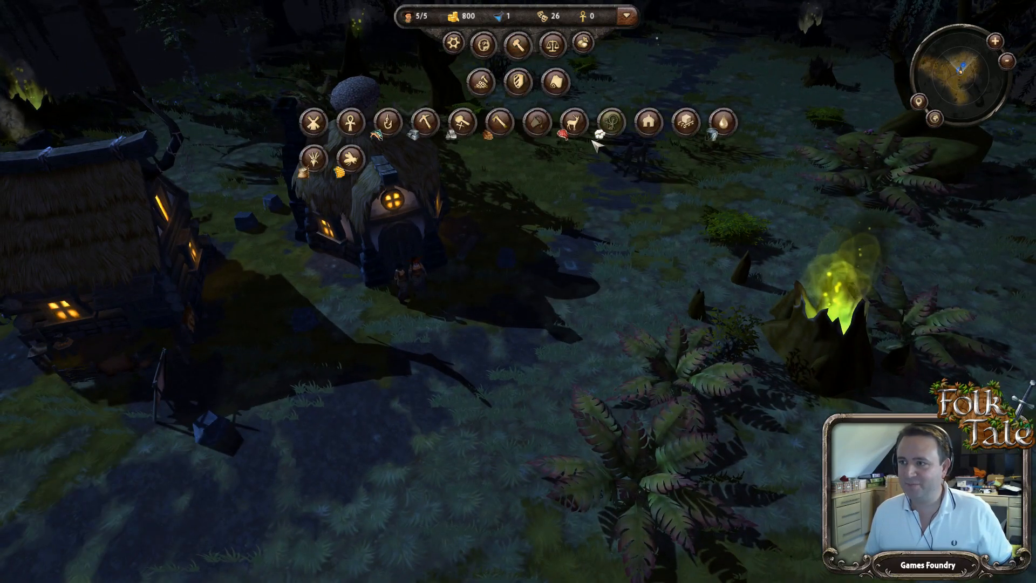
left_click(649, 123)
key("d")
key("w")
left_click_drag(378, 286, 462, 272)
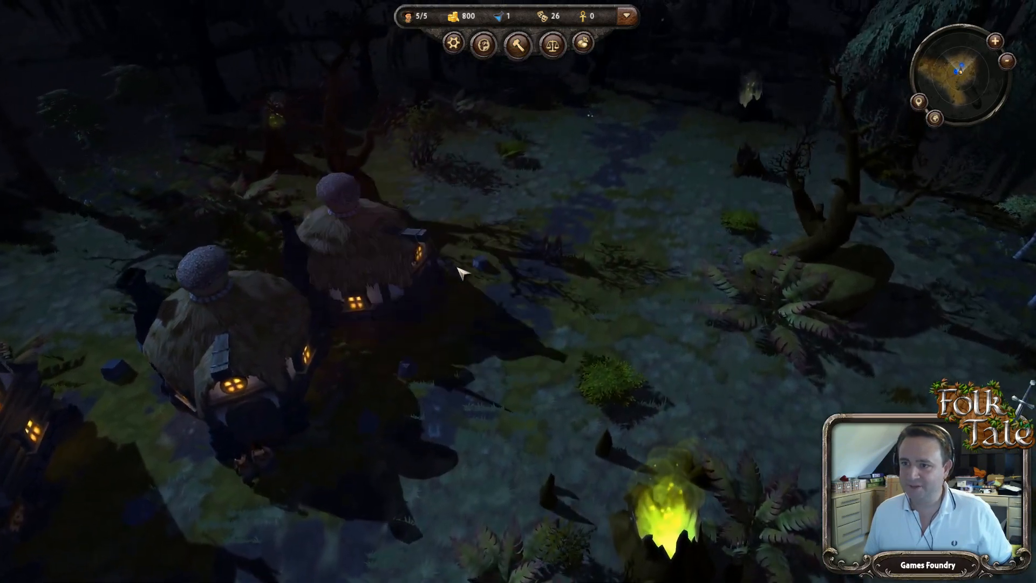
right_click(516, 223)
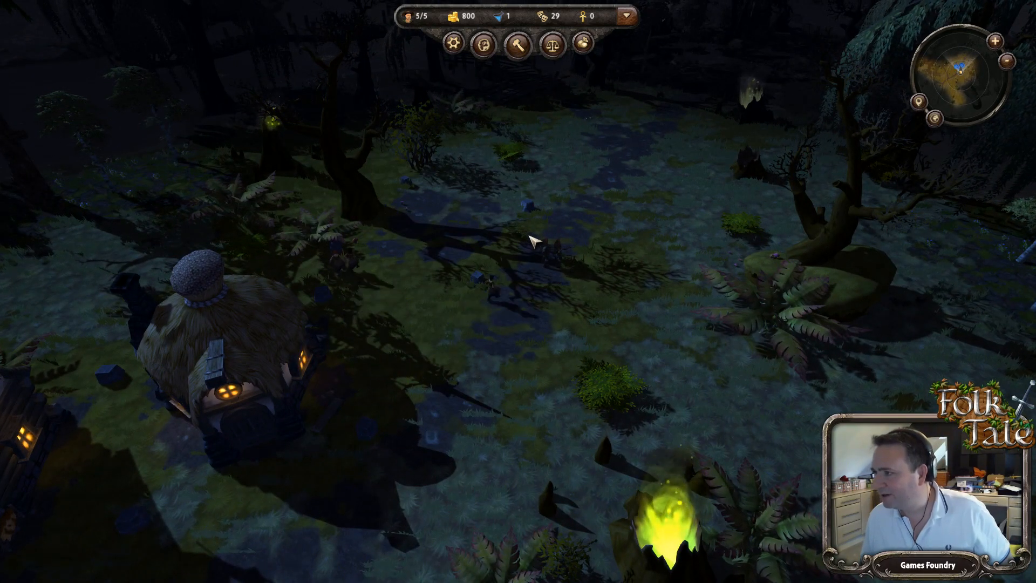
Step: Examine the new cottage's construction site and the available civic building options, pausing and resuming the game
scroll(529, 234, "down", 3)
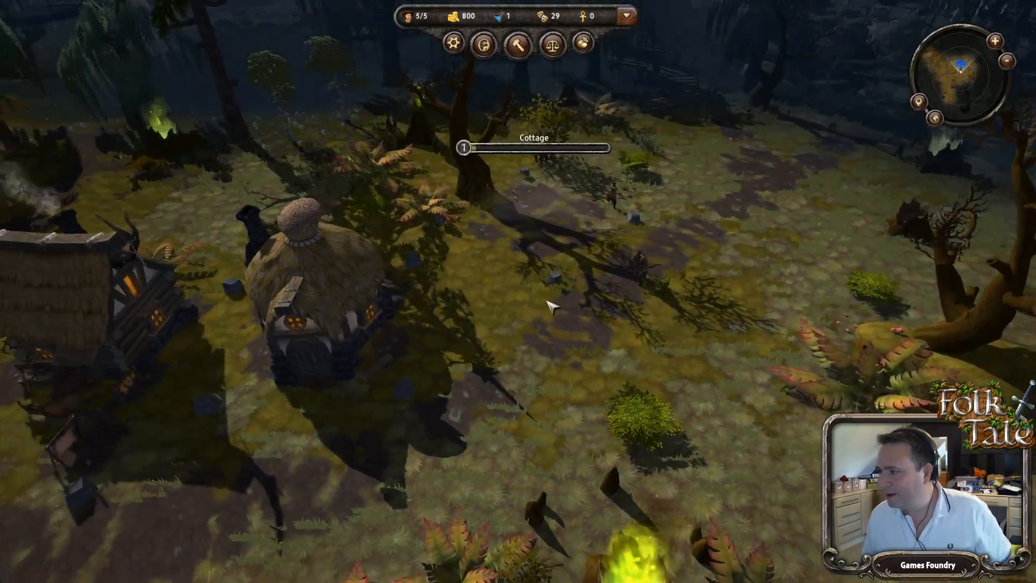
middle_click_drag(596, 296, 513, 201)
left_click(519, 46)
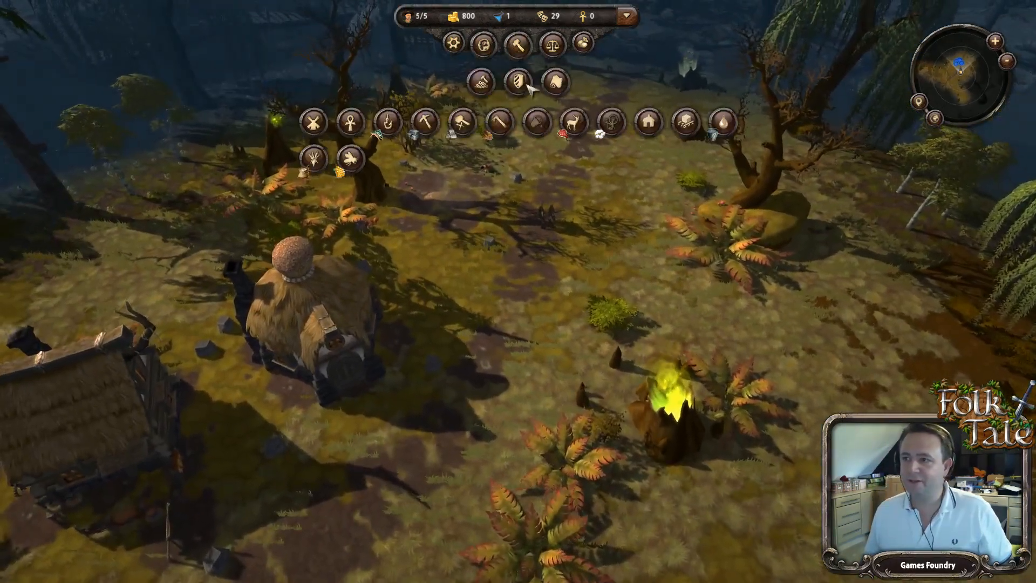
middle_click_drag(625, 224, 619, 216)
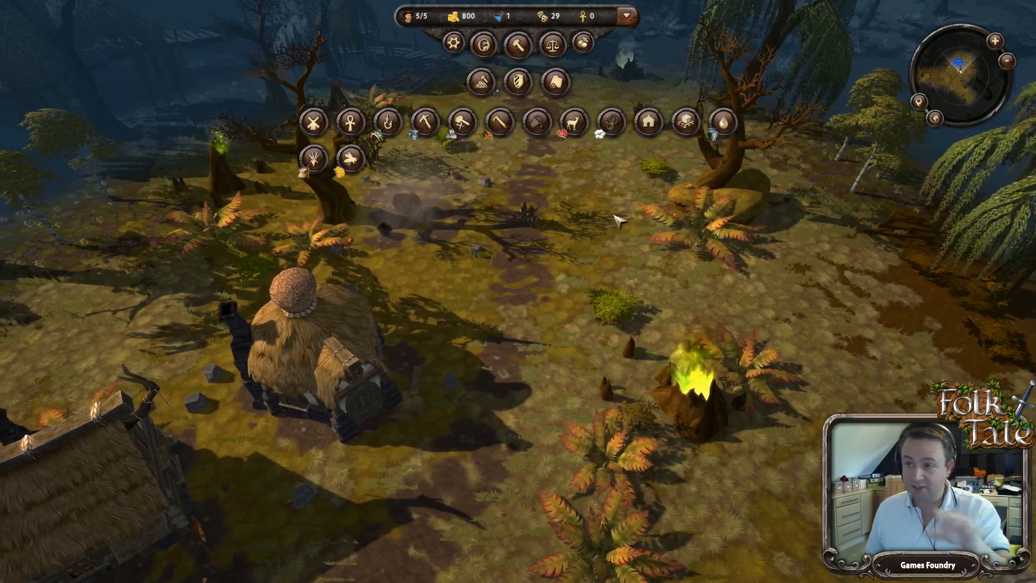
middle_click_drag(540, 173, 546, 271)
key("q")
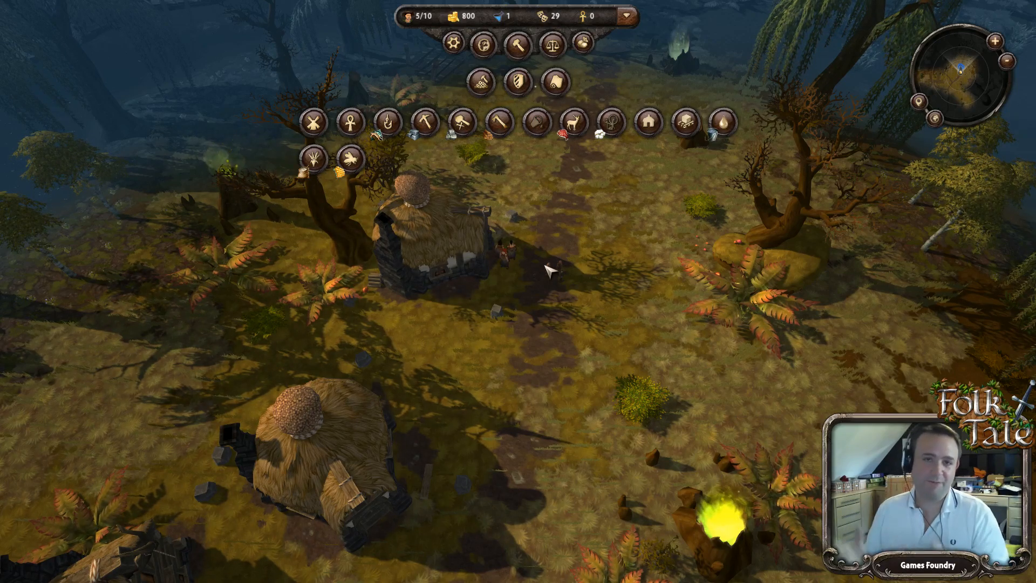
key("Escape")
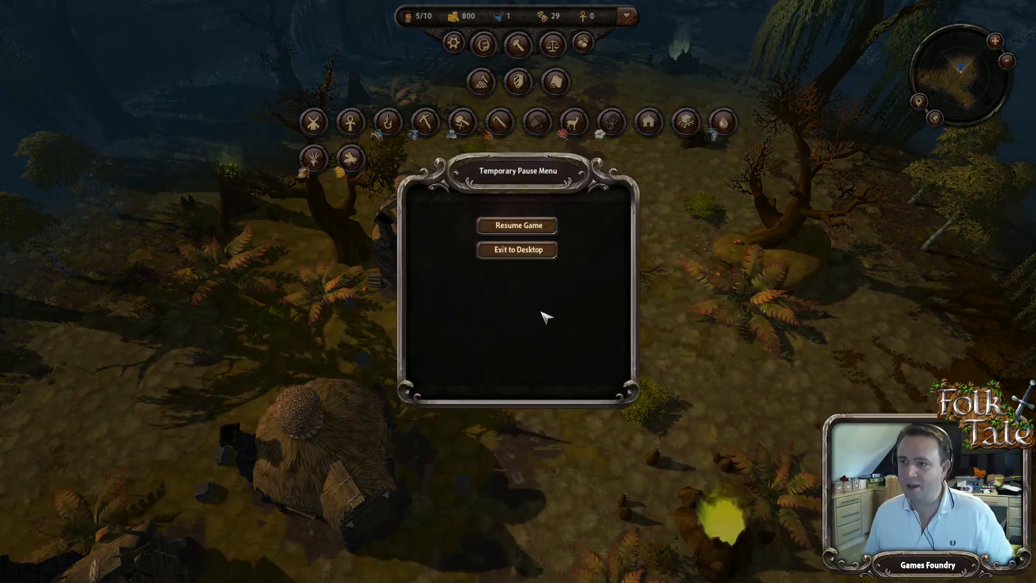
key("Escape")
Step: Examine the ground and dirt path beyond the new cottage and close the building options
scroll(546, 302, "up", 3)
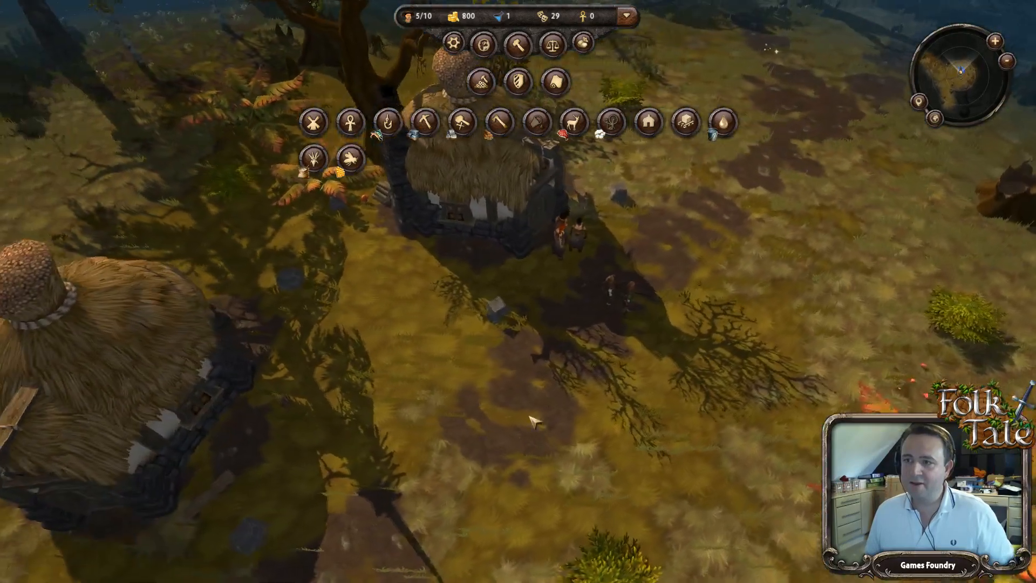
scroll(532, 415, "down", 3)
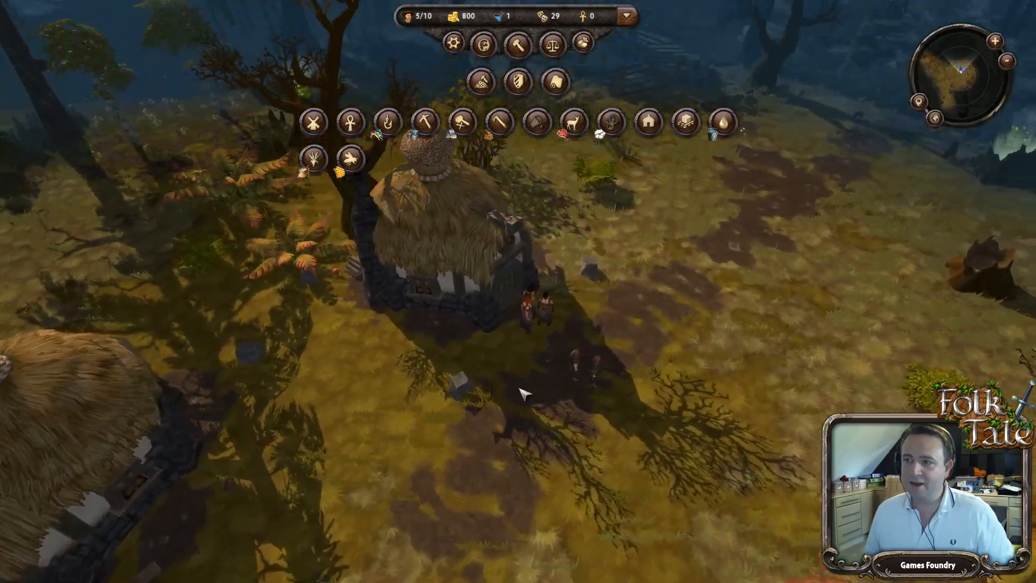
scroll(675, 236, "up", 4)
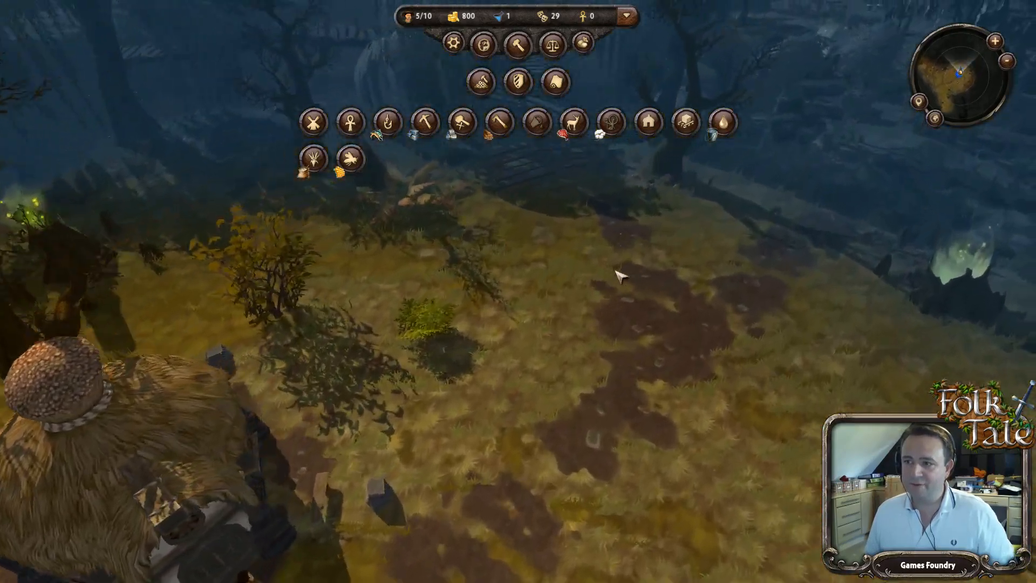
scroll(593, 283, "up", 2)
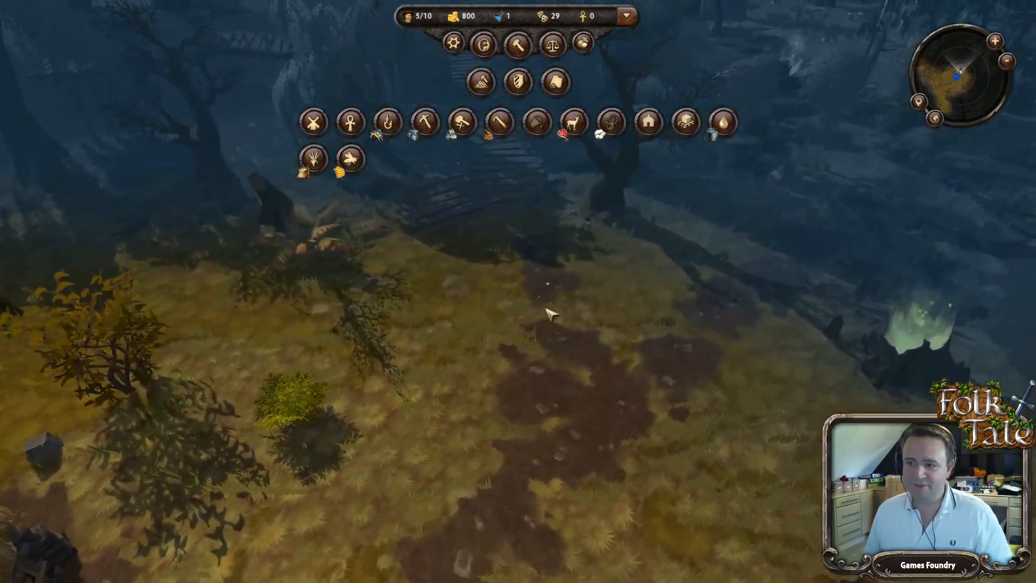
left_click(515, 289)
left_click(585, 381)
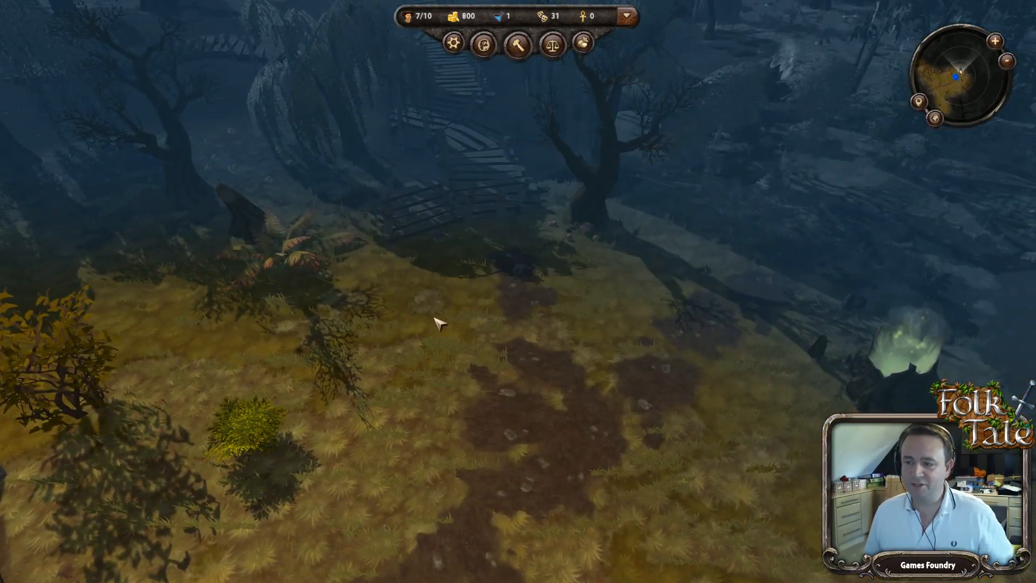
Step: Examine the two cottages and the peasants and hunters gathered outside the new one
scroll(432, 323, "down", 3)
key("s")
key("a")
scroll(435, 326, "up", 2)
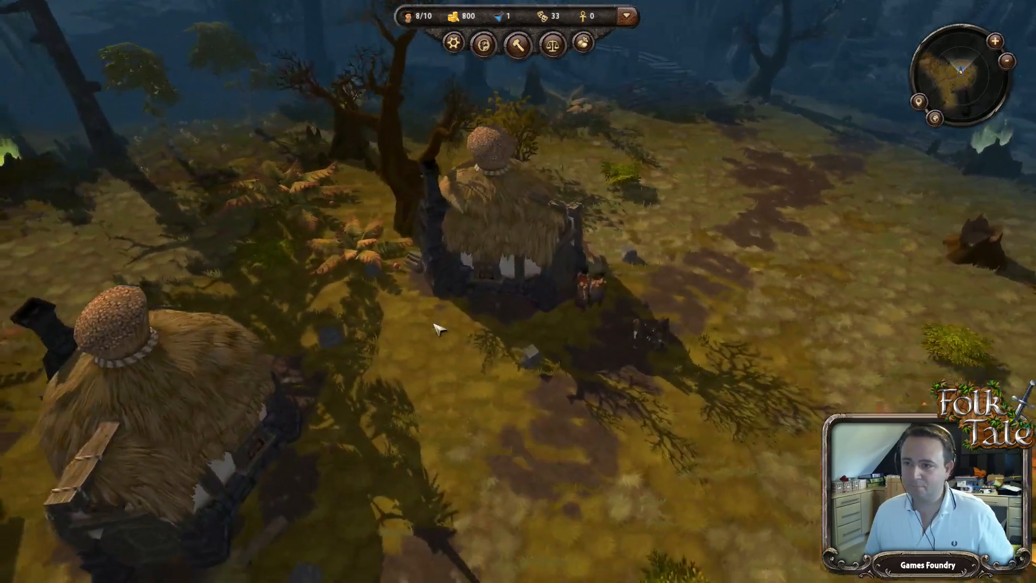
key("s")
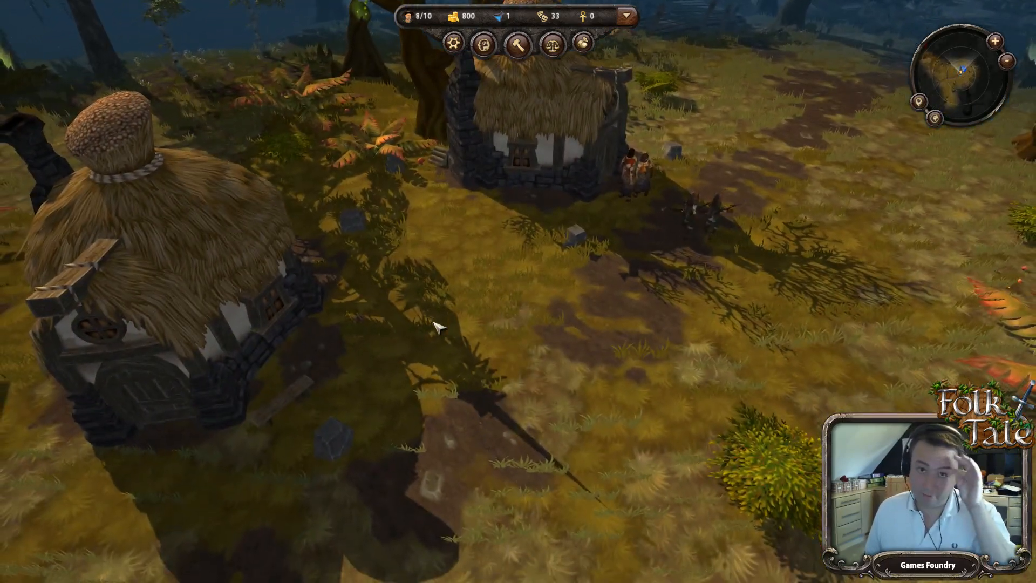
key("w")
key("d")
scroll(604, 248, "down", 2)
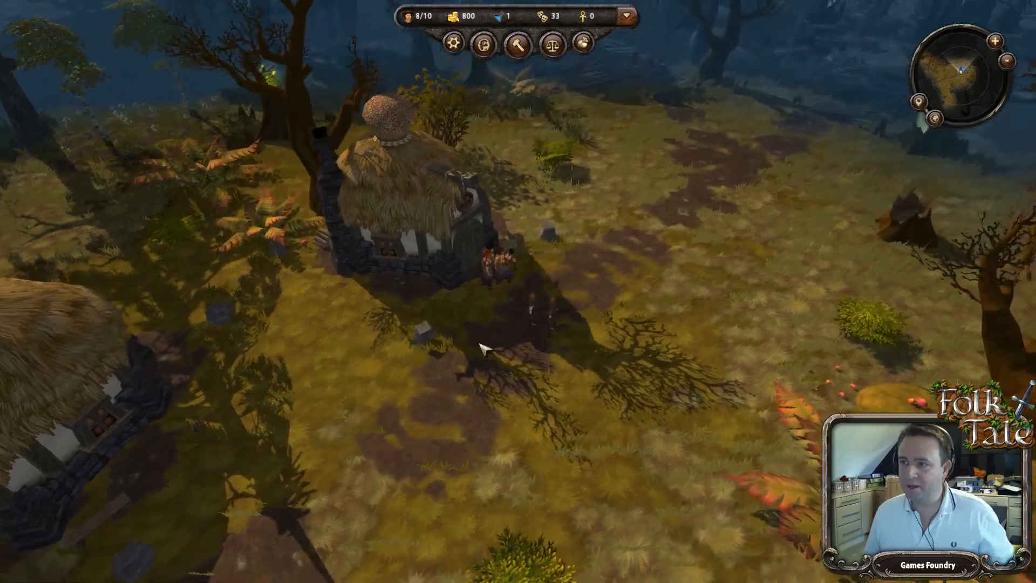
key("a")
key("s")
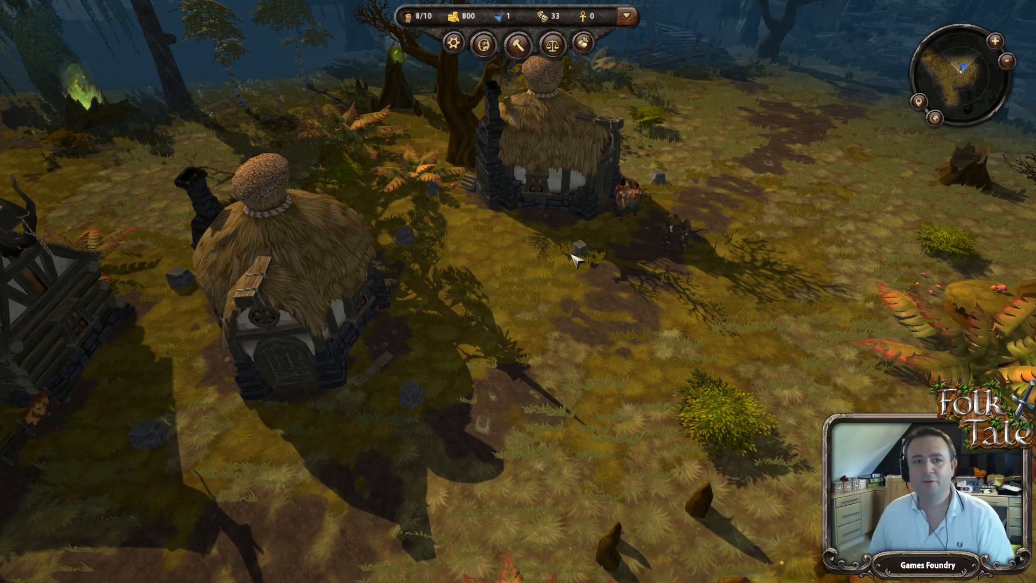
key("d")
key("w")
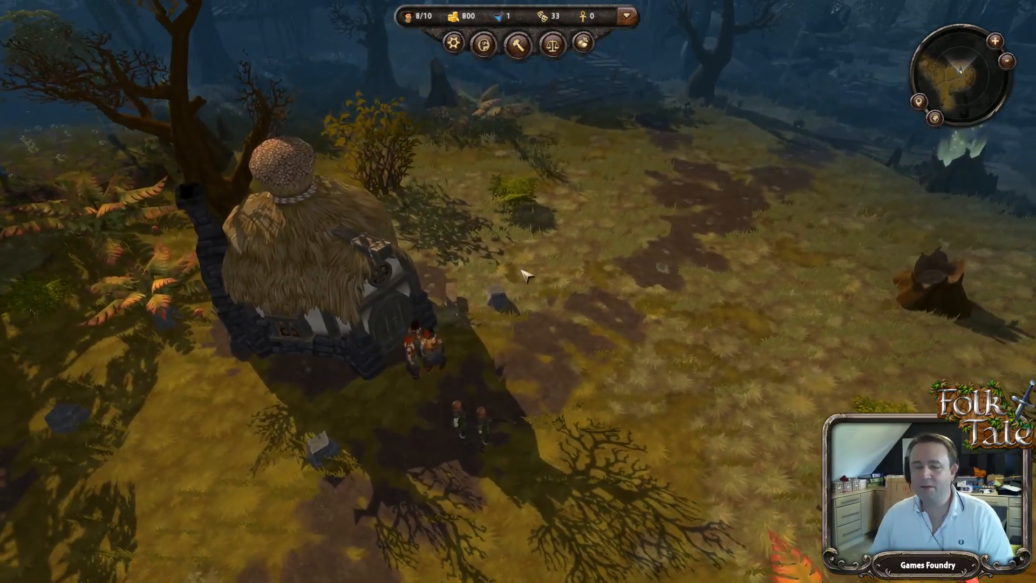
key("a")
key("s")
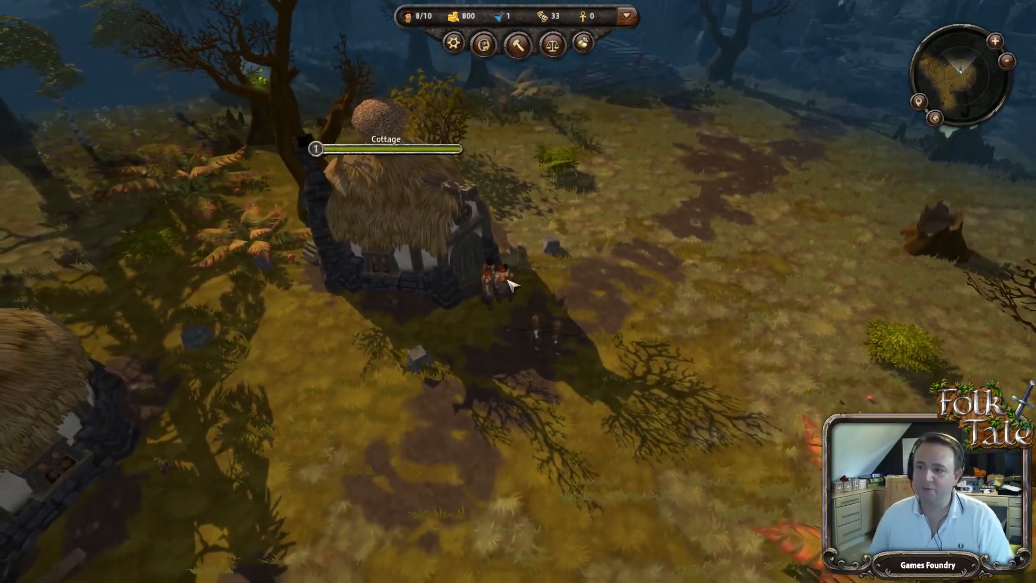
Step: Select a peasant outside the new cottage and place a windmill on the open ground beyond the hunting lodge
left_click(508, 280)
key("w")
key("a")
key("s")
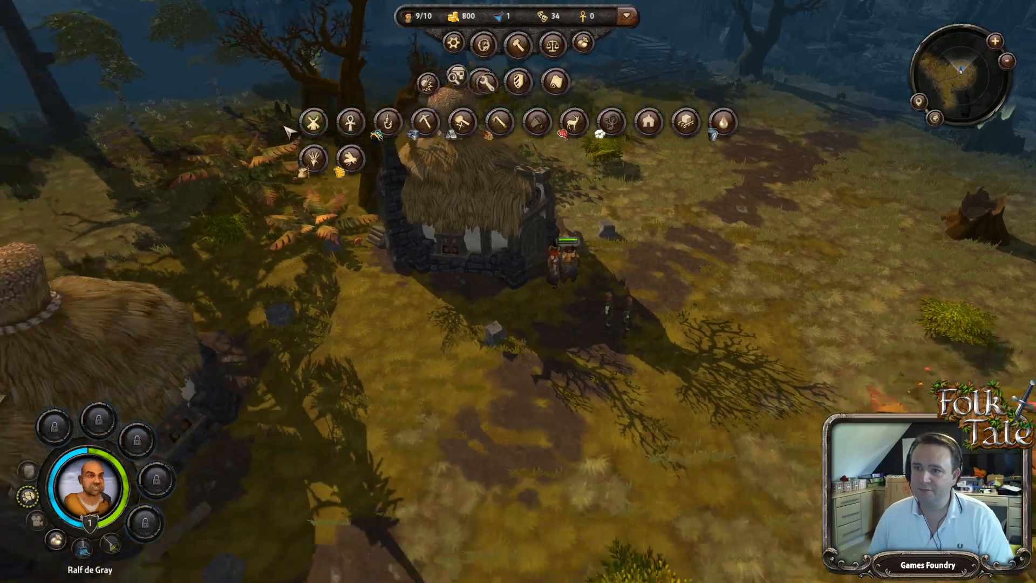
left_click(314, 124)
key("a")
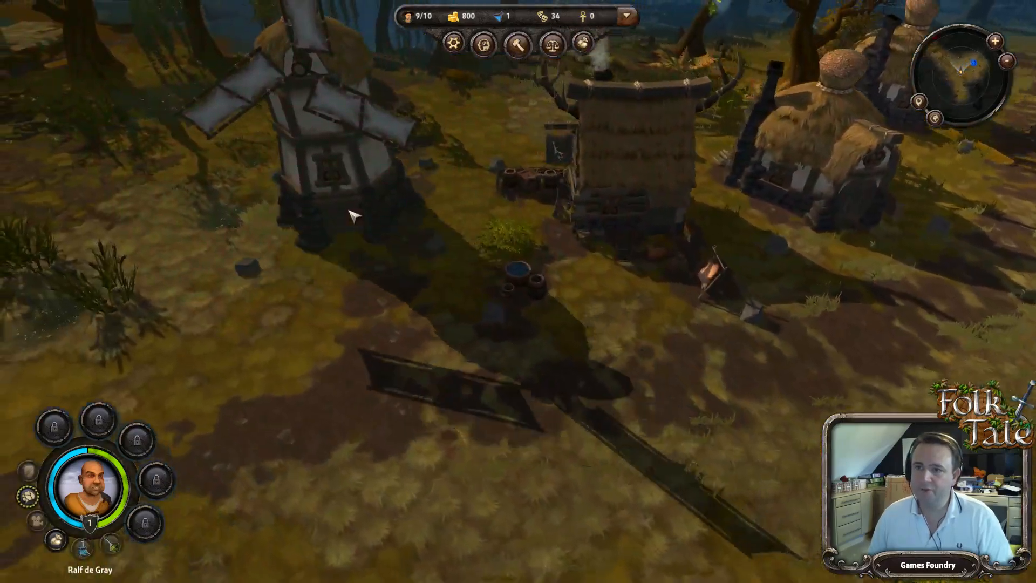
key("w")
left_click(308, 391)
Step: Place a fenced farm field on the grass beside the windmill site
key("a")
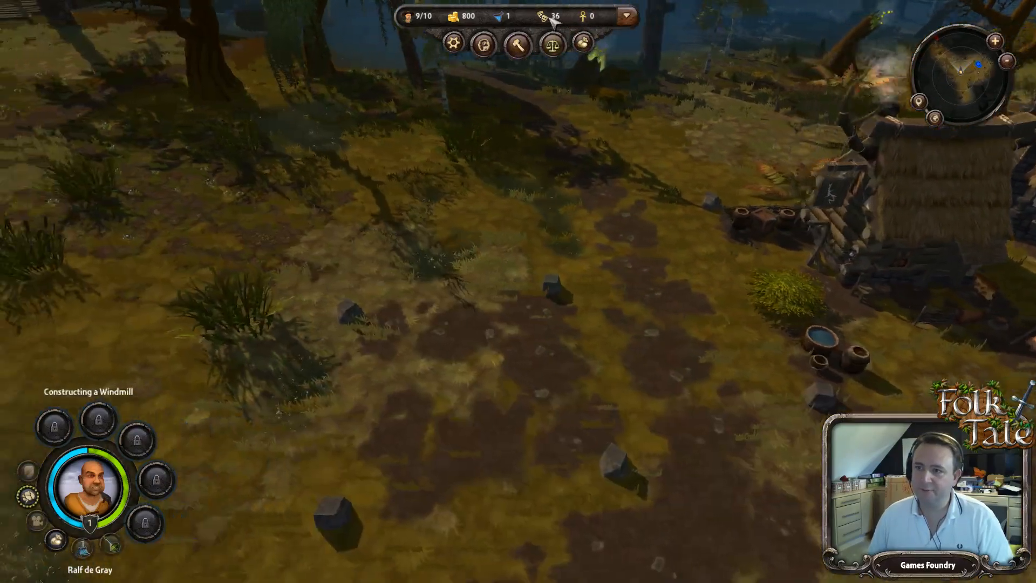
key("w")
left_click(519, 46)
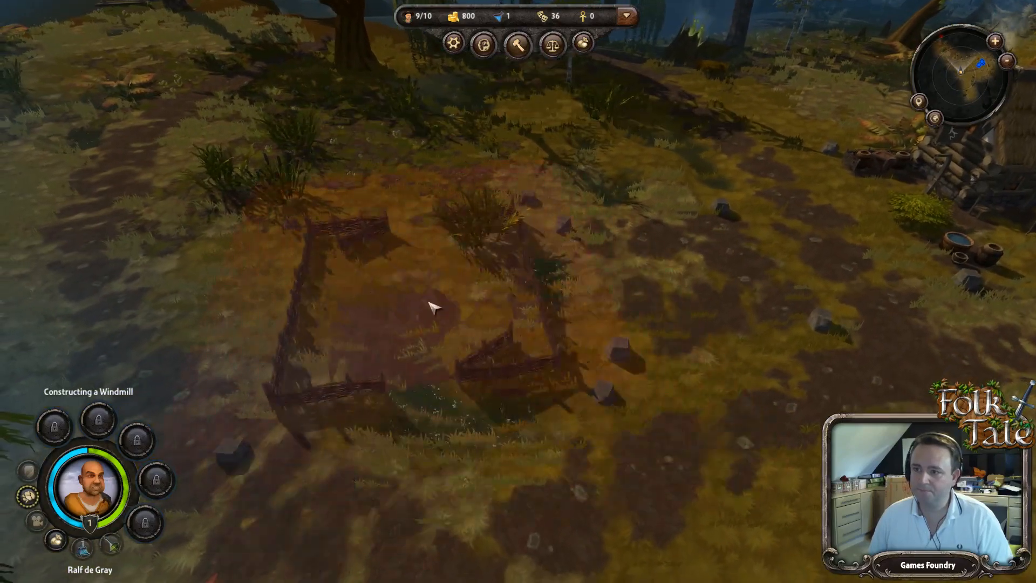
left_click(275, 226)
Step: Place a second fenced farm field beside the hunting lodge, along the dirt path
key("w")
left_click(516, 47)
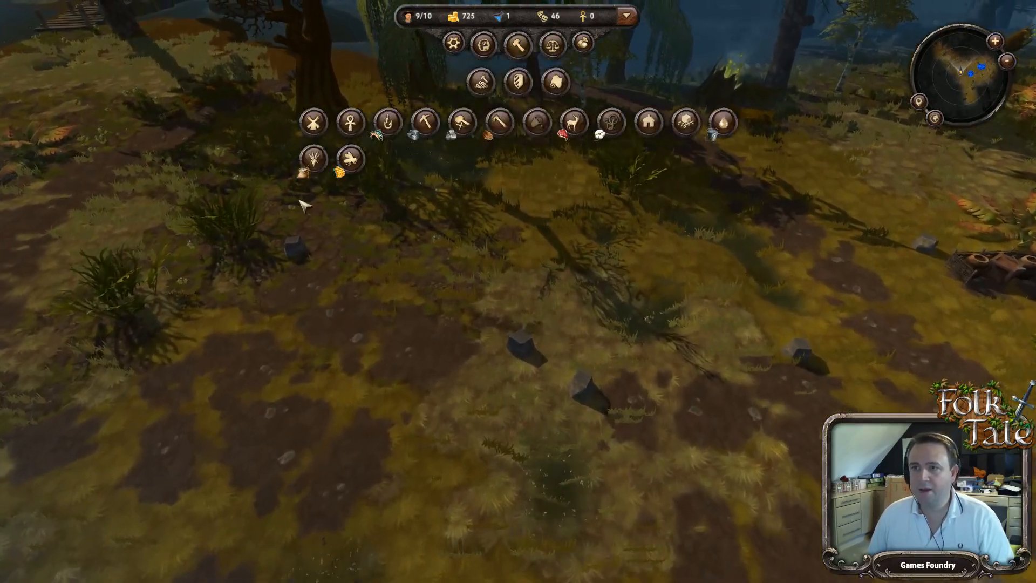
left_click(313, 158)
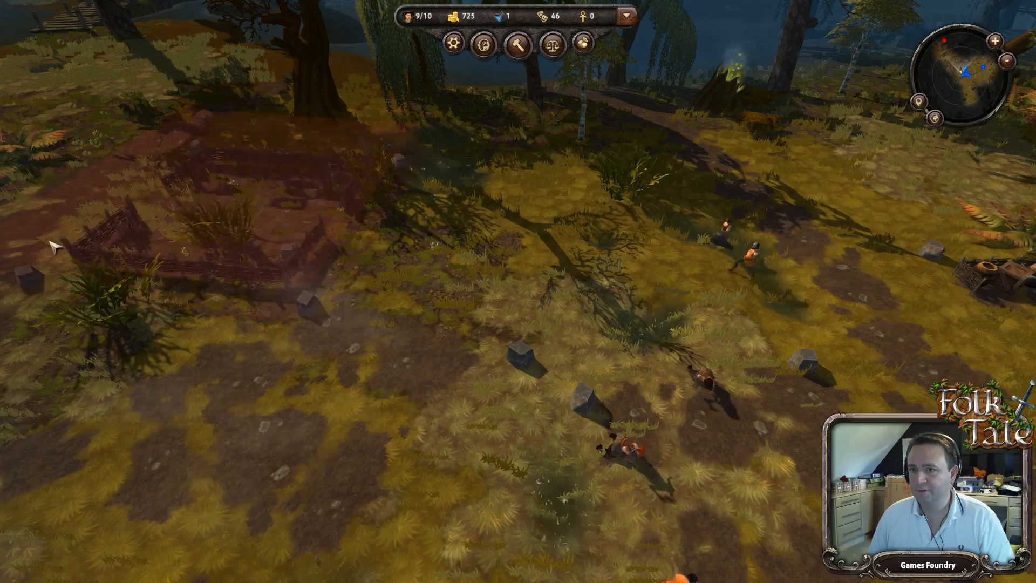
key("d")
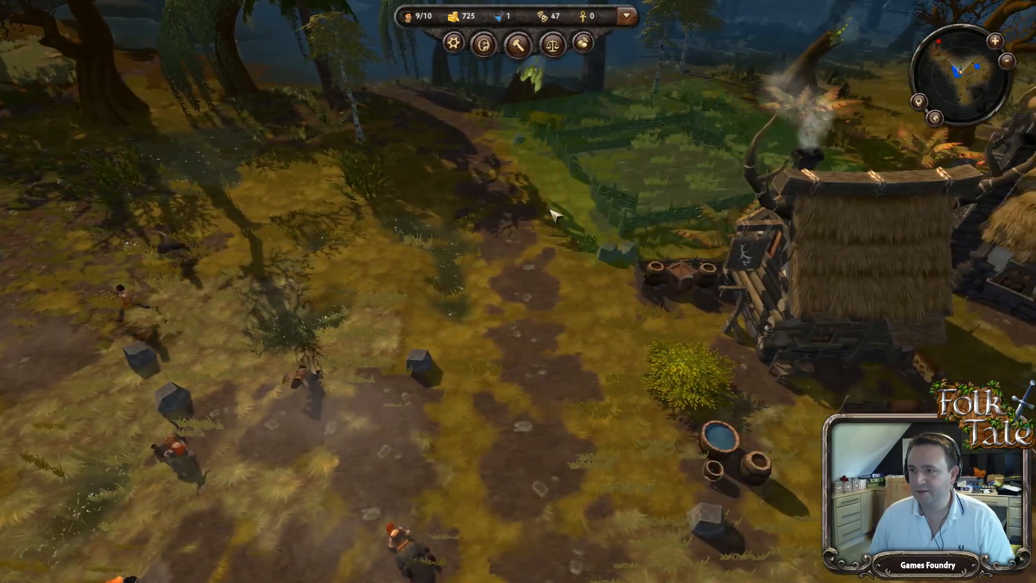
left_click(554, 214)
Step: Place a smelt on the open ground at the village edge, between the first field and the rocky outcrop
key("a")
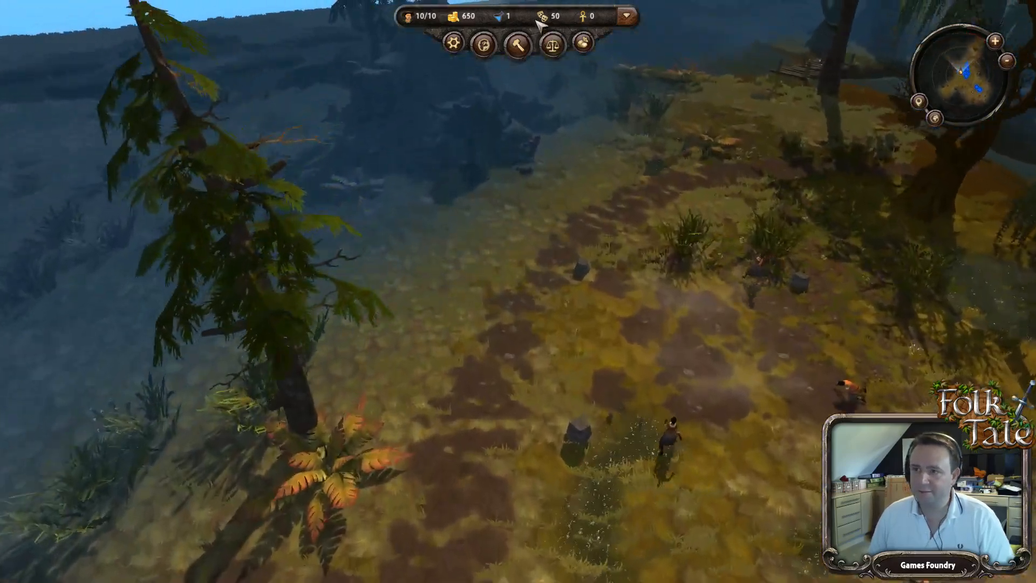
left_click(518, 45)
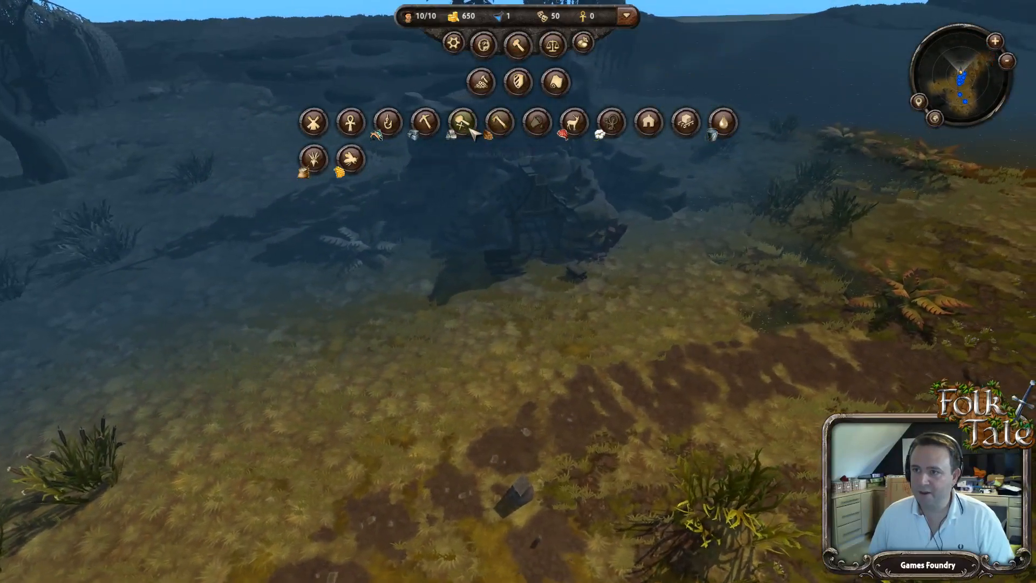
left_click(426, 122)
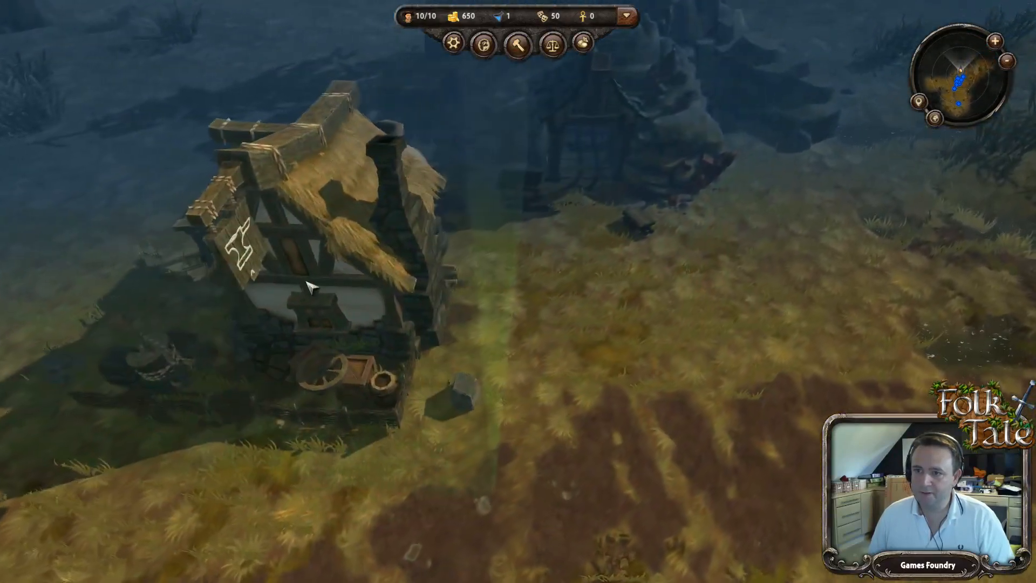
left_click_drag(312, 288, 596, 256)
scroll(512, 283, "down", 3)
scroll(583, 265, "down", 3)
Step: Examine the workers at the smelt site, the fenced fields and the windmill
key("a")
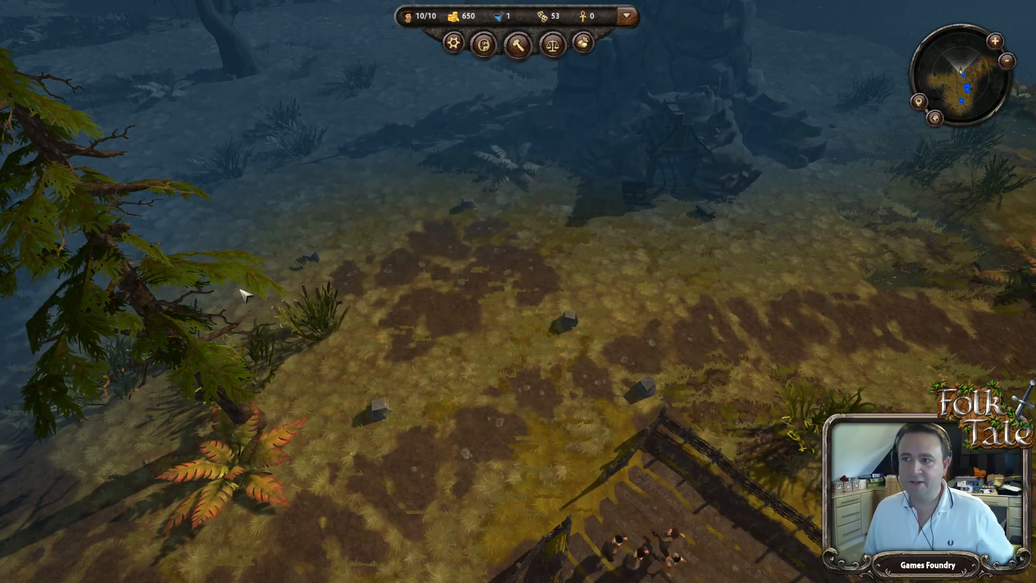
key("s")
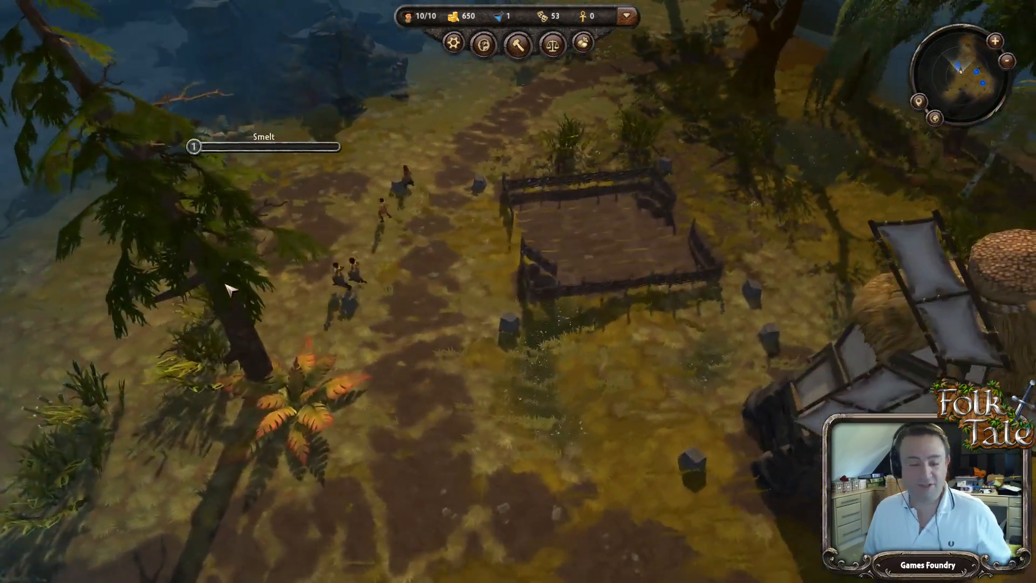
middle_click_drag(227, 290, 367, 293)
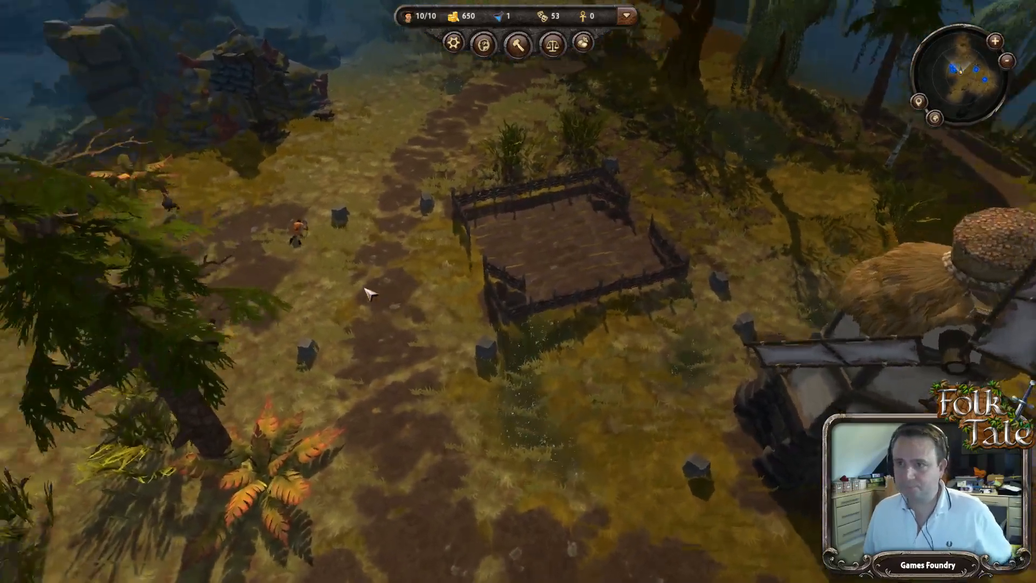
key("w")
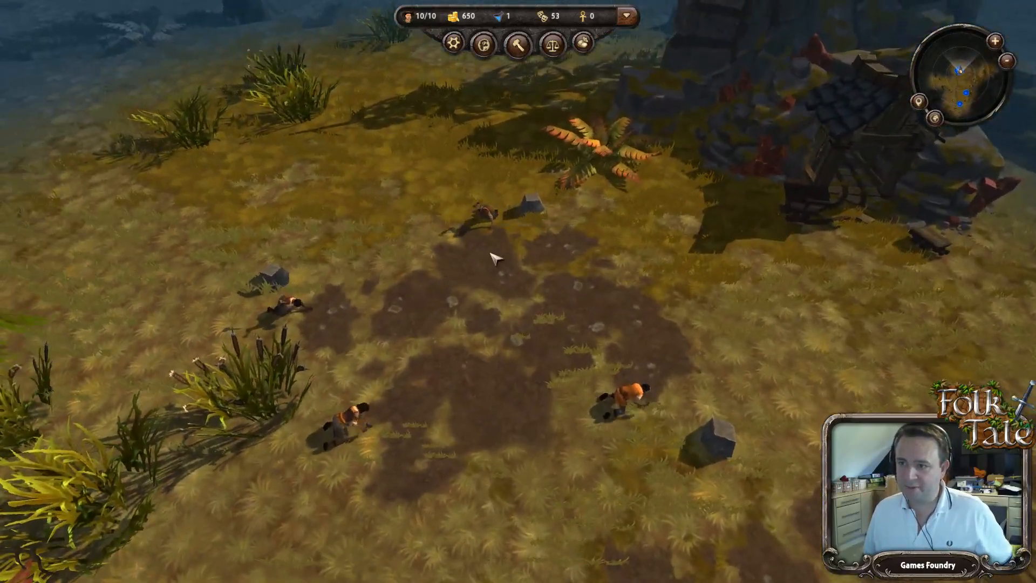
key("w")
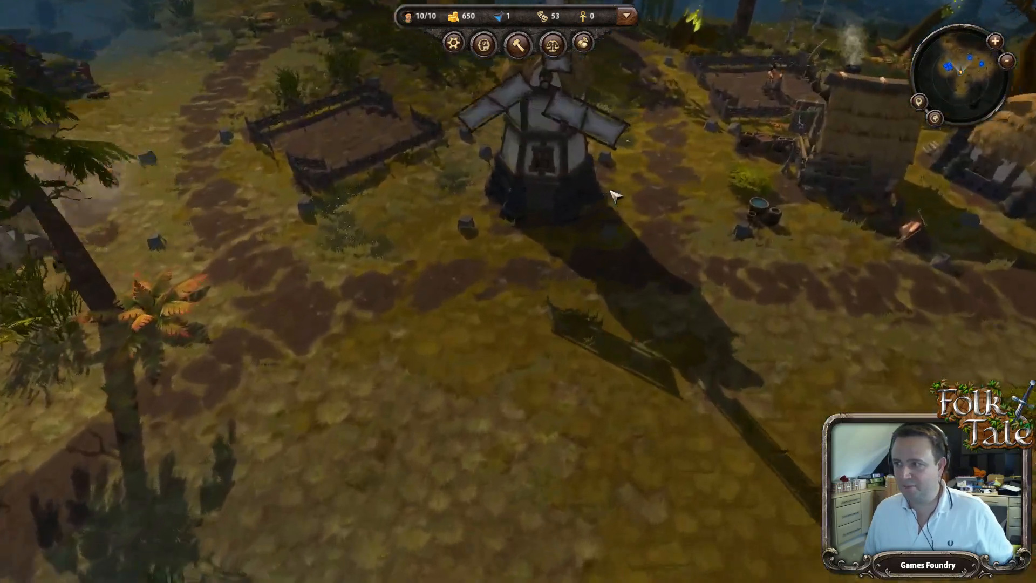
scroll(613, 196, "up", 5)
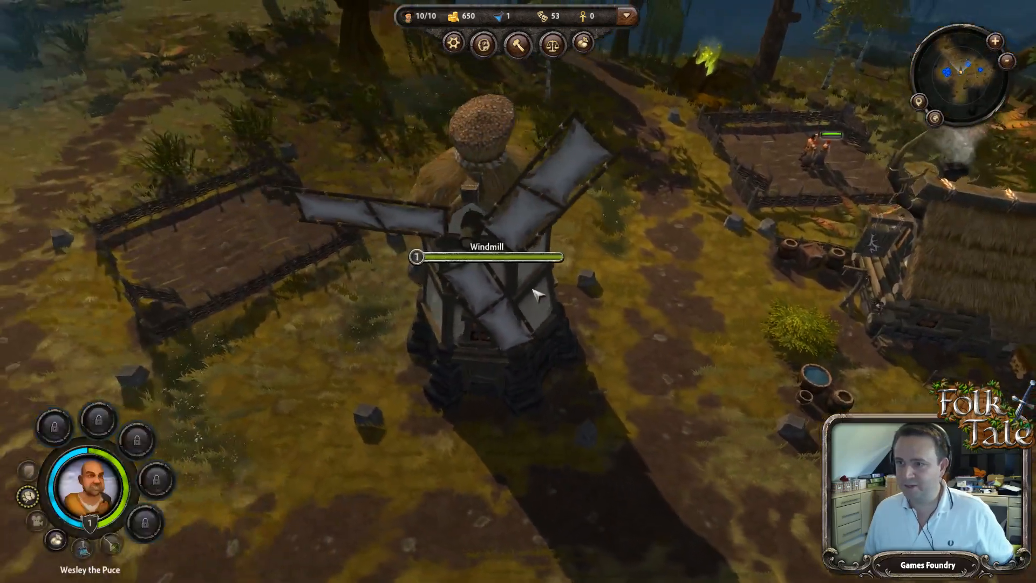
Step: Open the windmill's building options
left_click(532, 291)
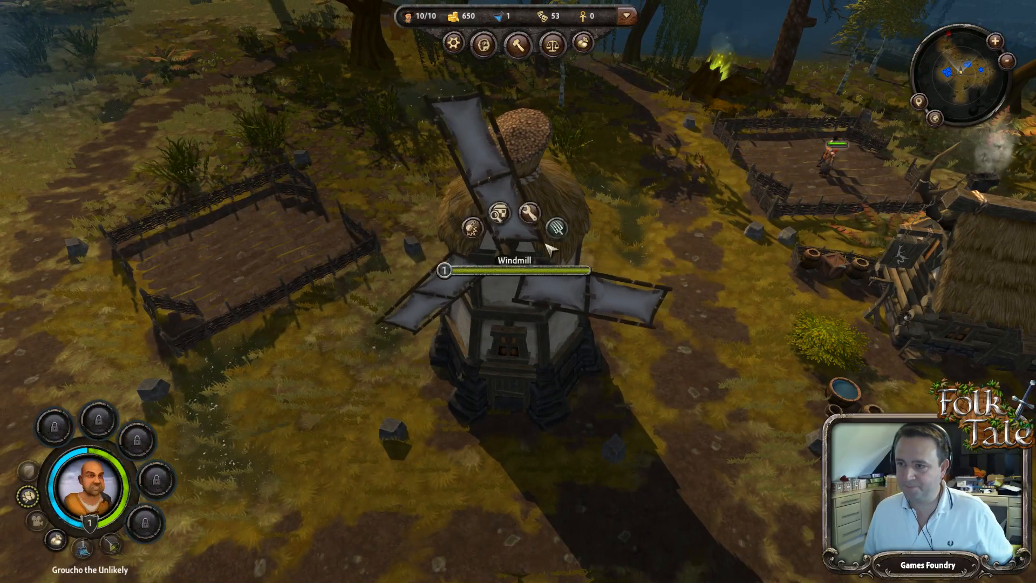
key("w")
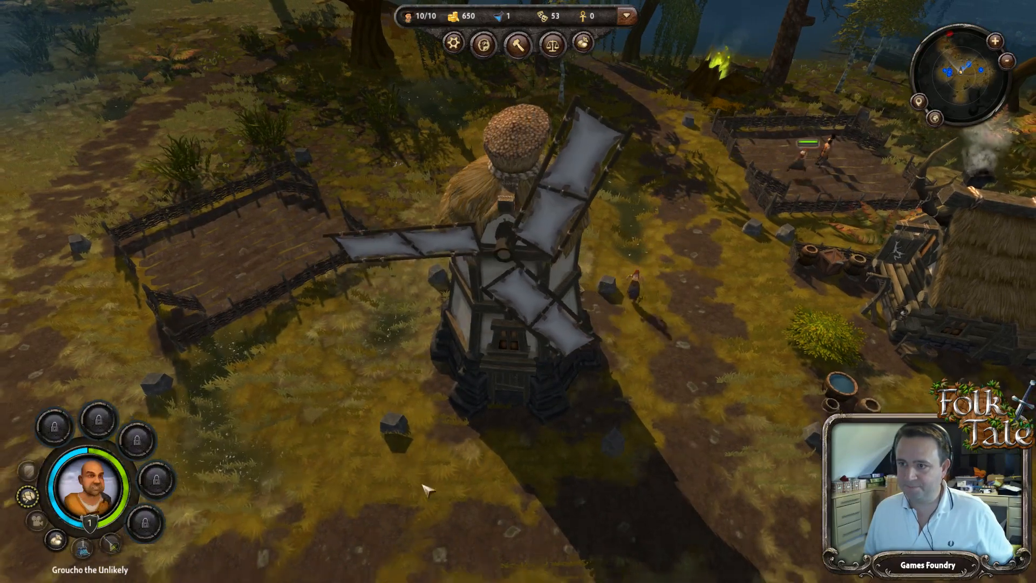
Step: Select a villager beside the smelt and assign the villager to mining
key("a")
key("w")
scroll(483, 361, "up", 5)
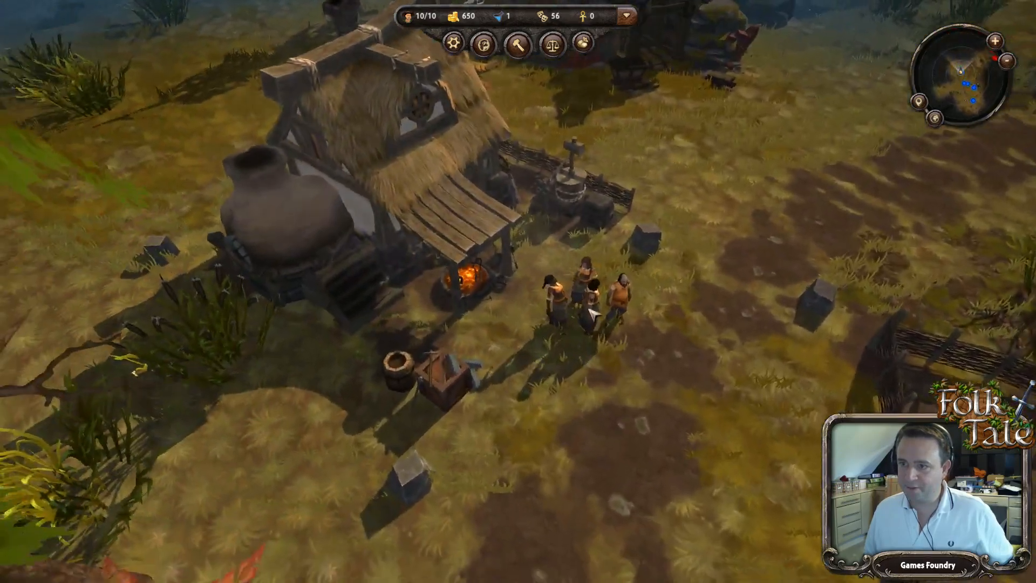
left_click(595, 310)
scroll(442, 265, "down", 2)
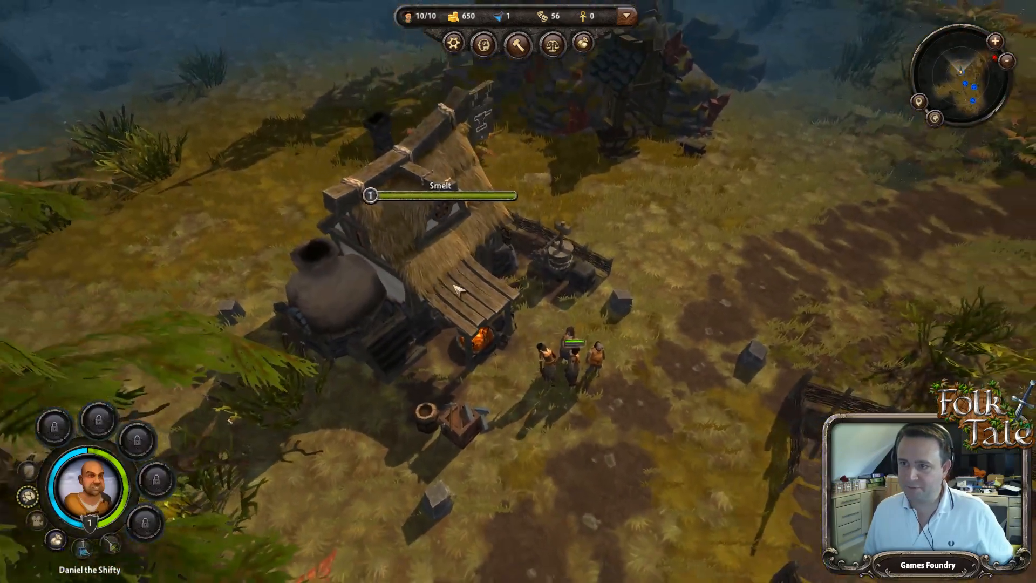
left_click(443, 264)
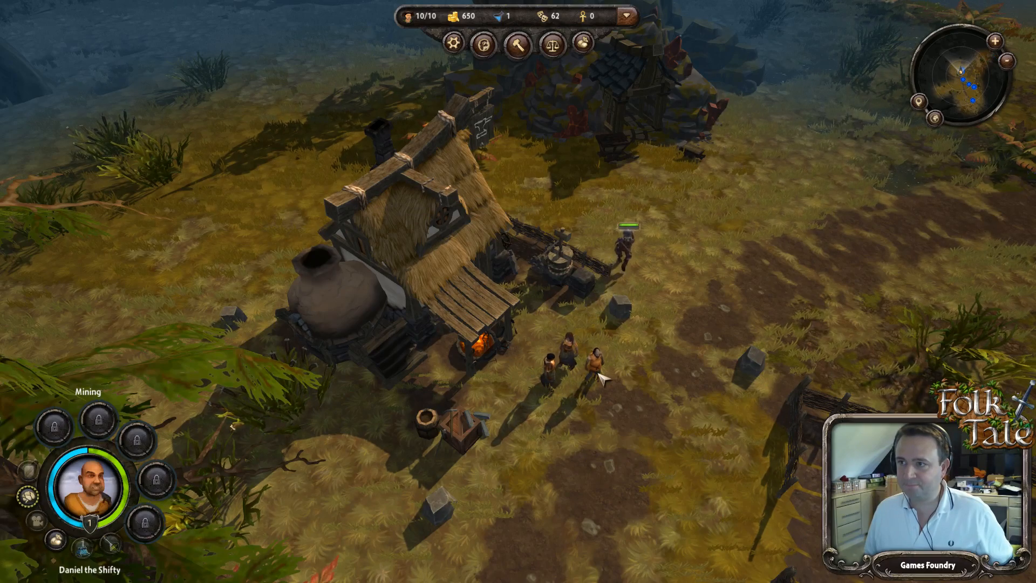
Step: Select another villager near the smelt and examine the mine on the rocky outcrop with its red ore deposits
left_click(600, 376)
key("w")
key("d")
scroll(470, 238, "up", 3)
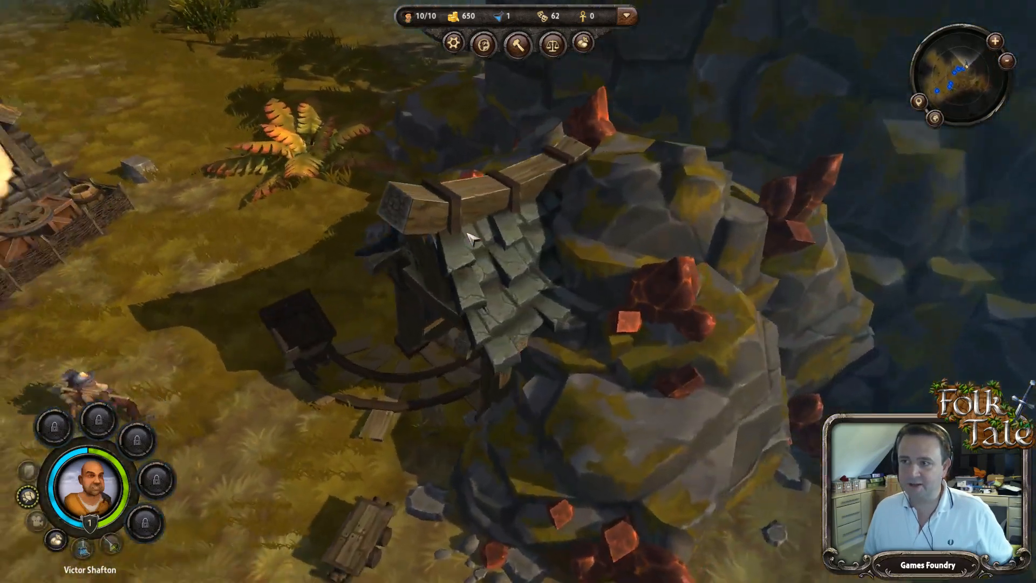
scroll(470, 238, "down", 3)
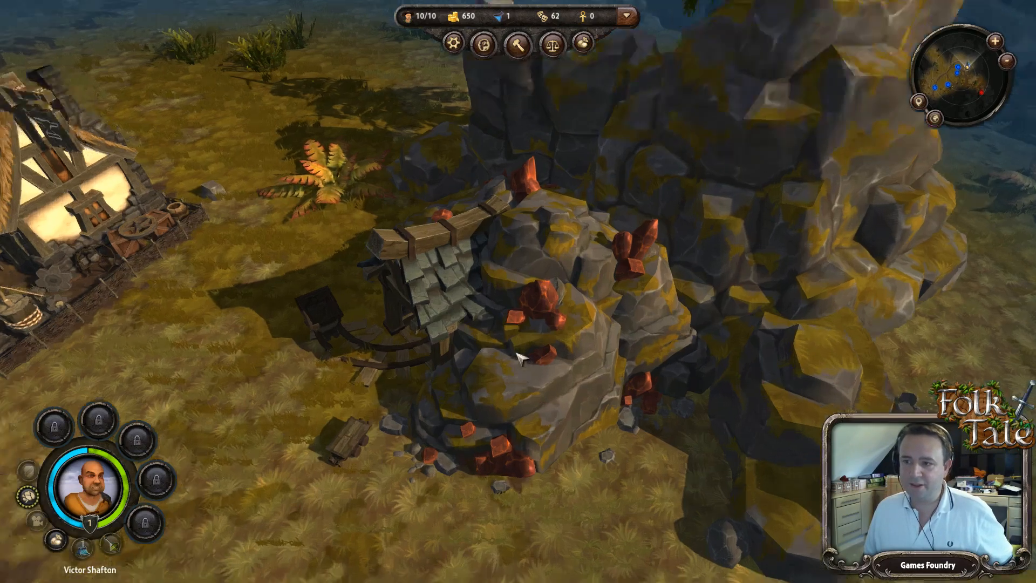
scroll(520, 286, "up", 2)
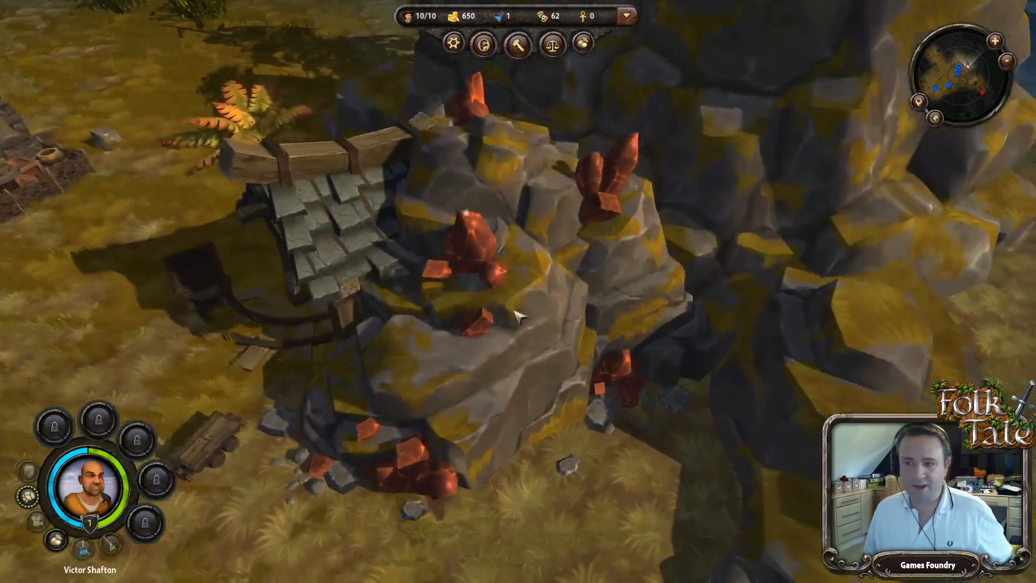
scroll(526, 290, "down", 2)
scroll(526, 291, "up", 1)
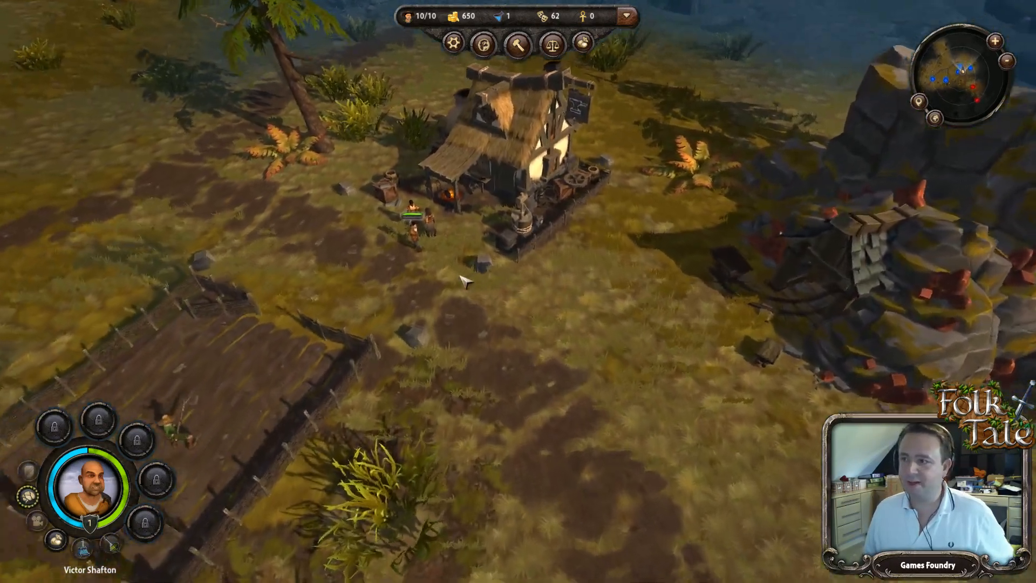
Step: Survey the smelt workers, the windmill, the farm fields and the enemy approach beside the village at nightfall
scroll(436, 296, "up", 3)
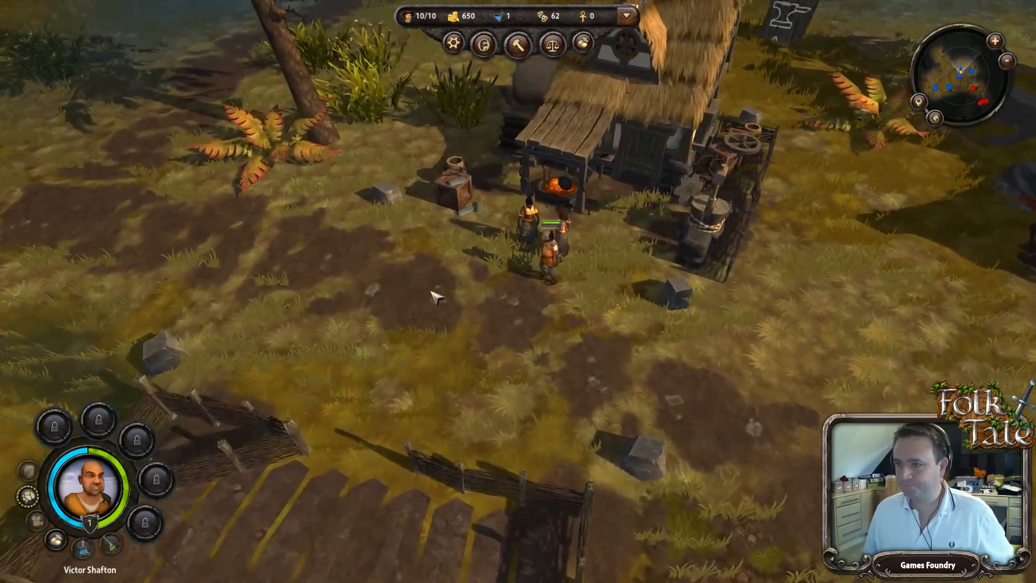
scroll(436, 295, "down", 3)
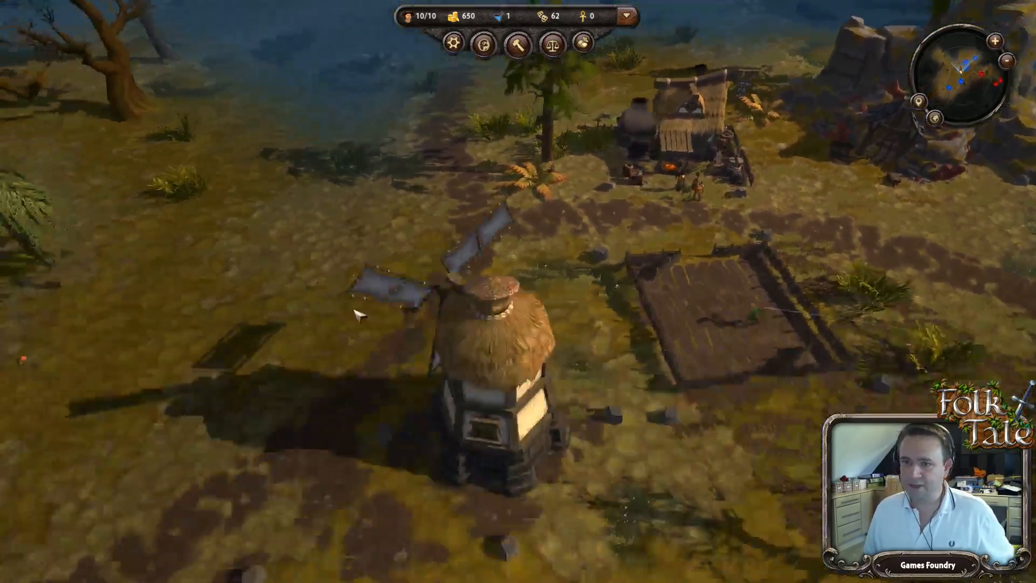
middle_click_drag(356, 316, 677, 261)
middle_click_drag(561, 268, 488, 270)
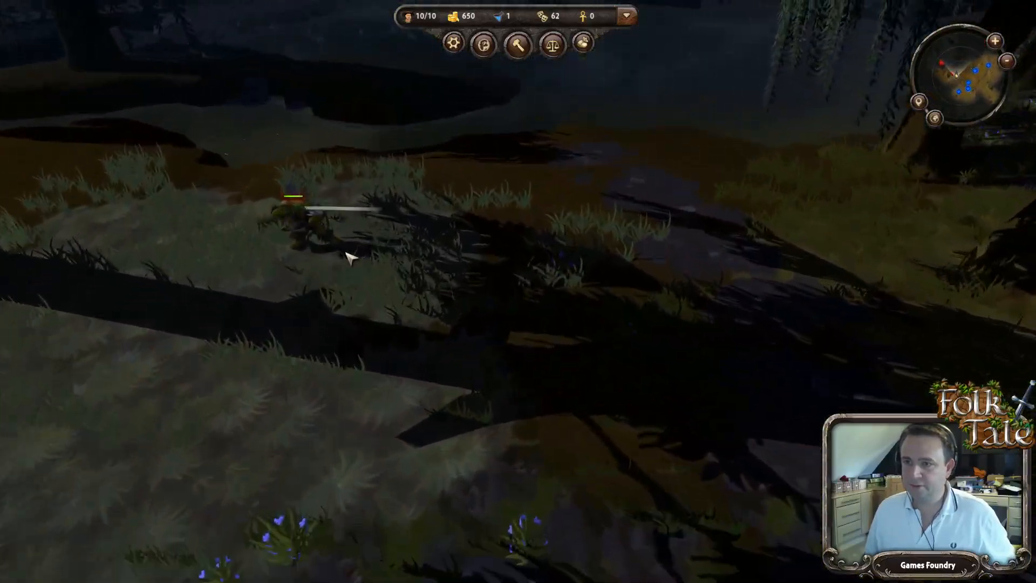
middle_click_drag(350, 258, 491, 265)
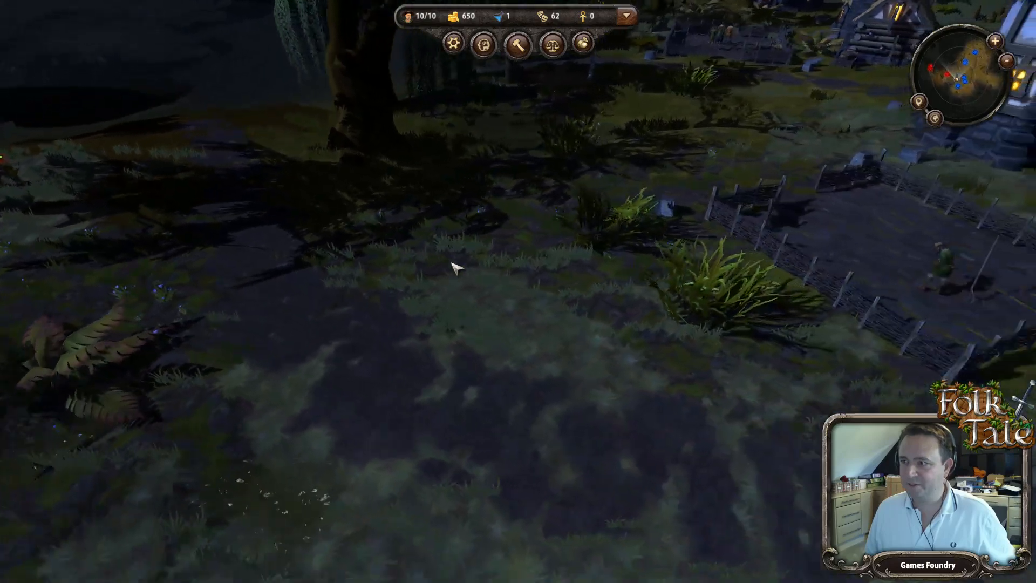
scroll(539, 246, "down", 5)
key("q")
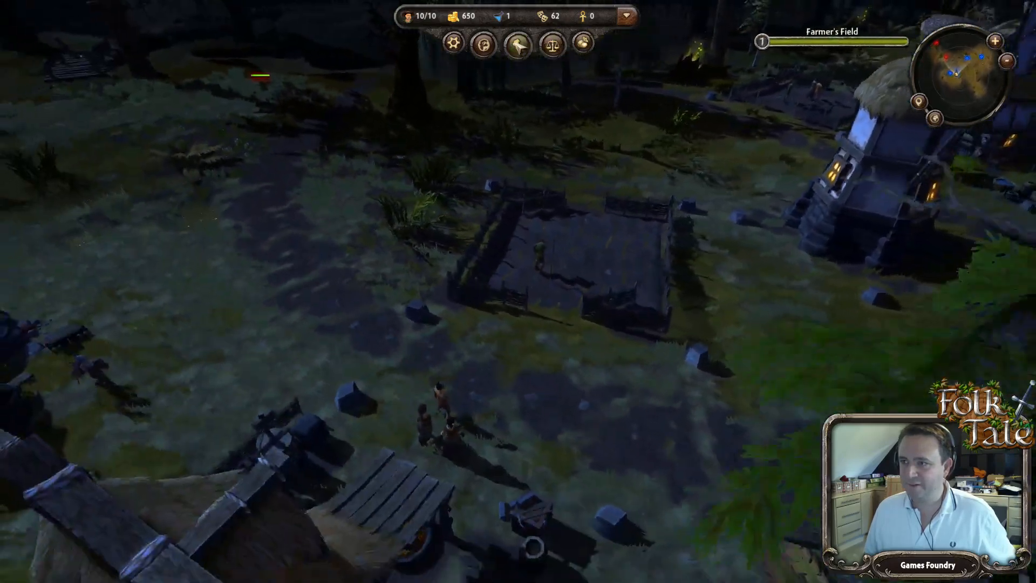
Step: Build a Tier 1 wall with a tower at each end across the path leading to the wooden bridge
left_click(517, 46)
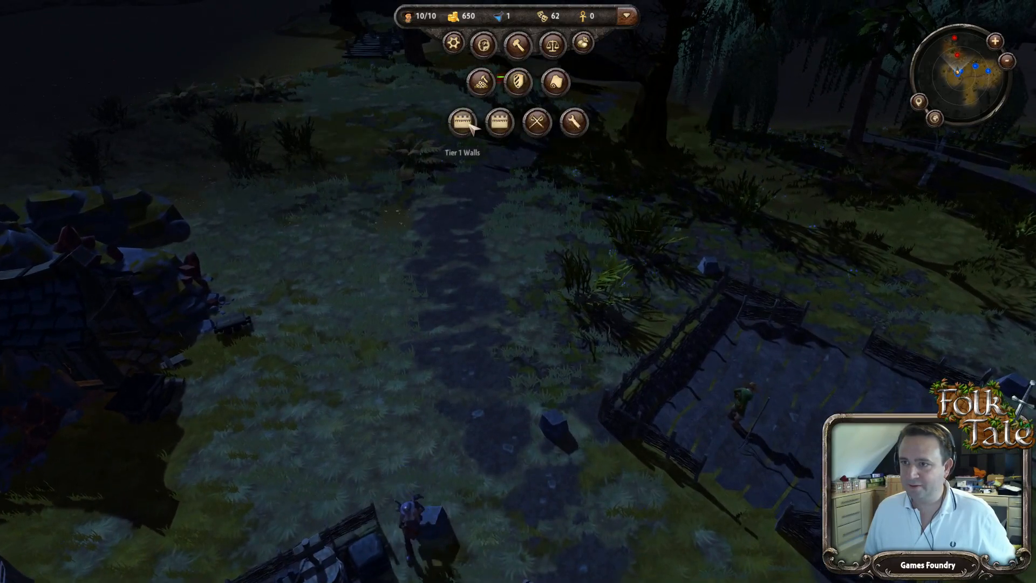
left_click(463, 123)
left_click_drag(322, 210, 811, 222)
key("w")
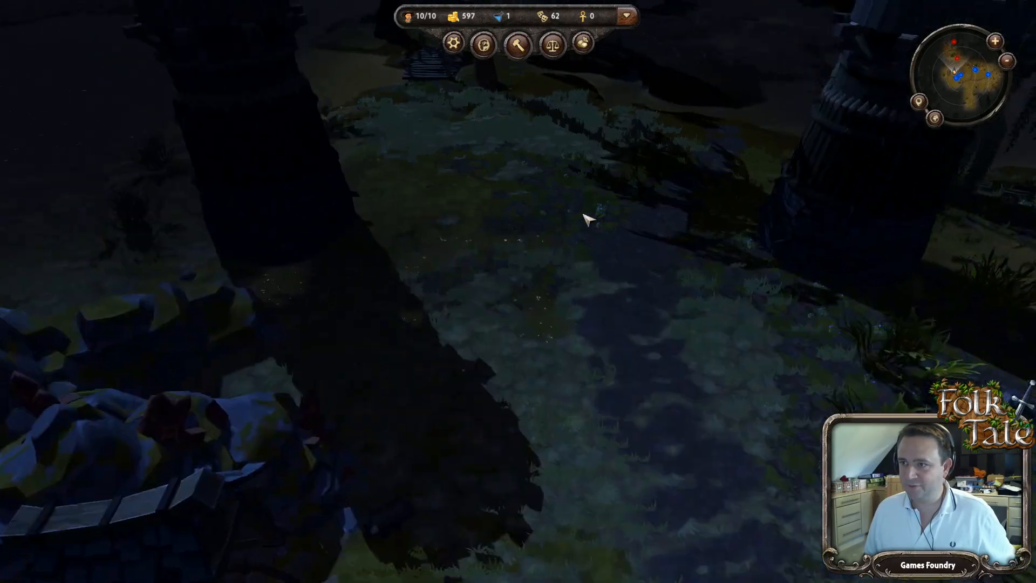
Step: Fit a mounted weapon platform on each of the two wall towers
left_click(270, 137)
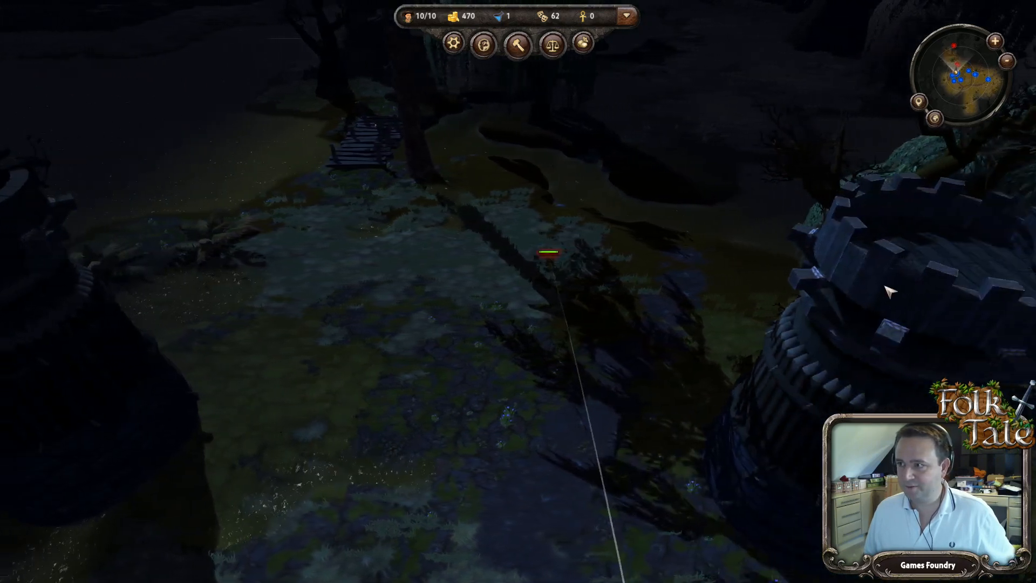
left_click(772, 197)
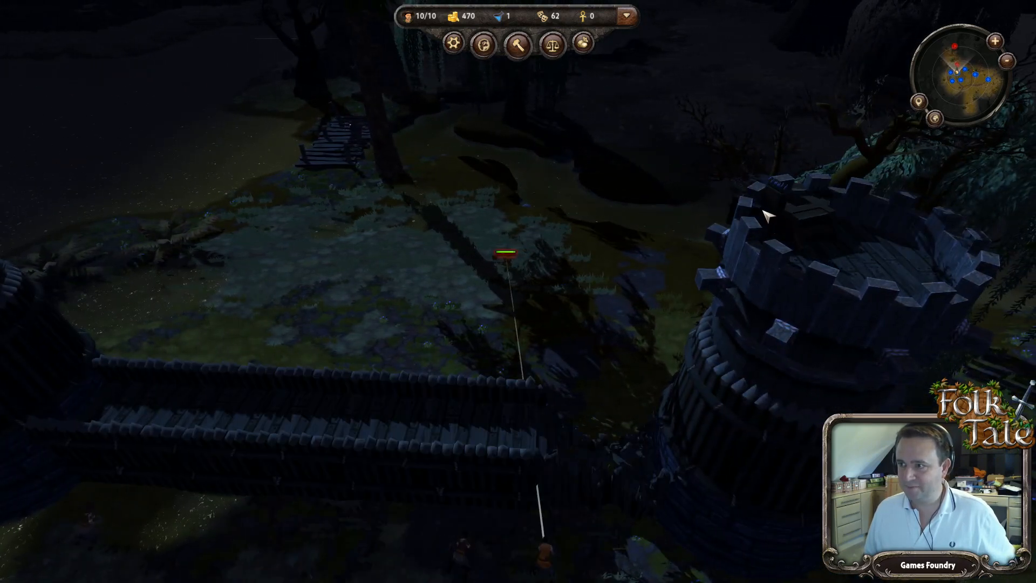
key("a")
left_click(288, 282)
Step: Examine the defenders shooting at the attackers on the grass in front of the wall
middle_click_drag(291, 280, 438, 281)
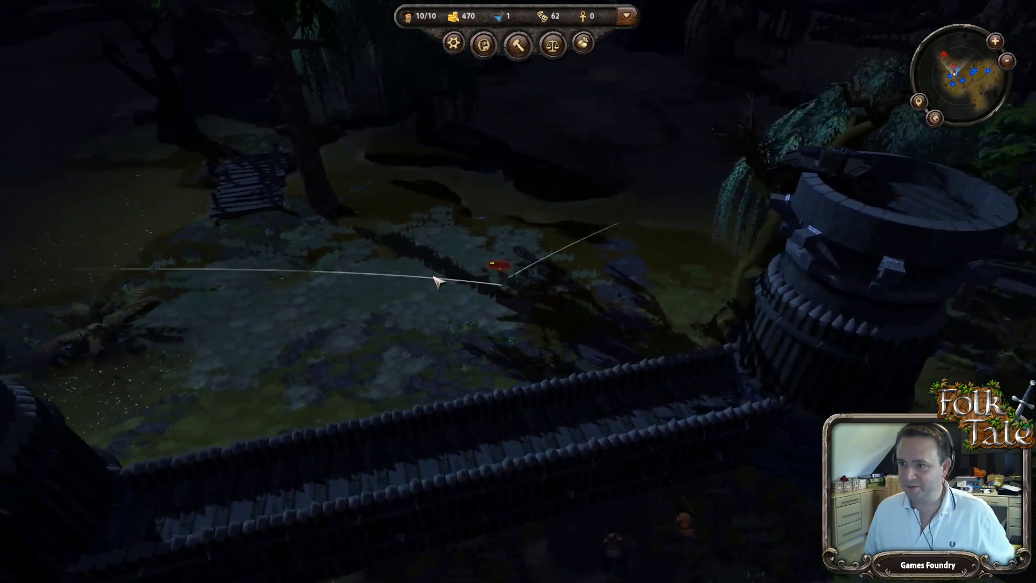
scroll(481, 289, "up", 5)
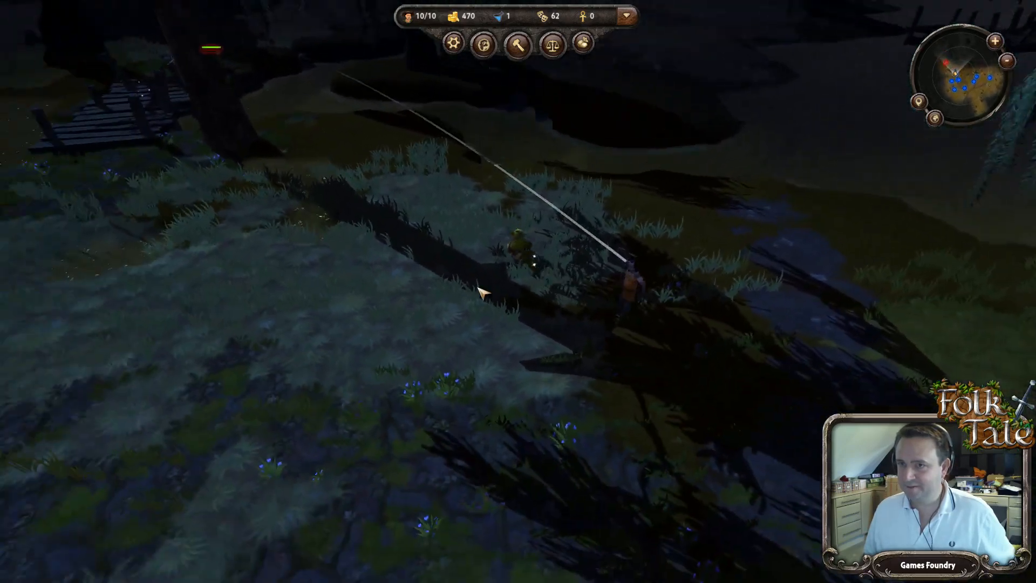
scroll(482, 292, "down", 6)
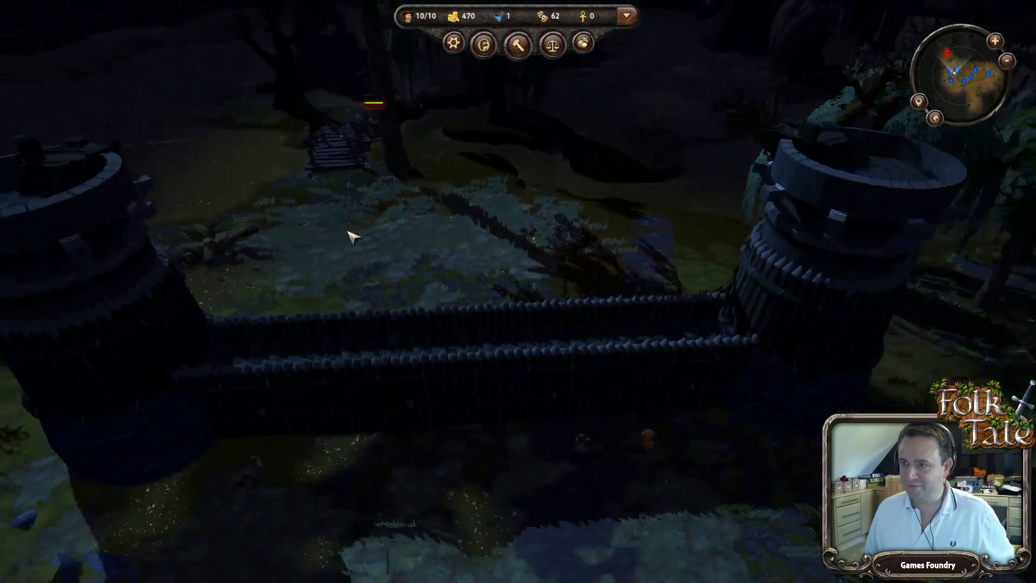
Step: Place the crossed-swords military building on the open ground across the path from the smelt, near the windmill
left_click(518, 46)
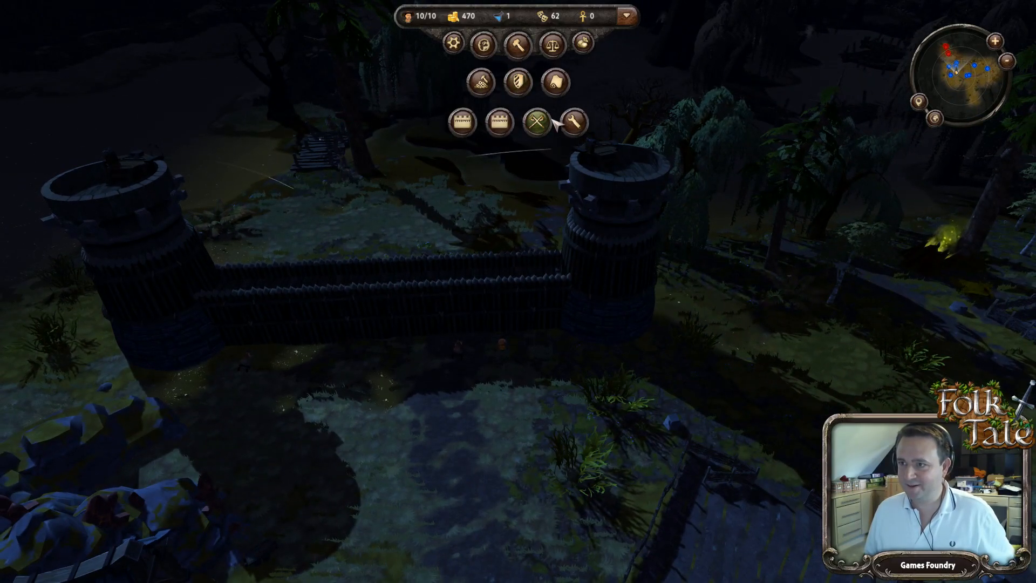
key("e")
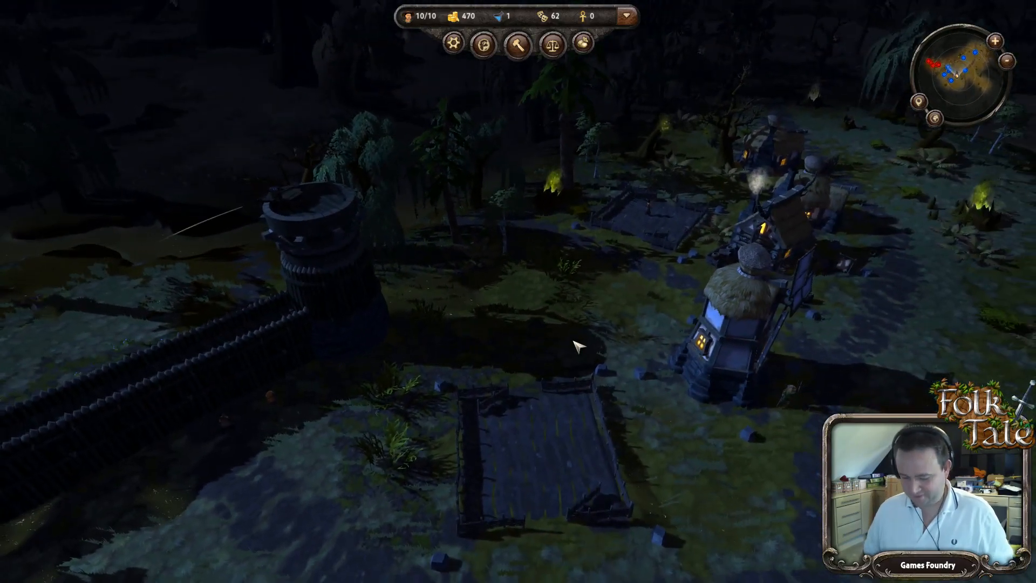
key("e")
left_click(518, 45)
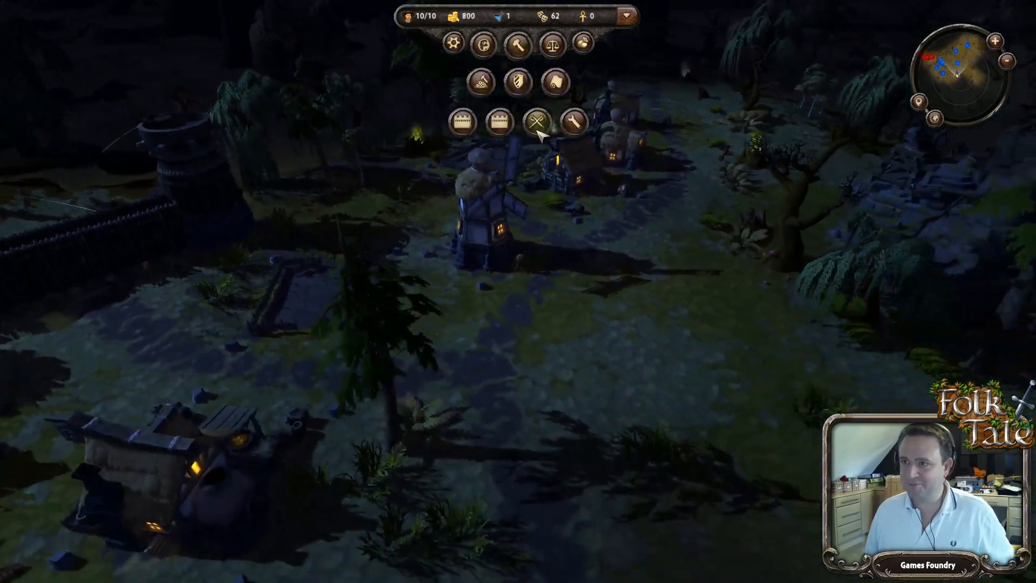
left_click(538, 122)
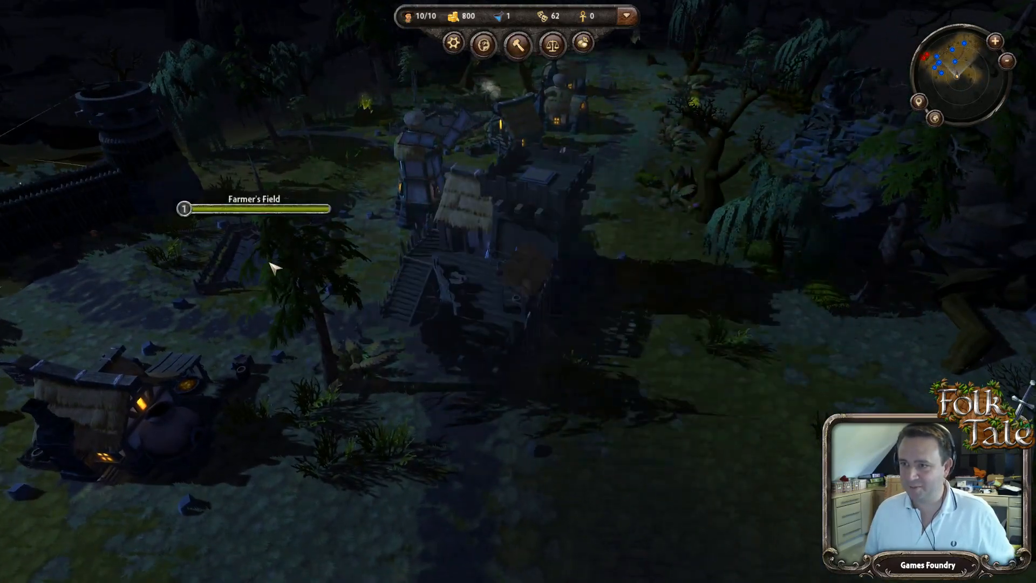
left_click(274, 269)
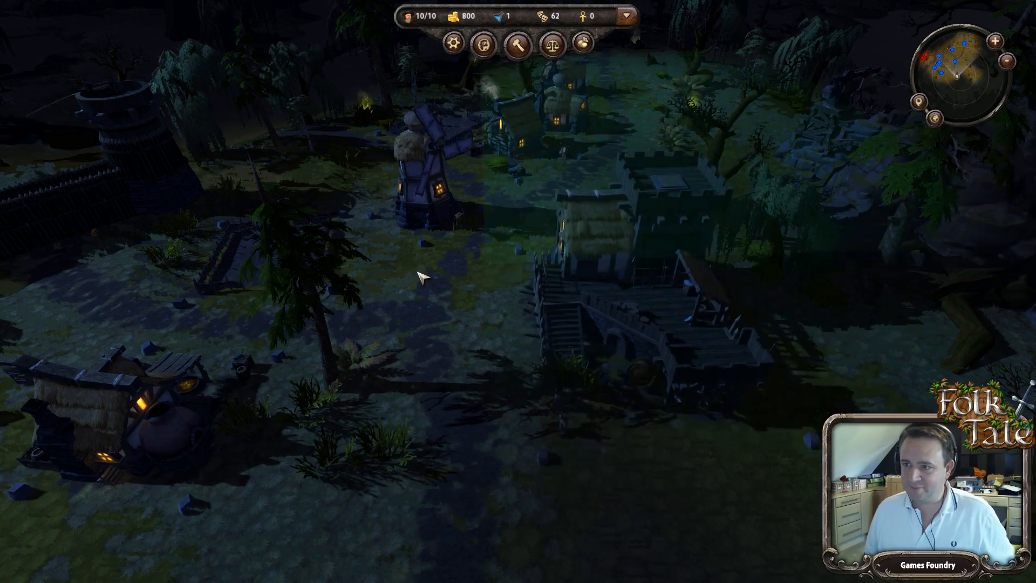
left_click(532, 330)
Step: Loot all items from the fallen attackers beside the tree and the wooden bridge
key("w")
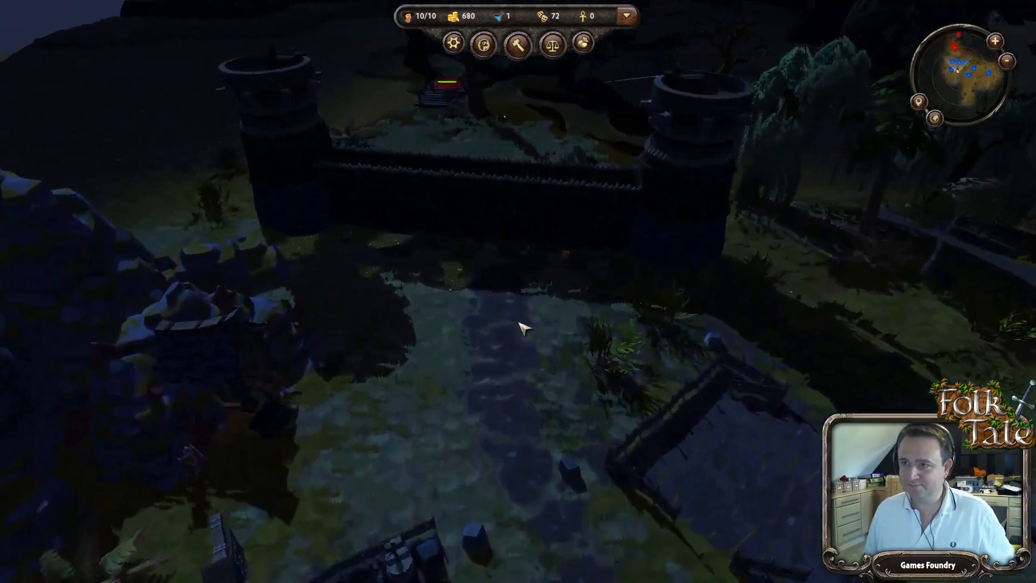
key("w")
middle_click_drag(424, 330, 474, 331)
key("a")
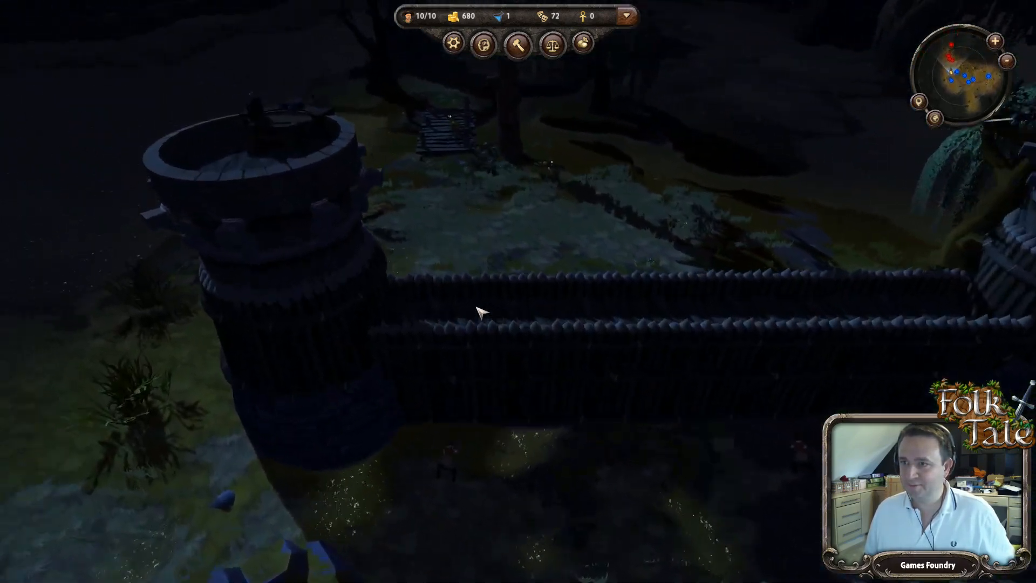
key("w")
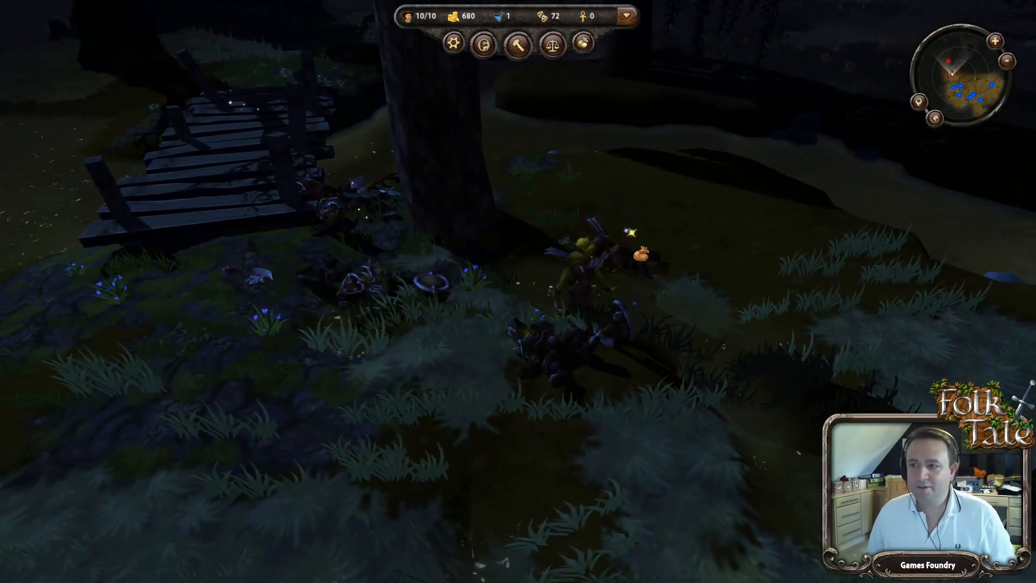
left_click(639, 253)
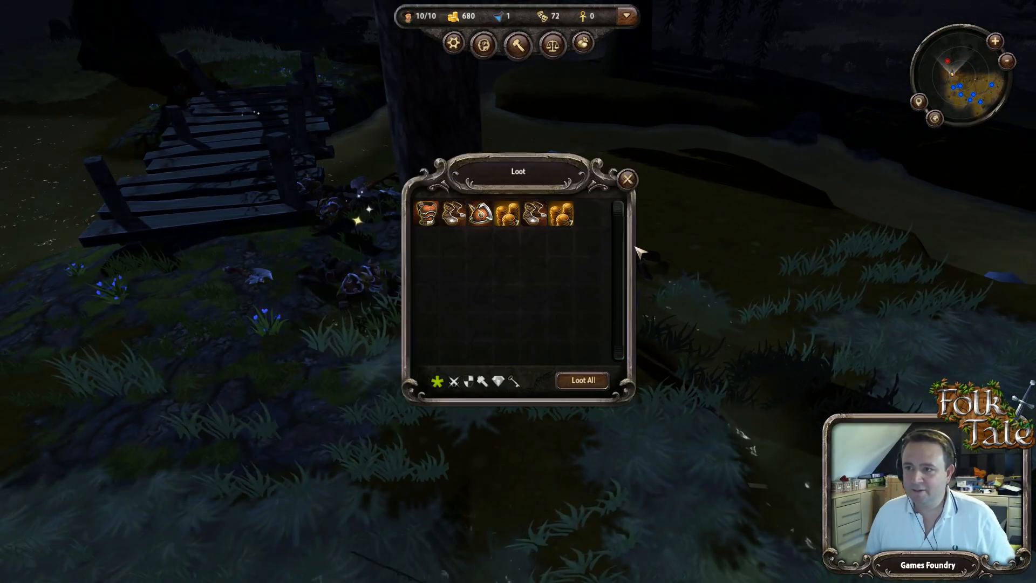
left_click(583, 381)
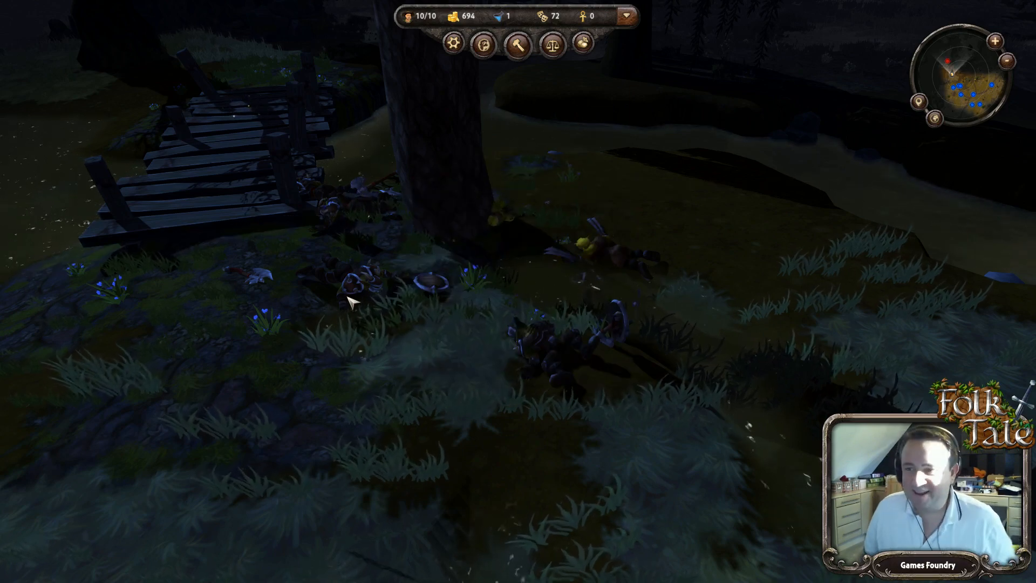
Step: Examine the defensive wall and its two armed towers facing the wooden bridge
scroll(392, 304, "down", 6)
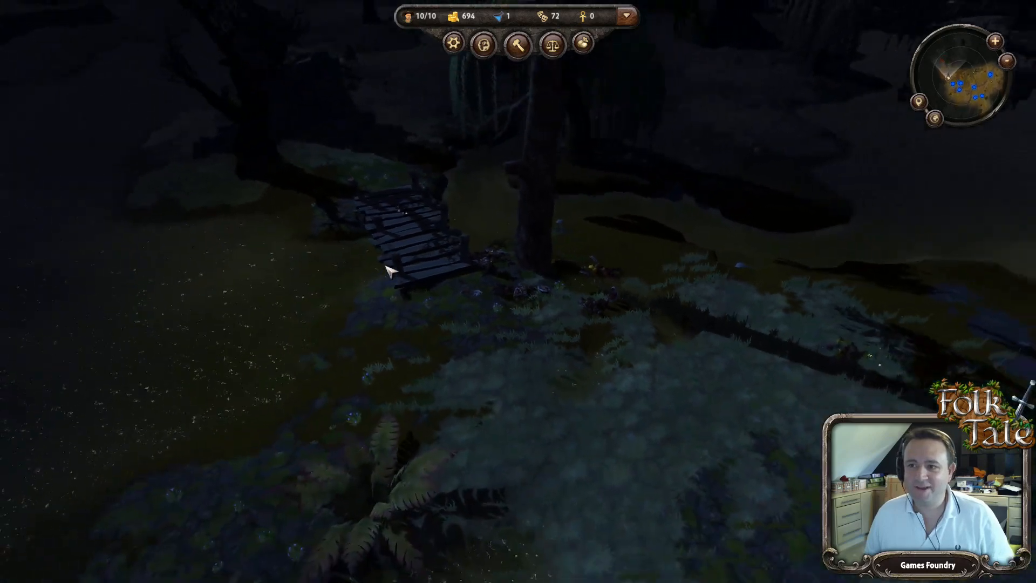
scroll(278, 167, "down", 4)
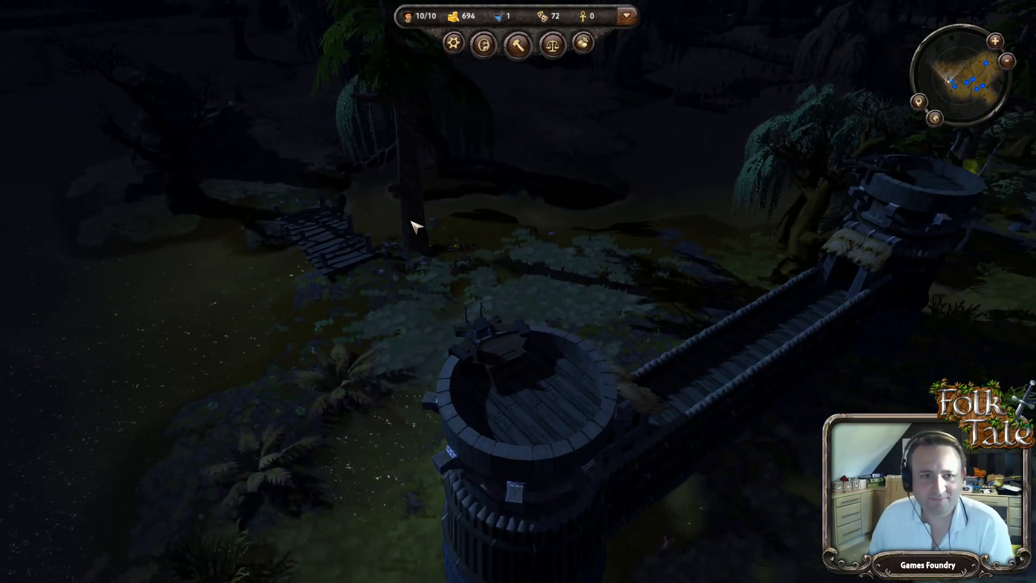
scroll(433, 234, "down", 3)
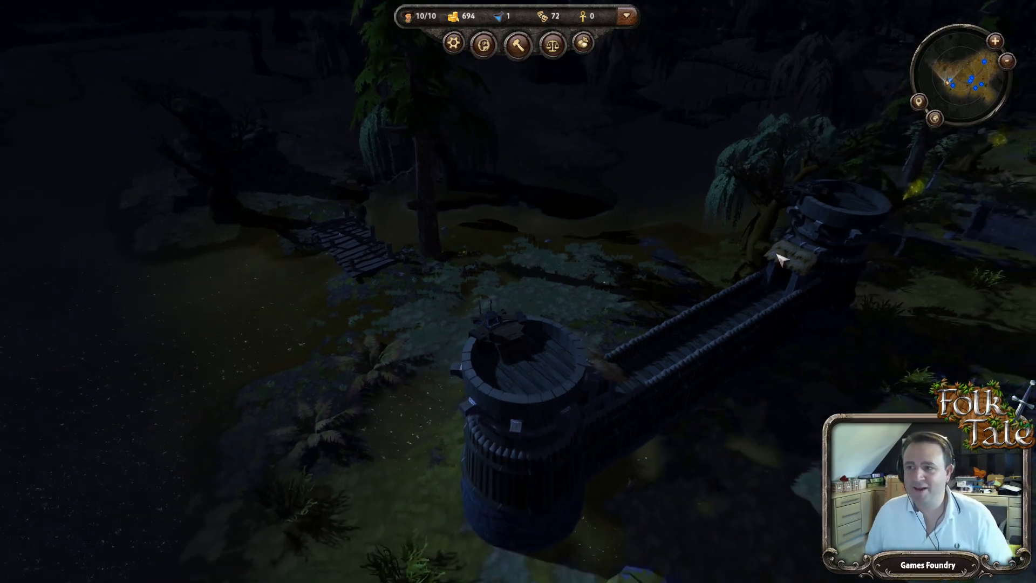
key("d")
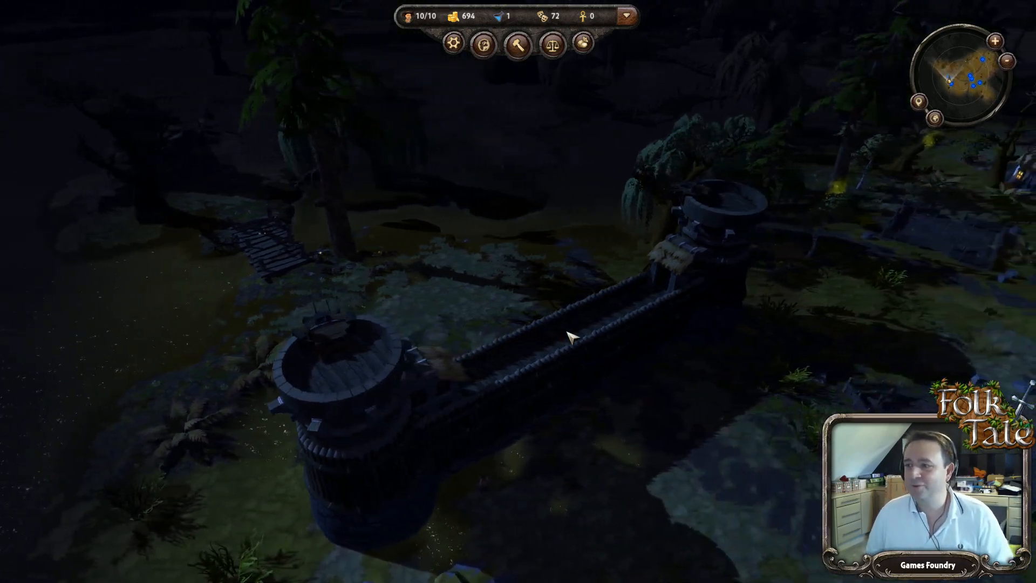
Step: Train the two selected villagers as arbalists at the Barracks
key("d")
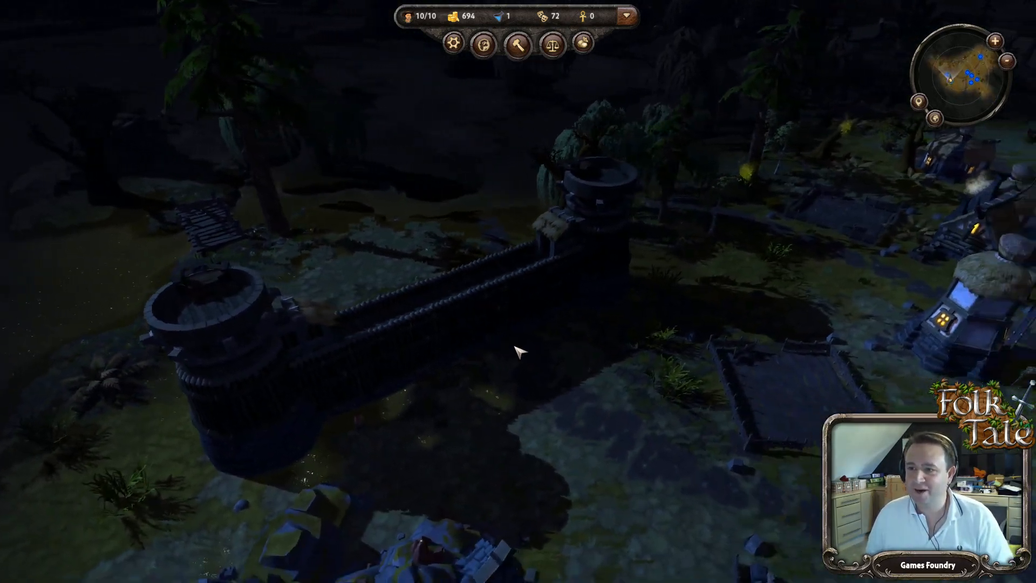
key("s")
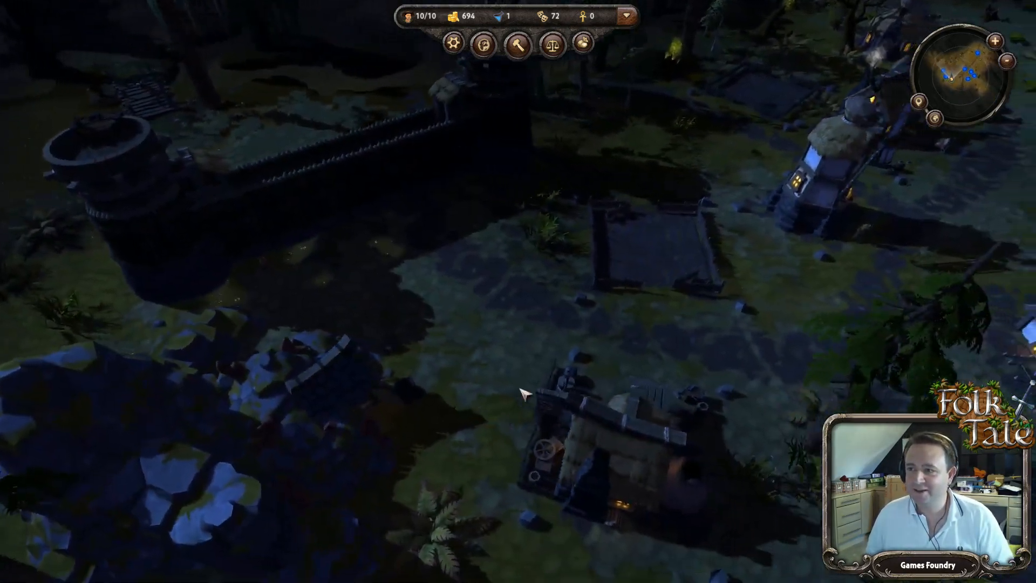
key("d")
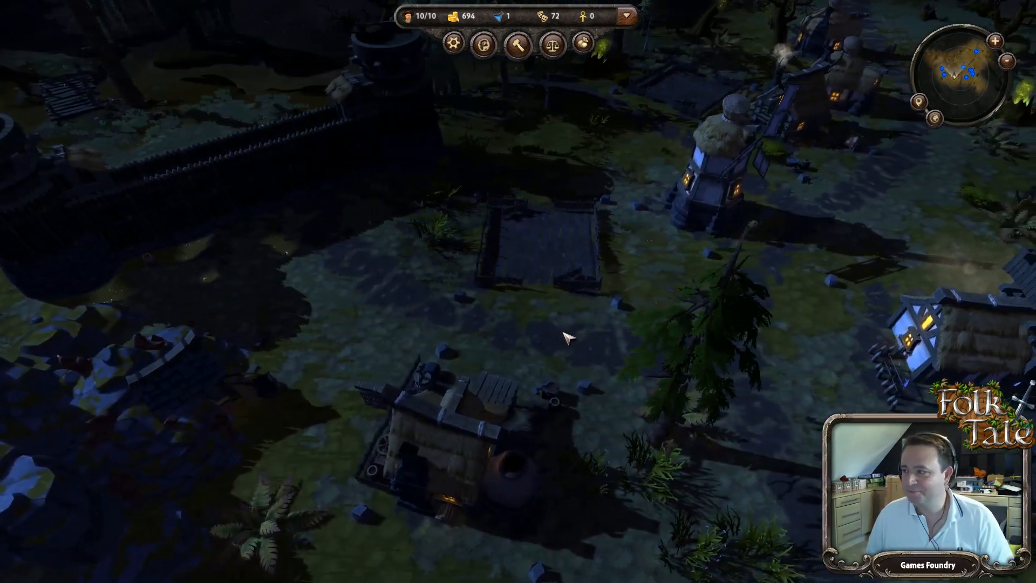
key("s")
key("d")
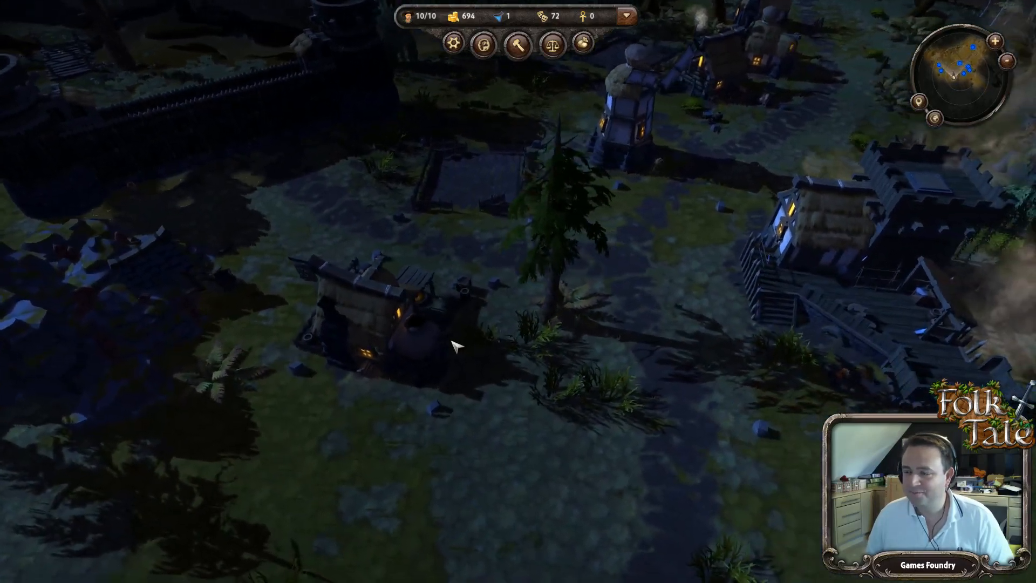
middle_click_drag(455, 347, 634, 338)
scroll(566, 328, "up", 3)
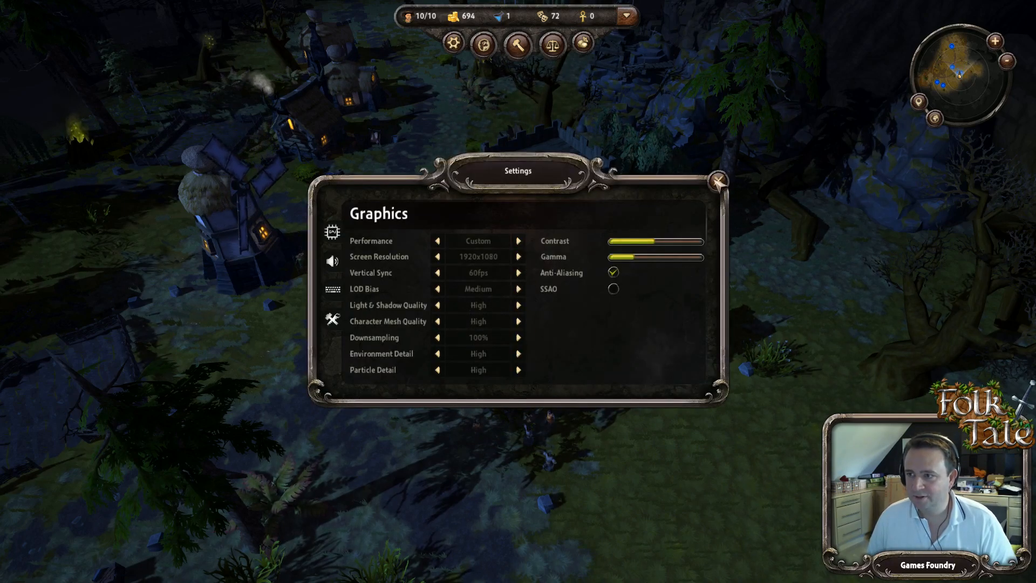
middle_click_drag(711, 210, 518, 378)
middle_click_drag(592, 432, 489, 444)
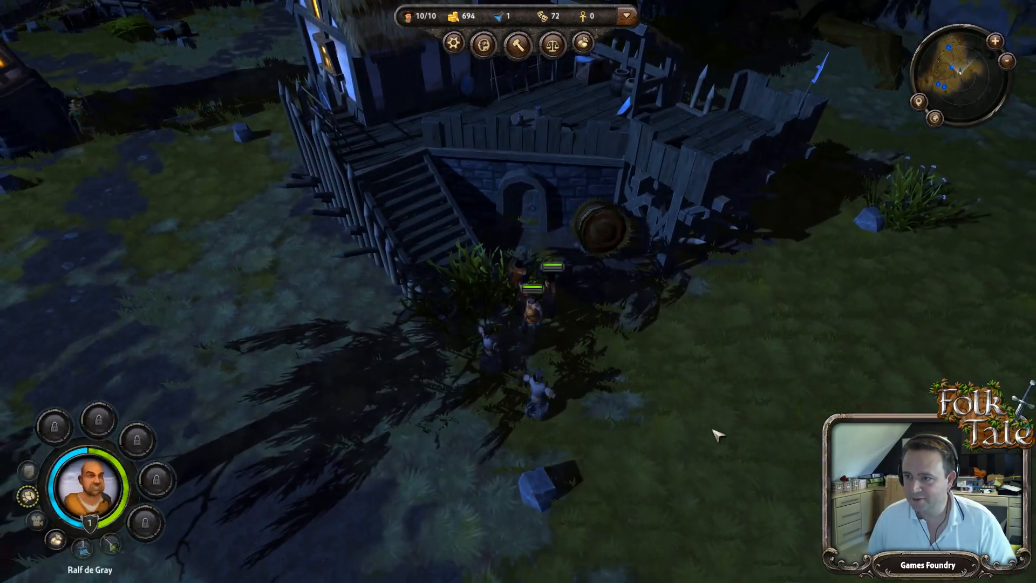
scroll(580, 345, "down", 3)
key("w")
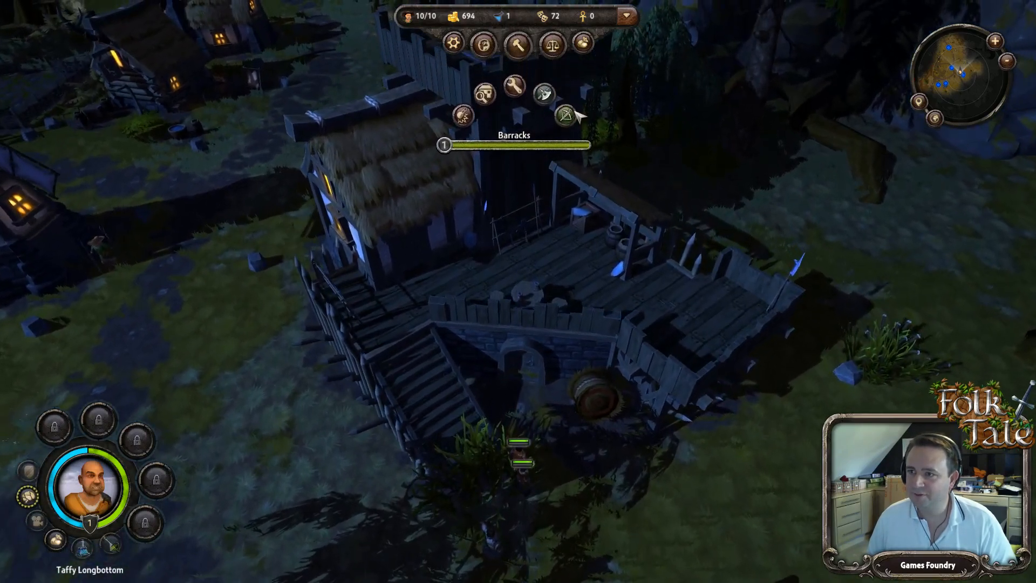
left_click(574, 114)
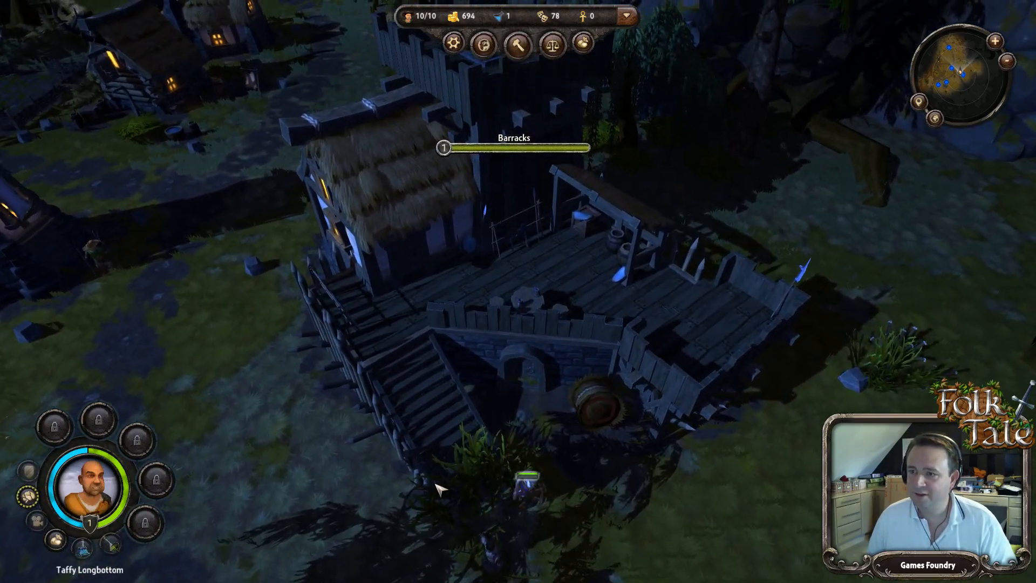
Step: Select the other two villagers beside the Barracks and train them as City Watch guards
key("s")
key("a")
scroll(406, 505, "up", 1)
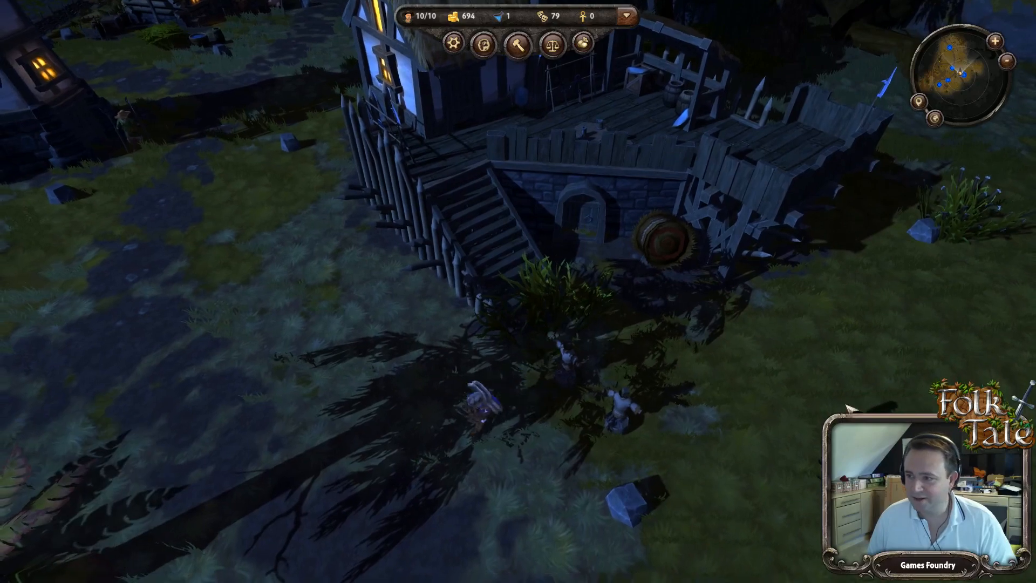
key("s")
scroll(603, 268, "down", 2)
key("w")
key("s")
left_click_drag(716, 451, 837, 543)
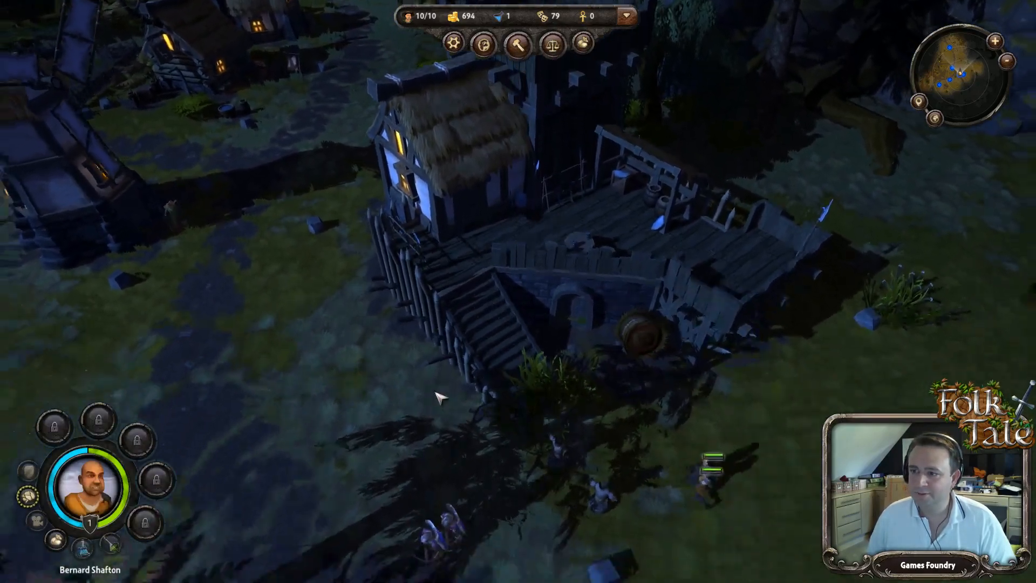
key("s")
scroll(435, 396, "up", 3)
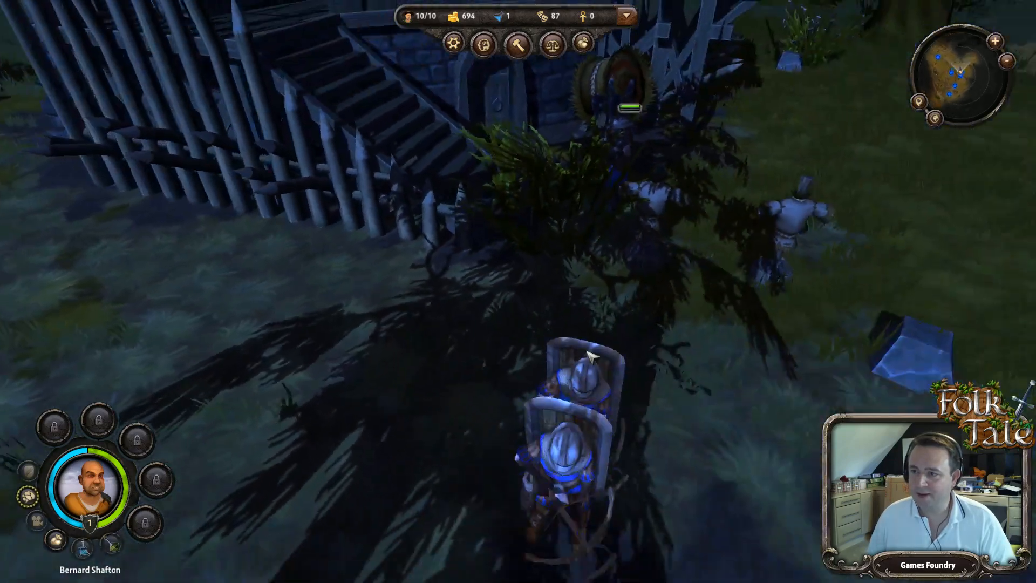
Step: Spread the two arbalists and two City Watch guards into a spaced row in front of the Barracks
key("a")
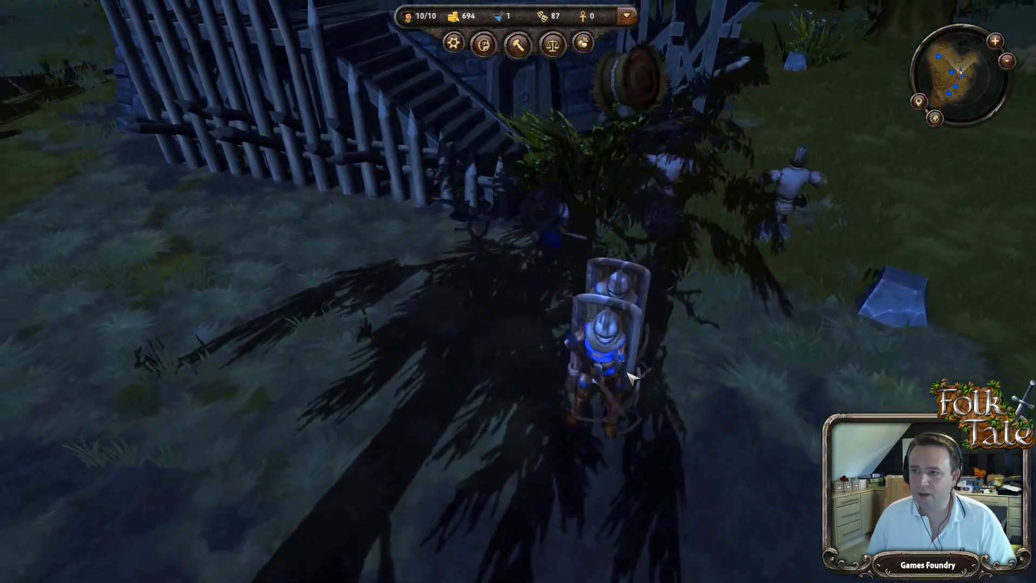
left_click(645, 389)
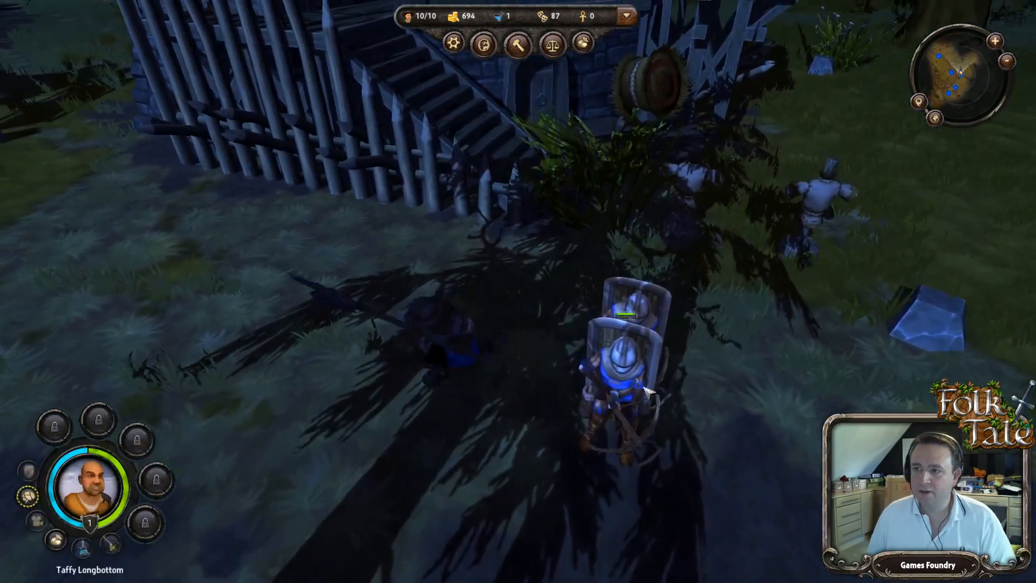
right_click(804, 426)
left_click(344, 371)
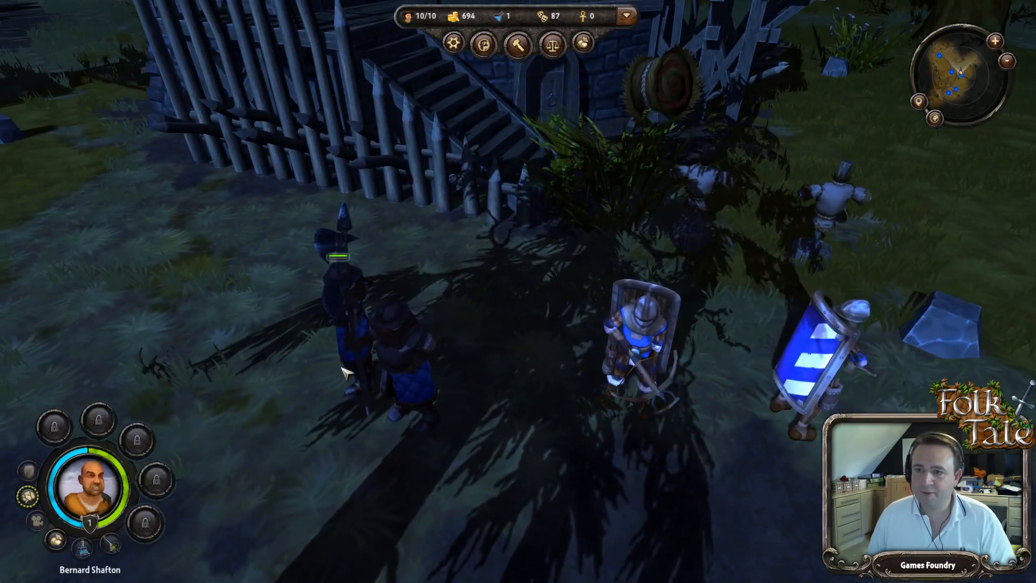
key("a")
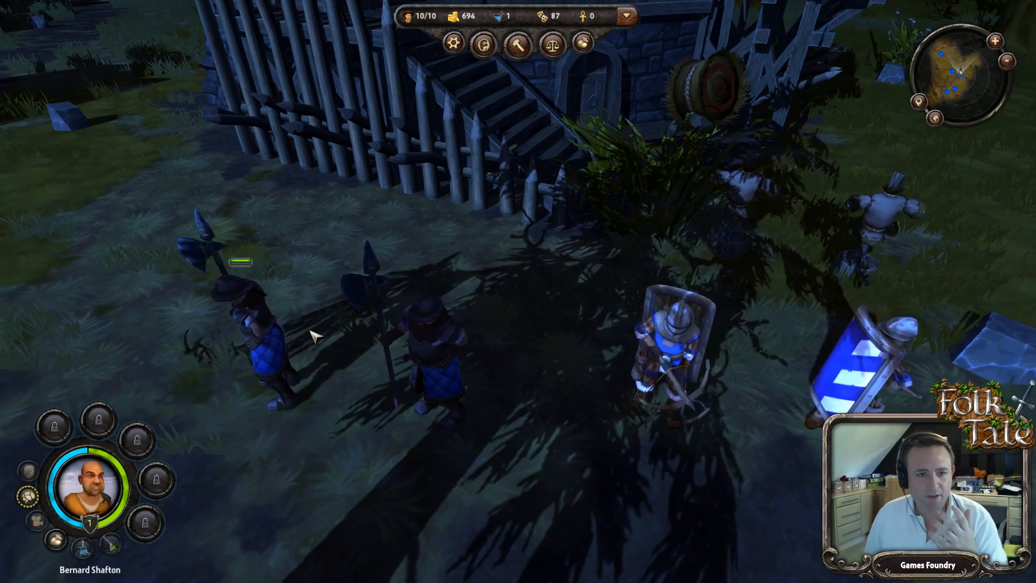
left_click(276, 215)
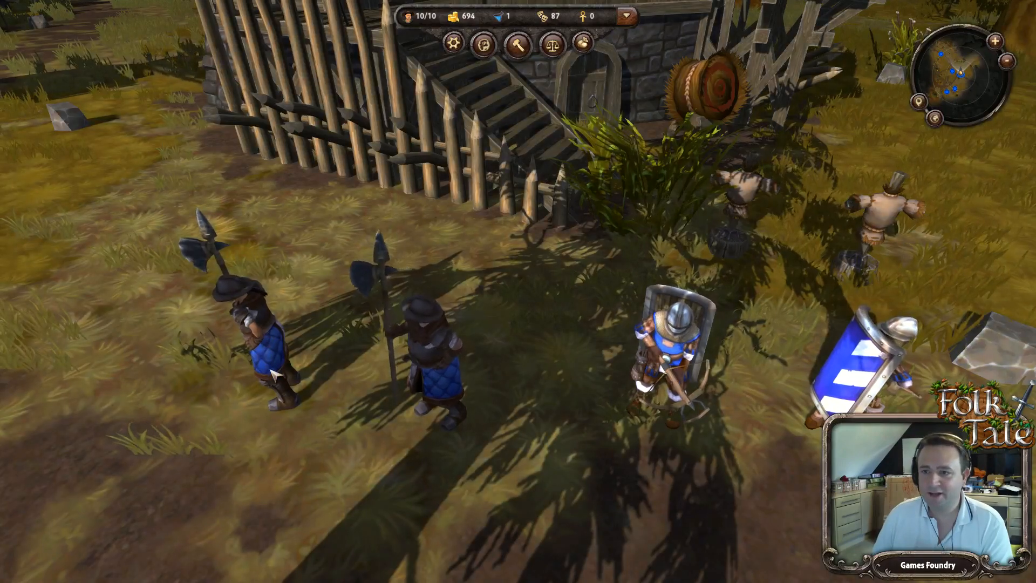
left_click(274, 399)
right_click(286, 441)
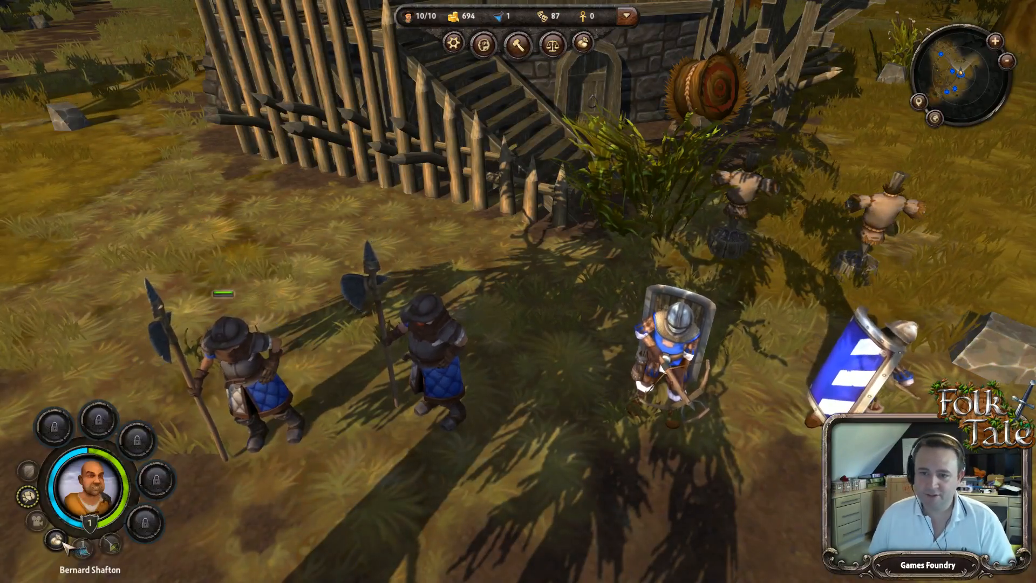
Step: Show the City Watch guard's character sheet beside the Global Inventory, filtered to armour at the plate items
key("c")
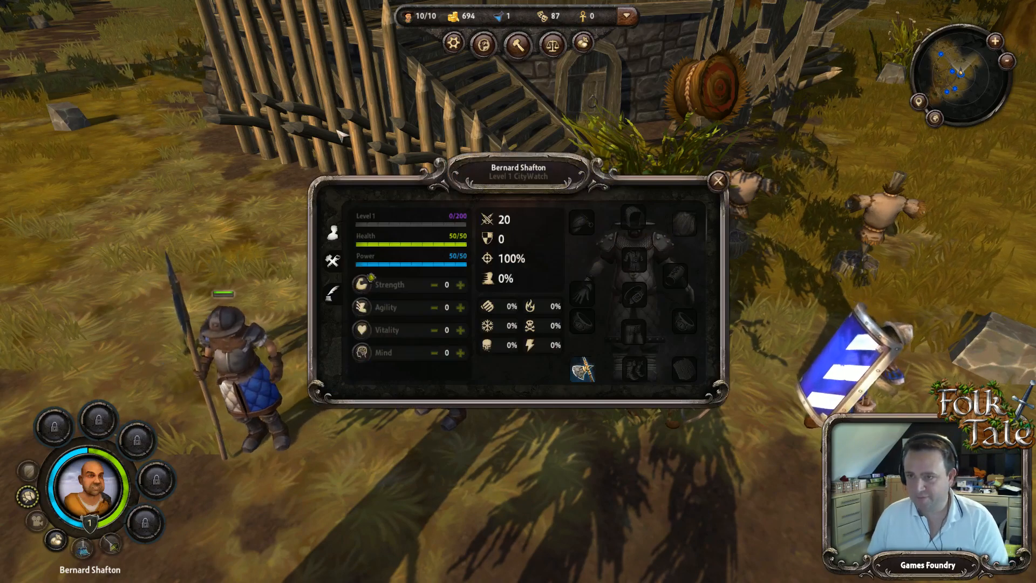
key("i")
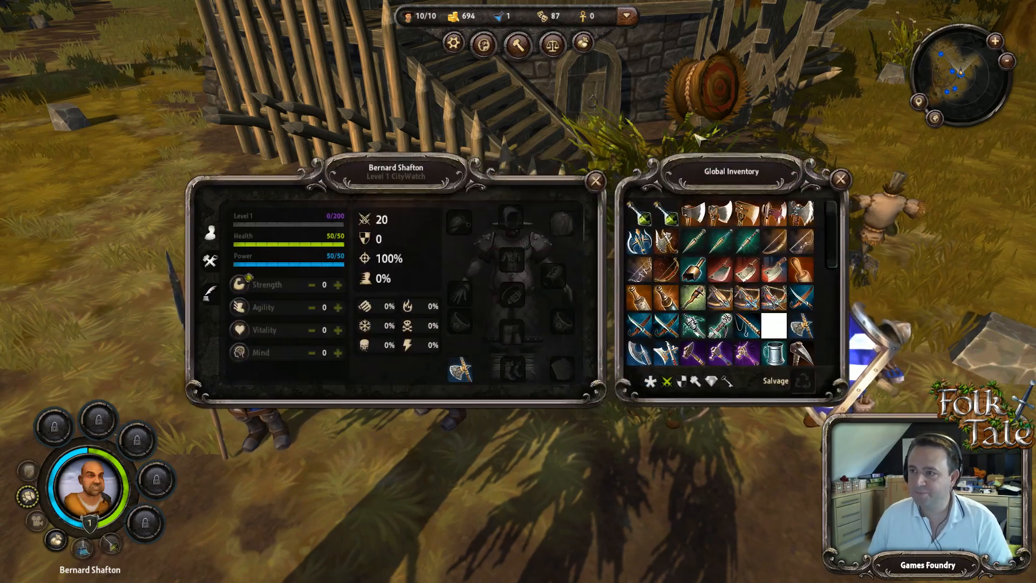
left_click(682, 381)
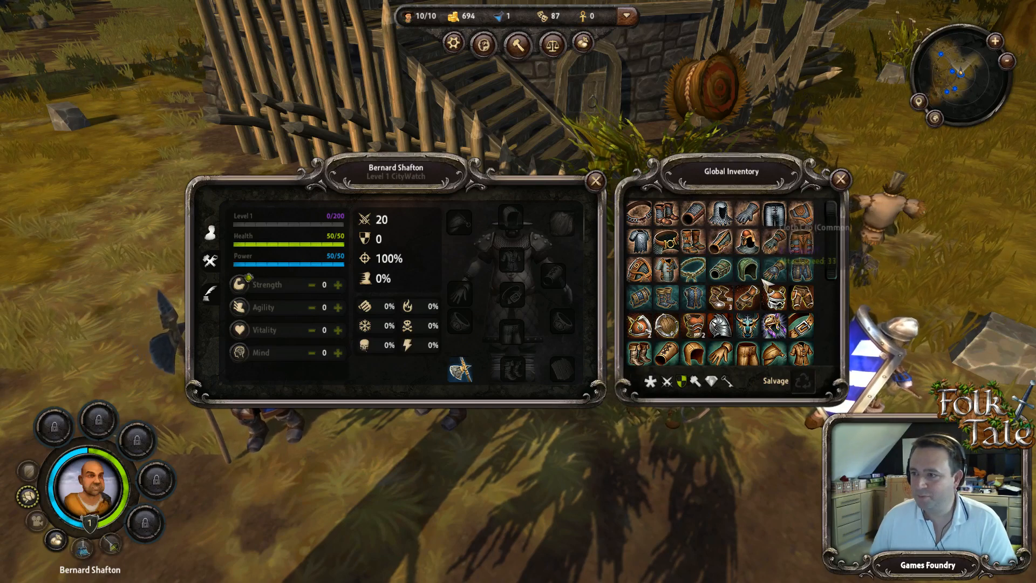
scroll(804, 248, "down", 2)
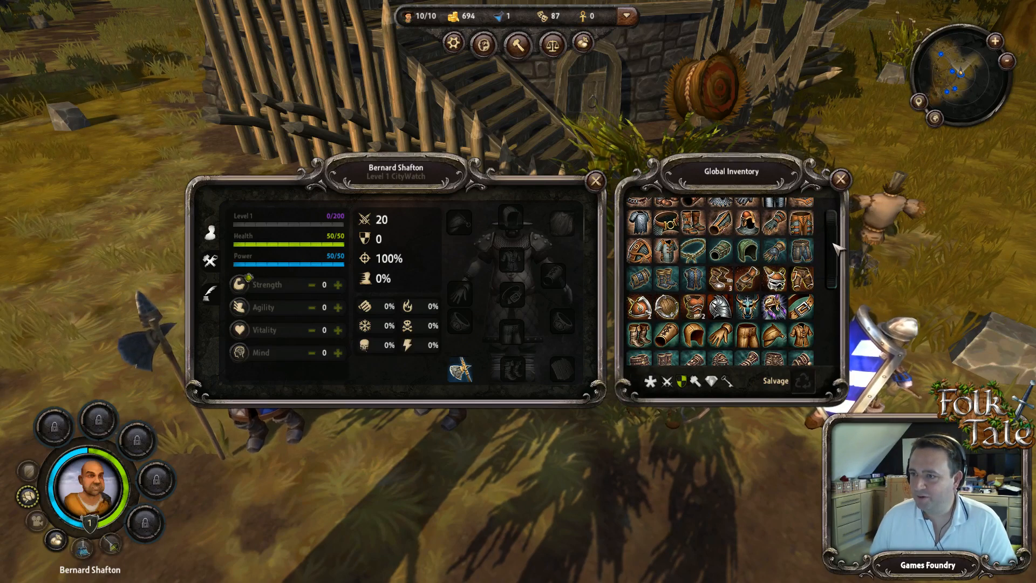
left_click_drag(835, 246, 827, 316)
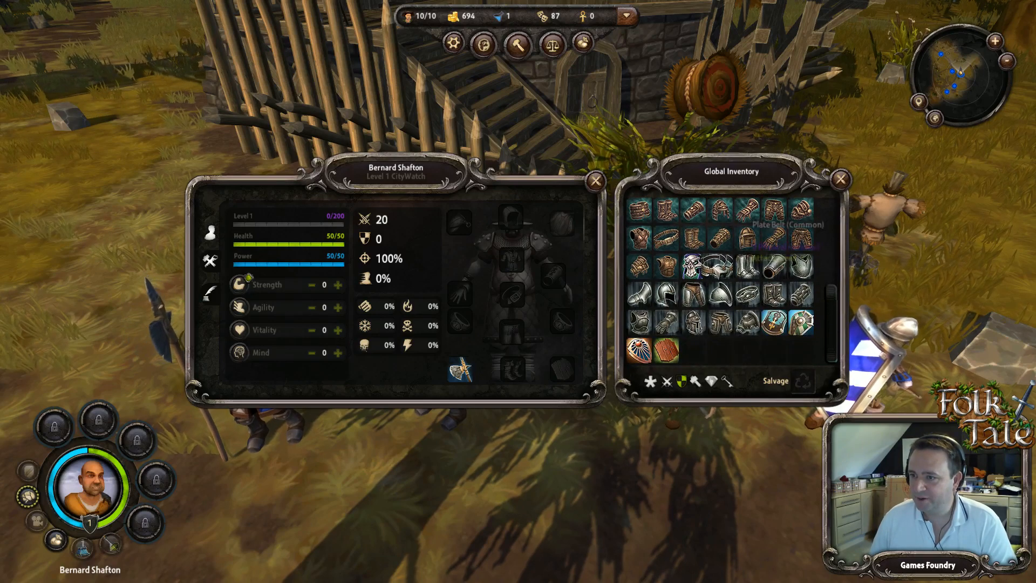
Step: Equip the City Watch guard with plate helmet, shoulders, chest, bracers, gloves, belt, legs and boots, and close both windows
left_click_drag(718, 268, 512, 219)
left_click_drag(725, 270, 568, 262)
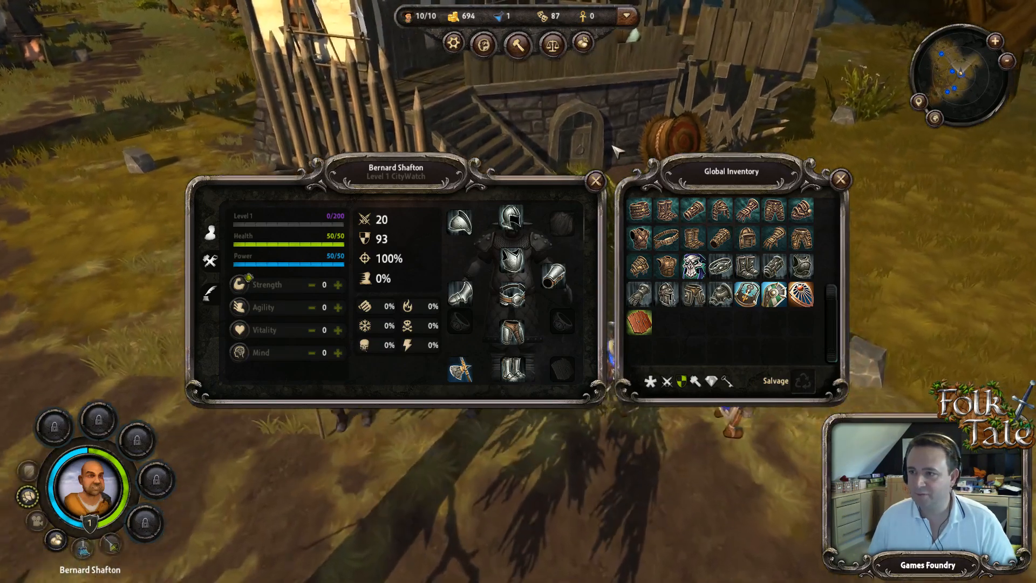
left_click(596, 181)
left_click_drag(607, 186, 540, 184)
left_click(630, 178)
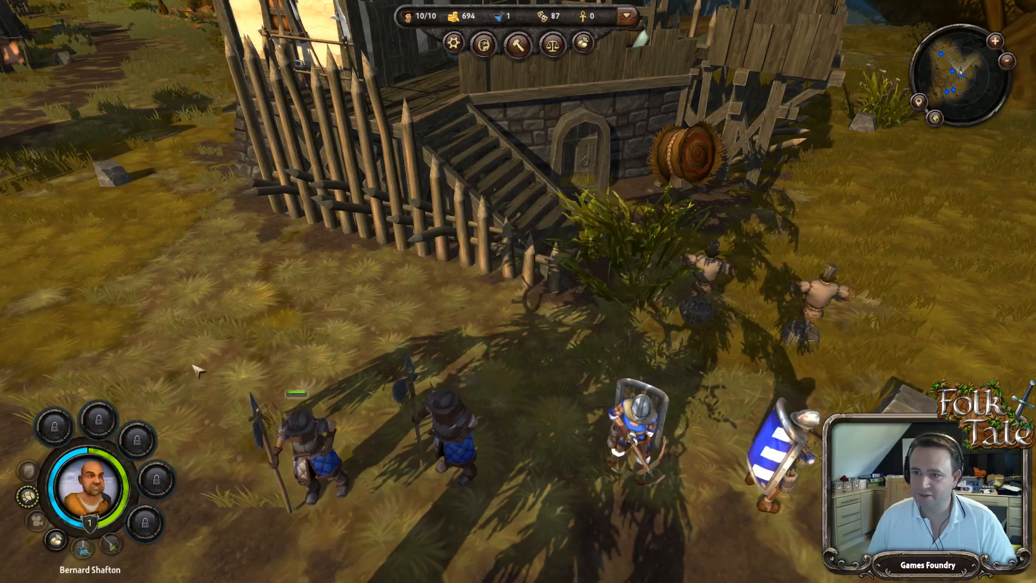
Step: Equip the second City Watch guard with the next metal set of belt, boots, chest, bracers, gloves, legs, helmet and shoulders
left_click_drag(163, 321, 561, 556)
key("i")
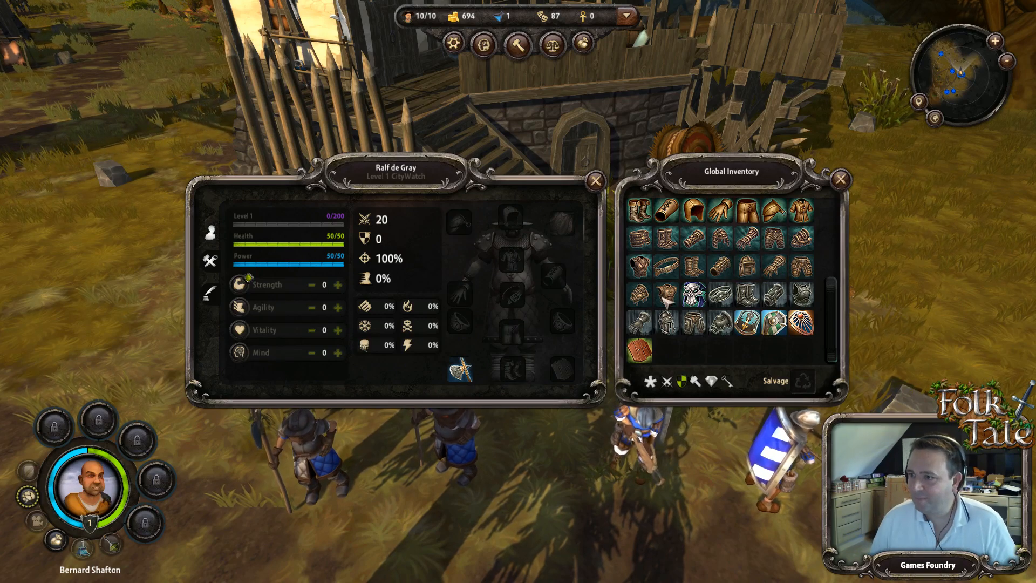
left_click_drag(720, 294, 486, 292)
right_click(721, 294)
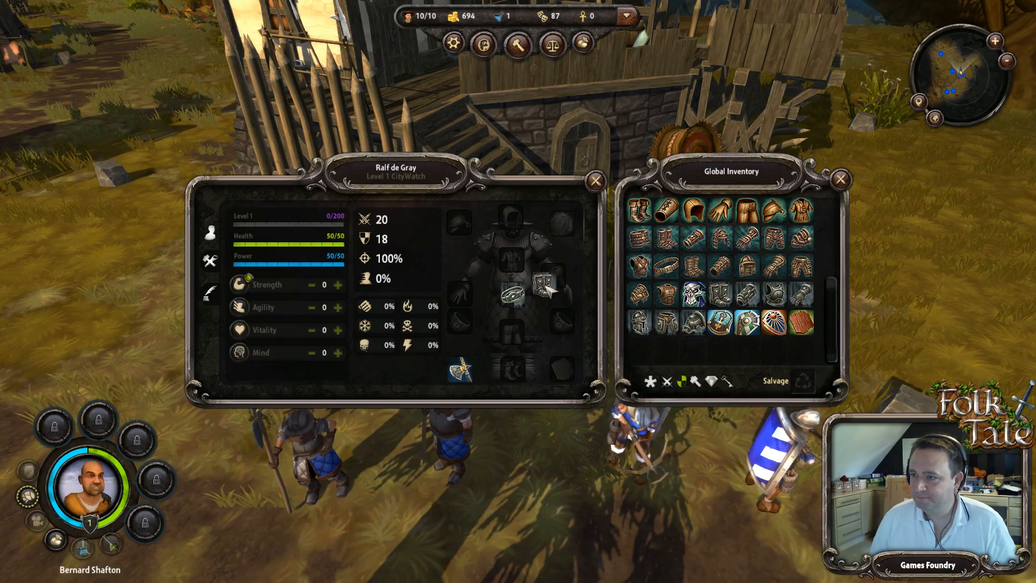
right_click(721, 295)
right_click(720, 295)
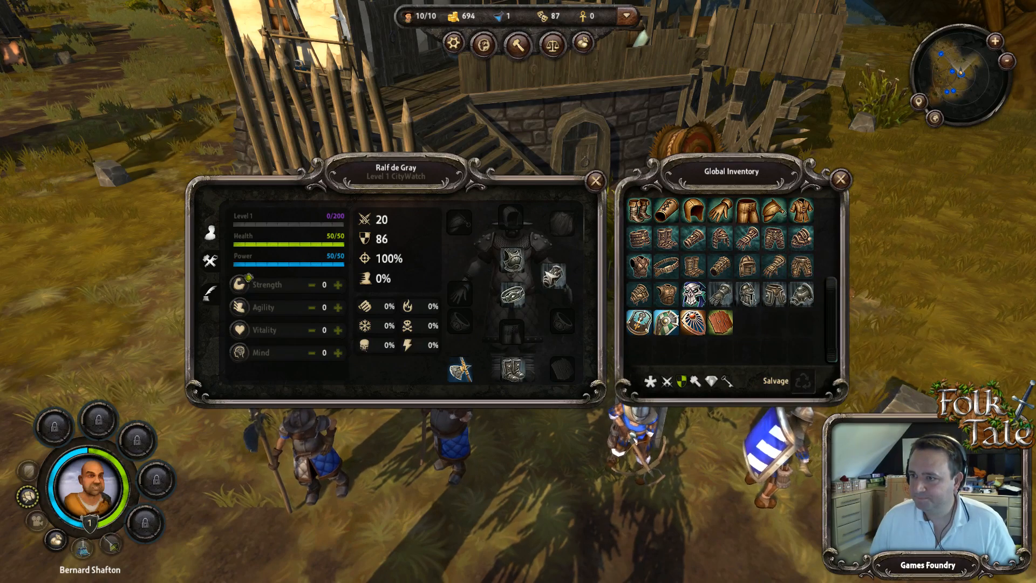
right_click(721, 294)
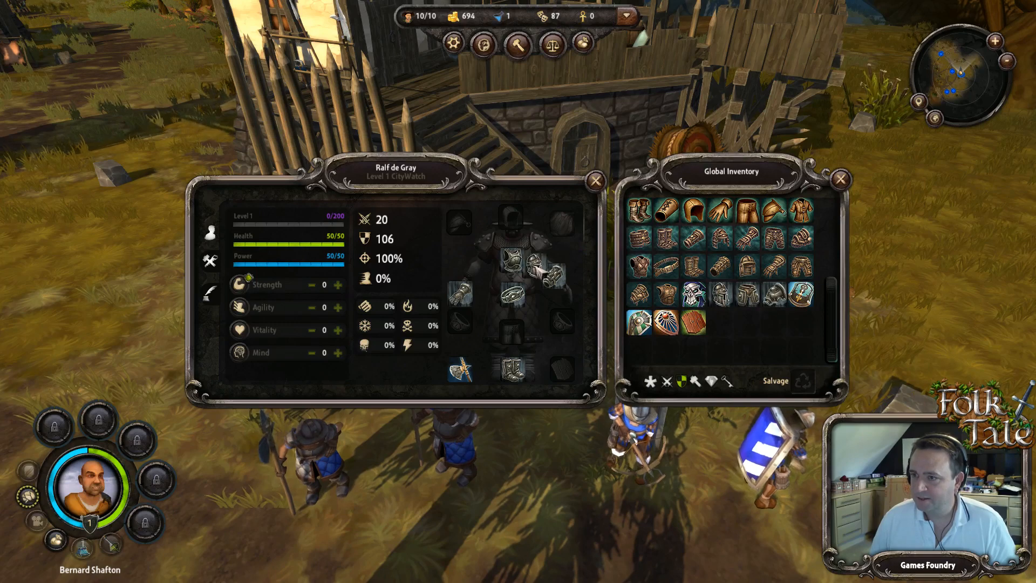
right_click(720, 294)
right_click(720, 294)
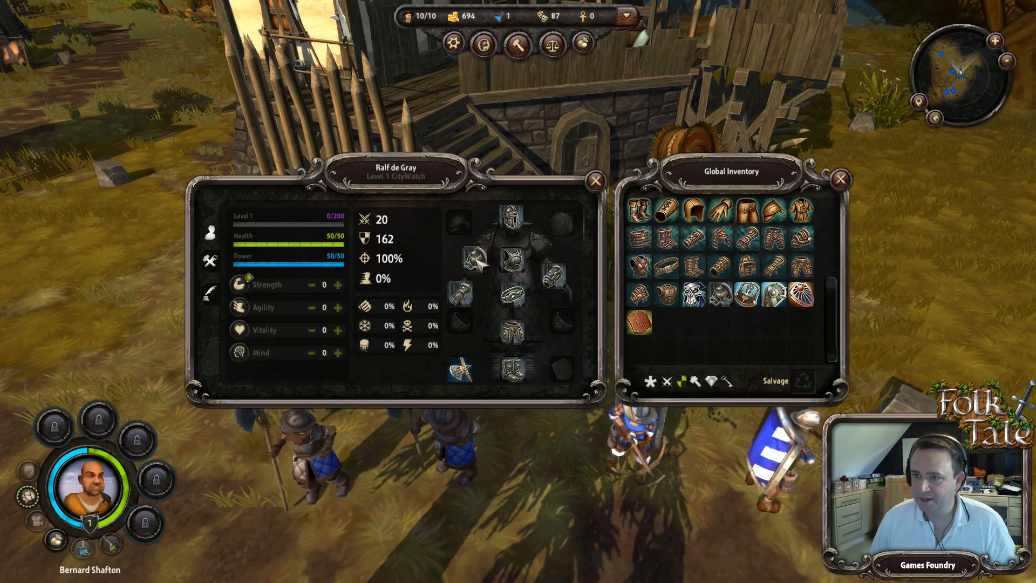
right_click(722, 294)
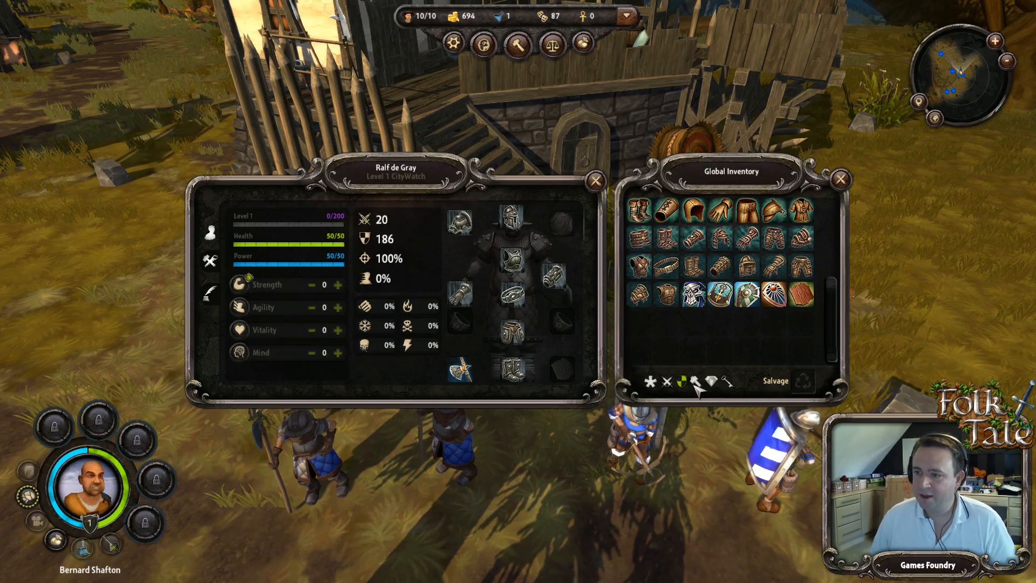
left_click(840, 180)
key("Escape")
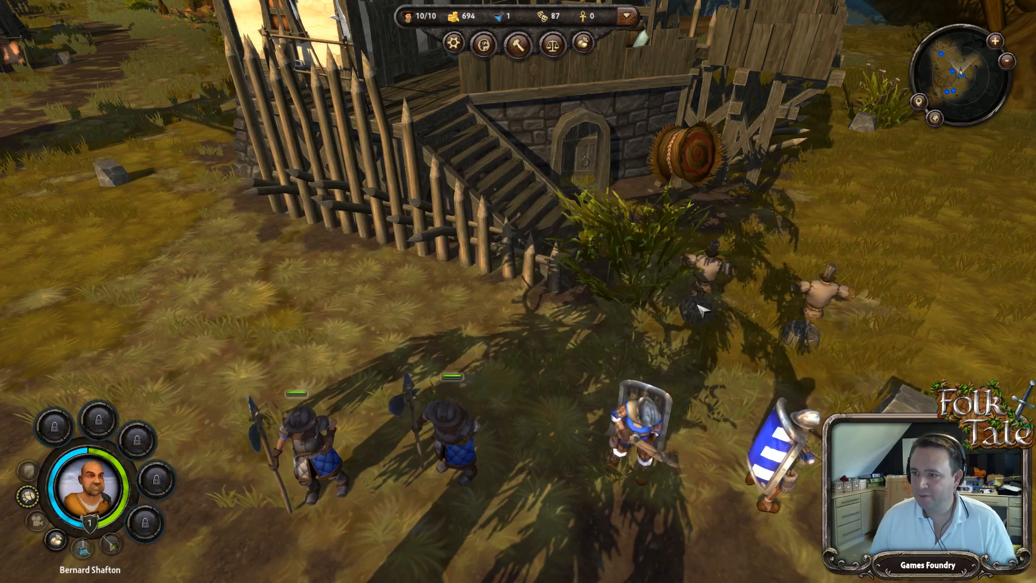
Step: Equip the first arbalist with the first available boots, belt, bracers, helmet, gloves, legs, shoulders and chest from the Global Inventory
left_click_drag(597, 300, 851, 508)
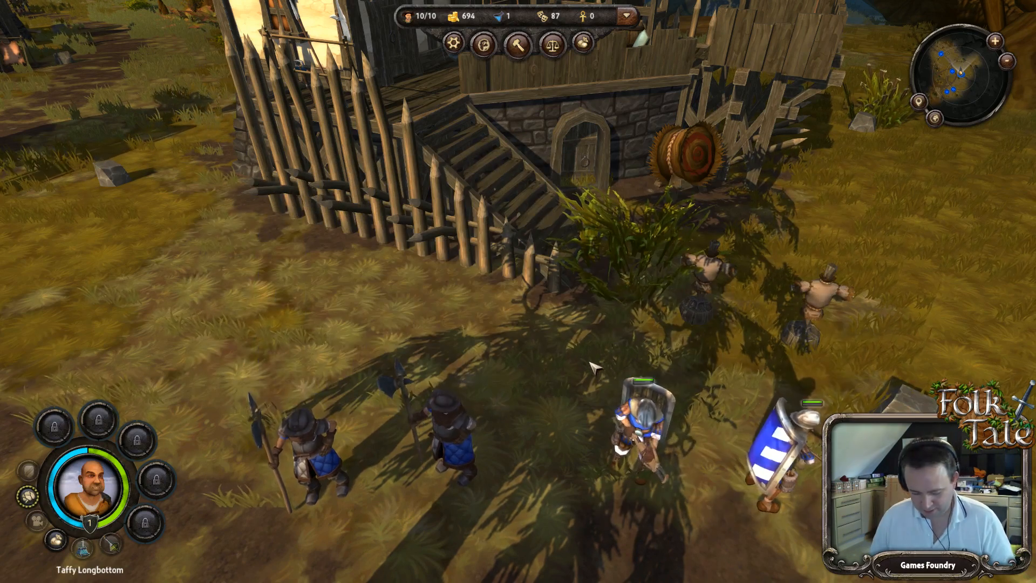
key("c")
key("i")
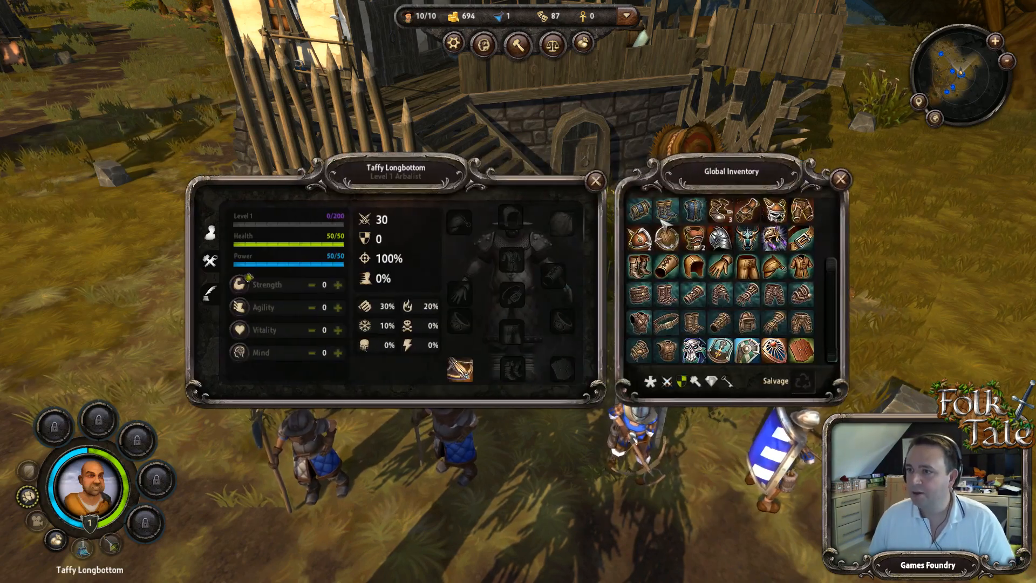
scroll(712, 307, "up", 3)
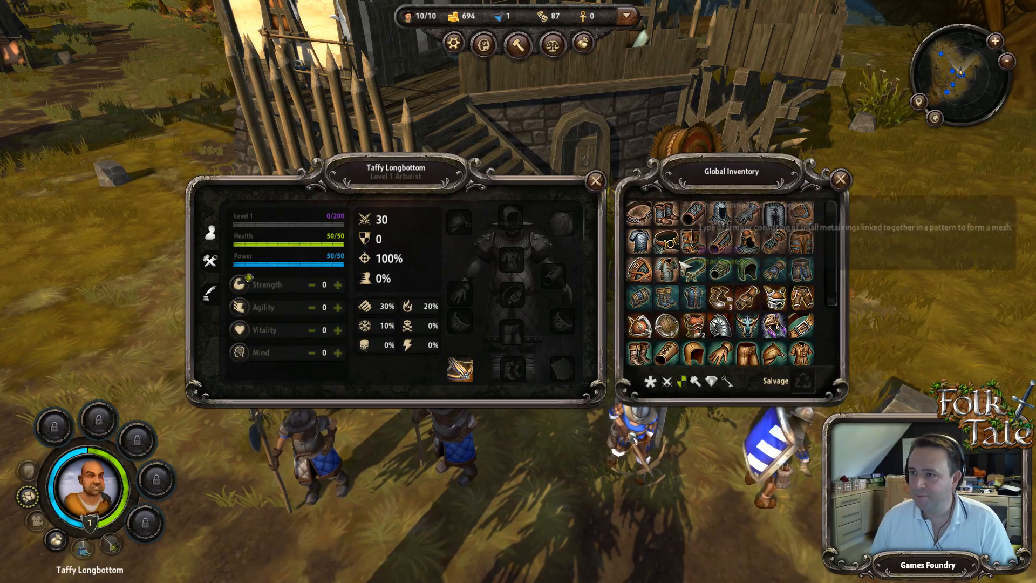
right_click(634, 211)
right_click(648, 215)
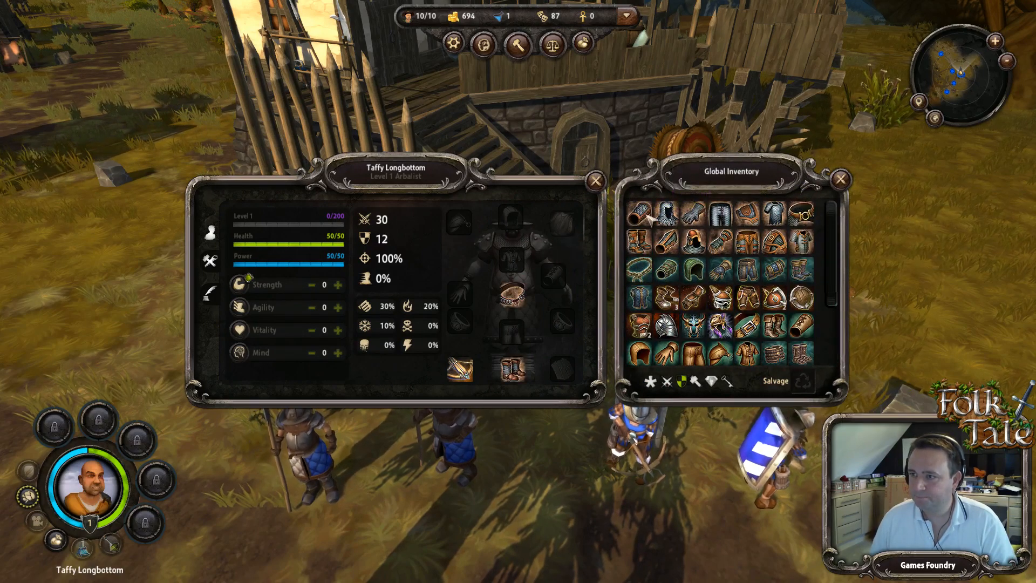
right_click(648, 215)
right_click(650, 216)
left_click_drag(645, 216, 569, 233)
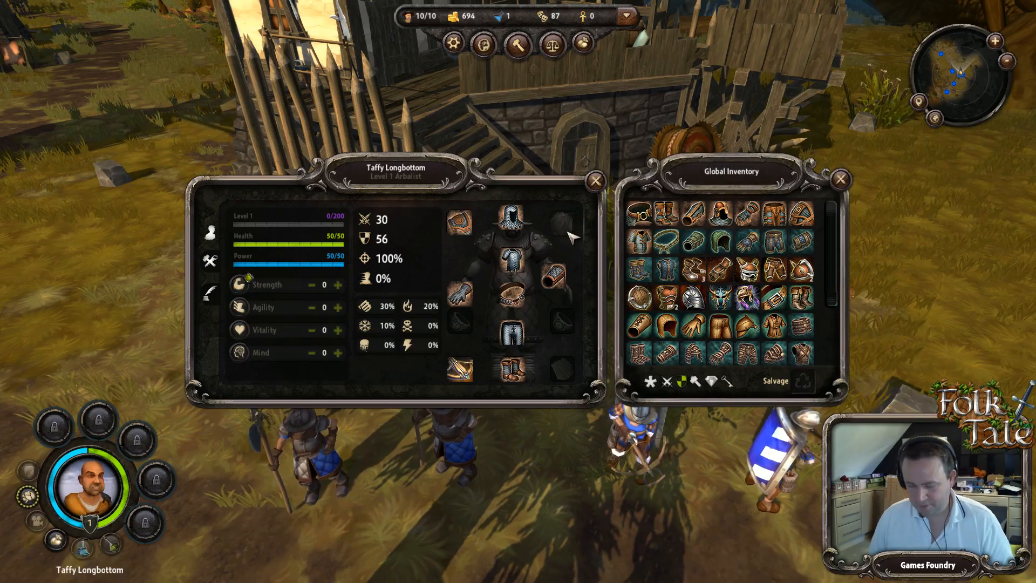
Step: Equip the second arbalist with the next belt, boots, bracers, helmet, gloves, legs, chest and shoulders, and close both windows
key("Tab")
left_click_drag(644, 216, 588, 236)
left_click_drag(639, 215, 551, 237)
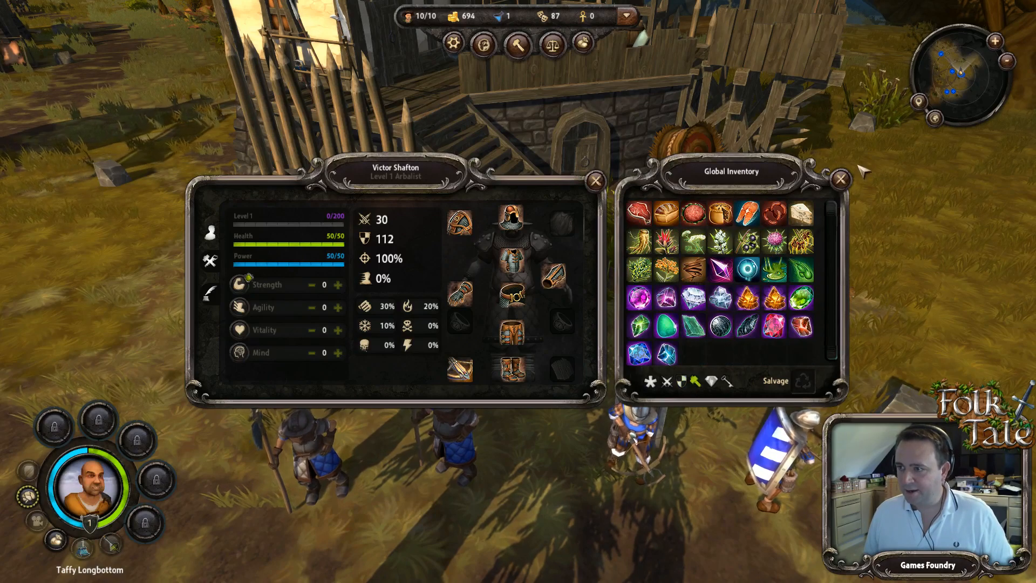
left_click(841, 179)
left_click(718, 180)
scroll(509, 319, "down", 4)
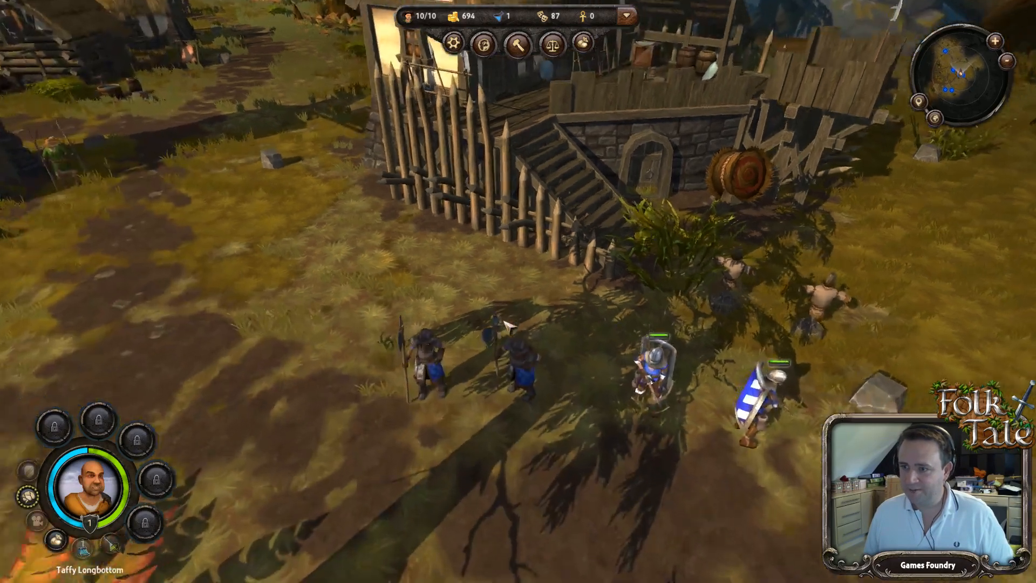
Step: Show the first City Watch guard's character sheet beside the Global Inventory, filtered to weapons at the staffs
scroll(506, 323, "up", 5)
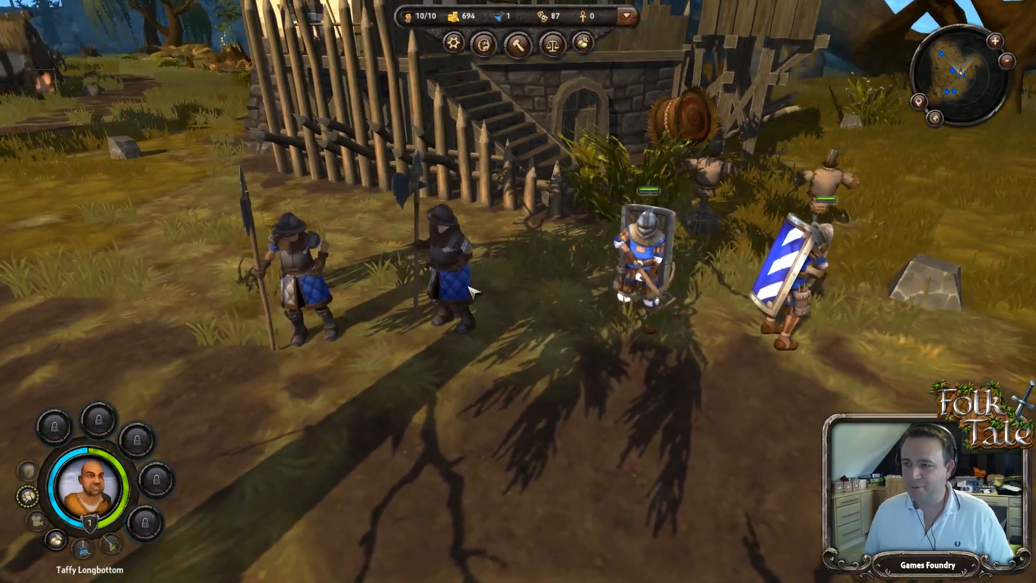
left_click(327, 279)
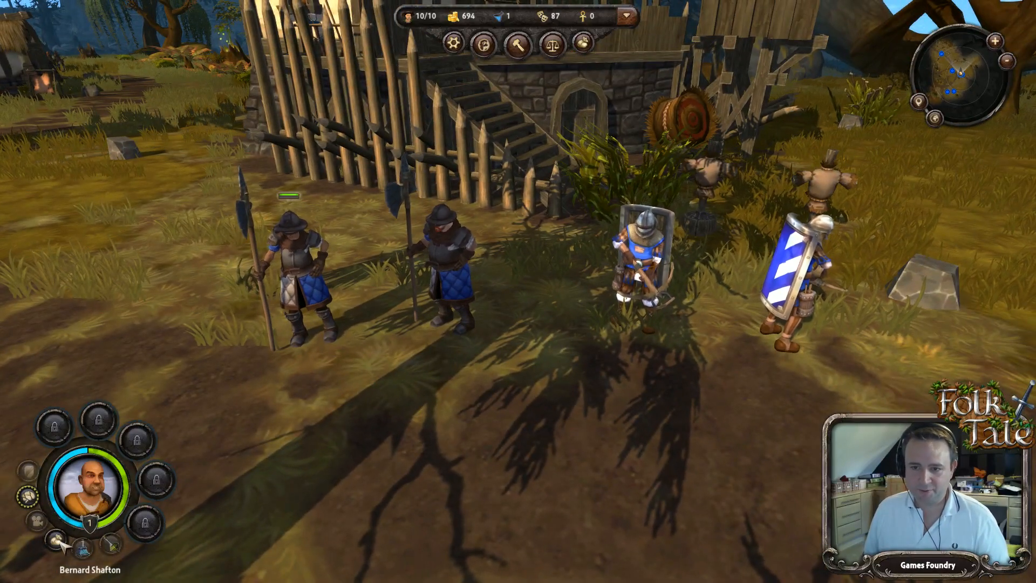
left_click(131, 484)
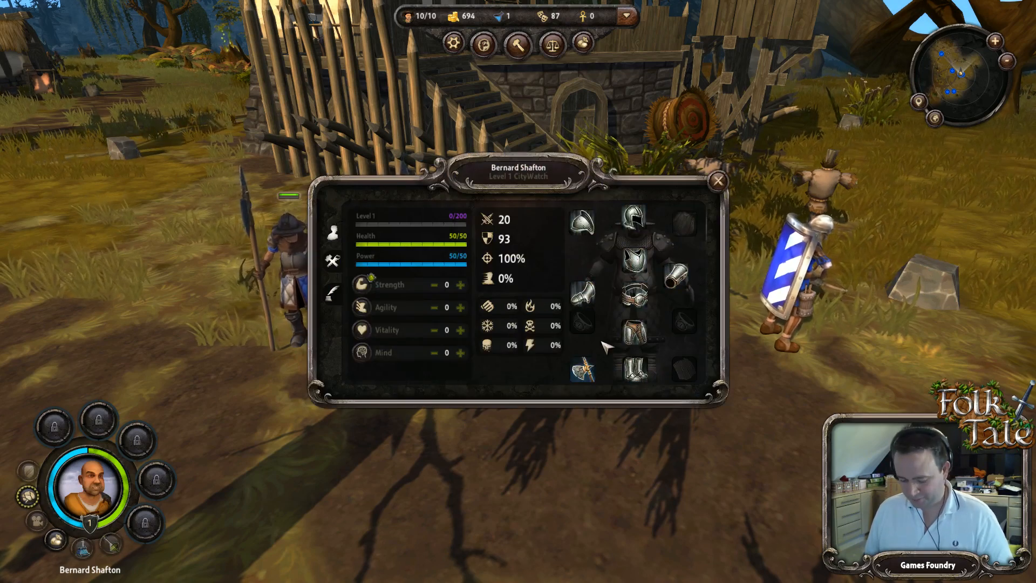
key("i")
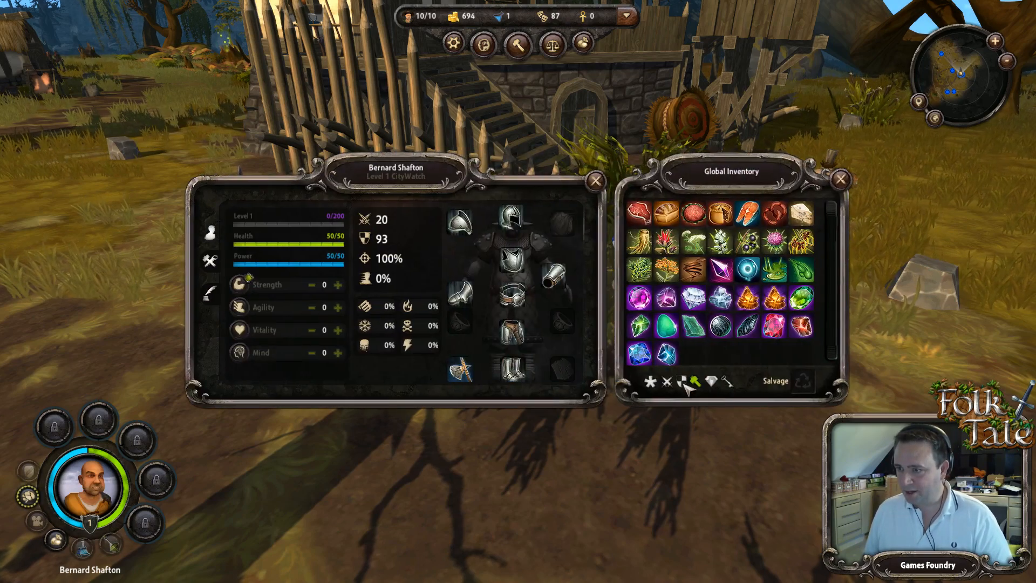
left_click(667, 382)
scroll(732, 238, "down", 5)
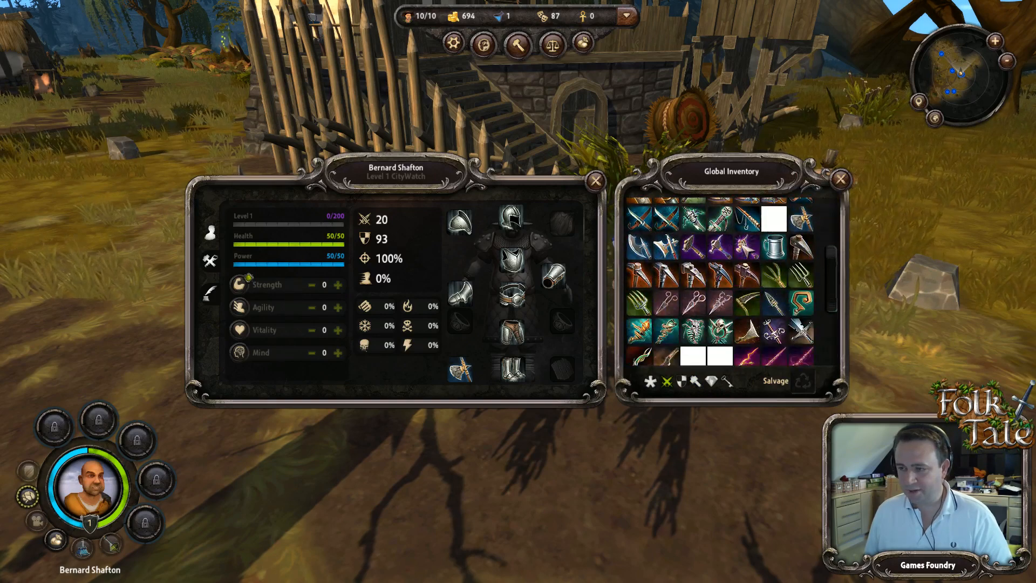
scroll(721, 281, "down", 1)
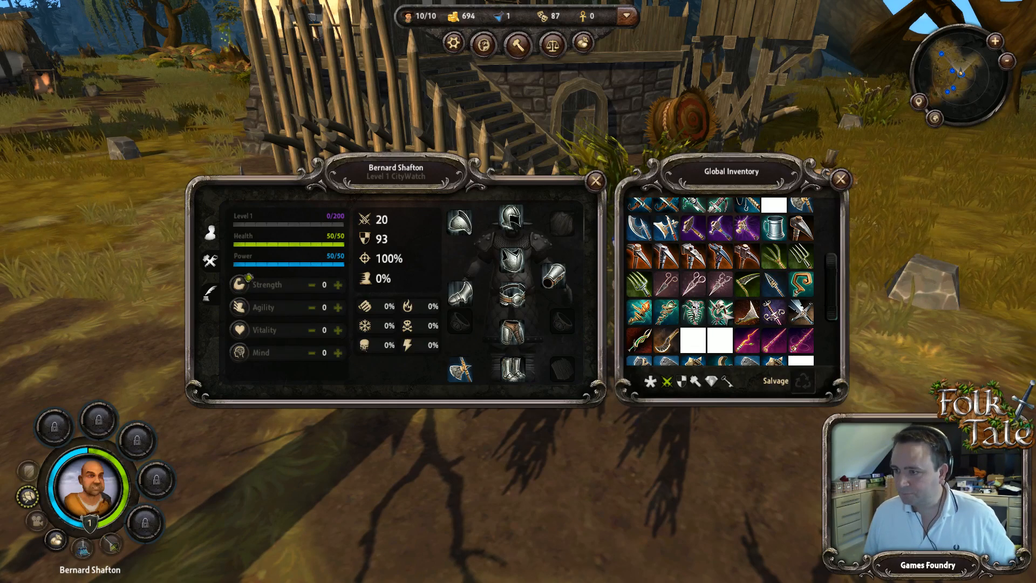
Step: Equip the first City Watch guard with the Amber Staff (Rare) as his weapon and close both windows
mouse_move(721, 312)
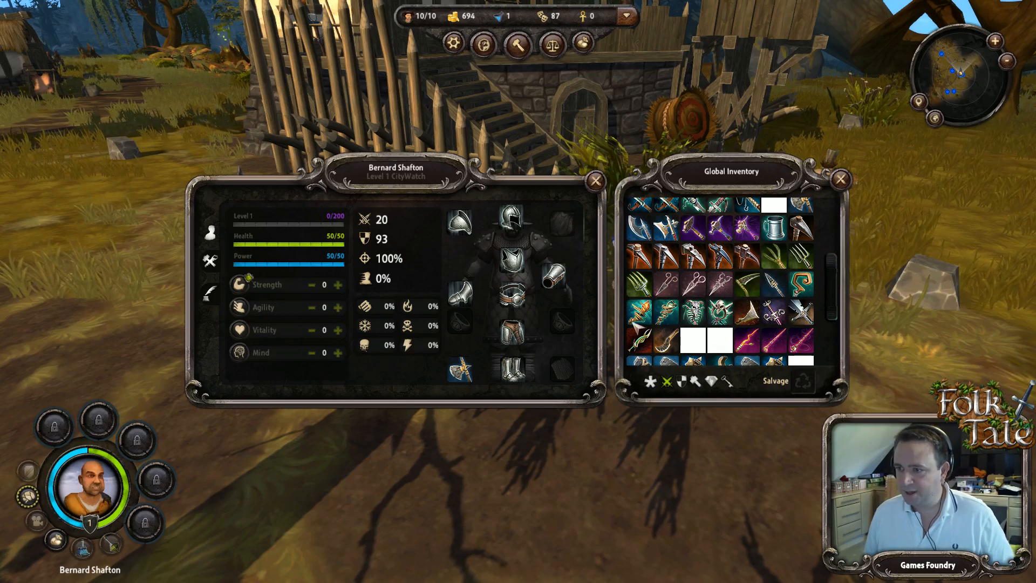
mouse_move(667, 312)
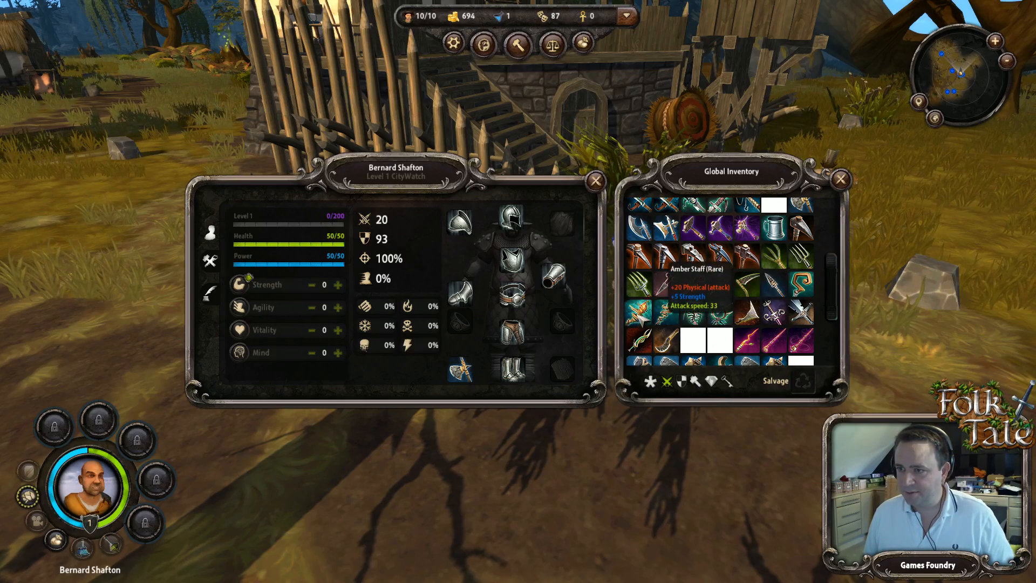
left_click_drag(641, 317, 463, 369)
left_click(842, 180)
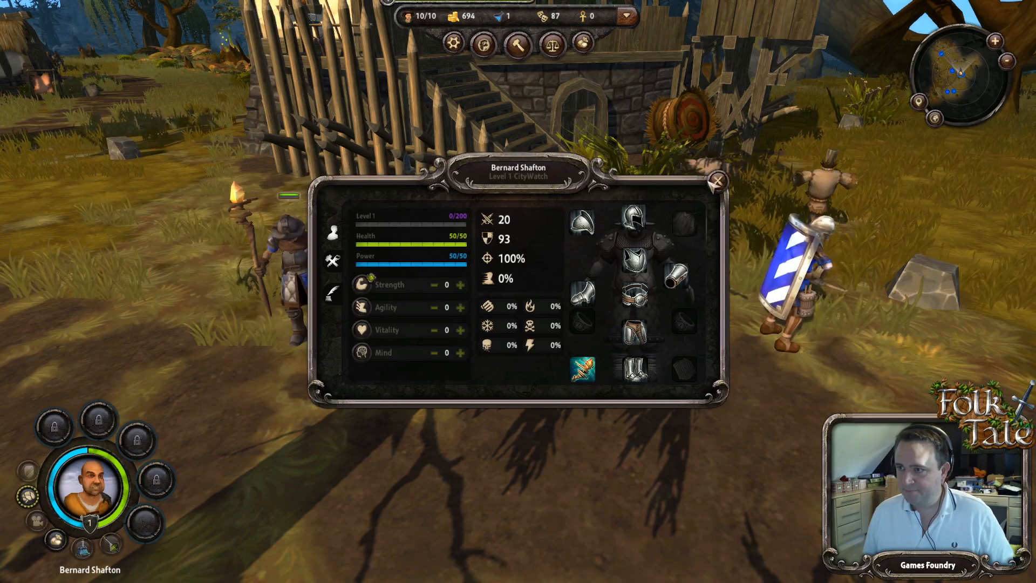
left_click(718, 181)
Step: Use the Amber Staff's ability on the squad and return the first guard to his place at the end of the row
scroll(402, 338, "up", 3)
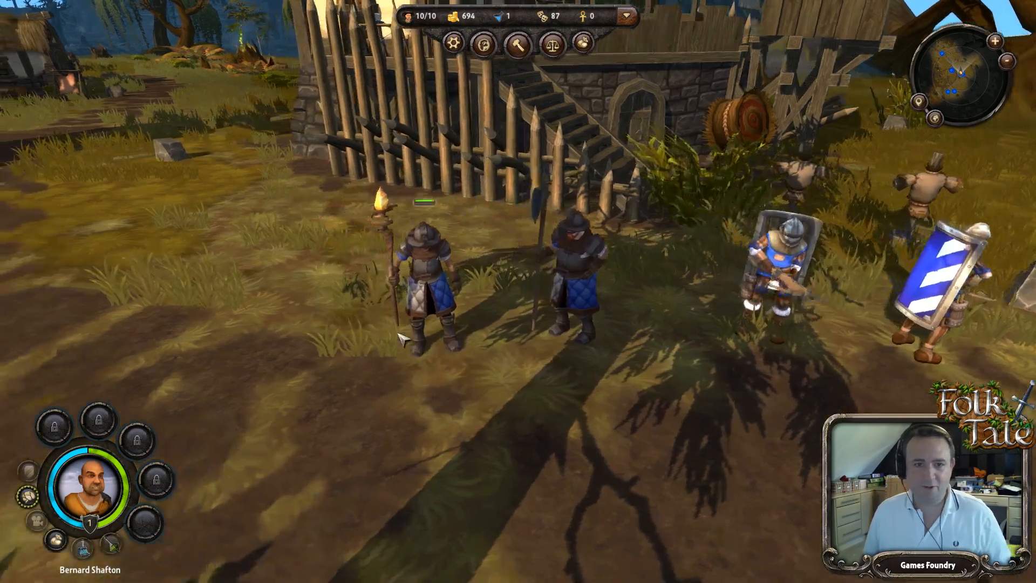
scroll(402, 339, "up", 2)
key("d")
scroll(402, 339, "down", 3)
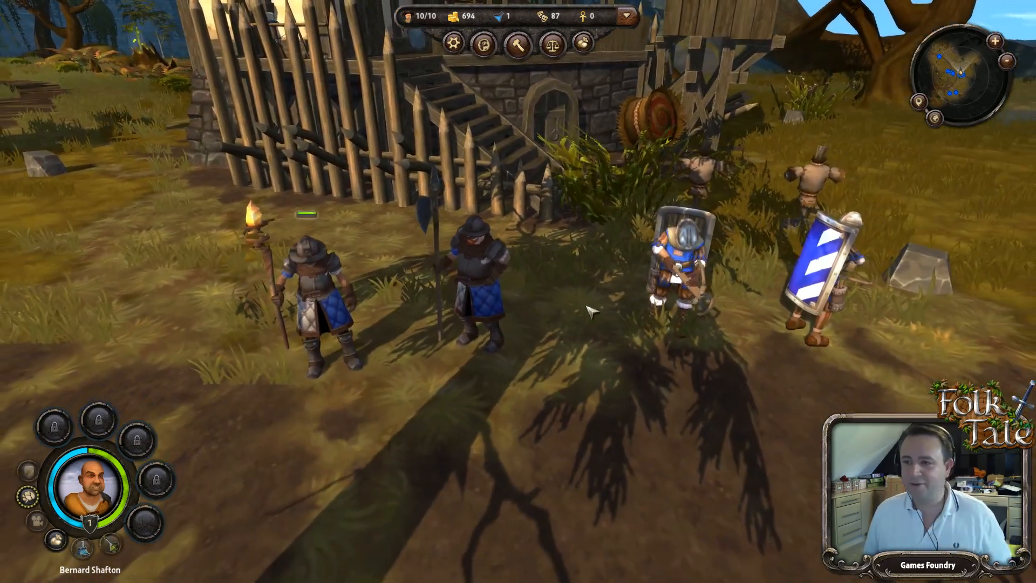
left_click(149, 525)
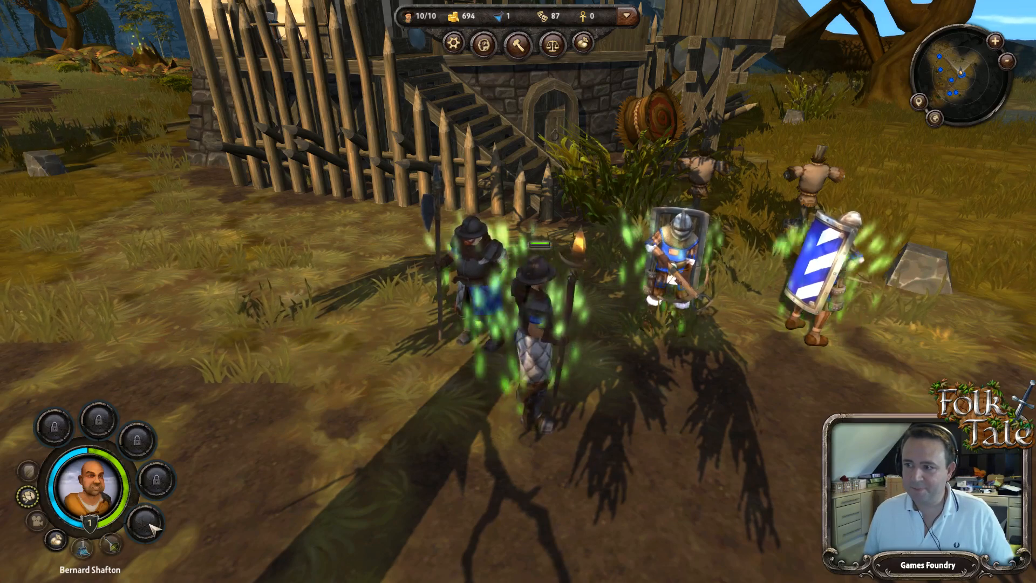
right_click(333, 365)
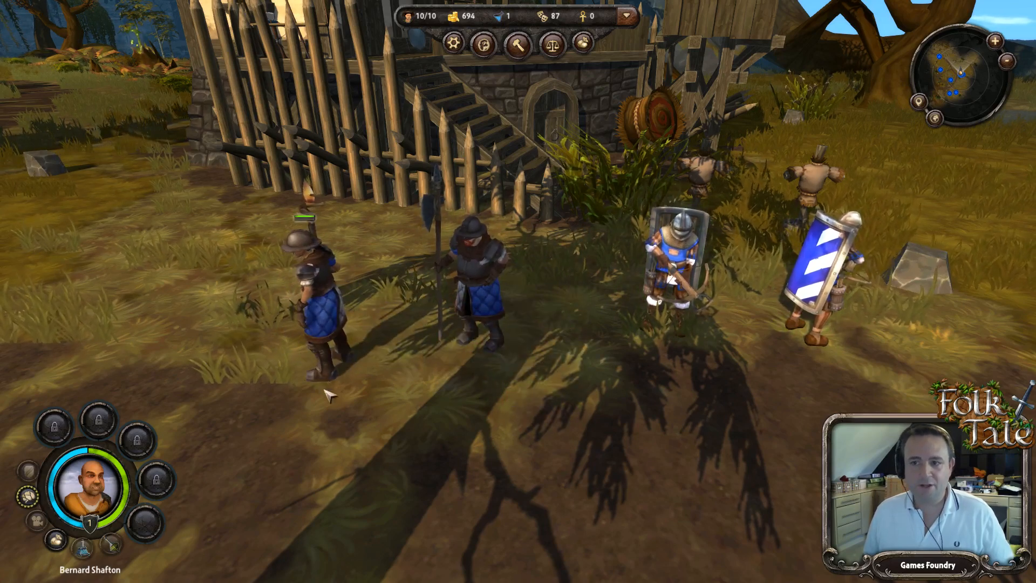
right_click(266, 302)
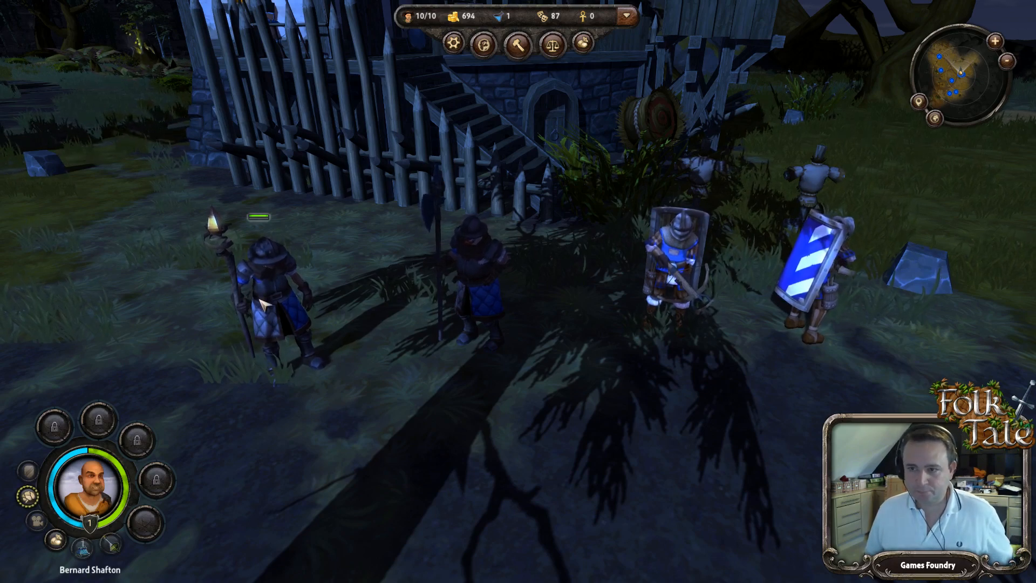
Step: Equip the second City Watch guard with the Emerald Staff (Uncommon) from the weapons in the Global Inventory and close both windows
left_click(476, 277)
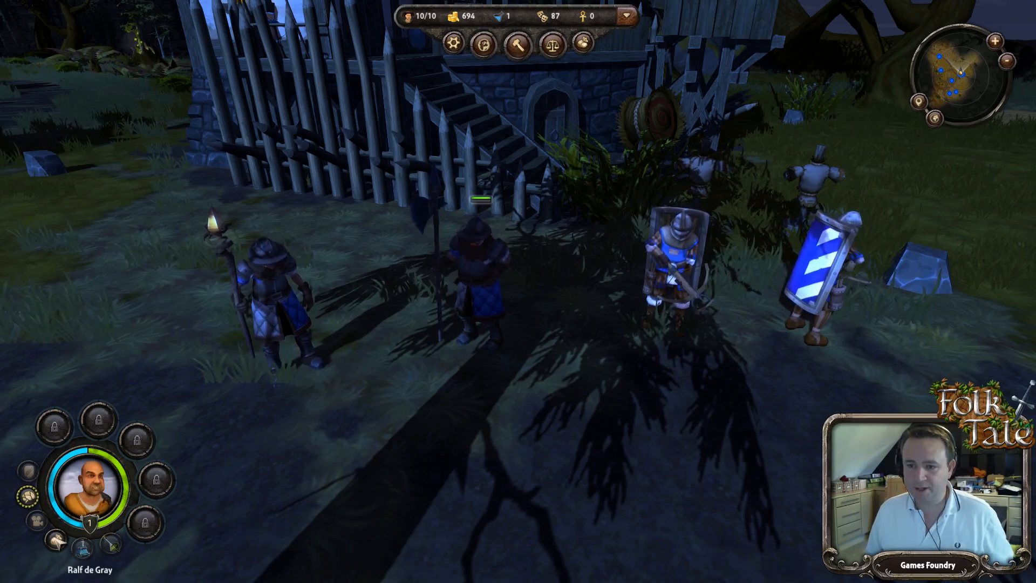
left_click(90, 488)
key("i")
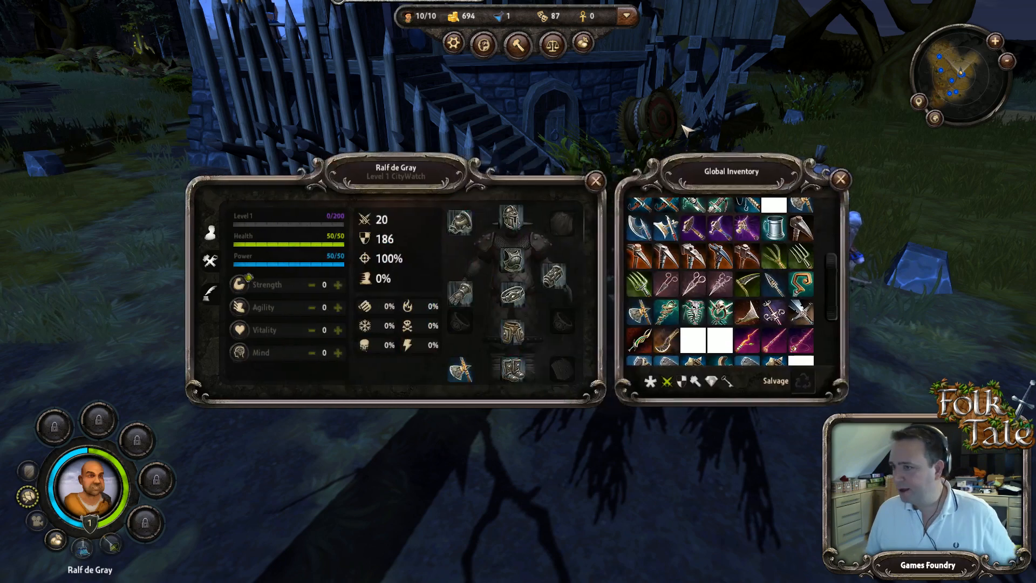
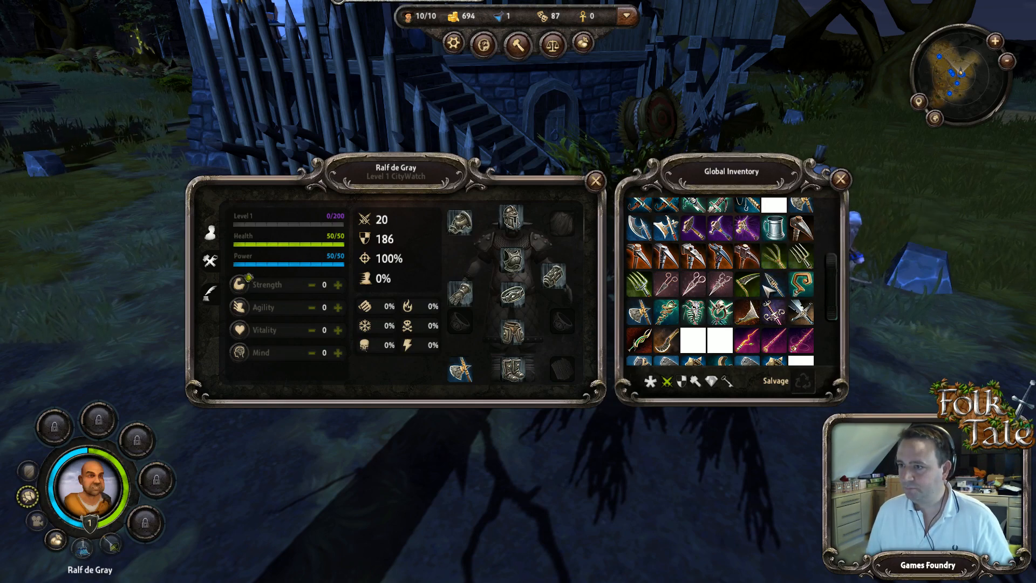
scroll(766, 292, "up", 2)
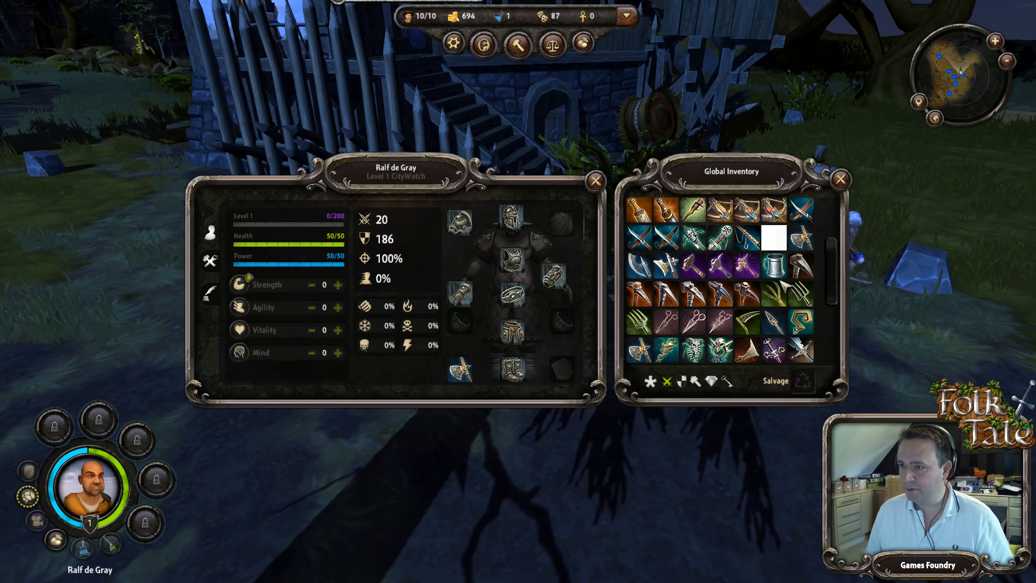
scroll(793, 313, "up", 3)
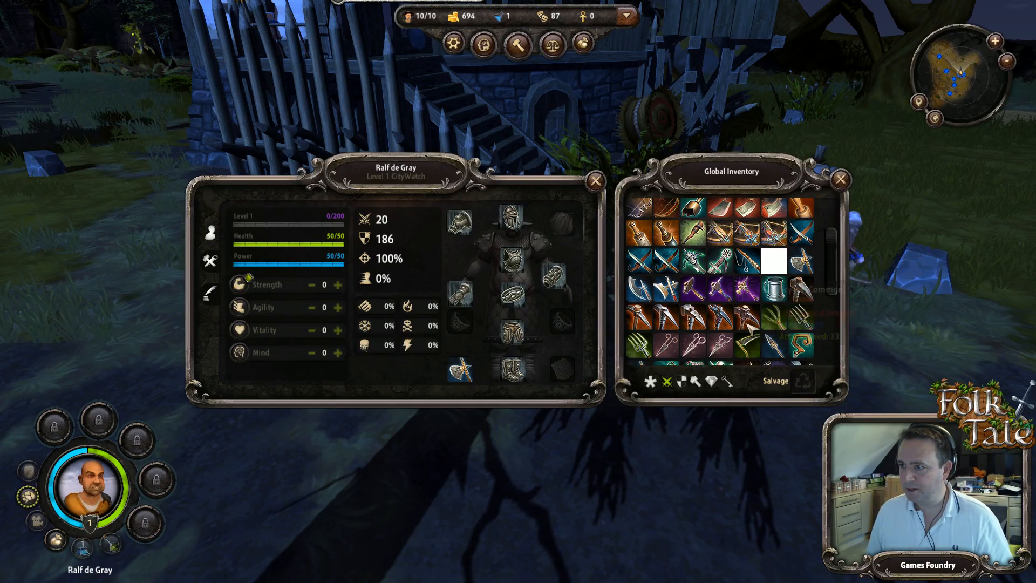
scroll(809, 297, "down", 3)
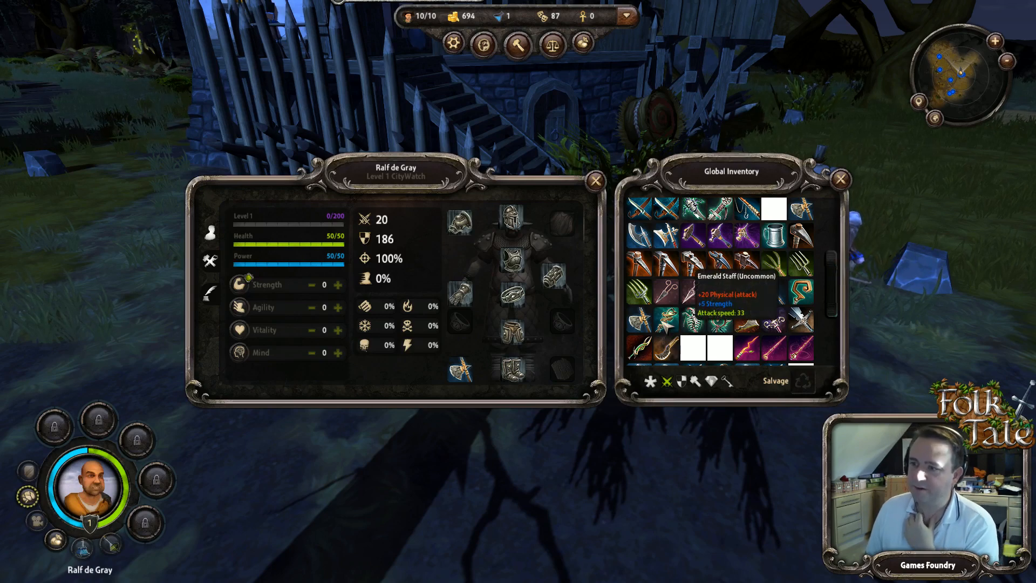
left_click_drag(666, 324, 469, 377)
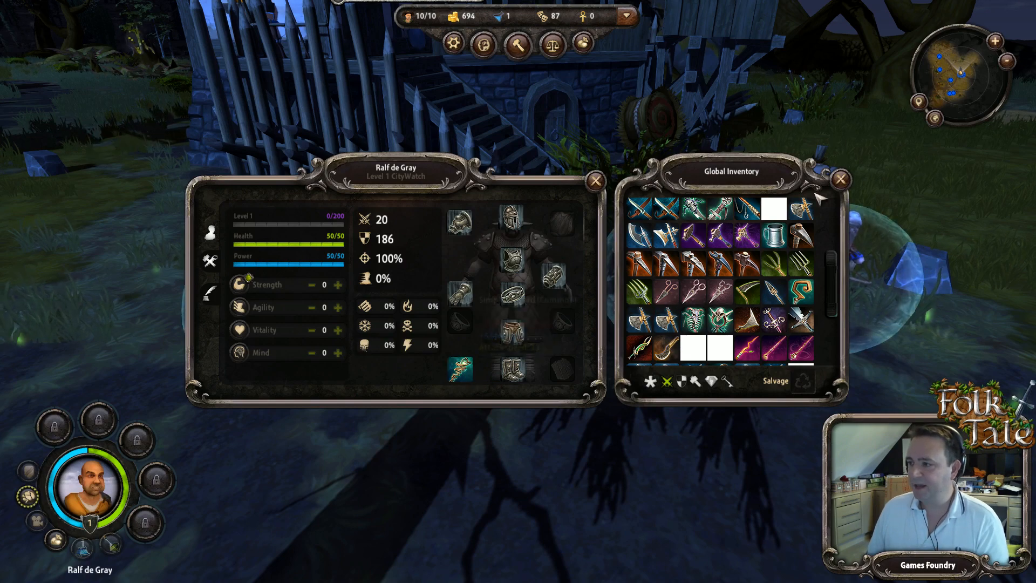
left_click(841, 179)
left_click(717, 184)
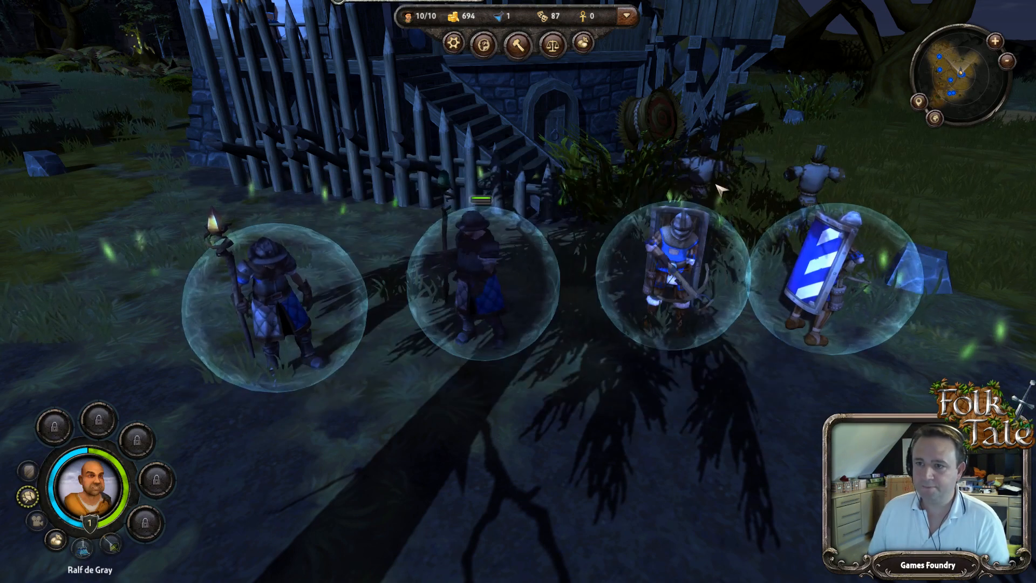
Step: Move the second City Watch guard over beside the first guard and back to his place in the row
scroll(408, 414, "down", 5)
right_click(248, 300)
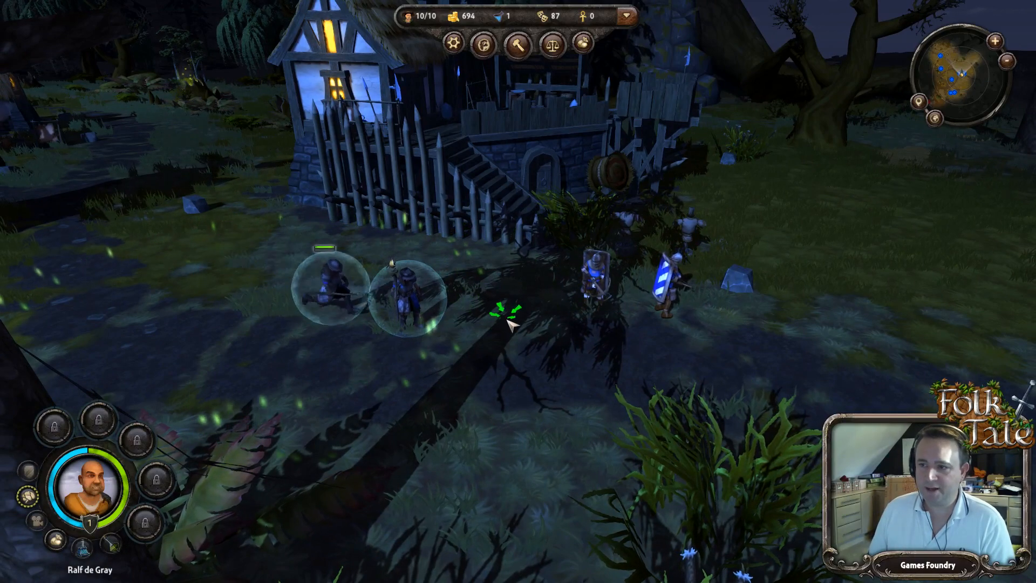
scroll(504, 318, "up", 5)
Step: Equip the arbalist beside the City Watch guards with the Staff Of The Dead (Epic) in place of the crossbow
left_click(489, 259)
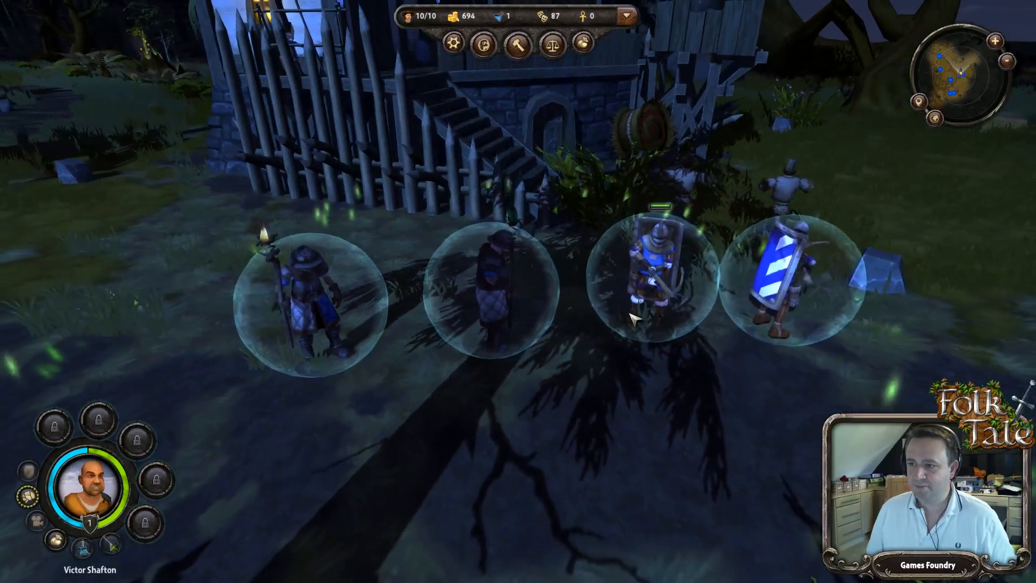
left_click(493, 242)
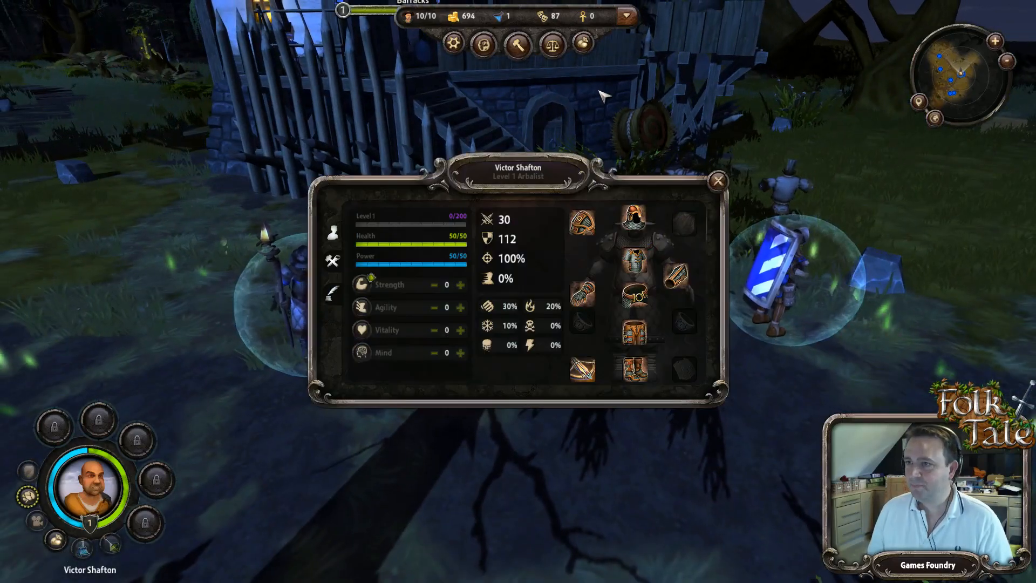
key("i")
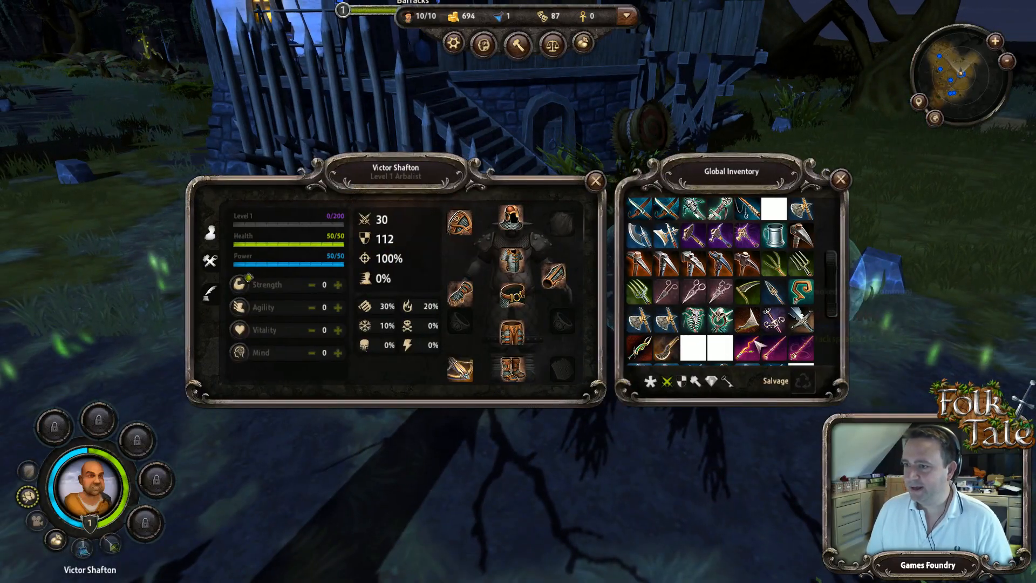
mouse_move(718, 321)
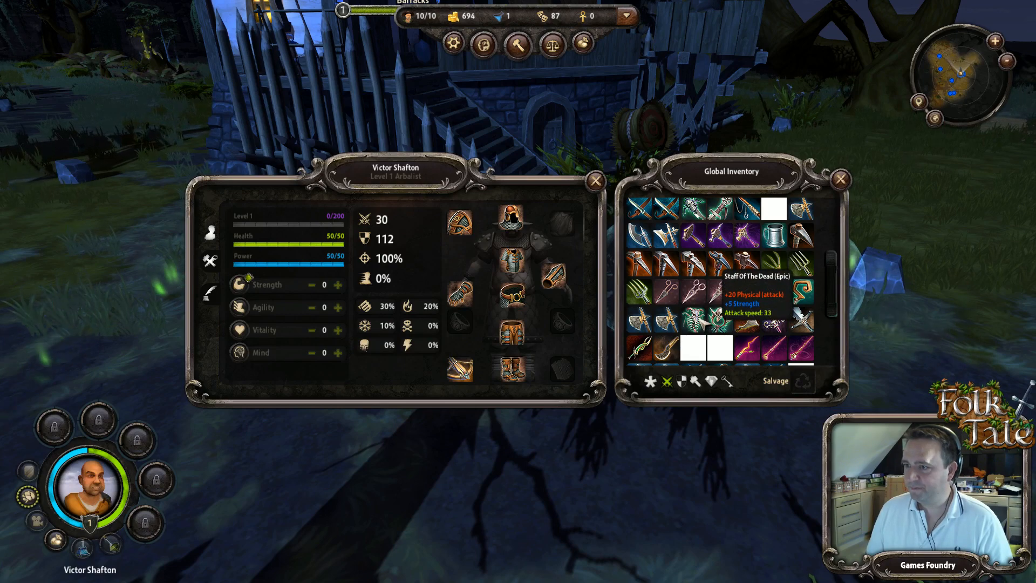
left_click_drag(718, 321, 458, 378)
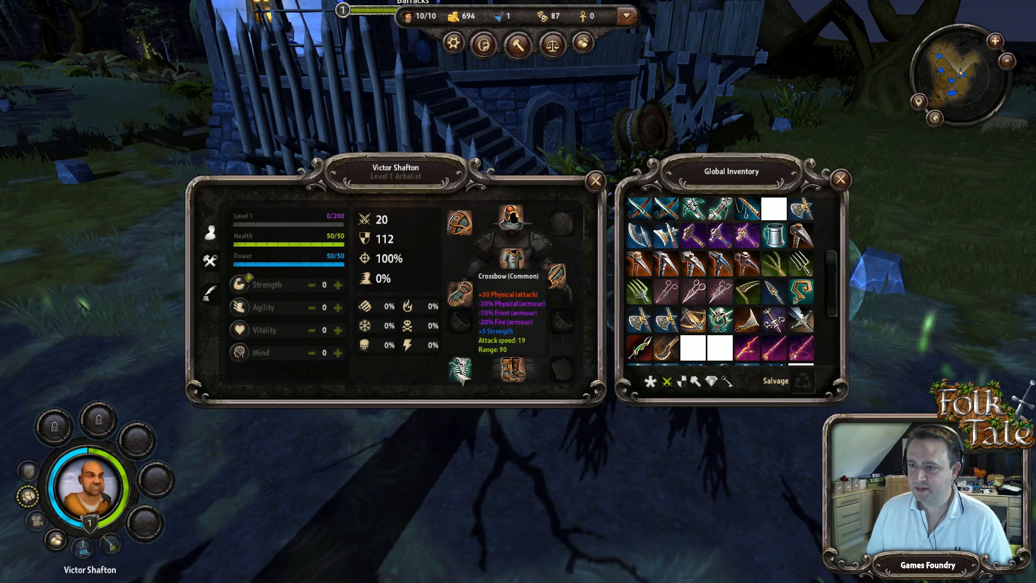
Step: Close both windows and gather the two City Watch guards with the other soldiers in front of the Barracks
key("i")
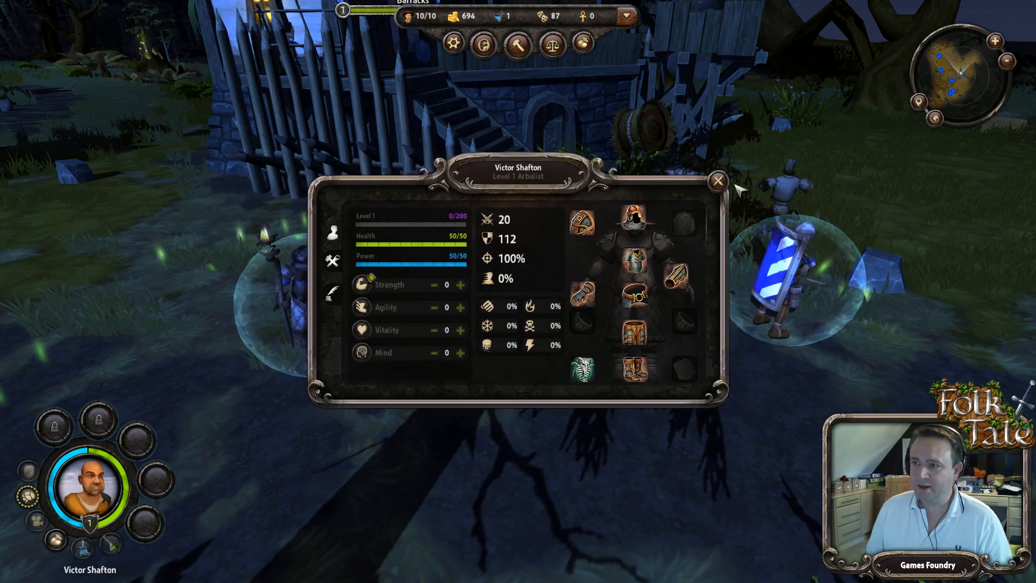
key("Escape")
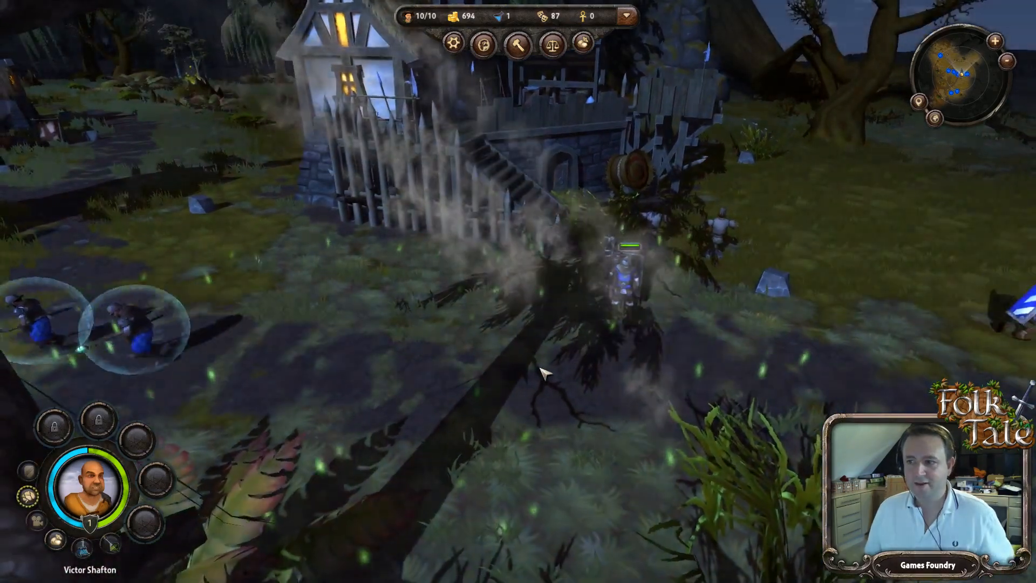
scroll(305, 420, "down", 3)
scroll(139, 322, "down", 3)
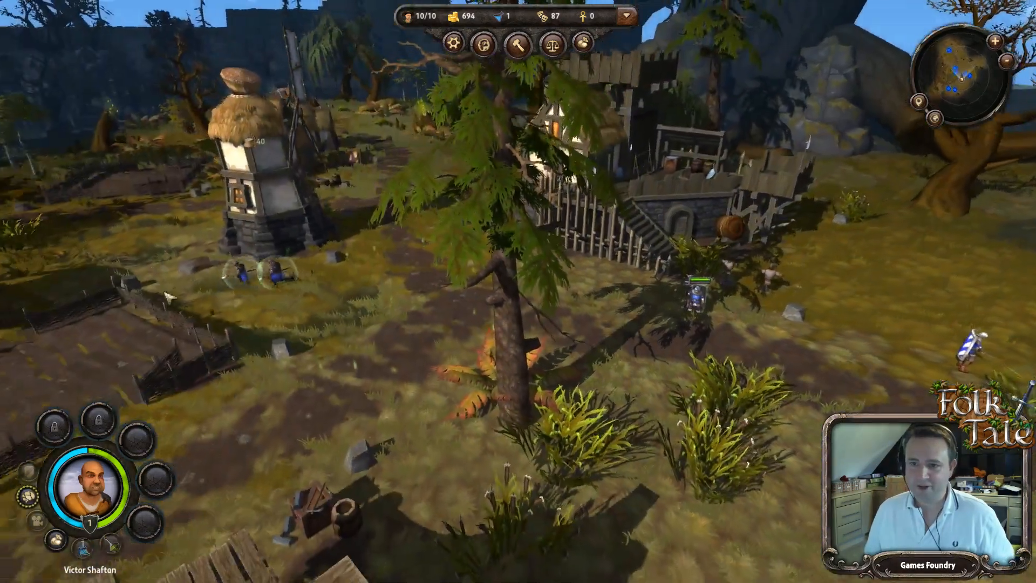
left_click_drag(172, 237, 346, 324)
key("d")
left_click_drag(825, 347, 761, 284)
key("Delete")
key("a")
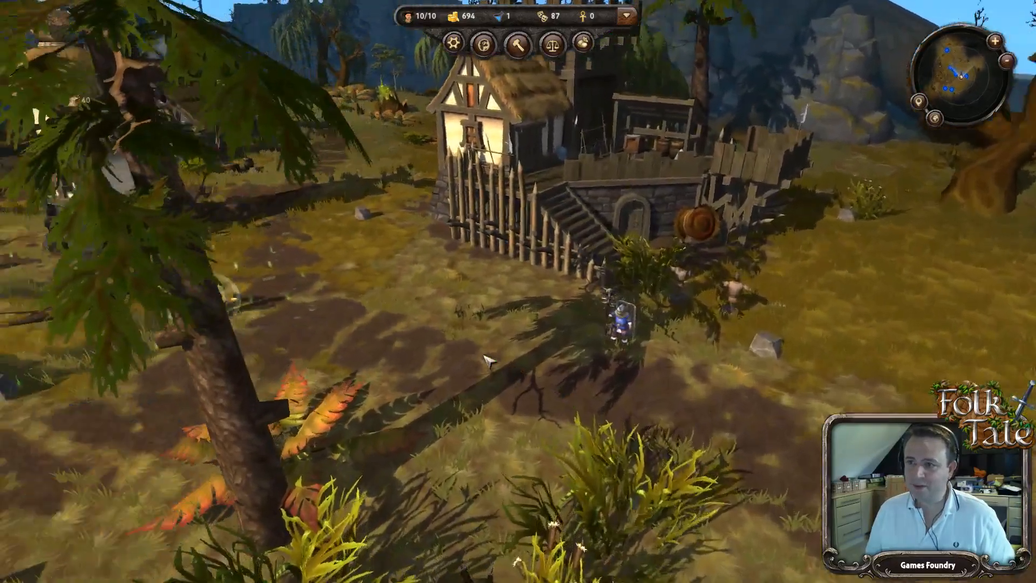
scroll(507, 399, "up", 3)
key("s")
key("d")
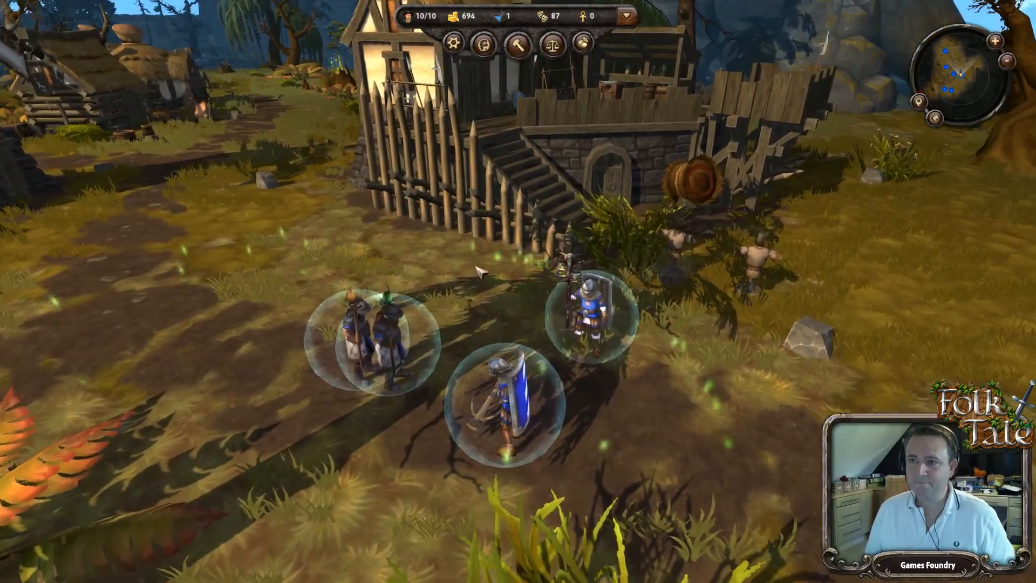
Step: Select the two City Watch guards in turn and examine the staffs they carry
left_click(400, 361)
scroll(399, 359, "up", 3)
scroll(302, 439, "down", 3)
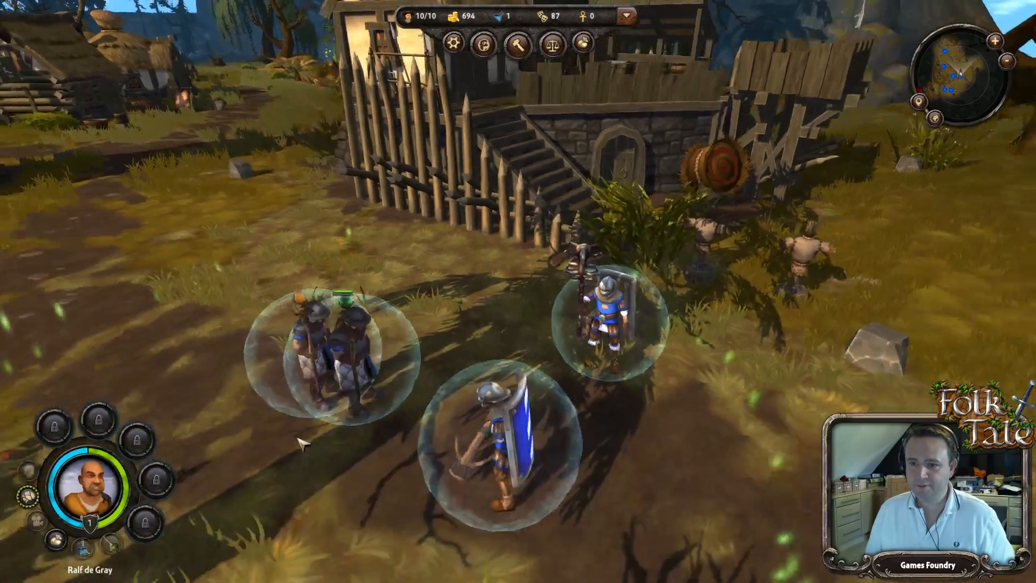
left_click(359, 345)
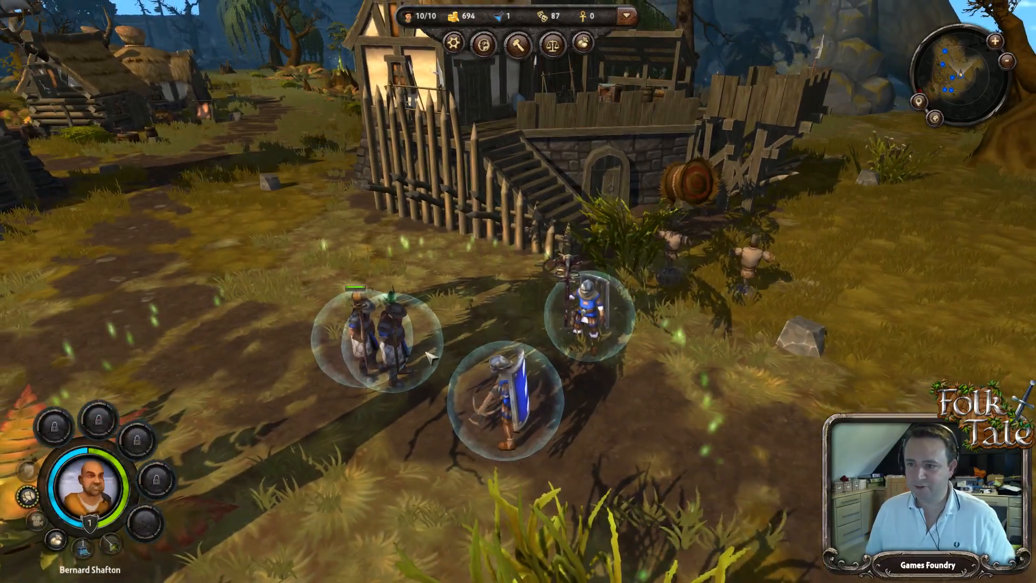
scroll(580, 309, "up", 3)
key("a")
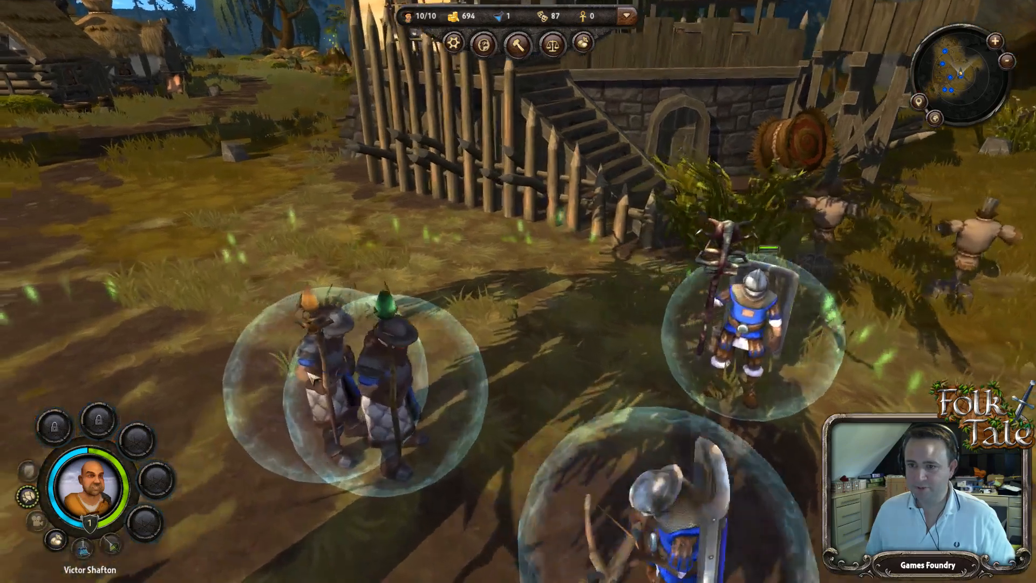
Step: Move the City Watch guard with the Emerald Staff up to the Barracks palisade and select the arbalist with the Staff Of The Dead
left_click(428, 404)
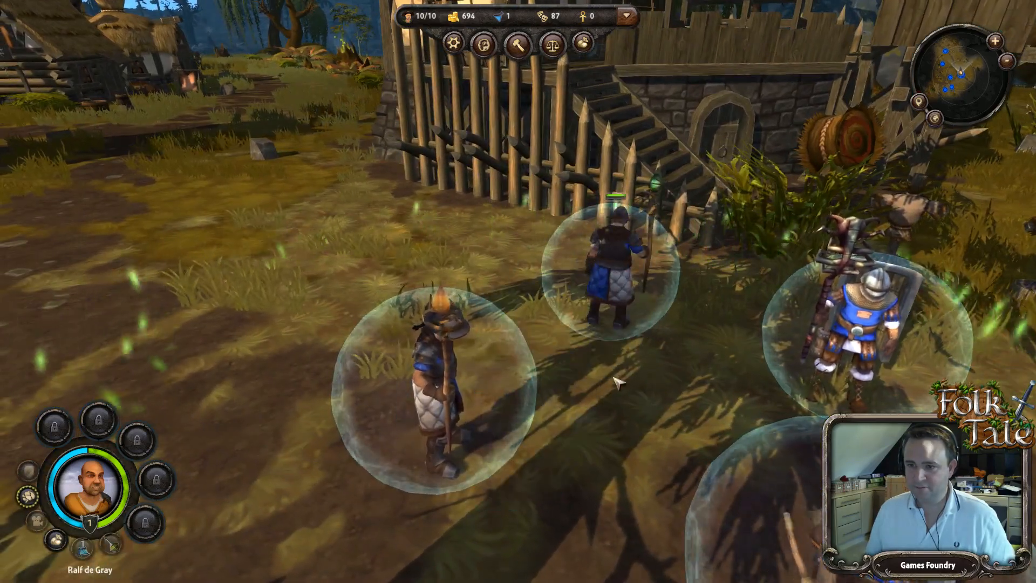
left_click(491, 387)
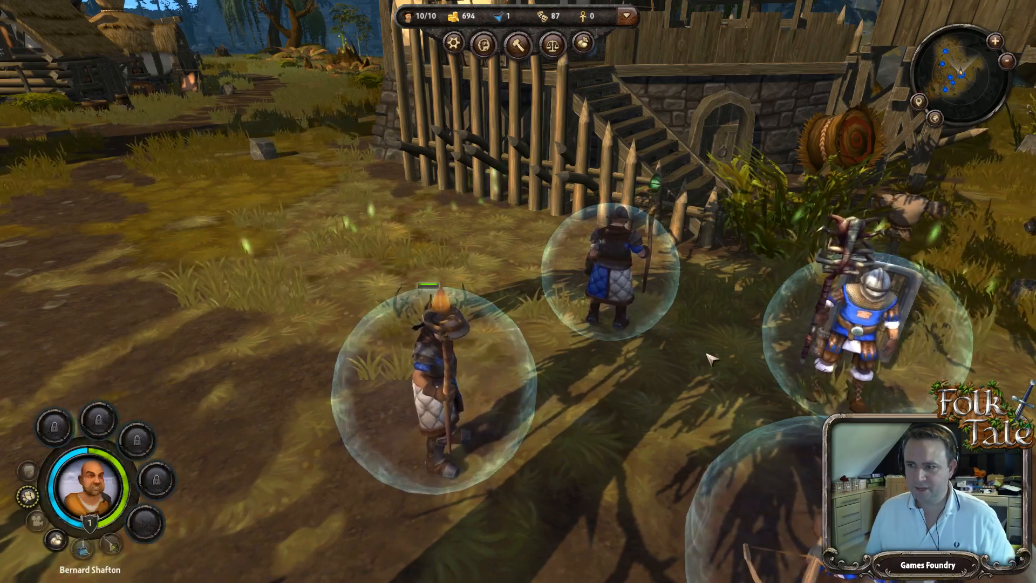
left_click(850, 330)
scroll(593, 367, "down", 4)
key("d")
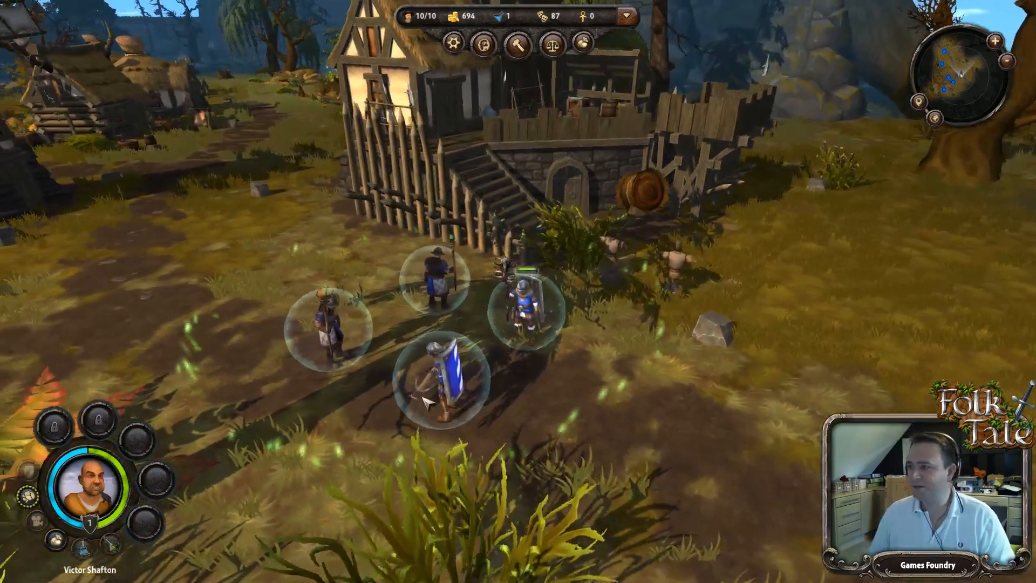
key("a")
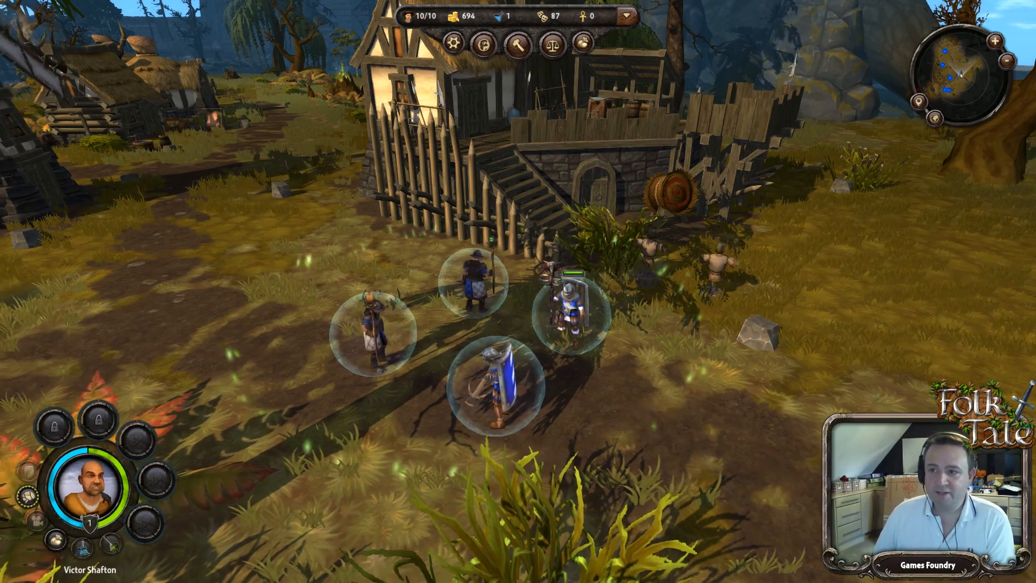
Step: Send the arbalist away from the squad towards the wooden village wall between the two towers
key("a")
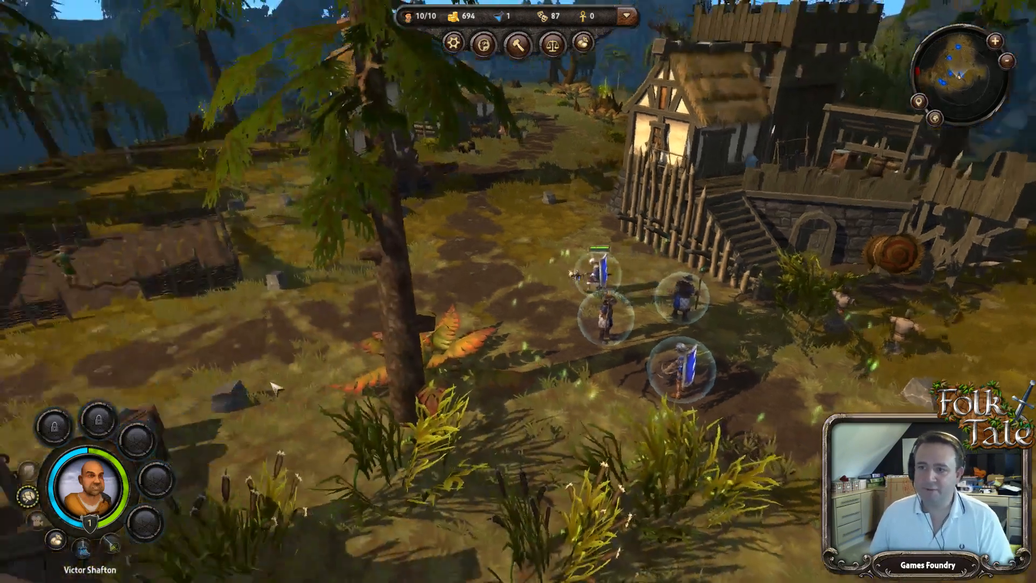
right_click(347, 411)
right_click(393, 222)
key("q")
key("w")
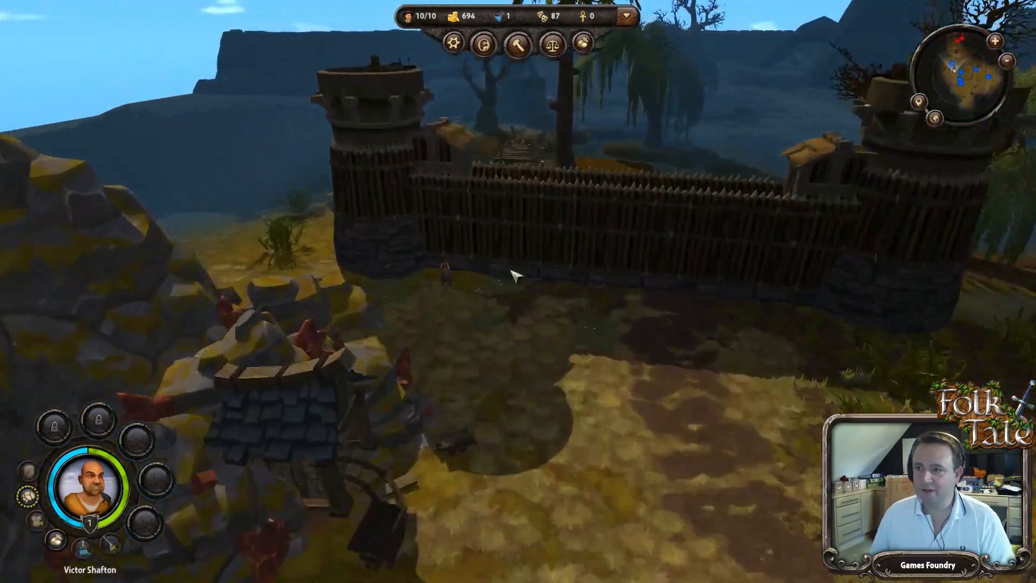
Step: Upgrade the village wall section to a Gatehouse
left_click(594, 387)
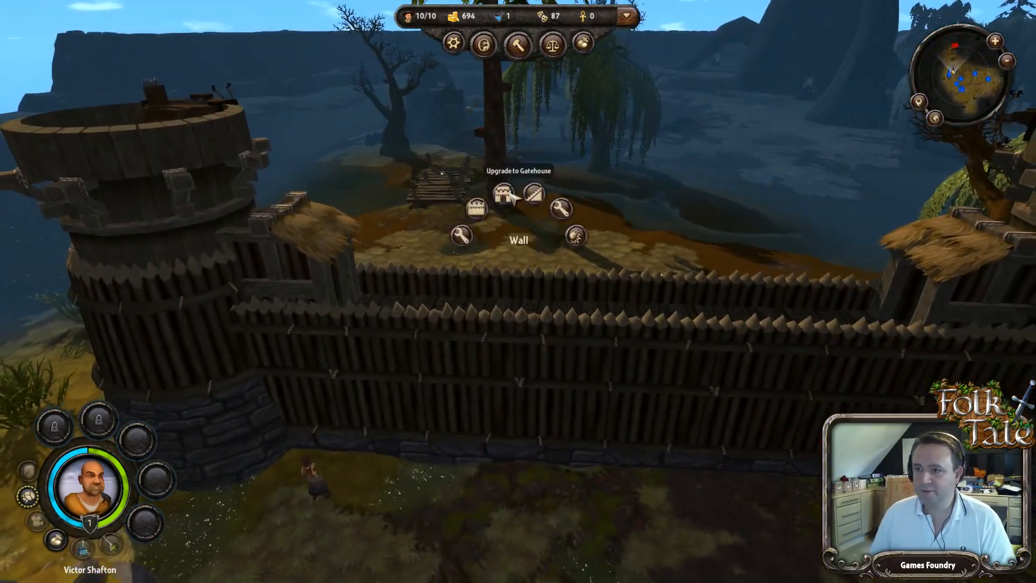
key("w")
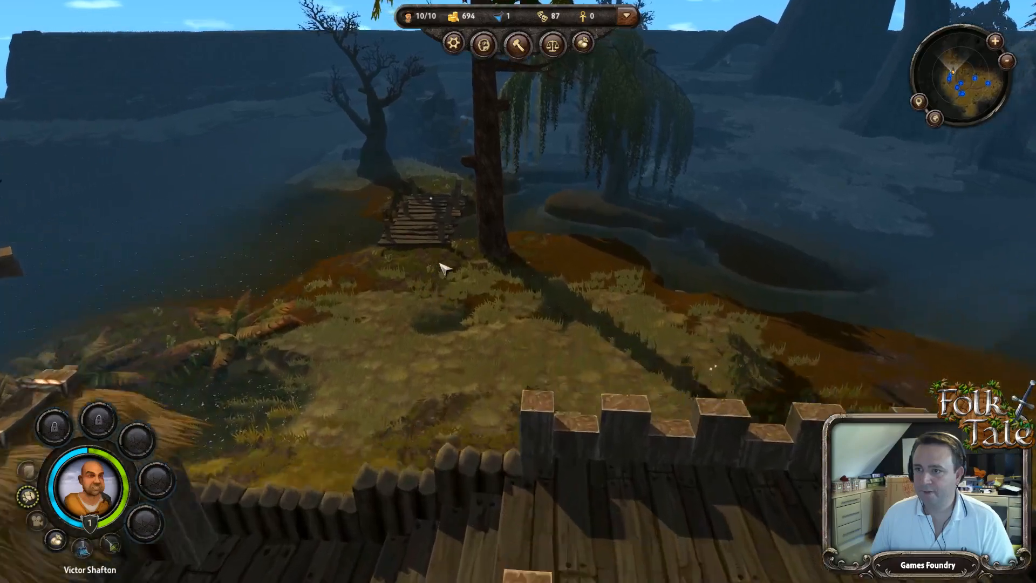
key("w")
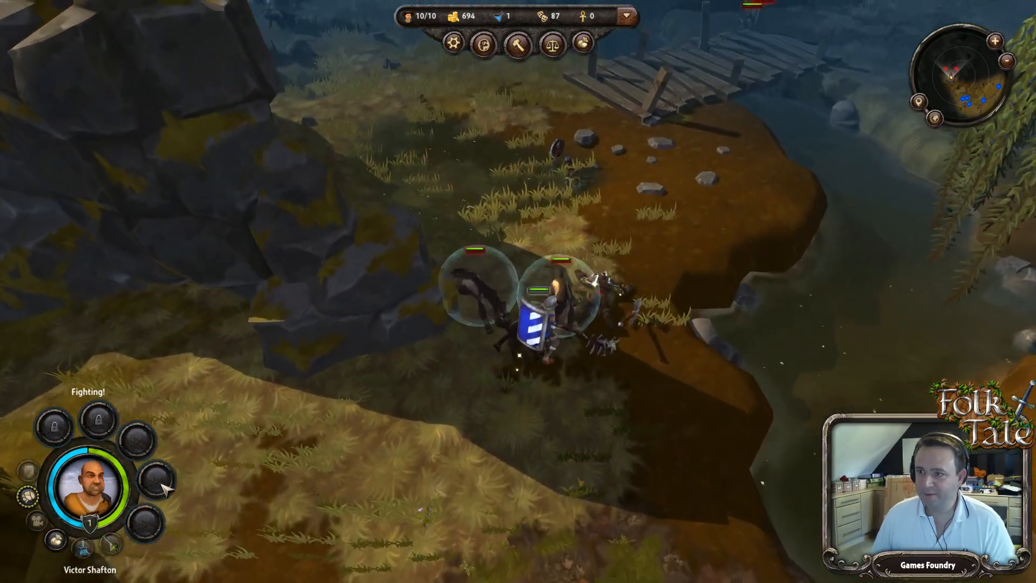
Step: Fight the enemies on the riverbank with the arbalist and send him onto the wooden bridge against the goblins
scroll(518, 291, "up", 5)
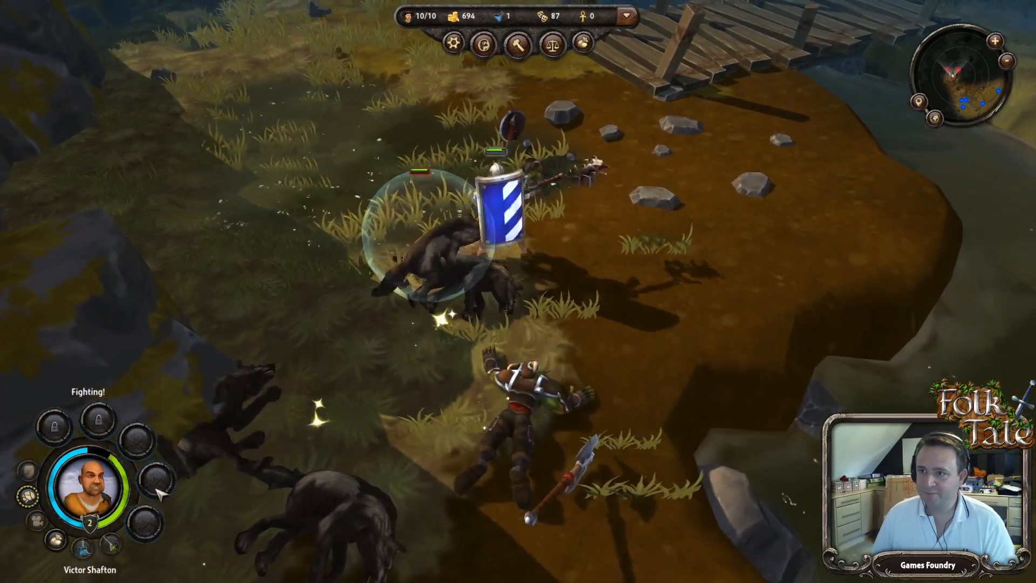
scroll(519, 216, "down", 5)
right_click(541, 183)
key("w")
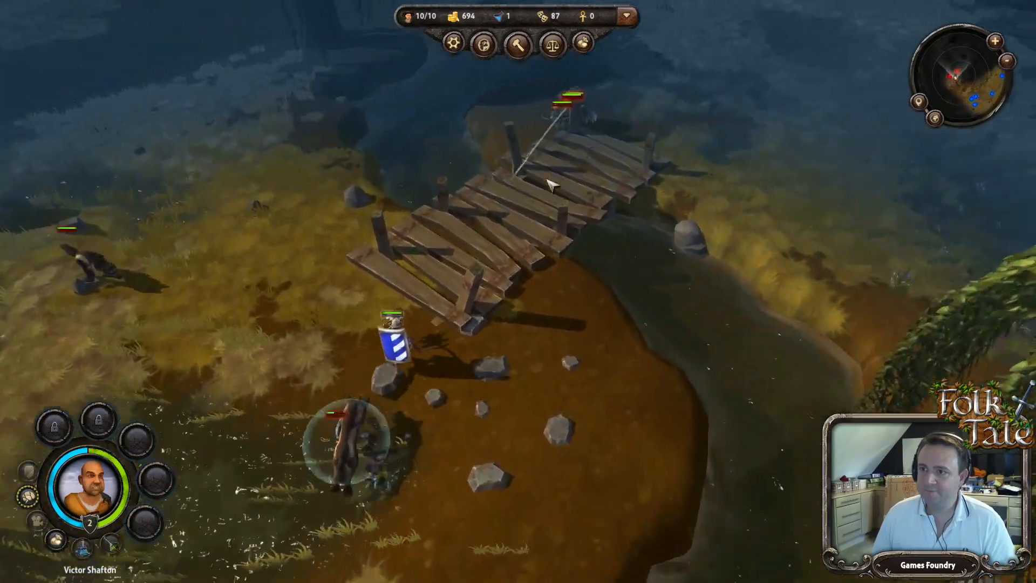
scroll(551, 185, "up", 4)
key("q")
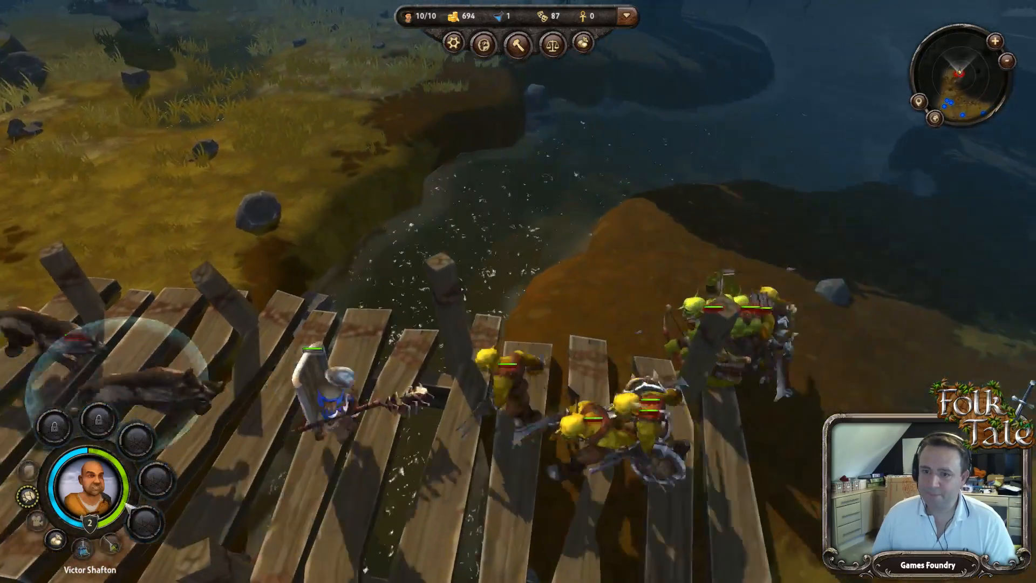
key("a")
key("s")
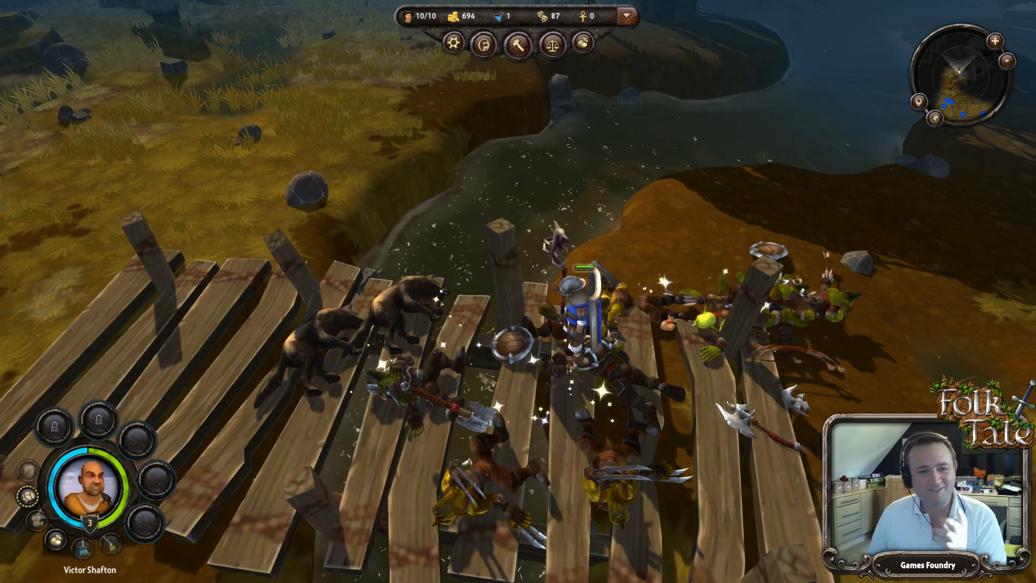
Step: Loot everything from the fallen goblins on the bridge
right_click(664, 318)
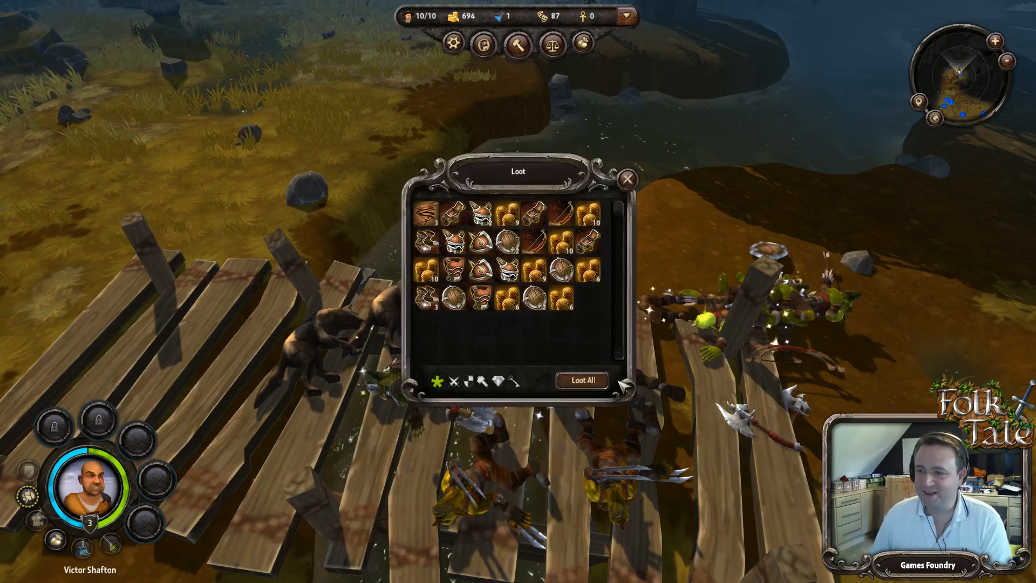
left_click(583, 381)
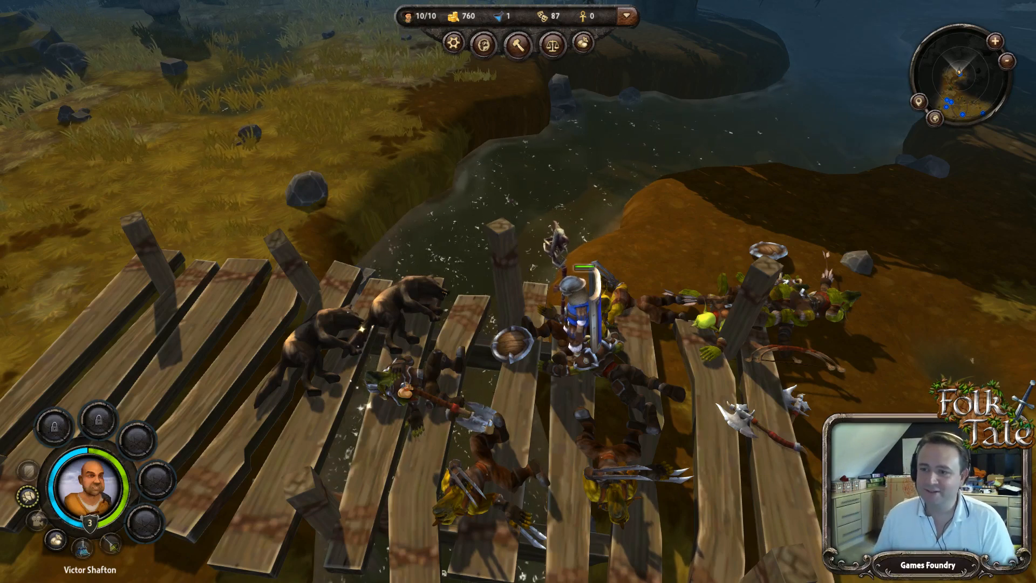
left_click(512, 345)
left_click(569, 380)
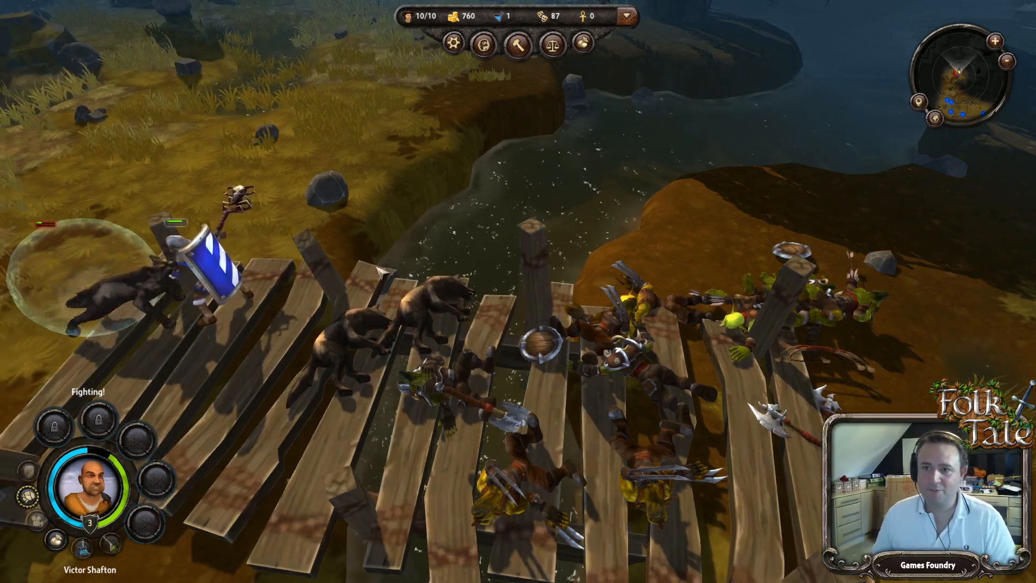
Step: Send the arbalist off the bridge and loot everything from the bodies on the riverbank
scroll(358, 296, "down", 4)
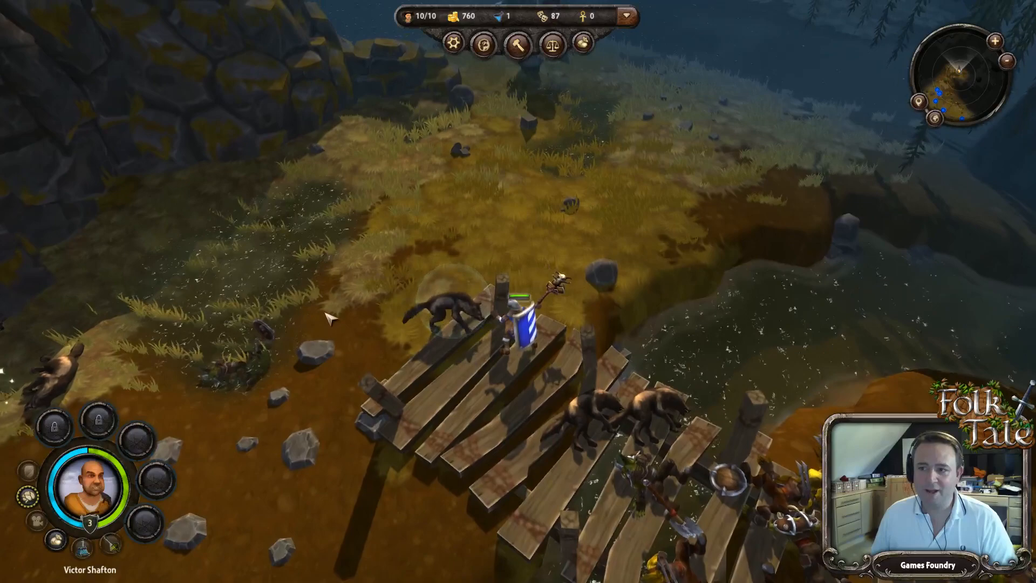
key("a")
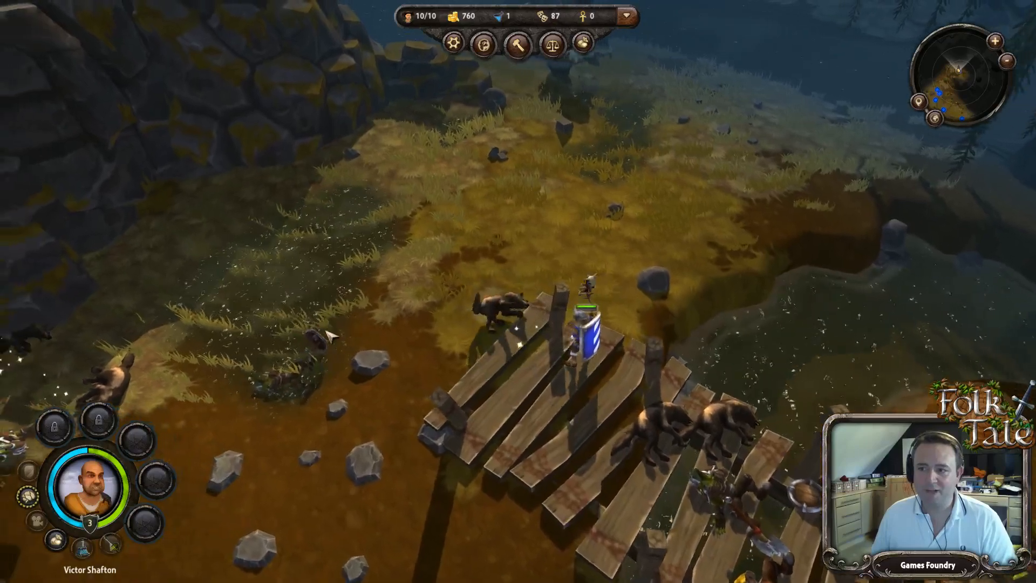
key("s")
right_click(368, 398)
right_click(332, 285)
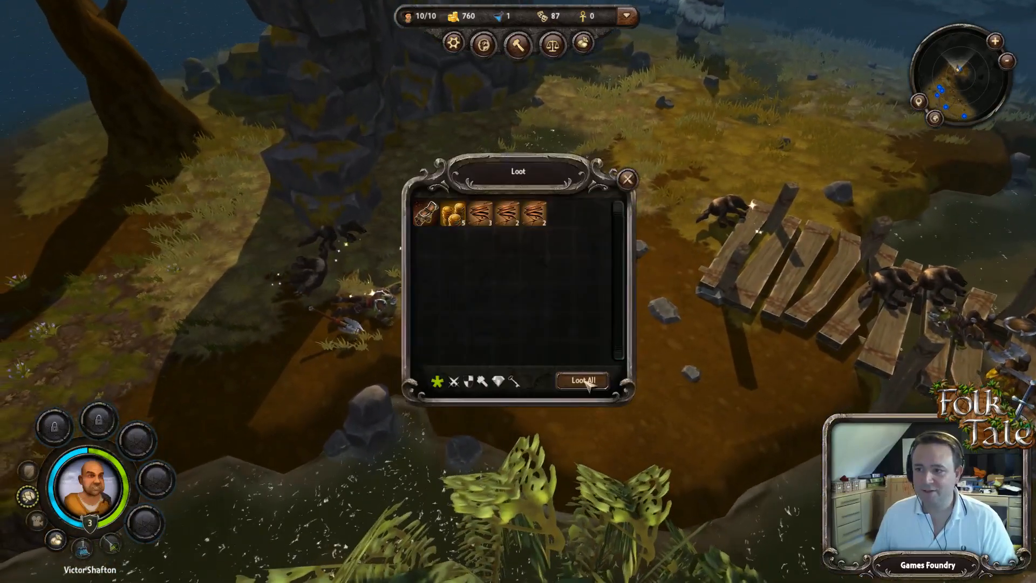
left_click(583, 380)
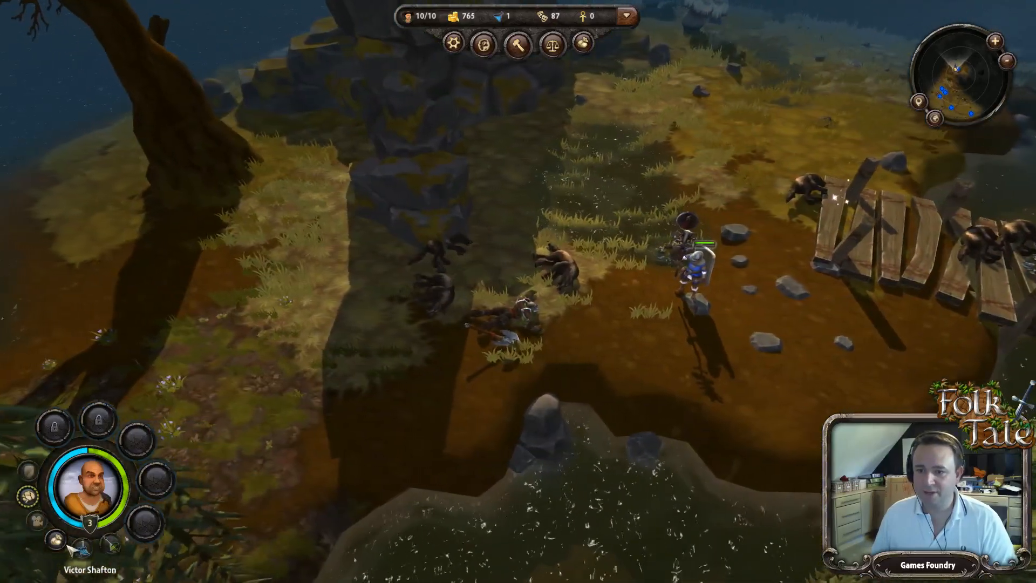
Step: Check the arbalist's character sheet, close it, and move him back past the fallen wolves beside the rocks
left_click(57, 541)
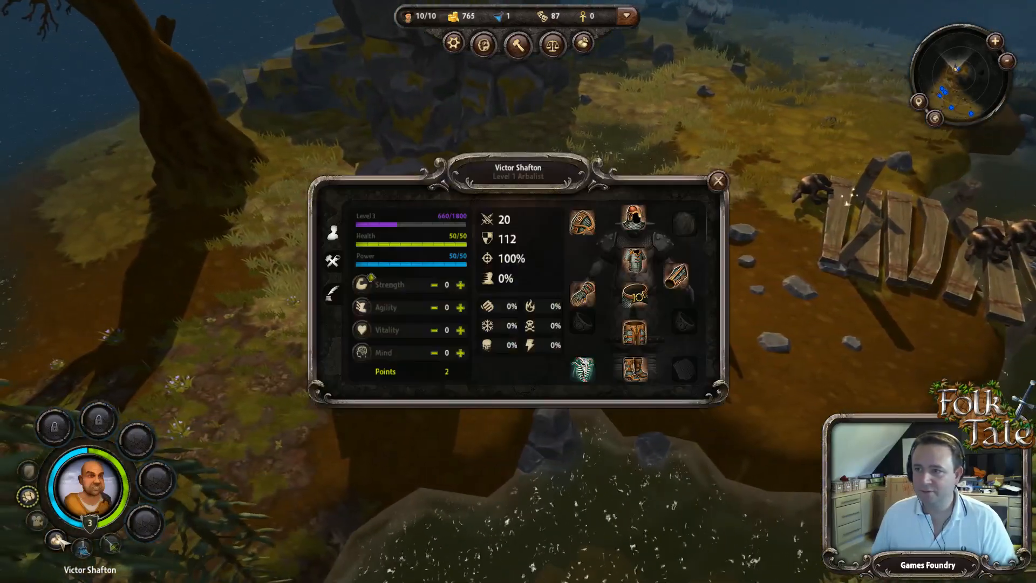
left_click(57, 541)
key("e")
right_click(321, 381)
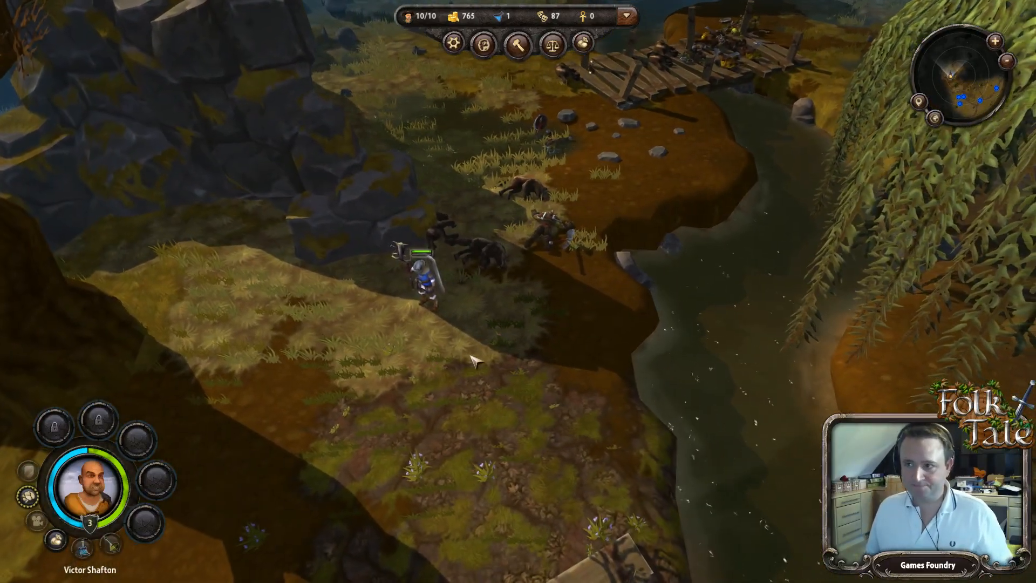
scroll(396, 354, "up", 3)
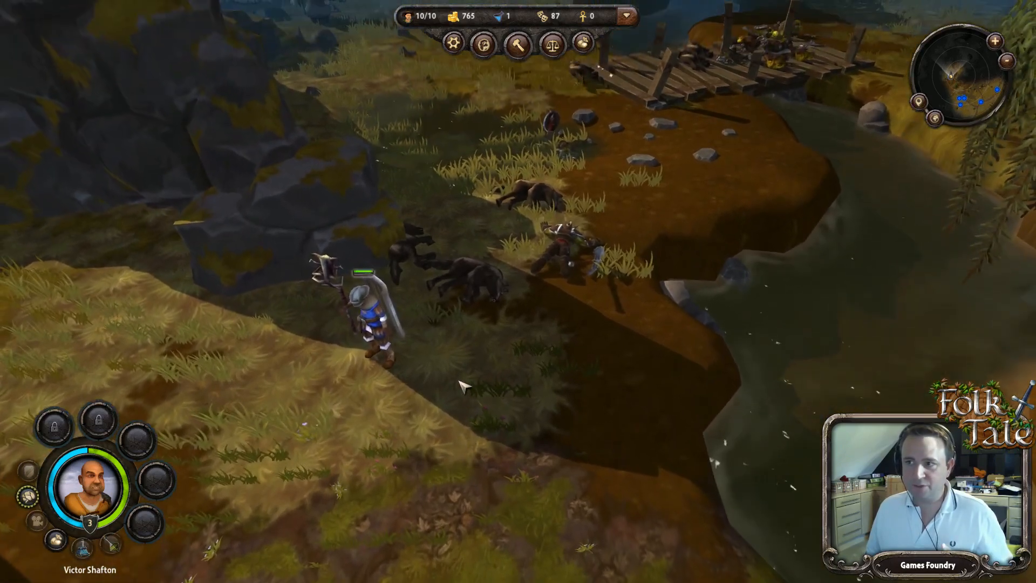
scroll(462, 386, "down", 3)
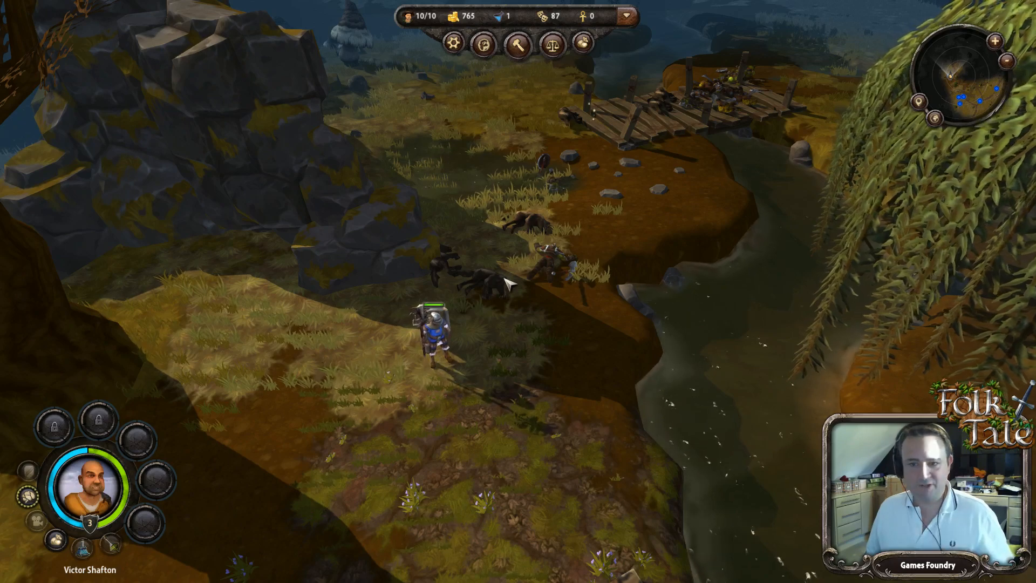
Step: Open the arbalist's character sheet and spend both attribute points on Strength
key("c")
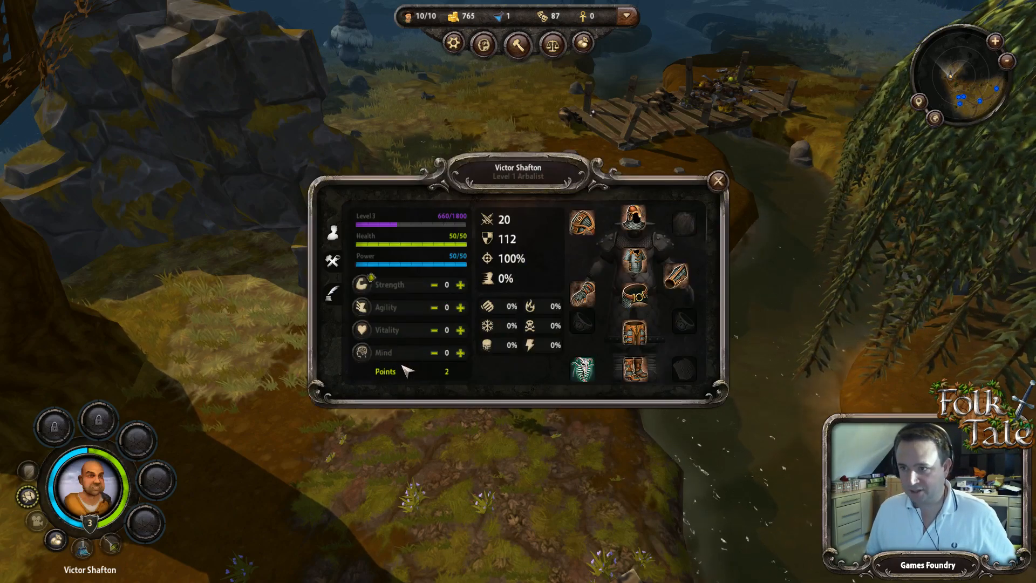
left_click(460, 285)
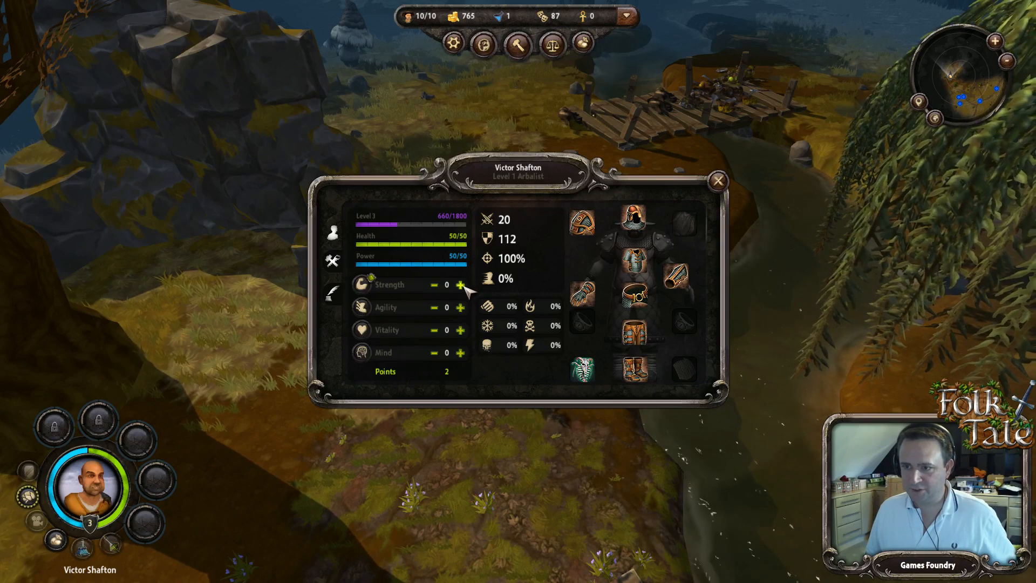
left_click(460, 307)
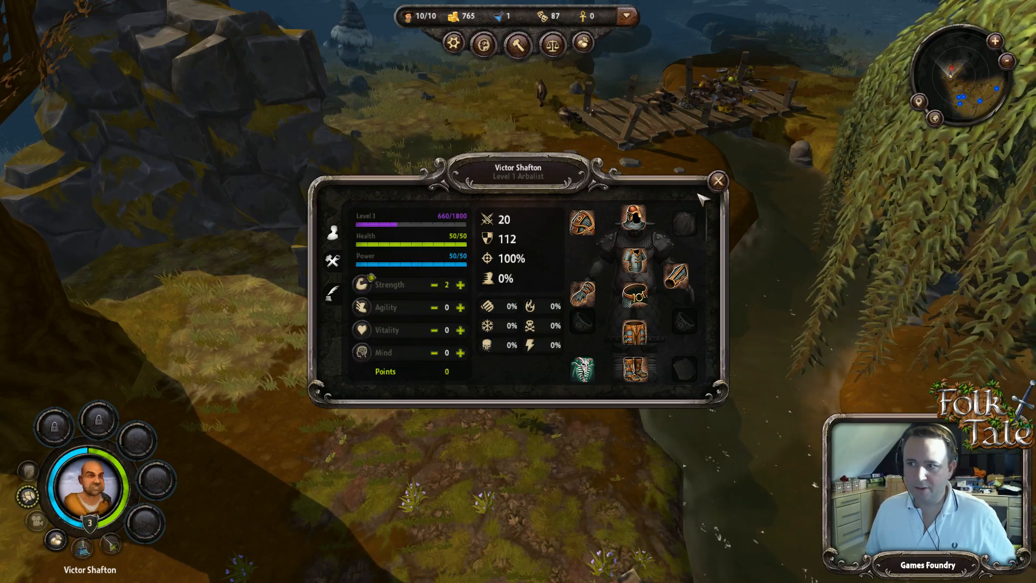
Step: Close the arbalist's character sheet and follow his fight with the approaching wolf beside the rocks
key("c")
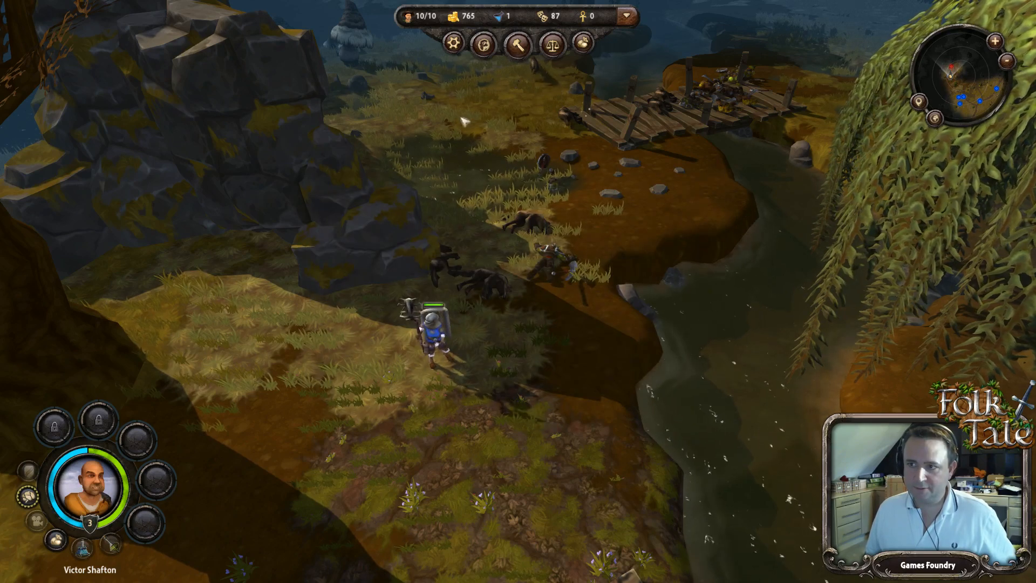
key("w")
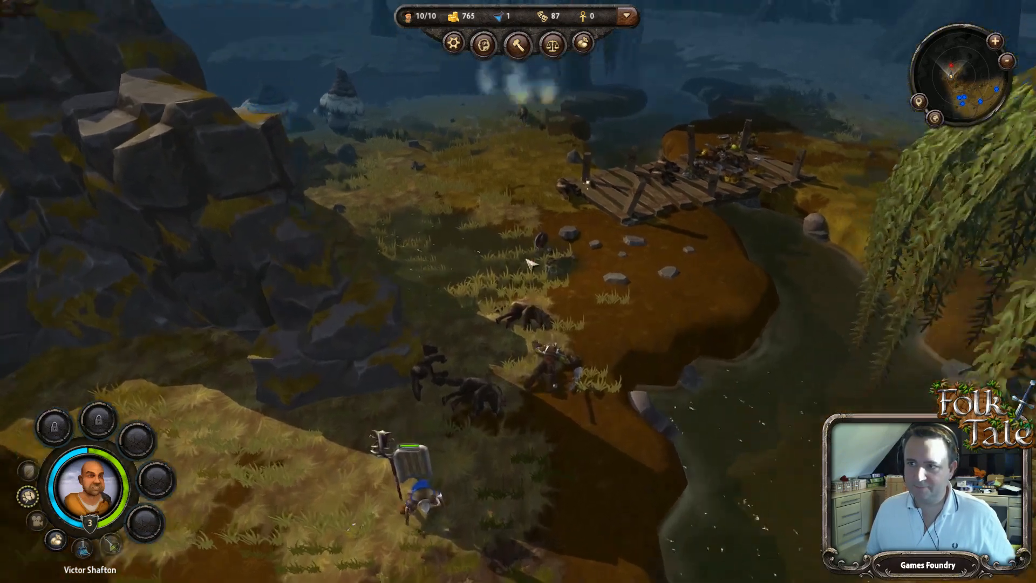
key("s")
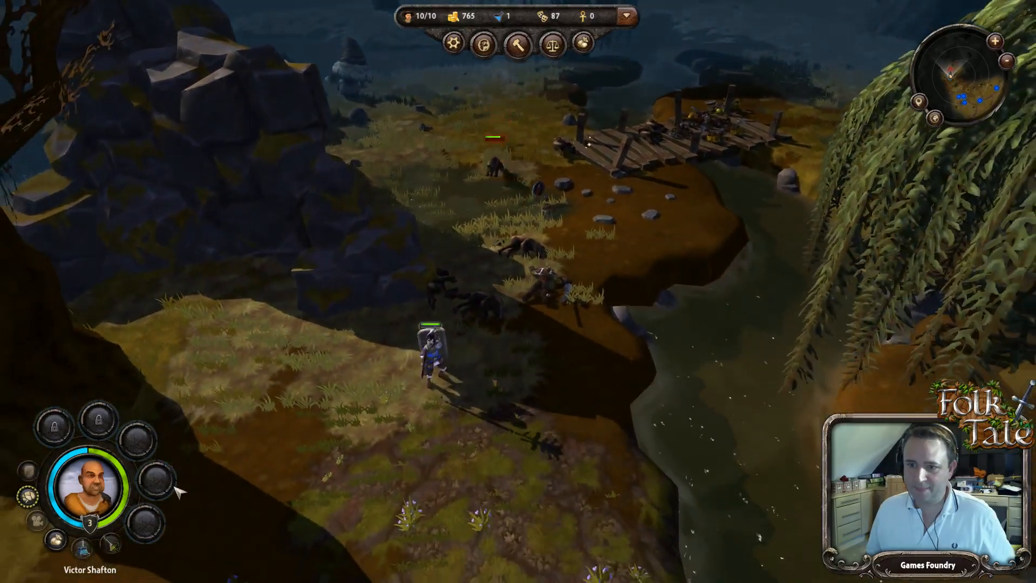
scroll(378, 365, "up", 3)
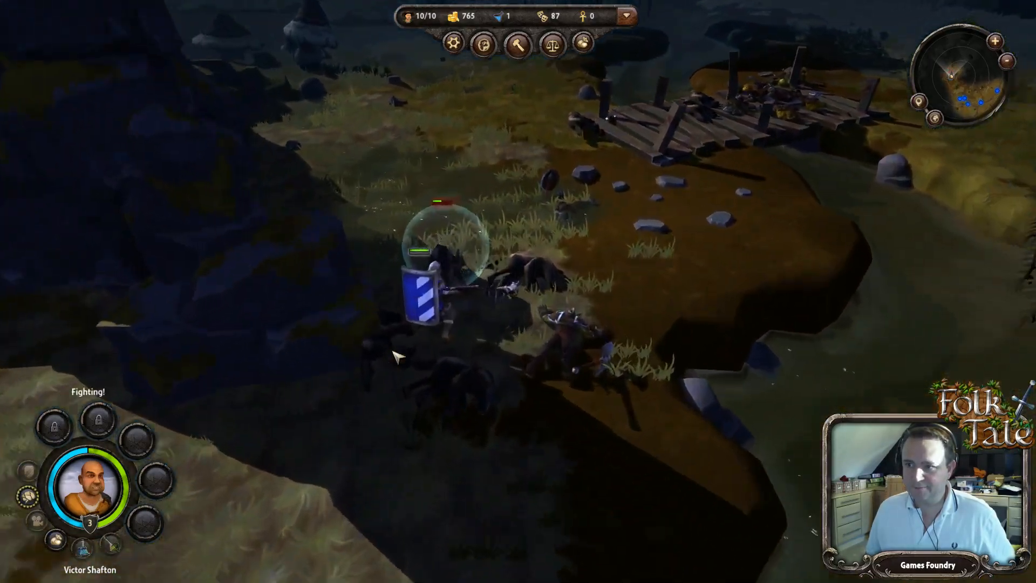
scroll(397, 356, "up", 2)
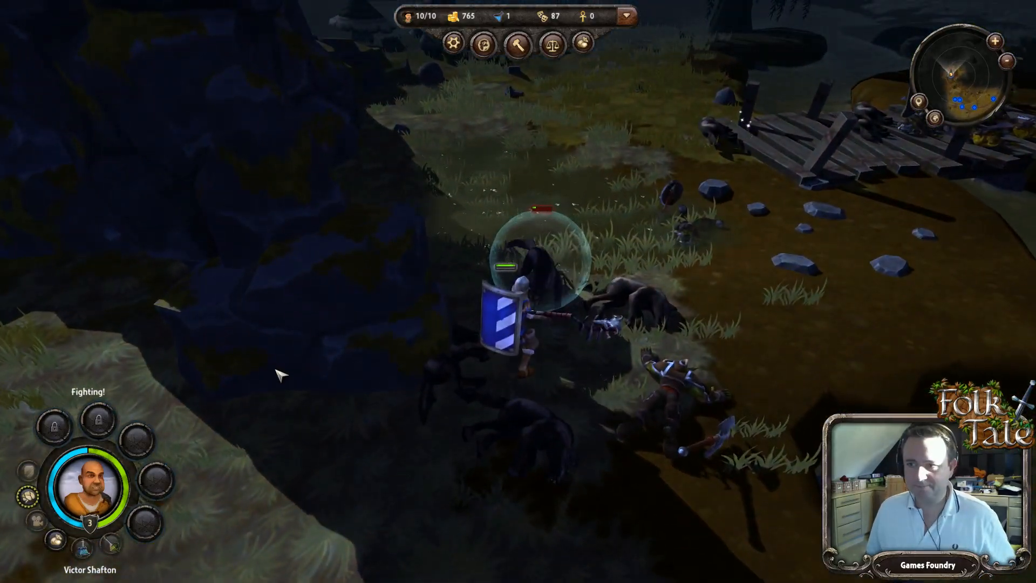
Step: Loot everything from the slain wolf beside the rocks
key("c")
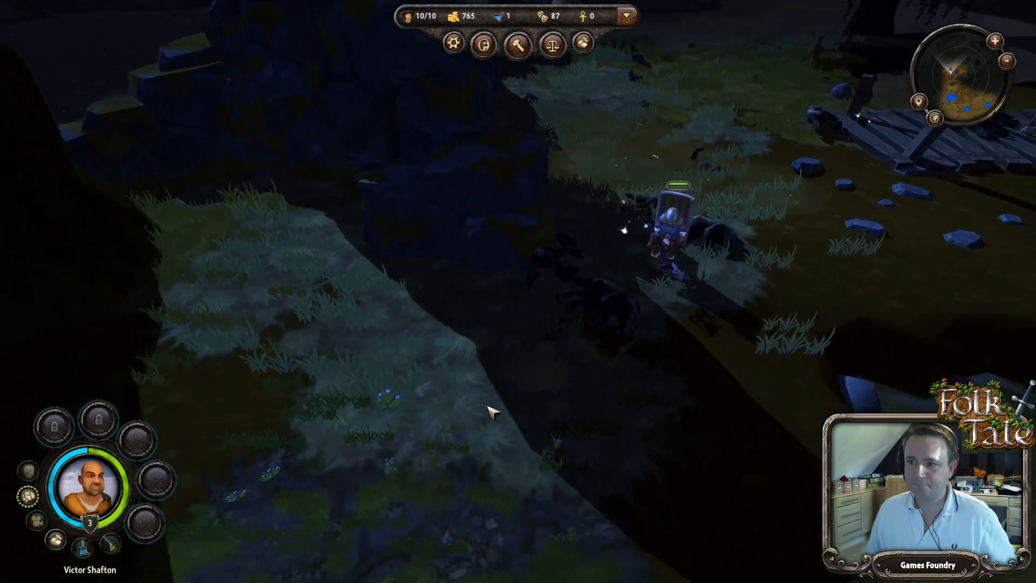
right_click(613, 226)
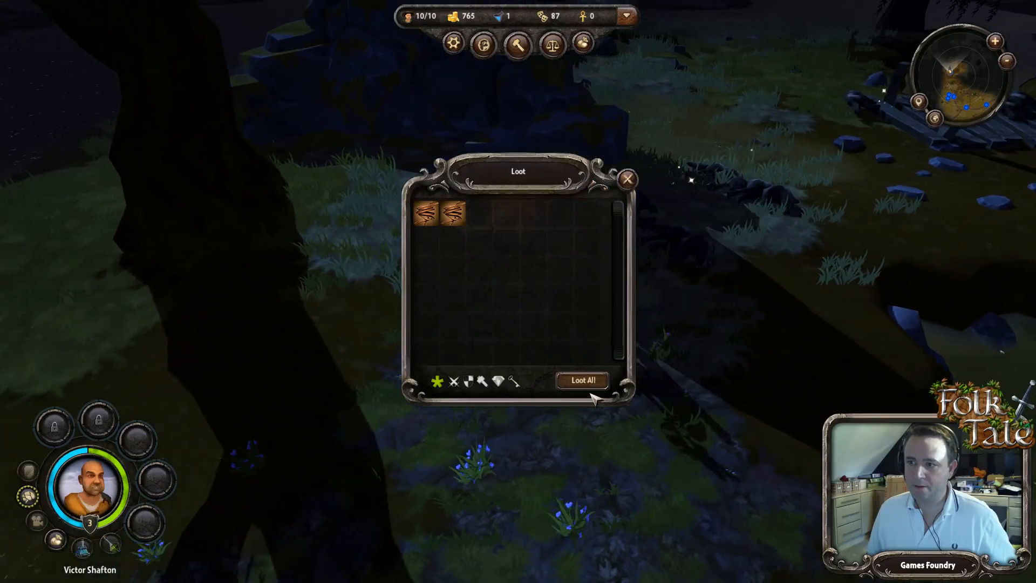
left_click(581, 380)
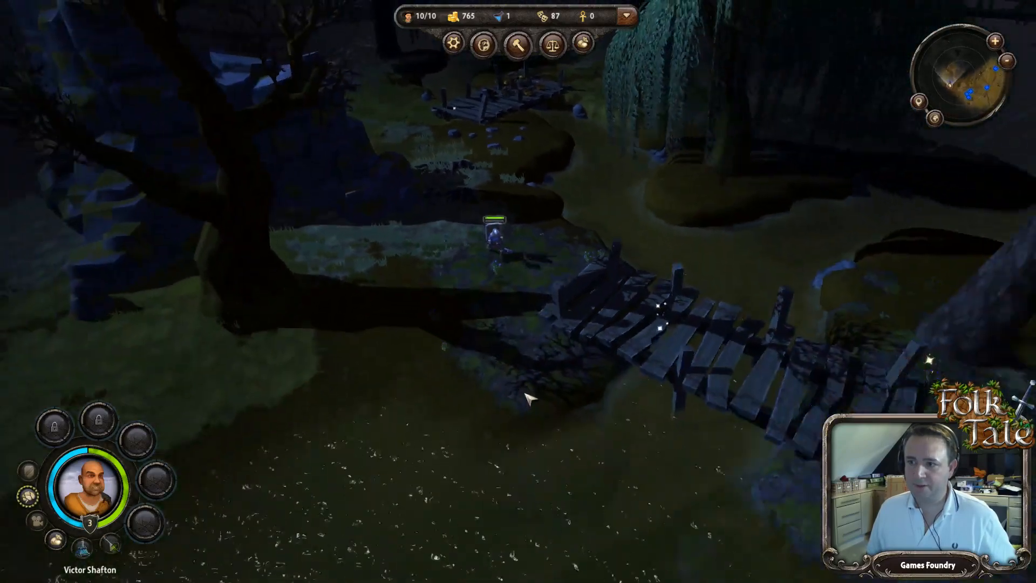
Step: Send the arbalist across the broken wooden bridge towards the village and view his armour and staff up close
key("d")
right_click(630, 428)
scroll(629, 428, "up", 5)
middle_click_drag(629, 428, 448, 353)
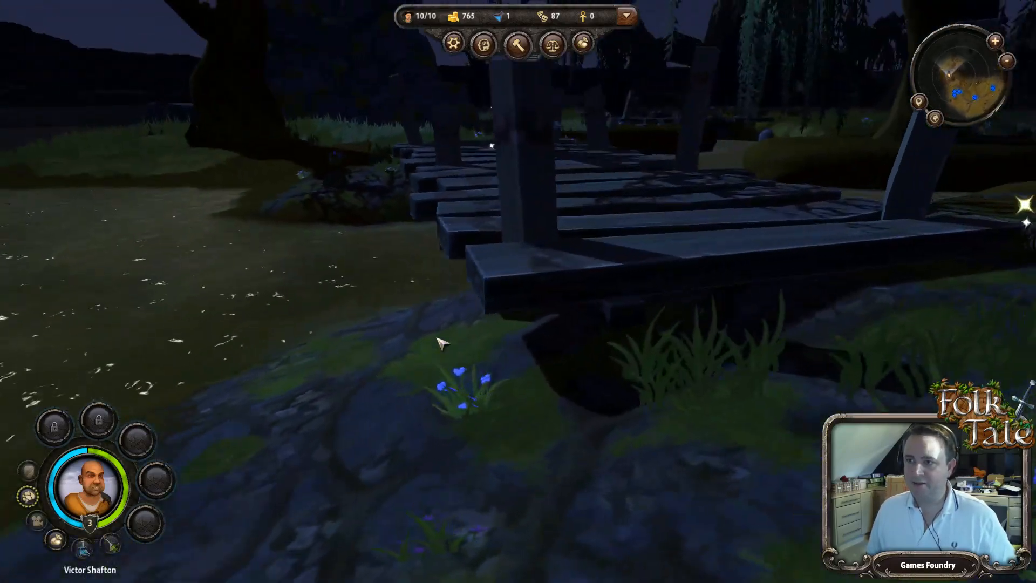
middle_click_drag(540, 454, 507, 417)
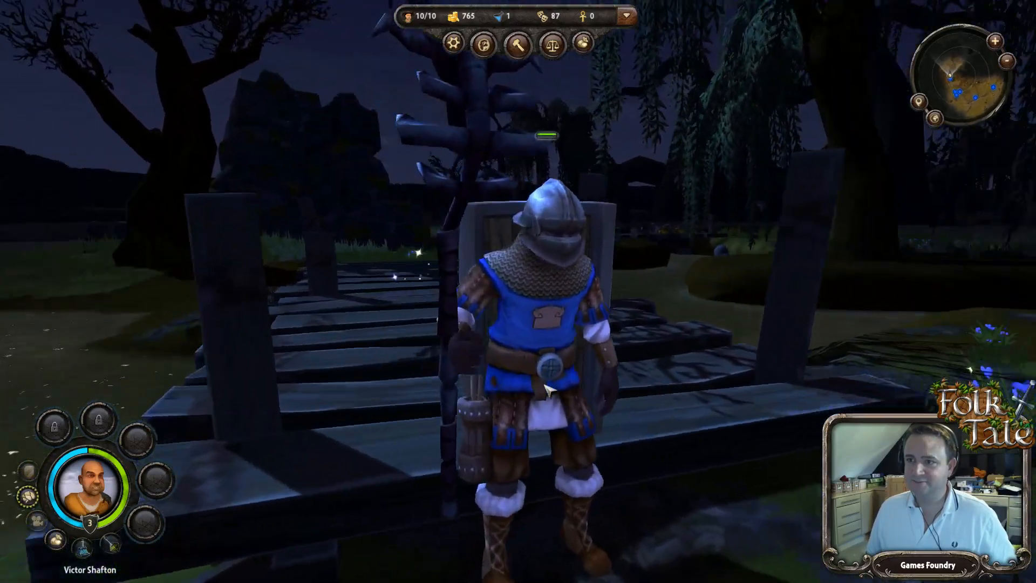
middle_click_drag(459, 389, 371, 204)
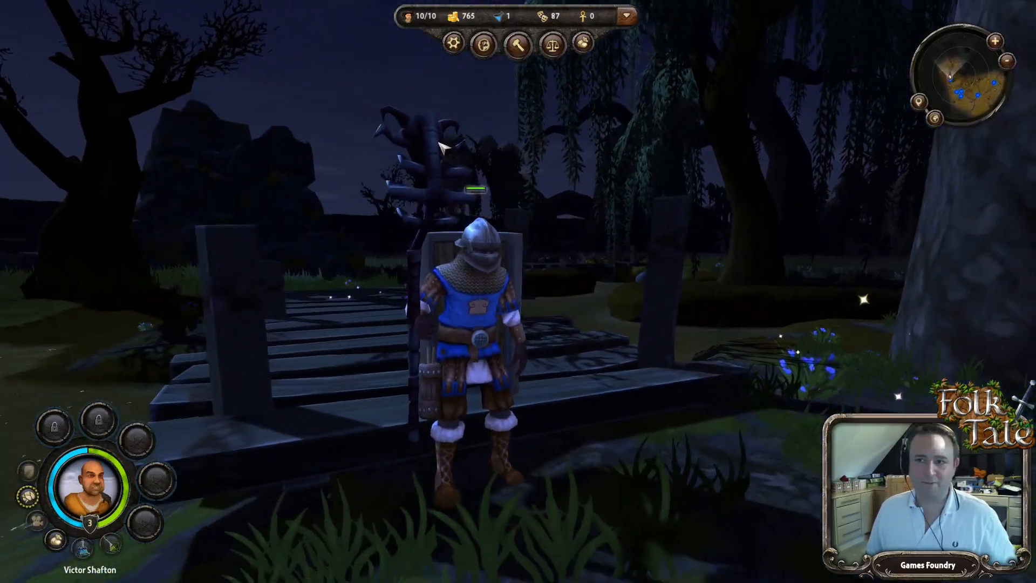
middle_click_drag(412, 162, 444, 286)
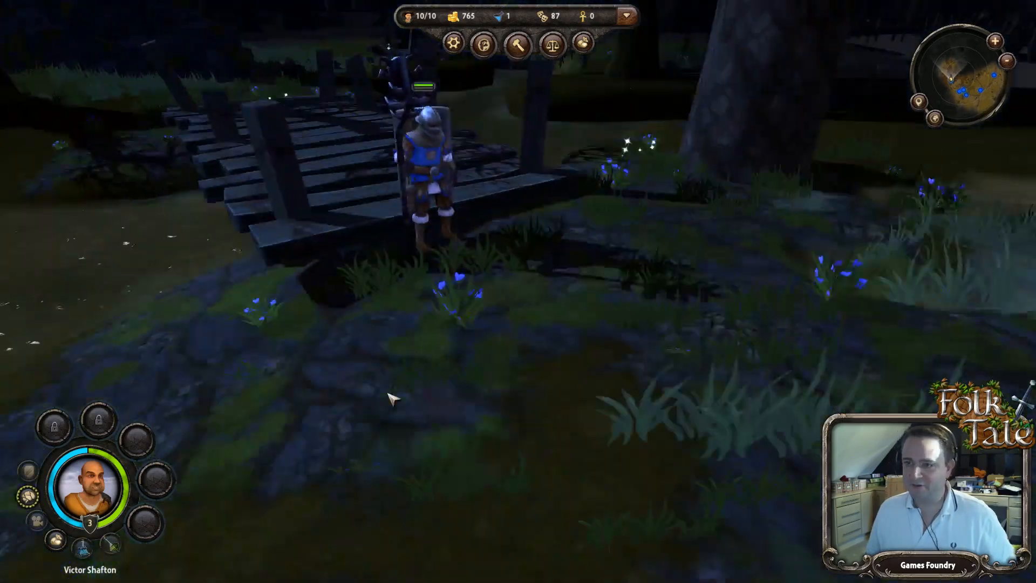
Step: Follow the arbalist back to the village and look over the stone tower and the palisade gate
middle_click_drag(389, 397, 501, 365)
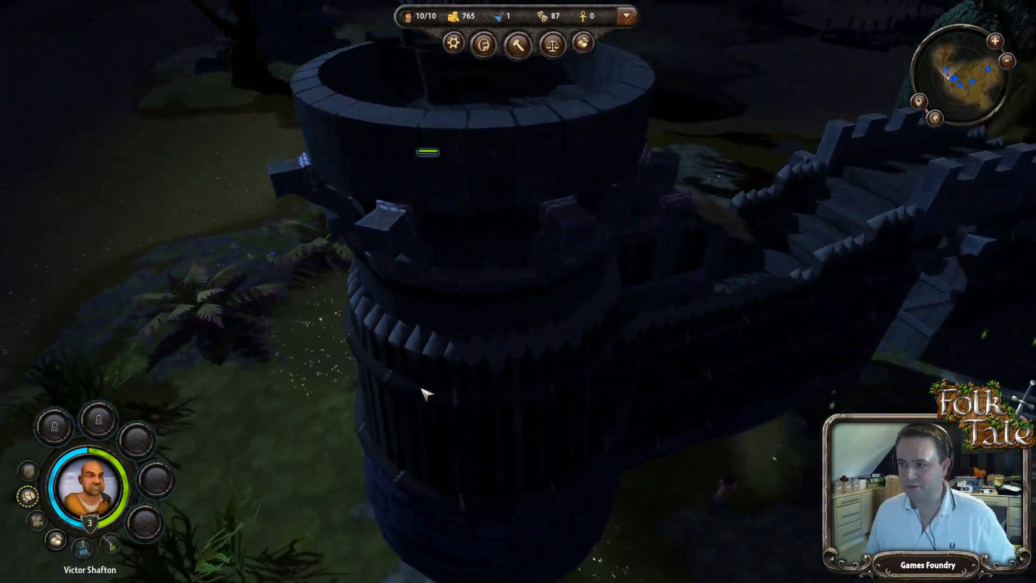
middle_click_drag(426, 394, 594, 309)
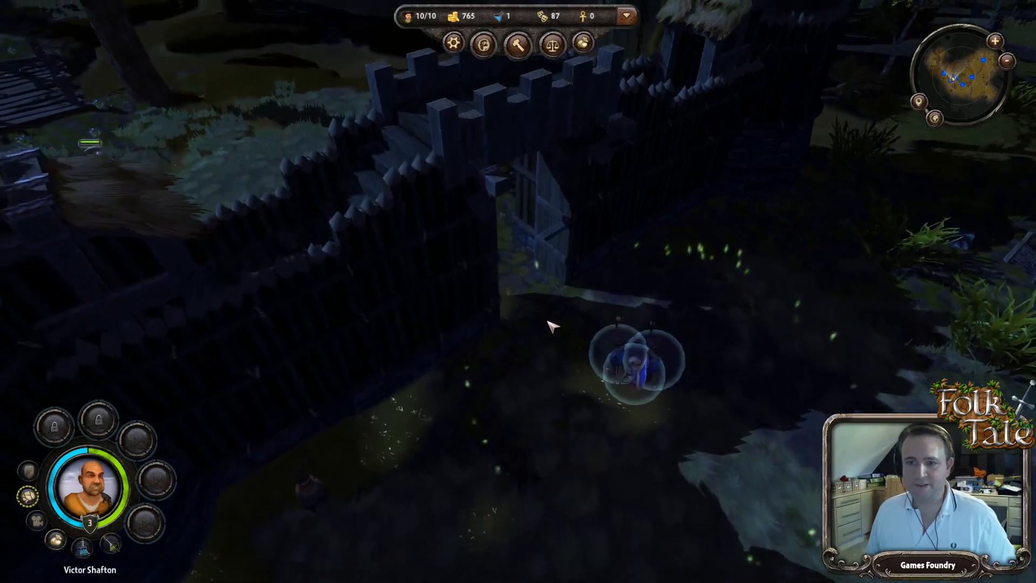
Step: Examine the swamp beyond the village gate and bridge, following the shield-bearing fighter to the wolf fight near the rocks
scroll(540, 331, "down", 3)
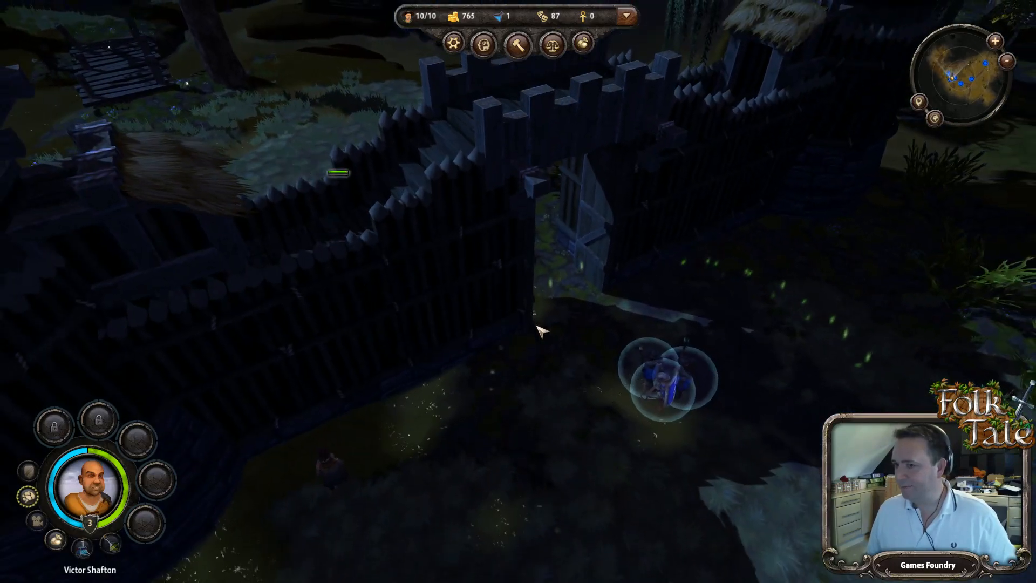
middle_click_drag(540, 331, 375, 268)
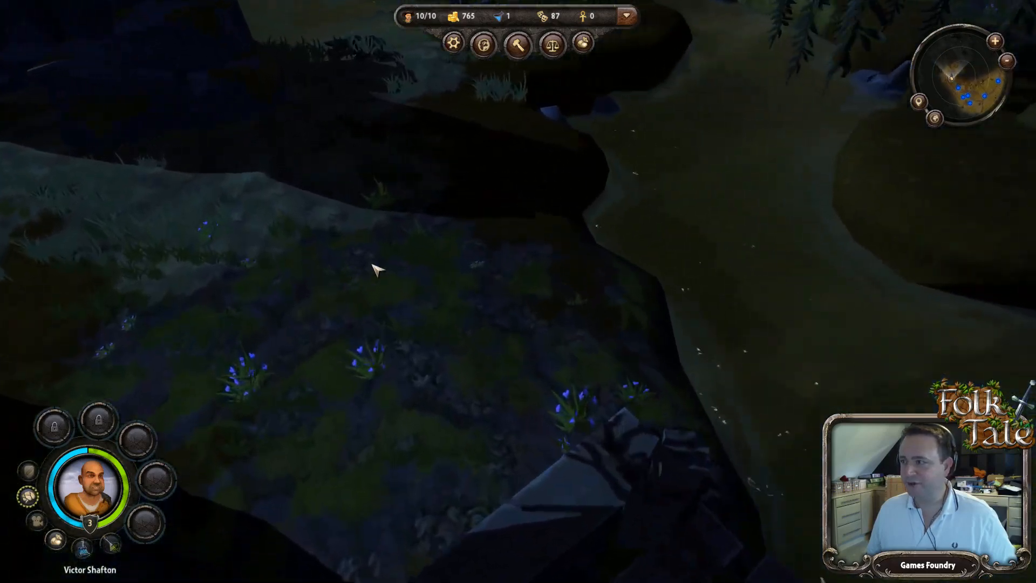
scroll(442, 276, "up", 2)
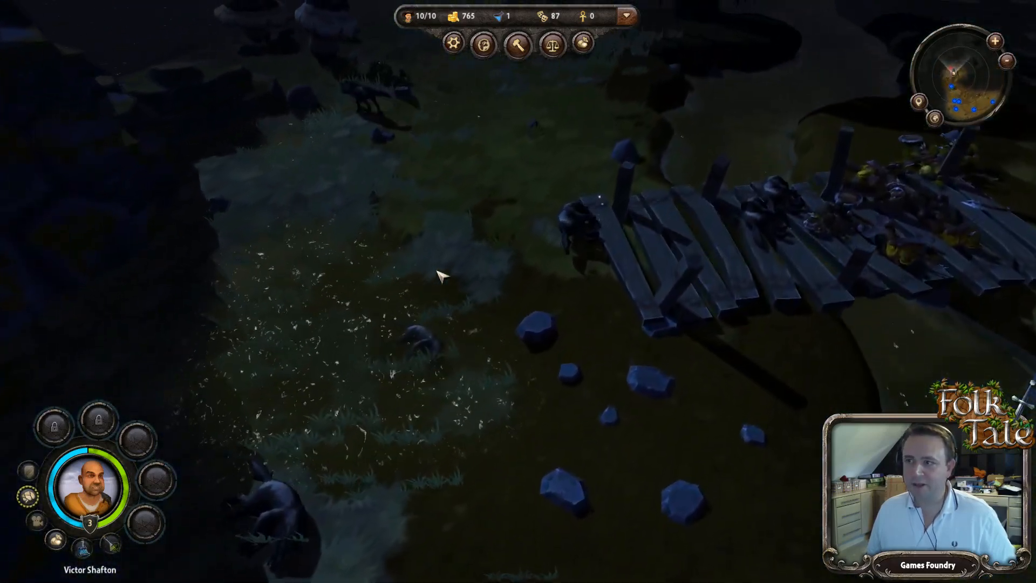
key("w")
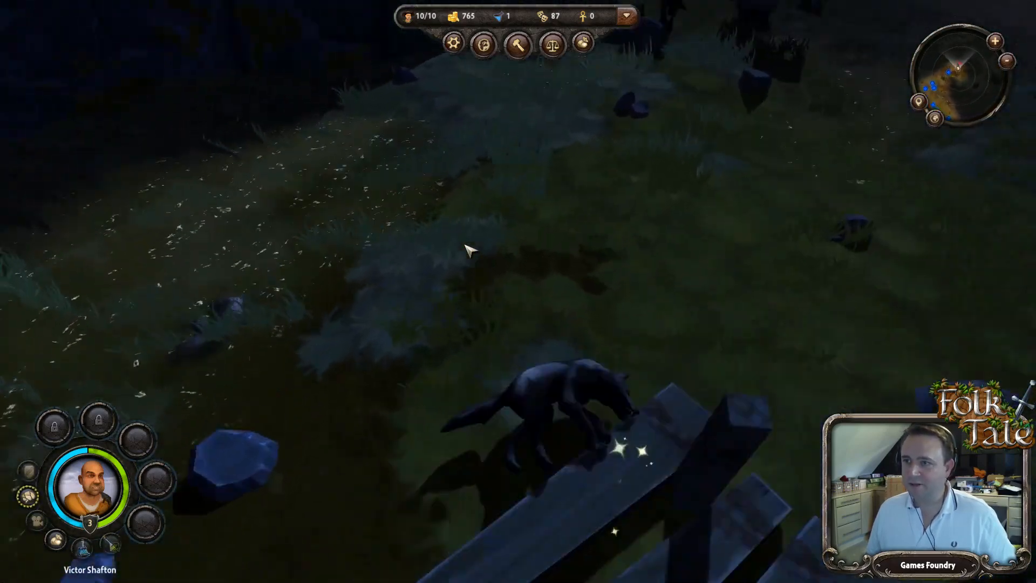
key("s")
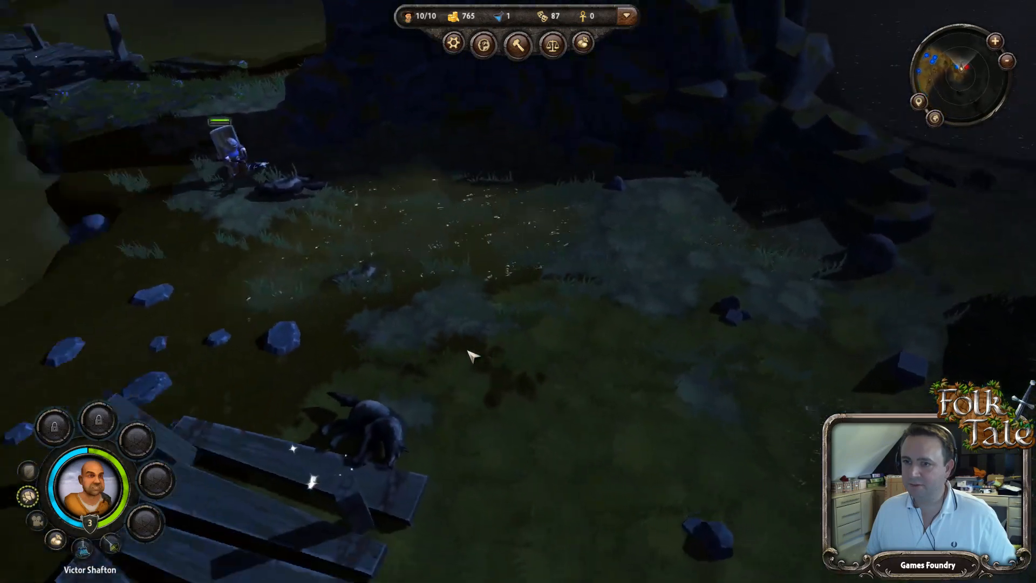
key("s")
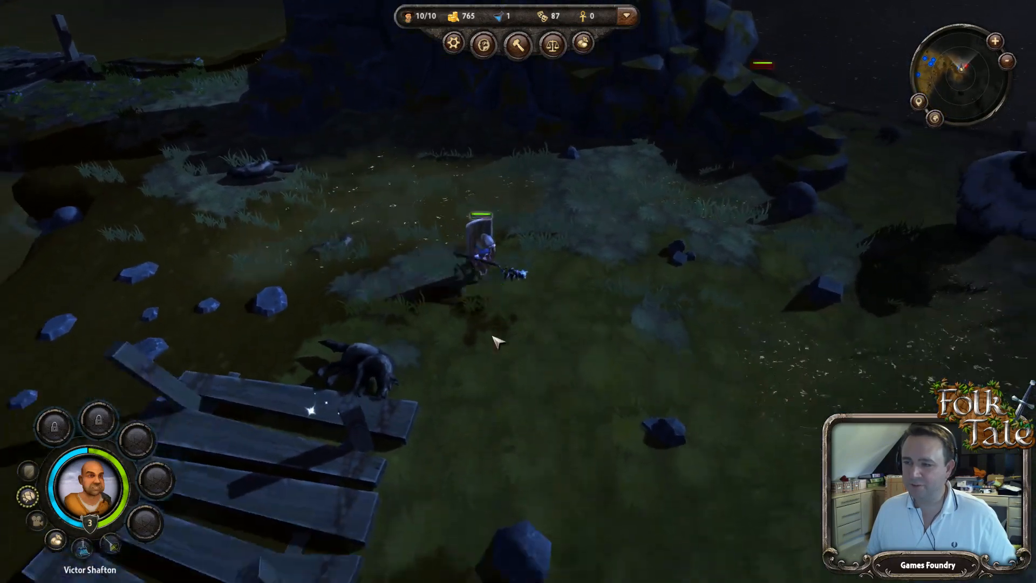
key("q")
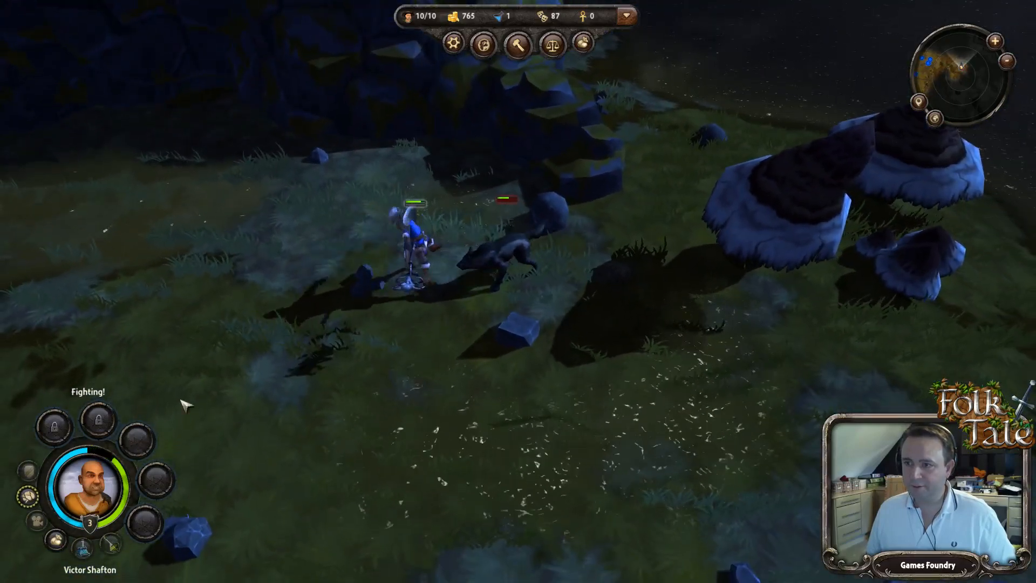
scroll(234, 353, "up", 4)
scroll(234, 353, "down", 3)
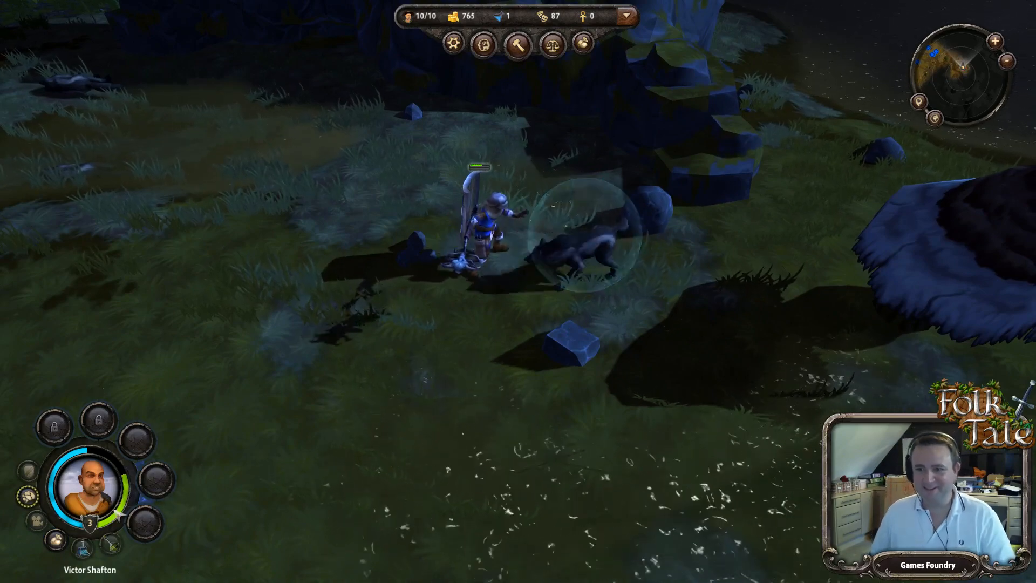
Step: Order the wounded fighter to retreat from the wolf, back toward the village
right_click(231, 185)
scroll(347, 296, "down", 3)
key("w")
key("a")
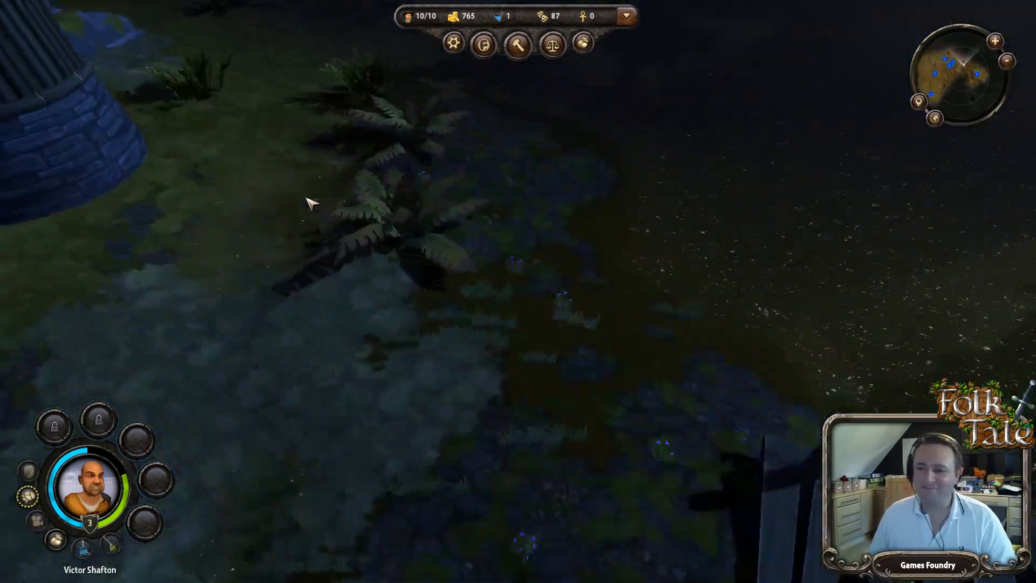
key("e")
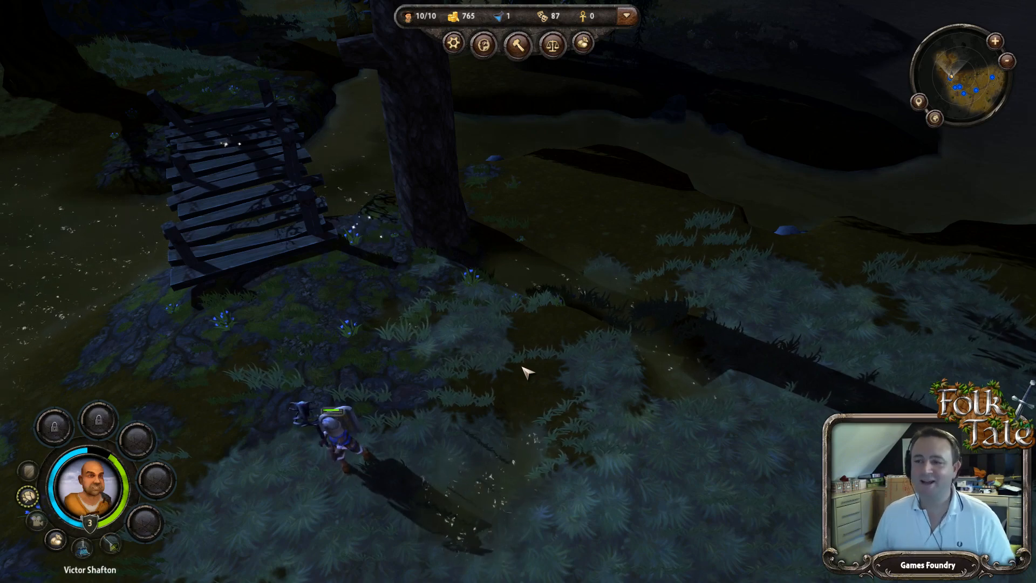
Step: Collect the sparkling loot lying on the wooden bridge and beside the large tree at its near end
scroll(387, 296, "down", 3)
key("e")
scroll(388, 296, "up", 2)
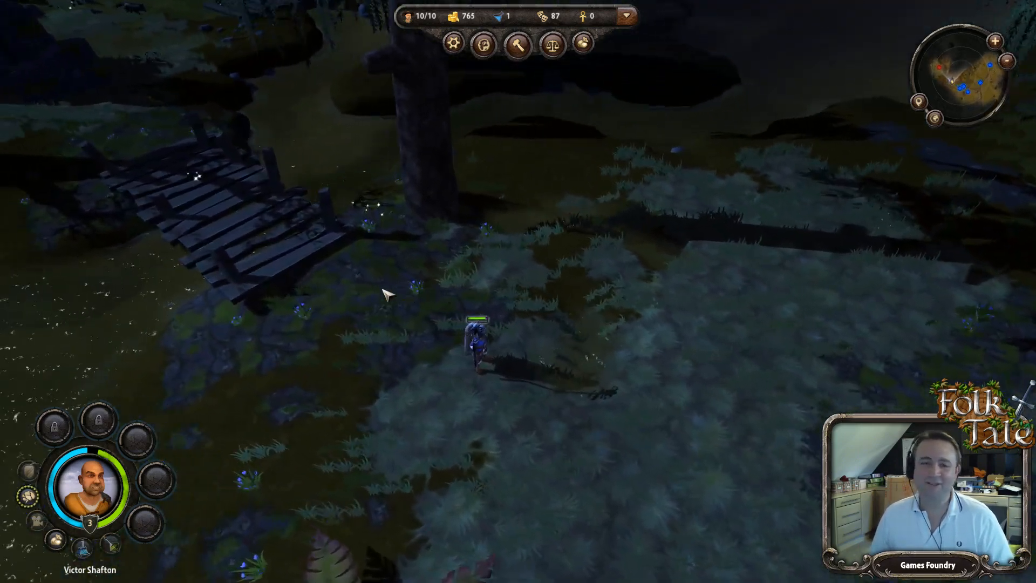
key("e")
key("a")
key("w")
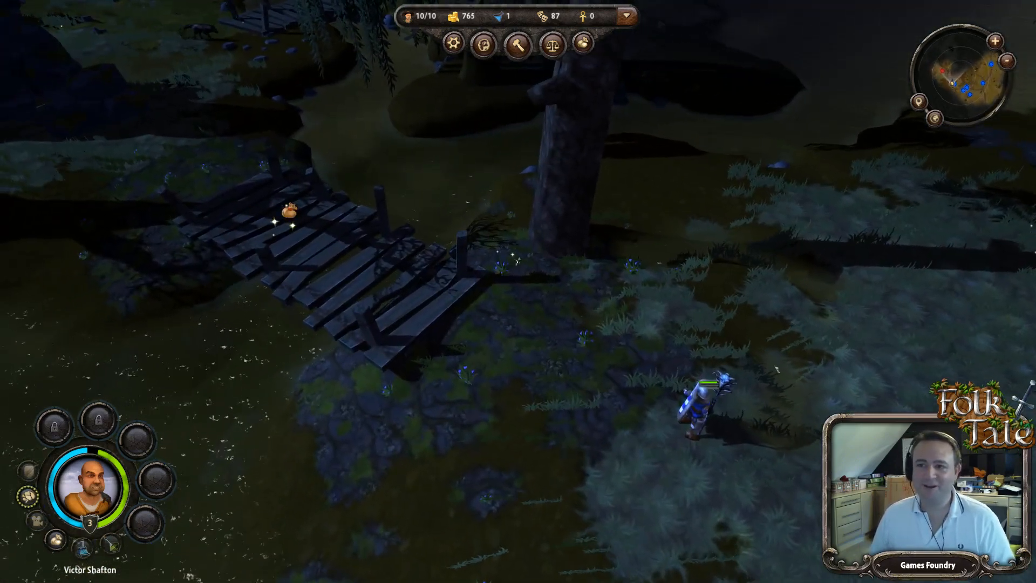
left_click(290, 211)
left_click(593, 384)
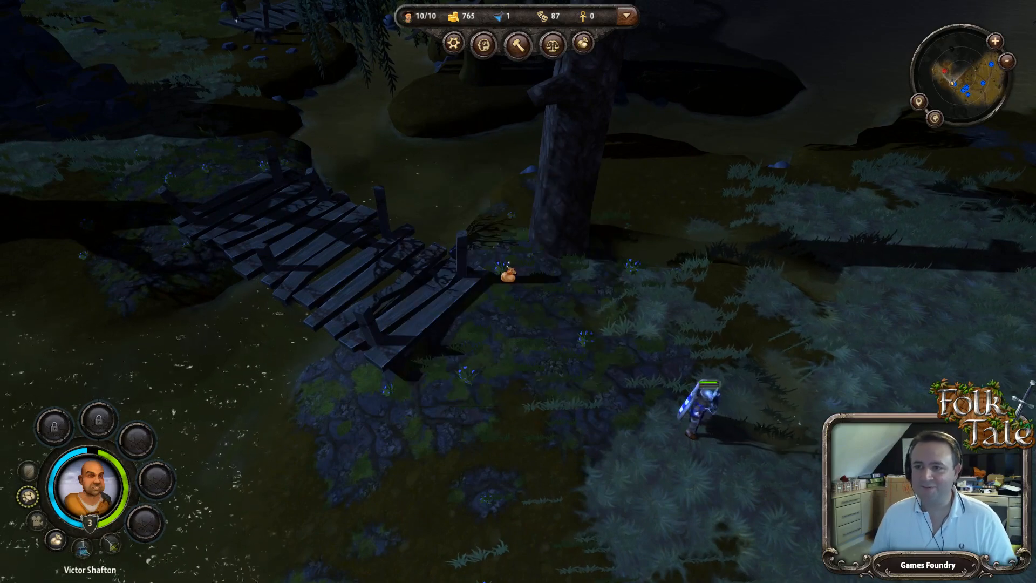
left_click(507, 275)
left_click(591, 381)
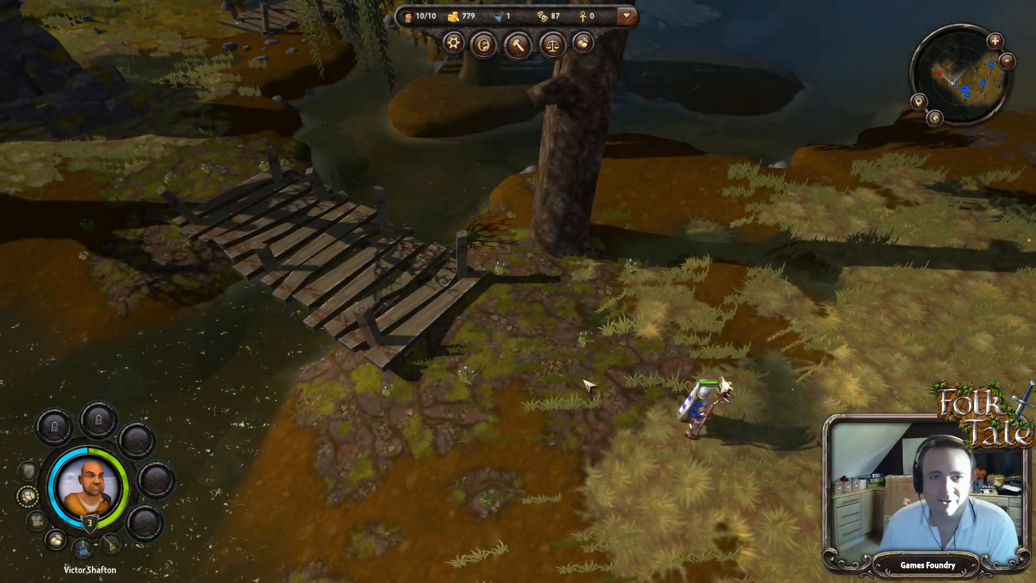
Step: Inspect the fighter by the bridge up close, along with the nearby watchtower and the walled village
scroll(518, 292, "up", 2)
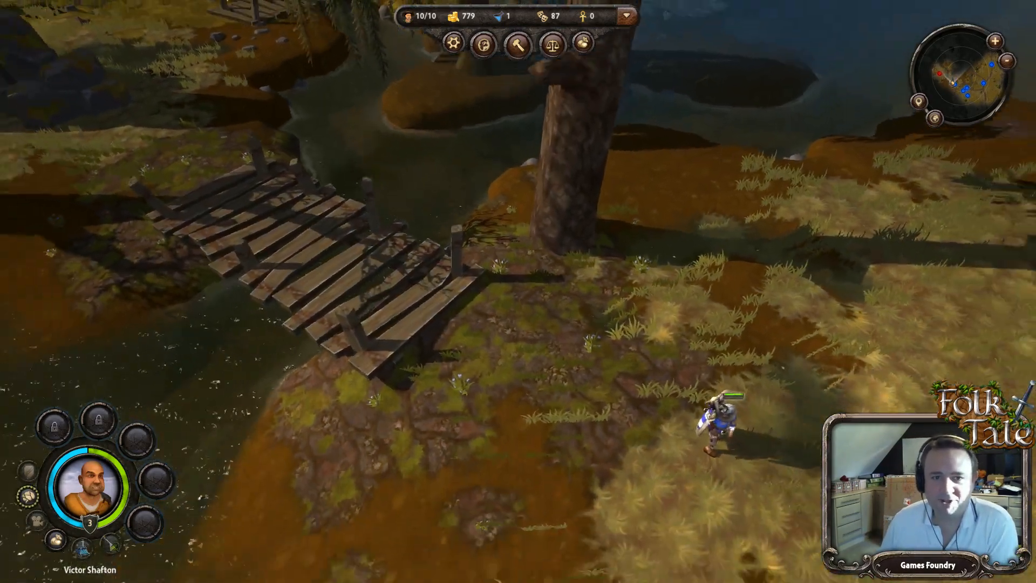
scroll(434, 396, "down", 2)
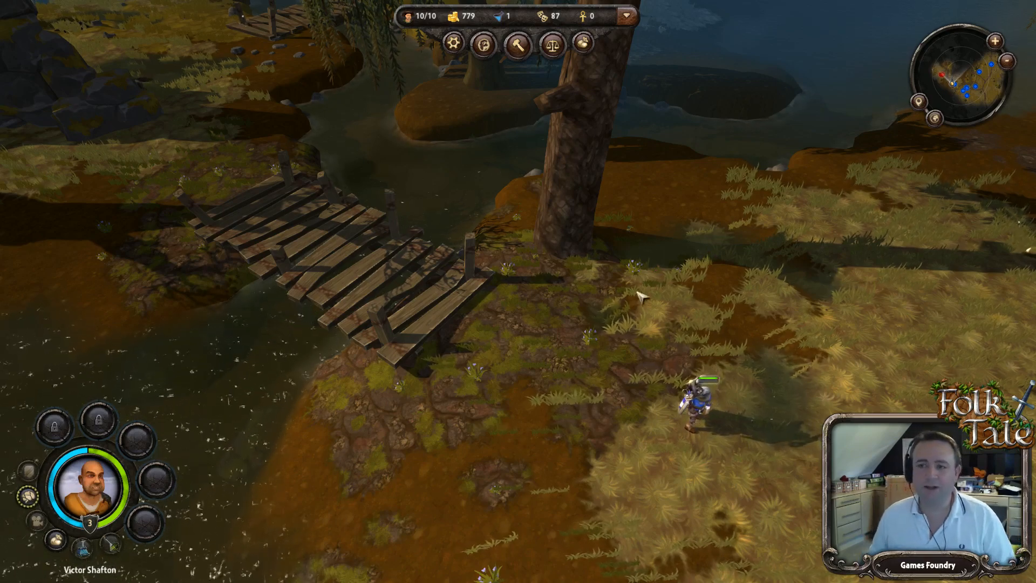
middle_click_drag(637, 294, 548, 300)
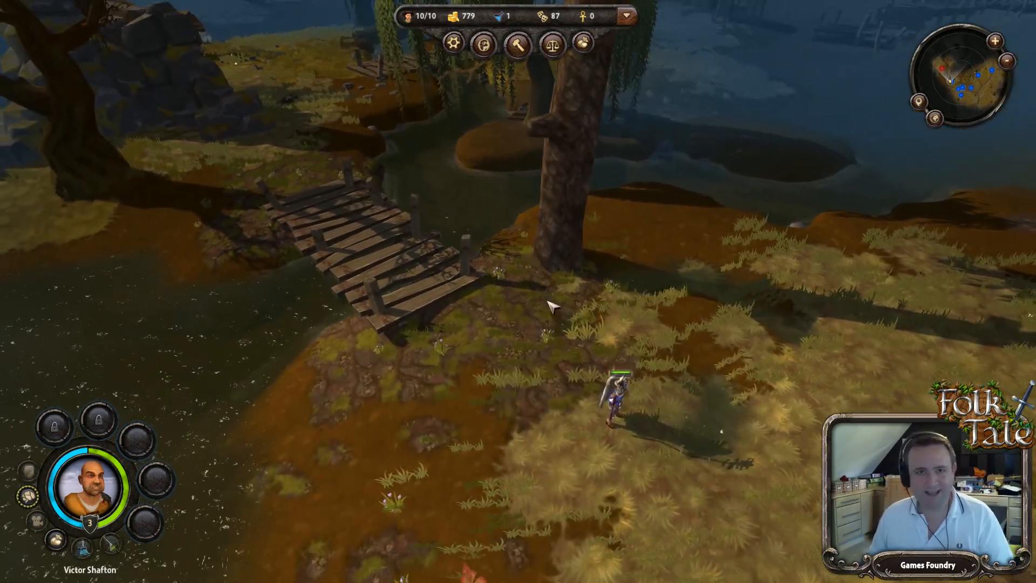
scroll(550, 302, "up", 5)
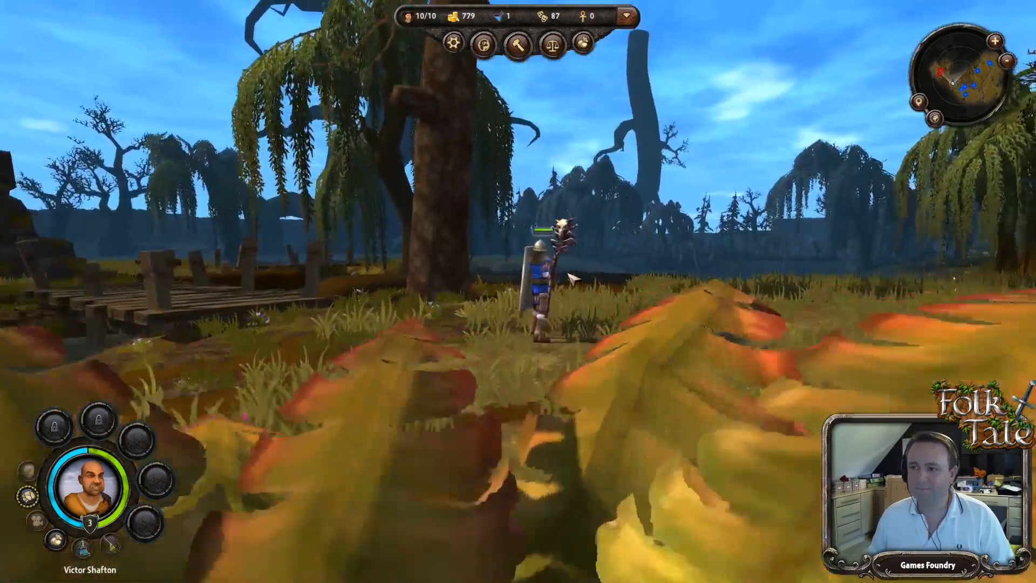
middle_click_drag(574, 278, 635, 378)
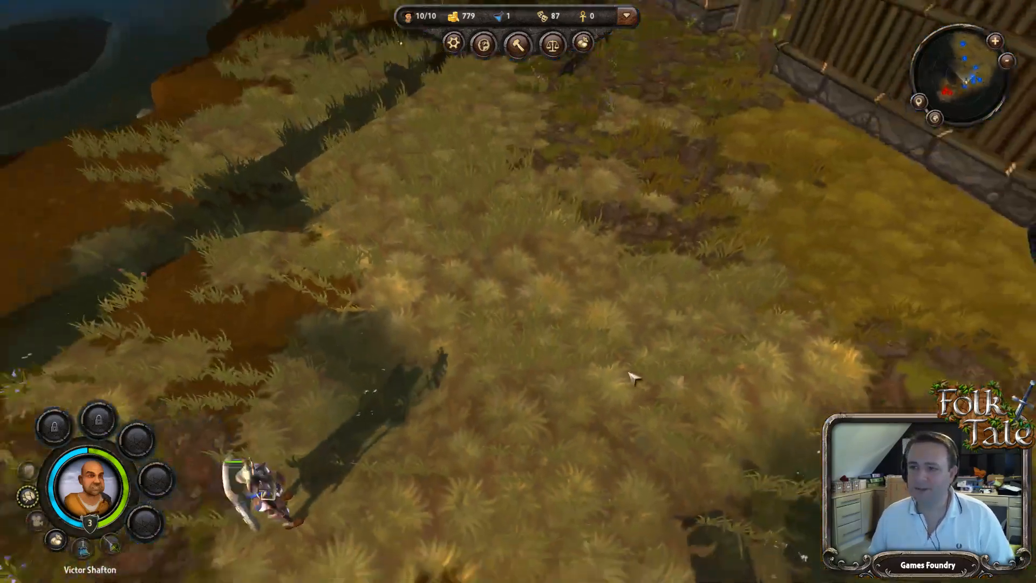
scroll(632, 377, "down", 6)
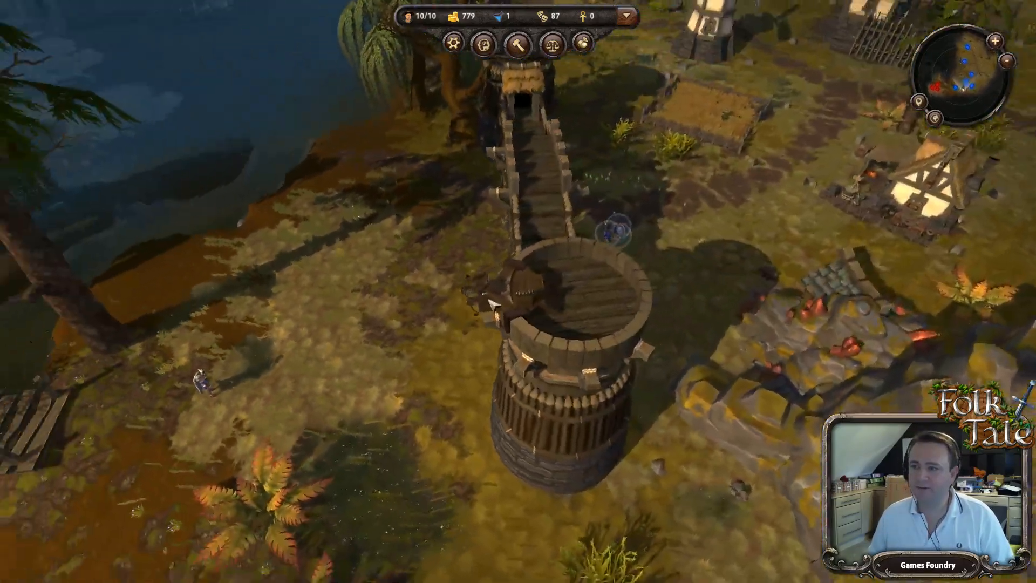
left_click(202, 381)
key("w")
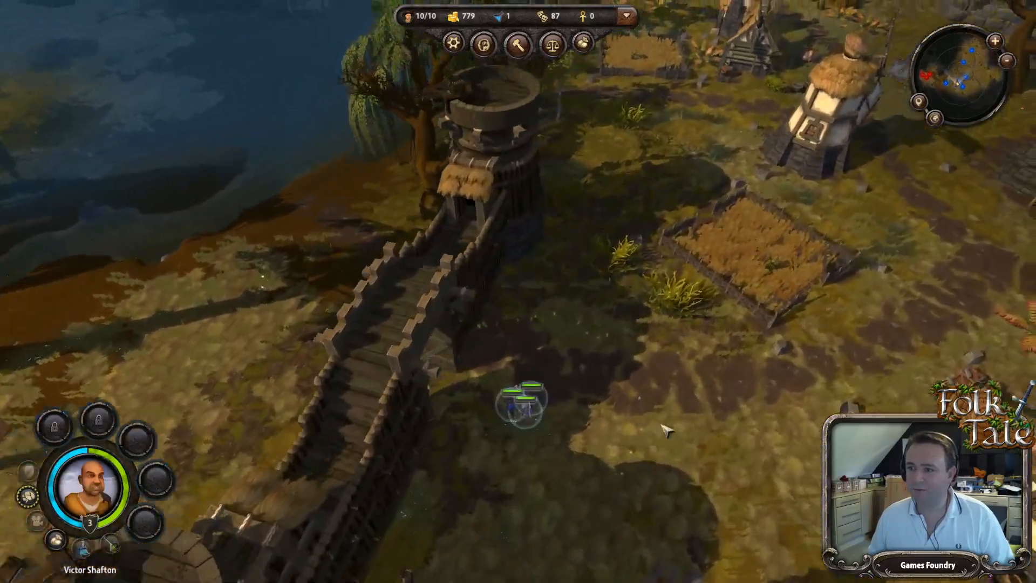
Step: Survey the land beyond the village, across the water to the ruined walls and stone stairway
key("w")
key("d")
scroll(660, 394, "down", 3)
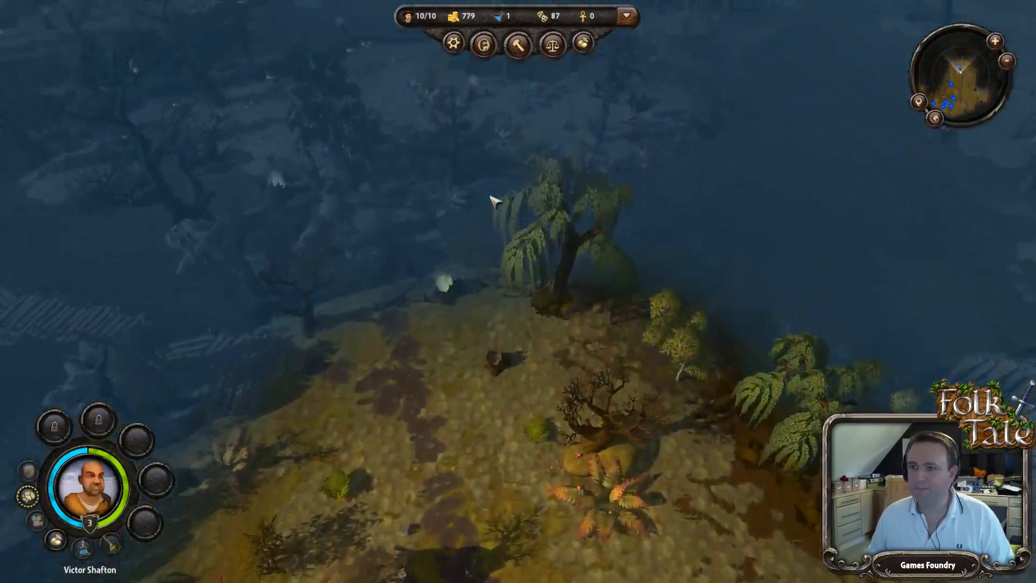
key("w")
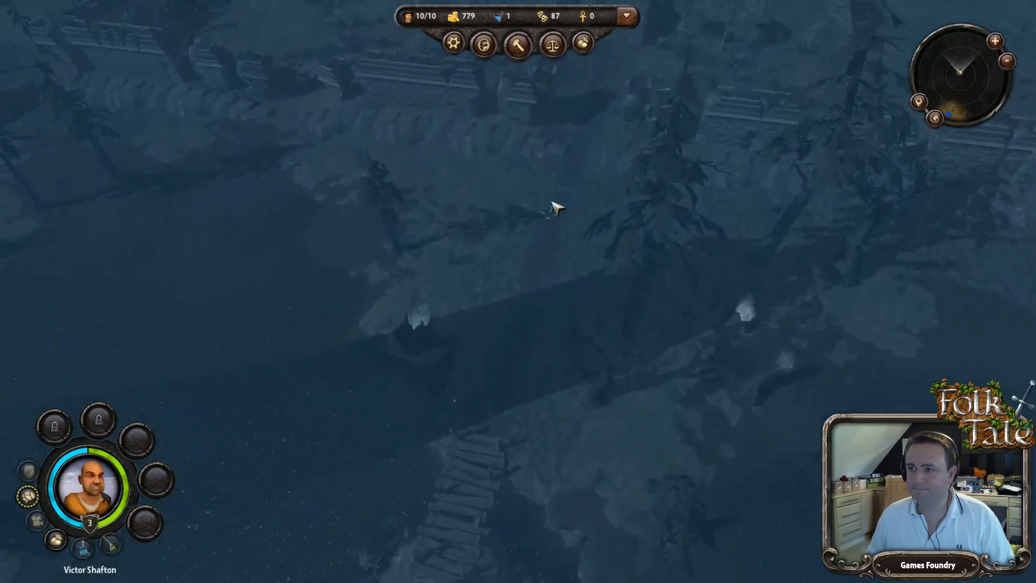
key("w")
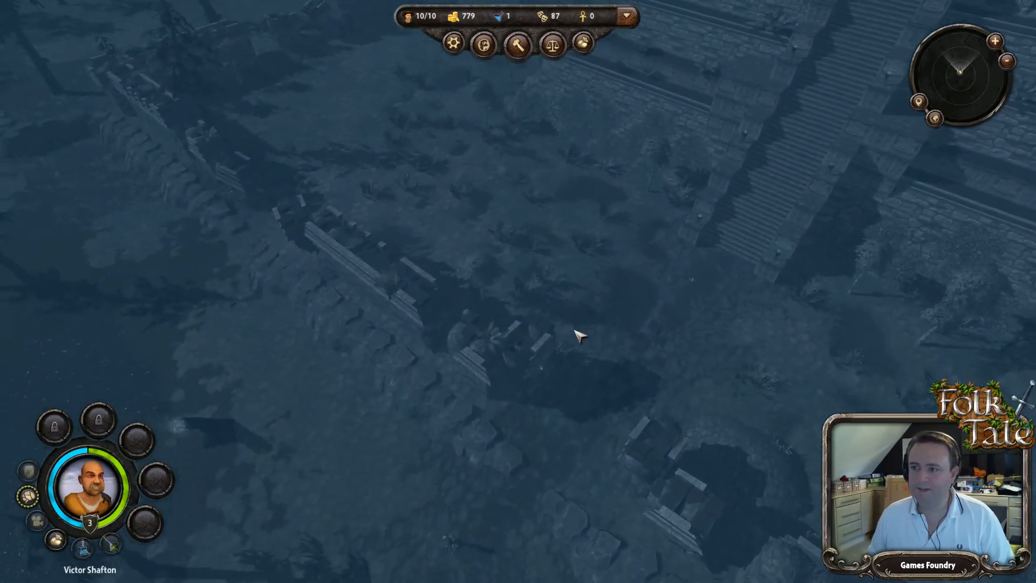
key("w")
scroll(553, 331, "up", 3)
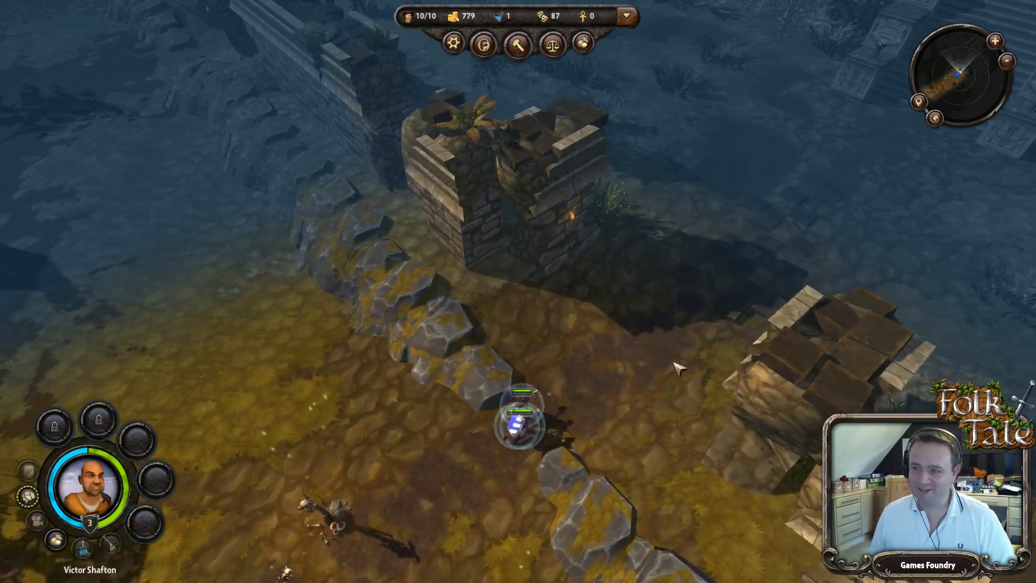
Step: Move the shielded party past the ruined walls and along the paving slabs toward the foot of the stone stairway
right_click(622, 282)
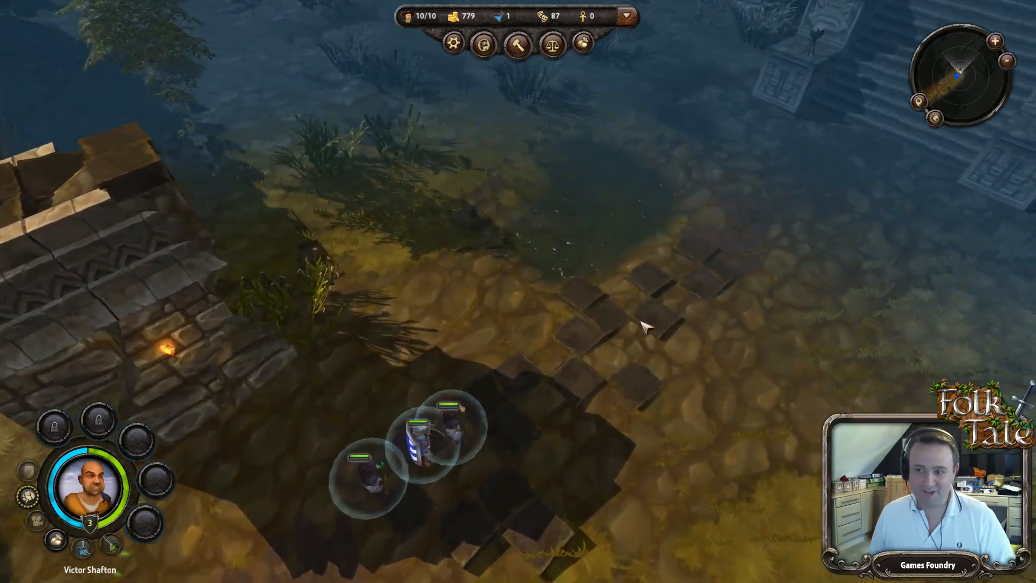
right_click(641, 324)
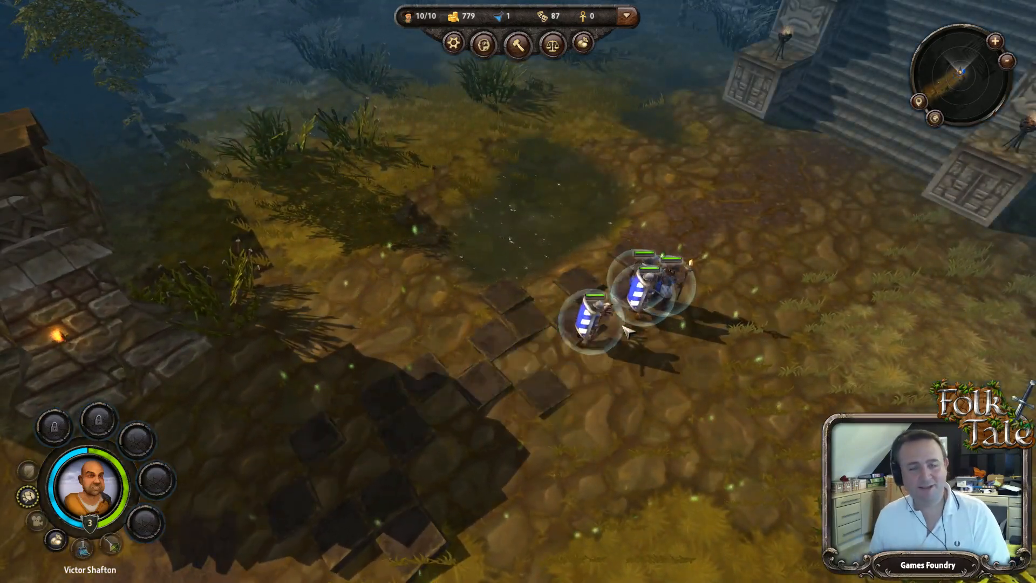
scroll(630, 303, "down", 2)
key("w")
key("d")
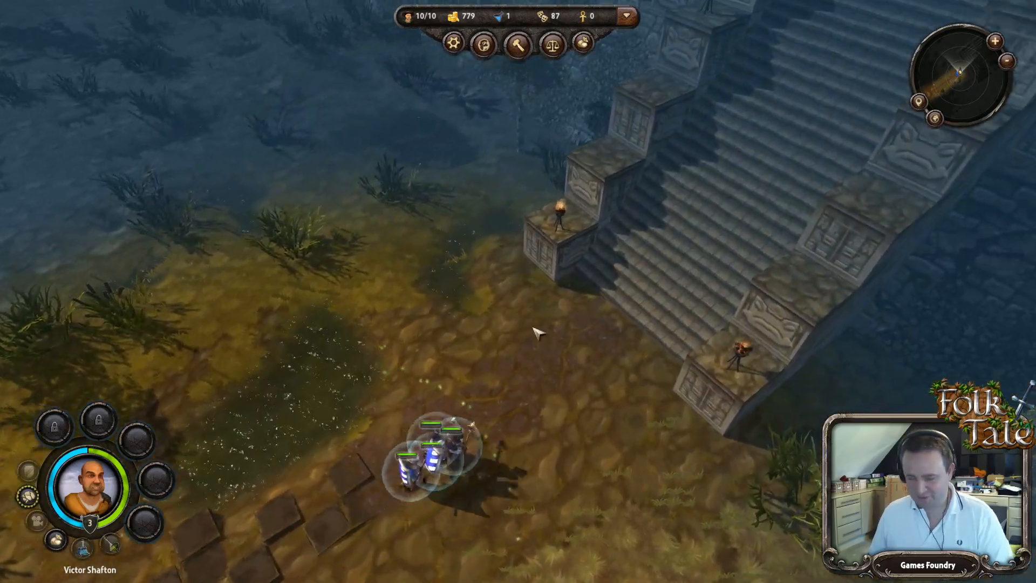
Step: Lead the party up the temple's long stone staircase, following closely behind them
middle_click_drag(533, 328, 556, 198)
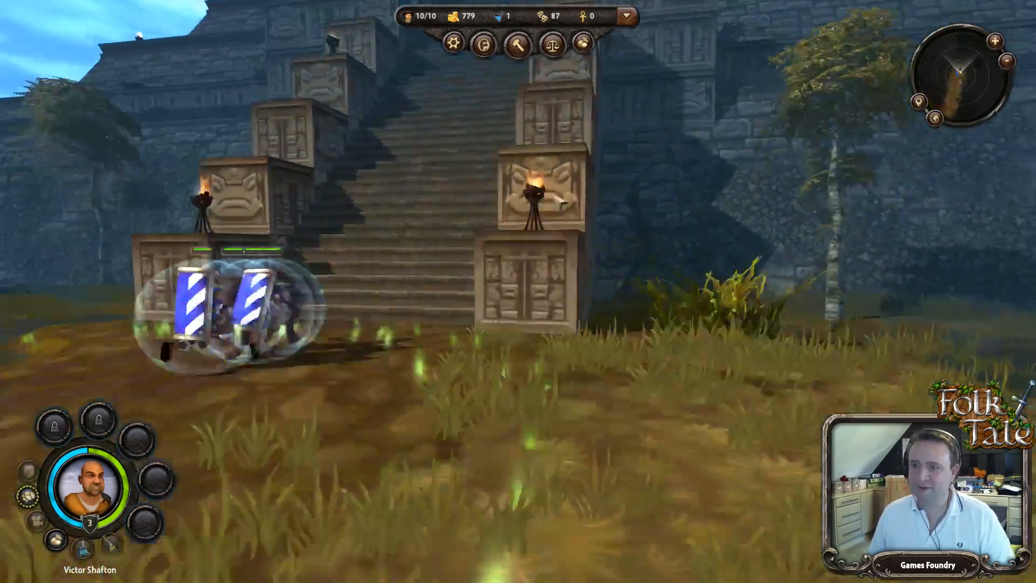
middle_click_drag(564, 159, 483, 170)
key("w")
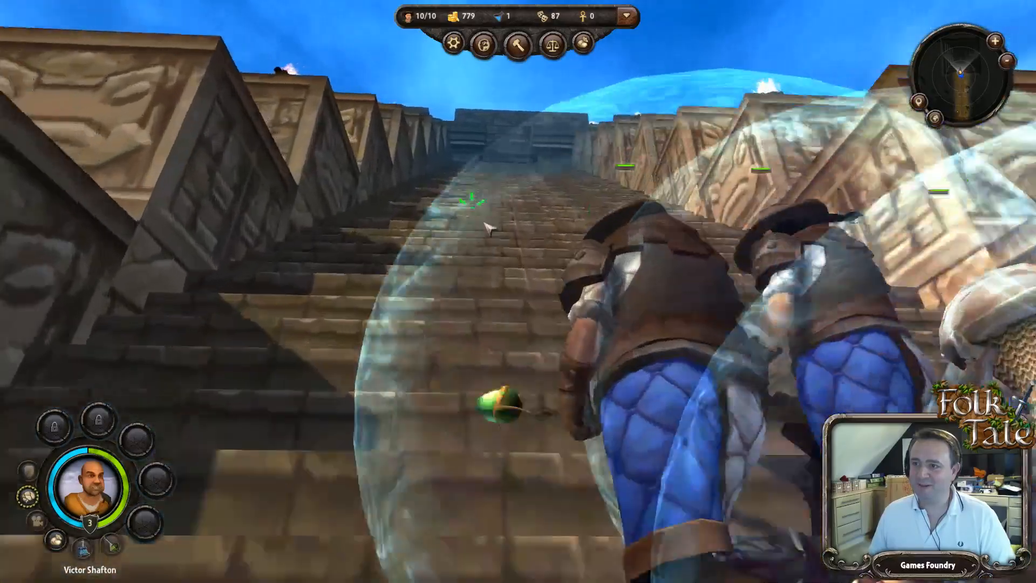
middle_click_drag(488, 228, 516, 240)
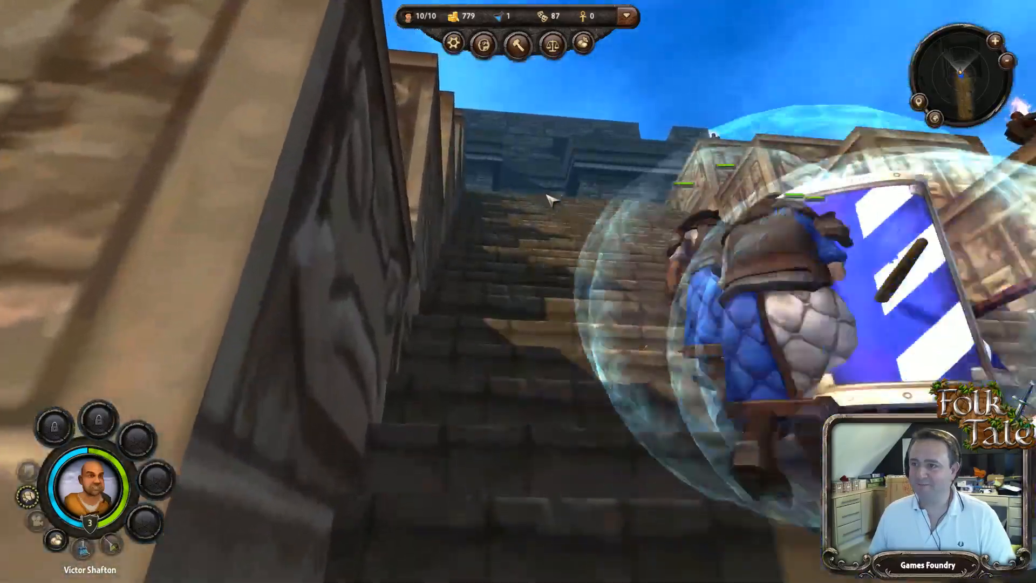
middle_click_drag(547, 196, 511, 271)
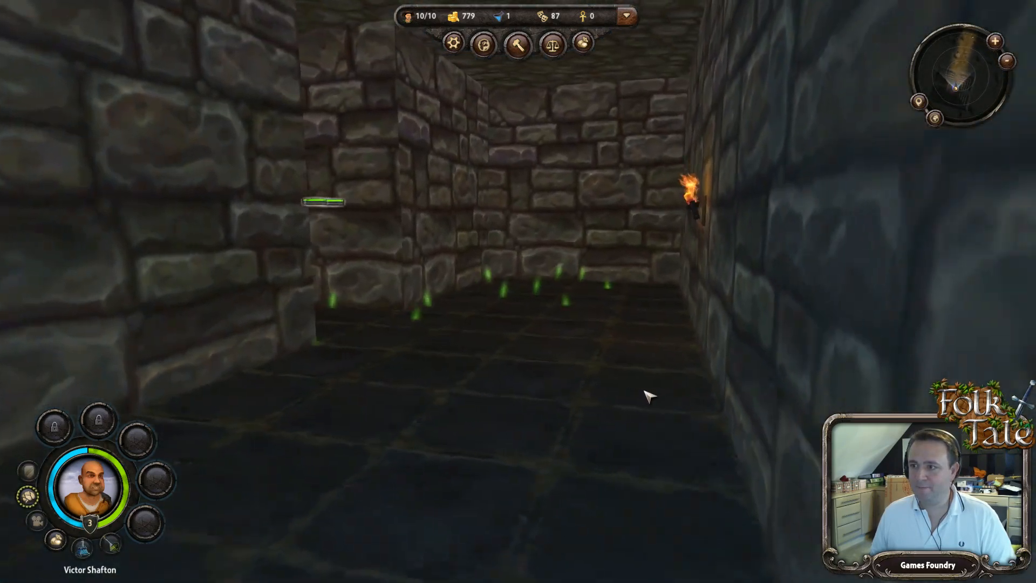
Step: Guide the party through the torchlit stone corridors to the treasure chest and open its loot
middle_click_drag(645, 391, 609, 396)
middle_click_drag(477, 404, 503, 391)
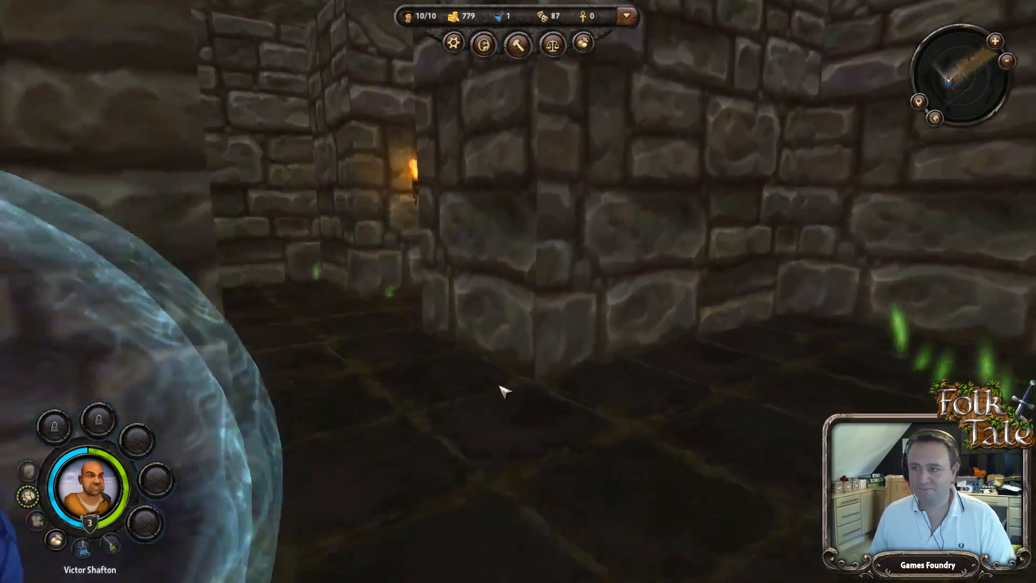
middle_click_drag(250, 382, 266, 318)
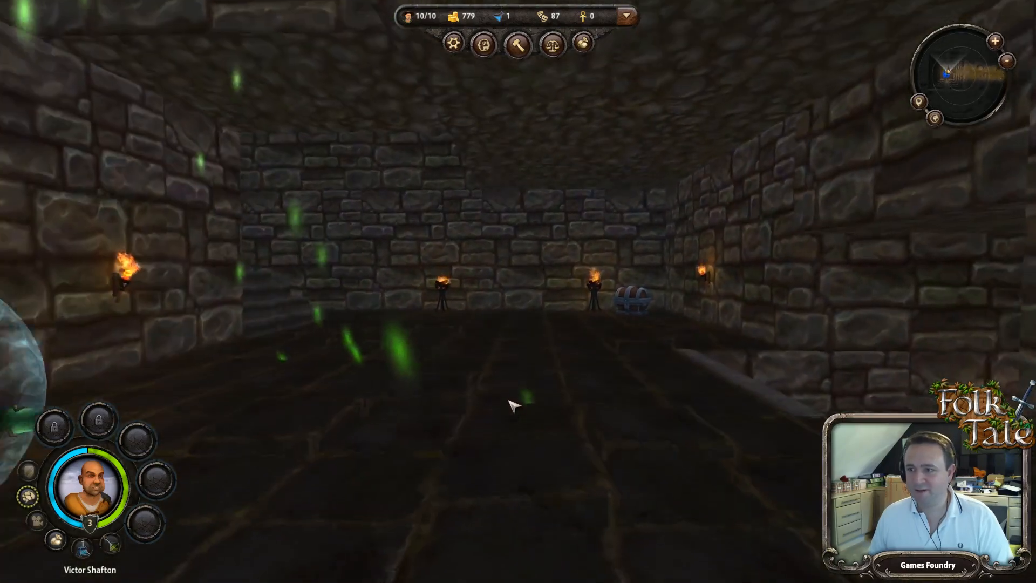
middle_click_drag(331, 432, 547, 425)
middle_click_drag(429, 398, 667, 398)
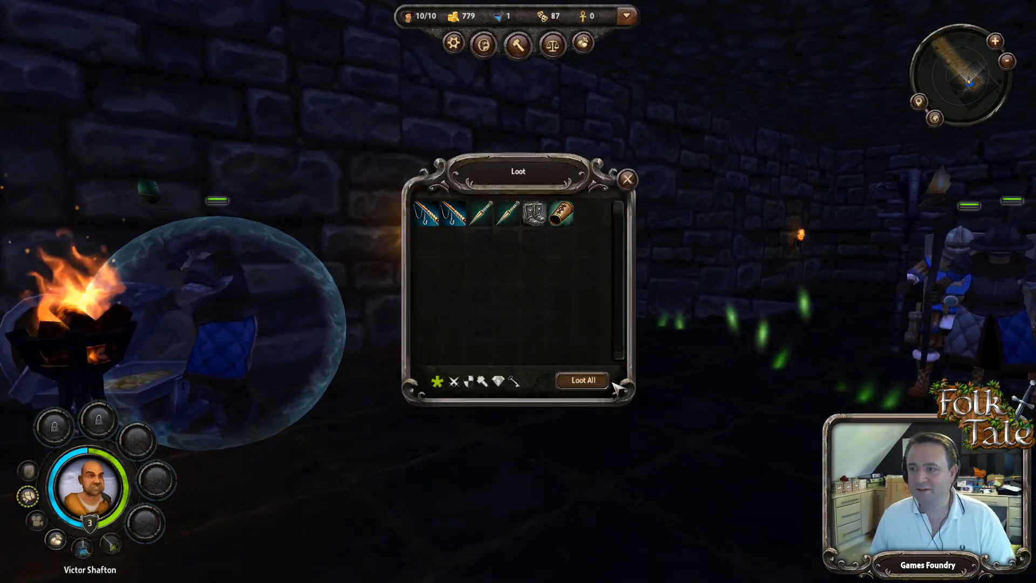
Step: Lead the party away from the treasure chest and across the dark torchlit chamber
right_click(559, 416)
mouse_move(562, 423)
middle_mouse_down()
mouse_move(655, 370)
mouse_move(412, 398)
mouse_move(583, 375)
mouse_move(485, 416)
mouse_move(624, 407)
mouse_move(698, 426)
mouse_move(734, 395)
mouse_move(491, 389)
mouse_move(459, 400)
mouse_move(562, 387)
mouse_move(495, 353)
mouse_move(509, 294)
mouse_move(724, 333)
mouse_move(571, 277)
middle_mouse_up()
right_click(696, 416)
right_click(459, 400)
right_click(494, 352)
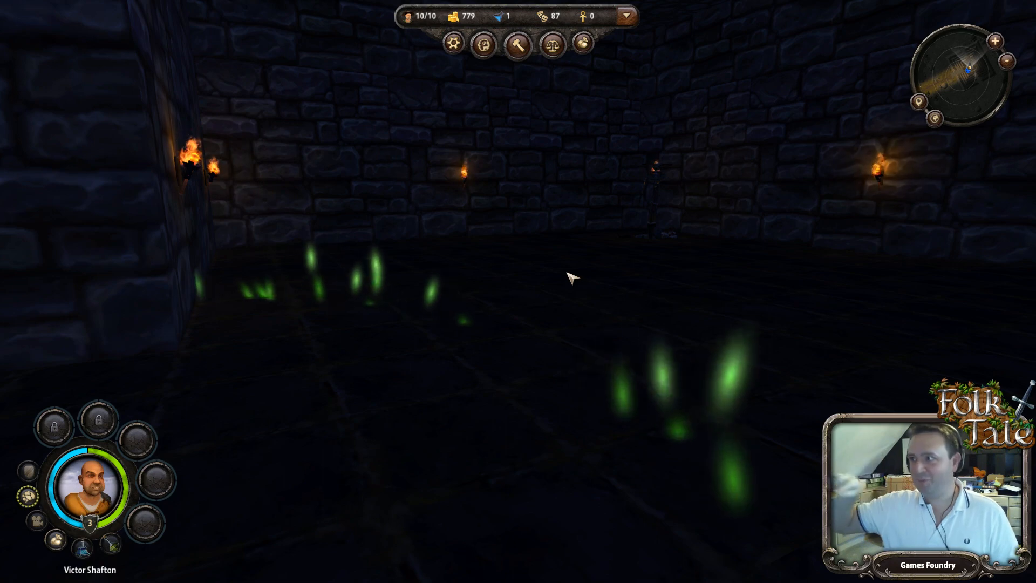
key("d")
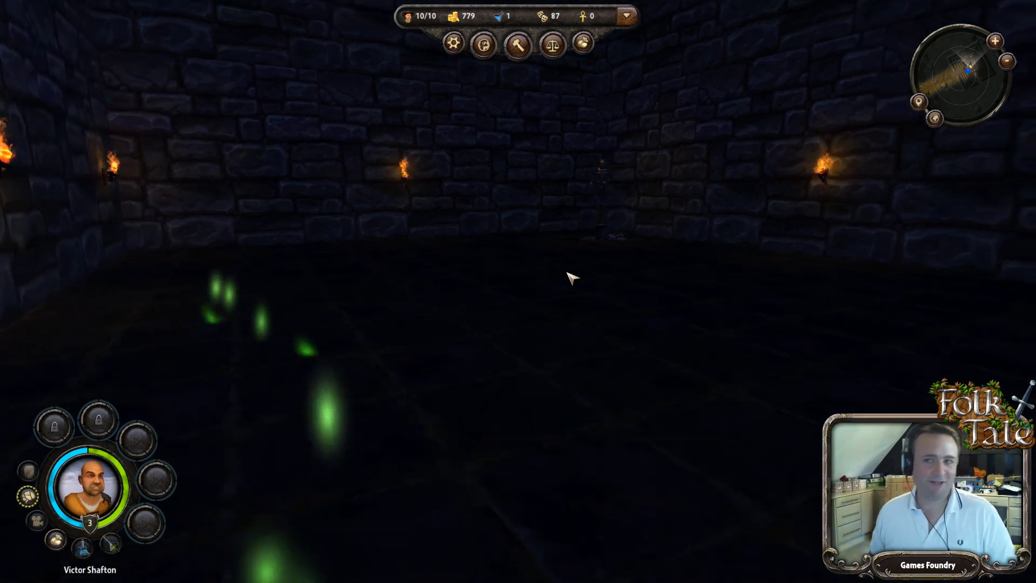
key("w")
key("q")
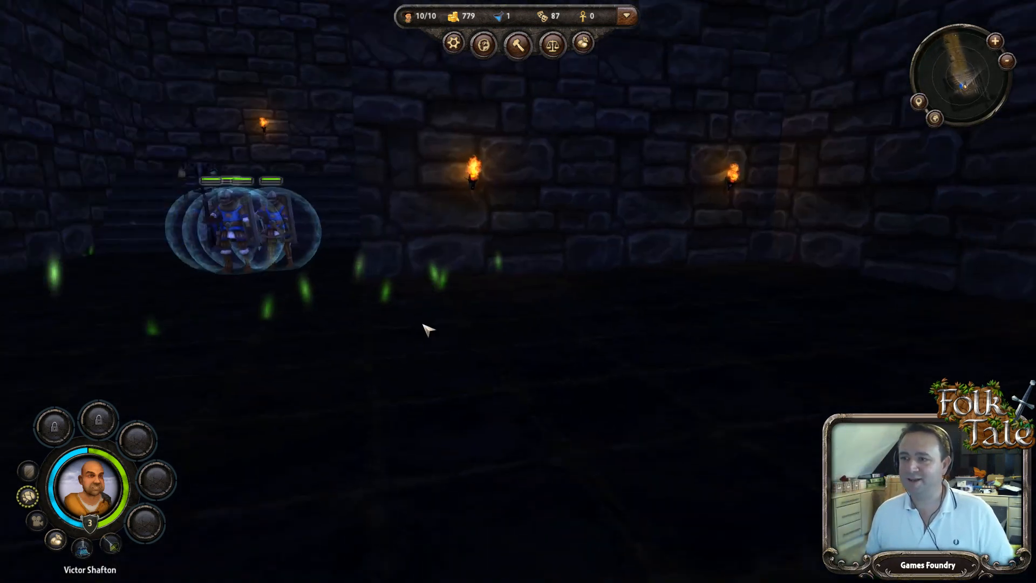
right_click(447, 381)
key("q")
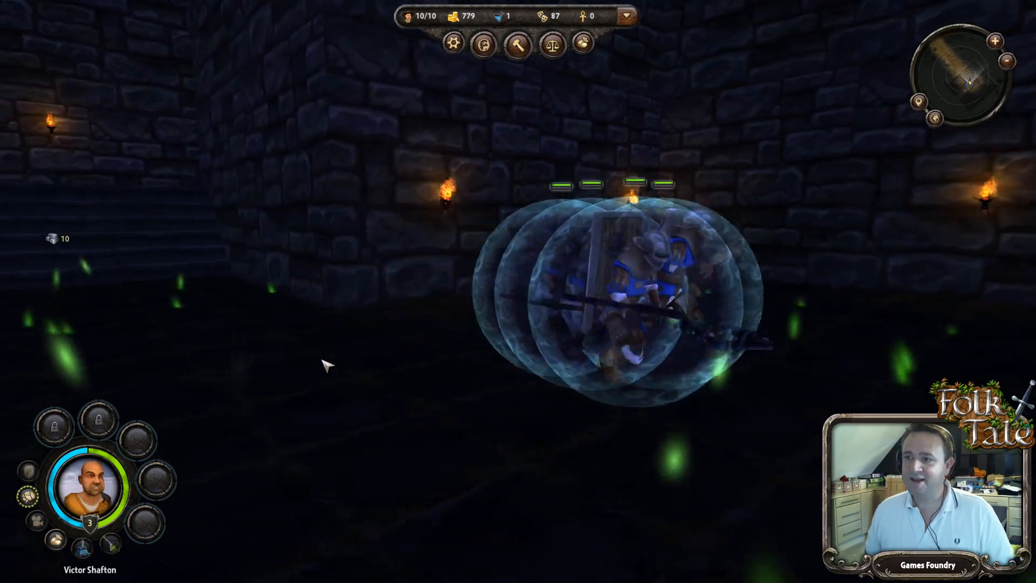
Step: Move the party around the chamber's corner to the foot of the interior stone stairs
middle_click_drag(503, 400, 544, 364)
key("a")
key("a")
key("w")
right_click(423, 426)
middle_click_drag(423, 426, 555, 446)
right_click(555, 447)
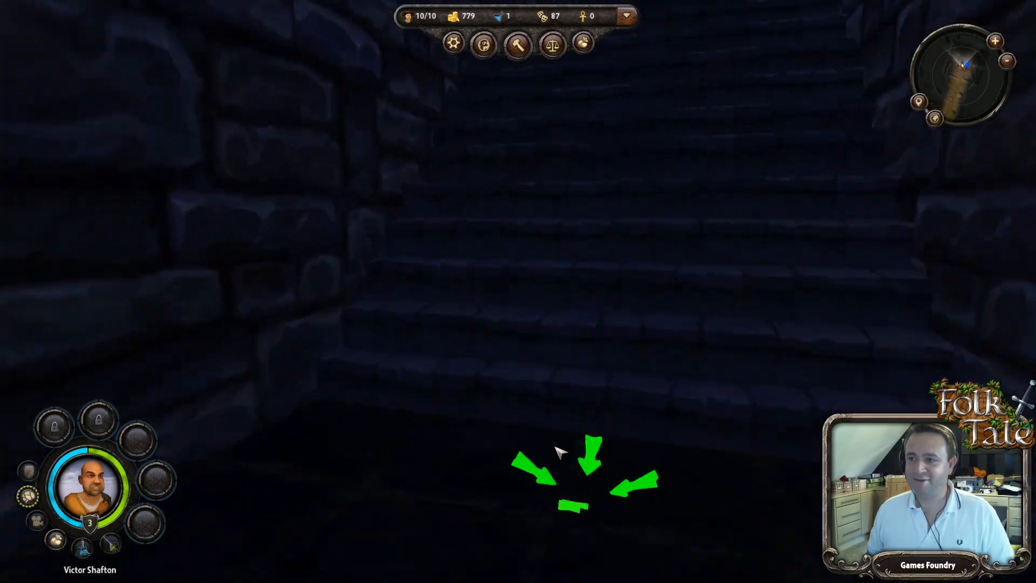
Step: Lead the party out of the temple interior and onto the long outdoor staircase
key("w")
middle_click_drag(303, 403, 541, 423)
right_click(542, 424)
middle_click_drag(452, 415, 409, 466)
key("w")
key("w")
middle_click_drag(498, 341, 558, 359)
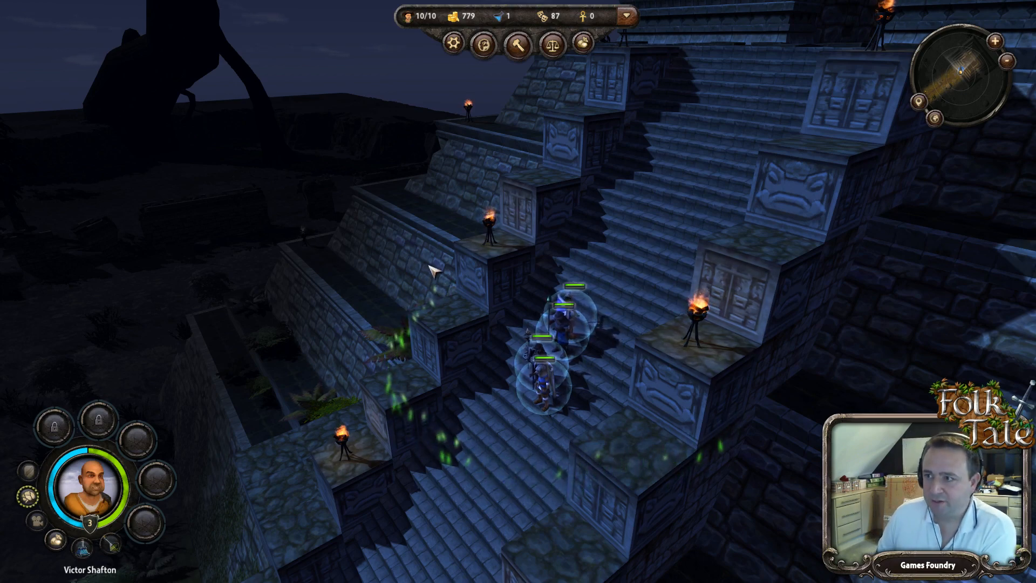
Step: Select the rear shield bearer on the temple staircase and send that villager alone several steps higher than the others
scroll(432, 267, "up", 4)
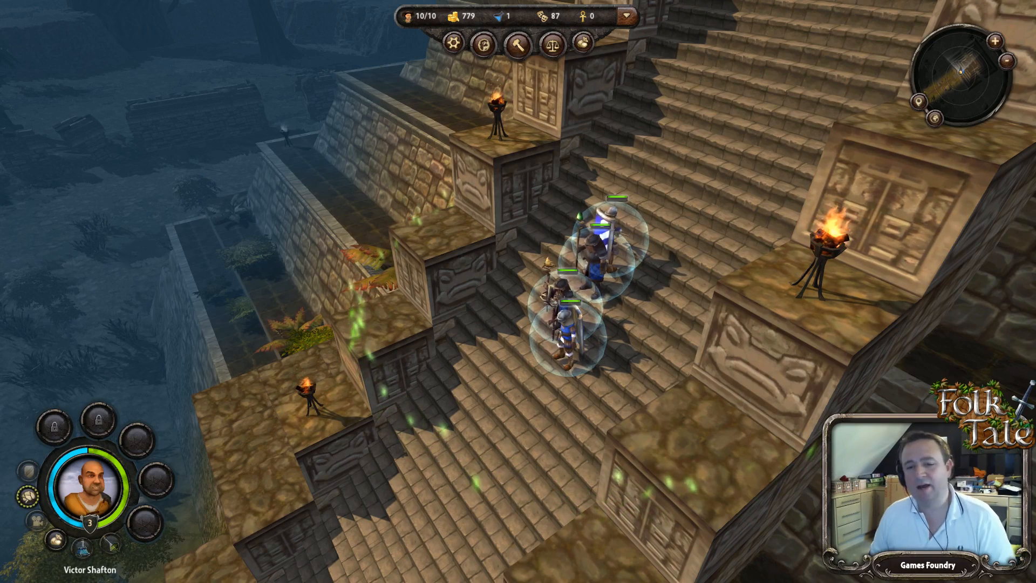
key("a")
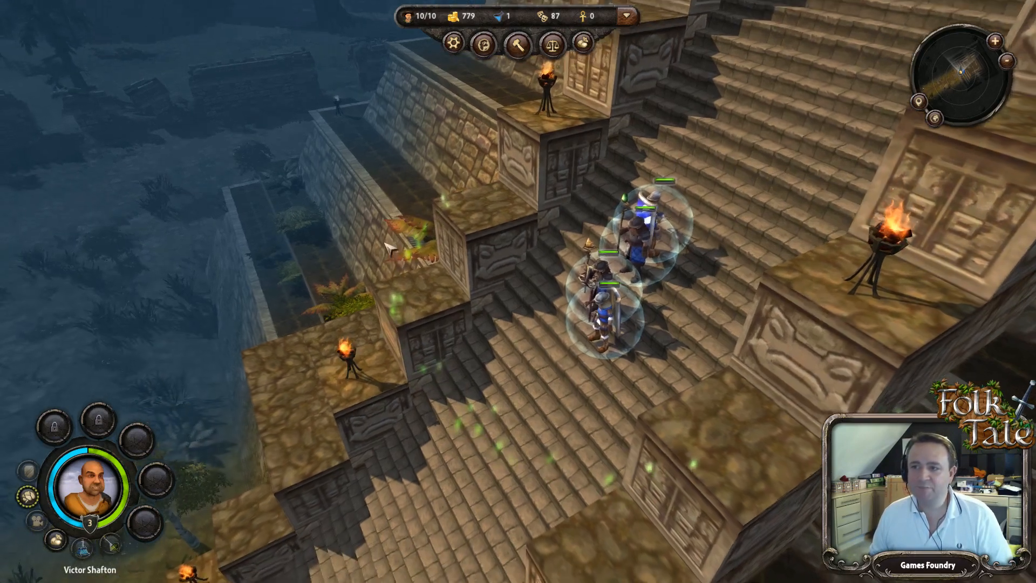
key("w")
scroll(324, 293, "up", 3)
mouse_move(321, 287)
middle_mouse_down()
mouse_move(331, 281)
mouse_move(333, 299)
mouse_move(334, 285)
mouse_move(322, 308)
middle_mouse_up()
scroll(334, 294, "down", 3)
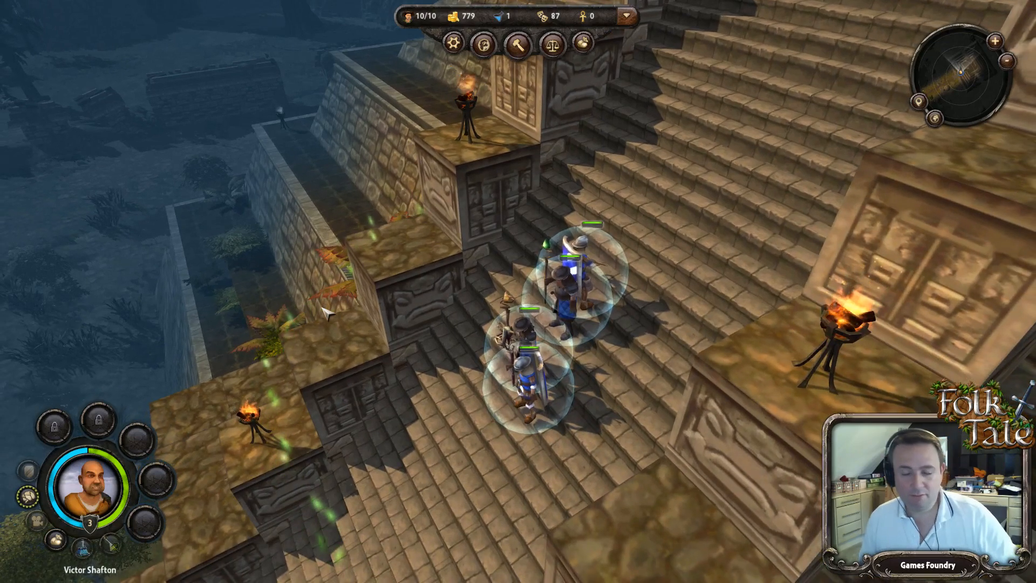
left_click(634, 344)
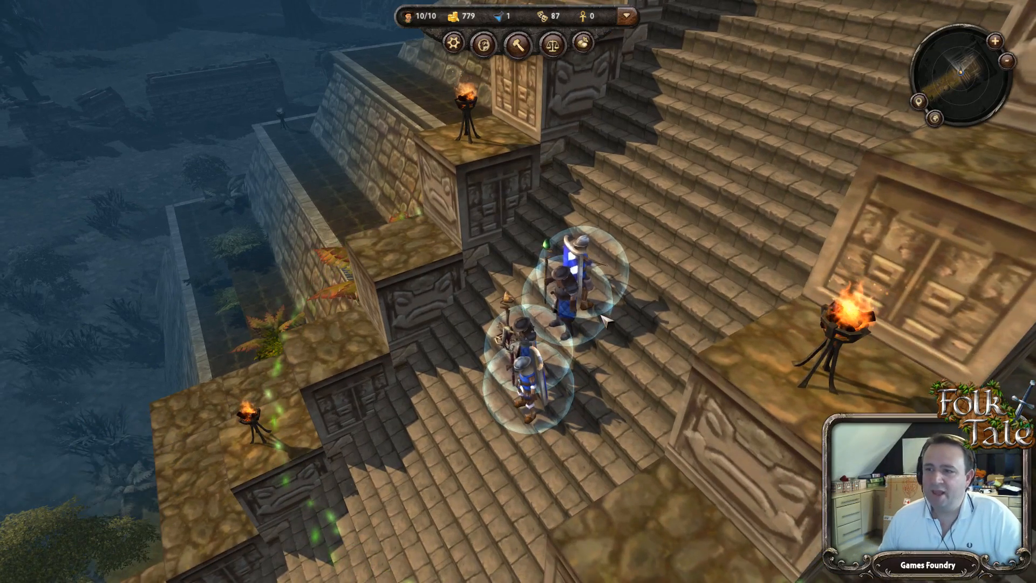
left_click(587, 249)
right_click(724, 165)
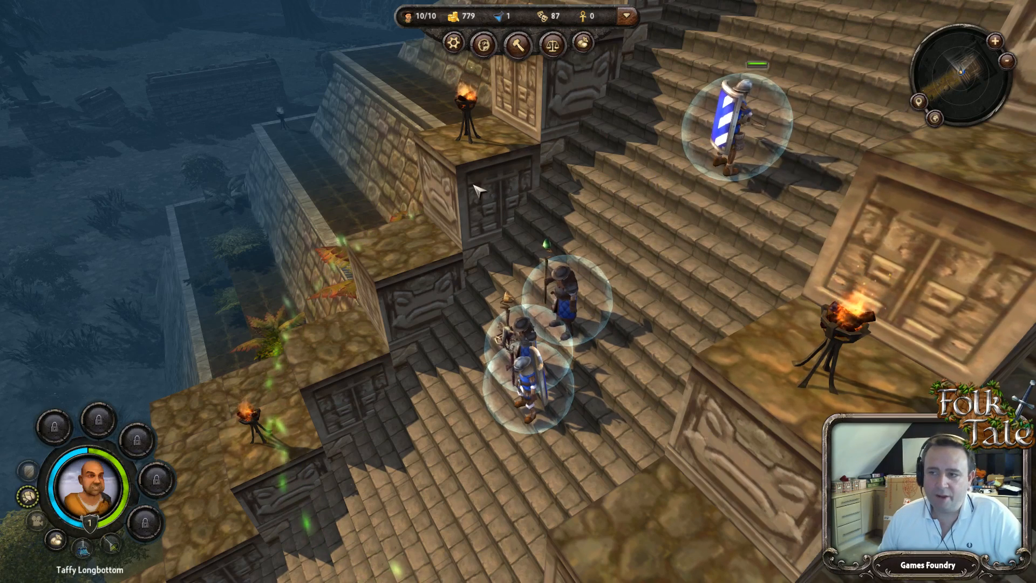
middle_click_drag(478, 188, 496, 173)
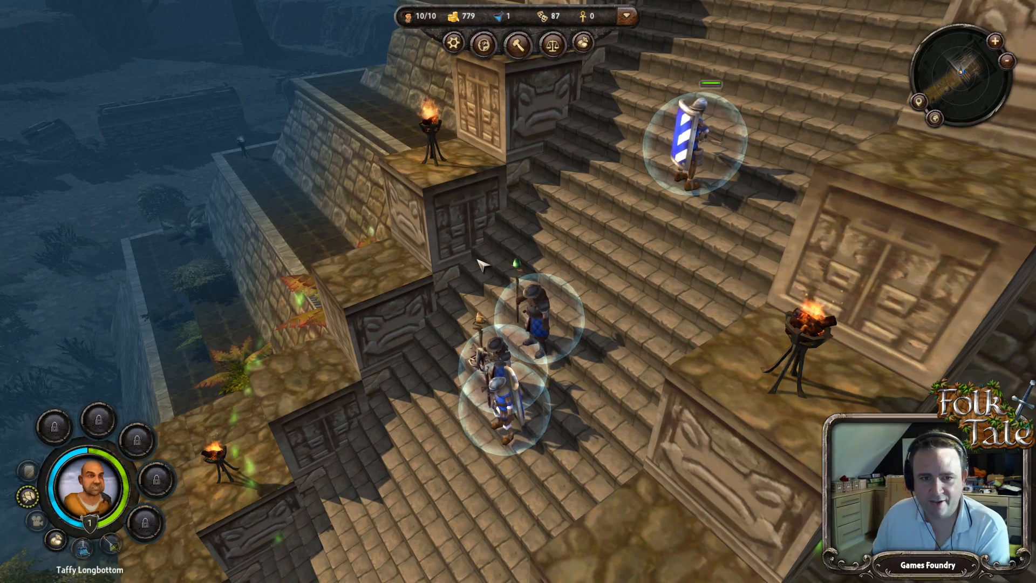
Step: Select all four party members and move them from the temple staircase to the grassy clearing beside the wooden footbridge
left_click(562, 264)
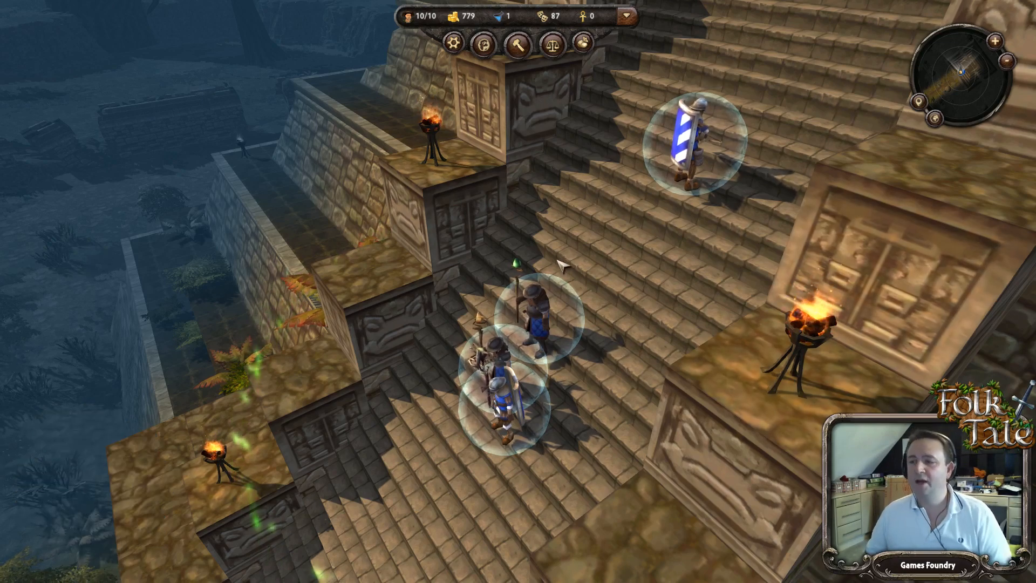
left_click_drag(782, 92, 477, 470)
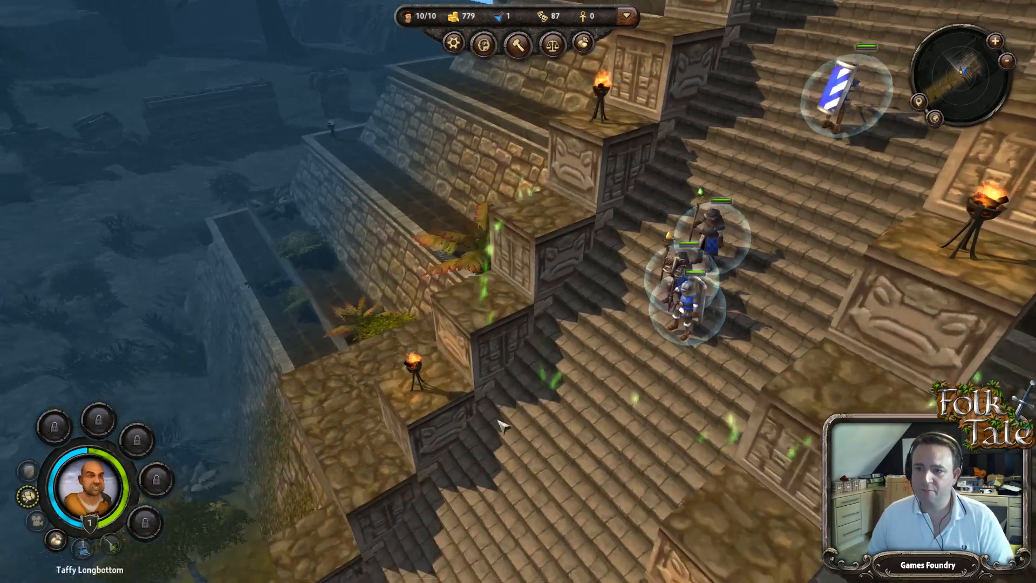
scroll(501, 427, "down", 5)
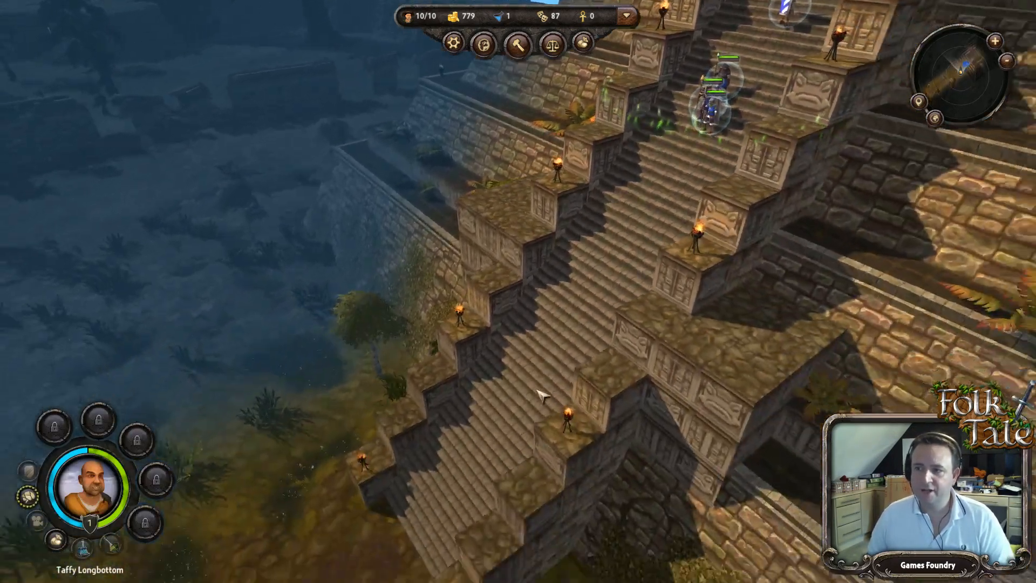
key("s")
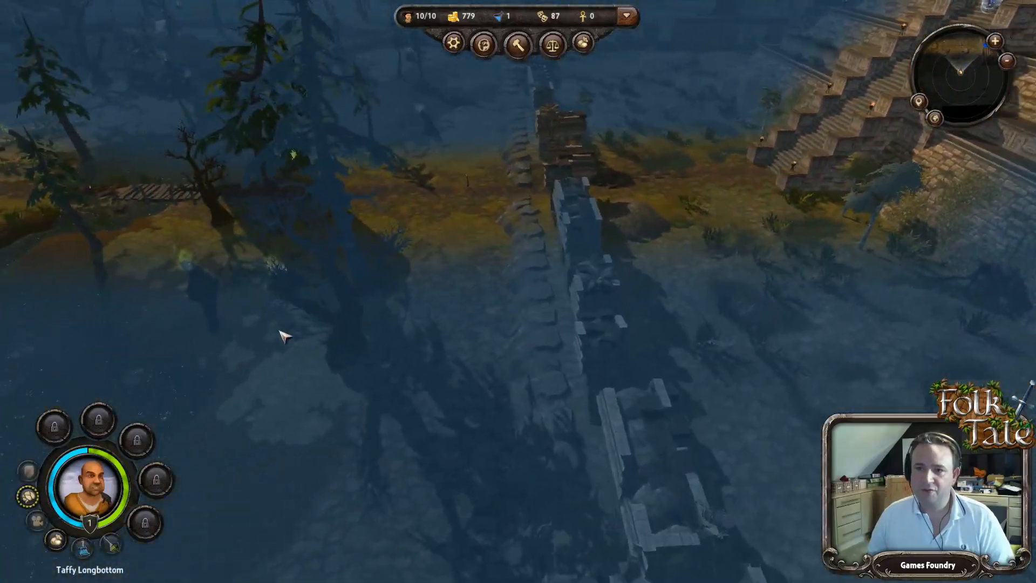
key("s")
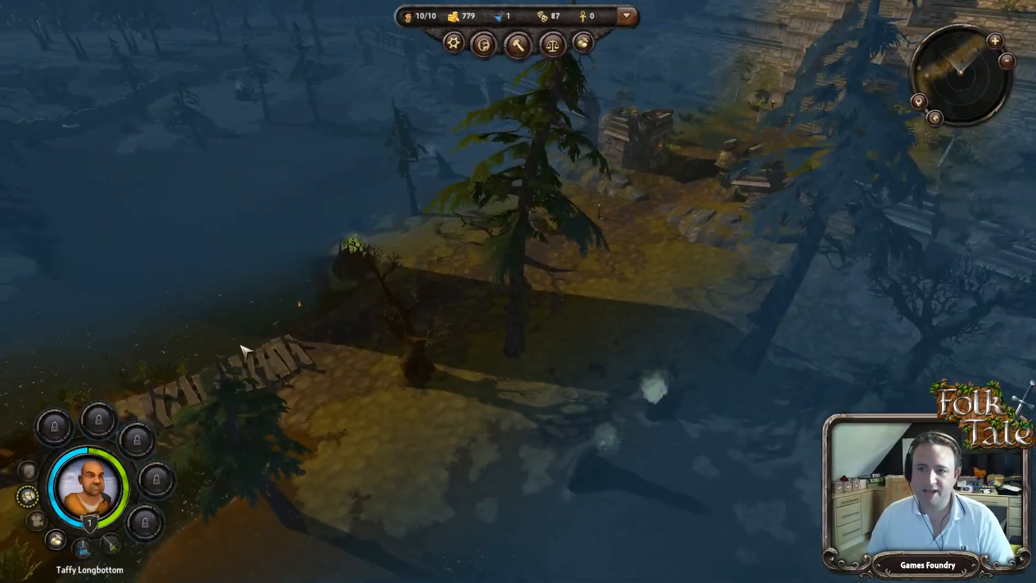
key("s")
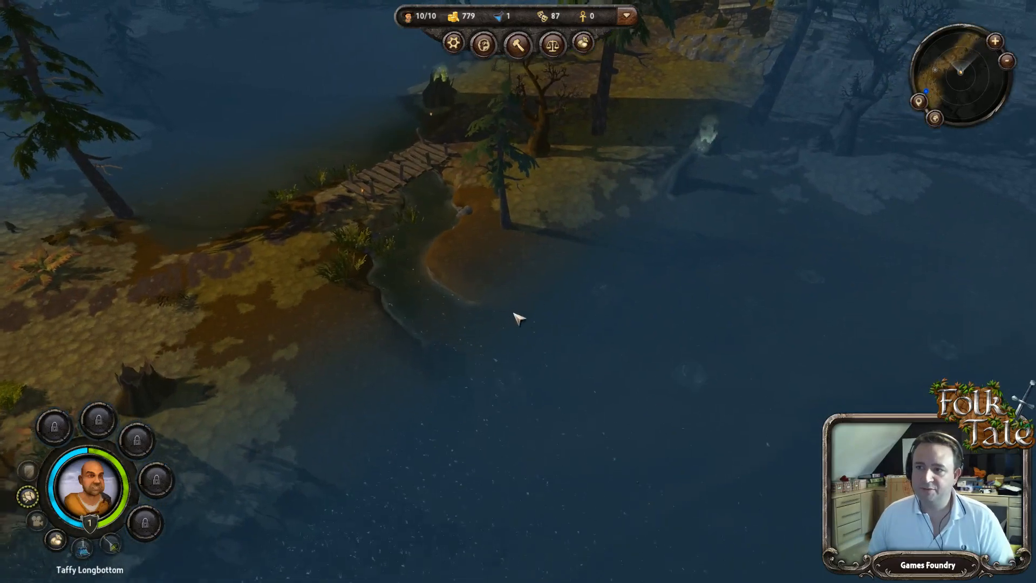
key("a")
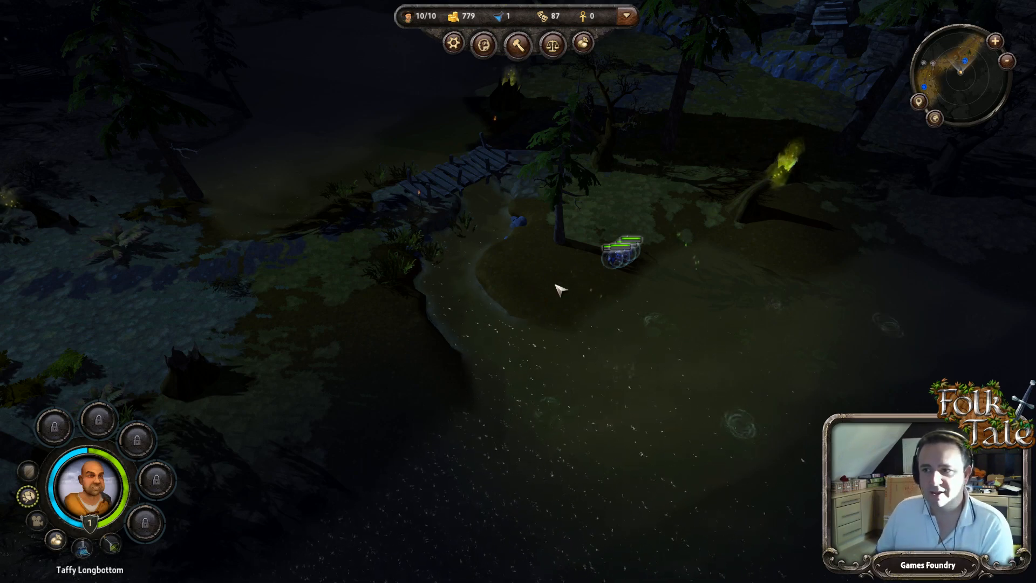
right_click(590, 212)
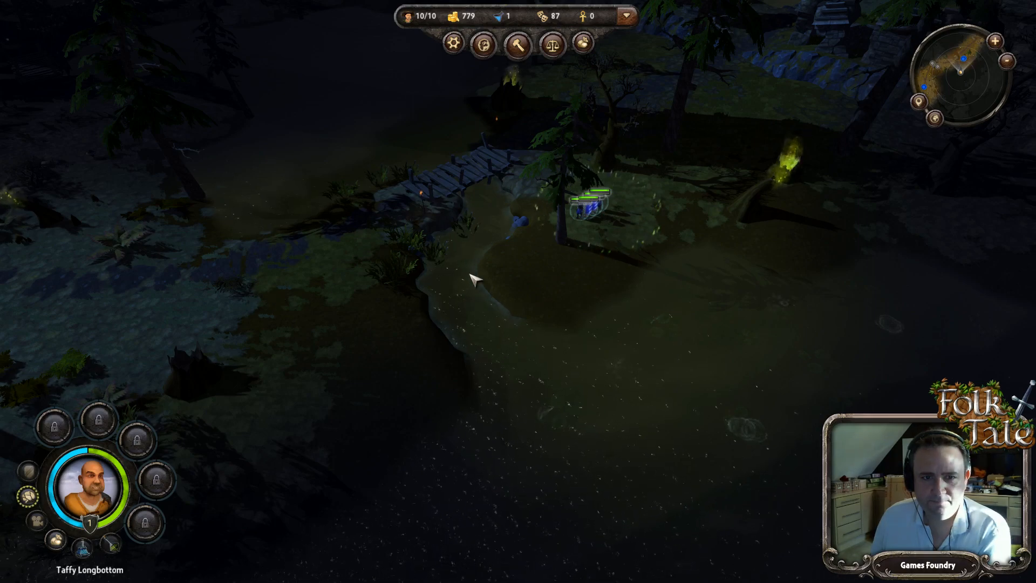
Step: Send the party from the grassy clearing onto the wooden footbridge
middle_click_drag(463, 266, 477, 261)
scroll(476, 262, "up", 2)
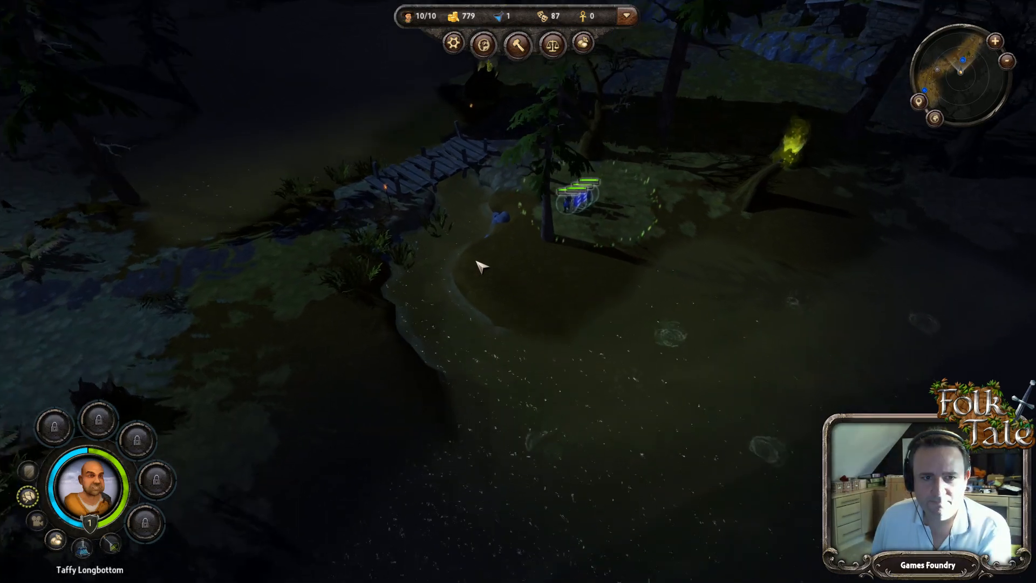
scroll(478, 264, "up", 2)
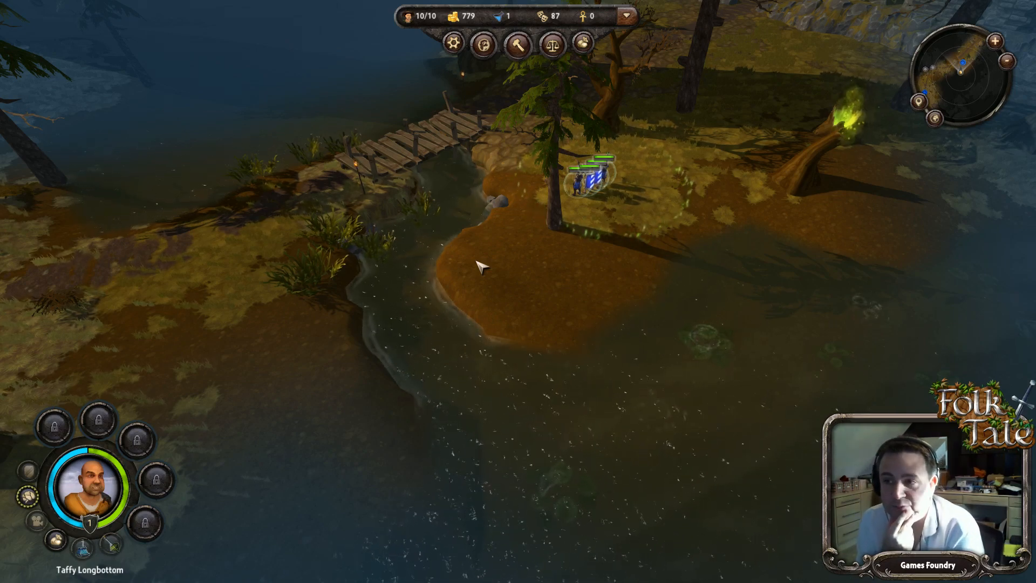
scroll(480, 264, "up", 3)
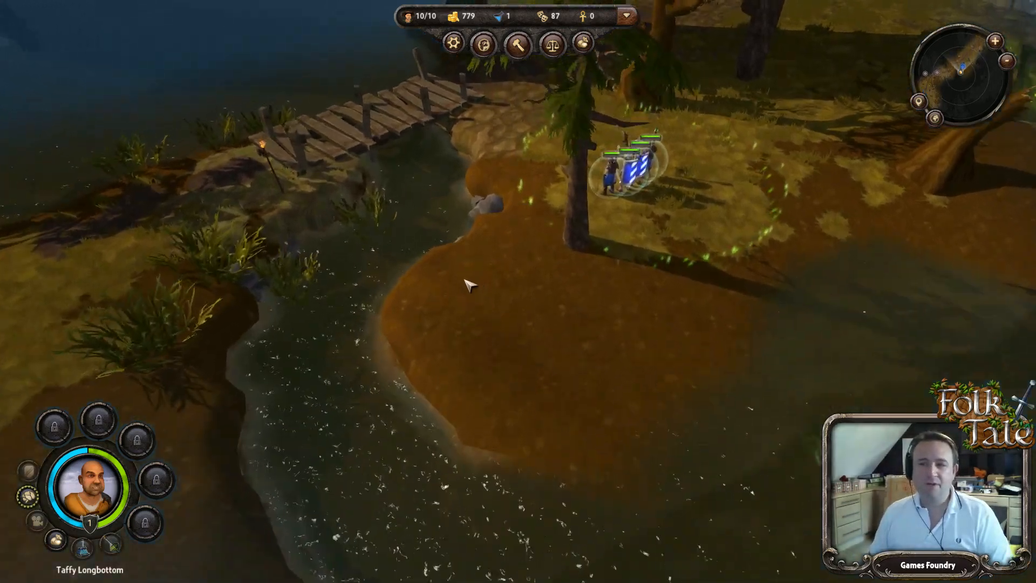
key("w")
right_click(448, 154)
key("a")
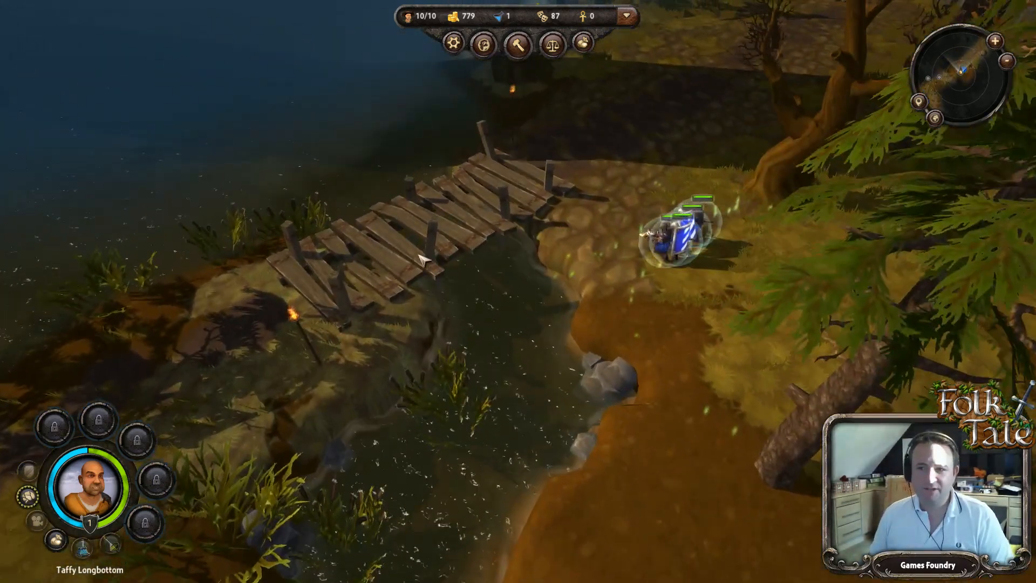
Step: Lead the party over the wooden footbridge and onto the grassy path on the far bank
right_click(393, 267)
key("a")
key("s")
scroll(426, 259, "down", 3)
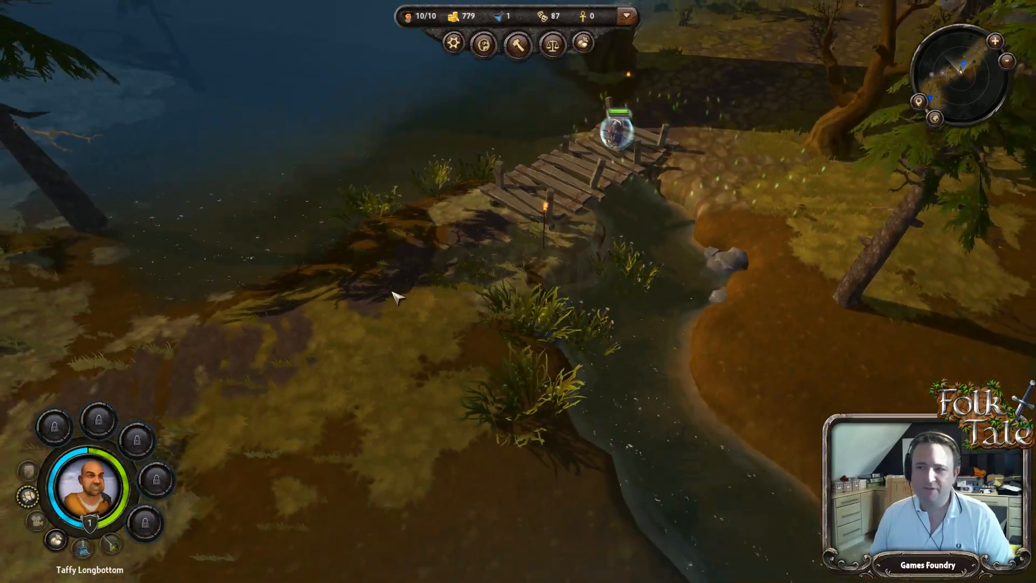
right_click(392, 306)
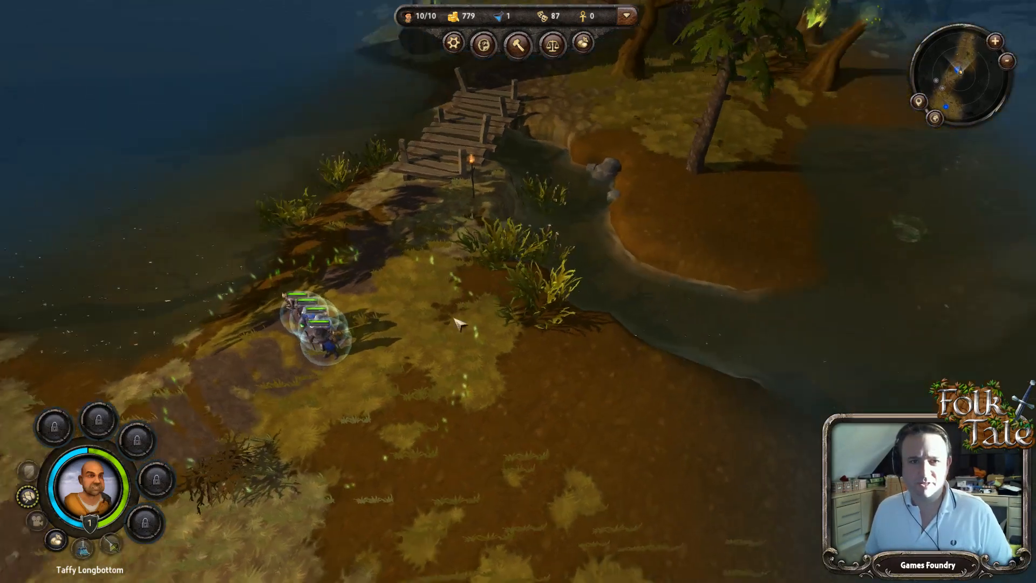
scroll(458, 323, "up", 2)
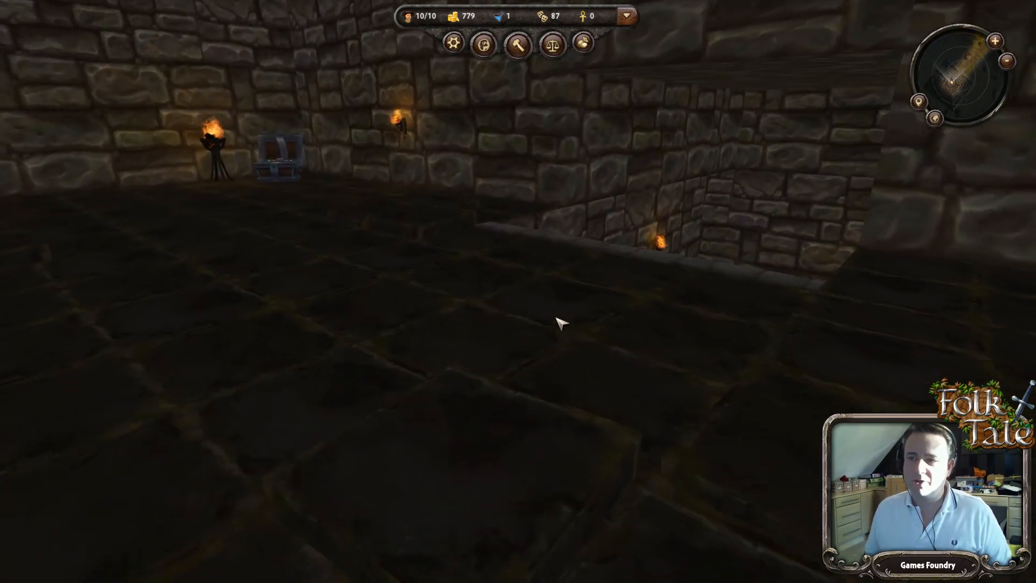
Step: Survey the temple's torchlit chest chamber and corridors, through the exit, and along the path past the ruined wall to the party
right_click_drag(532, 327, 236, 273)
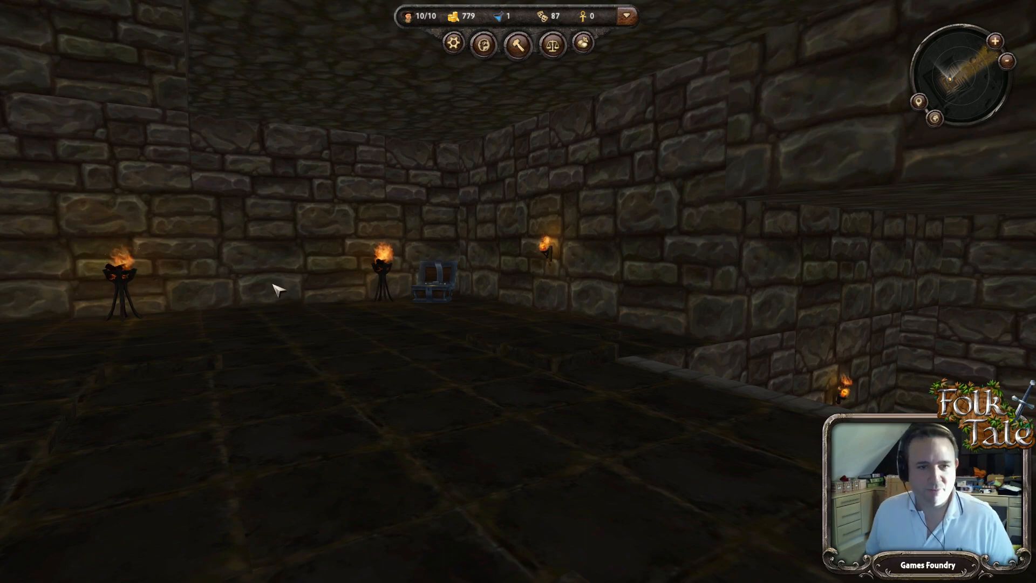
right_click_drag(153, 283, 153, 282)
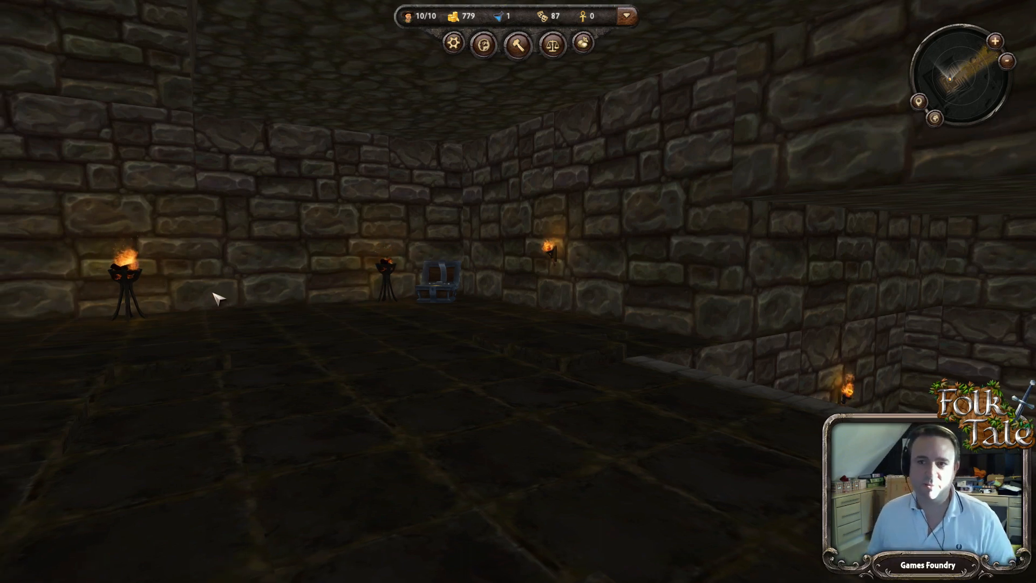
right_click_drag(216, 298, 216, 299)
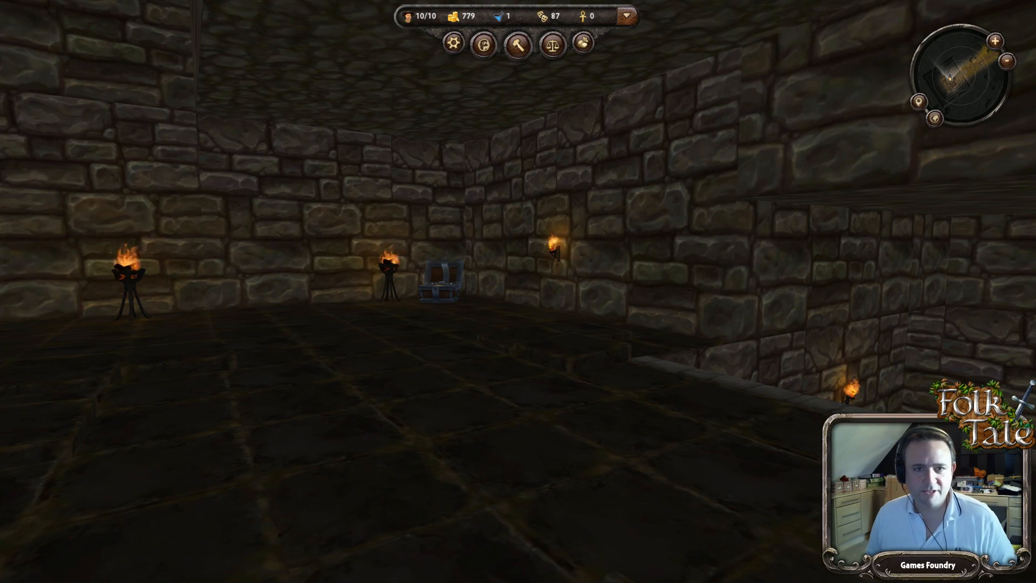
key("w")
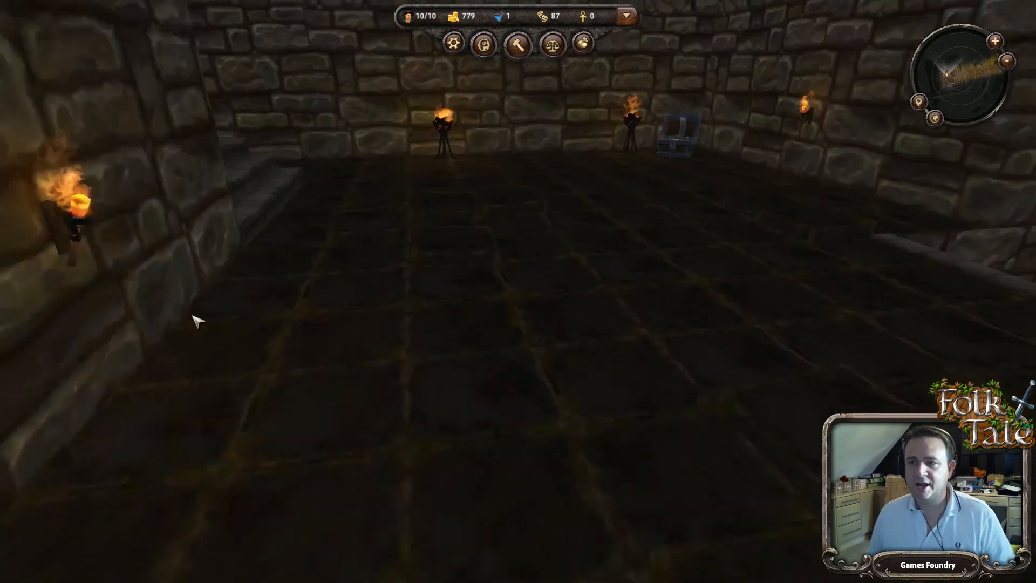
key("w")
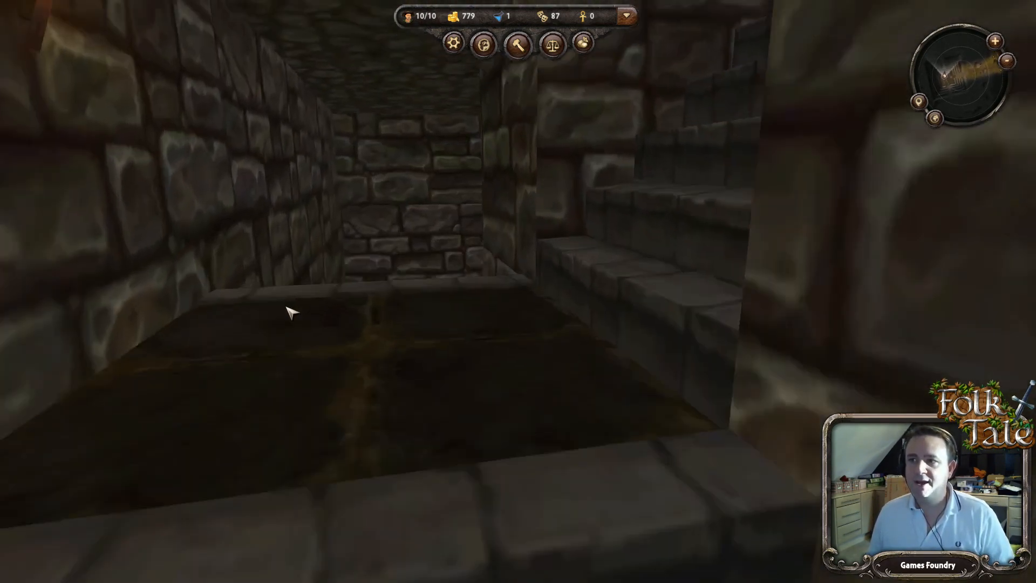
key("w")
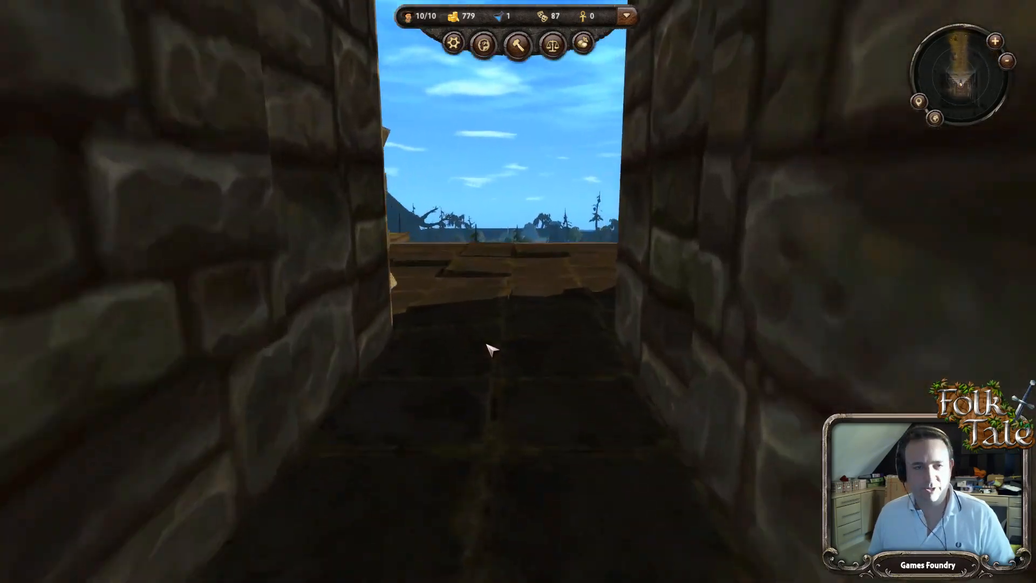
key("w")
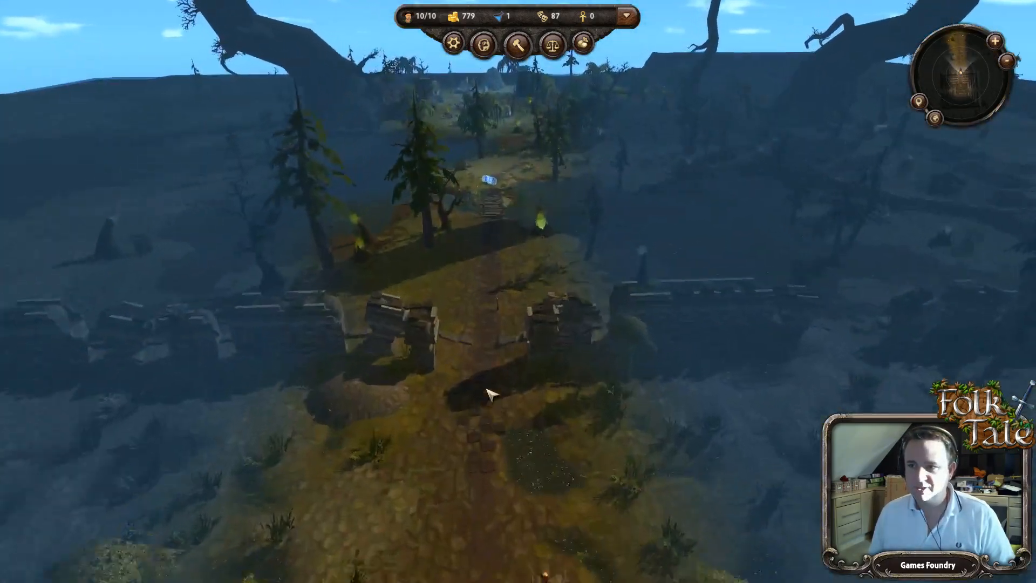
key("w")
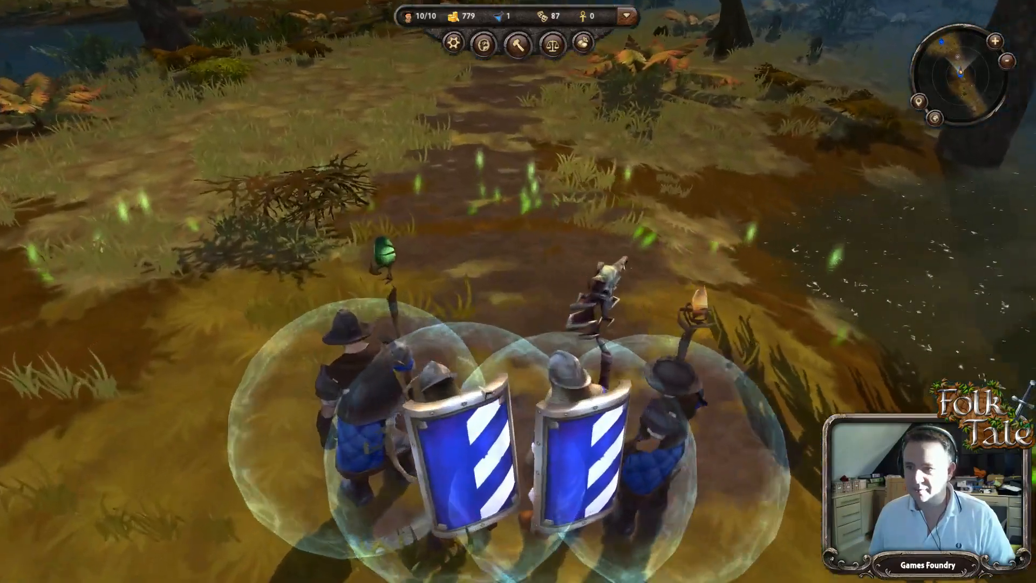
Step: Select the shield-bearing party member and move him around the group on the grassy riverbank
left_click(492, 407)
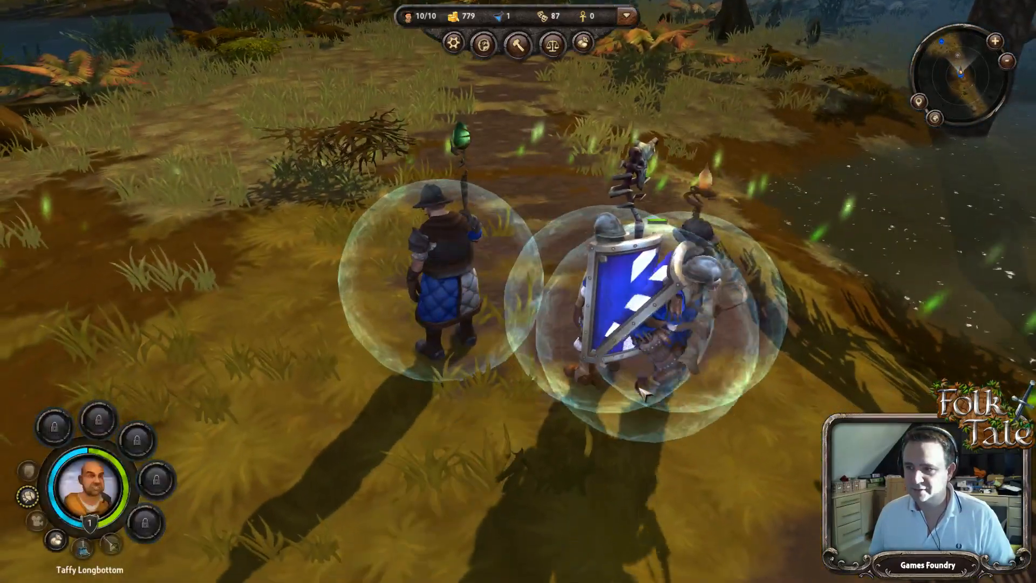
key("d")
scroll(401, 265, "down", 3)
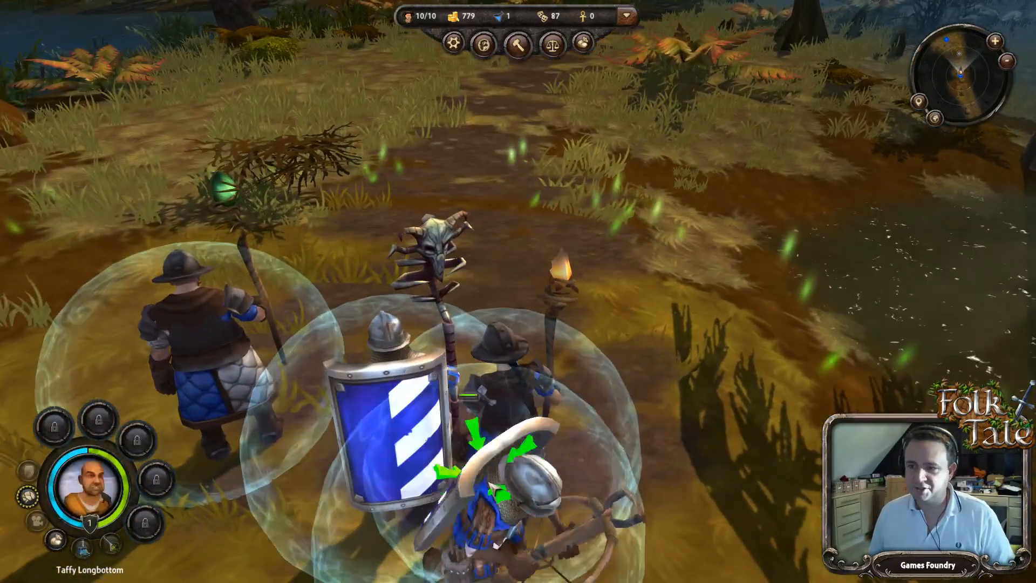
scroll(401, 265, "down", 2)
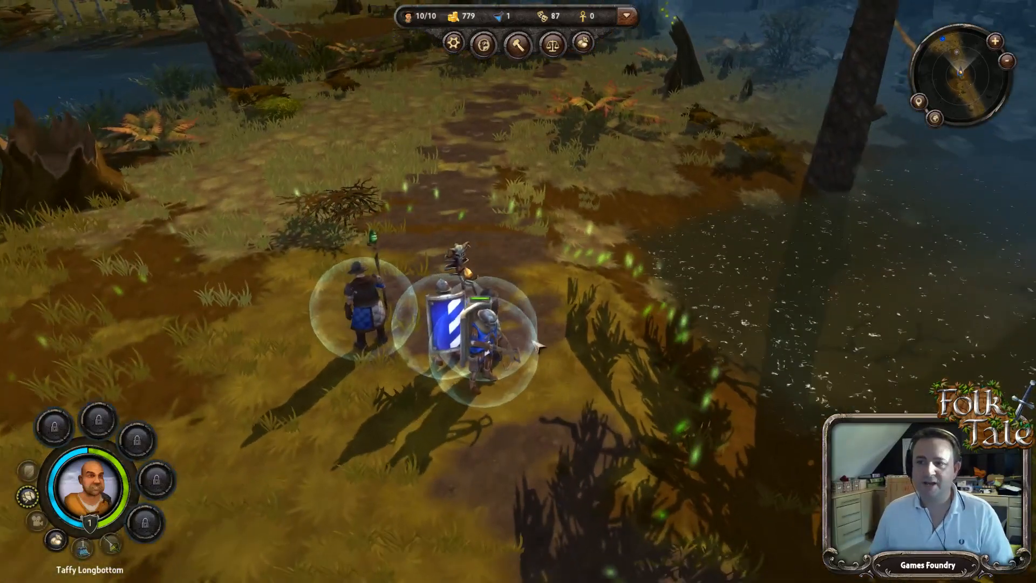
key("e")
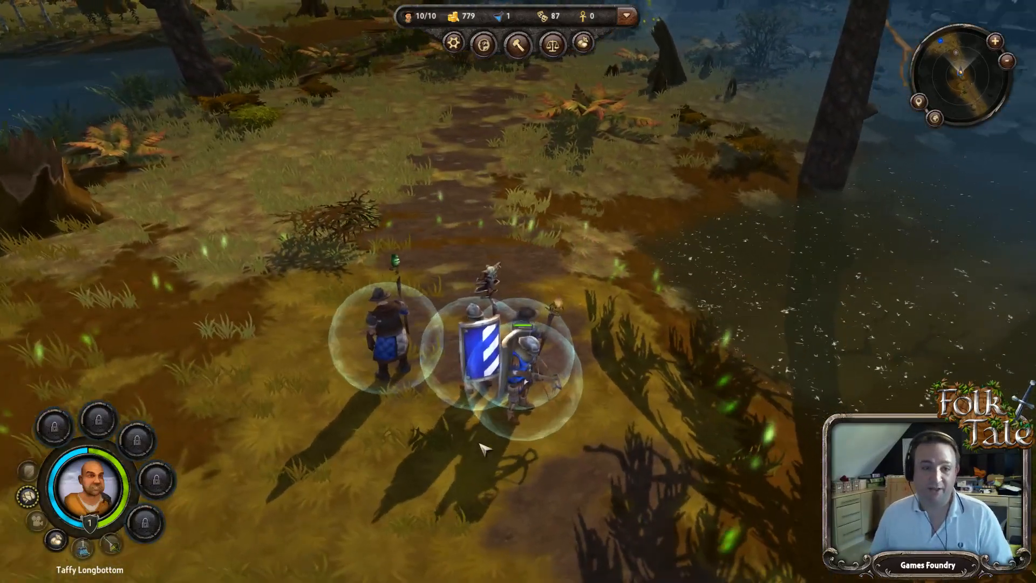
right_click(485, 446)
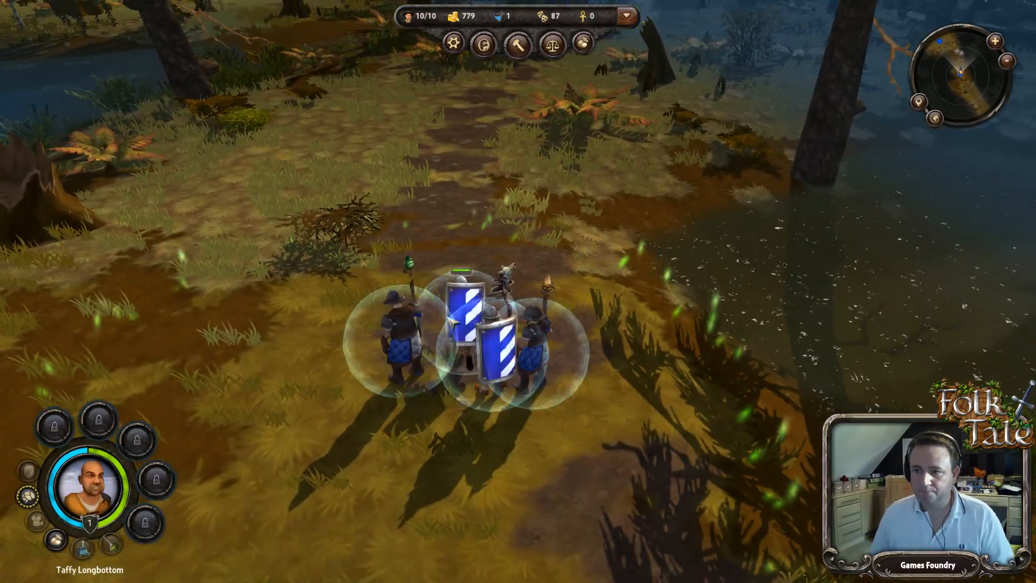
scroll(459, 321, "up", 3)
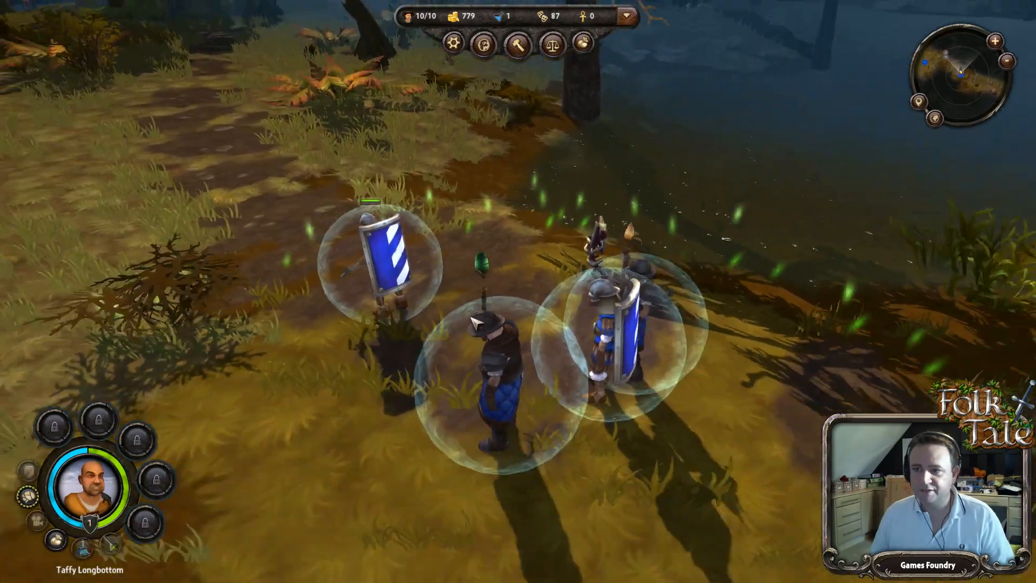
scroll(471, 322, "down", 2)
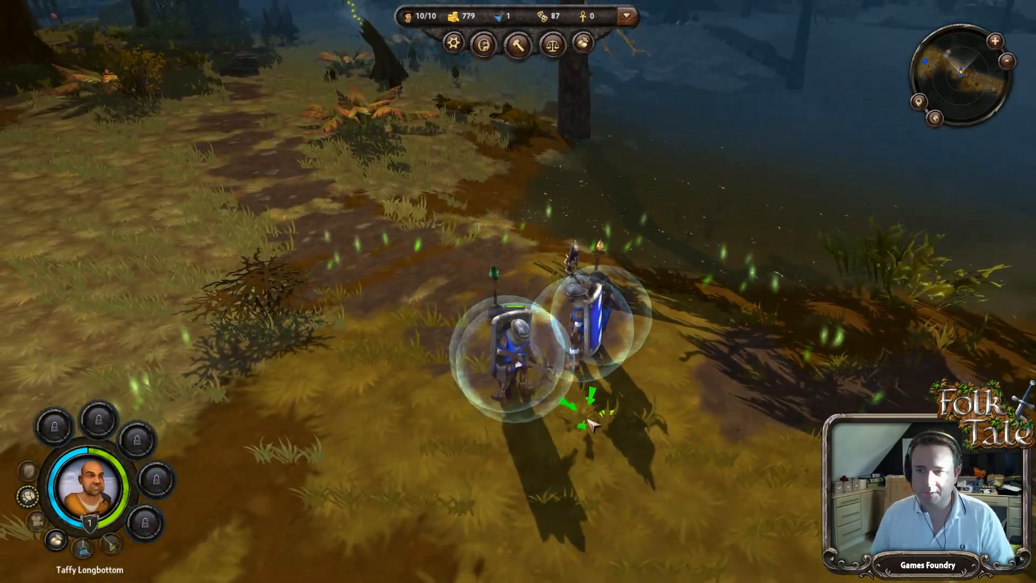
middle_click_drag(523, 346, 440, 337)
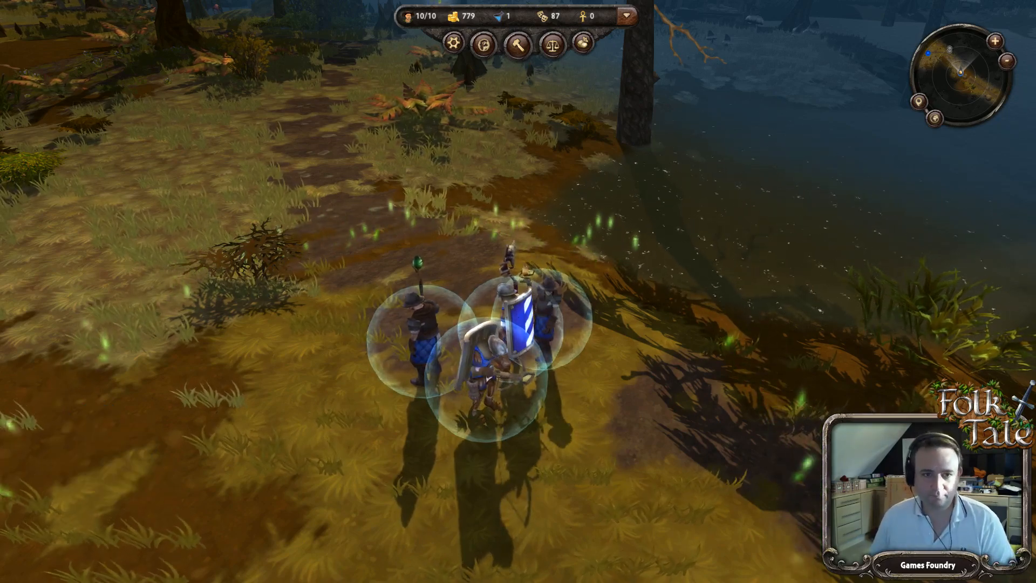
Step: Survey the party in the dark clearing from several angles, taking in the riverbank, the path and the wooden footbridge
scroll(382, 268, "down", 3)
scroll(346, 274, "up", 3)
key("e")
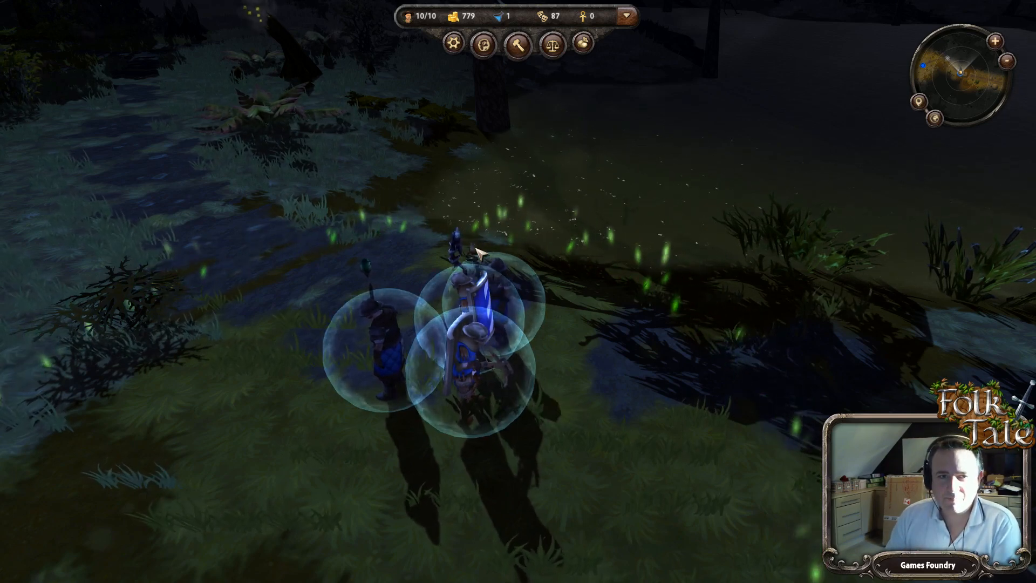
scroll(475, 249, "down", 5)
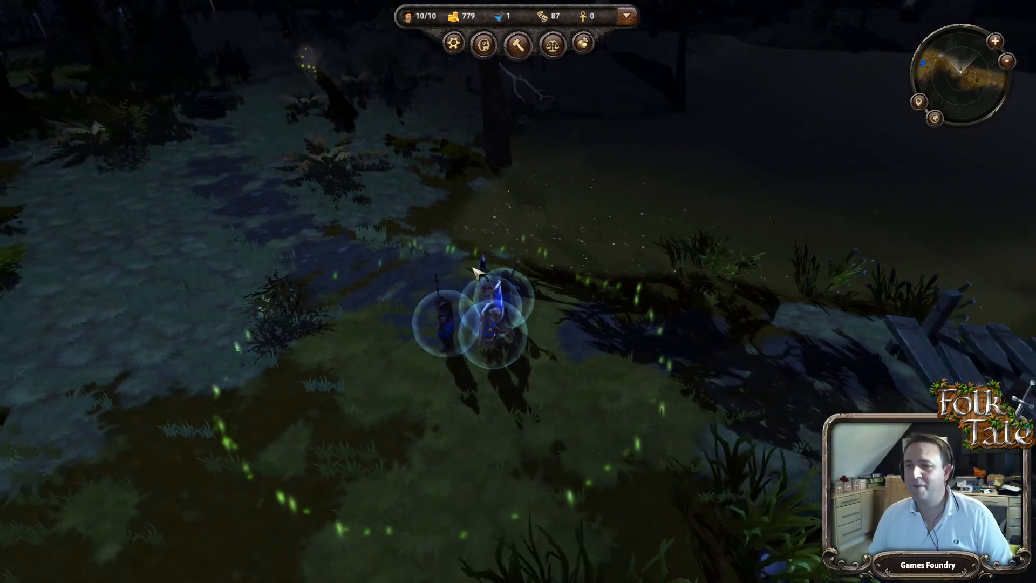
middle_click_drag(472, 266, 500, 310)
scroll(504, 314, "down", 3)
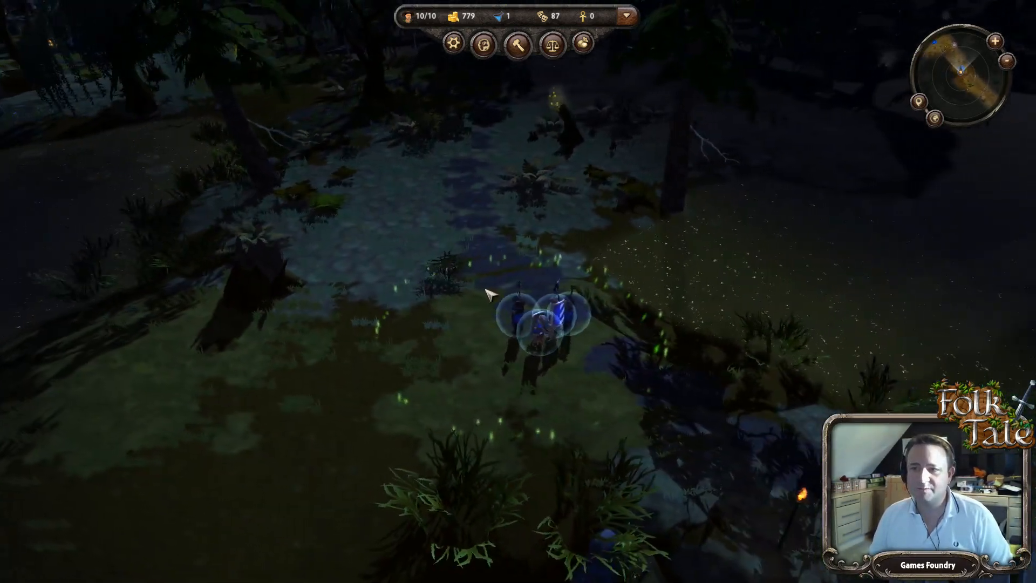
scroll(453, 303, "up", 4)
scroll(395, 202, "down", 3)
middle_click_drag(395, 201, 491, 228)
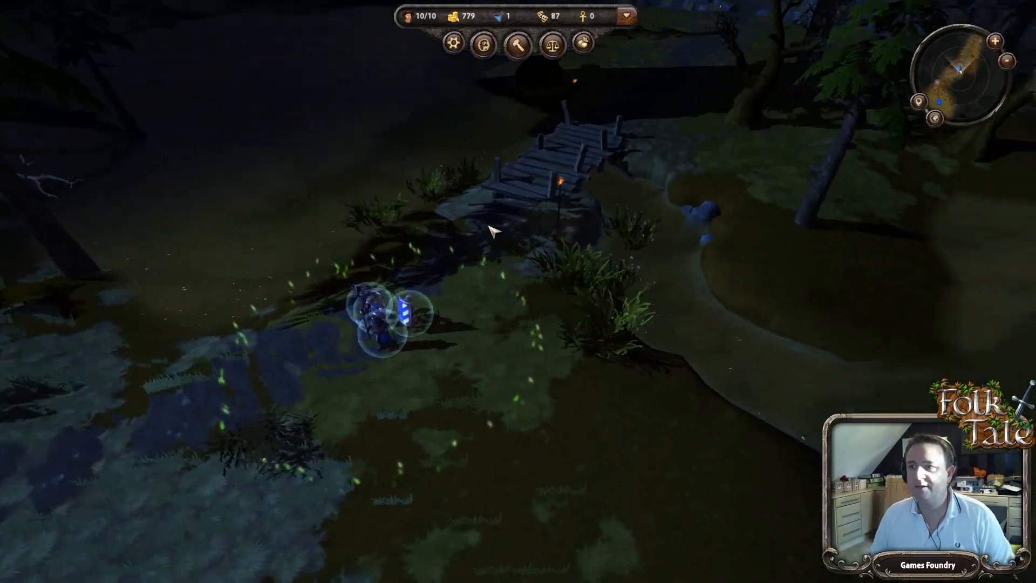
middle_click_drag(382, 259, 579, 265)
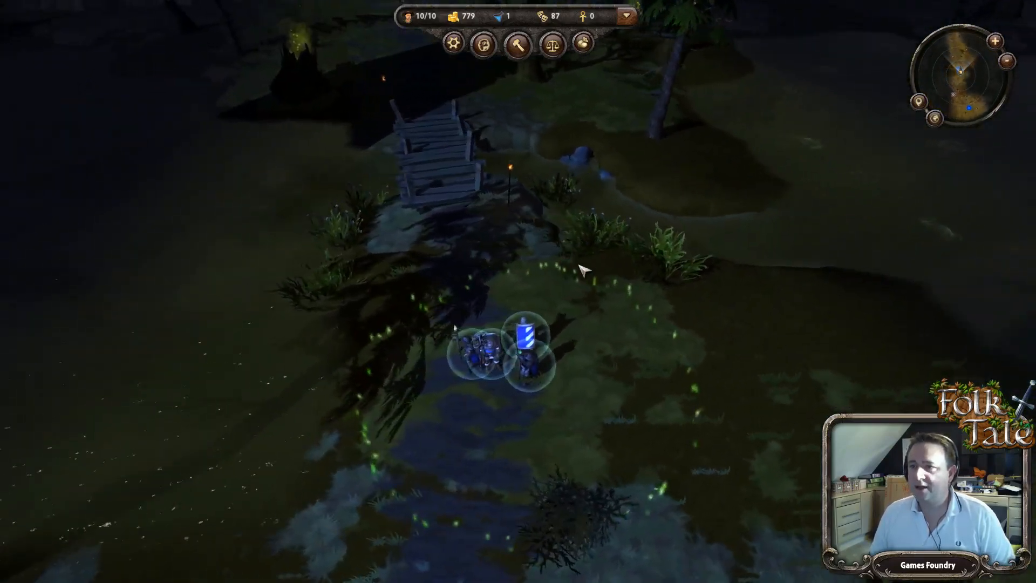
scroll(579, 265, "down", 4)
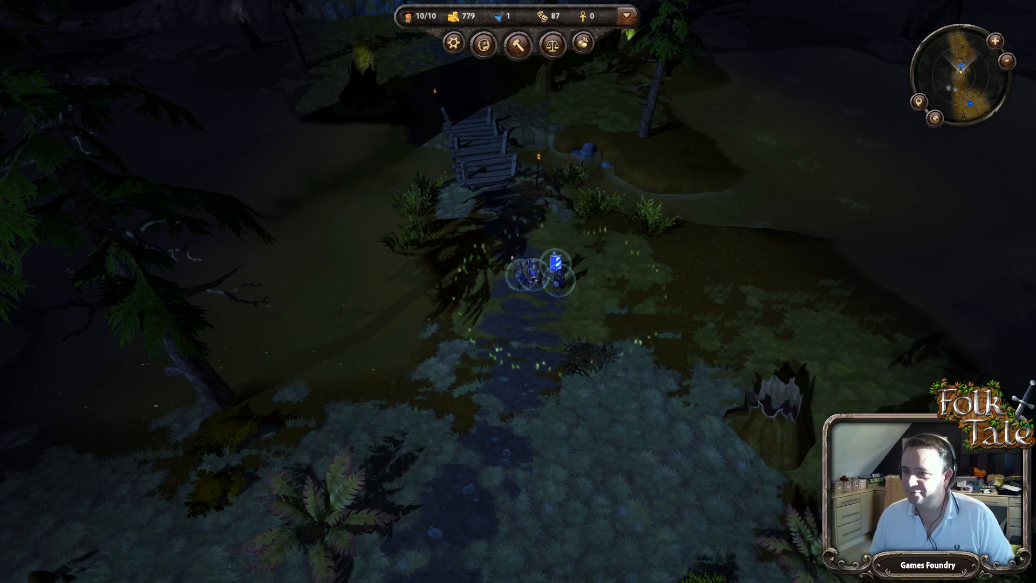
middle_click_drag(580, 265, 442, 215)
scroll(442, 214, "up", 3)
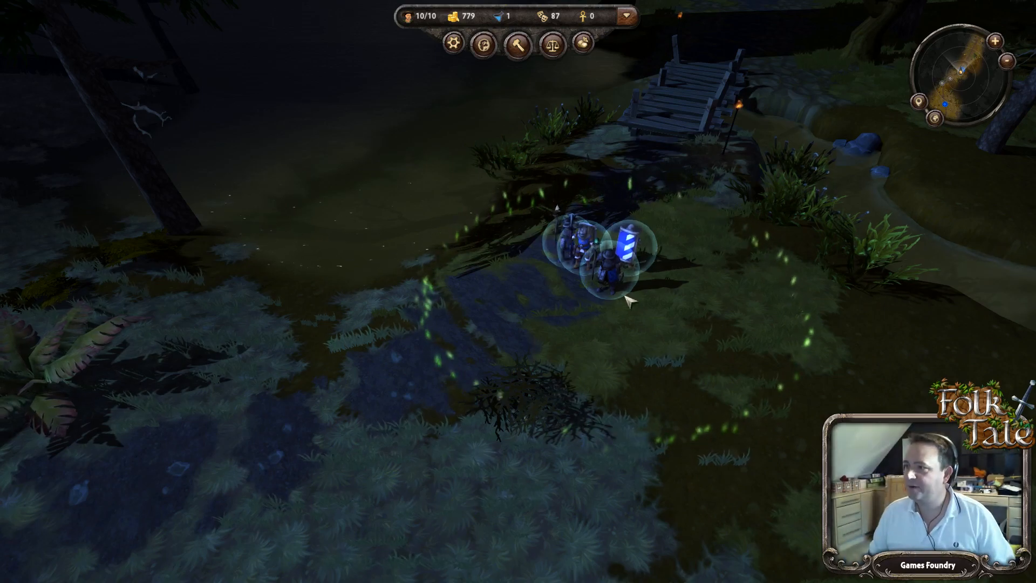
Step: Return from the footbridge clearing to the village and examine its palisade gate, walls and corner towers from both sides
middle_click_drag(631, 301, 316, 368)
key("w")
middle_click_drag(736, 354, 449, 285)
key("w")
middle_click_drag(578, 312, 419, 345)
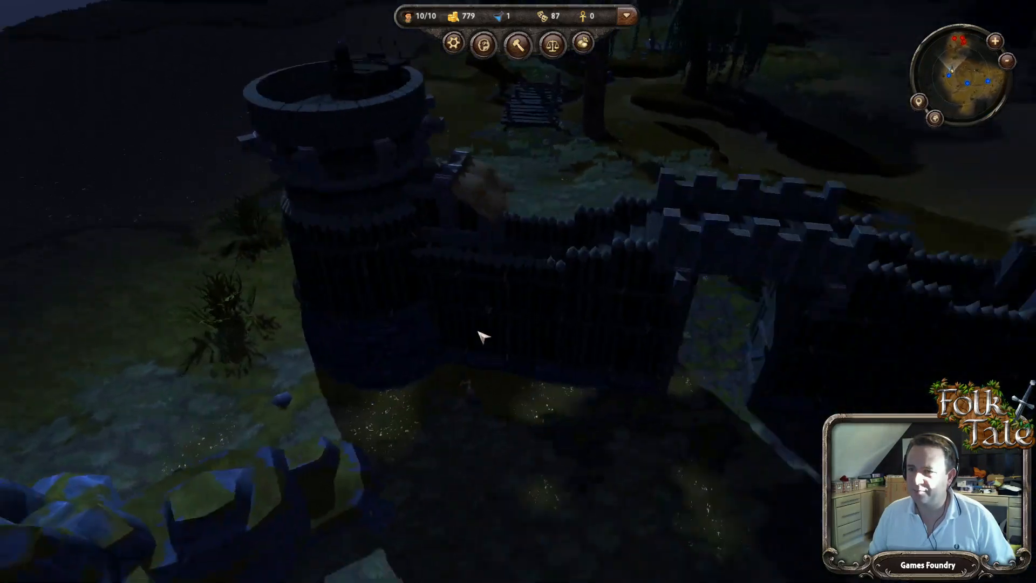
scroll(588, 313, "down", 3)
middle_click_drag(693, 296, 583, 345)
scroll(584, 344, "up", 2)
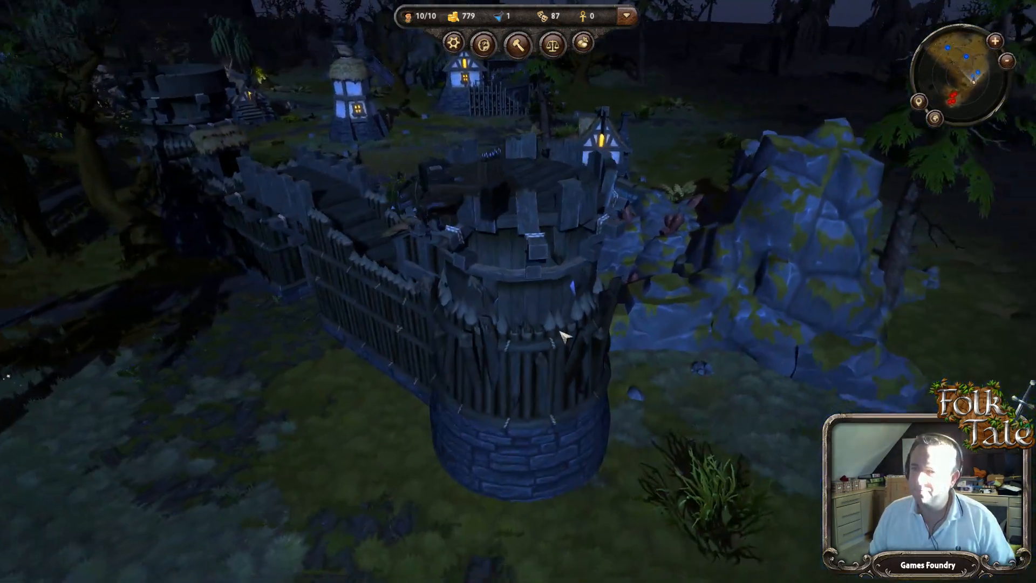
scroll(442, 338, "down", 2)
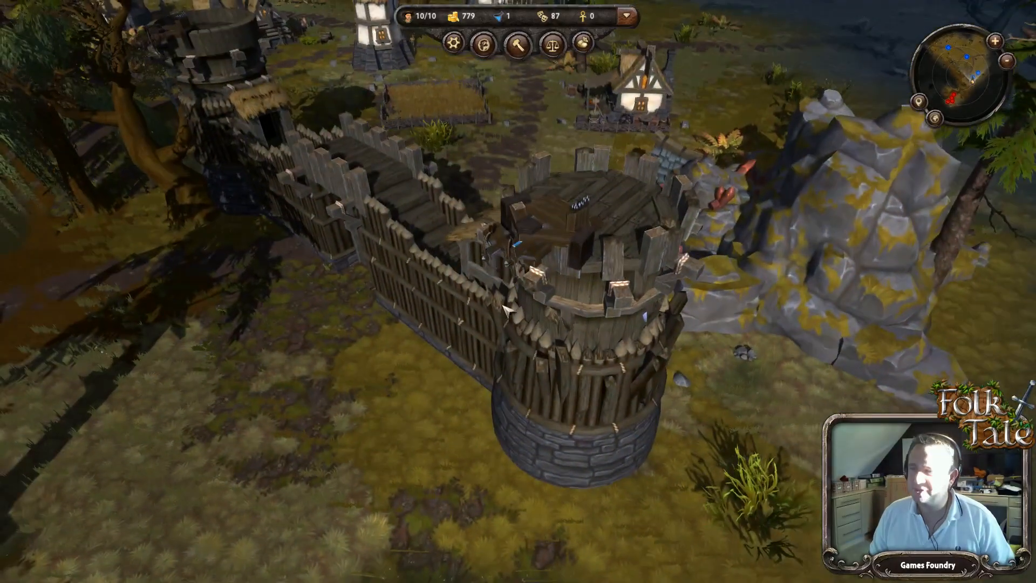
scroll(589, 344, "down", 5)
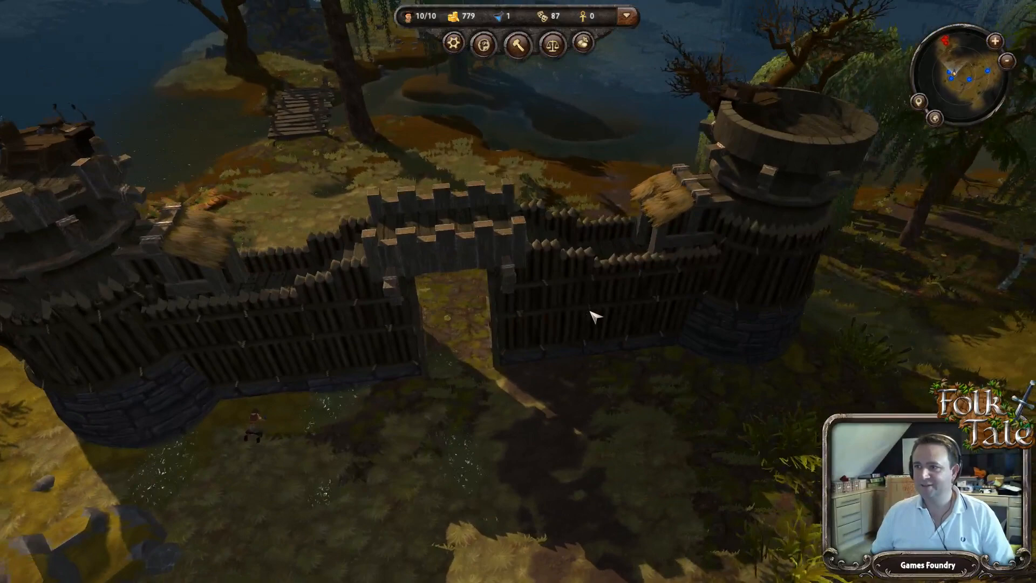
Step: Extend the palisade wall from the tower beside the gate to the freestanding battlemented tower near the wheat fields
key("d")
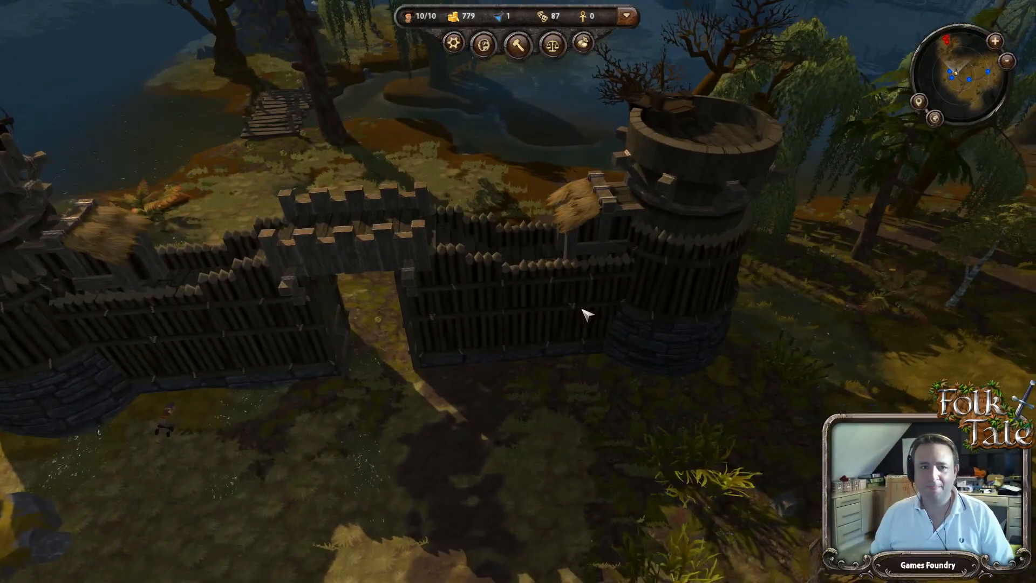
key("d")
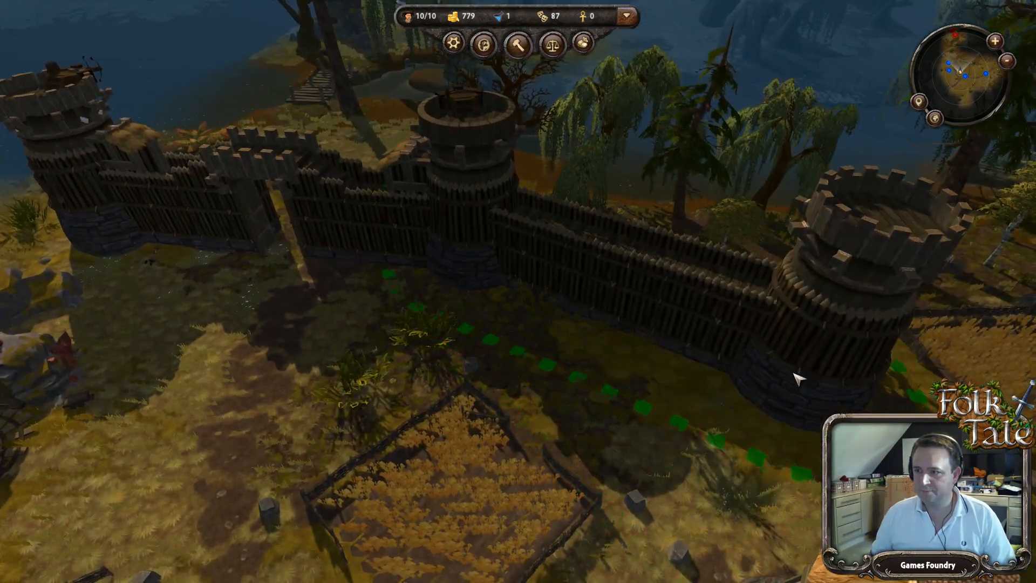
middle_click_drag(677, 401, 742, 357)
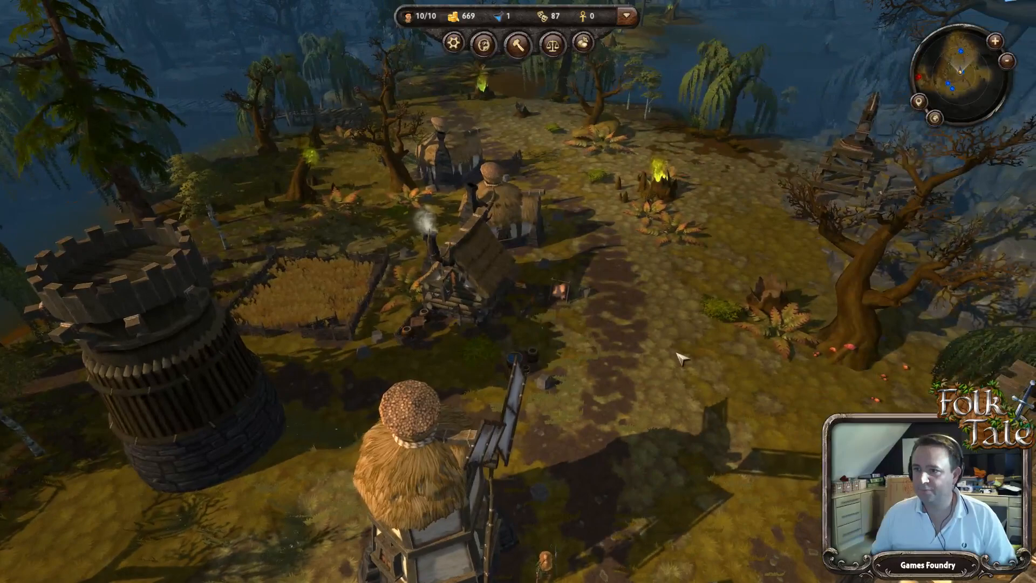
Step: Inspect the windmill and neighbouring houses, and browse the categories of buildings available for construction
scroll(679, 356, "up", 5)
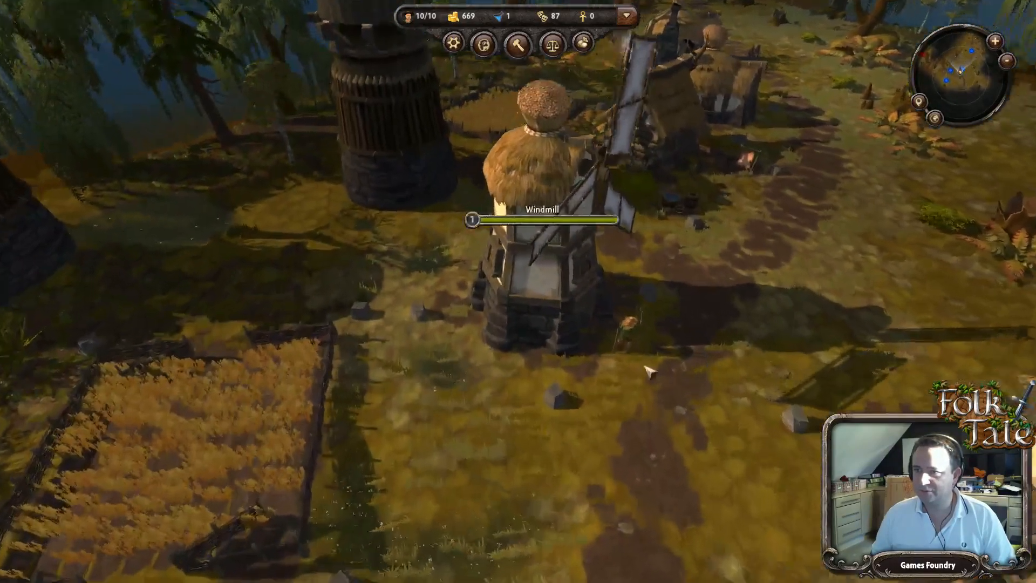
middle_click_drag(650, 371, 578, 241)
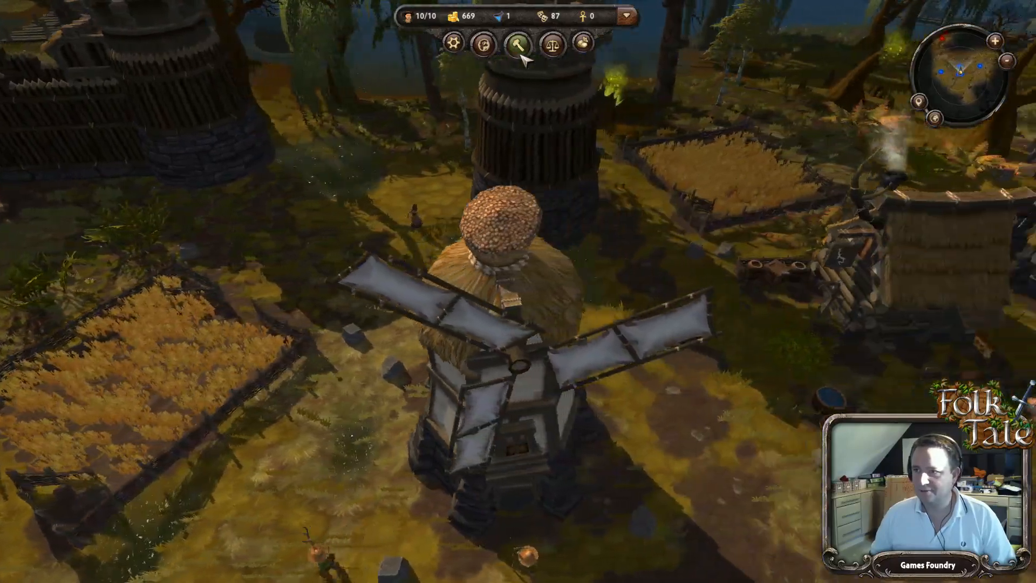
left_click(518, 45)
left_click(481, 81)
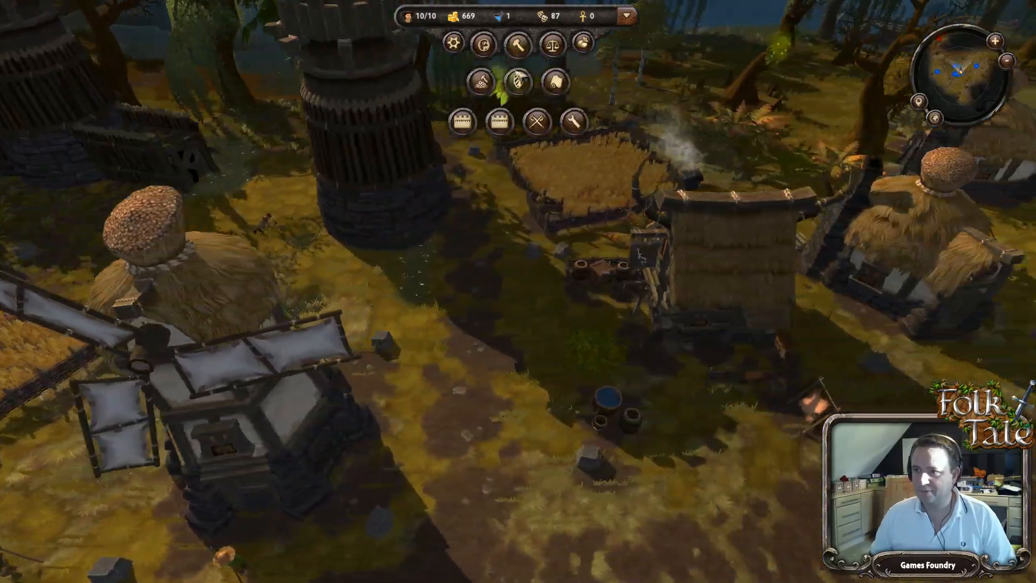
left_click(481, 81)
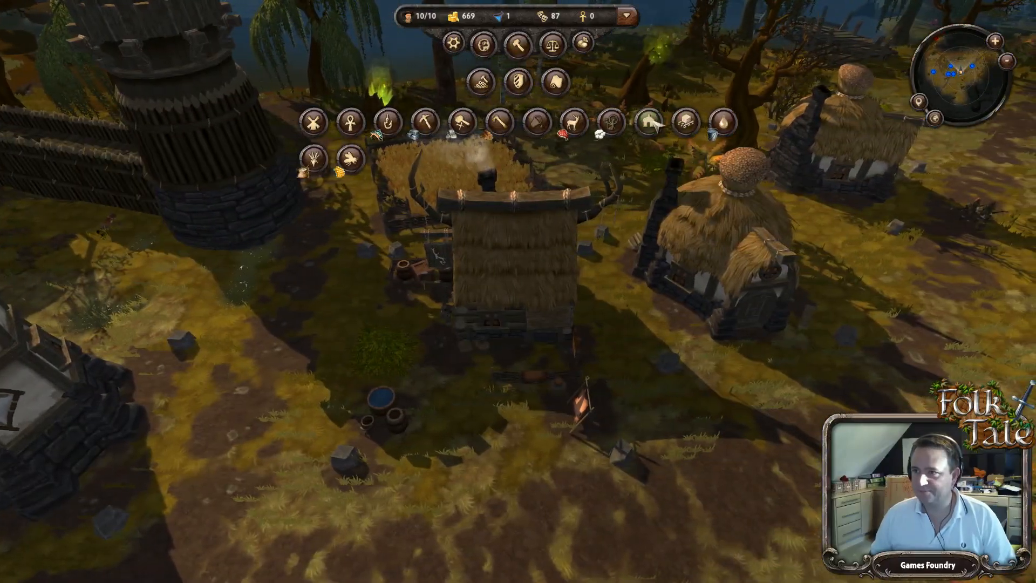
middle_click_drag(672, 249, 685, 341)
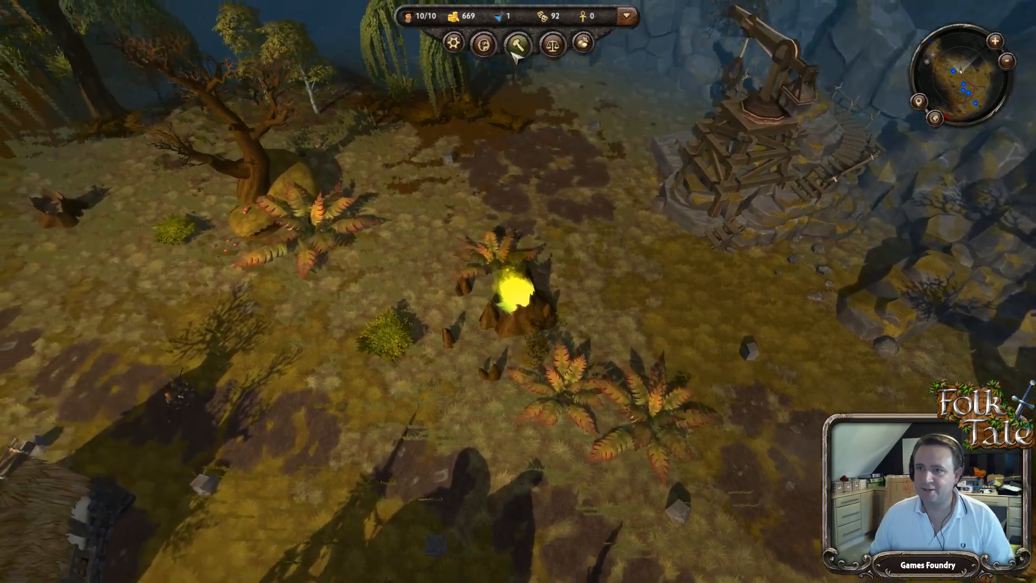
Step: Place a rotated fisherman's hut on the open ground between the glowing stump and the gnarled tree
left_click(517, 45)
left_click(384, 131)
key("a")
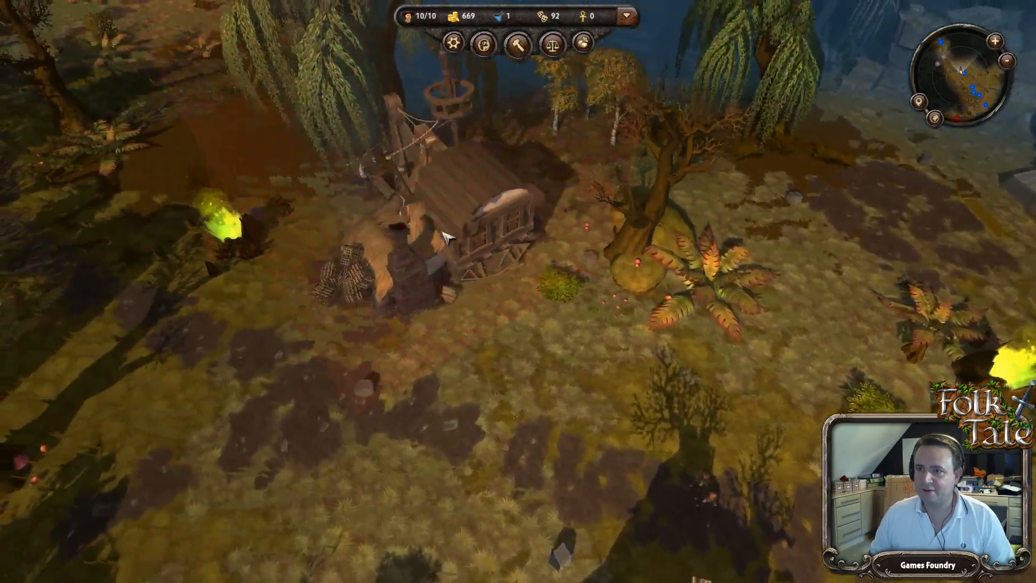
key("period")
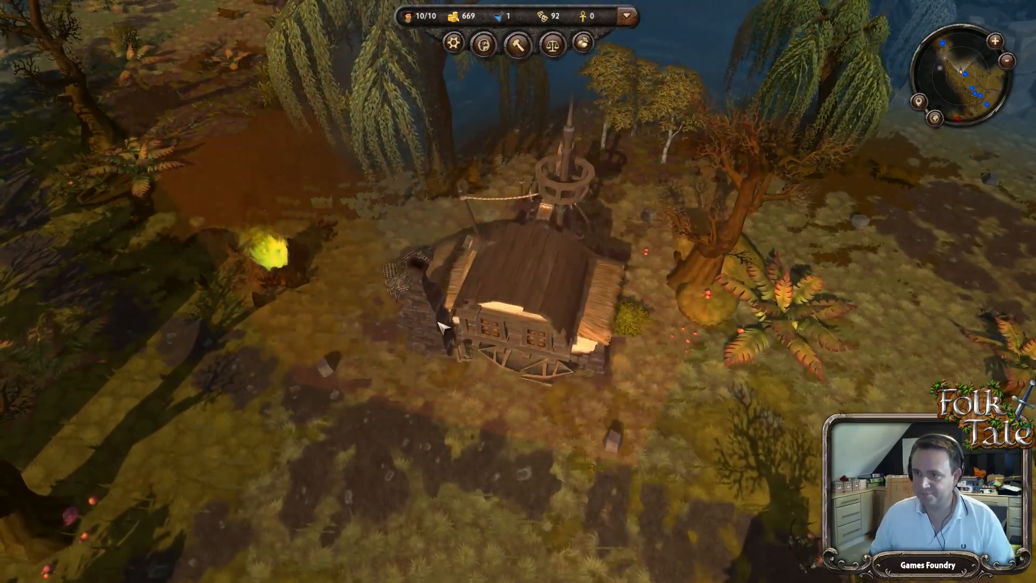
right_click(438, 299)
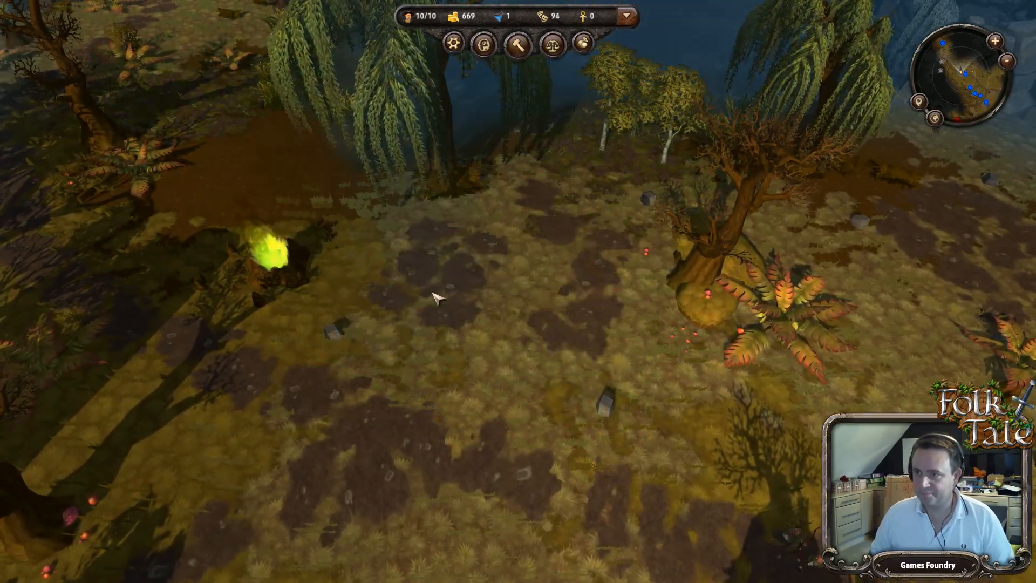
Step: Check the fisherman's hut site and look over the surrounding clearing and nearby thatched cottages
scroll(599, 278, "up", 3)
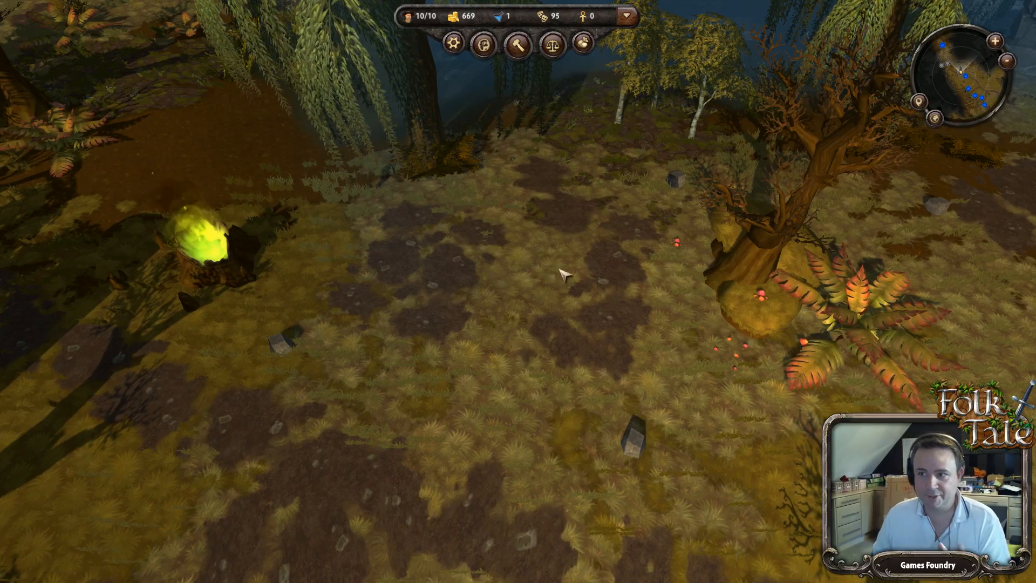
middle_click_drag(469, 299, 507, 297)
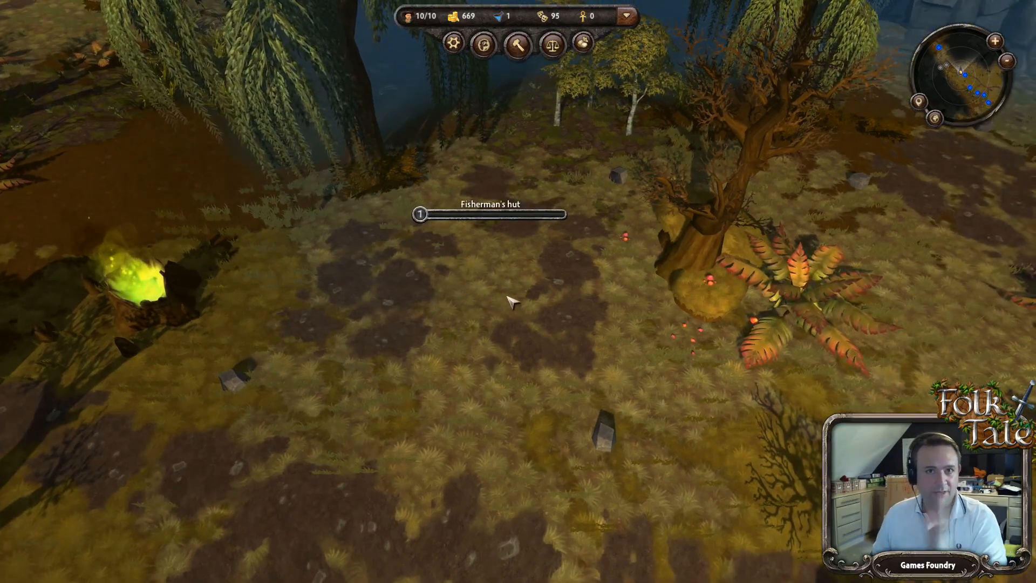
key("e")
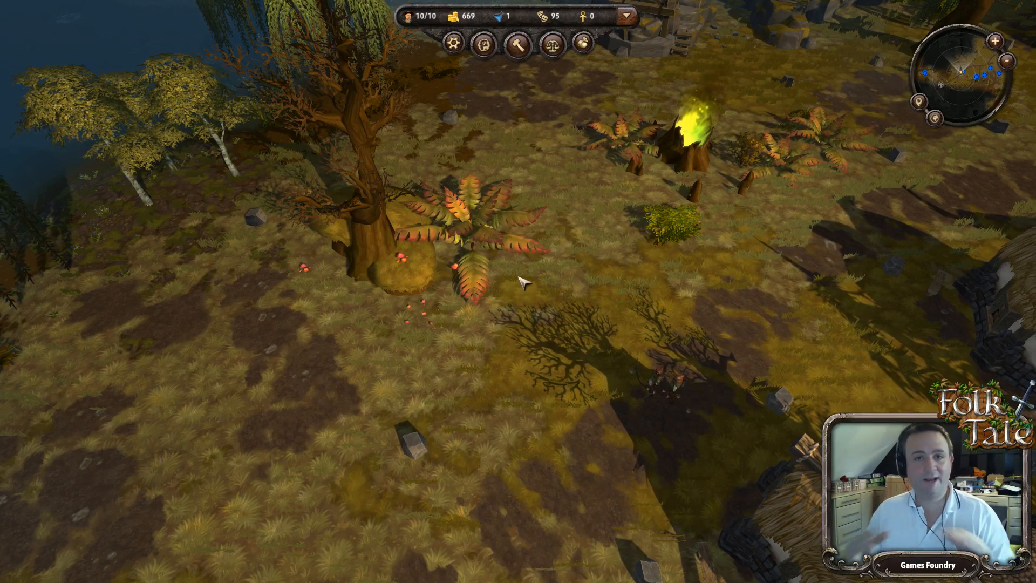
key("e")
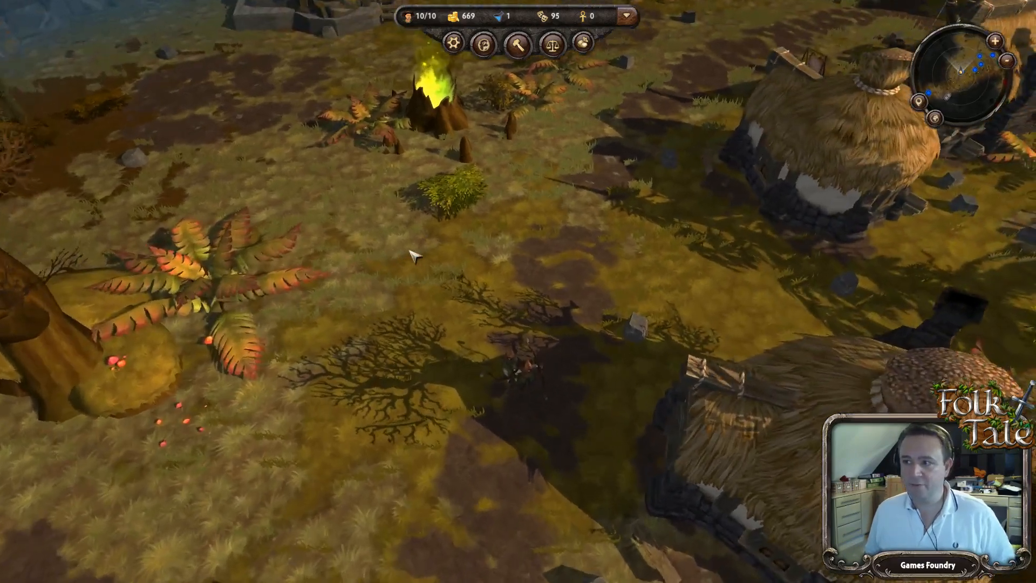
key("e")
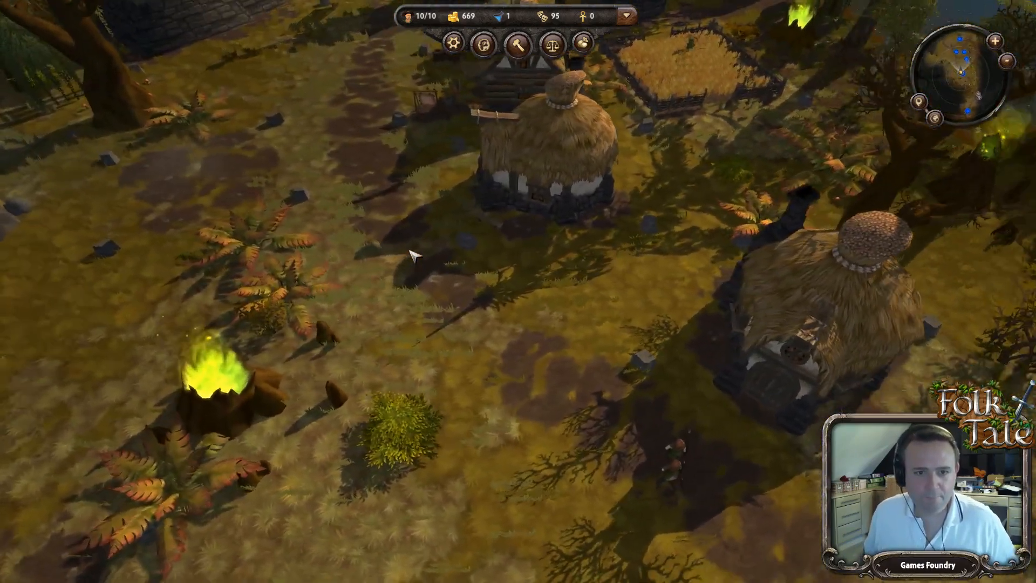
Step: Look over the village in daylight, from the thatched cottages and windmill to the hunting lodge beside the wheat field
key("w")
key("a")
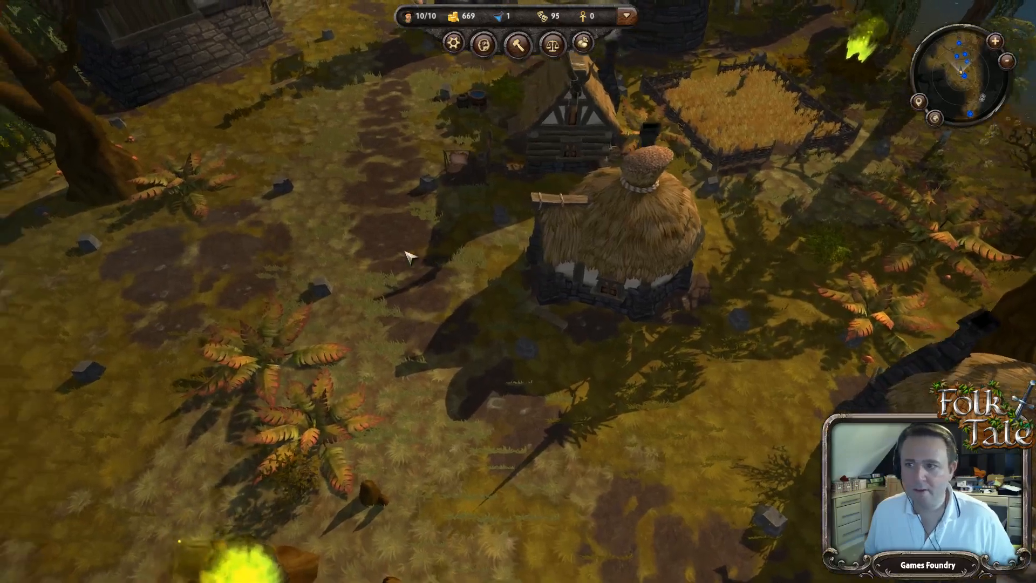
key("a")
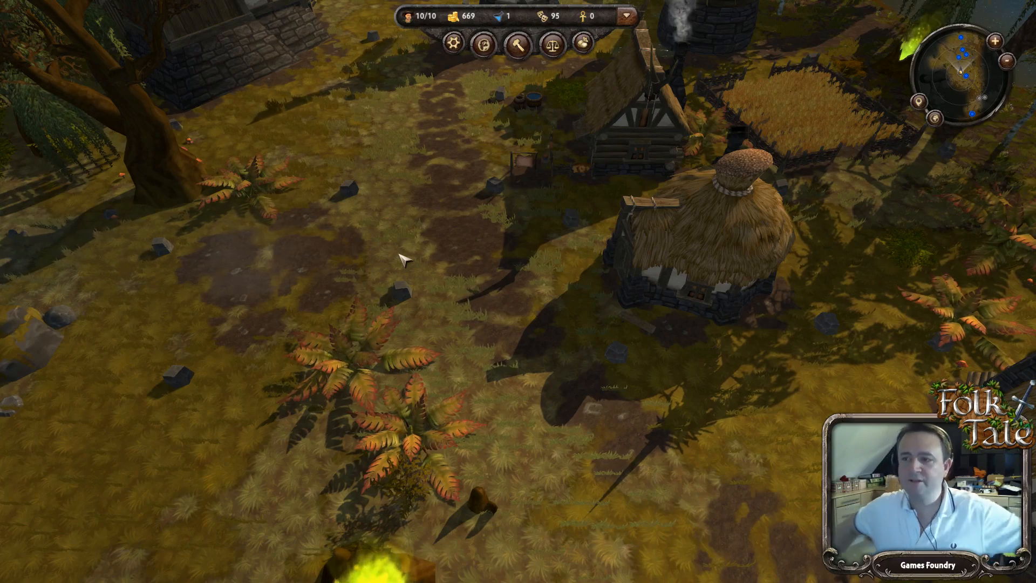
middle_click_drag(399, 253, 438, 217)
scroll(436, 215, "down", 2)
key("w")
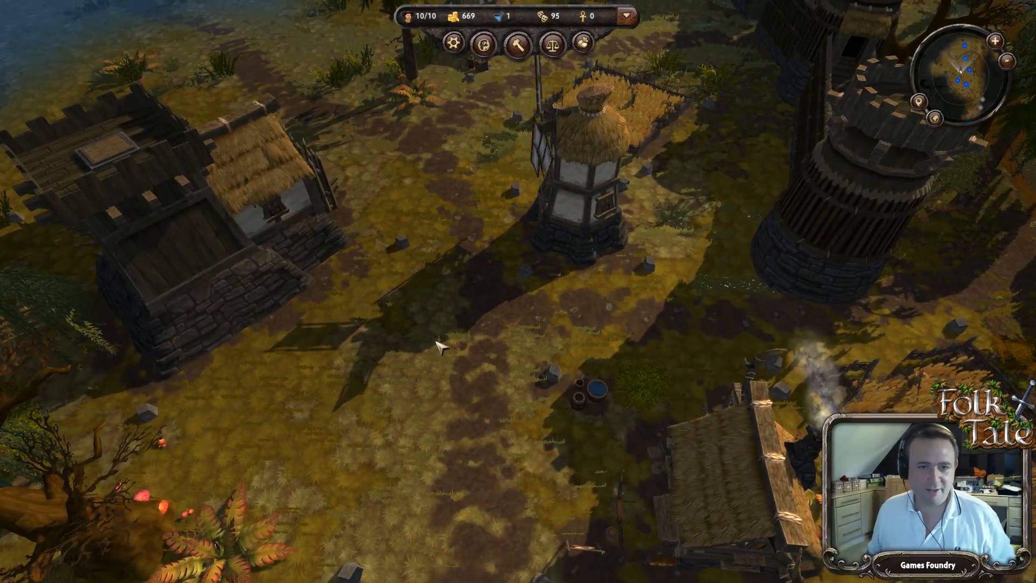
key("e")
key("e")
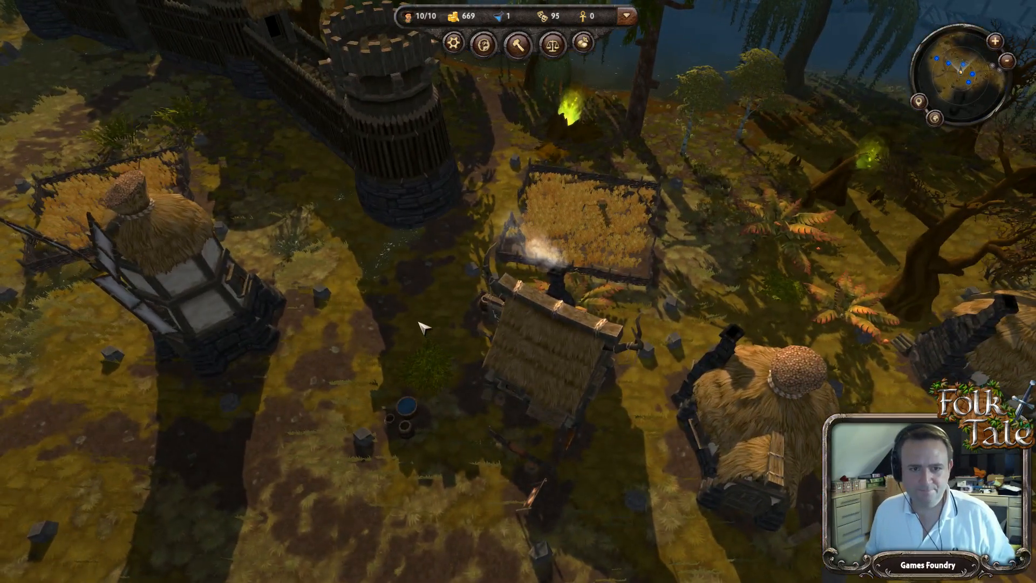
key("e")
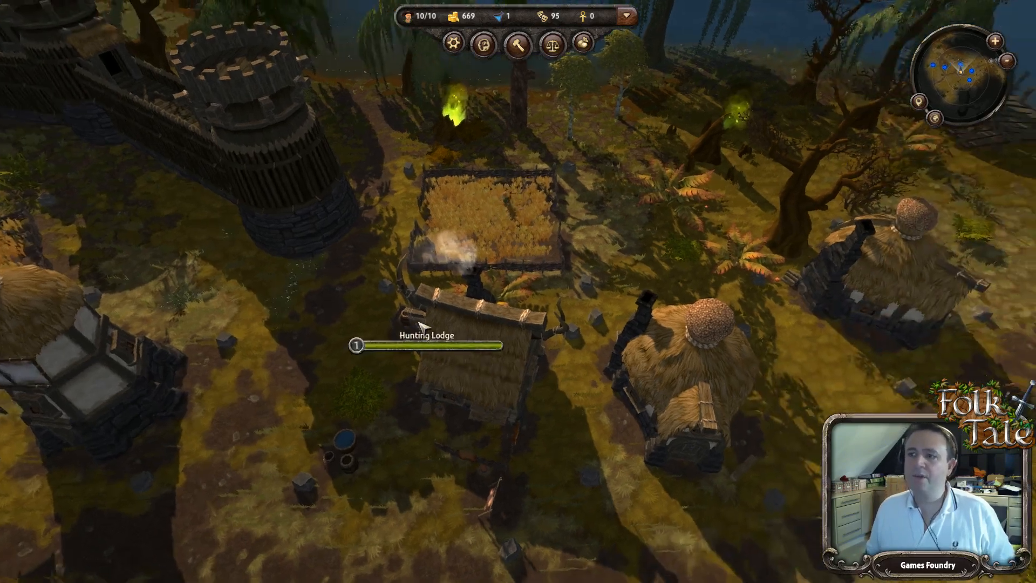
key("s")
key("e")
key("e")
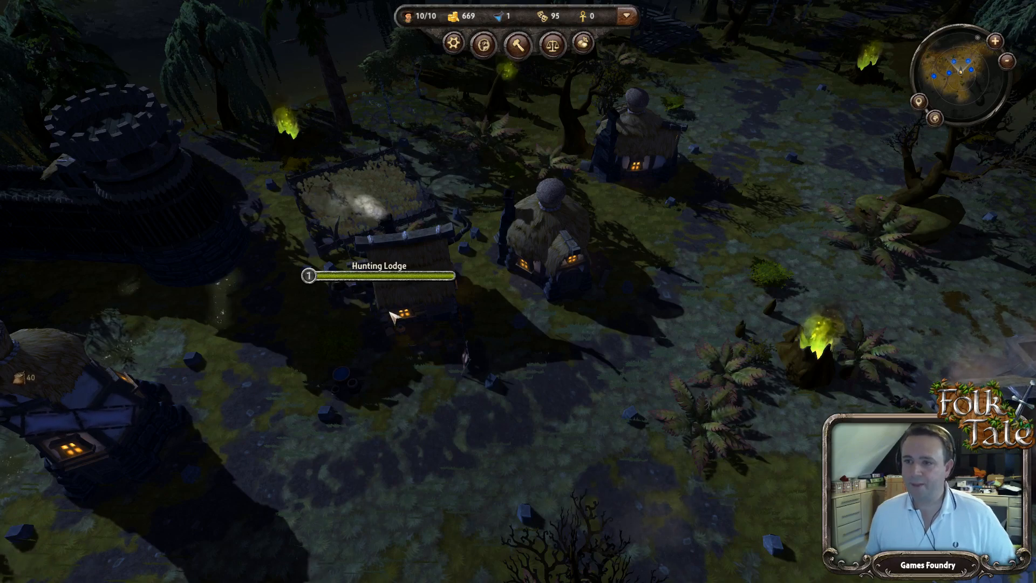
Step: Examine the windmill, its shadows and the lit windows of the surrounding buildings at night
scroll(378, 323, "down", 3)
key("a")
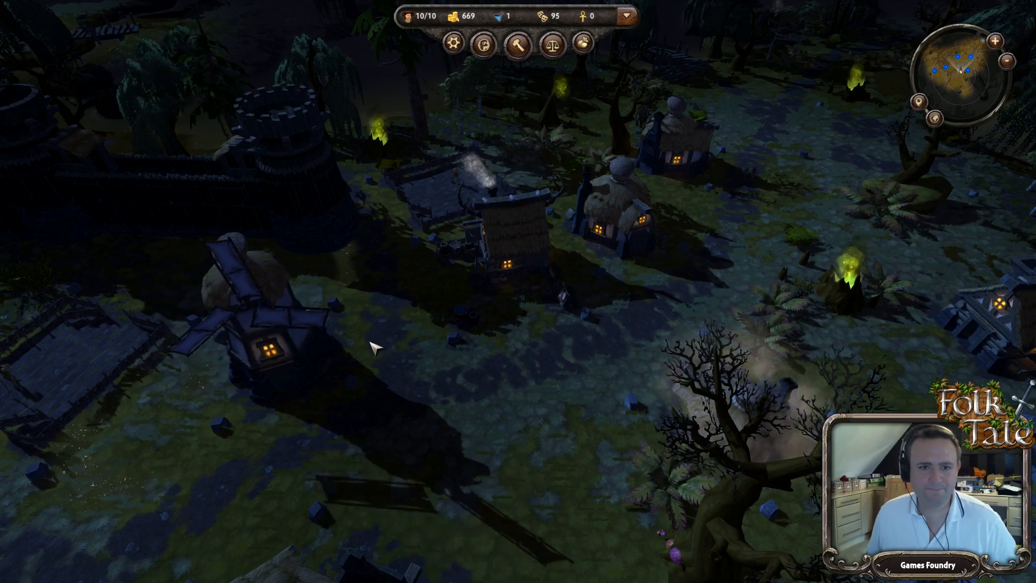
scroll(376, 348, "up", 1)
key("s")
key("a")
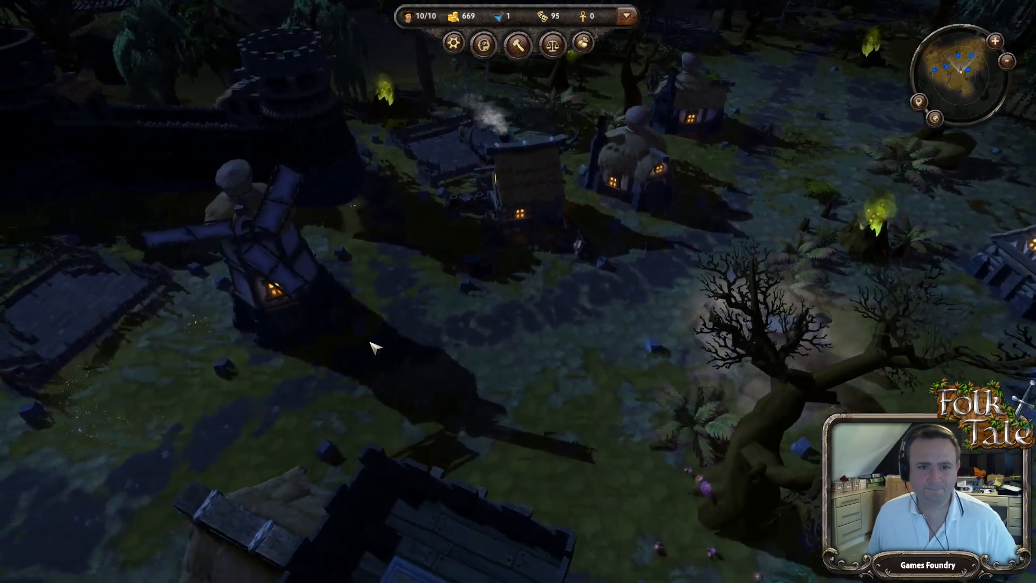
key("e")
key("d")
key("w")
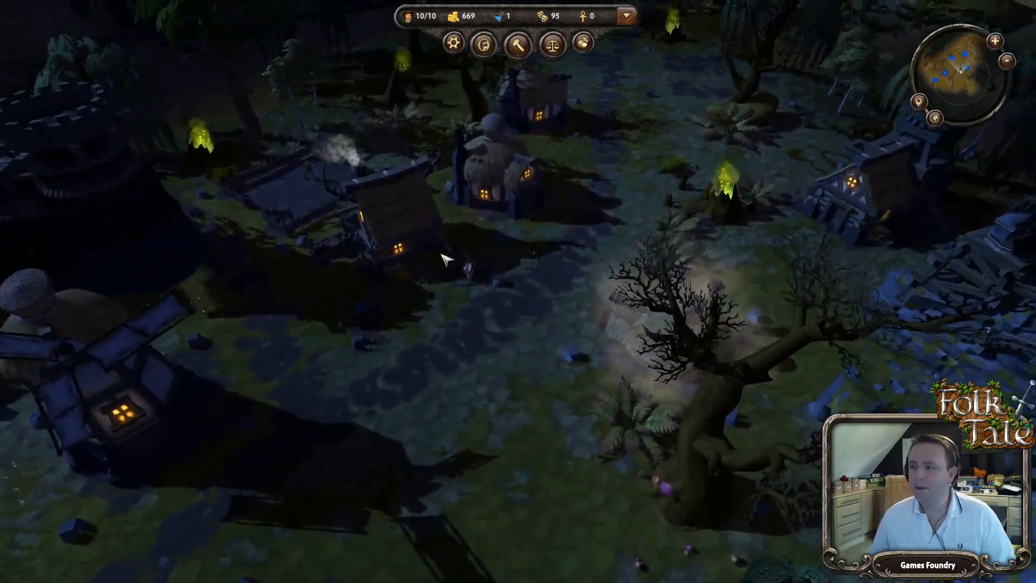
Step: Inspect the cottages, the hunting lodge and the timber mining structures beside the cliffs at night
key("w")
key("d")
key("q")
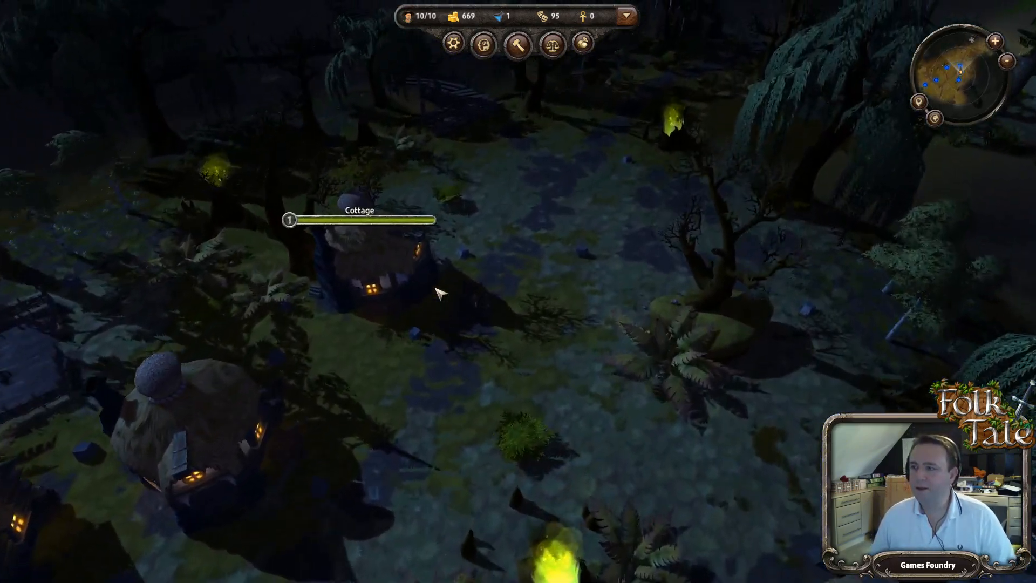
key("a")
key("s")
key("q")
key("w")
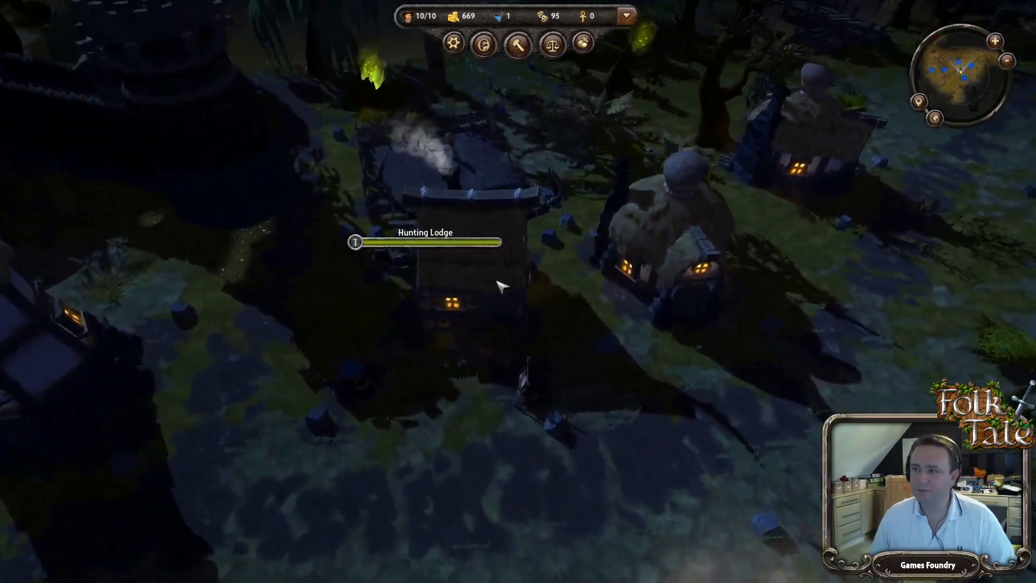
key("d")
key("e")
key("d")
key("e")
scroll(283, 115, "up", 3)
key("a")
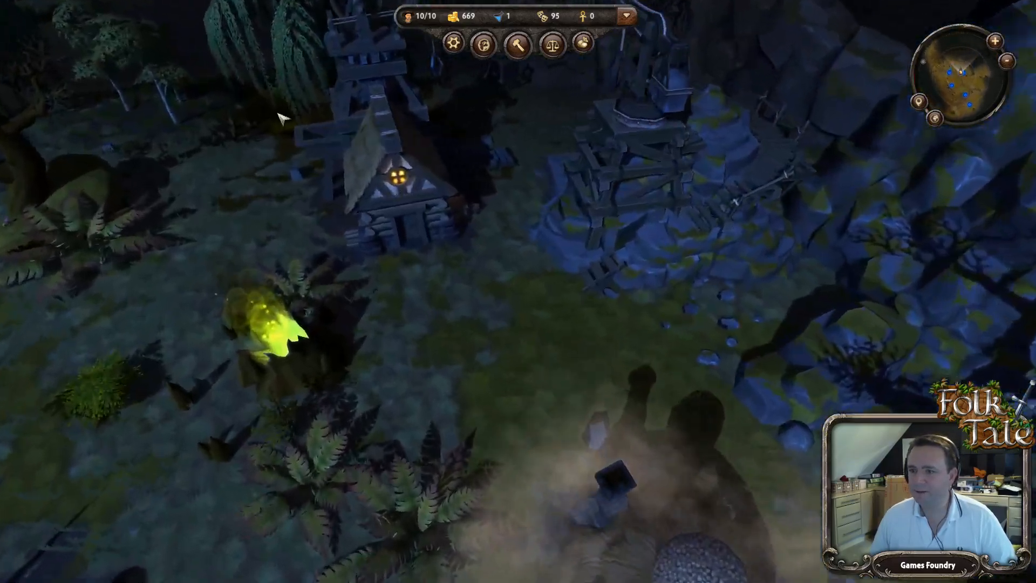
Step: Place a new cottage on the open ground near the gnarled tree with the boulders
scroll(710, 421, "down", 3)
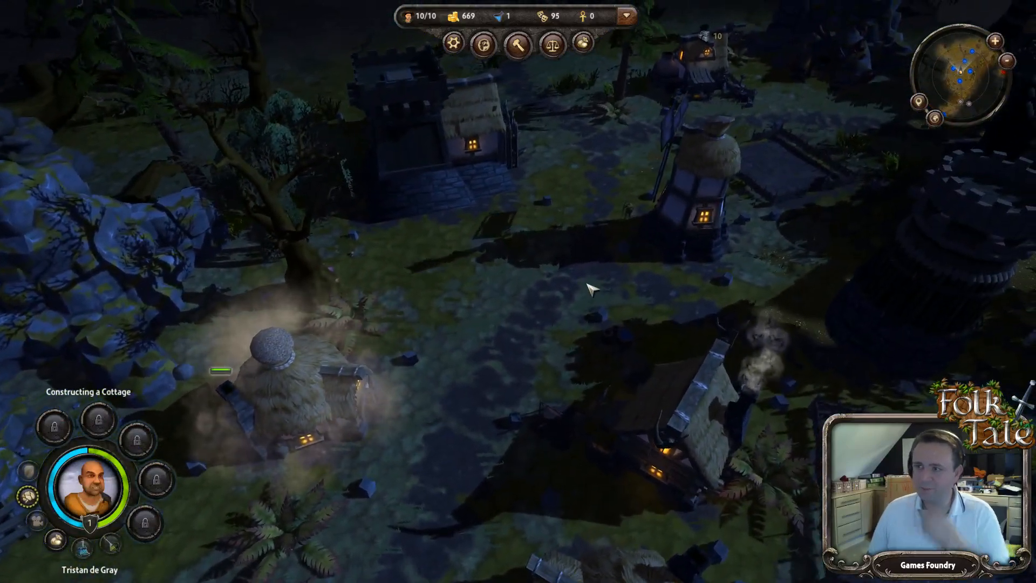
key("q")
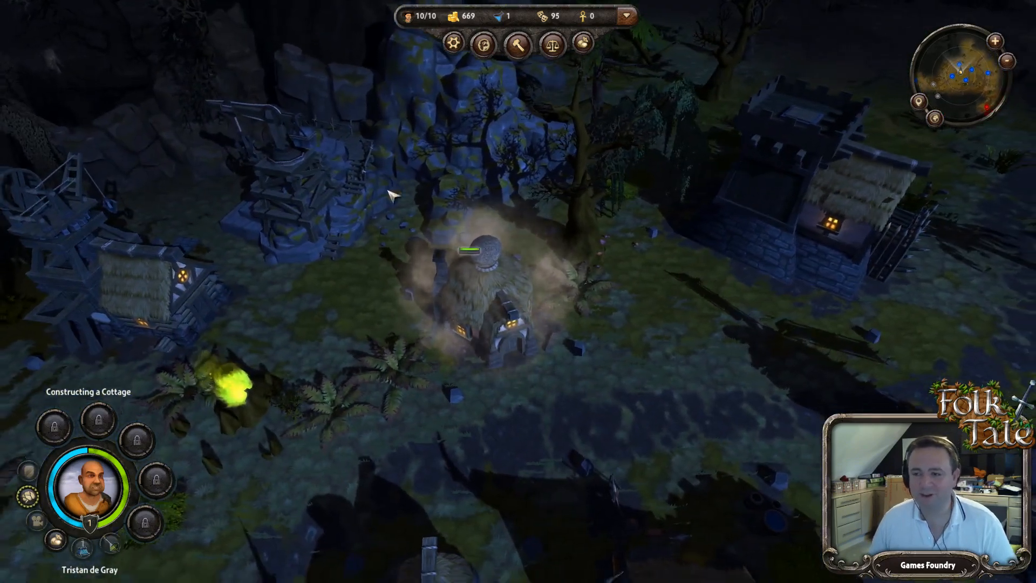
scroll(374, 238, "up", 3)
key("q")
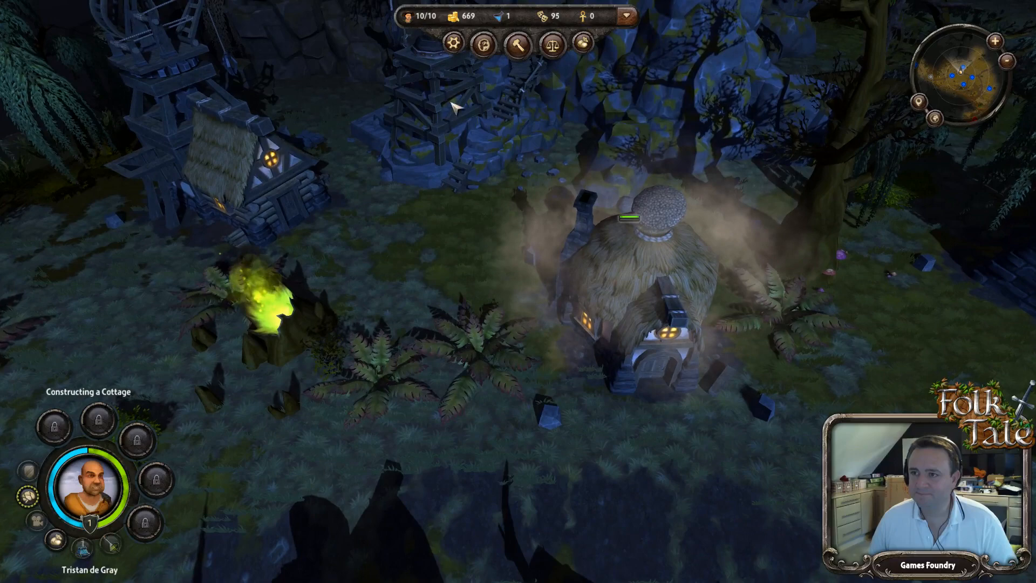
left_click(527, 40)
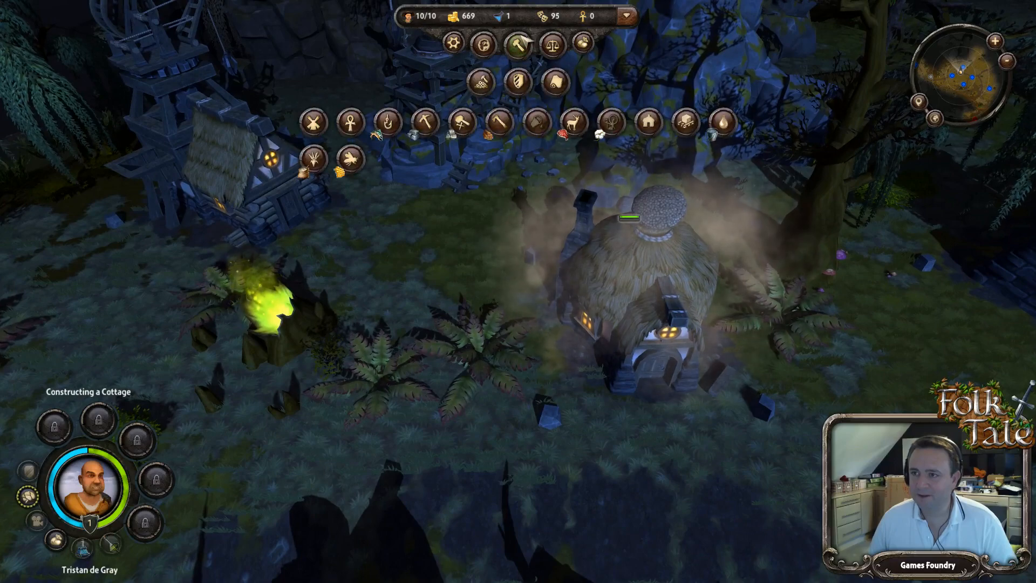
left_click(653, 125)
scroll(245, 323, "down", 3)
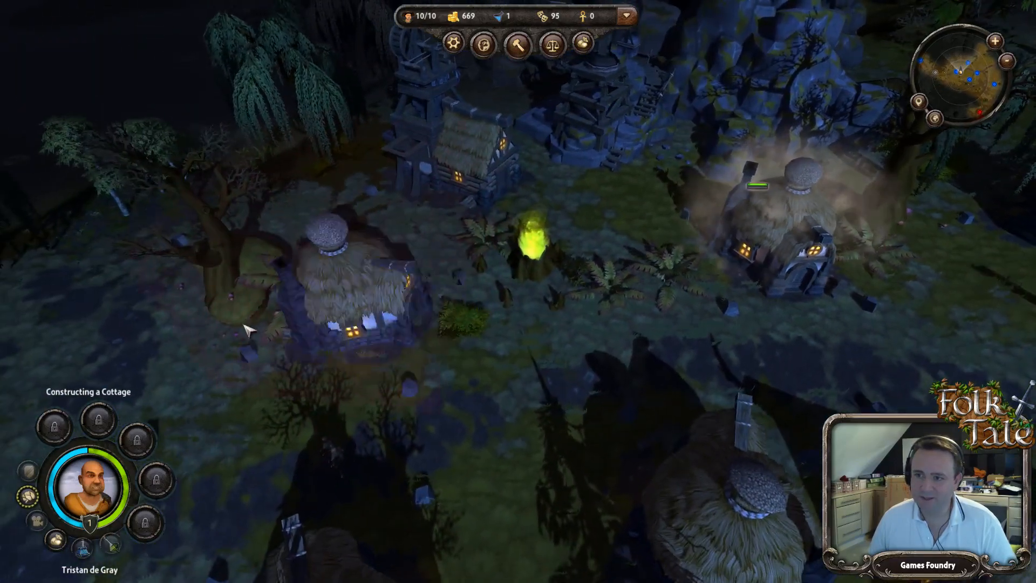
left_click(246, 329)
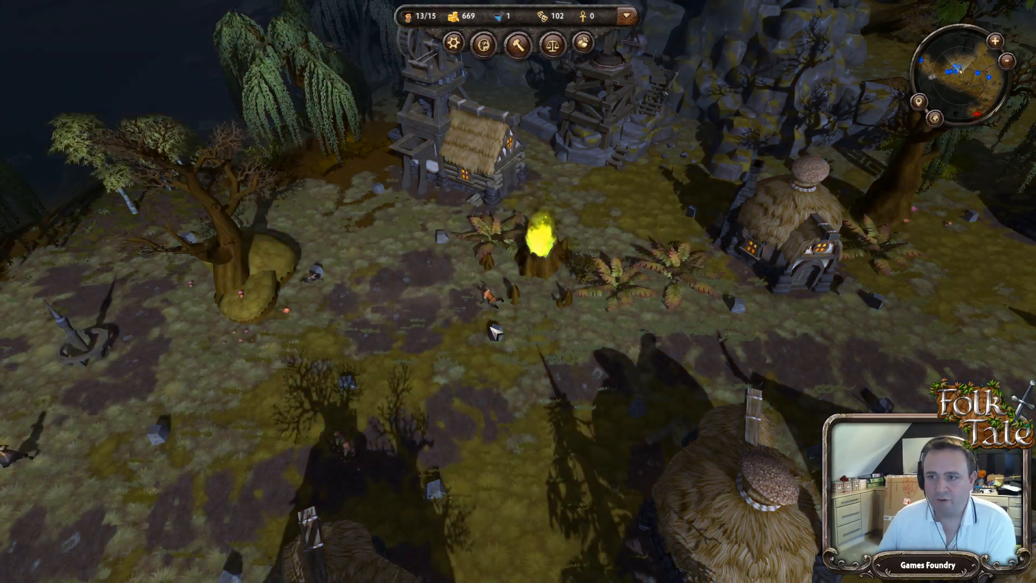
Step: View the items in the global inventory and close it again
mouse_move(556, 370)
middle_mouse_down()
mouse_move(375, 380)
mouse_move(410, 324)
mouse_move(402, 310)
mouse_move(590, 369)
mouse_move(562, 374)
middle_mouse_up()
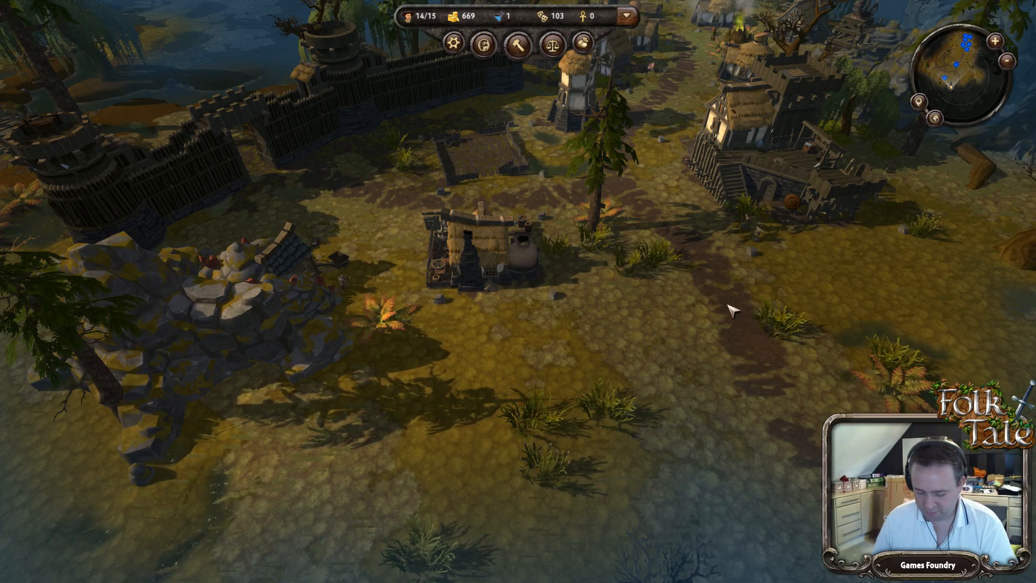
key("i")
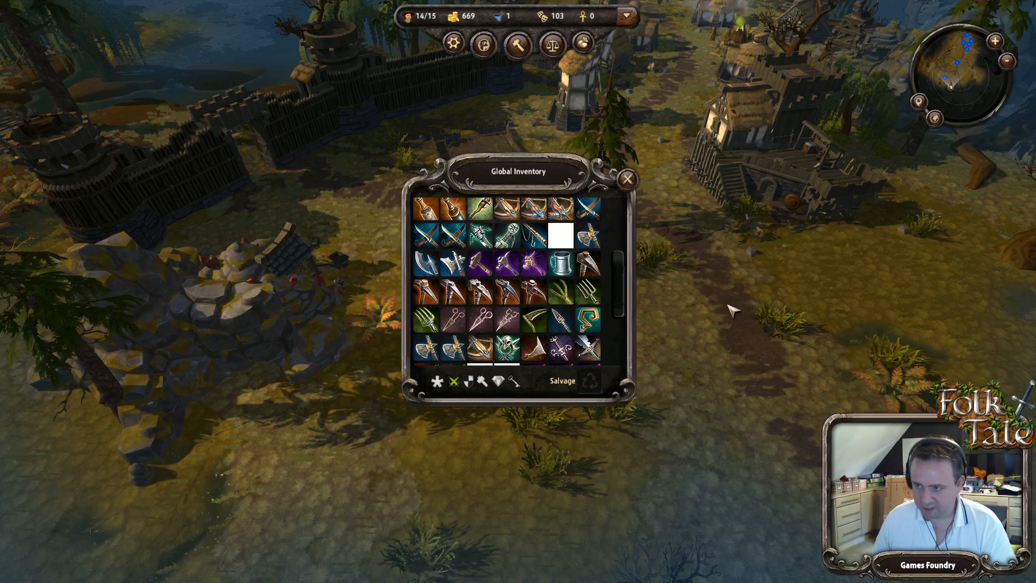
key("i")
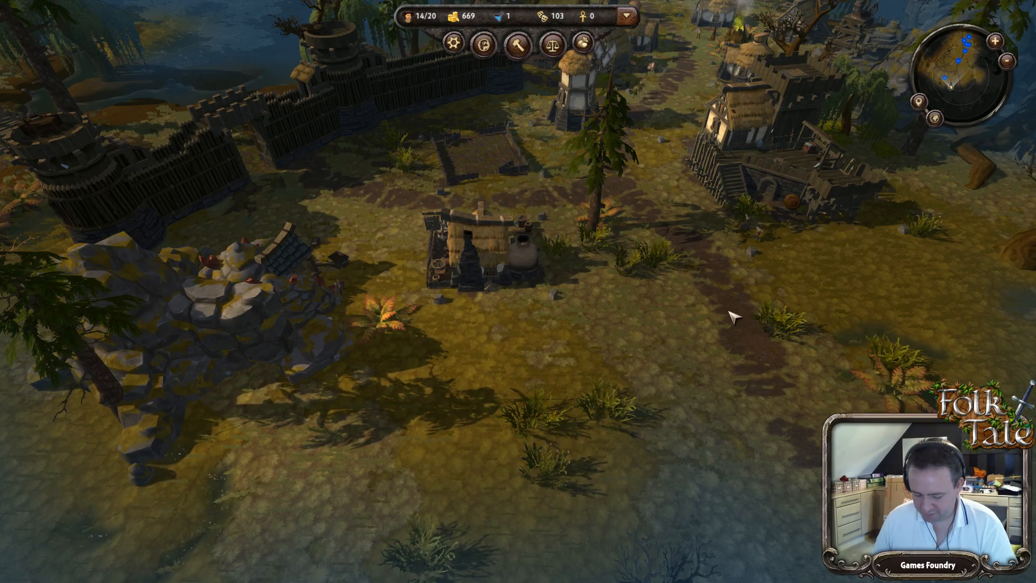
Step: Try to draw a dirt path from the existing track towards the rocky outcrop below the pottery hut
left_click_drag(732, 338, 427, 389)
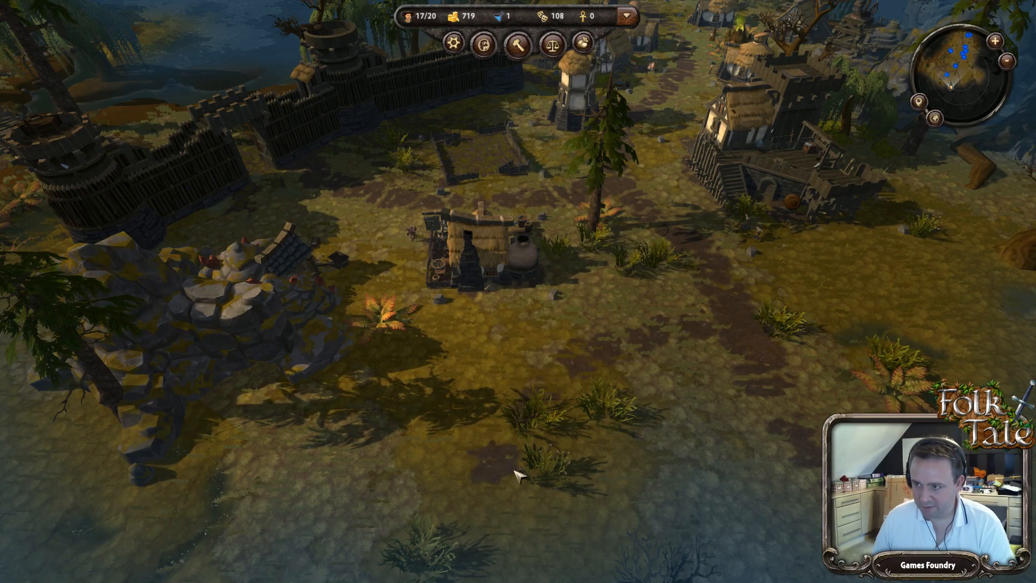
key("Escape")
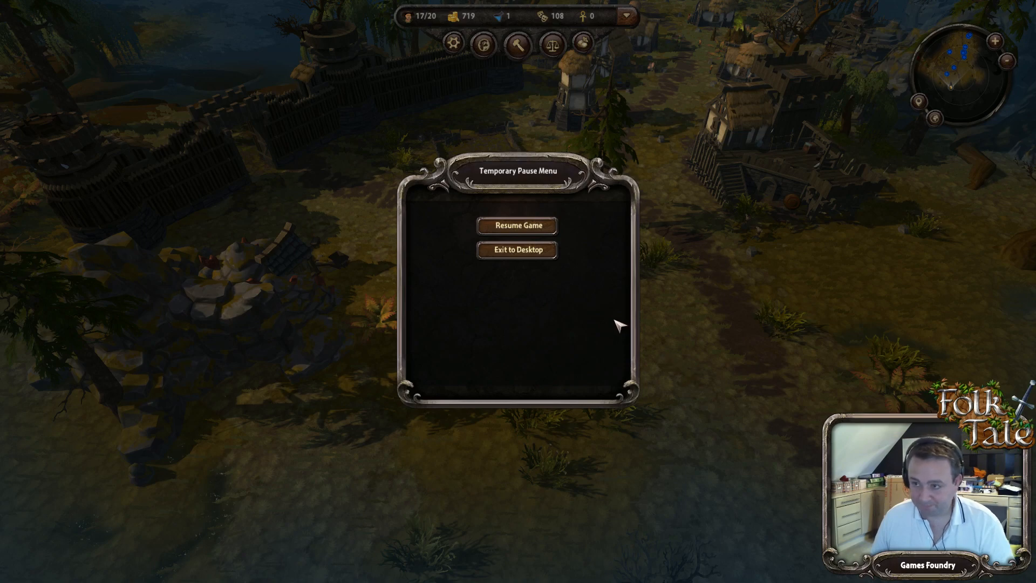
key("Escape")
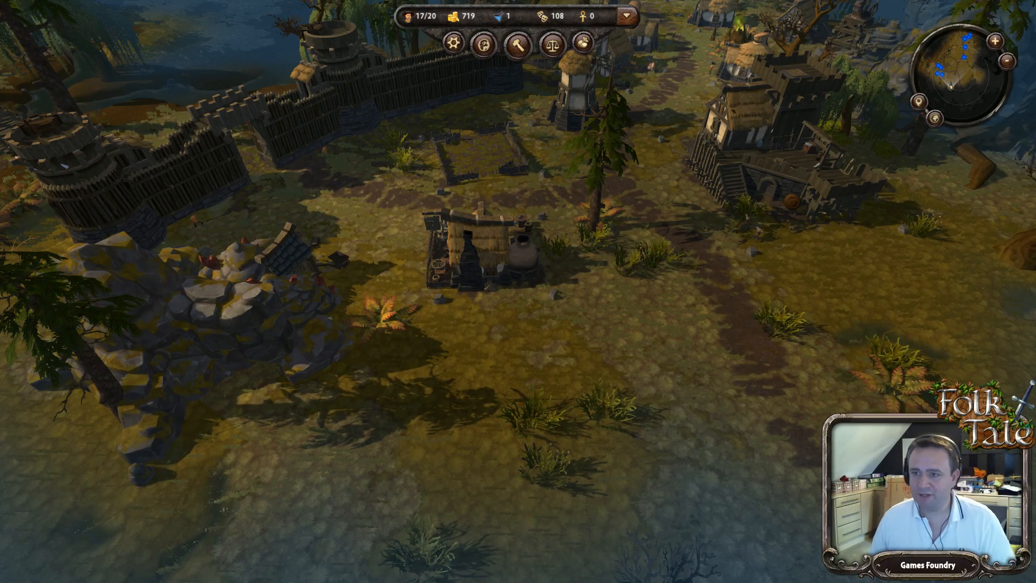
Step: Draw a dirt path from the existing track past the front of the pottery hut towards the rocky outcrop
middle_click_drag(540, 339, 562, 335)
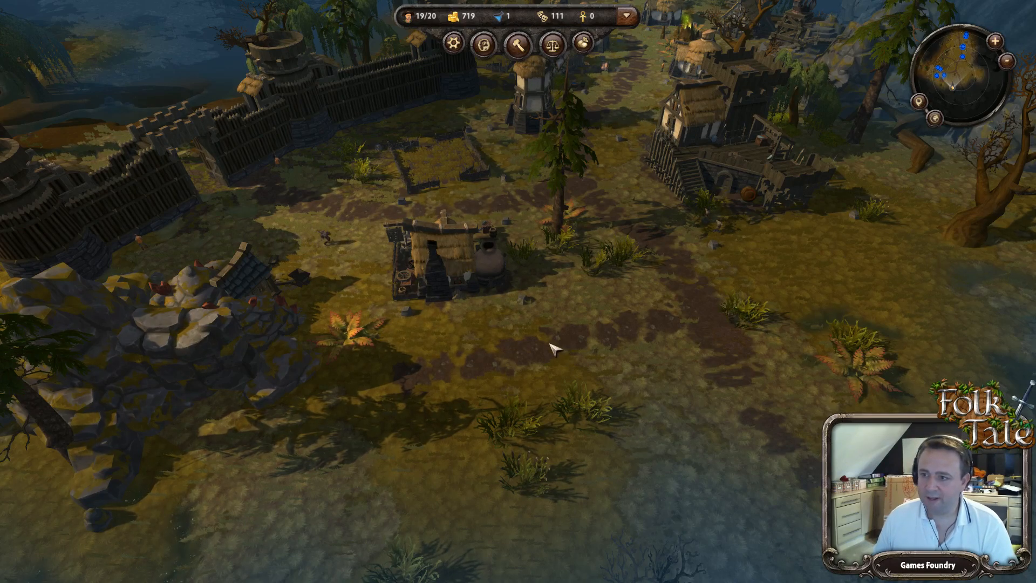
scroll(552, 348, "up", 4)
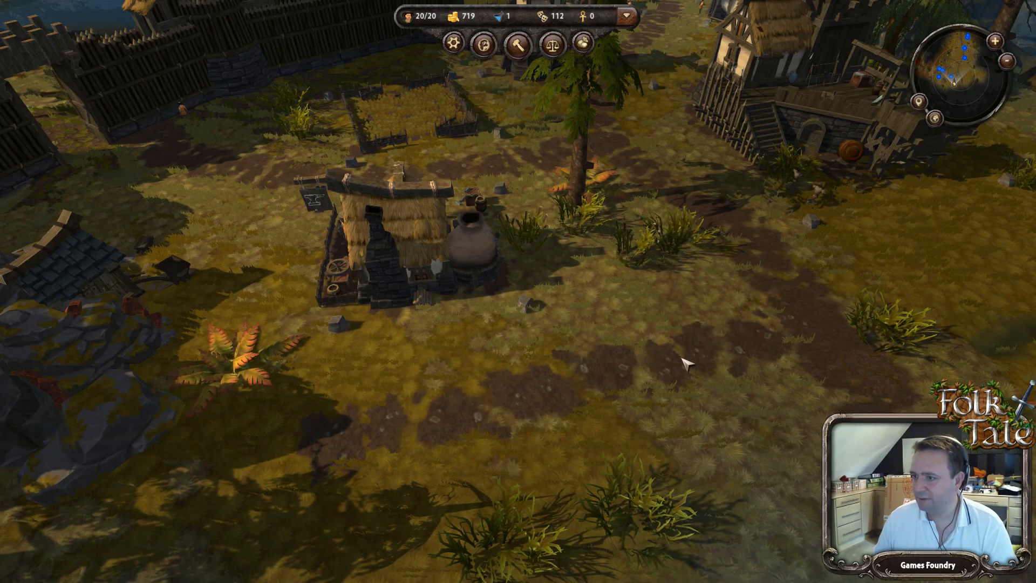
scroll(585, 381, "down", 5)
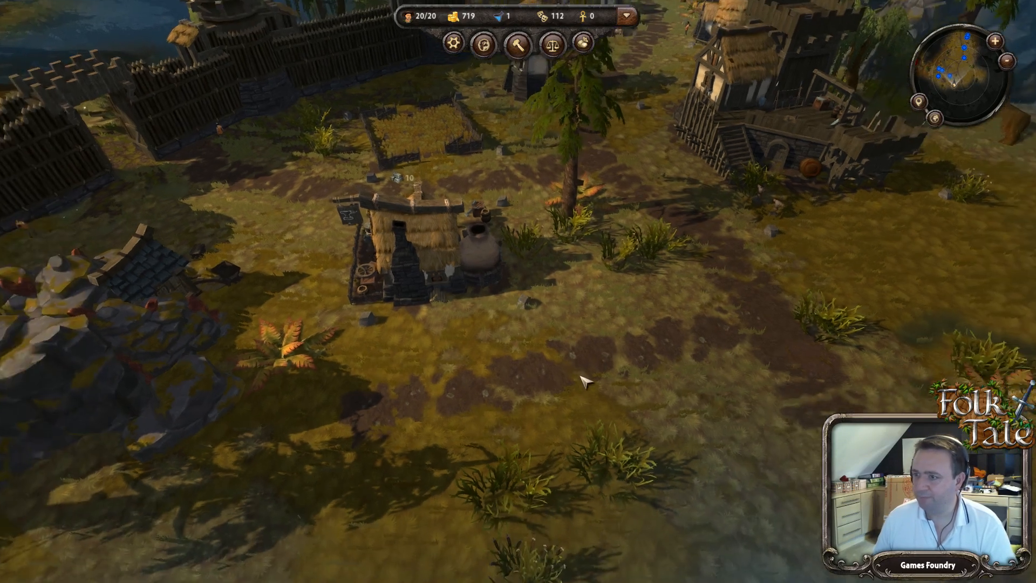
Step: Draw a curved dirt path that loops from the track around the orange fern near the blue-tinted ground
middle_click_drag(453, 413, 552, 416)
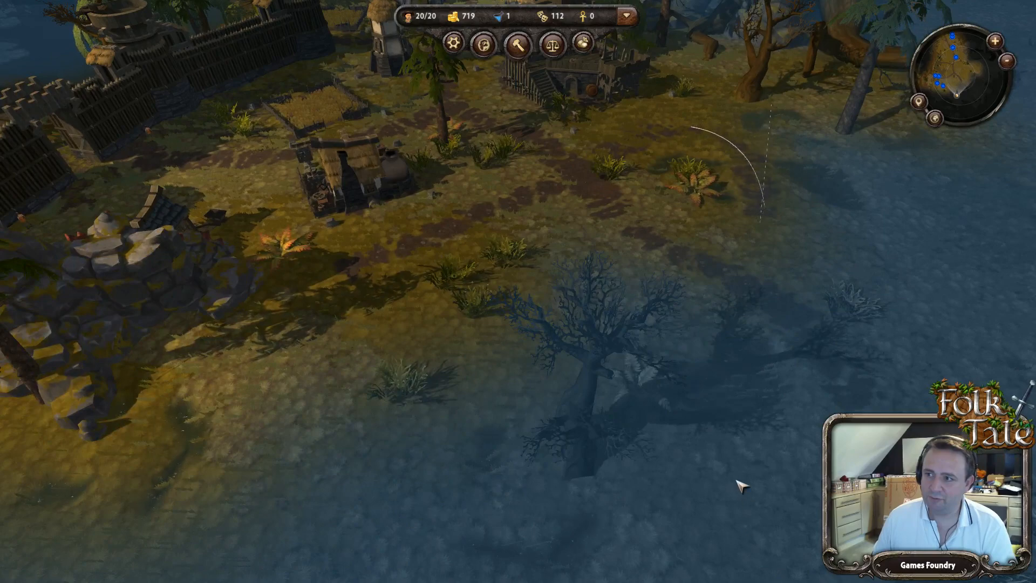
scroll(630, 252, "up", 4)
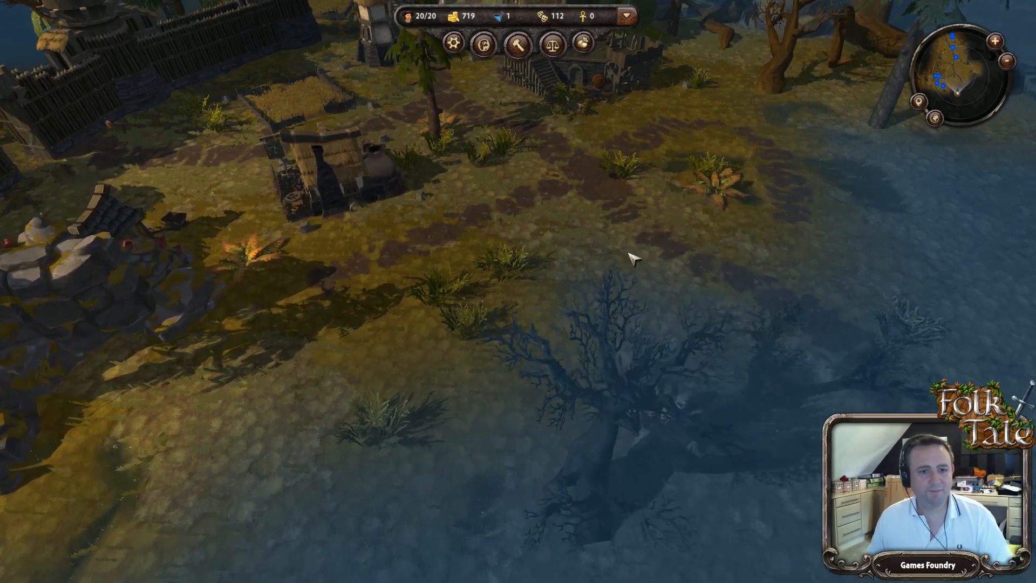
key("w")
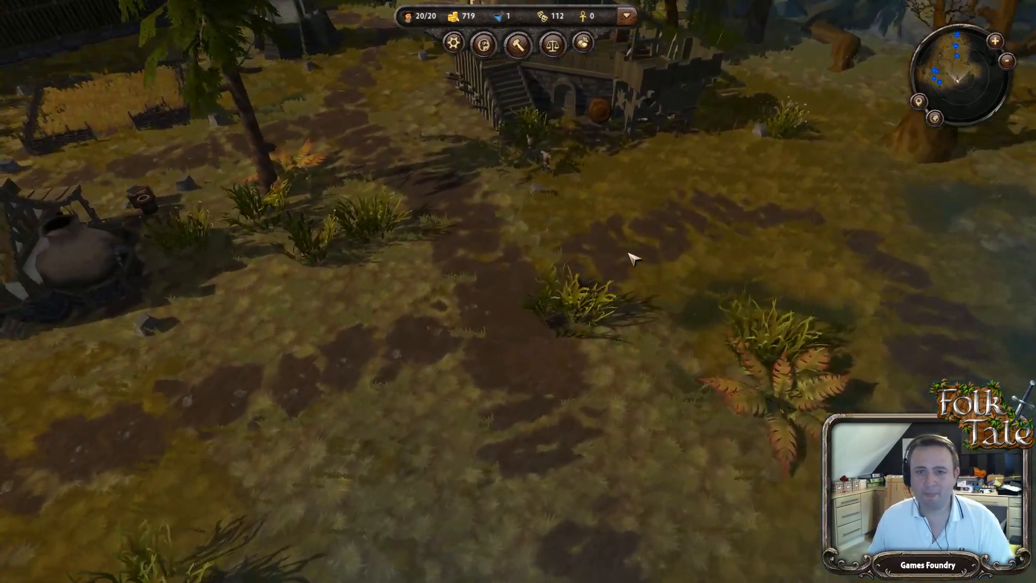
key("q")
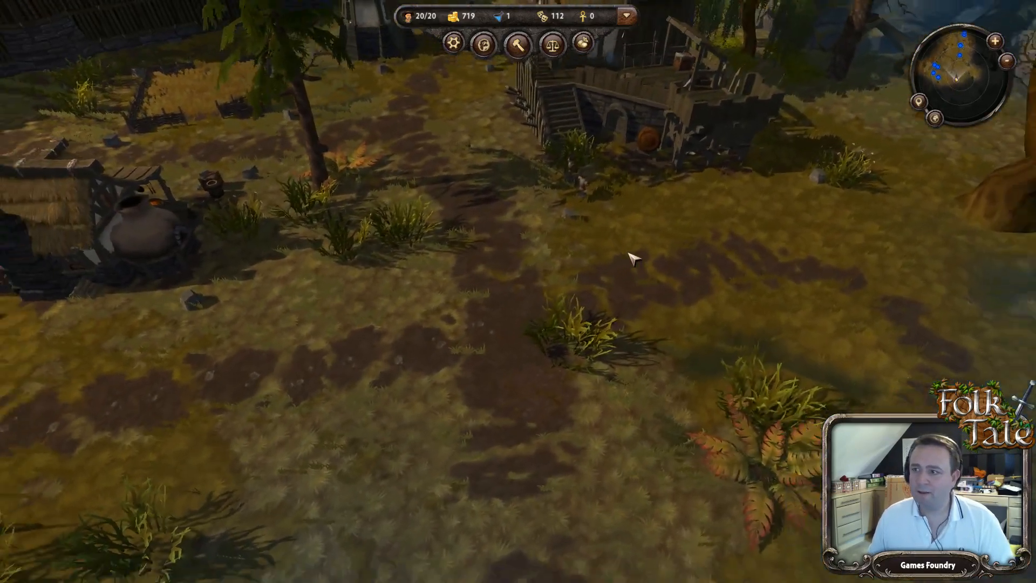
Step: Examine the curved dirt path and the ground between the pottery hut, the stone-decked building and the blue-tinted area
scroll(629, 252, "down", 3)
key("d")
key("e")
key("a")
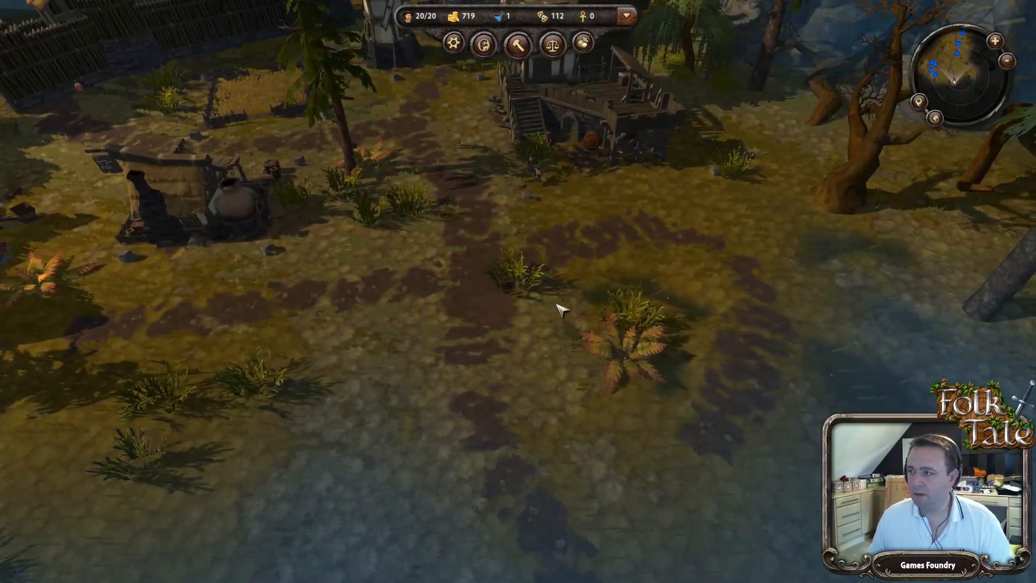
key("a")
key("s")
key("d")
key("e")
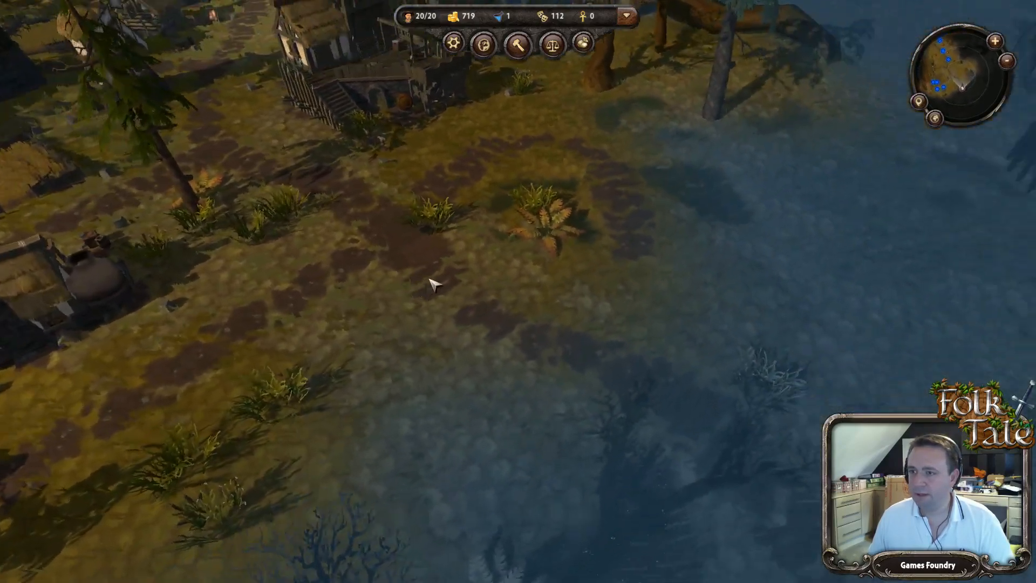
key("w")
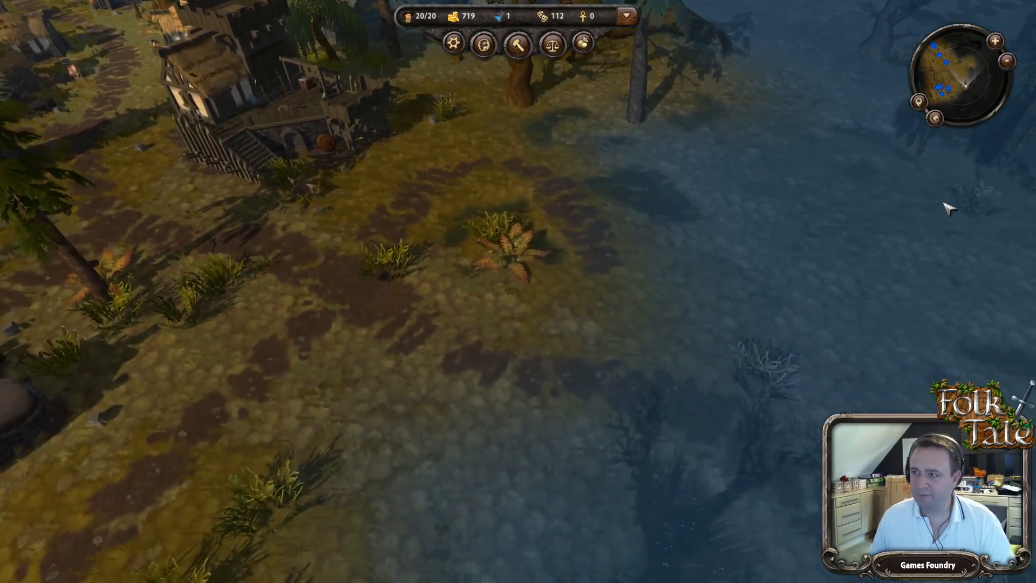
key("w")
key("d")
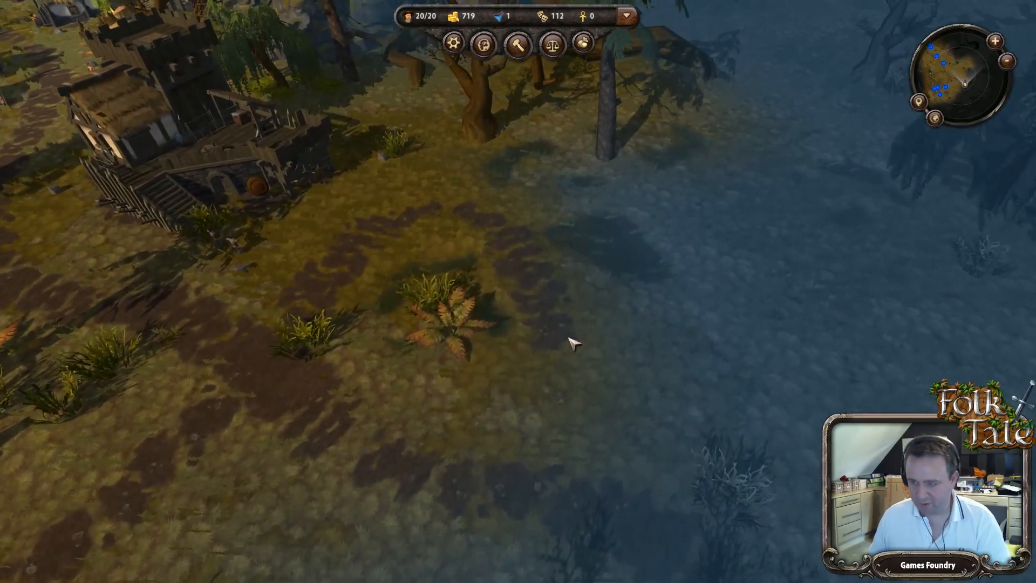
Step: Extend the curved dirt path from the orange fern outward across the blue-tinted ground
key("i")
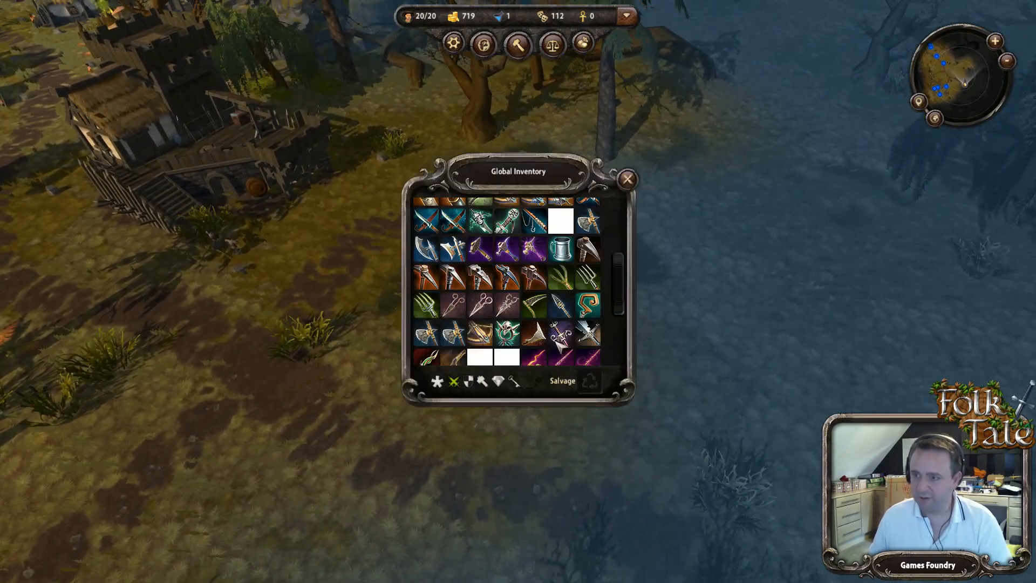
left_click(628, 180)
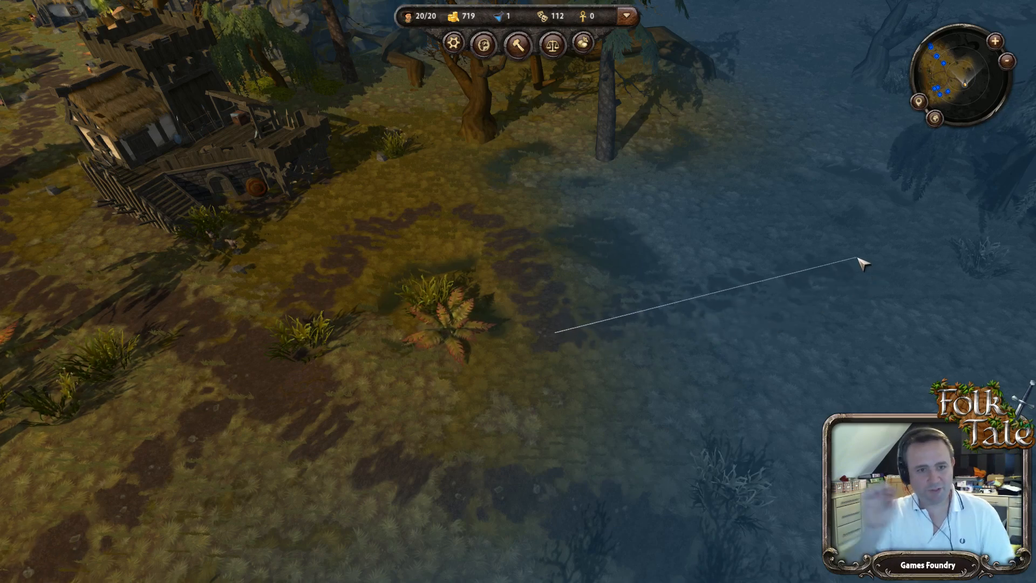
key("Escape")
key("Escape")
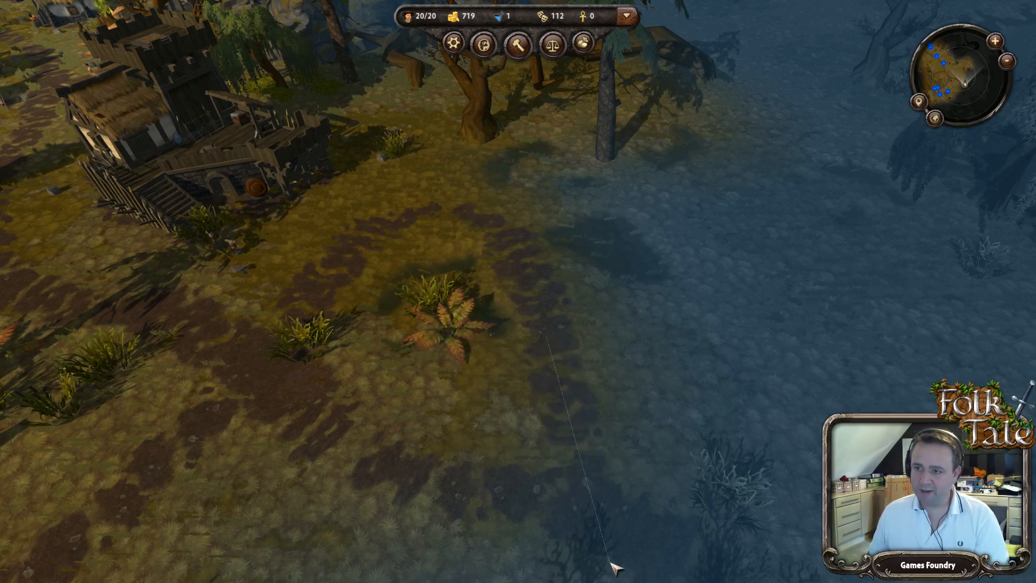
key("Escape")
key("Escape")
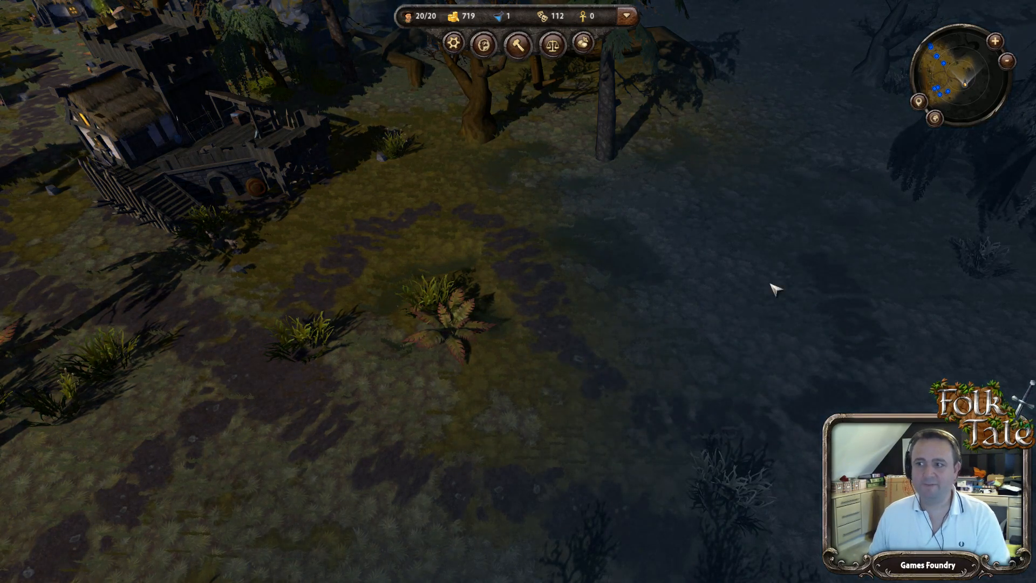
Step: Examine the extended dirt path around the fern and the track leading to the pottery hut
scroll(637, 397, "down", 2)
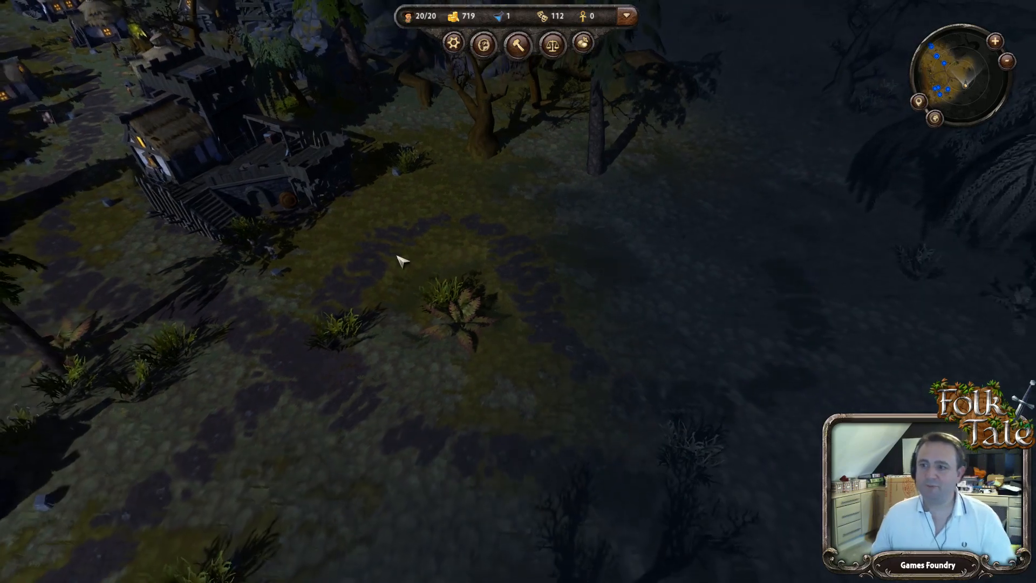
middle_click_drag(659, 378, 542, 352)
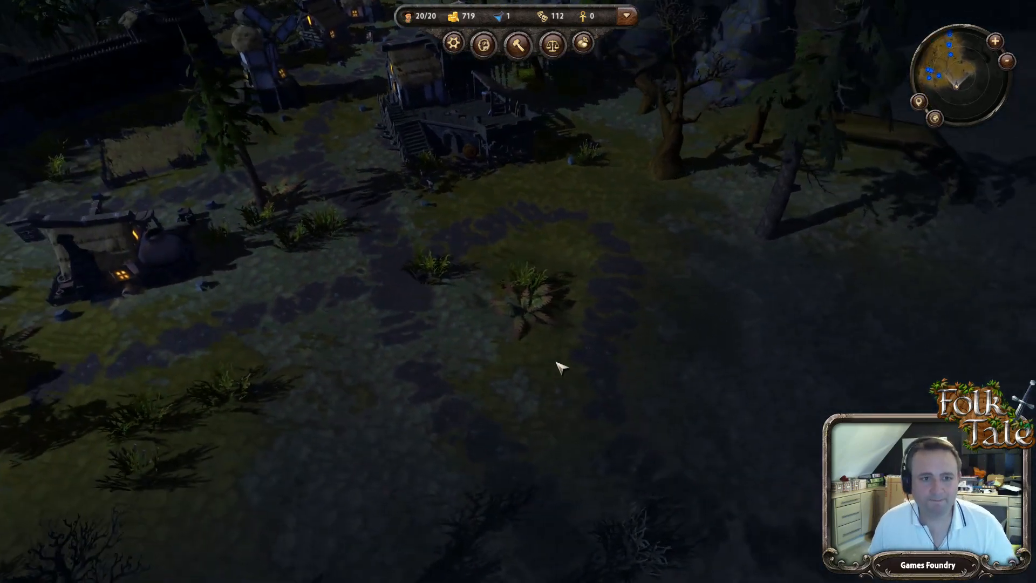
scroll(543, 352, "up", 3)
key("e")
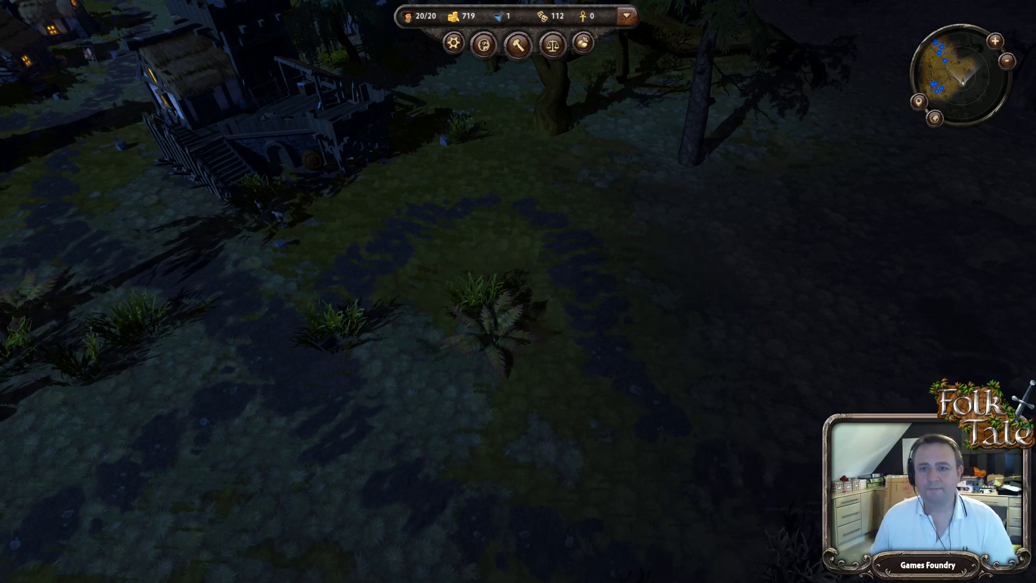
key("a")
key("q")
key("w")
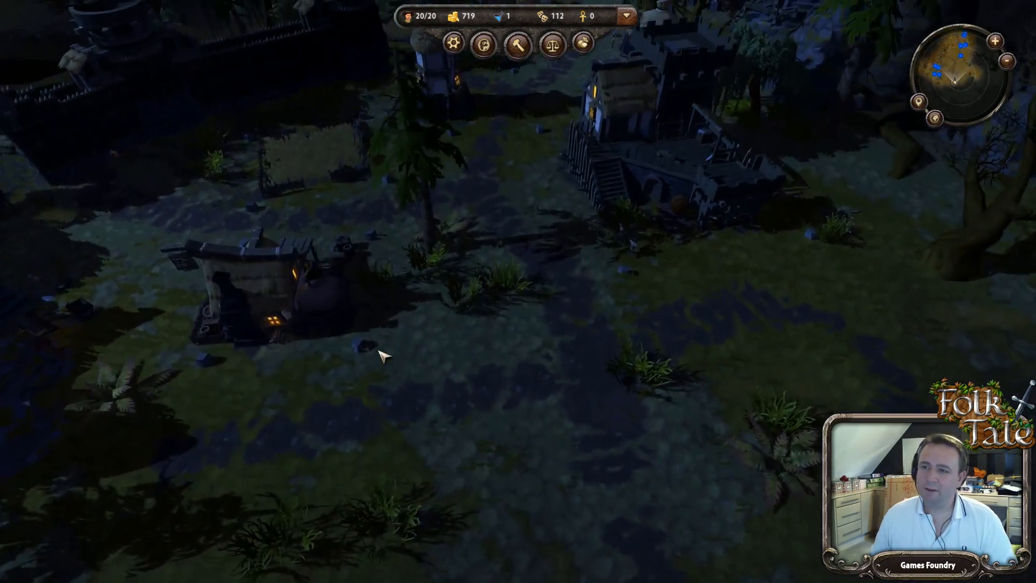
Step: Inspect the palisade gate, the wooden bridge and the open ground outside the village wall
key("w")
key("q")
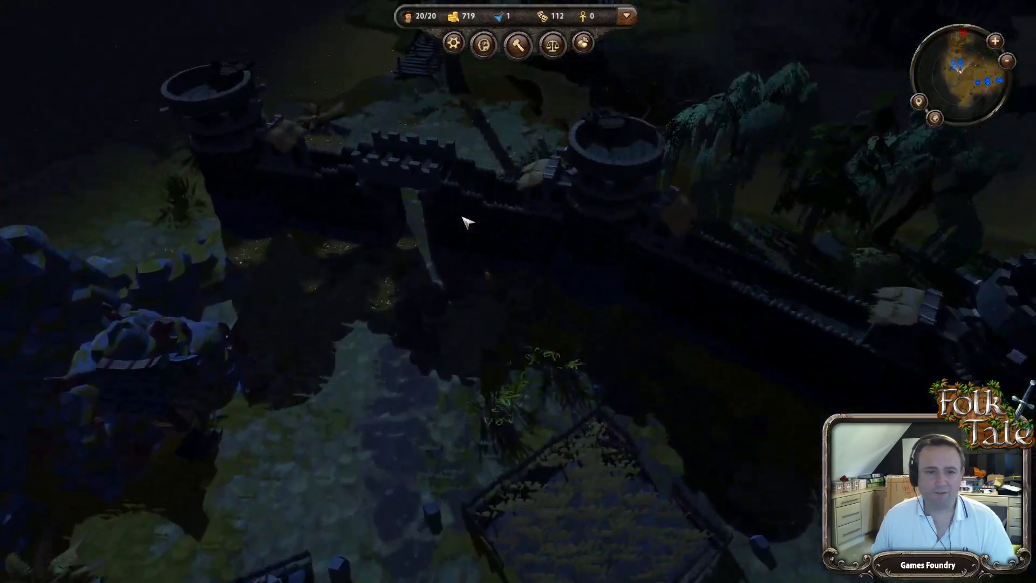
key("e")
key("a")
key("w")
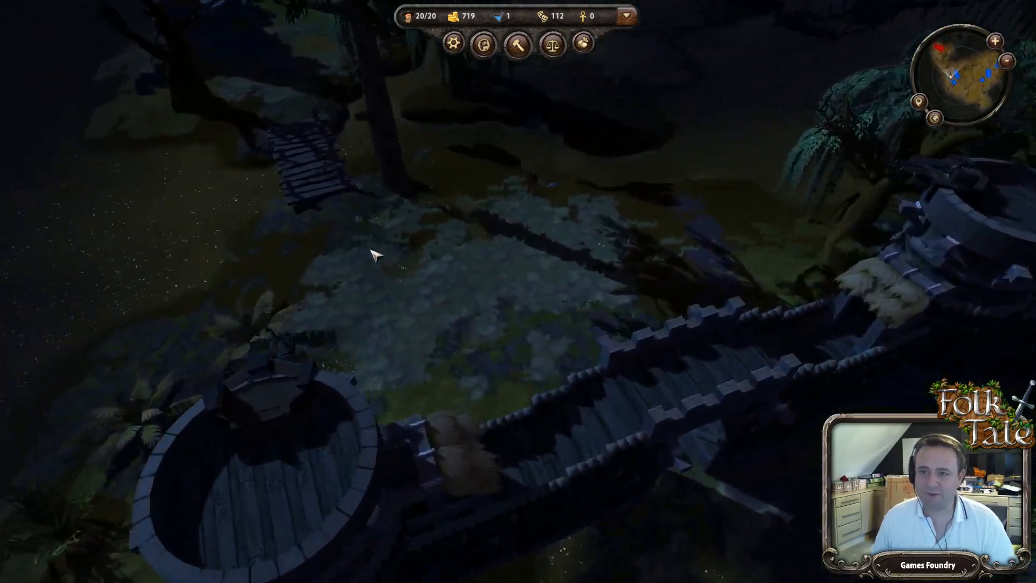
key("e")
key("w")
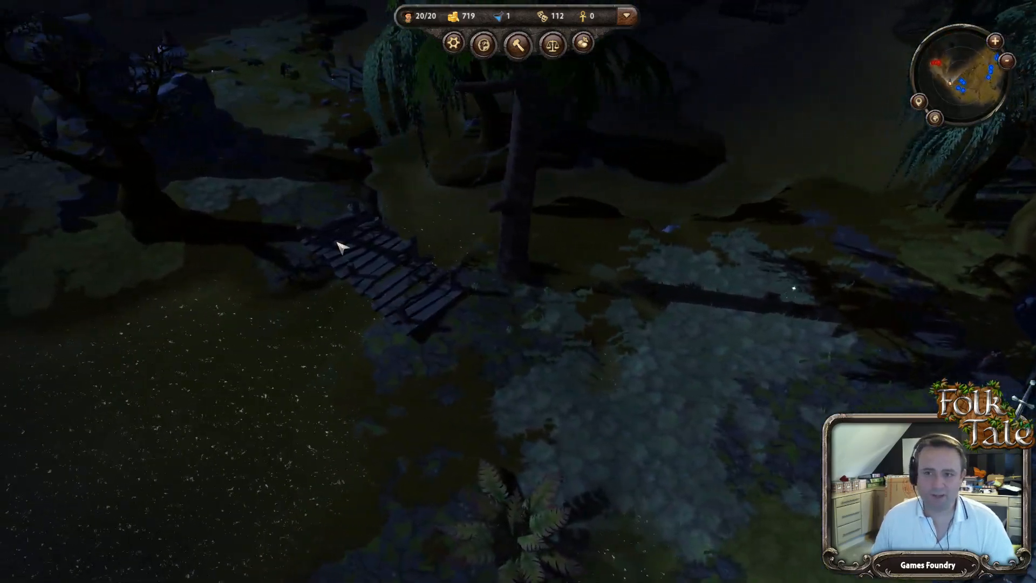
key("e")
key("a")
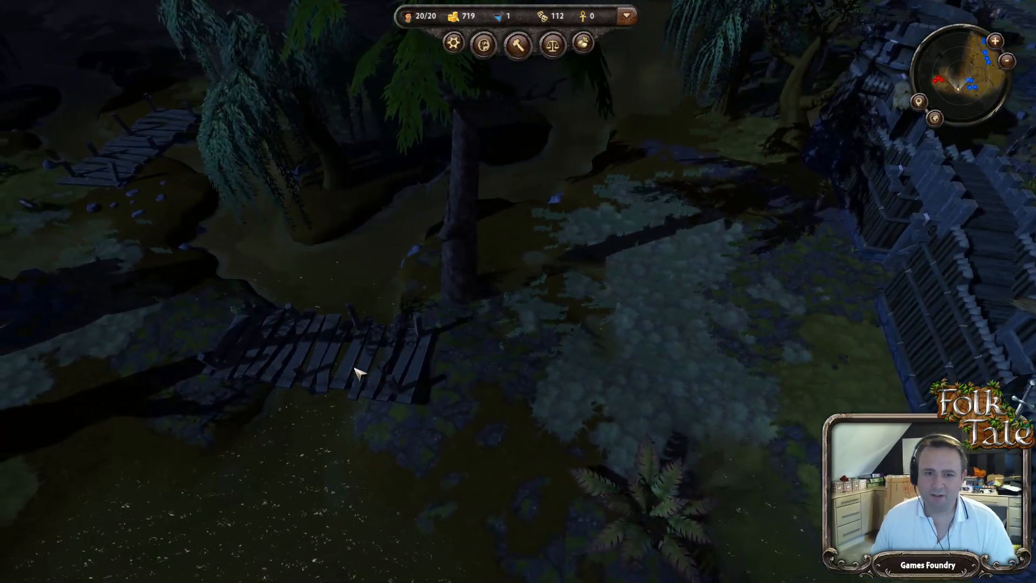
key("w")
key("d")
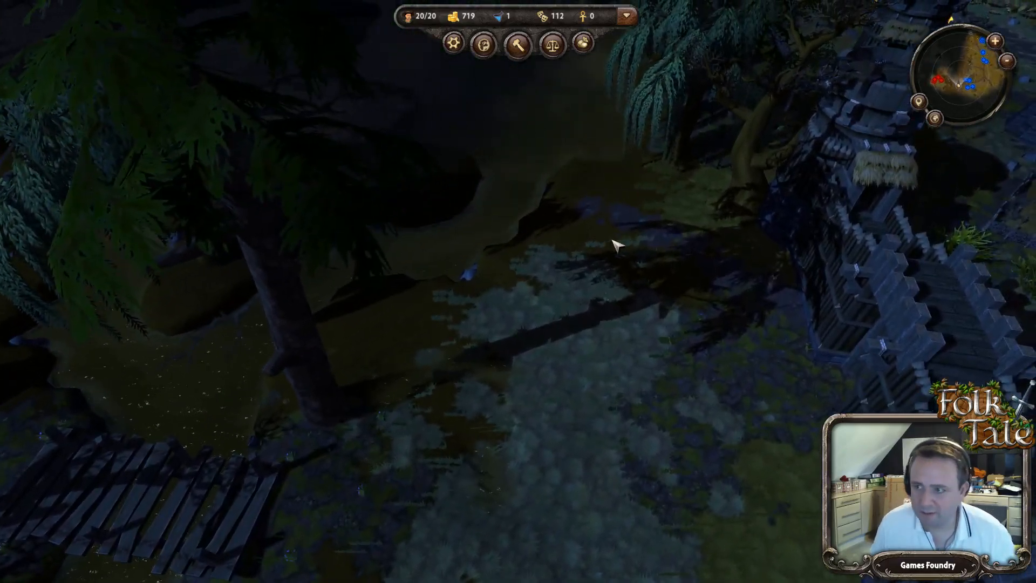
left_click(603, 303)
left_click(583, 381)
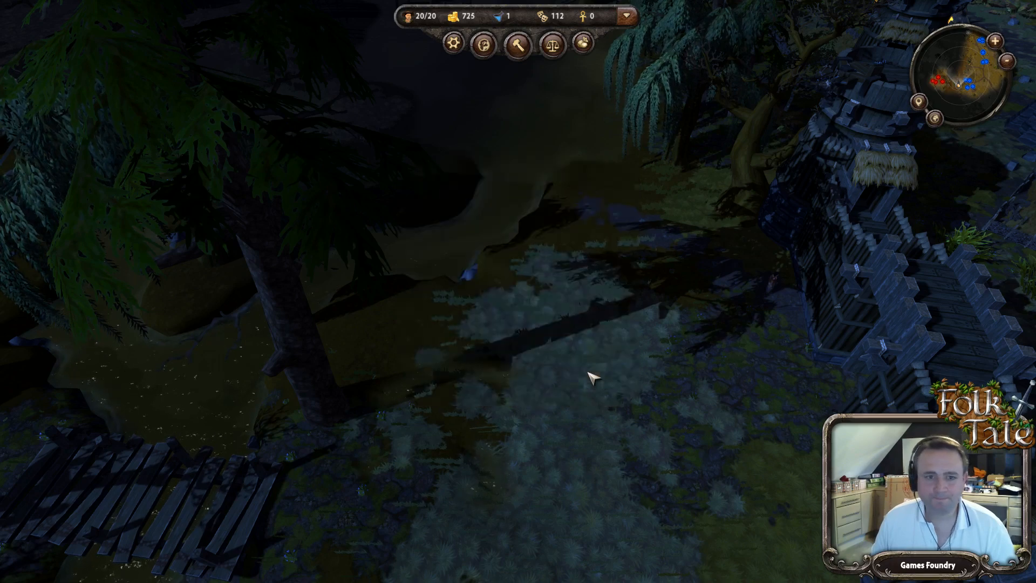
Step: Survey the village from the palisade past the fenced field and fern path to the group of cottages
key("d")
key("d")
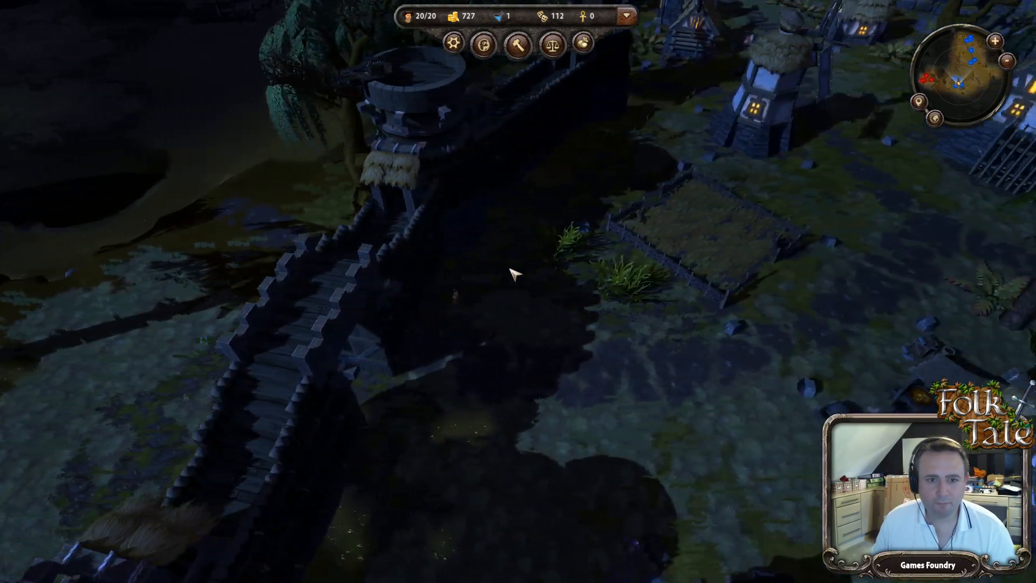
key("d")
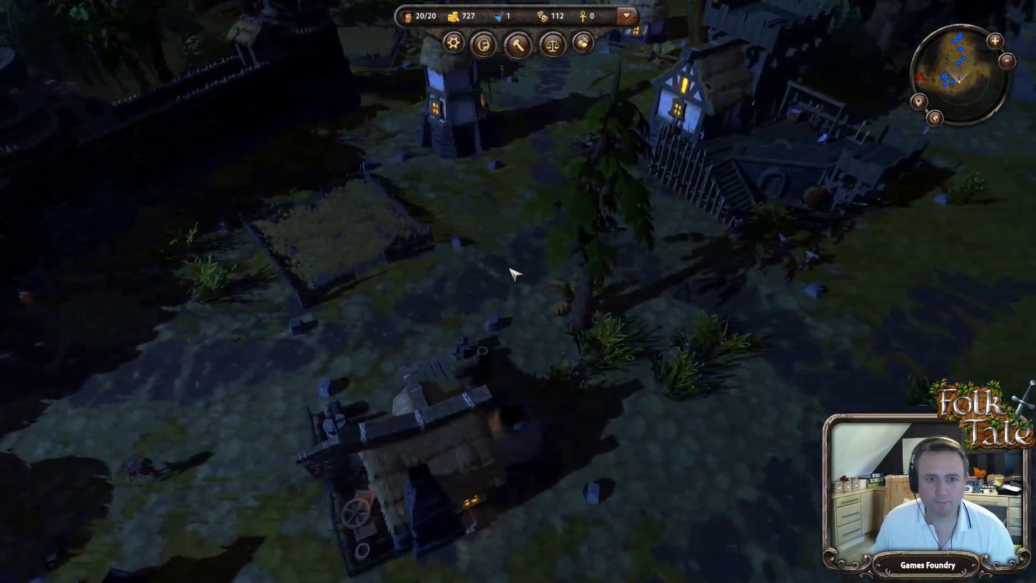
key("d")
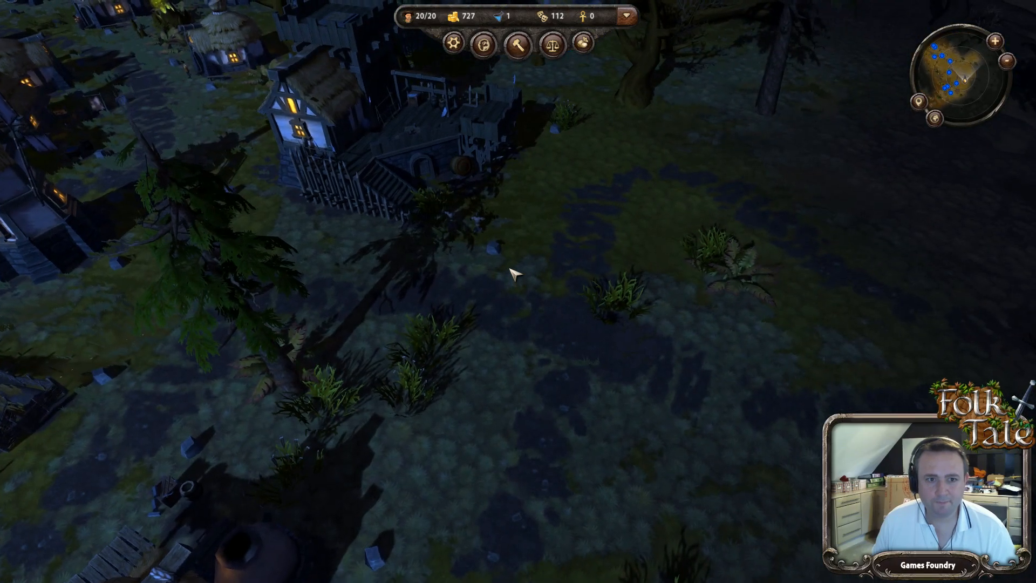
key("a")
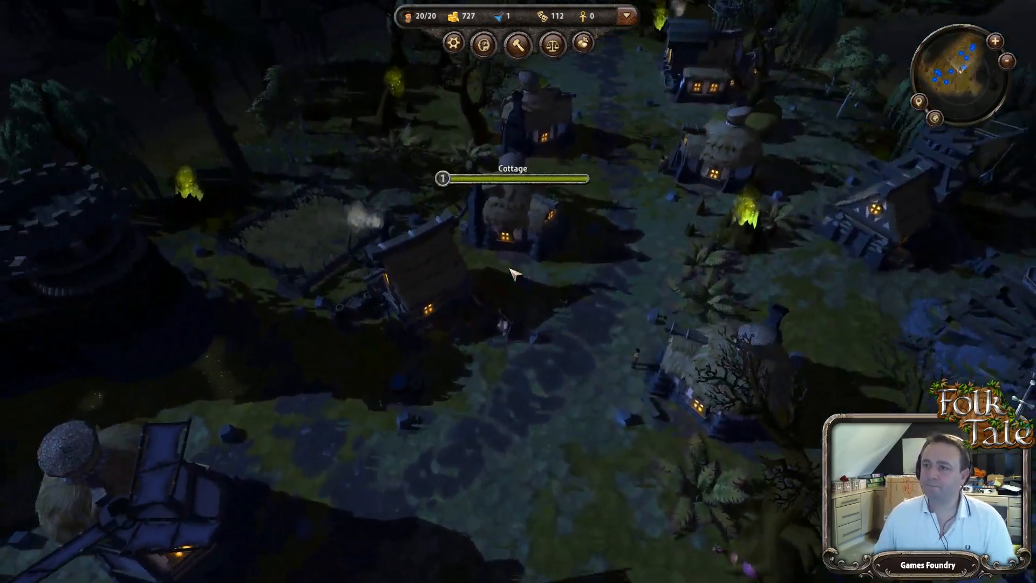
key("w")
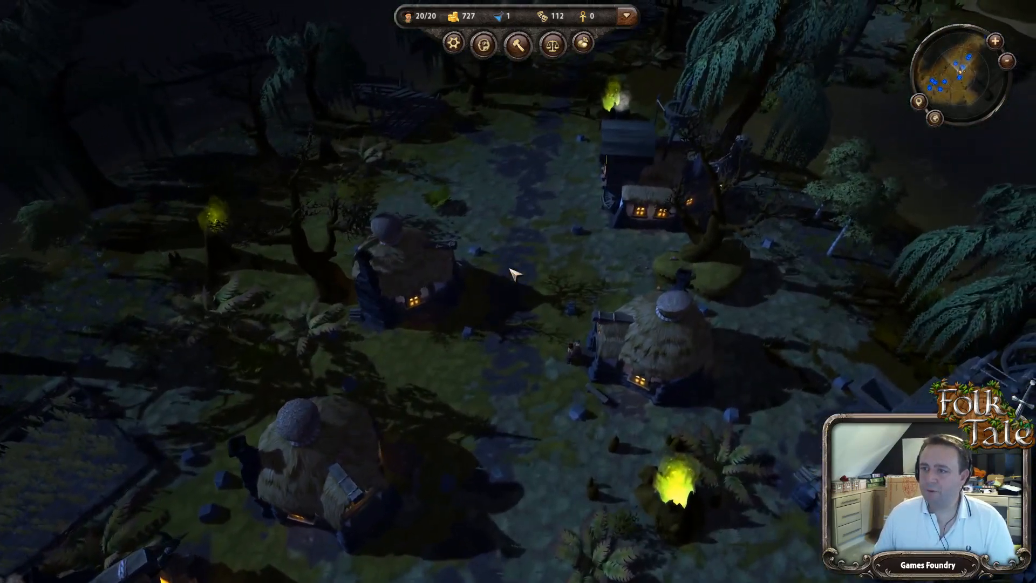
key("w")
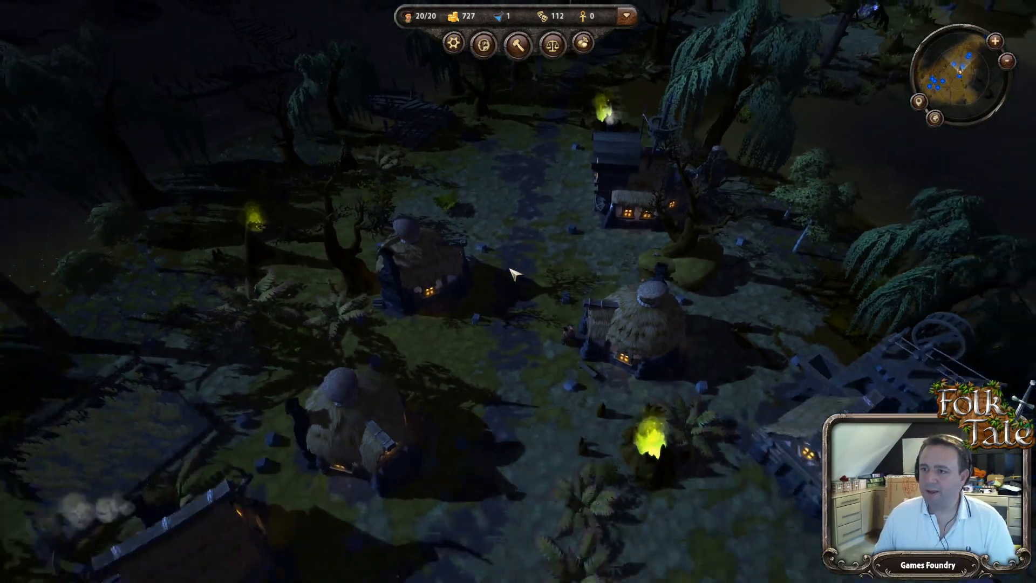
Step: Inspect the Fisherman's hut and bring up the available actions of the Stonecutter's Lodge
key("w")
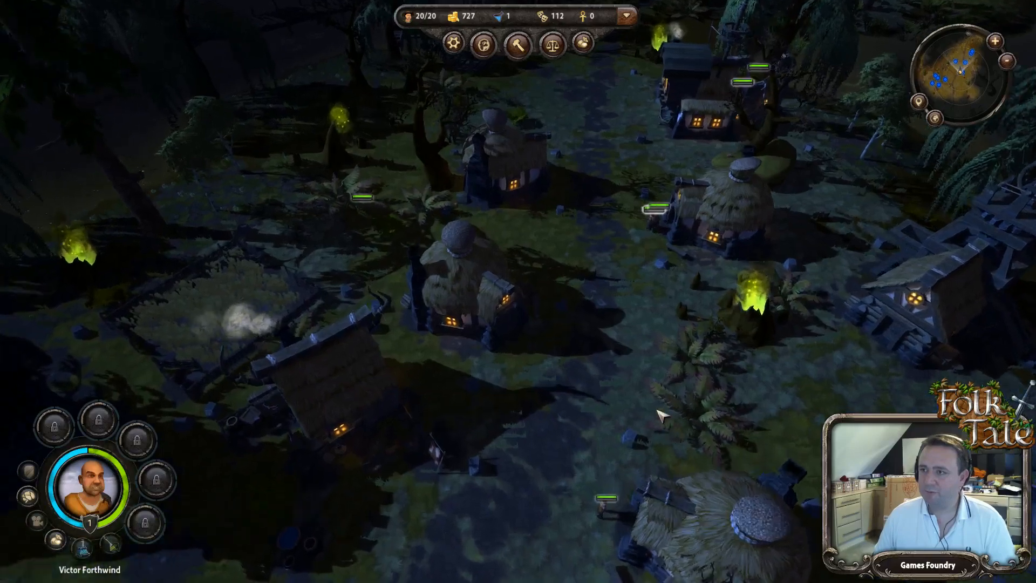
key("w")
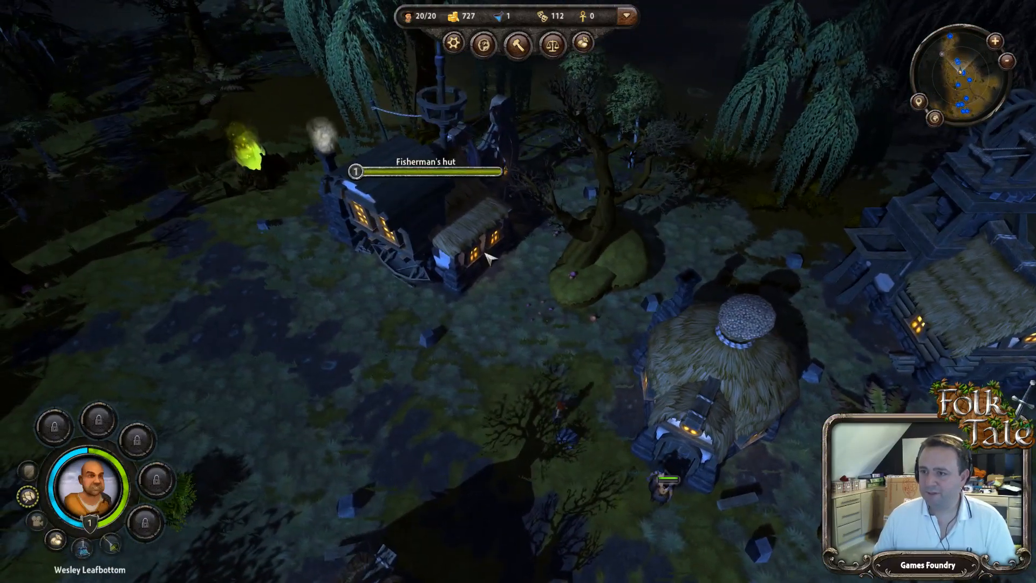
key("e")
left_click(716, 198)
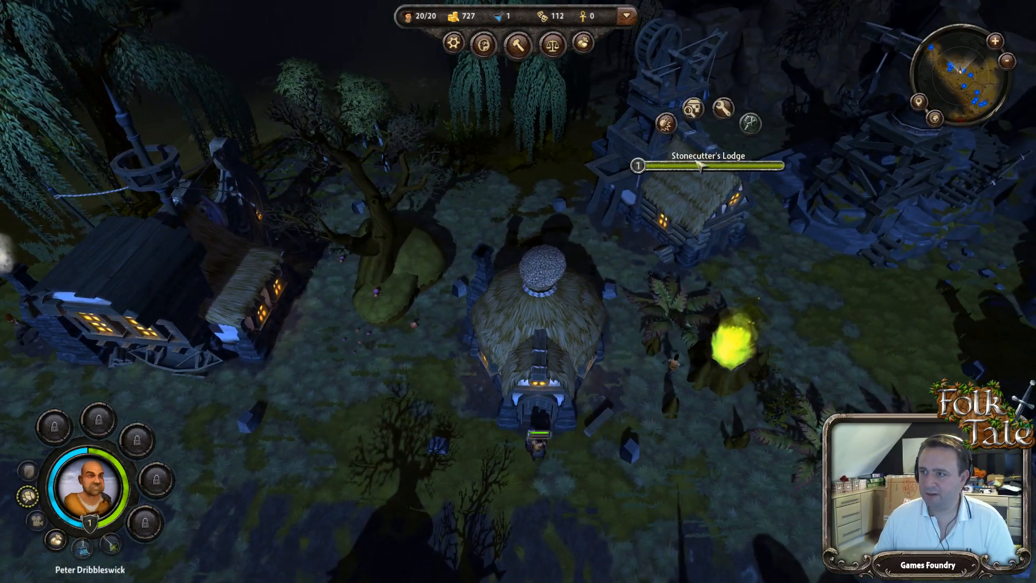
key("d")
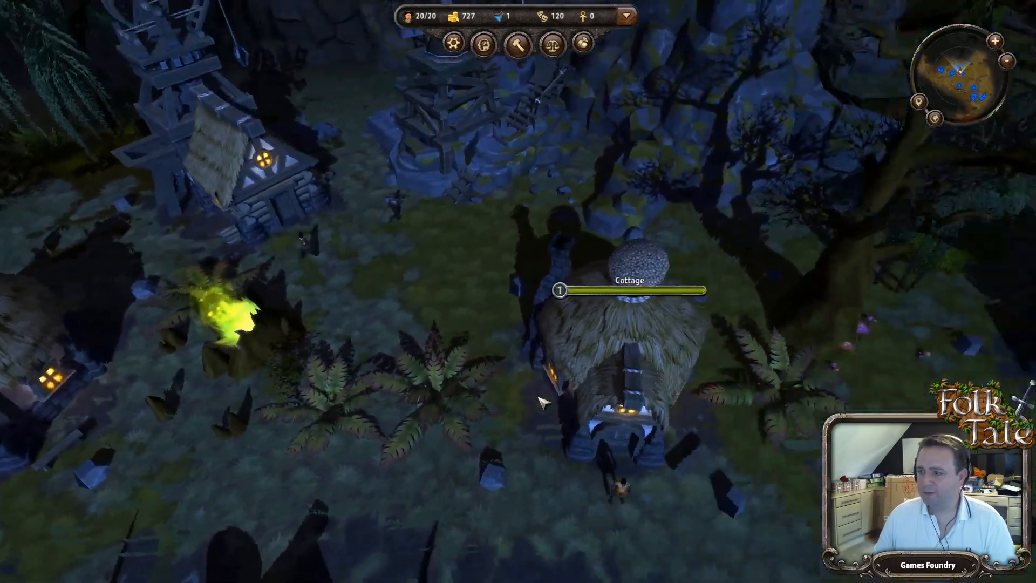
Step: Select the villager beside the cottage, view the Barracks, and choose the pickaxe action on the Smelt
key("e")
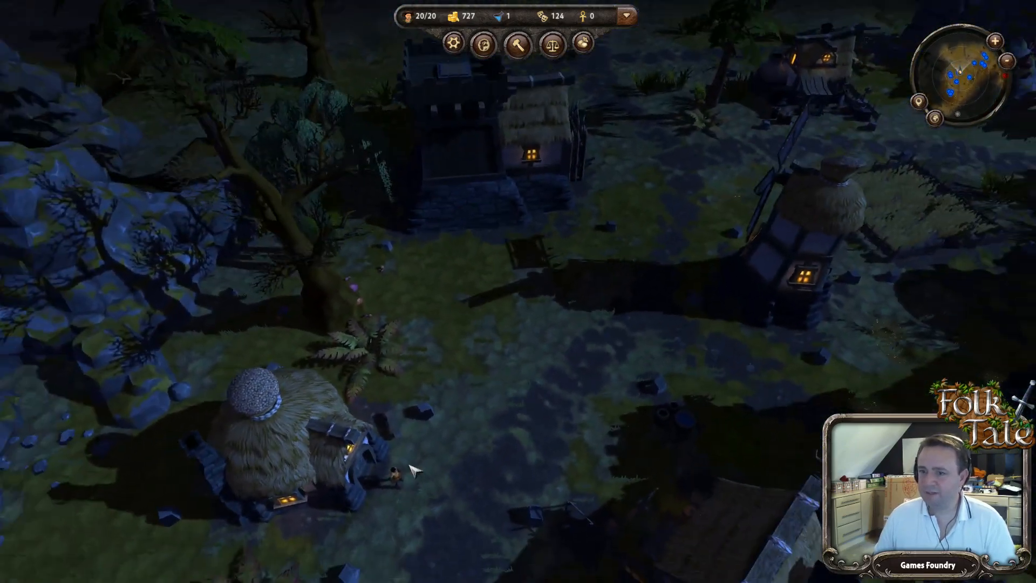
left_click(398, 486)
key("w")
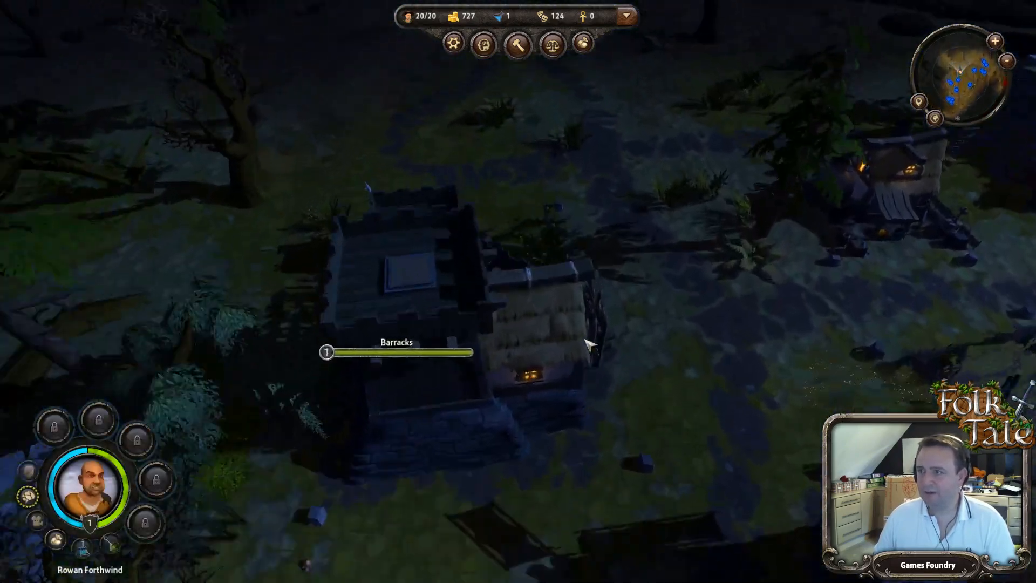
key("q")
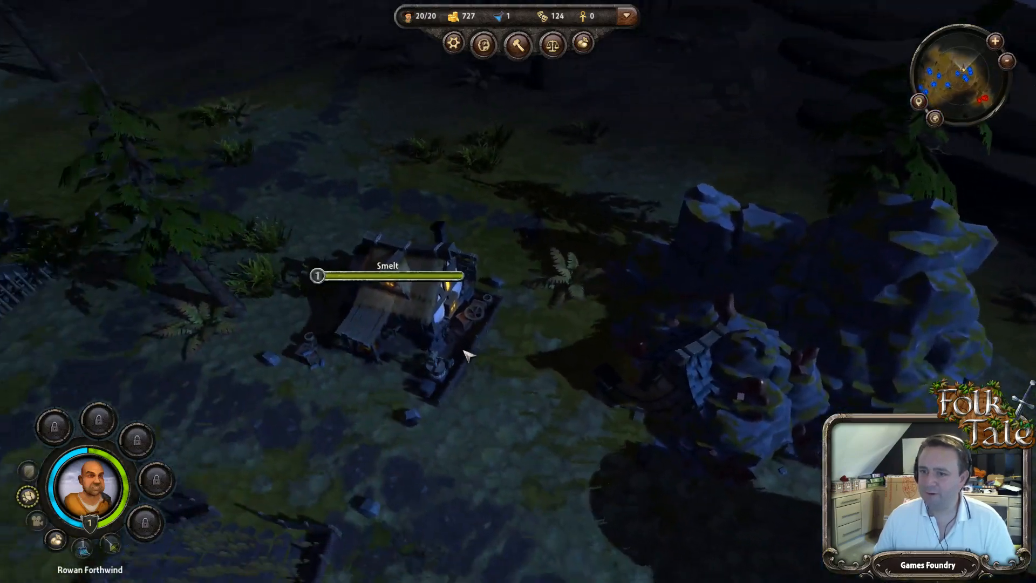
left_click(461, 268)
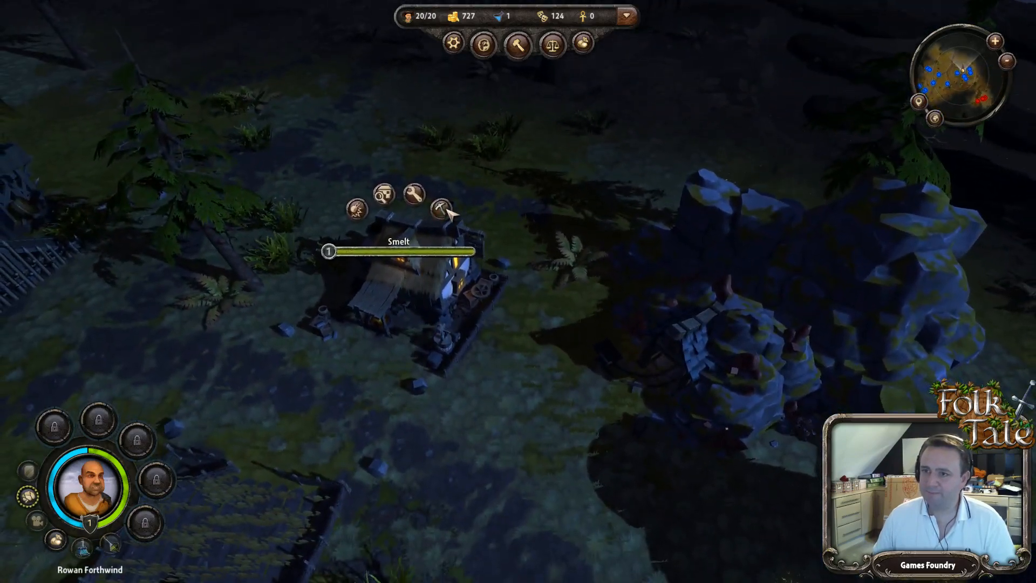
left_click(447, 209)
Step: Select the worker mining at the rocky outcrop beside the Smelt
key("a")
key("d")
scroll(382, 400, "up", 3)
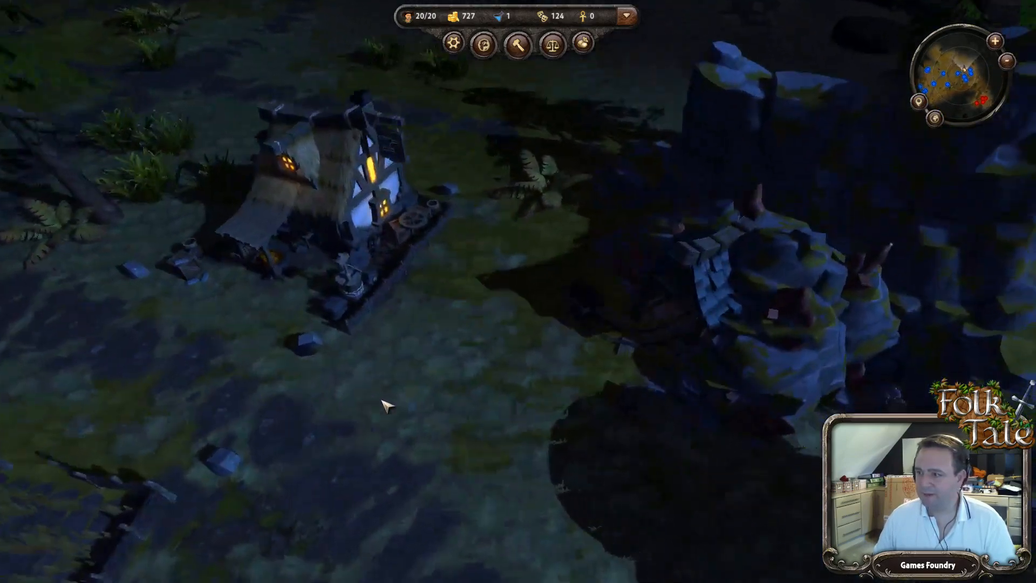
key("d")
scroll(387, 406, "up", 5)
left_click(687, 316)
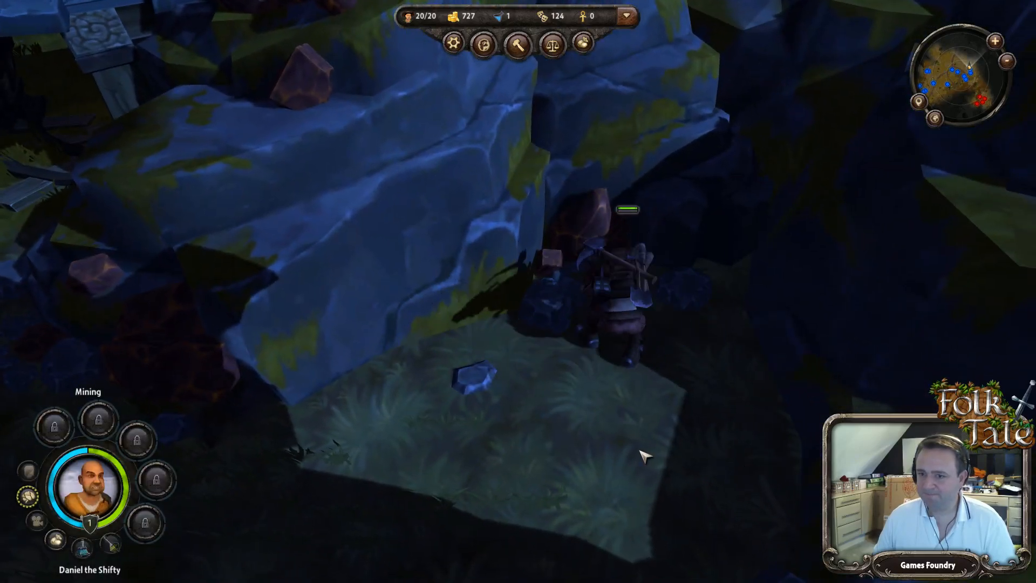
Step: Follow the selected miner from the outcrop to the Smelt and examine the building up close
scroll(539, 428, "down", 6)
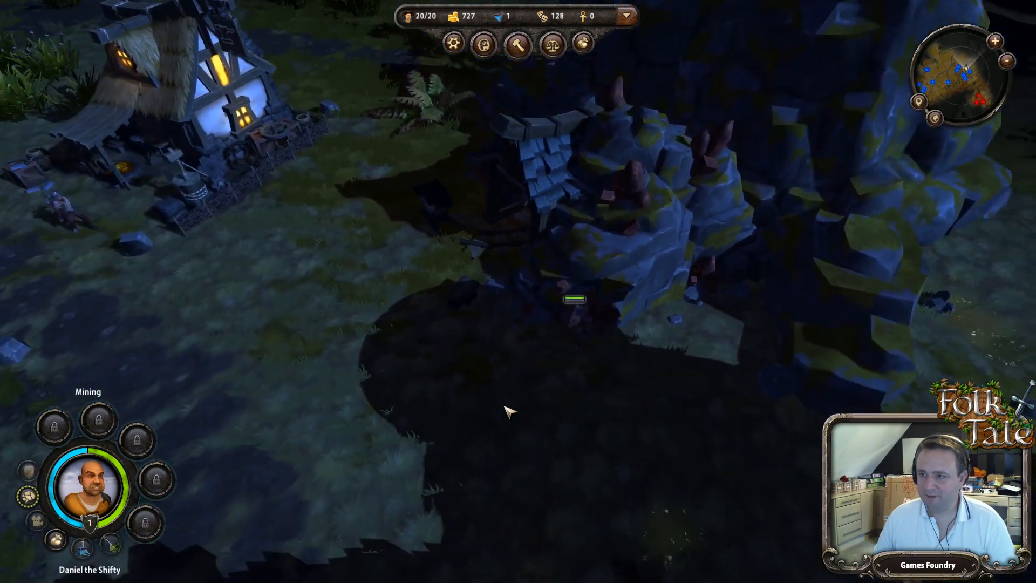
key("a")
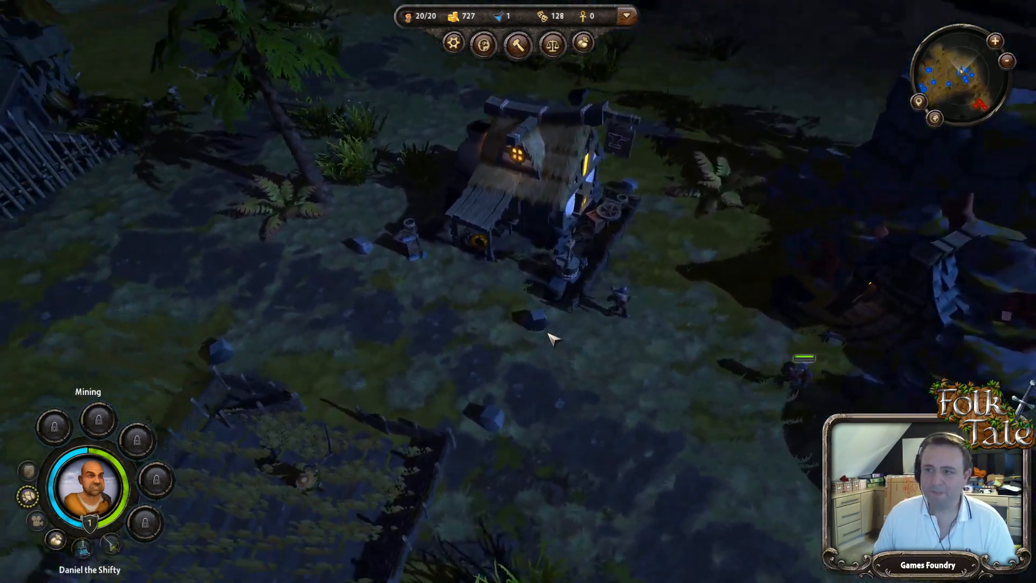
scroll(552, 338, "up", 3)
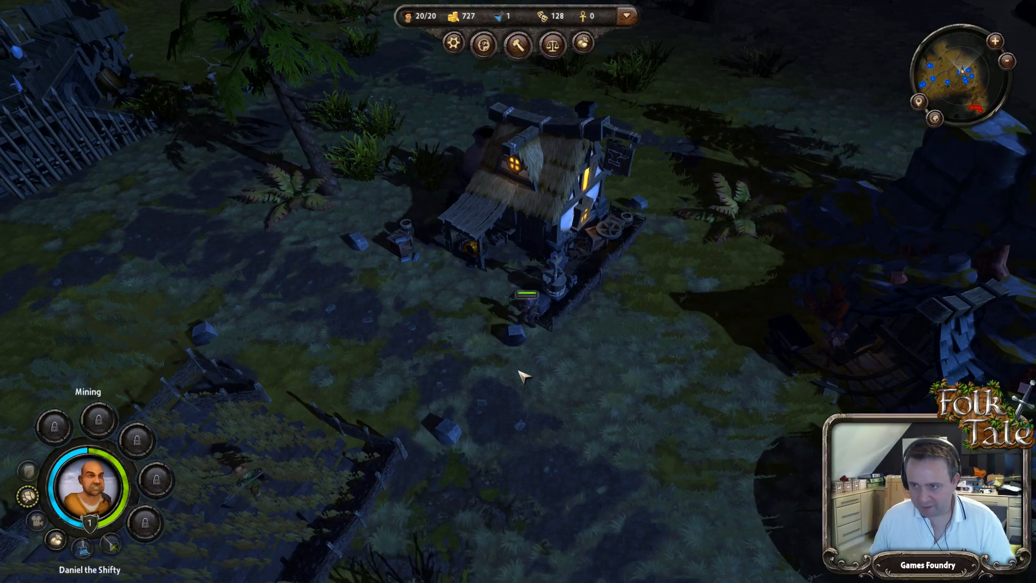
scroll(588, 432, "up", 4)
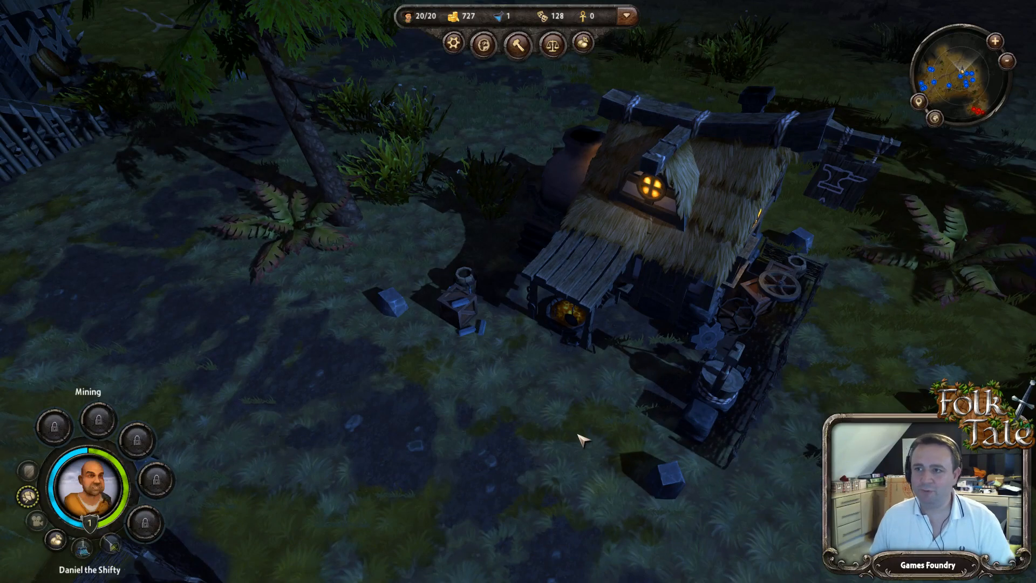
Step: Return to the windmill beside the Barracks and deselect the miner
key("a")
key("q")
key("w")
left_click(563, 335)
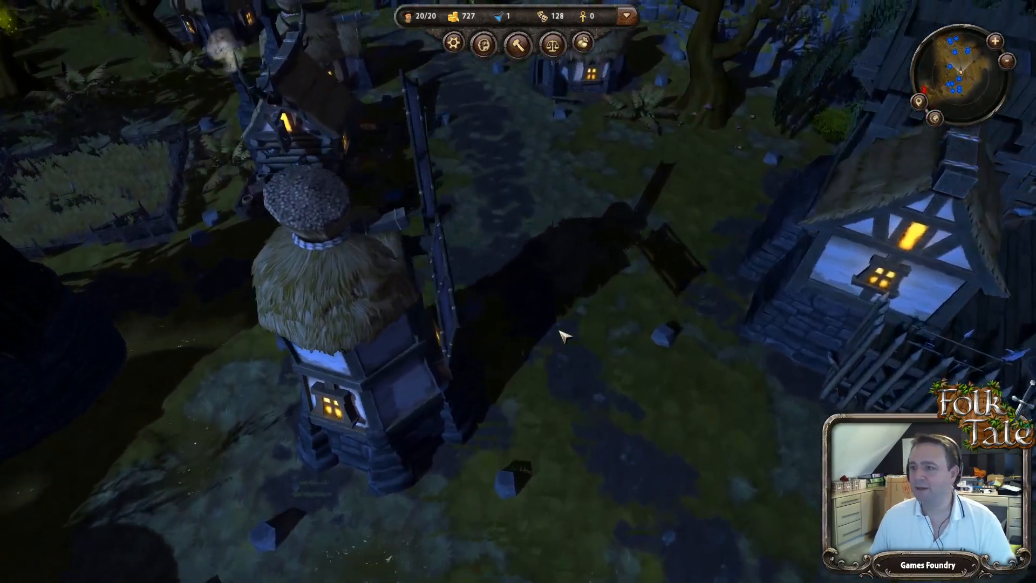
Step: Tour the village from the windmill past the cottages and the glowing stump to the Fisherman's hut
key("w")
key("q")
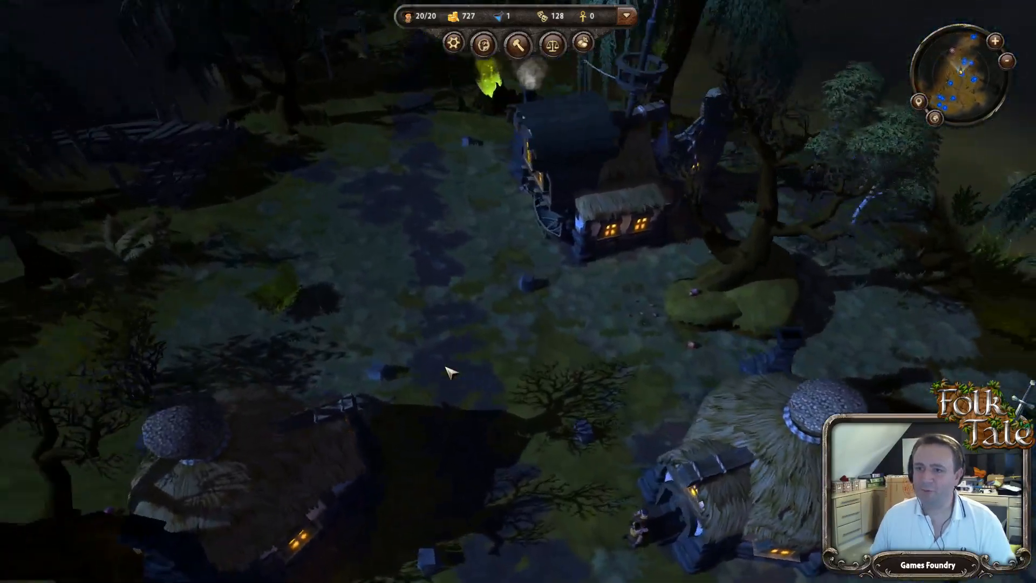
key("w")
key("e")
key("d")
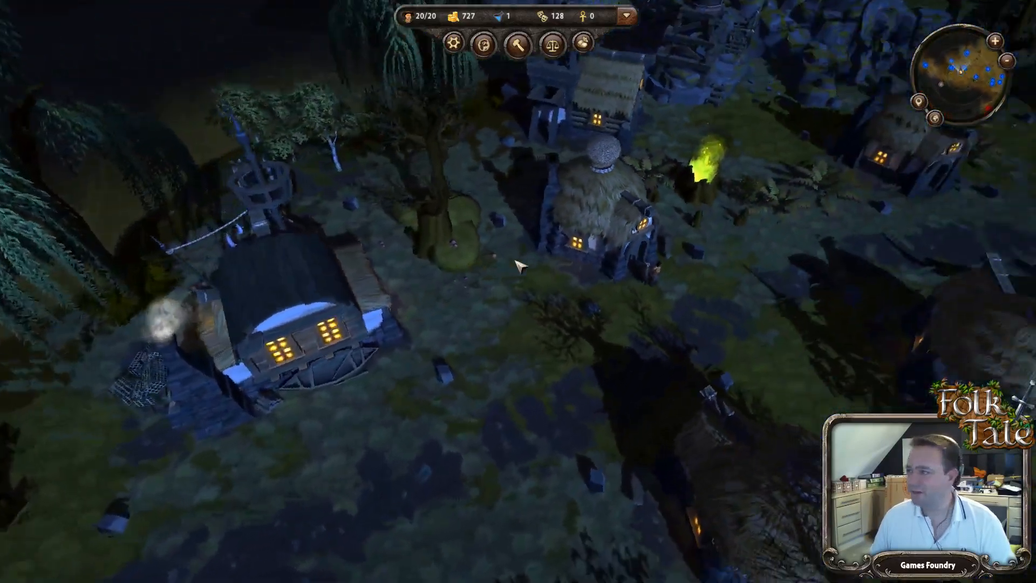
key("d")
key("e")
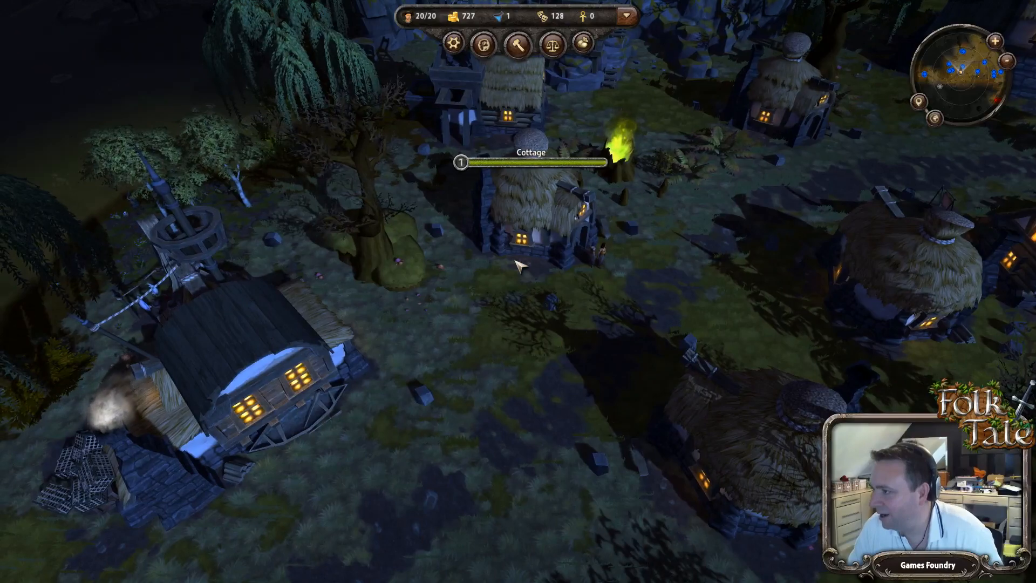
key("d")
scroll(513, 296, "up", 3)
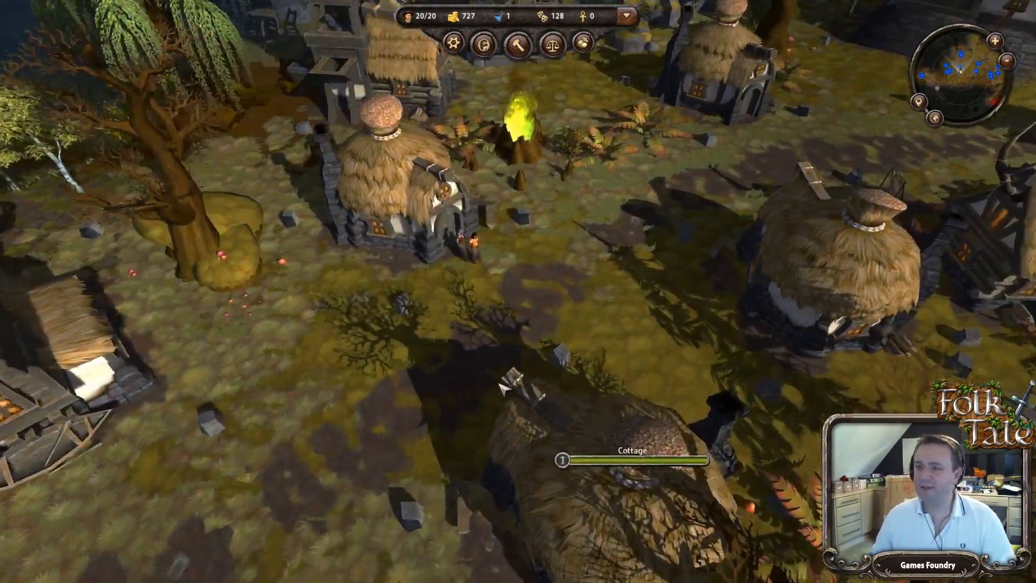
key("q")
key("w")
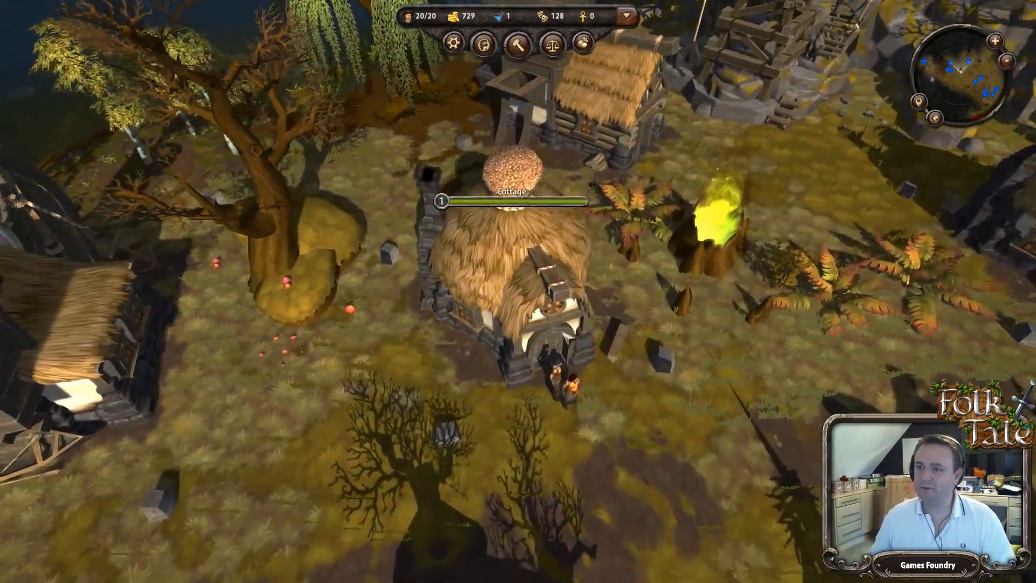
key("a")
key("q")
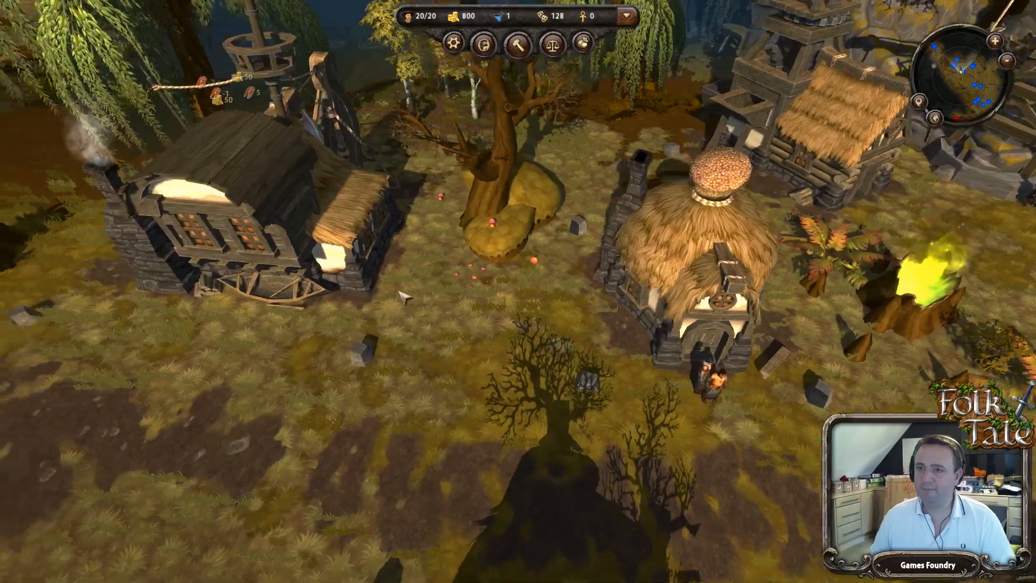
key("a")
key("w")
Step: Examine the woman by the crates and the hooded archer beside the Fisherman's hut up close
scroll(399, 299, "up", 5)
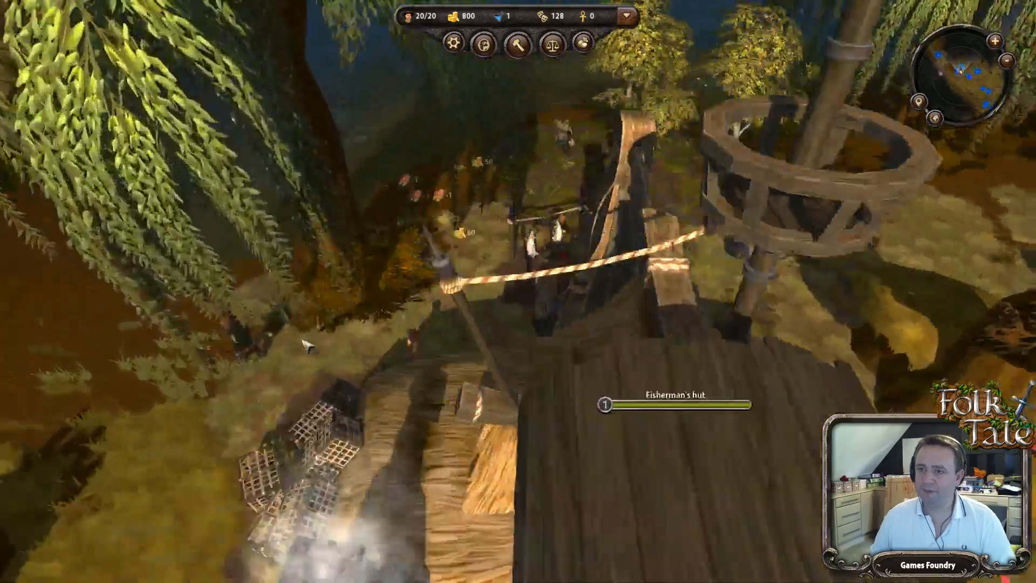
key("e")
key("s")
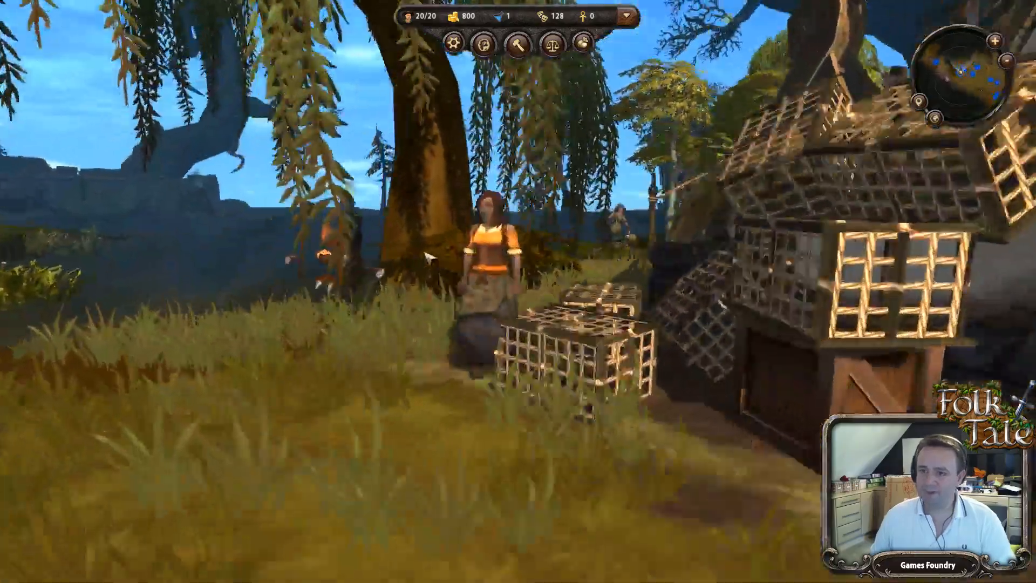
key("a")
key("w")
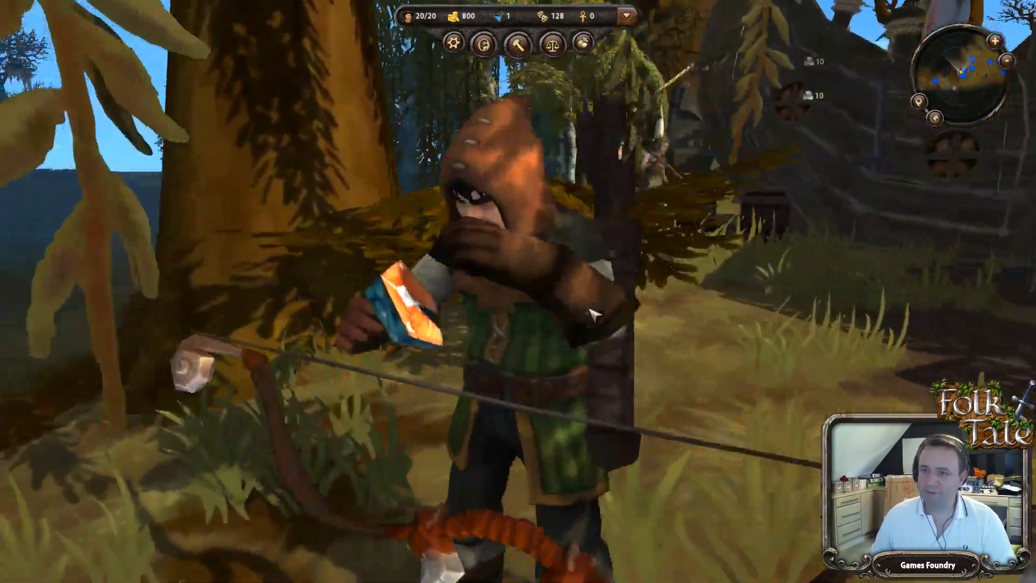
key("e")
key("s")
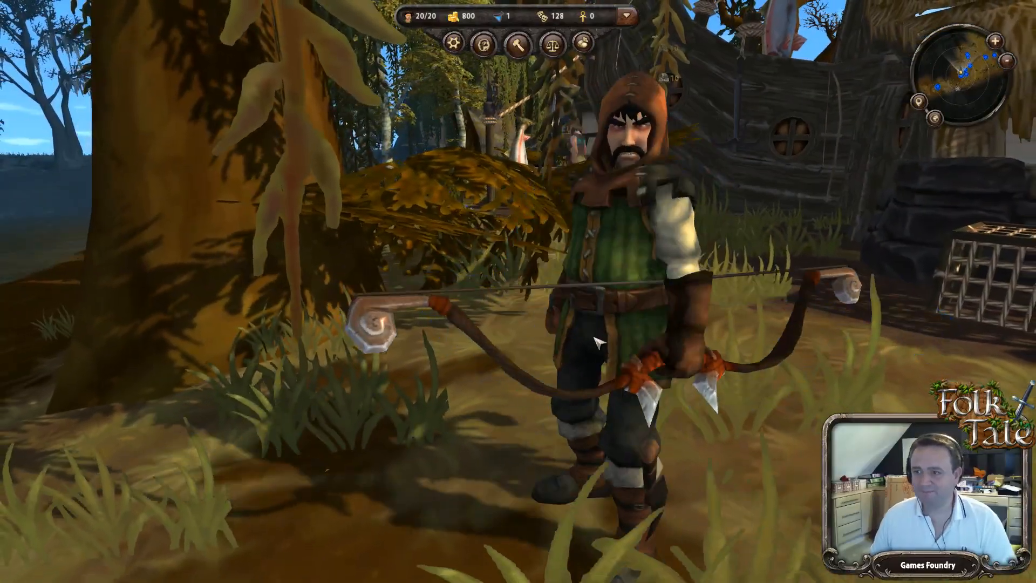
scroll(598, 342, "down", 5)
scroll(590, 329, "down", 5)
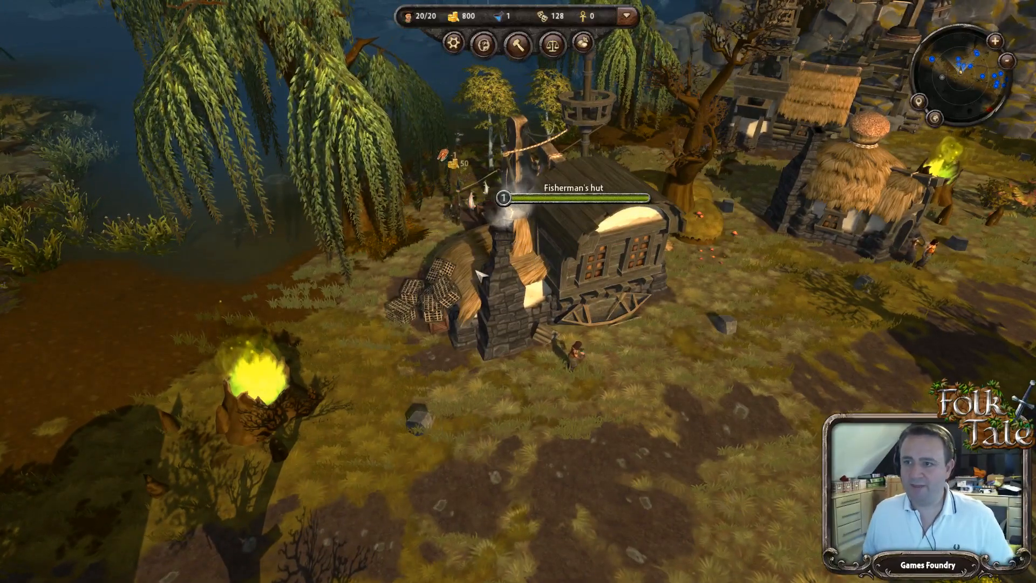
key("d")
key("e")
key("w")
left_click(519, 46)
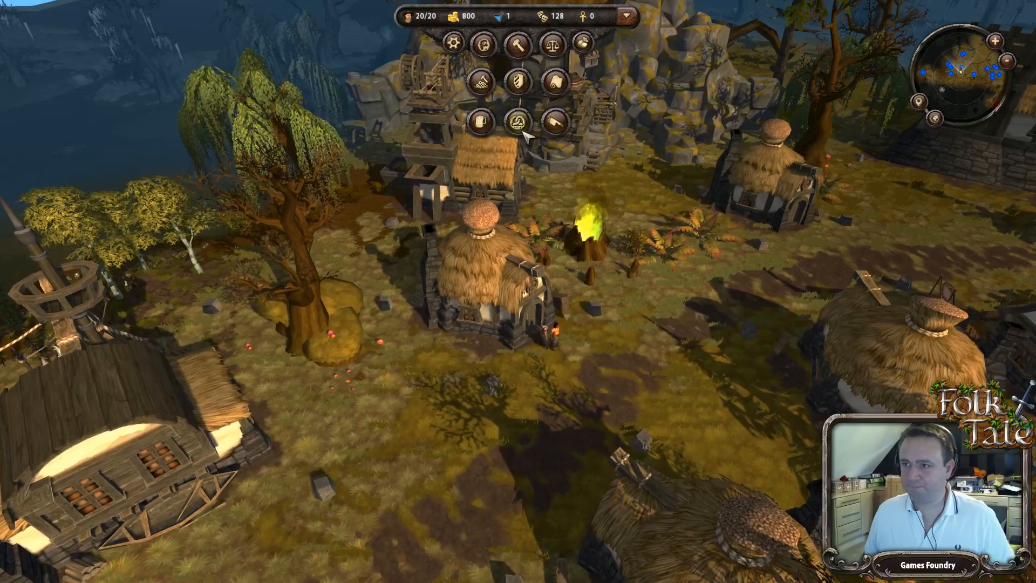
key("a")
key("s")
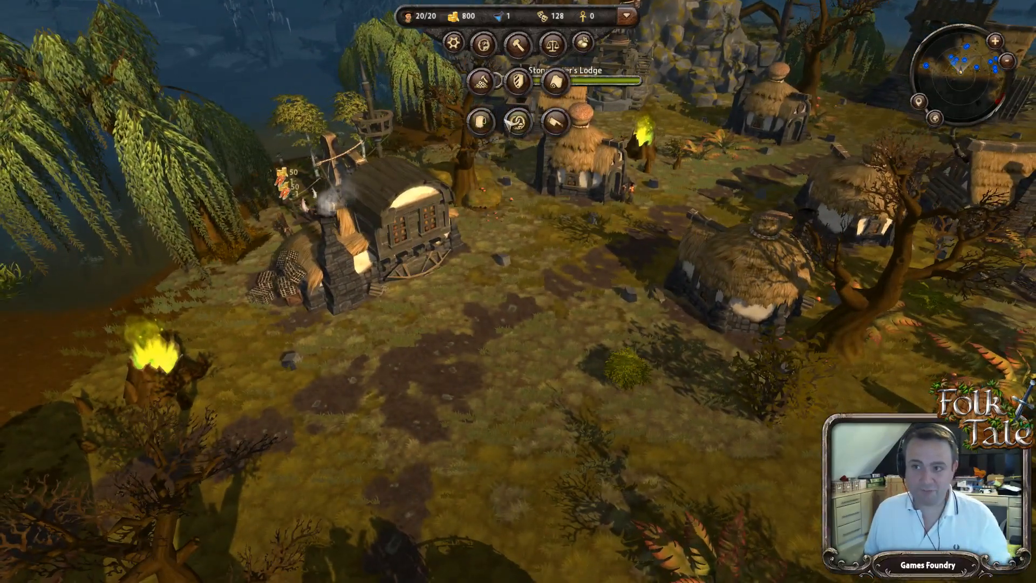
key("d")
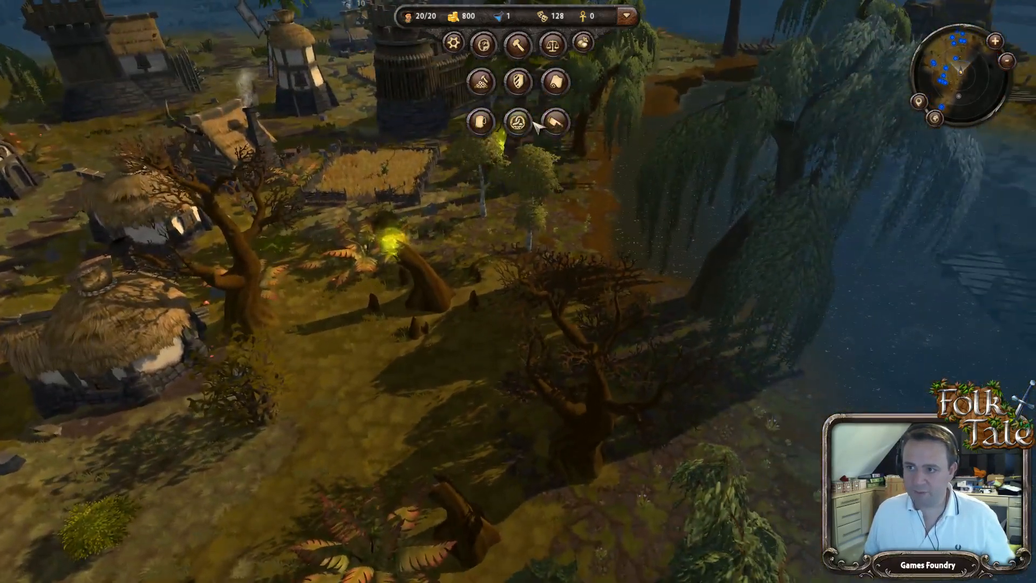
left_click(522, 125)
key("d")
key("s")
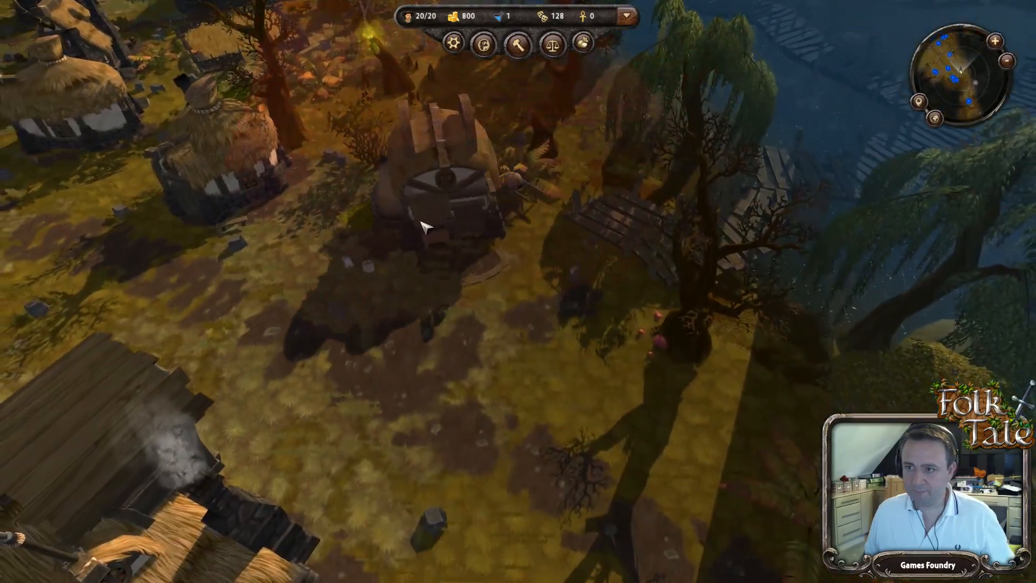
key("a")
key("w")
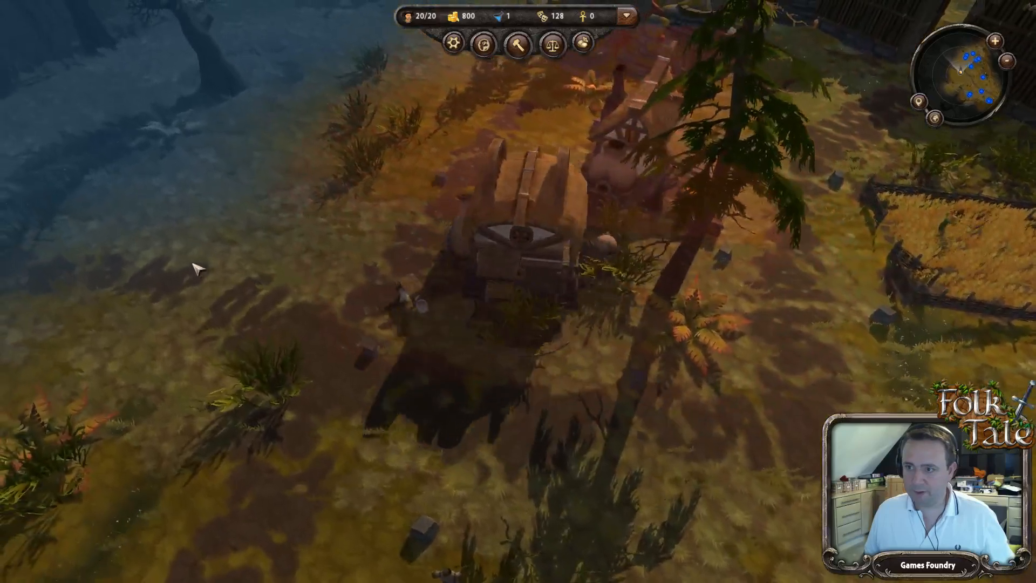
key("a")
key("a")
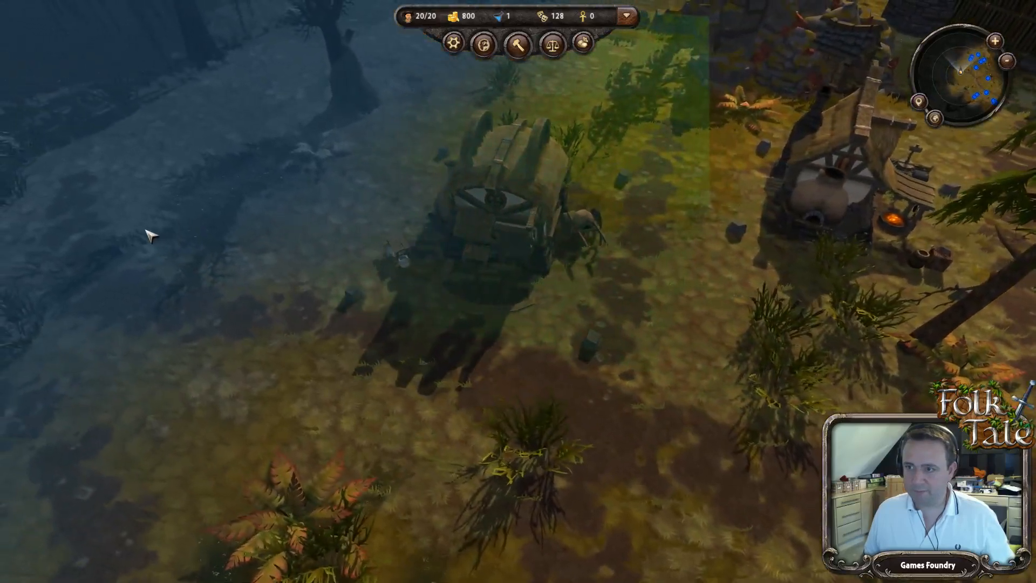
key("d")
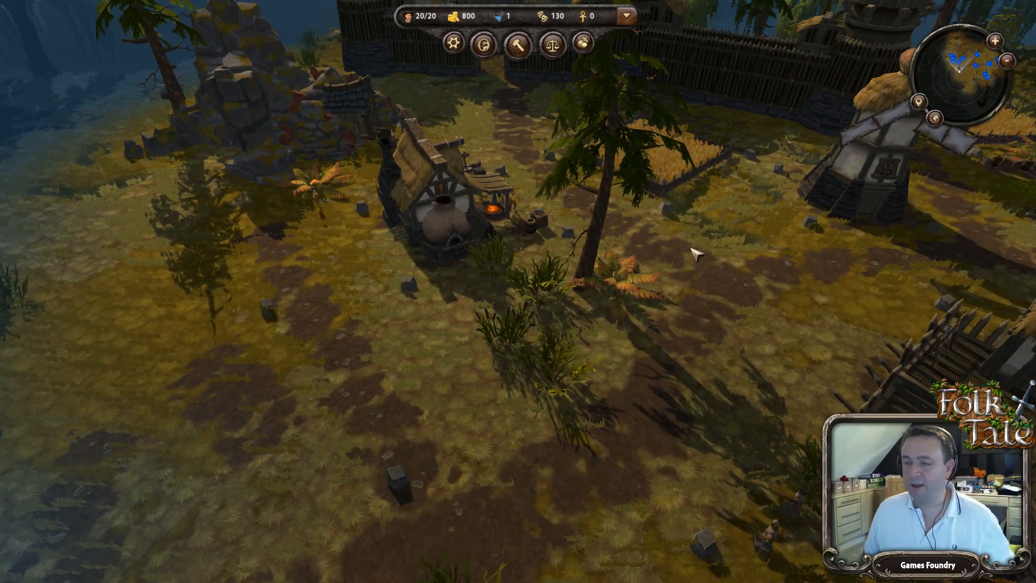
Step: Choose a small thatched building from the construction options and place it on the open ground near the Barracks and the Smelt
key("w")
key("d")
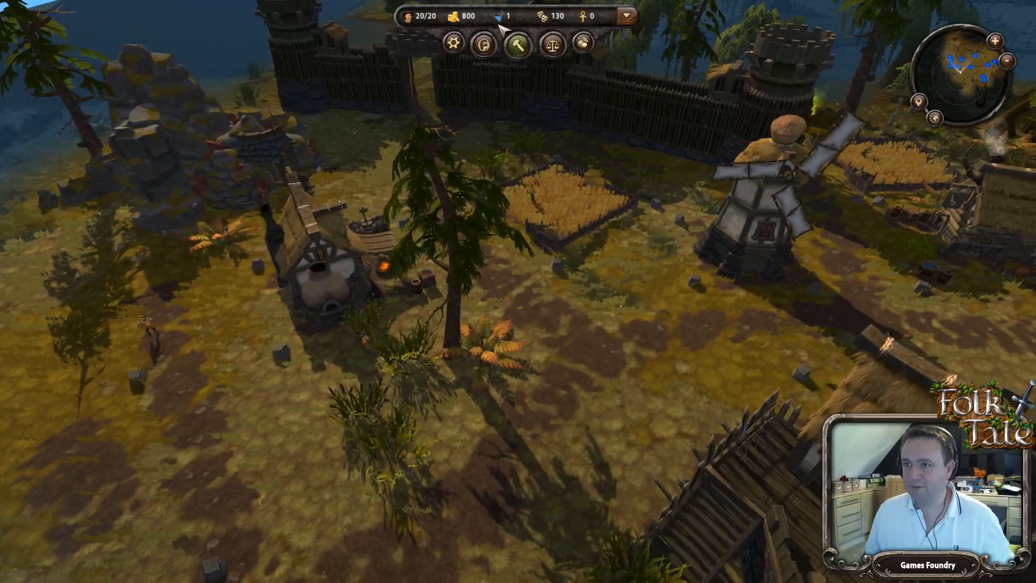
left_click(518, 45)
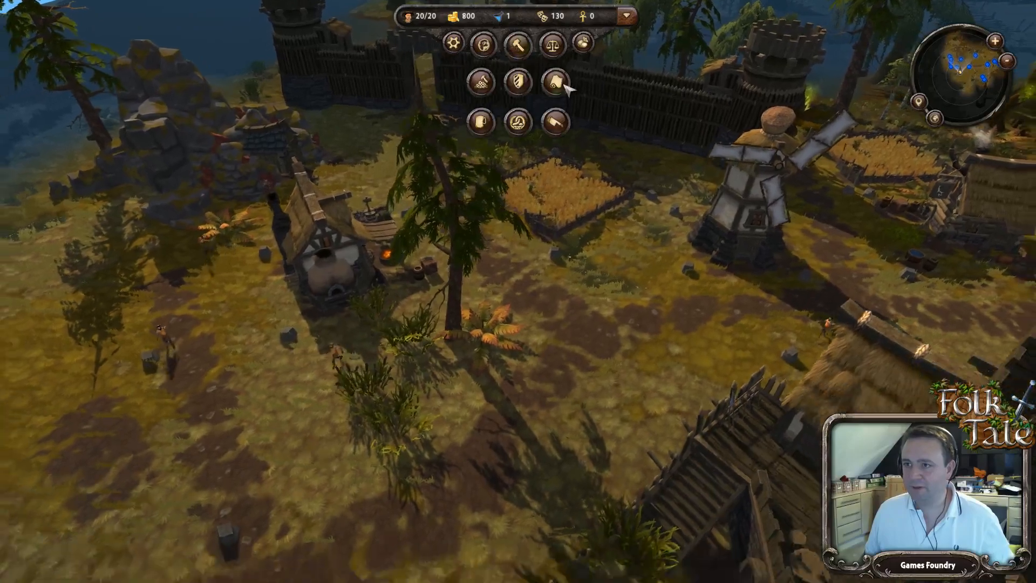
key("a")
key("s")
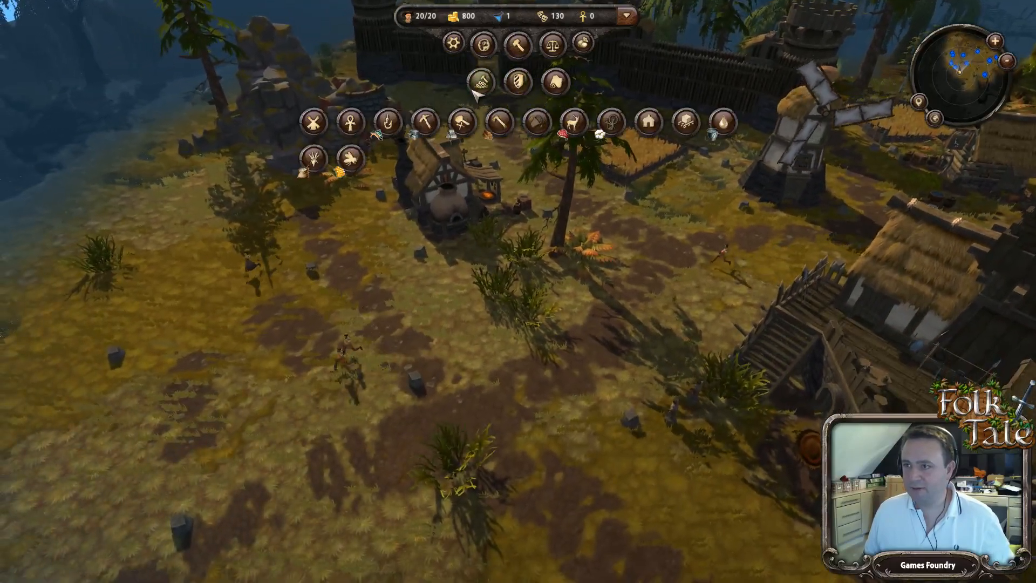
key("e")
left_click(686, 123)
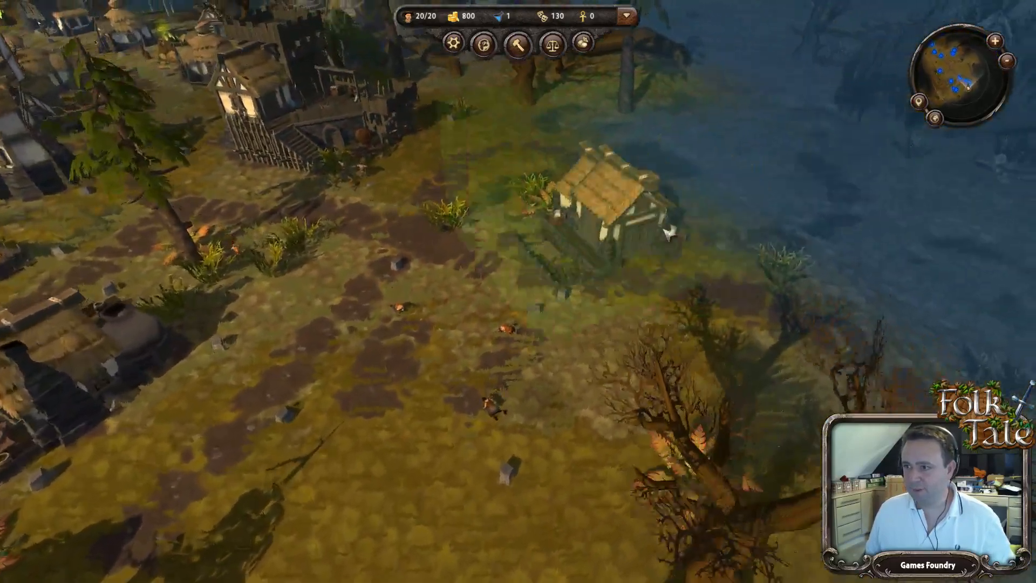
key("w")
key("d")
left_click_drag(620, 265, 506, 292)
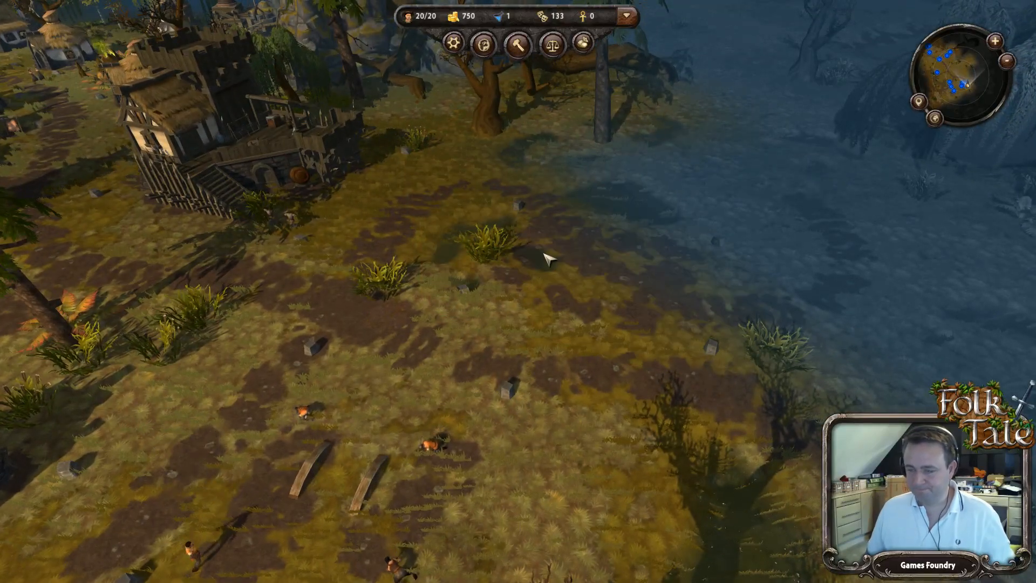
Step: Watch the new thatched building being constructed and return through the village to the Fisherman's hut
key("w")
key("d")
key("q")
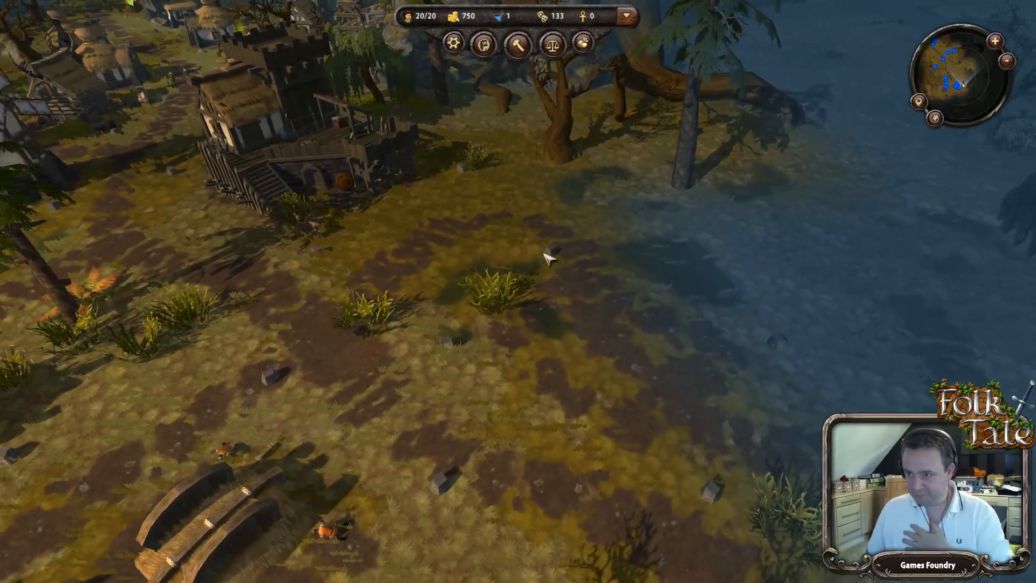
key("a")
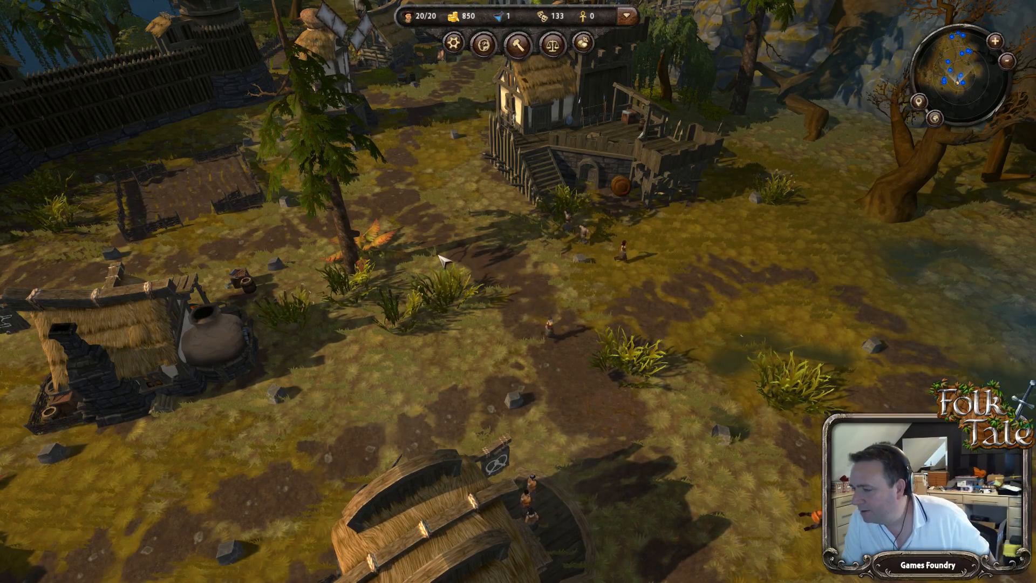
key("w")
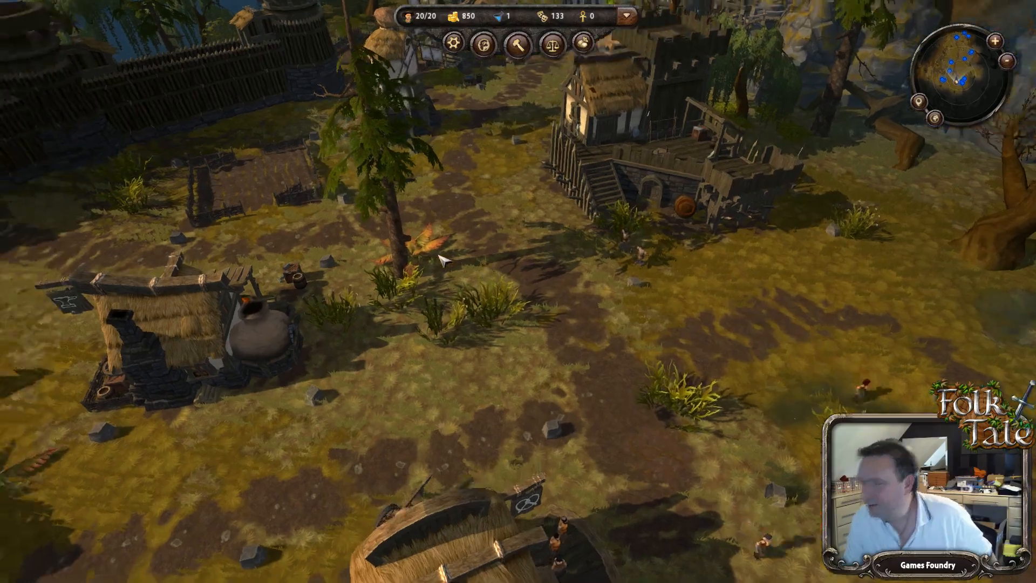
key("w")
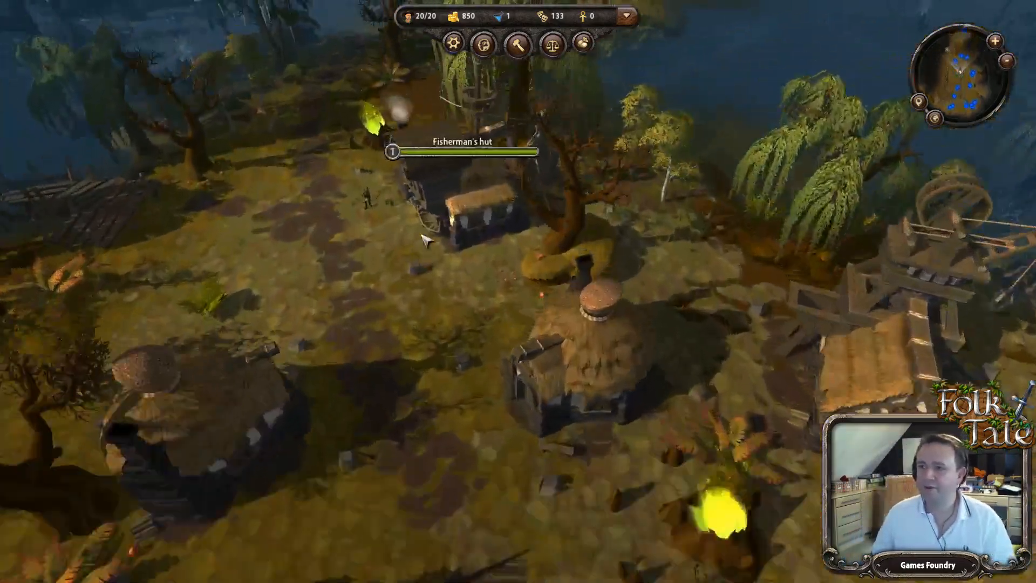
Step: Select the squad of shielded soldiers on the shoreline path and march them to the mushroom clearing
key("w")
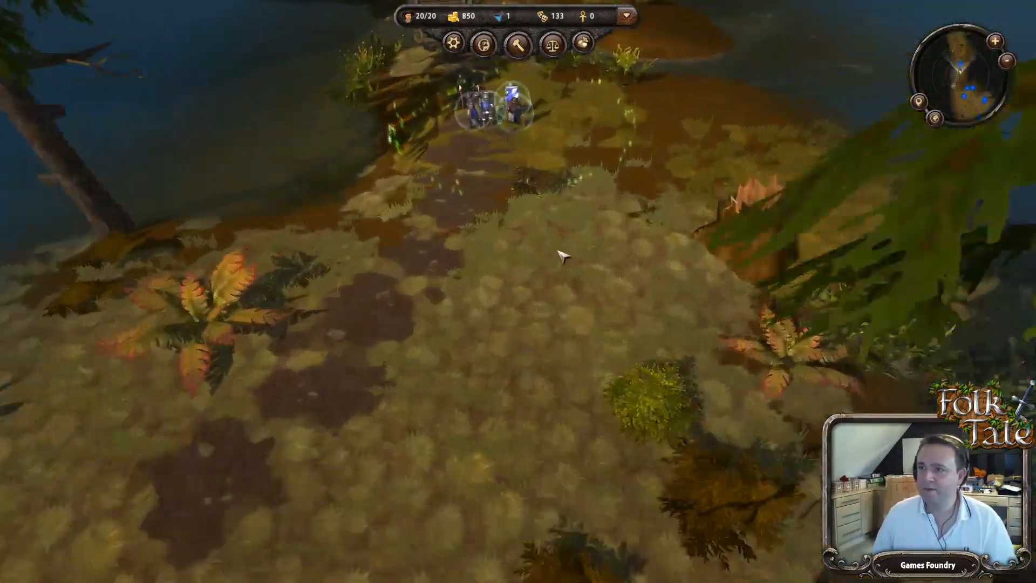
left_click_drag(539, 183, 731, 378)
key("a")
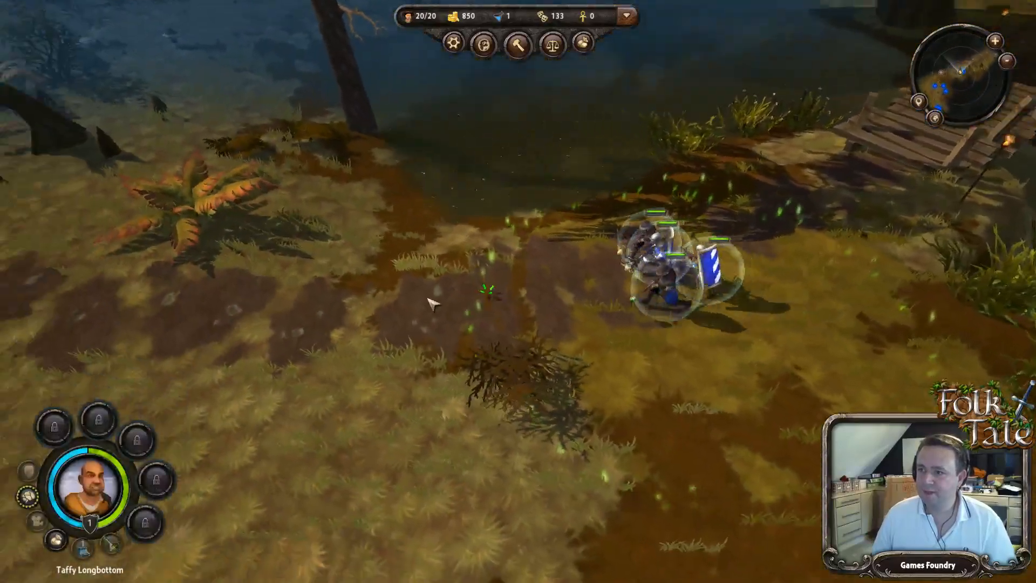
key("w")
key("w")
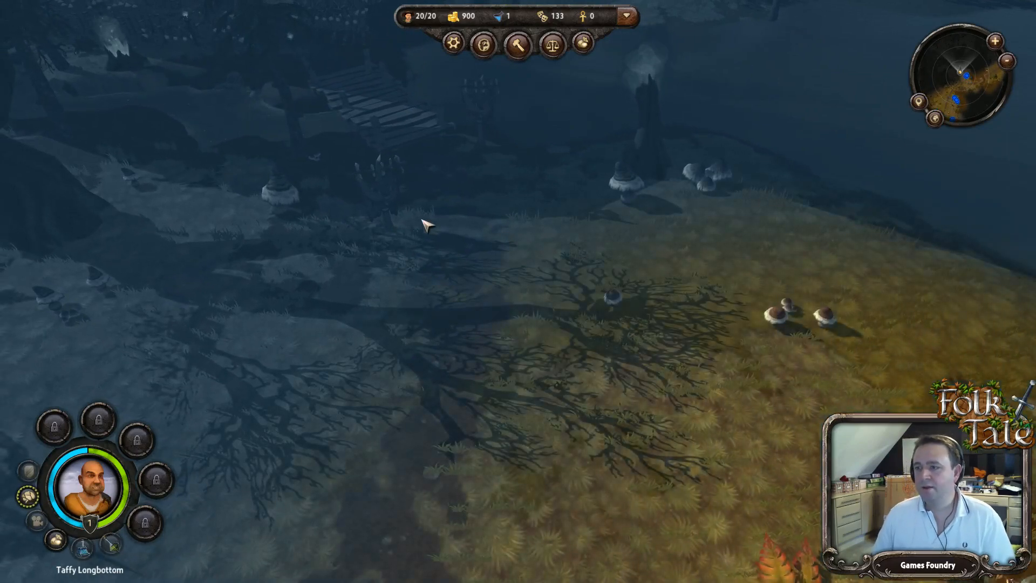
key("e")
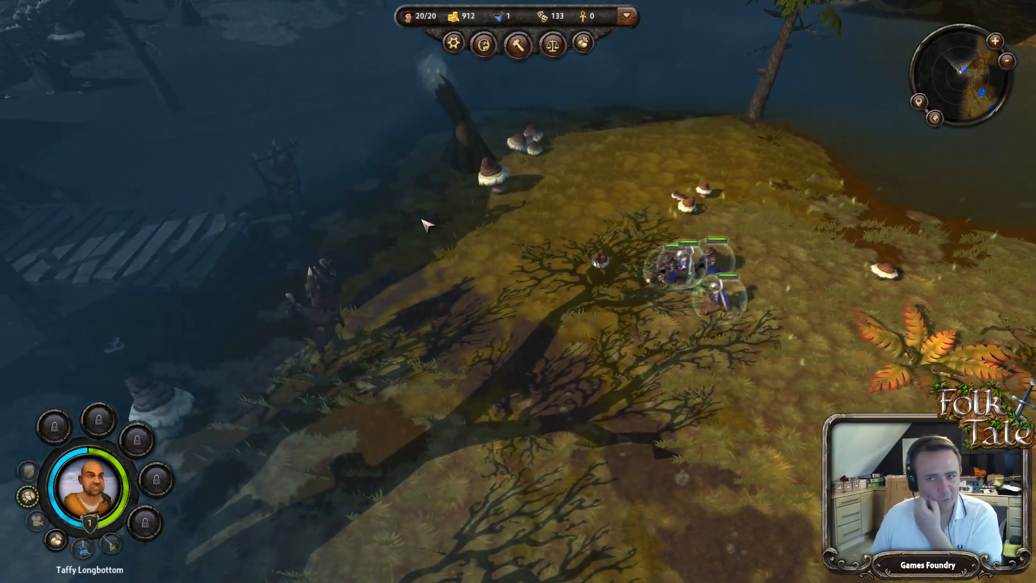
scroll(420, 230, "up", 5)
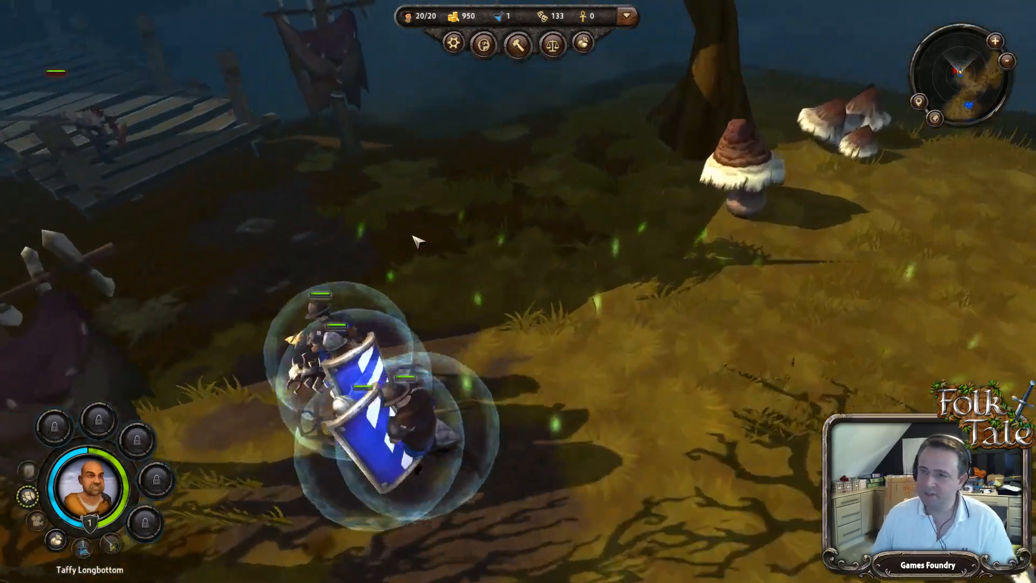
Step: Send the squad of soldiers onto the broken wooden bridge to fight the enemies holding it
key("q")
scroll(440, 244, "down", 4)
key("q")
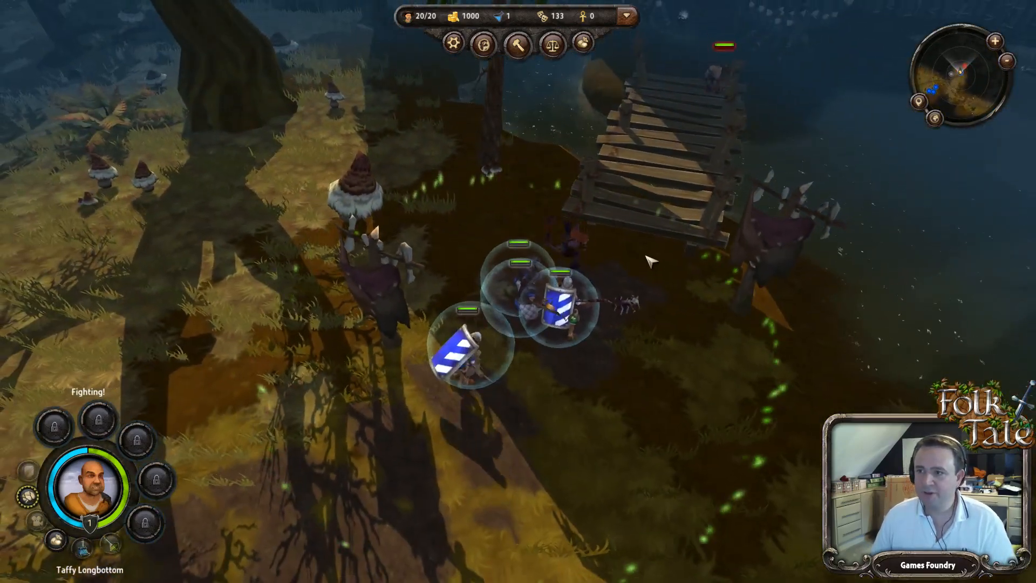
right_click(650, 256)
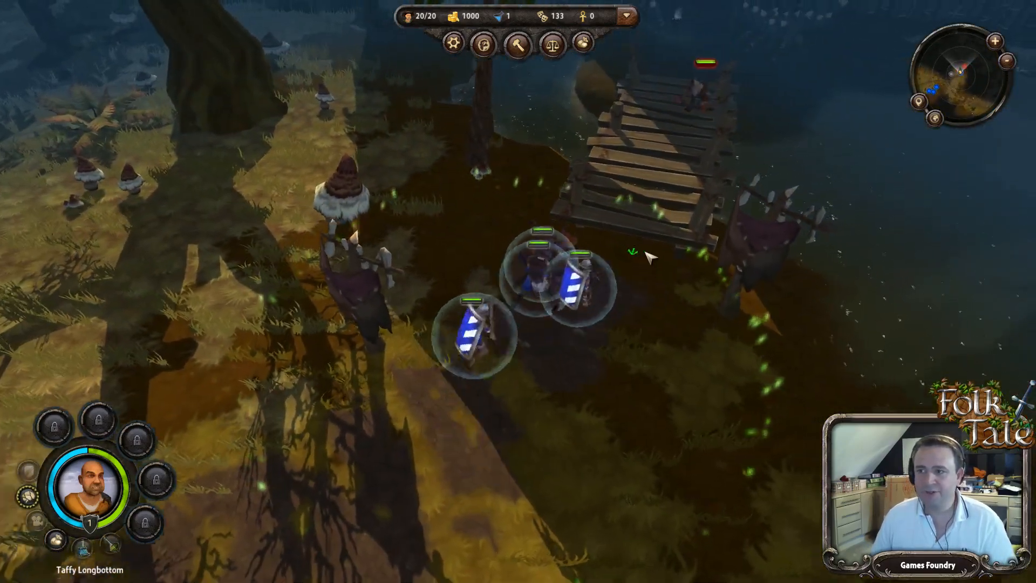
key("d")
scroll(564, 256, "up", 4)
key("s")
scroll(562, 255, "down", 4)
key("q")
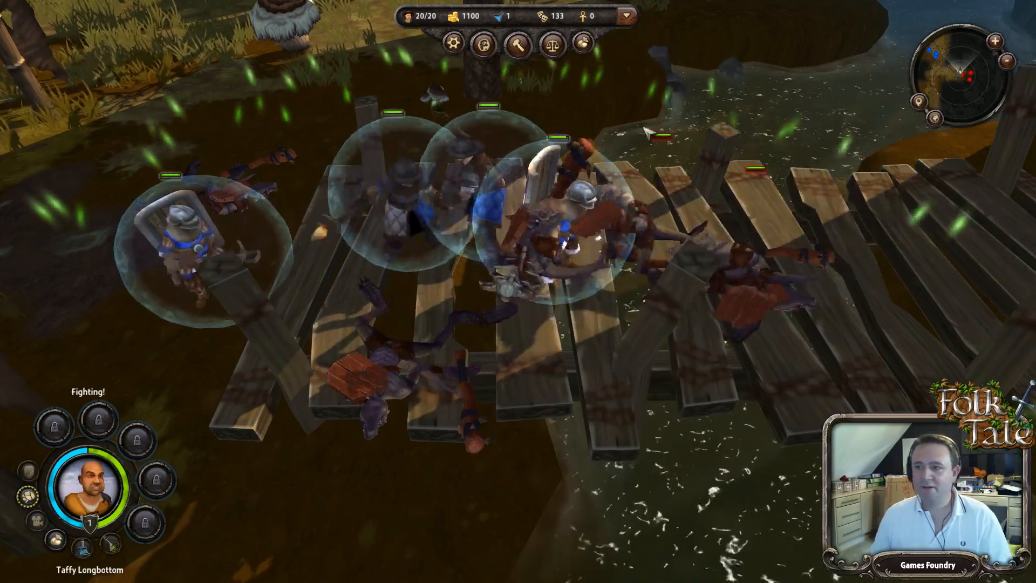
Step: Select the shielded soldier left behind on the near bank and order the squad's stragglers to the near end of the bridge
scroll(658, 149, "down", 5)
middle_click_drag(682, 175, 494, 214)
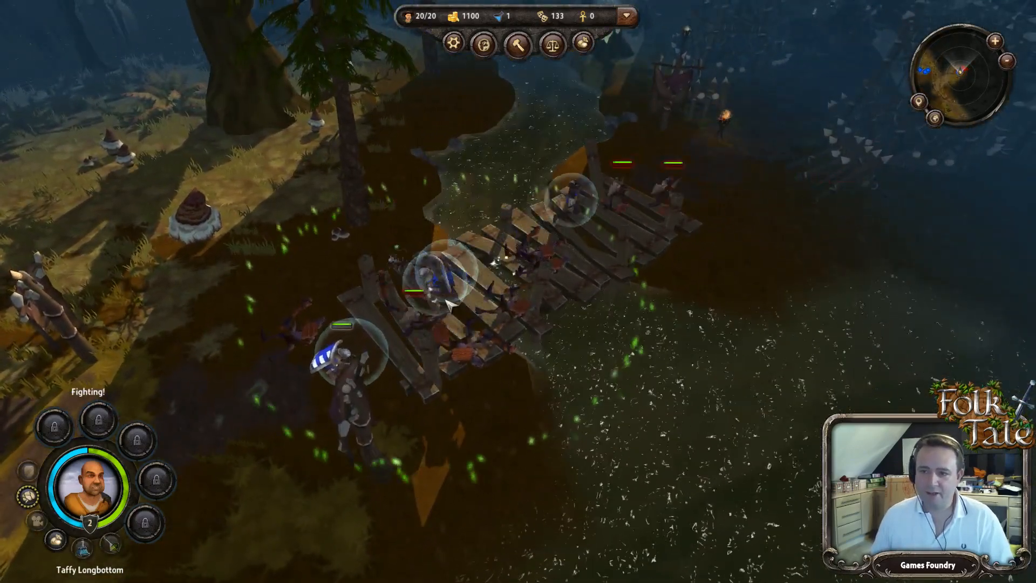
scroll(446, 297, "up", 3)
scroll(564, 283, "down", 3)
key("w")
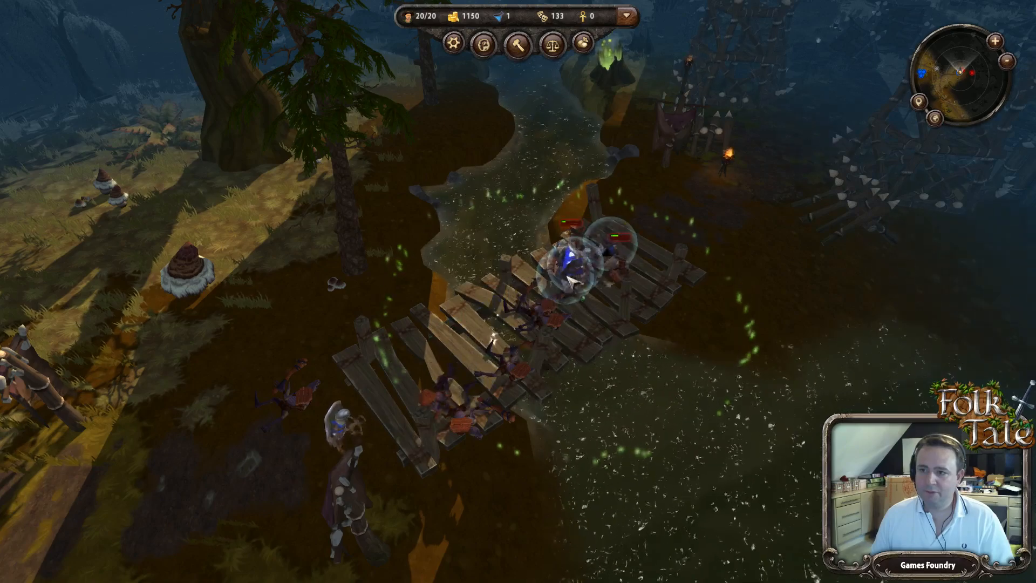
left_click(341, 423)
right_click(442, 356)
right_click(407, 349)
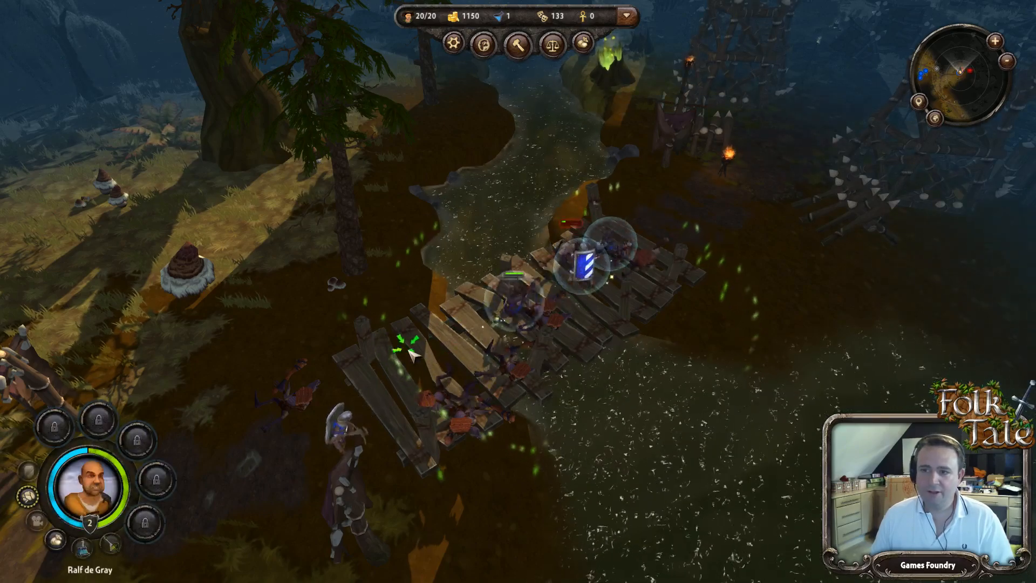
left_click(397, 376)
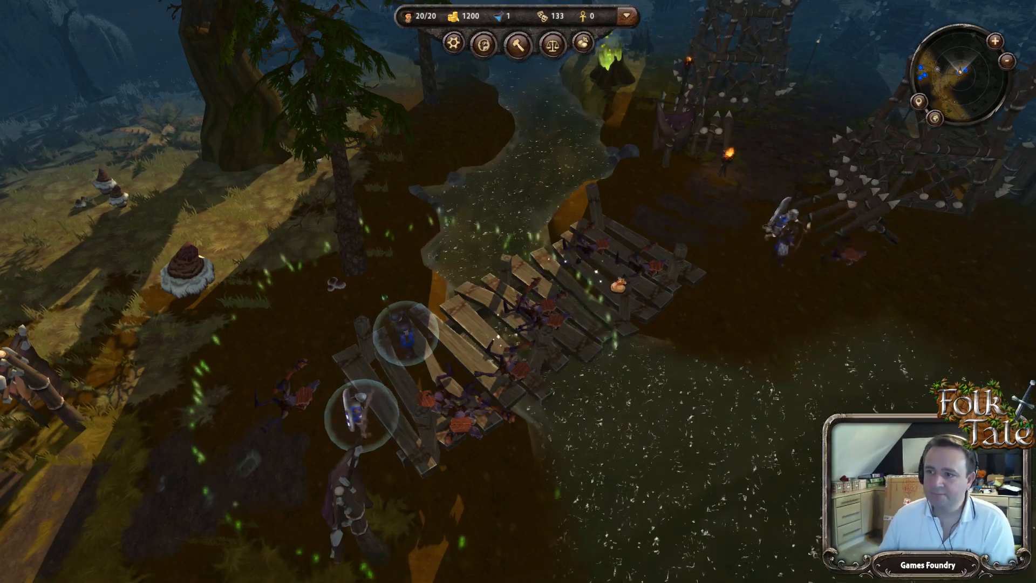
Step: Collect the loot bag on the bridge and send the two rear soldiers across to the far bank
left_click(606, 273)
left_click(584, 379)
left_click_drag(259, 503, 702, 216)
right_click(713, 193)
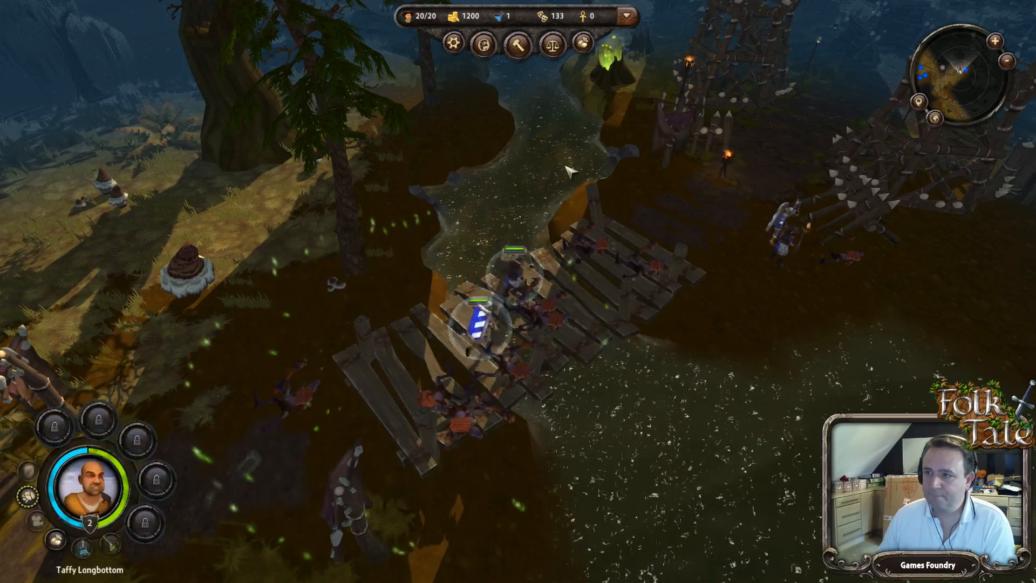
Step: Select the squad on the far bank and march it past the spiked palisade into the enemy camp
left_click_drag(499, 148, 936, 418)
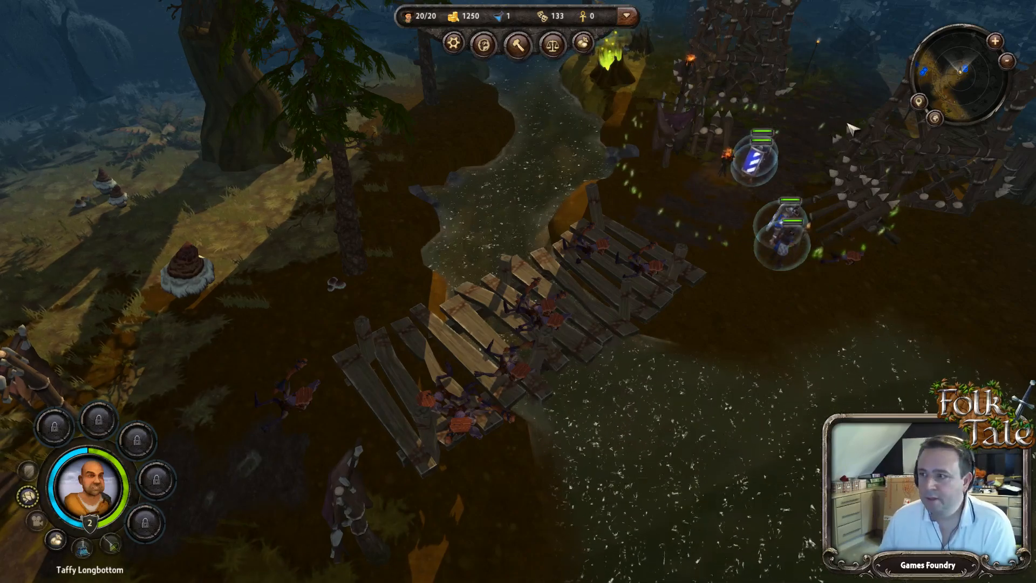
key("w")
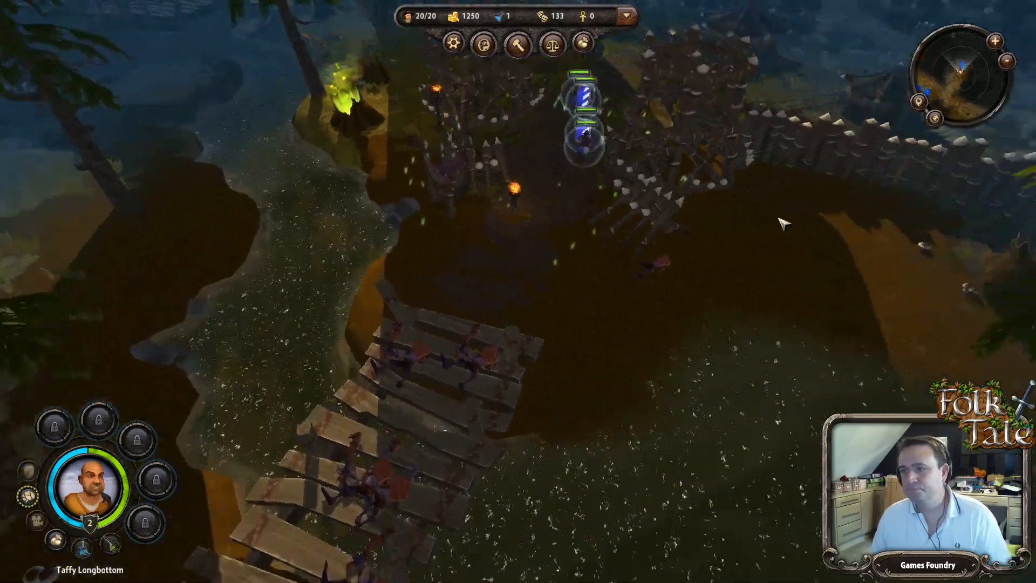
key("q")
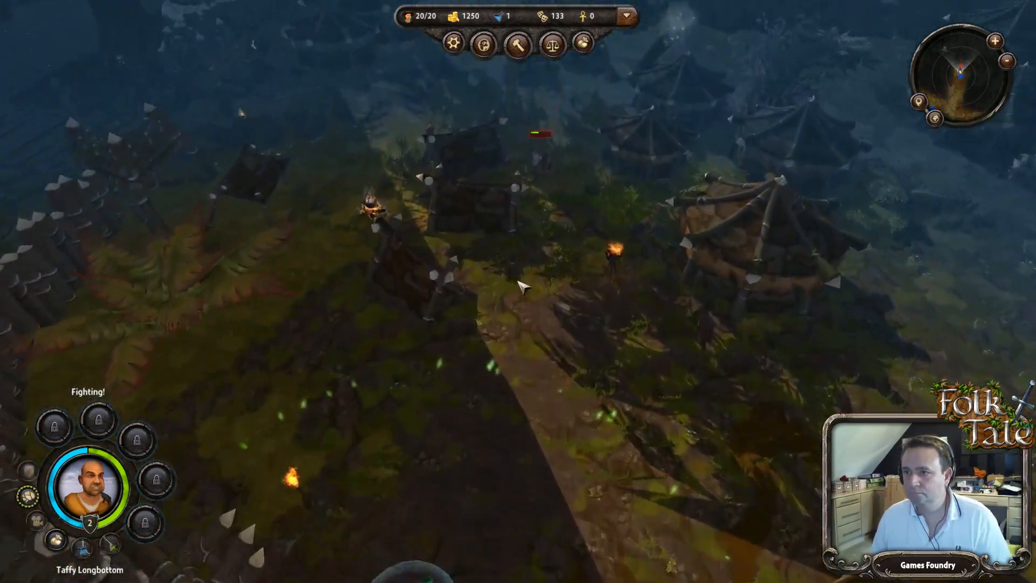
key("q")
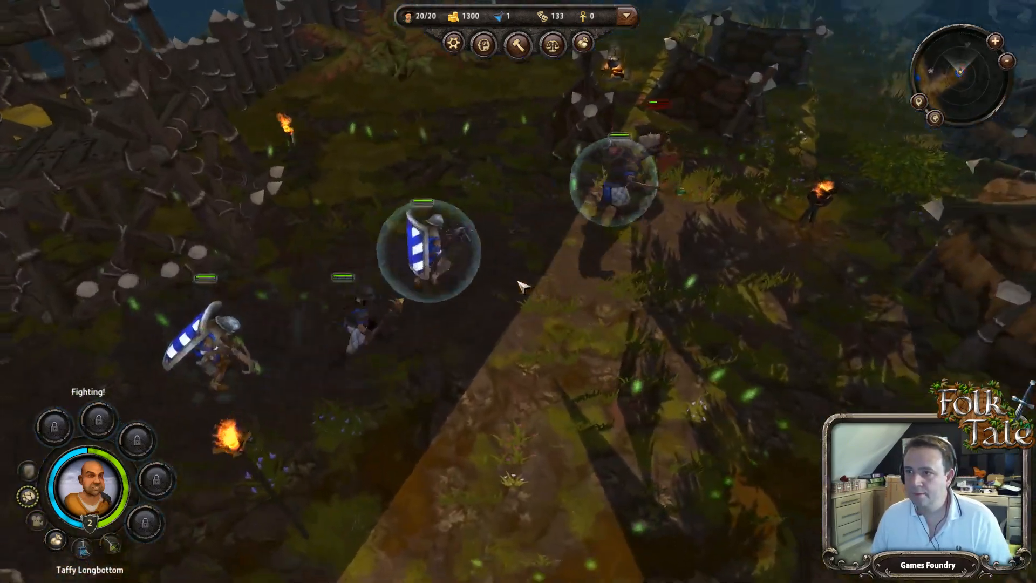
key("q")
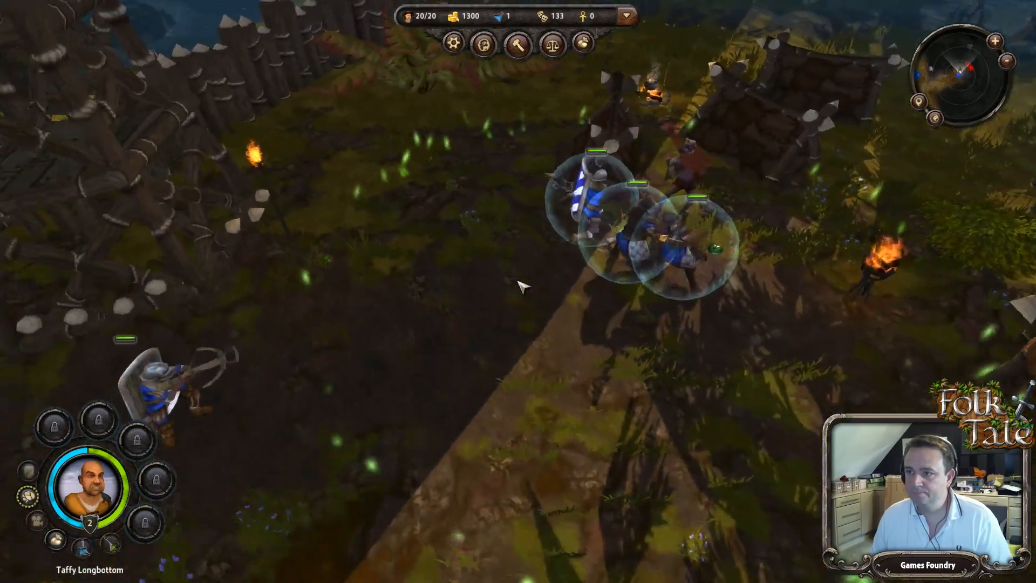
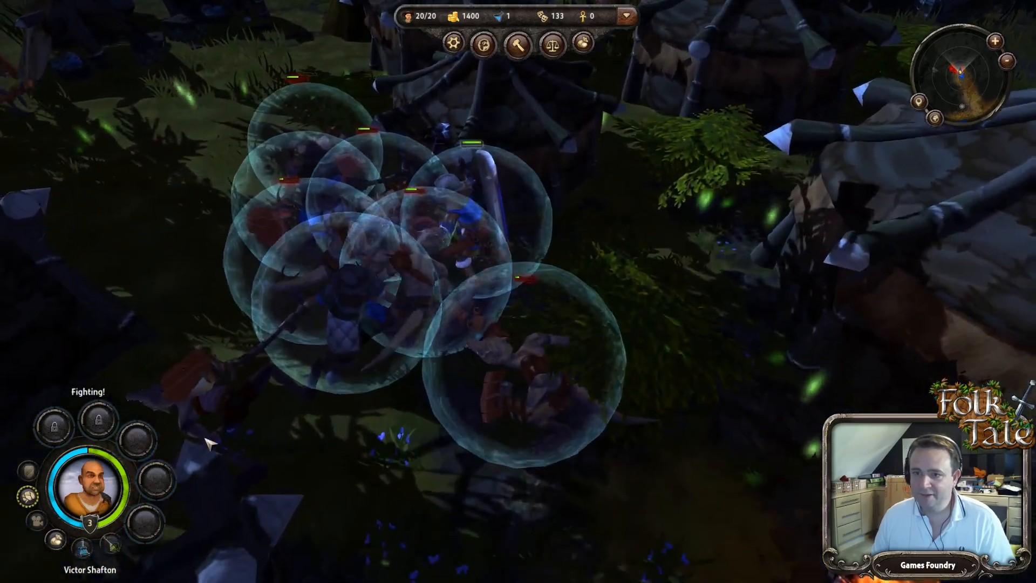
Step: Check the shielded archer beside the torch and the shielded soldier fighting among the huts by selecting each one
scroll(321, 248, "down", 5)
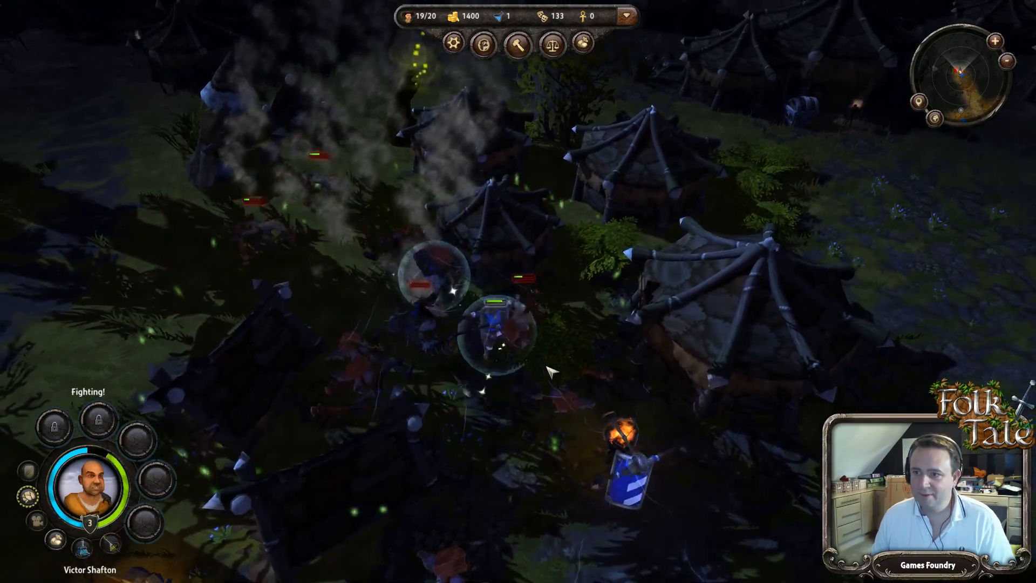
scroll(534, 296, "up", 3)
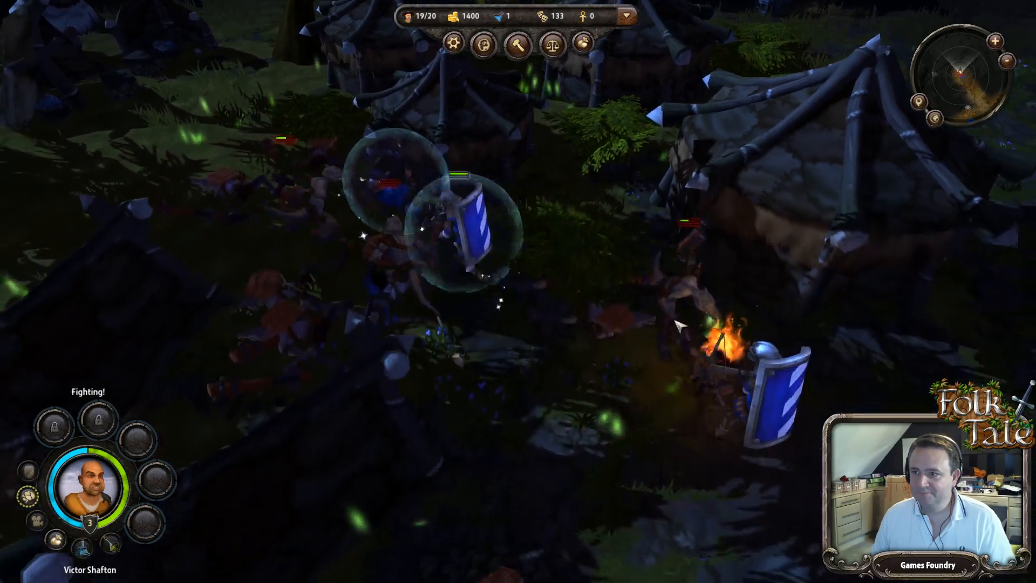
left_click(755, 396)
left_click(755, 396)
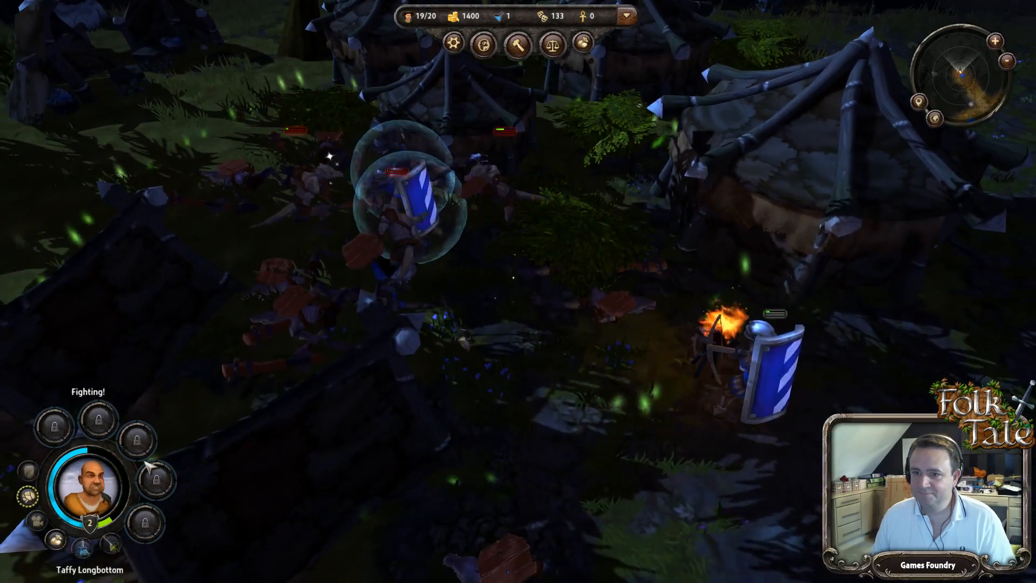
left_click(426, 211)
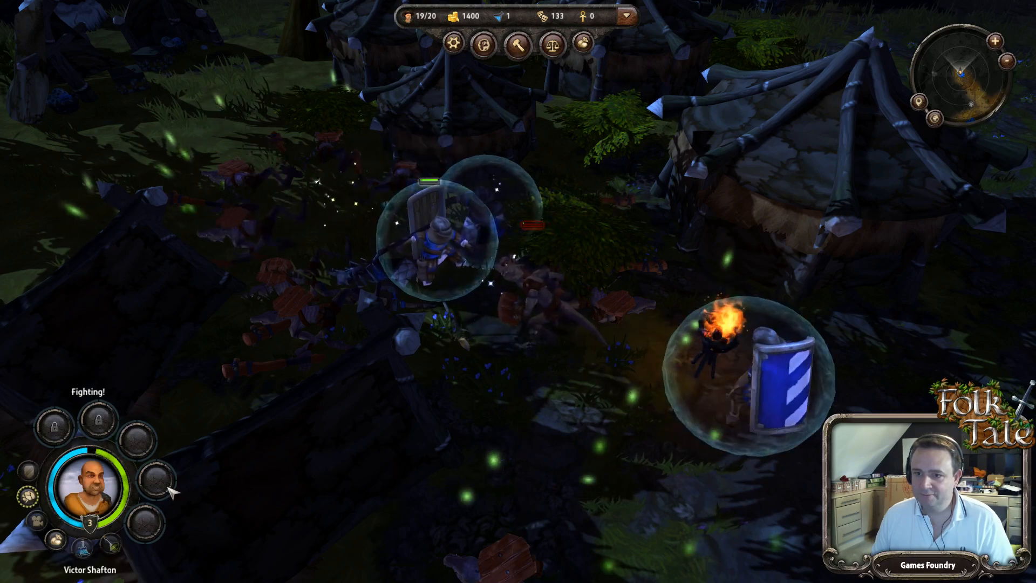
Step: Open the loot of the fallen enemies near the huts and take all of it
left_click(450, 274)
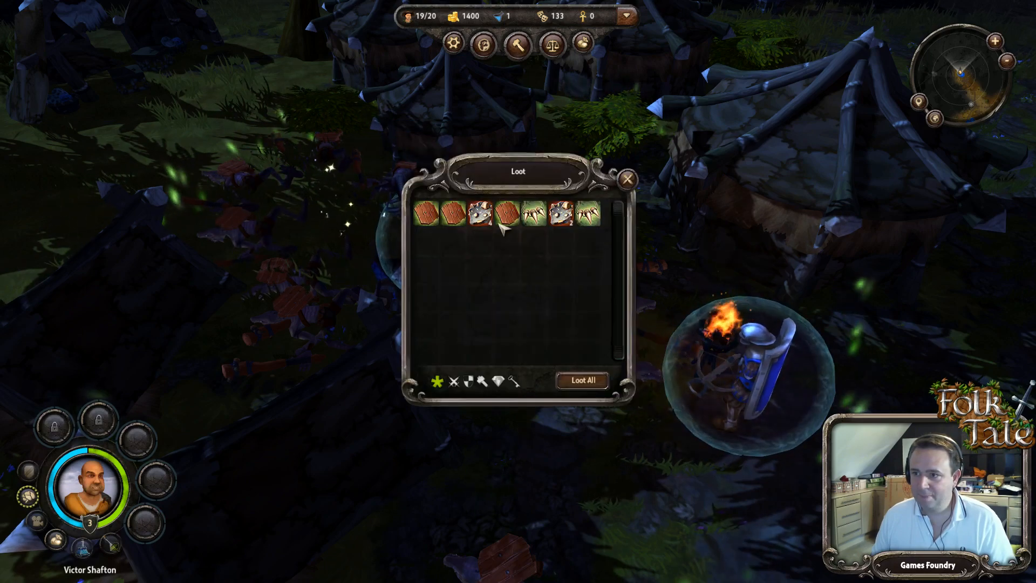
left_click(580, 381)
key("Tab")
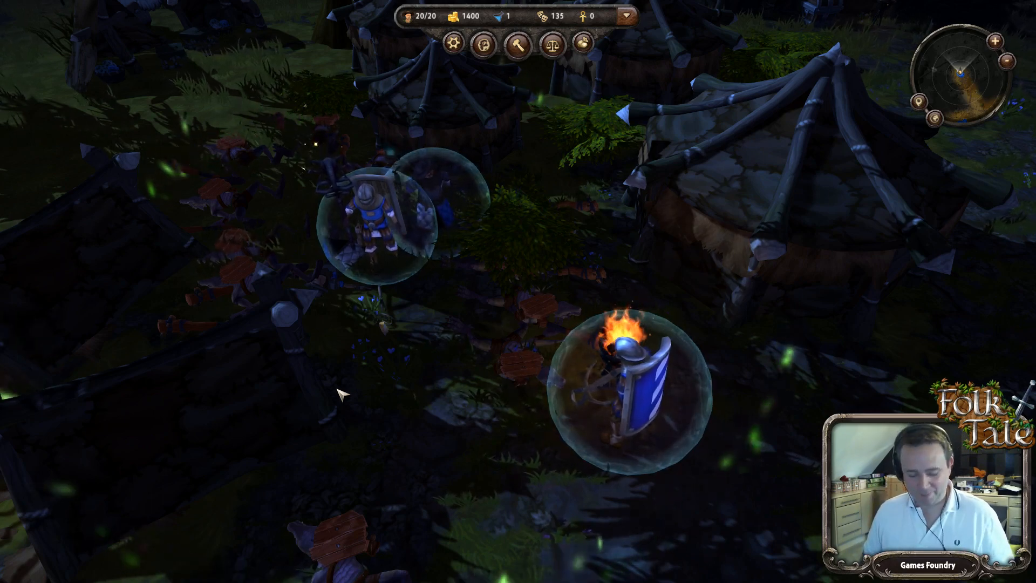
Step: Select the hatted soldier behind the shield bearer near the huts and move him to the open ground by the barricade
left_click(433, 201)
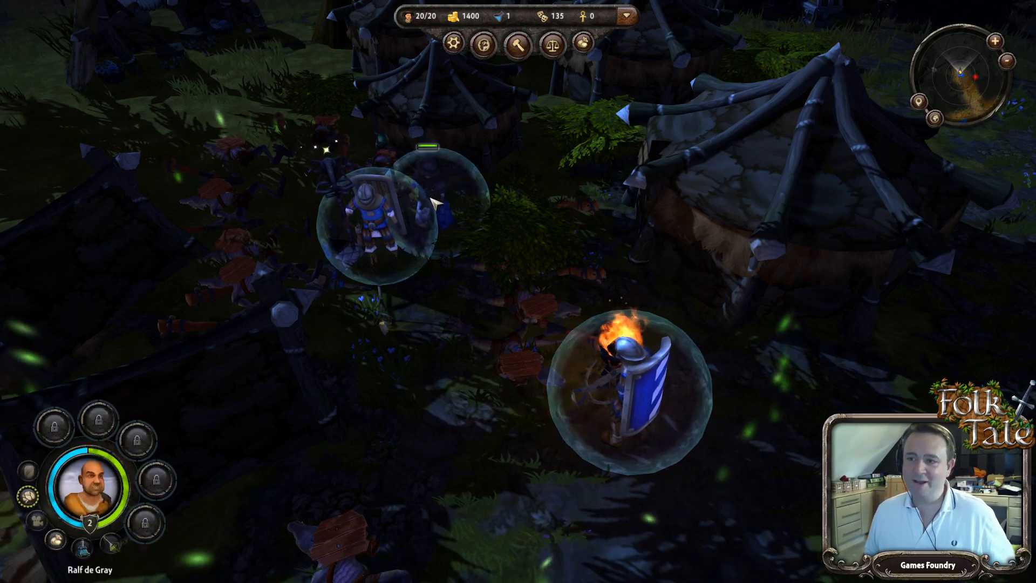
middle_click_drag(434, 202, 369, 361)
key("a")
left_click(437, 201)
key("w")
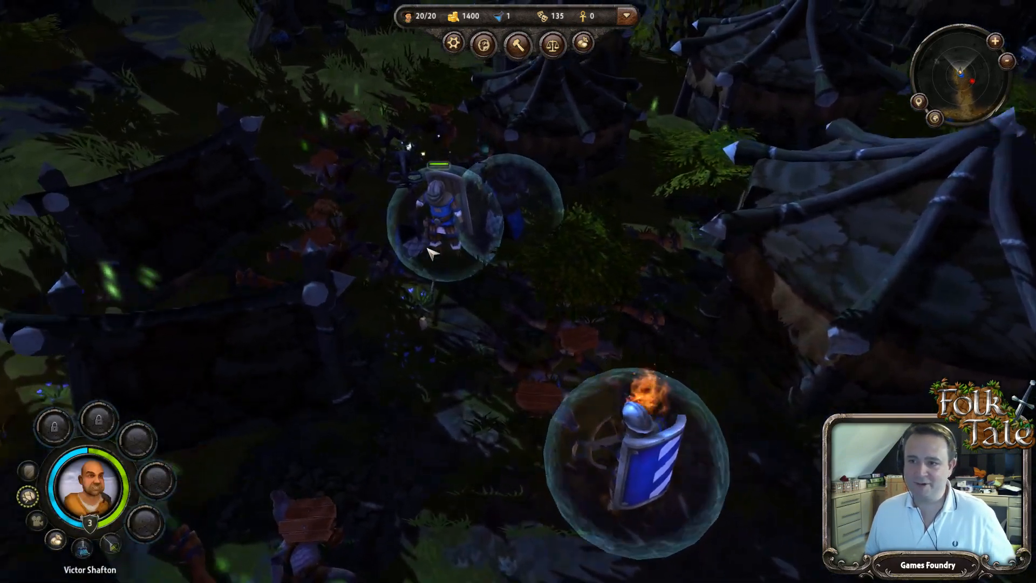
left_click(475, 231)
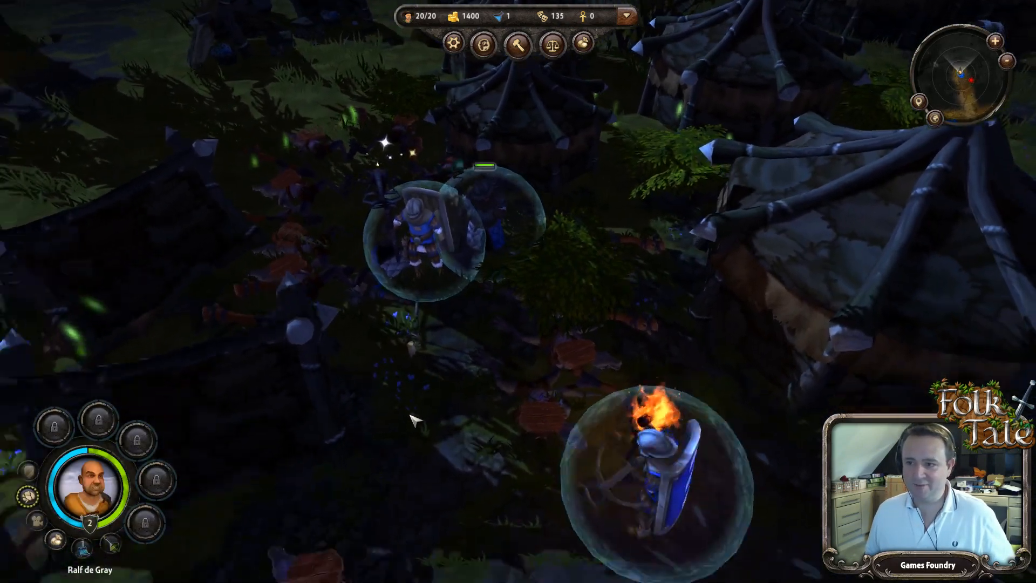
right_click(465, 372)
Step: Select the shielded archer near the torch and move him closer to his companions
key("e")
left_click(705, 373)
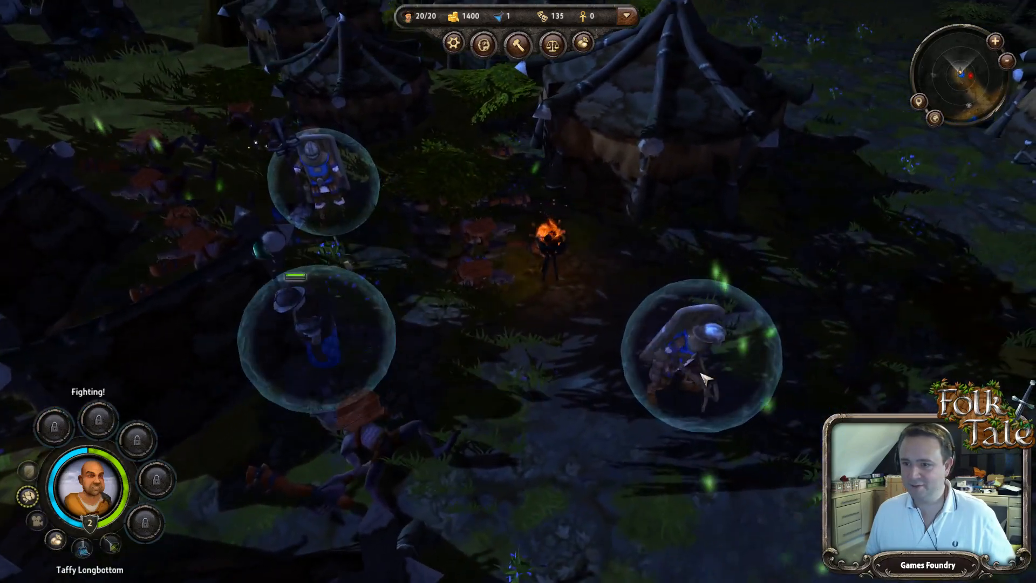
right_click(520, 369)
Step: Examine the enemy camp around the three regrouped soldiers, from the campfire and huts to the palisade entrance
scroll(487, 363, "down", 7)
key("a")
key("s")
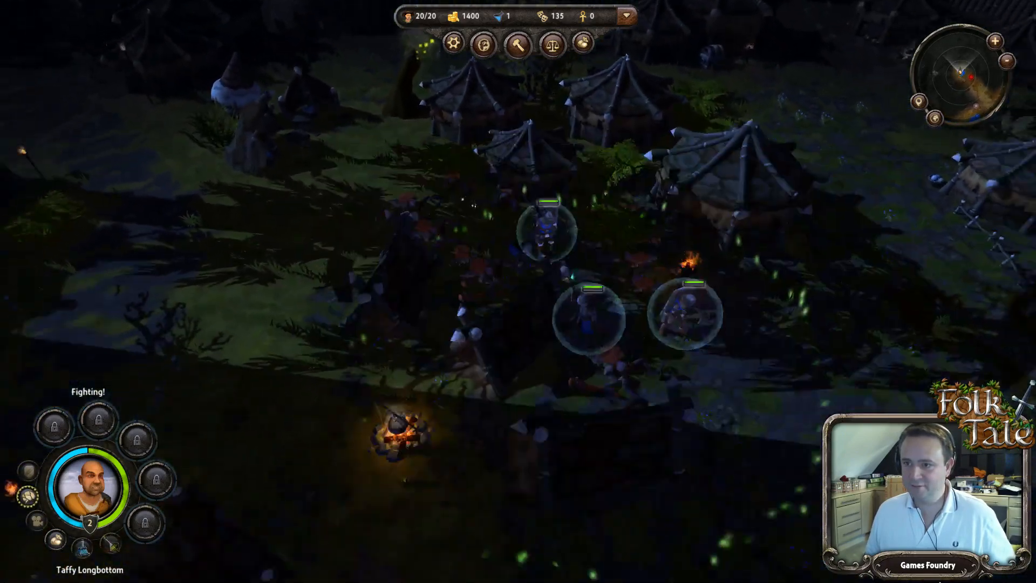
key("e")
key("q")
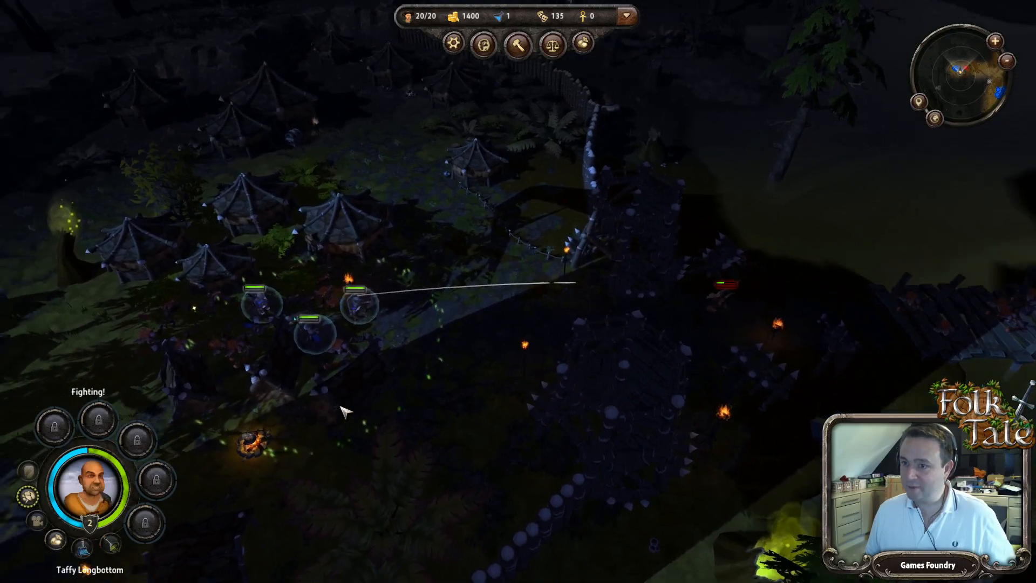
scroll(354, 402, "up", 5)
key("q")
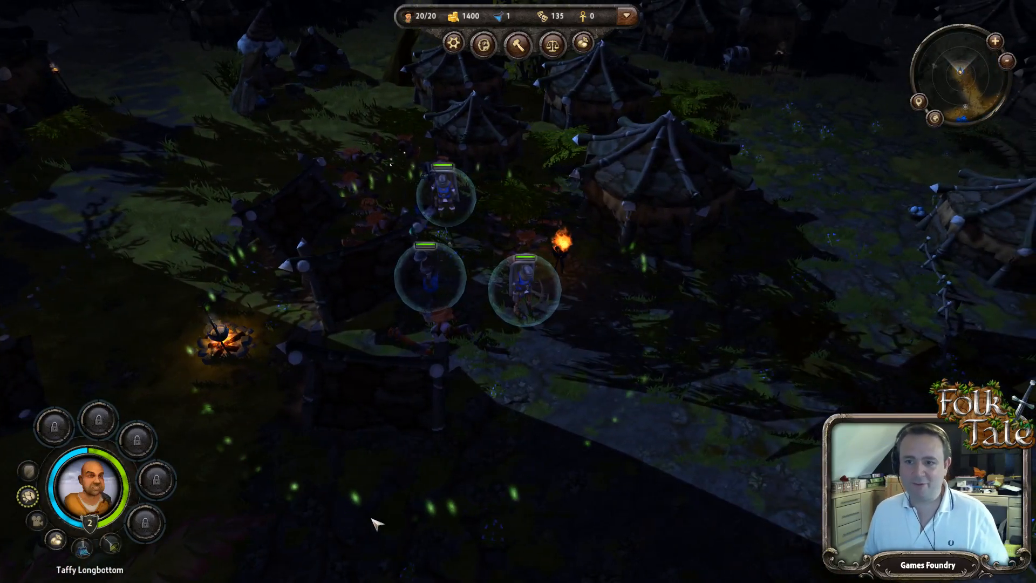
scroll(405, 336, "up", 5)
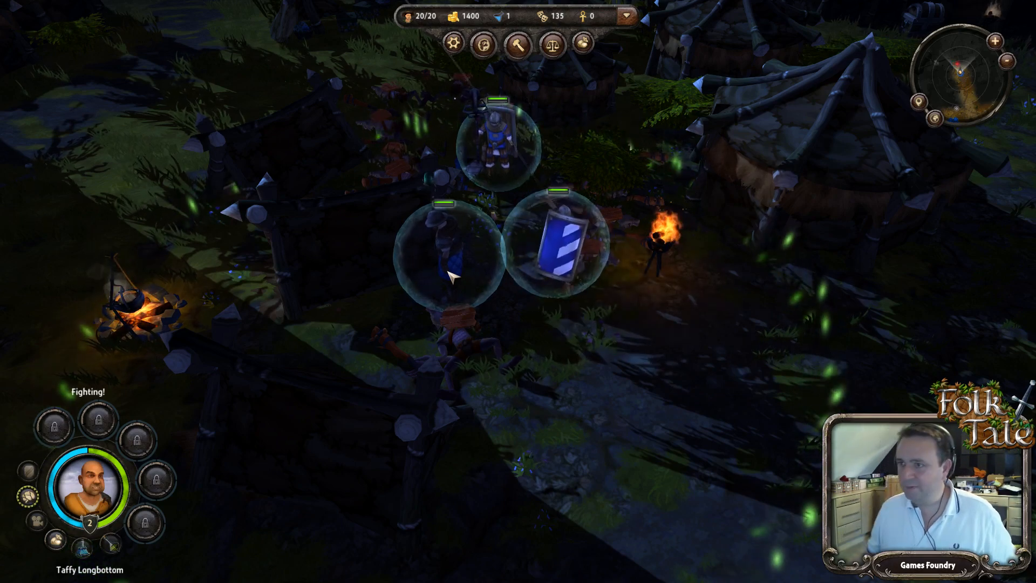
scroll(452, 277, "down", 5)
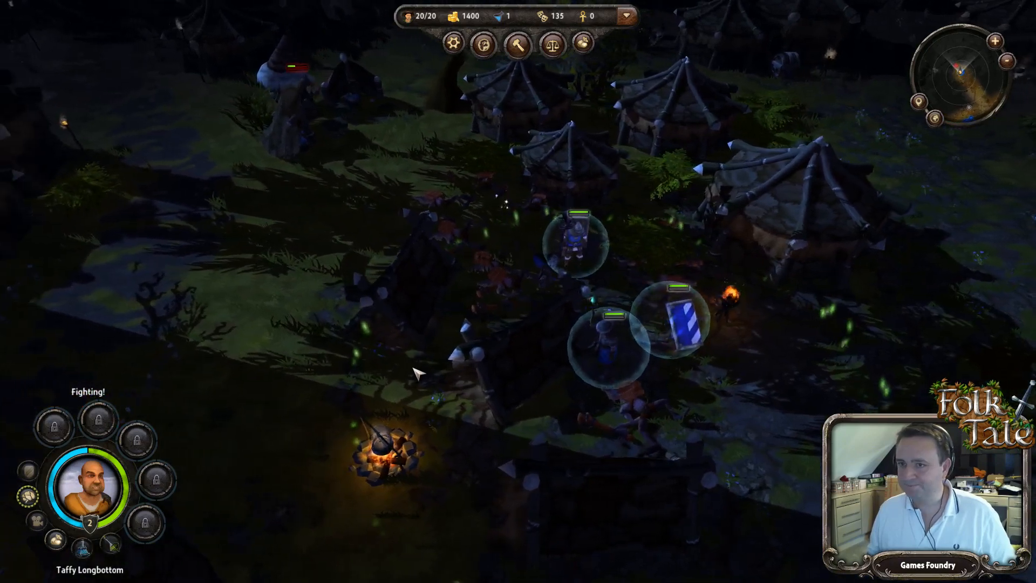
scroll(421, 369, "down", 3)
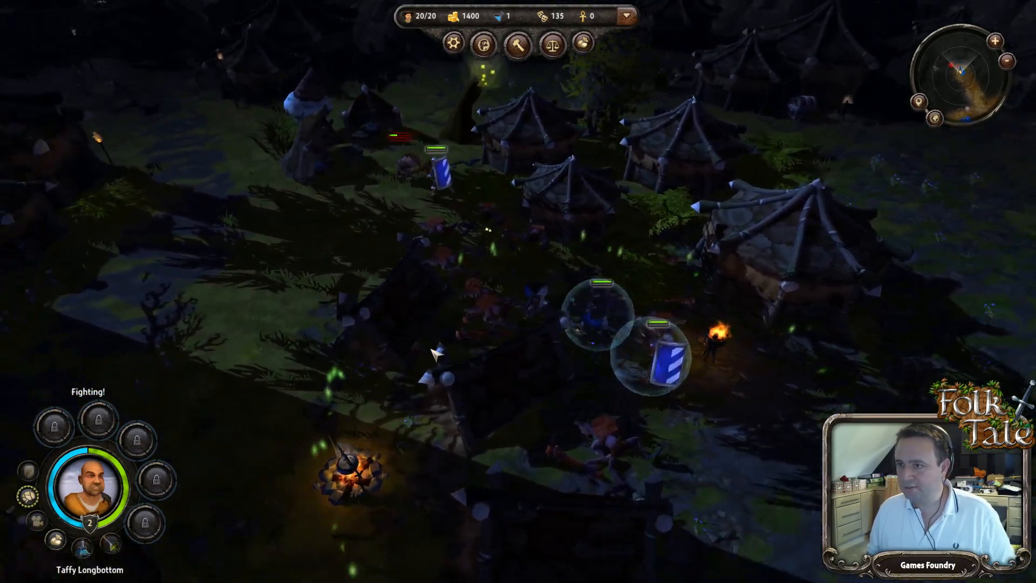
Step: Follow the soldiers fighting between the spiked huts and watch for enemies near the giant mushroom
key("d")
key("a")
key("w")
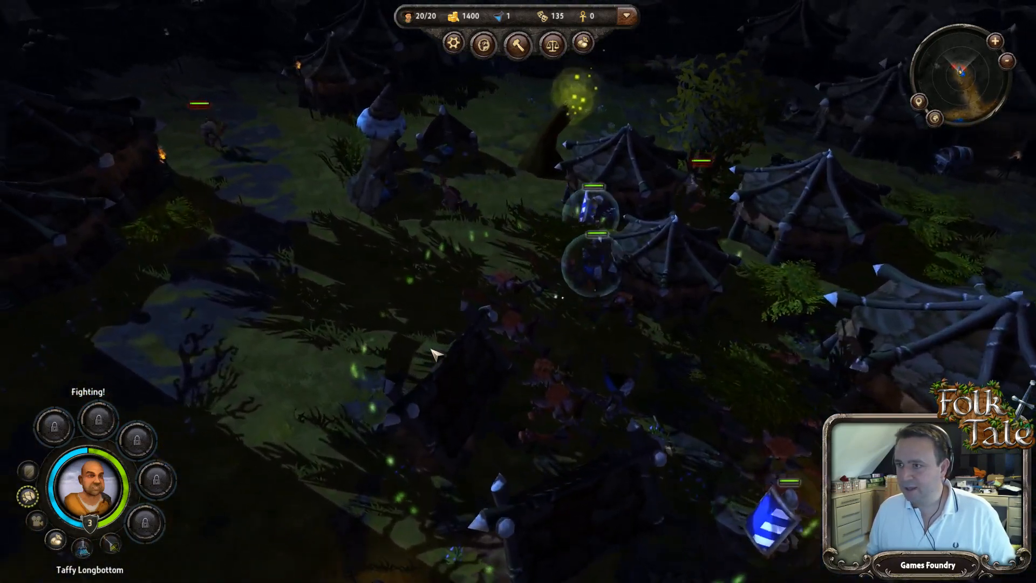
key("w")
key("d")
scroll(436, 355, "up", 3)
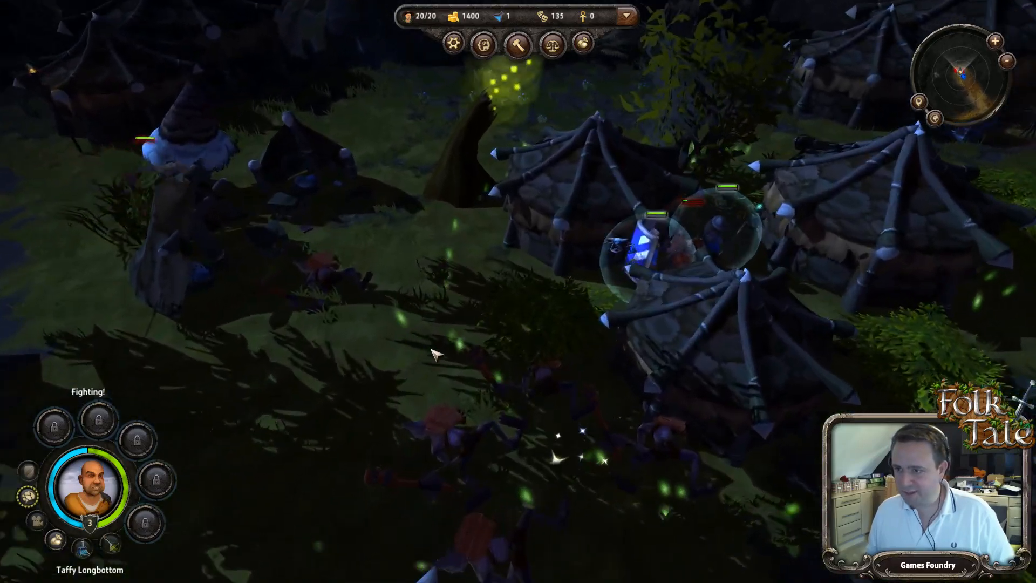
key("a")
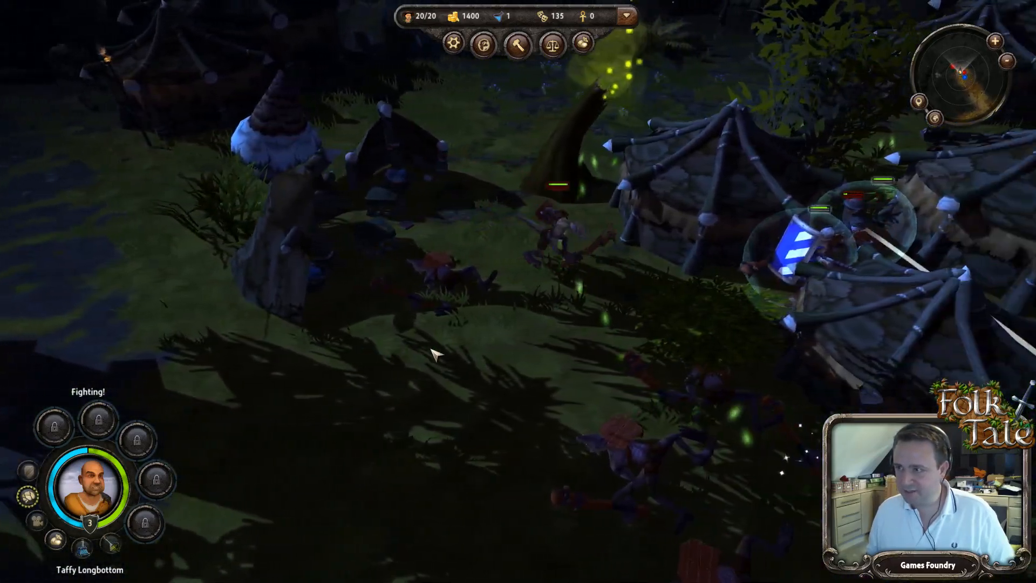
key("d")
scroll(437, 354, "down", 3)
key("d")
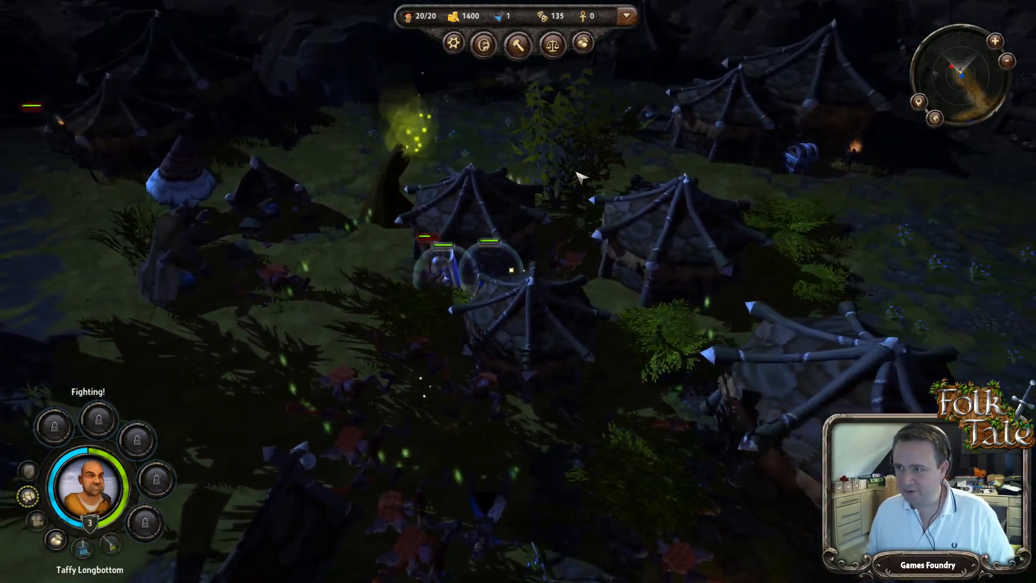
scroll(409, 295, "down", 2)
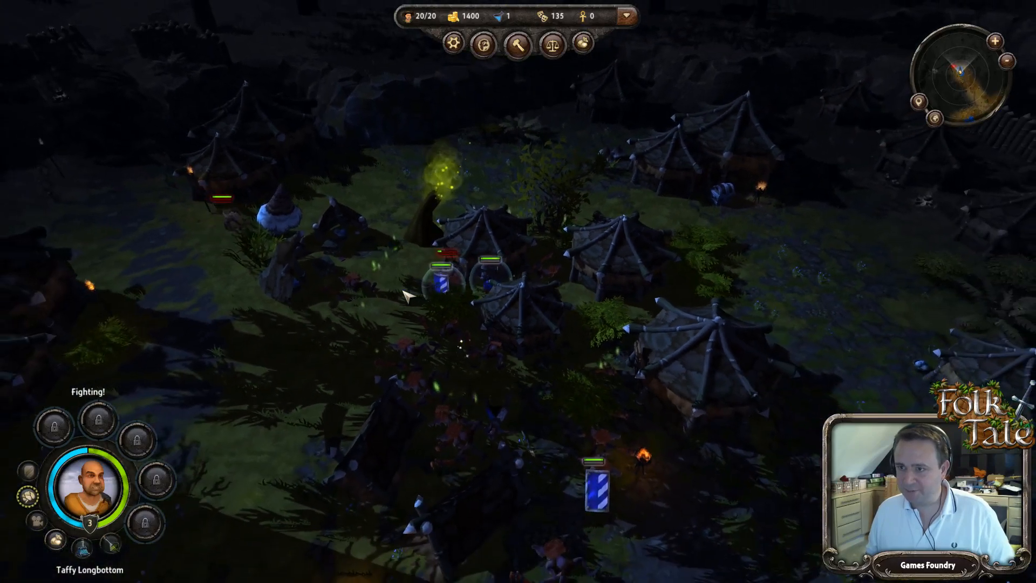
Step: Loot everything from the fallen enemy near the huts where the soldiers are fighting
left_click(404, 291)
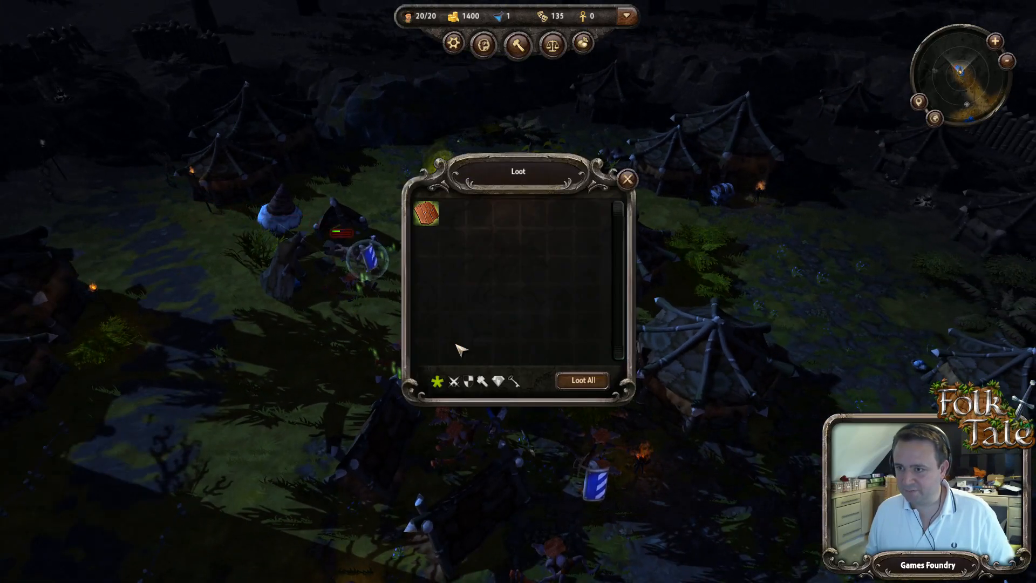
scroll(540, 389, "down", 3)
left_click(582, 383)
Step: Switch the world from night to daytime with the console command "day"
key("d")
key("s")
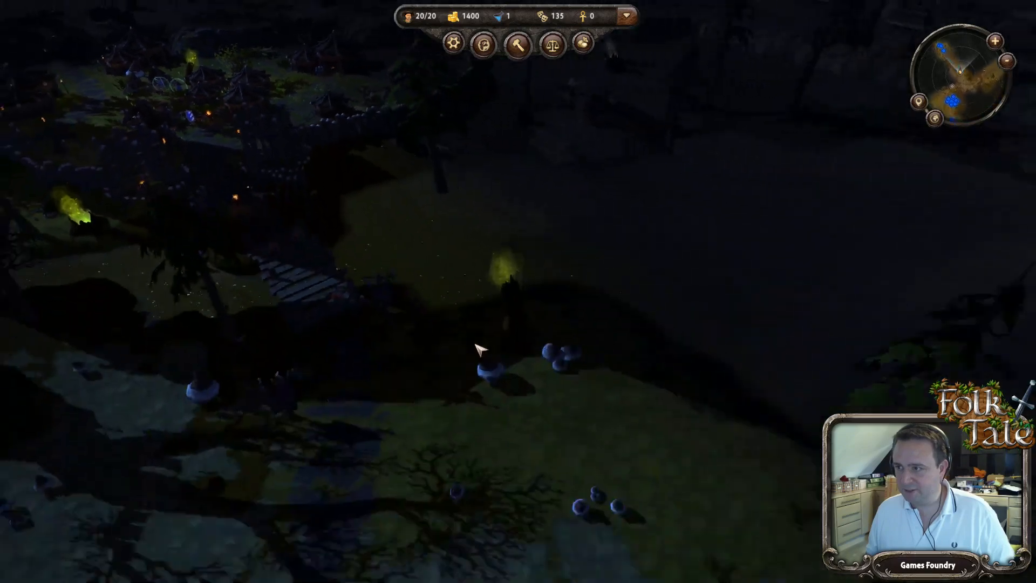
key("s")
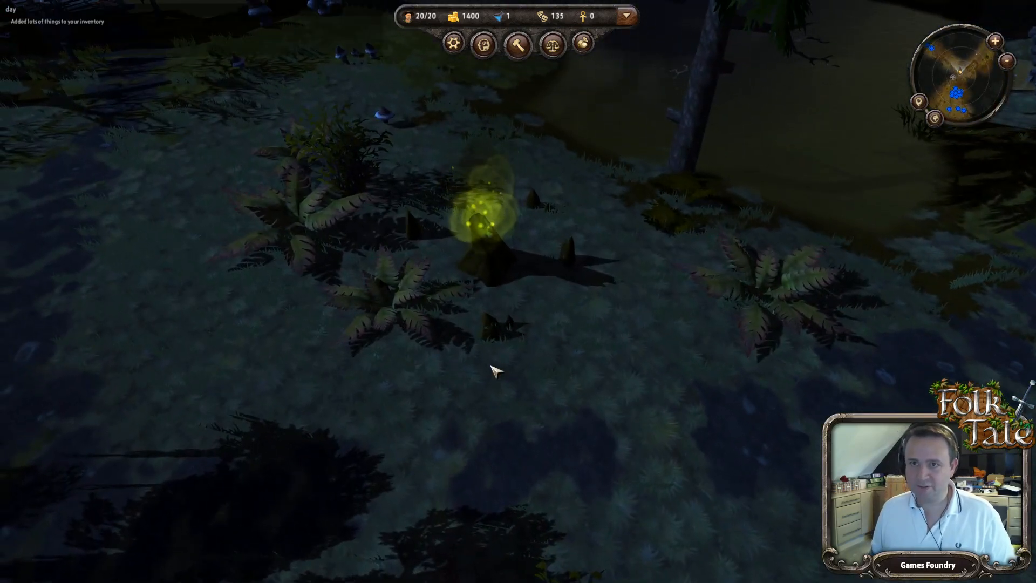
key("Return")
Step: Examine the daylit swamp around the mushrooms, ferns, glowing tree stumps, shoreline and wooden bridge
key("w")
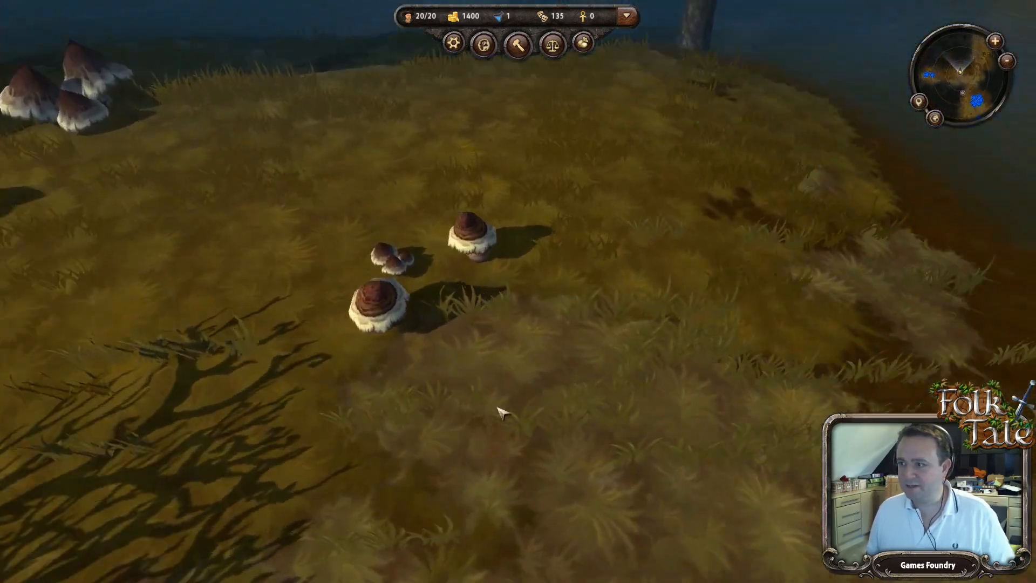
middle_click_drag(500, 409, 647, 340)
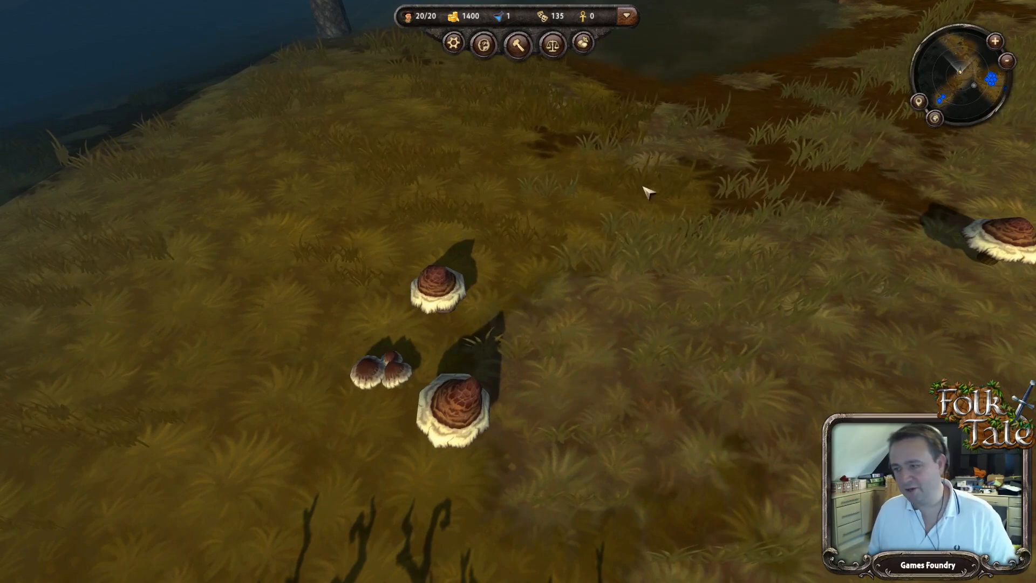
scroll(798, 351, "down", 5)
key("d")
key("q")
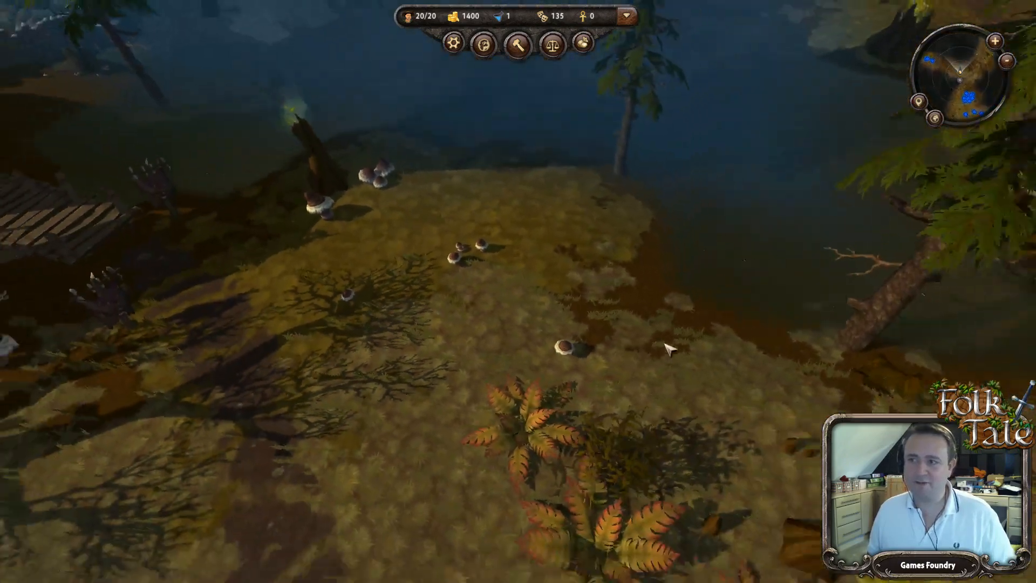
key("s")
key("q")
key("w")
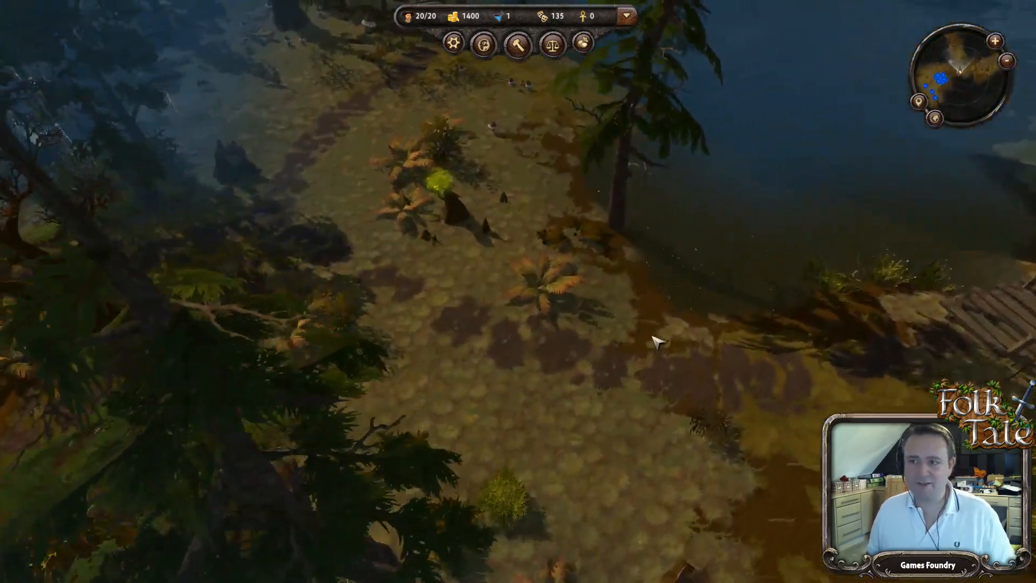
key("d")
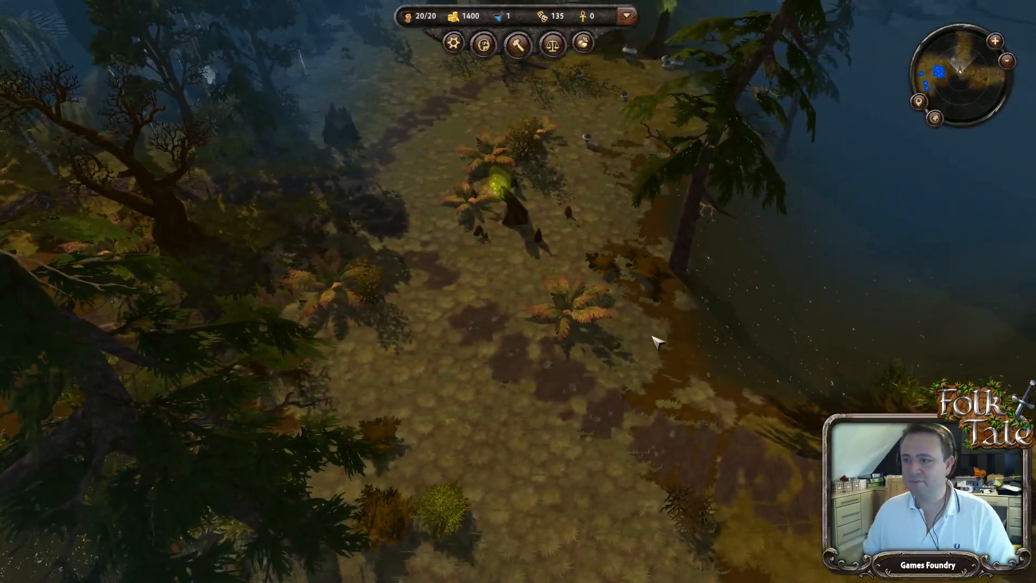
key("w")
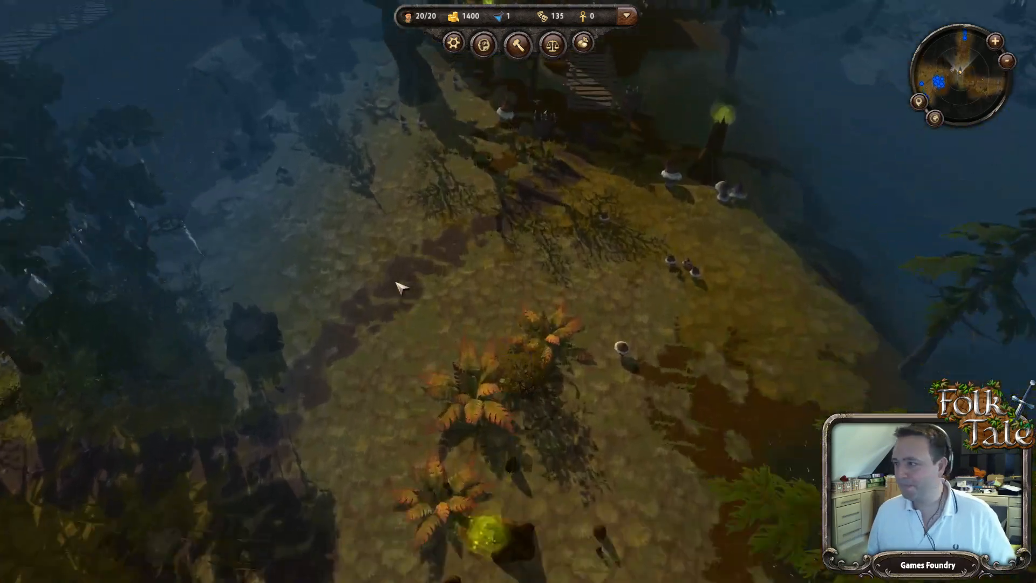
key("a")
key("e")
key("d")
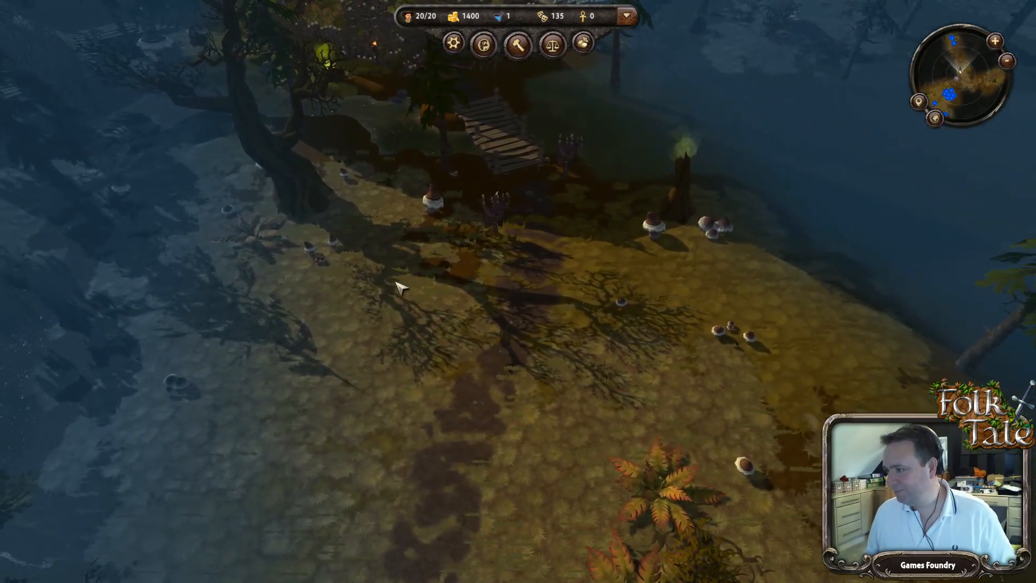
key("e")
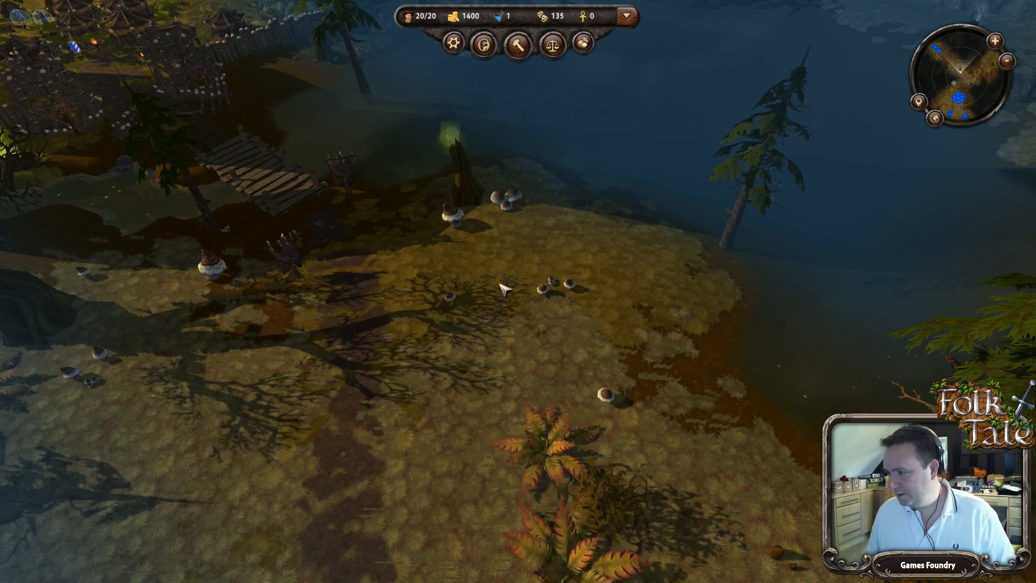
Step: Select the two shielded soldiers near the glowing tree in the enemy camp and send them towards the double hut
key("a")
key("w")
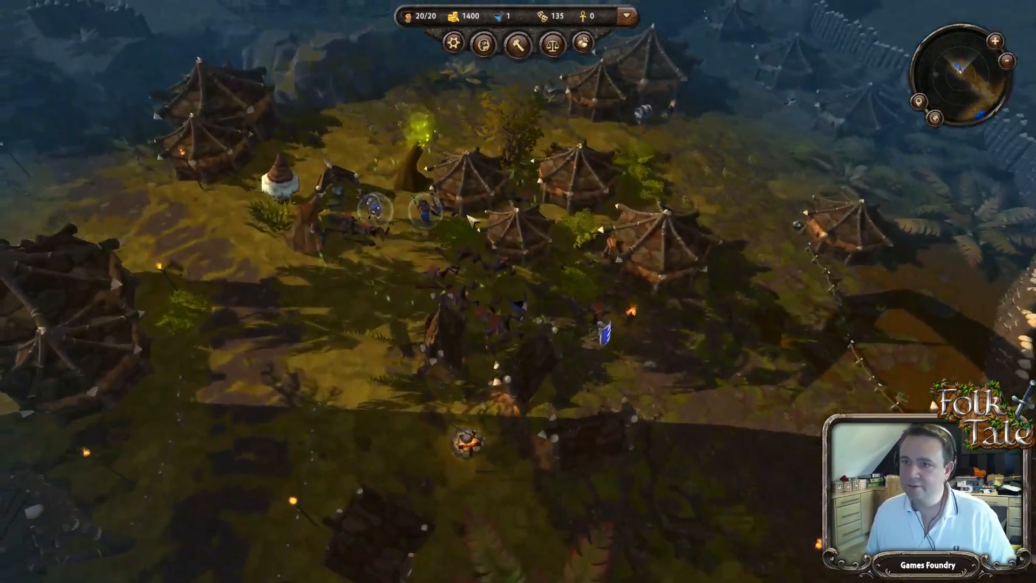
left_click_drag(365, 184, 542, 335)
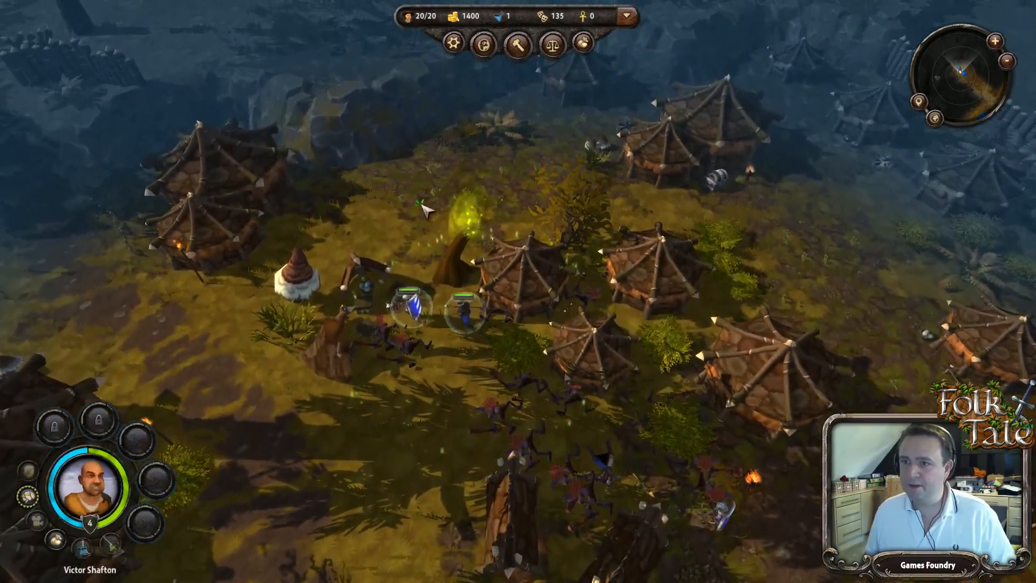
key("a")
key("w")
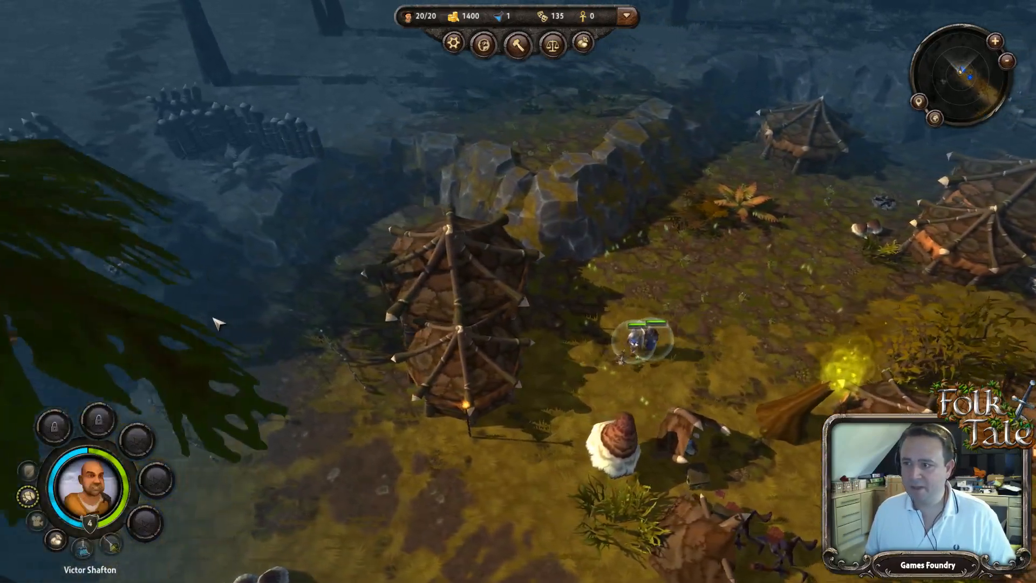
left_click(217, 323)
Step: Follow the two shielded soldiers fighting the enemy beside the torch and double hut
scroll(217, 323, "up", 3)
key("s")
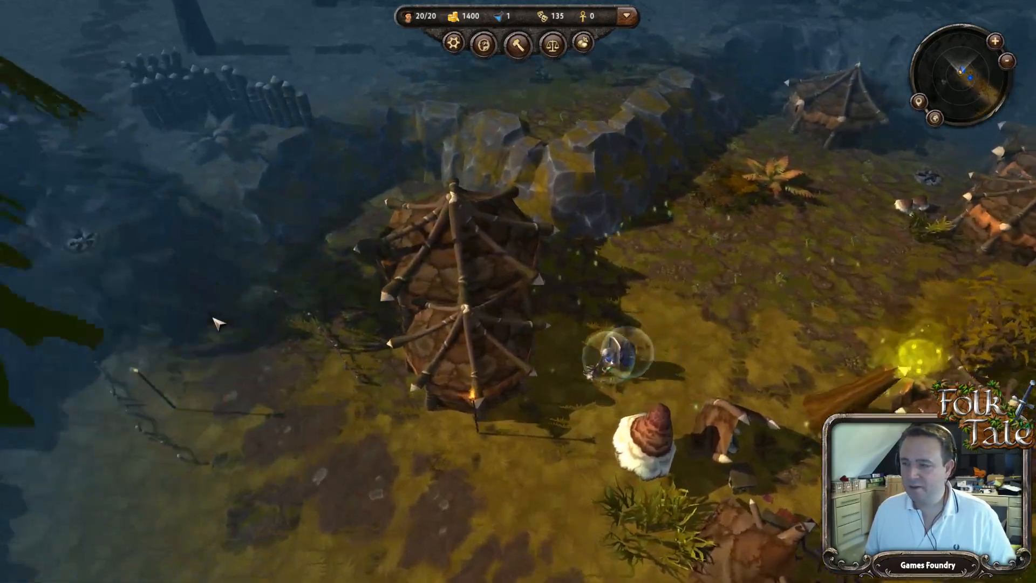
key("a")
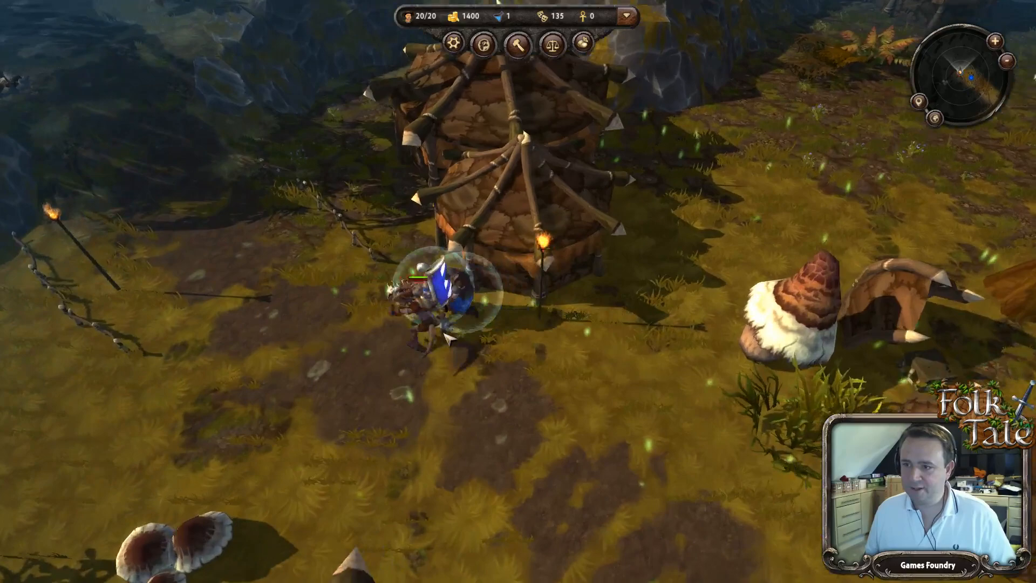
key("q")
key("a")
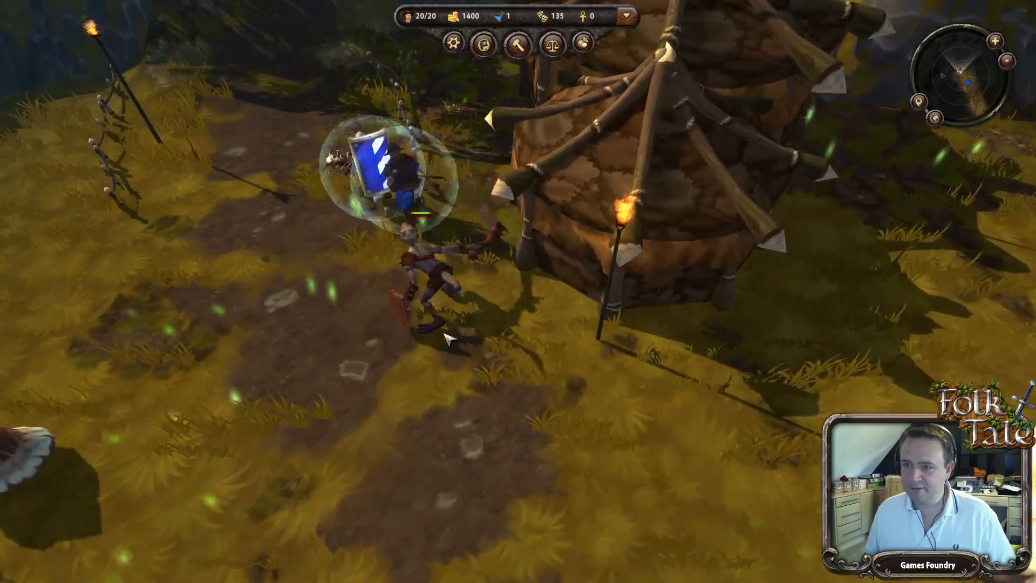
scroll(449, 339, "down", 2)
key("e")
scroll(450, 339, "down", 3)
key("a")
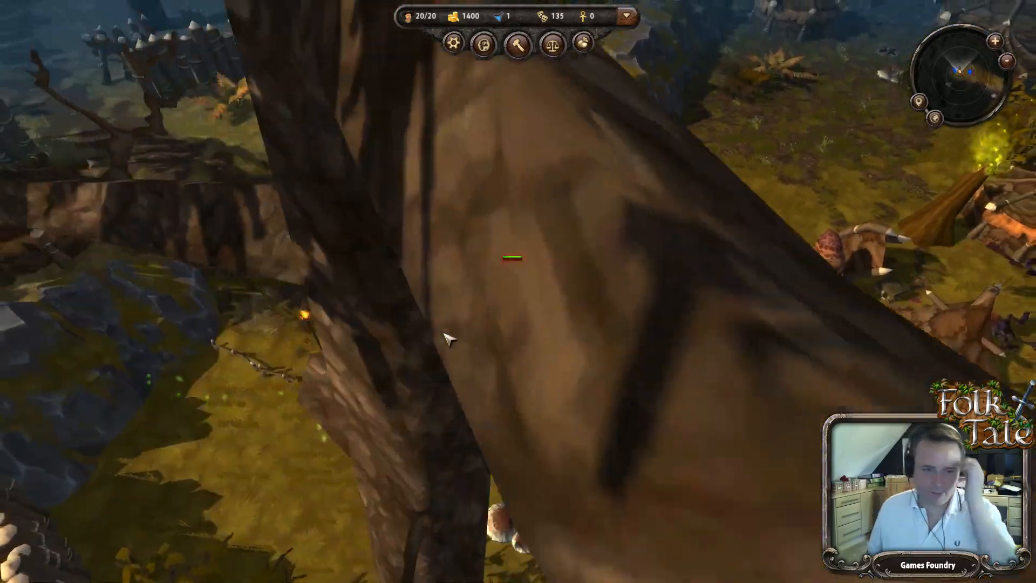
scroll(449, 339, "up", 5)
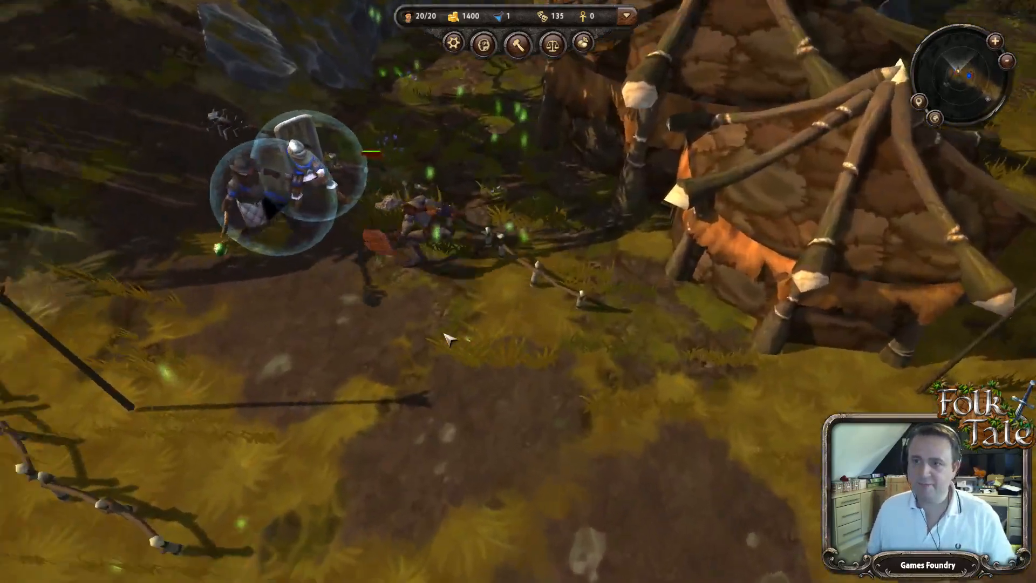
key("a")
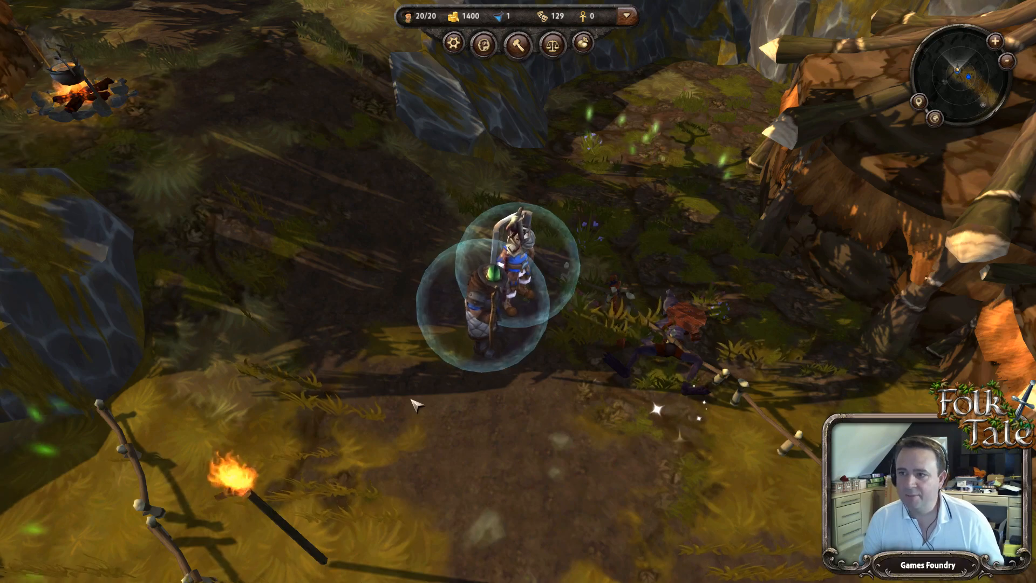
Step: Examine the shielded bowman and shield bearer up close, including their armour, weapons and the palisade behind them
scroll(416, 405, "up", 5)
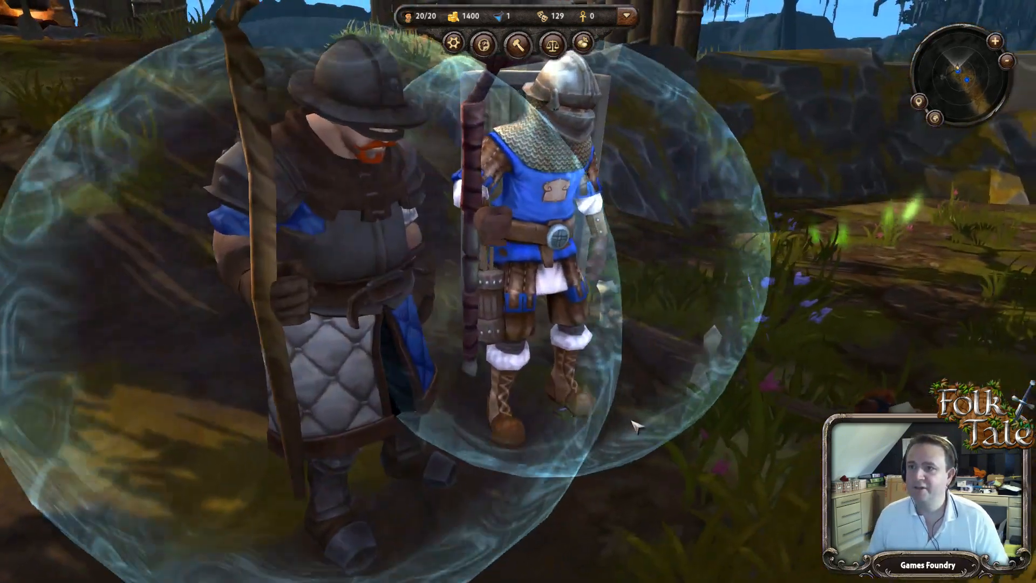
middle_click_drag(632, 422, 607, 333)
scroll(607, 332, "down", 2)
scroll(615, 348, "down", 2)
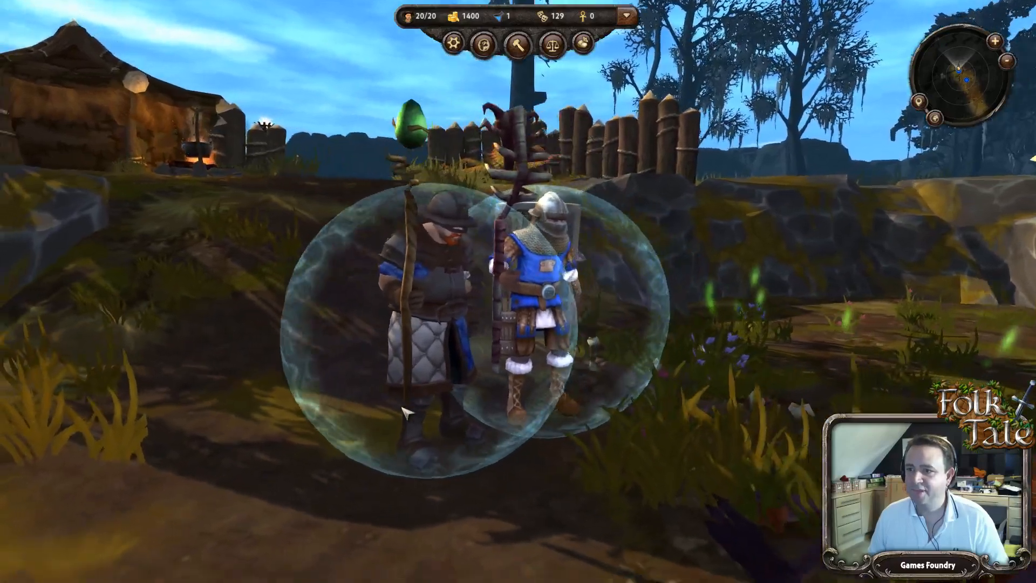
scroll(402, 413, "up", 2)
scroll(399, 414, "up", 1)
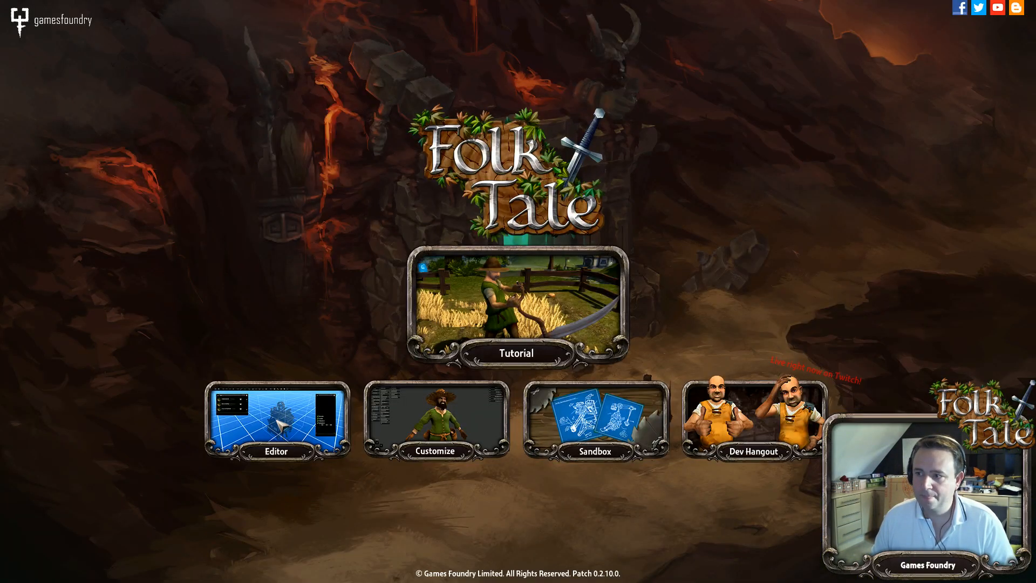
Step: Open the game's Editor from the title screen and align the Kit Contents window with the Kits window
left_click(280, 425)
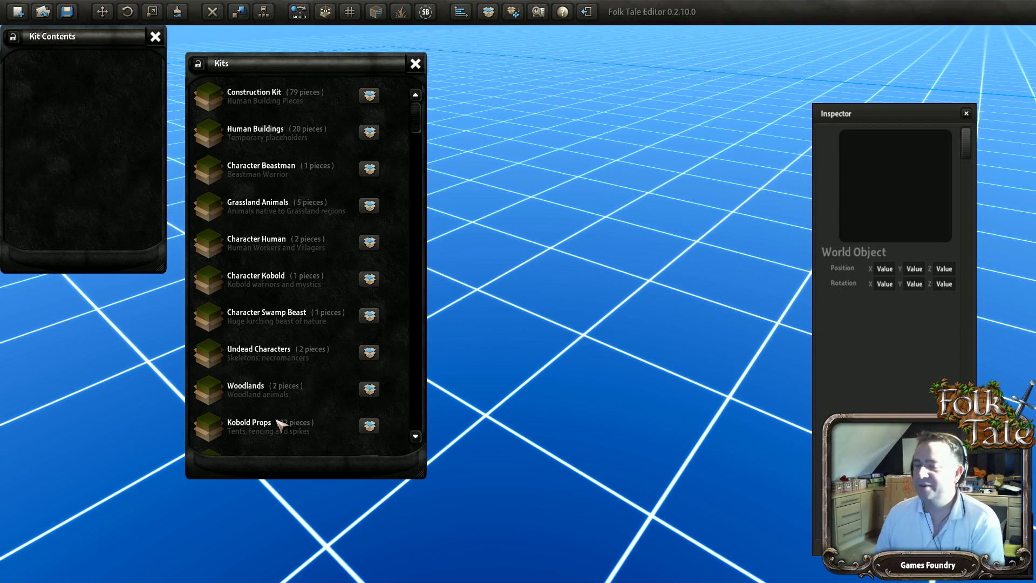
left_click_drag(75, 36, 87, 63)
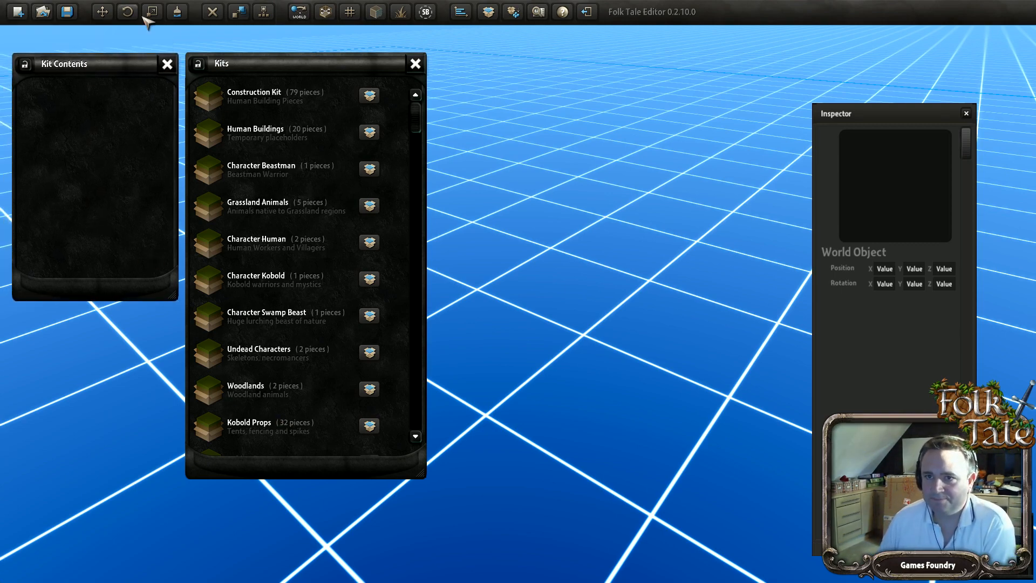
Step: Try to load the "(Dev Map) Stinking Swamp" map into the editor
left_click(43, 11)
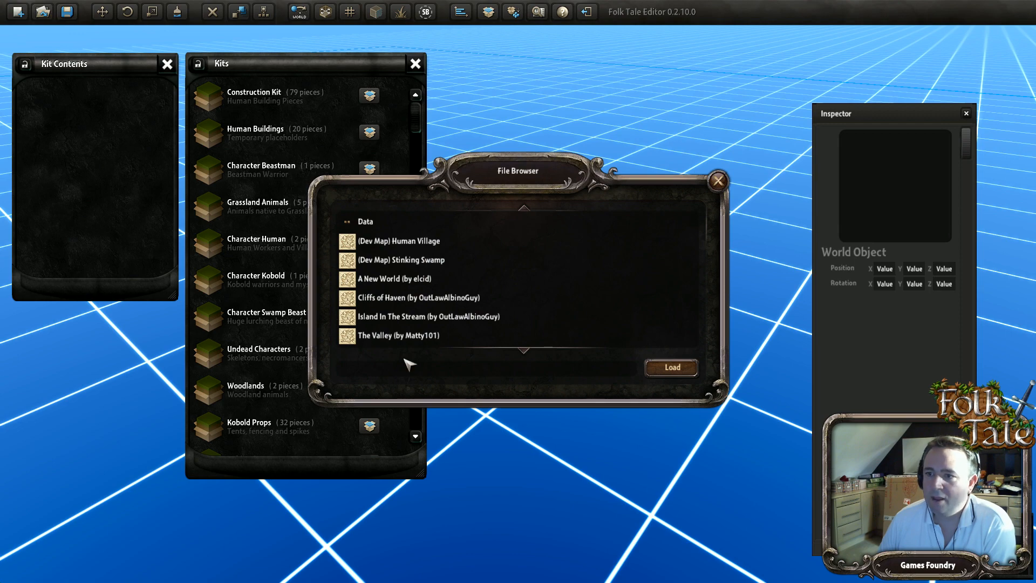
left_click(423, 262)
left_click(662, 369)
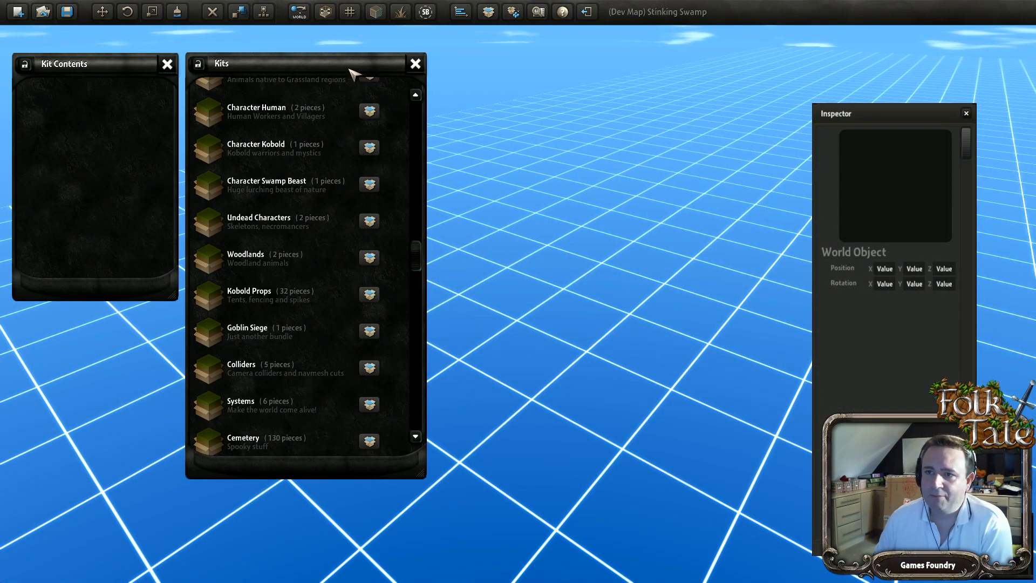
Step: Place the Kits window against the Kit Contents window and load the "(Dev Map) Stinking Swamp" map again
left_click_drag(348, 71, 342, 69)
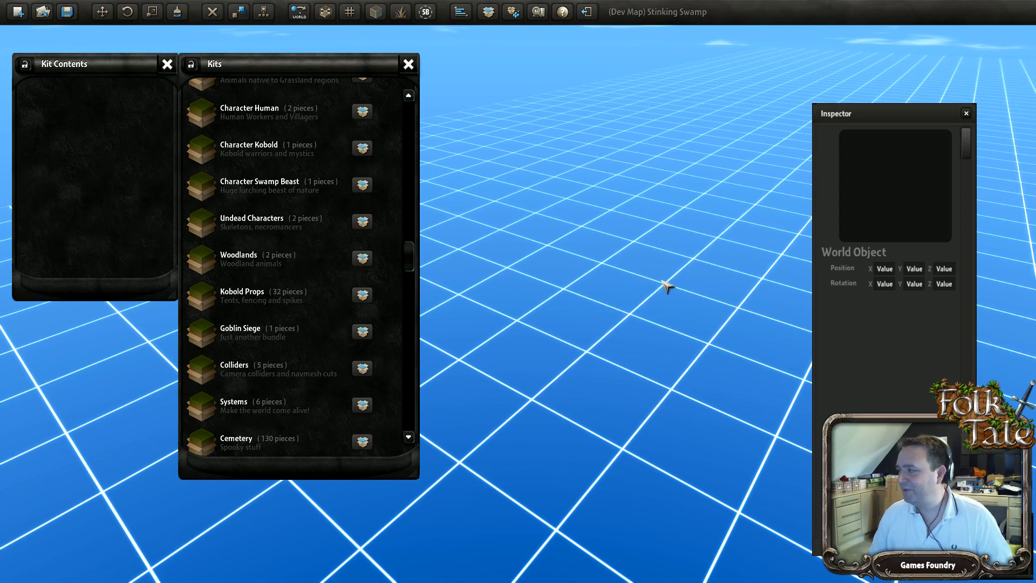
mouse_move(614, 282)
middle_mouse_down()
mouse_move(667, 262)
mouse_move(675, 299)
mouse_move(617, 294)
middle_mouse_up()
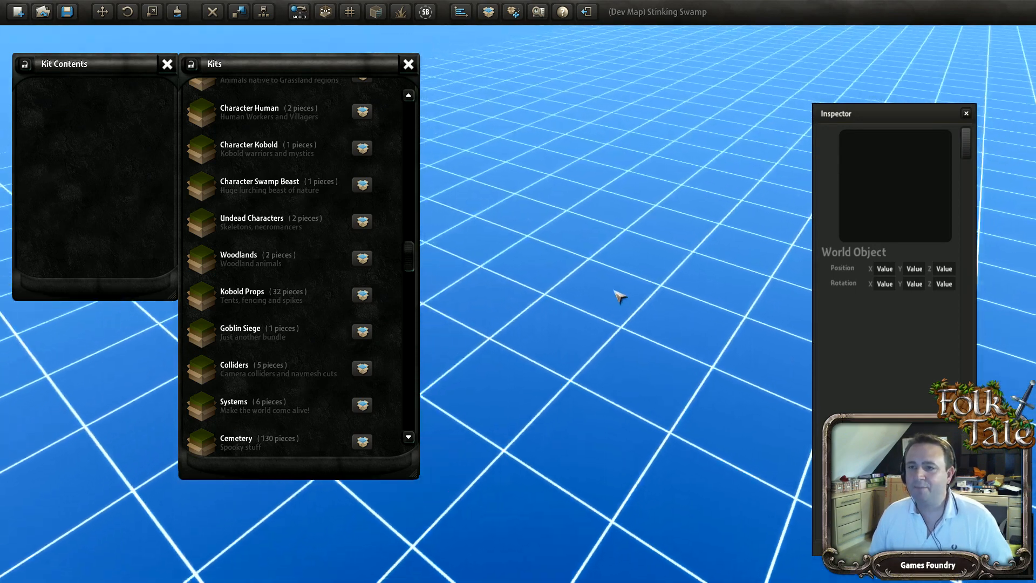
left_click(43, 11)
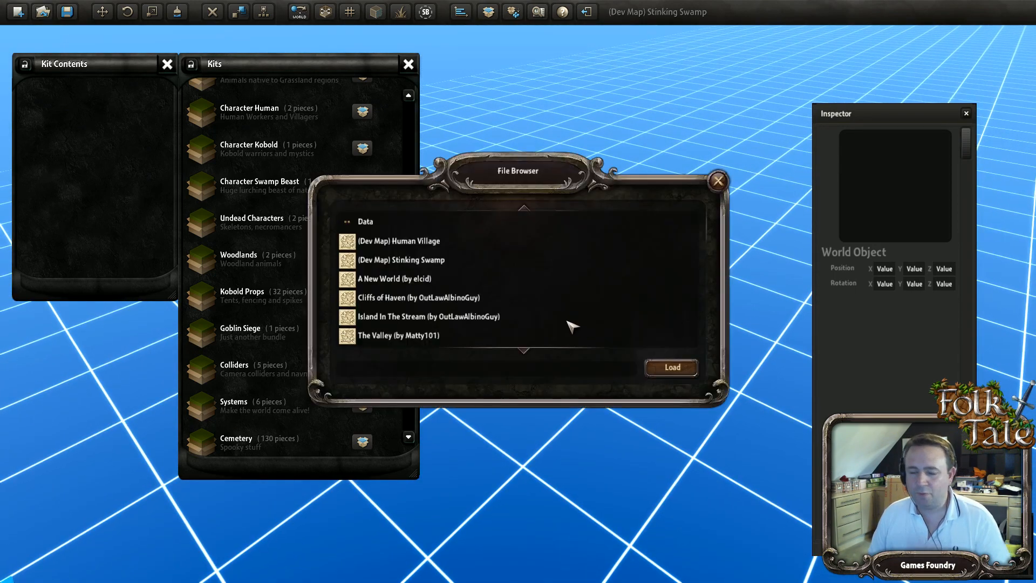
left_click(406, 265)
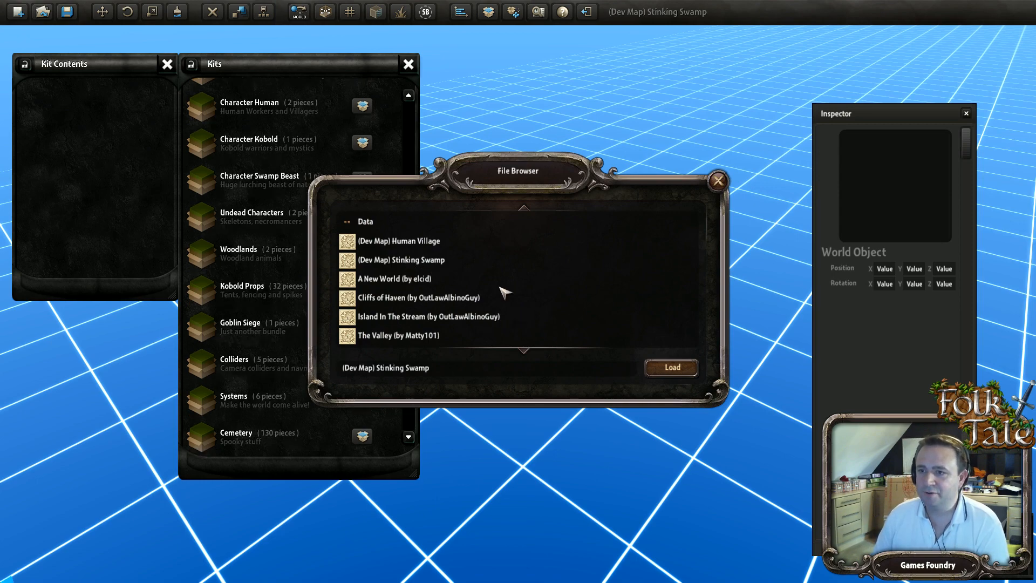
left_click(663, 367)
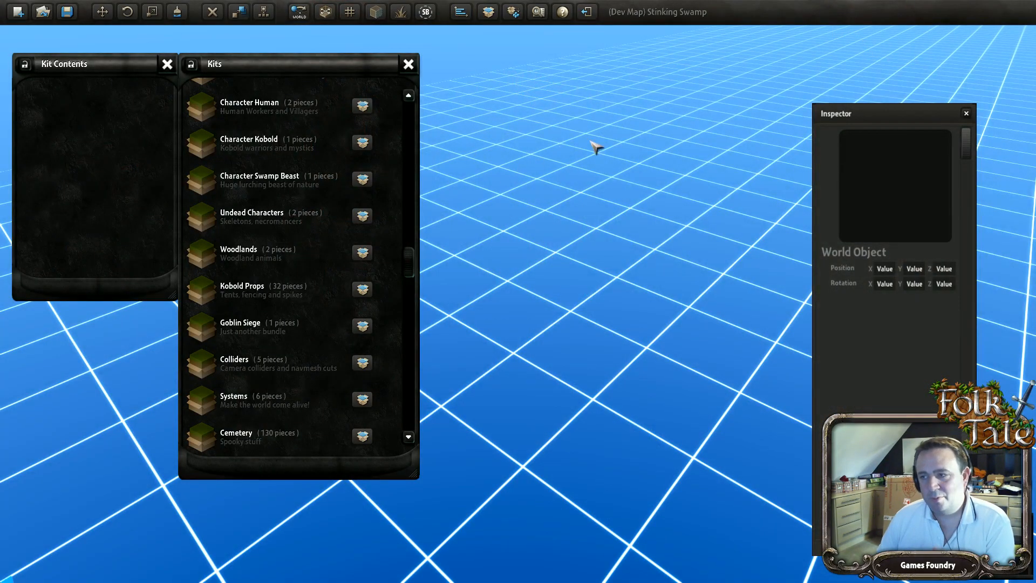
Step: Move the Inspector window towards the edge to clear the view and look over the swamp's ground and vegetation
left_click_drag(918, 115, 970, 48)
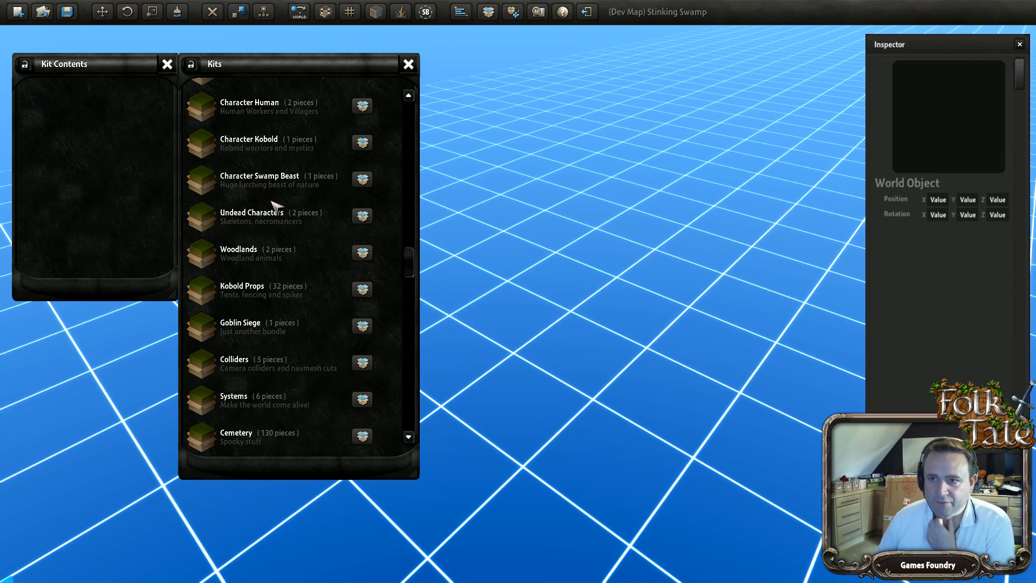
scroll(272, 203, "up", 3)
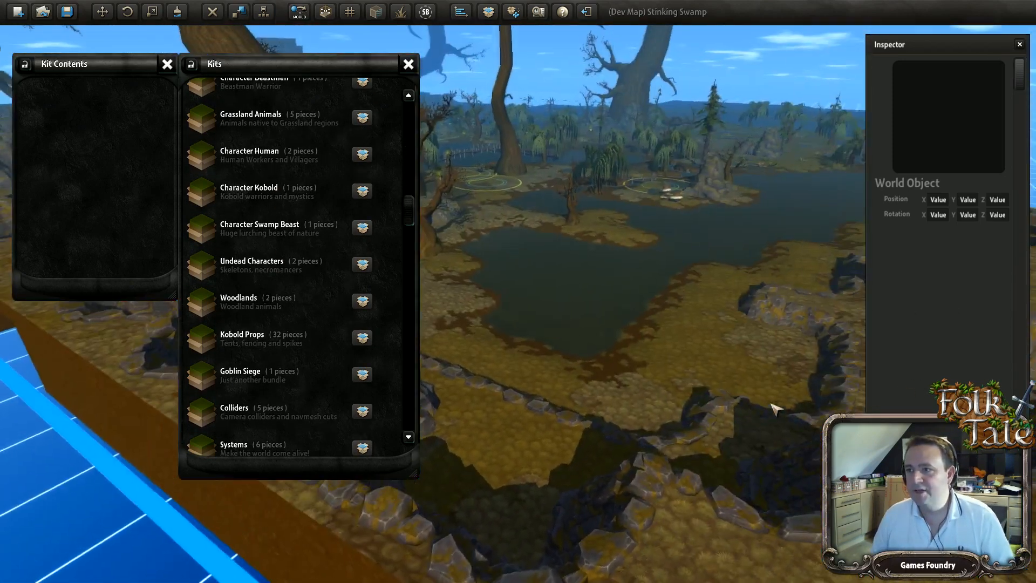
key("w")
right_click_drag(772, 404, 441, 488)
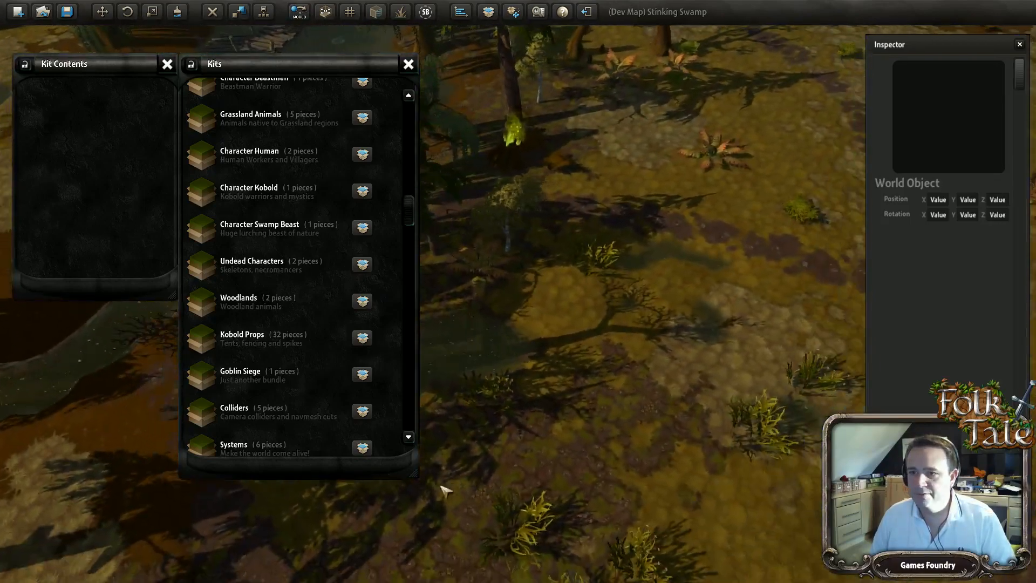
Step: Find the Colliders kit in the list of kits and open its contents
scroll(261, 365, "down", 4)
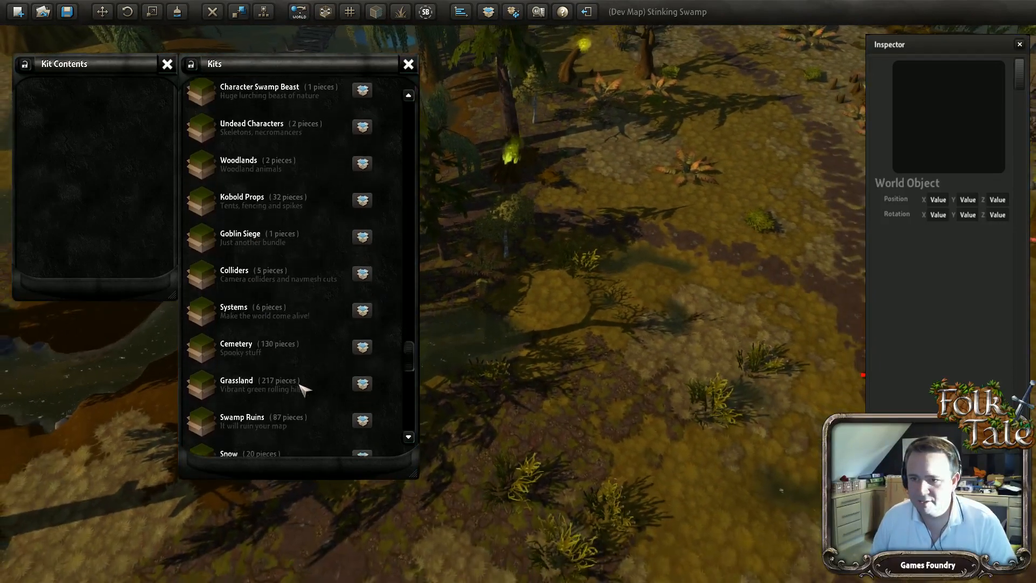
scroll(303, 389, "down", 2)
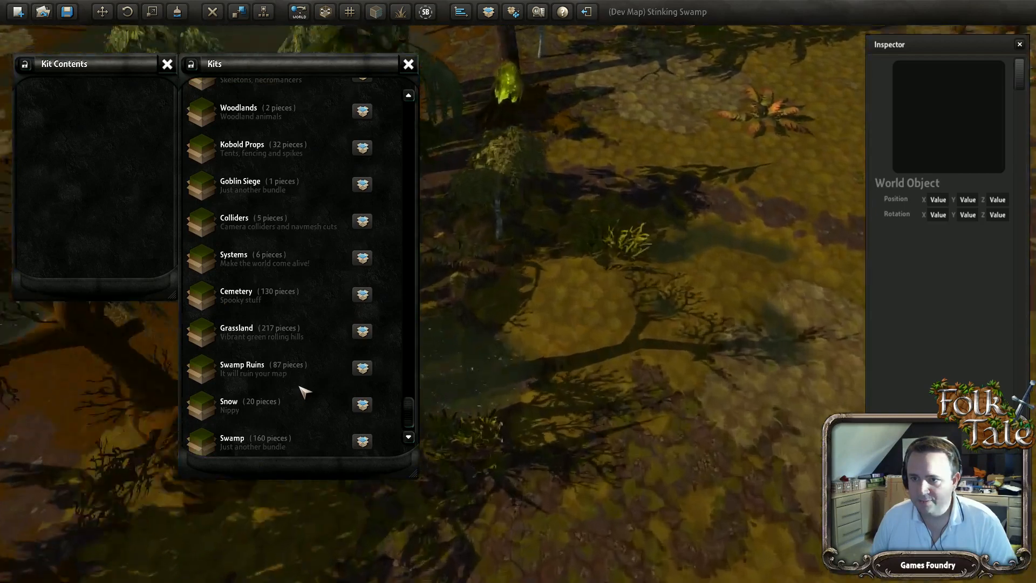
scroll(343, 296, "up", 6)
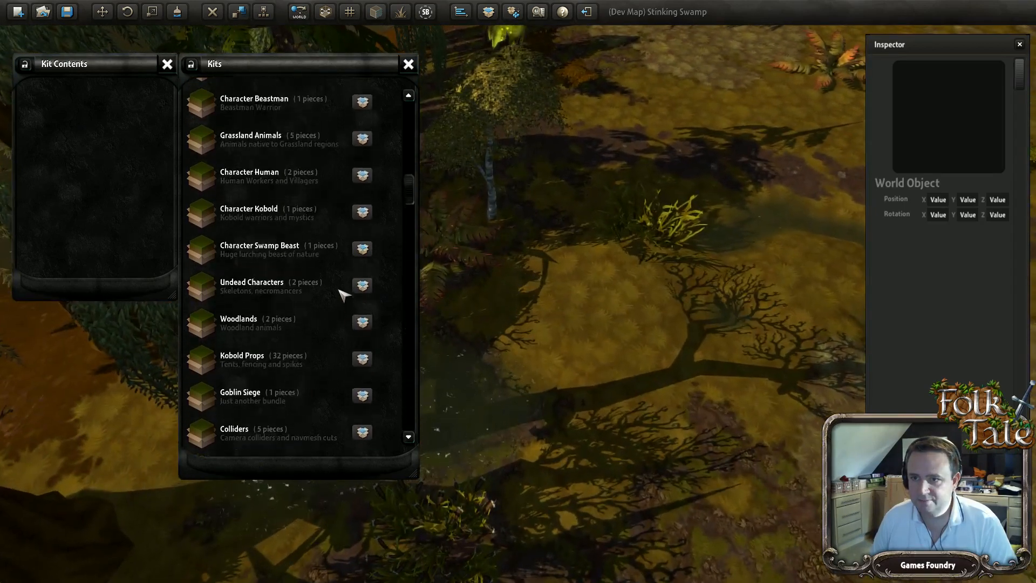
scroll(342, 296, "up", 2)
scroll(342, 296, "down", 1)
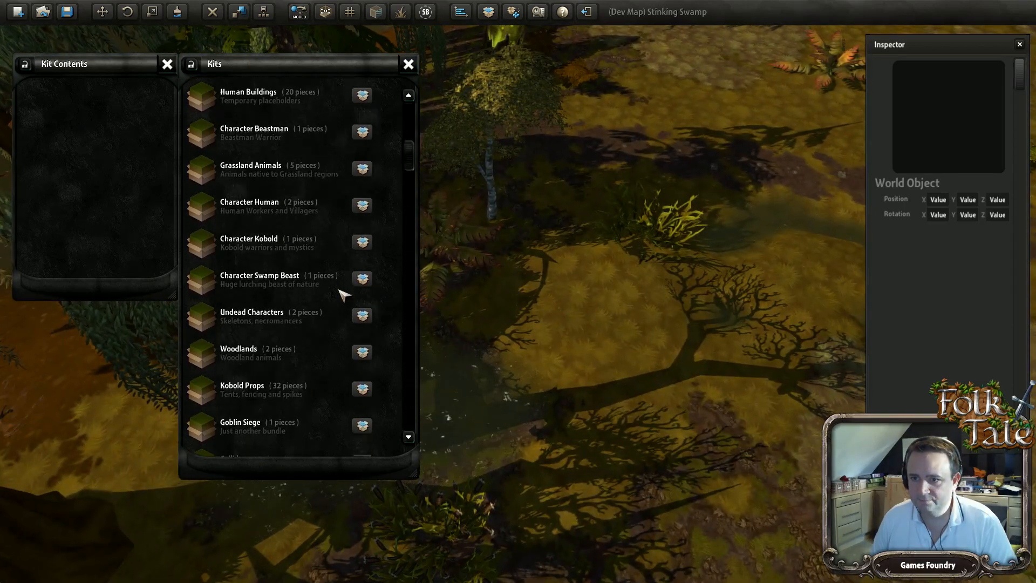
scroll(343, 295, "down", 3)
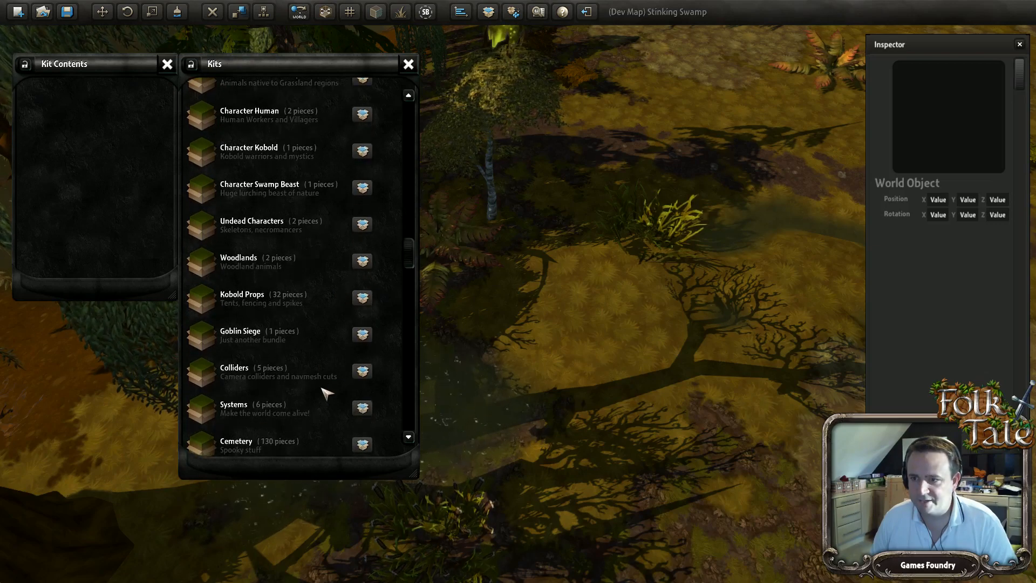
left_click(363, 371)
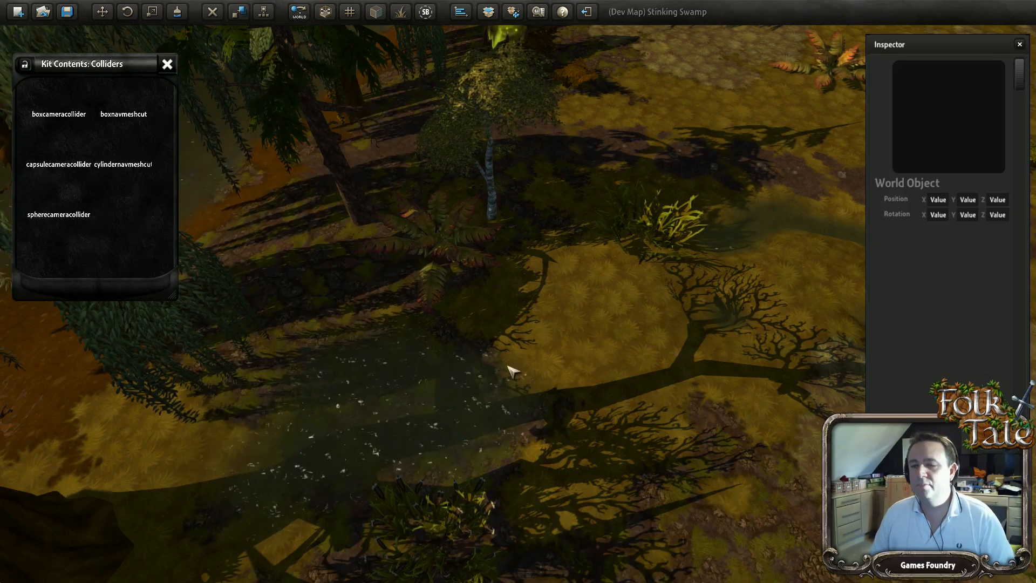
Step: Place a box camera collider beside the reeds near the three villagers and raise it to a Y position of 24.5
key("d")
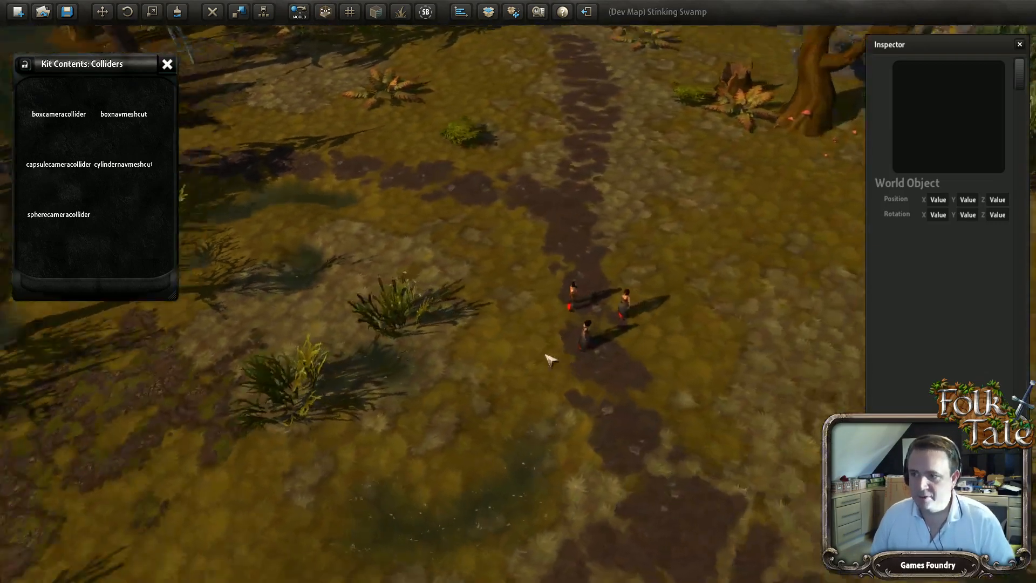
middle_click_drag(546, 355, 458, 355)
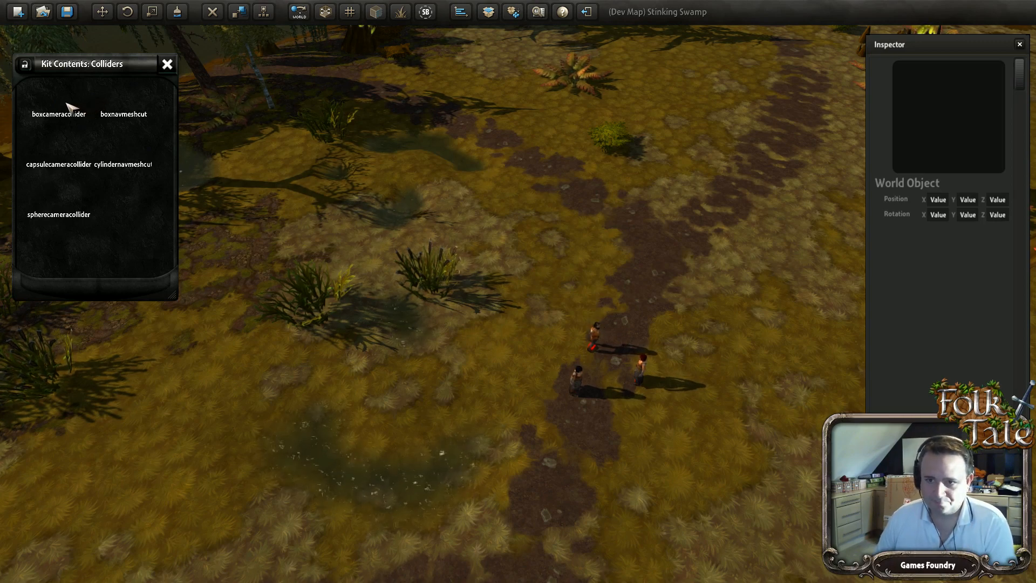
left_click_drag(73, 112, 518, 272)
scroll(555, 354, "up", 6)
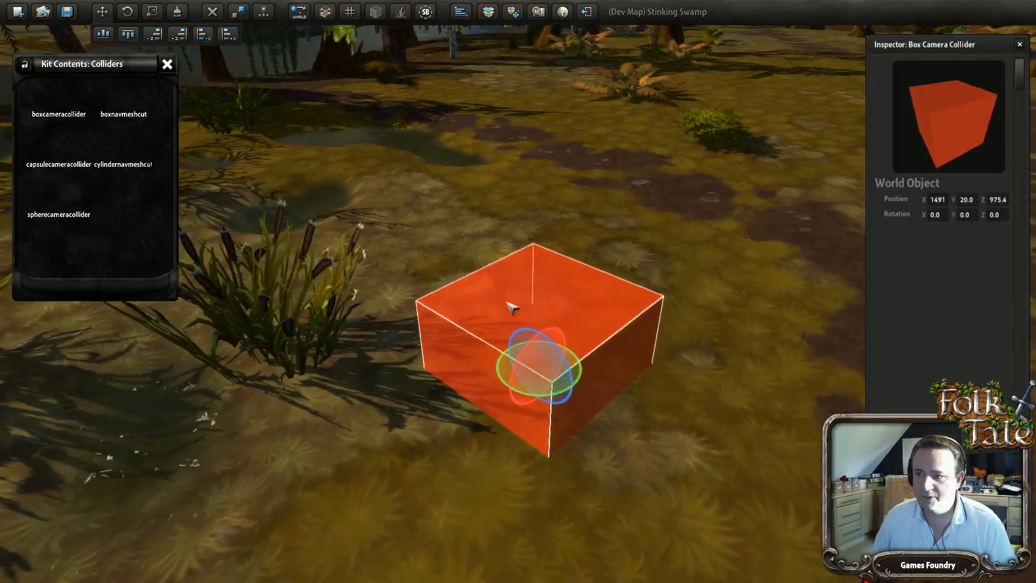
left_click_drag(512, 307, 546, 272)
key("s")
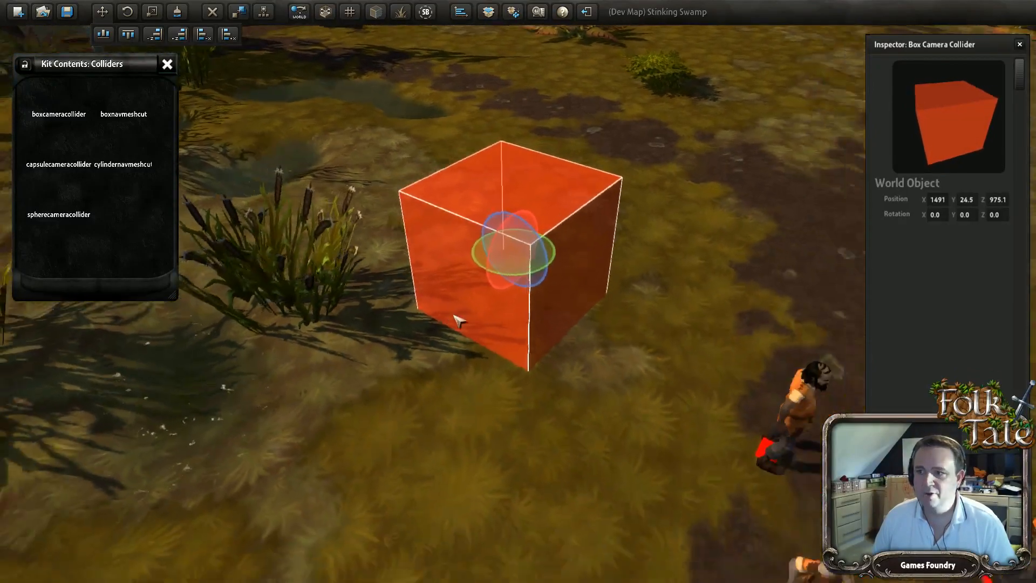
Step: Examine the box camera collider from inside its volume and in relation to the surrounding swamp and giant tree
middle_click_drag(472, 322, 554, 248)
key("w")
key("d")
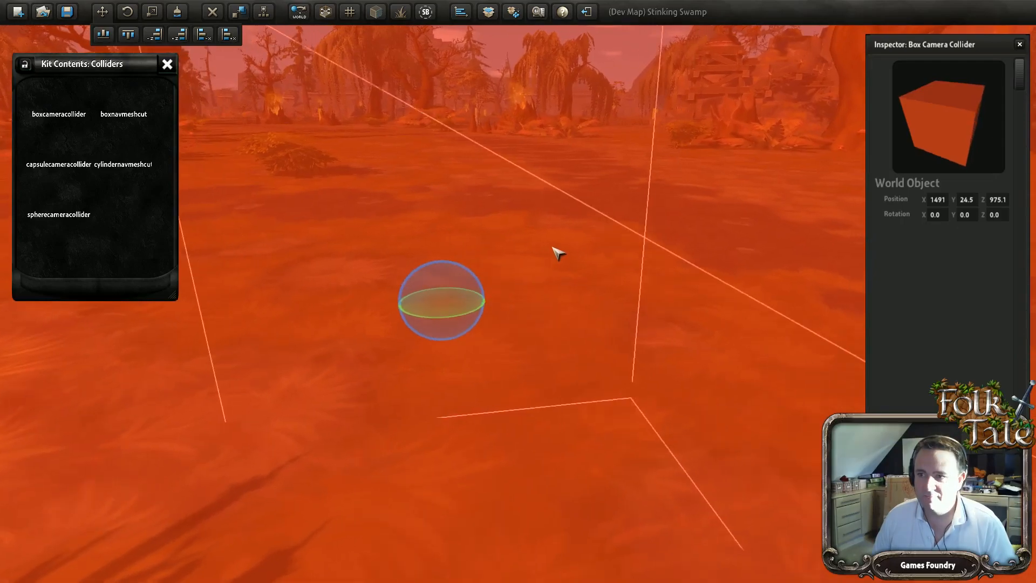
key("a")
middle_click_drag(411, 277, 536, 270)
key("w")
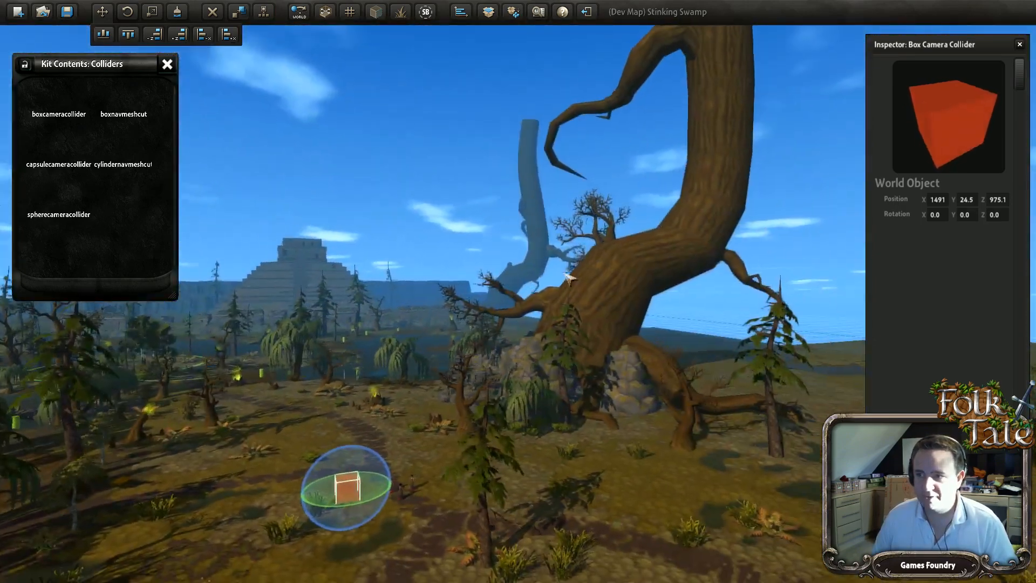
right_click_drag(568, 278, 446, 435)
right_click_drag(643, 135, 400, 322)
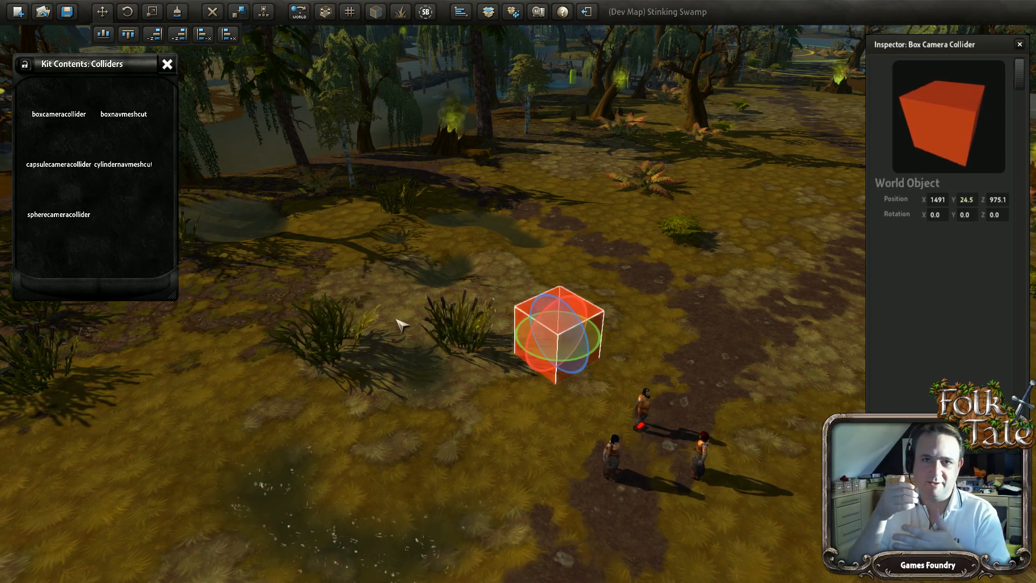
Step: Nudge the box camera collider to X 1490 and Z 975.0
scroll(421, 340, "up", 5)
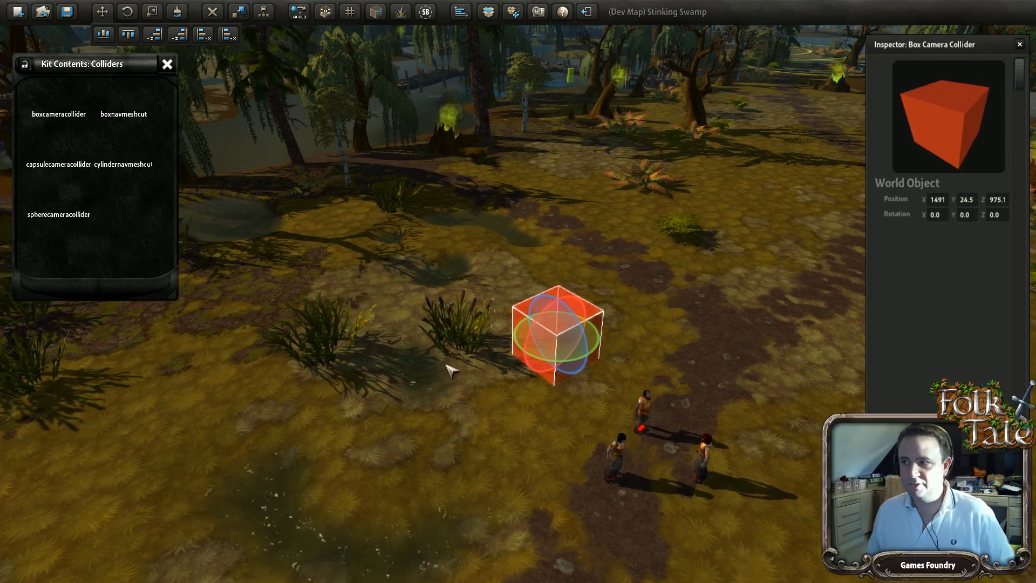
key("w")
mouse_move(520, 307)
left_mouse_down()
mouse_move(539, 321)
mouse_move(518, 303)
left_mouse_up()
key("e")
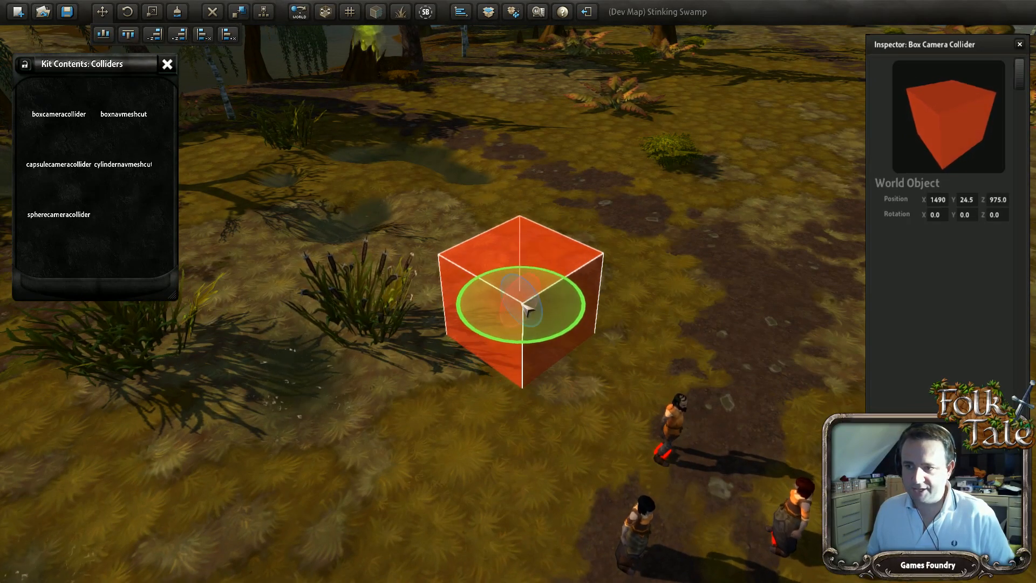
Step: Place a capsule camera collider on the dirt path near the villagers, at X 1473, Y 20.0, Z 996.1
scroll(444, 352, "up", 2)
key("d")
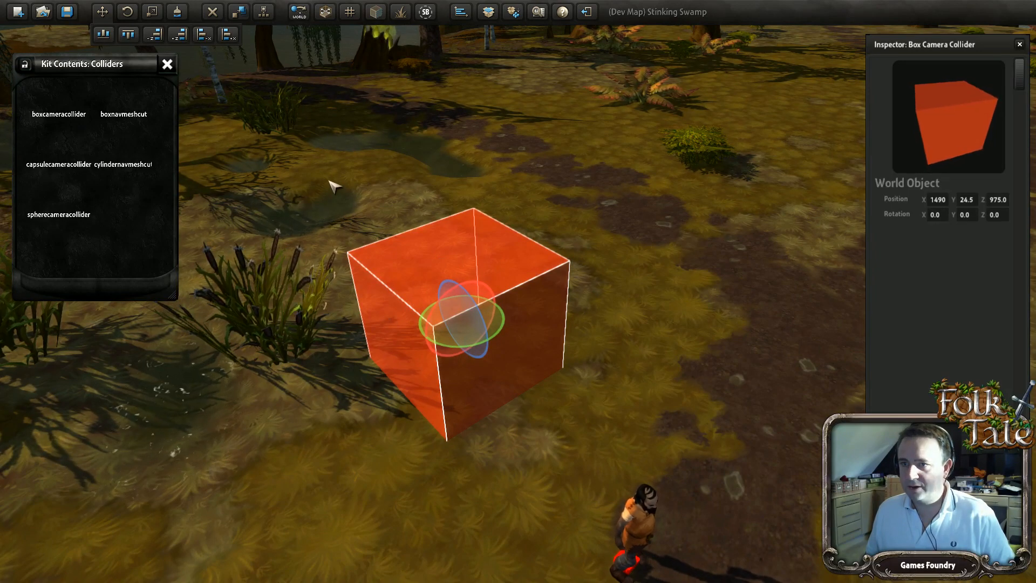
middle_click_drag(395, 301, 354, 313)
key("s")
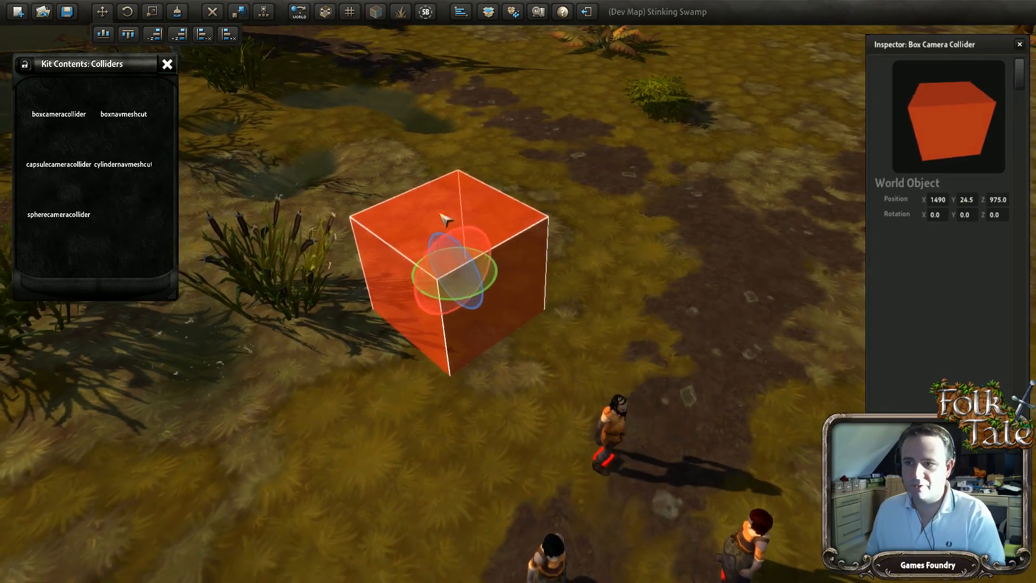
key("d")
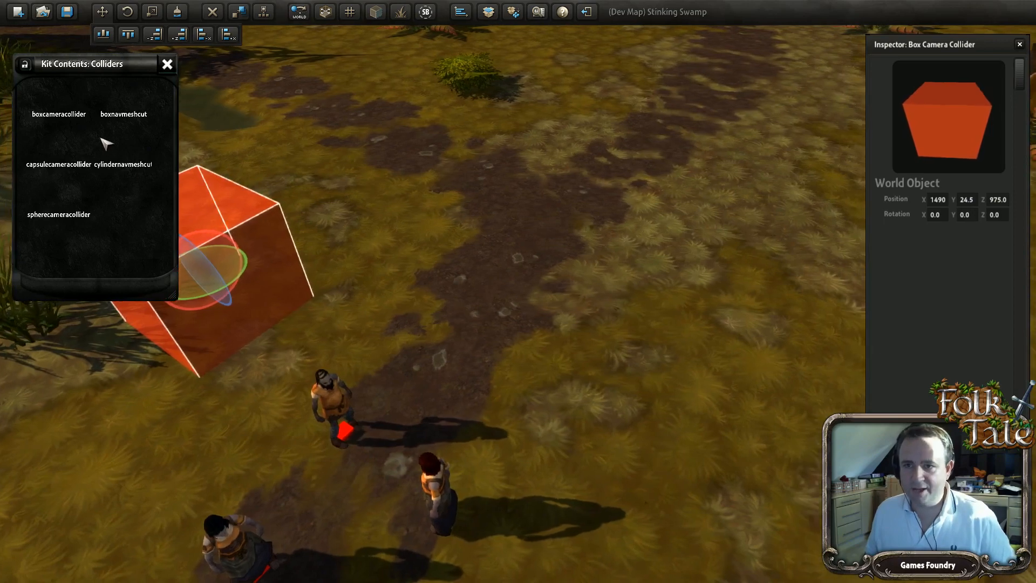
scroll(469, 296, "up", 2)
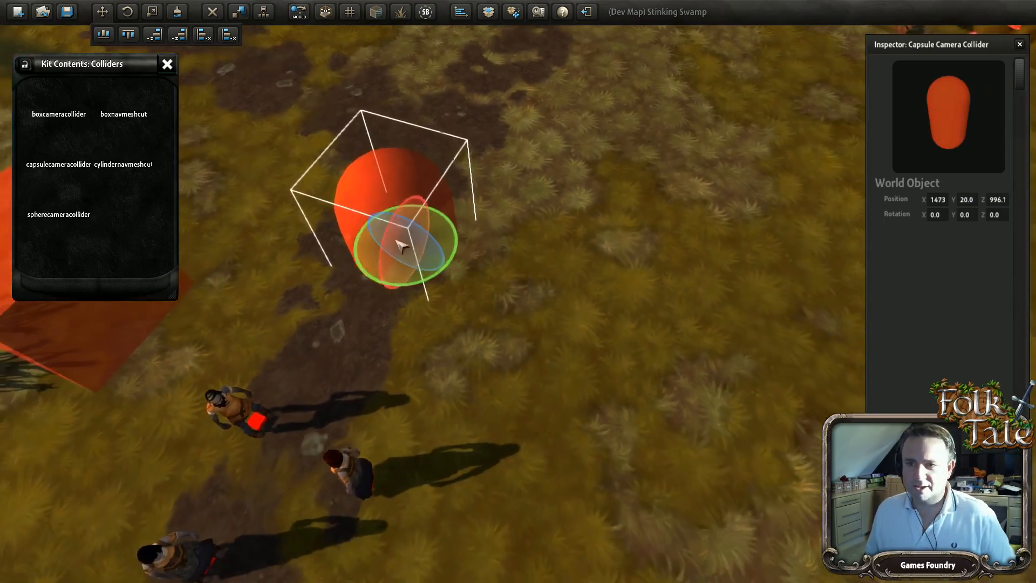
Step: Place a sphere camera collider beside the capsule, at about X 1470 and Z 1008, and raise it to Y 24.4
left_click(66, 202)
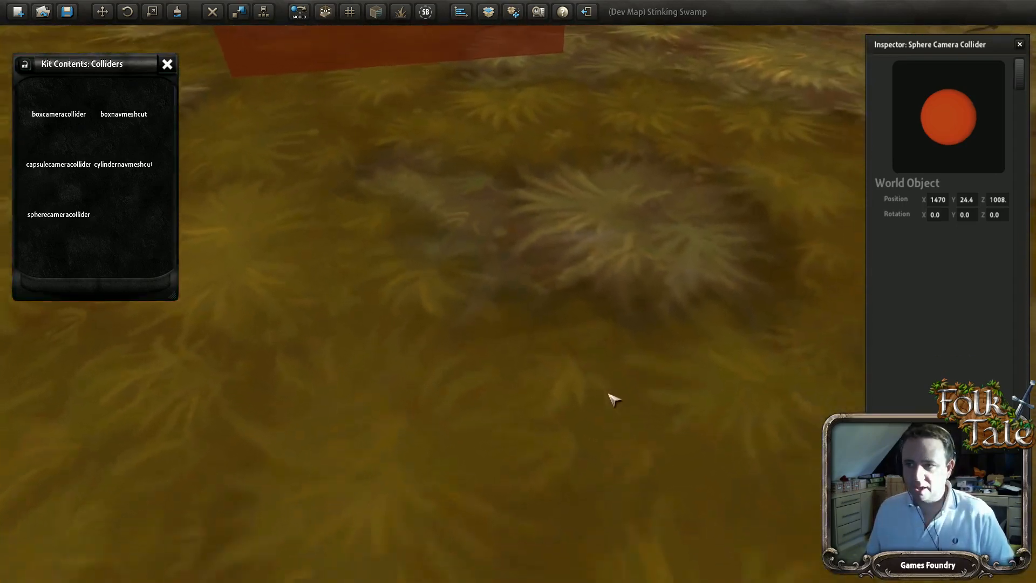
scroll(613, 397, "down", 5)
scroll(650, 397, "up", 5)
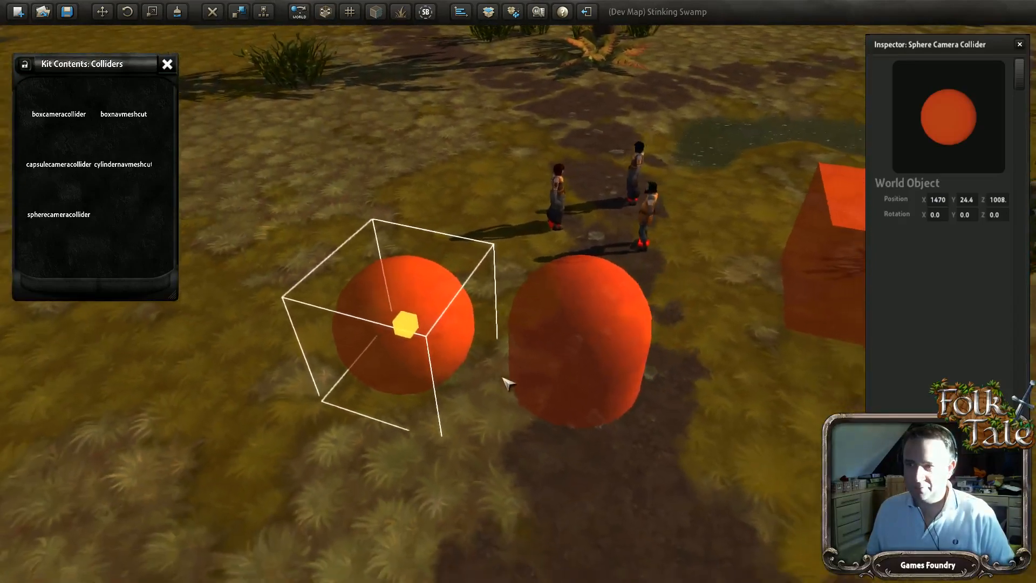
middle_click_drag(502, 378, 543, 374)
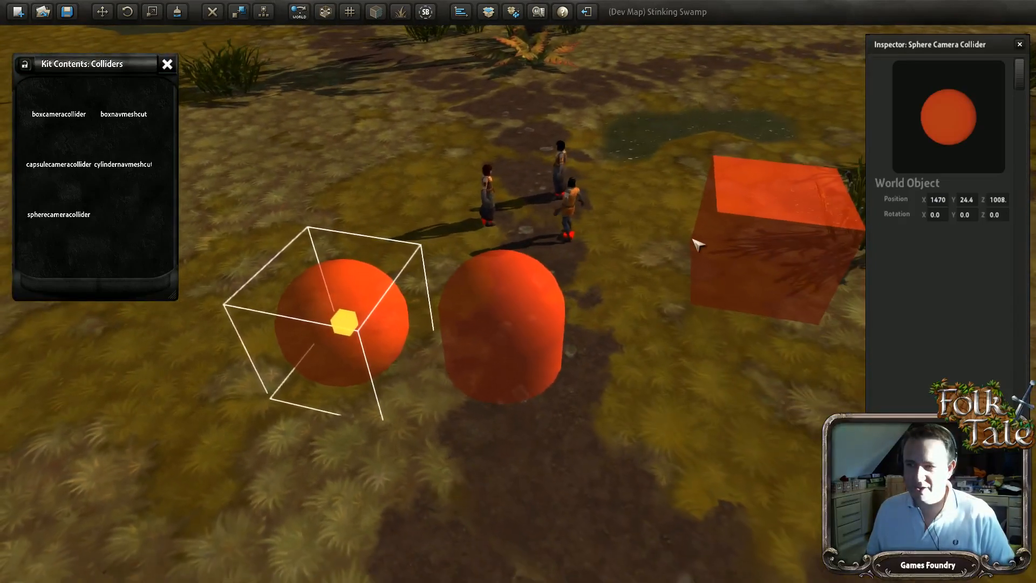
middle_click_drag(559, 315, 587, 312)
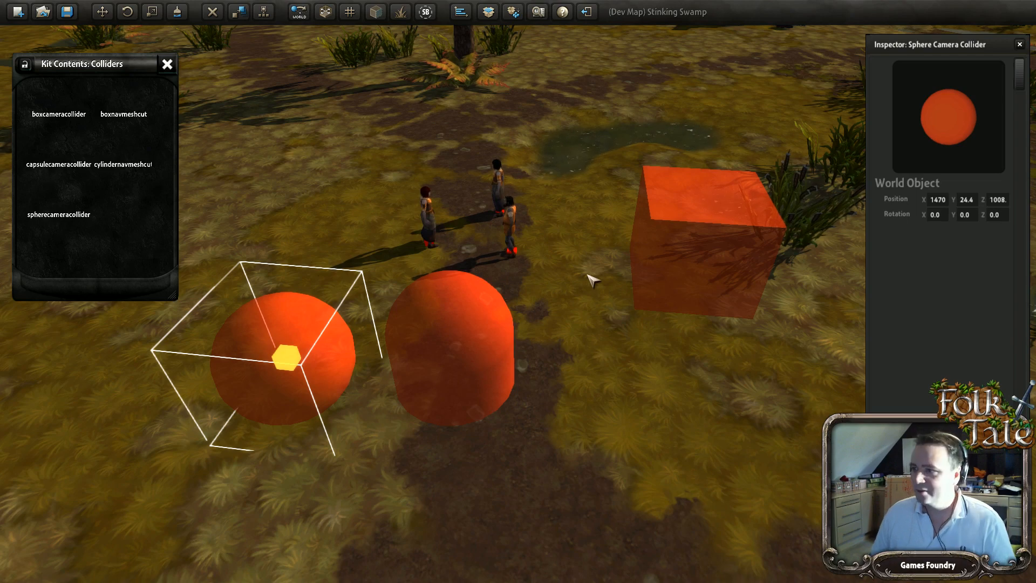
key("w")
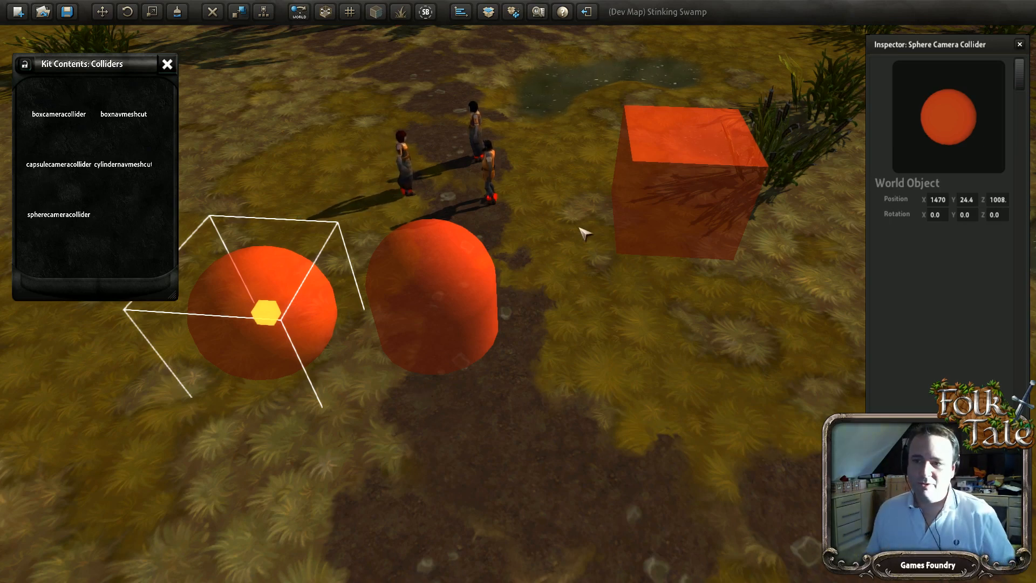
right_click_drag(584, 233, 548, 305)
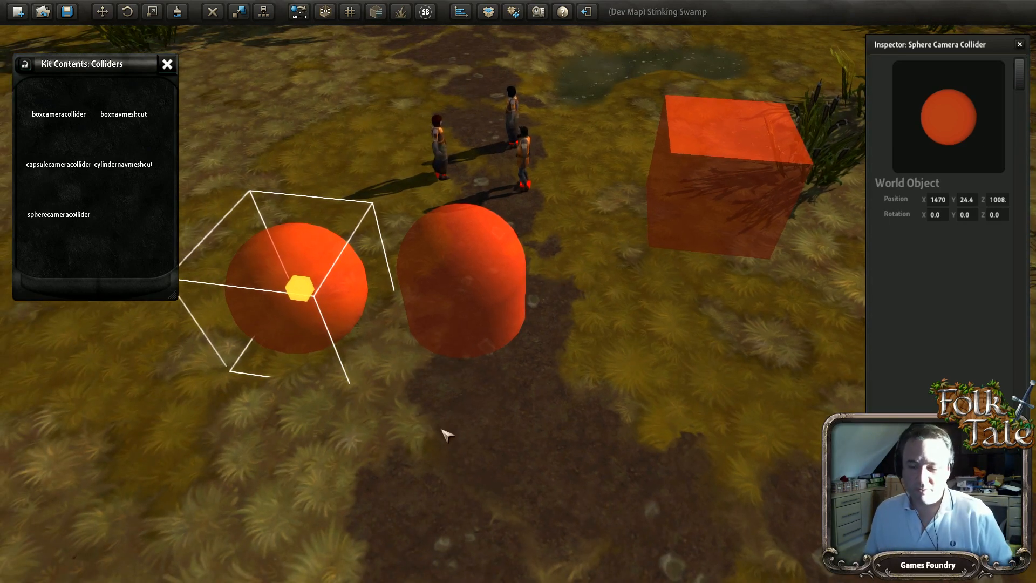
Step: Select the capsule camera collider and inspect its shape and bounds from ground level
left_click(480, 315)
scroll(590, 365, "up", 3)
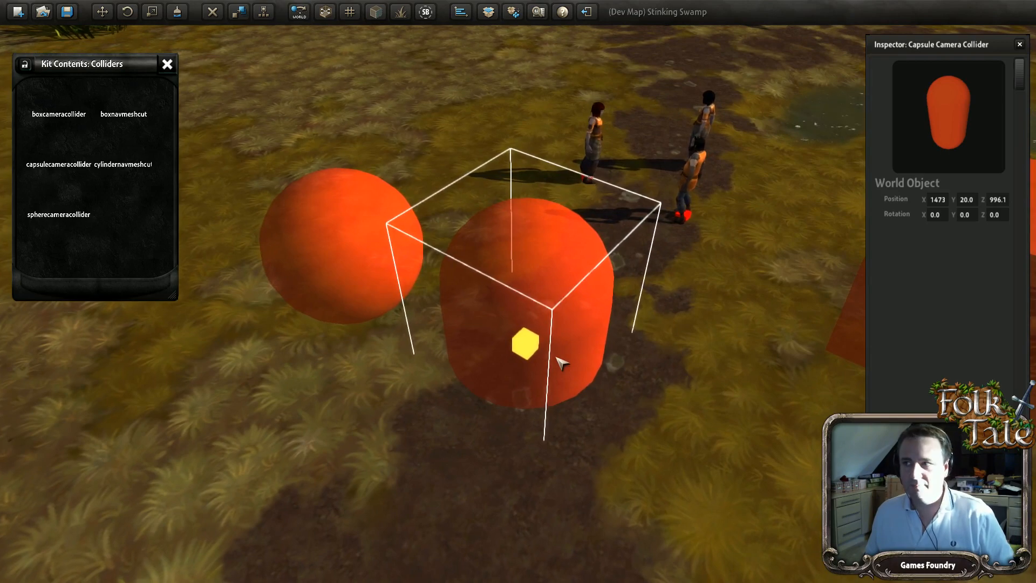
right_click_drag(561, 362, 435, 214)
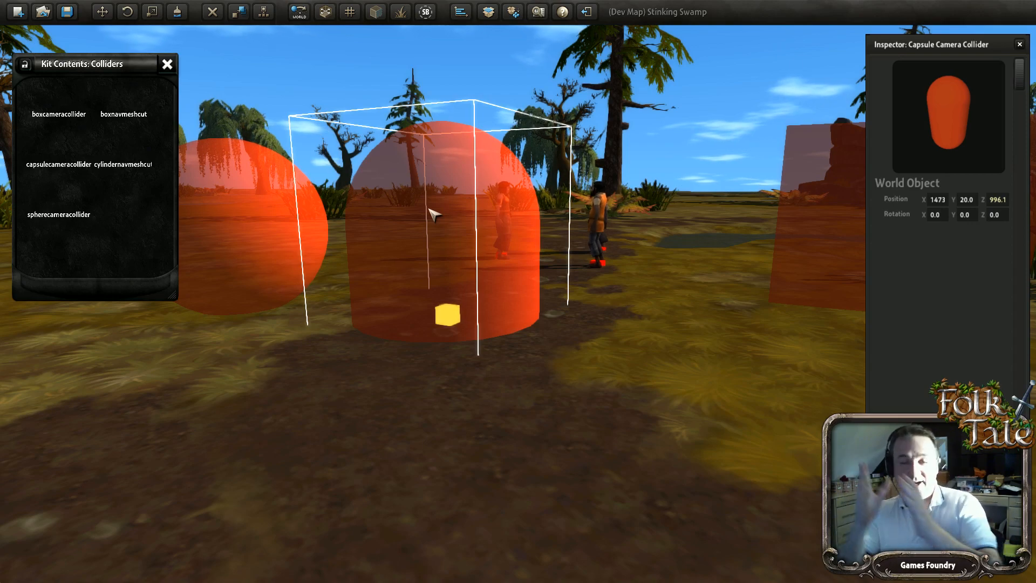
right_click_drag(434, 214, 567, 303)
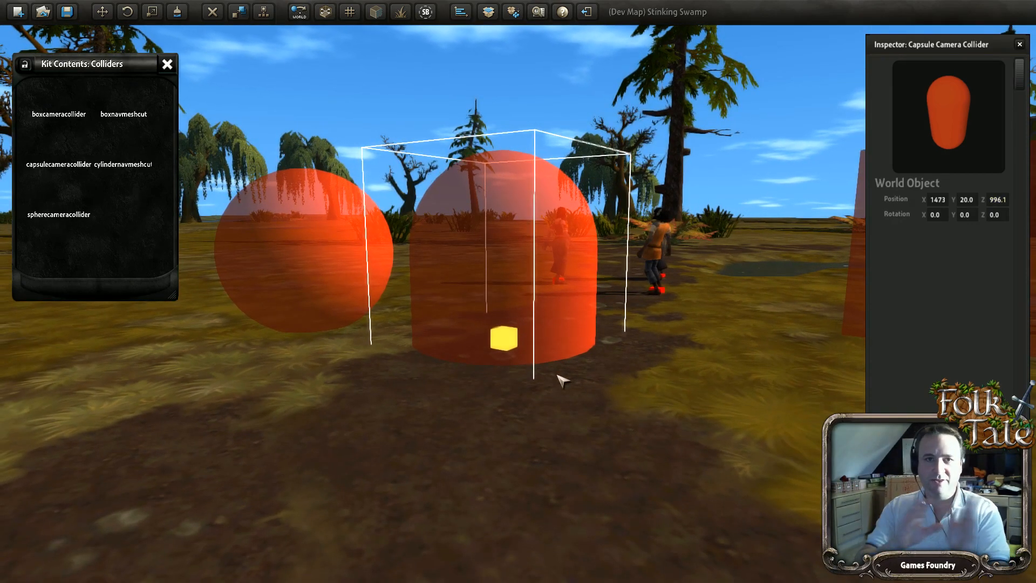
key("w")
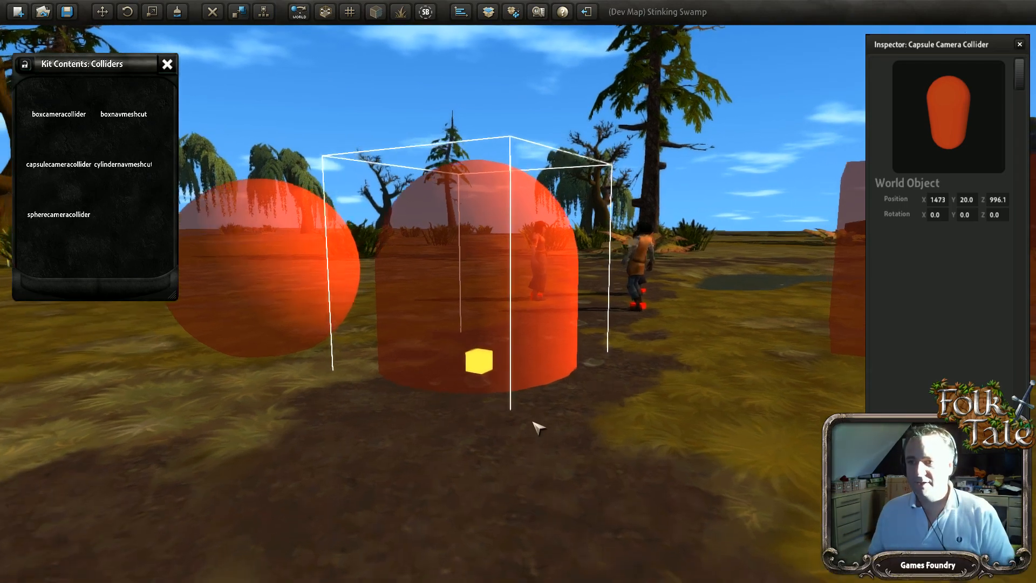
key("s")
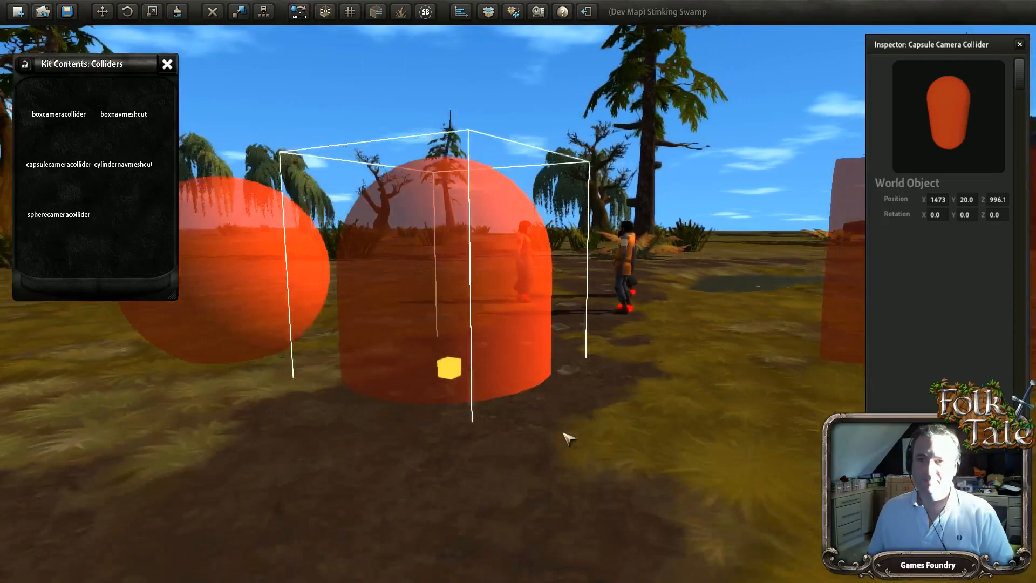
Step: Examine the box camera collider from ground level and from within, then return the view to the selected capsule collider
right_click_drag(568, 438, 785, 429)
key("w")
key("s")
key("d")
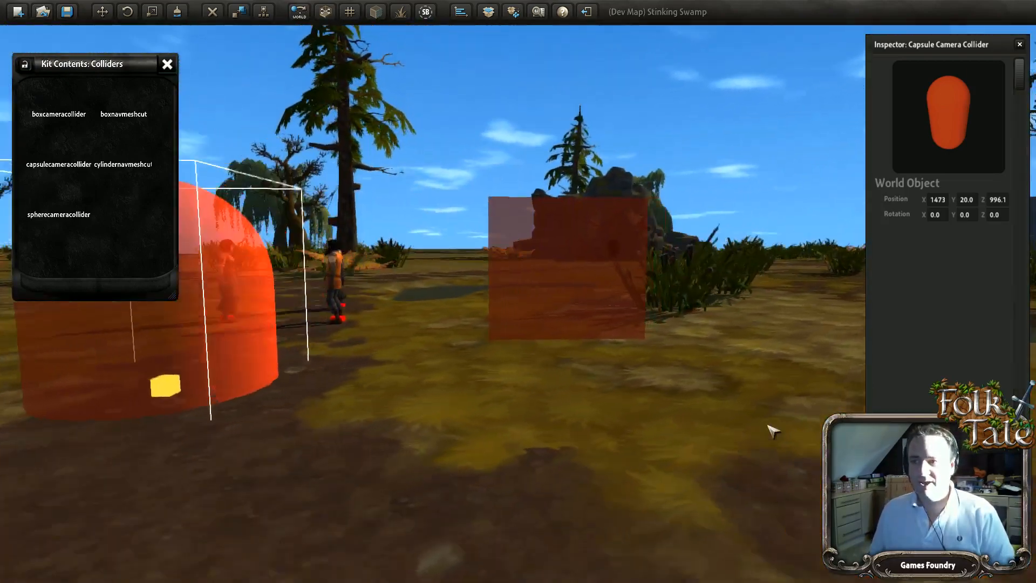
key("w")
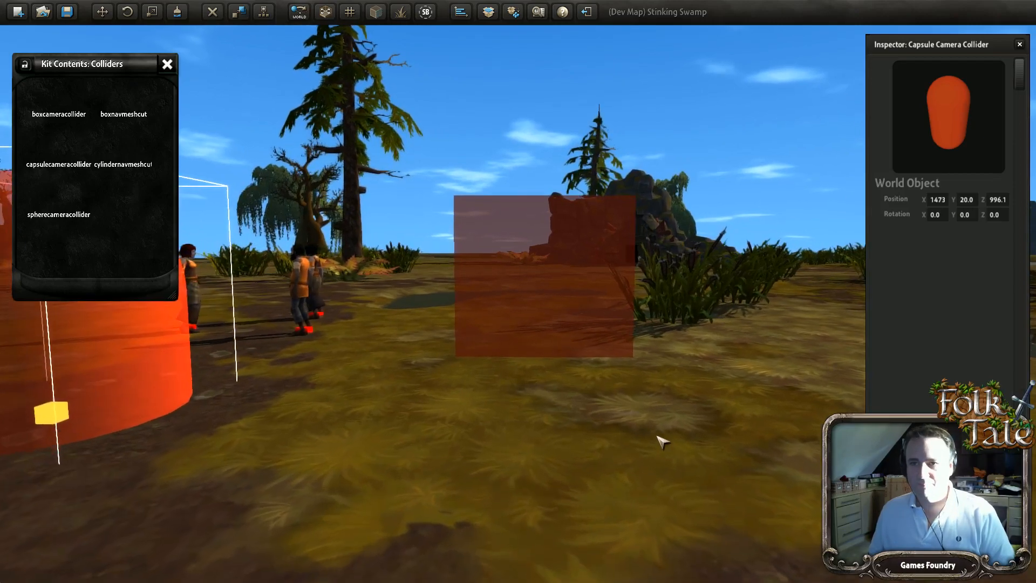
key("w")
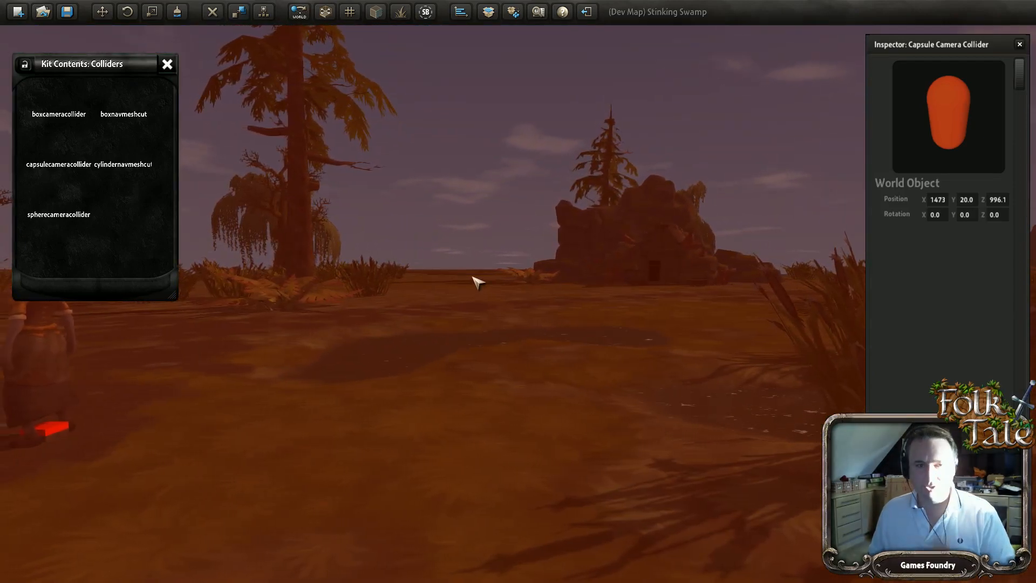
key("a")
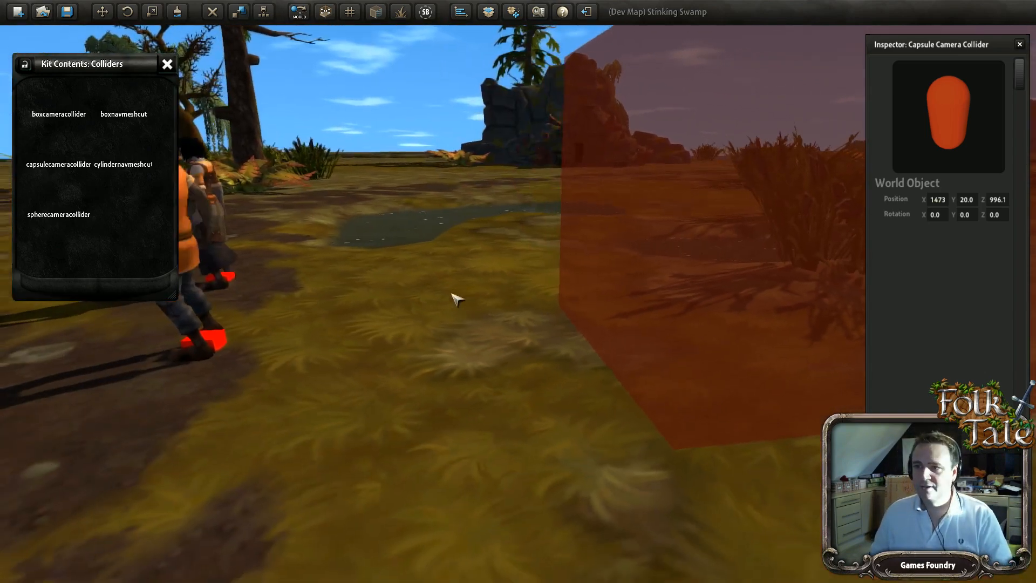
key("f")
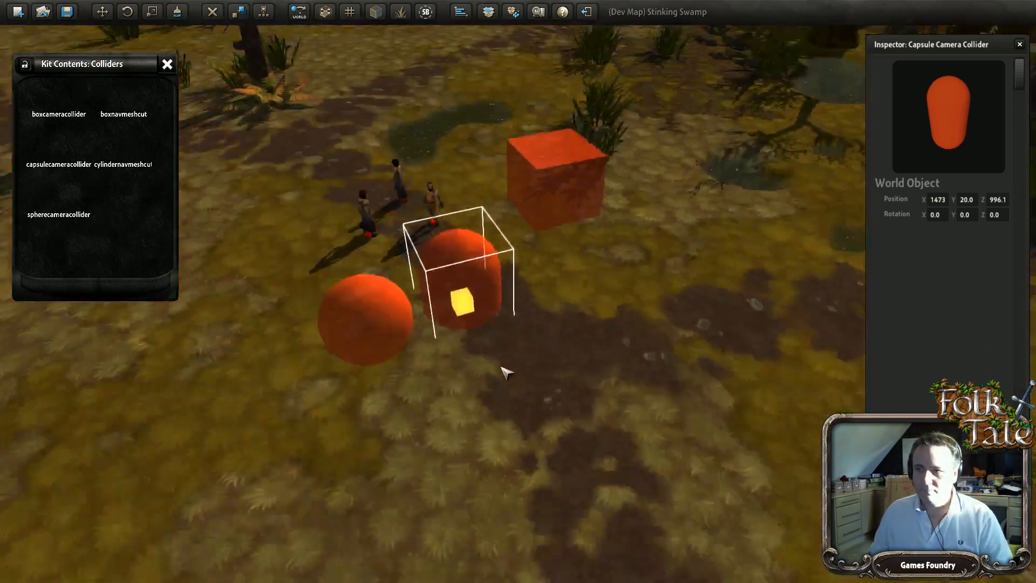
Step: Delete the capsule, sphere and box camera colliders near the villagers
key("w")
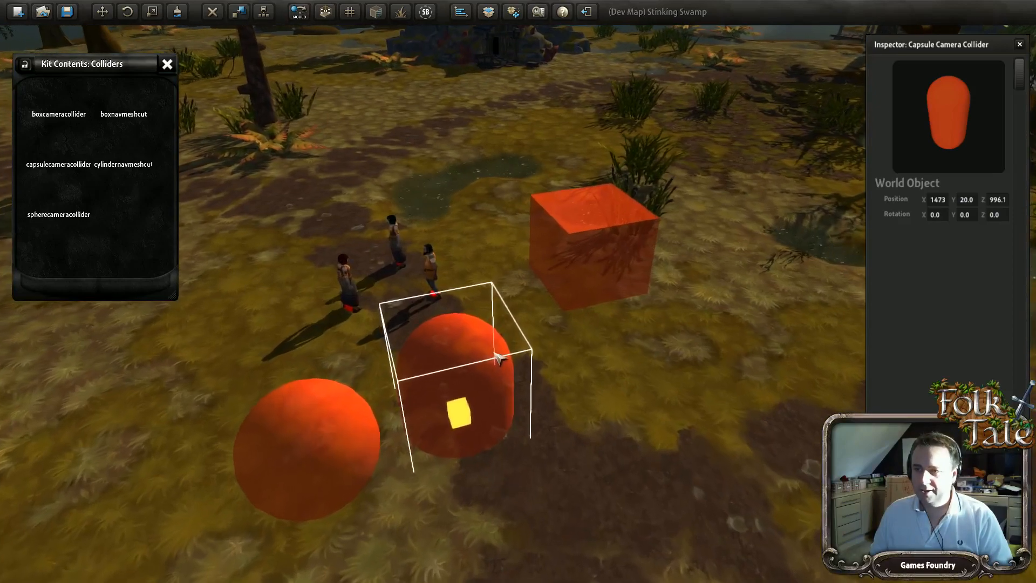
key("s")
key("Delete")
left_click(380, 429)
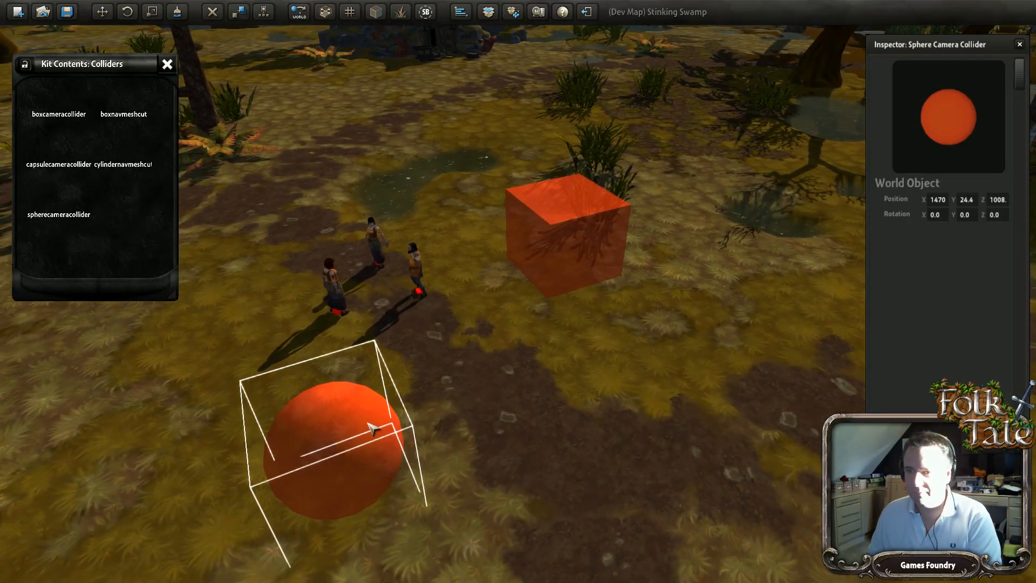
key("Delete")
key("w")
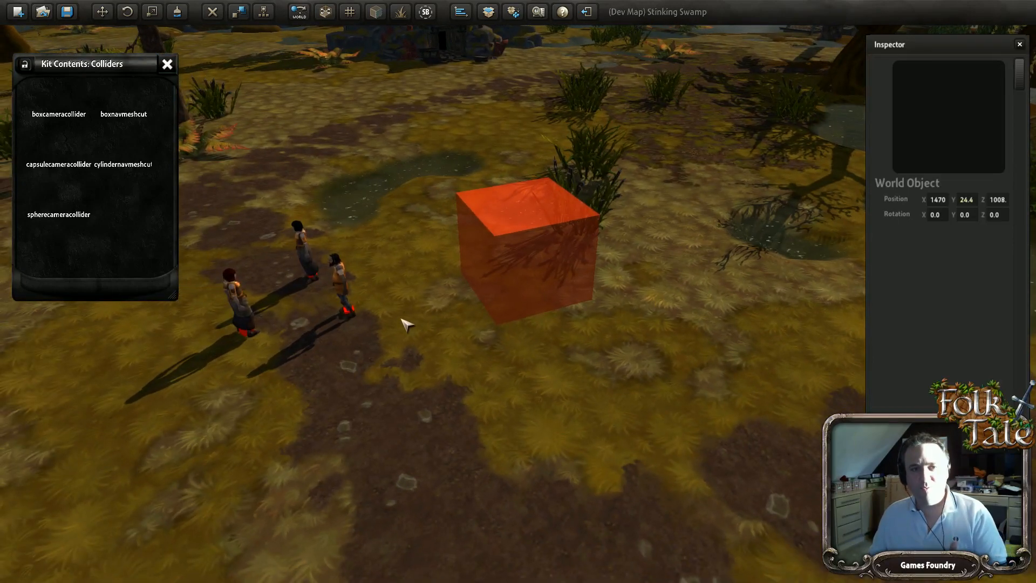
left_click(499, 251)
key("Delete")
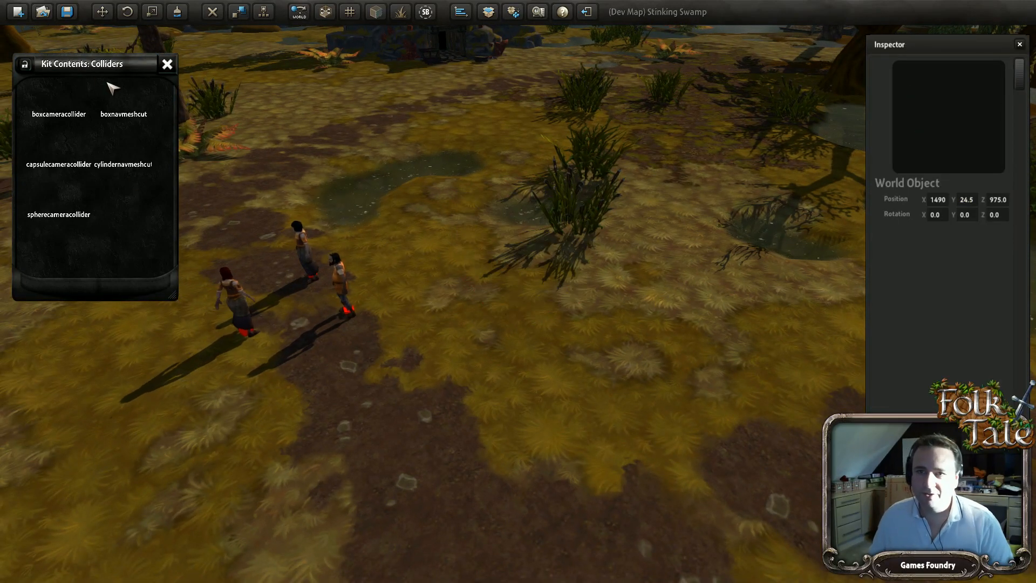
Step: Place a box navmesh cut at X 1474, Y 20.0, Z 981.1 and a cylinder navmesh cut at X 1453, Y 20.0, Z 979.3
key("s")
middle_click_drag(303, 201, 194, 133)
left_click(123, 114)
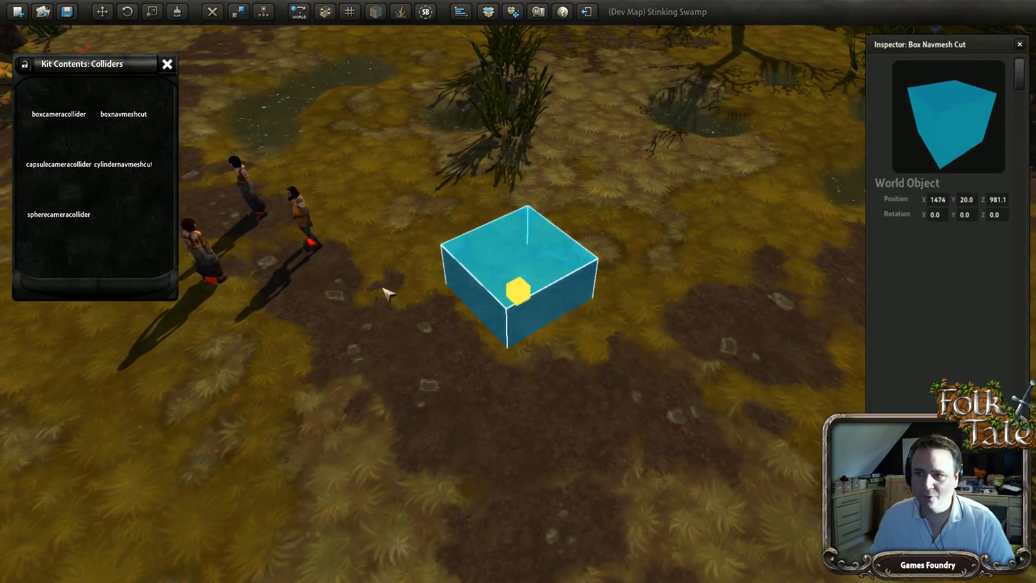
middle_click_drag(388, 292, 523, 342)
left_click(129, 157)
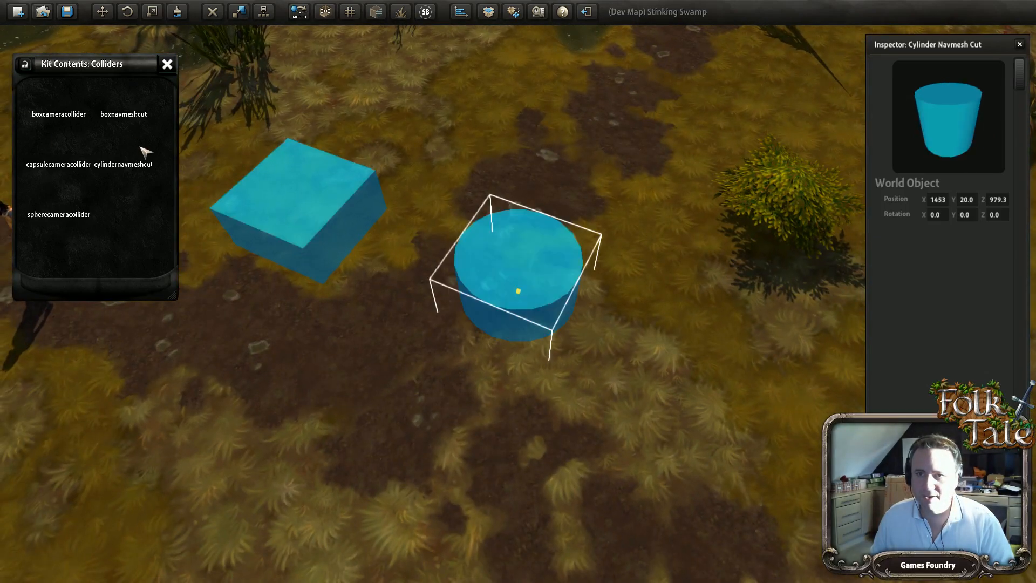
Step: Select the box navmesh cut and examine both navmesh cuts and the villagers' path from a wider view
middle_click_drag(259, 259, 454, 301)
key("w")
left_click(367, 275)
middle_click_drag(367, 275, 506, 206)
key("a")
scroll(378, 334, "down", 3)
scroll(359, 307, "down", 5)
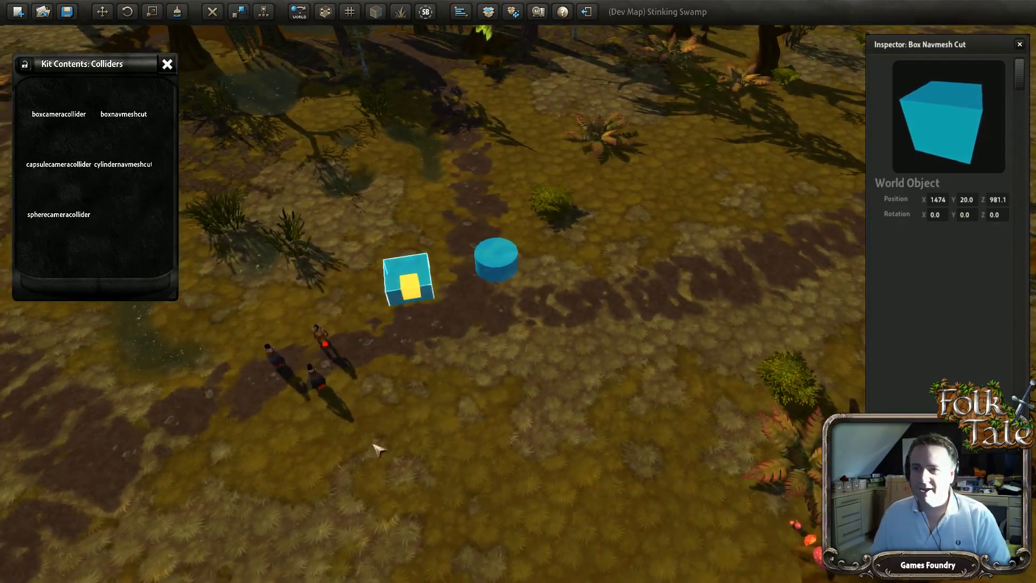
middle_click_drag(630, 503, 381, 339)
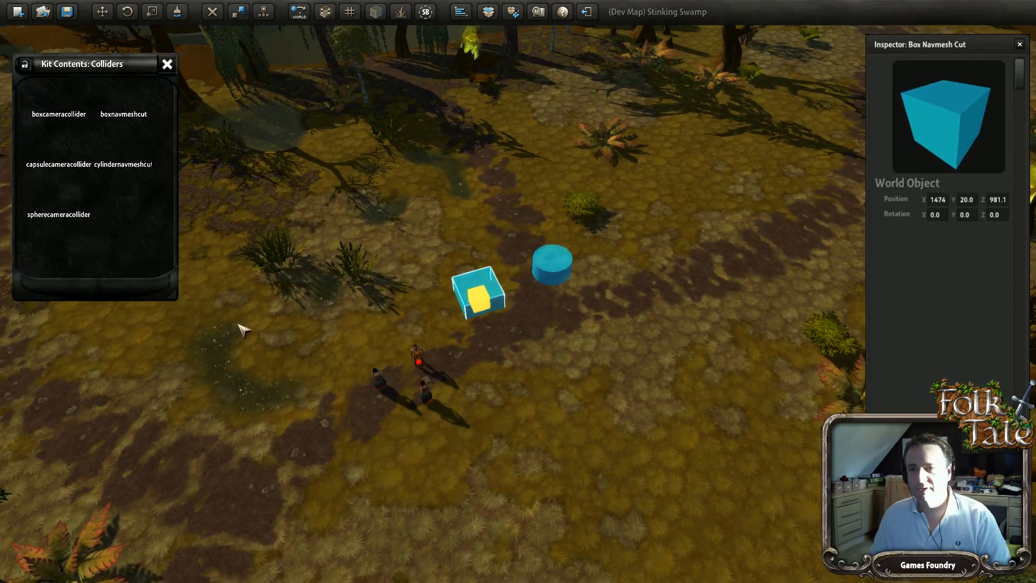
Step: Select the male peasant nearest the box navmesh cut and view his route along the dirt path
middle_click_drag(426, 478, 393, 260)
key("a")
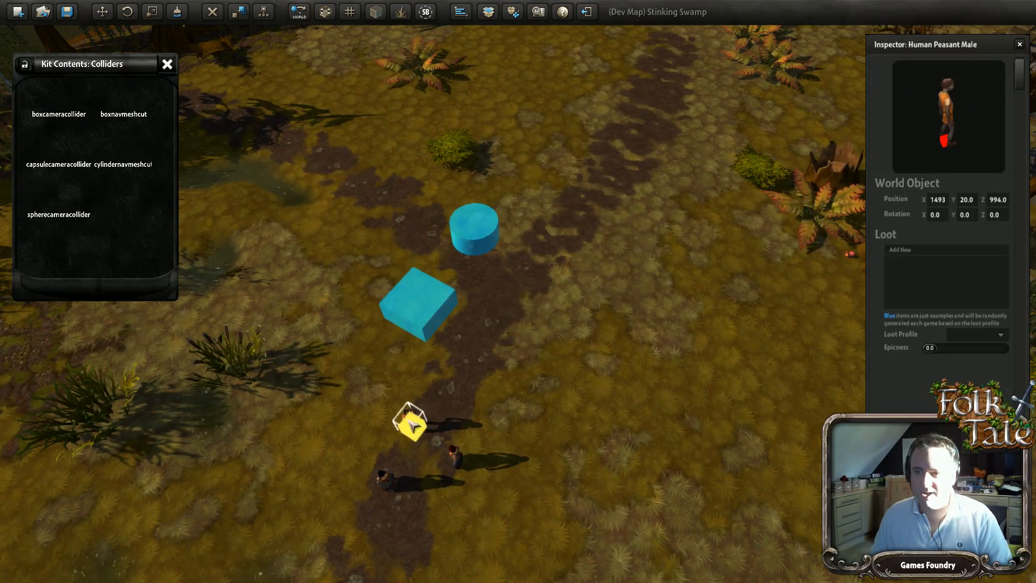
scroll(522, 415, "up", 4)
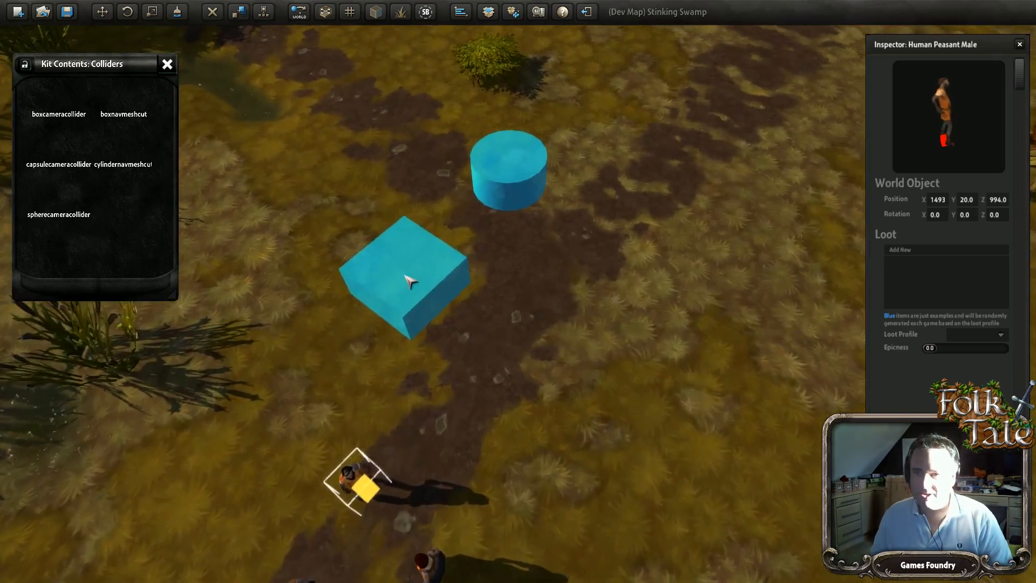
Step: Select the box navmesh cut and duplicate it twice in a row across the dirt path, ending at about X 1474, Z 1000
left_click(407, 276)
middle_click_drag(407, 275, 509, 400)
scroll(508, 406, "up", 5)
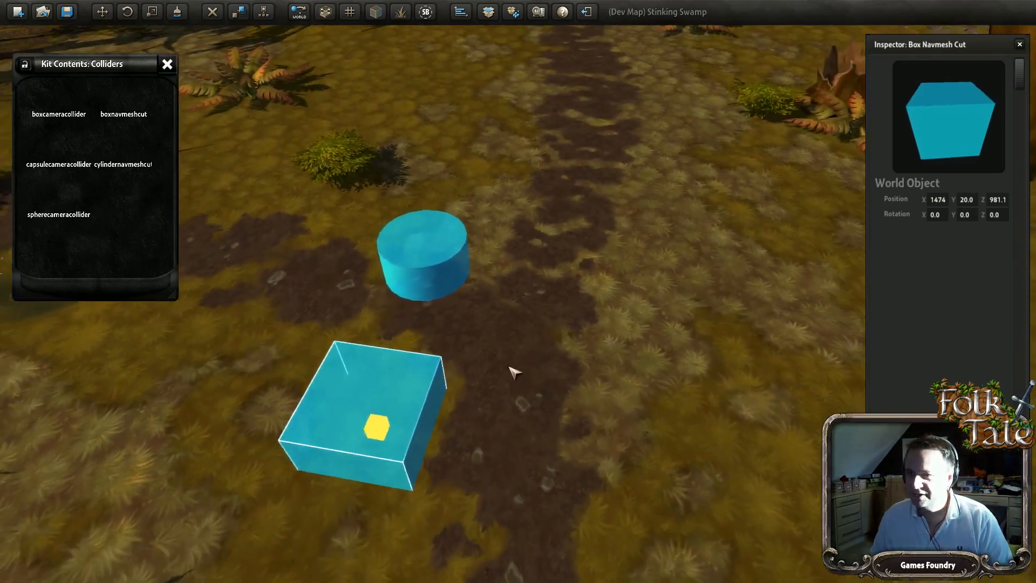
scroll(554, 449, "down", 5)
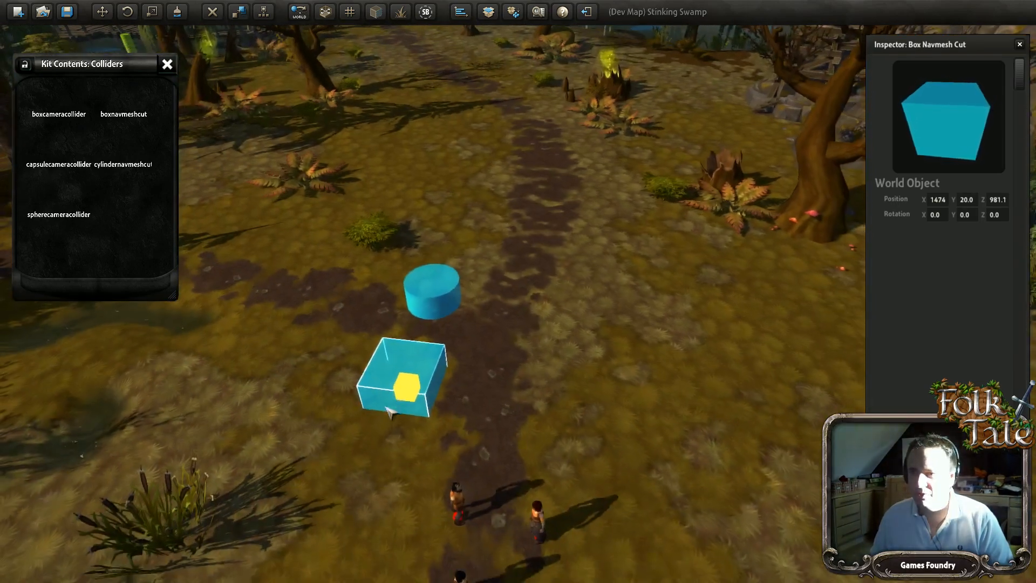
key("w")
left_click_drag(433, 411, 494, 419, "shift")
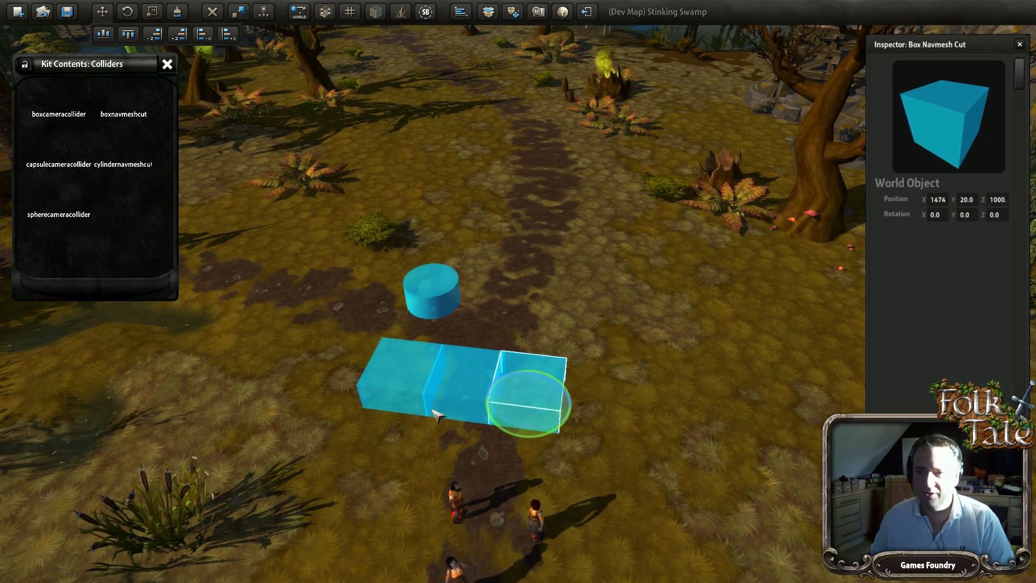
Step: Examine the row of three box navmesh cuts across the path from several angles
middle_click_drag(540, 377, 469, 361)
scroll(446, 388, "up", 3)
scroll(470, 361, "down", 3)
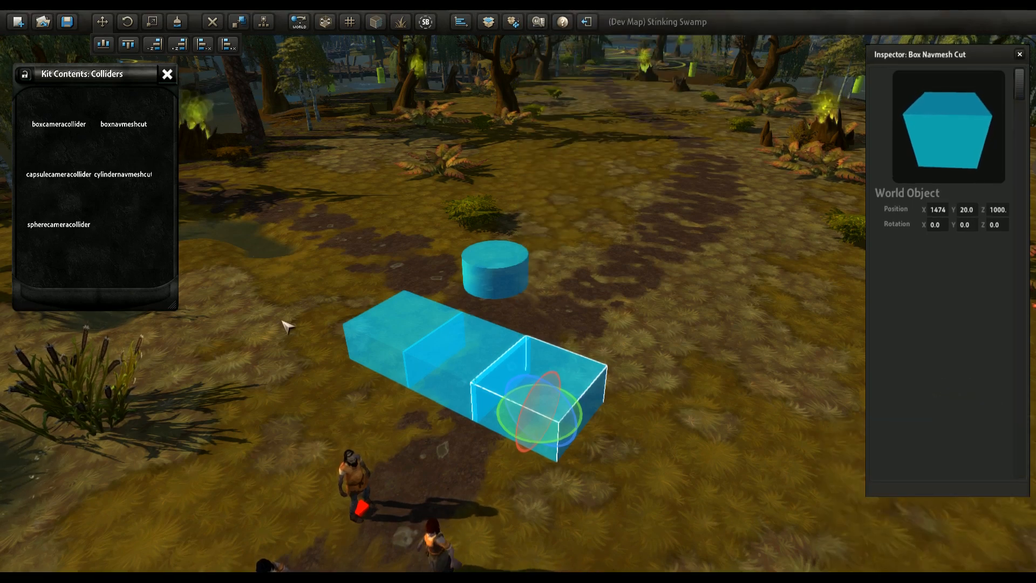
right_click_drag(284, 366, 280, 367)
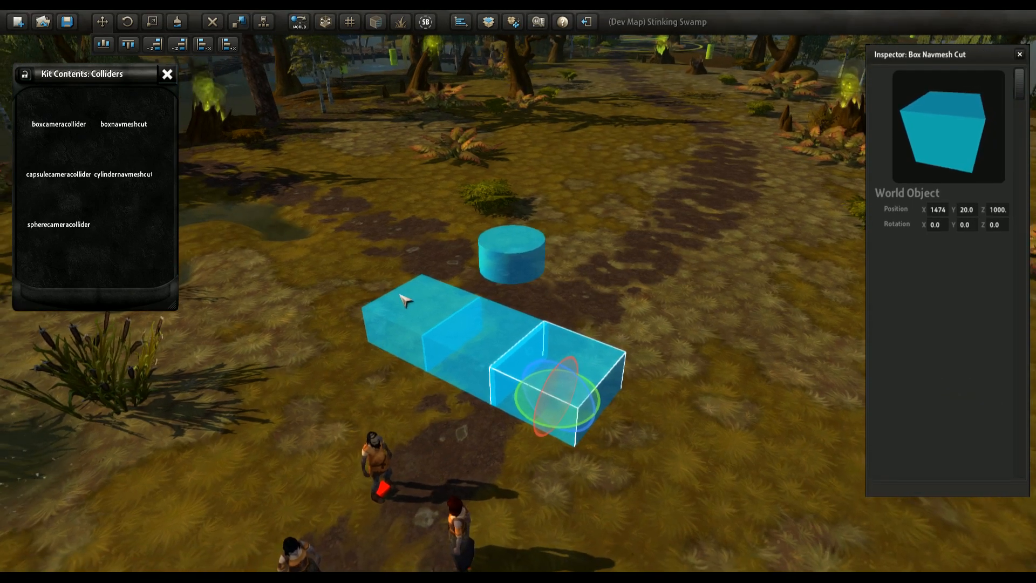
right_click_drag(377, 340, 380, 342)
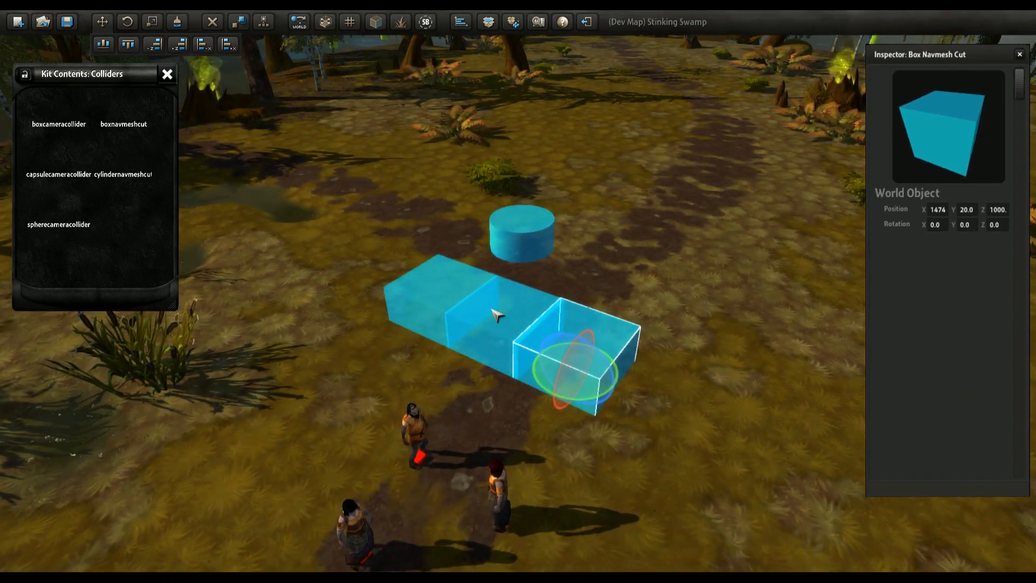
right_click_drag(476, 361, 406, 256)
scroll(406, 257, "down", 3)
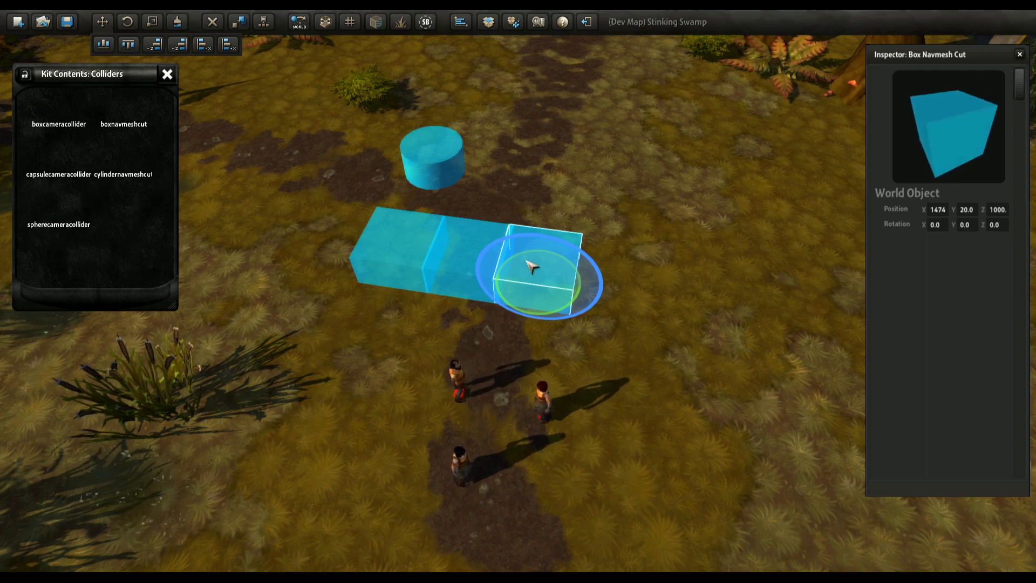
right_click_drag(532, 307, 510, 285)
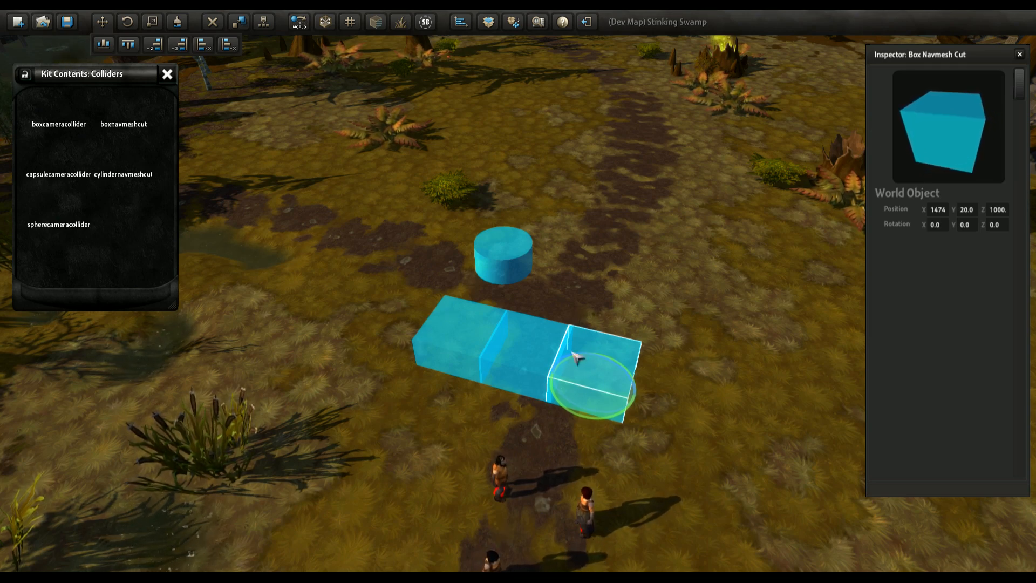
Step: Inspect the peasant in front of the boxes and examine the cylinder navmesh cut up close
left_click(519, 479)
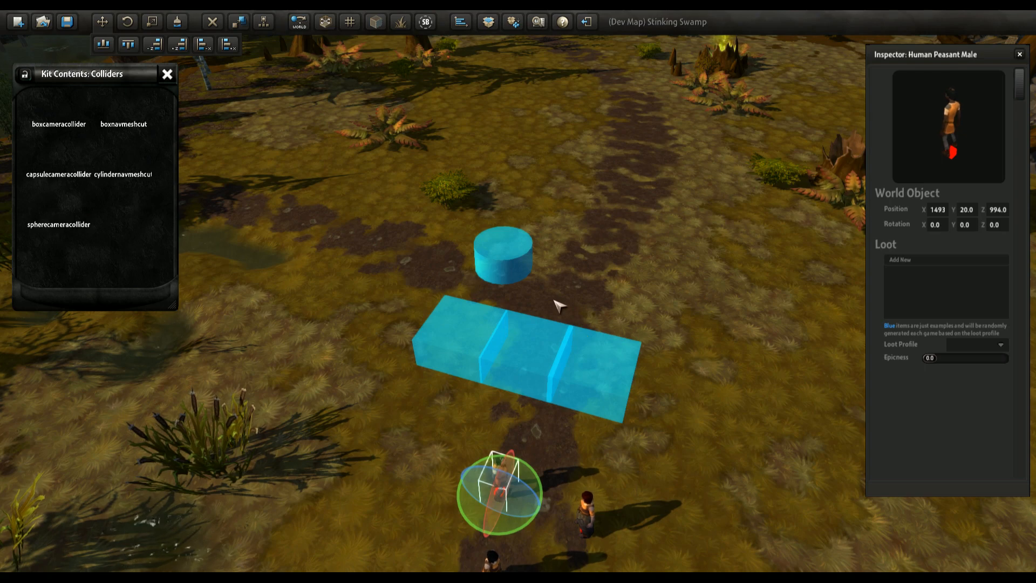
left_click(502, 256)
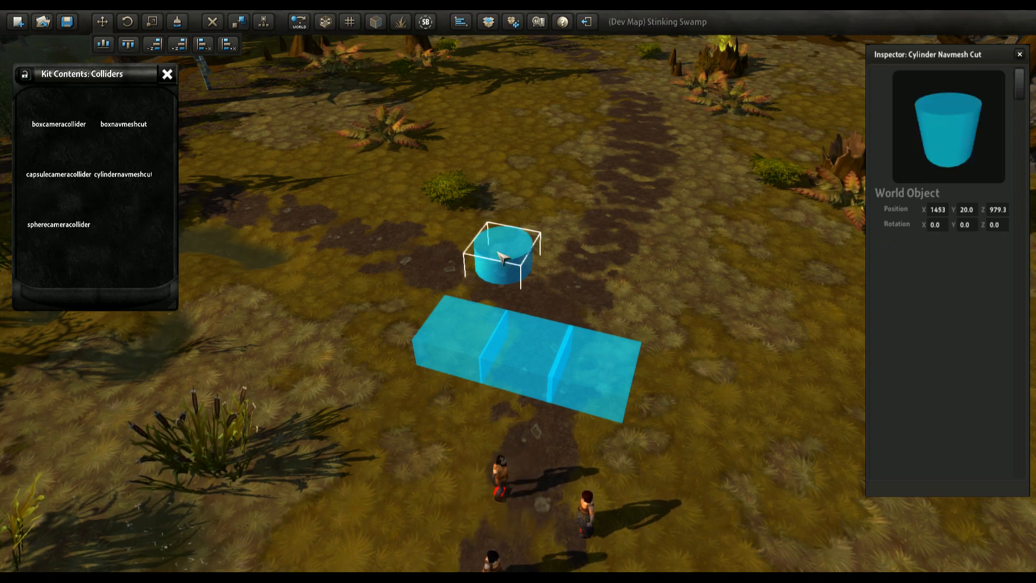
middle_click_drag(552, 394, 496, 315)
scroll(556, 375, "up", 5)
scroll(334, 425, "down", 3)
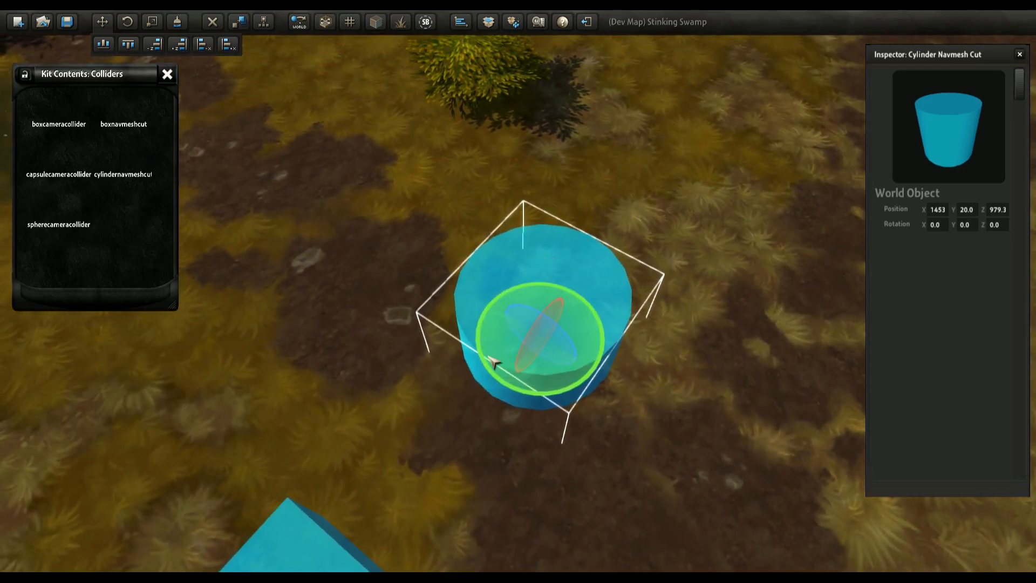
middle_click_drag(520, 294, 468, 294)
key("a")
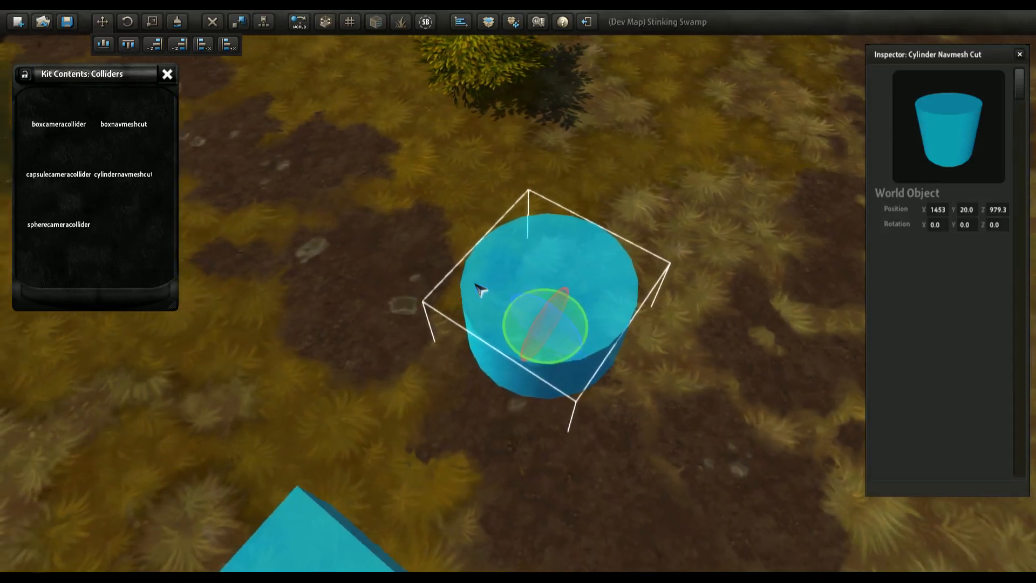
key("d")
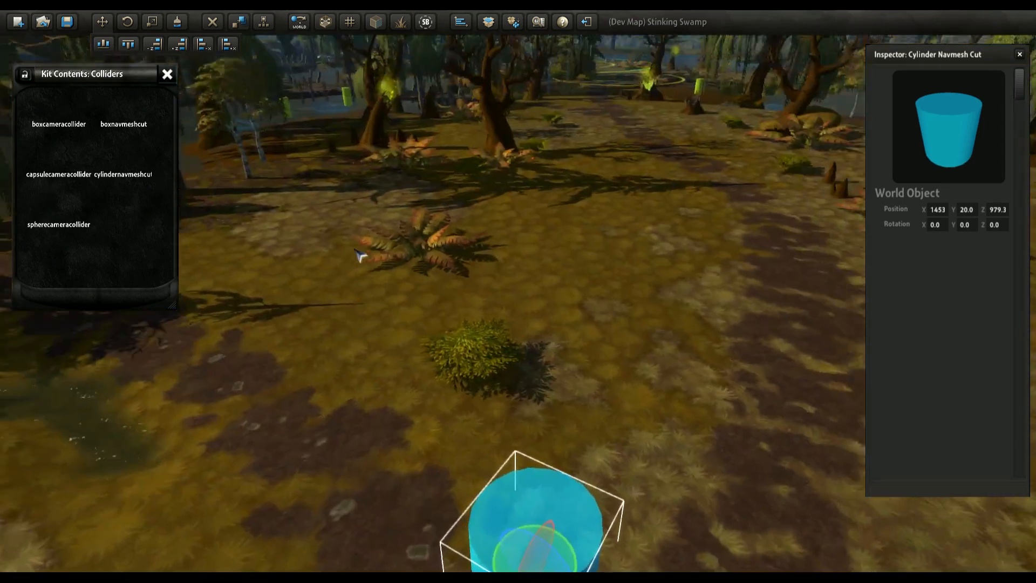
right_click_drag(354, 250, 367, 274)
key("s")
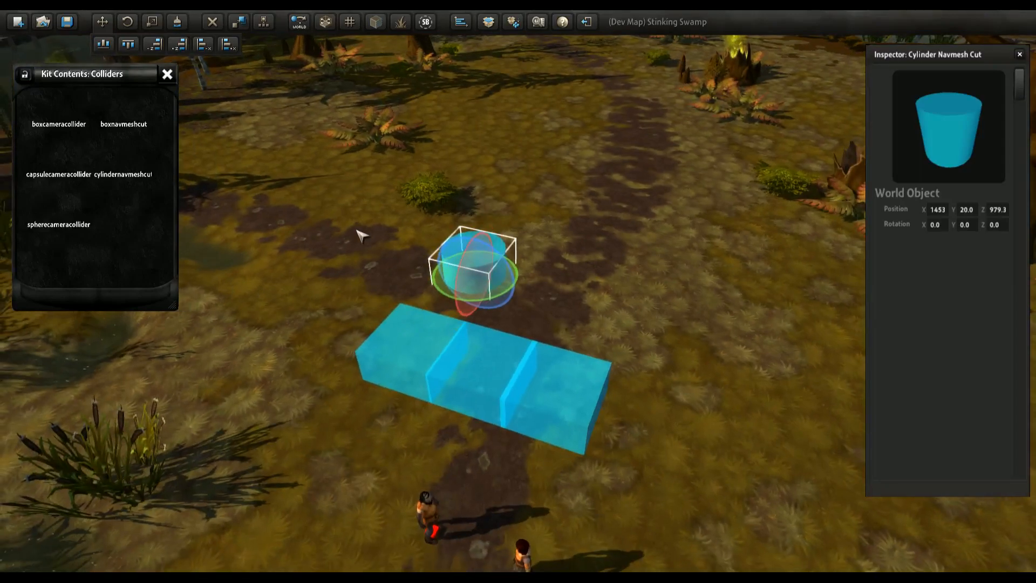
Step: Examine how the box and cylinder navmesh cuts sit on the path relative to the peasants
left_click(413, 205)
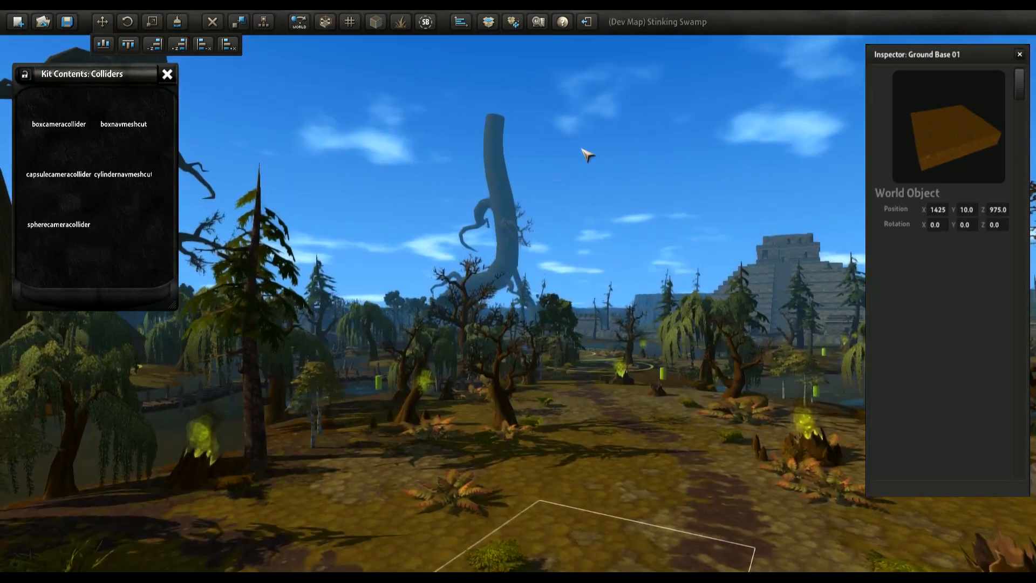
right_click_drag(587, 155, 565, 385)
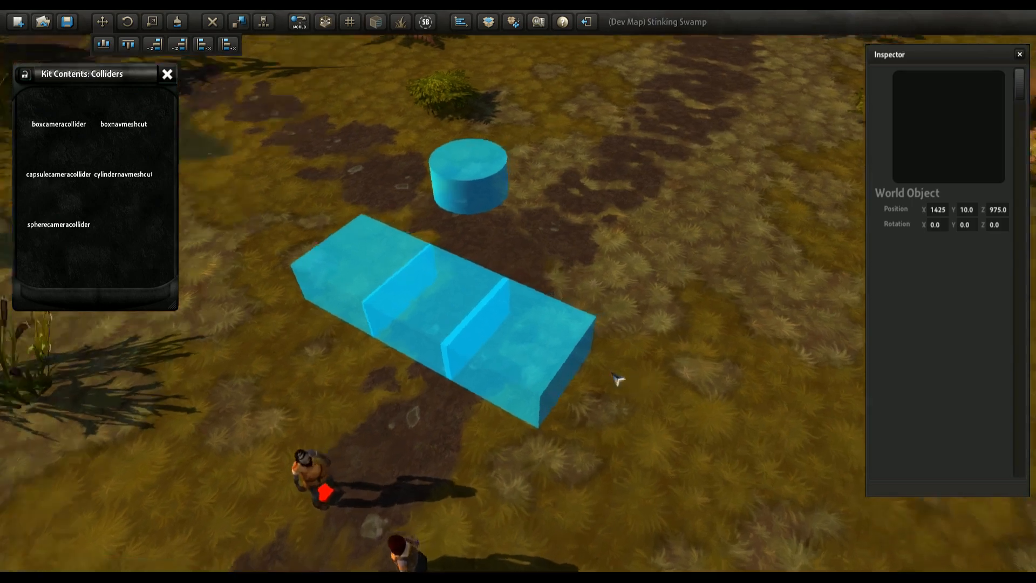
right_click_drag(618, 380, 463, 370)
key("w")
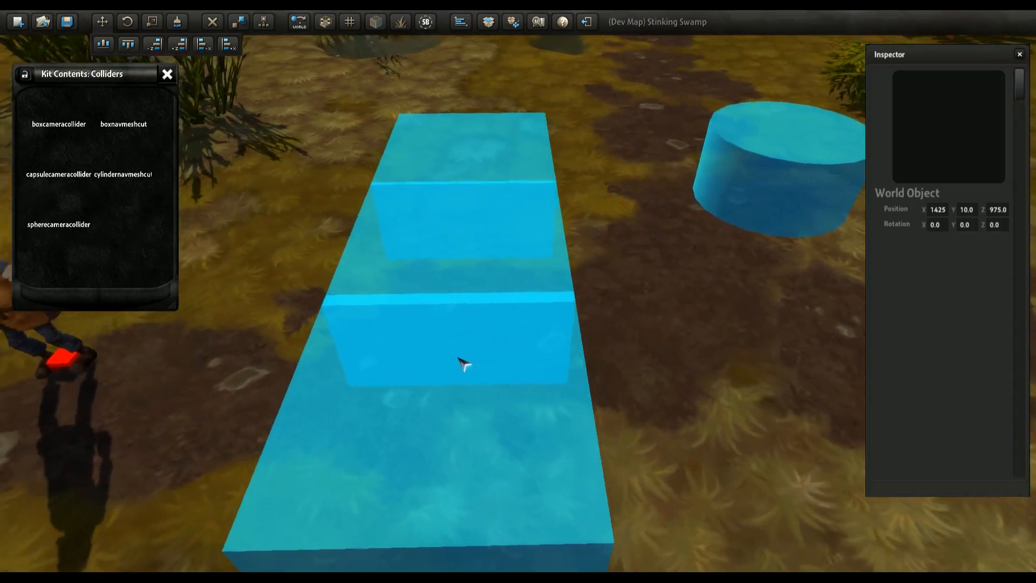
right_click_drag(485, 403, 566, 398)
key("s")
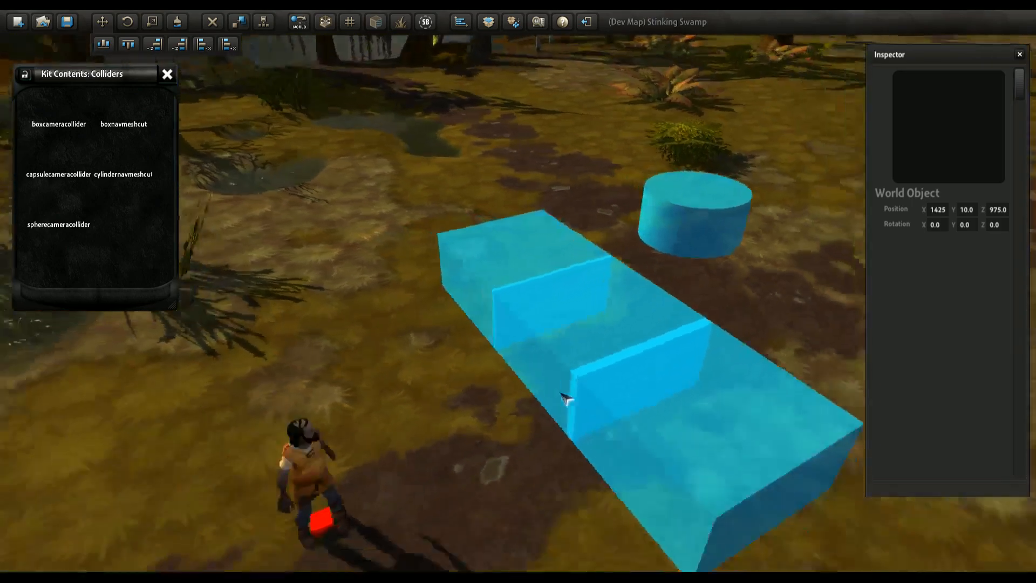
right_click_drag(451, 364, 531, 369)
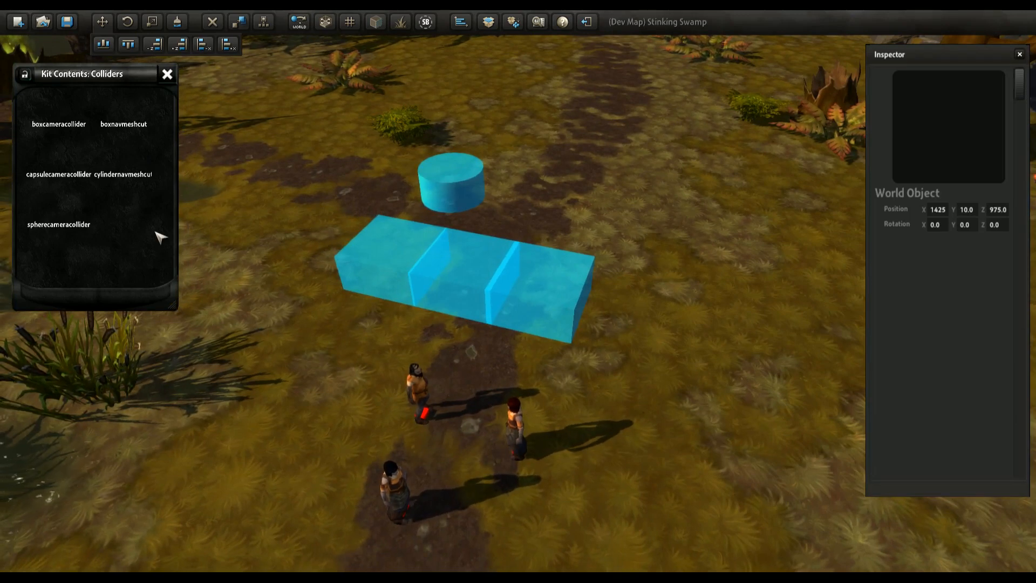
right_click_drag(441, 375, 322, 144)
key("s")
key("w")
right_click_drag(483, 330, 440, 369)
key("s")
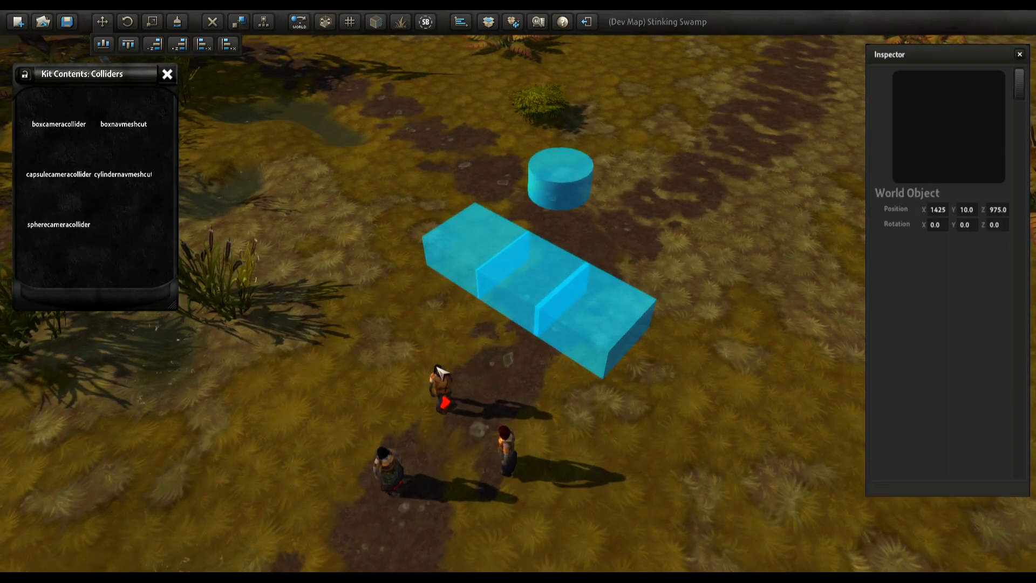
Step: Delete the three box navmesh cuts and the cylinder navmesh cut from the path
left_click(635, 327)
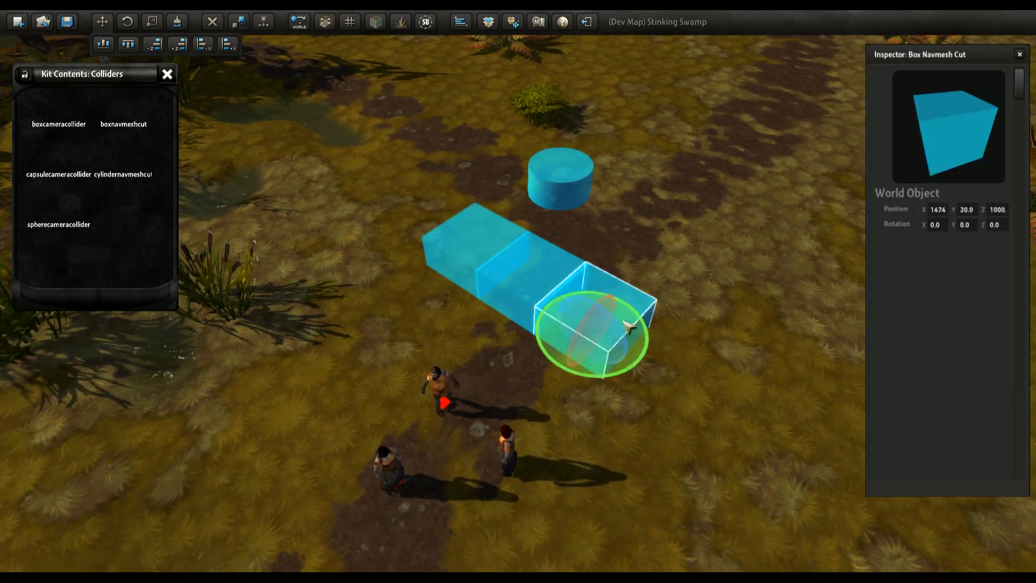
key("Delete")
left_click(493, 268)
key("Delete")
left_click(476, 248)
key("Delete")
left_click(532, 181)
key("Delete")
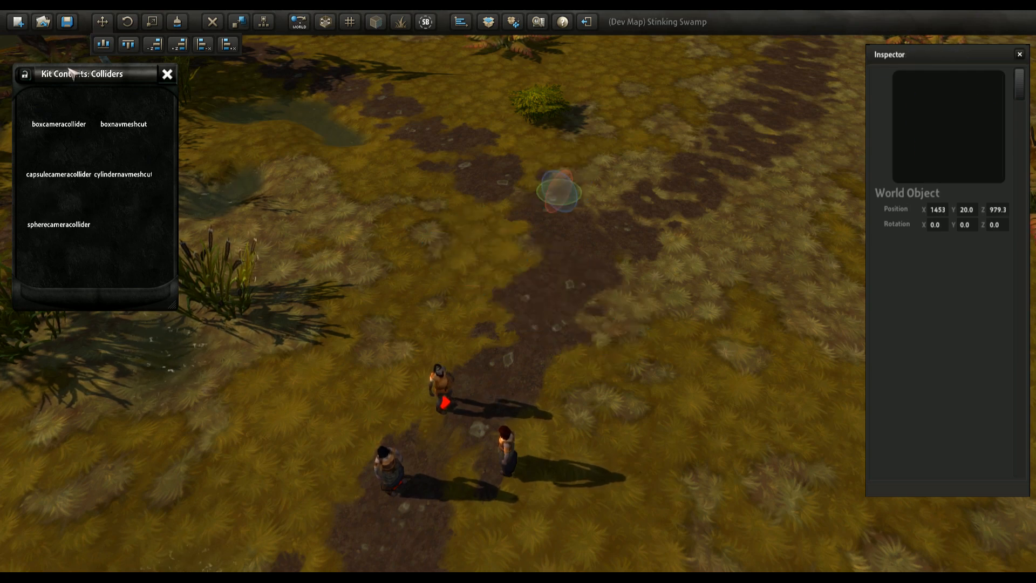
Step: Start a new empty map, discarding the unsaved work on the swamp map
left_click(18, 23)
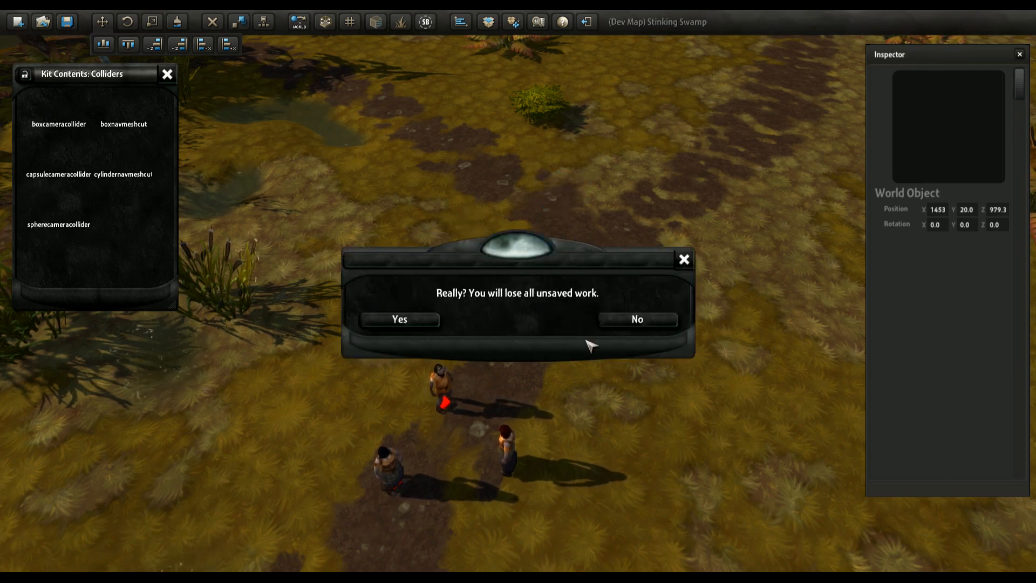
left_click(400, 320)
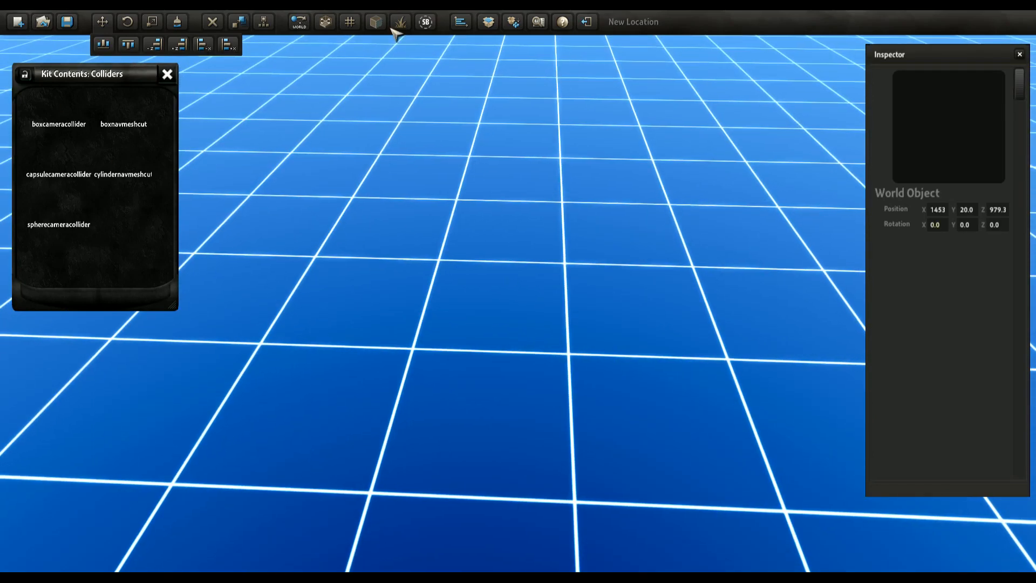
Step: Find the Swamp kit in the list of kits and open its contents
left_click(489, 22)
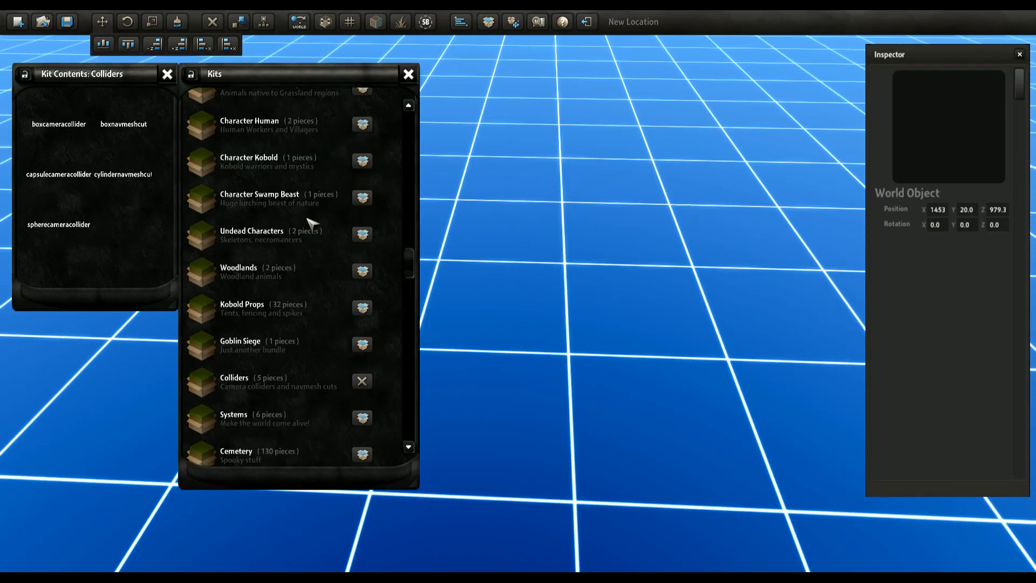
scroll(314, 218, "down", 4)
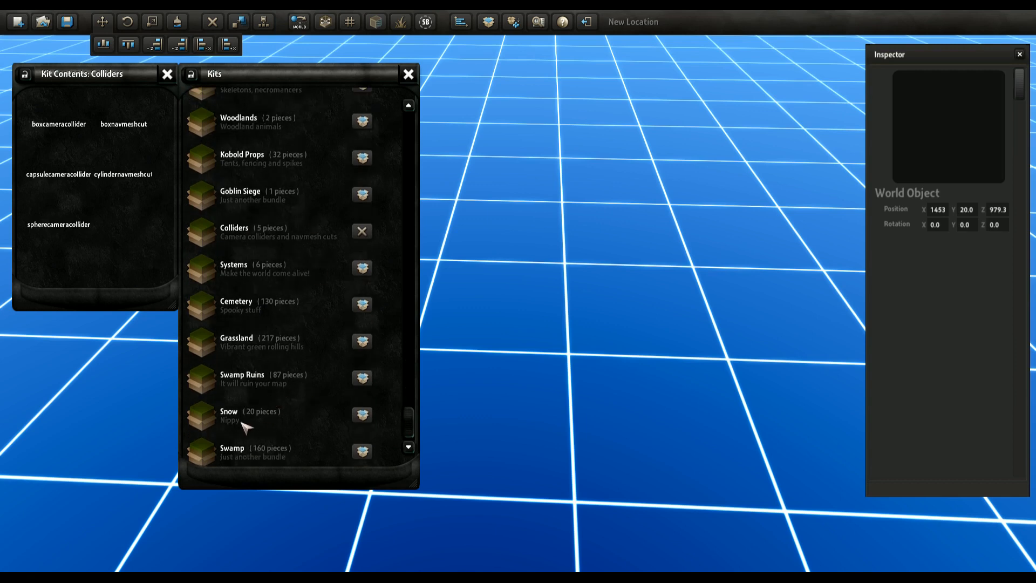
left_click(363, 451)
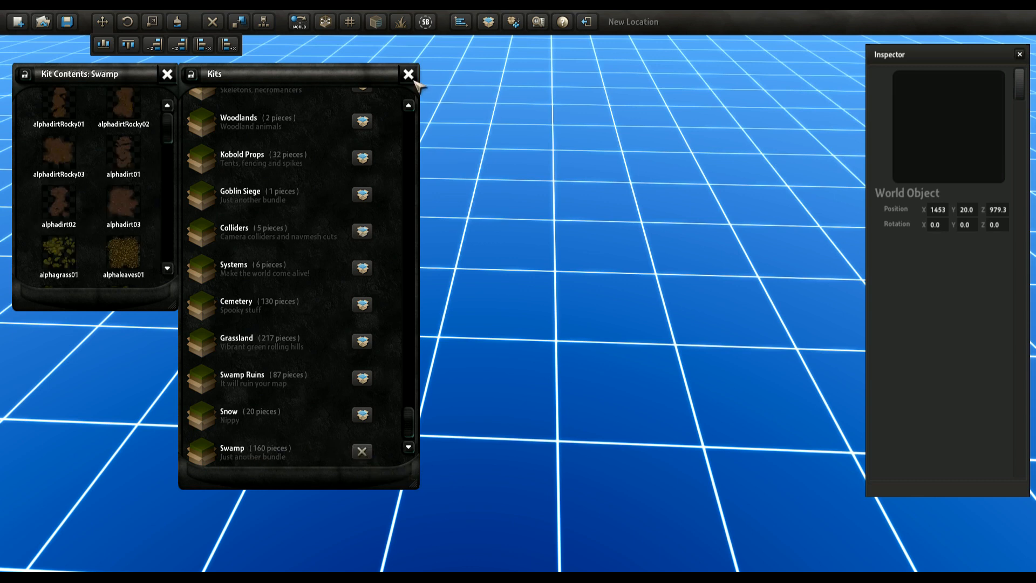
Step: Hide and show again the Kits window and the Kit Contents window, one after the other
left_click(487, 21)
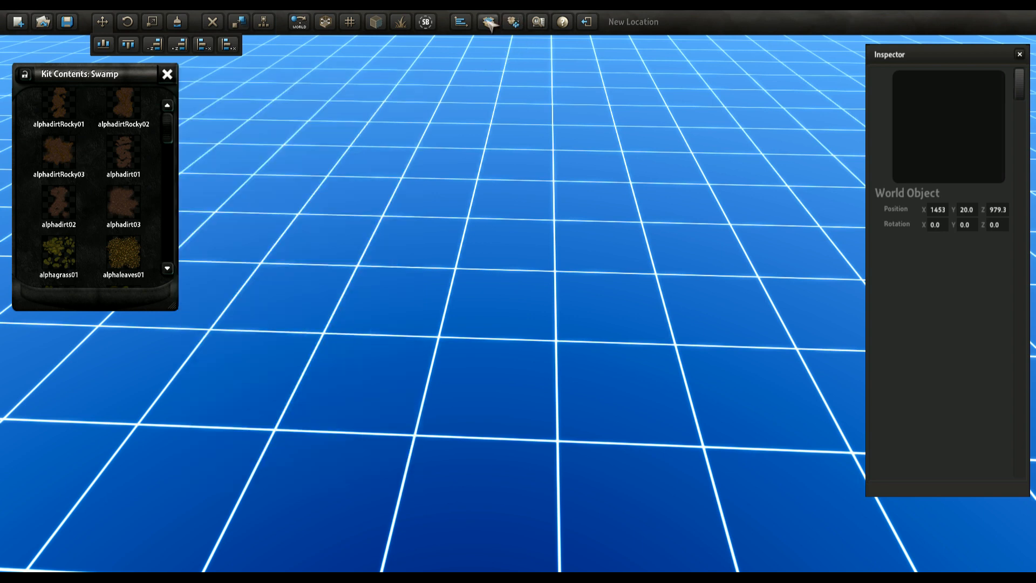
left_click(487, 21)
left_click(513, 22)
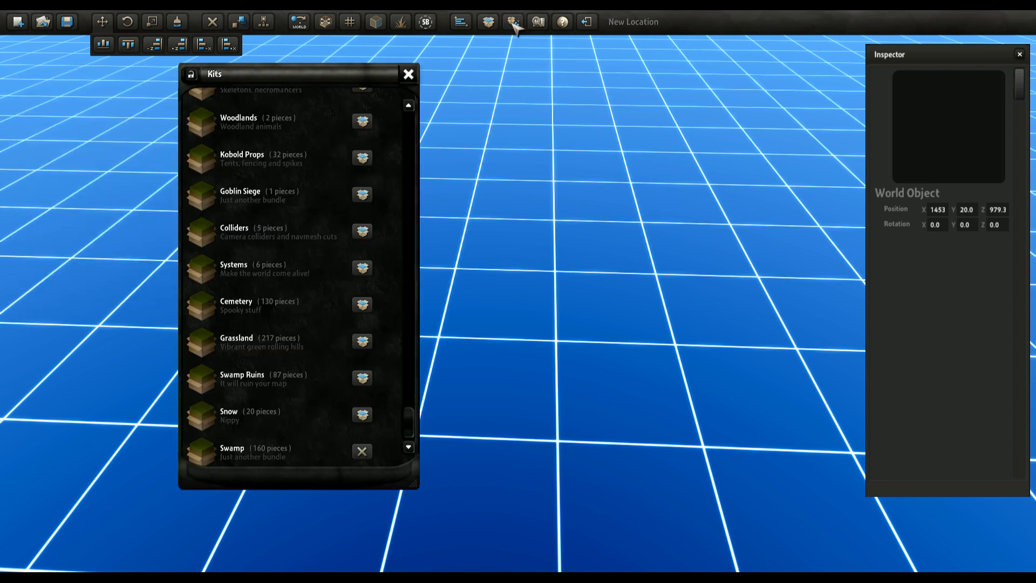
left_click(513, 21)
Step: Move the Kits window slightly aside and shorten it, and make the Swamp Kit Contents window taller
left_click_drag(240, 86, 244, 84)
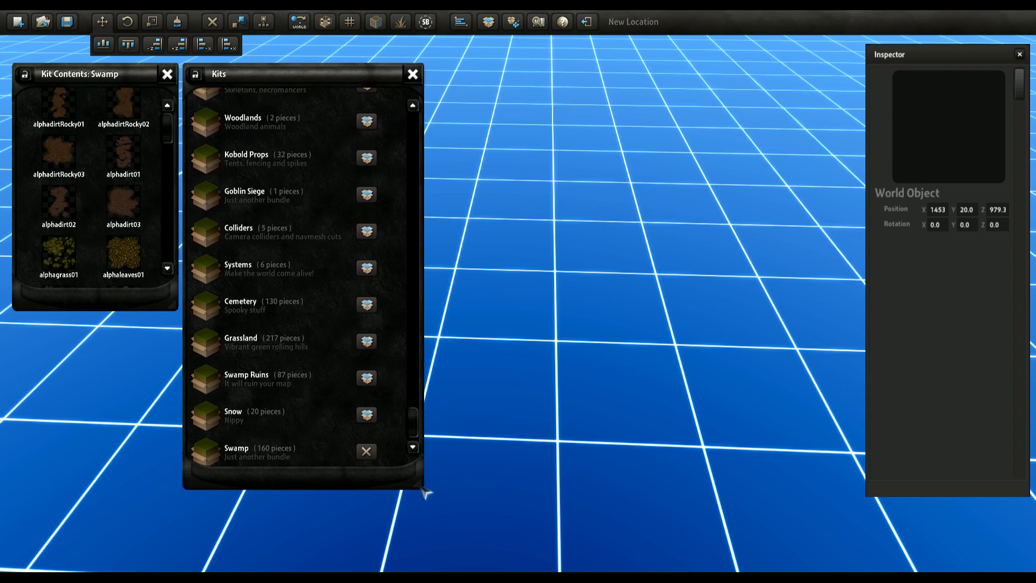
left_click_drag(423, 489, 346, 381)
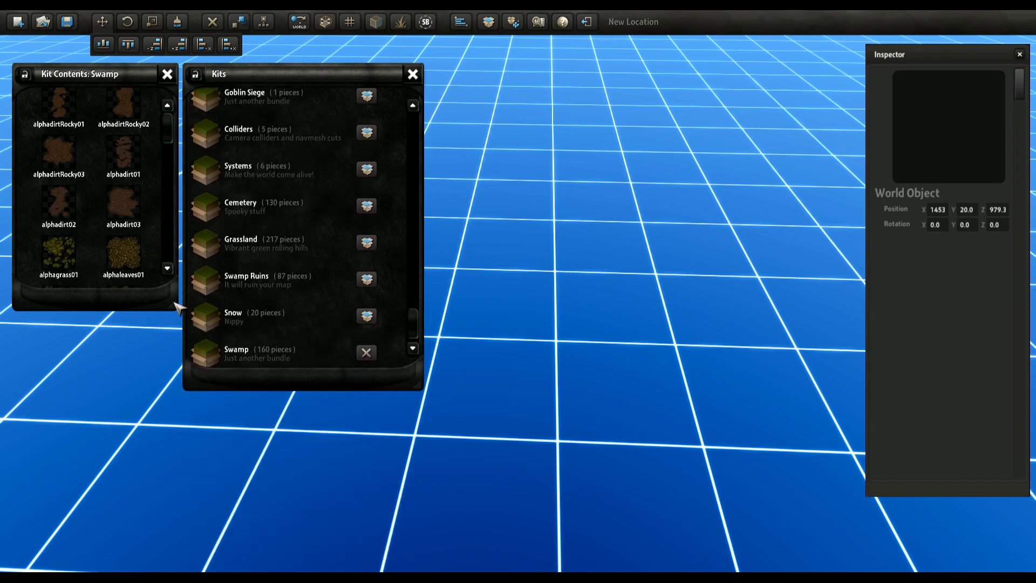
left_click_drag(175, 307, 194, 510)
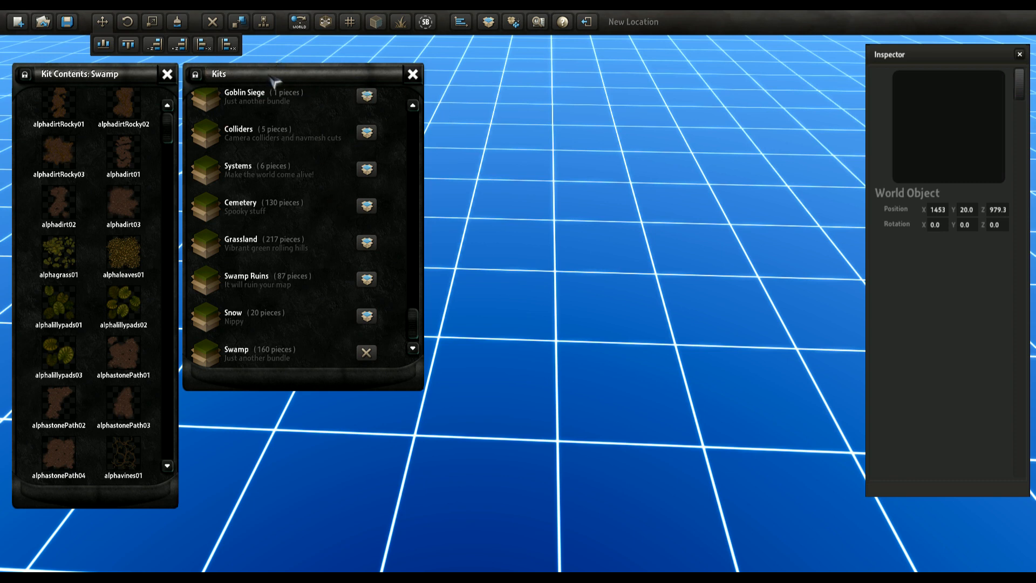
left_click_drag(138, 65, 138, 65)
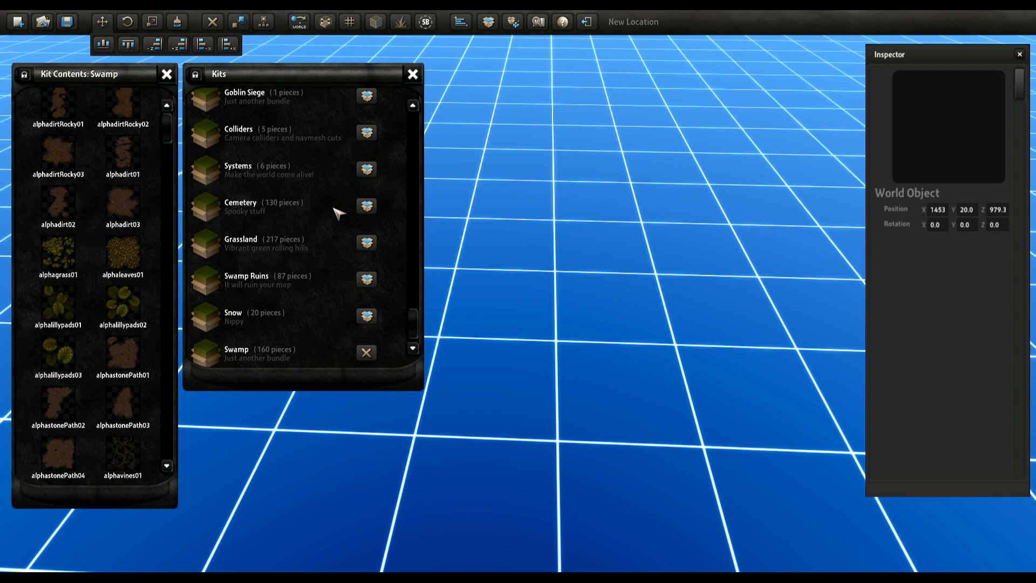
Step: Close both the Kits and Kit Contents windows and reopen them
scroll(365, 161, "up", 2)
left_click(413, 74)
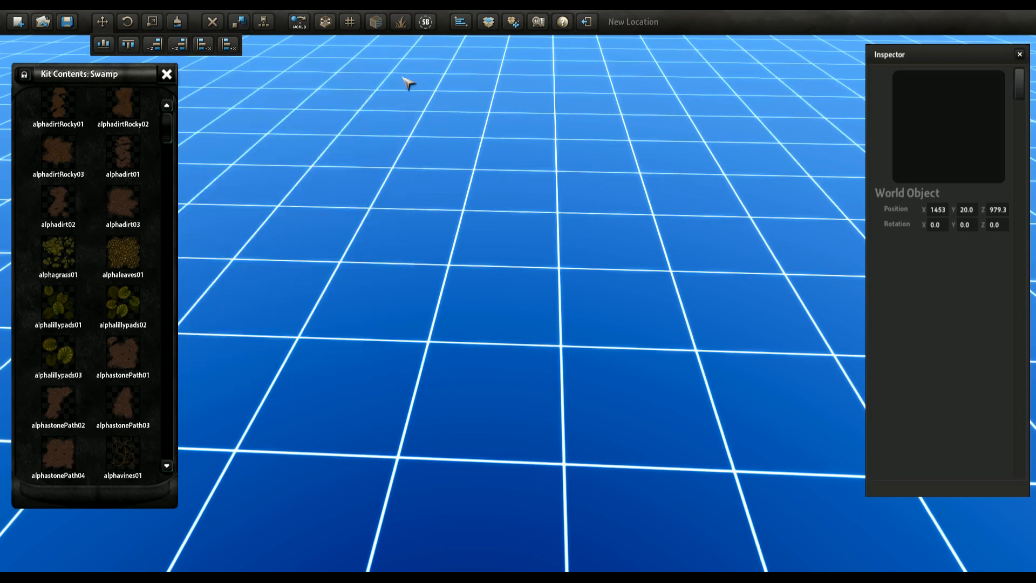
left_click(167, 74)
left_click(488, 22)
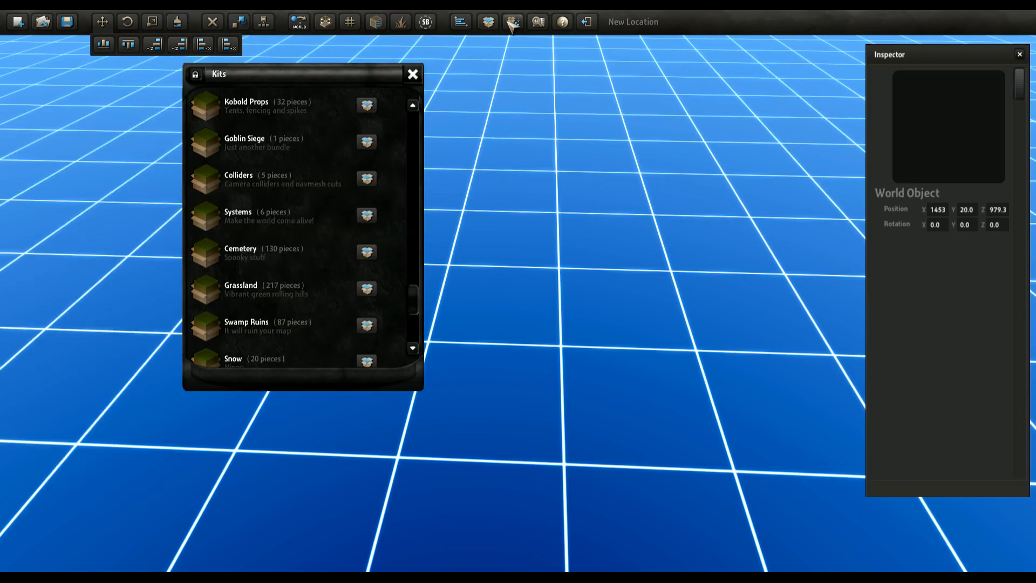
left_click(513, 21)
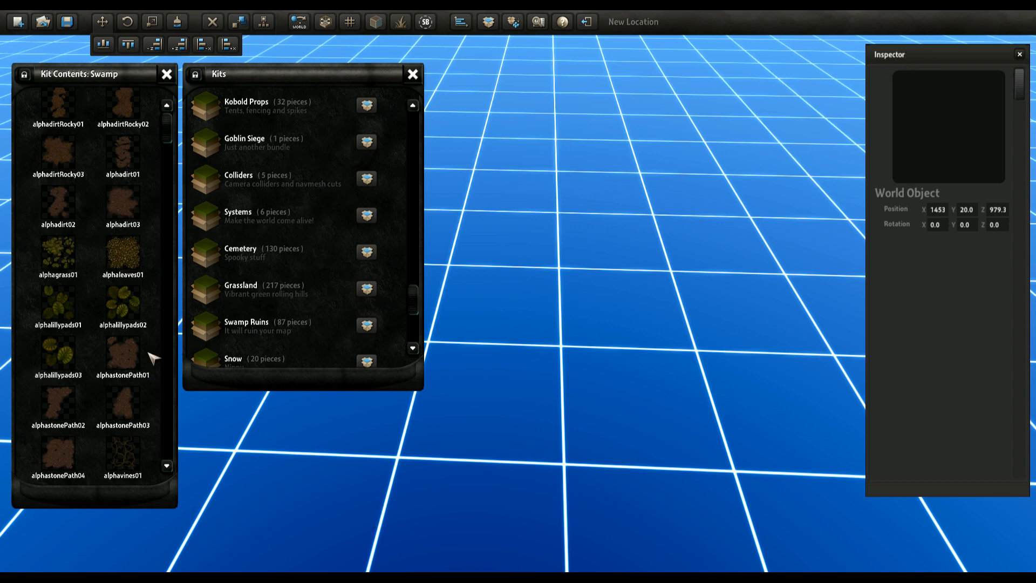
Step: Browse the Swamp kit pieces and close the Kits window, leaving the kit contents open
scroll(100, 306, "down", 2)
scroll(99, 307, "up", 2)
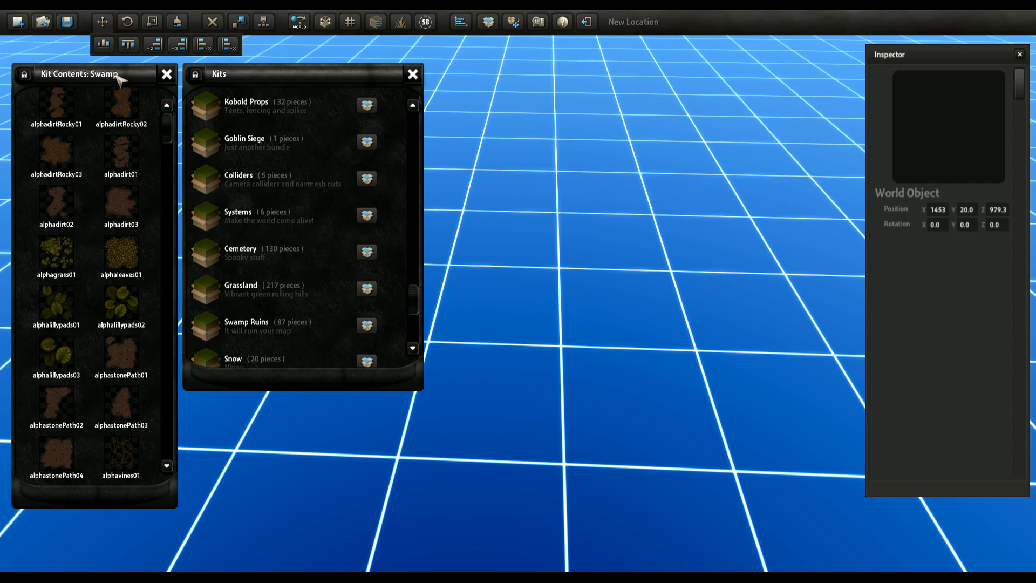
left_click(413, 74)
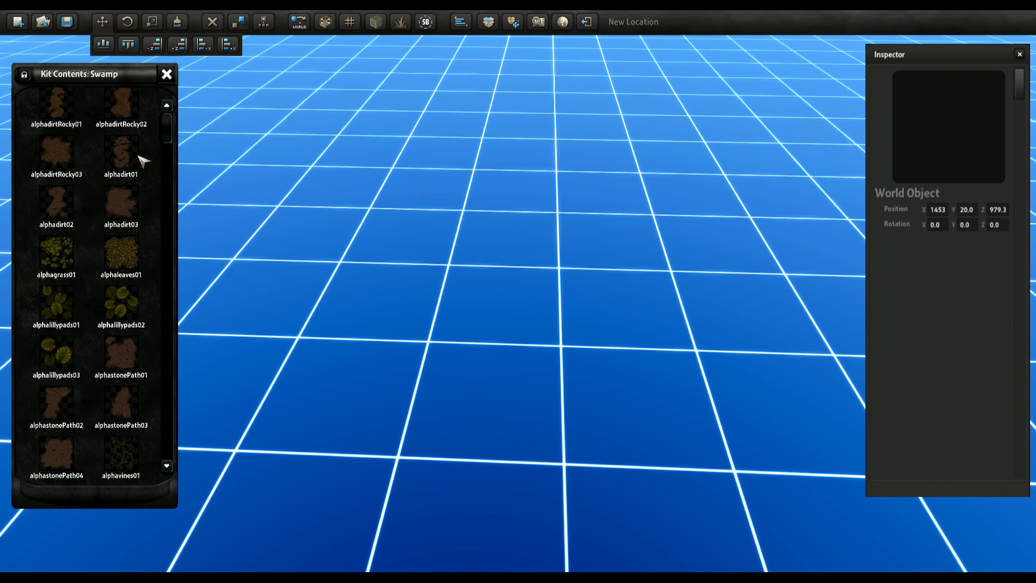
Step: Place a GndBase01 piece from the Swamp kit on the empty grid, delete it and place it again
left_click_drag(172, 131, 174, 144)
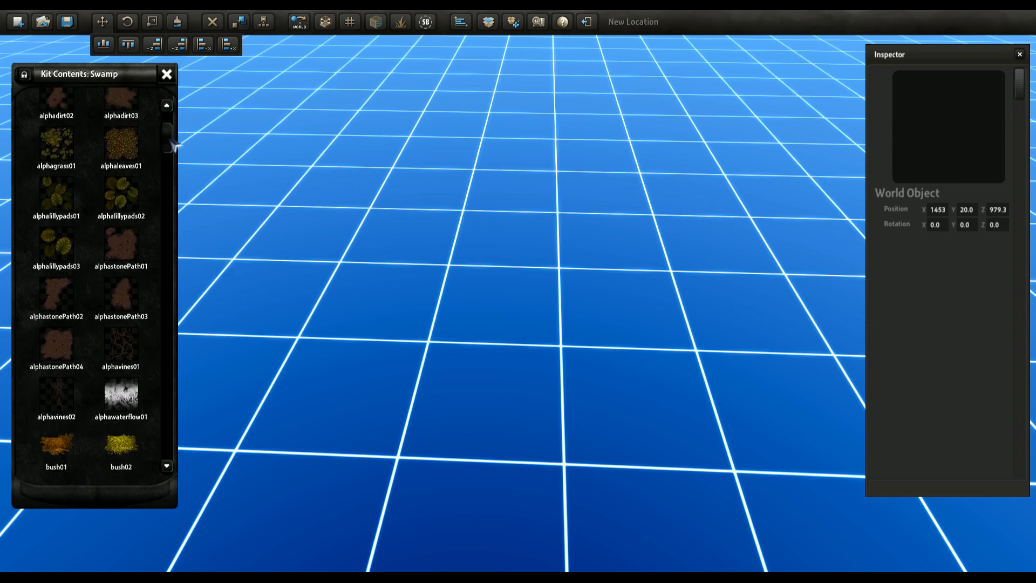
left_click_drag(172, 144, 173, 116)
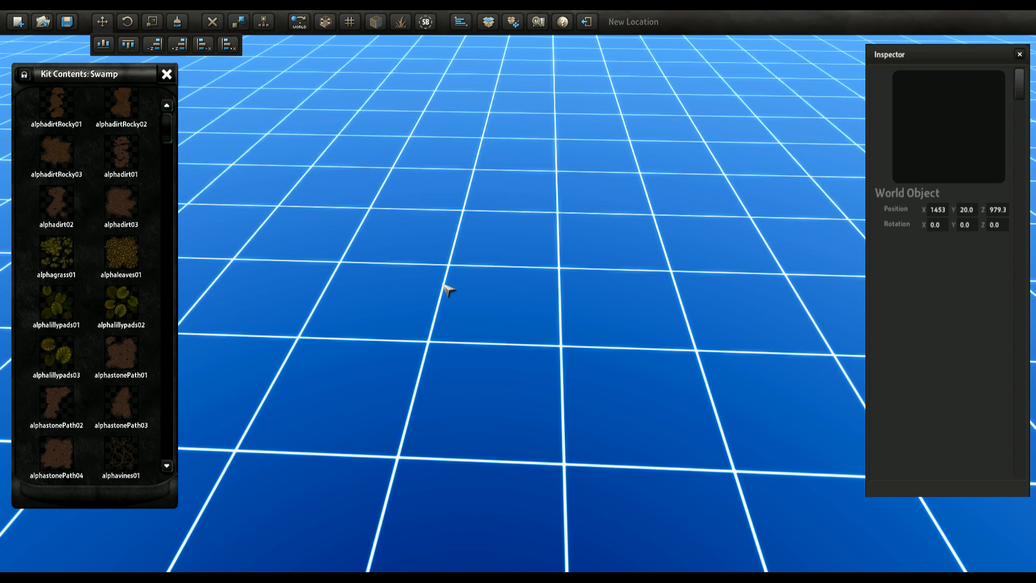
left_click_drag(173, 134, 174, 197)
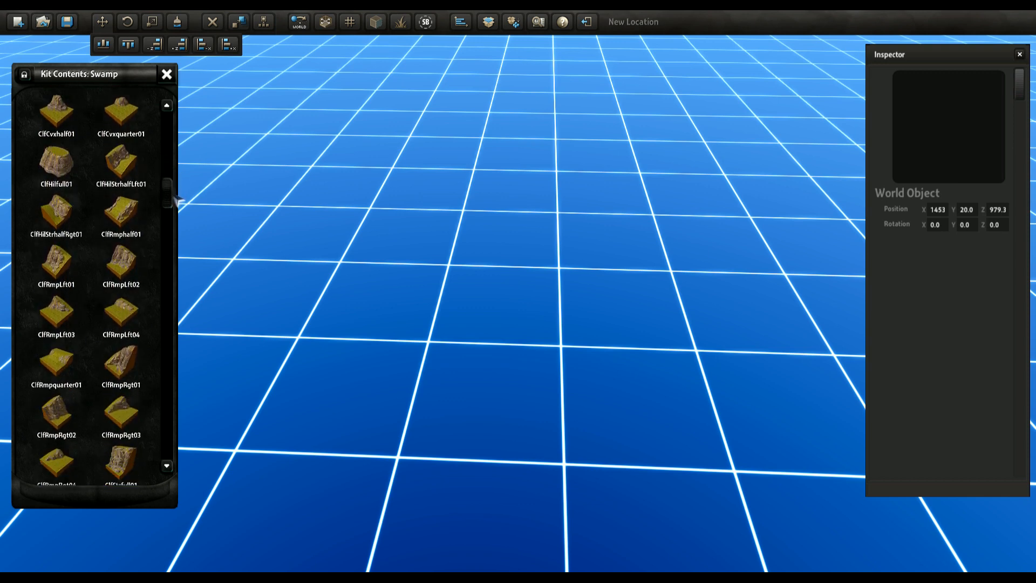
scroll(98, 264, "down", 7)
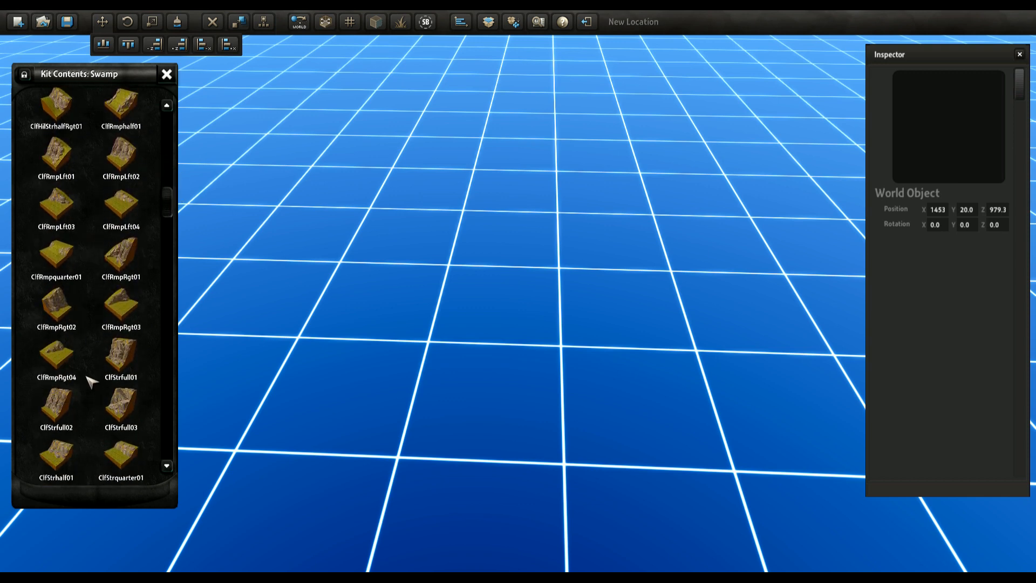
scroll(92, 374, "down", 1)
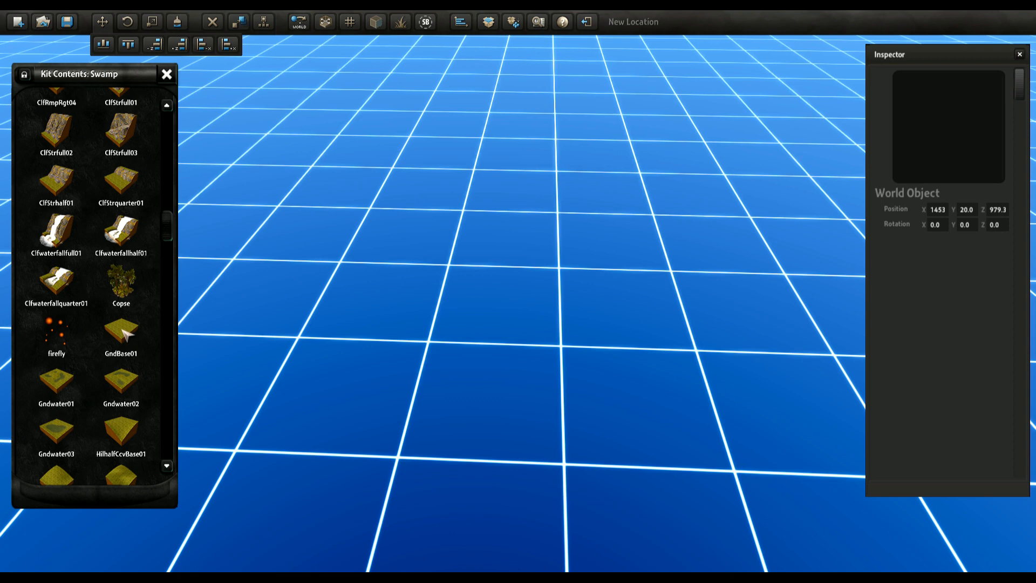
left_click(122, 332)
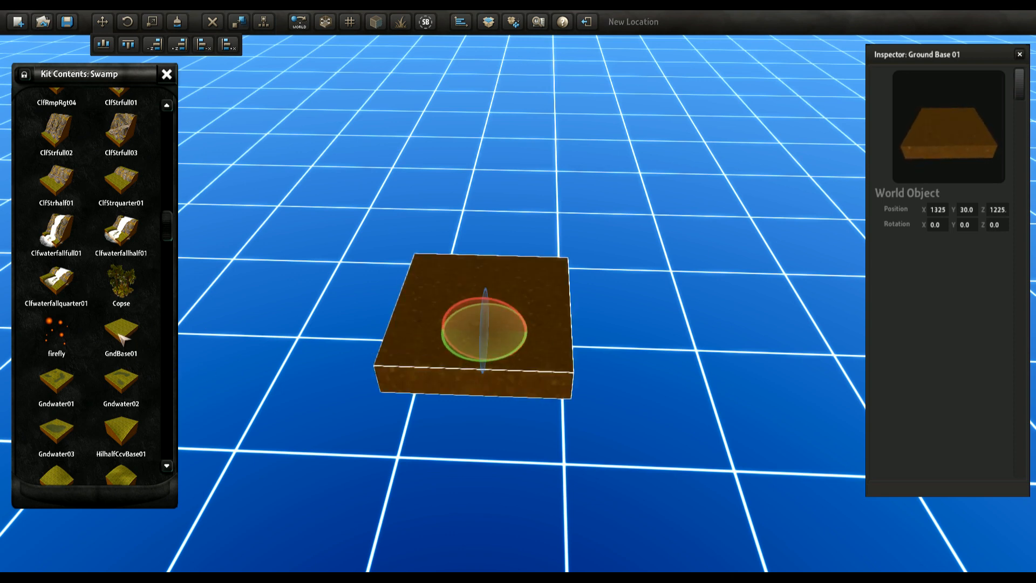
key("Delete")
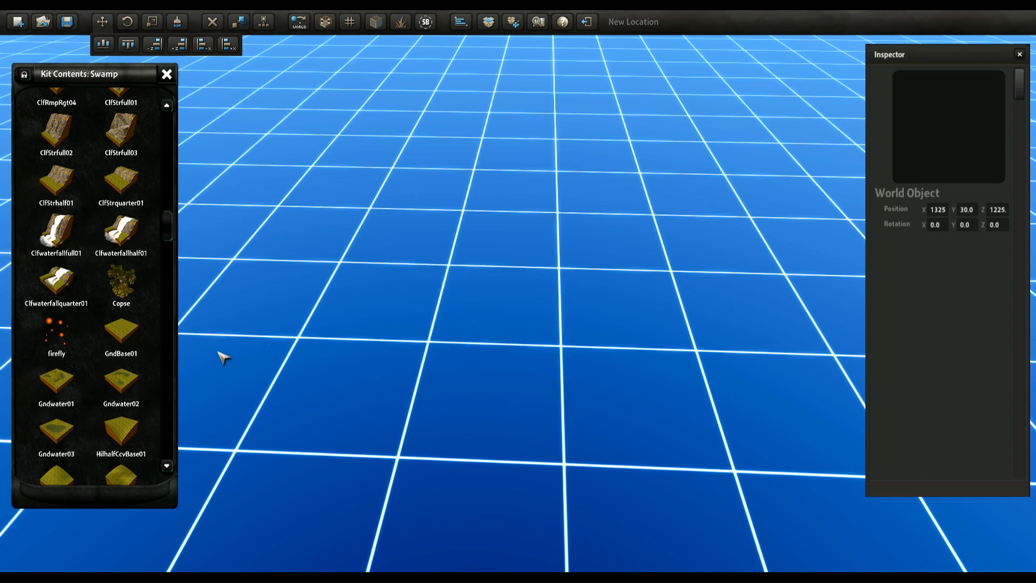
left_click(121, 330)
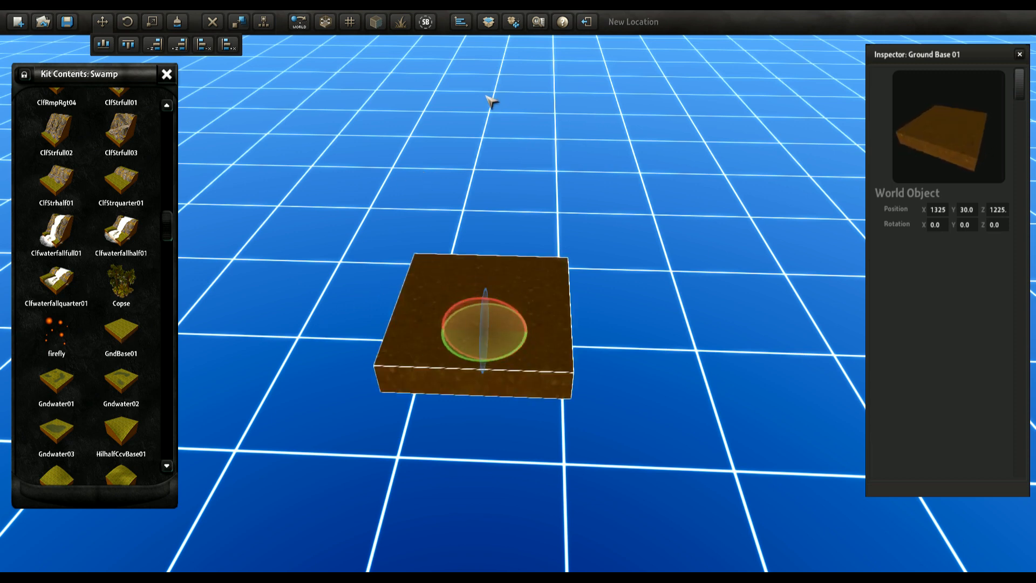
Step: Place two more GndBase01 pieces while facing different directions, and delete the last one floating in the sky
right_click_drag(631, 371, 398, 315)
left_click(117, 335)
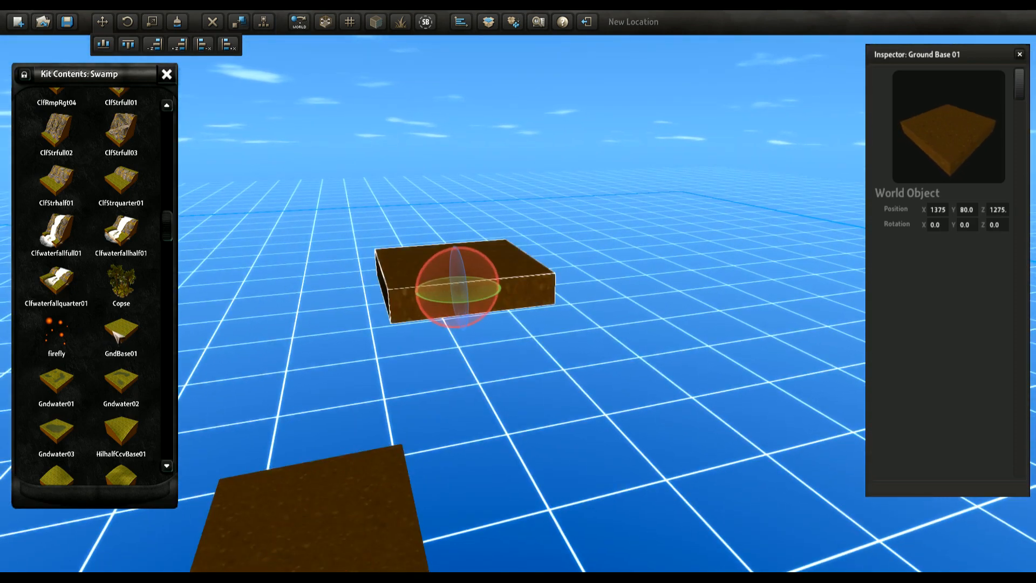
right_click_drag(555, 284, 335, 216)
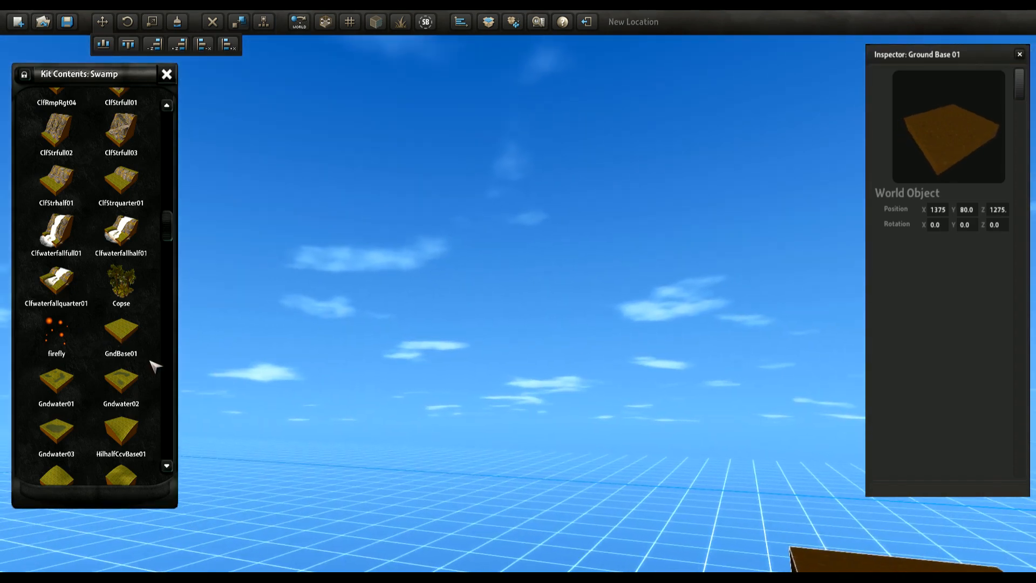
left_click(133, 336)
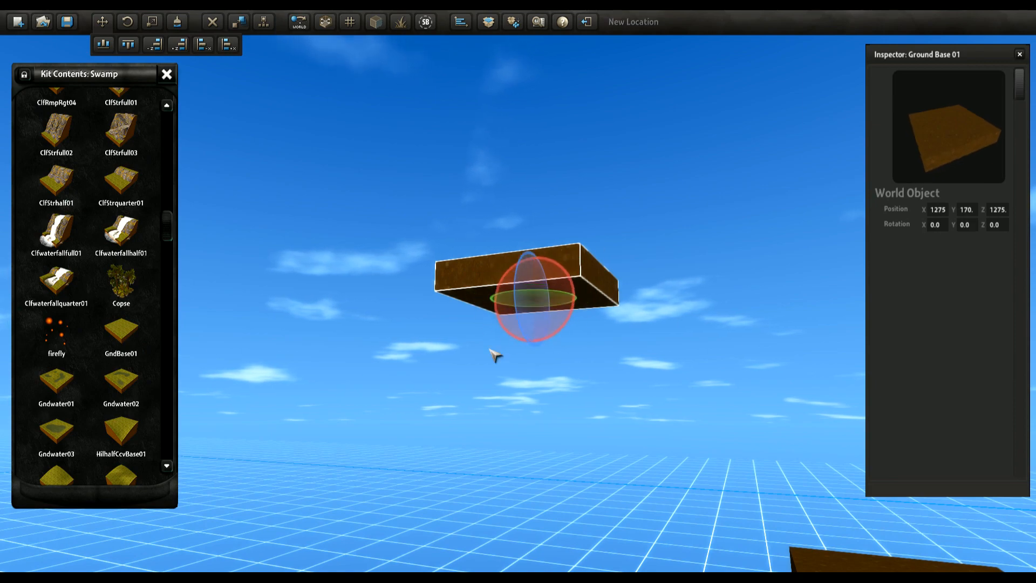
right_click_drag(493, 354, 514, 387)
key("Delete")
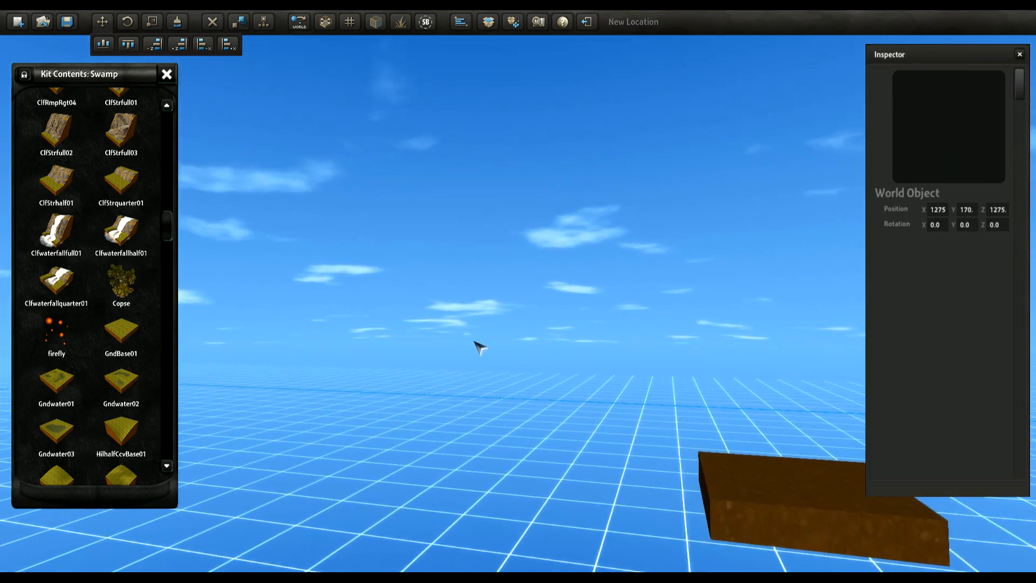
Step: Select the raised second ground piece above the grid and delete it
right_click_drag(474, 340, 555, 348)
left_click(556, 348)
key("Delete")
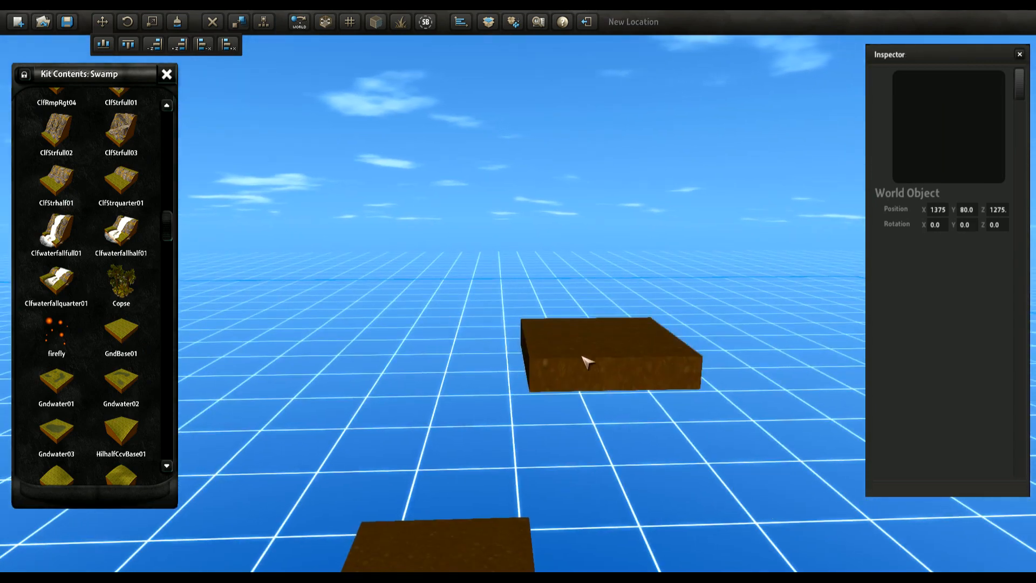
left_click(592, 354)
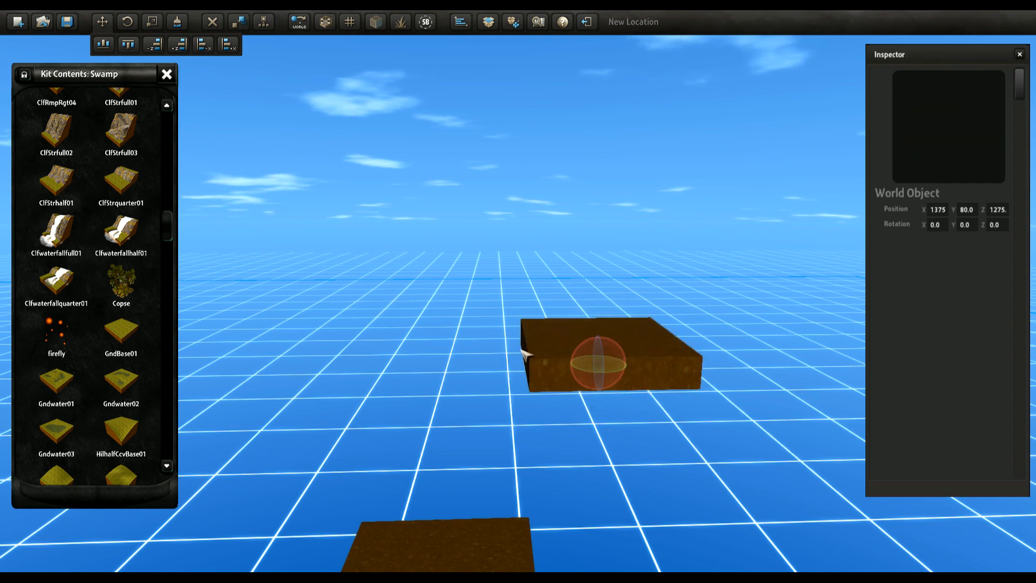
left_click(436, 364)
left_click(660, 346)
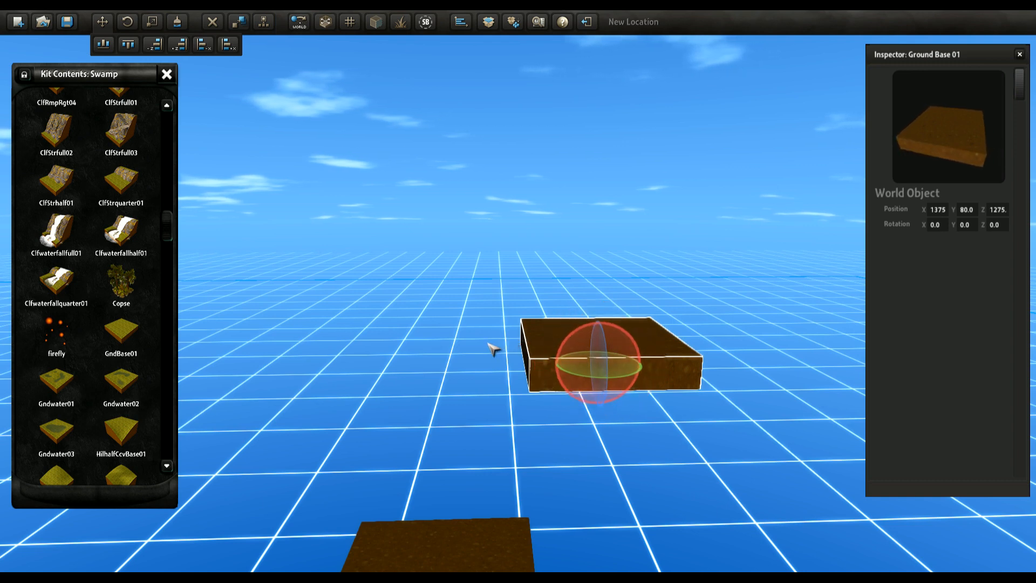
left_click(213, 23)
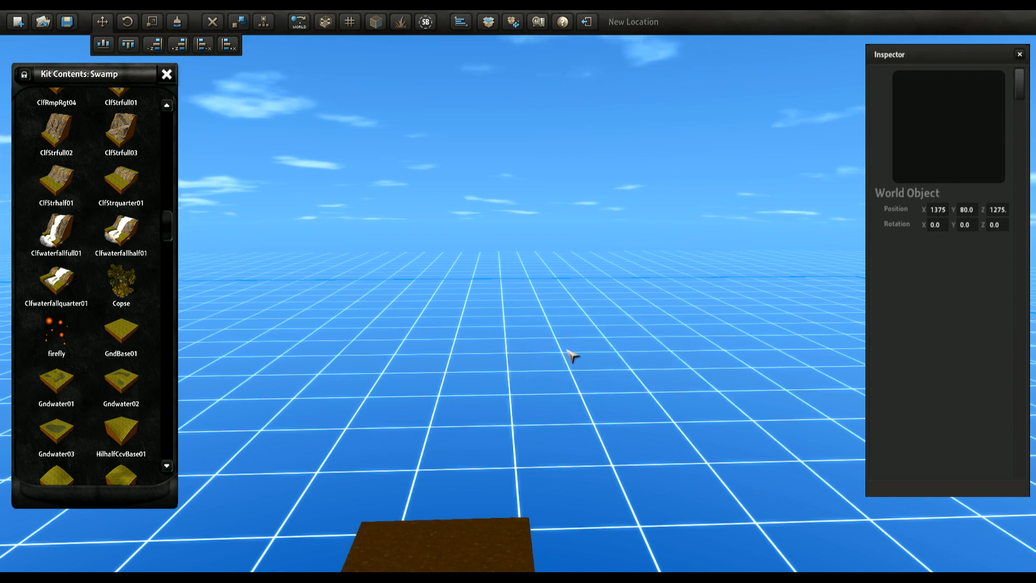
Step: Undo the deletion of the raised ground piece and delete it again
right_click_drag(574, 302, 531, 352)
key("ctrl+z")
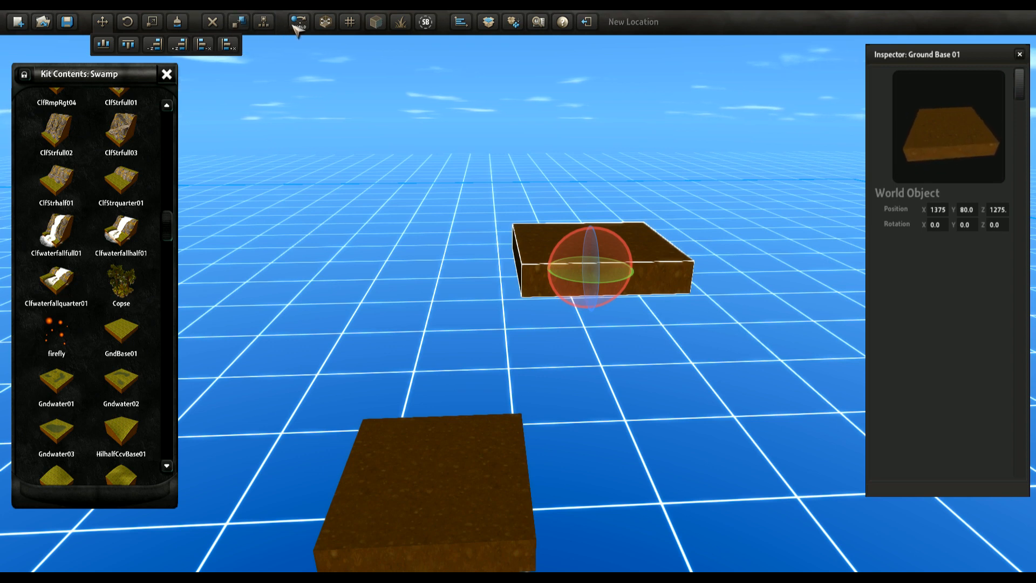
right_click_drag(365, 155, 394, 180)
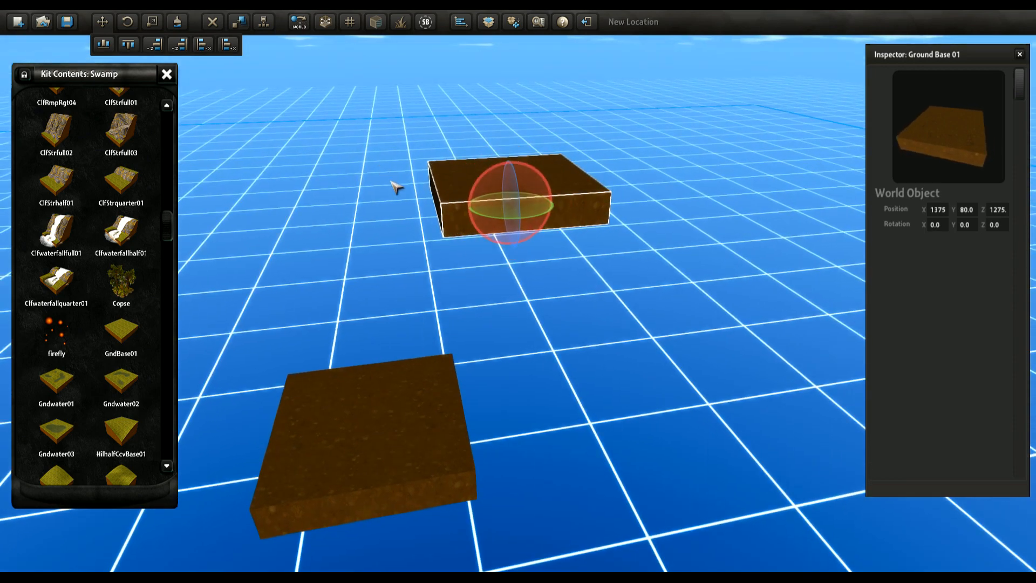
key("Delete")
right_click_drag(477, 198, 447, 220)
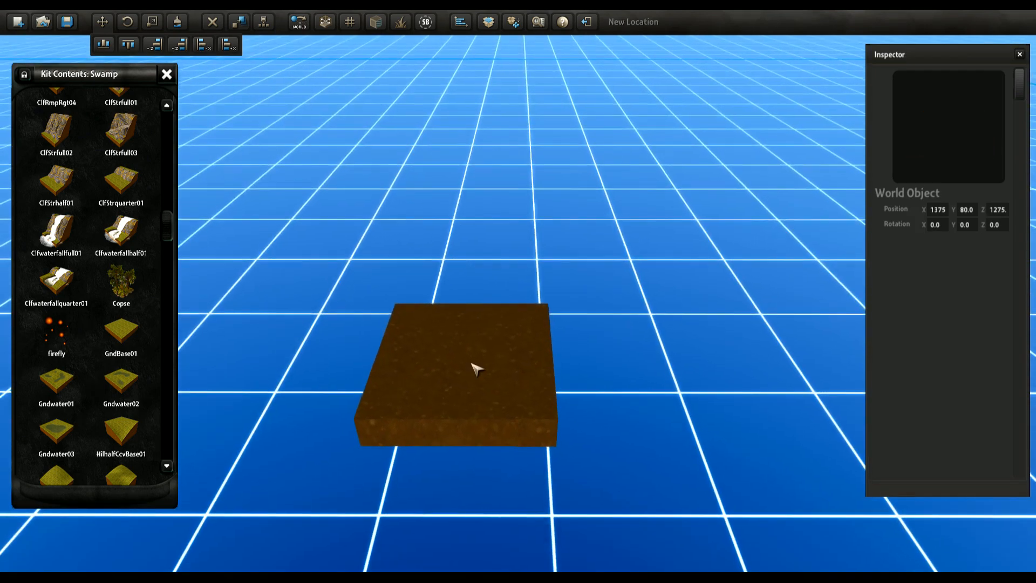
Step: Place another GndBase01 piece beside the remaining ground piece and delete it again
left_click(463, 358)
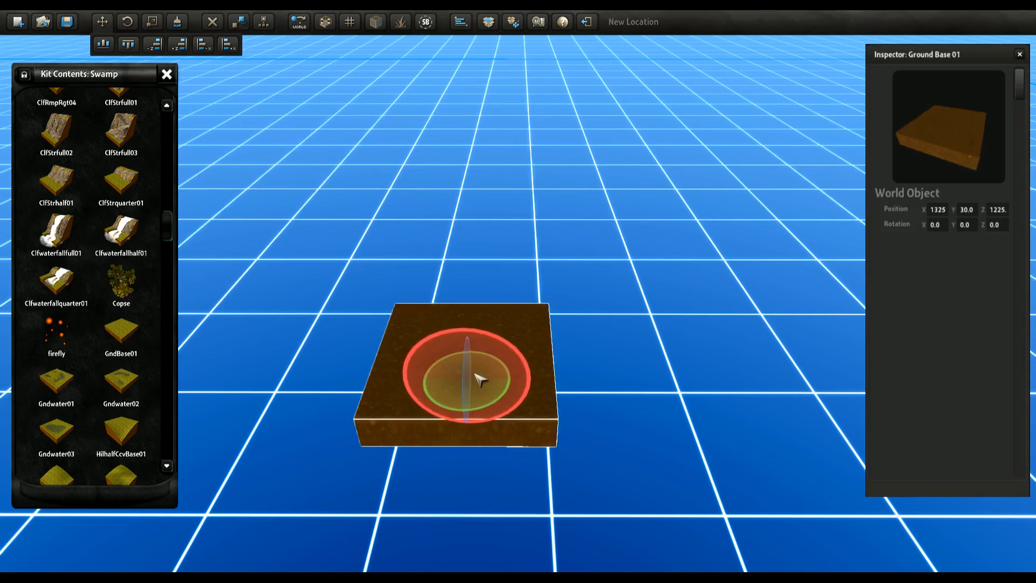
right_click_drag(537, 410, 423, 221)
right_click_drag(448, 297, 466, 335)
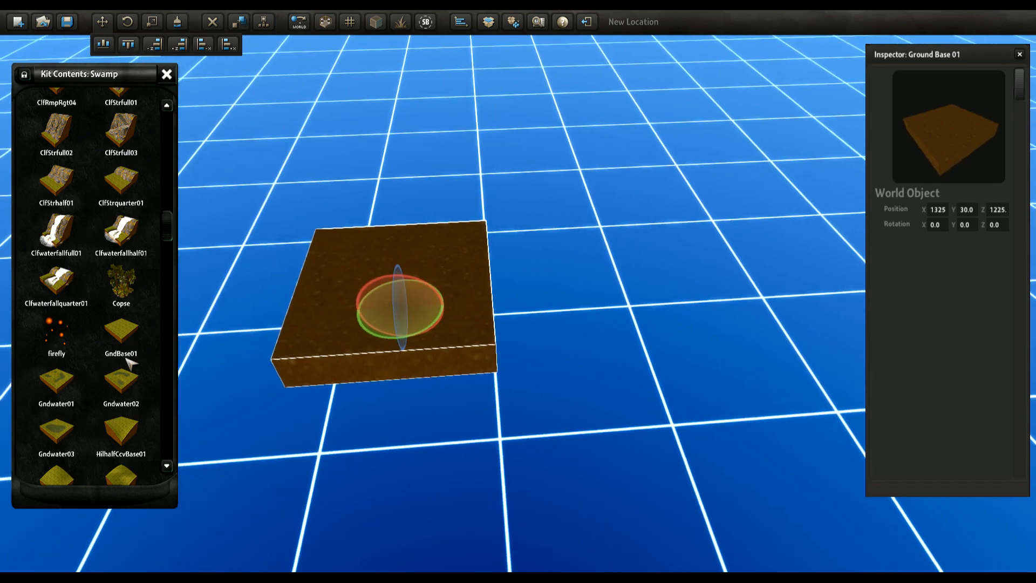
right_click_drag(337, 363, 404, 371)
double_click(114, 331)
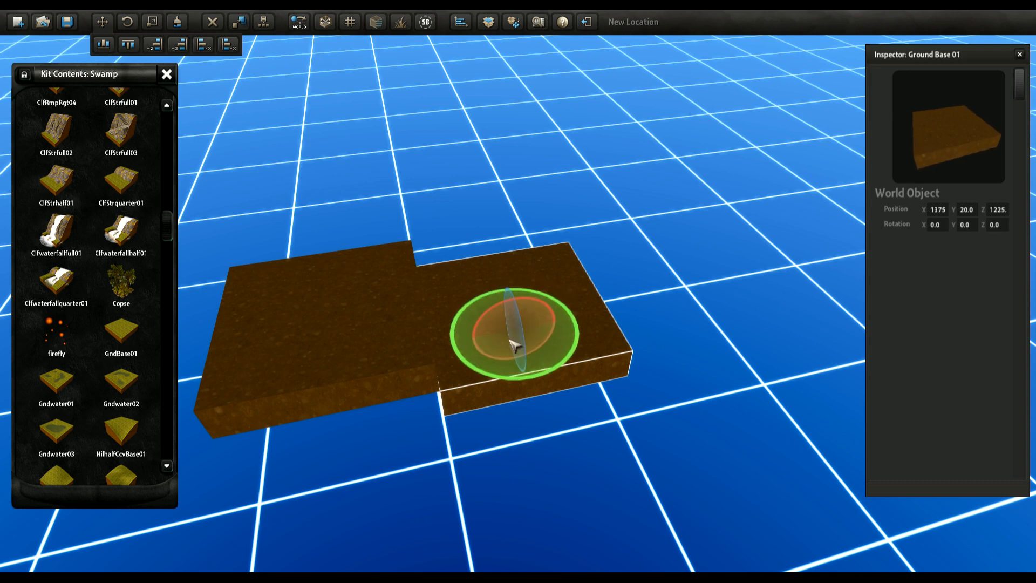
key("Delete")
Step: Duplicate the ground piece and shift the copy in grid steps until it adjoins the original at X 1375, Y 30, Z 1225
left_click(329, 328)
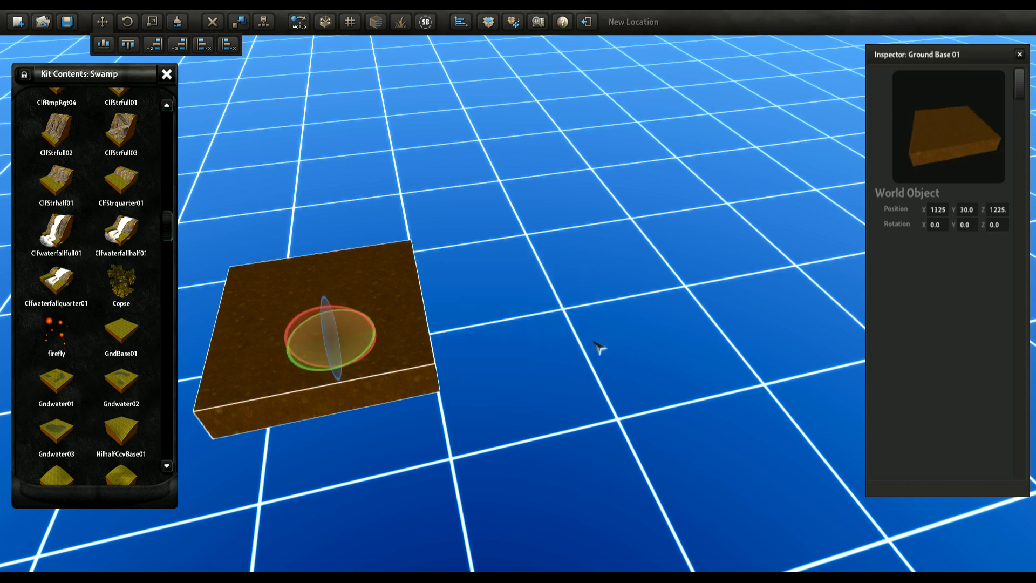
right_click_drag(597, 347, 424, 322)
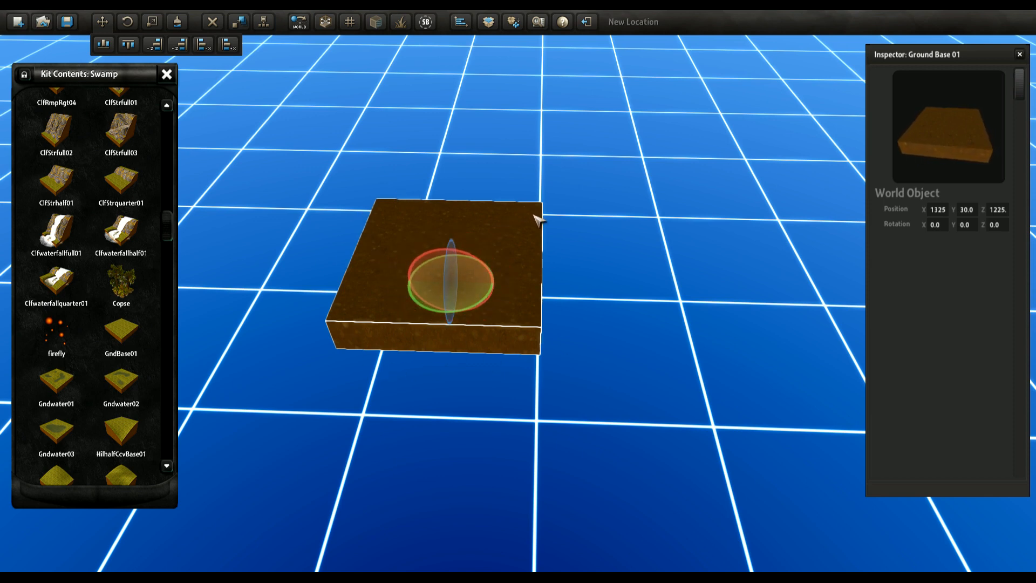
key("Right")
key("Left")
key("Down")
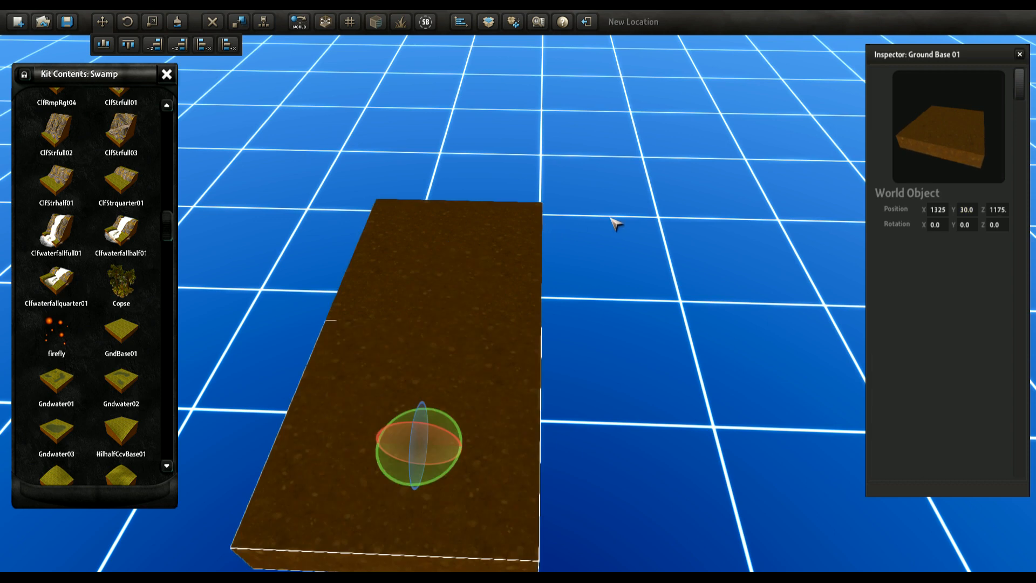
key("Up")
key("Up")
key("Down")
key("Left")
key("Down")
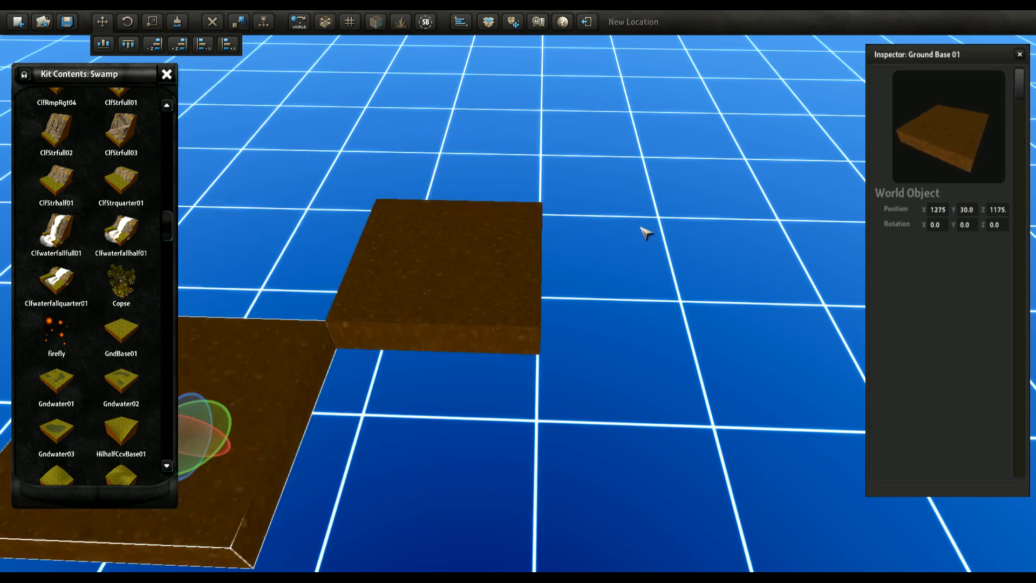
key("Right")
key("Up")
key("Right")
key("Left")
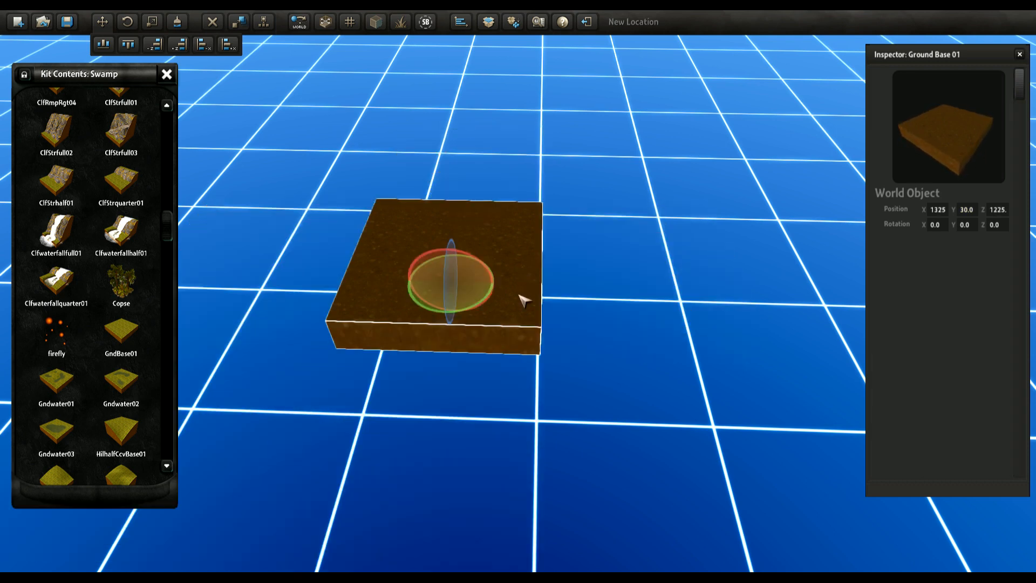
key("Down")
key("Right")
key("Up")
right_click_drag(435, 357, 520, 359)
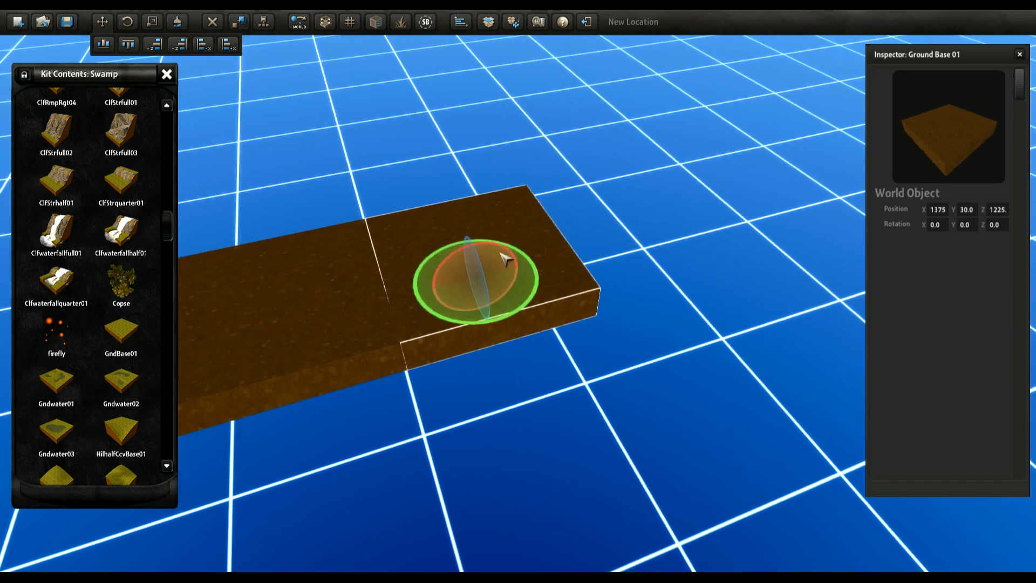
Step: Show the move and scale gizmos on the copied ground piece, ending on the move gizmo
scroll(556, 430, "up", 6)
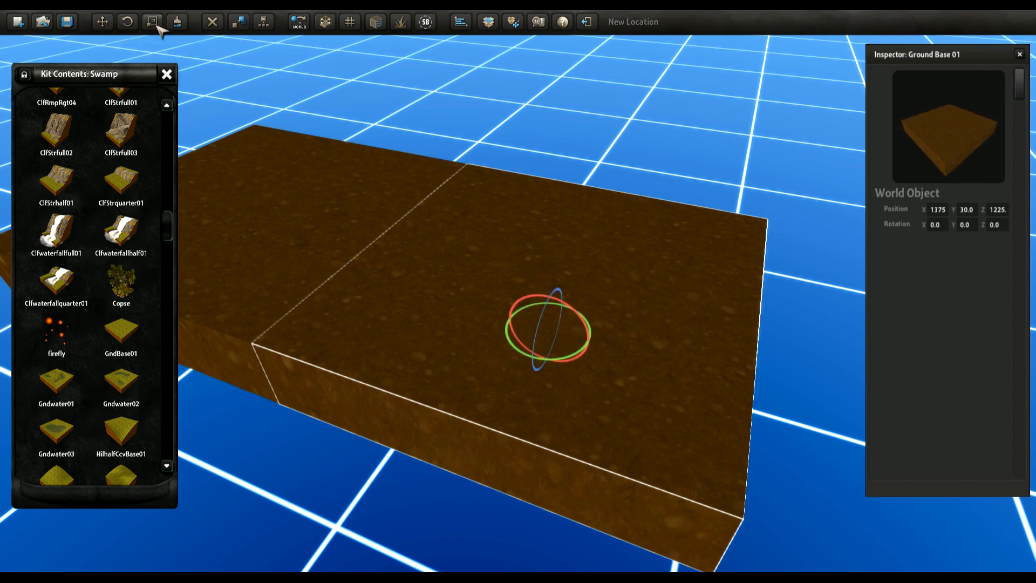
mouse_move(104, 24)
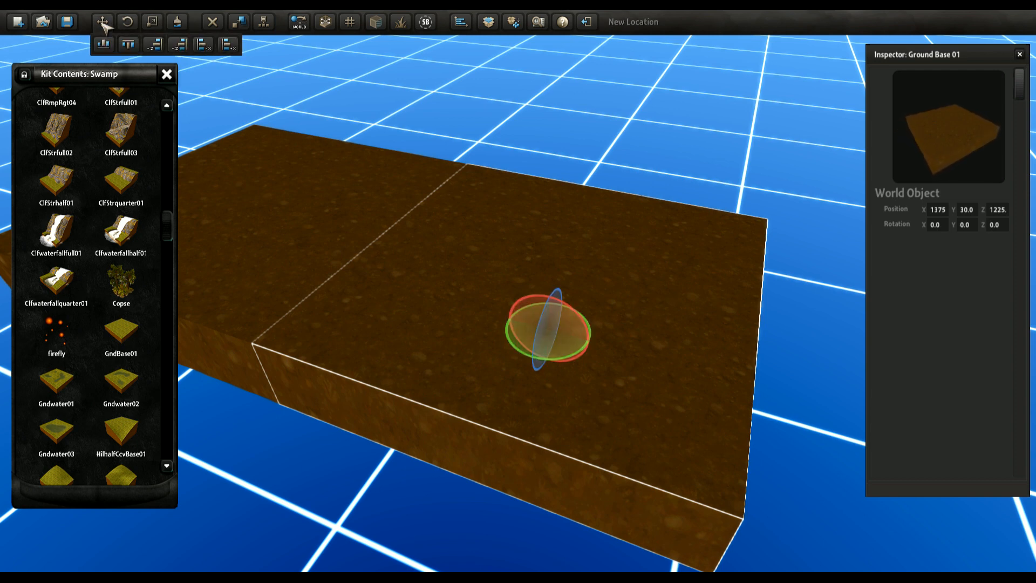
left_click(155, 24)
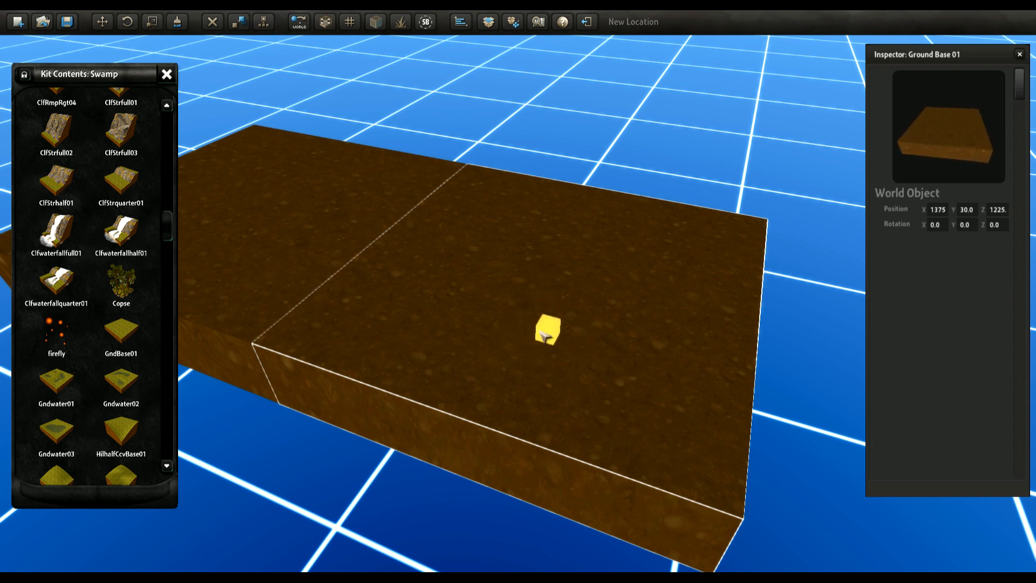
left_click(104, 24)
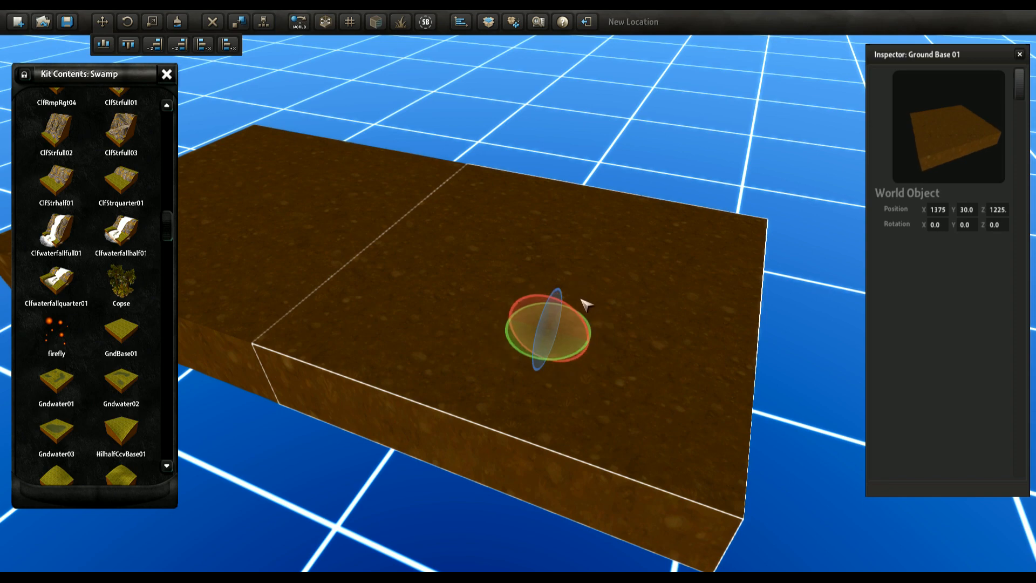
right_click_drag(493, 398, 459, 381)
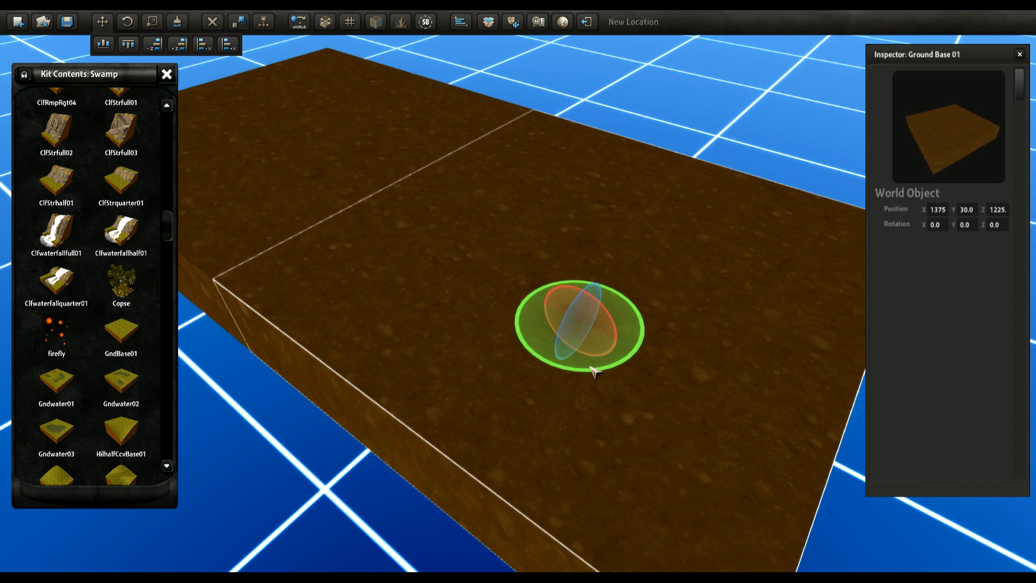
scroll(518, 349, "down", 2)
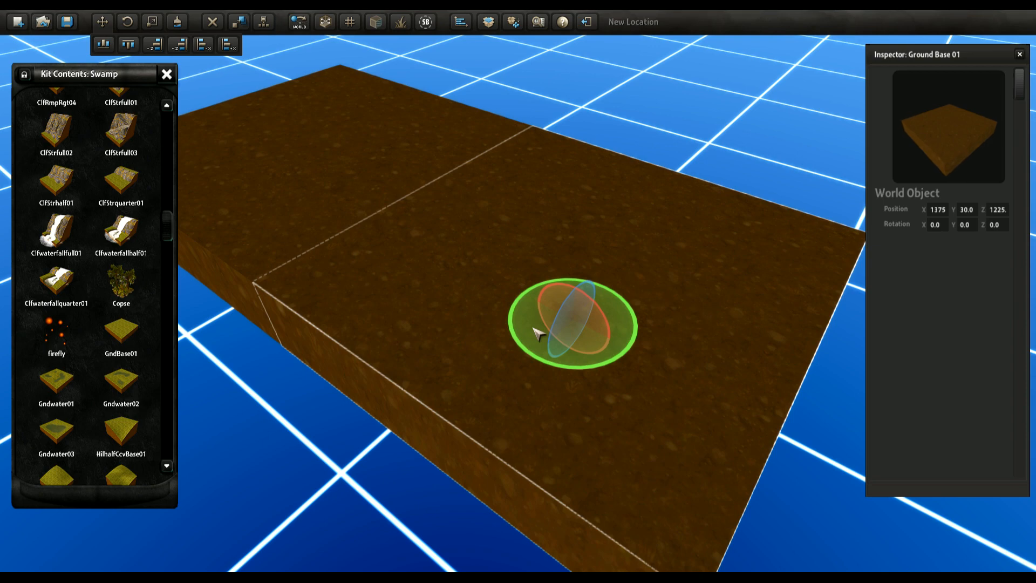
left_click_drag(533, 328, 536, 240)
scroll(506, 320, "down", 3)
scroll(506, 321, "down", 4)
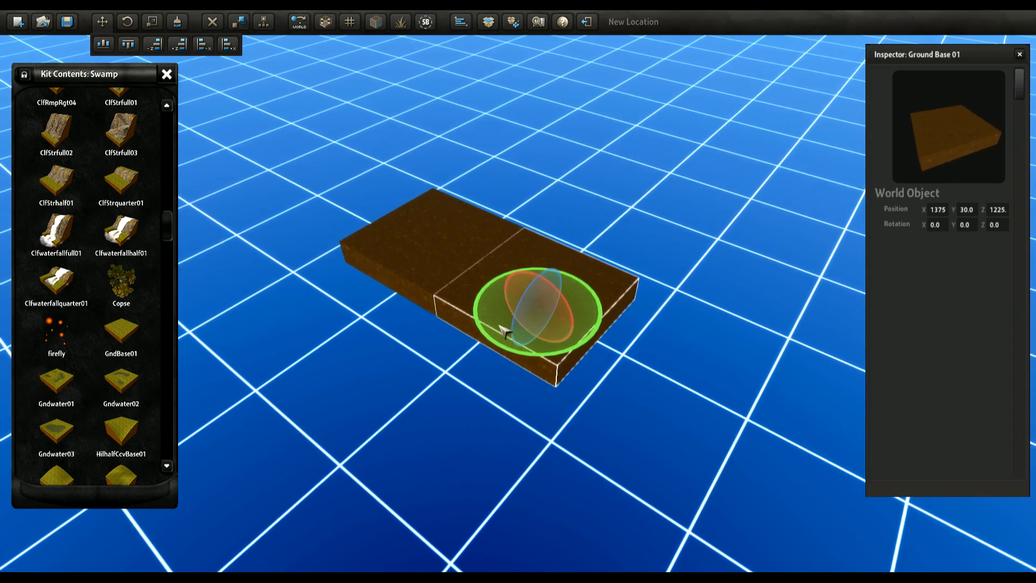
Step: Move the copied ground piece one grid step away to X 1425 and lower it to Y 0, keeping Z 1225
left_click_drag(500, 326, 586, 348)
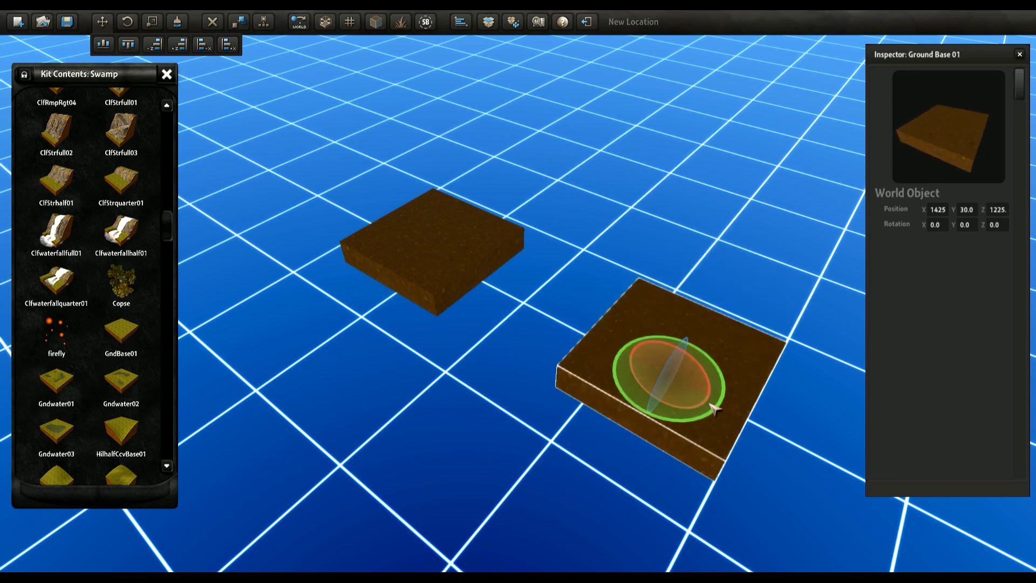
left_click_drag(676, 412, 609, 377)
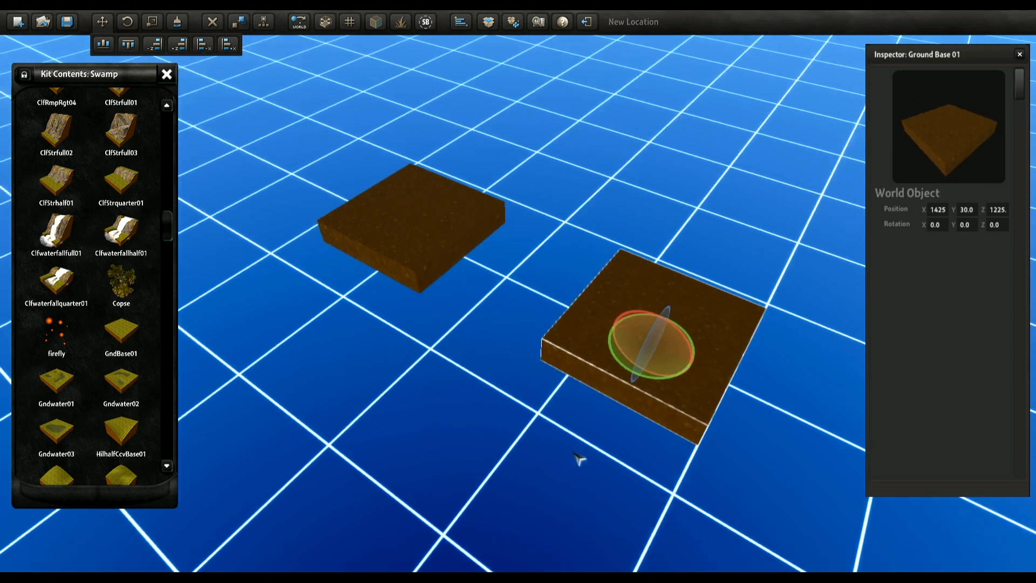
right_click_drag(574, 454, 488, 412)
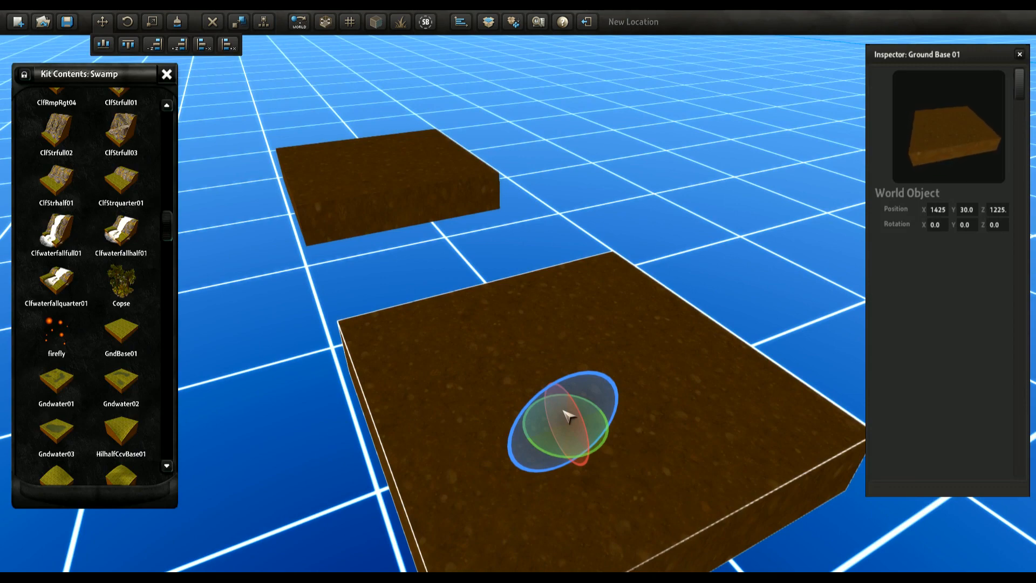
right_click_drag(507, 329, 761, 220)
right_click_drag(578, 341, 526, 387)
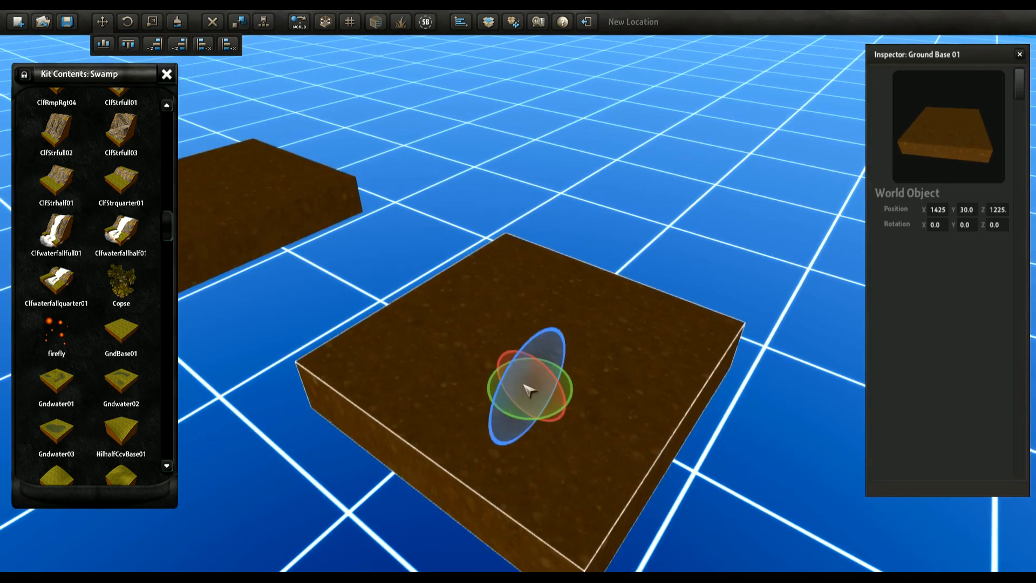
left_click_drag(541, 378, 277, 336)
left_click_drag(411, 357, 546, 447)
Step: Move the original raised ground piece to X 1375, Y 0, Z 1225 so that it adjoins the copy at the same level
right_click_drag(502, 336, 497, 330)
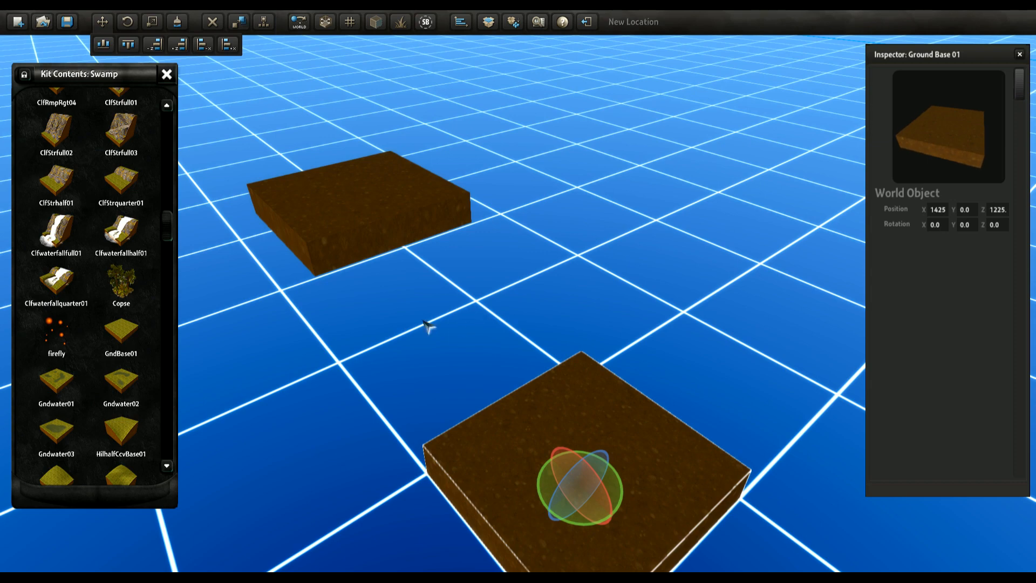
right_click_drag(424, 322, 450, 344)
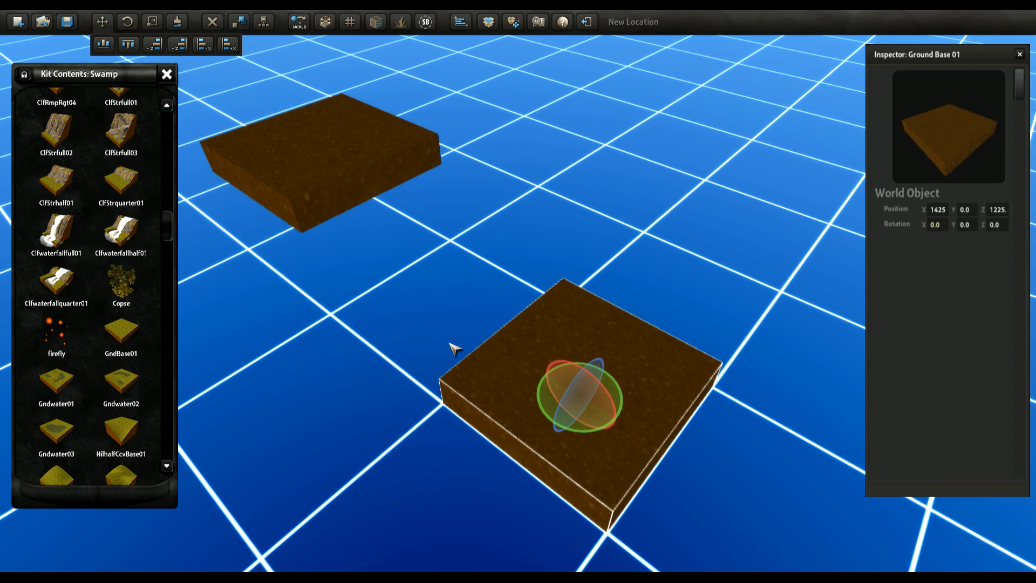
right_click_drag(487, 334, 537, 349)
key("w")
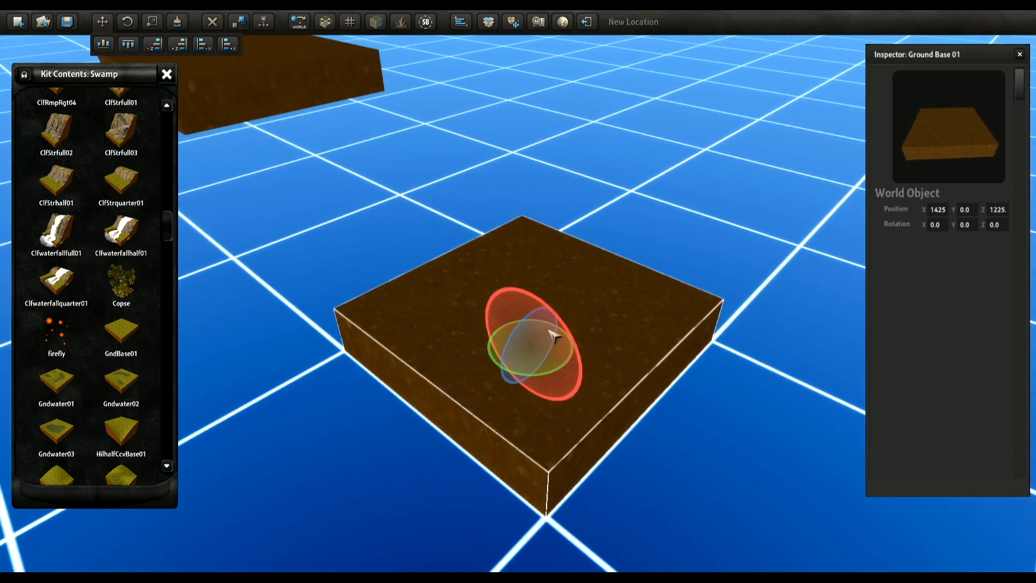
right_click_drag(479, 331, 252, 271)
right_click_drag(407, 326, 406, 324)
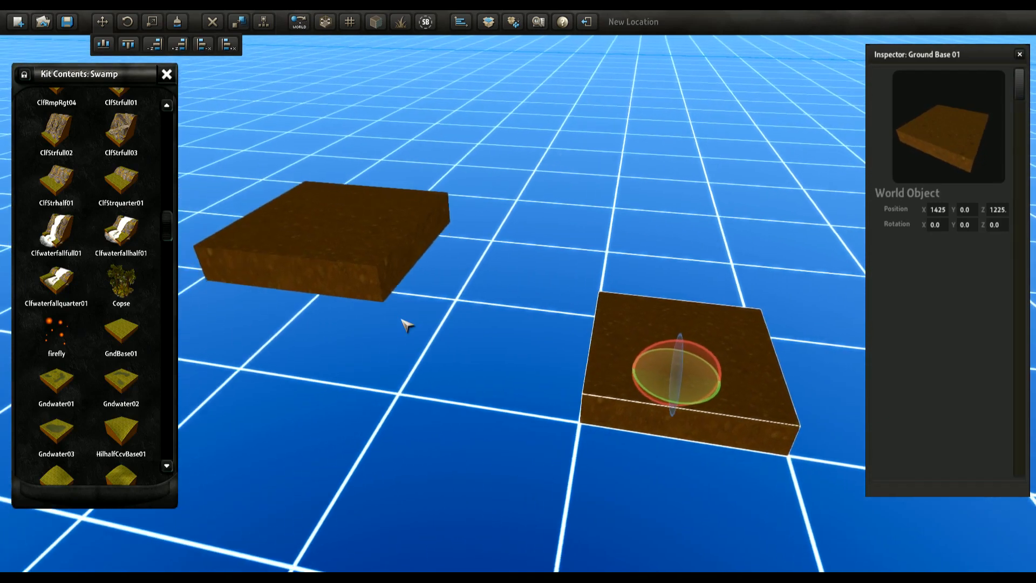
left_click(384, 258)
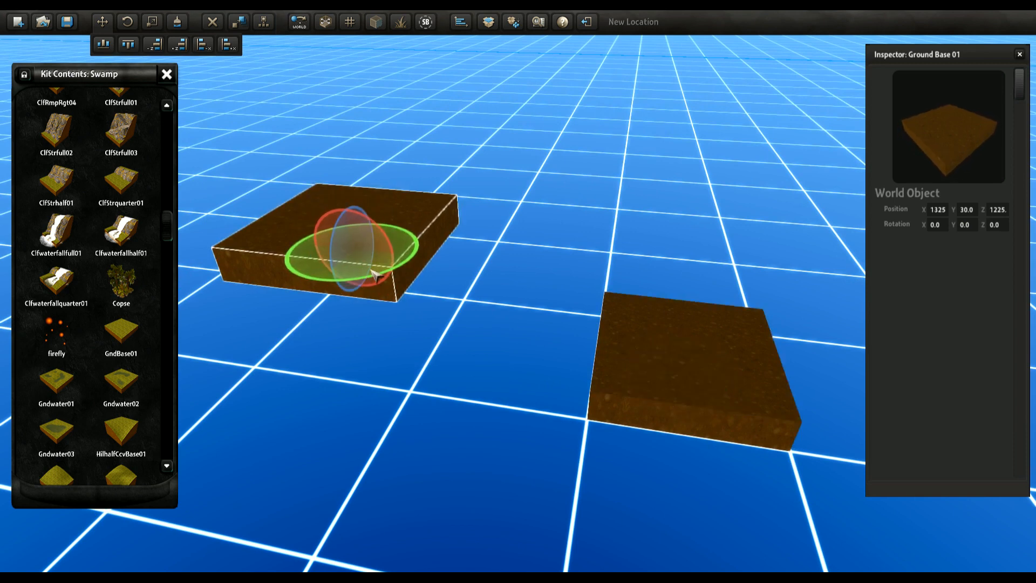
left_click_drag(335, 268, 517, 263)
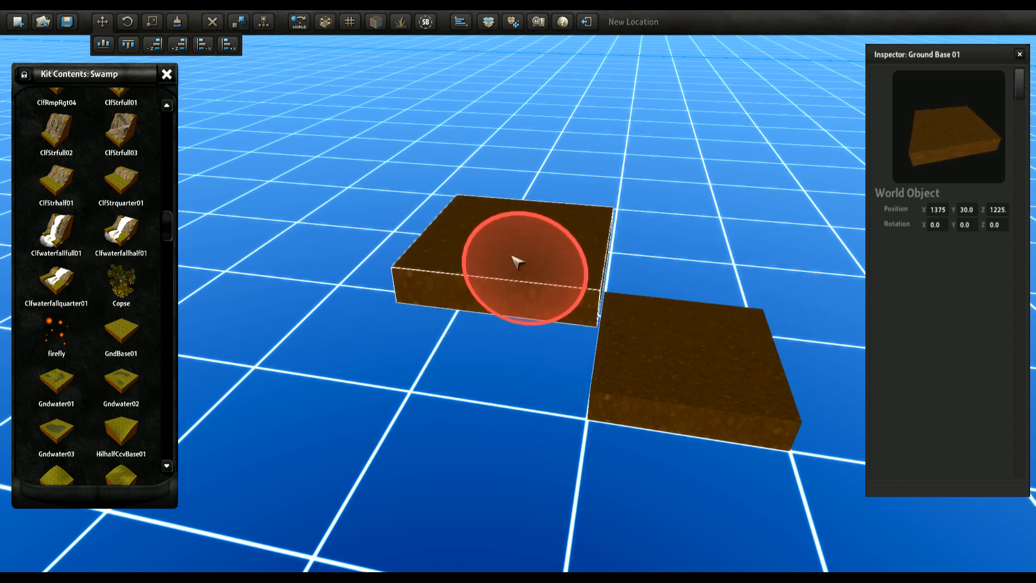
key("ctrl+z")
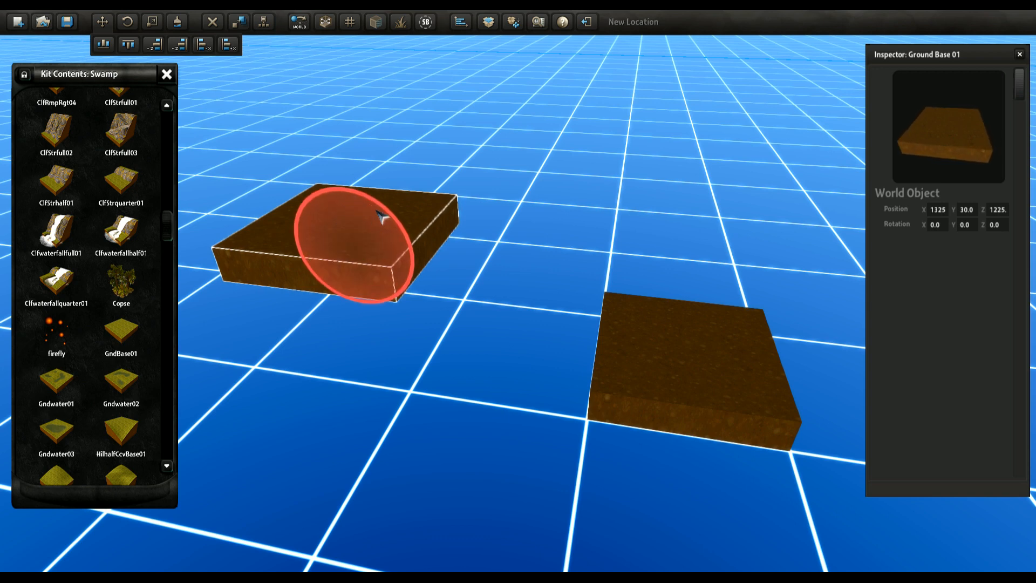
left_click_drag(381, 215, 528, 343)
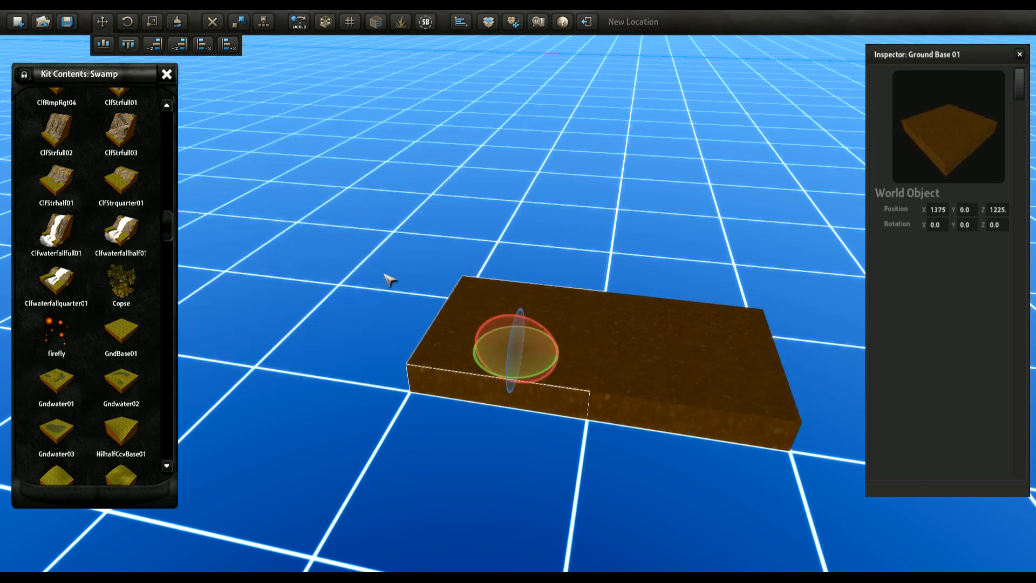
right_click_drag(442, 250, 433, 281)
left_click_drag(523, 301, 496, 324)
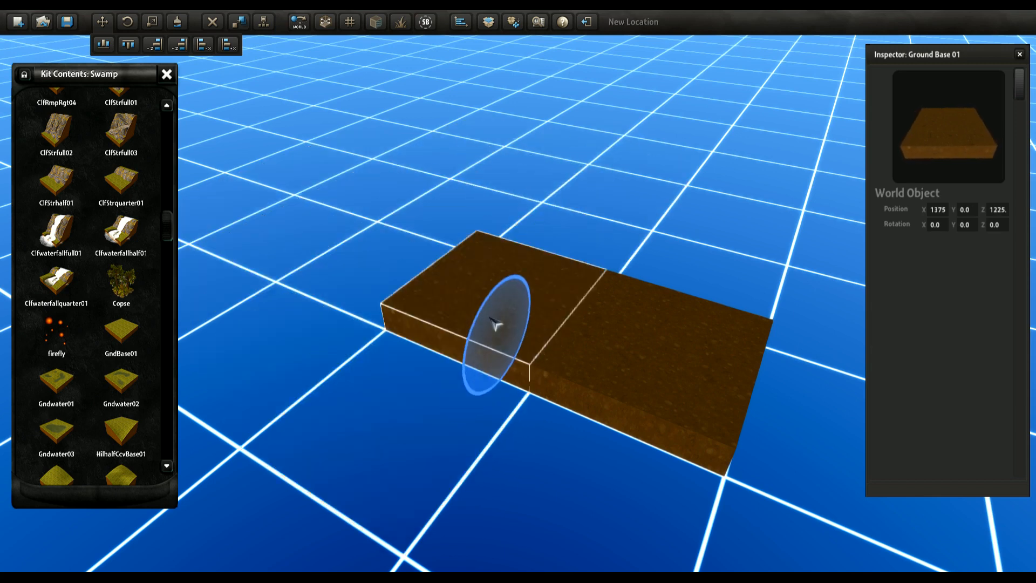
Step: Select the ground piece at X 1375, try adding the adjoining piece to the selection, and clear the selection
left_click(601, 205)
left_click(503, 314)
key("e")
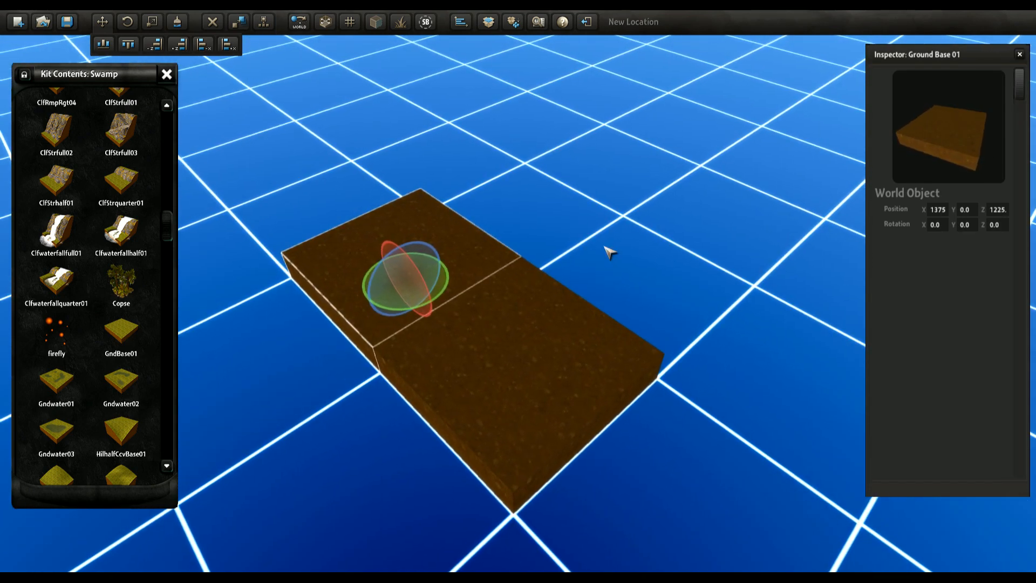
left_click(510, 345, "shift")
left_click(591, 208)
left_click(424, 266)
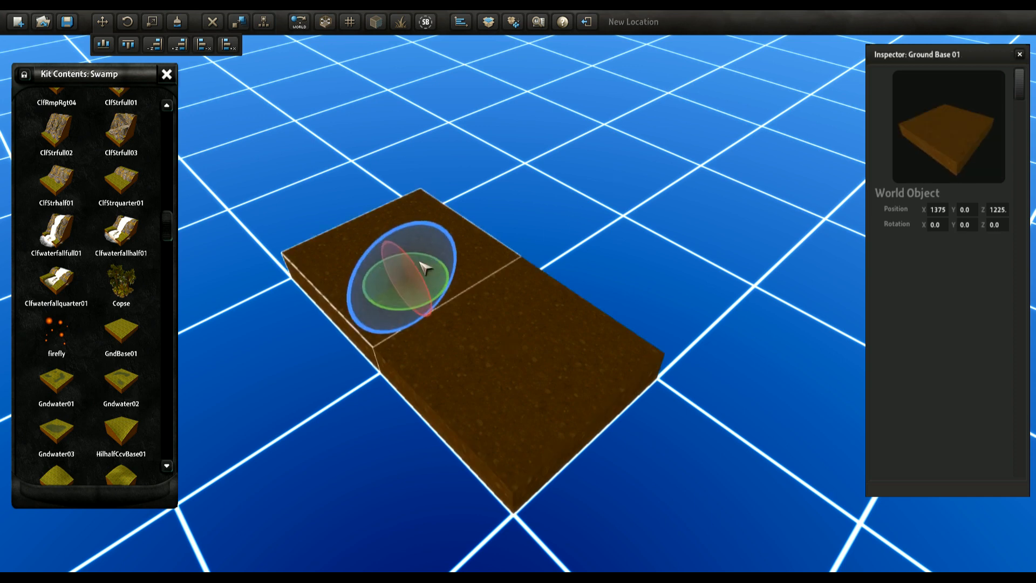
left_click(509, 232)
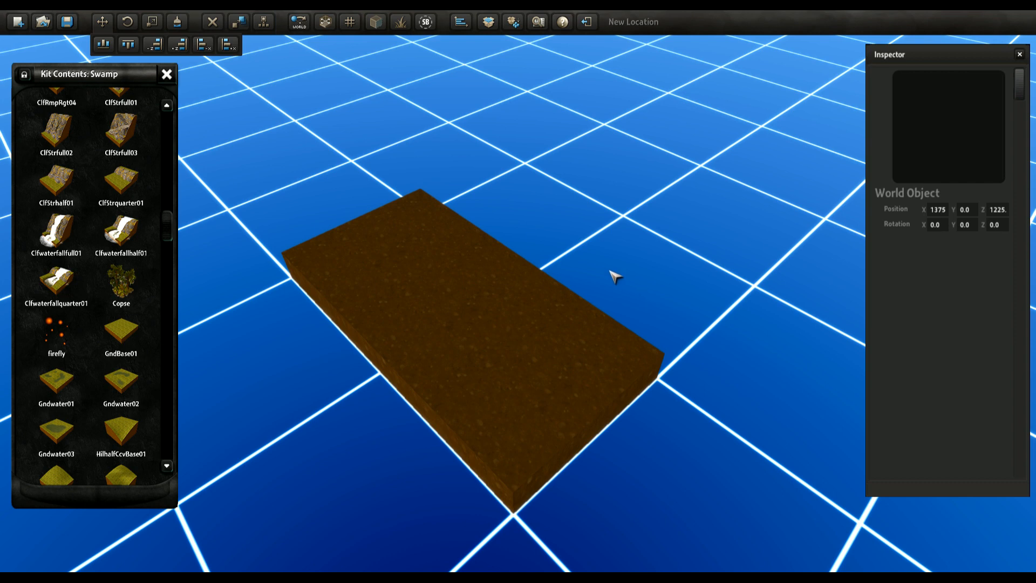
Step: Select both ground pieces together starting from the one at X 1375, then reduce the selection to the piece at X 1425
left_click(419, 273)
left_click(531, 346, "shift")
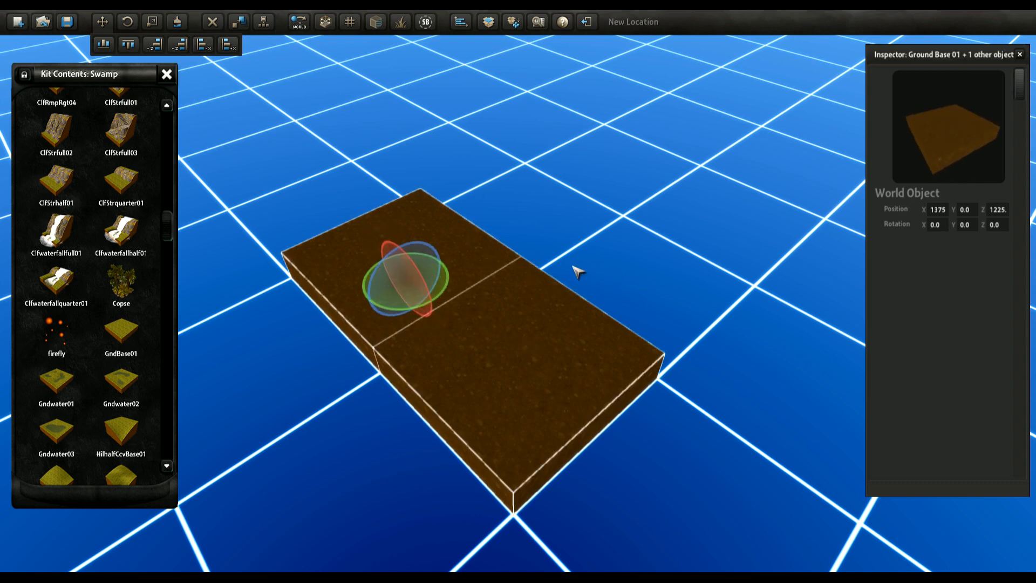
left_click(530, 223)
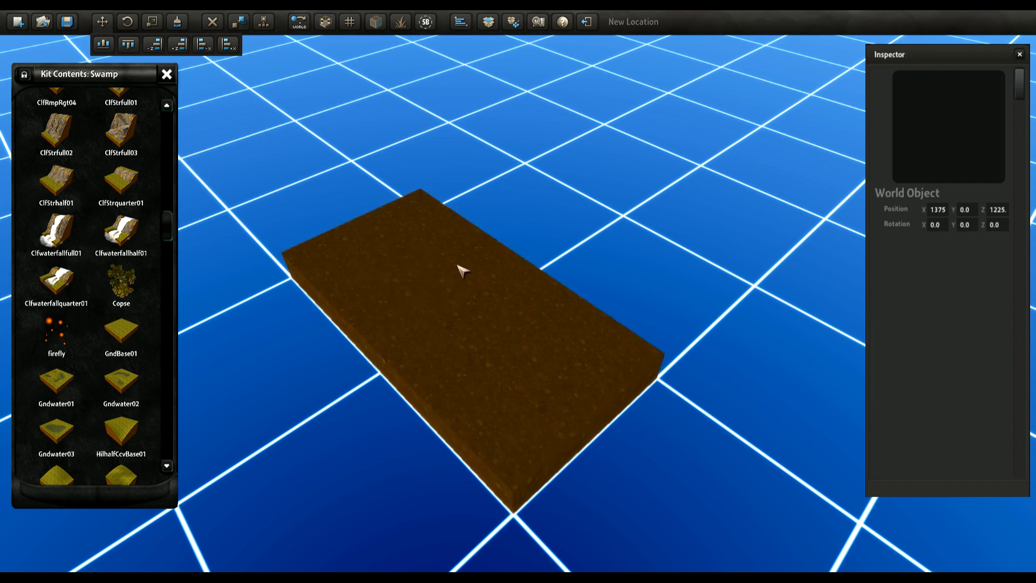
left_click(433, 284)
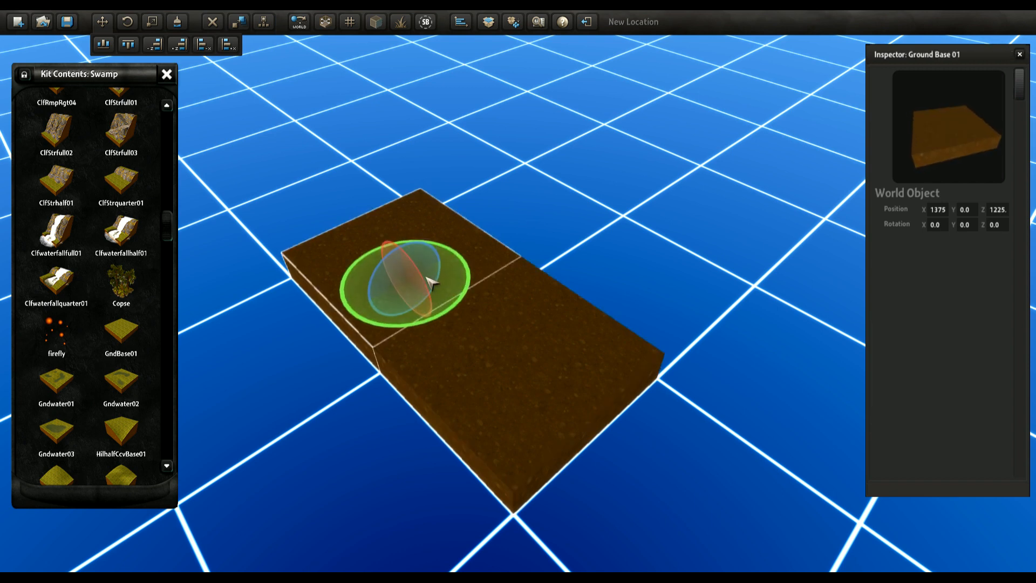
left_click(585, 212)
left_click(440, 268)
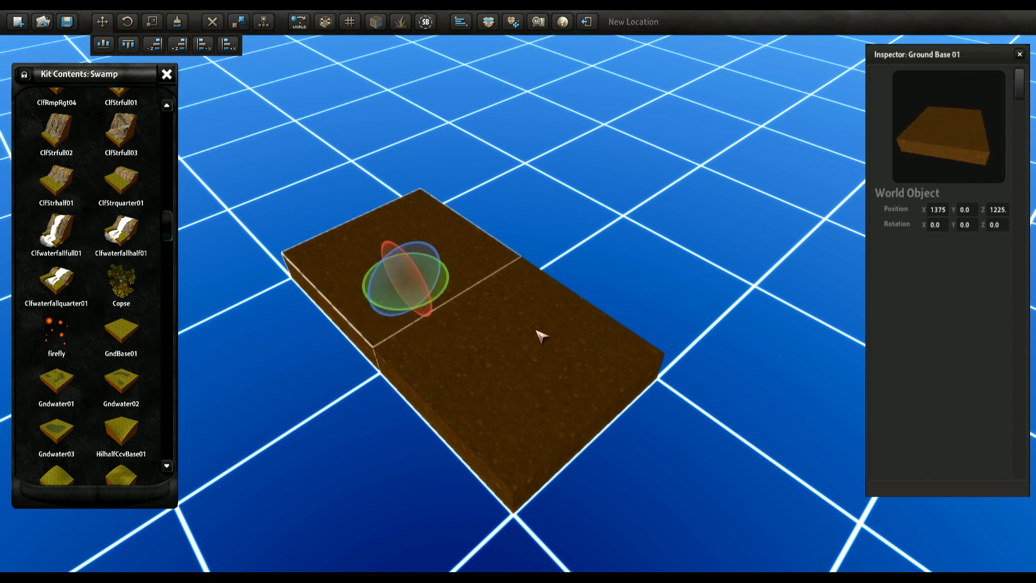
left_click(529, 353, "shift")
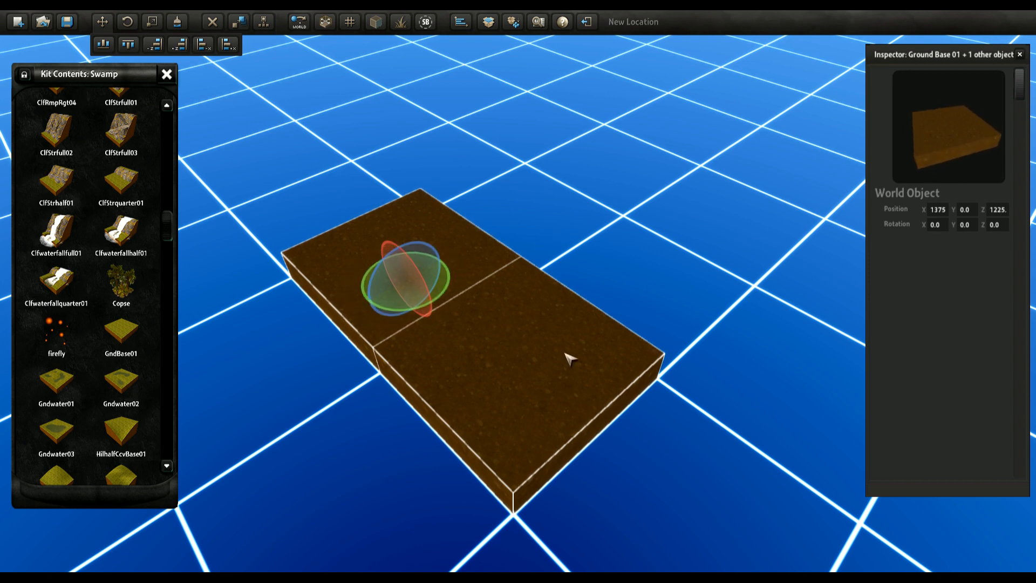
left_click(504, 411)
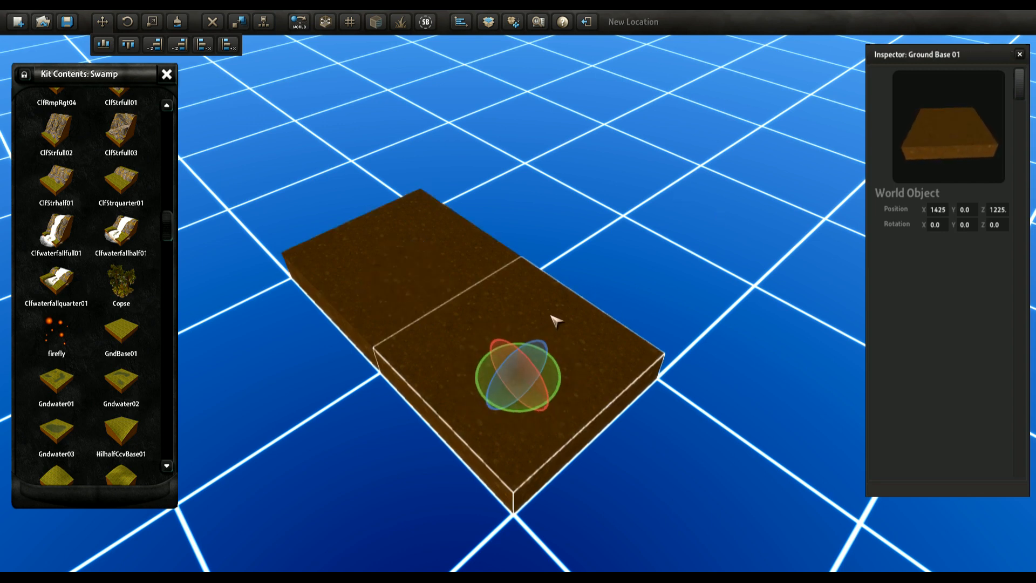
Step: Select both ground pieces starting from the one at X 1425, duplicate them one grid step over to Z 1275, and clear the selection
left_click(660, 265)
left_click(515, 367)
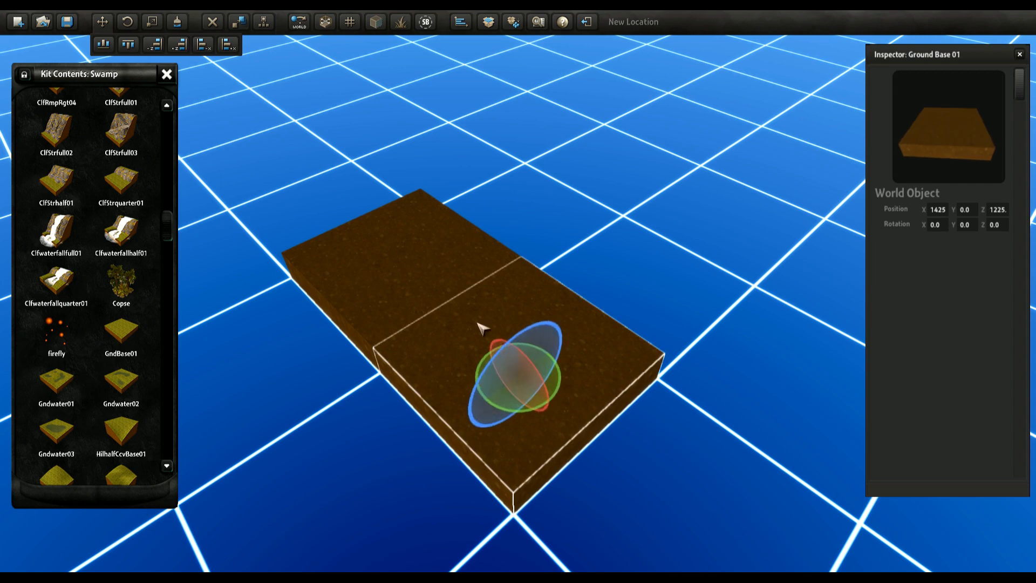
left_click(421, 273, "shift")
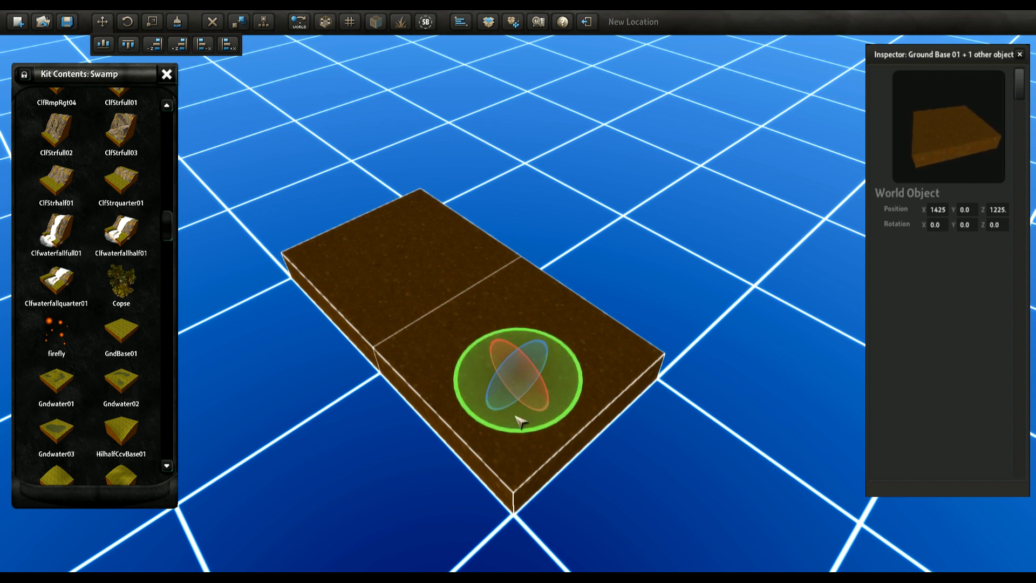
left_click_drag(520, 422, 679, 280)
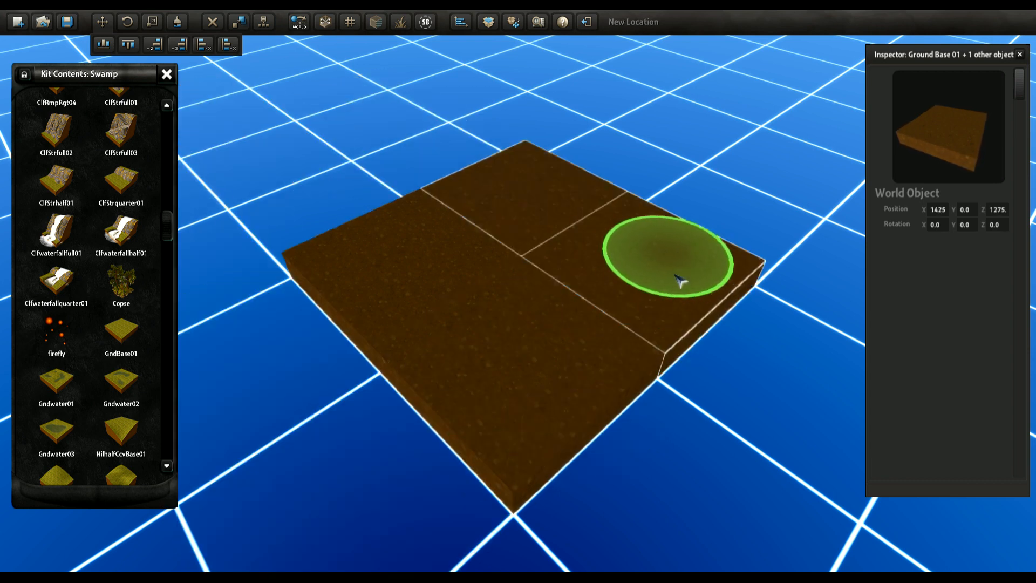
left_click(694, 432)
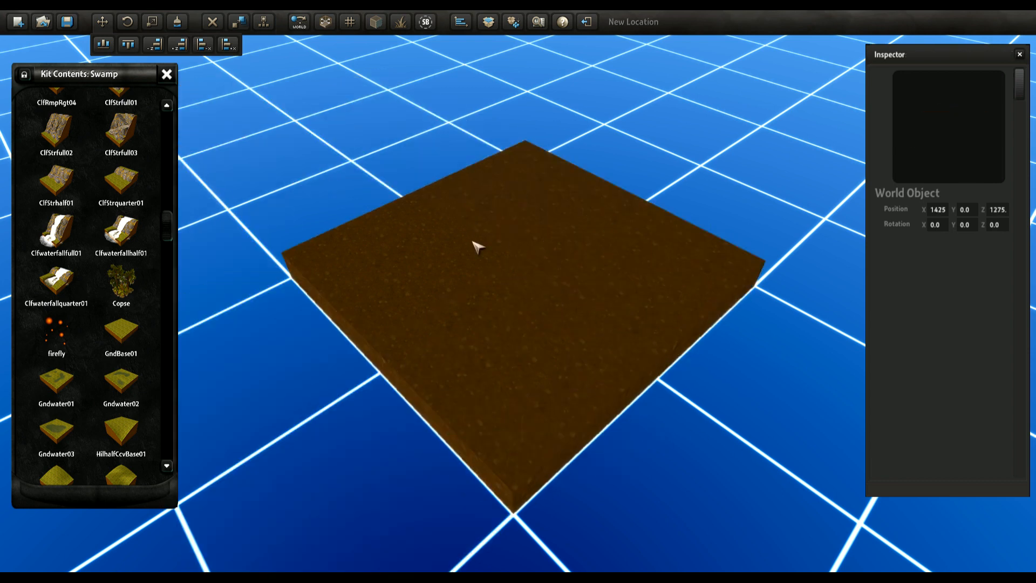
Step: Examine the two-by-two ground block from several angles, checking individual pieces at opposite corners
middle_click_drag(447, 322, 444, 201)
middle_click_drag(489, 282, 482, 285)
left_click(485, 200)
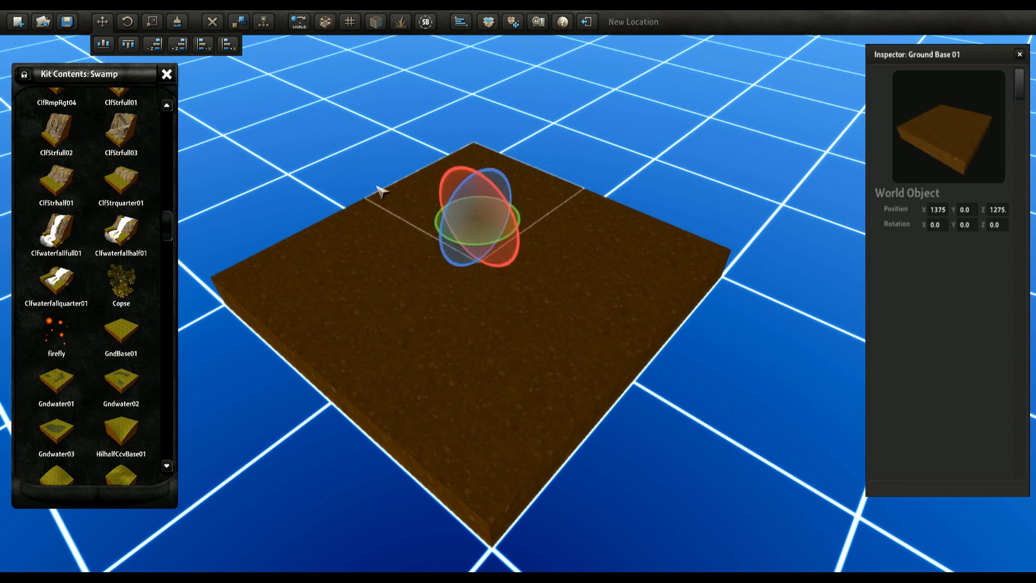
left_click(378, 190)
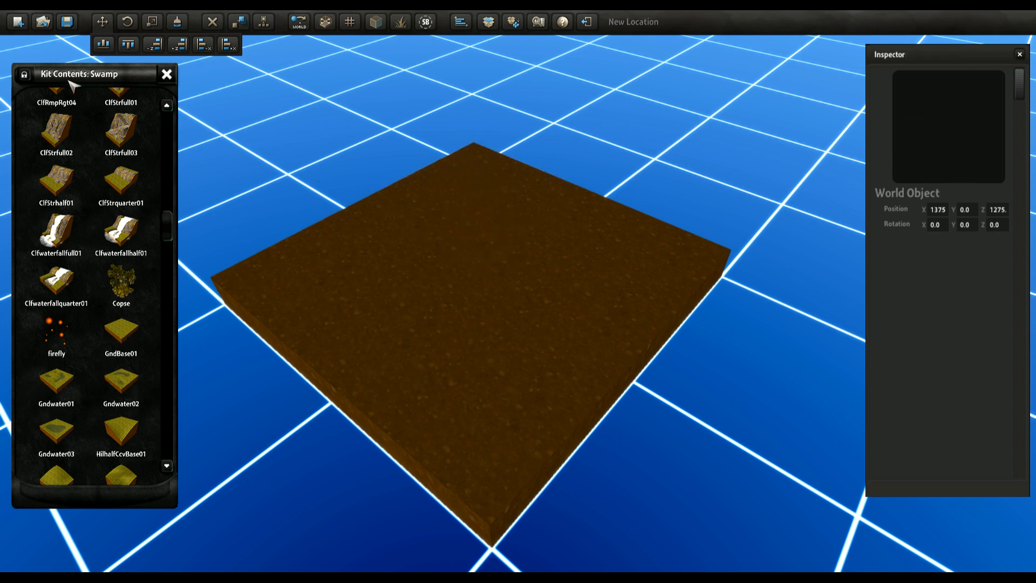
middle_click_drag(446, 324, 367, 341)
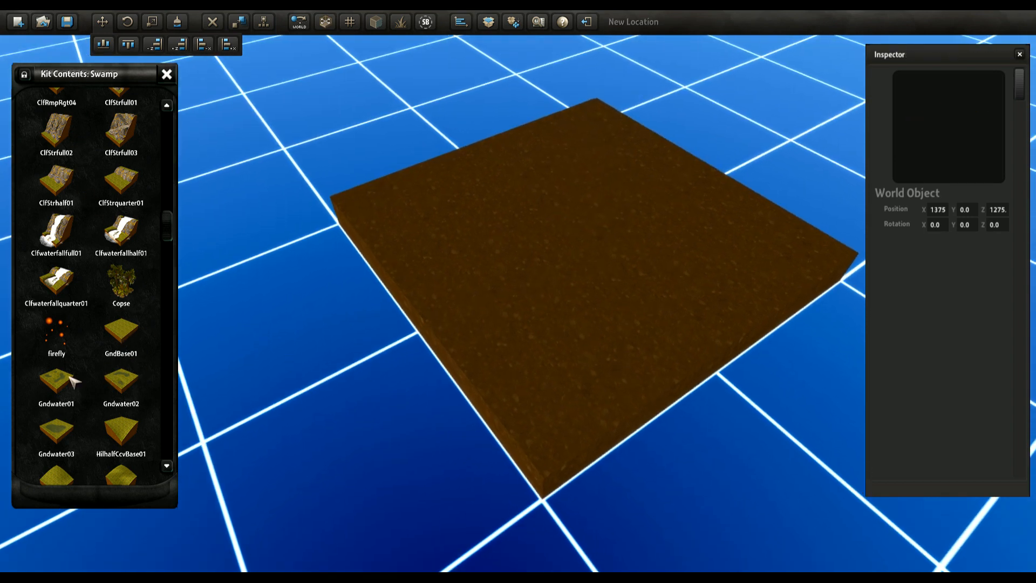
middle_click_drag(488, 354, 518, 283)
left_click(406, 278)
left_click_drag(406, 278, 510, 374)
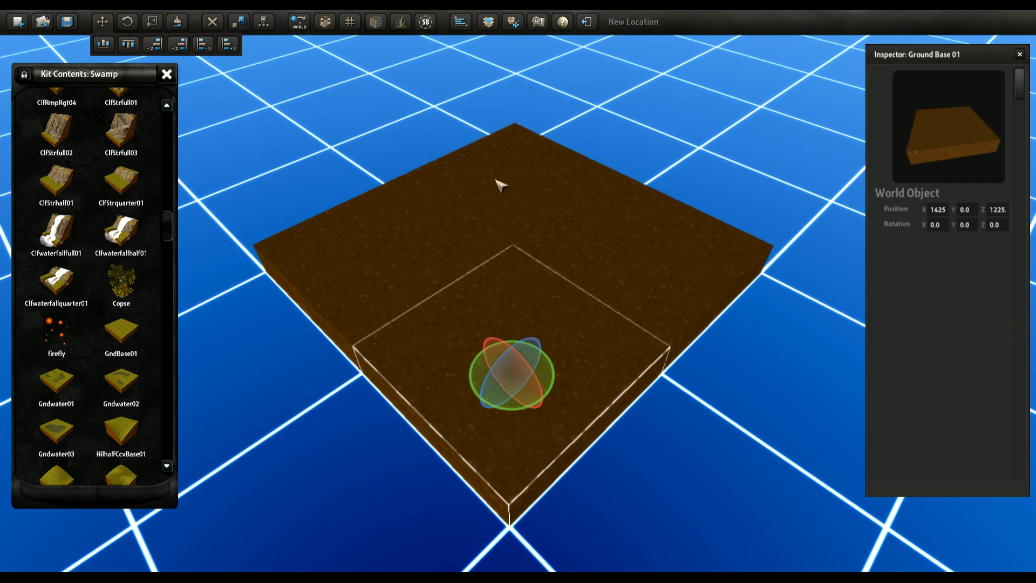
left_click(450, 305)
scroll(455, 318, "up", 5)
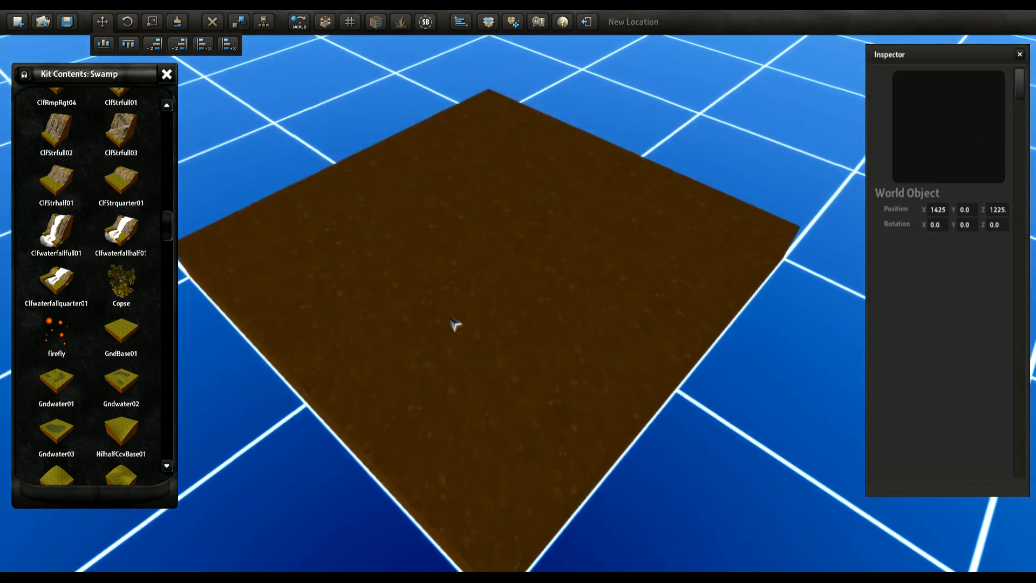
scroll(455, 324, "down", 3)
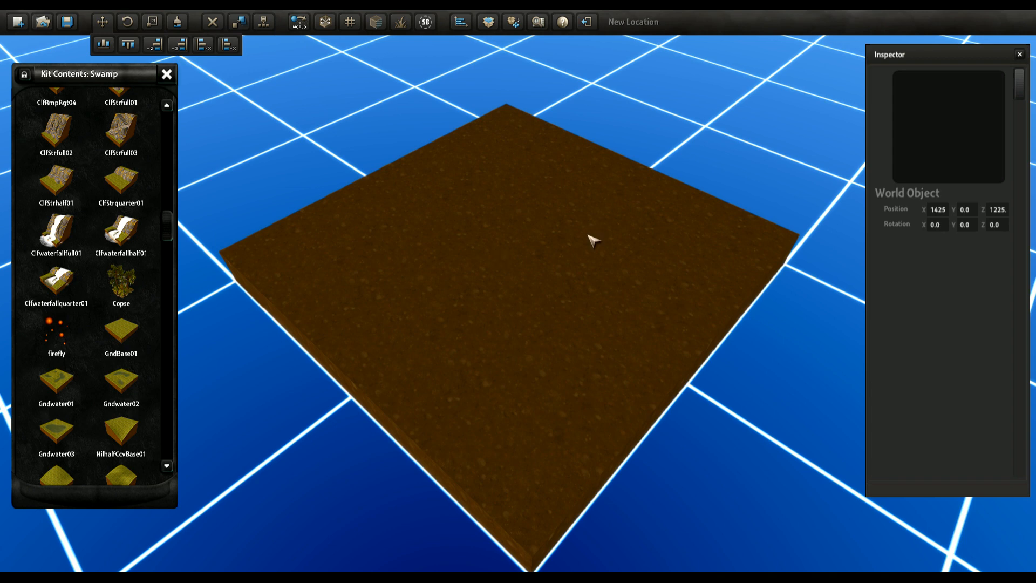
Step: Lock the placed kit pieces and activate the ground texture painting tool
left_click(325, 22)
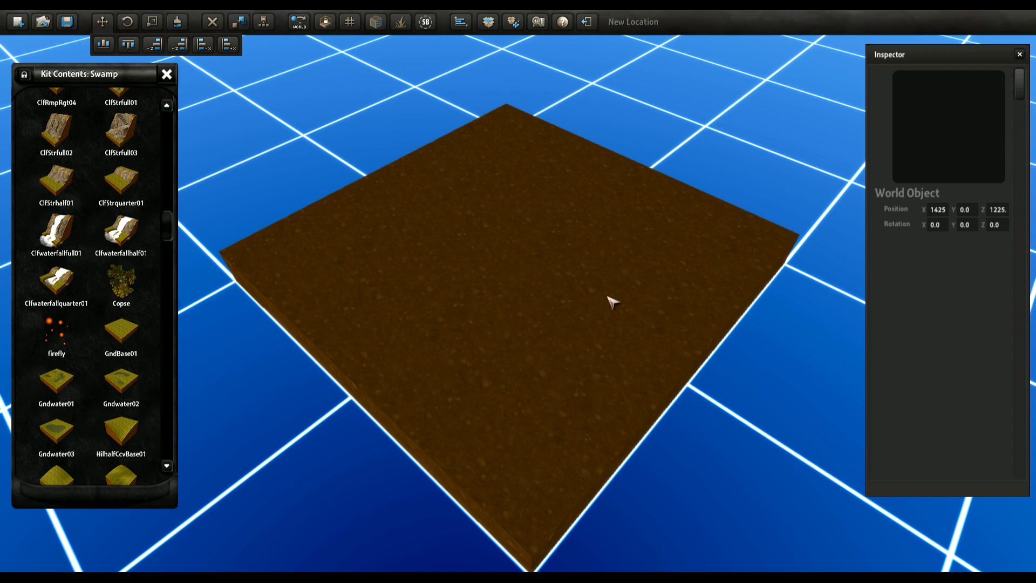
left_click(178, 23)
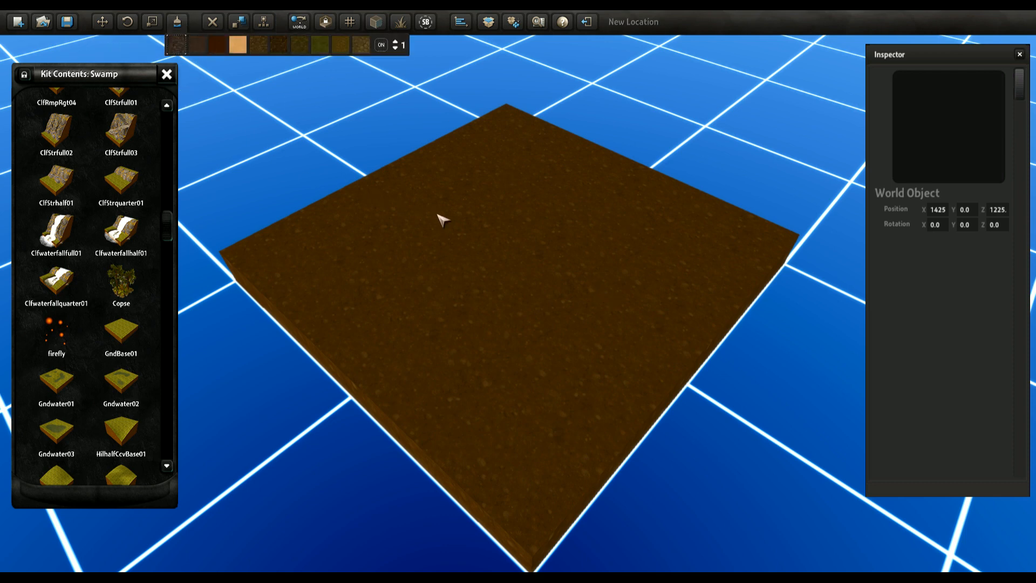
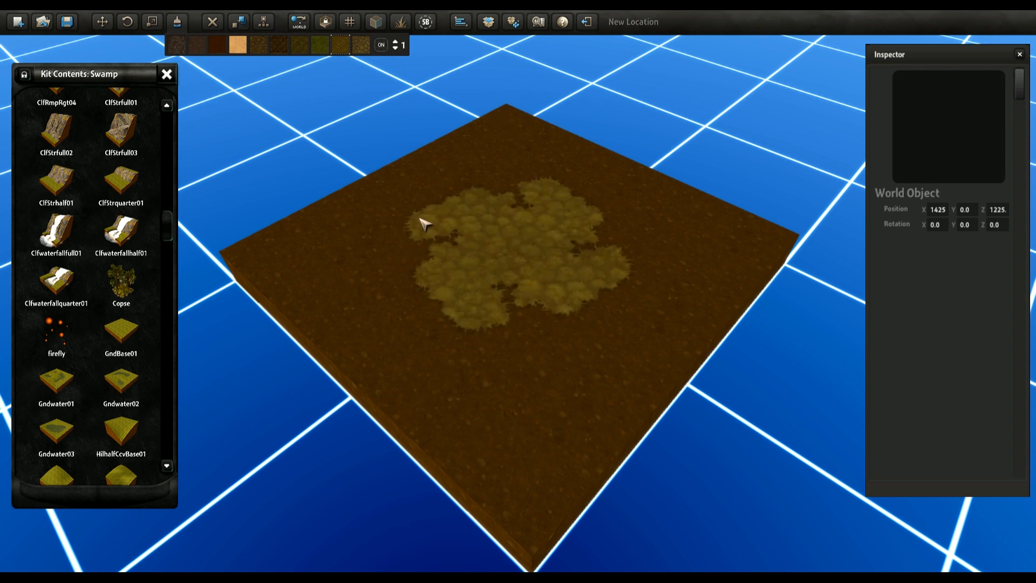
Step: Paint the yellow-green grass texture over the whole two-by-two ground block, corners included, covering all the bare dirt
left_click(273, 276)
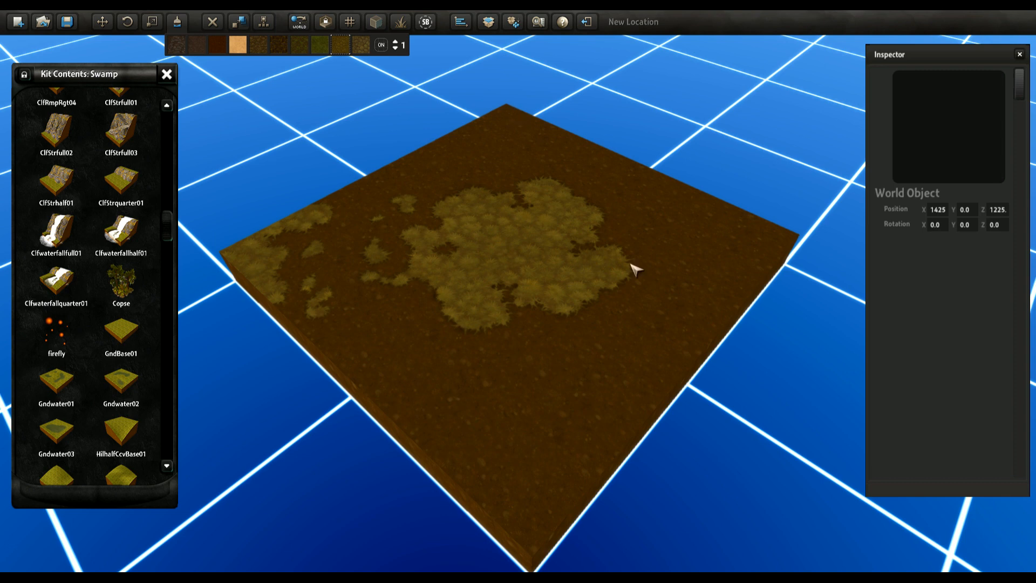
left_click(528, 513)
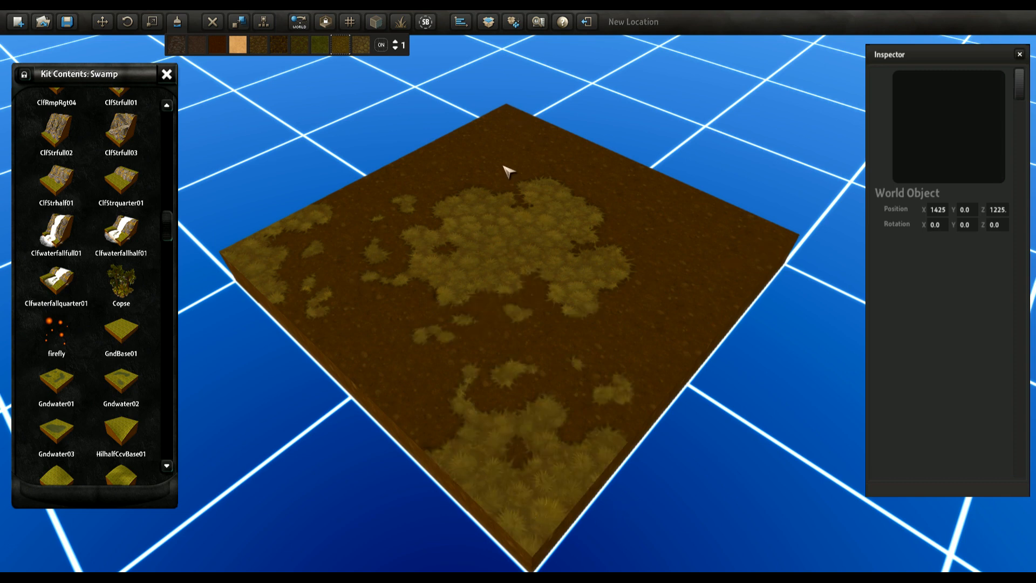
mouse_move(754, 252)
left_mouse_down()
mouse_move(664, 190)
mouse_move(627, 308)
mouse_move(394, 359)
left_mouse_up()
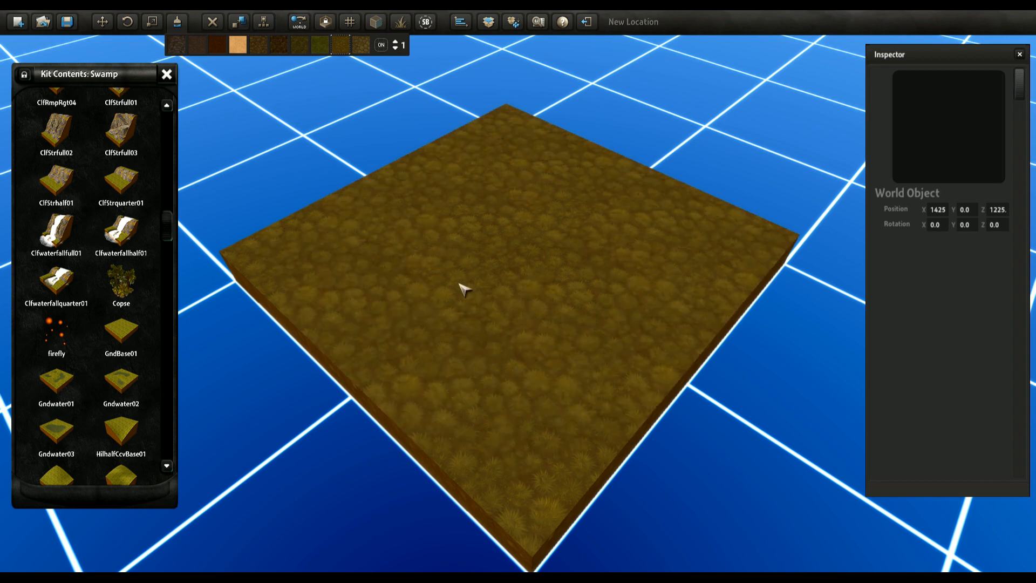
Step: Try the greyish grass texture across the middle and one side of the block, and repaint it with yellow-green grass
left_click(361, 45)
mouse_move(516, 170)
left_mouse_down()
mouse_move(627, 227)
mouse_move(745, 259)
mouse_move(677, 329)
mouse_move(666, 306)
mouse_move(382, 234)
mouse_move(599, 371)
mouse_move(475, 321)
left_mouse_up()
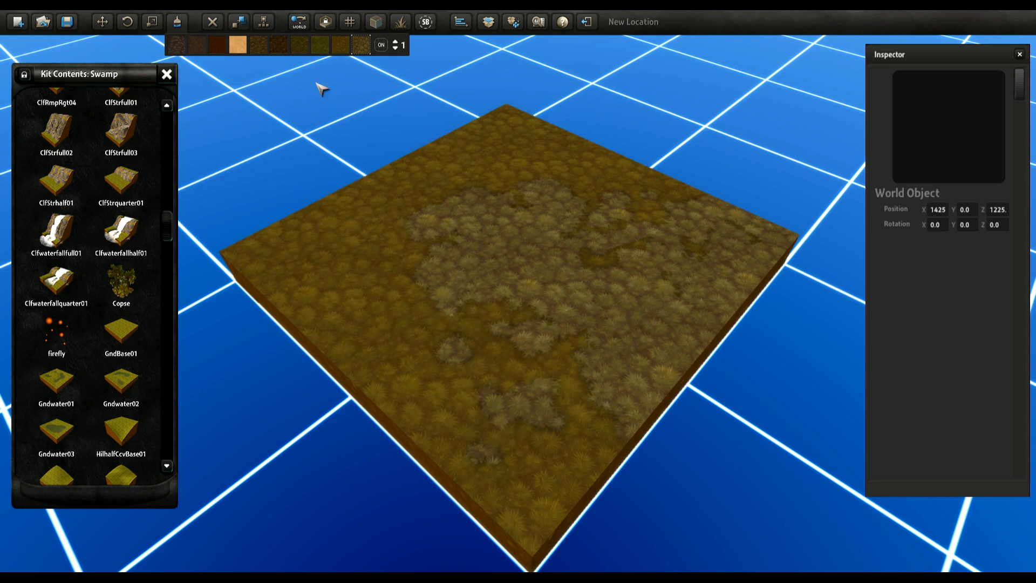
left_click(340, 45)
left_click_drag(567, 302, 731, 254)
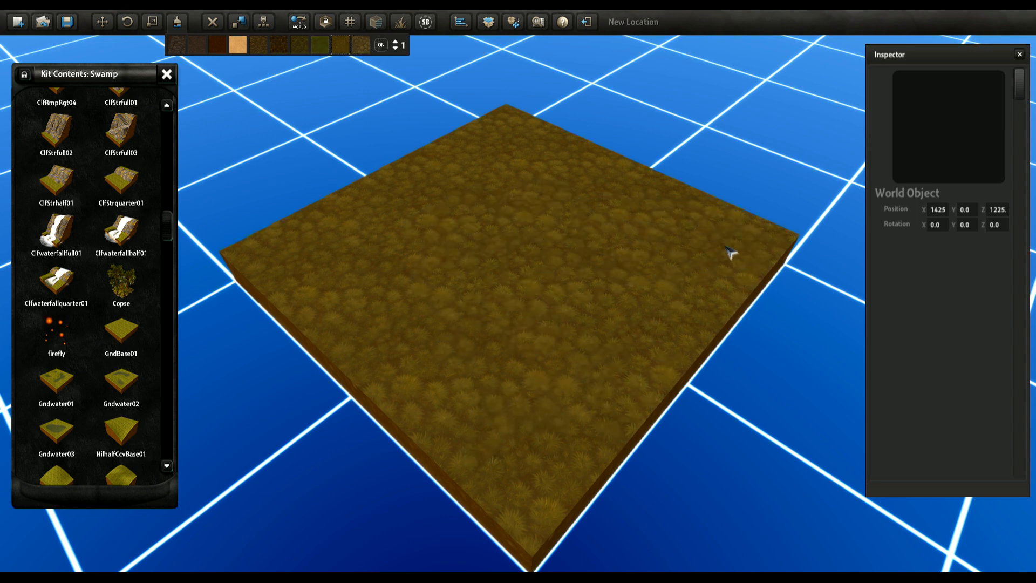
Step: Test sand strokes with blending across piece edges turned off and back on, and repaint the block with grass
left_click(382, 45)
left_click(238, 45)
left_click(385, 296)
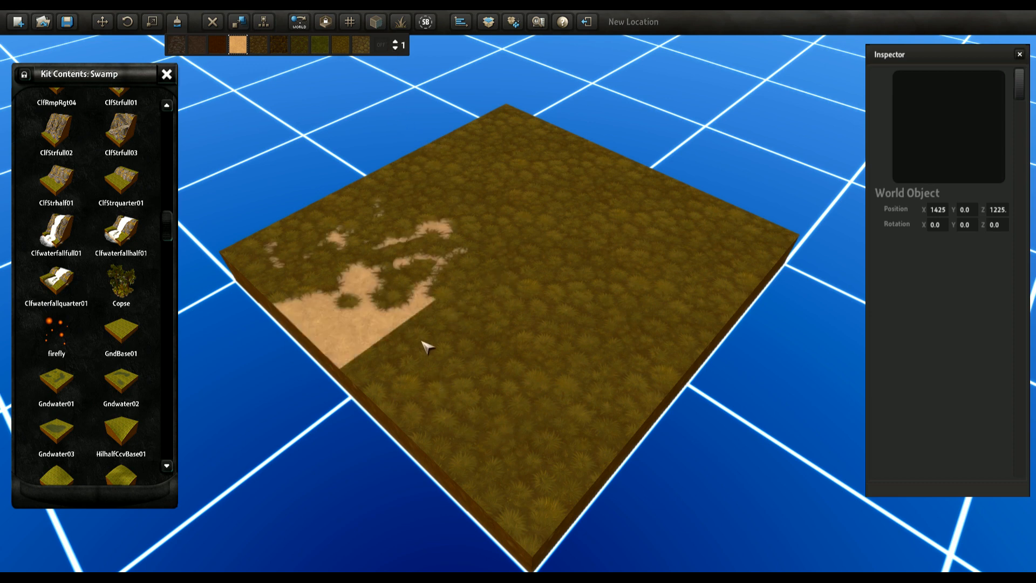
mouse_move(465, 296)
left_mouse_down()
mouse_move(490, 238)
mouse_move(514, 220)
left_mouse_up()
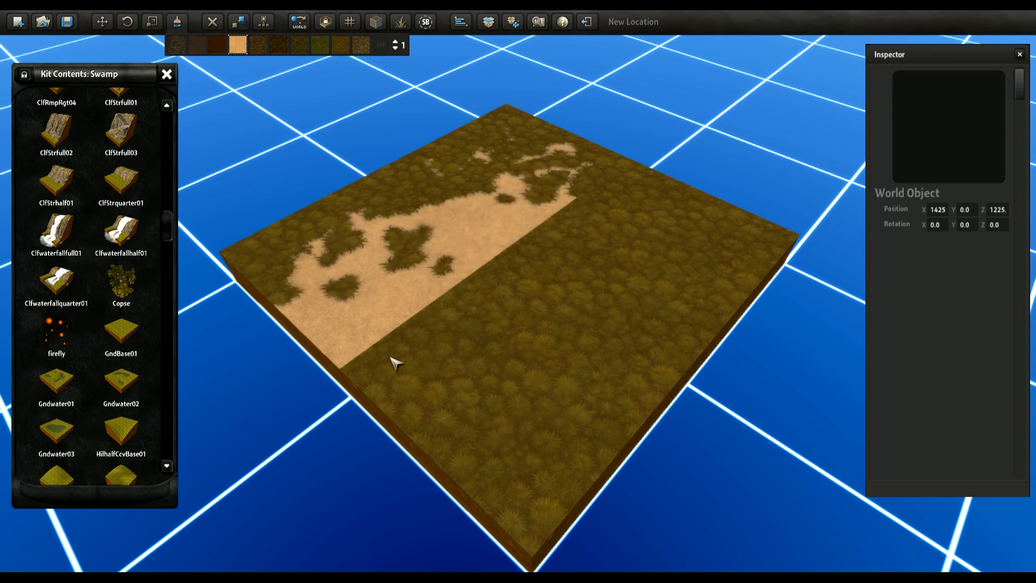
left_click(539, 244)
left_click(489, 305)
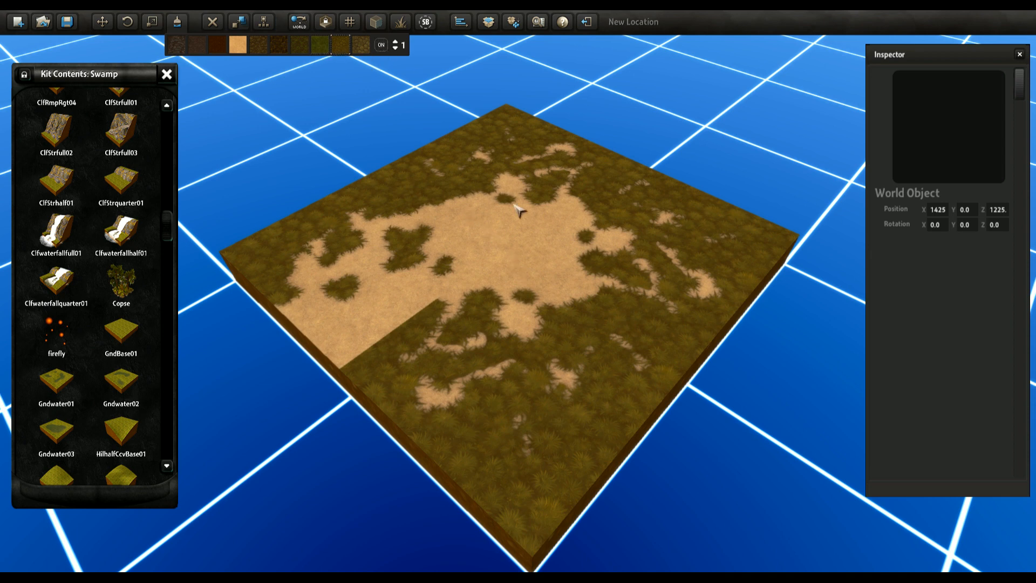
left_click(457, 250)
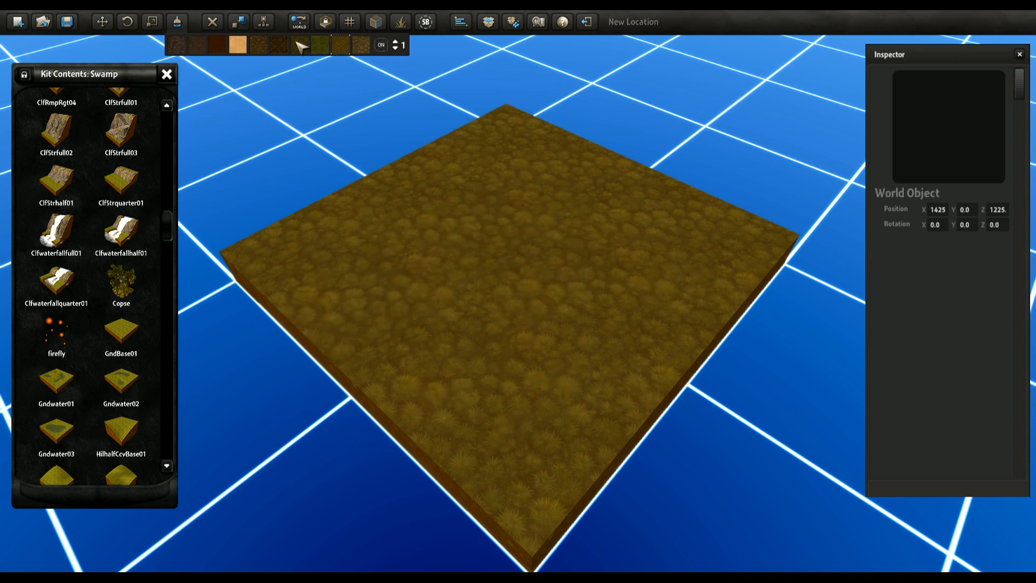
Step: Paint a sand patch at the centre of the grass block and cover it again with grass
left_click(239, 47)
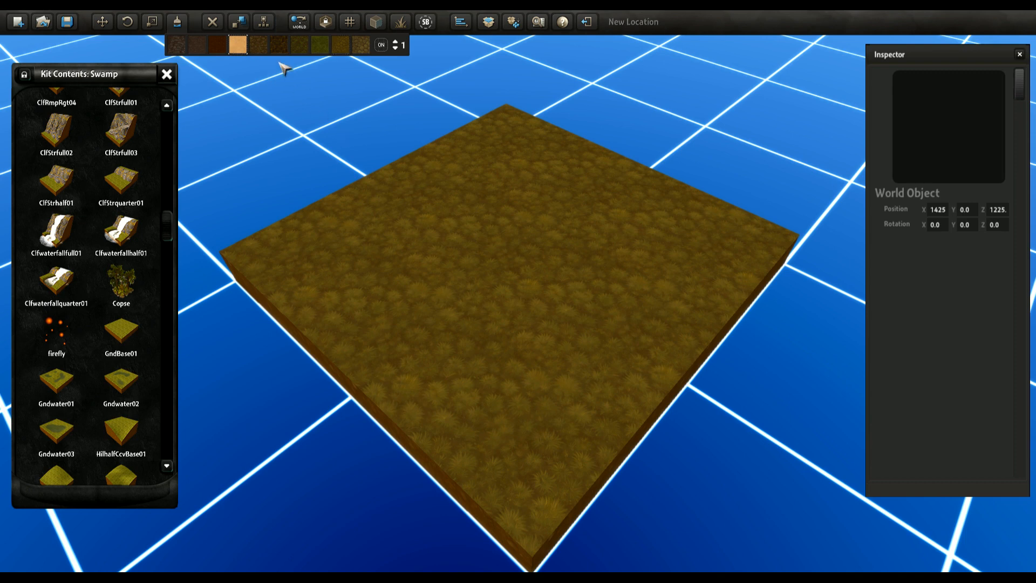
left_click(509, 290)
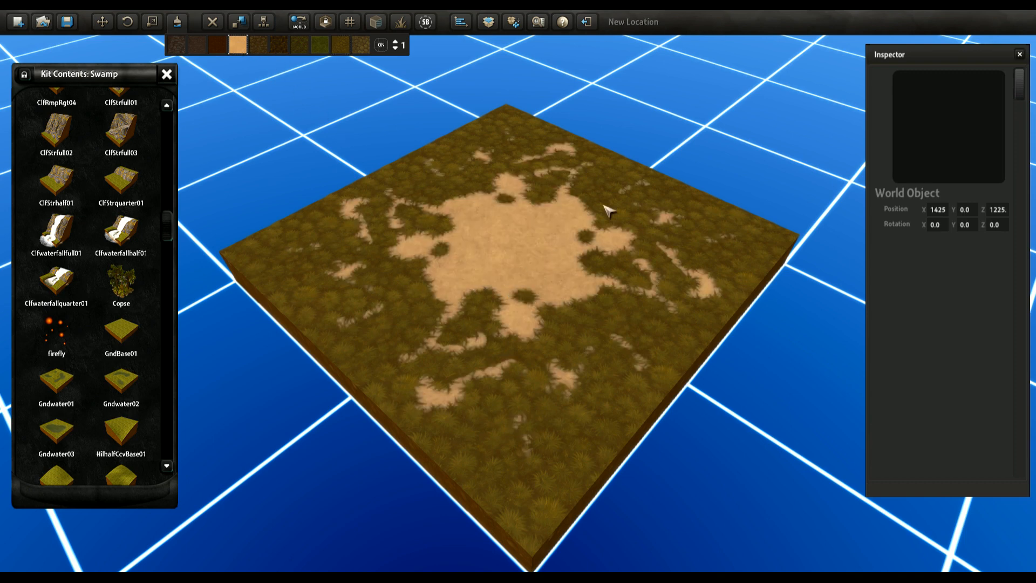
left_click(347, 45)
left_click(485, 222)
Step: Paint sand at the block's centre and extend it down to the nearest corner
left_click(242, 42)
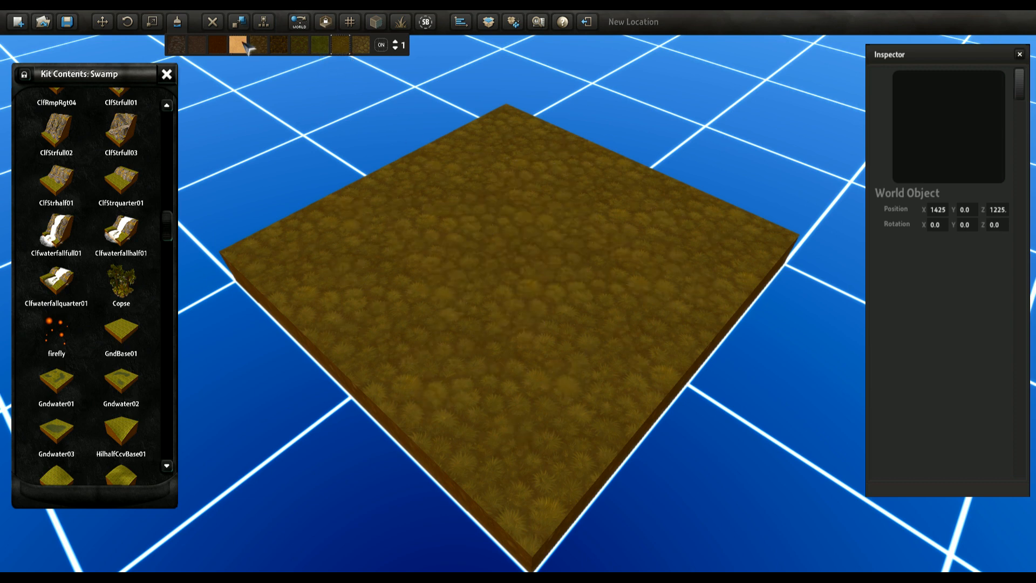
left_click(514, 224)
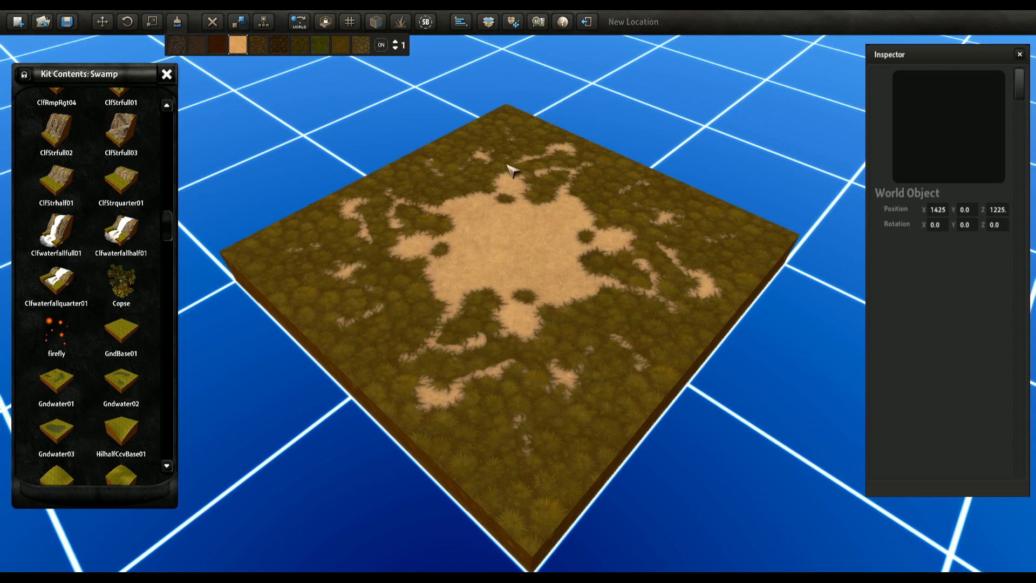
left_click(535, 392)
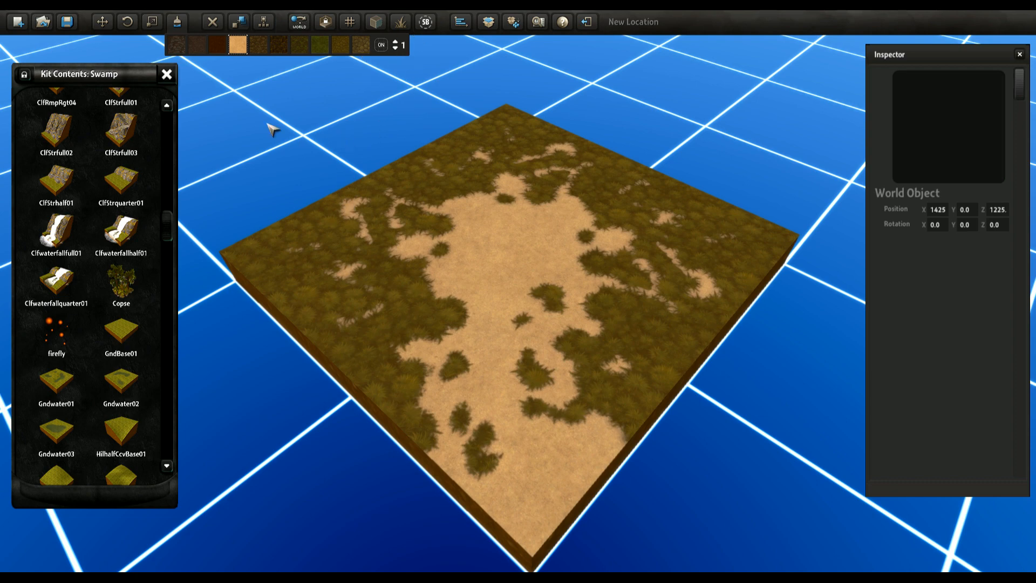
Step: Examine the painted sand and grass on the ground block from several angles and distances
right_click_drag(360, 204, 551, 261)
scroll(539, 200, "up", 5)
scroll(464, 210, "down", 5)
scroll(547, 271, "up", 4)
scroll(545, 269, "down", 4)
scroll(550, 261, "up", 2)
right_click_drag(460, 189, 430, 198)
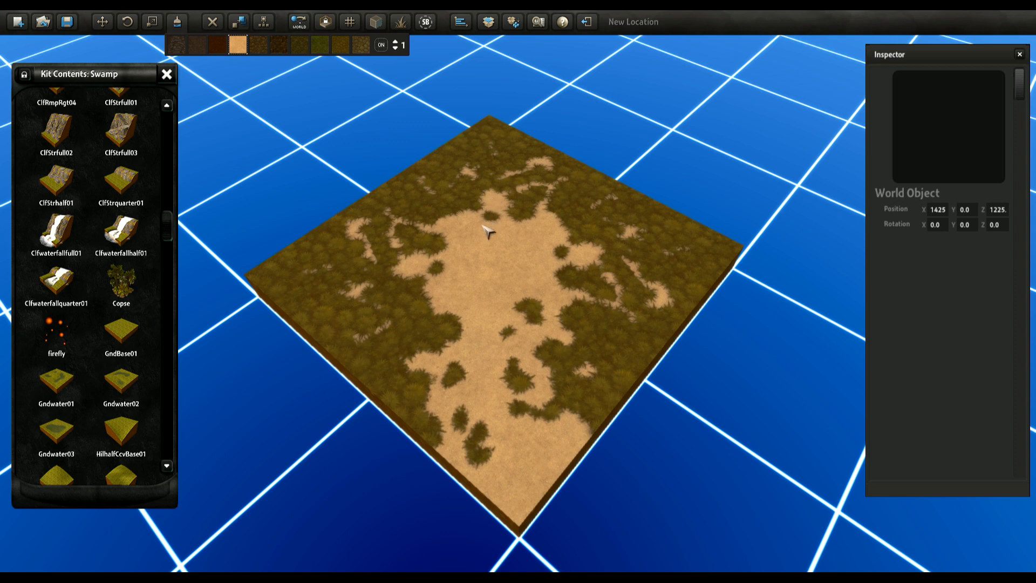
middle_click_drag(368, 262, 361, 264)
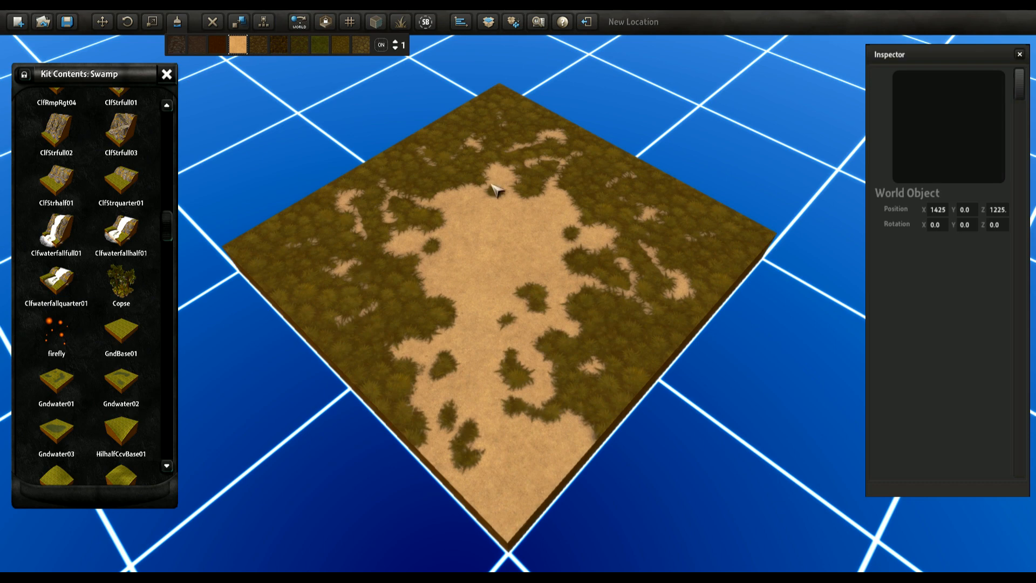
middle_click_drag(475, 268, 477, 246)
scroll(480, 249, "down", 5)
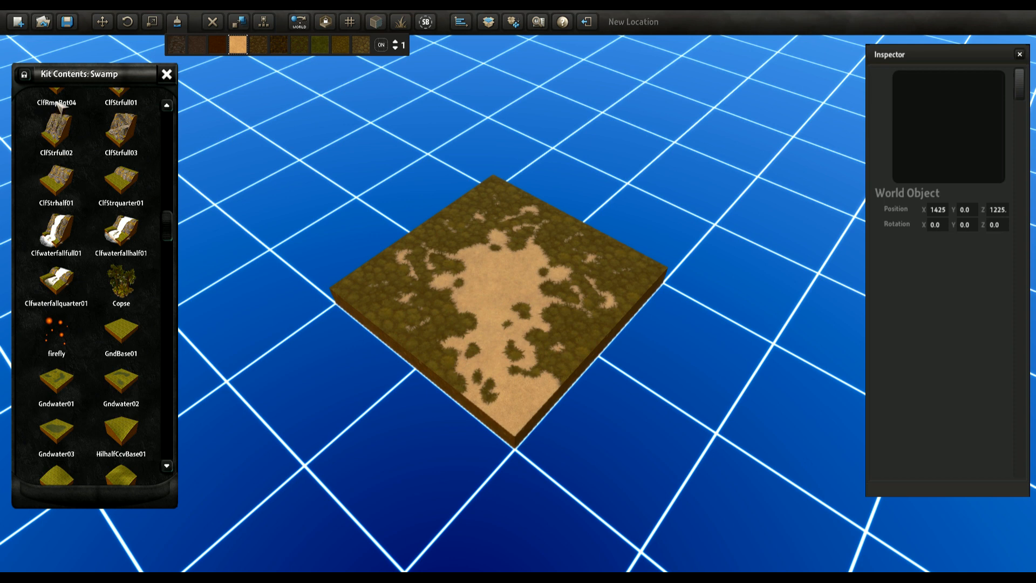
Step: Place the Swamp kit's Cliff Convex Full 01 piece against the ground block at X 1325, Y 0, Z 1225
scroll(59, 135, "up", 4)
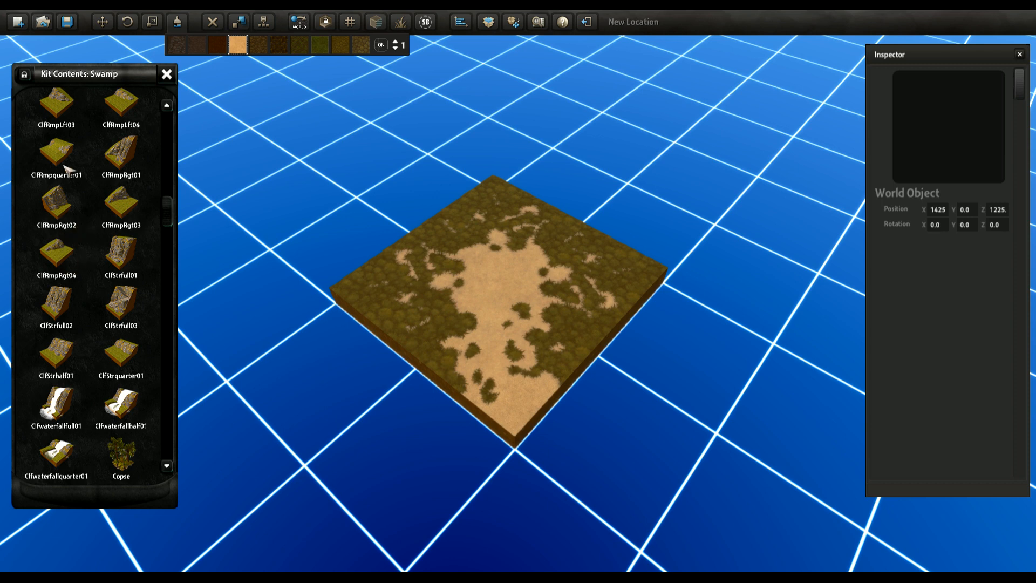
scroll(66, 170, "up", 3)
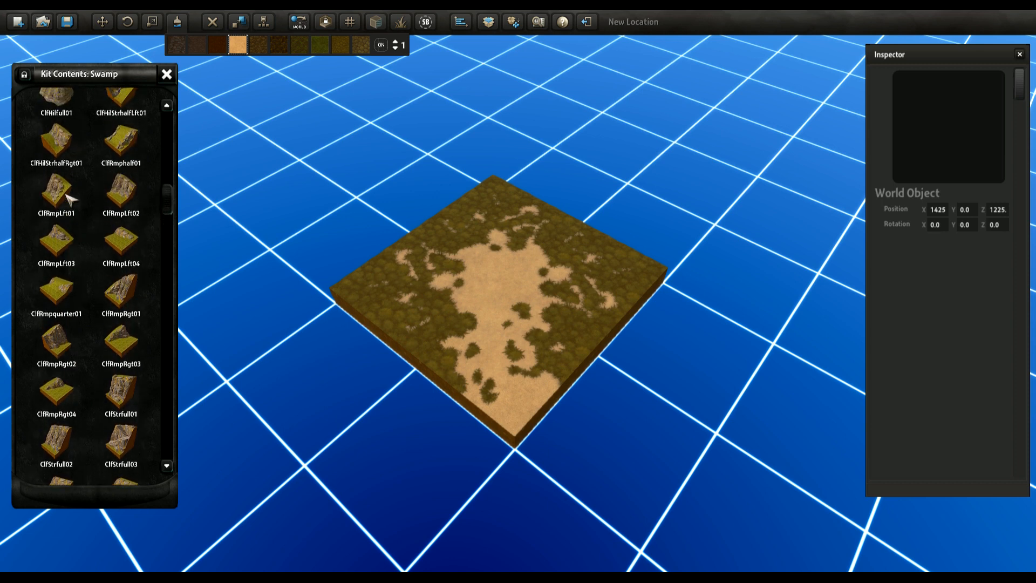
scroll(70, 200, "up", 1)
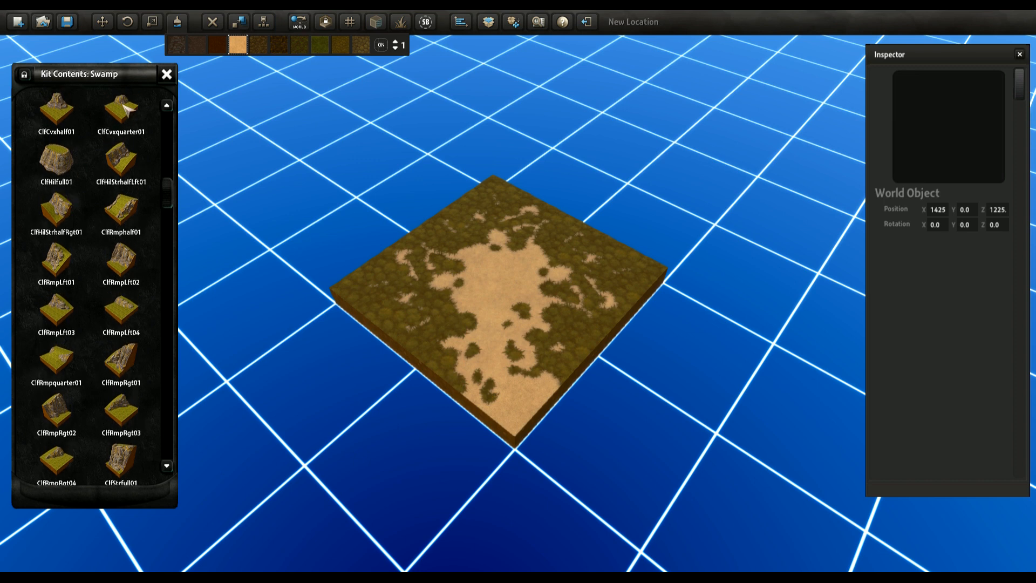
scroll(87, 174, "up", 1)
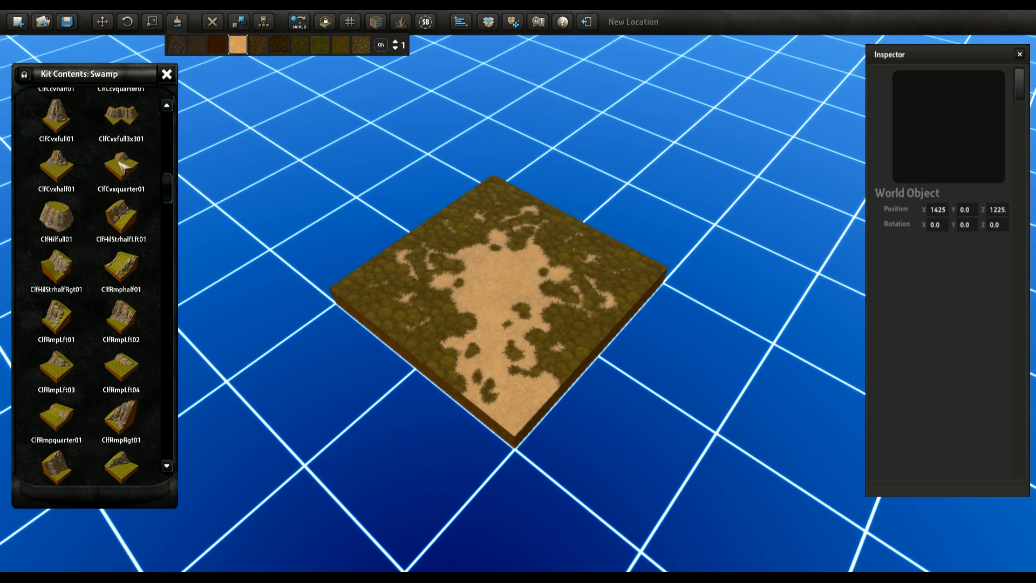
scroll(119, 166, "up", 2)
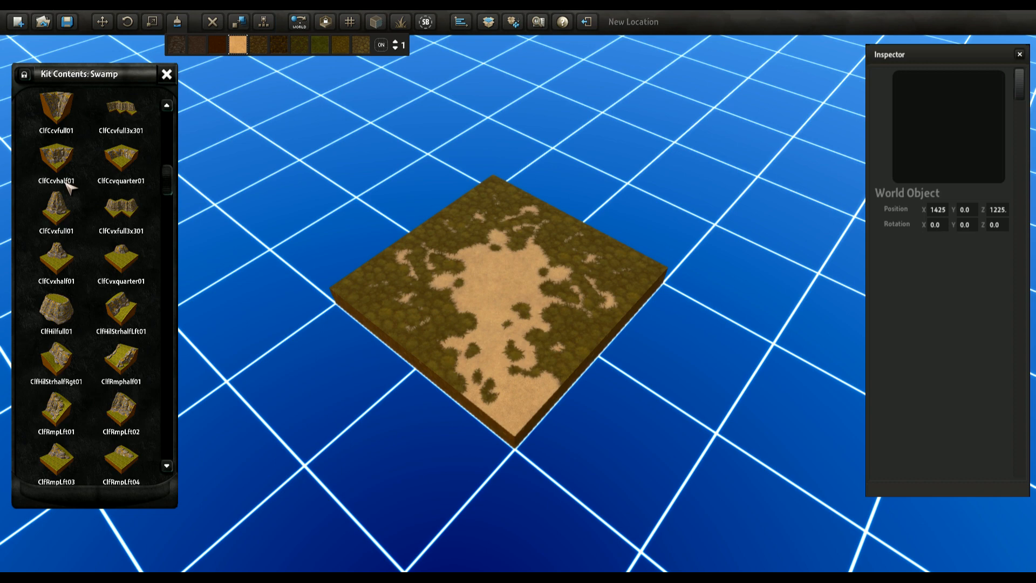
scroll(379, 314, "up", 5)
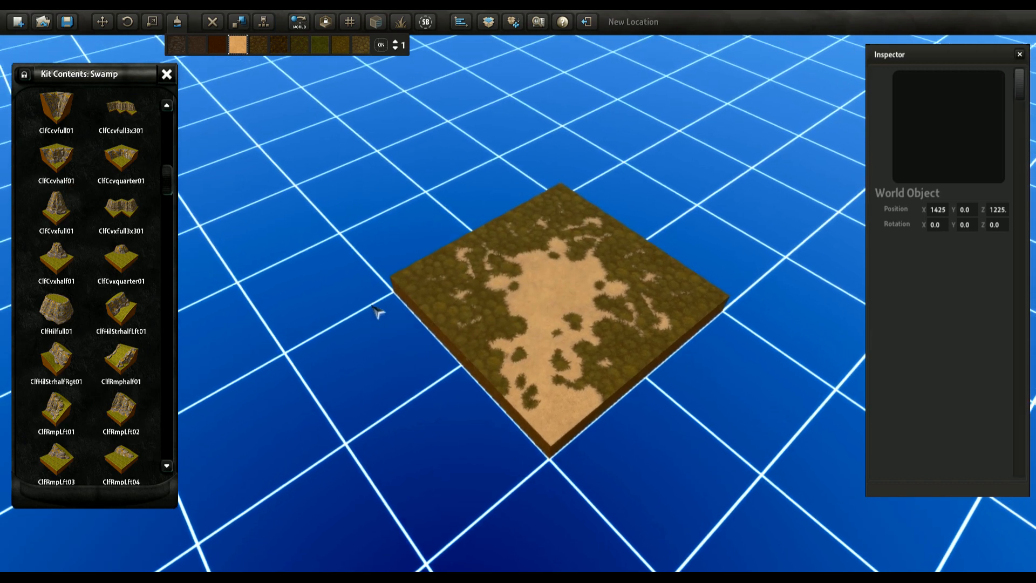
left_click(56, 211)
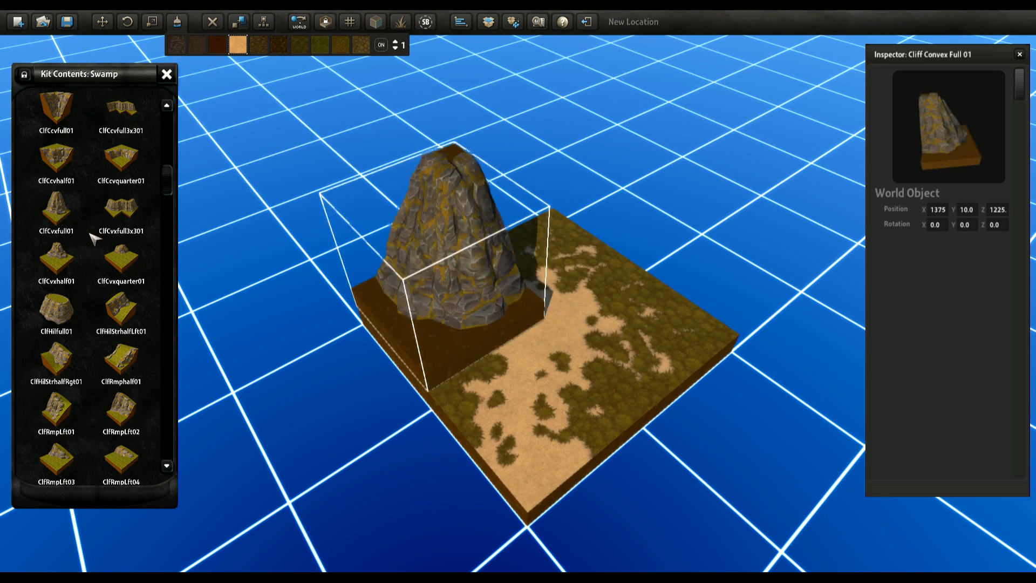
scroll(435, 306, "up", 3)
left_click_drag(435, 306, 417, 247)
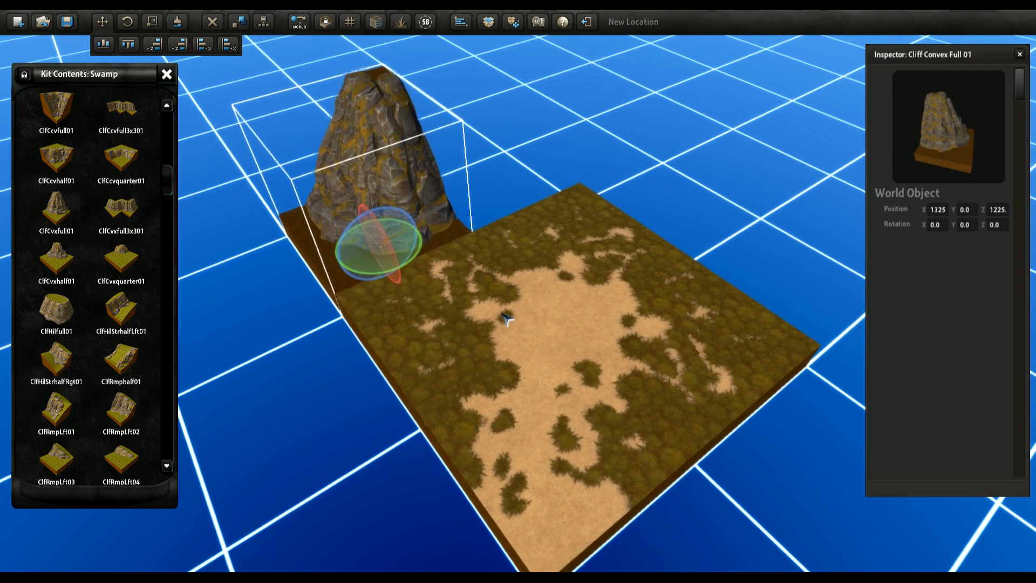
Step: Line up Cliff Convex Half 01 at Z 1275 and Cliff Convex Quarter 01 at Z 1325 beside the full cliff, all at X 1325
left_click(61, 263)
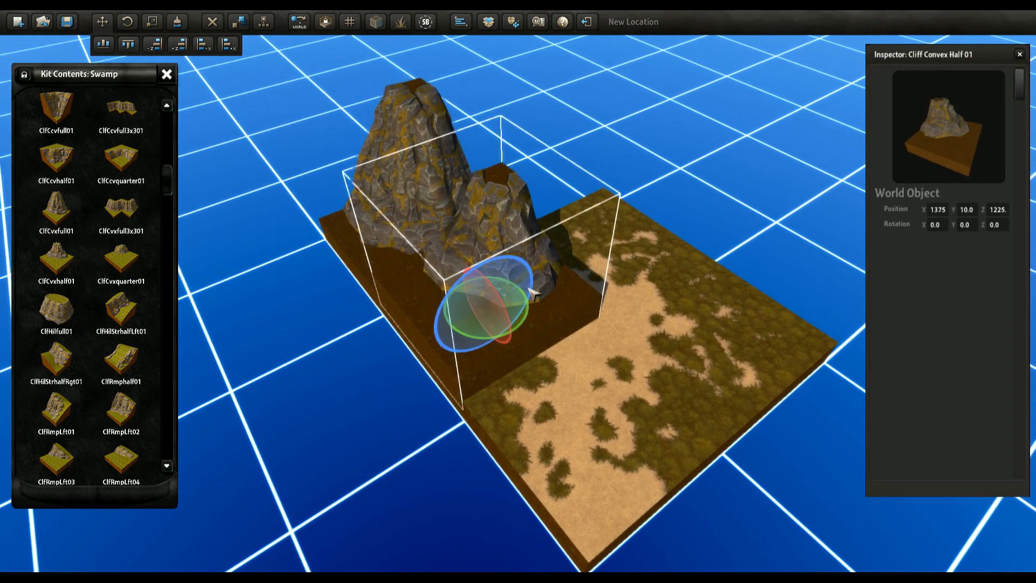
left_click_drag(486, 319, 520, 207)
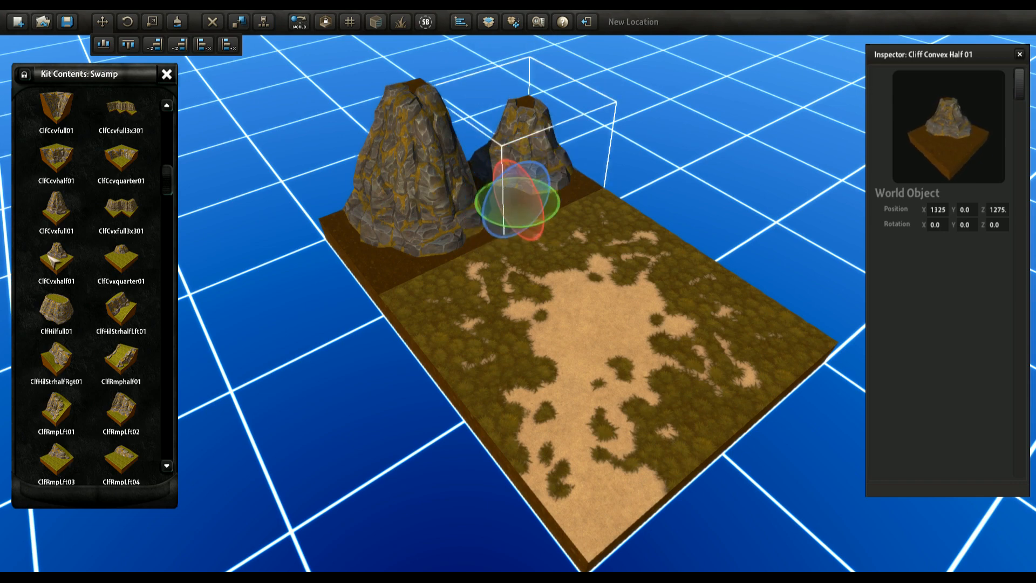
left_click(128, 272)
left_click_drag(481, 335, 607, 157)
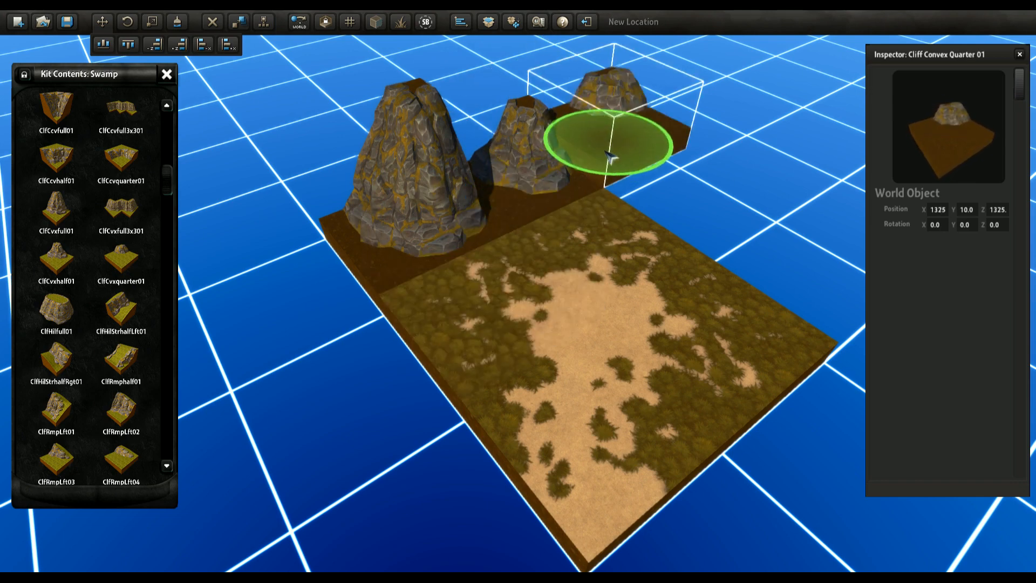
middle_click_drag(504, 276, 389, 249)
middle_click_drag(389, 335, 434, 293)
left_click(427, 294)
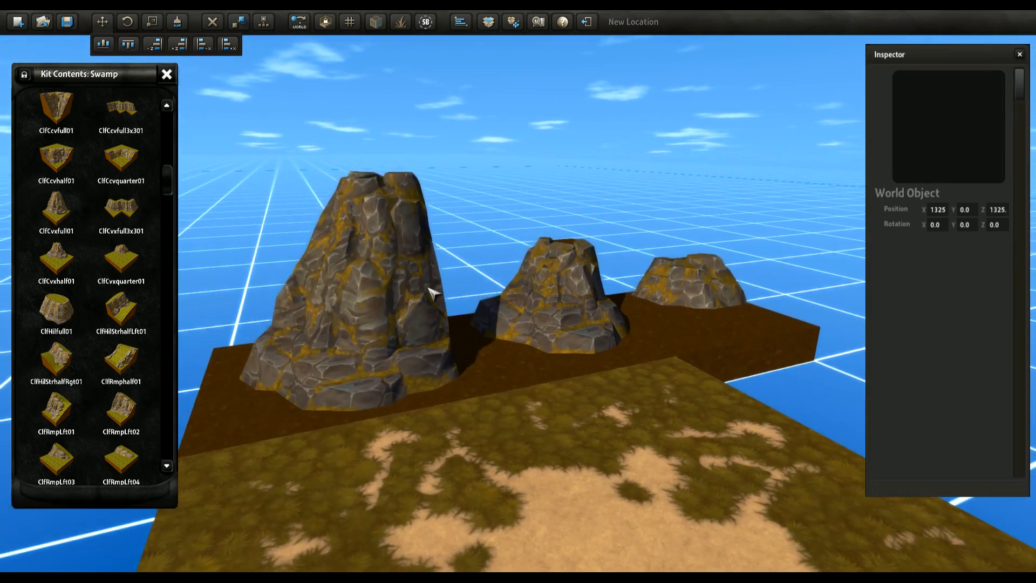
middle_click_drag(507, 220, 551, 231)
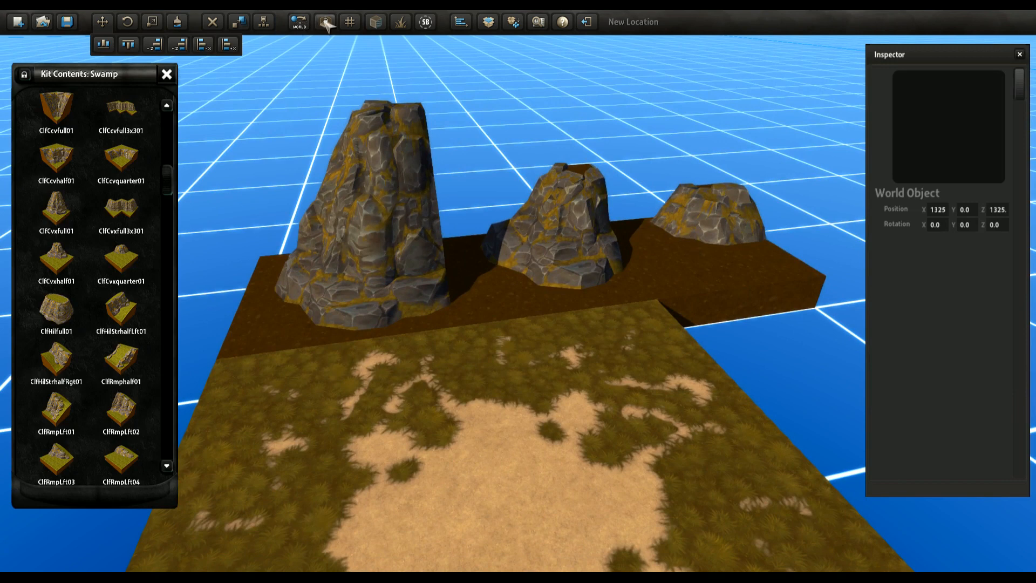
Step: Unlock the kit pieces and delete the quarter-height and half-height convex cliffs
left_click(556, 258)
left_click(749, 248)
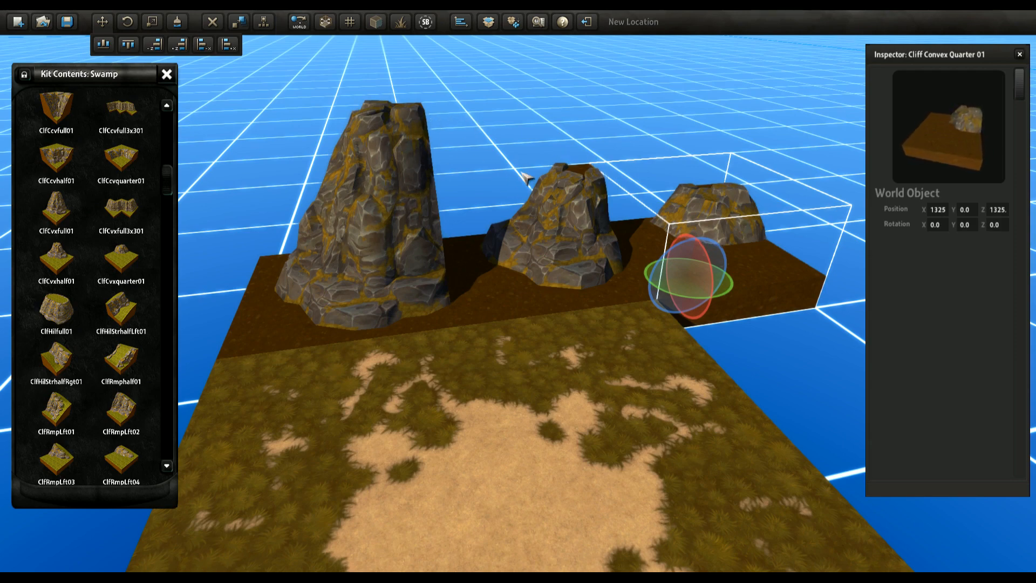
middle_click_drag(348, 261, 421, 143)
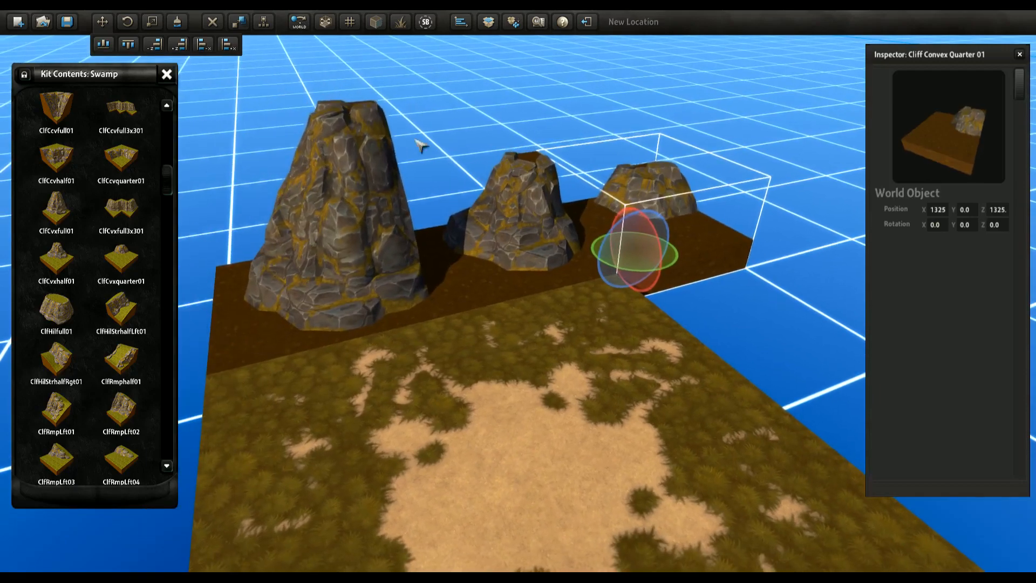
middle_click_drag(415, 273, 350, 306)
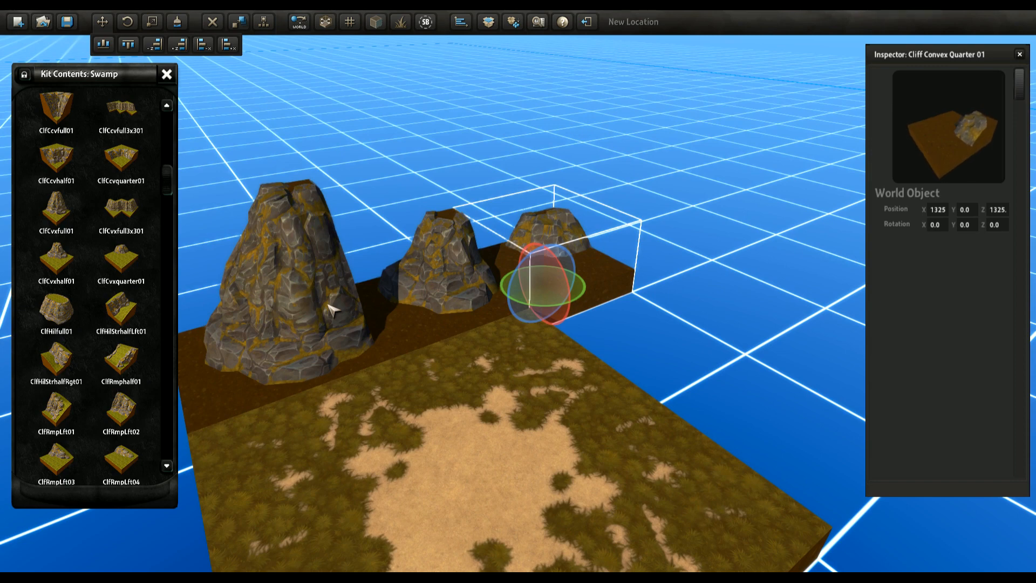
key("Delete")
left_click(425, 286)
key("Delete")
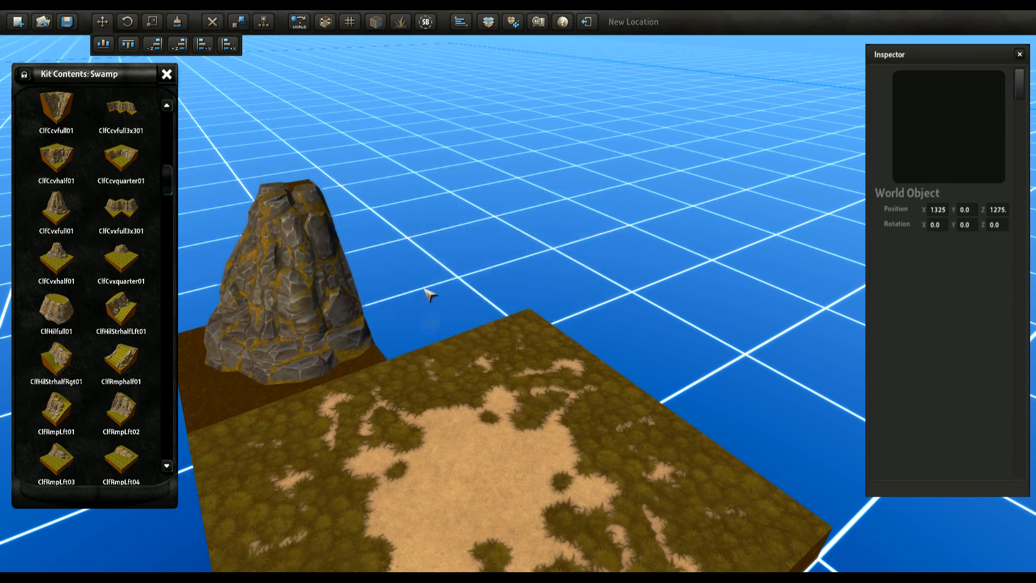
middle_click_drag(406, 362, 374, 373)
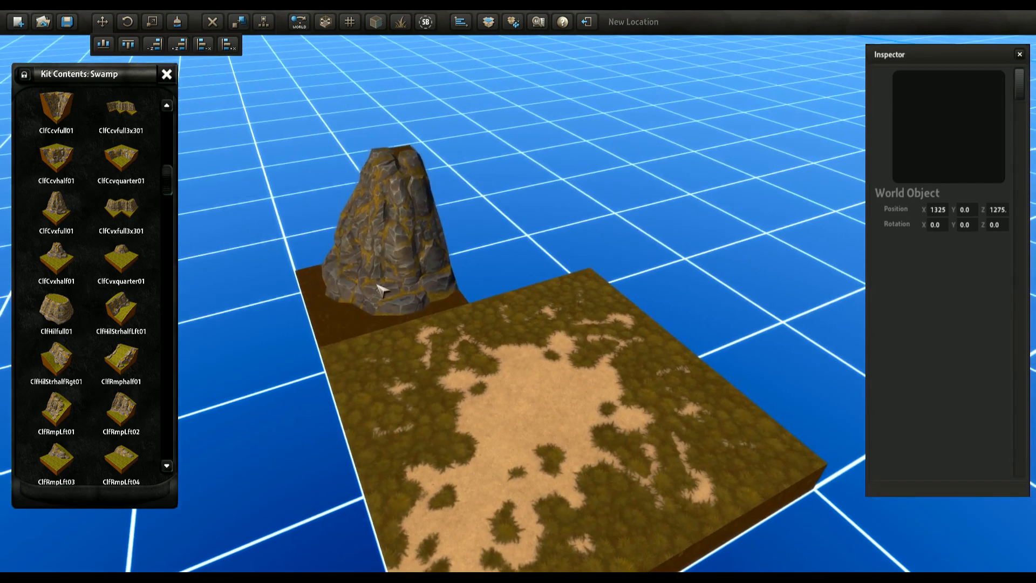
left_click(379, 286)
mouse_move(464, 364)
middle_mouse_down()
mouse_move(473, 360)
mouse_move(468, 372)
mouse_move(472, 365)
middle_mouse_up()
middle_click_drag(477, 259, 455, 254)
left_click(58, 158)
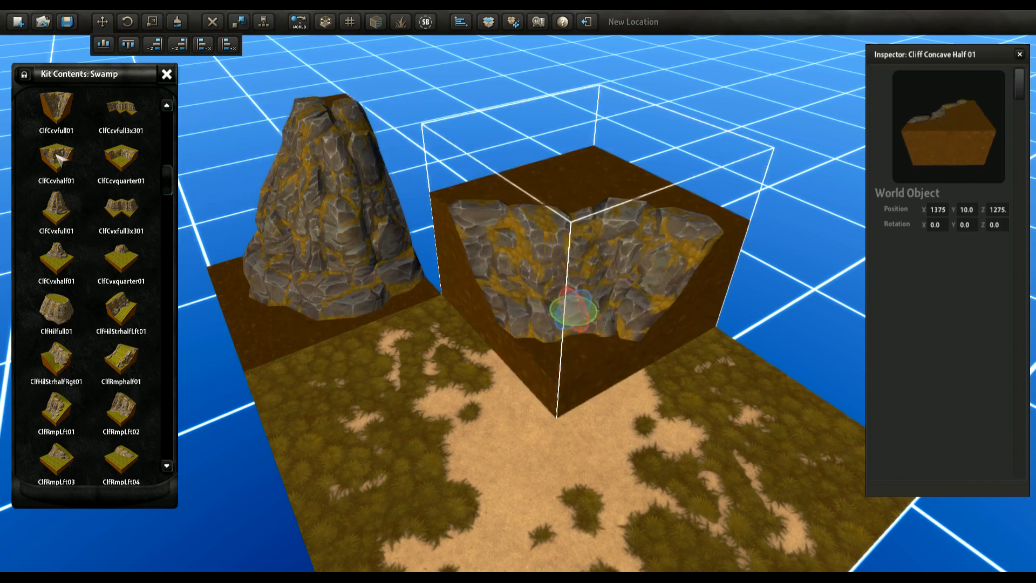
key("Delete")
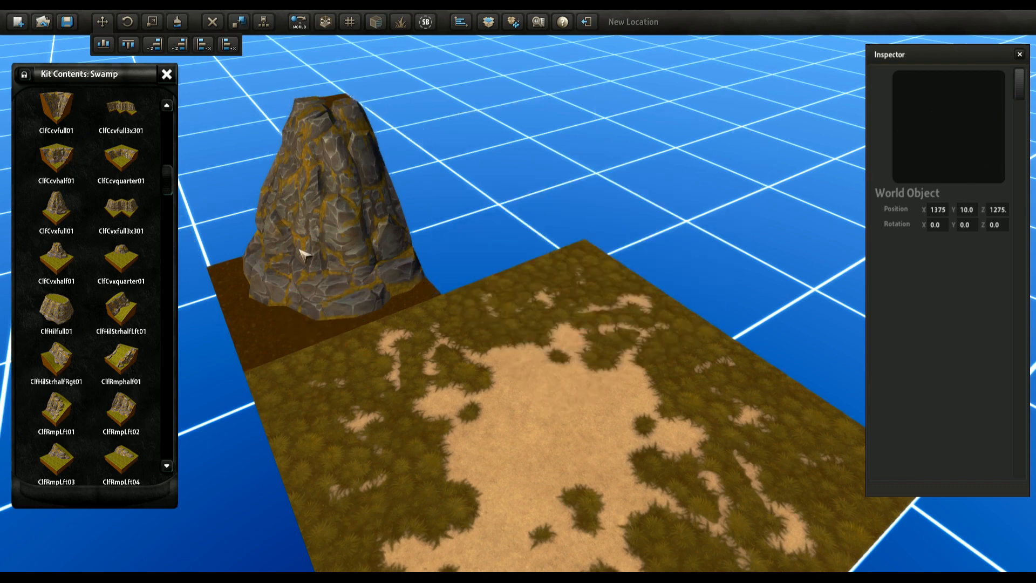
Step: Add the Swamp kit's Cliff Concave Full 01, lower it to Y 0 and butt it against the full convex cliff
scroll(65, 183, "up", 2)
left_click(57, 153)
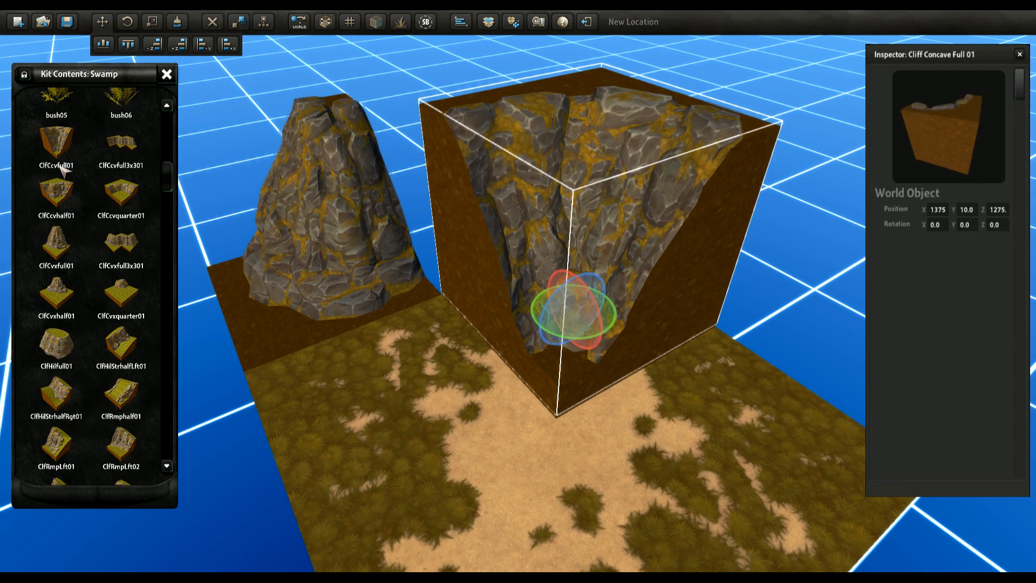
left_click_drag(590, 313, 572, 423)
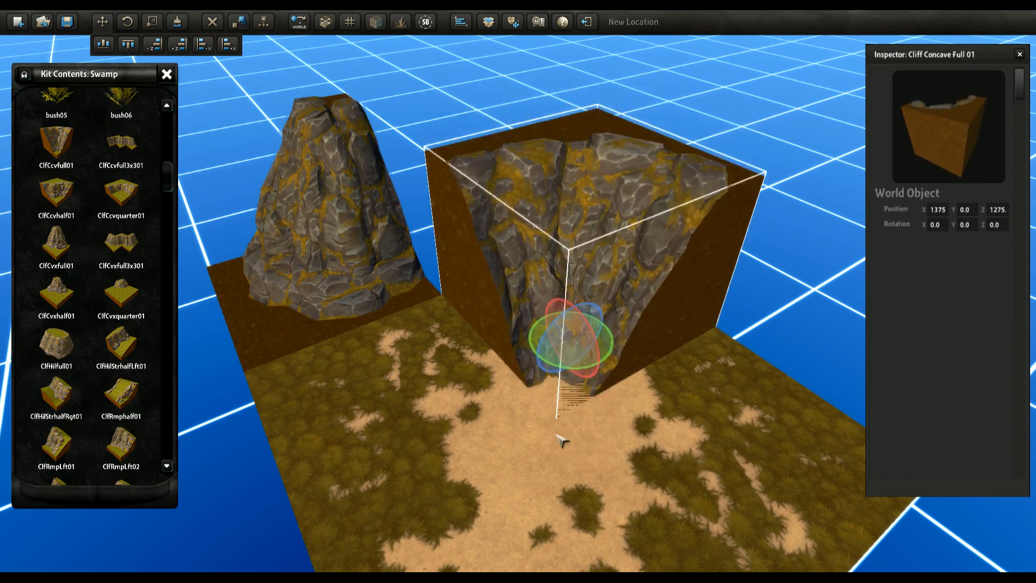
left_click_drag(560, 357, 467, 262)
right_click_drag(470, 321, 496, 329)
Step: Duplicate the convex and concave cliff pair to continue the wall, placing the copied convex cliff at X 1375, Y 0, Z 1325
left_click(459, 294)
left_click(567, 189, "shift")
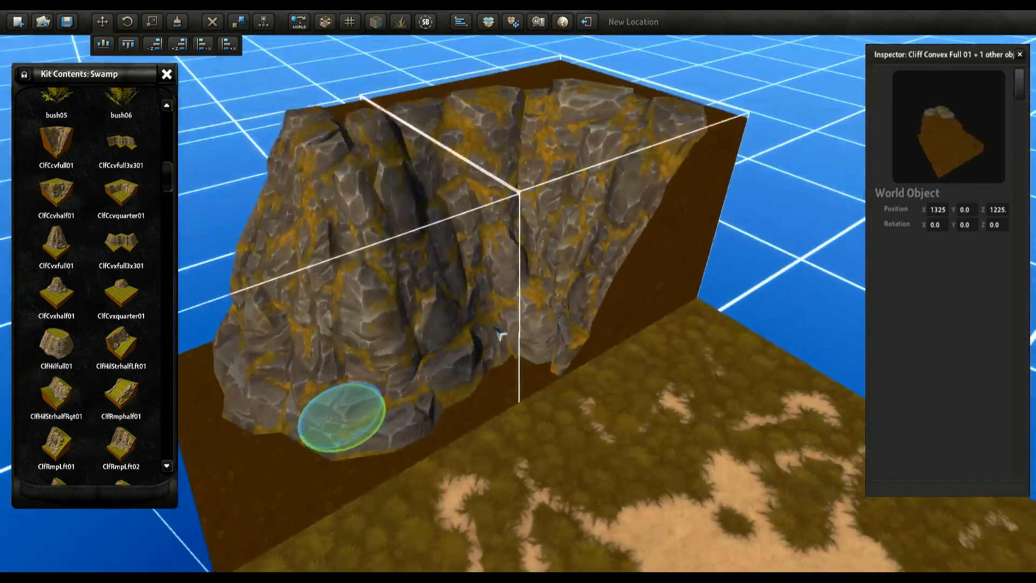
scroll(497, 330, "down", 3)
left_click_drag(412, 398, 495, 342)
right_click_drag(488, 375, 468, 411)
scroll(413, 343, "down", 2)
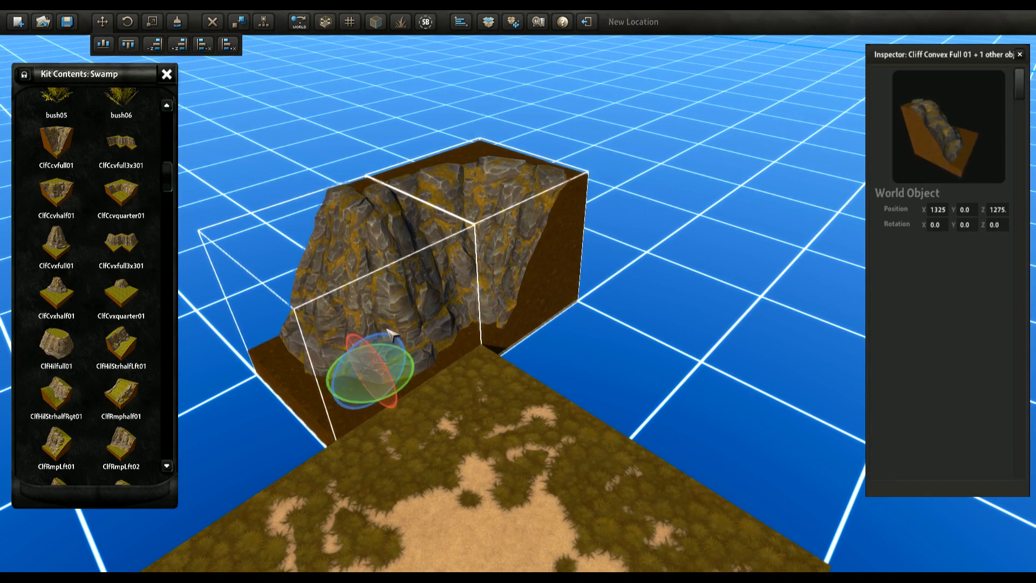
left_click_drag(371, 402, 569, 382)
left_click(737, 403)
right_click_drag(518, 407, 571, 420)
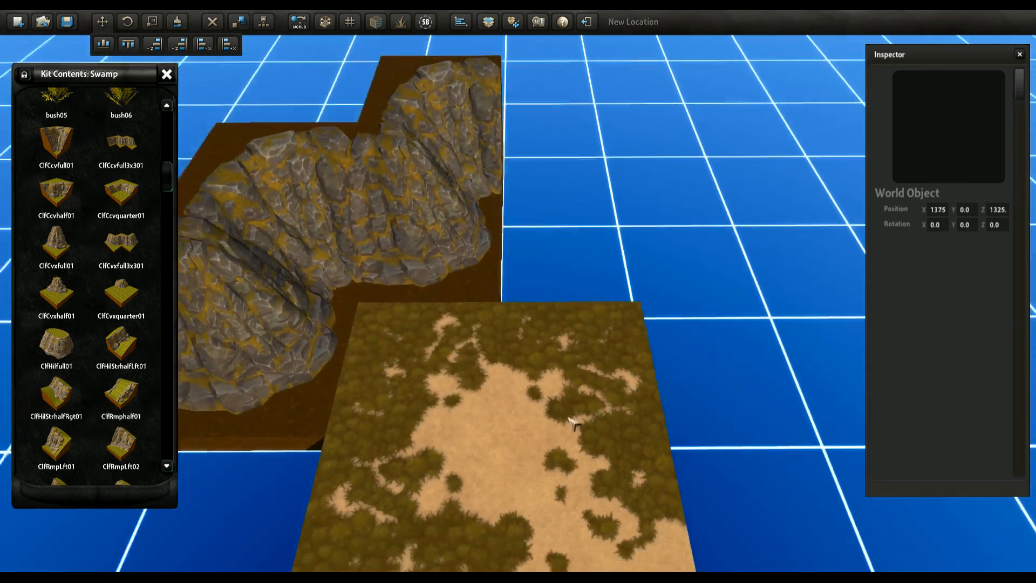
Step: Place Cliff Straight Full 01 beside the second concave cliff at X 1425, Y 0, Z 1375
key("s")
right_click_drag(546, 328, 527, 310)
key("d")
key("a")
right_click_drag(462, 319, 456, 311)
key("w")
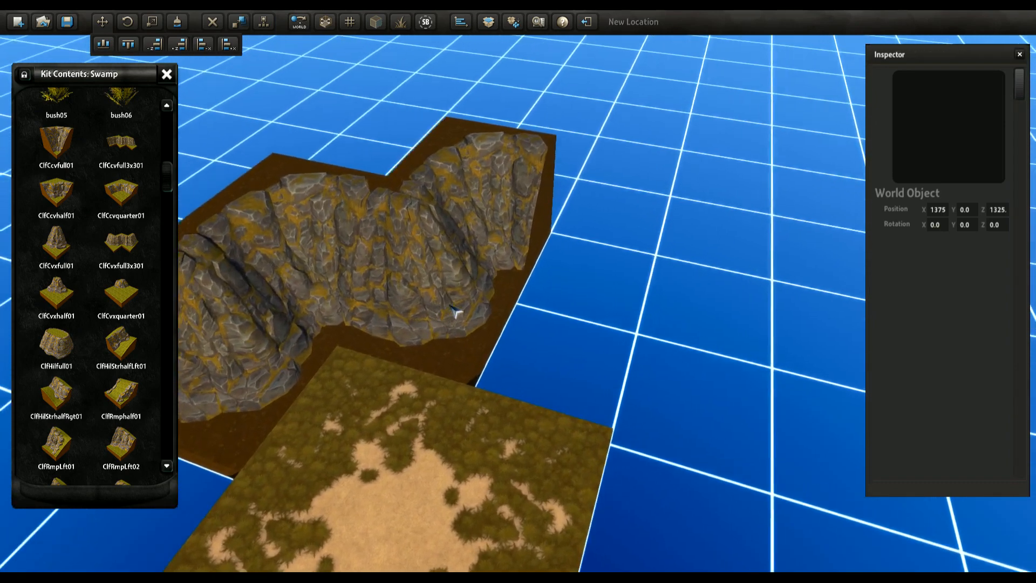
key("w")
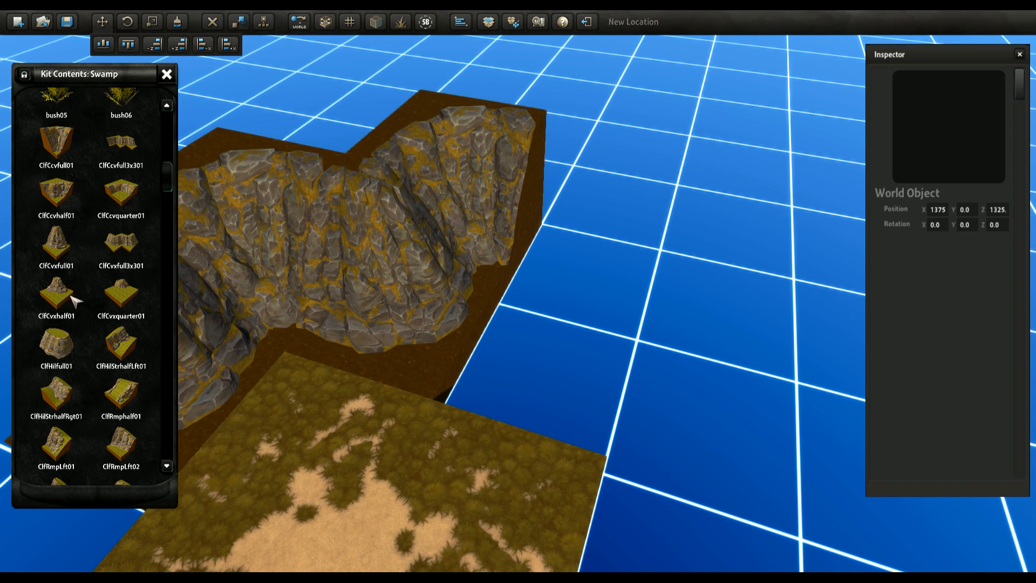
scroll(76, 300, "down", 3)
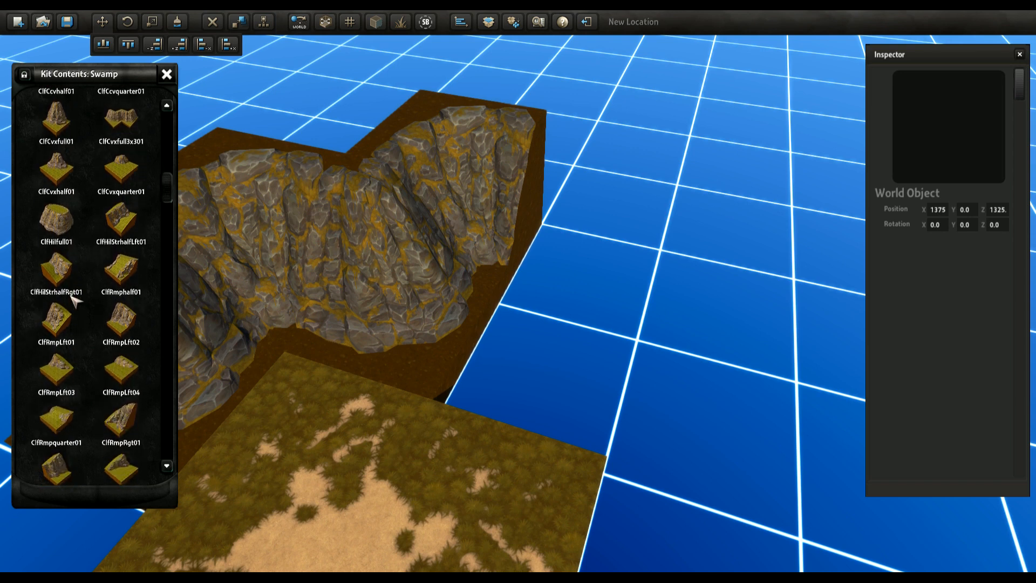
scroll(76, 300, "down", 5)
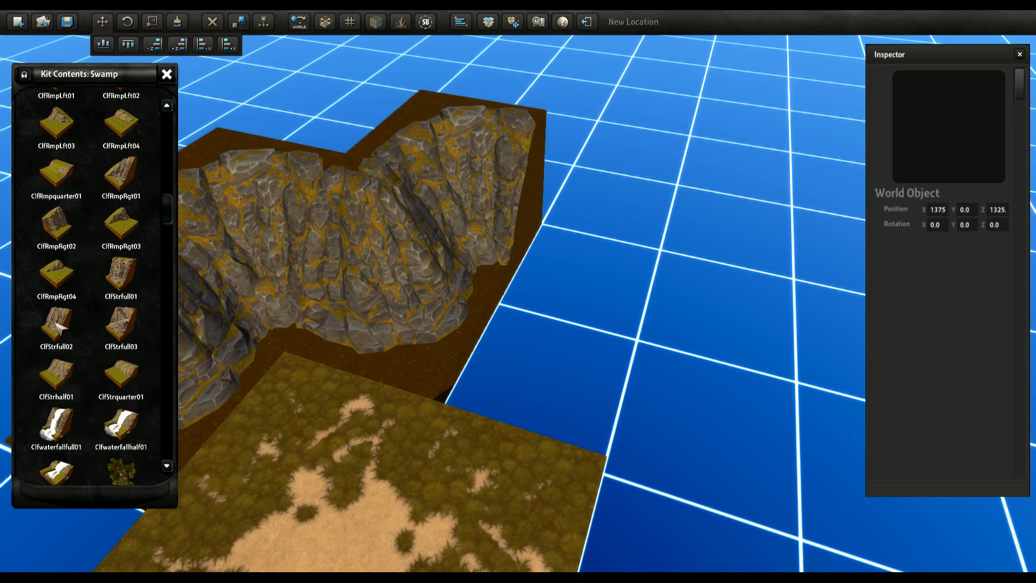
left_click(123, 274)
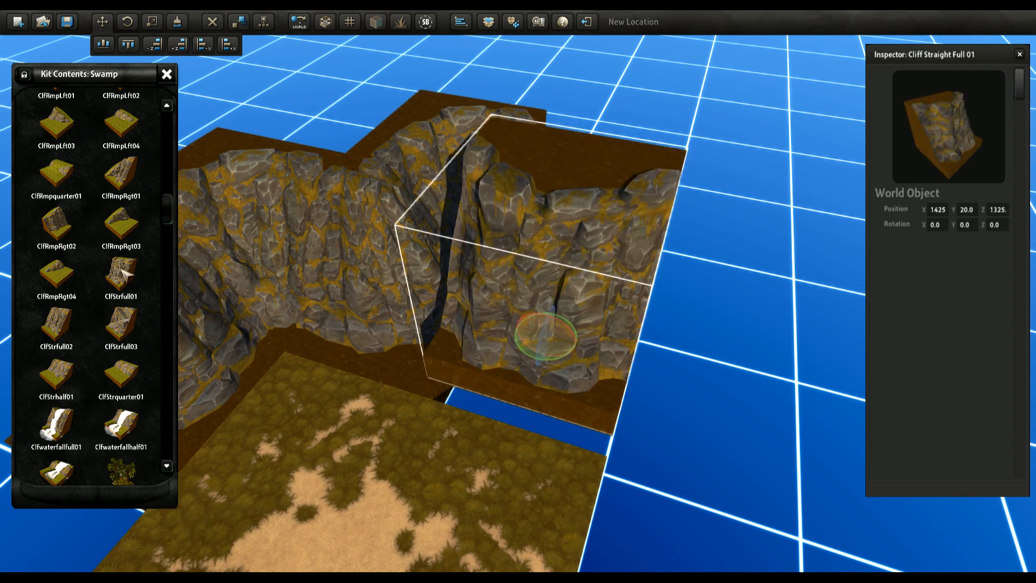
left_click_drag(561, 408, 606, 294)
Step: Extend the wall with Cliff Straight Full 02 at X 1475, Y 0, Z 1375
key("d")
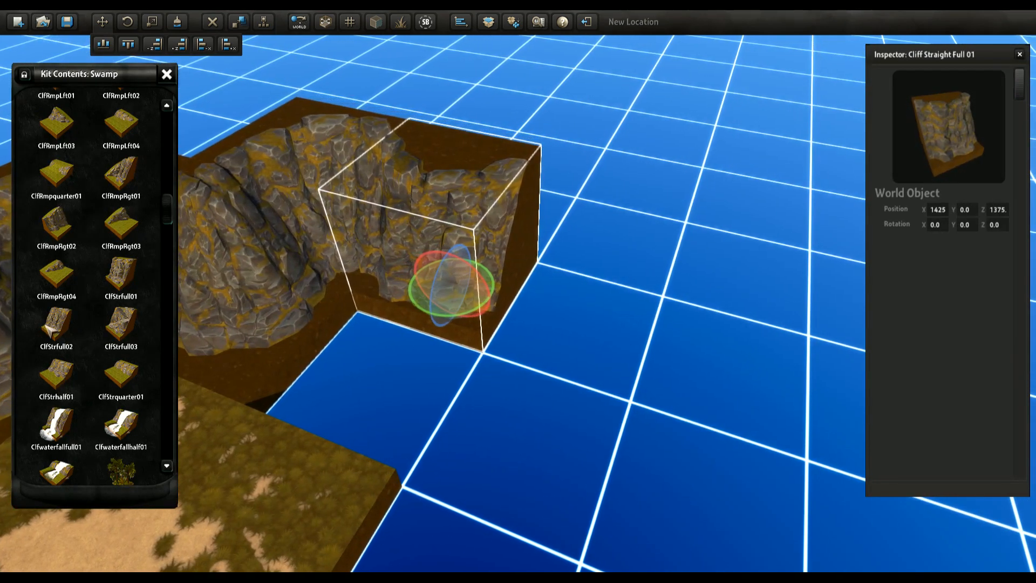
left_click(57, 324)
left_click_drag(562, 251, 574, 327)
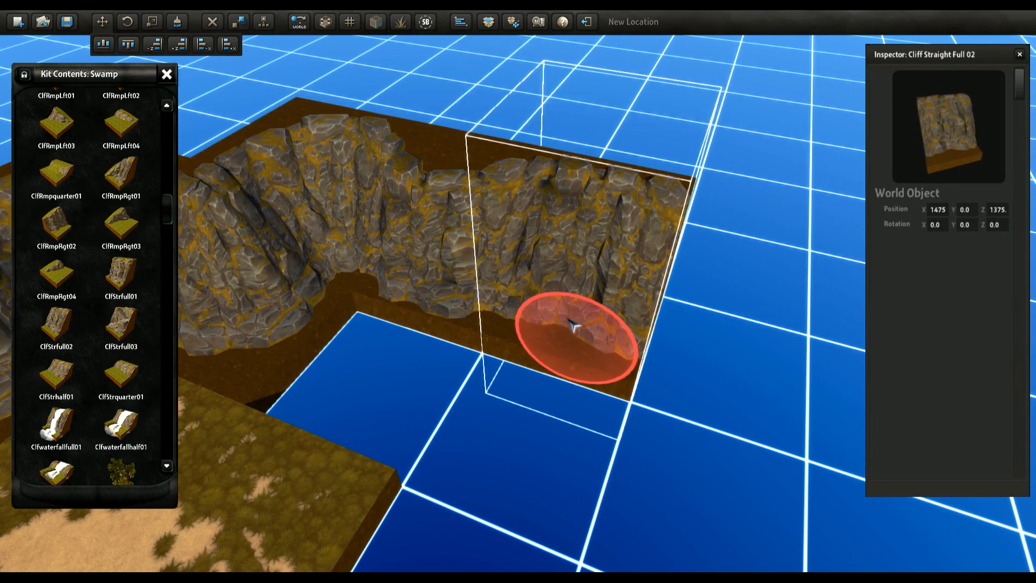
Step: Examine the seam between the two straight cliffs and how the whole cliff wall fits together
key("w")
right_click_drag(300, 442, 340, 348)
key("s")
left_click(327, 337)
left_click(479, 400, "shift")
right_click_drag(484, 404, 476, 479)
left_click(430, 262)
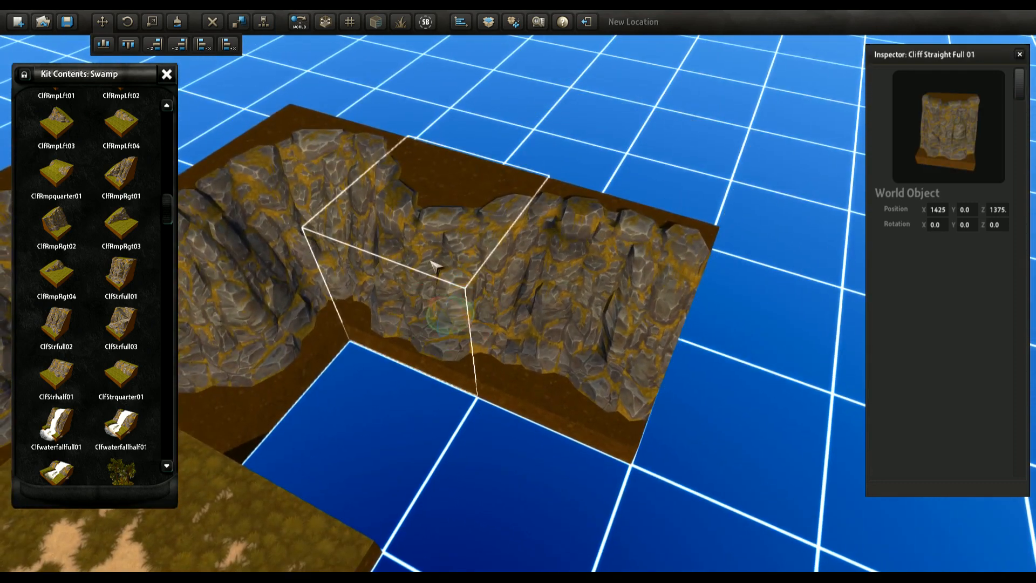
left_click(591, 324)
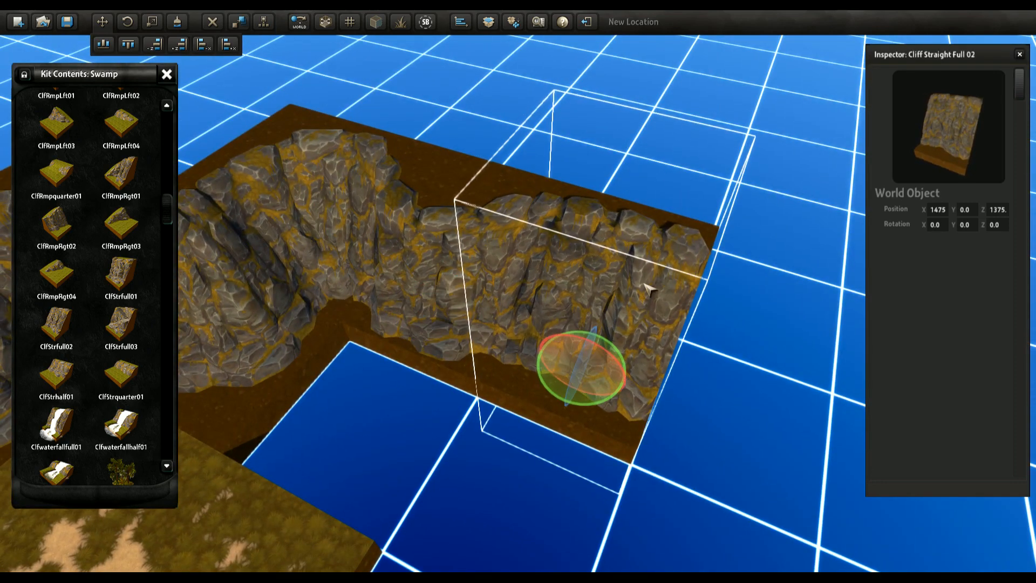
left_click(558, 443)
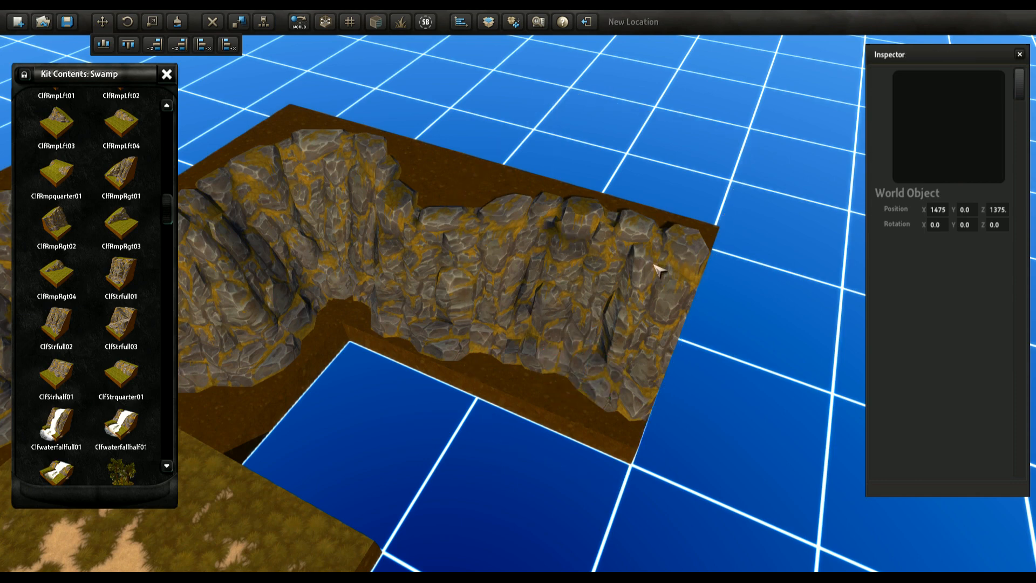
right_click_drag(545, 298, 499, 244)
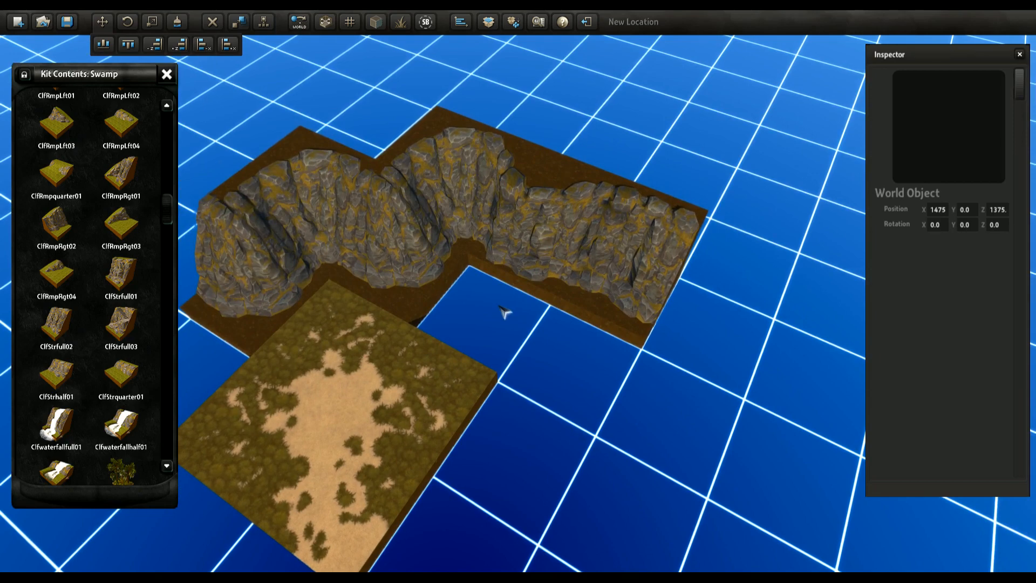
right_click_drag(504, 312, 395, 302)
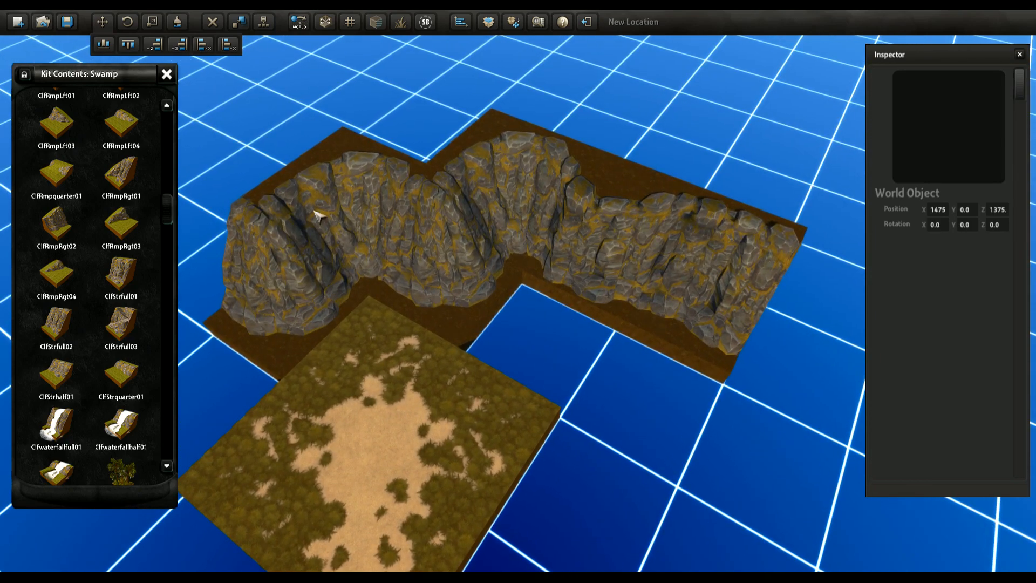
Step: Lock the kit pieces and paint the bare brown ground on top of and below all the cliffs with grass
left_click(324, 17)
left_click(324, 21)
left_click(180, 23)
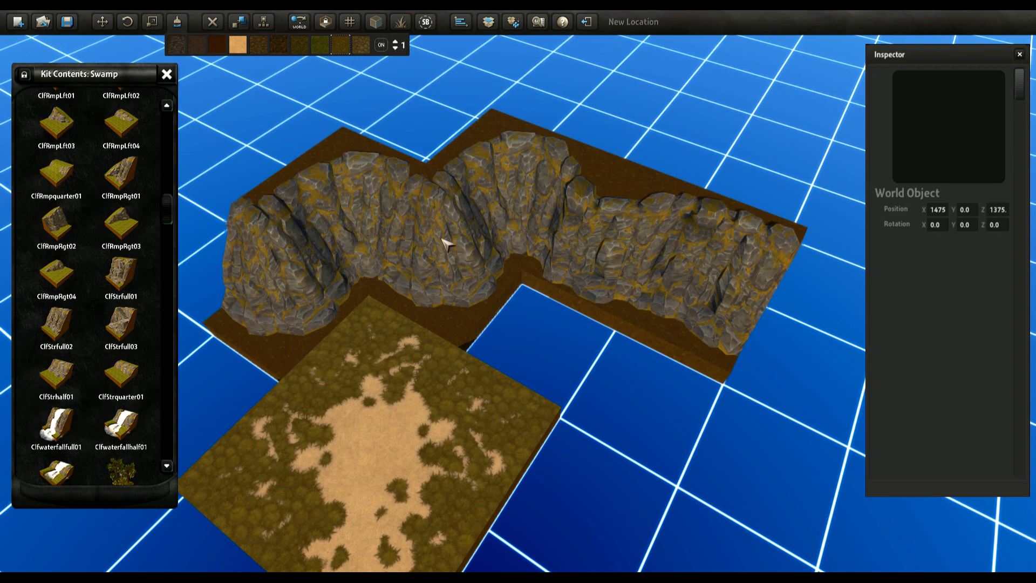
mouse_move(263, 337)
left_mouse_down()
mouse_move(546, 291)
mouse_move(710, 319)
mouse_move(639, 197)
mouse_move(439, 167)
mouse_move(289, 192)
left_mouse_up()
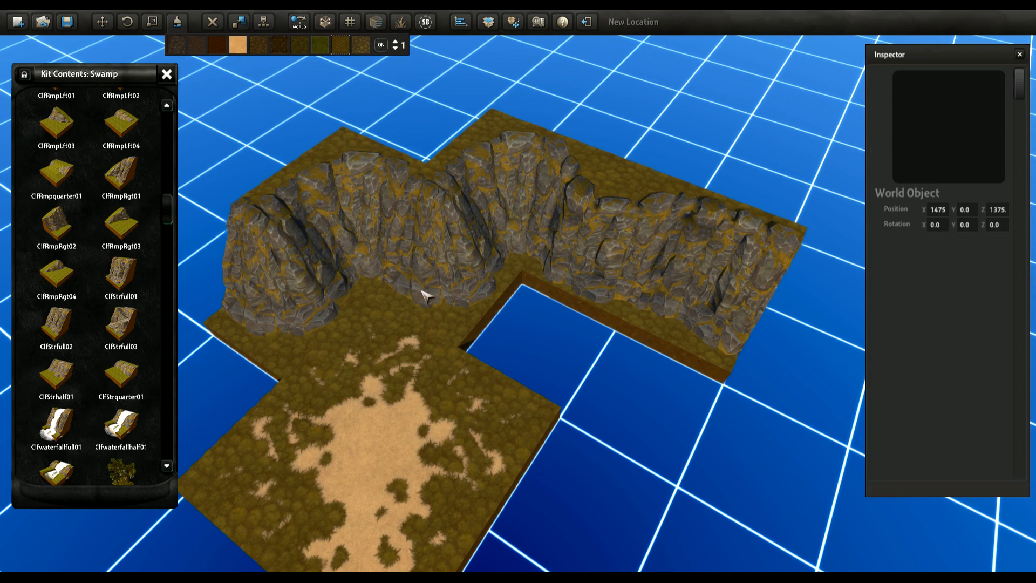
Step: Duplicate the corner Cliff Concave Full 01 to the far end of the straight wall at X 1525, Y 0, Z 1375
key("w")
key("d")
key("a")
key("d")
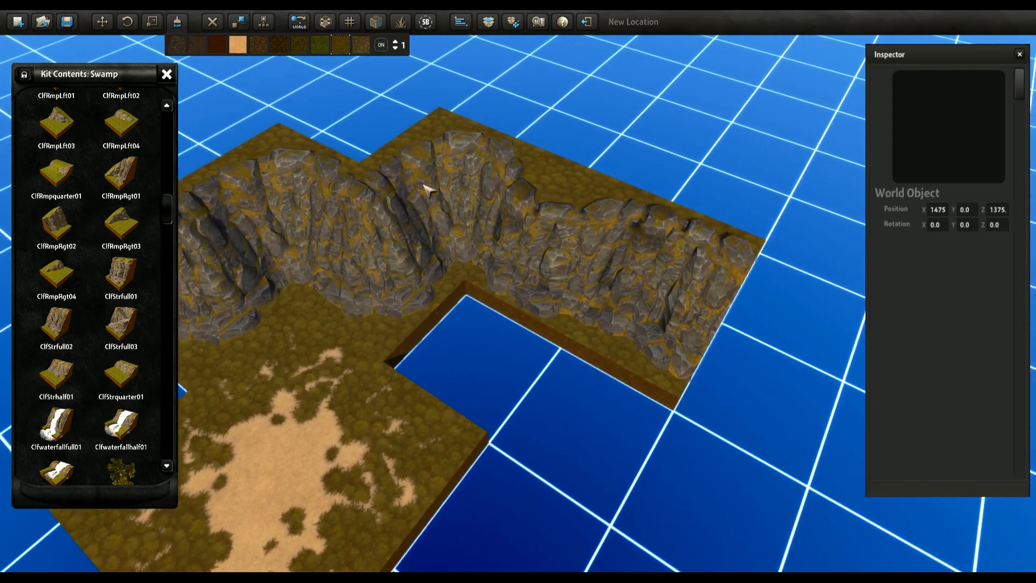
left_click(427, 190)
key("a")
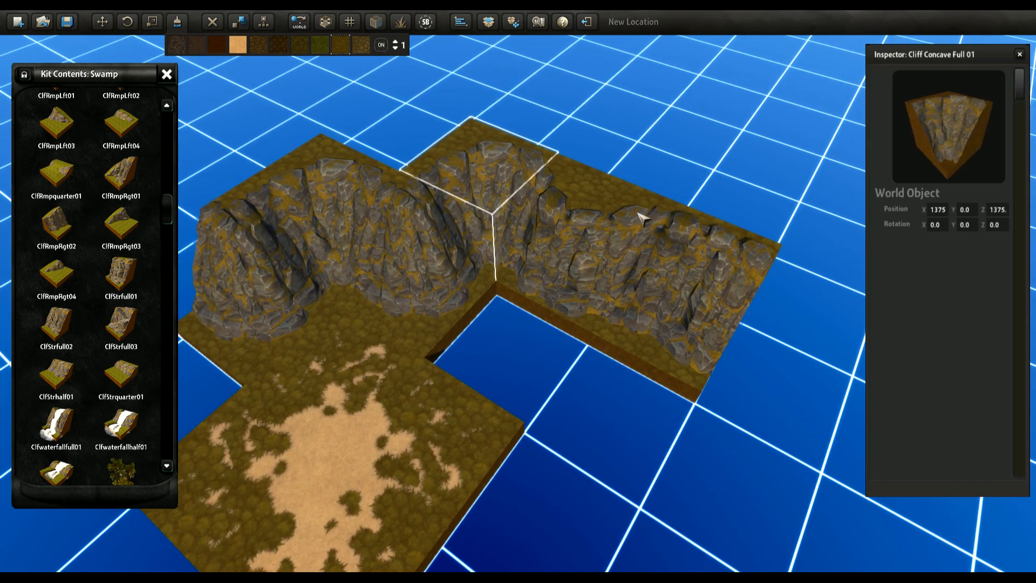
key("e")
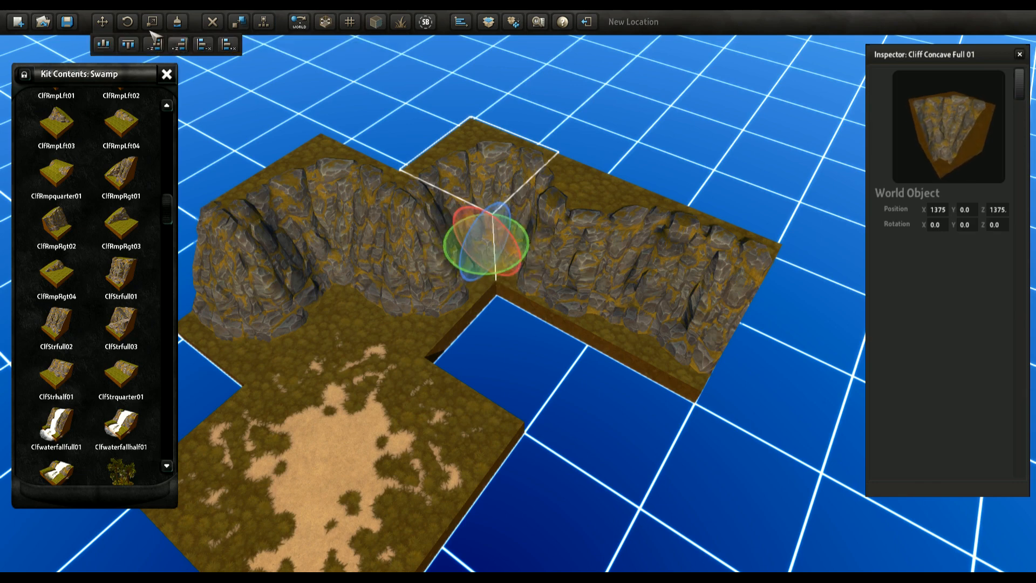
left_click_drag(501, 278, 786, 431)
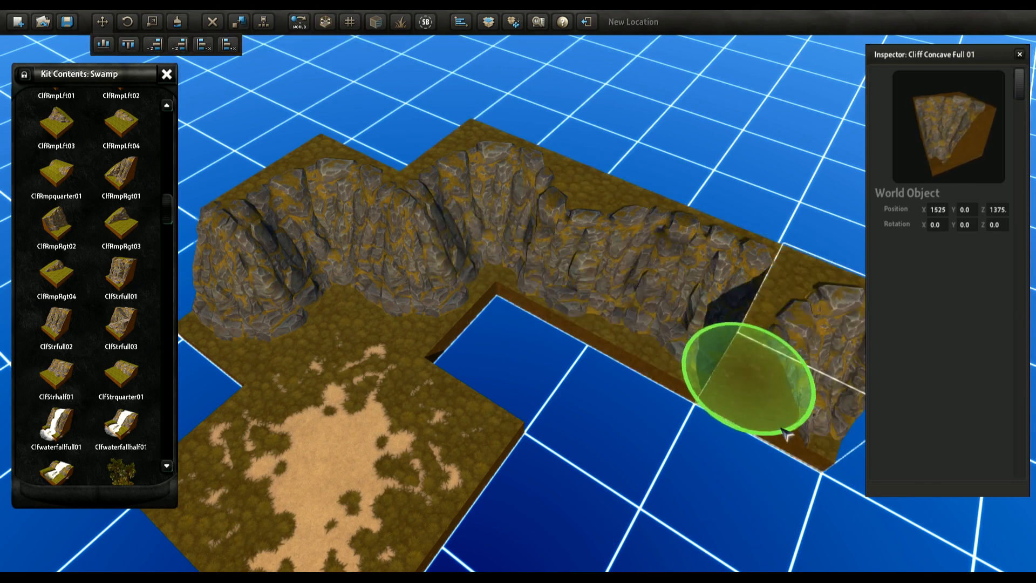
Step: Rotate the end concave cliff to 90 degrees about Y so its rock face meets the straight wall
mouse_move(498, 460)
right_mouse_down()
mouse_move(601, 478)
mouse_move(474, 455)
mouse_move(488, 448)
right_mouse_up()
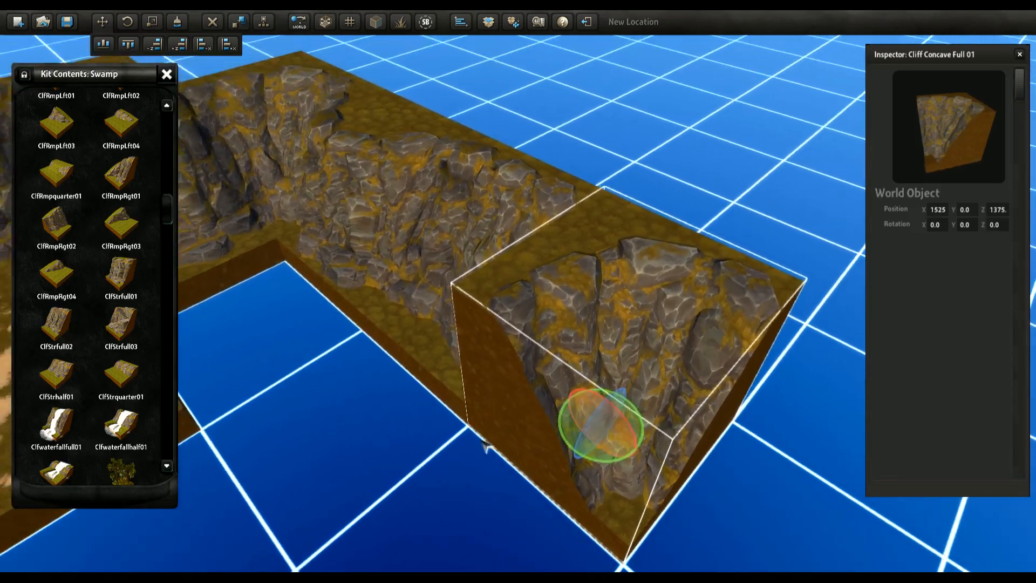
right_click_drag(423, 440, 335, 471)
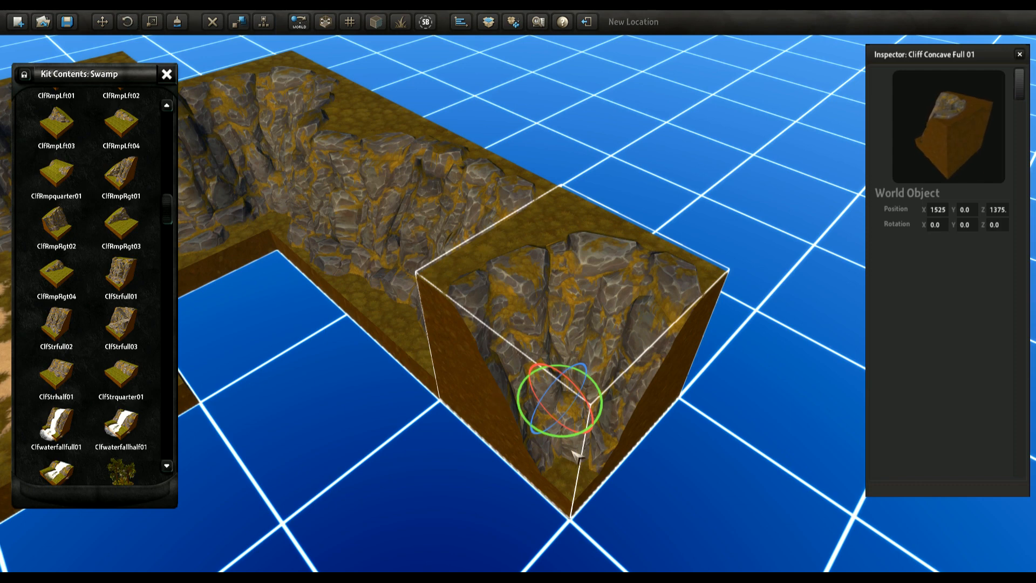
right_click_drag(497, 402, 442, 444)
scroll(453, 470, "up", 3)
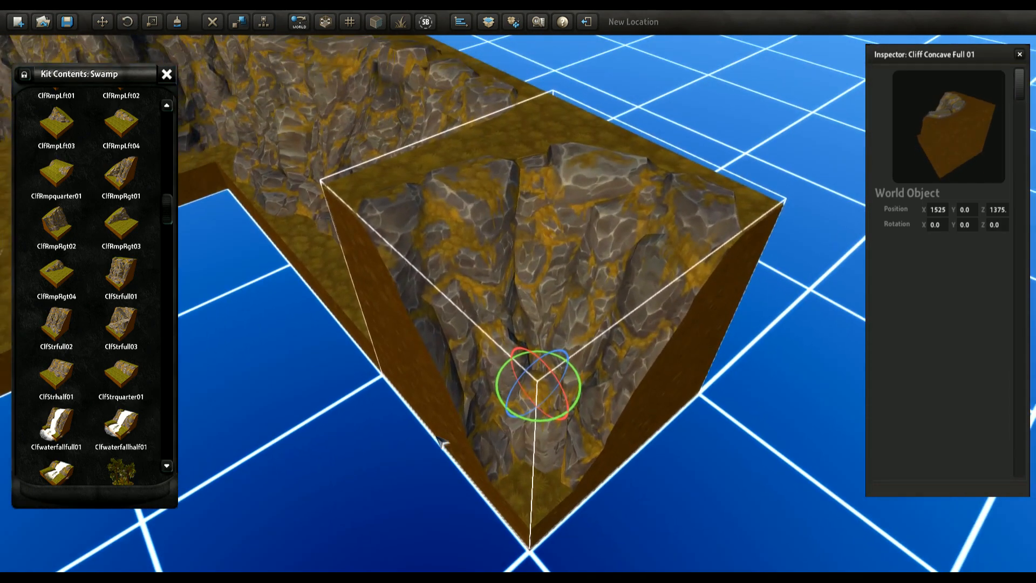
scroll(446, 448, "down", 5)
scroll(449, 450, "up", 2)
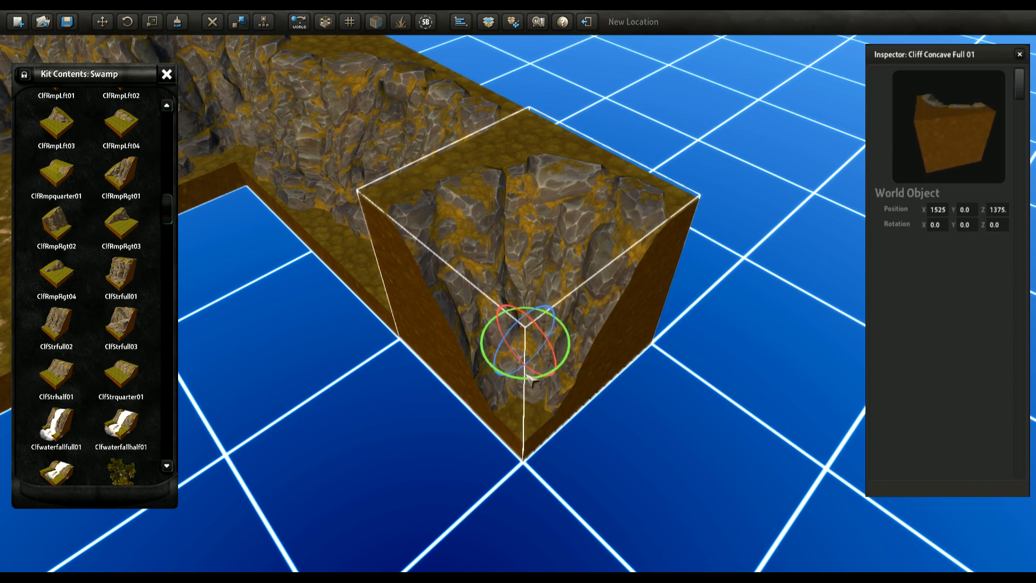
left_click_drag(535, 382, 523, 455)
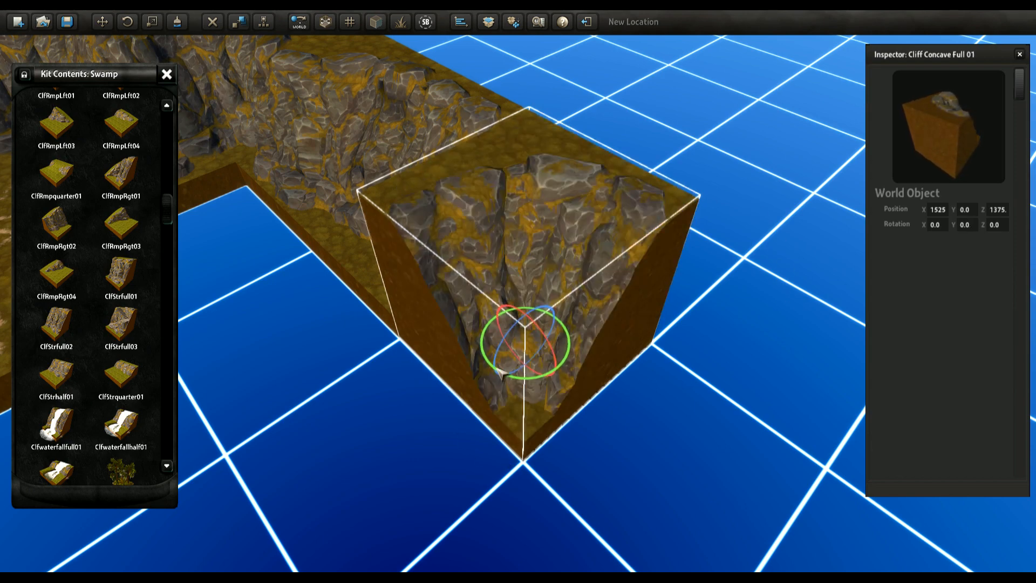
mouse_move(539, 372)
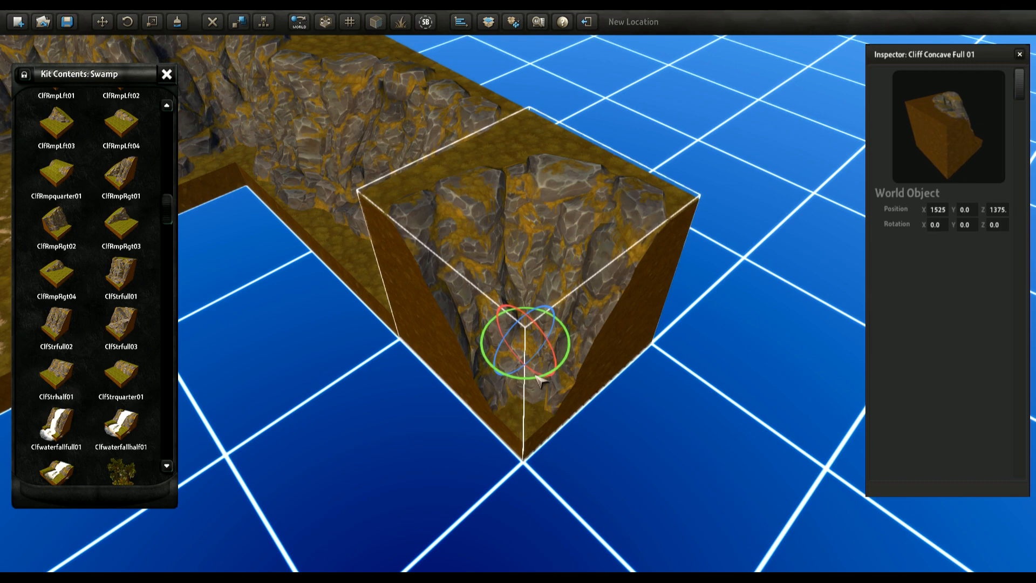
left_click_drag(469, 335, 377, 405)
left_click_drag(418, 445, 392, 395)
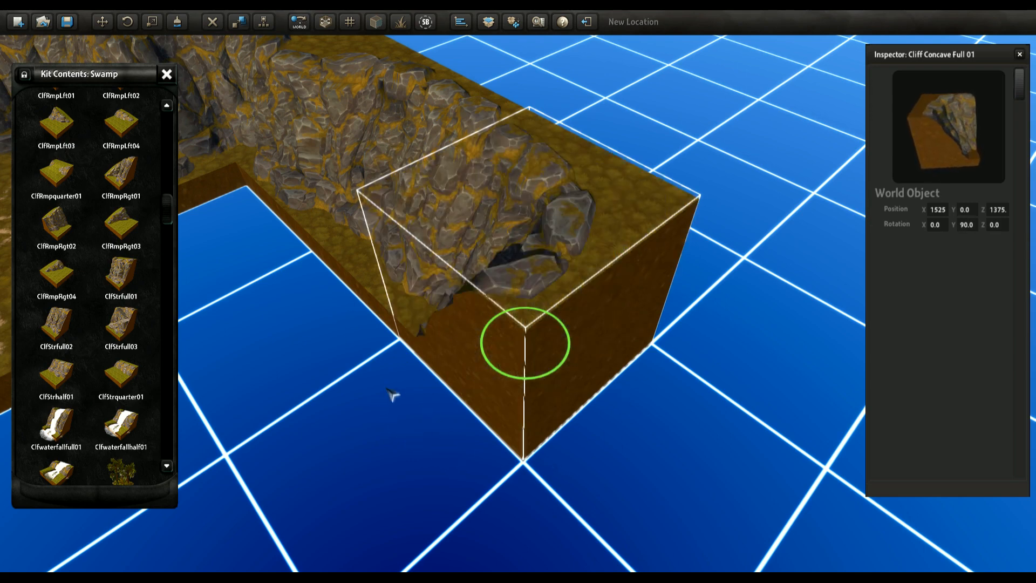
left_click(441, 471)
left_click(519, 354)
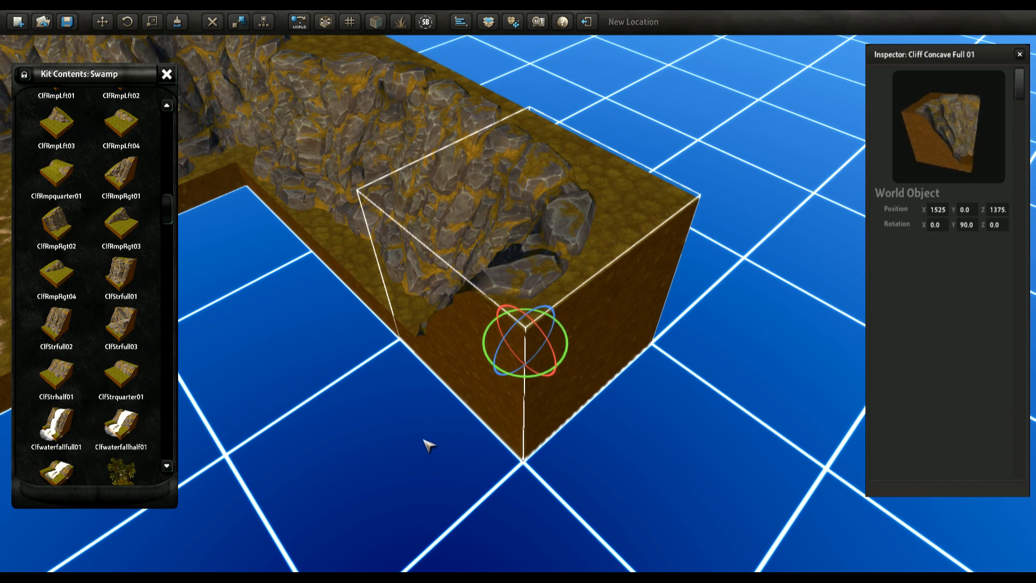
Step: Turn the end concave cliff through a full revolution in 90-degree steps, back to a Y rotation of 90
key("r")
key("r")
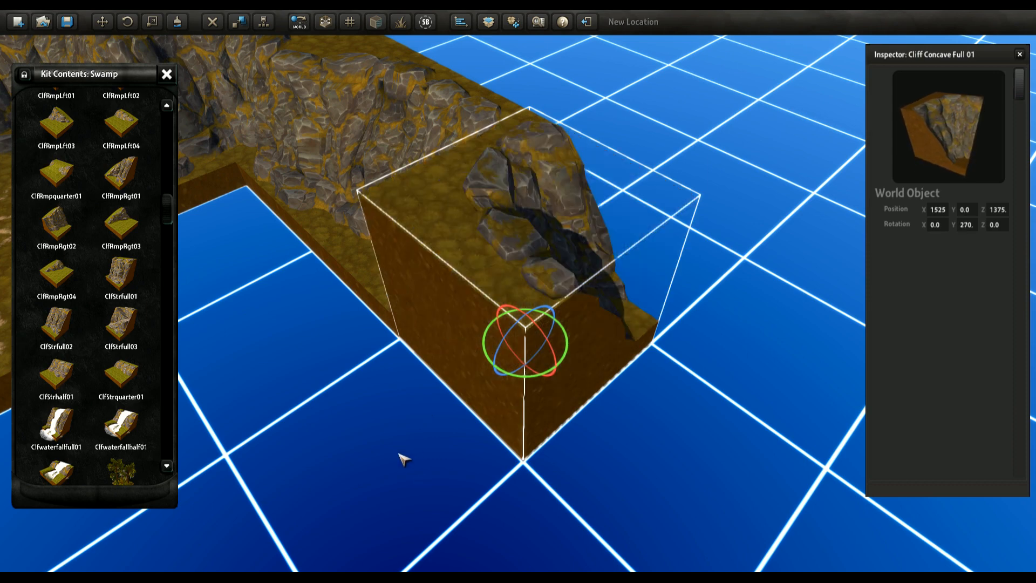
key("r")
key("r")
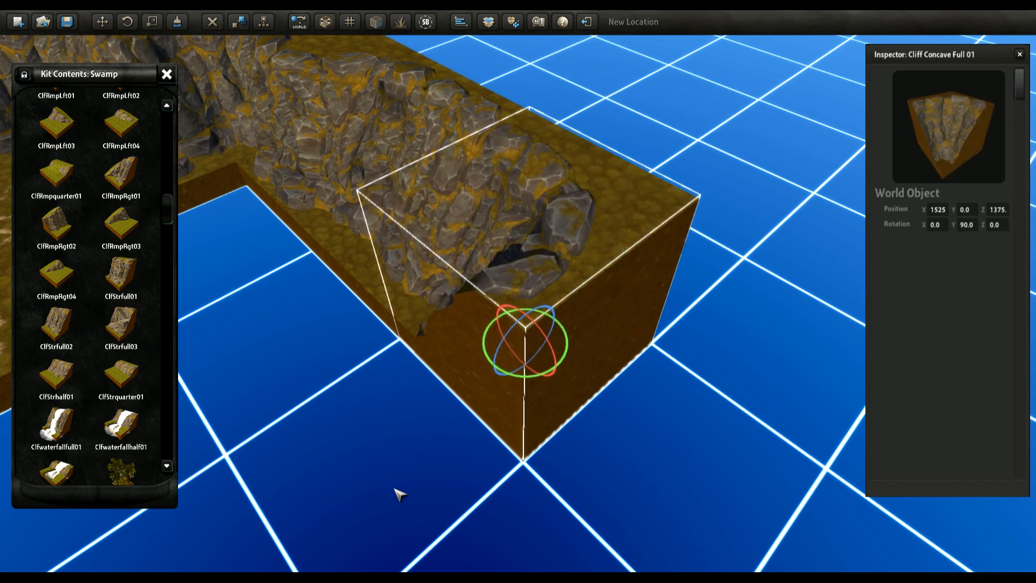
Step: Turn the end concave cliff to 0 degrees about Y and back to 90 degrees
key("r")
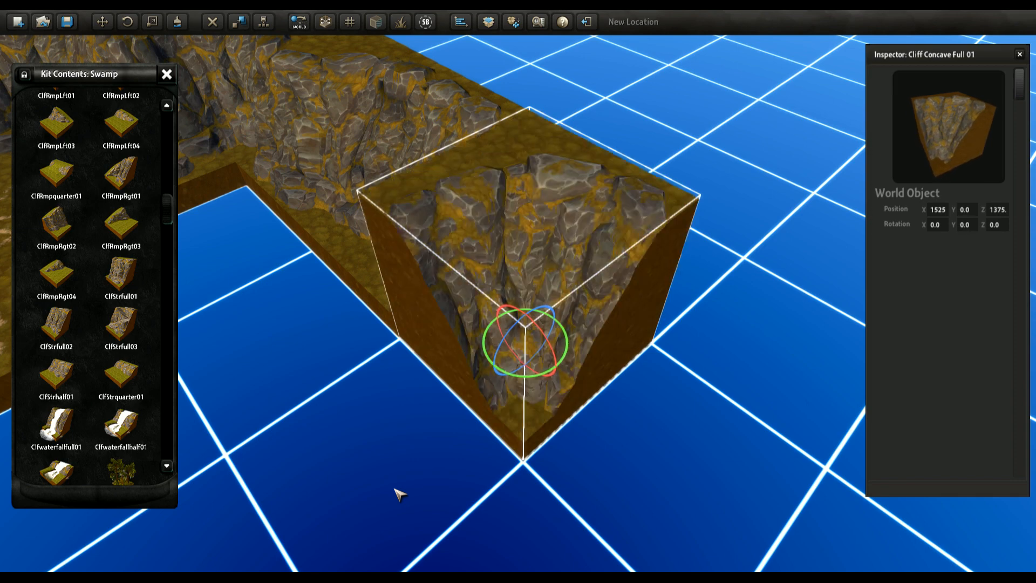
key("r")
scroll(440, 402, "down", 5)
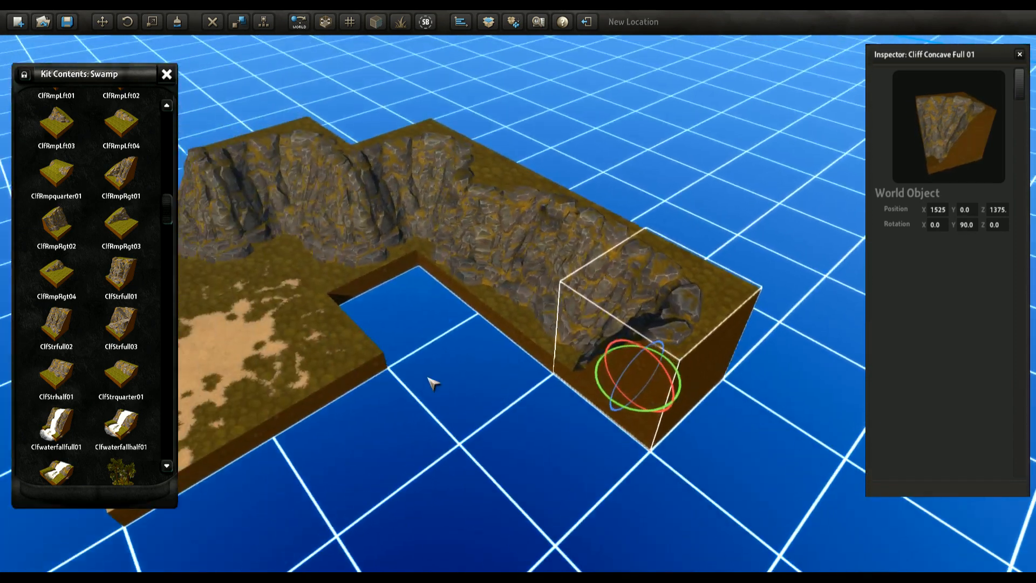
Step: Duplicate Cliff Convex Full 01 to X 1525, Y 0, Z 1325 and rotate it so its rock face meets the end concave cliff
left_click(343, 201)
scroll(435, 336, "up", 3)
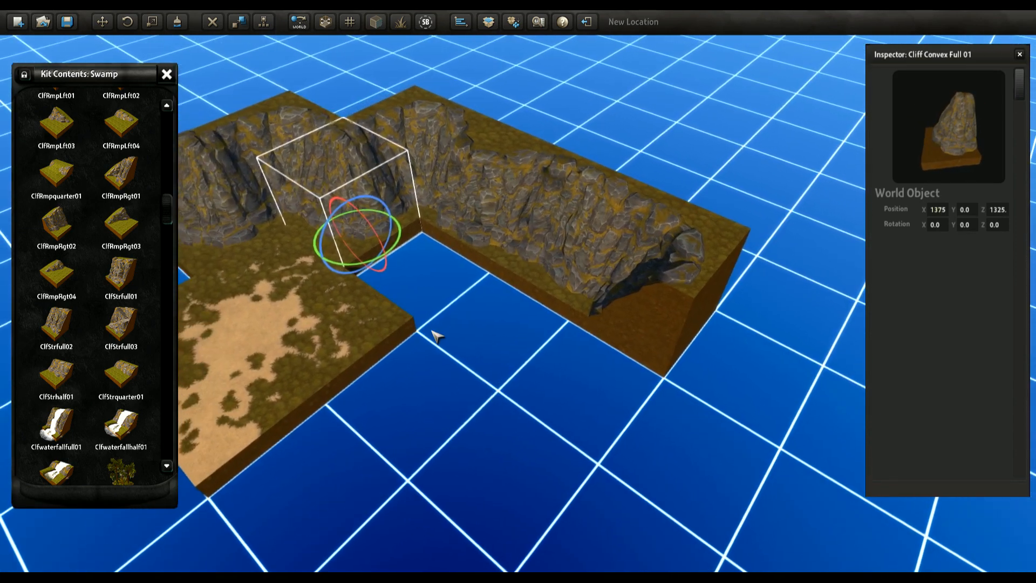
left_click_drag(356, 267, 577, 451)
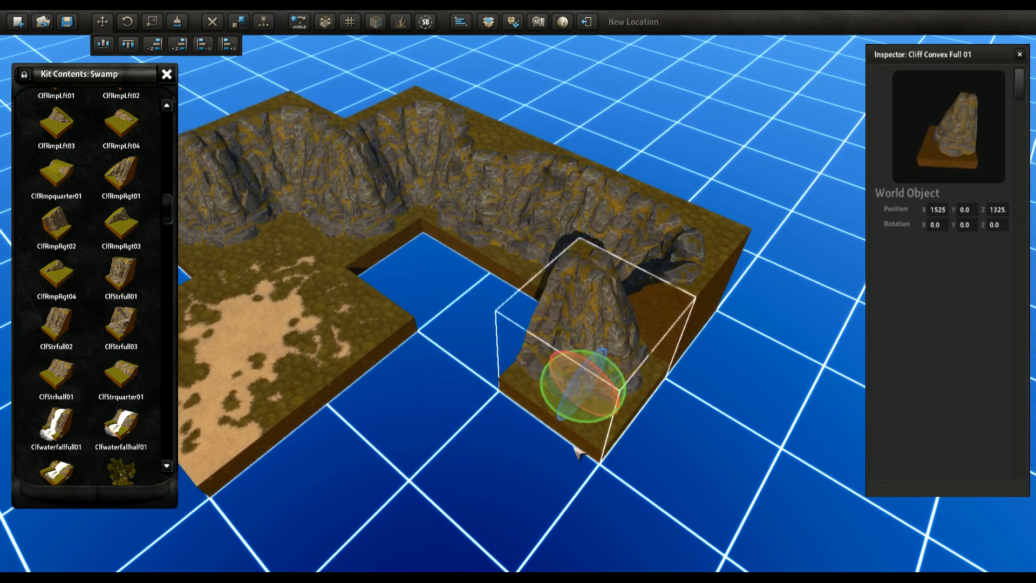
key("r")
key("r")
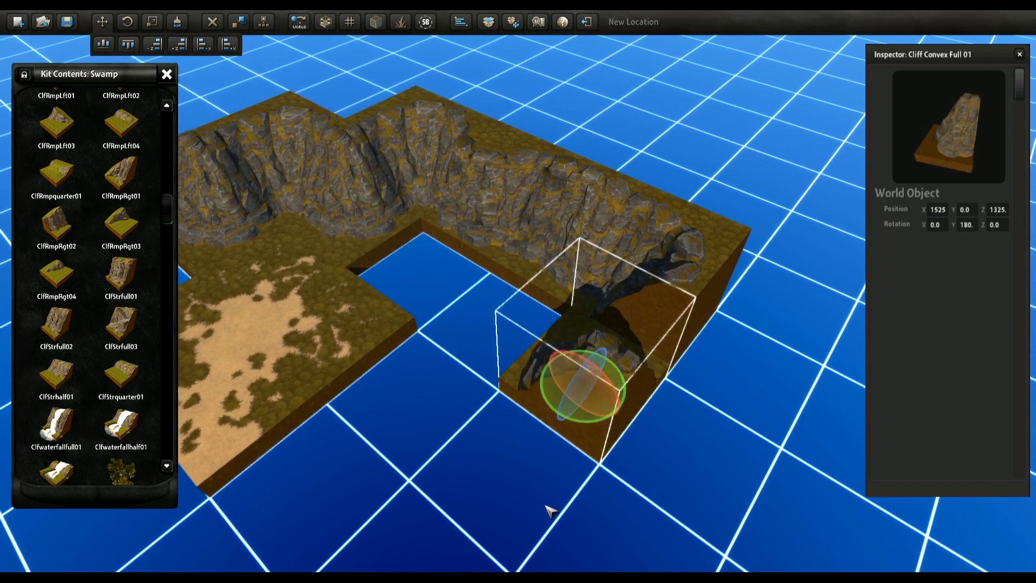
key("r")
right_click_drag(473, 424, 498, 438)
Step: Duplicate the end Cliff Concave Full 01 to the square beyond the new convex cliff, continuing the stepped wall
left_click(630, 247)
right_click_drag(635, 251, 590, 273)
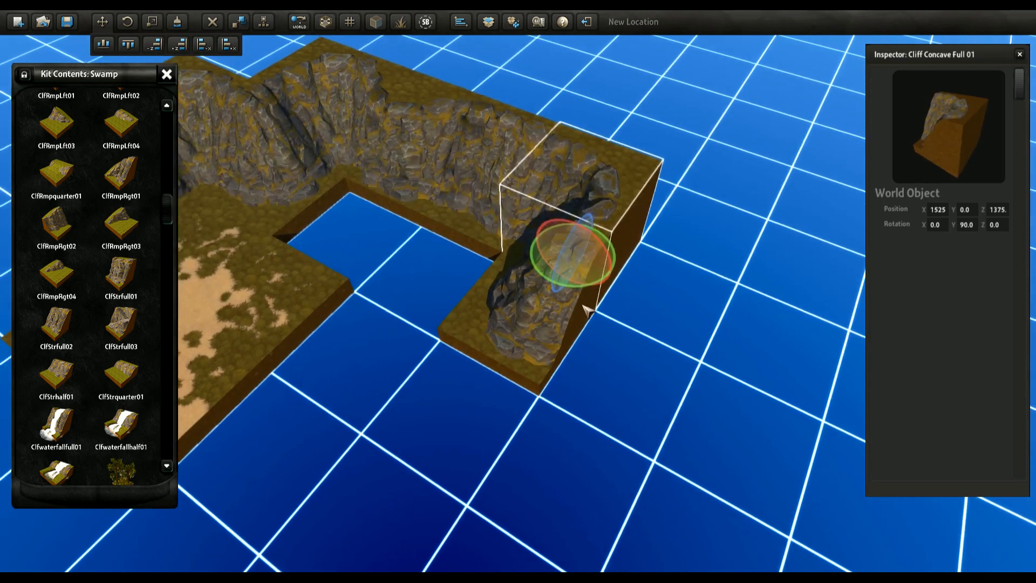
left_click_drag(590, 273, 621, 423)
Step: Select the two adjoining straight cliff pieces of the back wall together
left_click(496, 204)
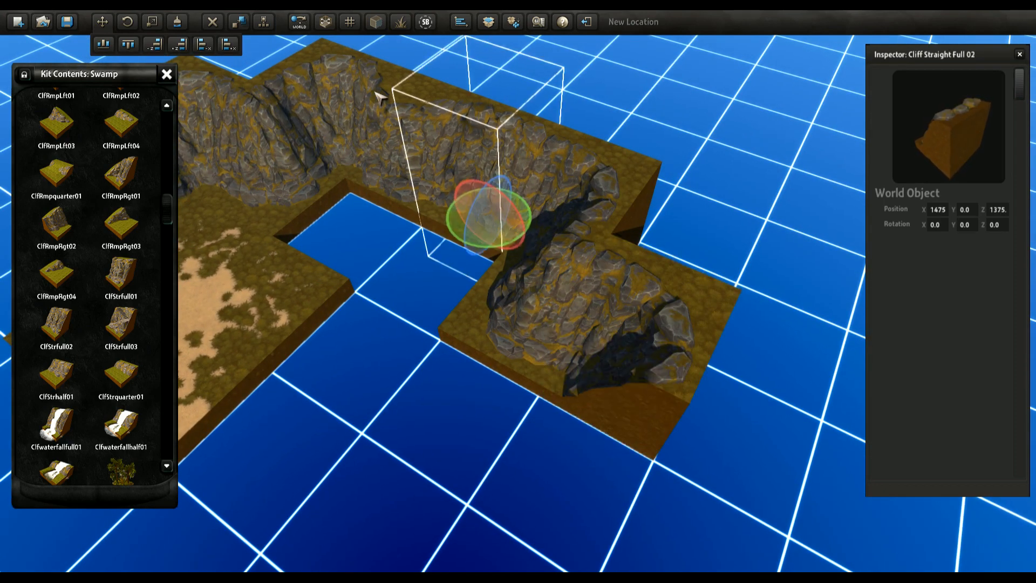
left_click(377, 98, "shift")
scroll(485, 261, "up", 5)
right_click_drag(488, 256, 423, 273)
scroll(424, 273, "down", 5)
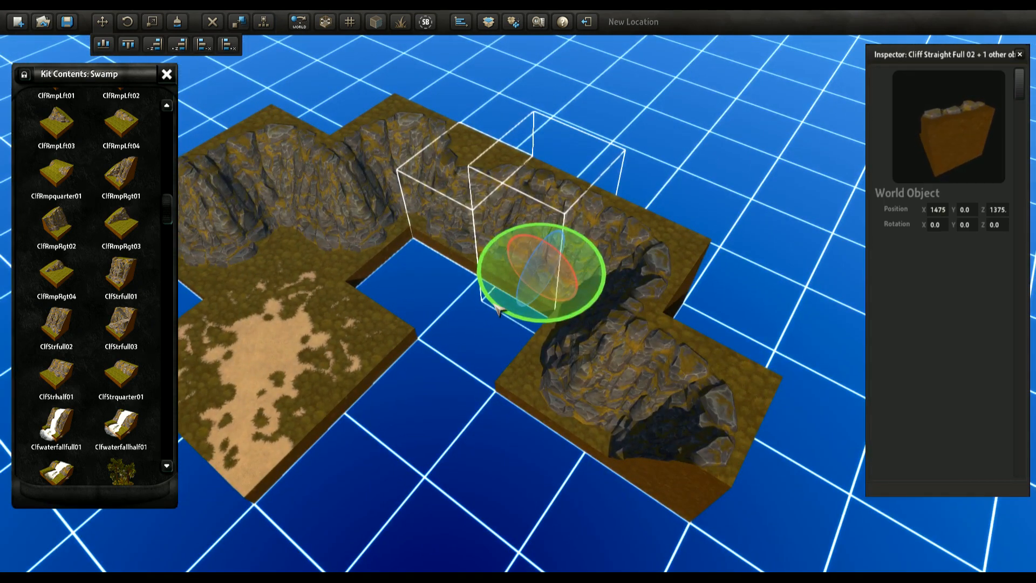
Step: Turn the two selected straight cliffs to 180 degrees about Y and back to 0
left_click(497, 309)
right_click(497, 310)
left_click(498, 309)
left_click(497, 309)
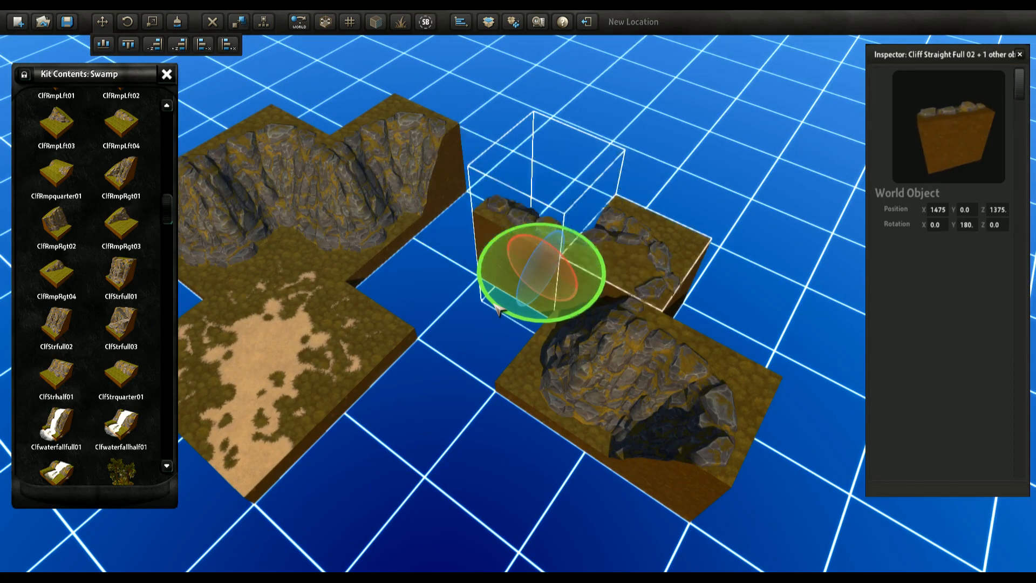
left_click(498, 309)
left_click(498, 310)
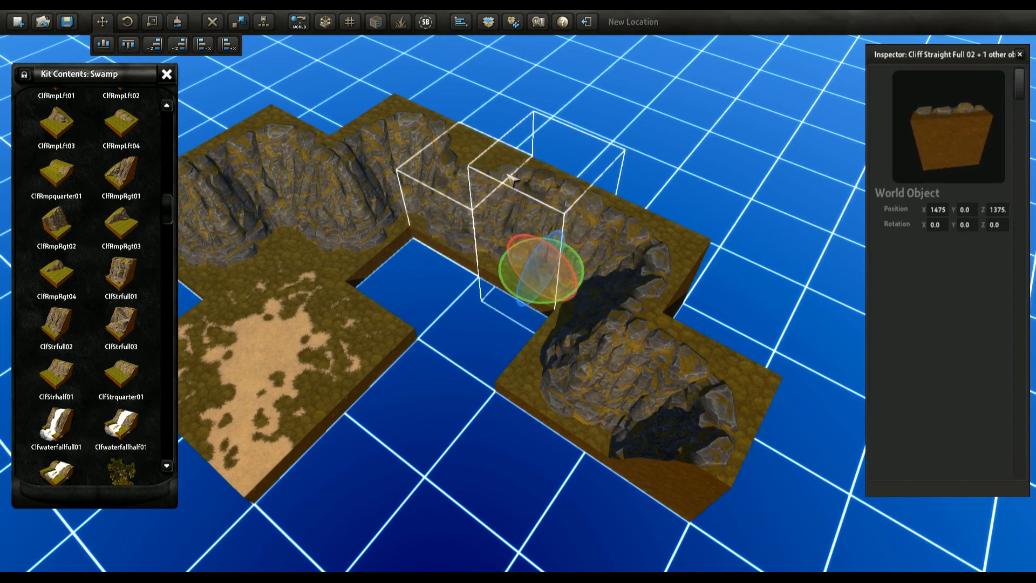
Step: Duplicate the two straight cliffs to the wall's far end, rotated to 90 degrees about Y, with Straight Full 02 at X 1575, Z 1225
right_click_drag(590, 323, 561, 342)
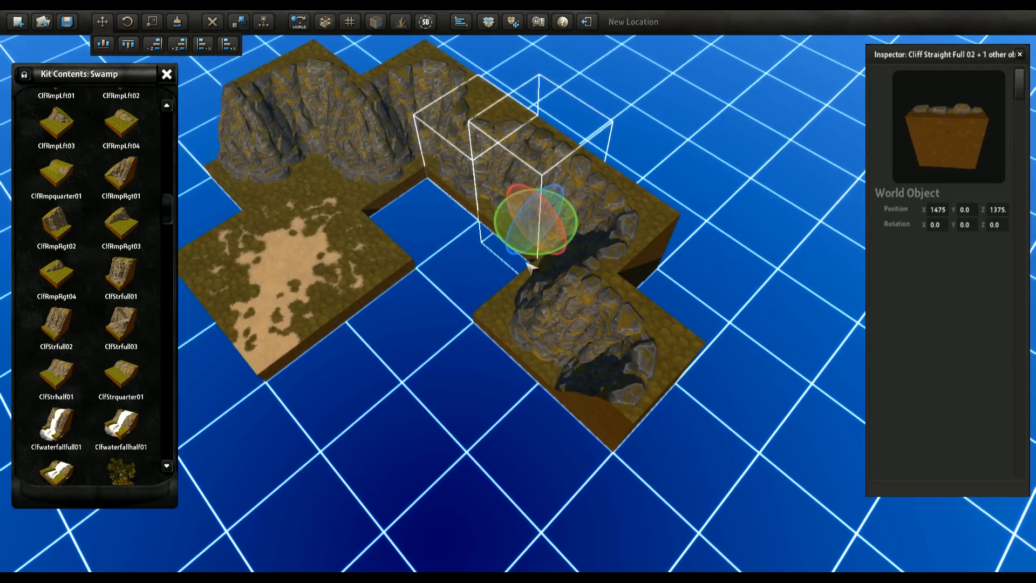
left_click_drag(527, 260, 468, 525)
right_click_drag(469, 525, 582, 413)
left_click_drag(582, 414, 660, 394)
right_click_drag(540, 324, 464, 302)
Step: Add all the remaining cliff pieces of the wall to the selection, leaving out the flat ground tiles
left_click(291, 270, "shift")
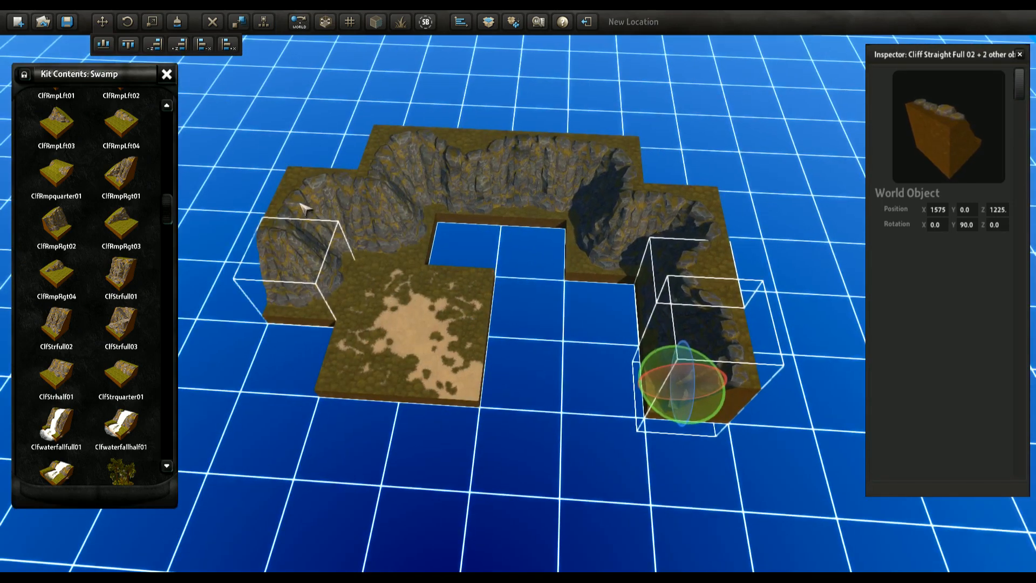
left_click(303, 206, "shift")
left_click(364, 209, "shift")
left_click(427, 176, "shift")
left_click(568, 170, "shift")
left_click(615, 192, "shift")
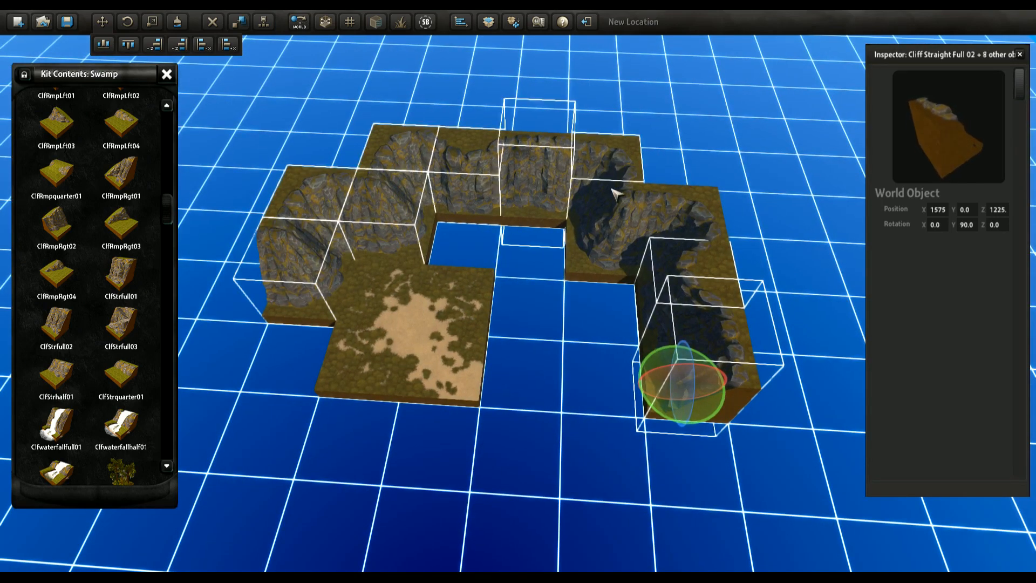
left_click(669, 222, "shift")
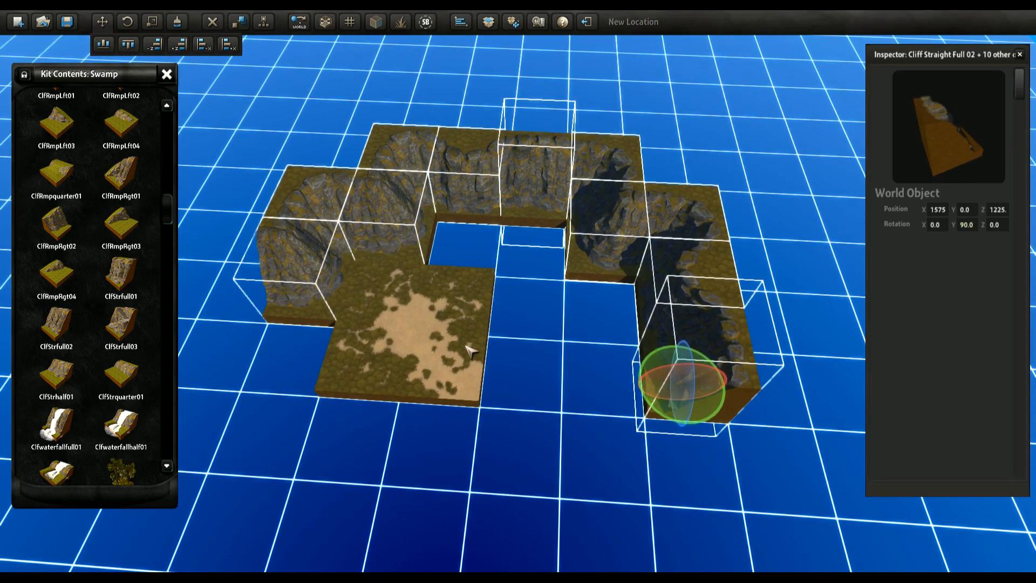
Step: Duplicate the selected cliff wall, turn the copy 180 degrees about Y, and move its Straight Full 02 to X 1325, Z 1225 to close the ring
key("r")
key("r")
right_click_drag(412, 366, 494, 437)
scroll(535, 457, "down", 3)
key("Left")
key("Left")
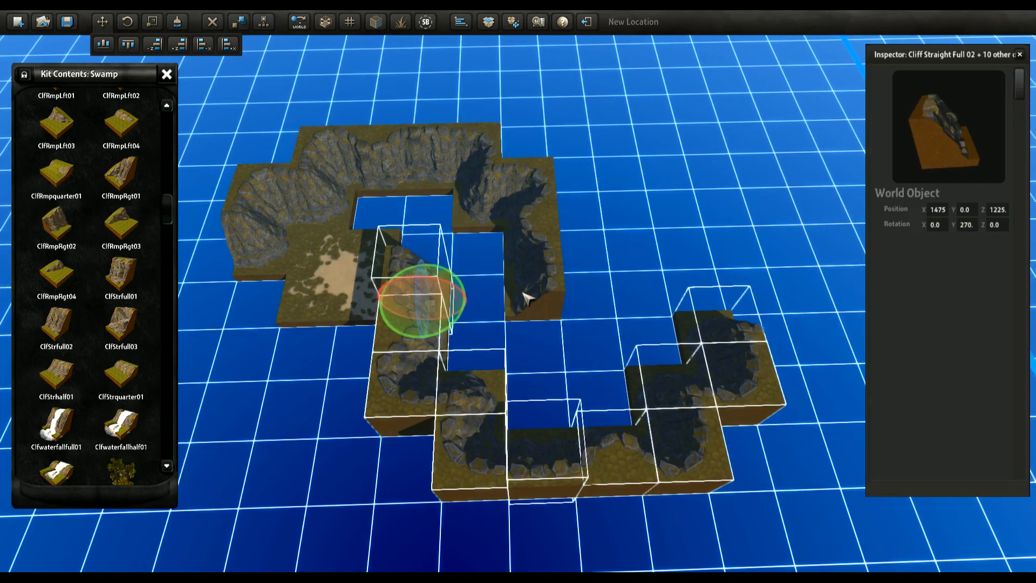
key("Left")
key("Left")
key("Left")
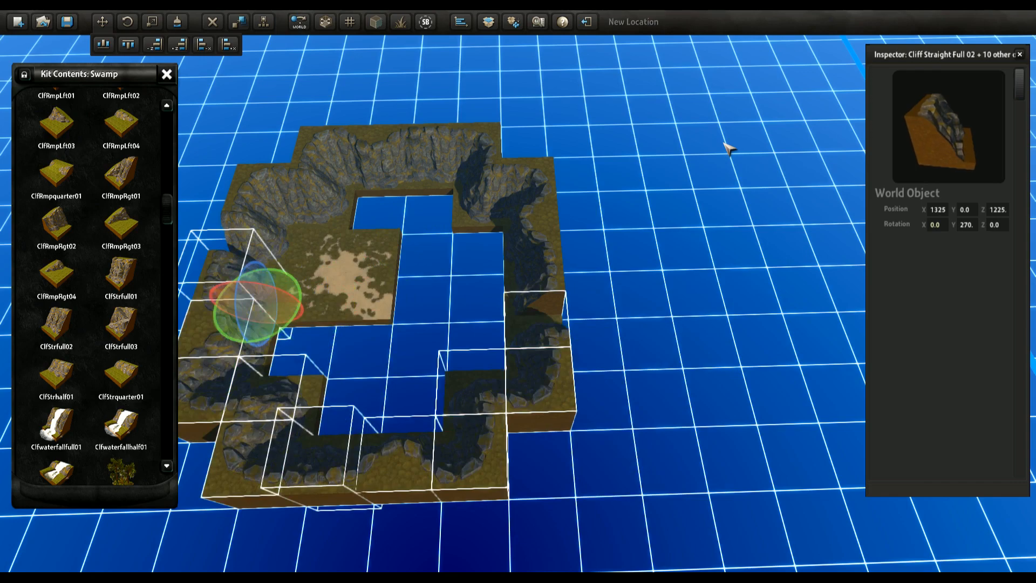
key("Down")
key("Up")
Step: Delete the Cliff Convex Full 01 at X 1575, Y 0, Z 1175 where the two wall halves join
right_click_drag(761, 270, 518, 436)
scroll(463, 308, "up", 3)
left_click(462, 309)
left_click(518, 436)
right_click_drag(379, 373, 549, 377)
scroll(770, 381, "up", 2)
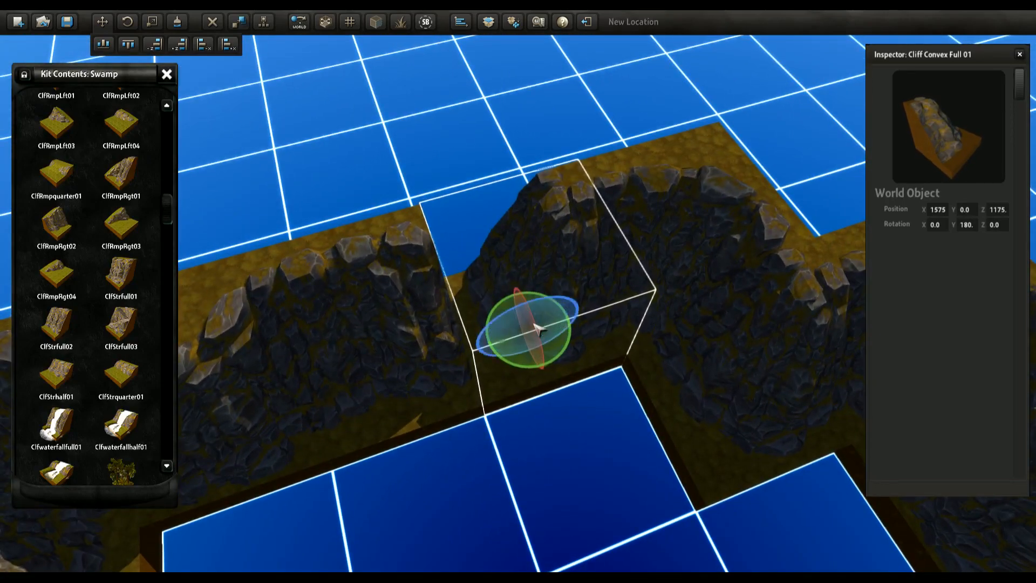
left_click(212, 23)
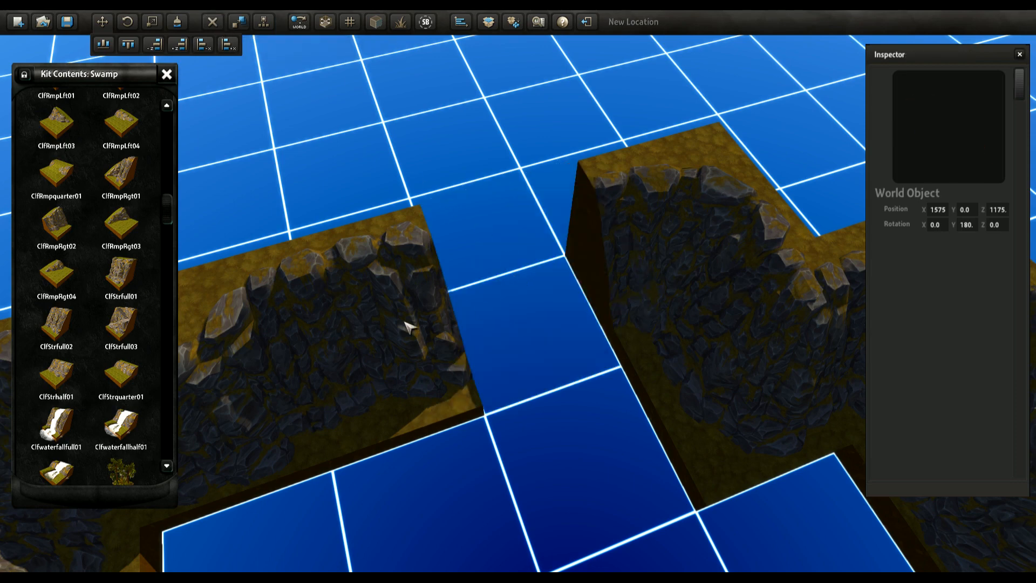
Step: Duplicate the Cliff Straight Full 01 at X 1575, Z 1275 into the gap left by the deleted convex cliff
key("s")
key("a")
left_click(335, 345)
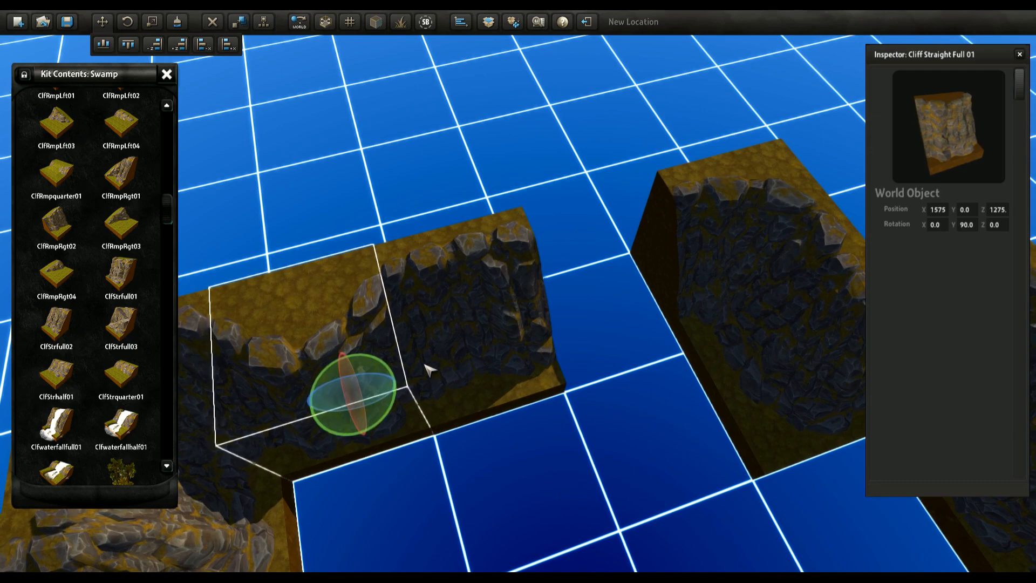
left_click_drag(402, 413, 626, 341)
key("ctrl+d")
left_click(610, 475)
middle_click_drag(610, 475, 487, 294)
Step: Delete the Cliff Straight Full 02 at X 1325, Z 1225 and the Cliff Straight Full 01 at X 1325, Z 1175
left_click(487, 294)
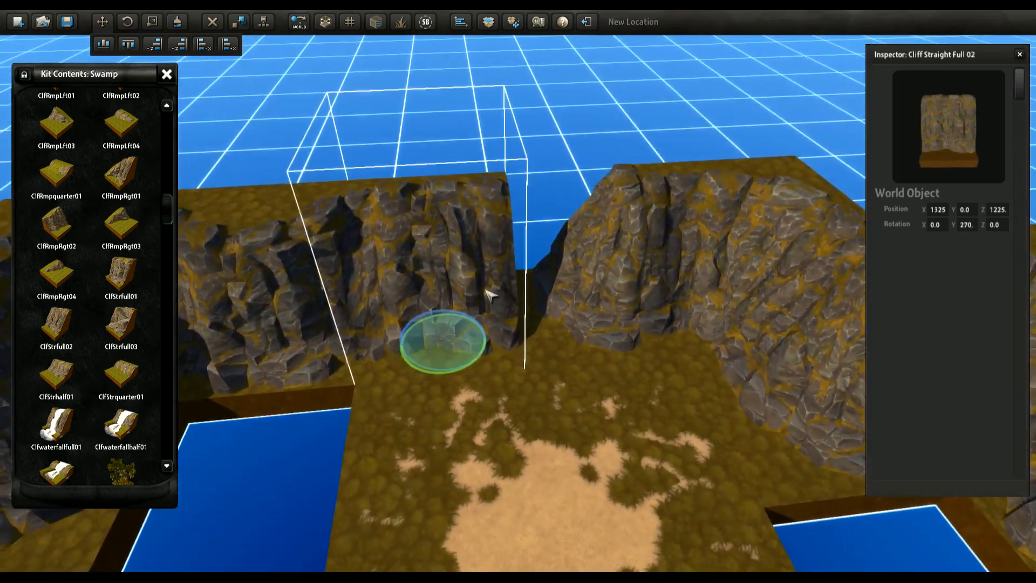
key("Delete")
middle_click_drag(478, 350, 478, 366)
key("a")
left_click(406, 294)
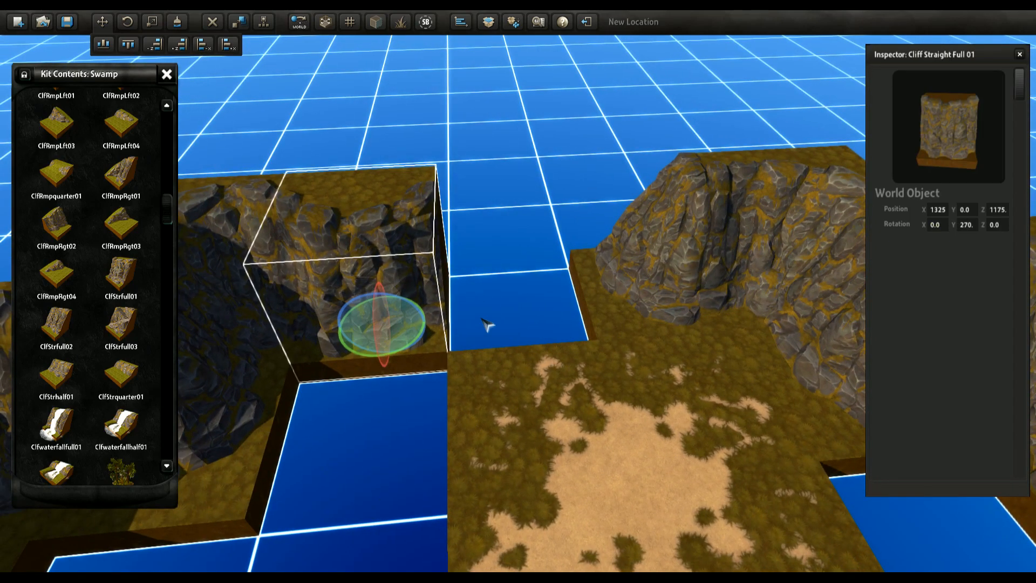
key("a")
key("Delete")
Step: Duplicate the convex cliff at X 1325, Z 1275 to Z 1175 and rotate the copy so its rock face turns into the clearing
left_click(665, 296)
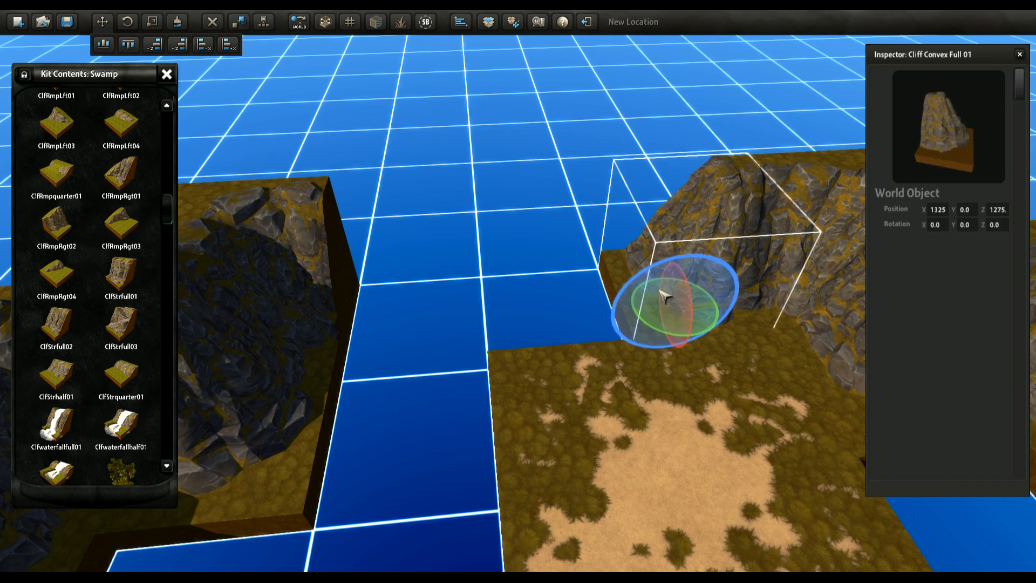
key("ctrl+d")
key("Left")
key("Left")
key("r")
key("r")
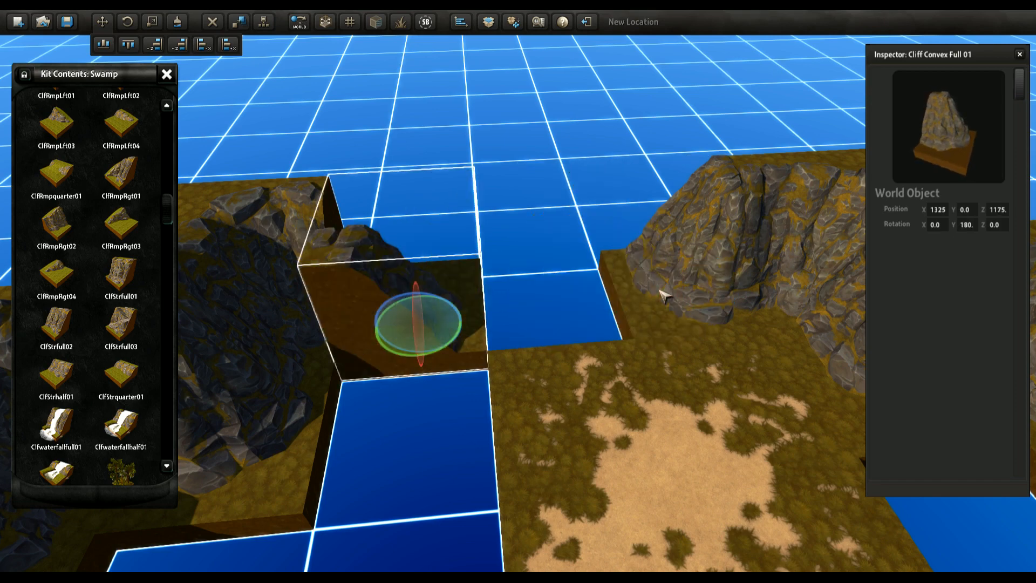
key("r")
Step: Lock the kit pieces, paint grass over the sandy patch on the central ground tiles, and unlock the pieces
left_click(533, 197)
middle_click_drag(533, 198, 521, 317)
scroll(455, 308, "down", 3)
left_click(522, 317)
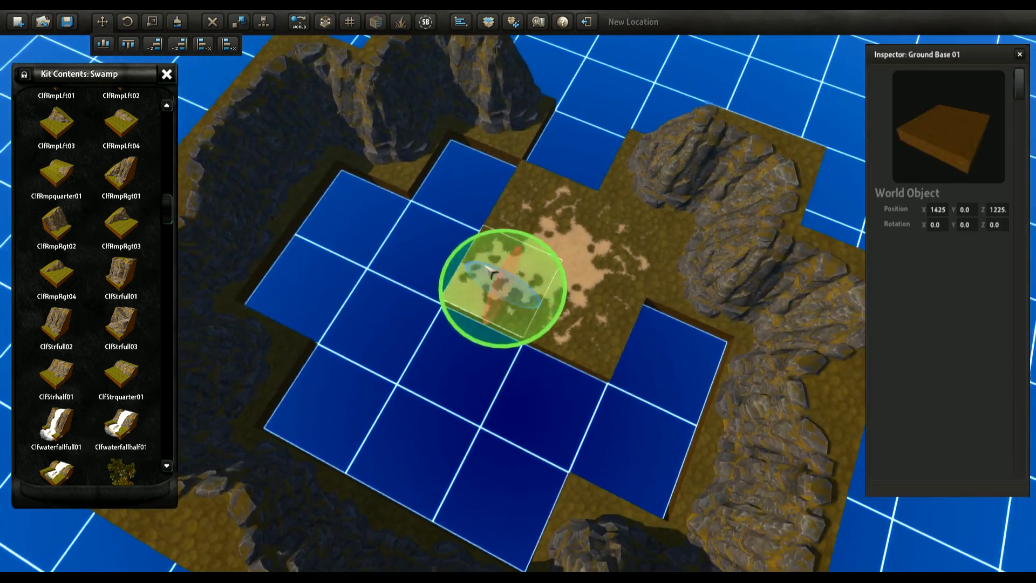
left_click(393, 225)
left_click(327, 23)
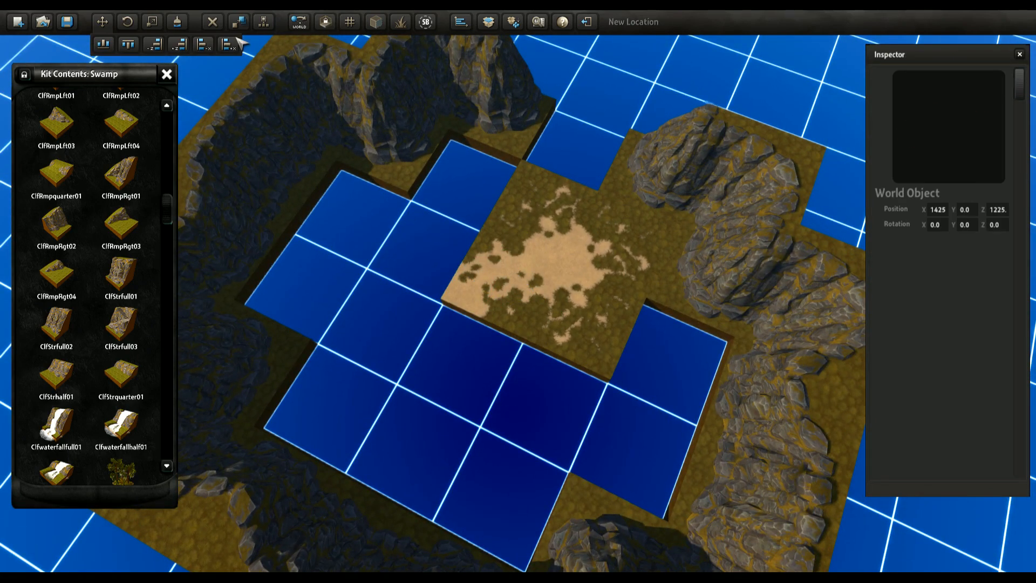
left_click(182, 25)
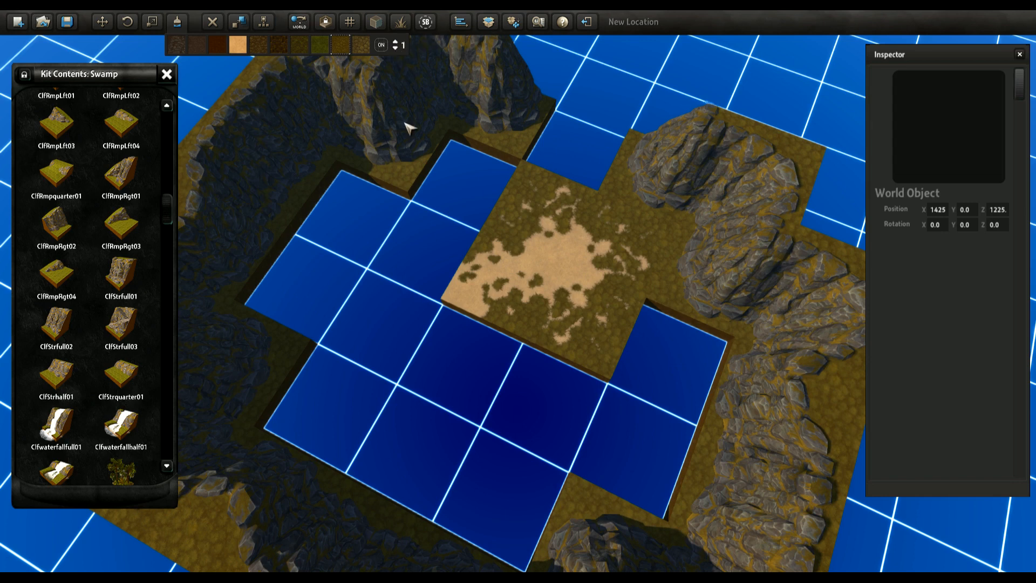
mouse_move(558, 261)
left_mouse_down()
mouse_move(507, 250)
mouse_move(564, 246)
left_mouse_up()
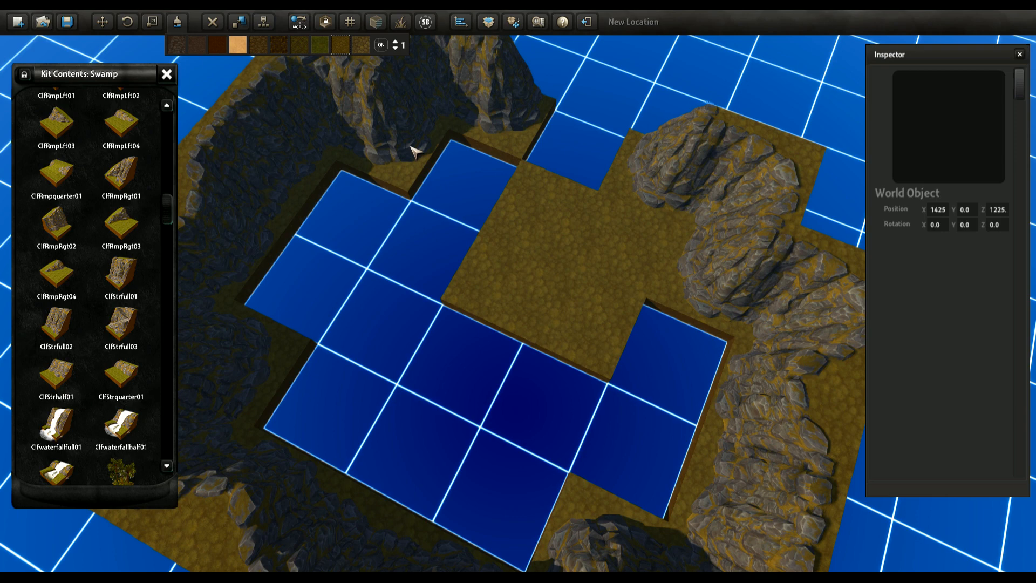
middle_click_drag(471, 272, 526, 277)
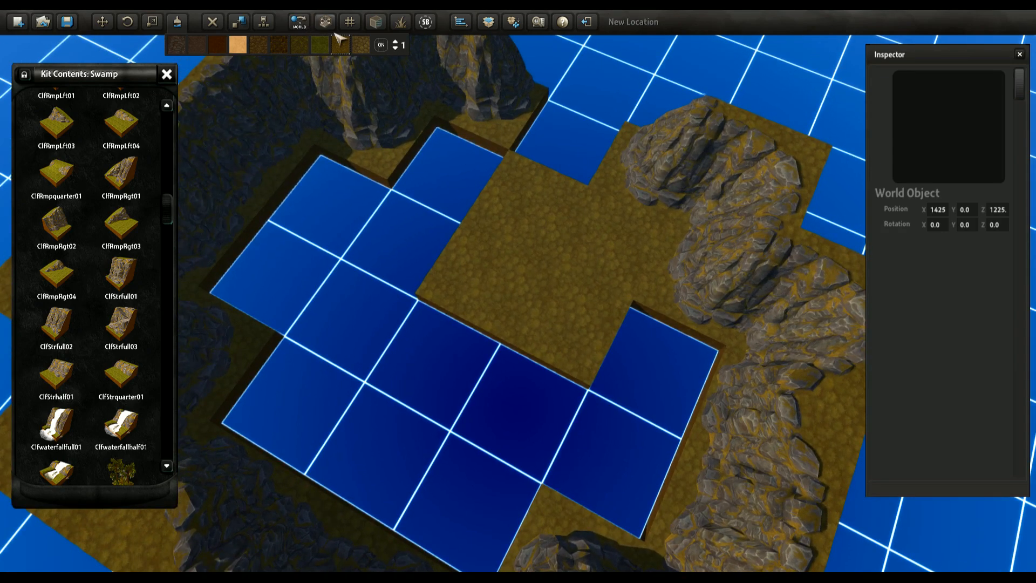
Step: Duplicate the Ground Base 01 tile to X 1375, Z 1175 and on to X 1425, Z 1175 beside the existing ground
left_click(497, 291)
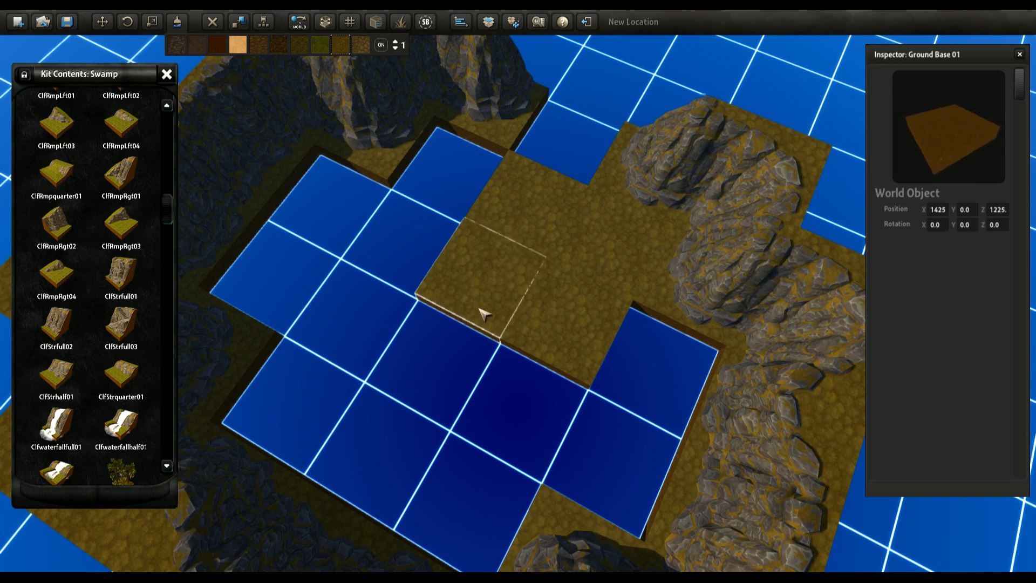
key("w")
left_click_drag(487, 323, 450, 226, "shift")
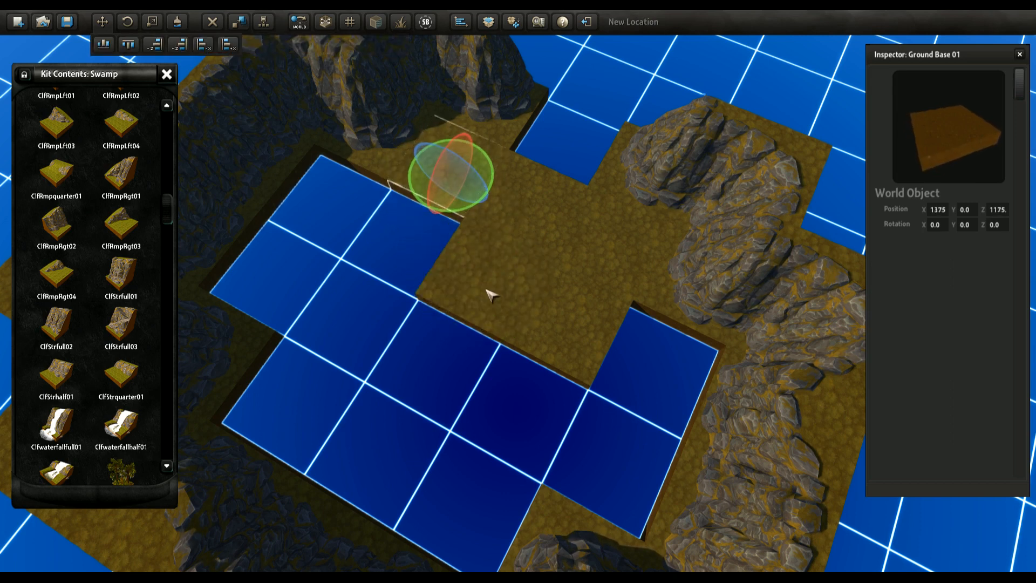
key("Down")
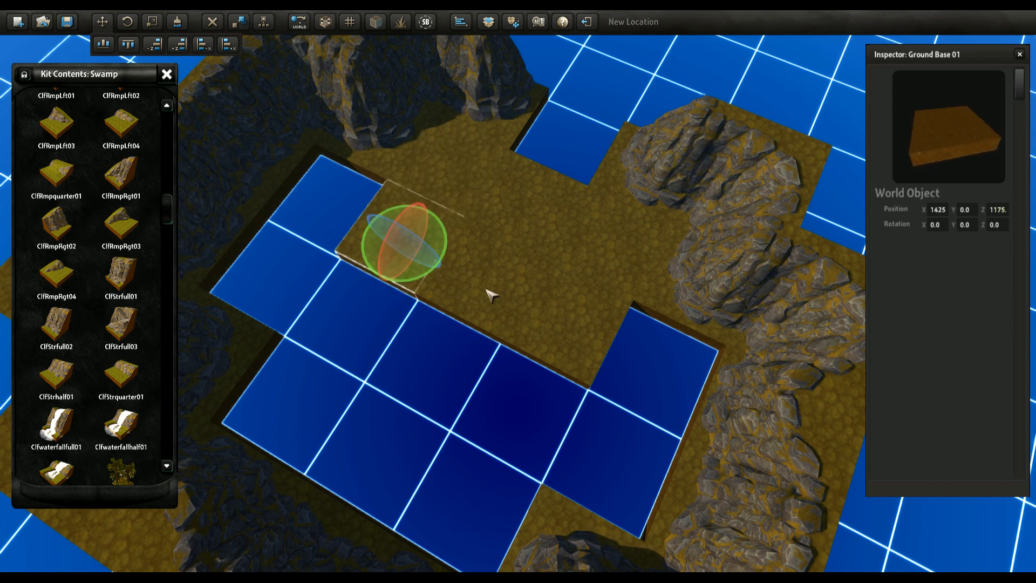
key("Down")
Step: Fill the empty squares up to X 1425, Z 1325 with ground tile copies and duplicate the row of three tiles to X 1525
key("Right")
key("Right")
key("Right")
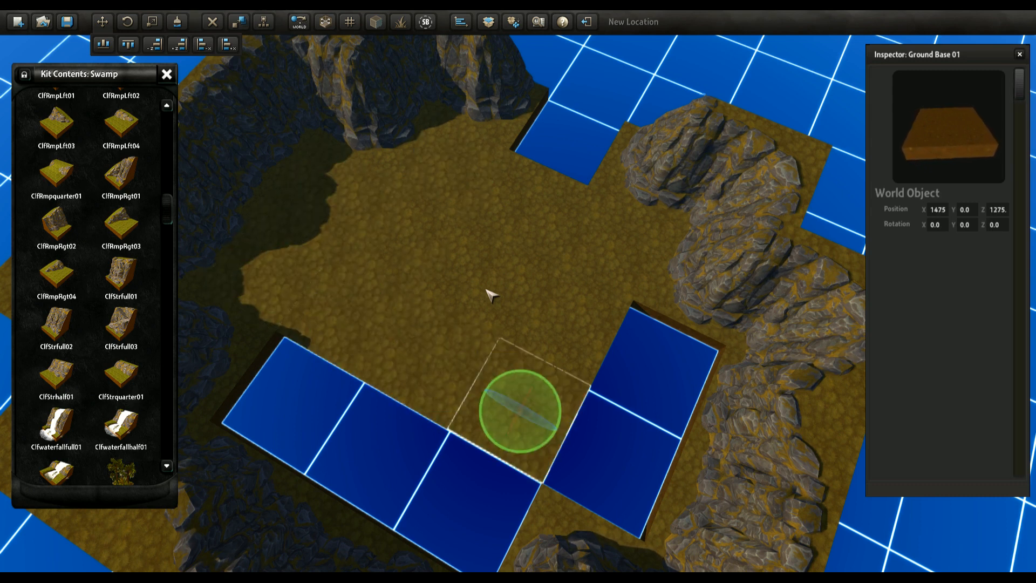
key("Up")
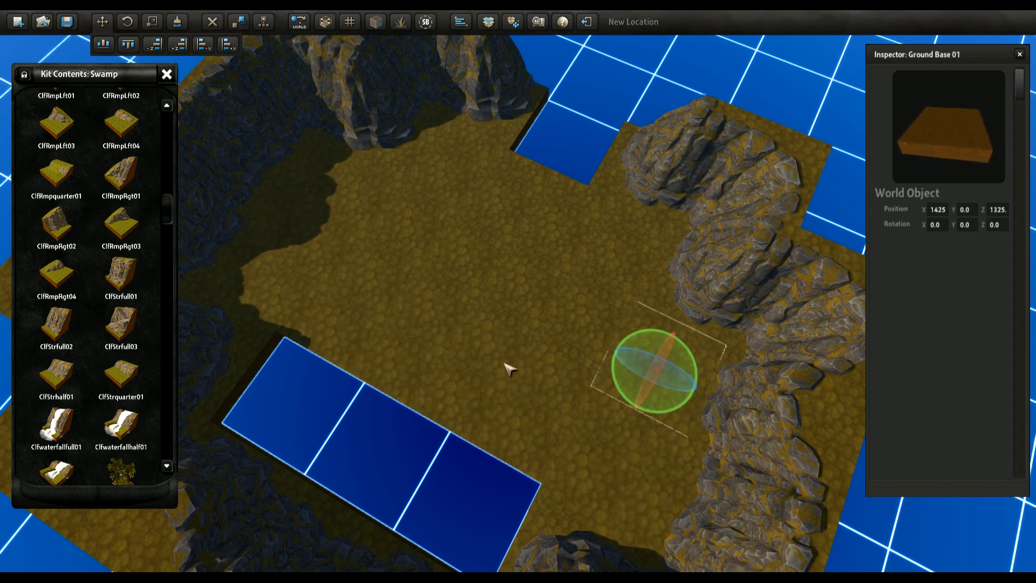
left_click_drag(513, 428, 398, 351)
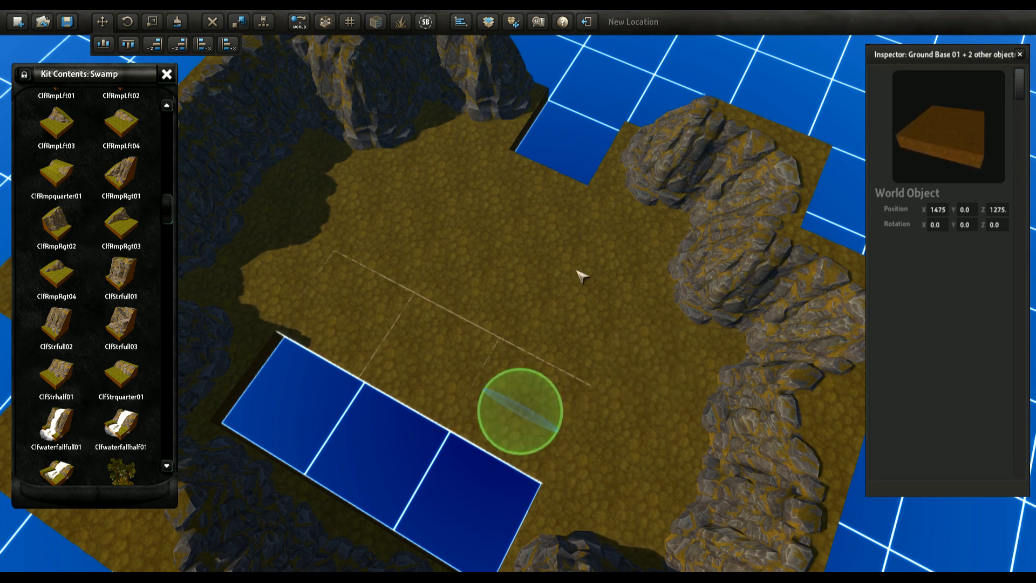
key("Down")
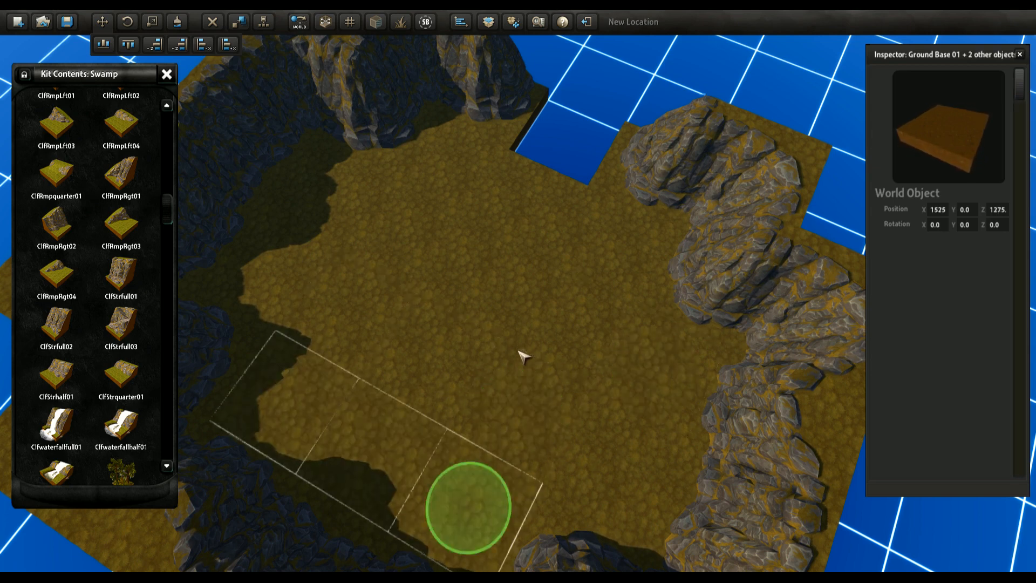
Step: Fill the last gap in the clearing's opening with Ground Base 01 tile copies at X 1325, Z 1225 and Z 1275
left_click(609, 124)
left_click(506, 229)
key("Up")
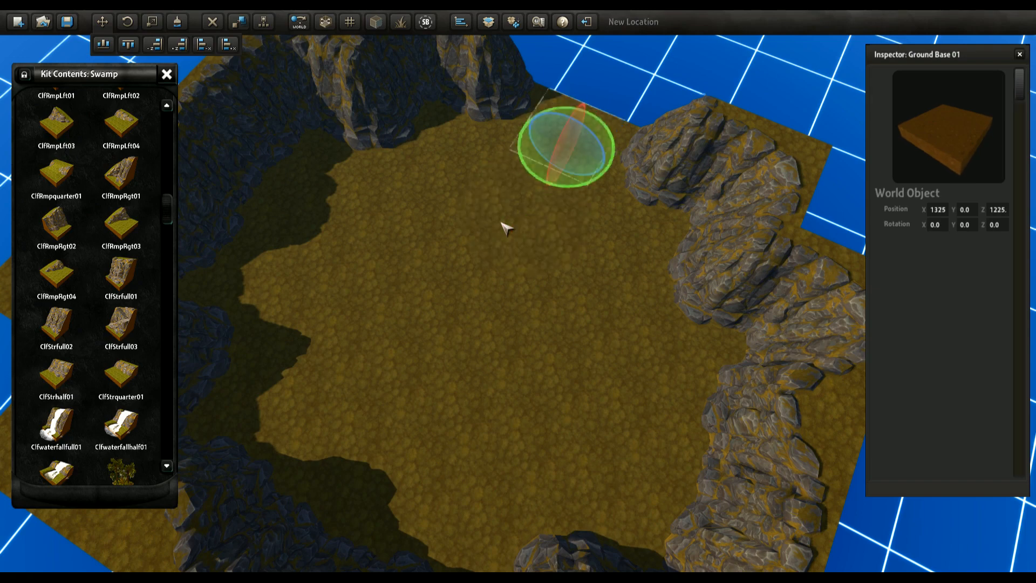
left_click(642, 105)
scroll(548, 259, "down", 5)
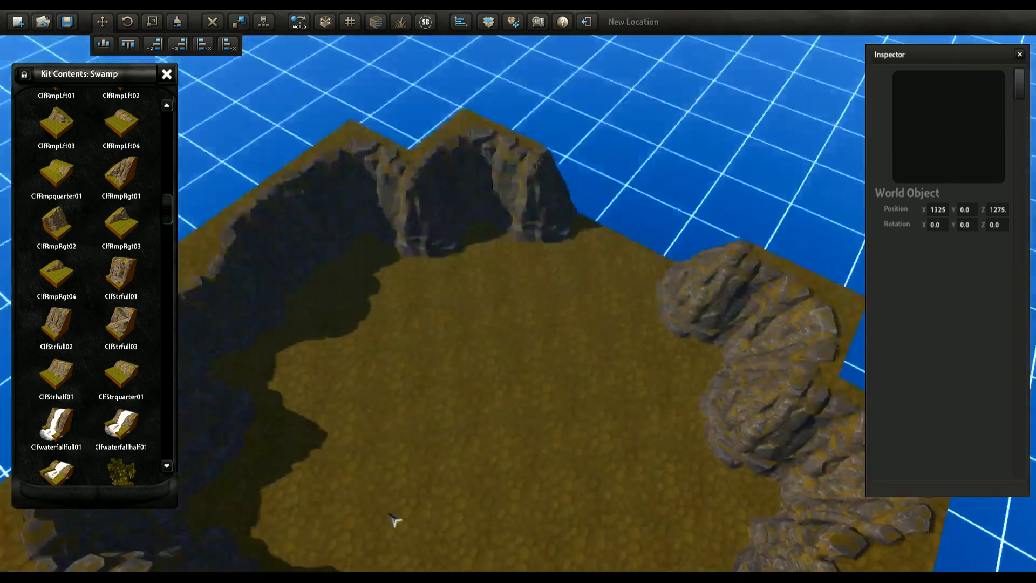
right_click_drag(397, 520, 416, 428)
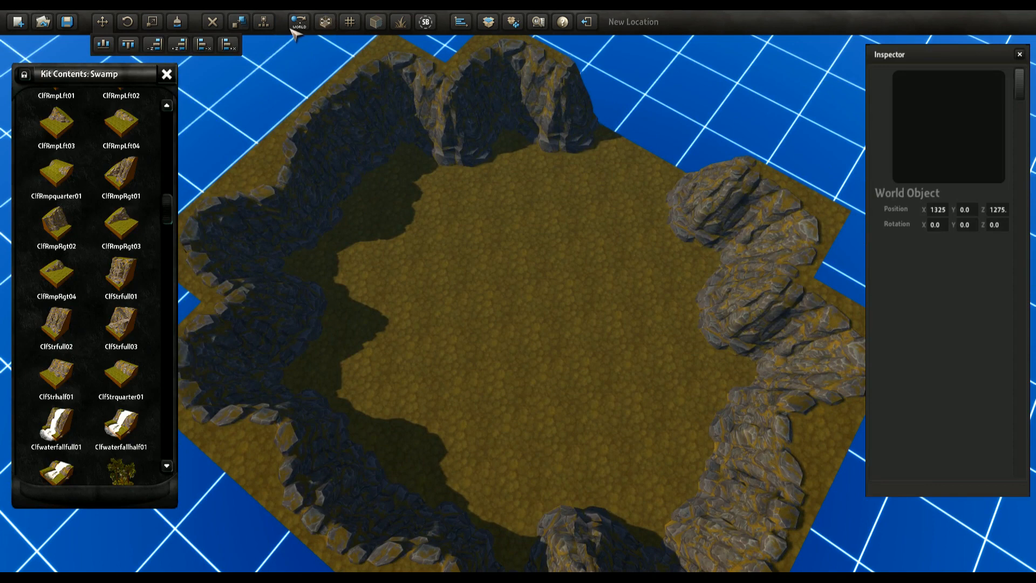
Step: Lock the kit pieces and paint irregular patches of the paler grass texture across the clearing floor
left_click(352, 22)
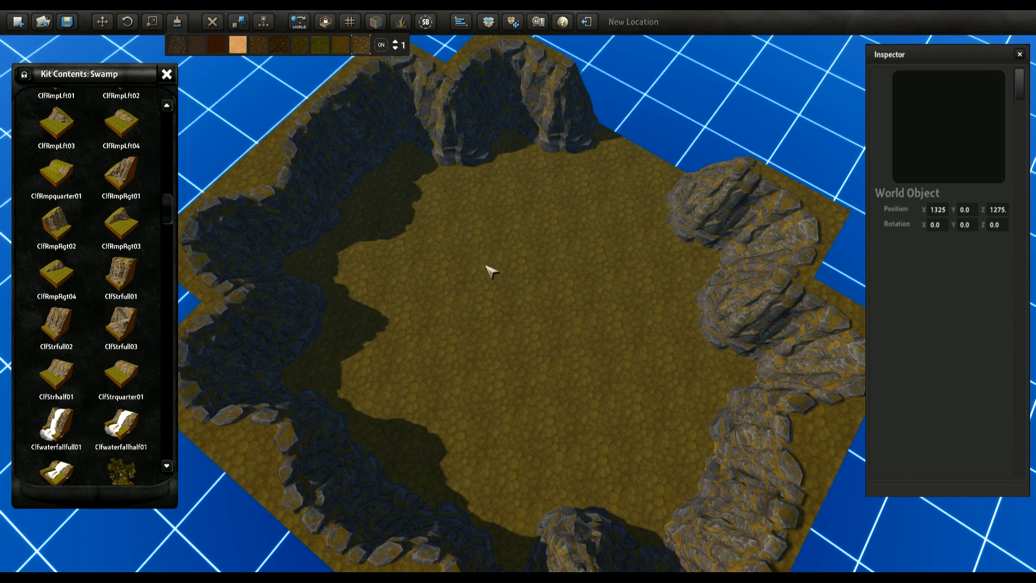
mouse_move(443, 340)
left_mouse_down()
mouse_move(504, 259)
mouse_move(599, 324)
mouse_move(551, 428)
mouse_move(536, 324)
left_mouse_up()
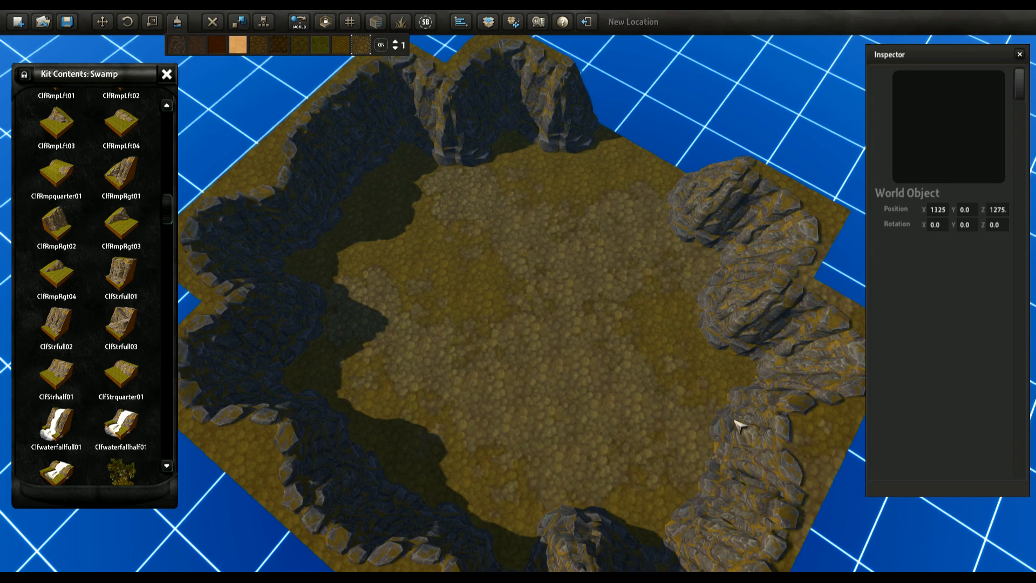
middle_click_drag(735, 420, 514, 434)
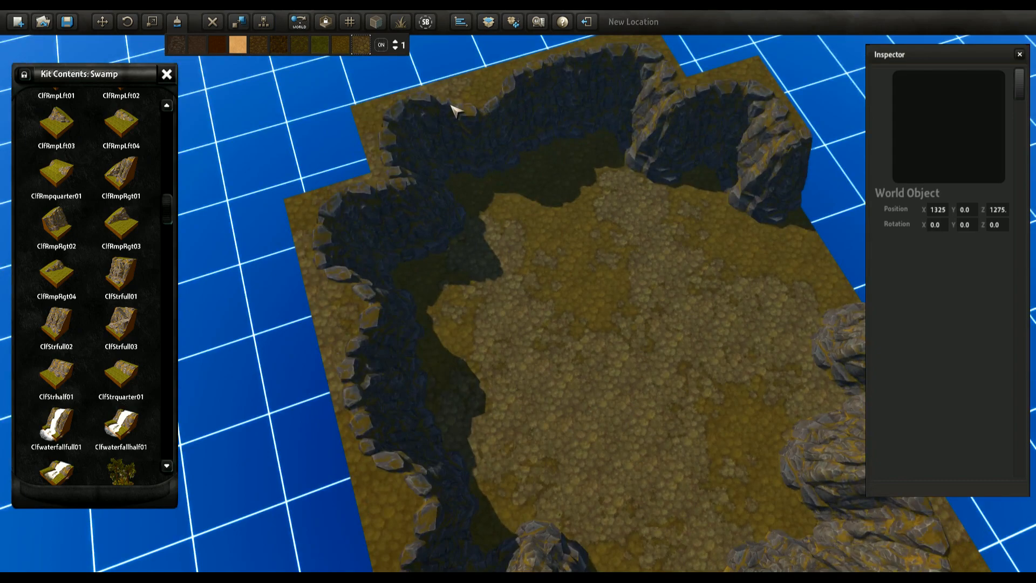
middle_click_drag(454, 109, 497, 229)
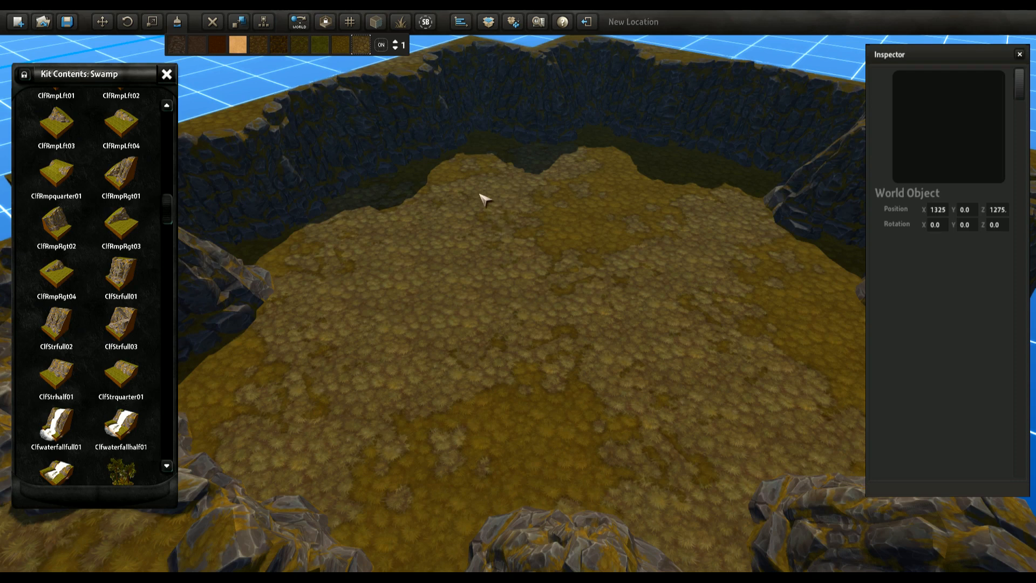
Step: Switch on the grass display and inspect the painted clearing floor up close
scroll(426, 290, "up", 5)
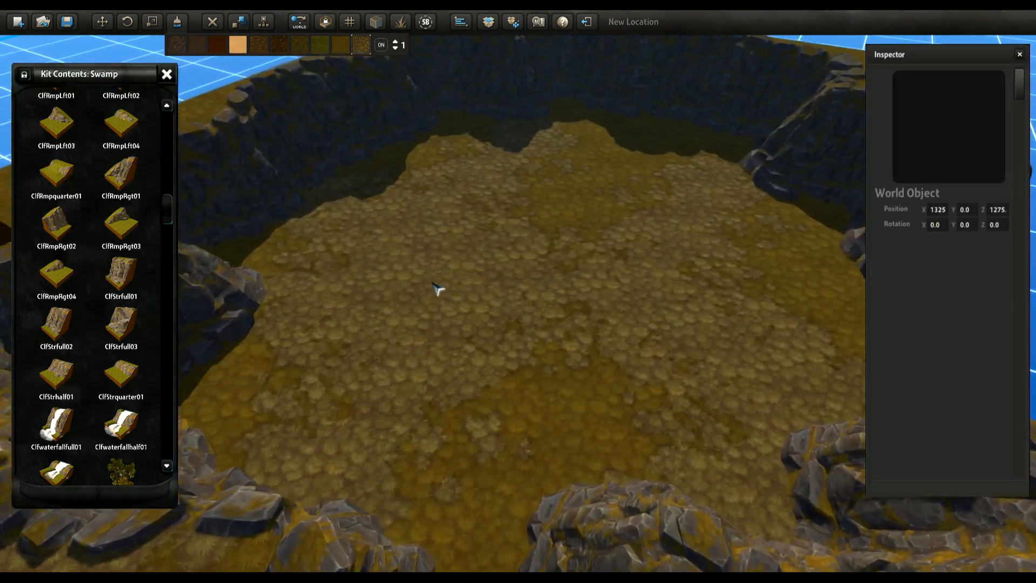
scroll(469, 378, "up", 5)
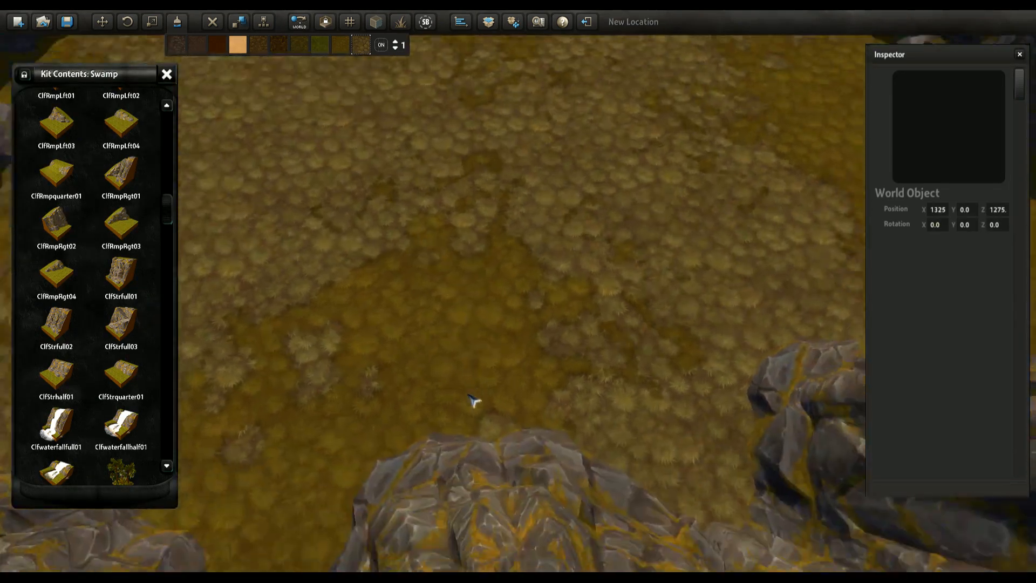
scroll(480, 366, "down", 3)
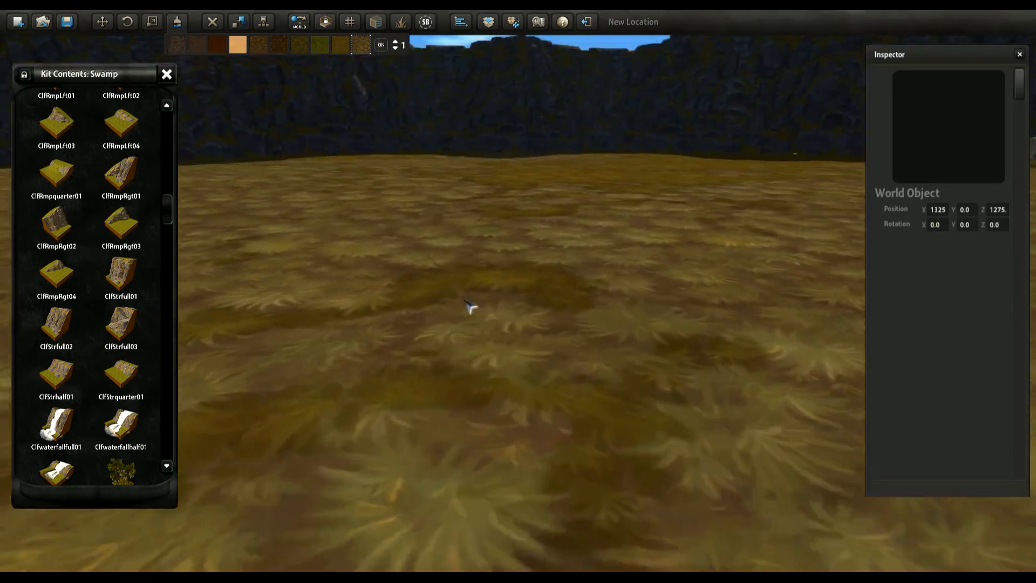
scroll(475, 346, "up", 2)
scroll(475, 341, "down", 2)
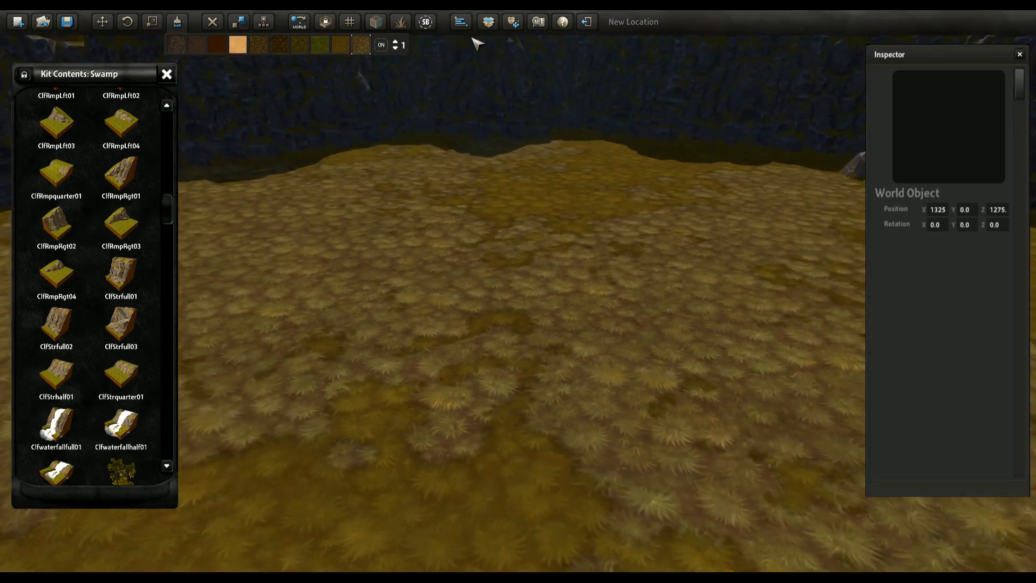
left_click(403, 25)
right_click_drag(449, 265, 464, 303)
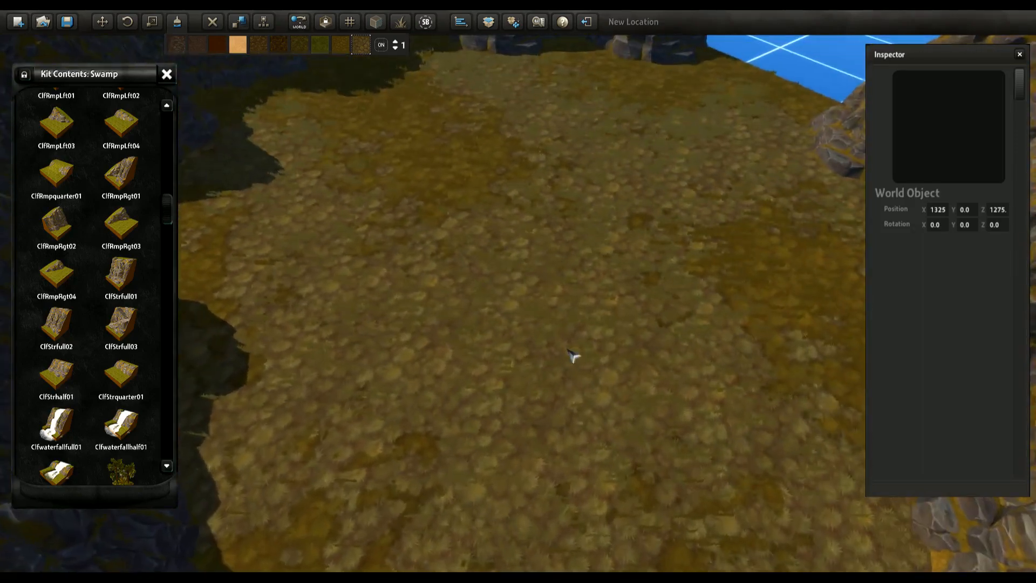
scroll(563, 317, "down", 3)
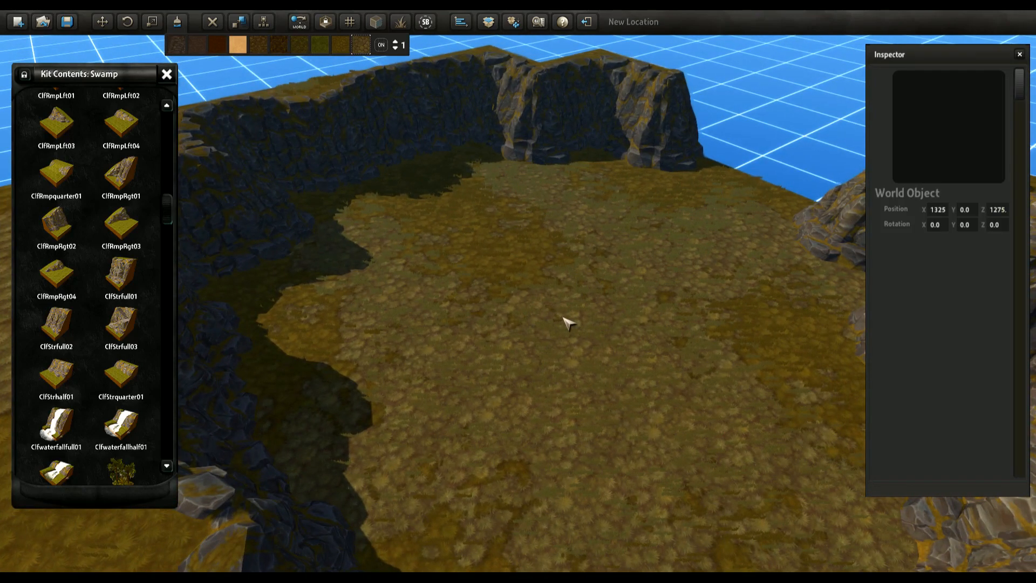
scroll(534, 311, "up", 3)
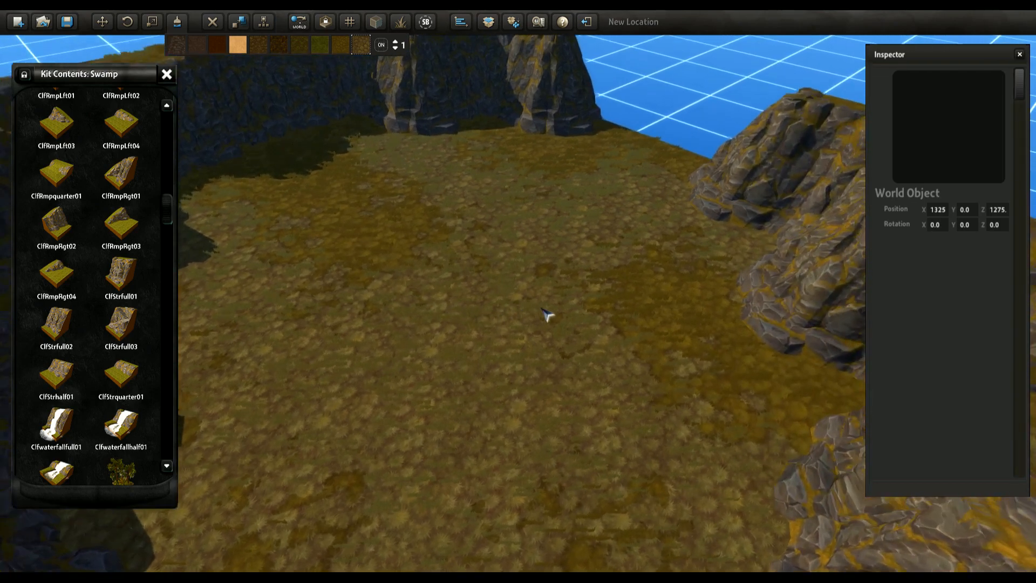
Step: Unlock the kit pieces and duplicate a floor tile onto the open cliff-top corner at X 1325, Y 40, Z 1075
middle_click_drag(486, 343, 598, 356)
key("s")
key("a")
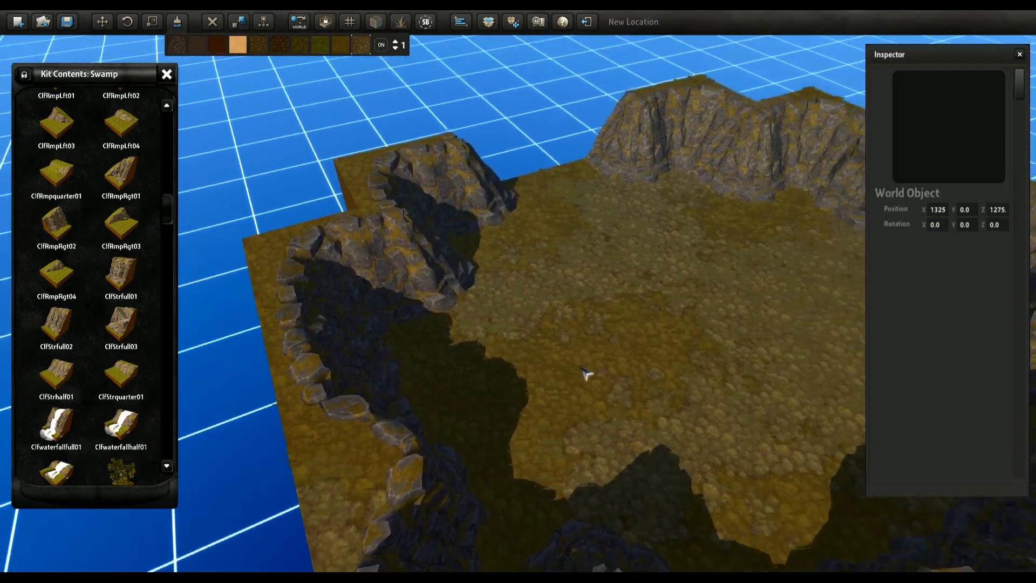
key("a")
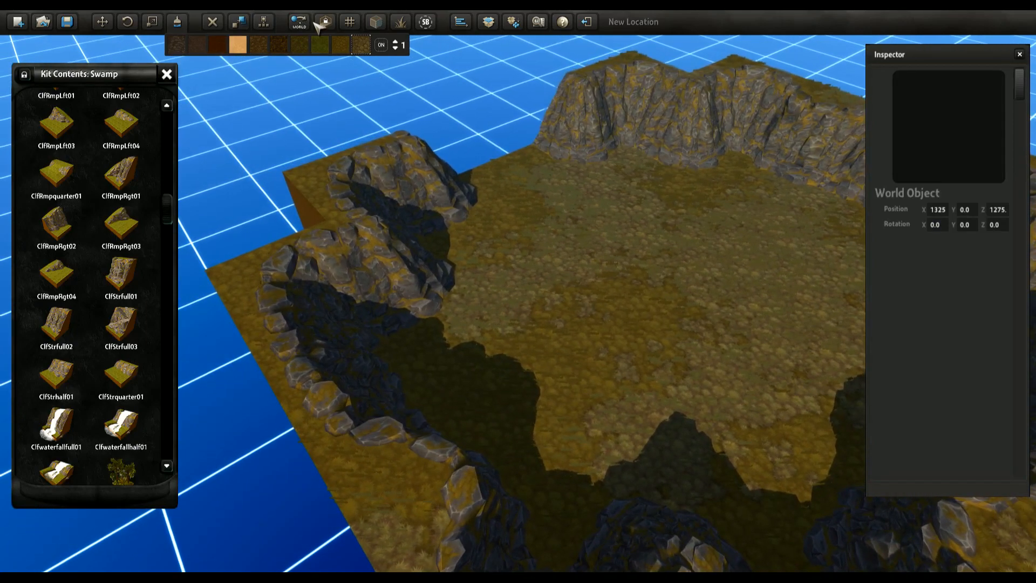
left_click(324, 23)
left_click(572, 305)
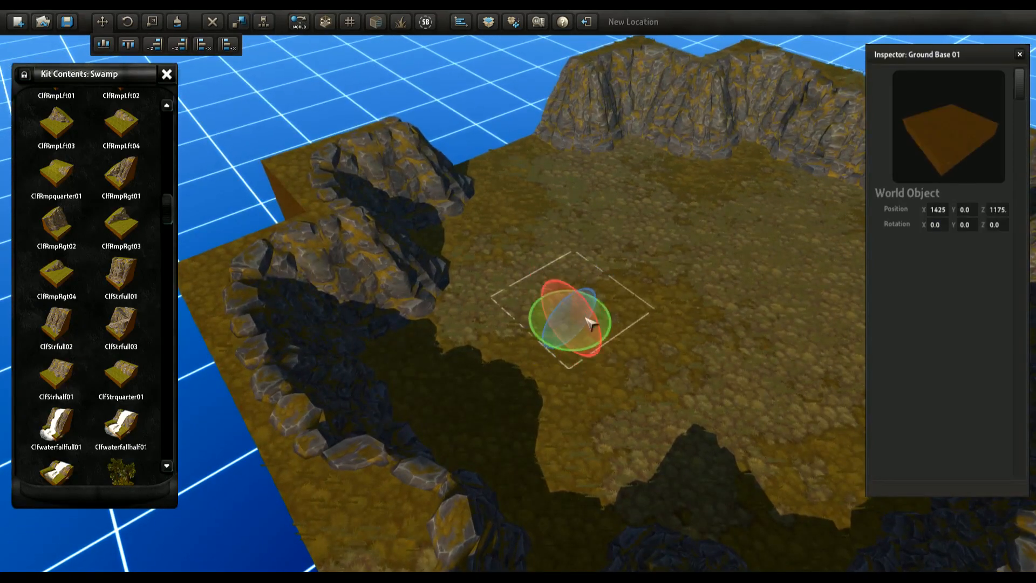
left_click_drag(575, 312, 285, 230)
middle_click_drag(501, 269, 583, 319)
key("Page_Down")
scroll(630, 328, "up", 3)
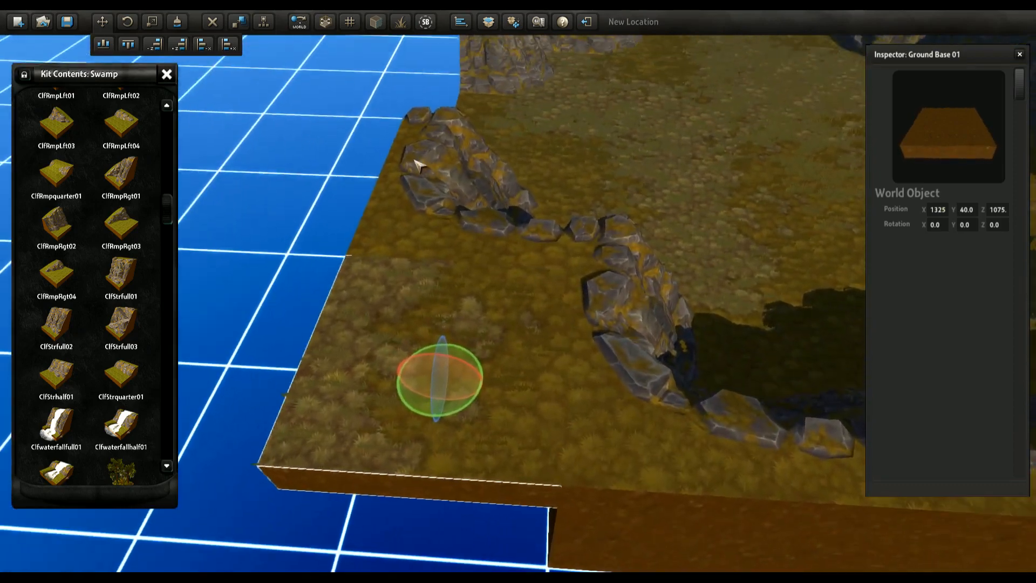
Step: Lock the kit pieces, paint the raised corner tile to match the surrounding cliff-top ground, and unlock the pieces
left_click(323, 26)
left_click(177, 21)
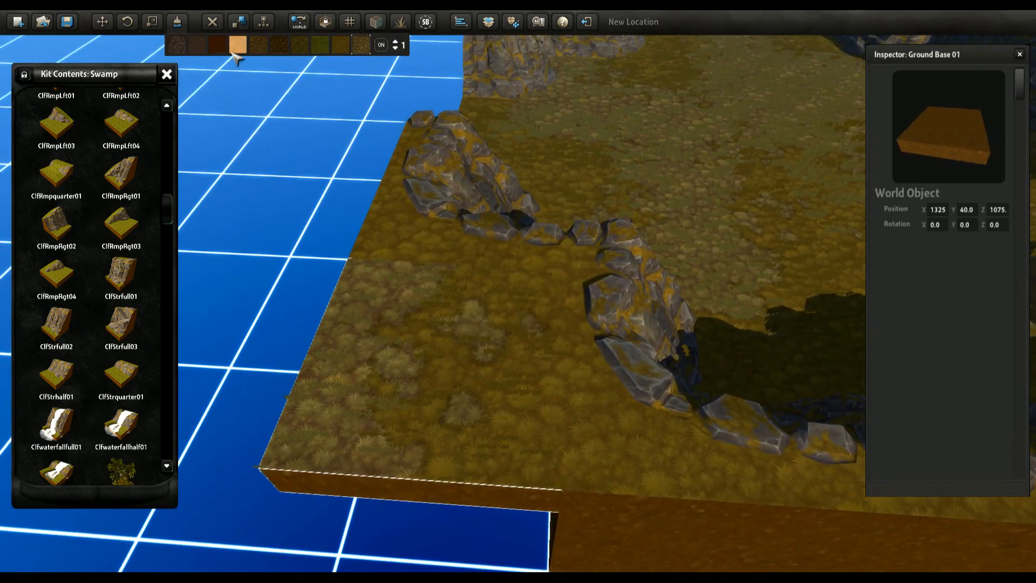
mouse_move(362, 362)
left_mouse_down()
mouse_move(358, 418)
mouse_move(389, 288)
left_mouse_up()
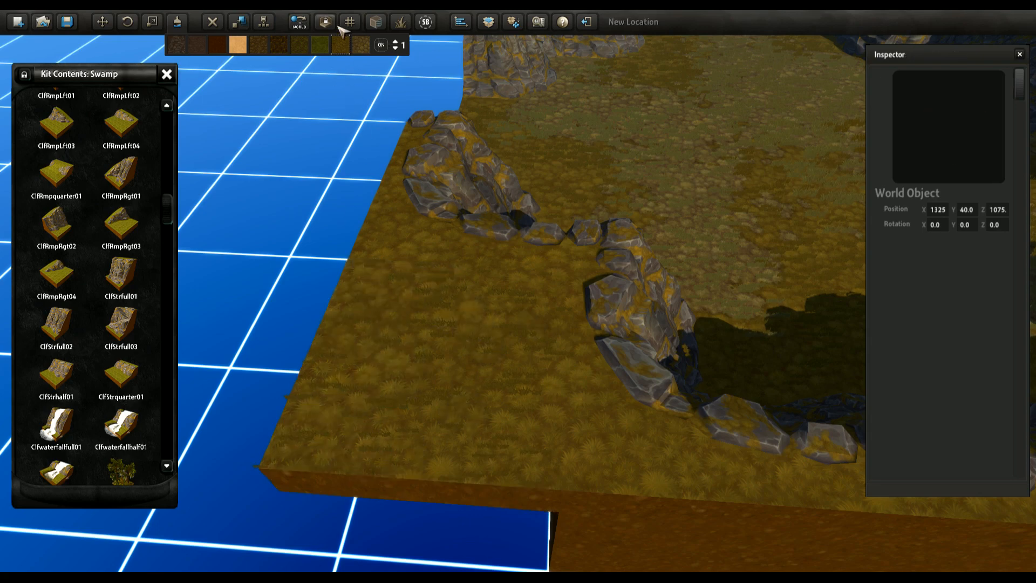
left_click(333, 25)
Step: Duplicate the repainted ground tile onto the remaining open cliff-top corners, ending at X 1575, Y 40, Z 1075
middle_click_drag(378, 286, 558, 292)
scroll(563, 297, "down", 5)
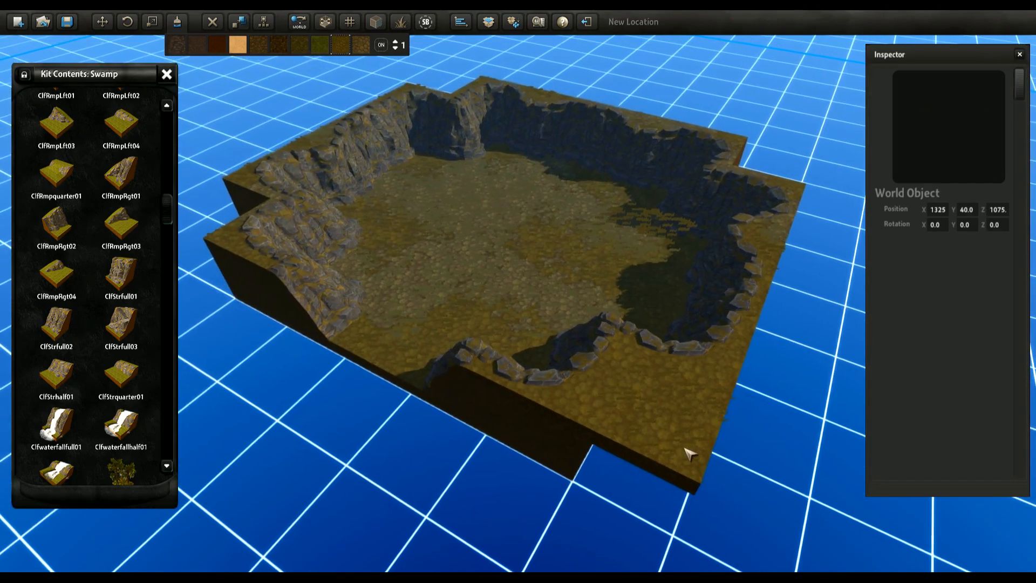
left_click(687, 450)
key("w")
left_click_drag(647, 440, 751, 135)
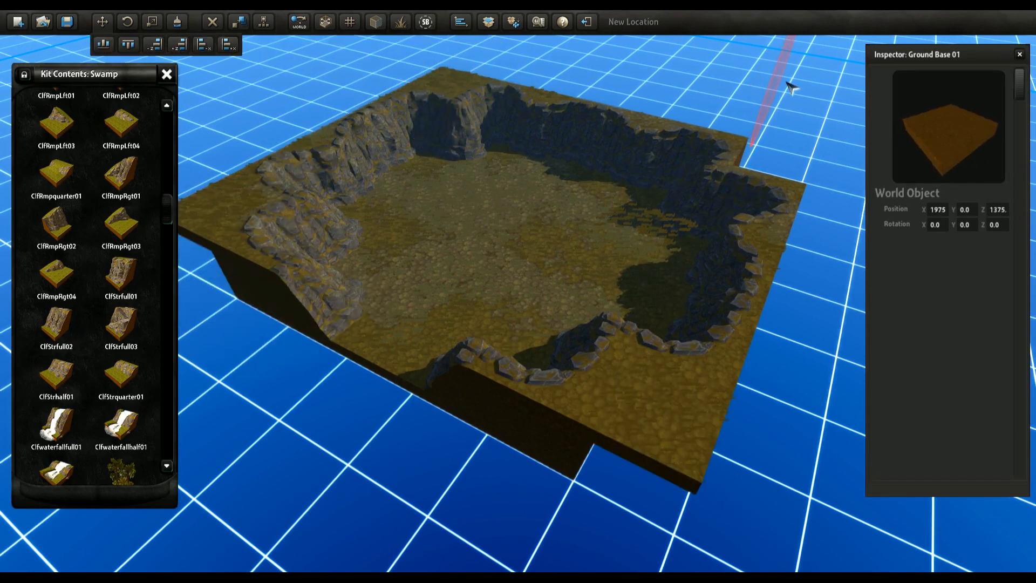
left_click_drag(659, 223, 777, 187)
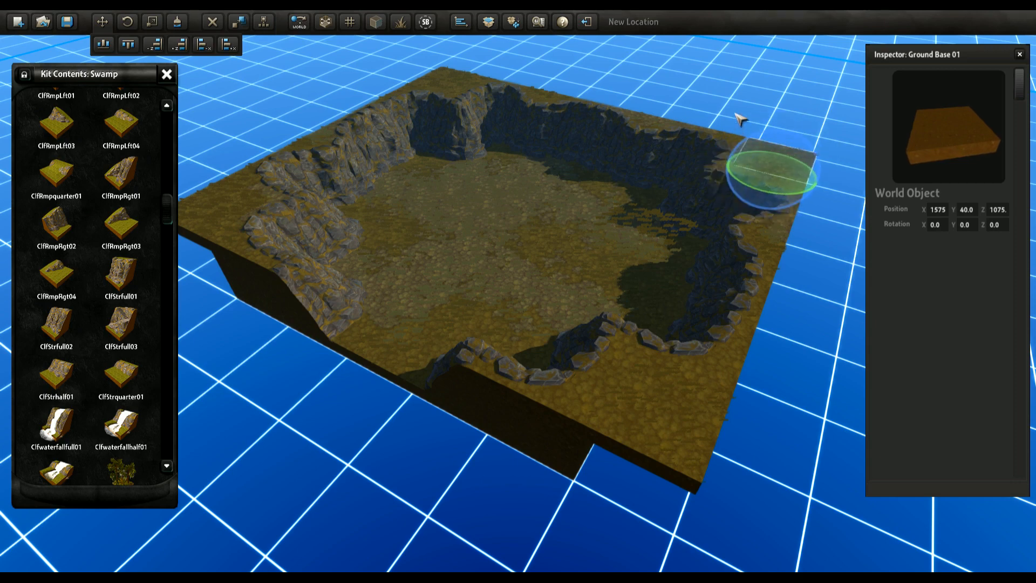
left_click(739, 111)
Step: Examine the finished clearing's floor, cliff walls and outer sides from several angles
middle_click_drag(643, 340, 464, 300)
scroll(524, 347, "up", 4)
scroll(555, 324, "up", 2)
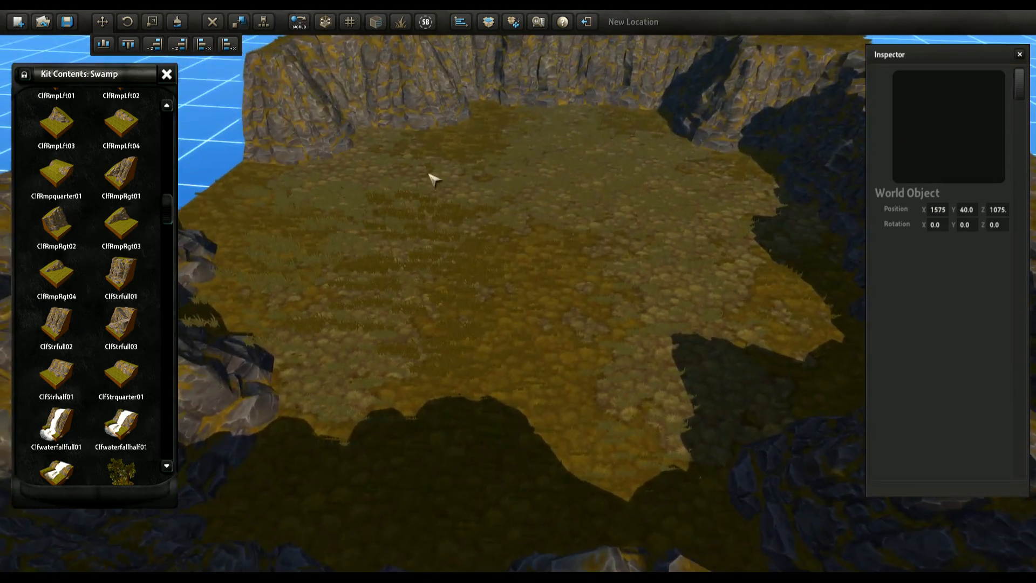
middle_click_drag(434, 180, 537, 245)
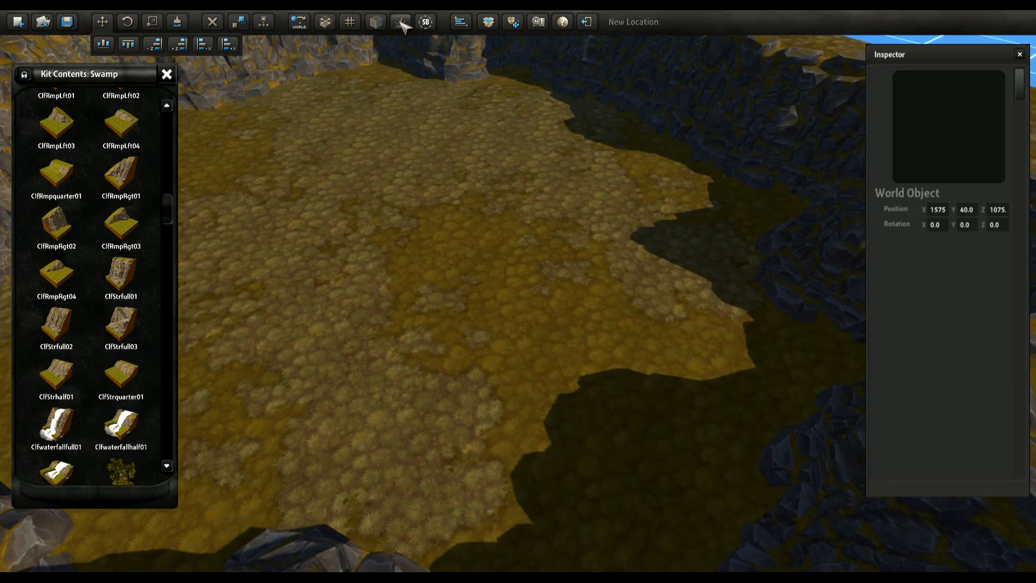
middle_click_drag(424, 189, 346, 279)
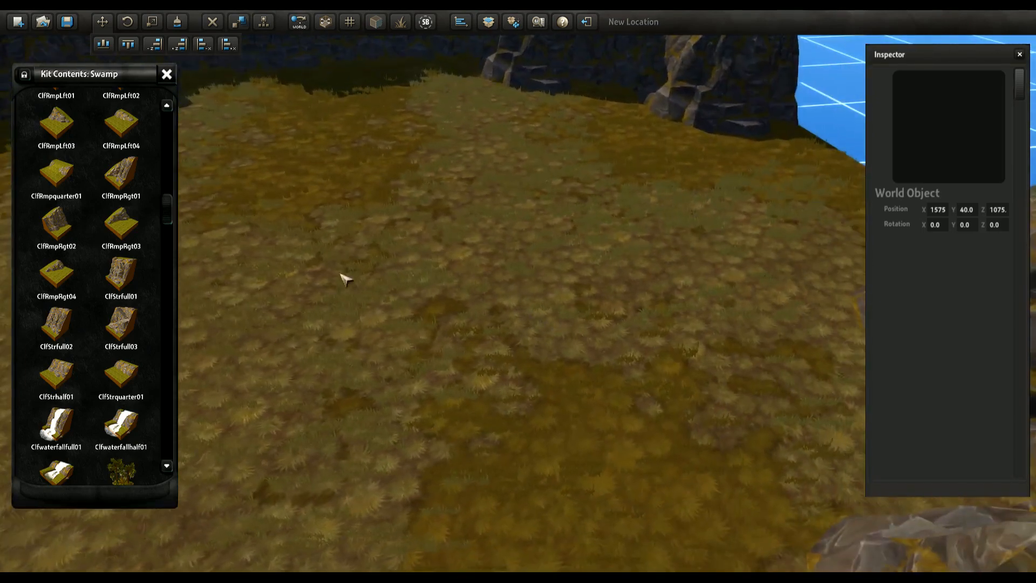
key("s")
key("a")
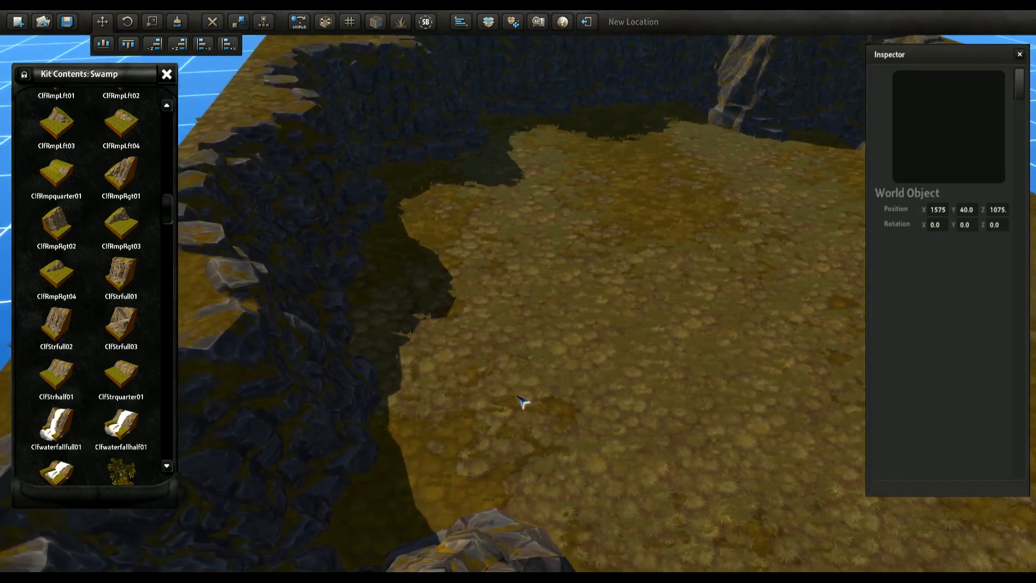
middle_click_drag(518, 395, 556, 390)
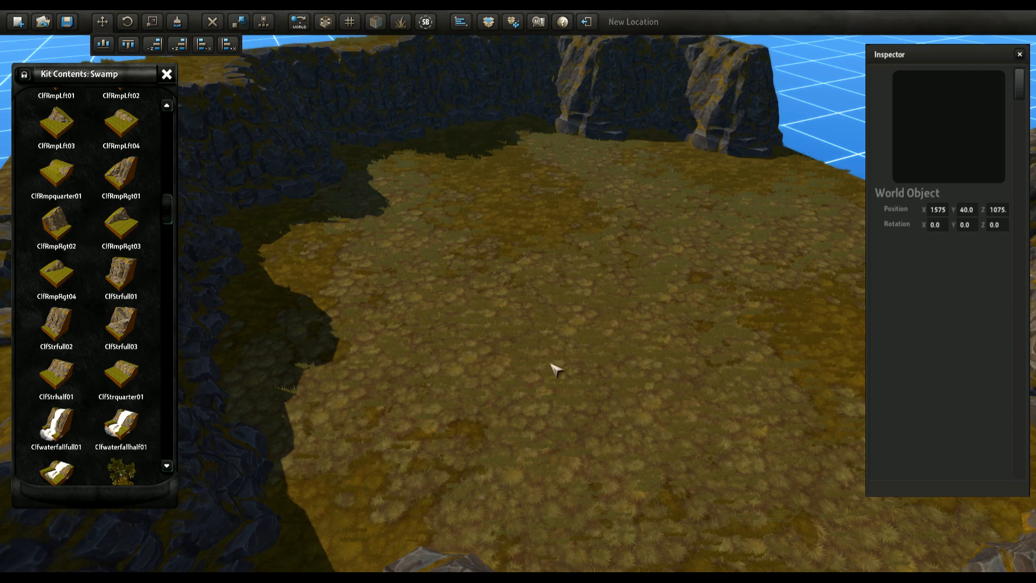
middle_click_drag(551, 364, 600, 411)
middle_click_drag(408, 316, 463, 323)
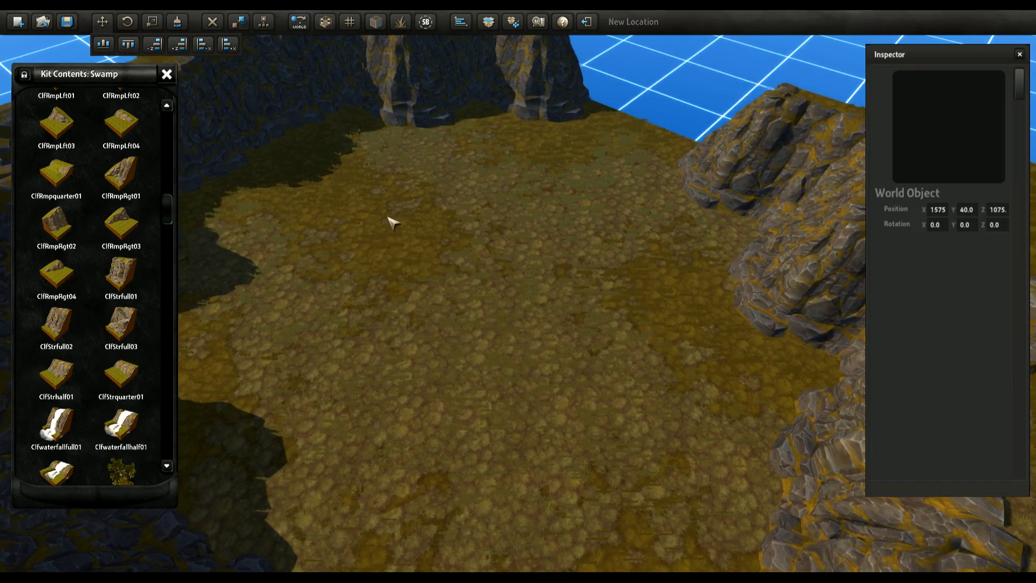
scroll(389, 219, "down", 4)
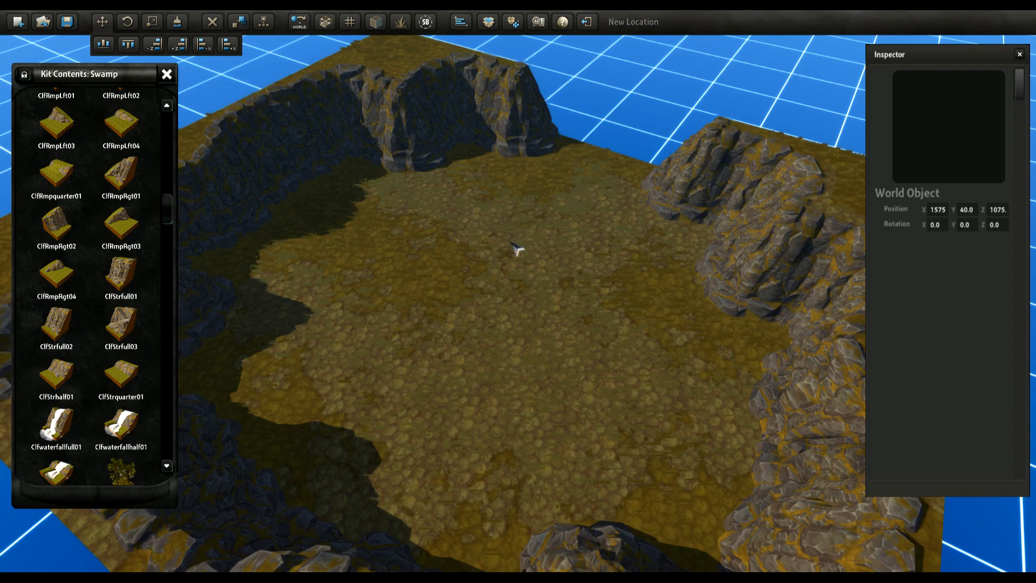
right_click_drag(603, 338, 631, 338)
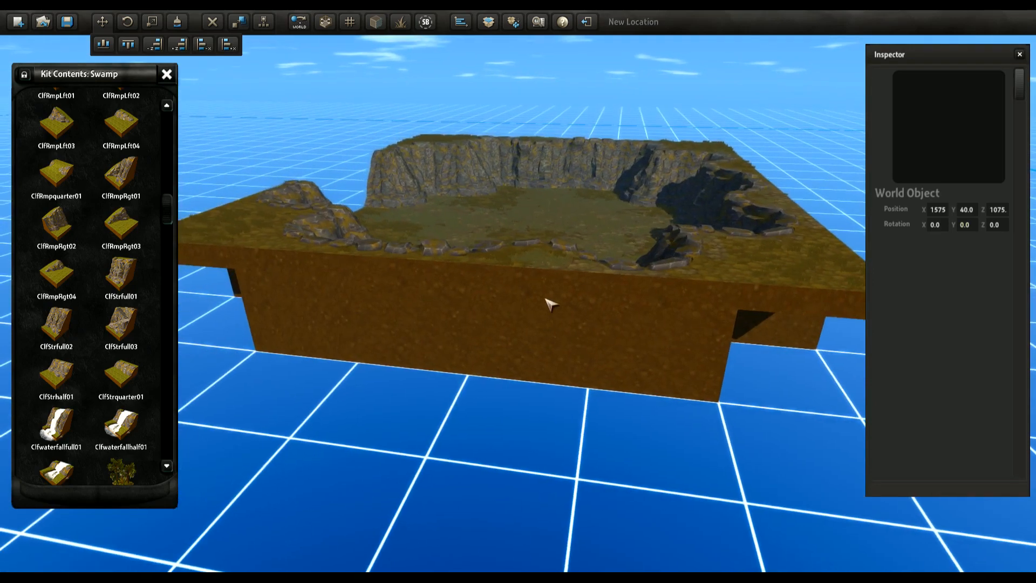
right_click_drag(547, 300, 481, 354)
Step: Find the waterbank pieces in the Swamp kit and place a Water Bank Straight Biopp 01 outside the clearing's opening at X 1275, Y 0, Z 1225
middle_click_drag(517, 339, 637, 368)
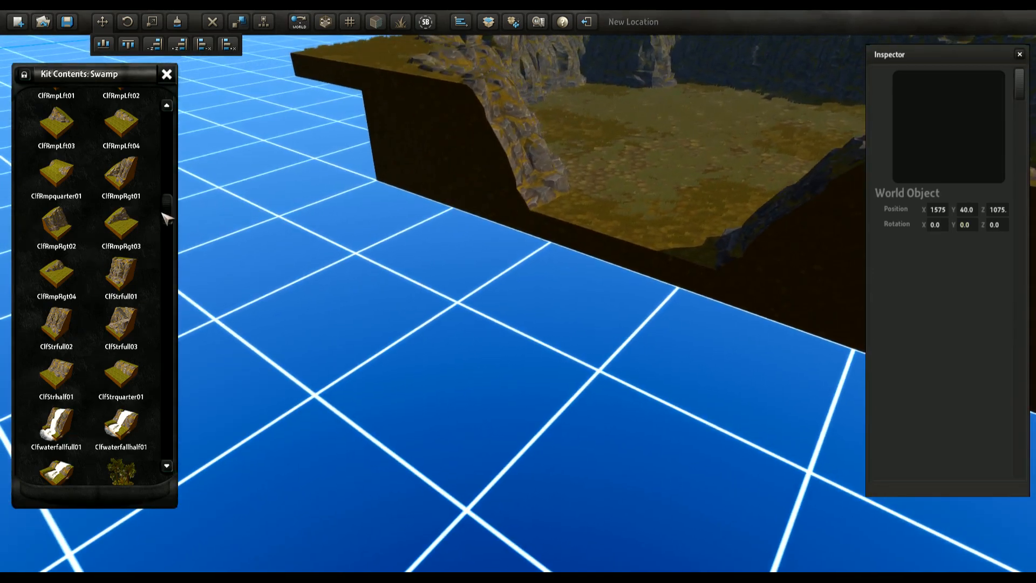
left_click_drag(167, 210, 181, 426)
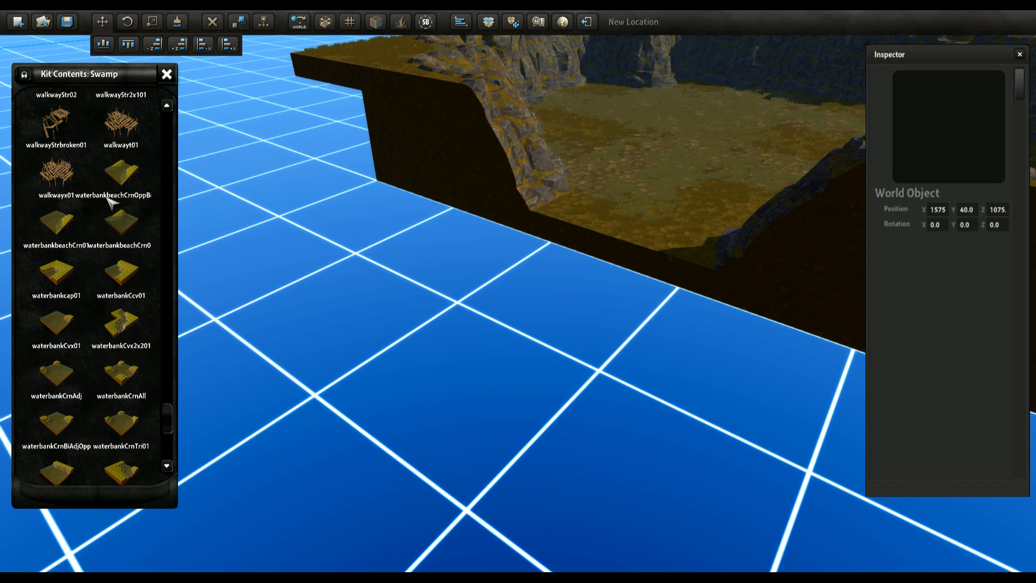
scroll(120, 294, "down", 3)
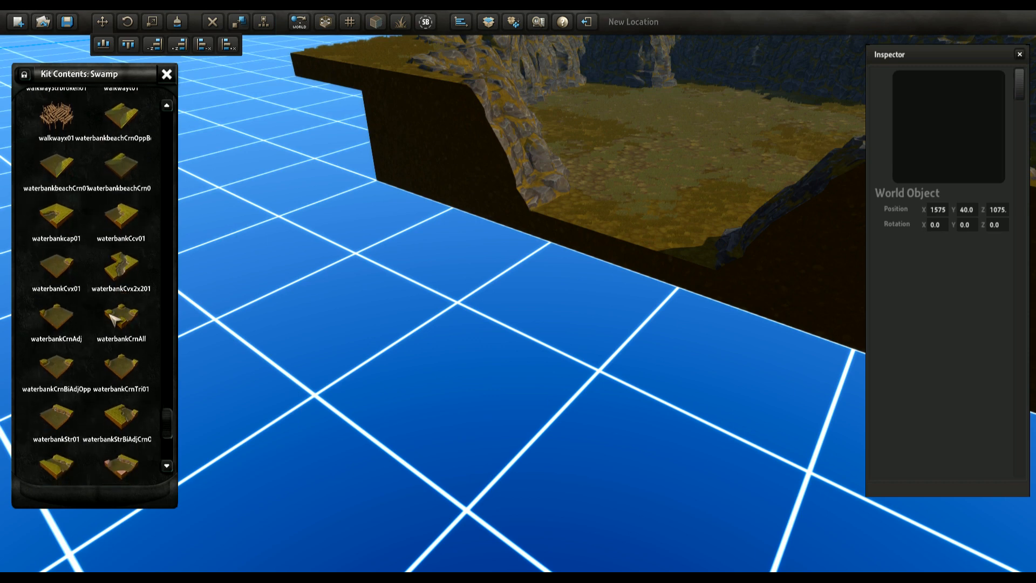
scroll(133, 397, "down", 2)
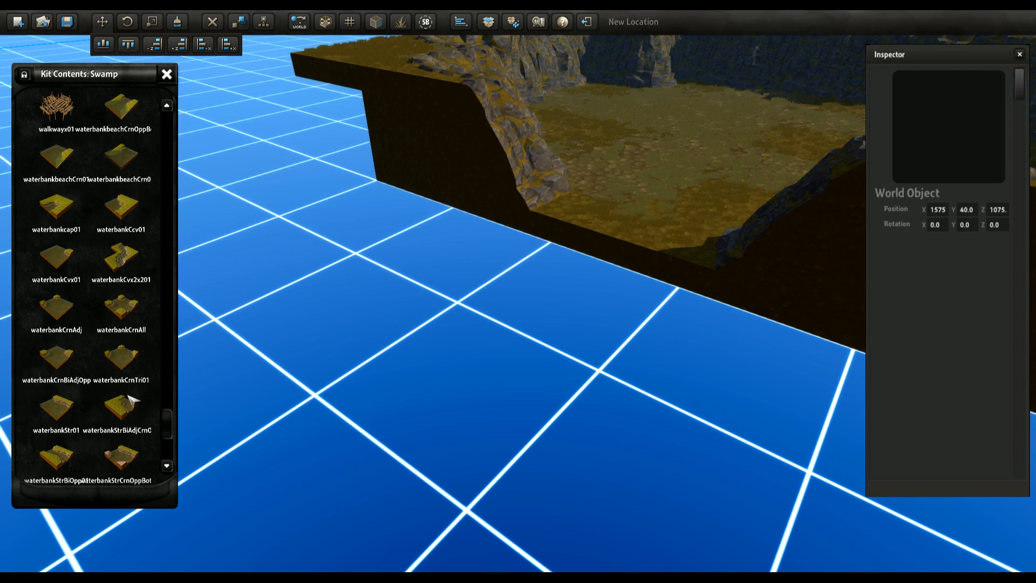
left_click(50, 432)
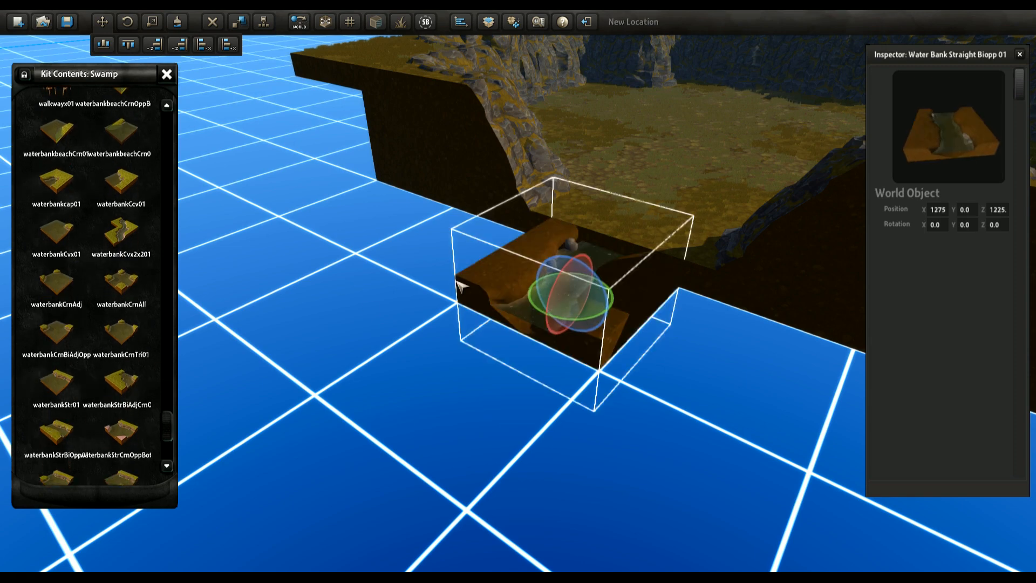
Step: Examine the placed waterbank piece and how it lines up with the clearing's entrance
scroll(477, 377, "up", 5)
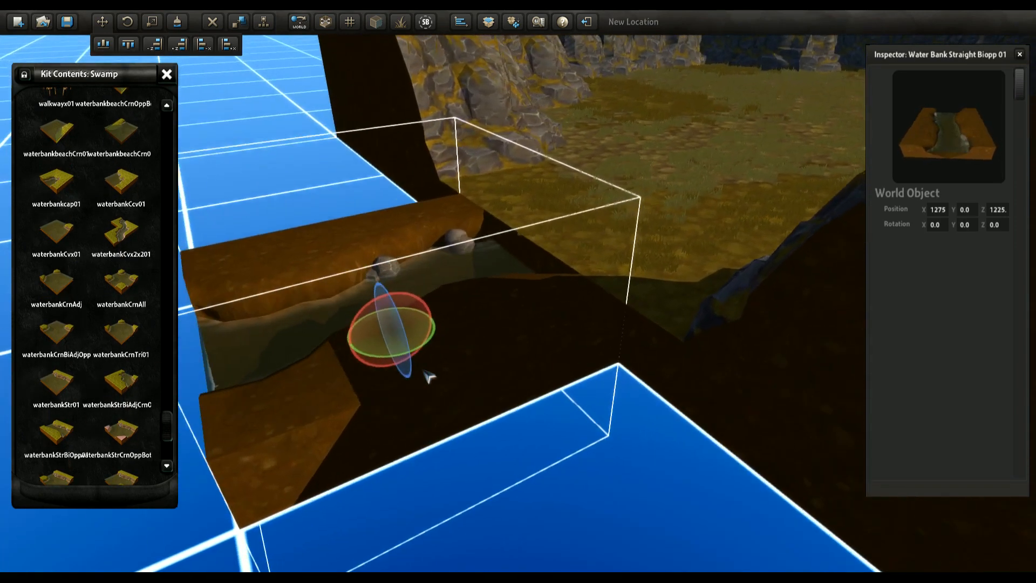
middle_click_drag(429, 377, 548, 363)
scroll(540, 359, "up", 5)
middle_click_drag(467, 298, 470, 338)
middle_click_drag(587, 347, 557, 375)
scroll(550, 358, "down", 6)
left_click(439, 428)
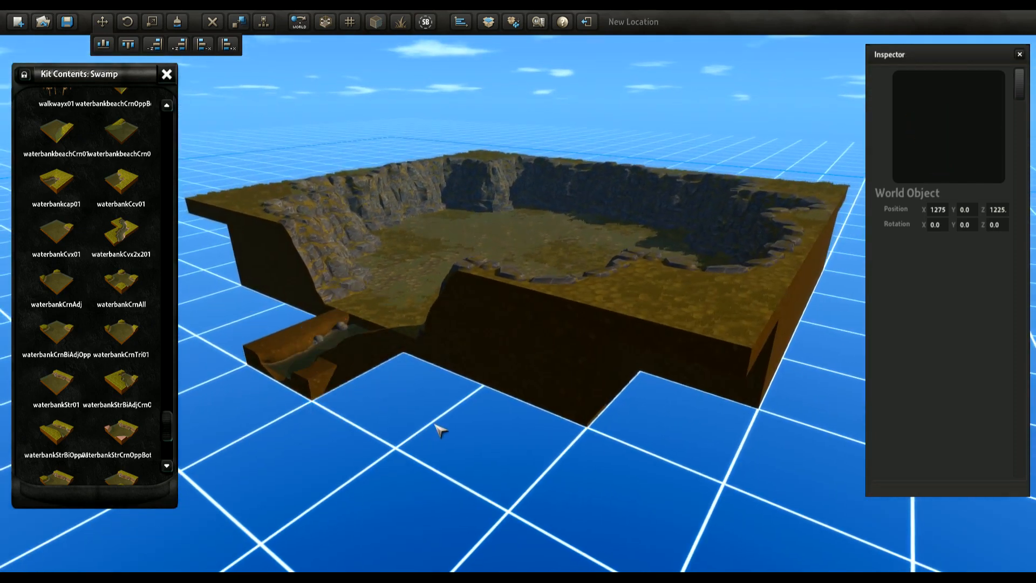
middle_click_drag(439, 428, 660, 312)
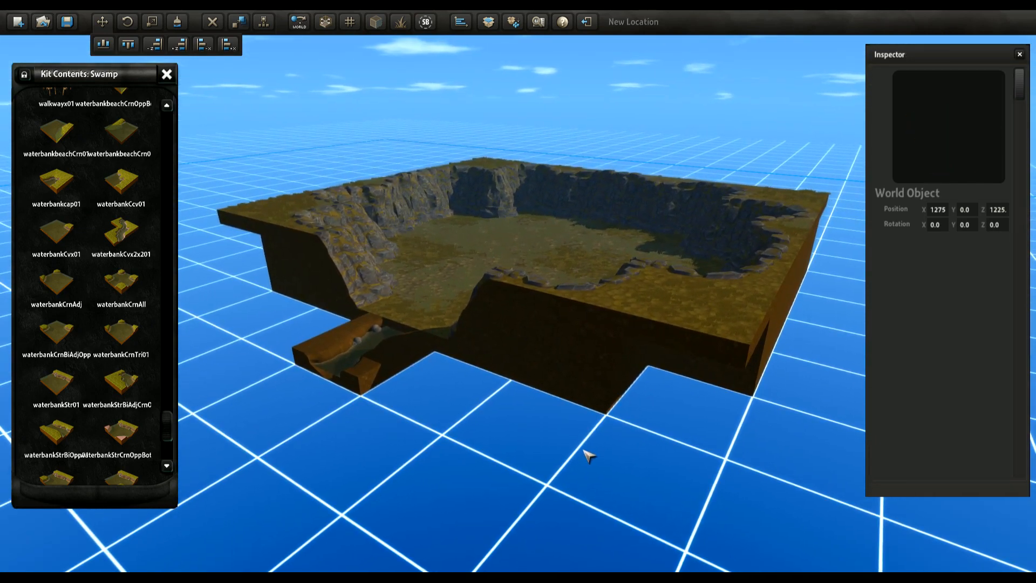
middle_click_drag(513, 462, 259, 176)
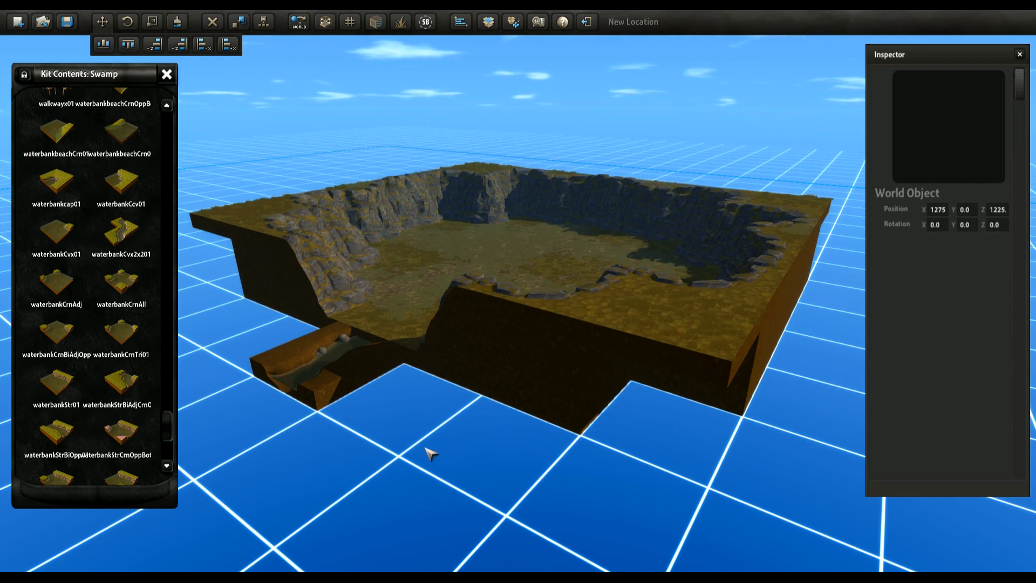
scroll(430, 453, "up", 3)
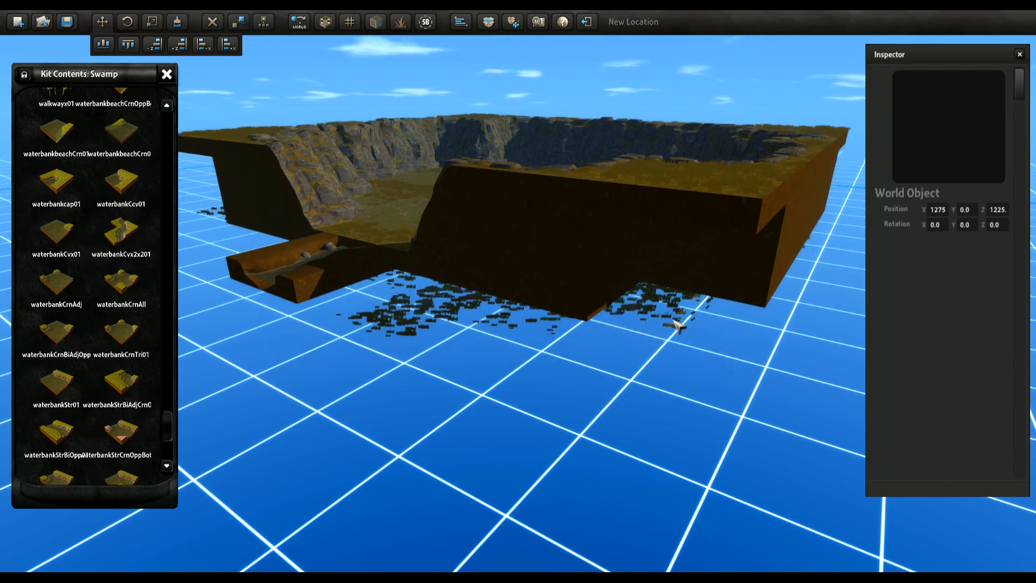
Step: Show the flora and inspect the grass underneath the terrain pieces around the clearing
left_click(401, 23)
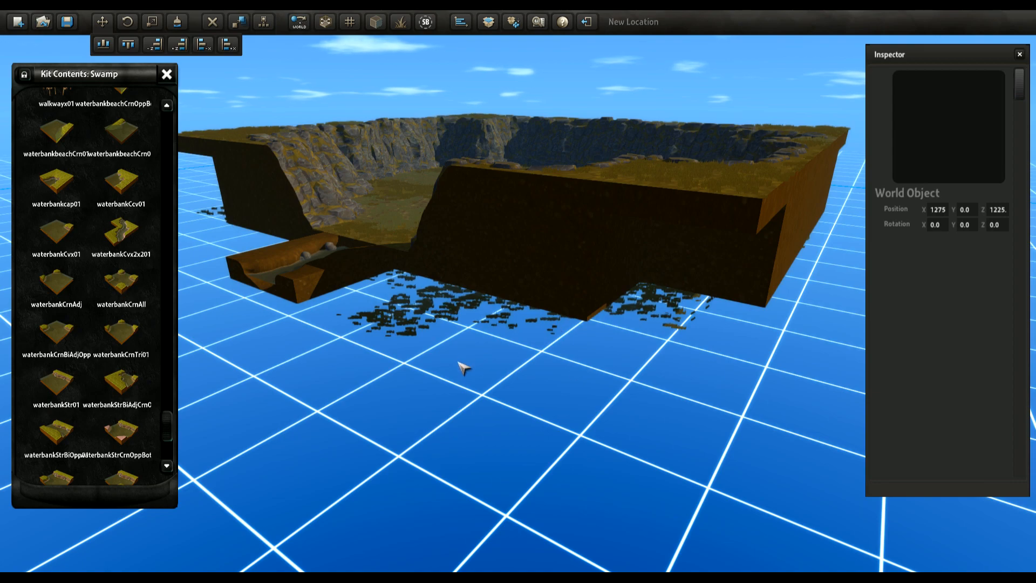
scroll(463, 369, "up", 6)
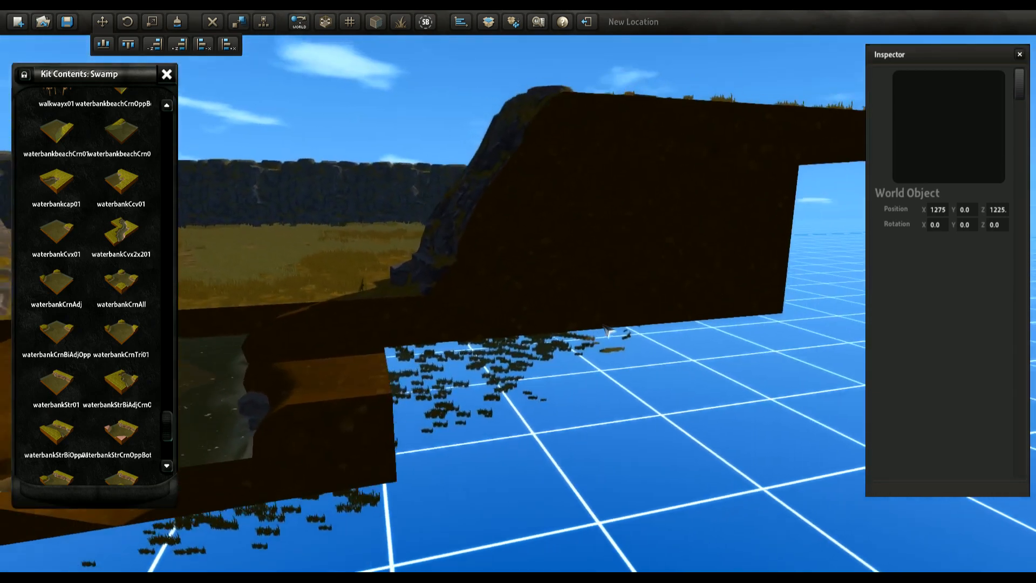
scroll(607, 330, "up", 6)
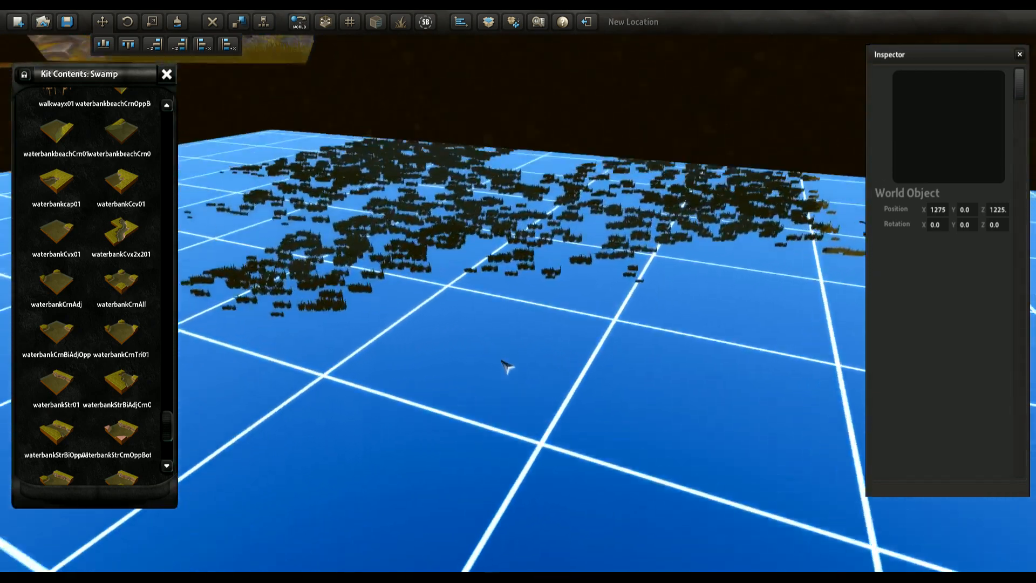
scroll(507, 367, "down", 6)
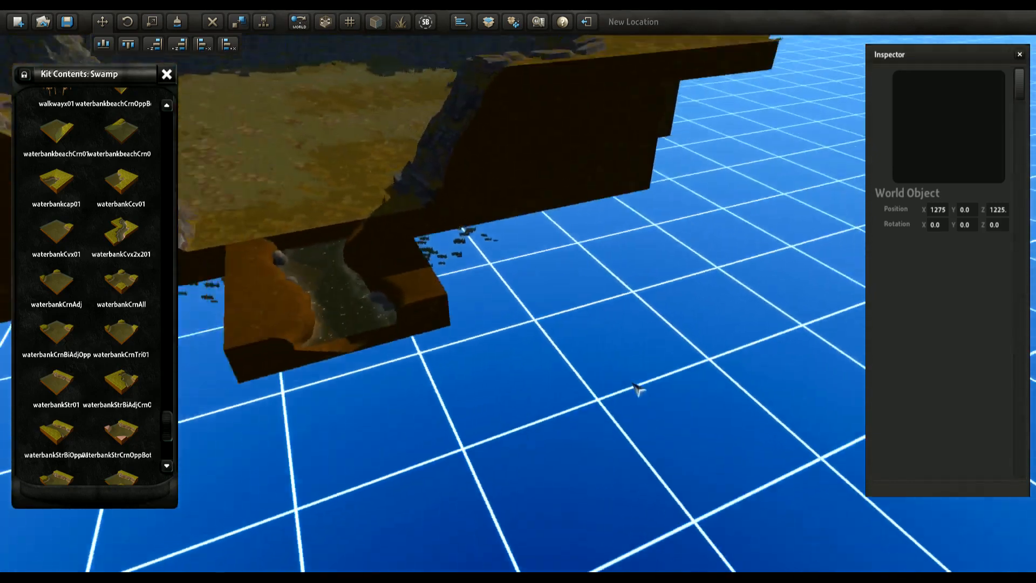
scroll(637, 389, "up", 6)
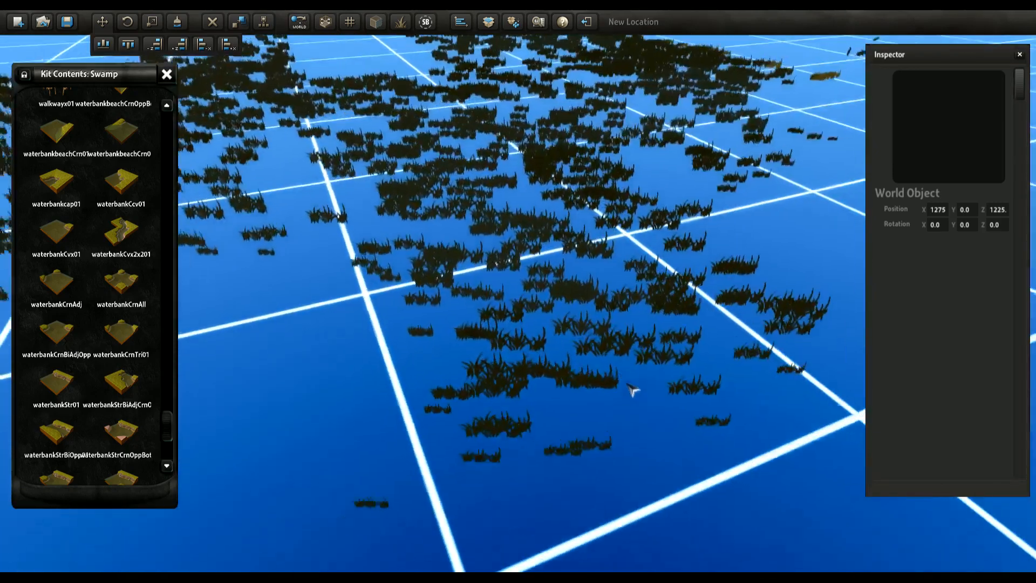
scroll(599, 387, "down", 6)
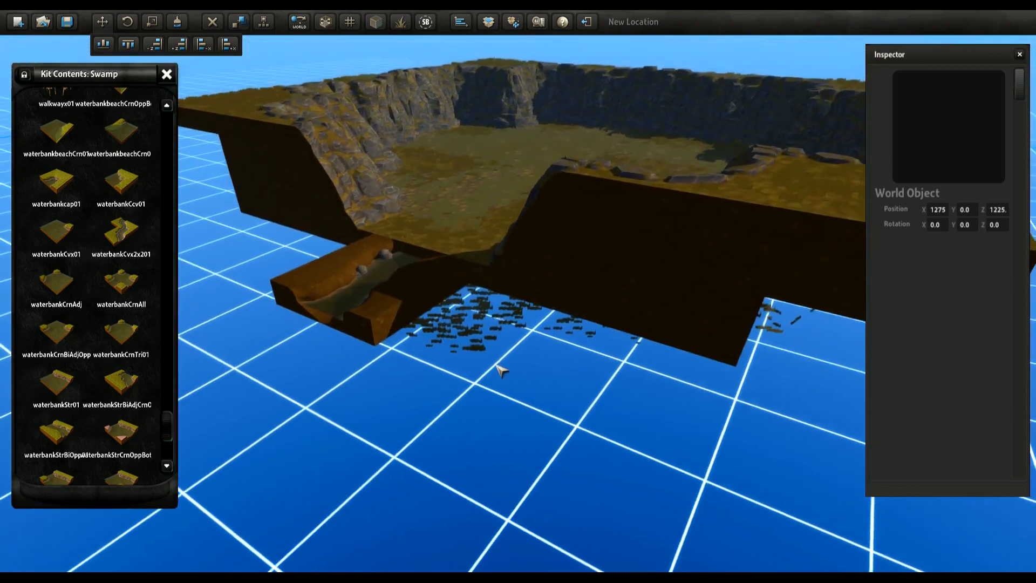
scroll(547, 333, "up", 4)
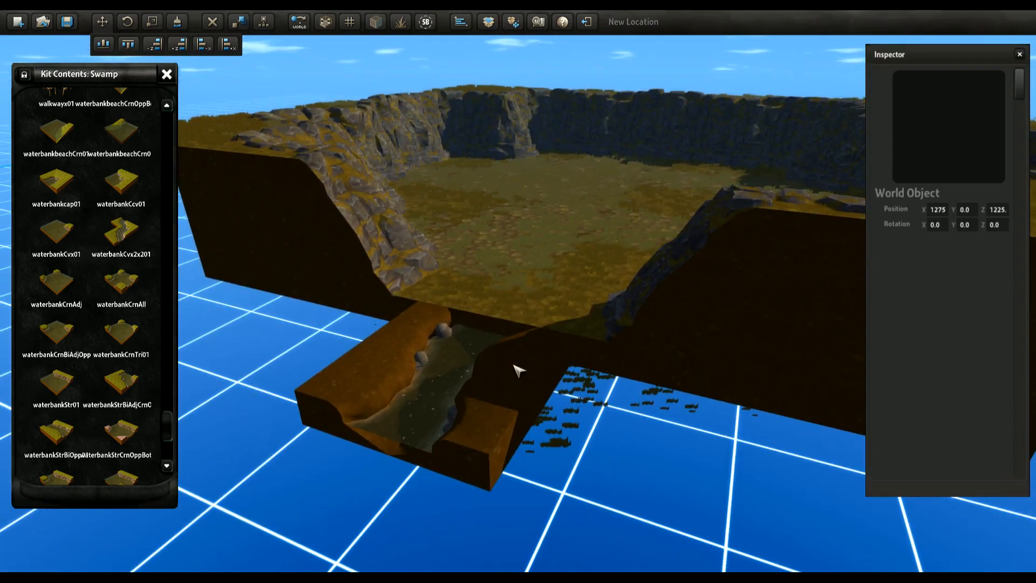
Step: Examine the straight waterbank piece's stream channel against the clearing's entrance from above and from the front
key("e")
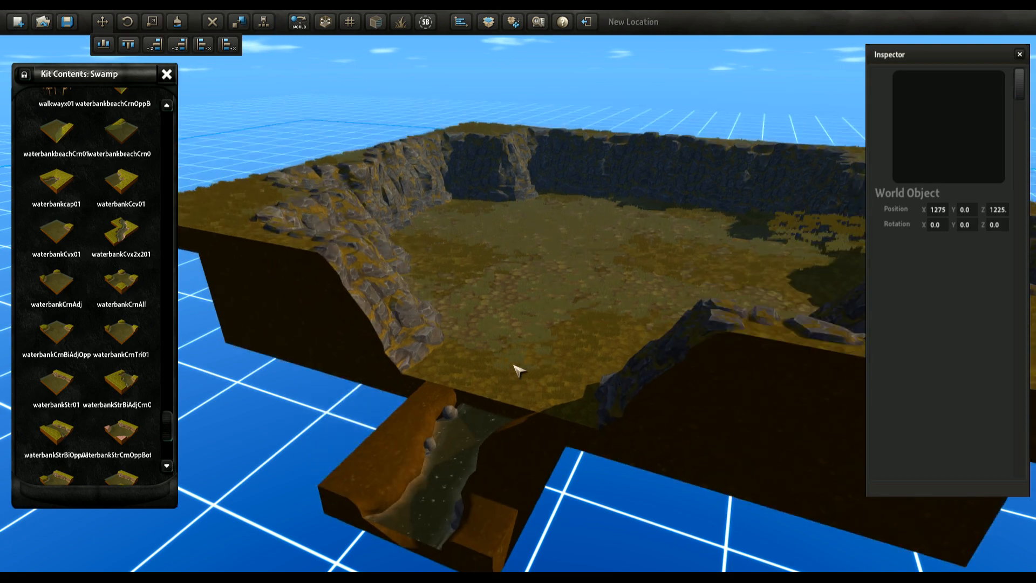
key("e")
key("q")
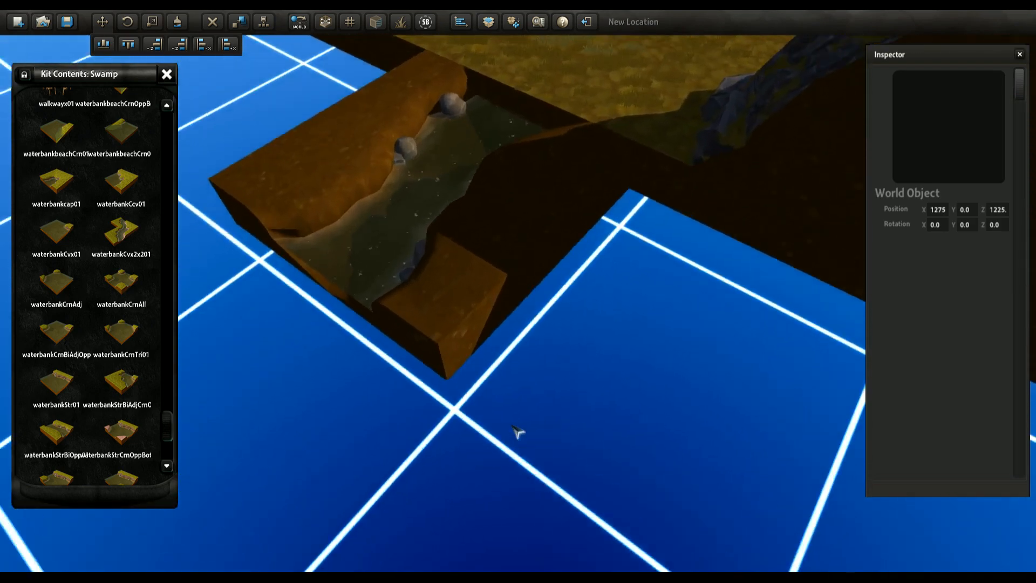
right_click_drag(518, 433, 527, 387)
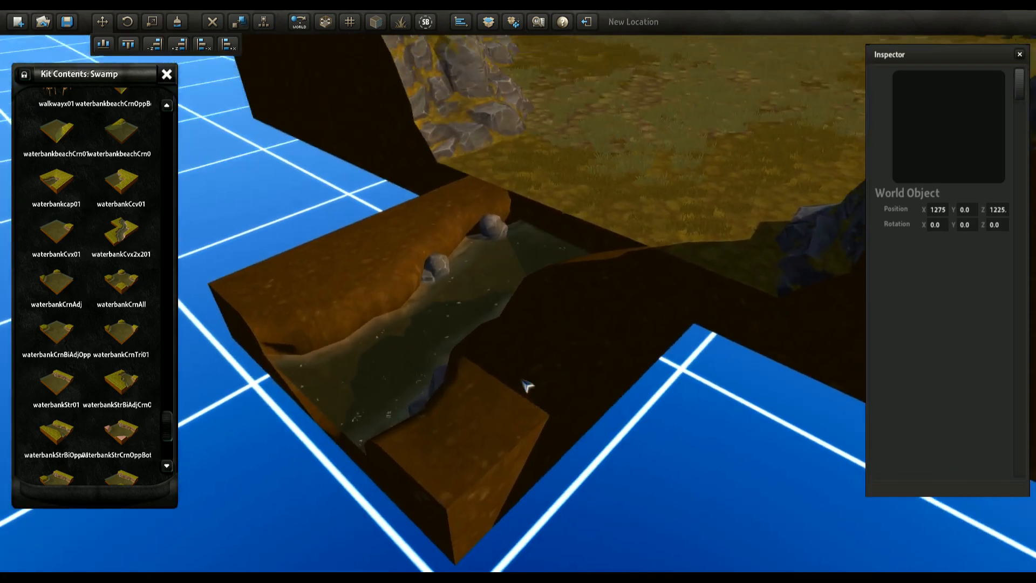
key("s")
right_click_drag(578, 433, 566, 378)
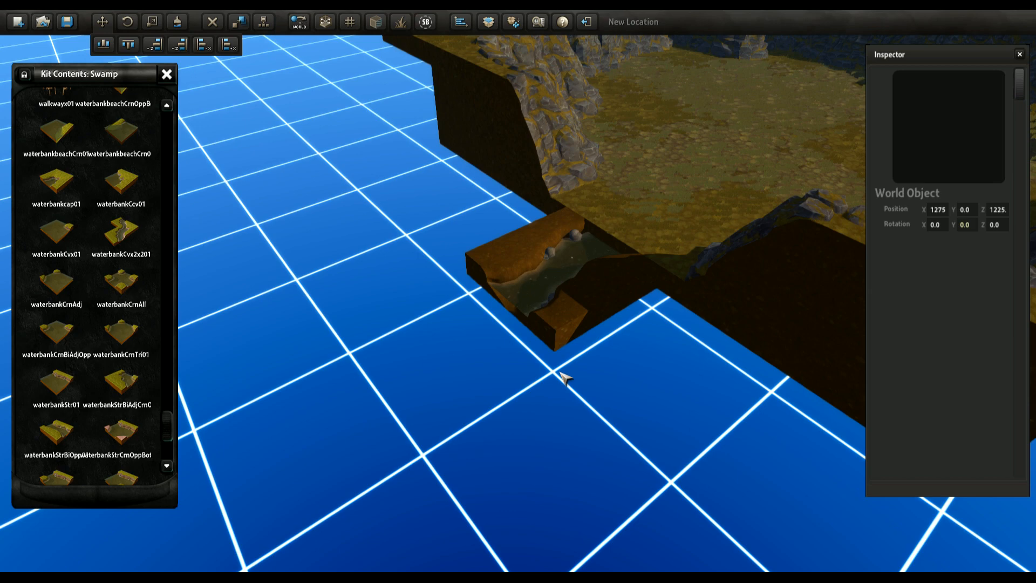
right_click_drag(439, 393, 632, 369)
key("w")
key("a")
key("a")
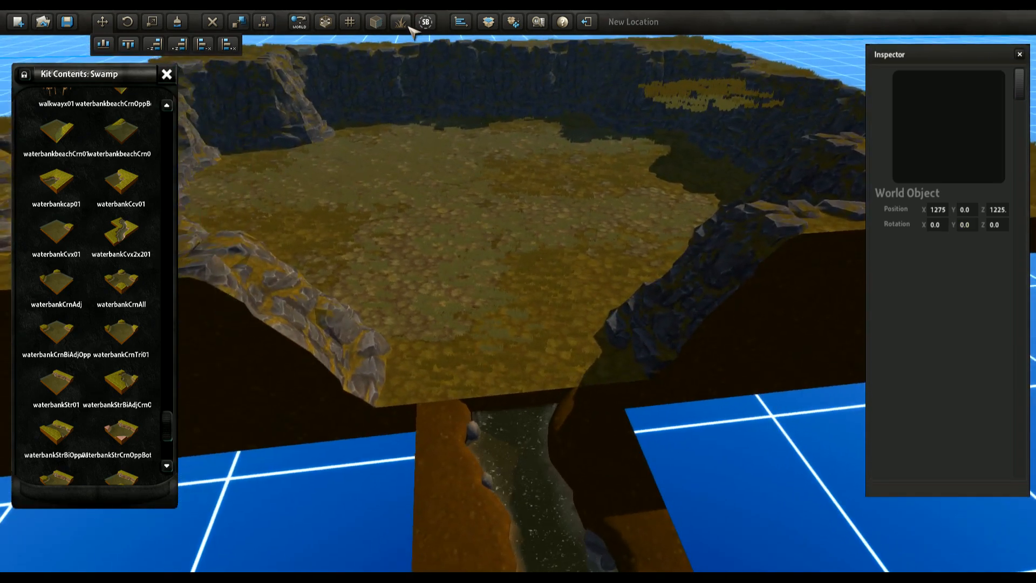
Step: Turn the flora display on and delete the ground tile at the clearing's entrance, at X 1325, Y 10, Z 1225
left_click(402, 24)
right_click_drag(604, 202, 502, 291)
key("w")
key("s")
left_click(474, 317)
key("s")
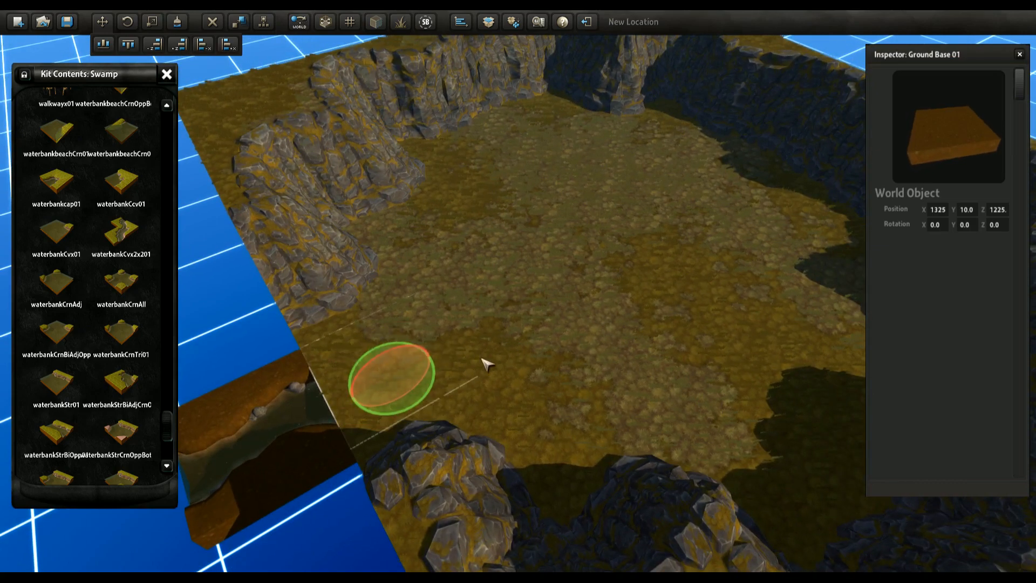
key("Delete")
Step: Raise the straight waterbank piece and move it into the entrance gap at X 1325, Y 10, Z 1225
left_click(293, 435)
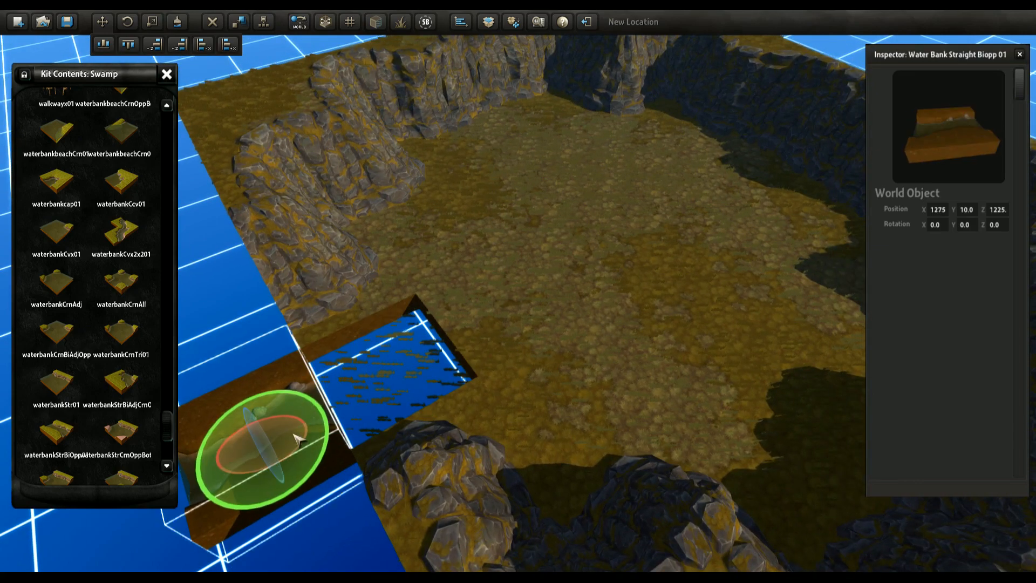
key("w")
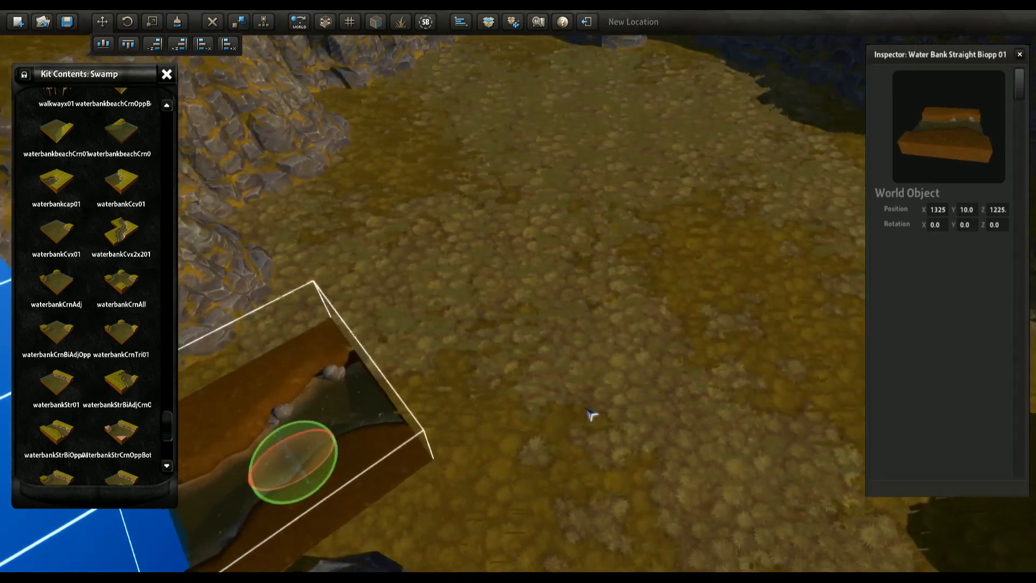
right_click_drag(592, 414, 308, 393)
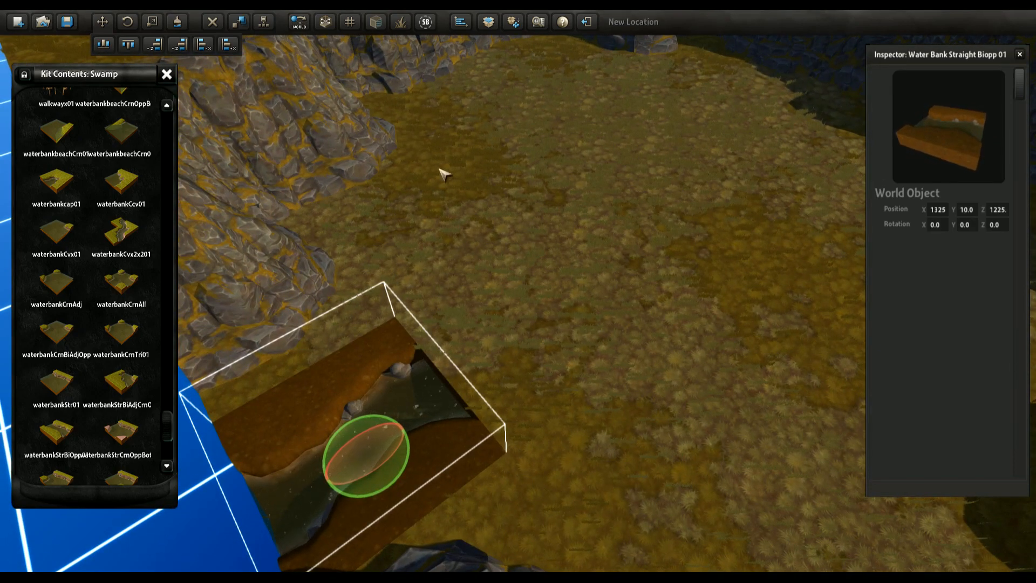
Step: Delete the ground tile at the waterbank's inner end, at X 1375, Y 10, Z 1225, and hide the flora
left_click(489, 338)
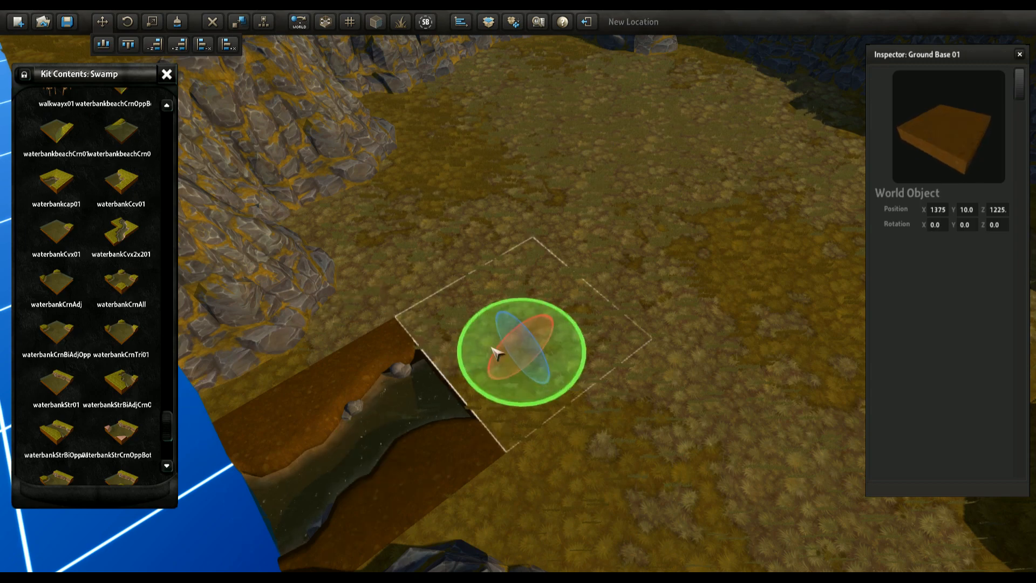
left_click(213, 22)
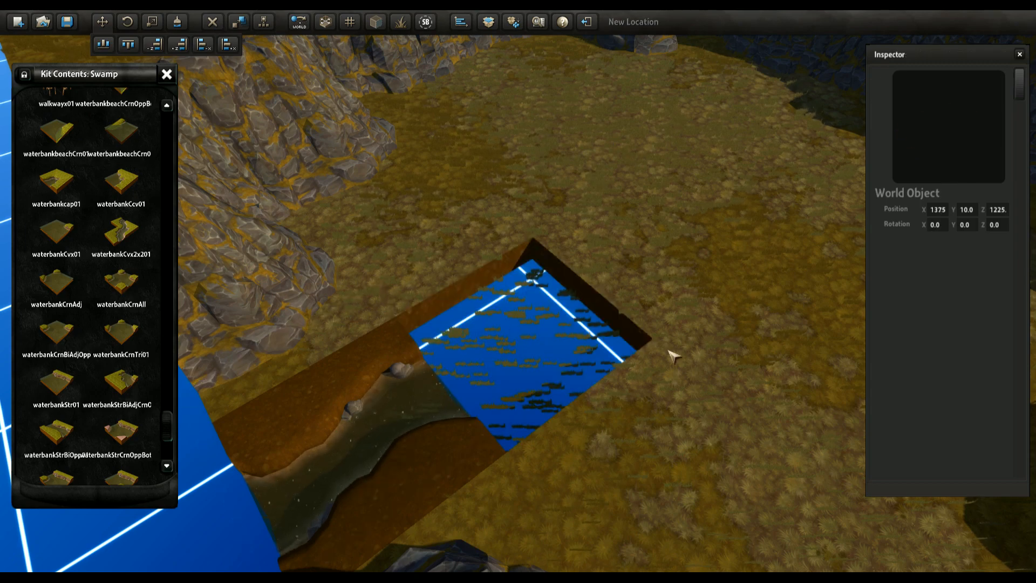
left_click(403, 23)
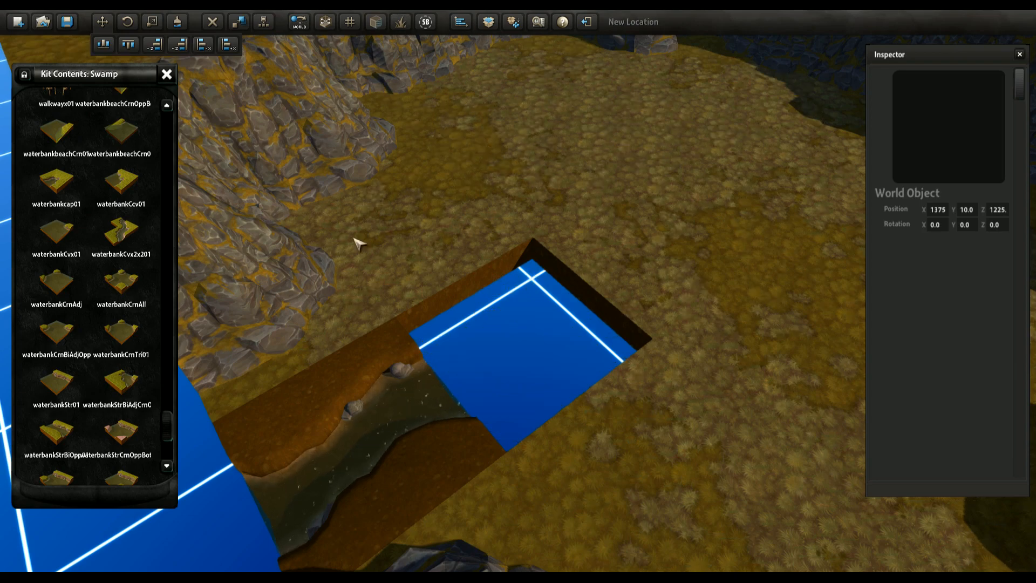
Step: Place a waterbankStrBiAdjCrn piece in the gap at X 1375, Y 10, Z 1225 and rotate it to 270 degrees about Y
scroll(102, 429, "down", 3)
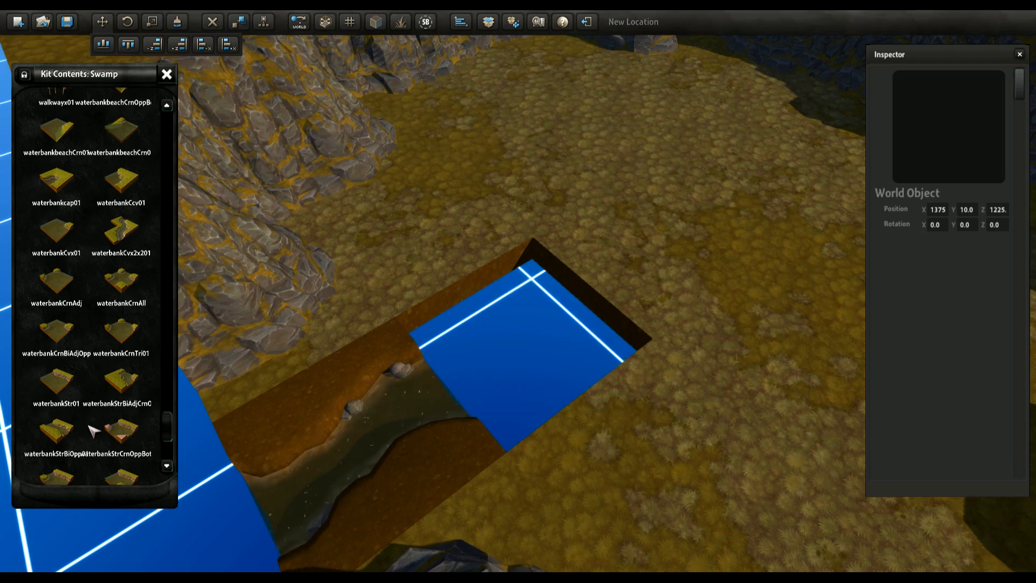
scroll(86, 434, "down", 1)
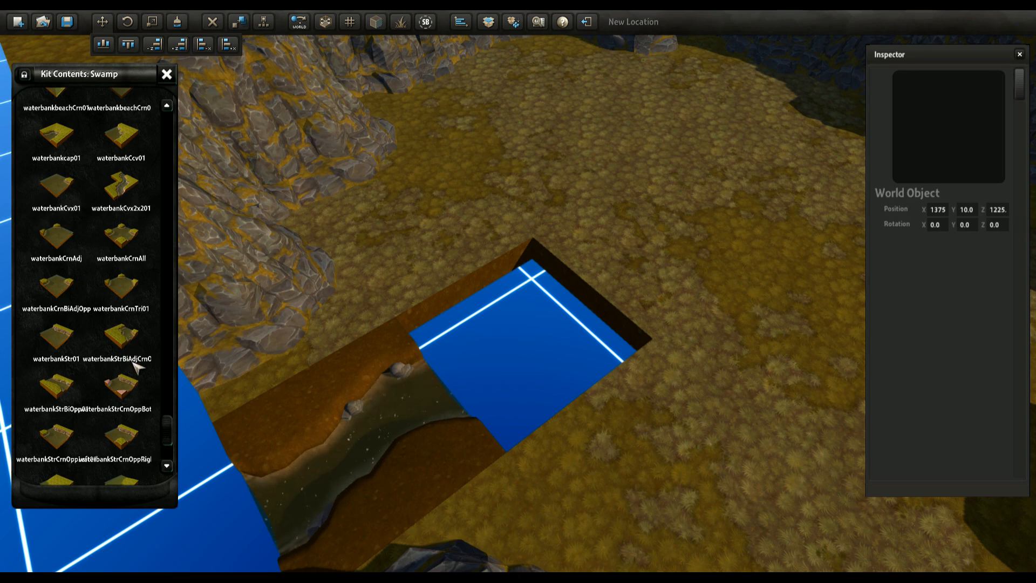
left_click(123, 340)
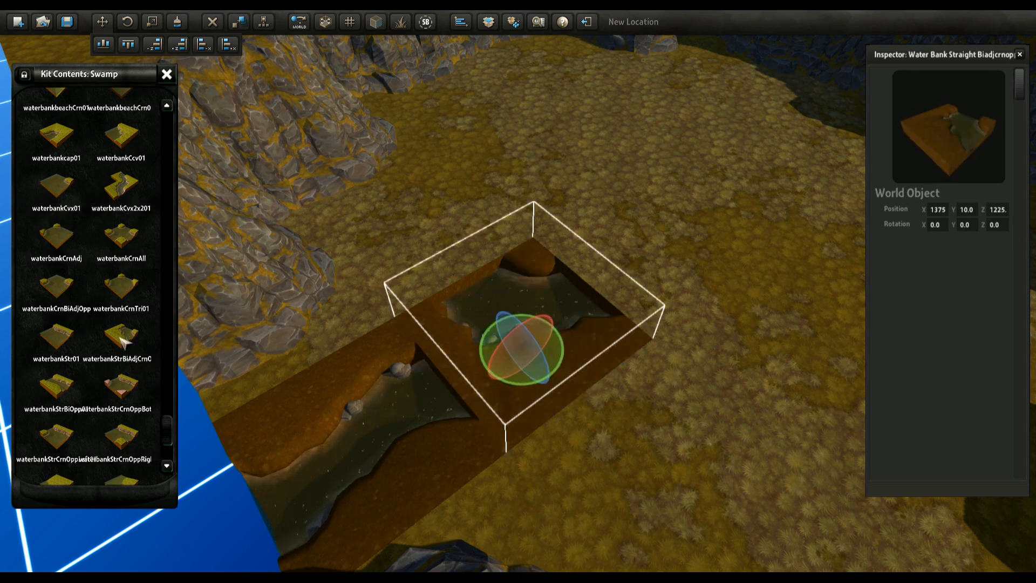
scroll(405, 451, "up", 3)
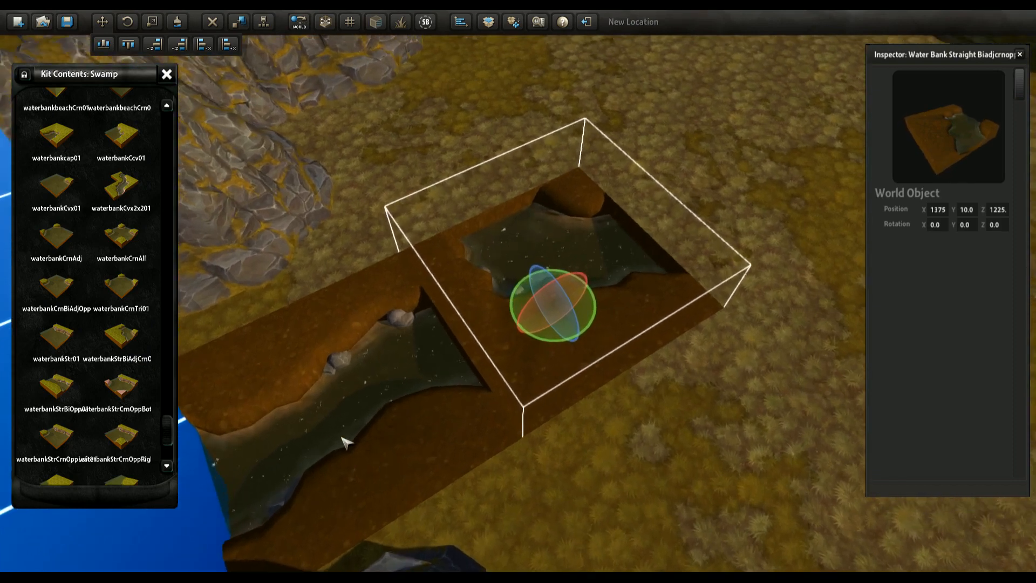
right_click_drag(359, 422, 353, 422)
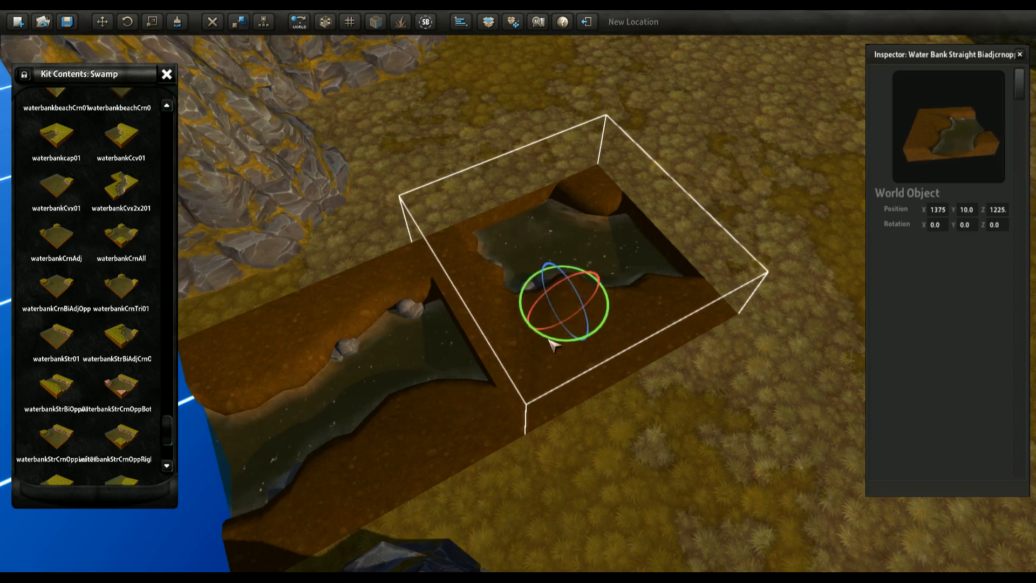
left_click_drag(549, 340, 716, 362)
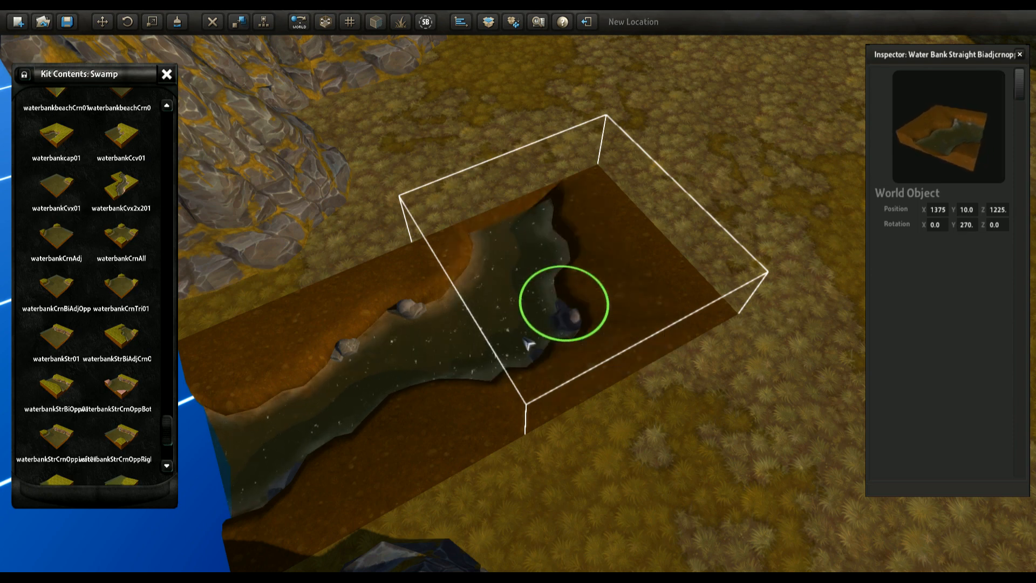
Step: Delete the ground tile beyond the stream bend, at X 1375, Y 10, Z 1275
left_click_drag(538, 382, 493, 345)
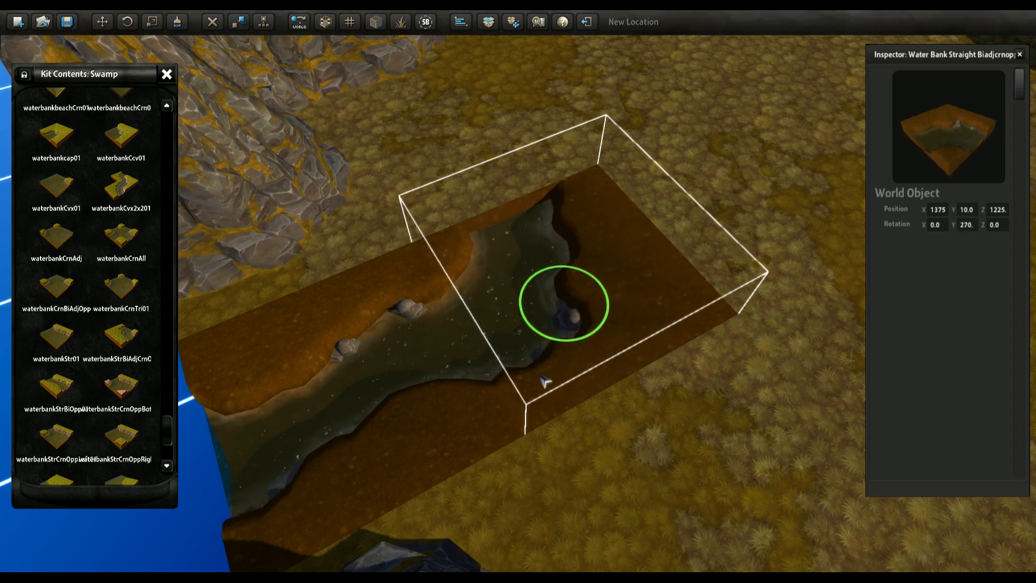
left_click_drag(580, 393, 599, 345)
right_click_drag(331, 371, 400, 308)
left_click(386, 272)
right_click_drag(385, 272, 466, 395)
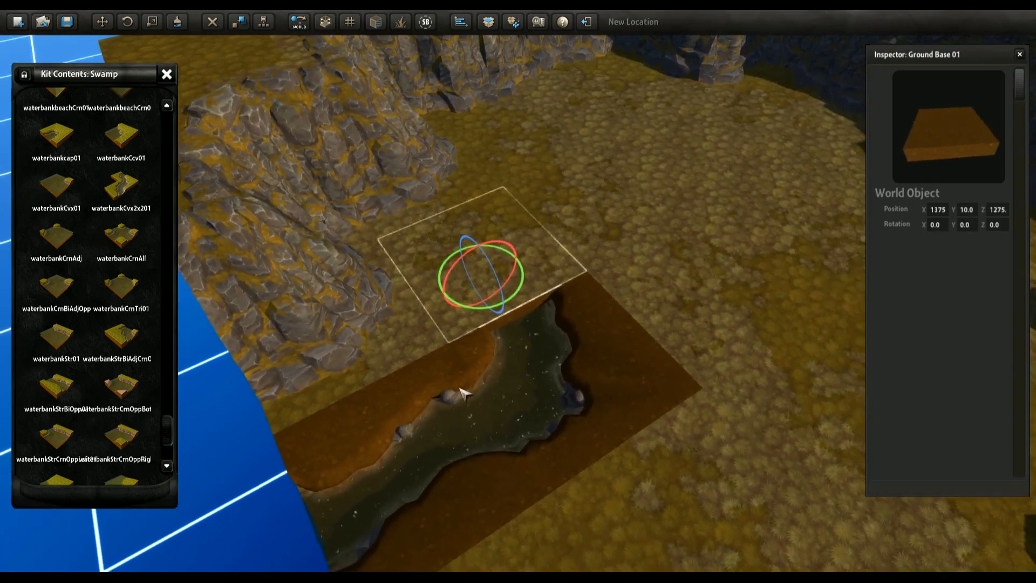
key("Delete")
Step: Duplicate the stream bend piece into the gap at X 1375, Y 10, Z 1275, rotated to 90 degrees about Y
left_click(557, 383)
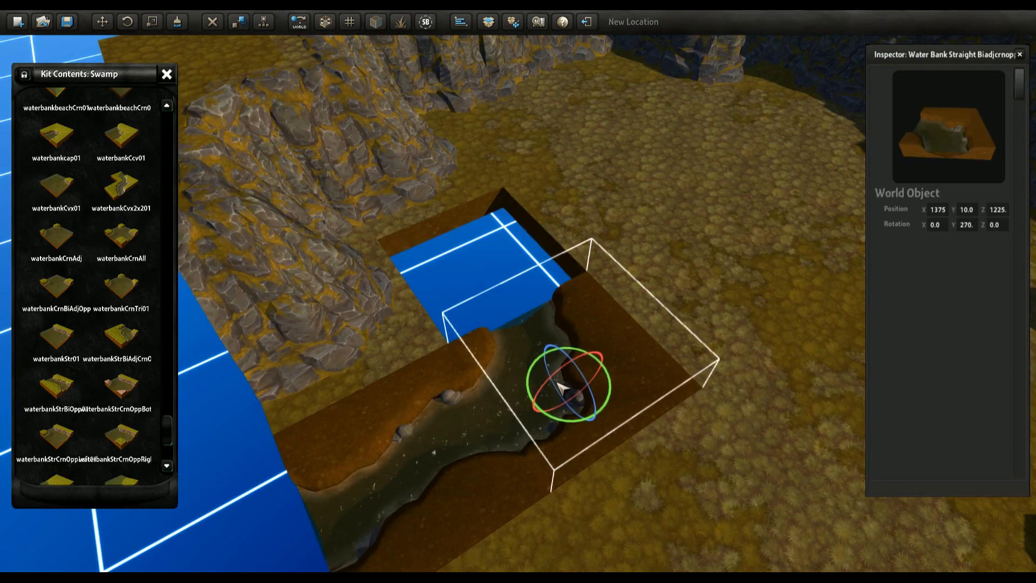
key("ctrl+d")
key("Up")
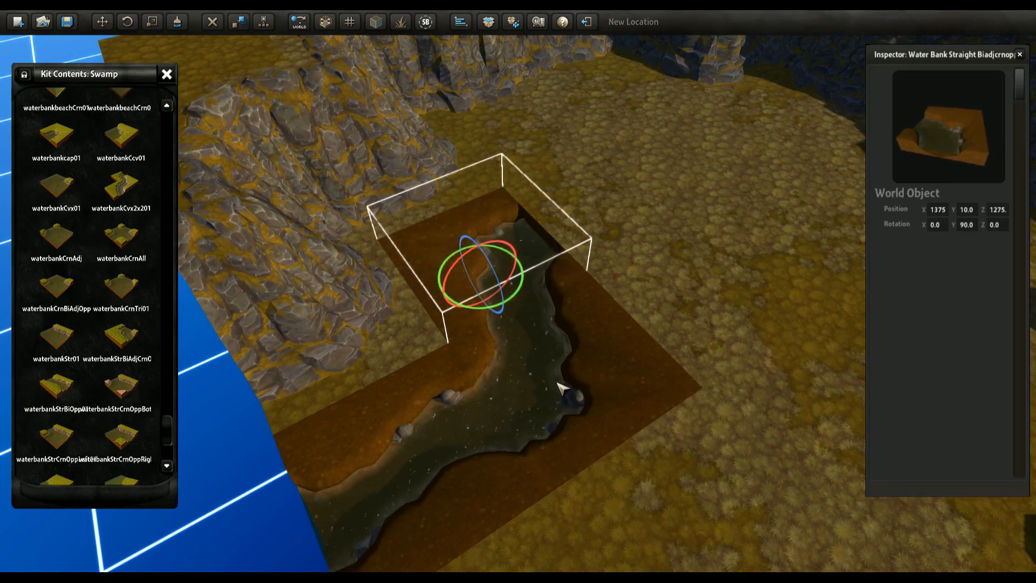
Step: Delete the ground tile beside the second bend, at X 1425, Y 10, Z 1275
right_click_drag(648, 415, 566, 366)
left_click(439, 278)
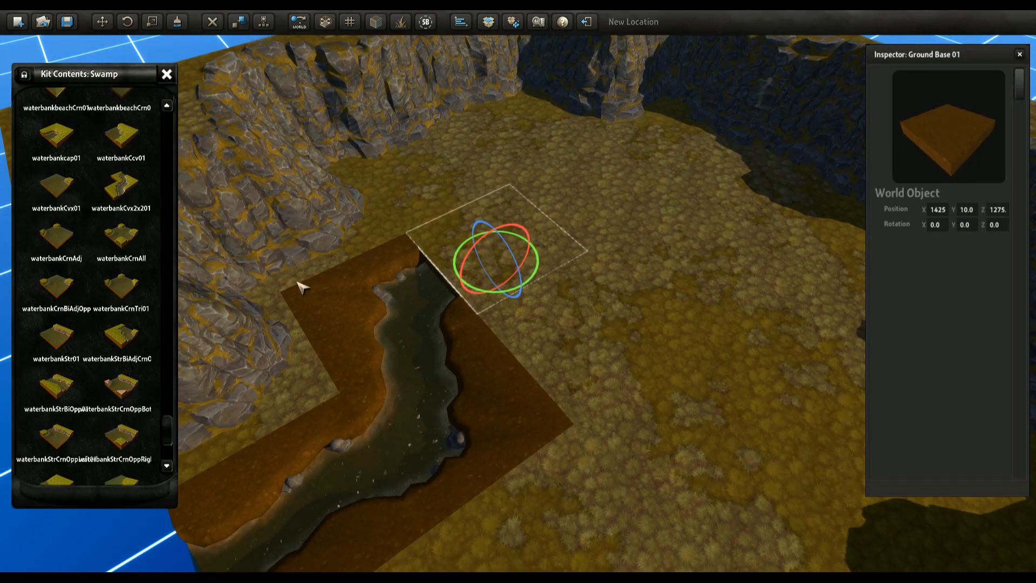
key("Delete")
Step: Try a waterbankCrnAll piece at the new gap and remove it again
left_click(137, 227)
scroll(460, 347, "up", 4)
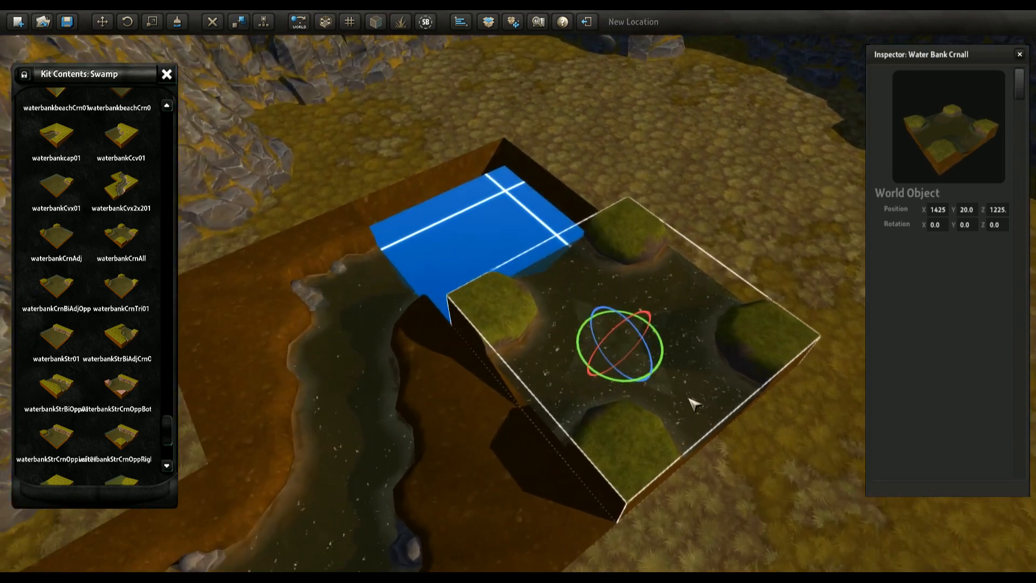
left_click_drag(695, 404, 457, 268)
right_click_drag(413, 309, 421, 363)
right_click_drag(612, 313, 572, 218)
key("Delete")
Step: Copy the straight waterbank piece into the gap at X 1425, Y 10, Z 1275 and delete the two ground tiles beyond its end
right_click_drag(524, 317, 412, 448)
left_click(412, 448)
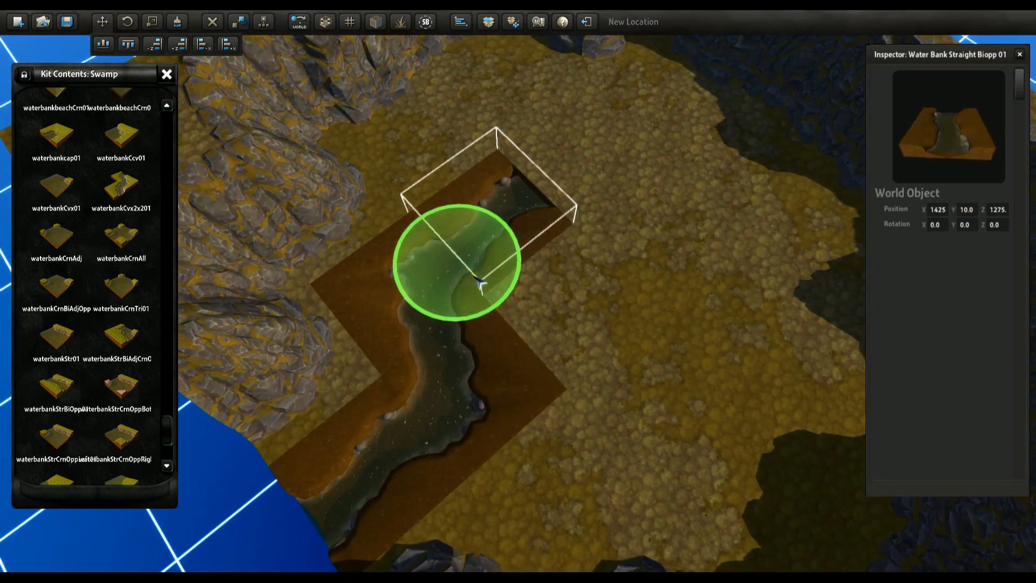
right_click_drag(433, 346, 549, 255)
left_click(549, 257)
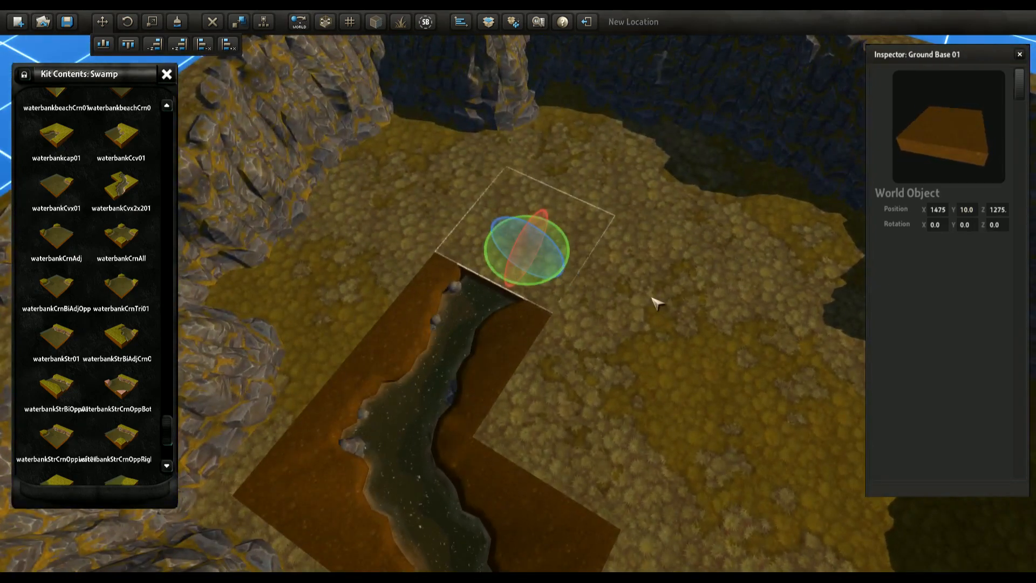
left_click(651, 300, "shift")
right_click_drag(604, 367, 458, 412)
key("Delete")
Step: Duplicate the bend piece to X 1475, Z 1275 at 180 degrees about Y, and to X 1475, Z 1225 at 0 degrees
left_click(383, 402)
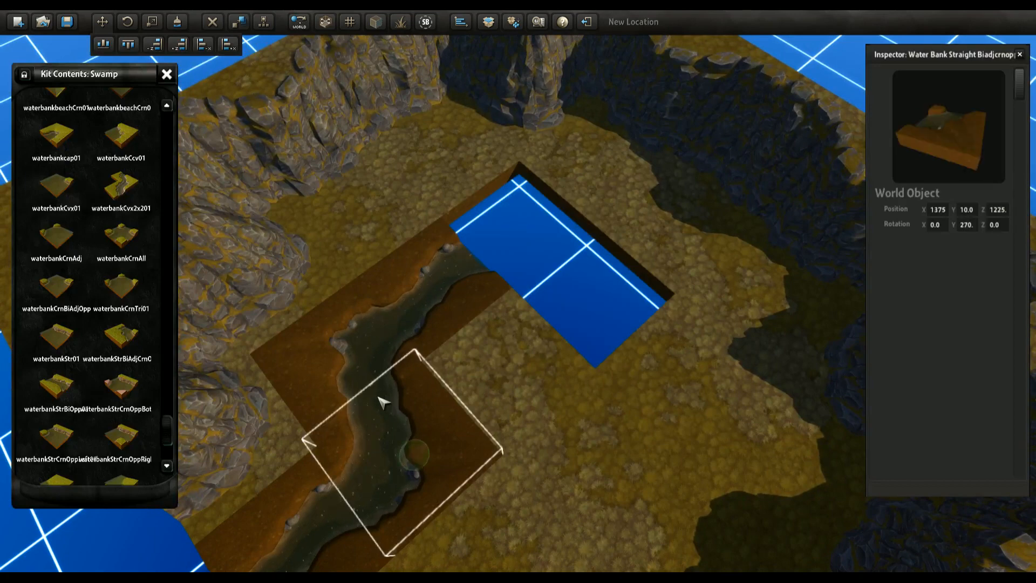
key("Up")
key("Right")
key("Right")
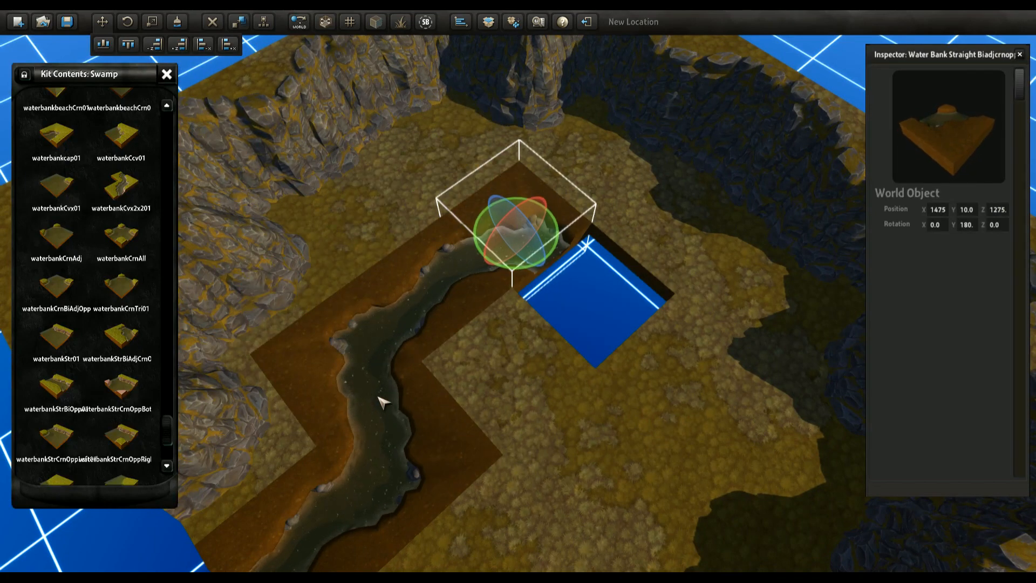
key("Down")
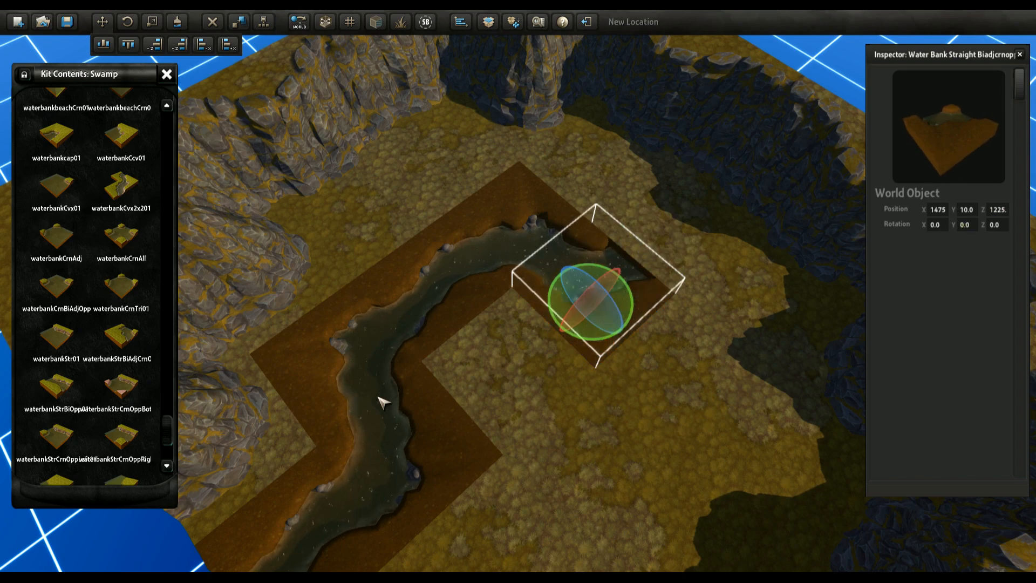
Step: Replace the ground tile at X 1525, Y 10, Z 1225 with a copy of the straight waterbank piece
right_click_drag(392, 380, 499, 265)
left_click(503, 263)
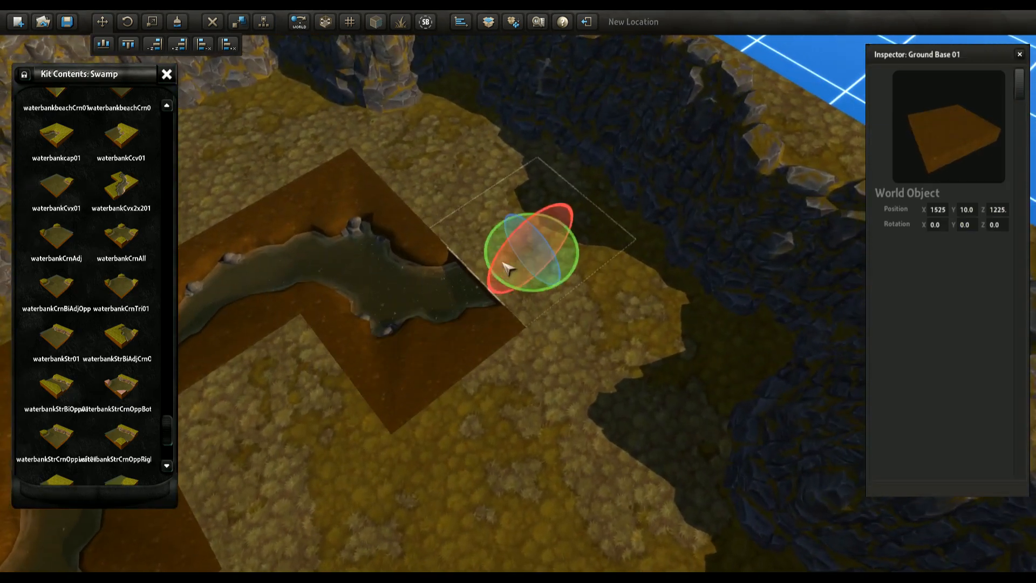
right_click_drag(574, 327, 392, 385)
key("Delete")
left_click(319, 371)
left_click_drag(328, 411, 820, 306, "shift")
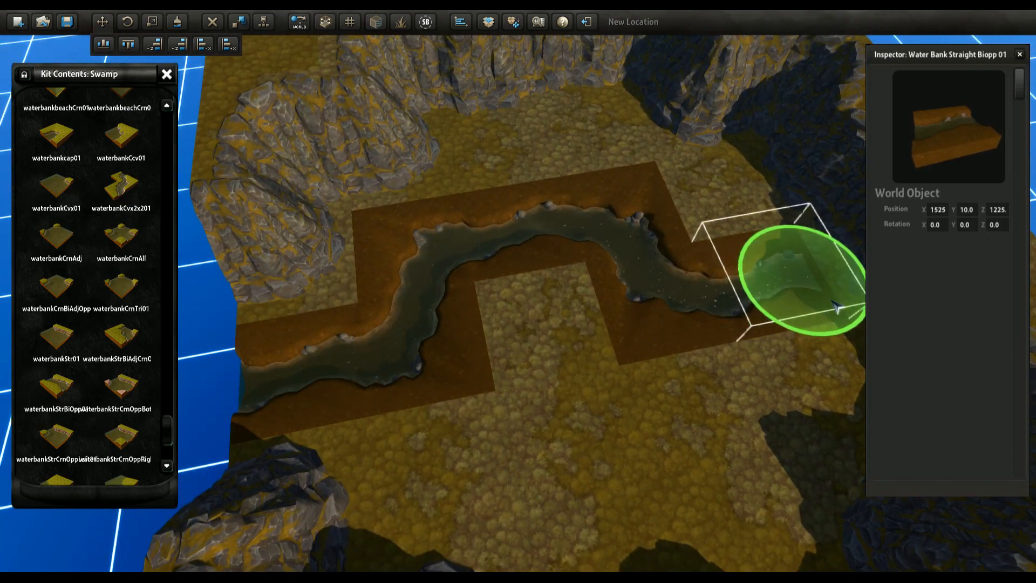
Step: Delete the straight cliff piece at the stream's far end, at X 1575, Y 10, Z 1225
key("f")
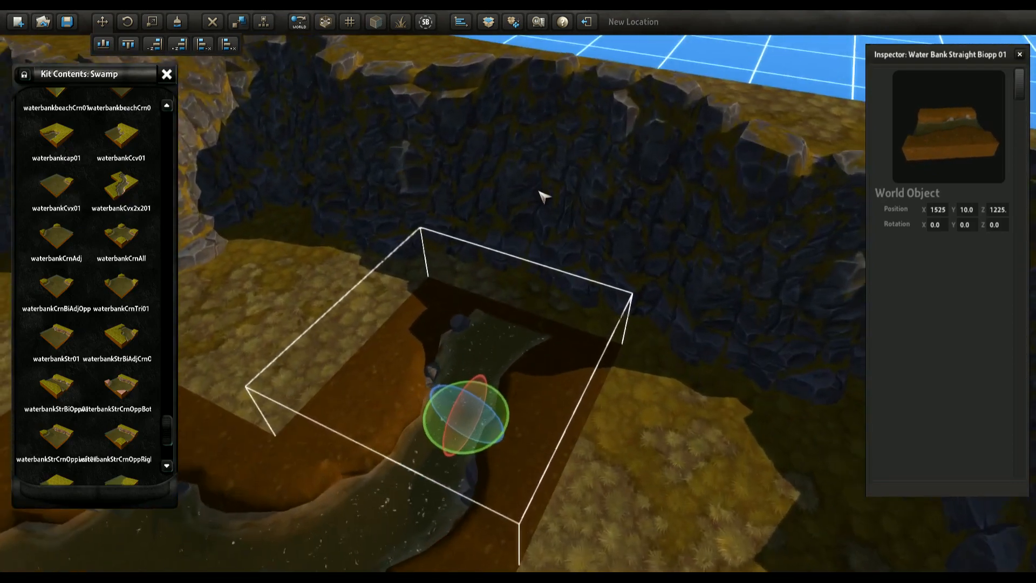
left_click(540, 193)
right_click_drag(597, 373, 594, 353)
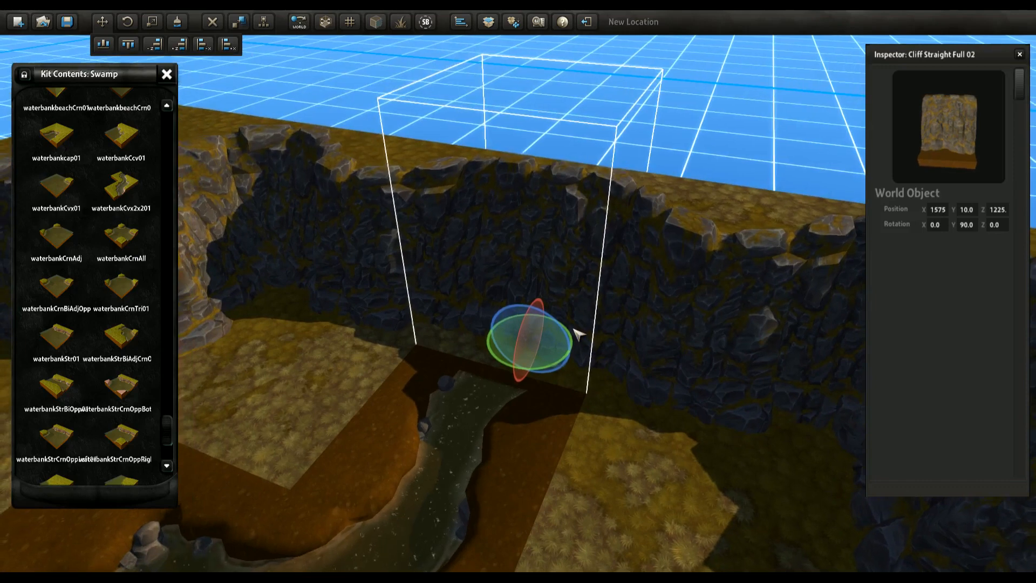
key("Delete")
Step: Place a Clfwaterfallfull01 piece in the cliff gap at X 1575, Y 10, Z 1225, rotated to 90 degrees about Y
scroll(106, 351, "down", 3)
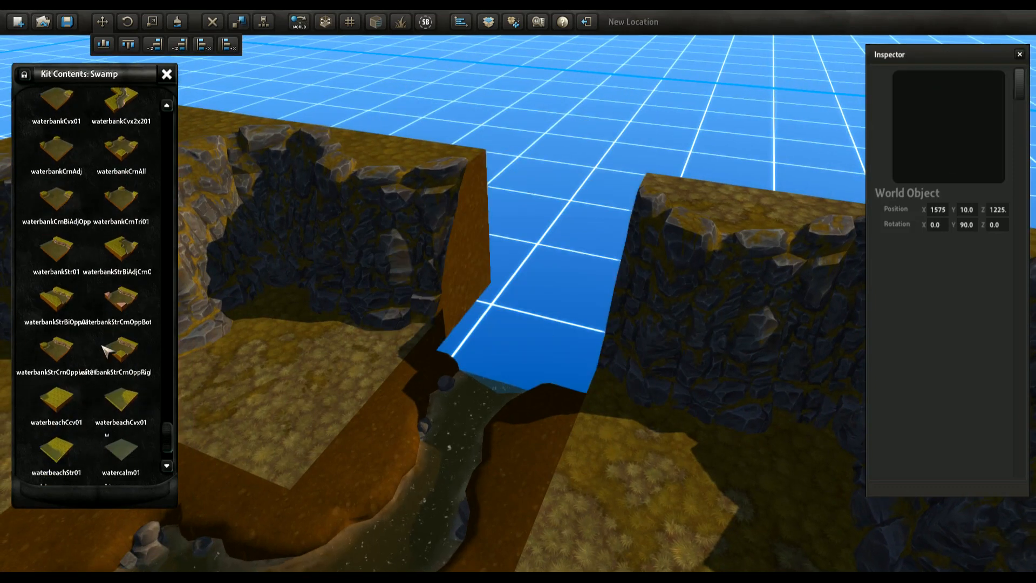
scroll(105, 351, "up", 10)
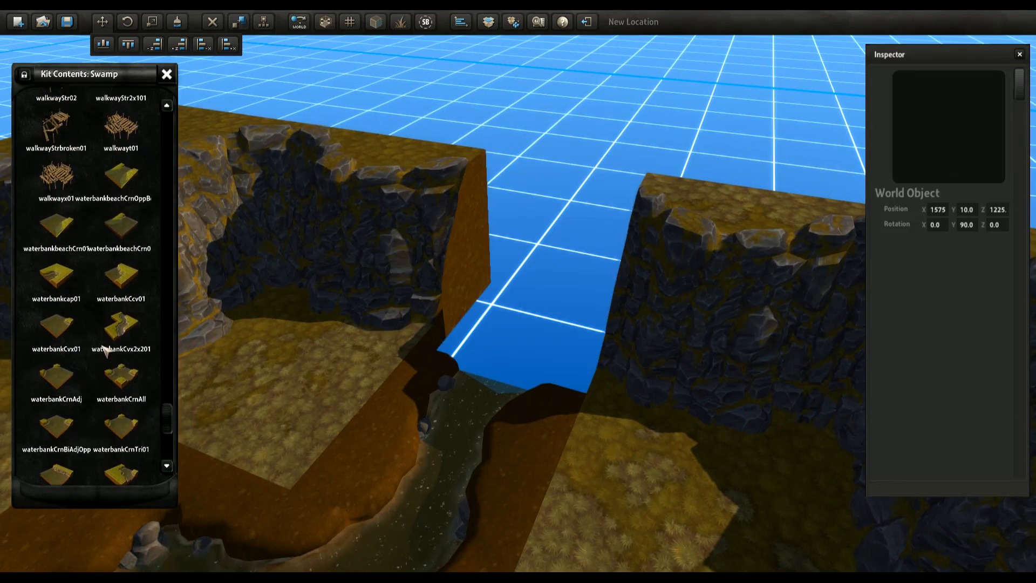
left_click_drag(167, 411, 191, 230)
left_click(190, 229)
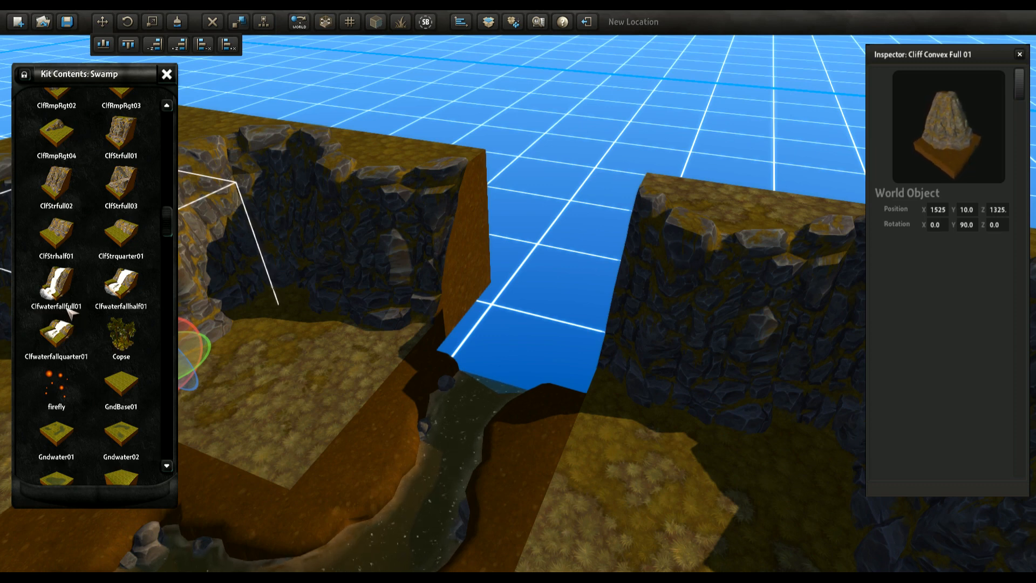
left_click_drag(59, 294, 529, 301)
left_click_drag(507, 340, 481, 337)
right_click_drag(620, 312, 530, 338)
scroll(517, 333, "down", 6)
left_click(728, 143)
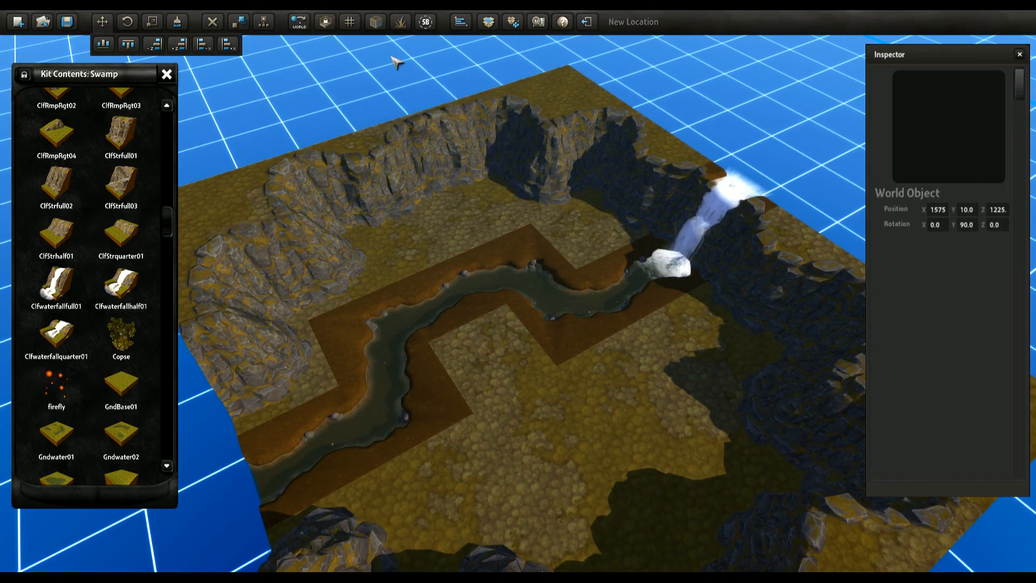
Step: Paint grass over the bare waterbank tiles up to the waterfall and add brown dirt patches along both banks
left_click(177, 23)
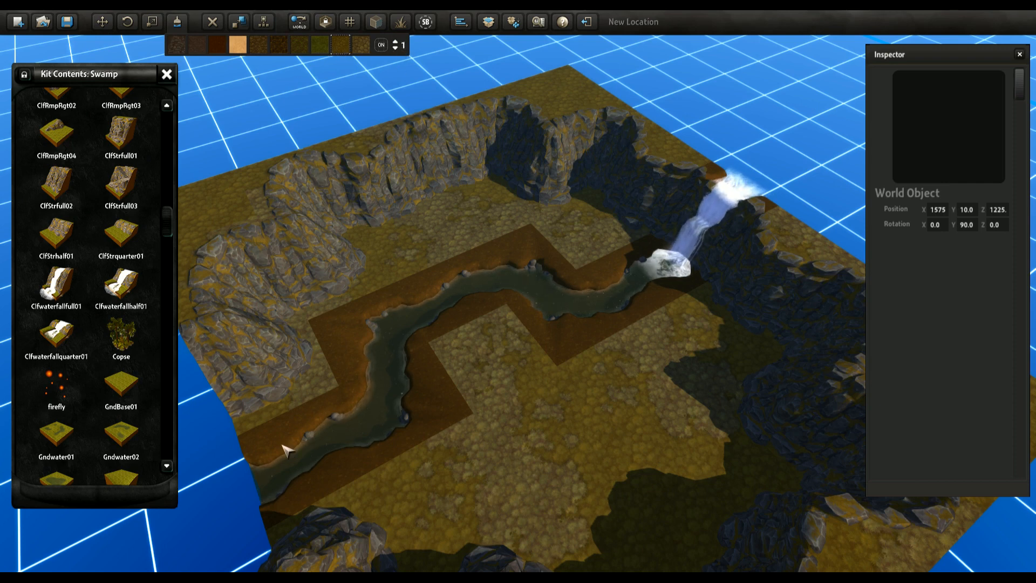
mouse_move(285, 451)
left_mouse_down()
mouse_move(353, 351)
mouse_move(410, 303)
mouse_move(553, 265)
mouse_move(659, 263)
left_mouse_up()
mouse_move(751, 196)
left_mouse_down()
mouse_move(624, 342)
mouse_move(456, 335)
mouse_move(354, 455)
mouse_move(298, 491)
left_mouse_up()
scroll(504, 303, "down", 1)
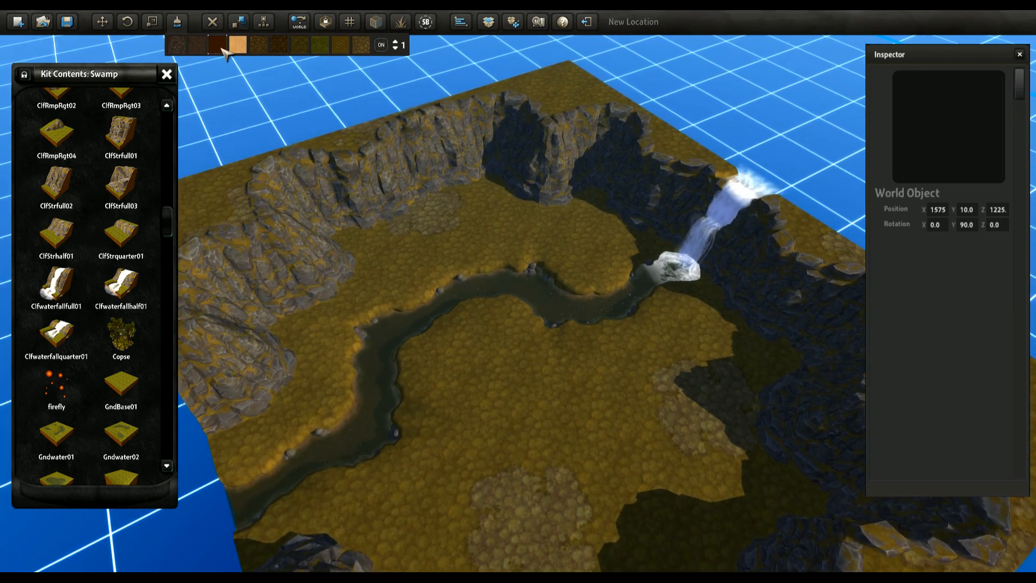
mouse_move(262, 509)
left_mouse_down()
mouse_move(481, 307)
mouse_move(630, 306)
mouse_move(732, 223)
mouse_move(750, 189)
left_mouse_up()
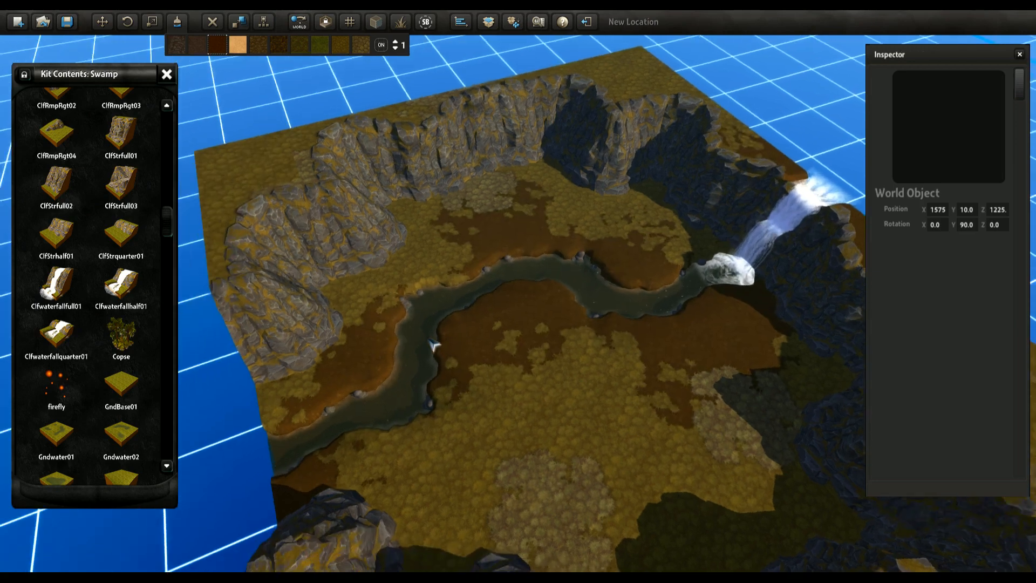
Step: Delete the two straight cliff pieces at X 1475 and X 1425, Y 10, Z 1075
scroll(435, 347, "up", 2)
middle_click_drag(426, 405, 459, 201)
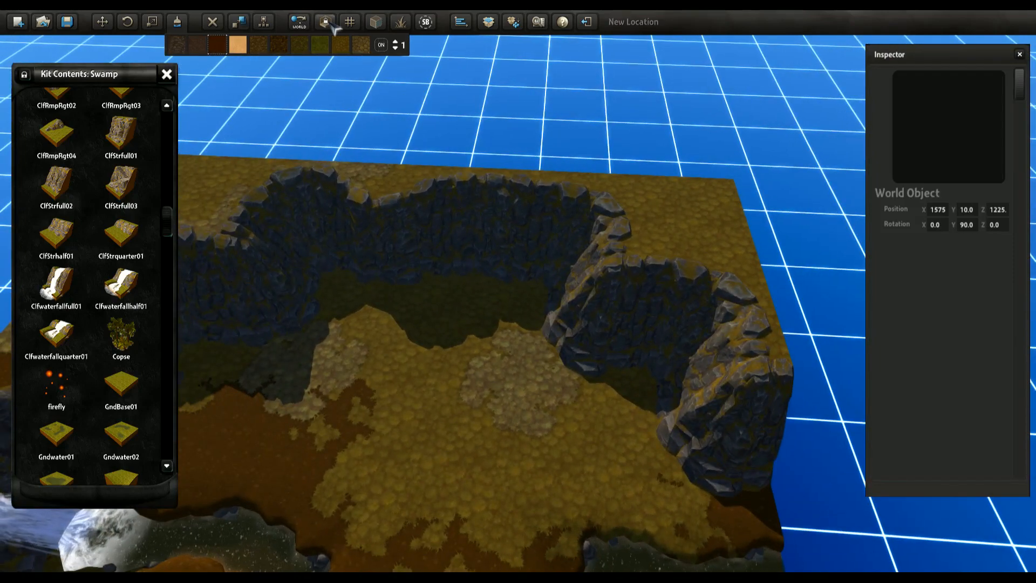
left_click(446, 232)
left_click(431, 213)
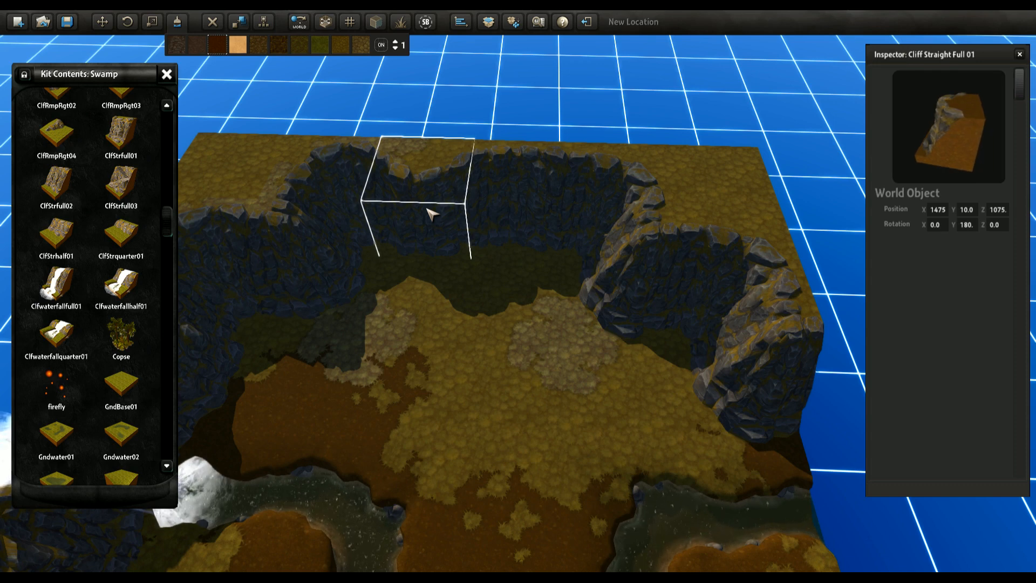
key("Delete")
left_click(492, 190)
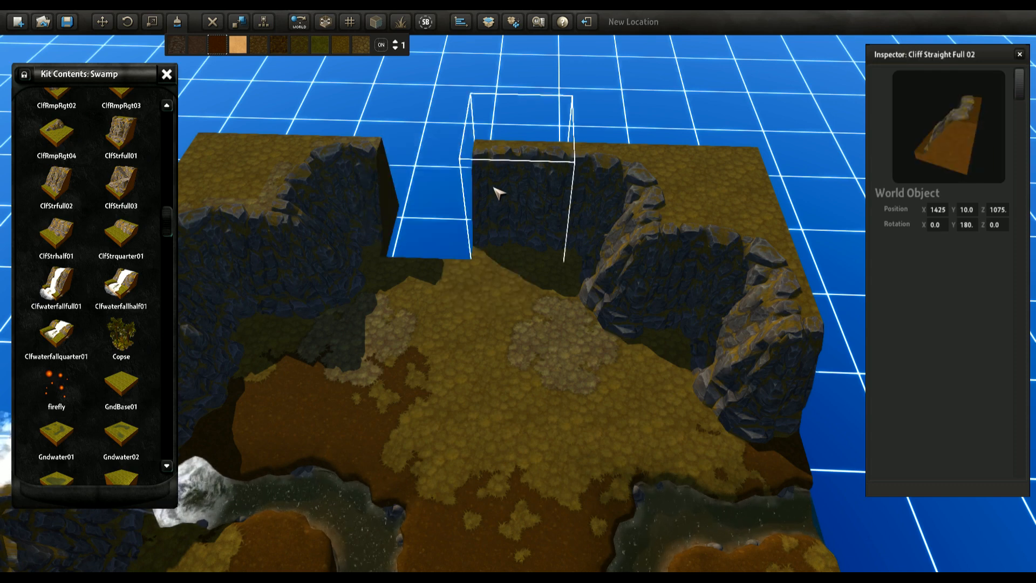
key("Delete")
Step: Copy the convex cliff into the wall gap at X 1425, Z 1075 rotated to 270 degrees about Y, and at X 1475 rotated to 180
left_click(777, 380)
left_click_drag(756, 441, 531, 270)
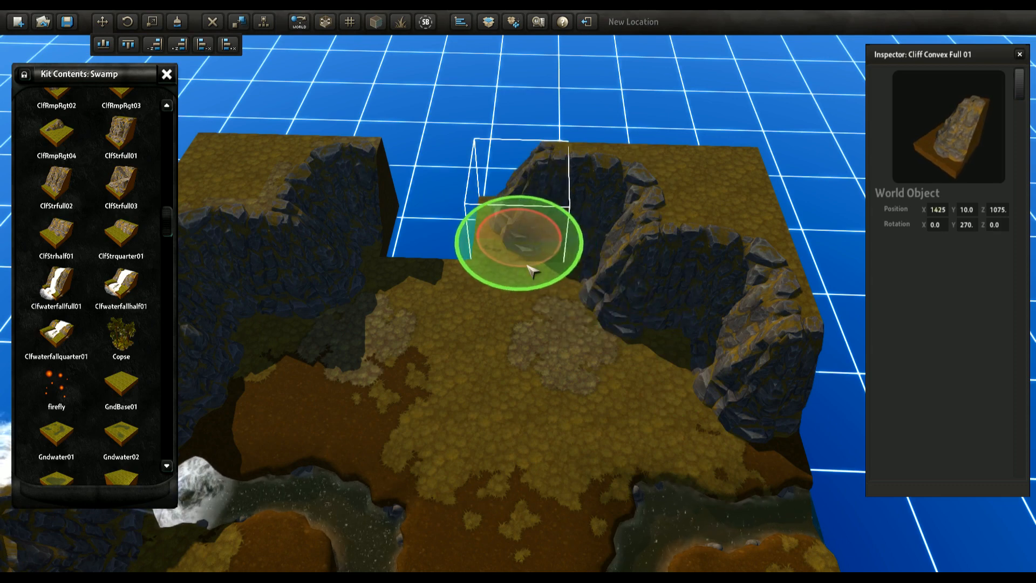
key("r")
key("Escape")
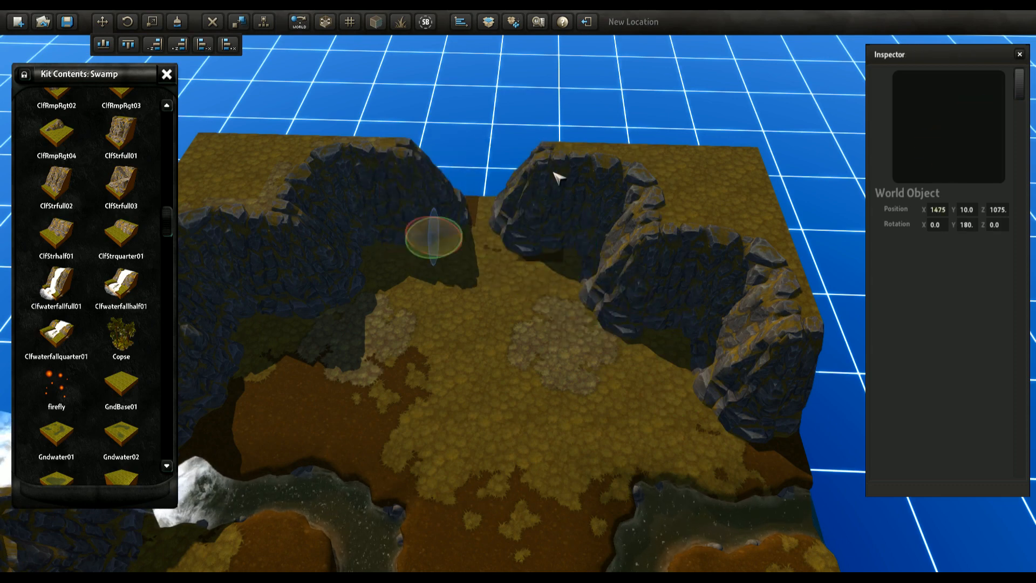
Step: Paint grass over the bare ground in the opening between the two convex cliffs
scroll(555, 294, "up", 8)
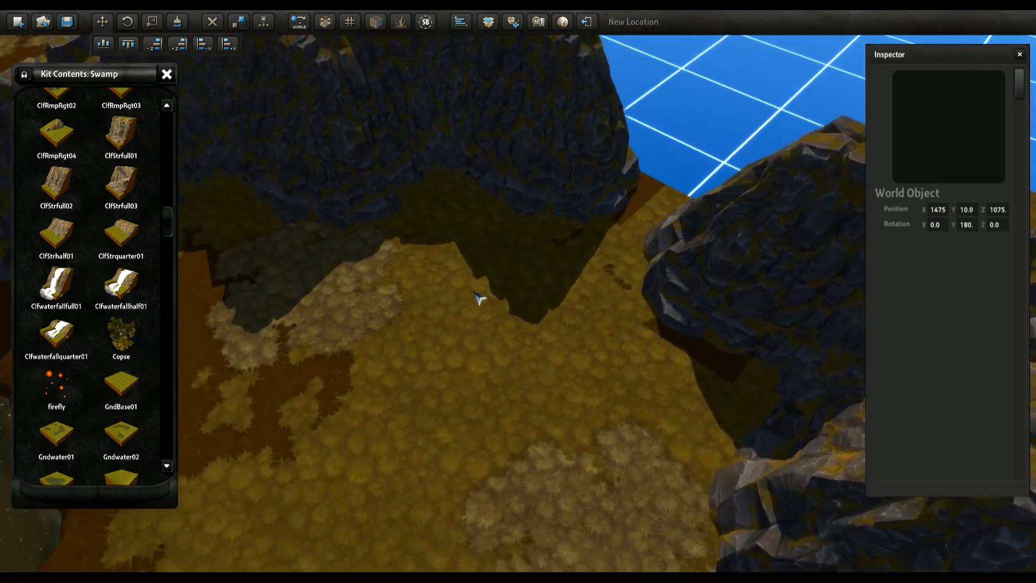
scroll(479, 298, "down", 6)
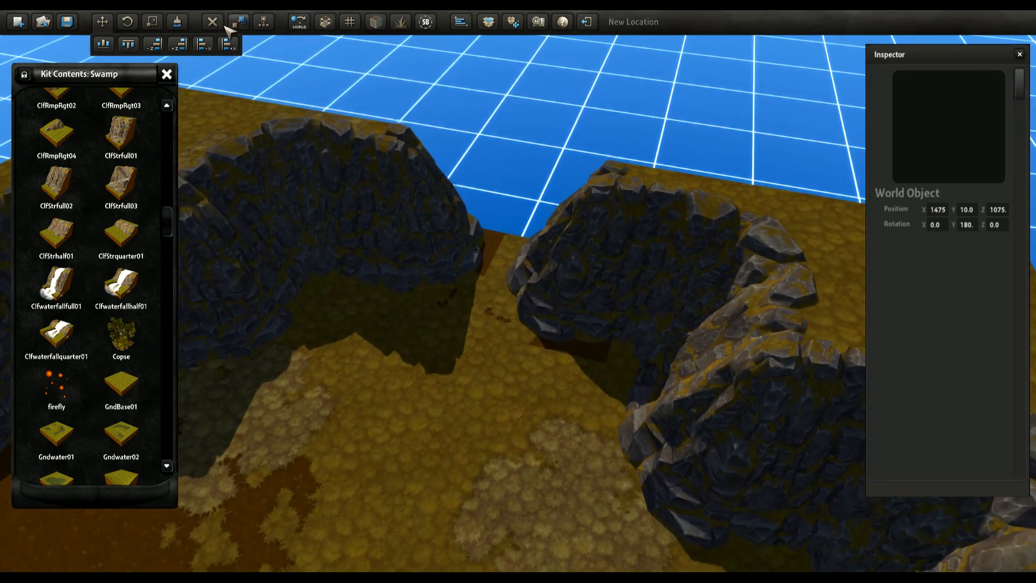
left_click(179, 23)
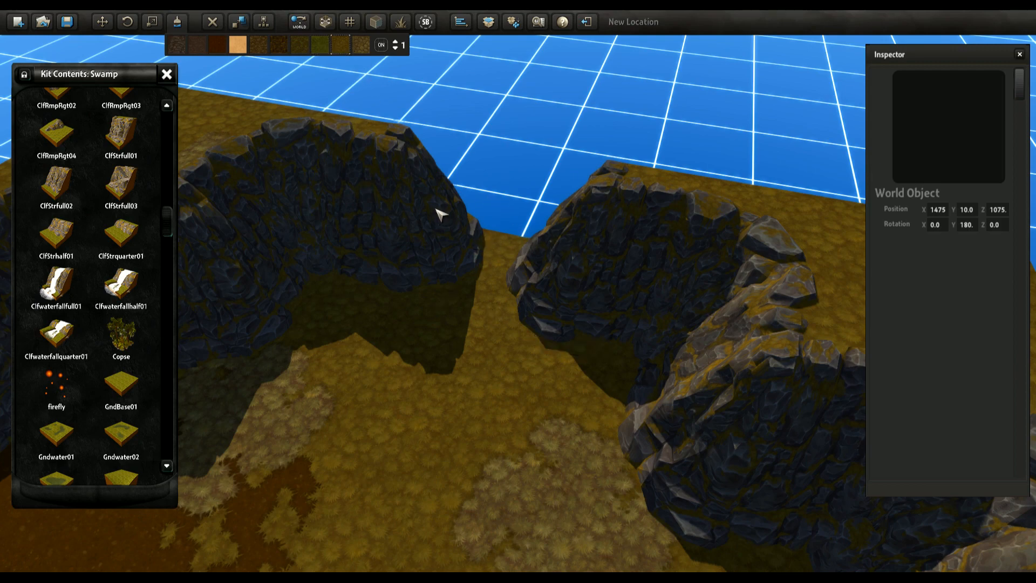
scroll(525, 241, "down", 5)
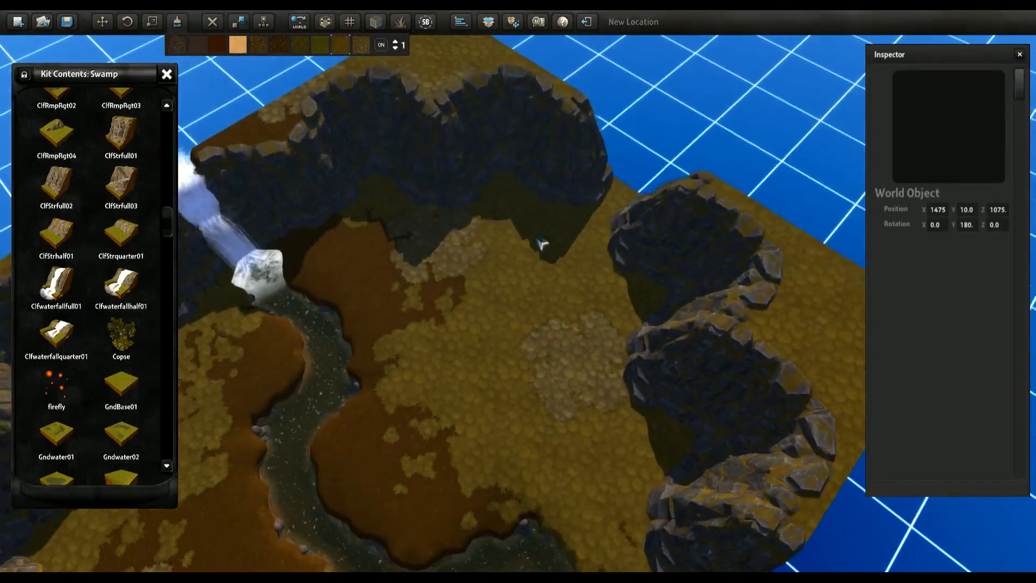
Step: Save the map as "[Dev Map] Hangout Tutorial"
left_click(75, 24)
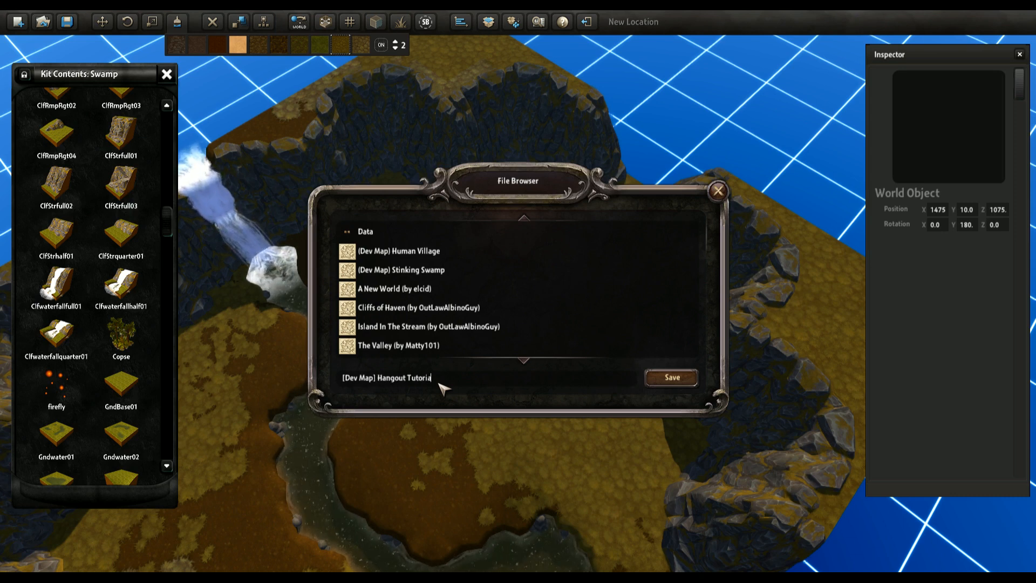
left_click(682, 381)
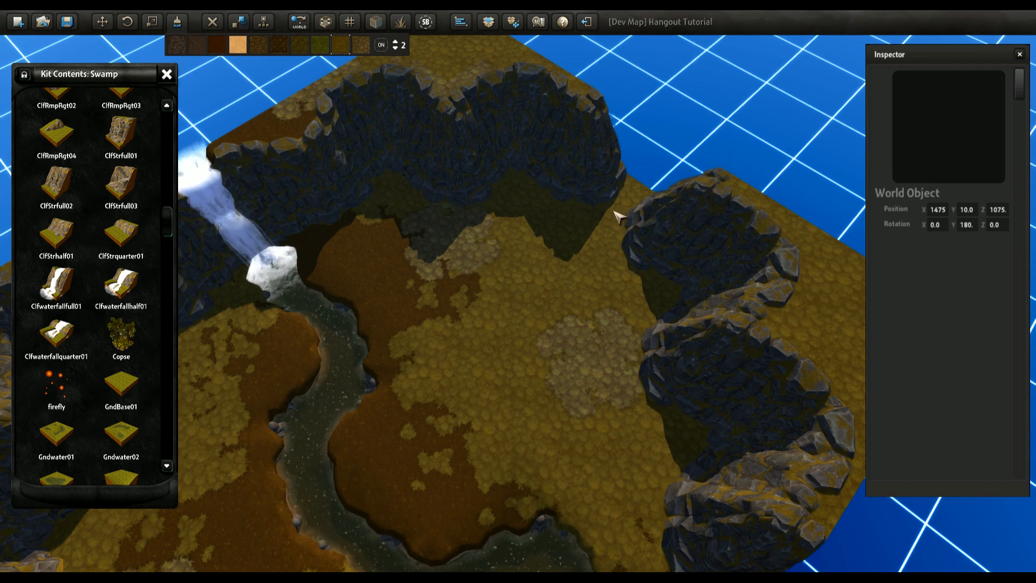
Step: Try to paint a dark path at brush size 2 from the cliff opening through the clearing
mouse_move(586, 259)
left_mouse_down()
mouse_move(462, 381)
mouse_move(519, 453)
mouse_move(459, 460)
mouse_move(296, 331)
mouse_move(474, 307)
mouse_move(507, 347)
mouse_move(462, 459)
mouse_move(496, 479)
mouse_move(462, 474)
mouse_move(530, 470)
mouse_move(582, 444)
mouse_move(663, 538)
mouse_move(647, 572)
mouse_move(680, 581)
mouse_move(656, 580)
left_mouse_up()
key("w")
right_click_drag(447, 373, 580, 323)
key("s")
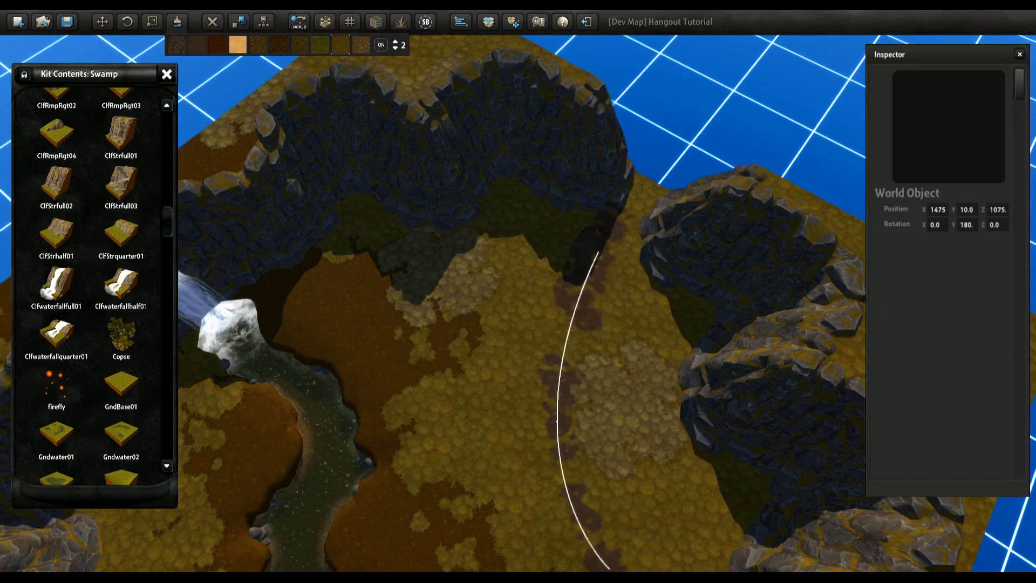
right_click_drag(659, 470, 646, 256)
left_click(470, 268)
right_click_drag(573, 258, 579, 171)
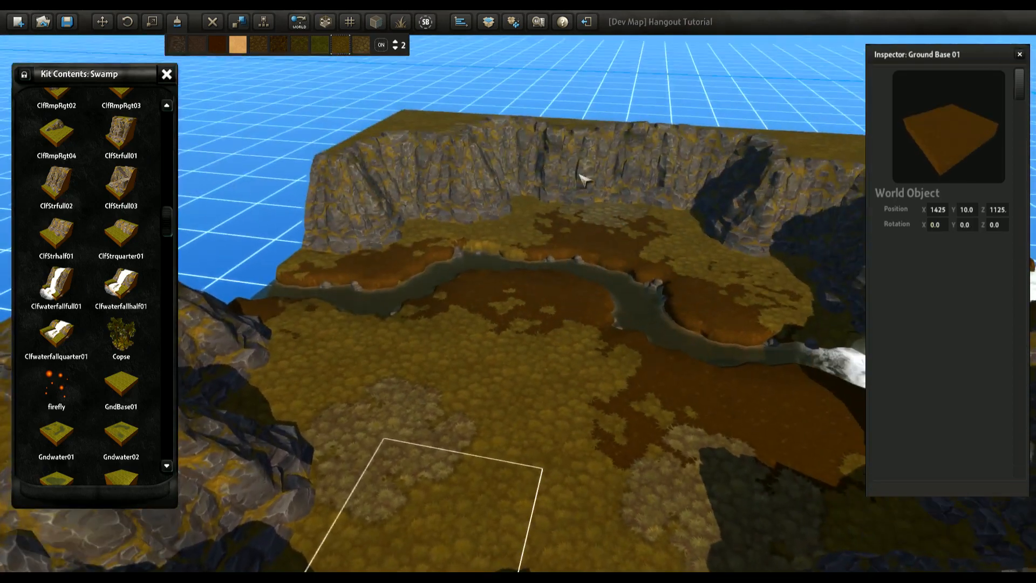
Step: Paint a dark path at brush size 2 through the clearing, following the near bank of the stream up to the waterfall
left_click(319, 119)
right_click_drag(459, 215, 513, 371)
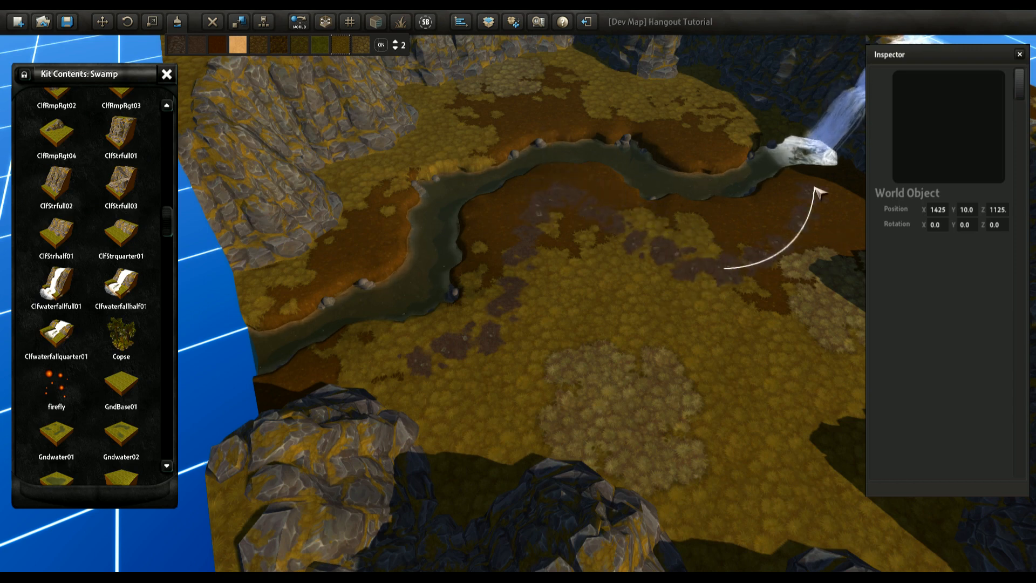
middle_click_drag(461, 202, 656, 371)
Step: Examine the painted path from ground level and from above, along the clearing towards the waterfall
scroll(424, 340, "up", 10)
middle_click_drag(418, 209, 451, 313)
middle_click_drag(450, 379, 458, 287)
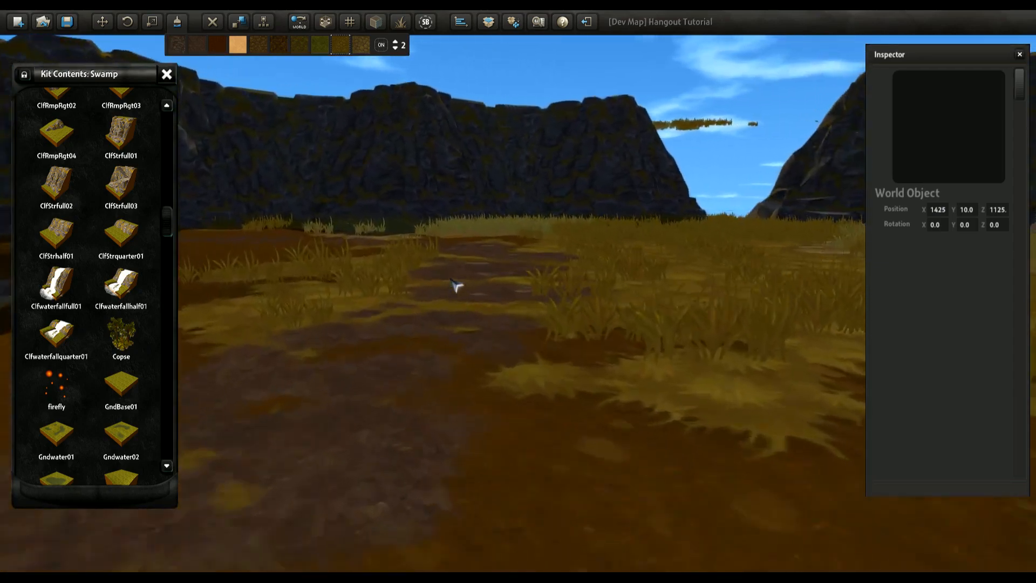
scroll(458, 286, "down", 5)
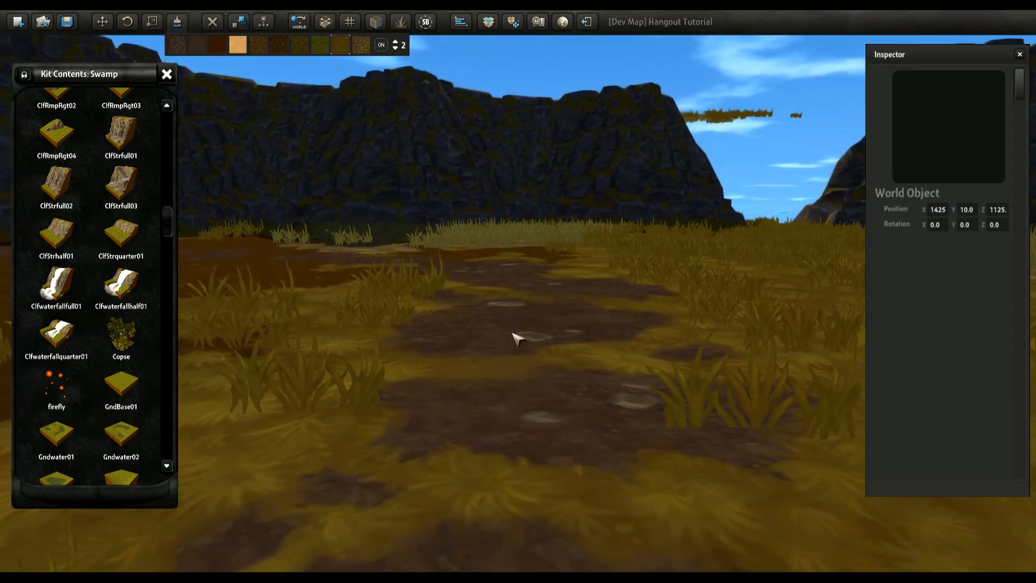
key("w")
middle_click_drag(513, 333, 394, 427)
scroll(447, 449, "down", 5)
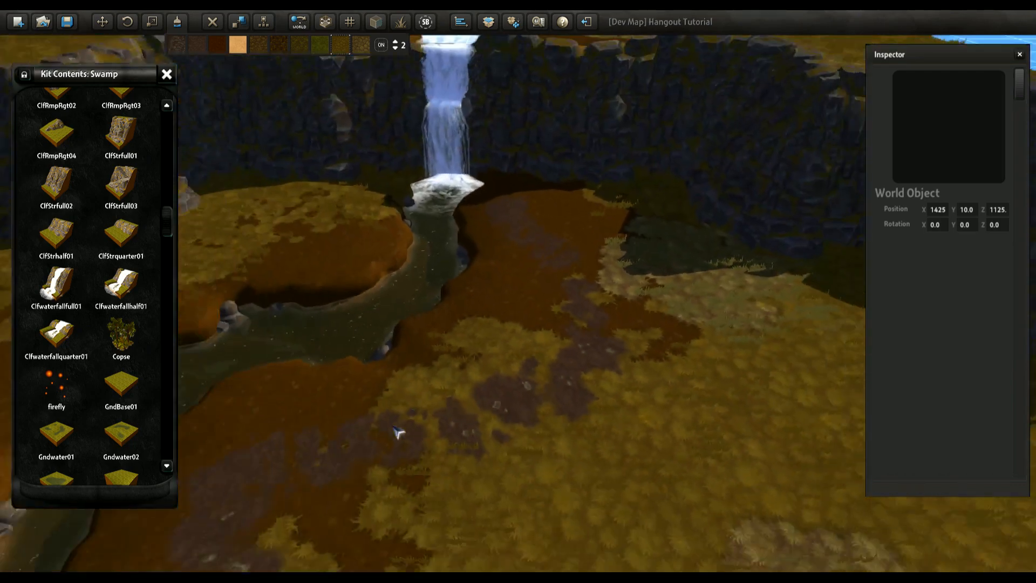
Step: Paint grass at brush size 1 over the bare ground on the path's side of the stream, keeping the dark path clear
scroll(399, 432, "down", 3)
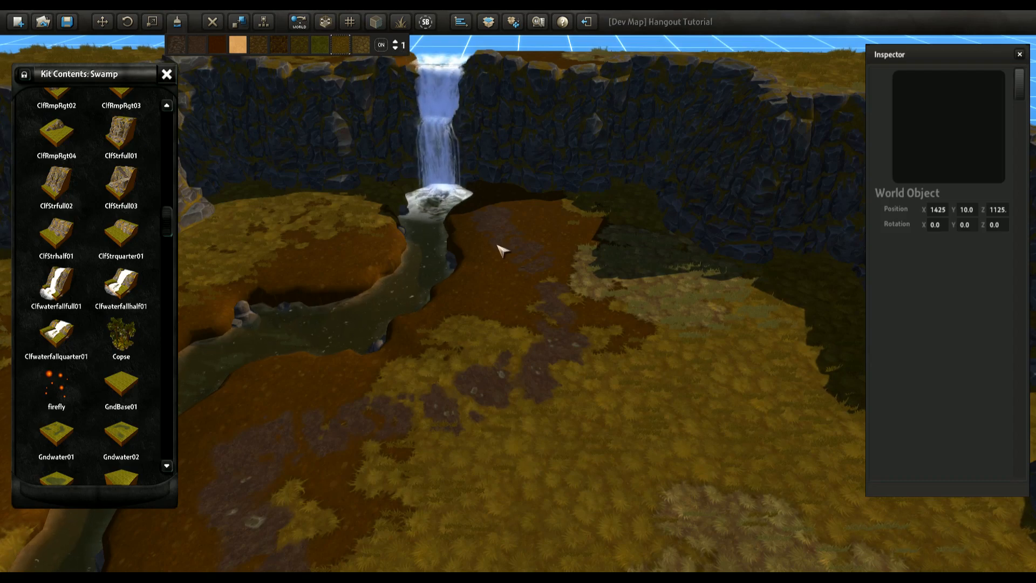
mouse_move(522, 250)
left_mouse_down()
mouse_move(504, 227)
mouse_move(487, 237)
left_mouse_up()
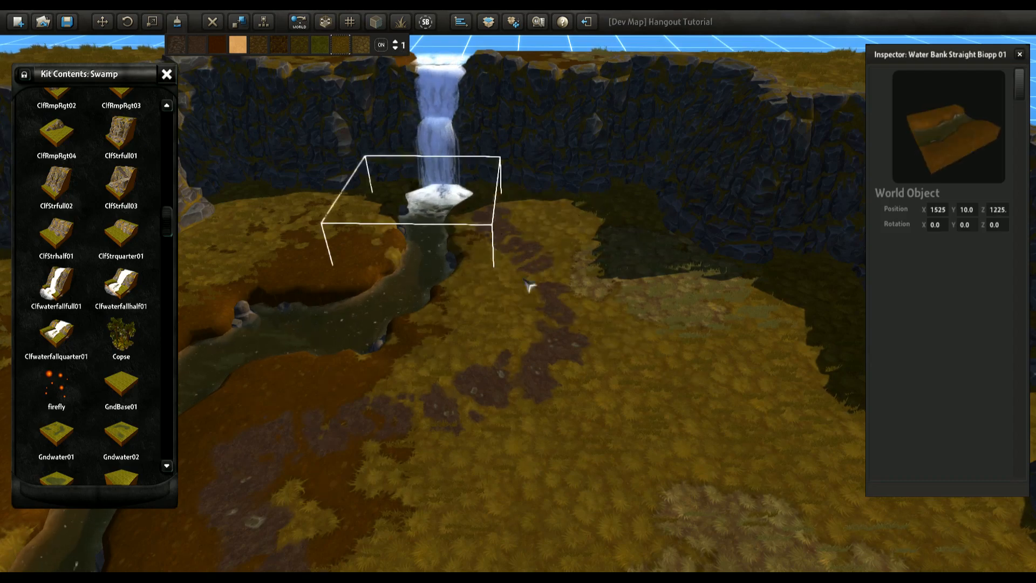
middle_click_drag(529, 289, 488, 280)
left_click_drag(488, 280, 530, 217)
middle_click_drag(533, 221, 456, 308)
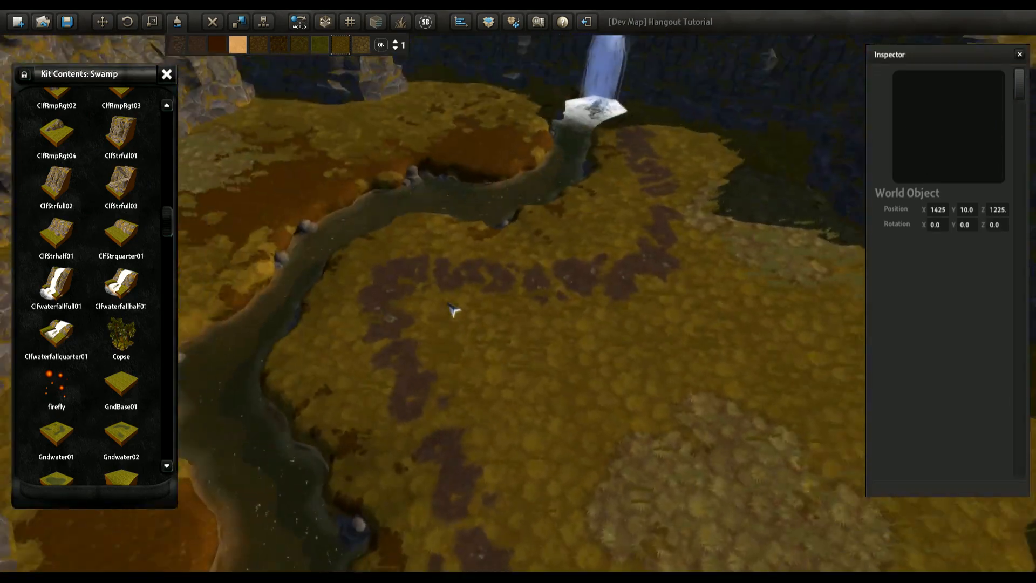
scroll(446, 307, "down", 5)
scroll(443, 306, "up", 3)
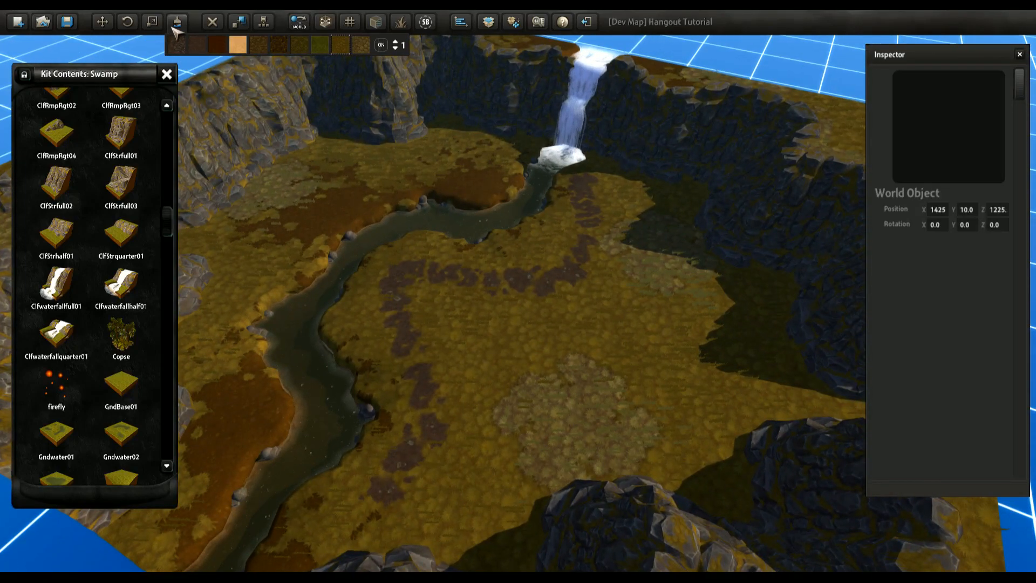
Step: Browse the Swamp kit's rock, tree, root and stump pieces for props to decorate the clearing
left_click_drag(172, 219, 180, 350)
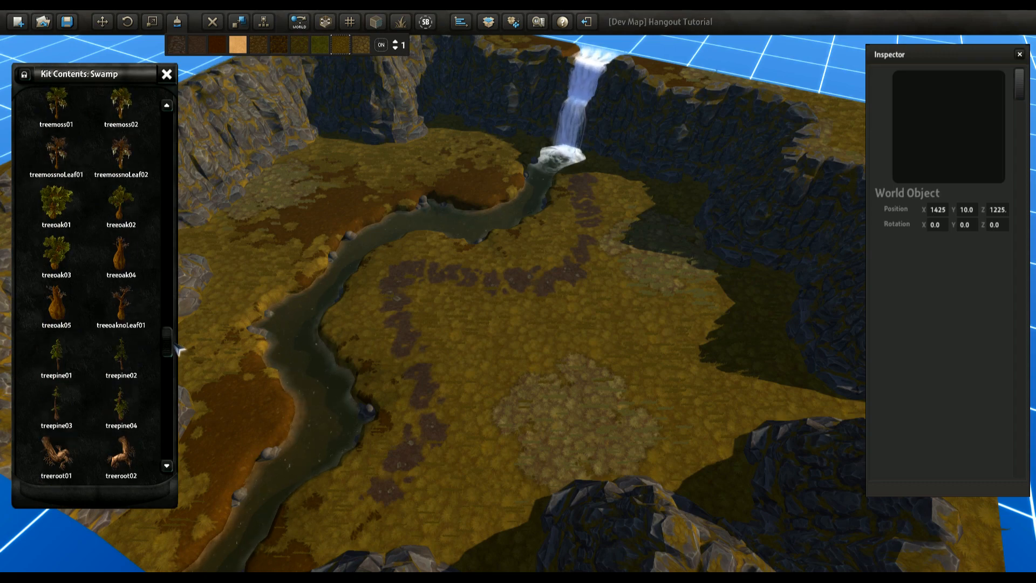
right_click_drag(390, 374, 336, 366)
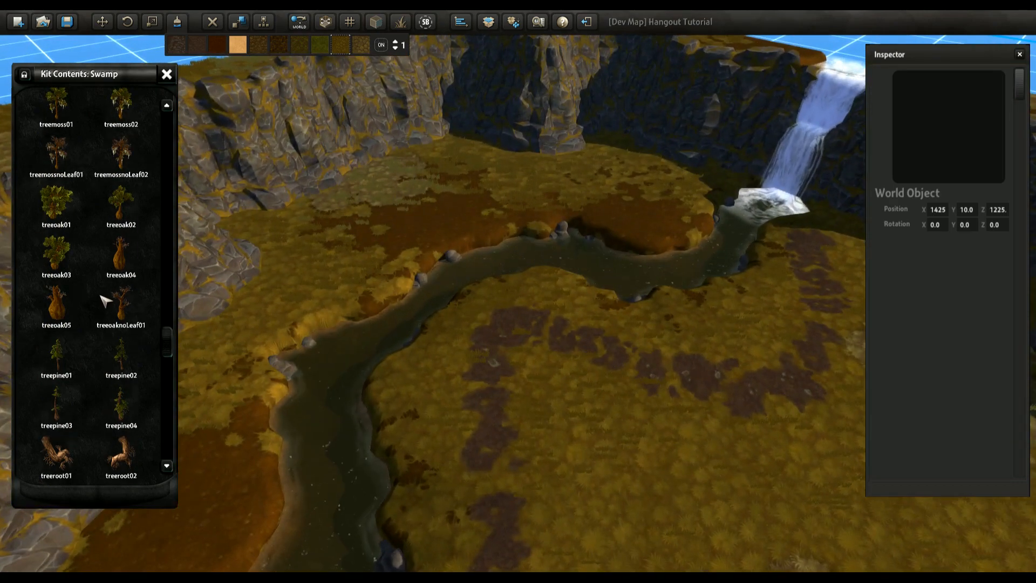
scroll(105, 300, "up", 4)
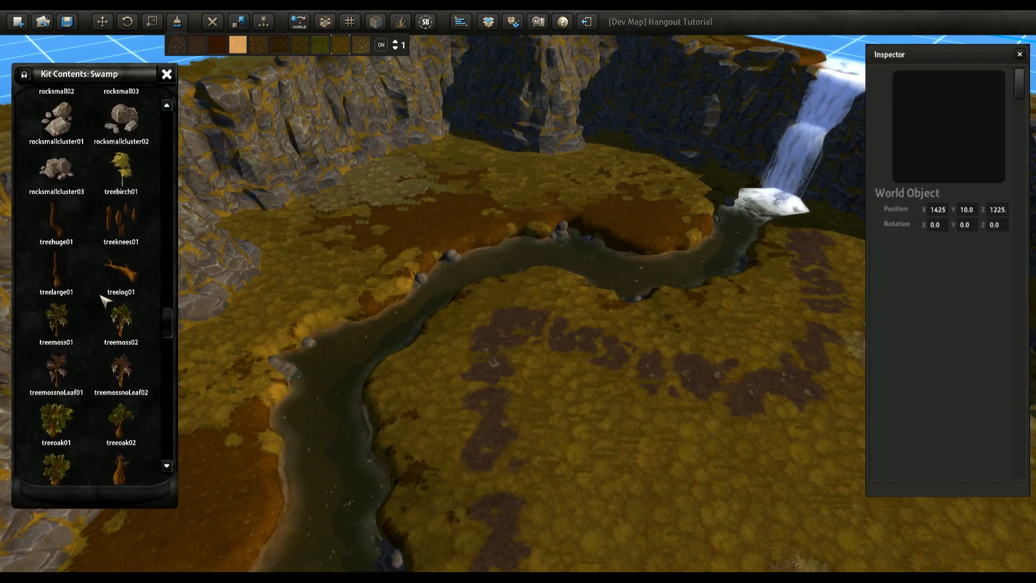
scroll(104, 298, "down", 3)
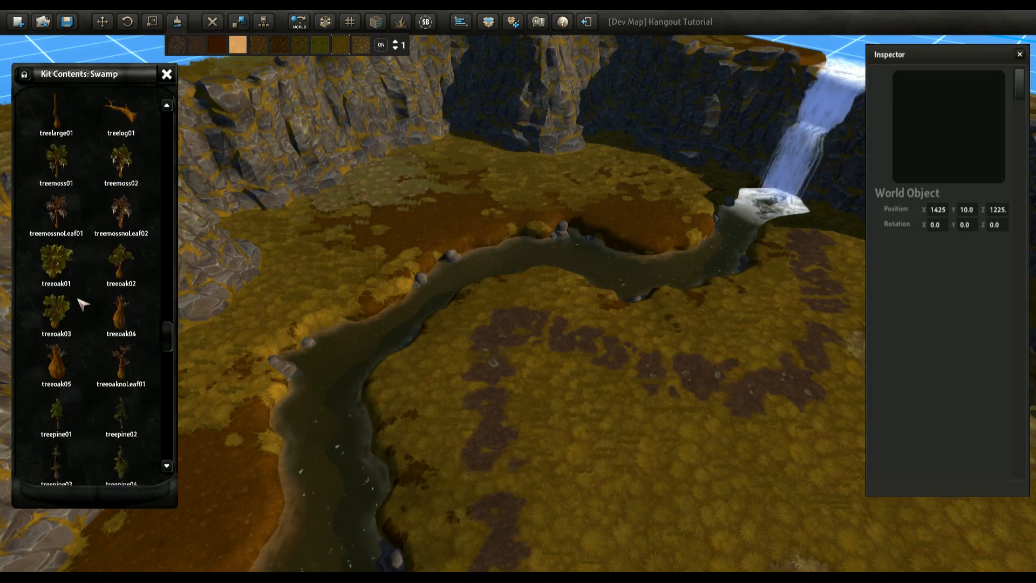
scroll(82, 304, "down", 5)
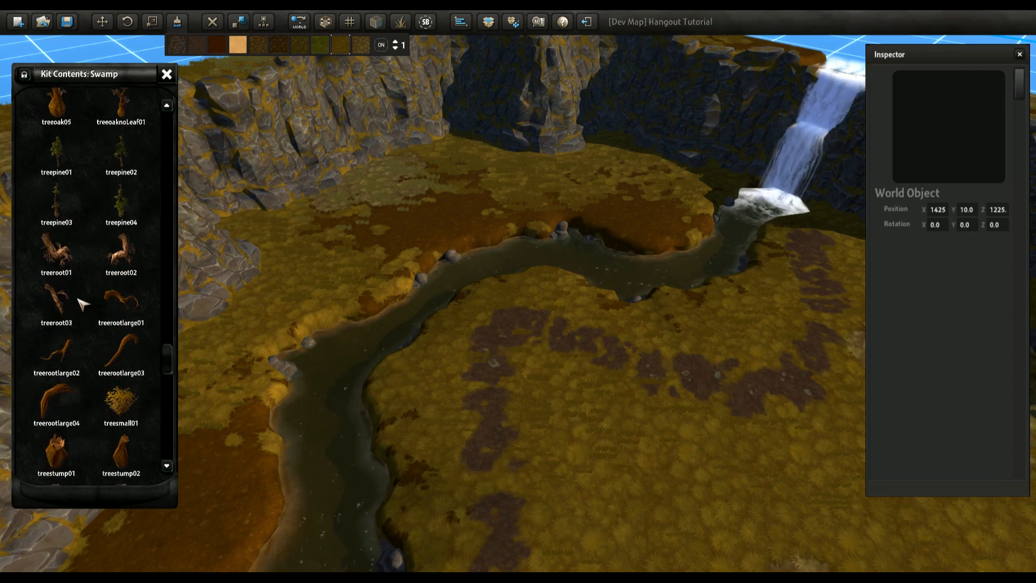
scroll(78, 300, "down", 3)
scroll(79, 301, "up", 2)
left_click_drag(170, 369, 172, 379)
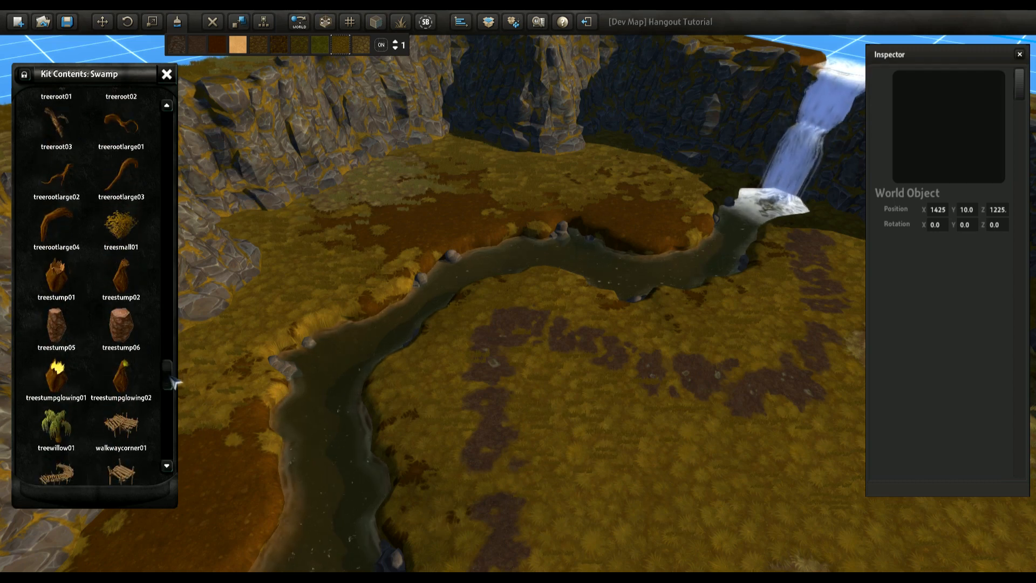
Step: Place a treewillow01 from the Swamp kit on the grassy bank beside the bend in the stream
left_click(54, 426)
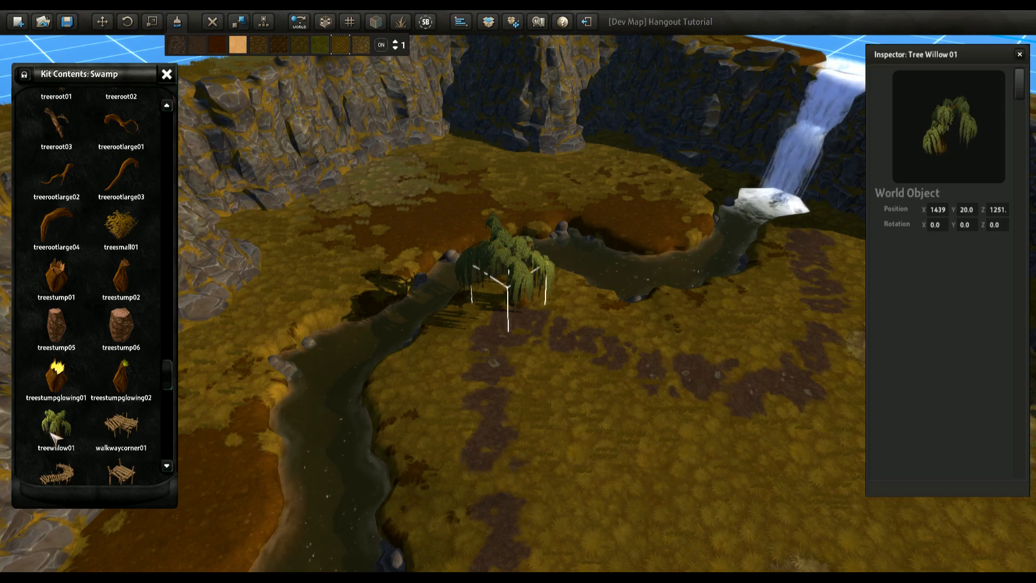
scroll(502, 413, "up", 10)
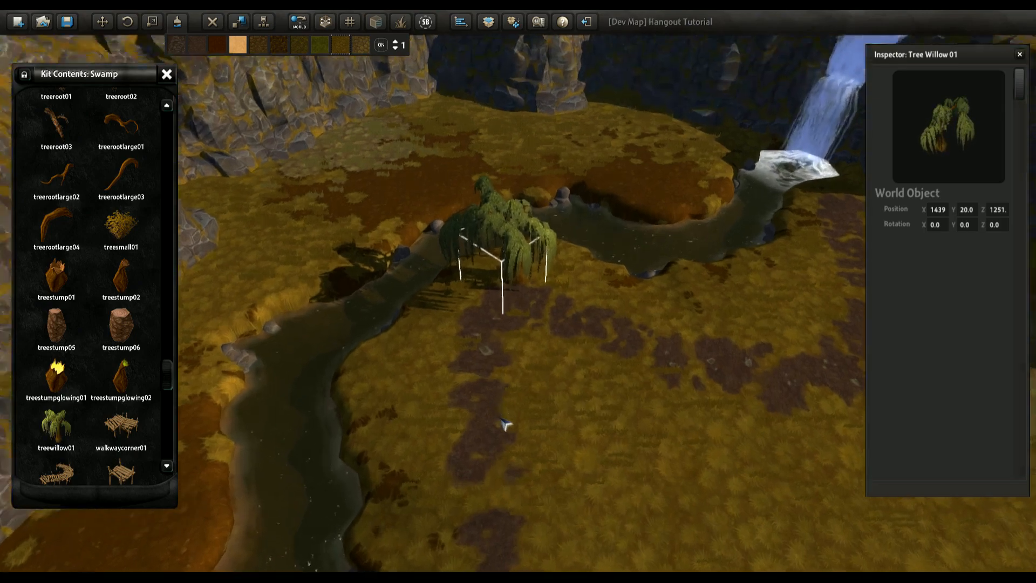
scroll(551, 326, "down", 6)
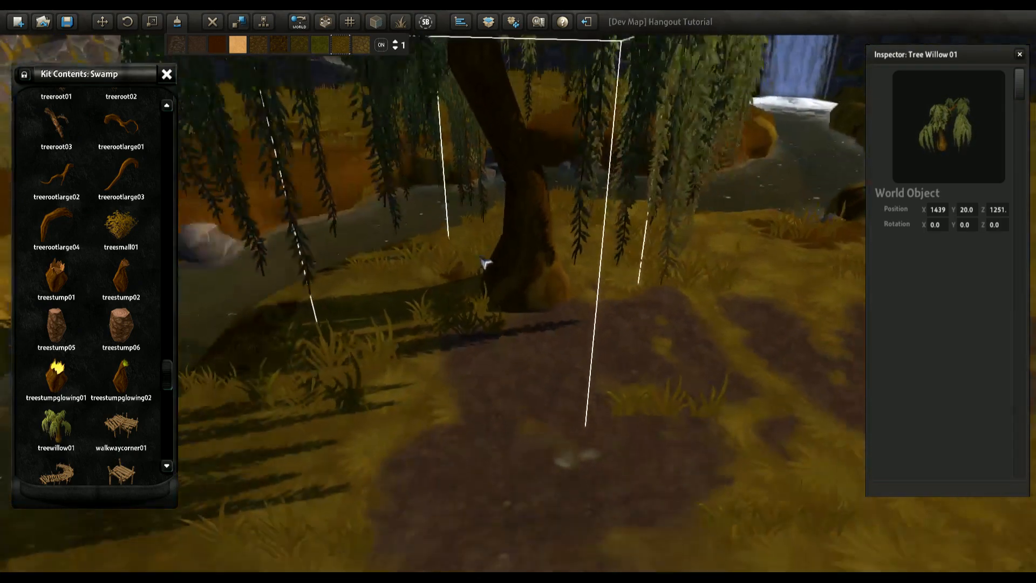
right_click_drag(511, 331, 486, 389)
scroll(474, 354, "down", 6)
scroll(490, 395, "up", 3)
Step: Shift the willow to about Y 21.1, Z 1254 and rotate it to about 340 on the Y axis
key("e")
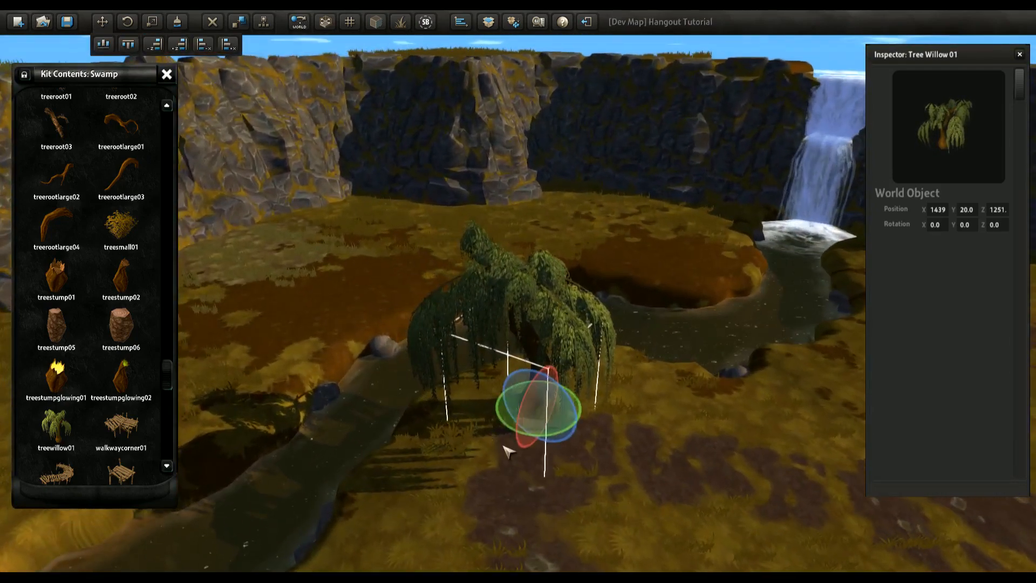
left_click(538, 431)
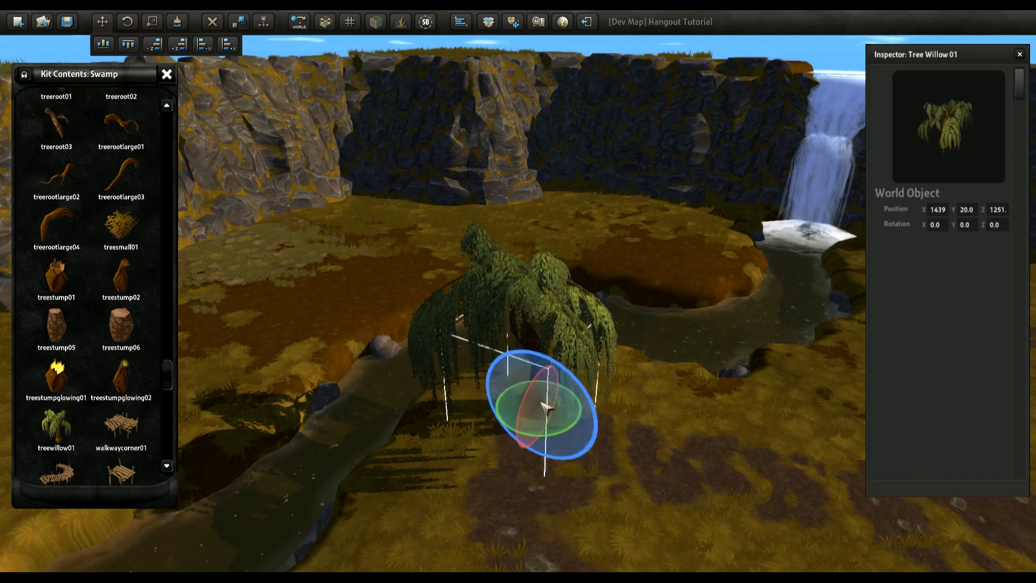
mouse_move(543, 401)
left_mouse_down()
mouse_move(550, 362)
mouse_move(457, 412)
mouse_move(632, 334)
mouse_move(626, 377)
mouse_move(583, 372)
mouse_move(542, 399)
left_mouse_up()
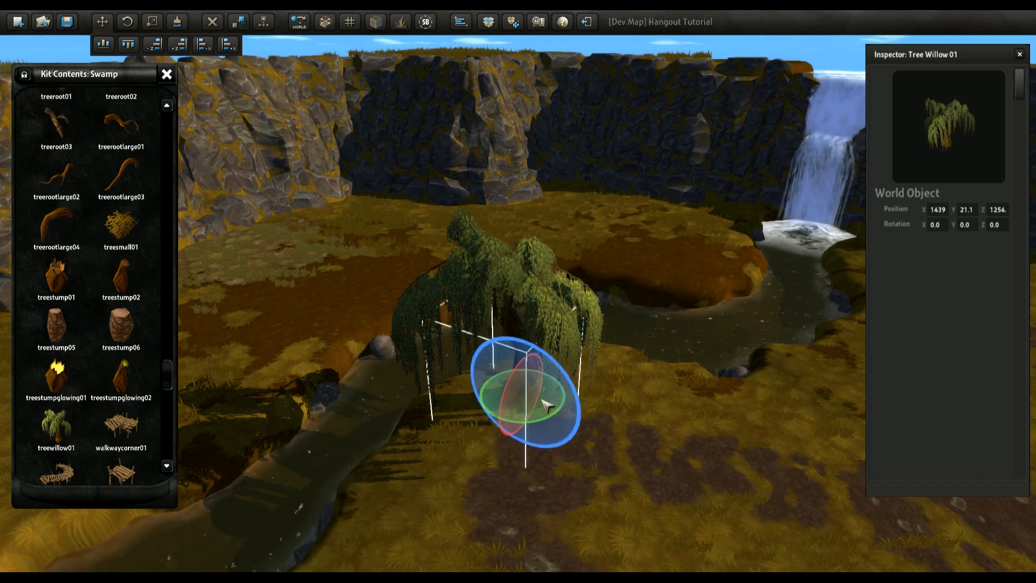
key("e")
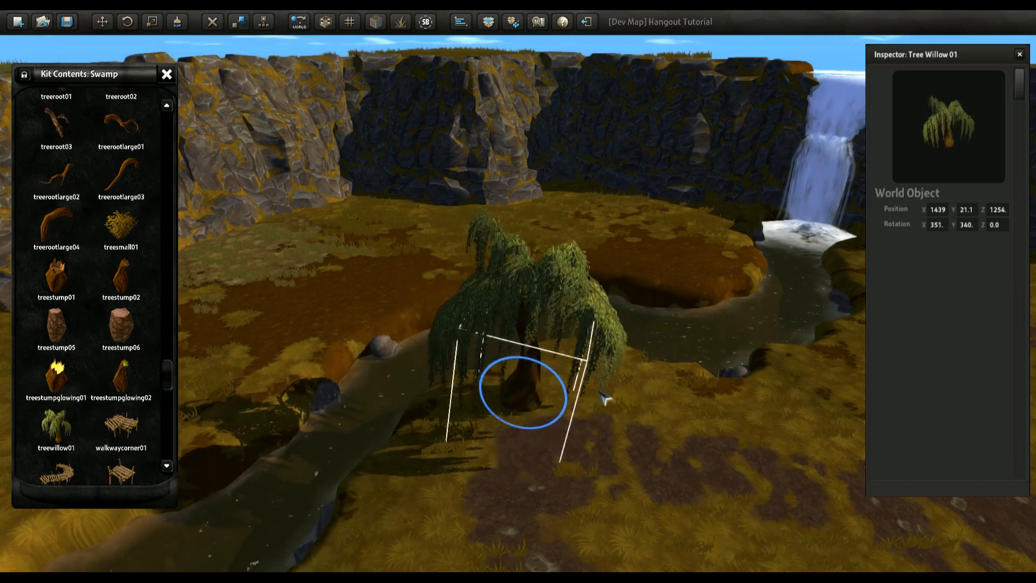
left_click_drag(606, 398, 428, 360)
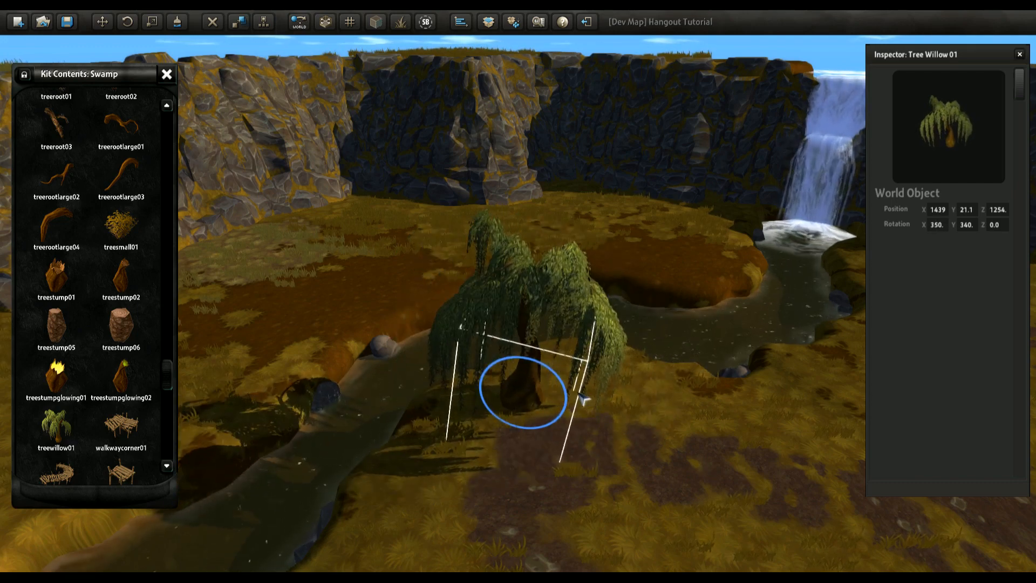
scroll(428, 363, "up", 3)
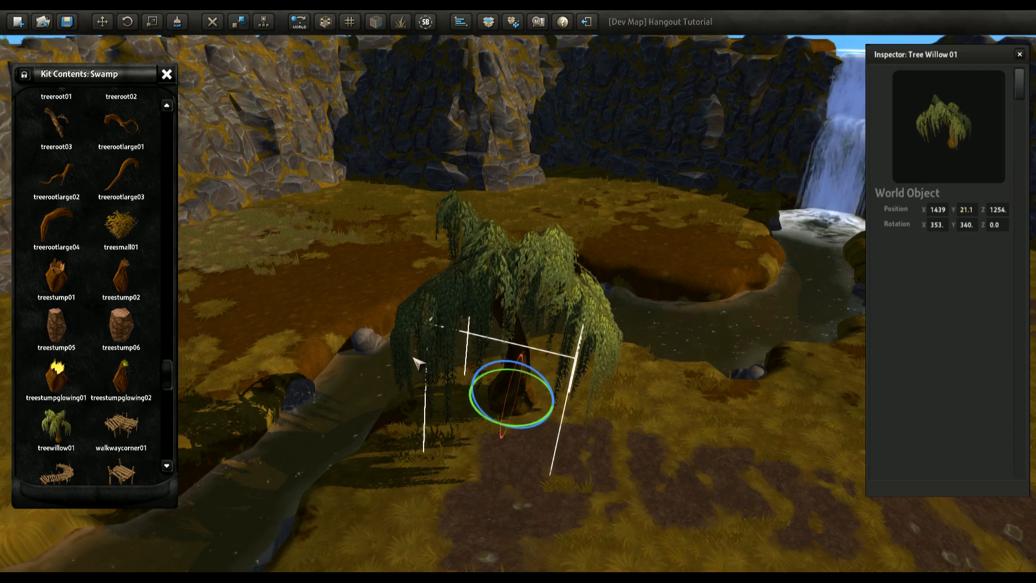
right_click_drag(448, 268, 439, 269)
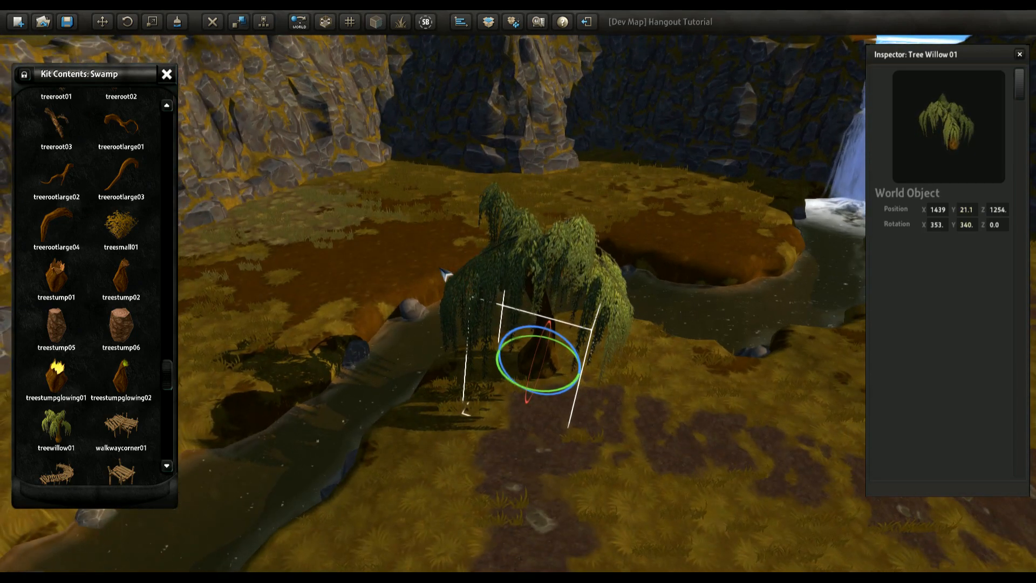
right_click_drag(446, 274, 419, 285)
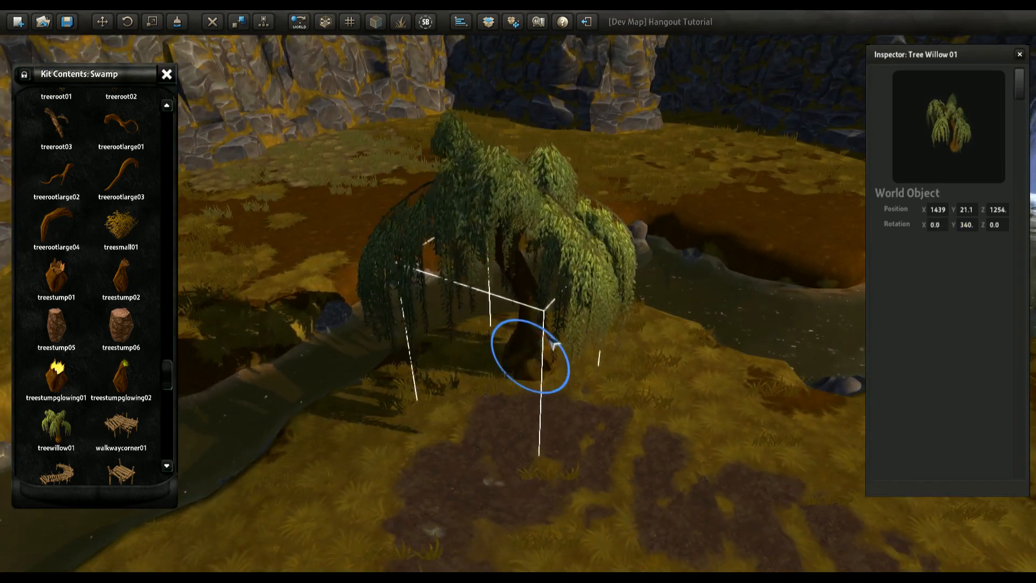
Step: Tilt the willow to 5.3 on the X axis and inspect how its trunk meets the ground
right_click_drag(418, 384, 590, 389)
key("a")
key("s")
key("w")
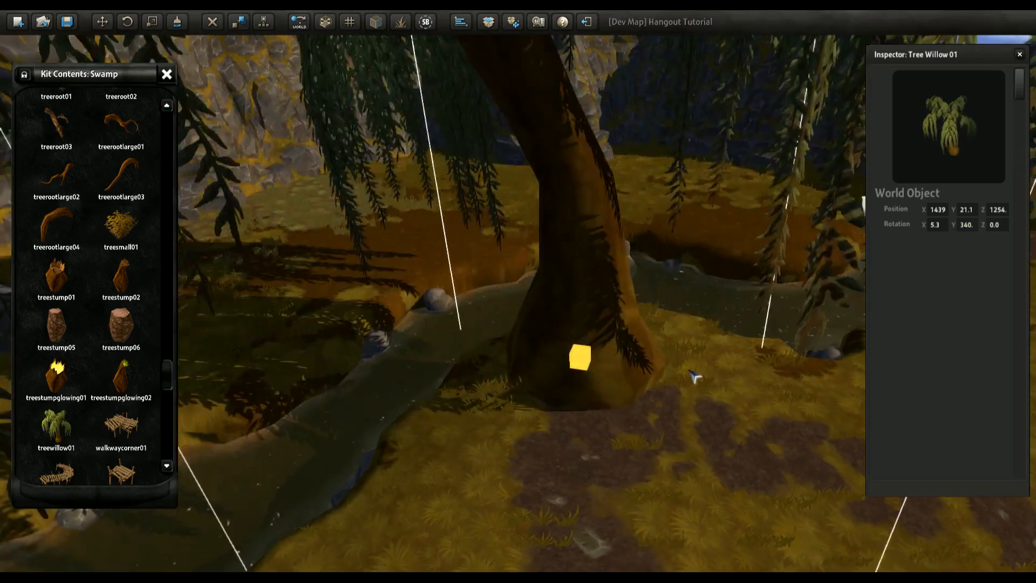
key("s")
key("w")
key("s")
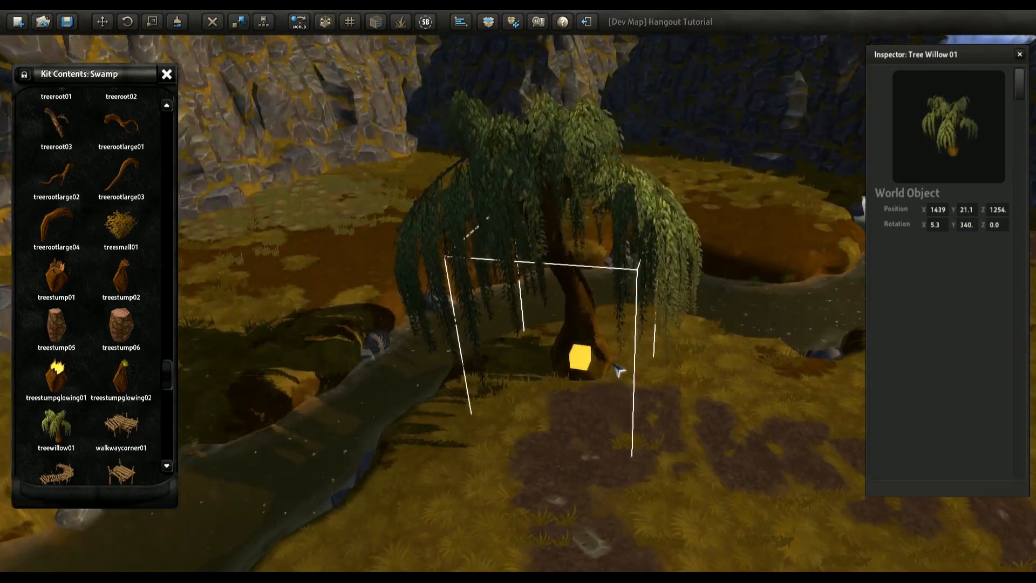
key("w")
Step: Duplicate the willow twice across the stream, at about X 1400, Z 1301 with Y rotation 230, and X 1335, Z 1258 with Y rotation 258
right_click_drag(620, 377, 516, 403)
key("s")
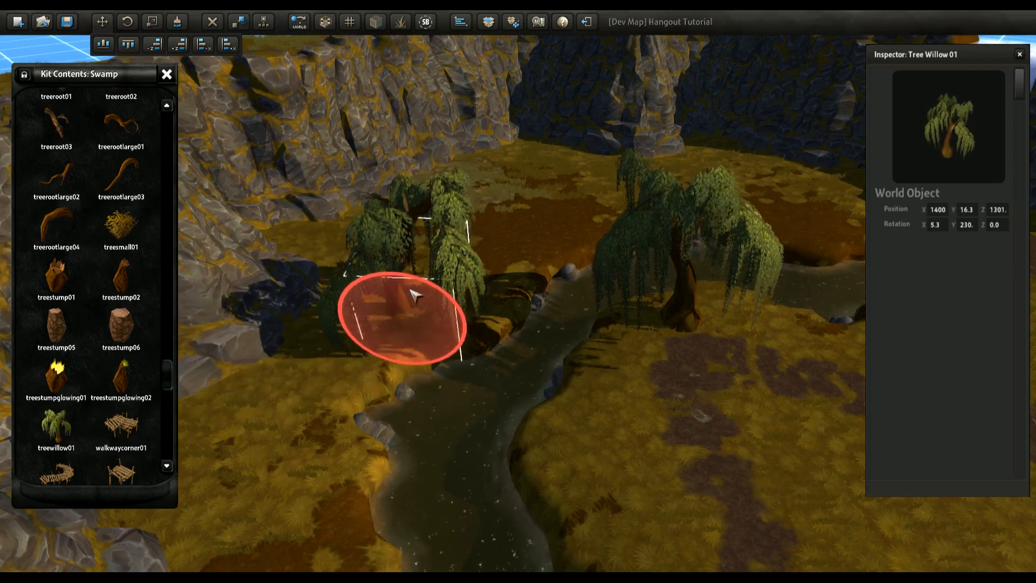
scroll(602, 382, "down", 3)
right_click_drag(601, 382, 537, 400)
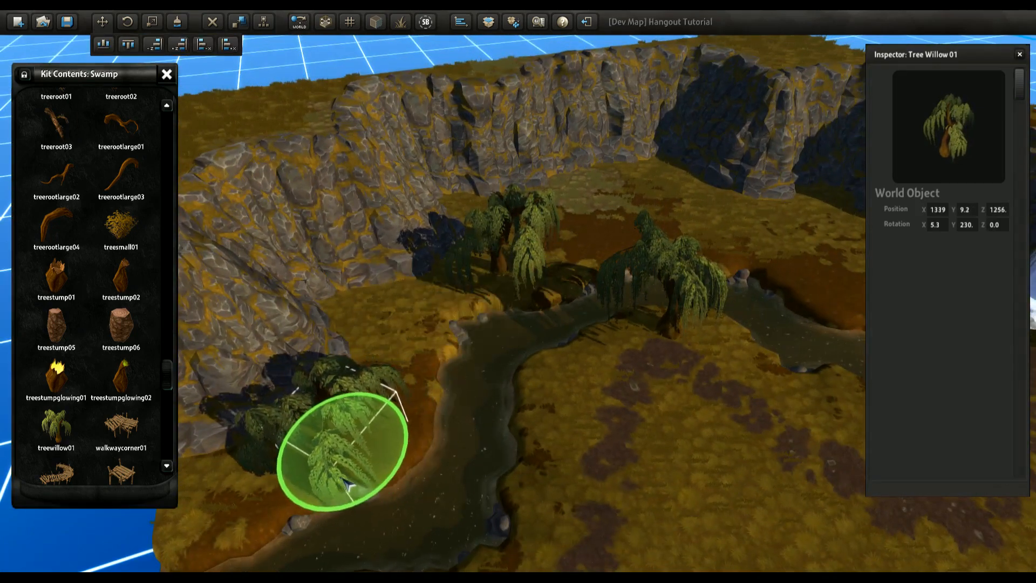
left_click_drag(331, 475, 434, 413)
right_click_drag(495, 413, 456, 415)
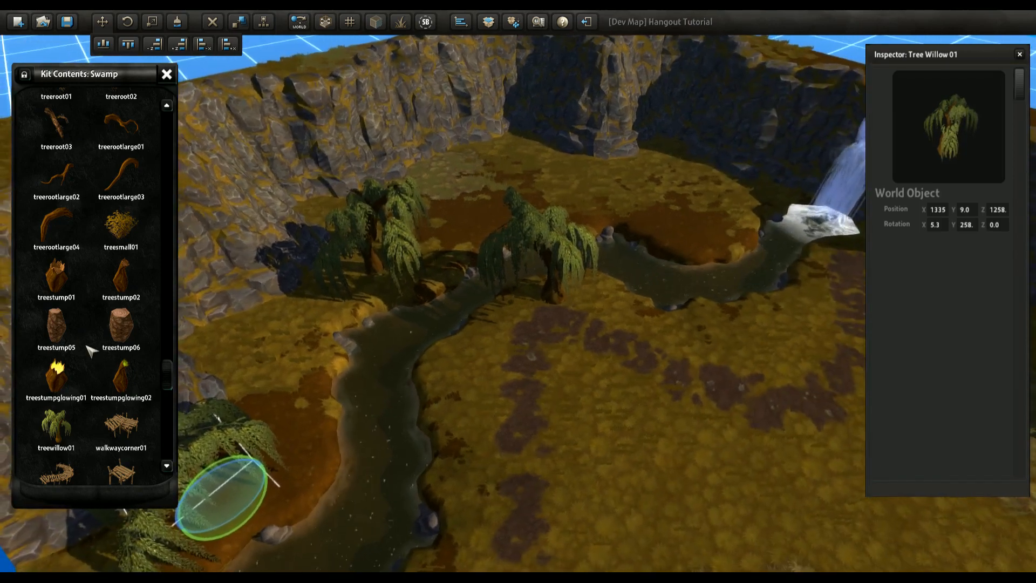
Step: Place a treebirch01 from the Swamp kit near the stream beside the first willow, at about X 1455, Z 1231
scroll(96, 362, "up", 3)
scroll(96, 363, "up", 8)
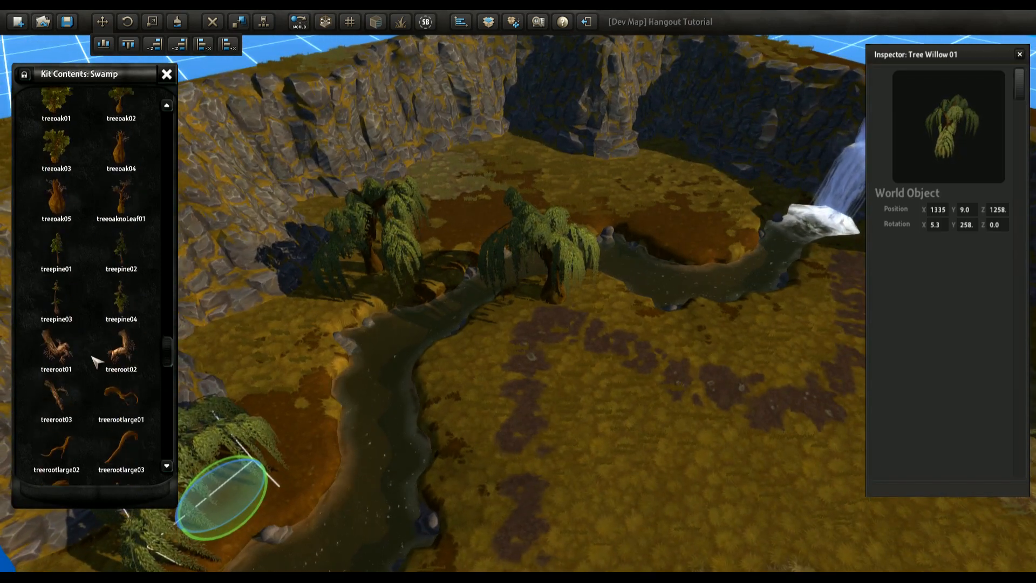
scroll(96, 362, "up", 1)
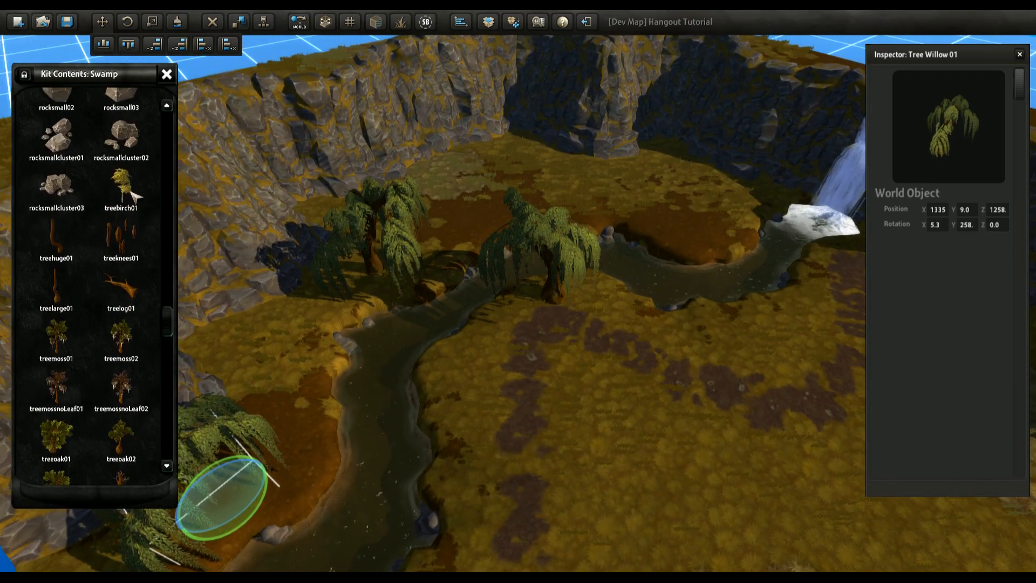
left_click(121, 186)
right_click_drag(412, 419, 436, 425)
scroll(436, 426, "up", 3)
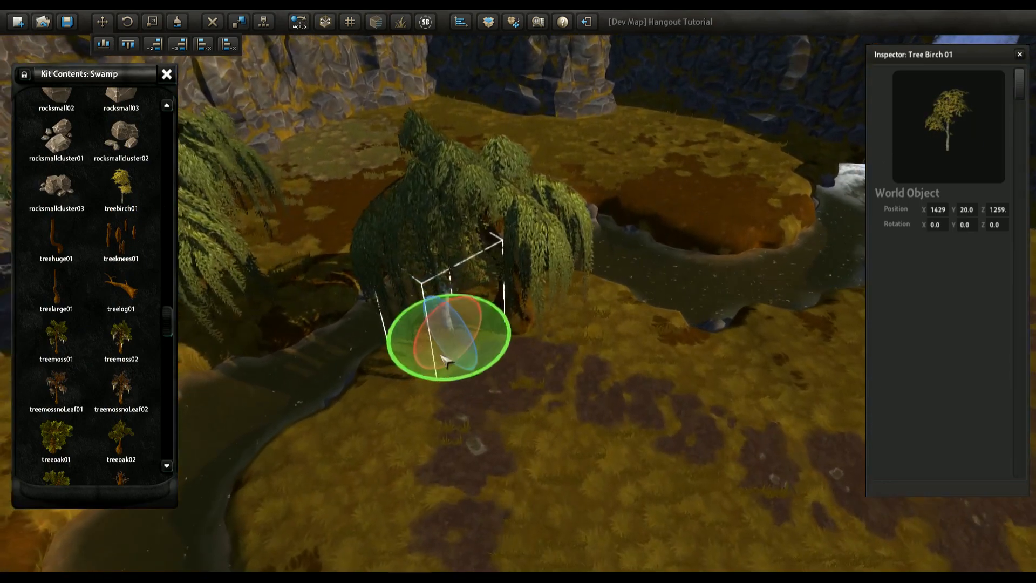
left_click_drag(445, 362, 672, 372)
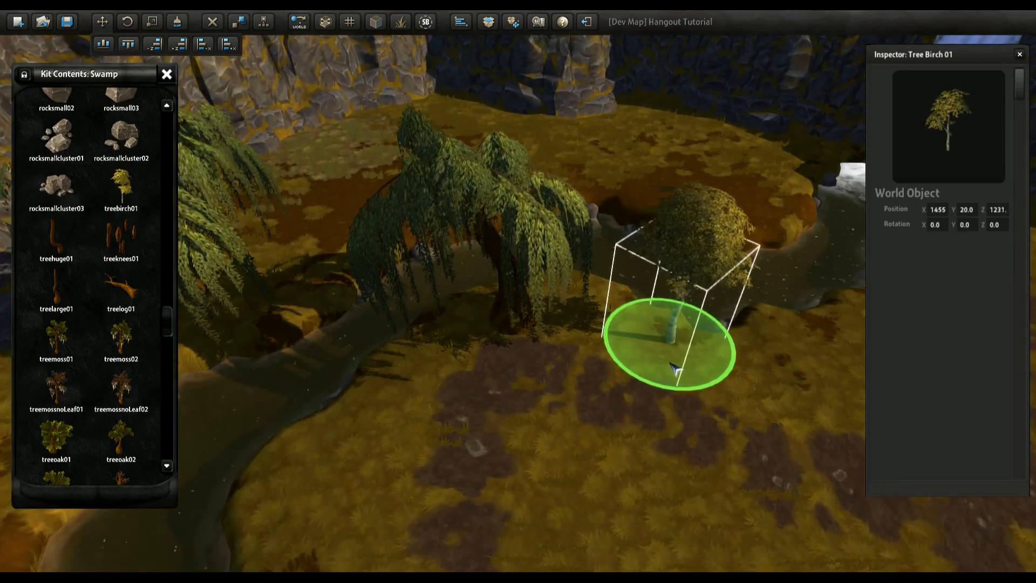
Step: Duplicate the birch across the stream in front of the shaded cliff, at about X 1536, Z 1290
mouse_move(530, 433)
right_mouse_down()
mouse_move(622, 436)
mouse_move(523, 440)
right_mouse_up()
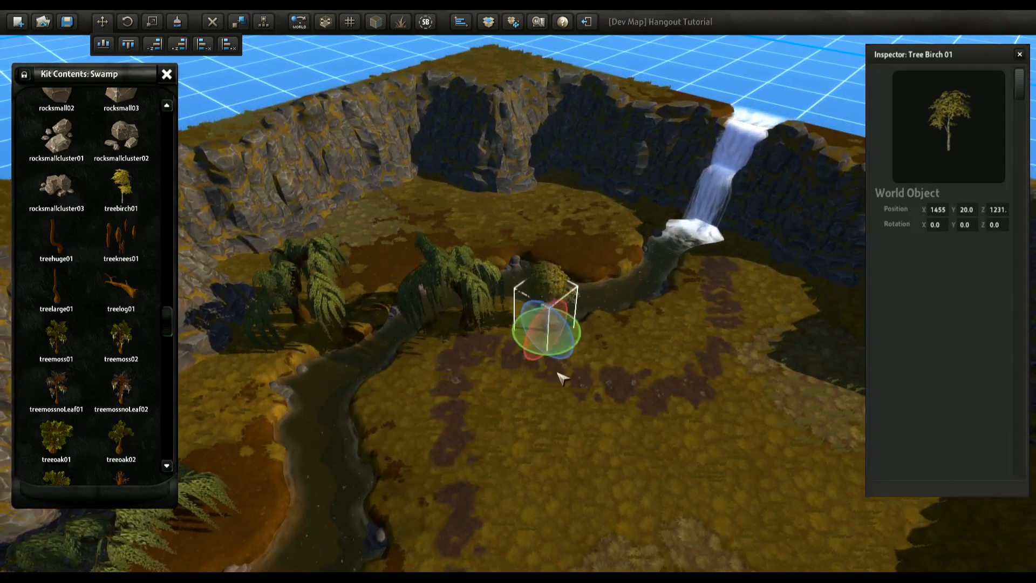
left_click_drag(548, 363, 563, 215)
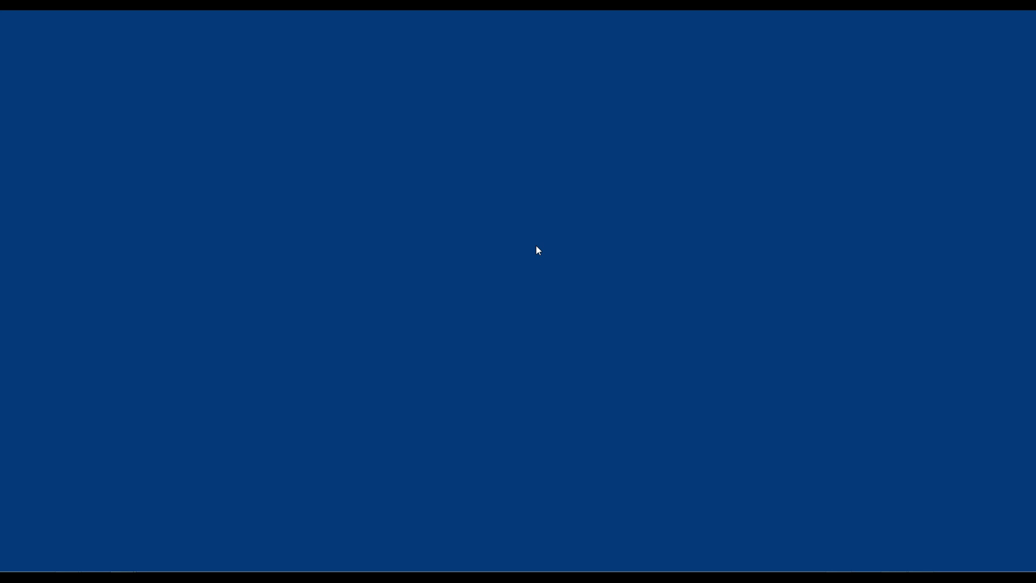
key("alt+Tab")
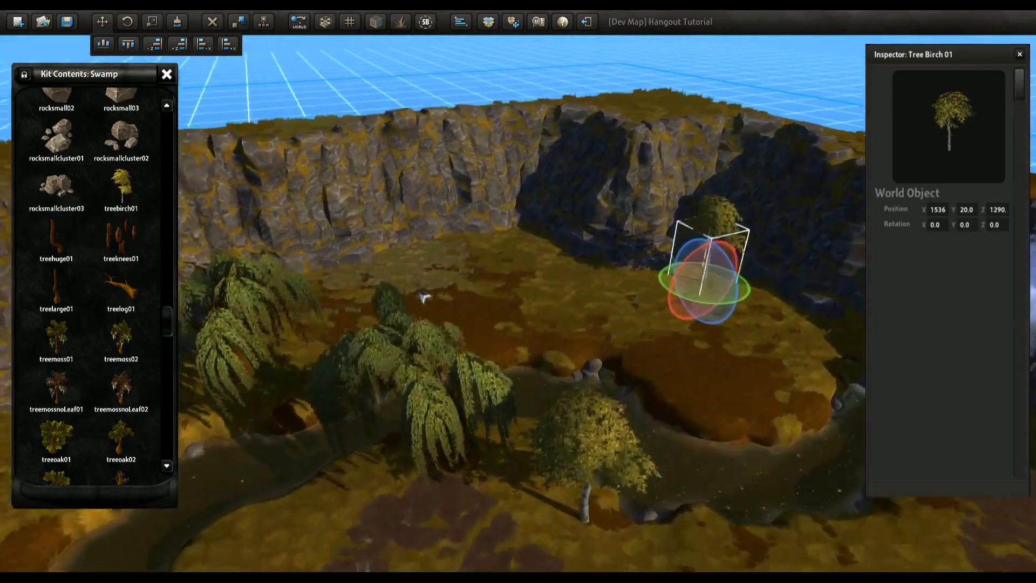
Step: Add birch copies at about X 1482, Z 1332 with Y rotation 280, and X 1357, Z 1294 with Y rotation 351
scroll(424, 296, "up", 5)
left_click_drag(704, 286, 604, 271)
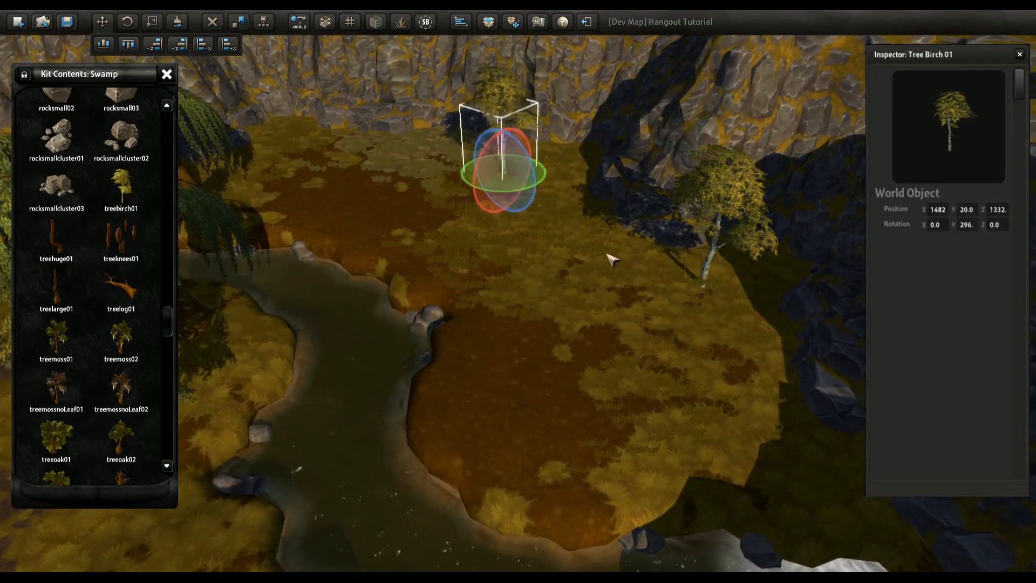
right_click_drag(525, 254, 497, 261)
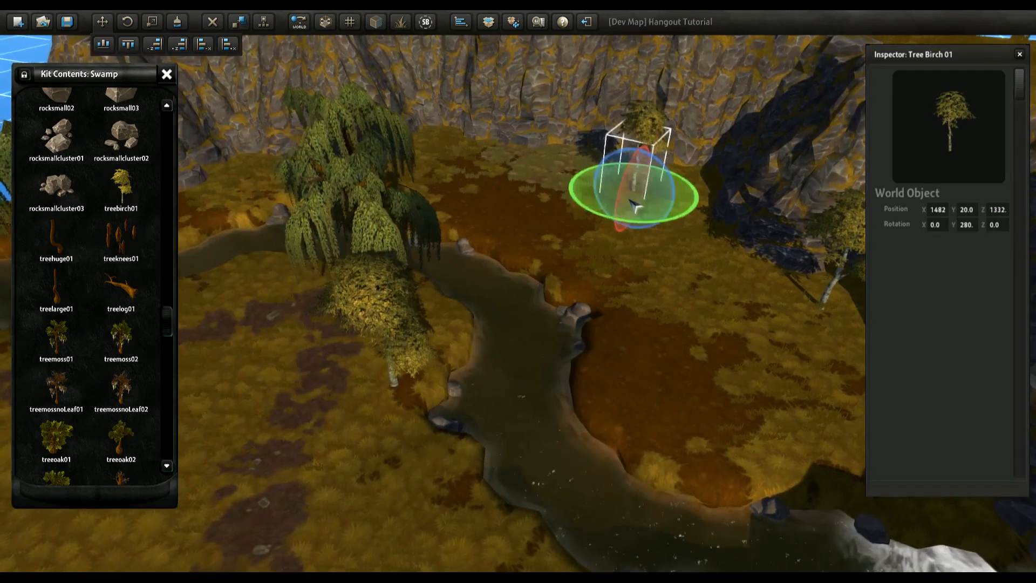
left_click_drag(637, 202, 291, 208, "shift")
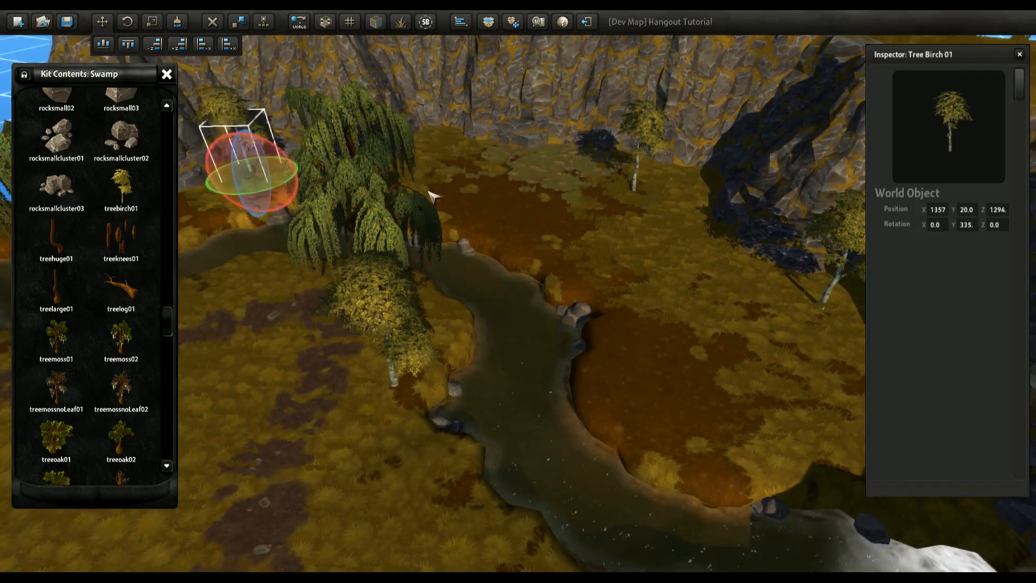
right_click_drag(291, 208, 183, 302)
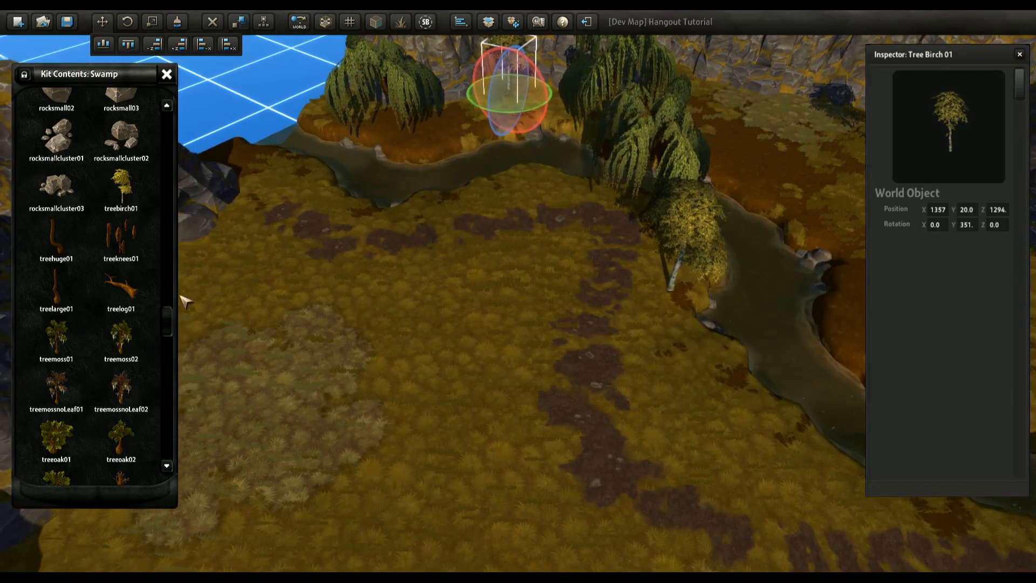
Step: Place a treeoak02 from the Swamp kit on the open ground near the rock wall opposite the stream
scroll(129, 331, "down", 2)
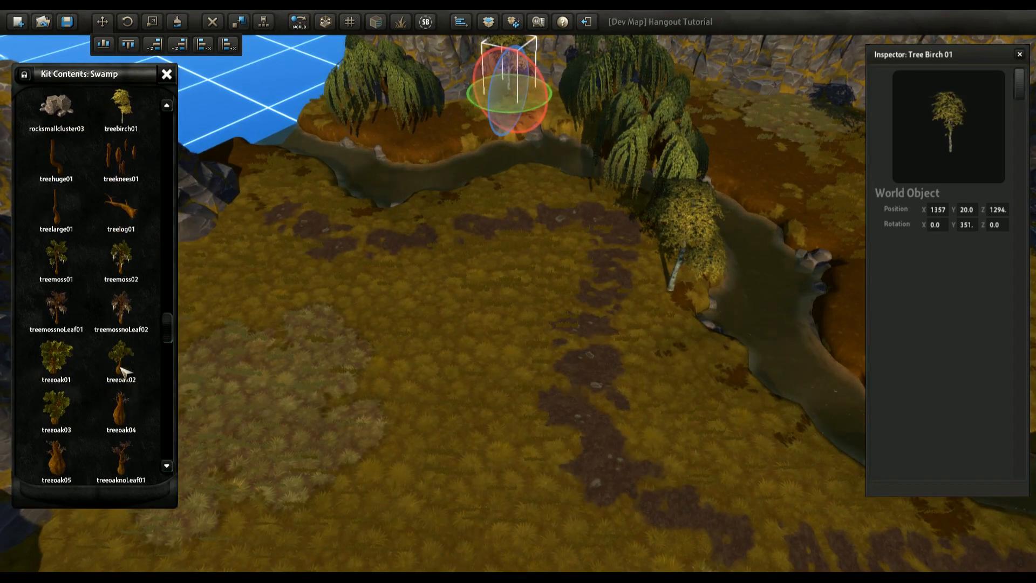
left_click_drag(126, 334, 570, 351)
right_click_drag(570, 351, 490, 342)
left_click_drag(545, 337, 328, 275)
Step: Place a treeoak03 at about X 1407, Z 1112 with Y rotation 36.7 and a treeoak01 at about X 1492, Z 1109 with Y rotation 23.4
right_click_drag(328, 275, 300, 410)
left_click_drag(54, 398, 483, 311)
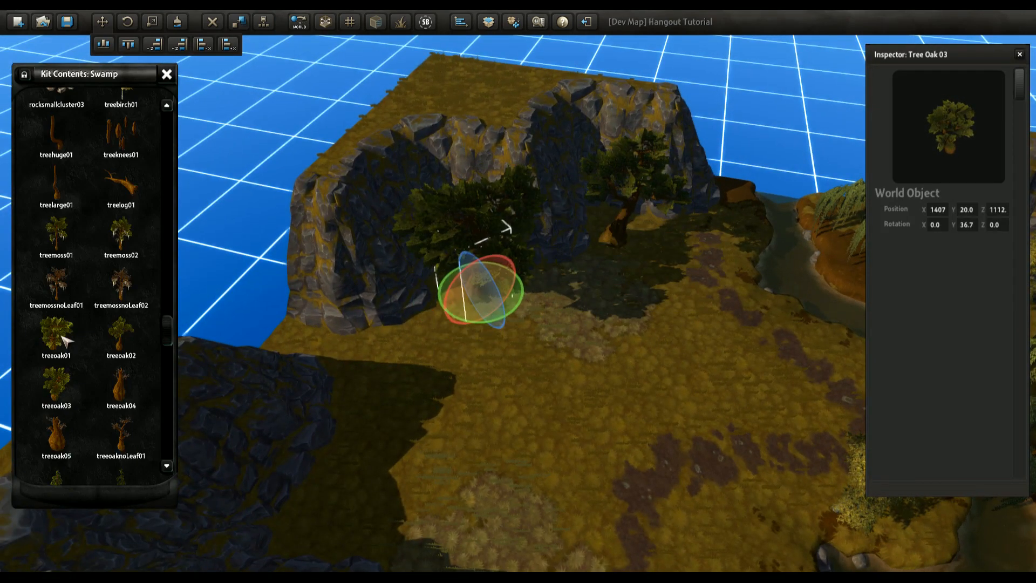
left_click_drag(64, 339, 431, 496)
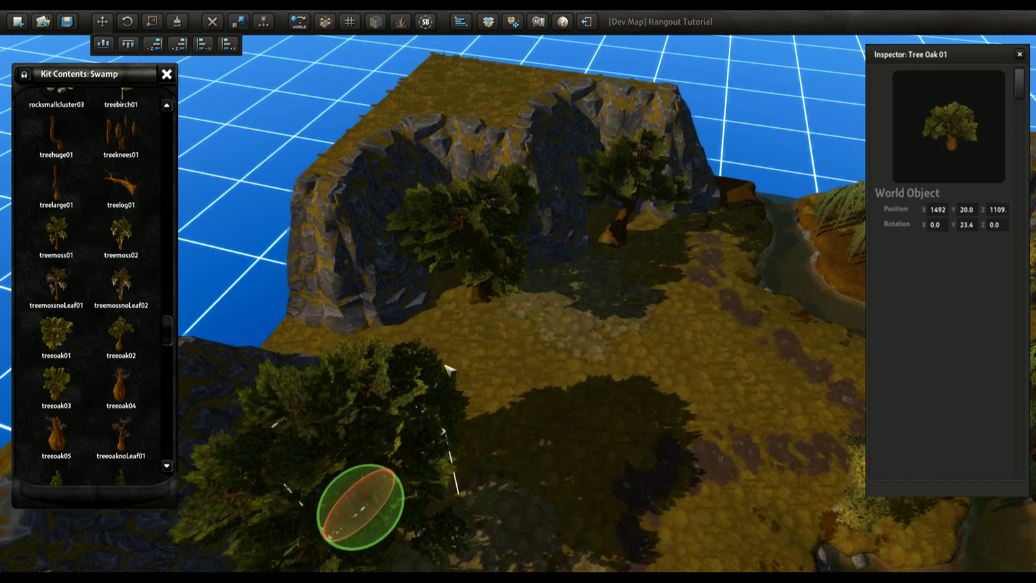
Step: Place a treemoss02 by the cliff beside the birches across the stream, at about X 1497, Z 1339
right_click_drag(451, 365, 766, 396)
right_click_drag(486, 386, 227, 370)
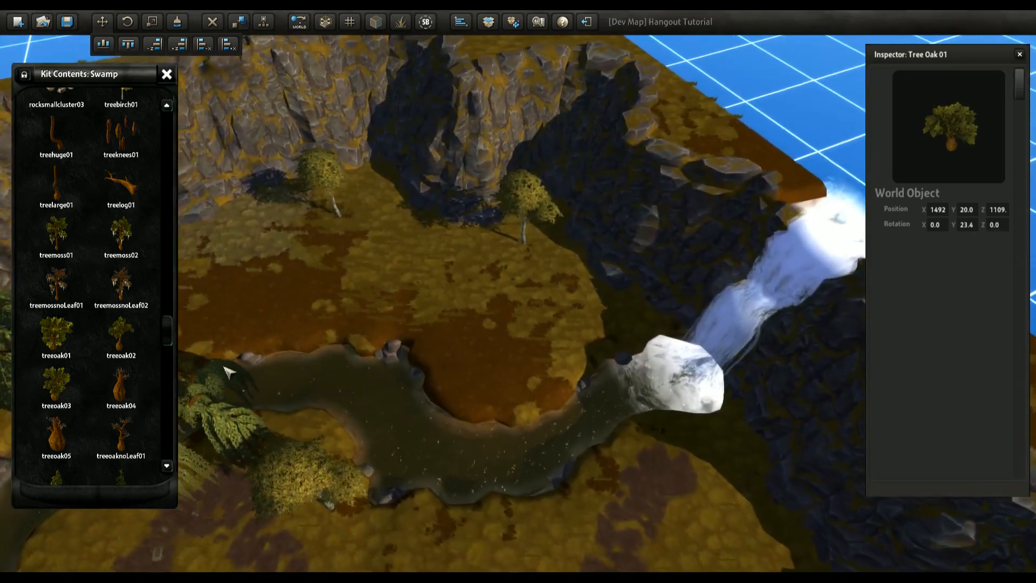
left_click(124, 239)
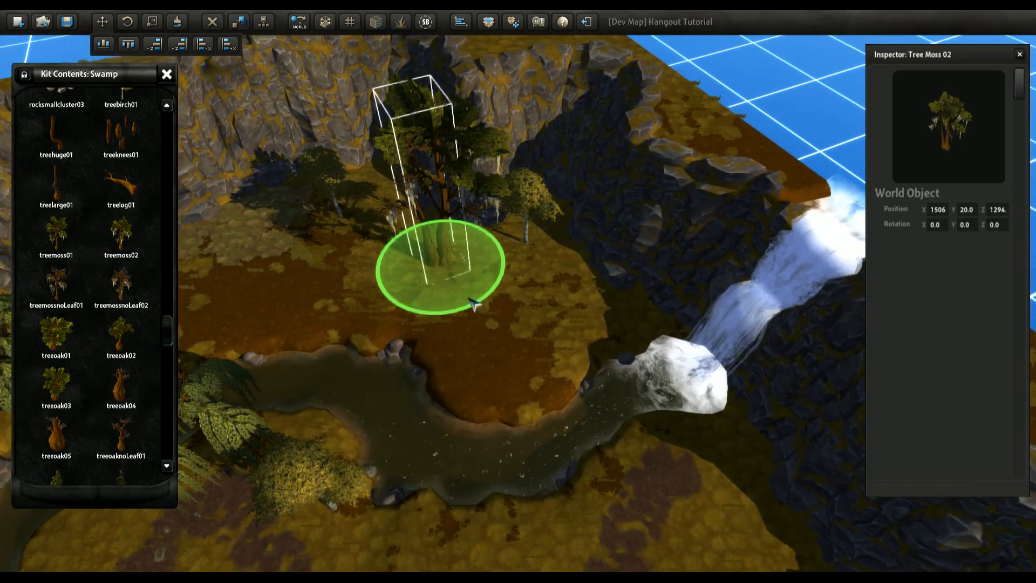
left_click_drag(444, 286, 378, 212)
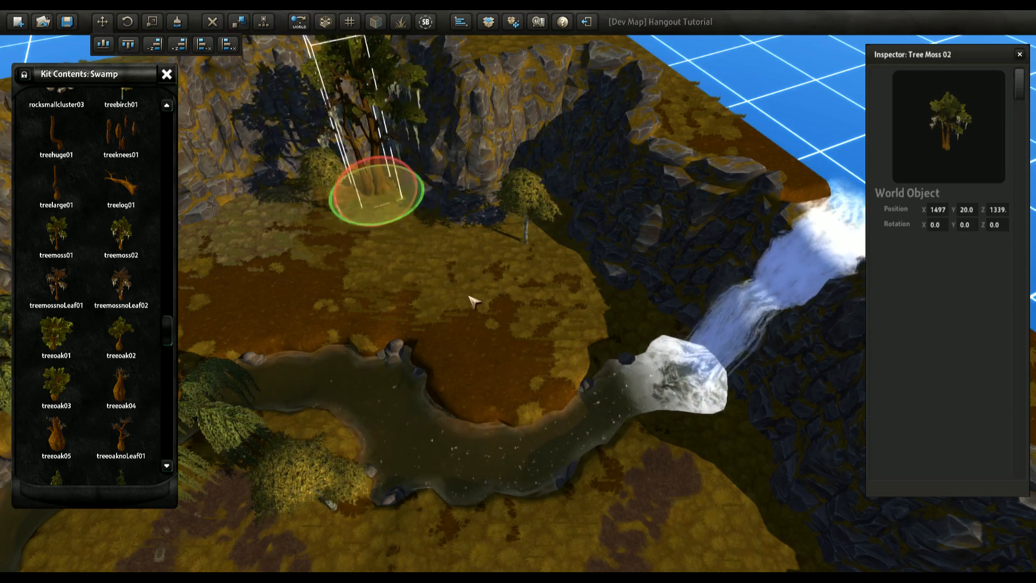
Step: Add a treemoss01 in front of the mossy tree by the cliff, at about X 1497, Z 1306
scroll(486, 296, "up", 2)
scroll(502, 297, "up", 2)
scroll(114, 362, "up", 2)
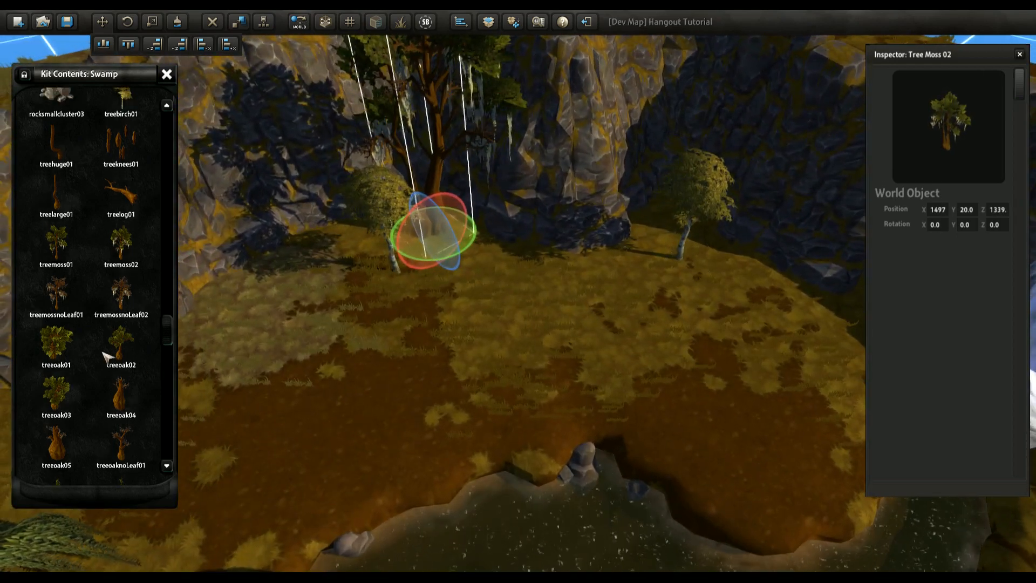
left_click(63, 320)
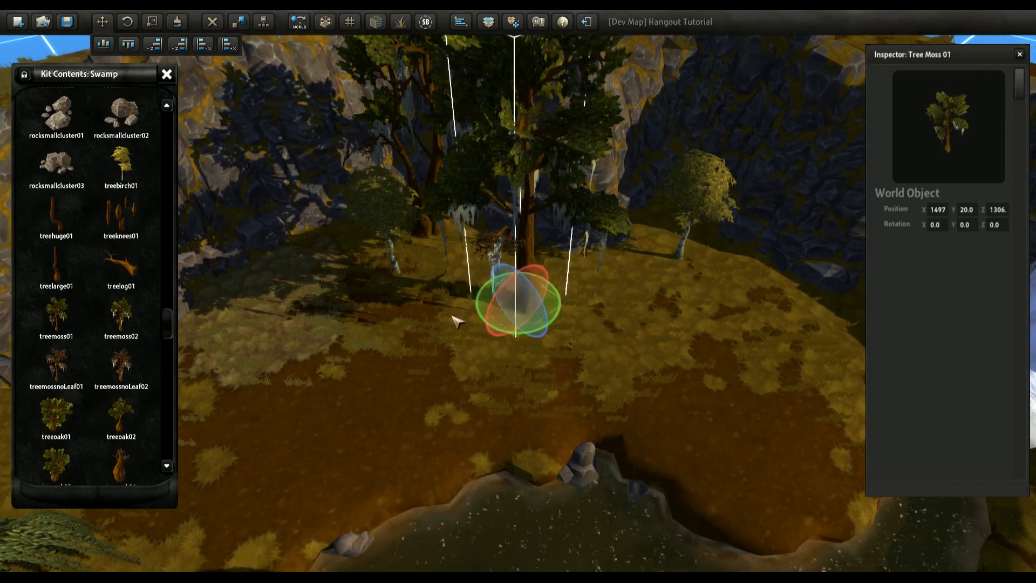
Step: Move the treemoss01 away from the other mossy tree to the far cliff corner, at about X 1412, Z 1339
left_click_drag(497, 331, 262, 365)
right_click_drag(545, 309, 513, 389)
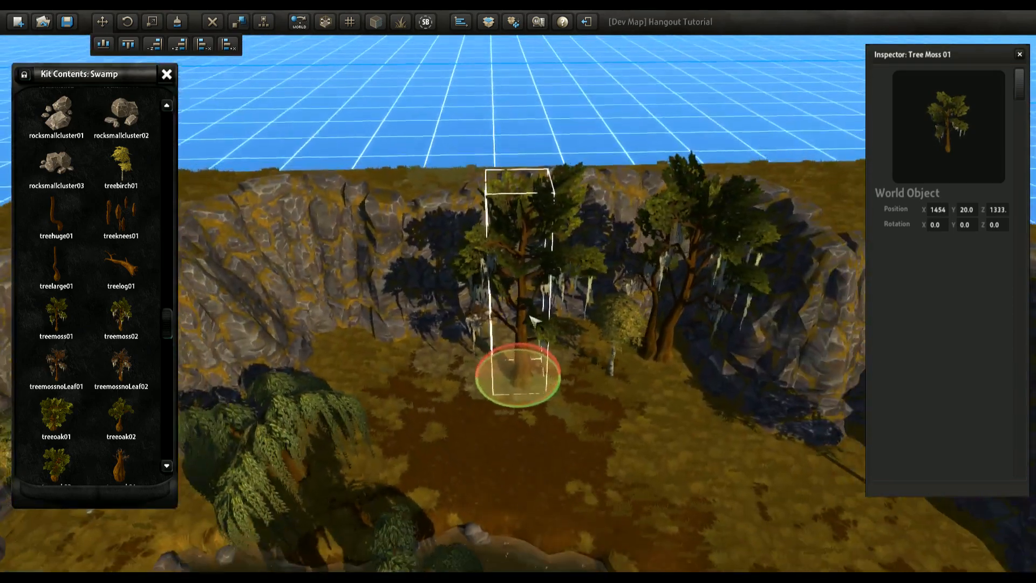
left_click_drag(513, 388, 367, 386)
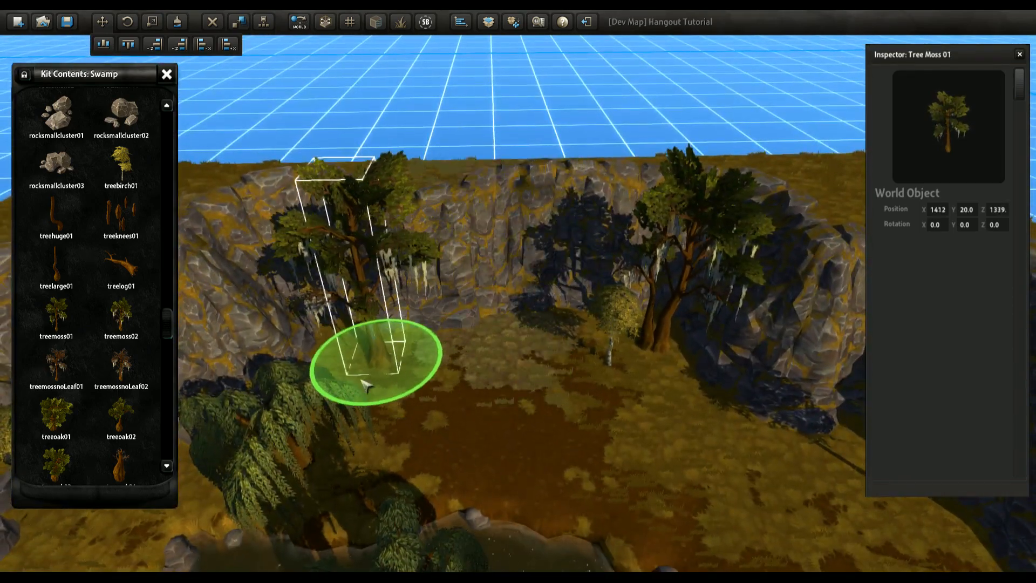
Step: Place a treelog01 at about X 1448, Z 1163 with Y rotation 331 and a treeoak02 at about X 1526, Z 1156
left_click(485, 112)
right_click_drag(507, 205, 696, 402)
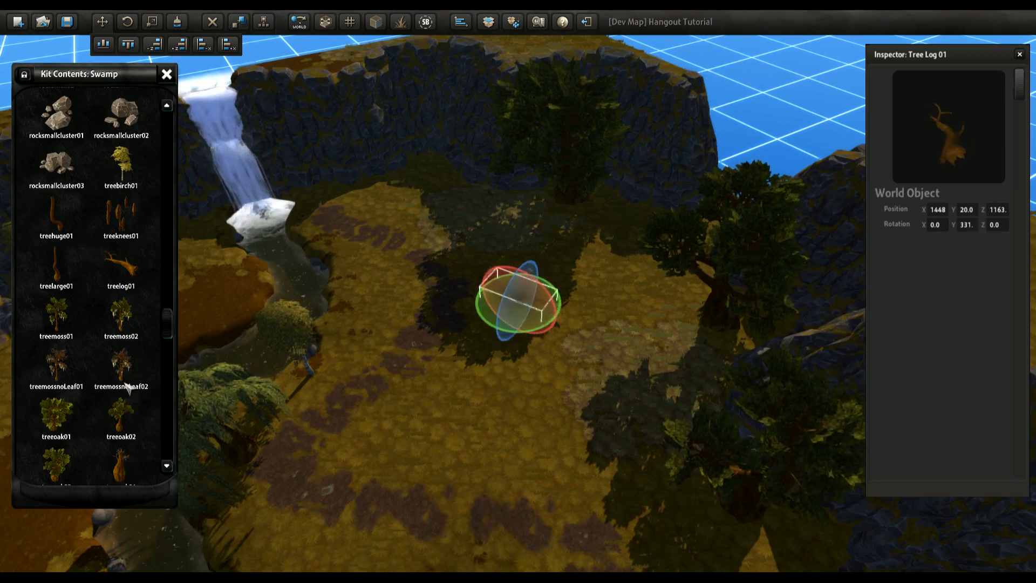
left_click(123, 429)
left_click_drag(511, 322, 435, 213)
right_click_drag(380, 298, 365, 310)
Step: Add a treepine02 beside the oaks along the rock wall and a treepine04 between the oaks near the waterfall
scroll(123, 412, "down", 5)
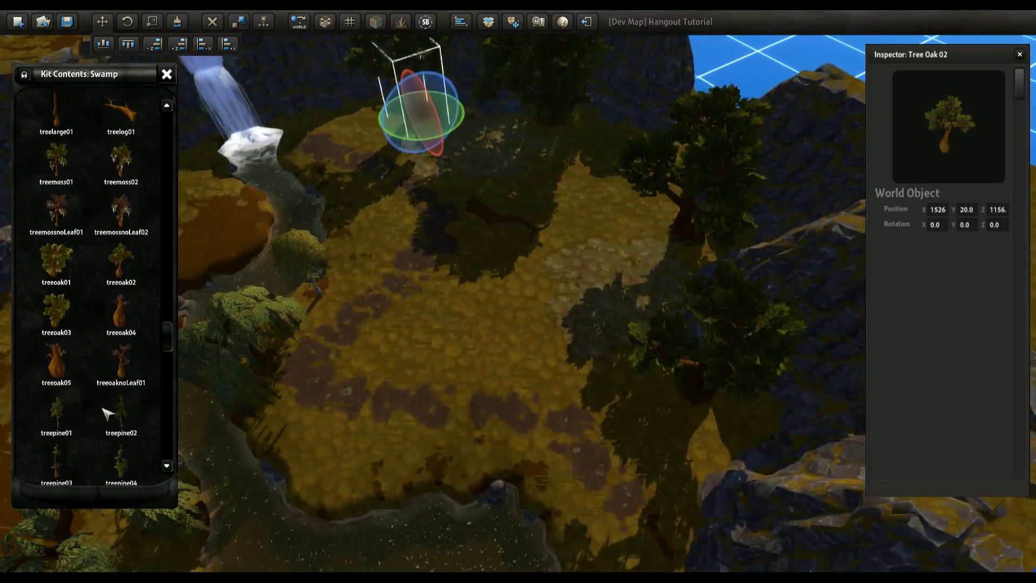
left_click(123, 412)
left_click_drag(507, 340, 623, 324)
left_click(103, 454)
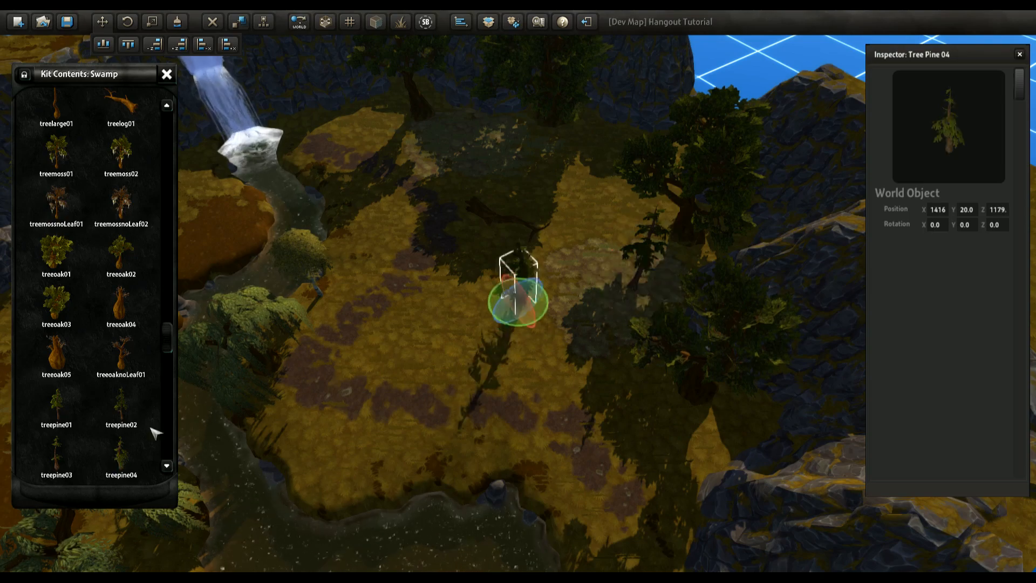
left_click_drag(471, 172, 459, 127)
Step: Place another treepine04 between the mossy trees across the stream, sunk to Y 18.8 at about X 1445, Z 1328
right_click_drag(511, 206, 396, 351)
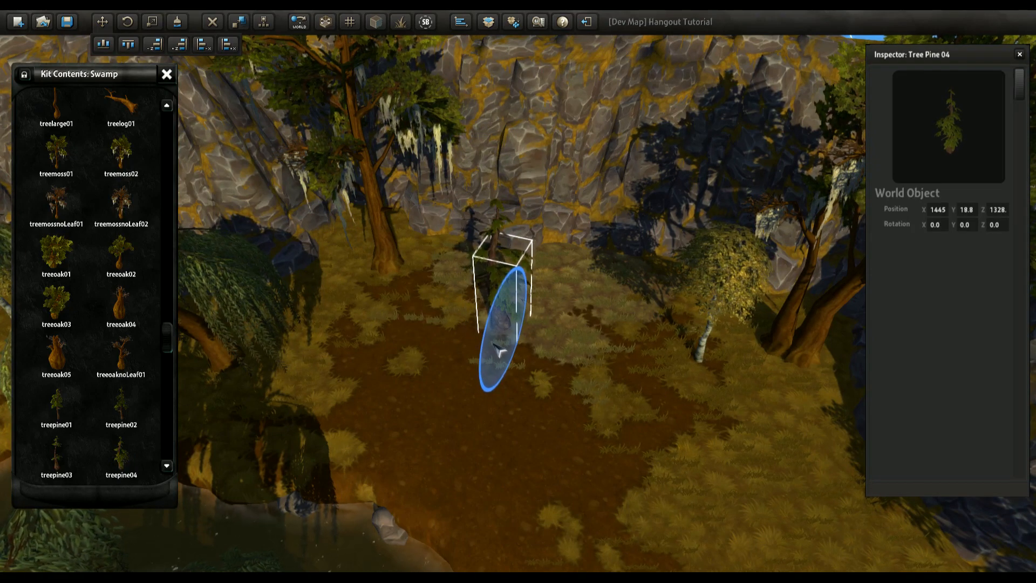
right_click_drag(499, 349, 605, 406)
left_click(241, 137)
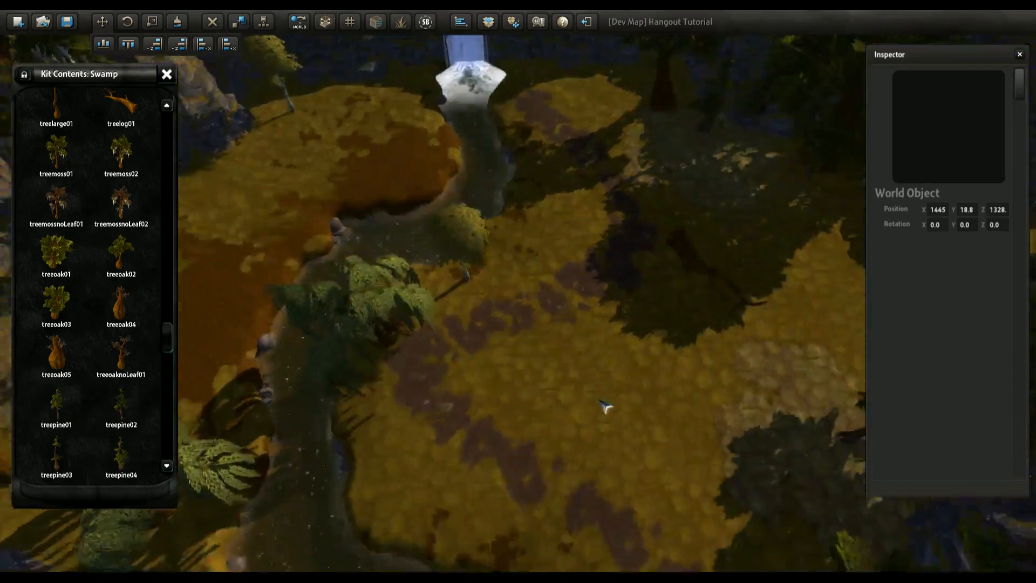
Step: Try a rocklarge01 from the Swamp kit near the waterfall, at about X 1534, Z 1180 with Z rotation 6.7
scroll(105, 376, "down", 3)
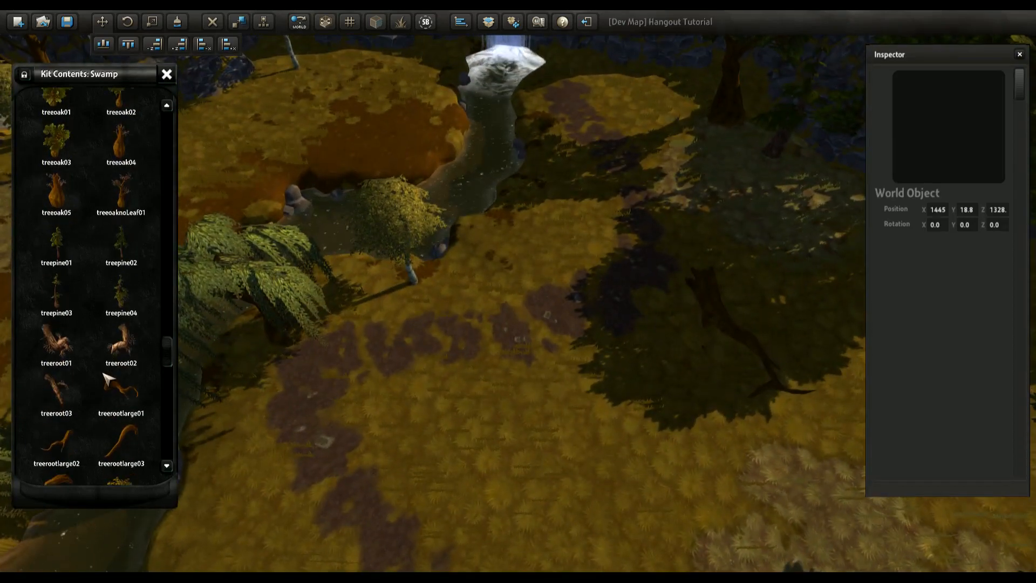
scroll(169, 365, "up", 6)
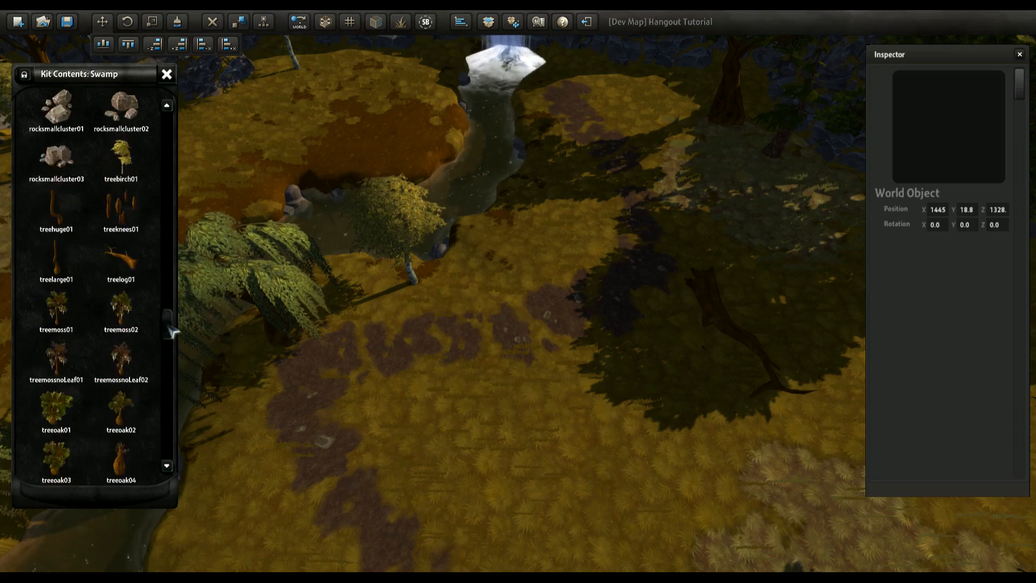
left_click_drag(172, 332, 168, 302)
right_click_drag(297, 324, 401, 325)
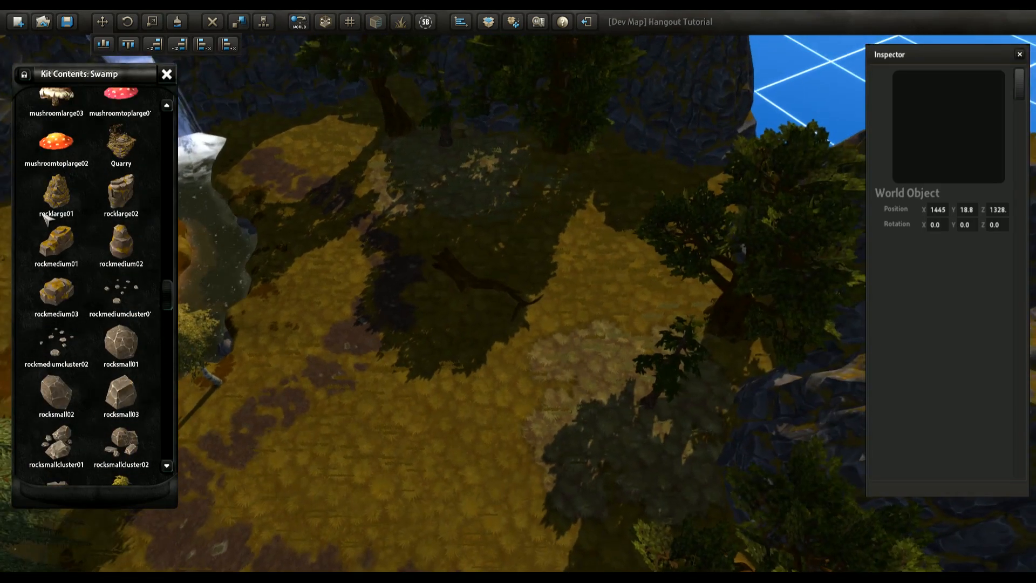
left_click(59, 197)
key("w")
left_click_drag(511, 383, 590, 231)
left_click_drag(599, 267, 268, 223)
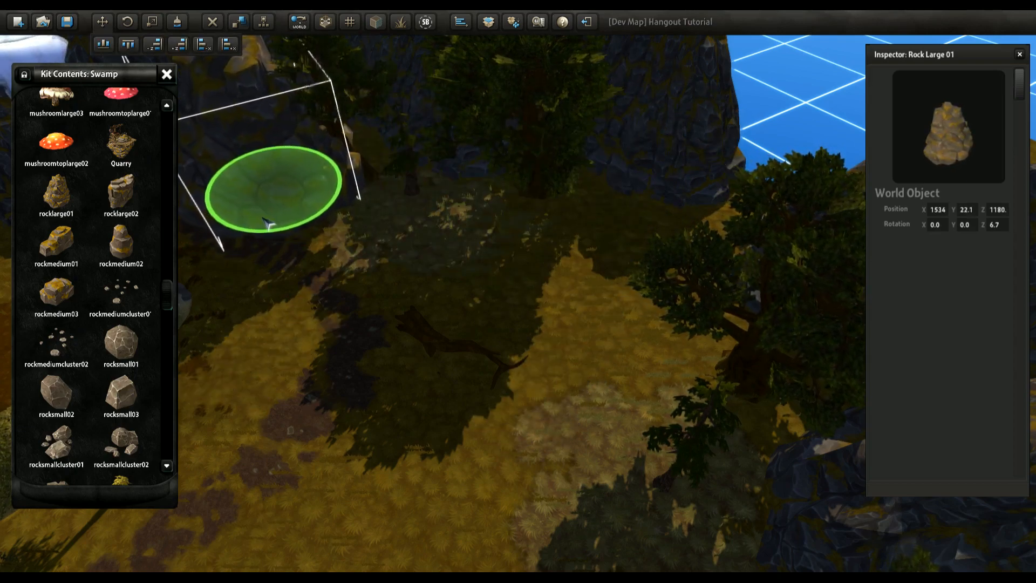
Step: Move the large rock to about X 1493, Y 17.3, Z 1160, and delete it
right_click_drag(504, 229, 448, 302)
left_click_drag(448, 303, 691, 320)
key("w")
left_click_drag(652, 289, 574, 337)
key("Delete")
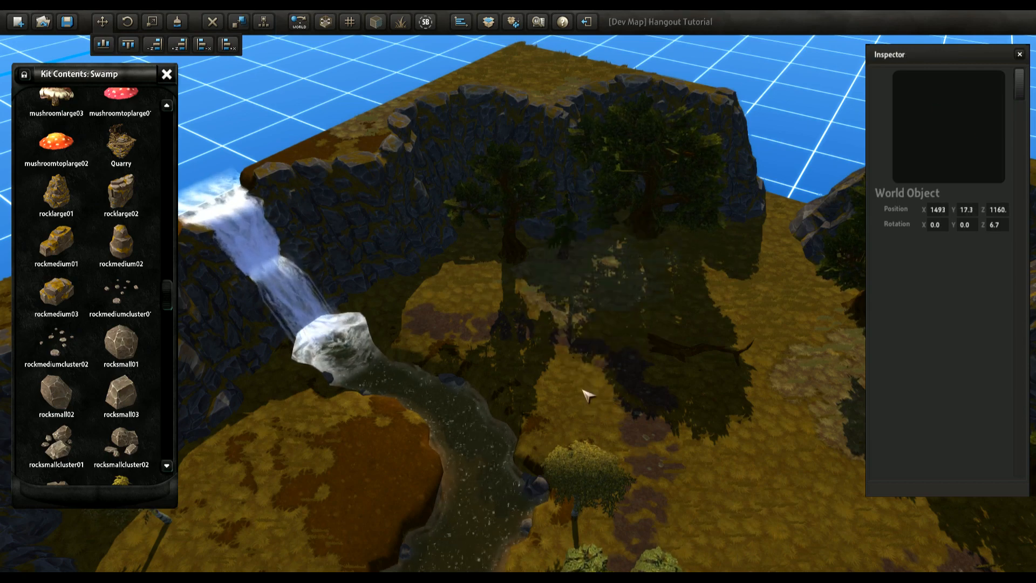
Step: Place a rockmedium01 on the grass near the stream, at about X 1481, Z 1204 with Y rotation 312
right_click_drag(583, 390, 400, 437)
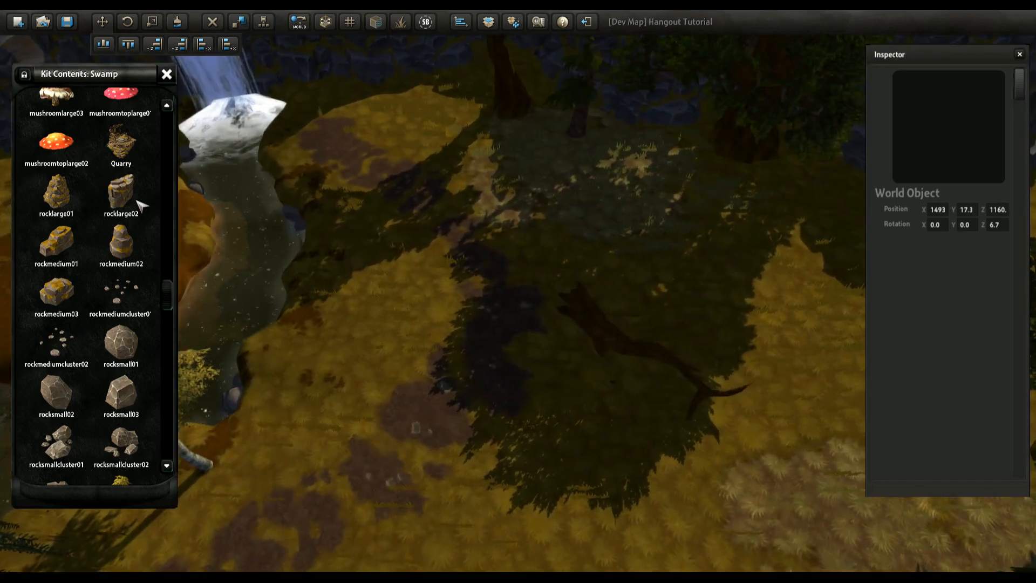
left_click_drag(536, 339, 378, 324)
right_click_drag(467, 317, 409, 333)
scroll(409, 333, "up", 5)
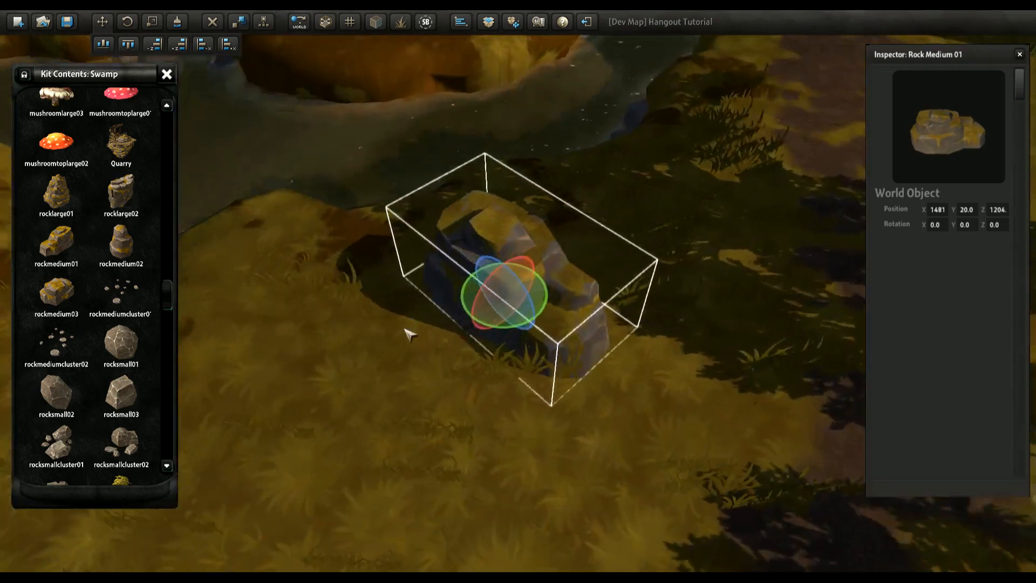
left_click_drag(505, 316, 617, 316)
right_click_drag(588, 318, 536, 352)
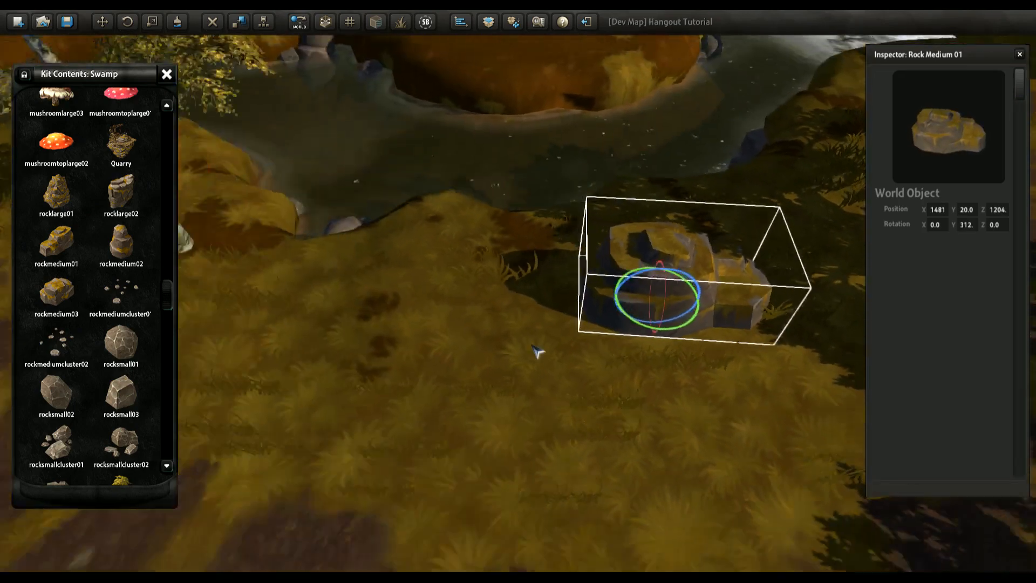
Step: Add a rockmedium03 at about X 1466, Z 1207 with Y rotation 261, and adjust the rockmedium01 to X 1480, Z 1203, Y rotation 322
scroll(536, 351, "down", 3)
left_click_drag(65, 296, 678, 341)
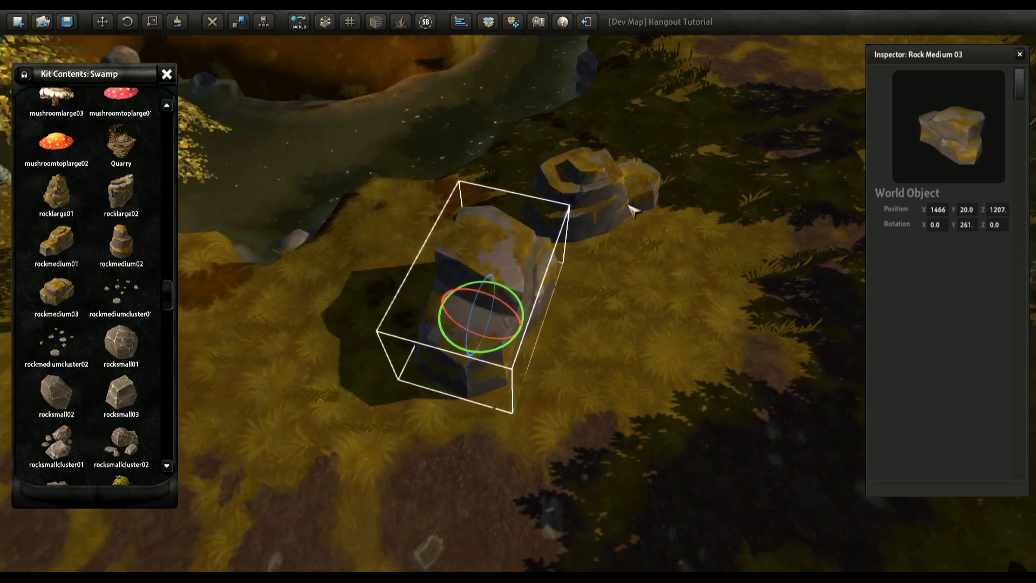
left_click(618, 238)
left_click(608, 210)
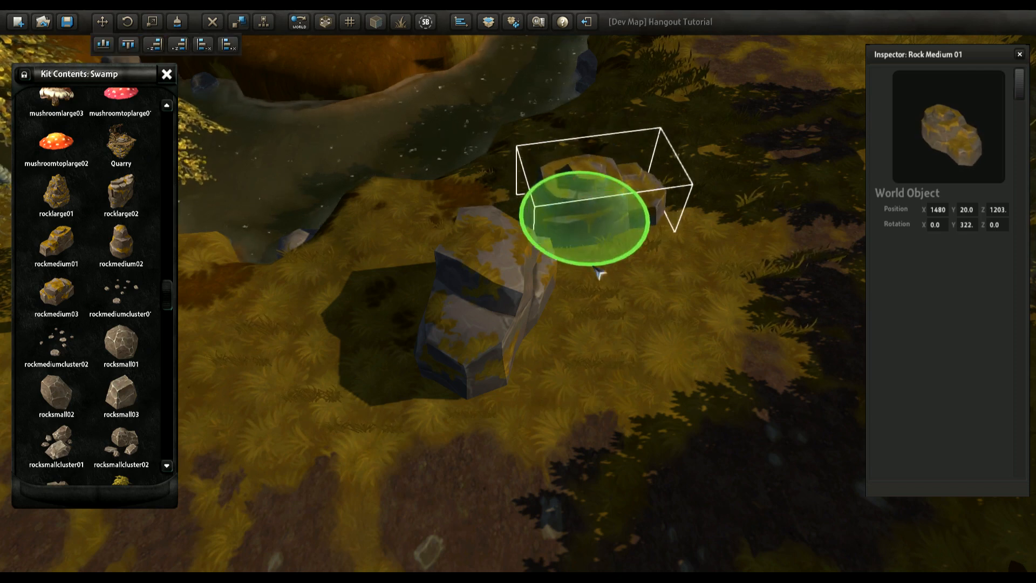
Step: Scatter a rockmediumcluster01 at about X 1468, Z 1198 and a rocksmallcluster02 at about X 1474, Z 1216 around the two boulders
right_click_drag(597, 305, 604, 329)
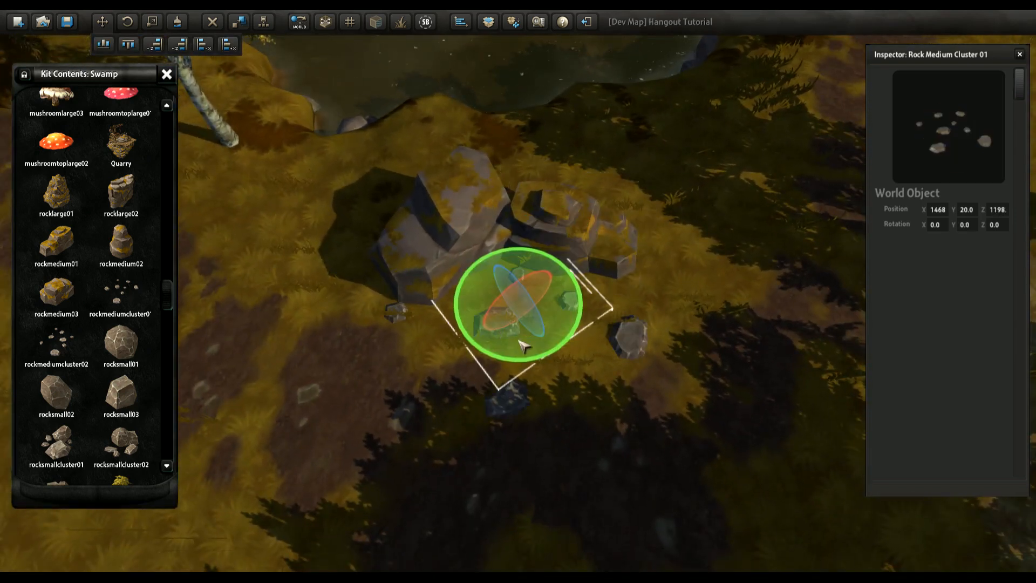
right_click_drag(444, 352, 643, 313)
scroll(123, 395, "down", 1)
scroll(124, 405, "down", 1)
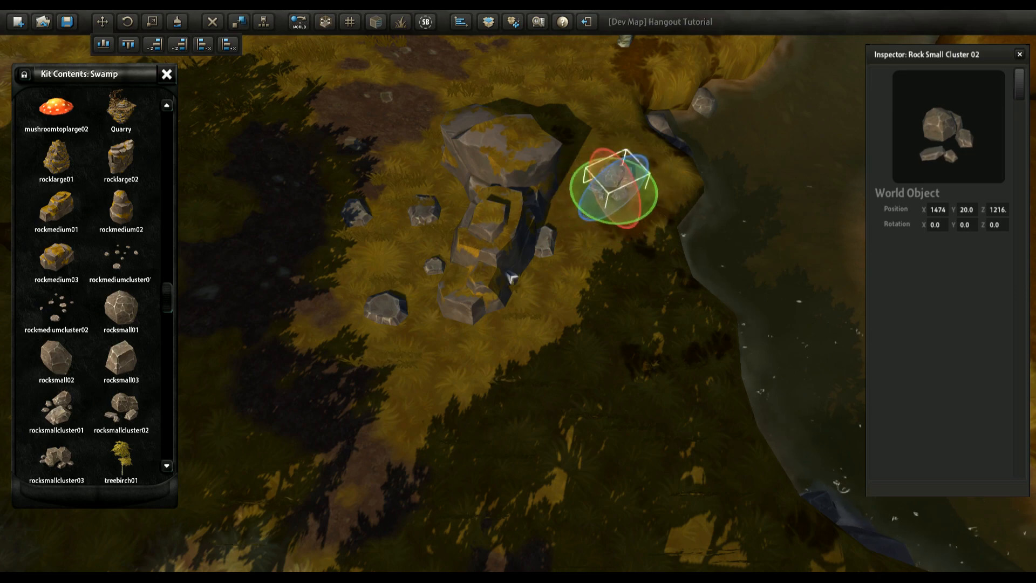
Step: Place a rockmediumcluster02 on the open grass beyond the boulders, at about X 1431, Z 1203
right_click_drag(512, 278, 717, 241)
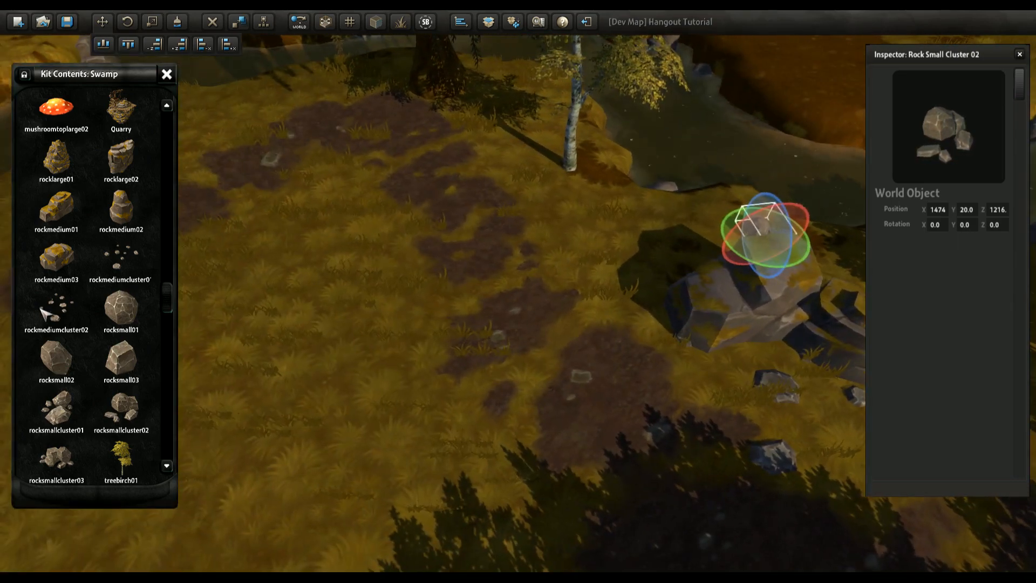
right_click_drag(447, 316, 503, 340)
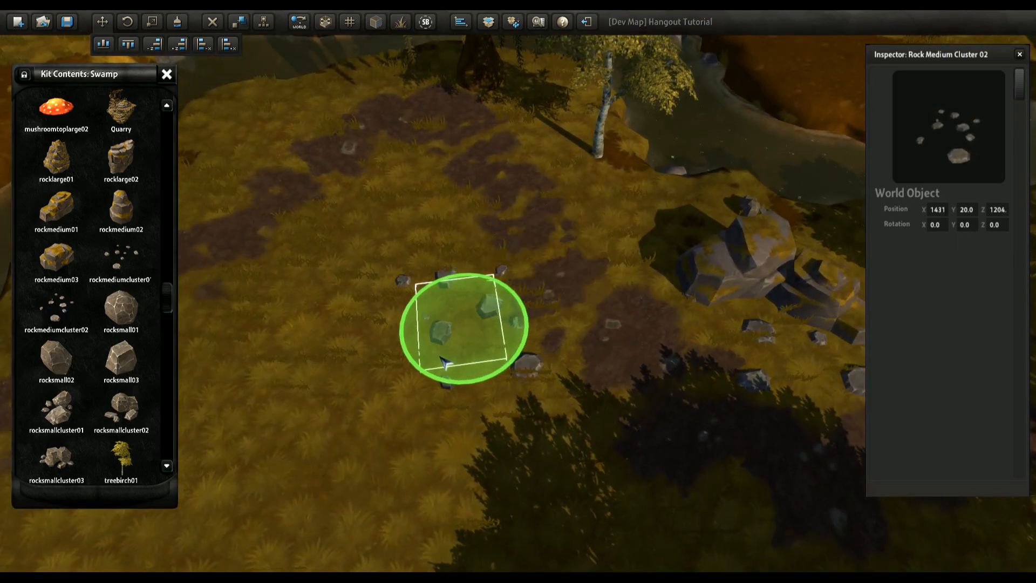
right_click_drag(436, 367, 544, 309)
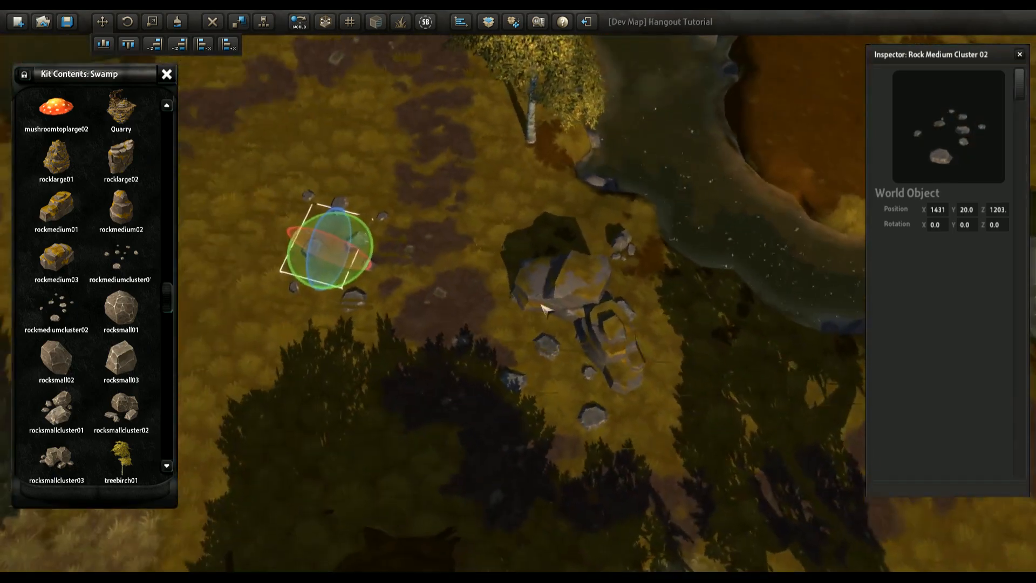
Step: Examine the boulder group by the stream, selecting the rockmedium03 and the ground pieces around it
scroll(564, 335, "up", 10)
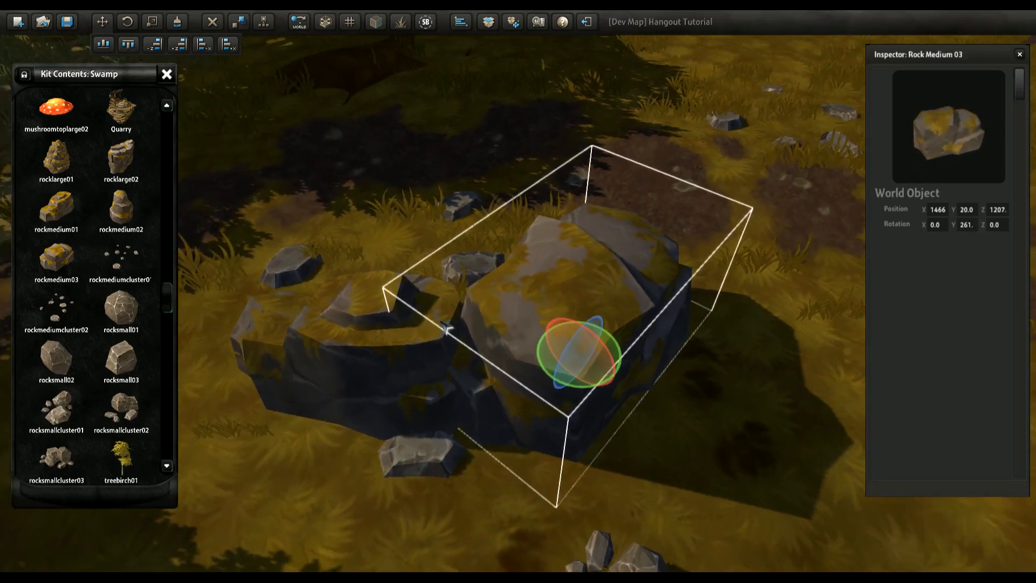
scroll(448, 326, "down", 5)
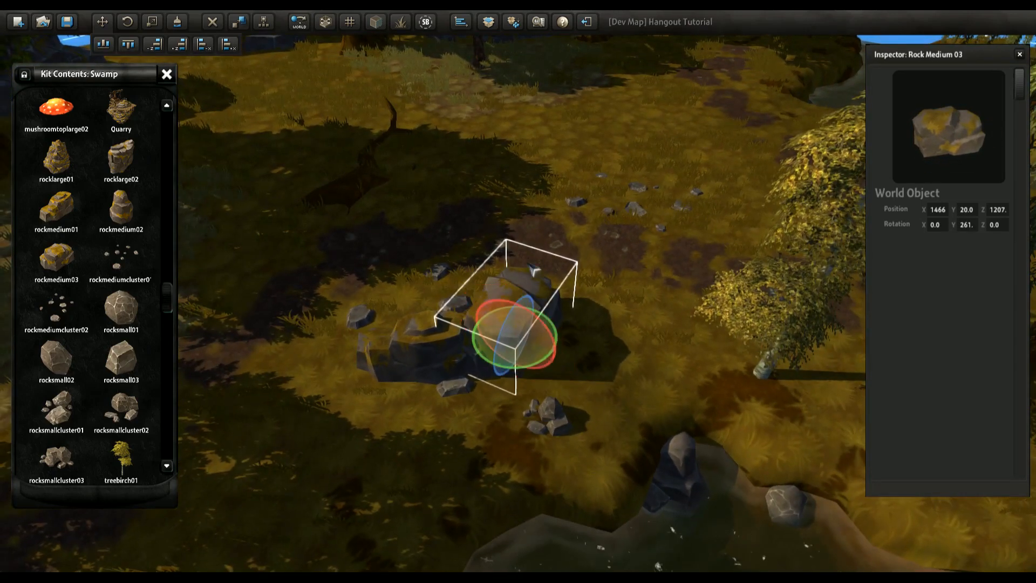
scroll(504, 305, "down", 2)
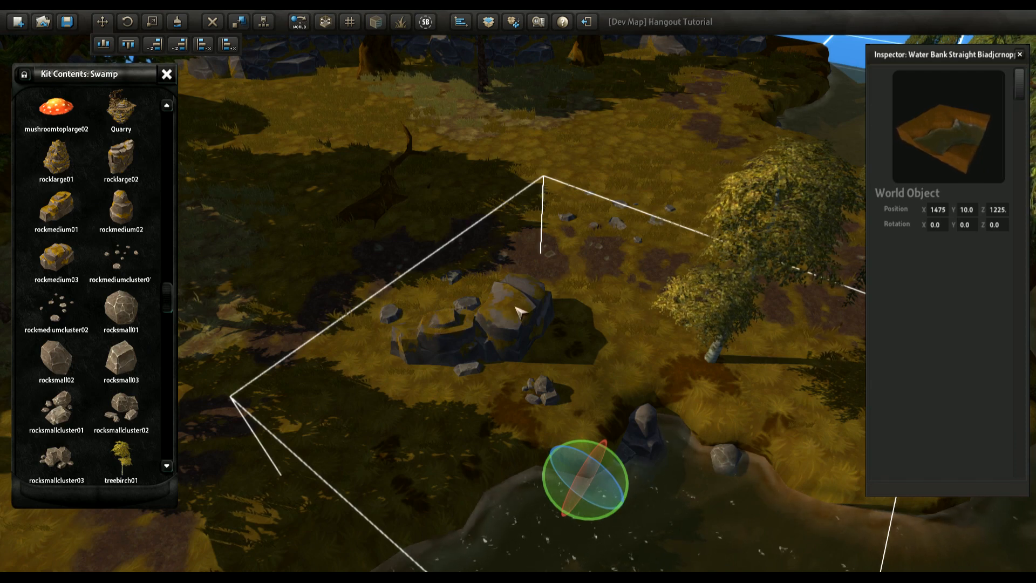
left_click(432, 223)
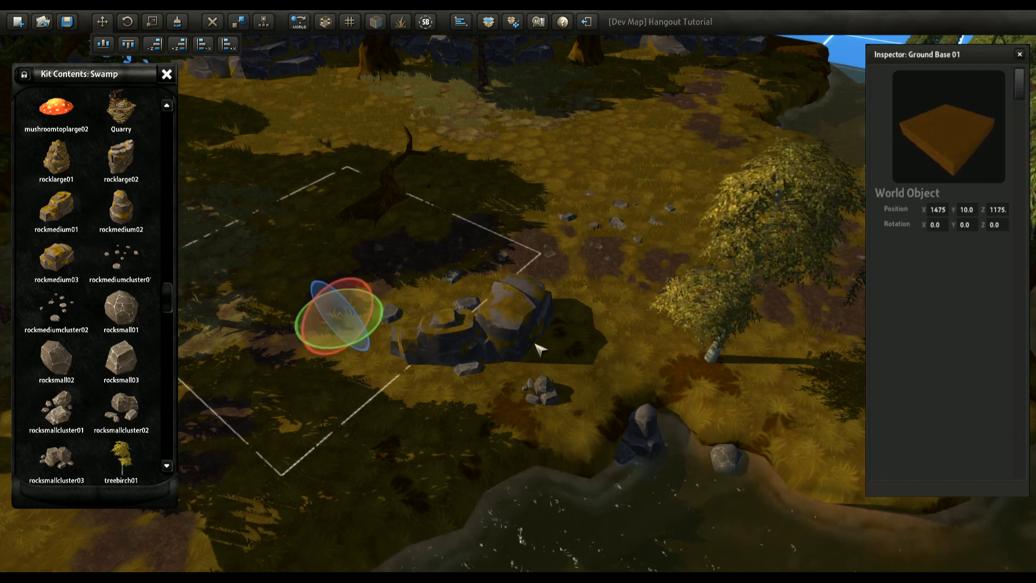
left_click(538, 325)
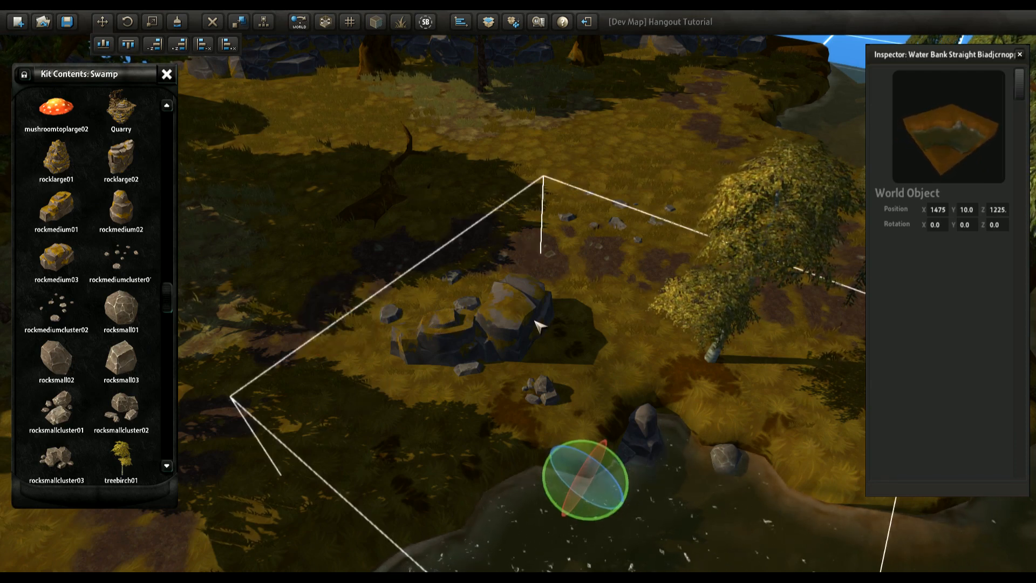
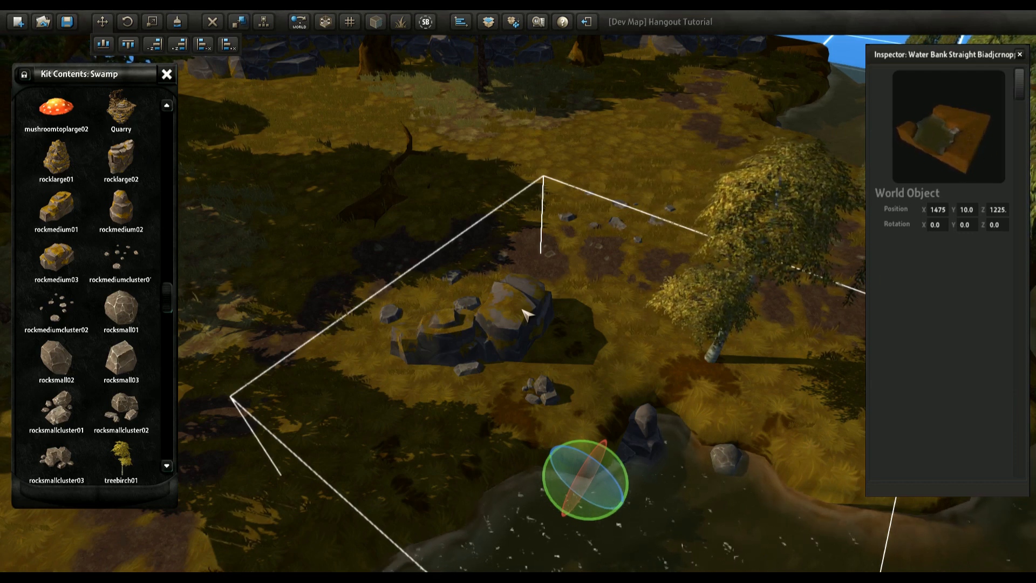
left_click(523, 313)
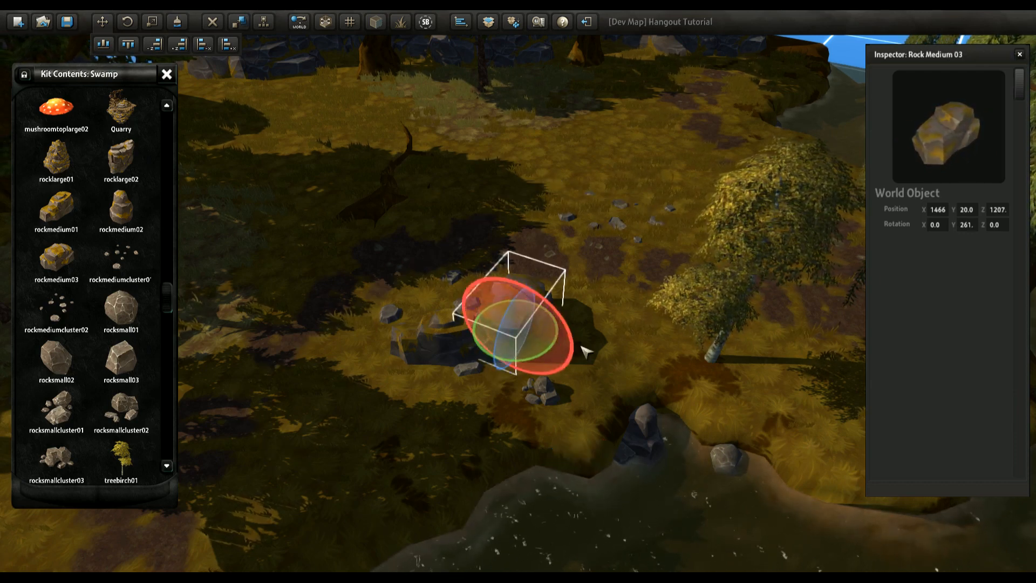
left_click(573, 393)
left_click(539, 319)
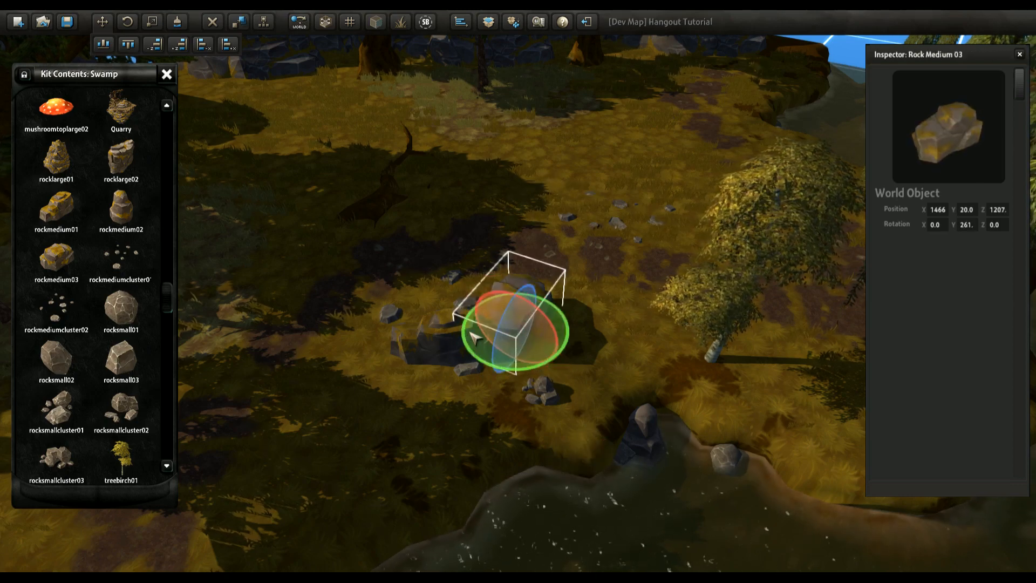
Step: Inspect the area around the birch and willow, and select the treeoak02 behind the birch
key("w")
key("d")
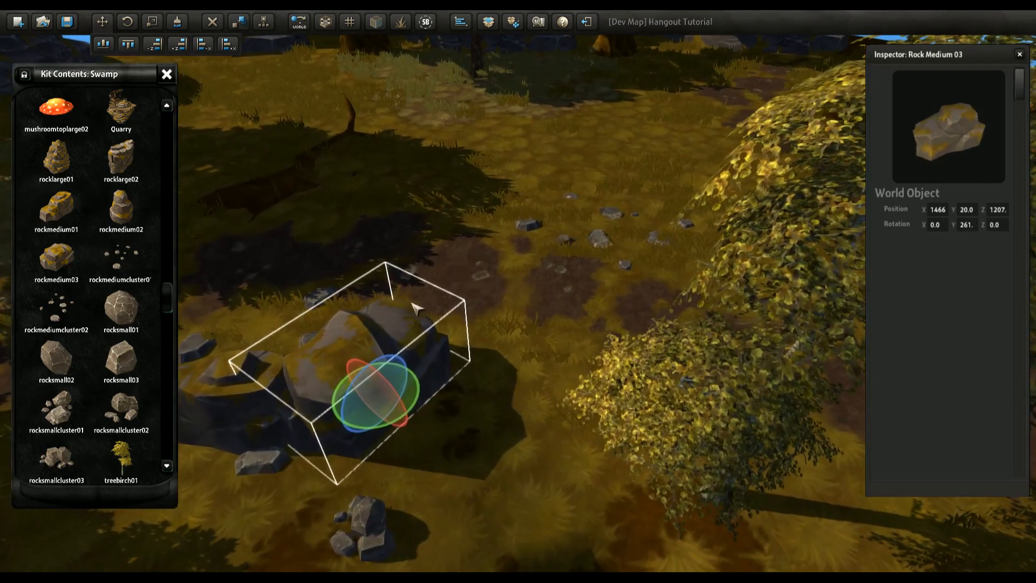
key("w")
key("d")
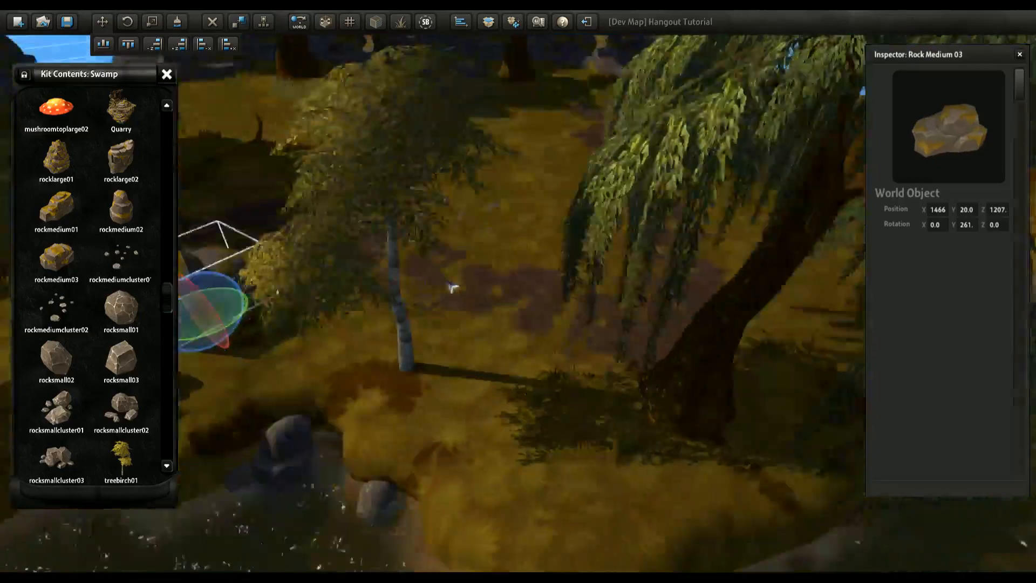
right_click_drag(450, 285, 465, 215)
key("w")
key("s")
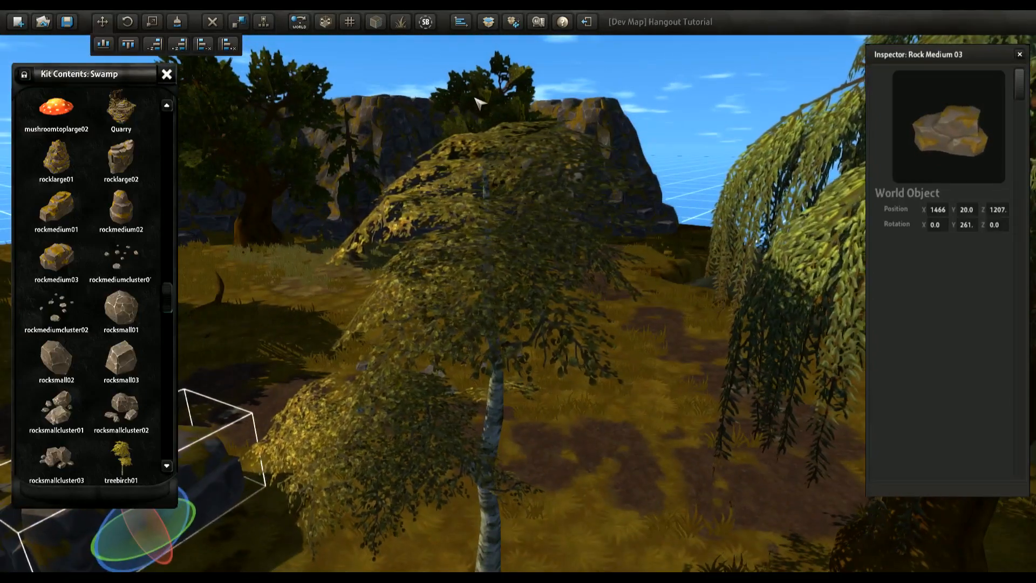
left_click(488, 239)
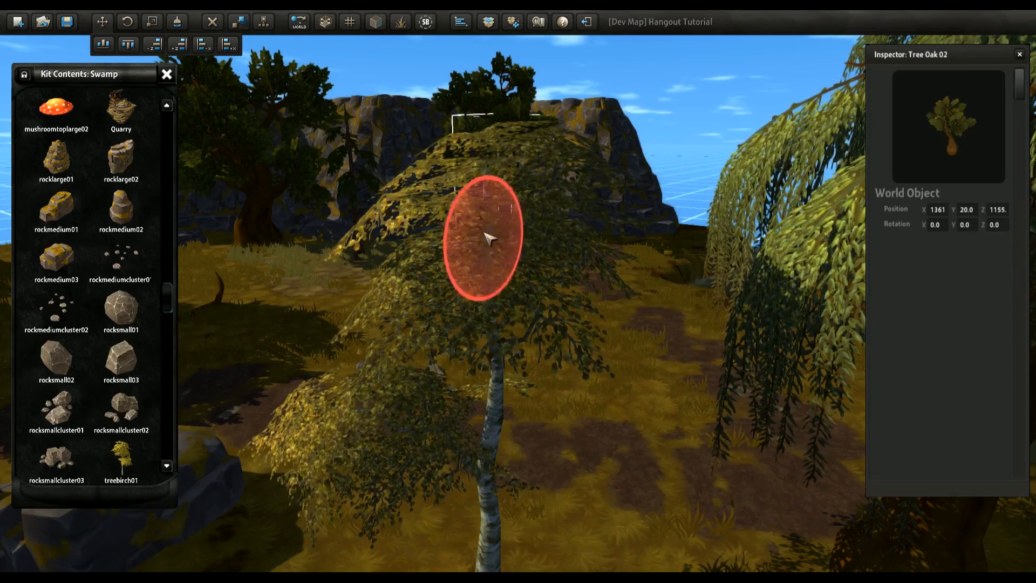
left_click(500, 308)
left_click(502, 307)
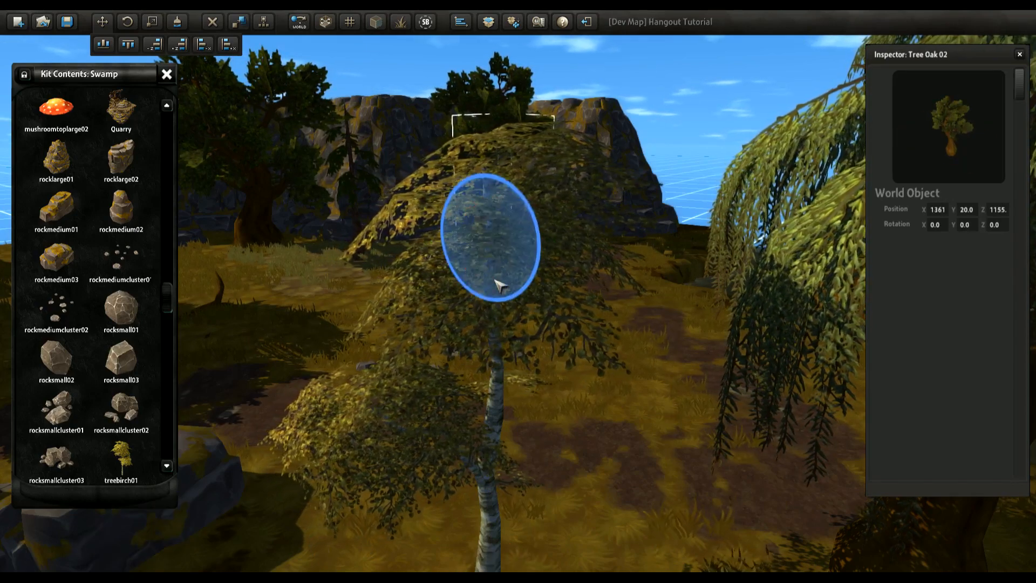
Step: Inspect the objects selectable around the birch, including the treebirch01 itself and the cliff behind it
left_click(492, 354)
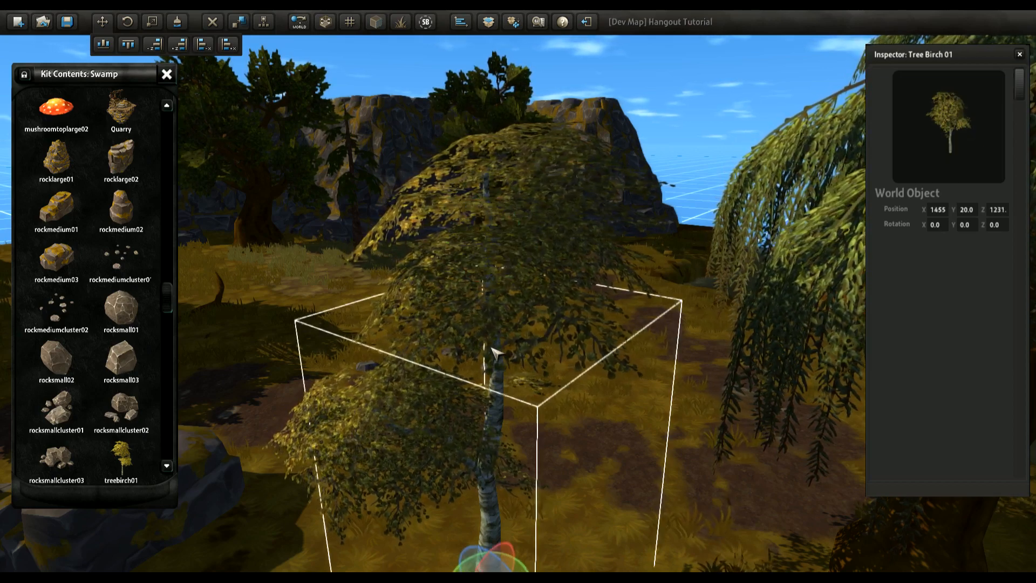
left_click(491, 297)
left_click(490, 294)
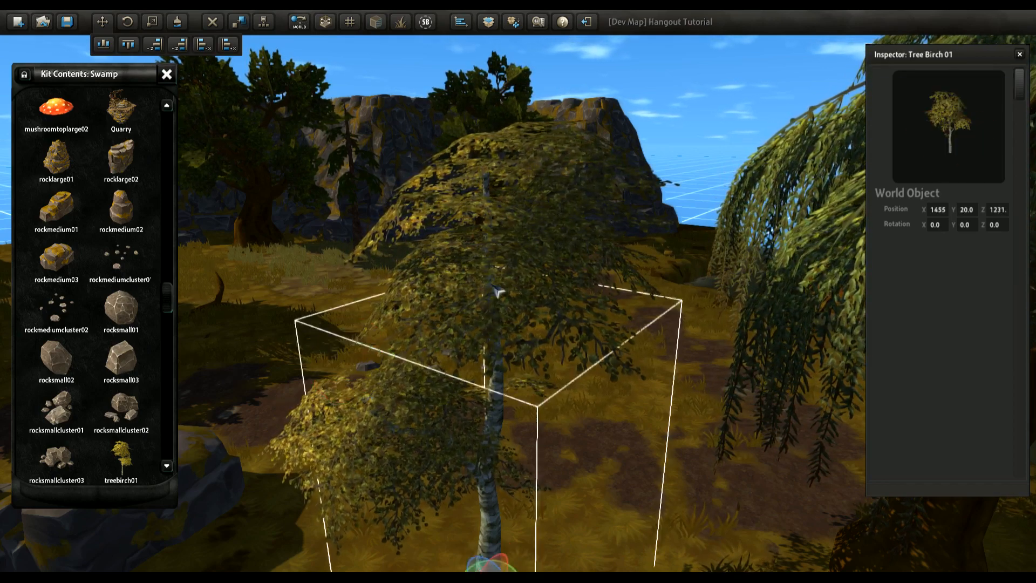
left_click(495, 291)
left_click(489, 215)
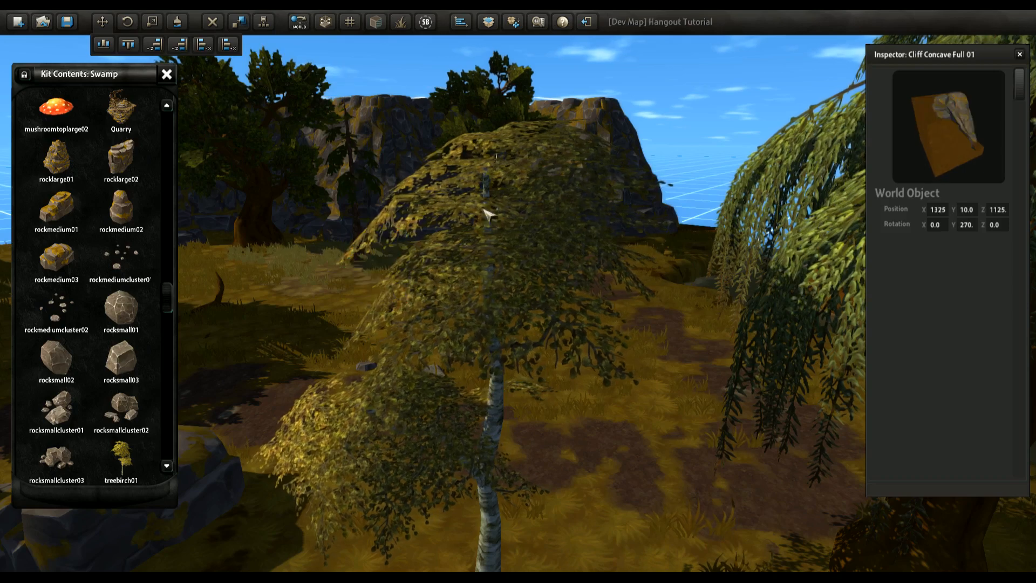
left_click(493, 348)
scroll(492, 347, "down", 6)
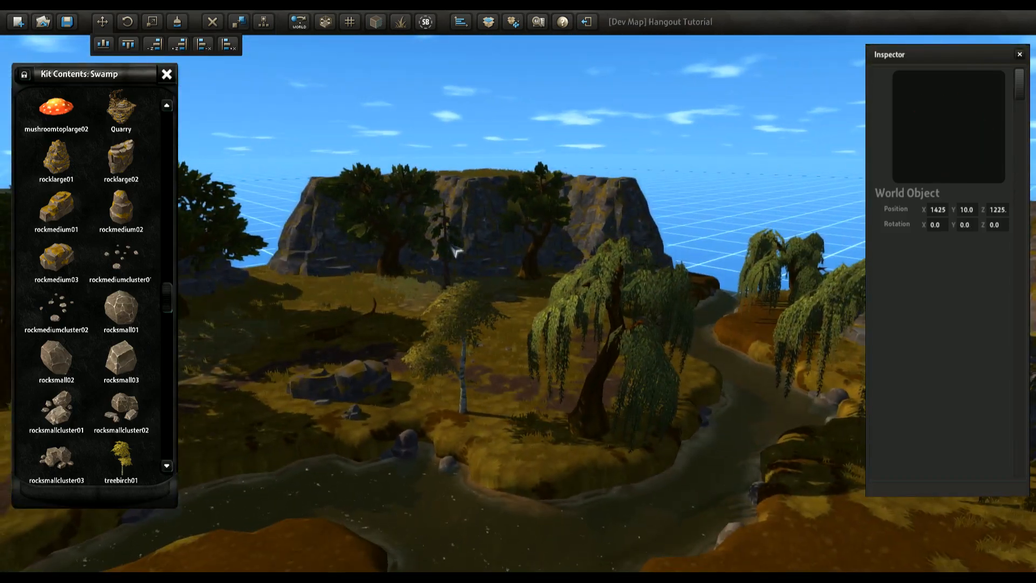
Step: Try to multi-select the two boulders by the stream together with the rocks around them
scroll(464, 254, "up", 8)
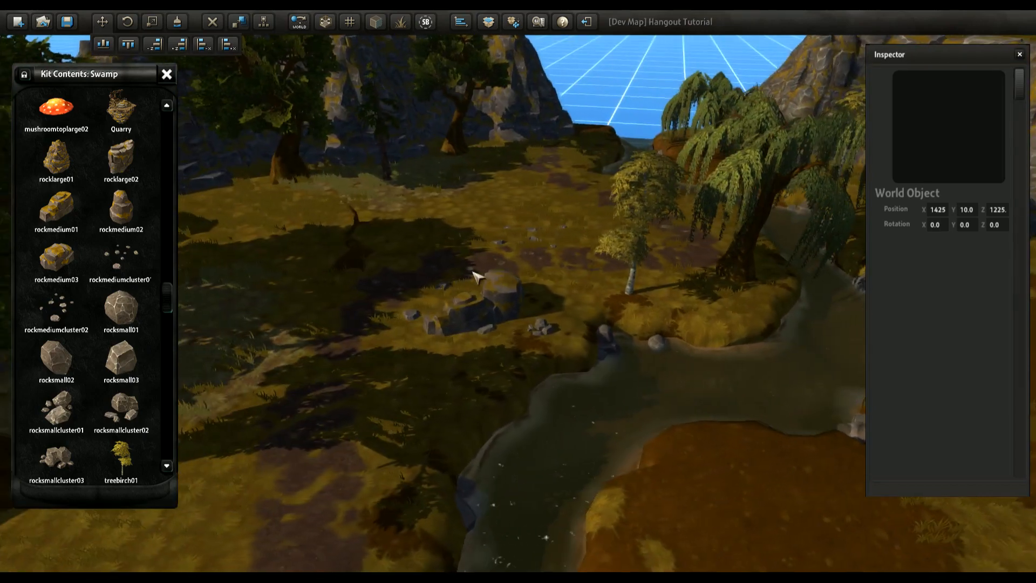
mouse_move(473, 276)
right_mouse_down()
mouse_move(567, 287)
mouse_move(527, 277)
mouse_move(446, 293)
mouse_move(372, 278)
mouse_move(474, 282)
right_mouse_up()
scroll(446, 293, "up", 5)
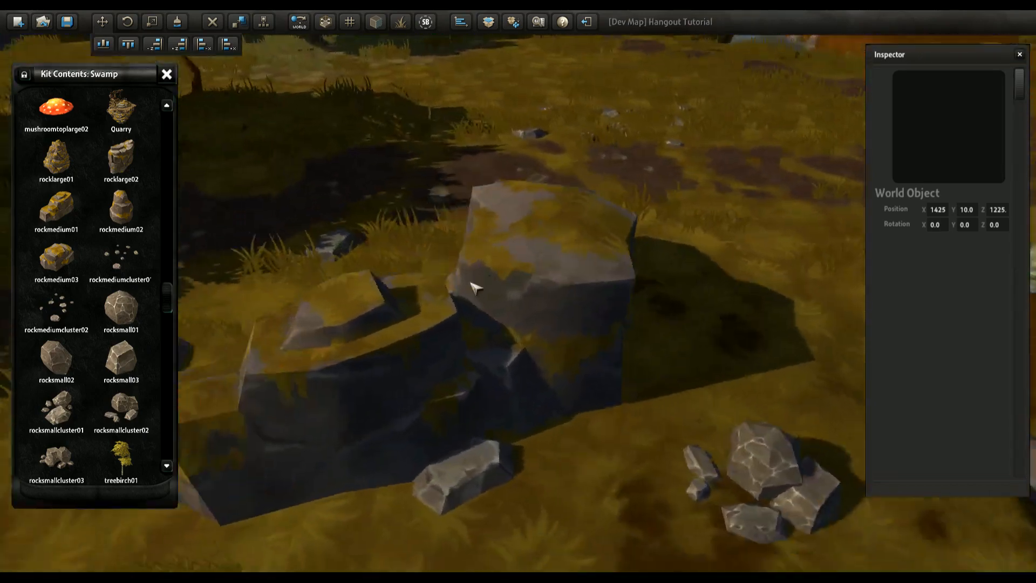
left_click(562, 219)
left_click(331, 352, "ctrl")
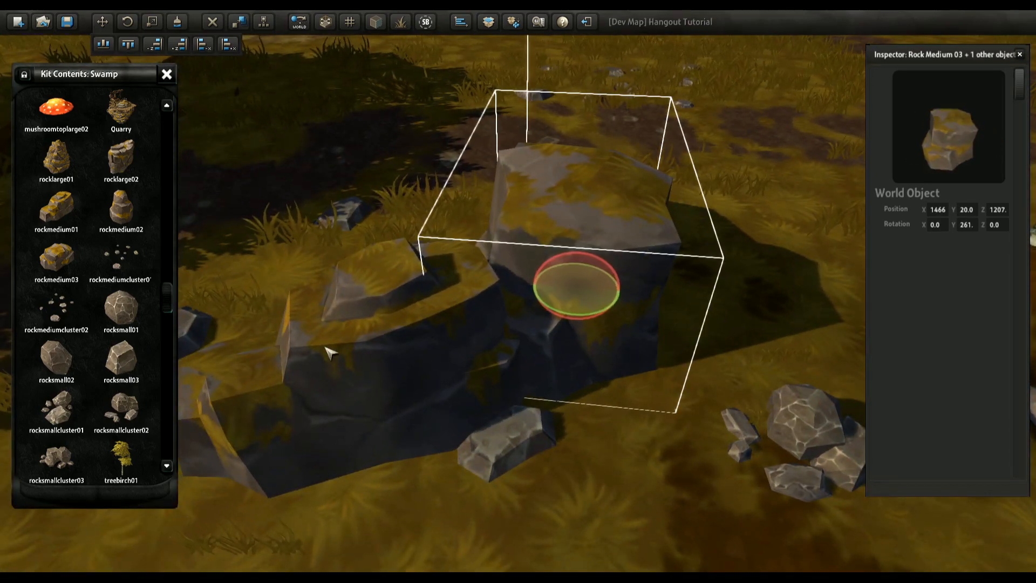
left_click(416, 342, "ctrl")
right_click_drag(416, 342, 367, 131)
left_click(517, 353, "ctrl")
left_click(376, 126)
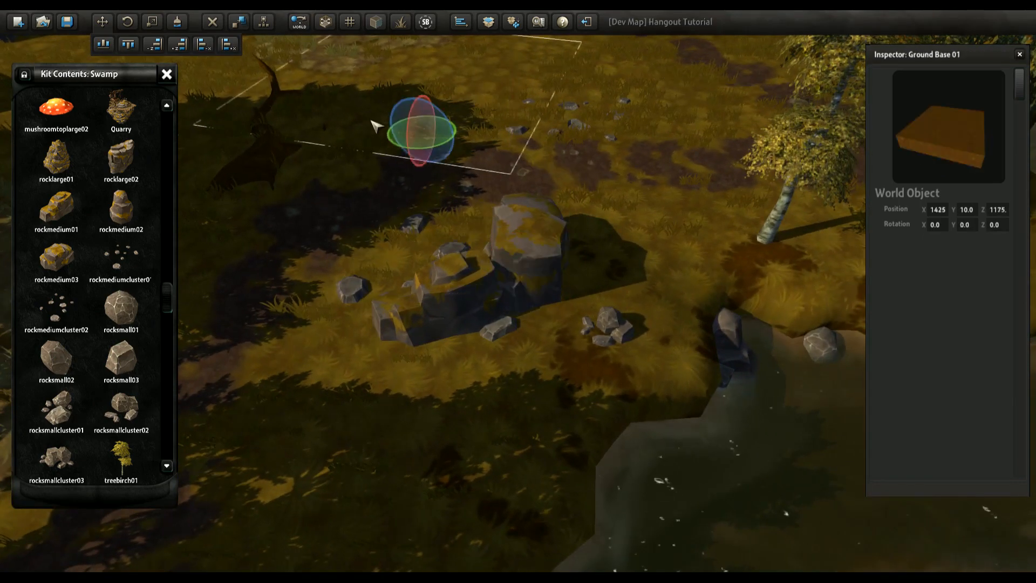
Step: Try again to collect both boulders and their surrounding rock clusters in one selection, with the ground pieces left out
left_click(448, 264)
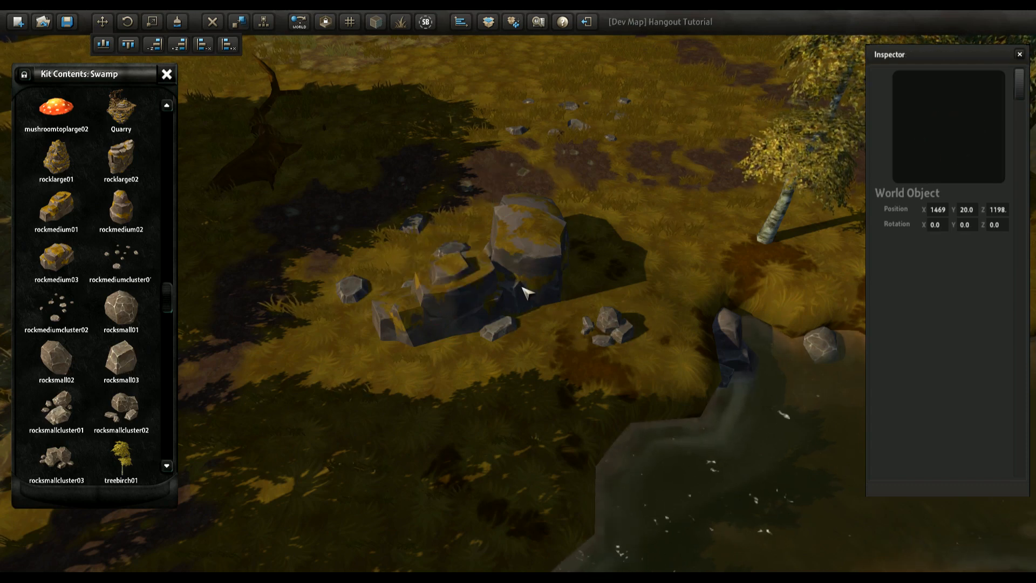
left_click(501, 336, "ctrl")
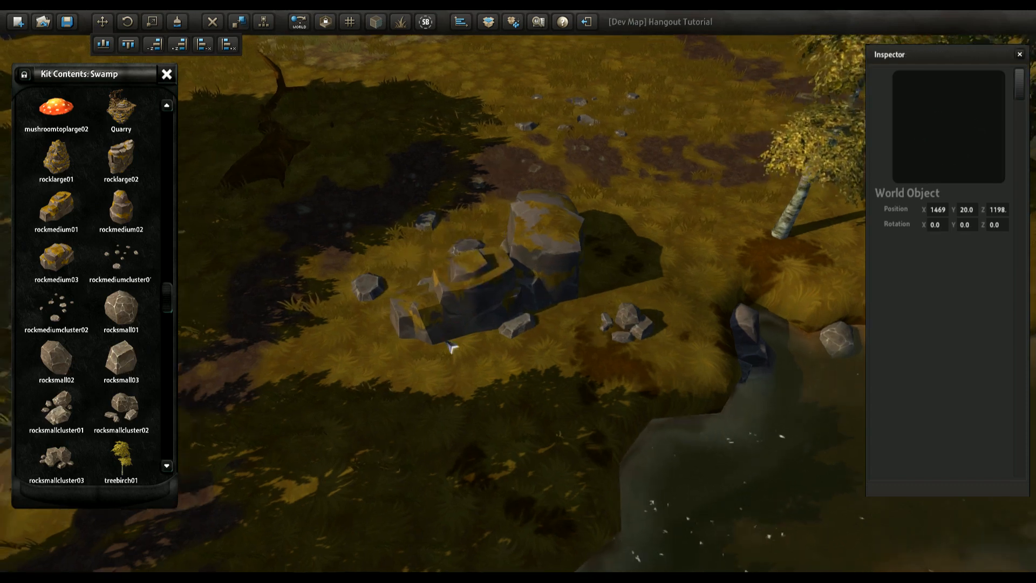
scroll(472, 303, "up", 5)
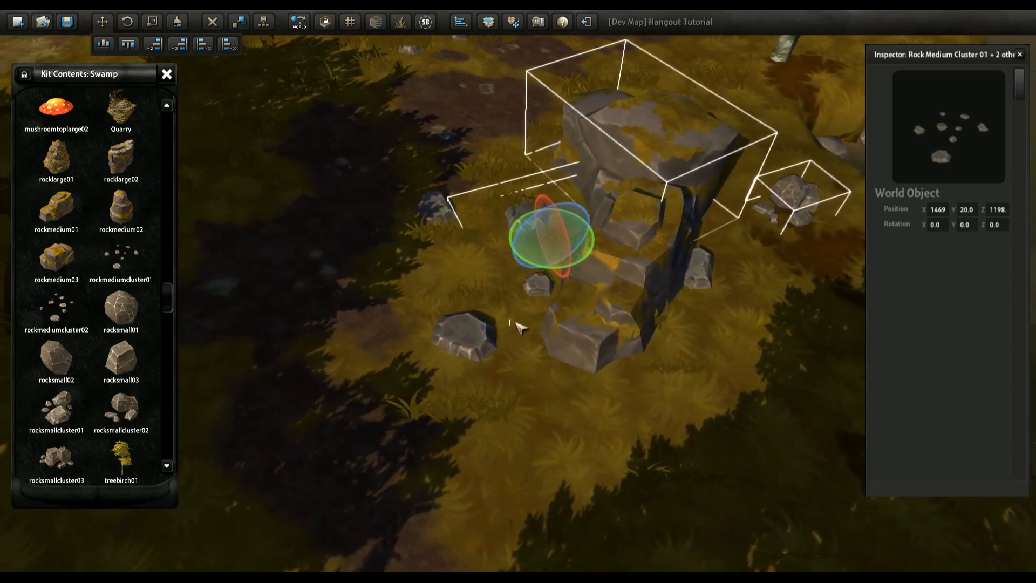
left_click(519, 326)
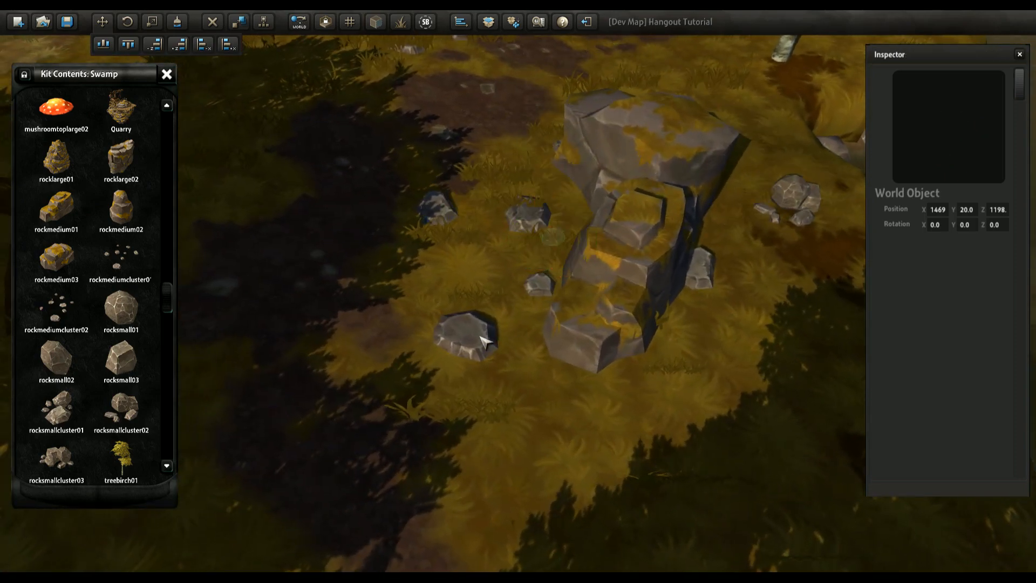
left_click(597, 322)
left_click(621, 135, "ctrl")
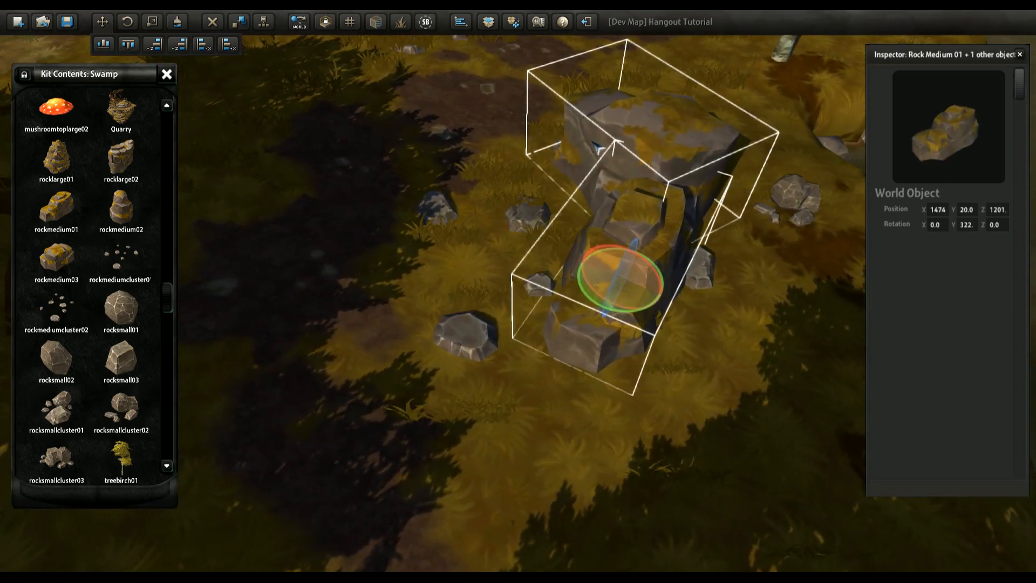
left_click(527, 222, "ctrl")
middle_click_drag(664, 243, 467, 316)
left_click(458, 312)
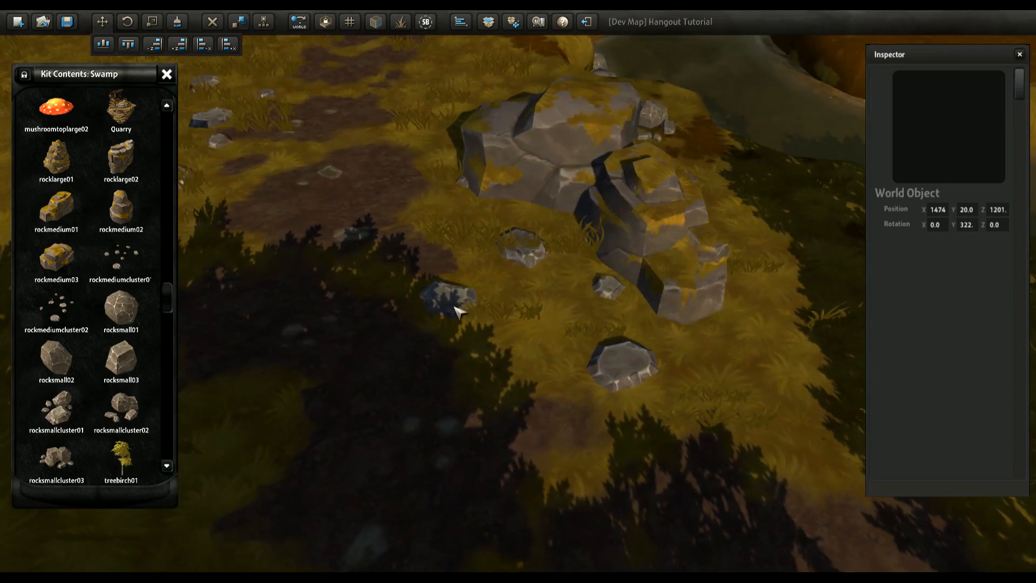
Step: Select the rockmediumcluster01, both boulders (rockmedium03 and rockmedium01) and the small rock cluster beside them, and group these four objects
left_click(474, 305)
left_click(603, 189, "ctrl")
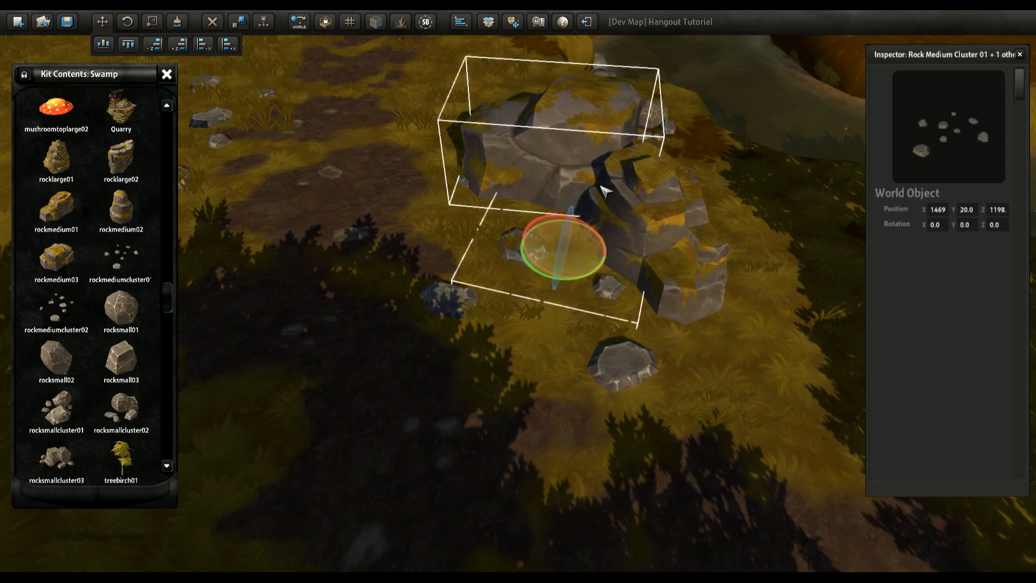
left_click(642, 237, "ctrl")
middle_click_drag(642, 238, 713, 328)
left_click(486, 302, "ctrl")
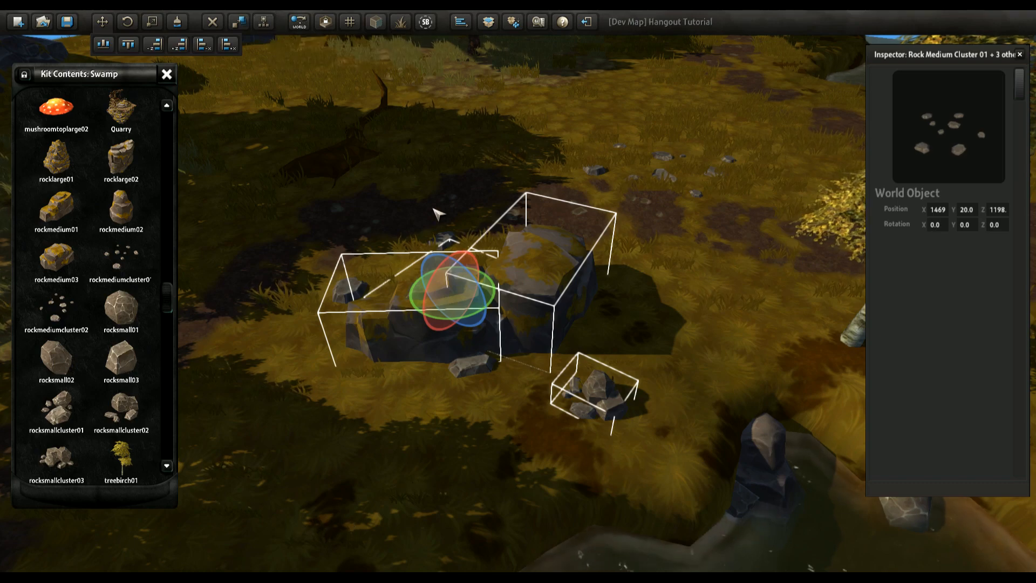
key("ctrl+g")
scroll(432, 170, "down", 3)
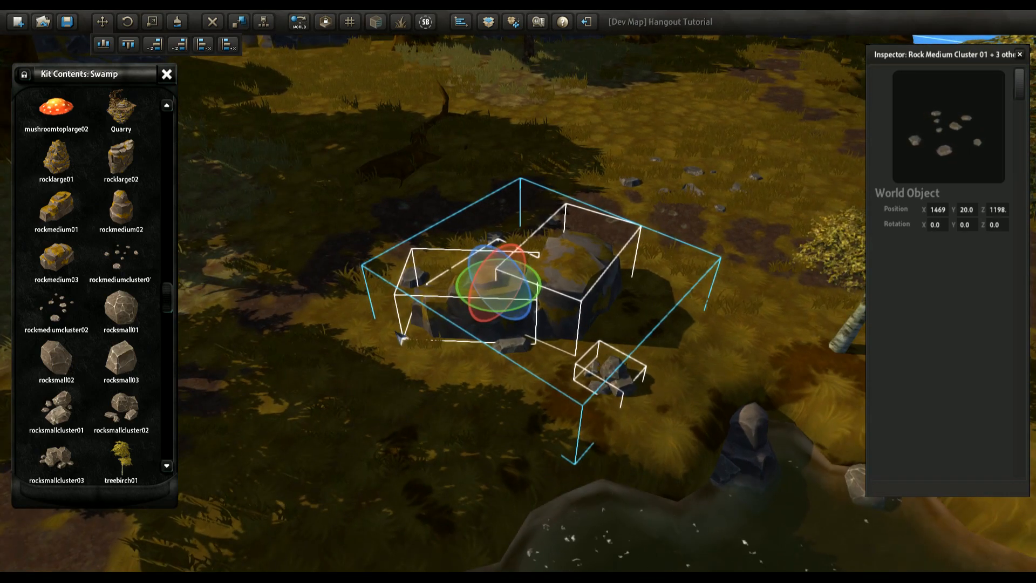
Step: Duplicate the rock group onto the grass toward the waterfall, at about X 1524, Z 1174, and rotate the copy to 96.8° around Y
scroll(405, 370, "down", 3)
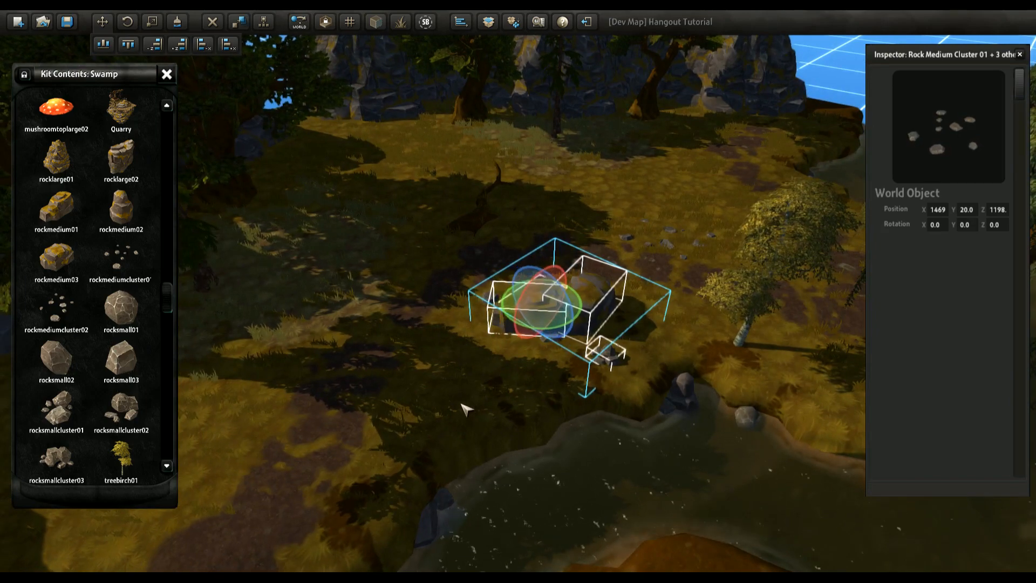
left_click_drag(517, 306, 219, 386)
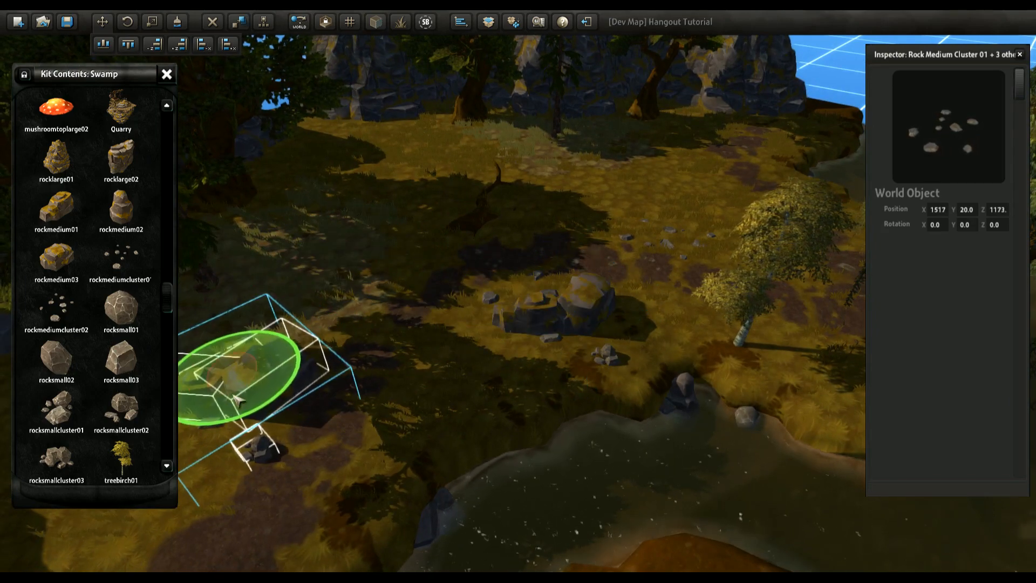
right_click_drag(219, 385, 430, 391)
scroll(360, 290, "up", 3)
left_click_drag(359, 288, 345, 291)
right_click_drag(345, 292, 513, 319)
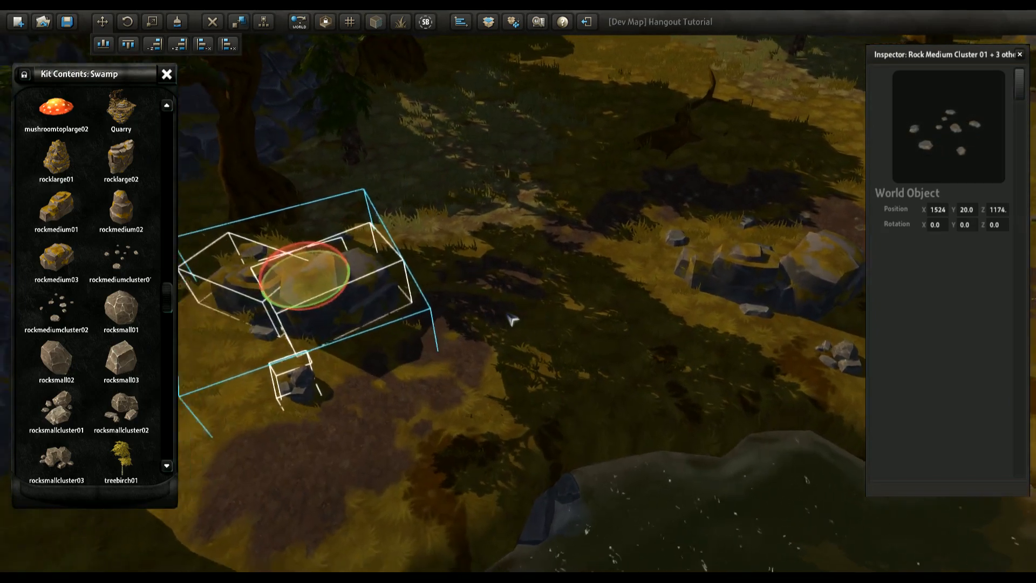
scroll(548, 312, "up", 2)
left_click_drag(426, 302, 383, 381)
Step: Copy the rock group to the opposite bank at about X 1484, Z 1293 and set its Y rotation to 30°
right_click_drag(605, 263, 761, 268)
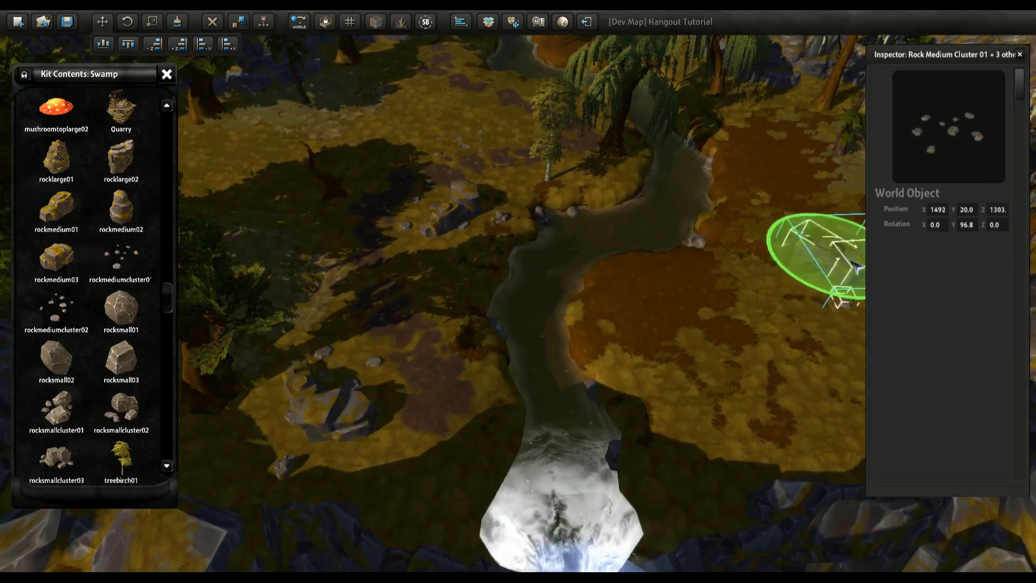
key("f")
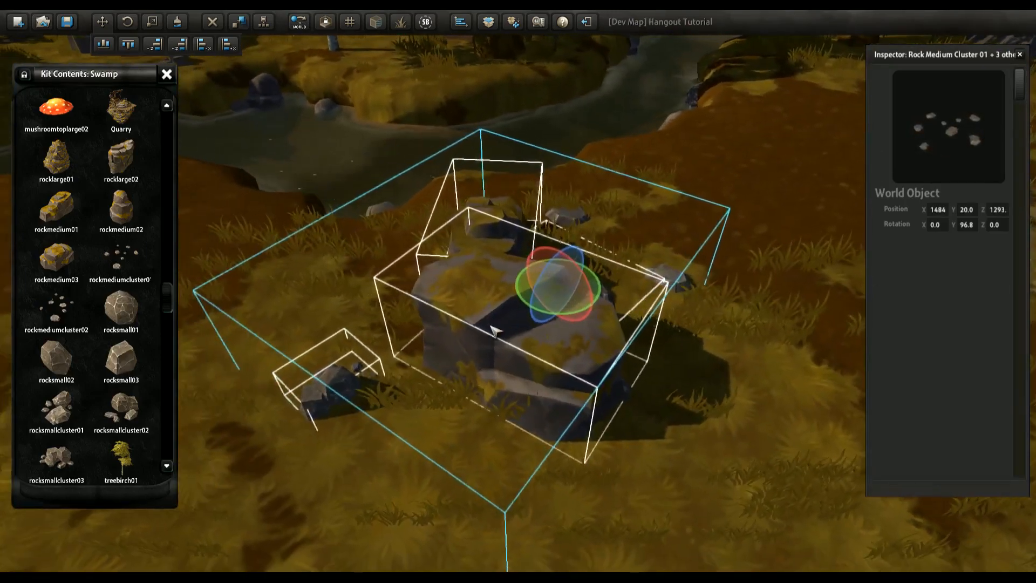
left_click_drag(534, 314, 554, 308)
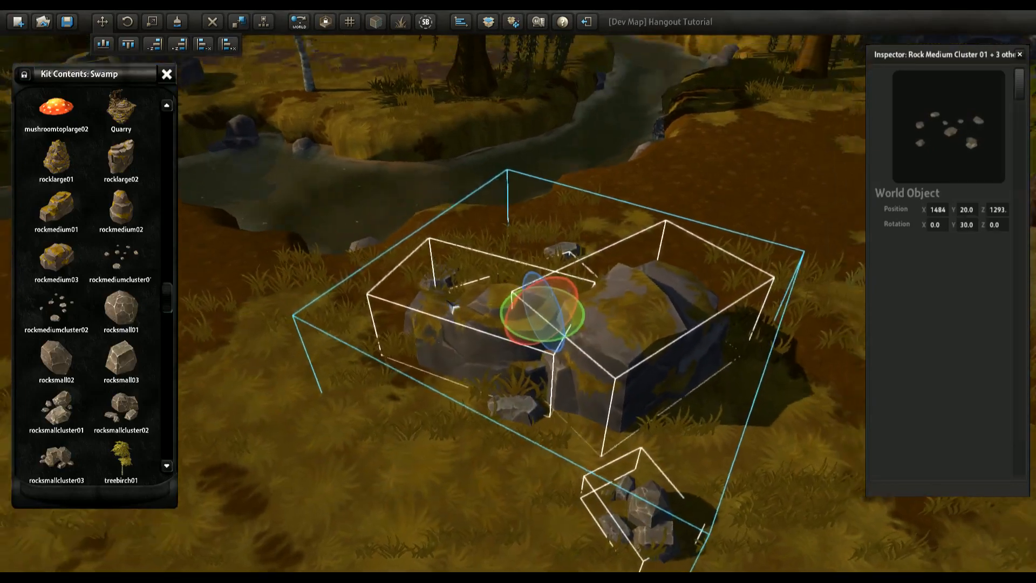
Step: Copy the rock group back across the stream to the far grass at about X 1399, Z 1190, and deselect it
right_click_drag(444, 321, 614, 308)
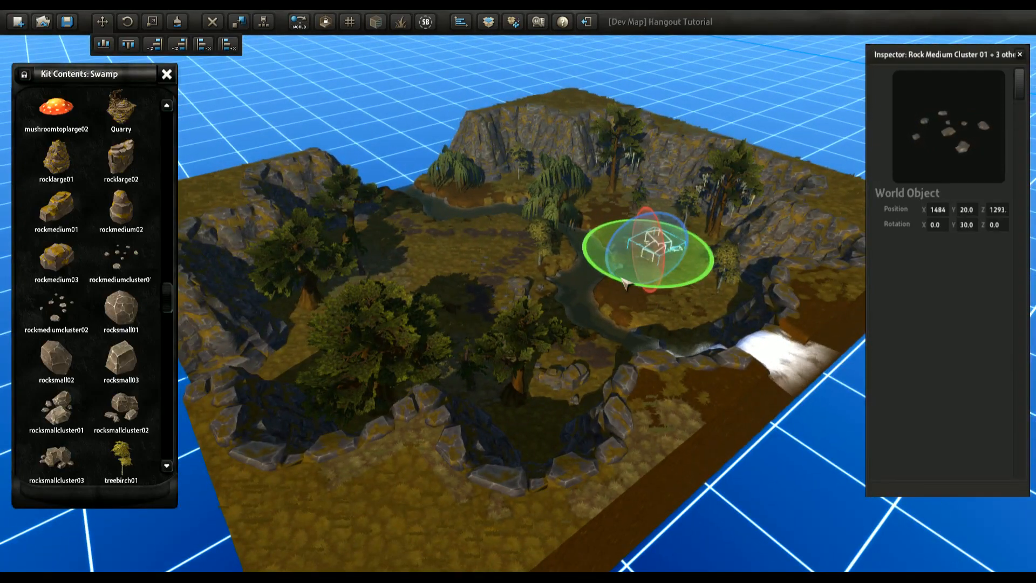
key("f")
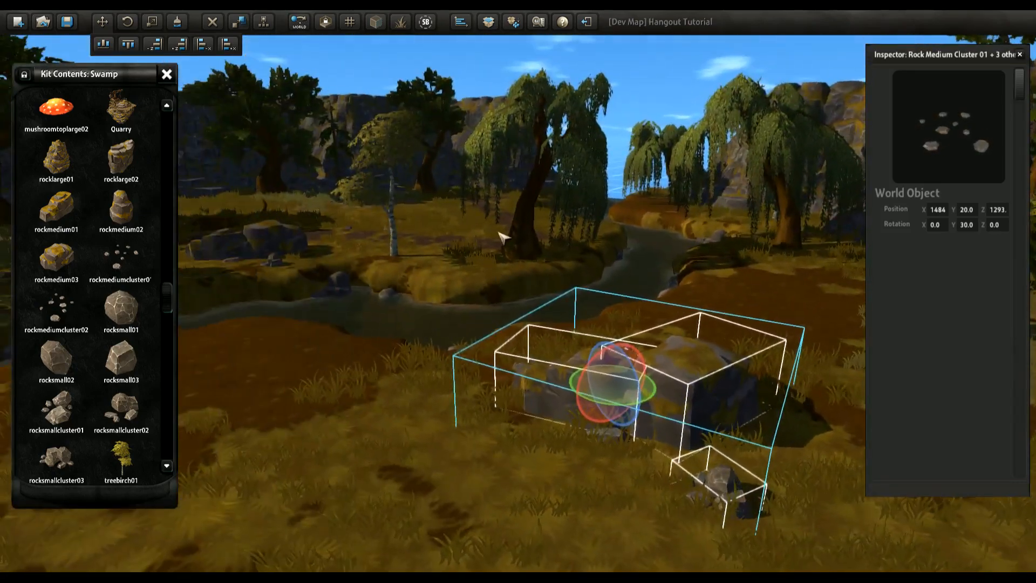
right_click_drag(503, 238, 729, 381)
key("s")
key("w")
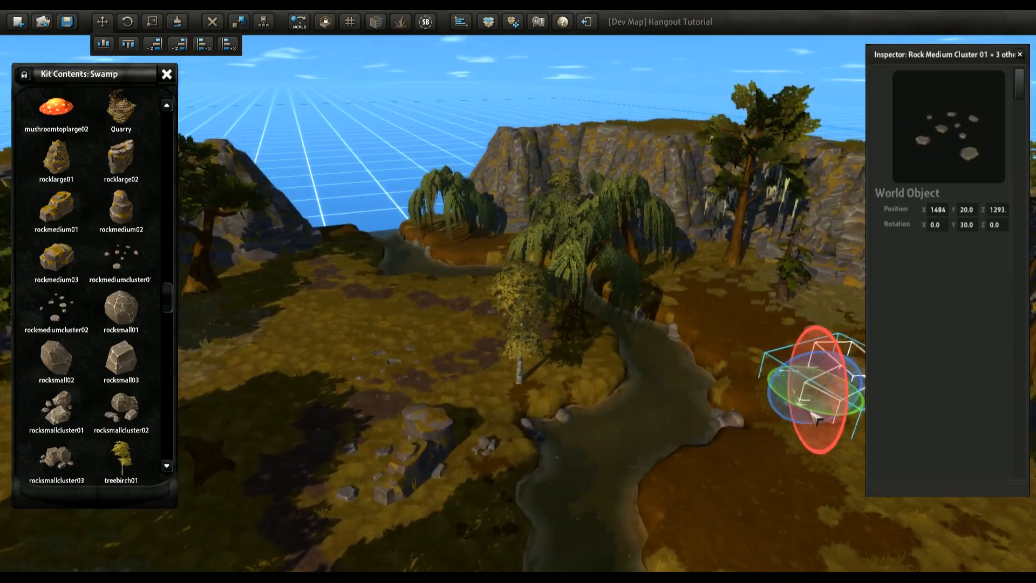
left_click(430, 329)
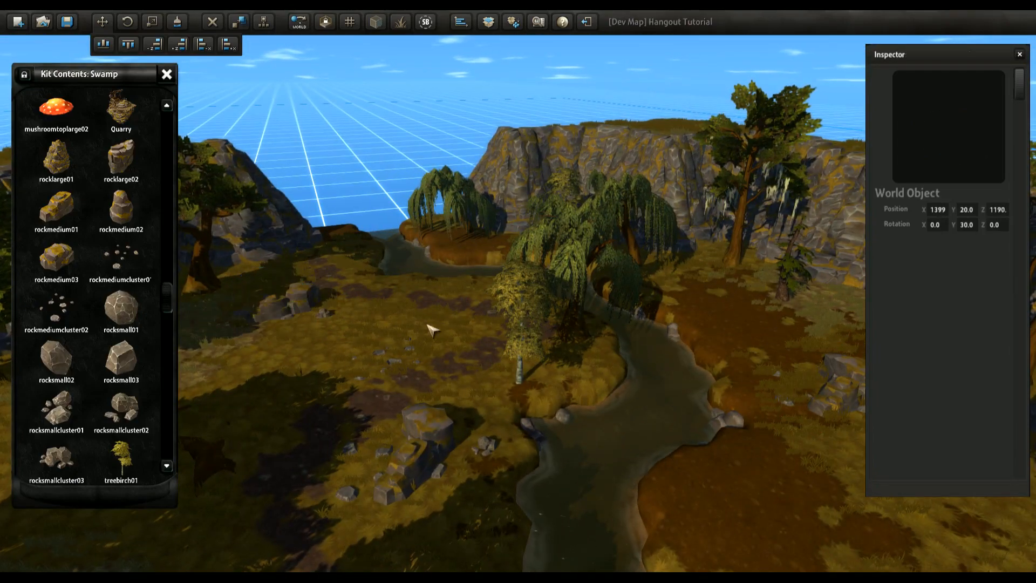
Step: Place a mushroomcluster03 on the open grass near the fallen log
right_click_drag(430, 329, 356, 367)
right_click_drag(620, 321, 564, 319)
key("w")
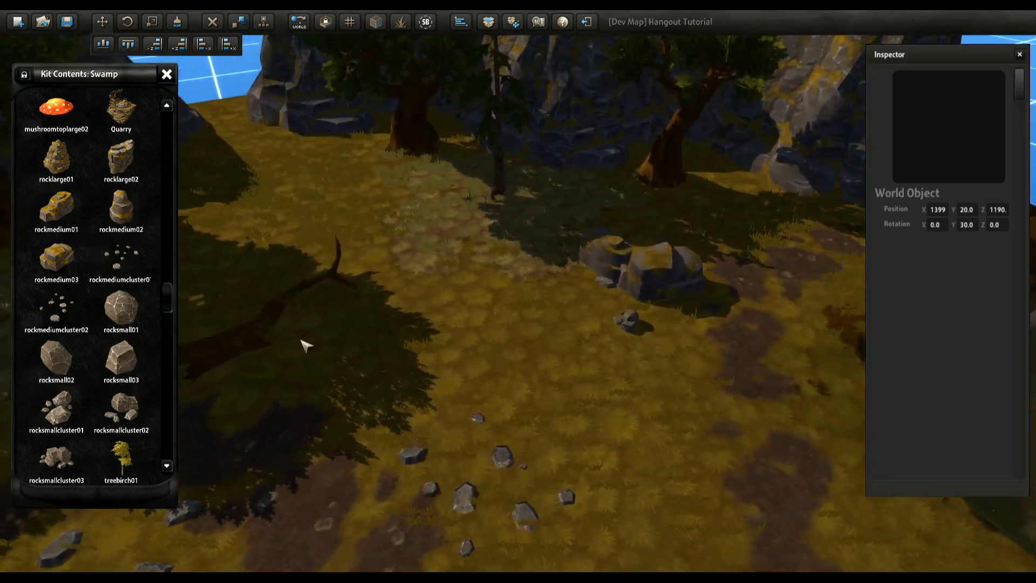
scroll(176, 308, "down", 4)
scroll(175, 318, "up", 7)
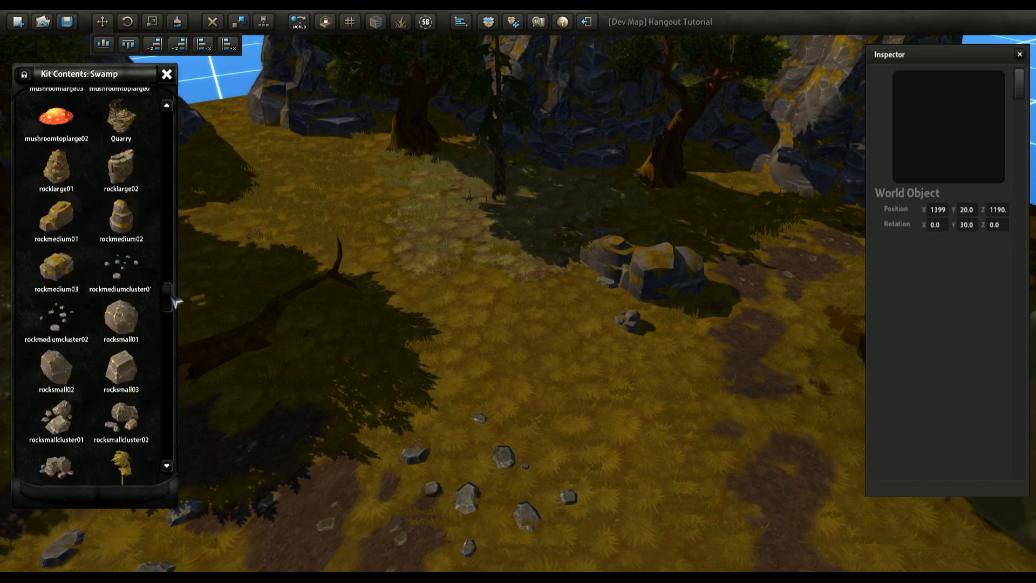
left_click(126, 142)
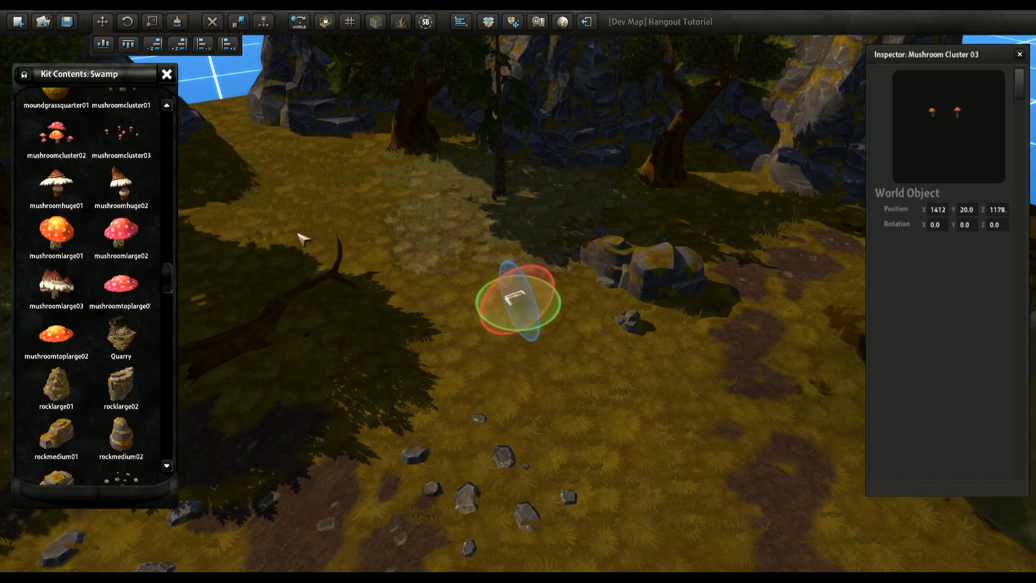
right_click_drag(421, 296, 308, 270)
Step: Add a mushroomcluster02 near the fallen log and copy it to about X 1470, Z 1166 and X 1418, Z 1199
left_click(65, 135)
right_click_drag(463, 345, 583, 351)
left_click_drag(595, 312, 297, 347, "shift")
right_click_drag(377, 357, 343, 323)
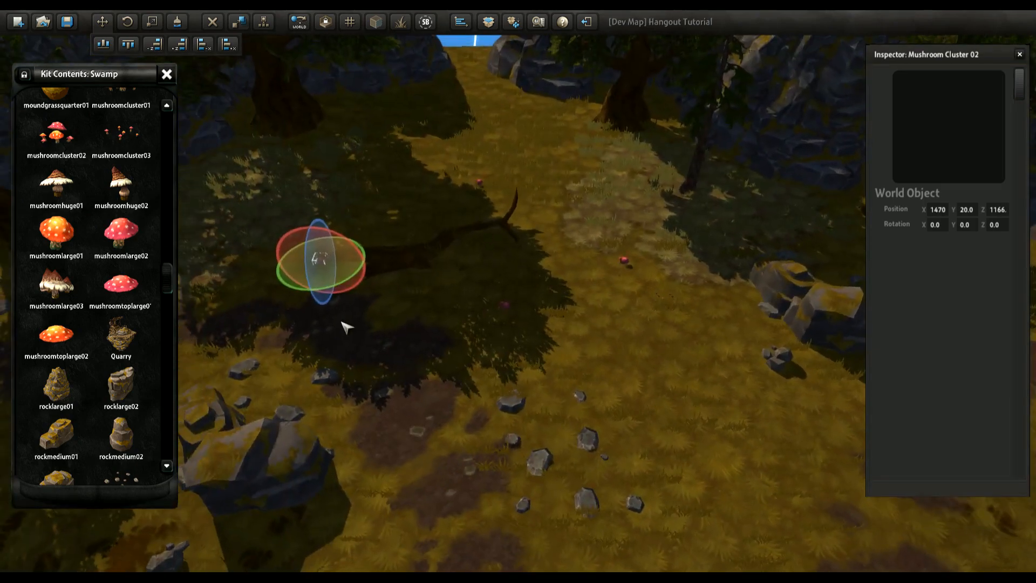
left_click_drag(335, 284, 700, 442, "shift")
right_click_drag(459, 420, 602, 400)
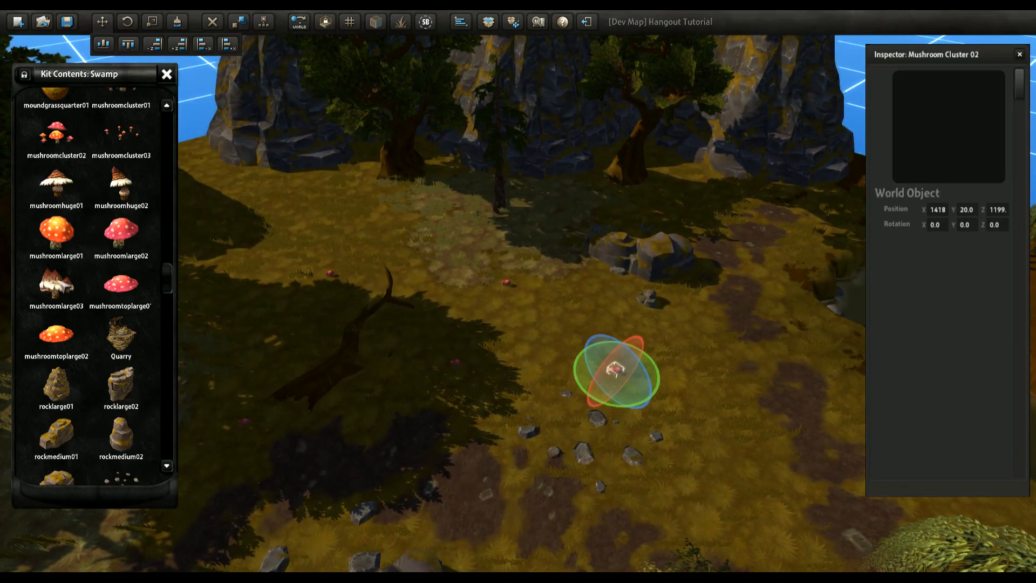
Step: Place a mushroomlarge03 at about X 1431, Z 1115, a mushroomhuge01 beside it, and a mushroomhuge02 at about X 1438, Z 1135
left_click_drag(57, 284, 325, 206)
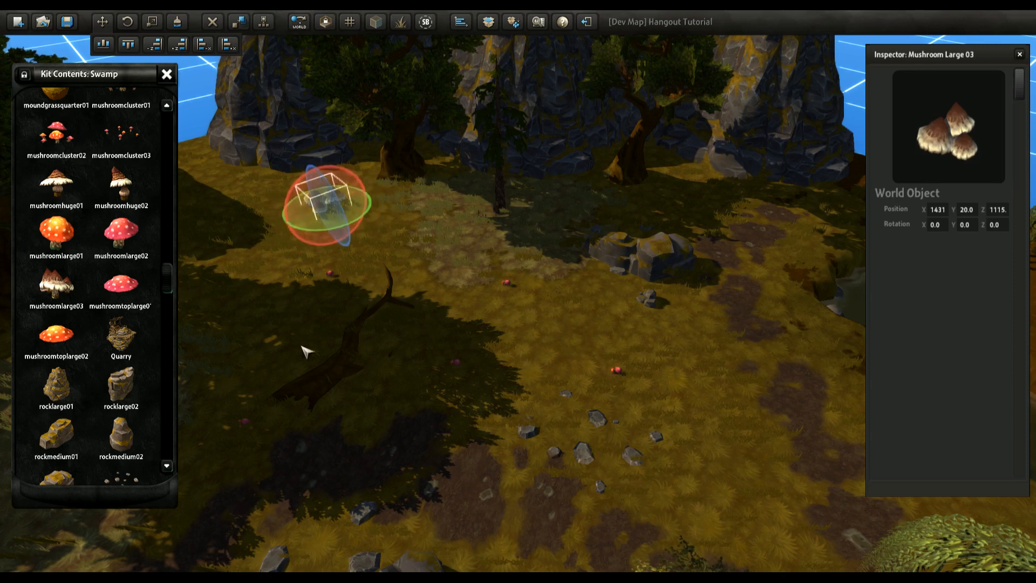
left_click_drag(75, 194, 393, 243)
left_click(127, 183)
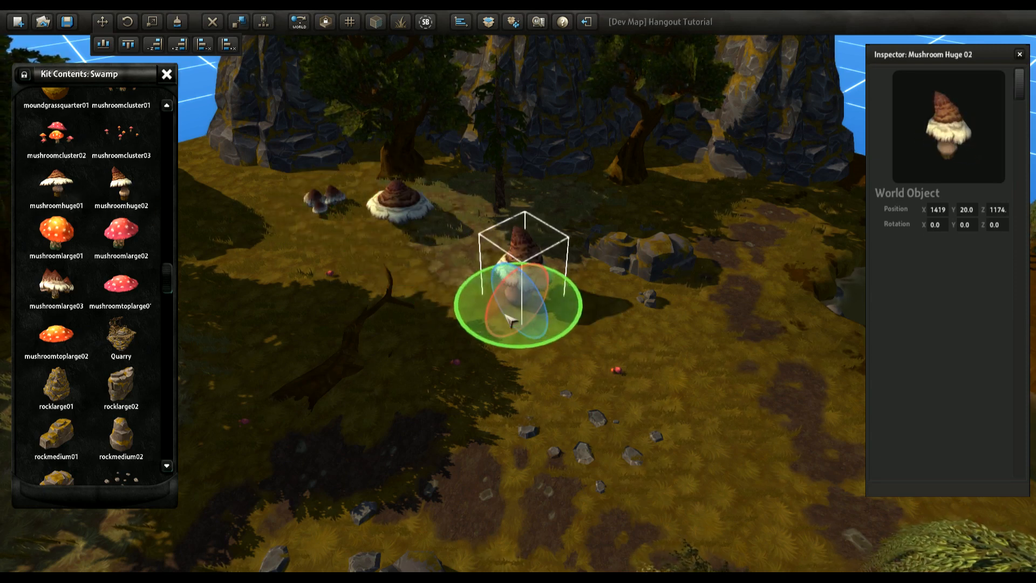
left_click_drag(508, 315, 325, 266)
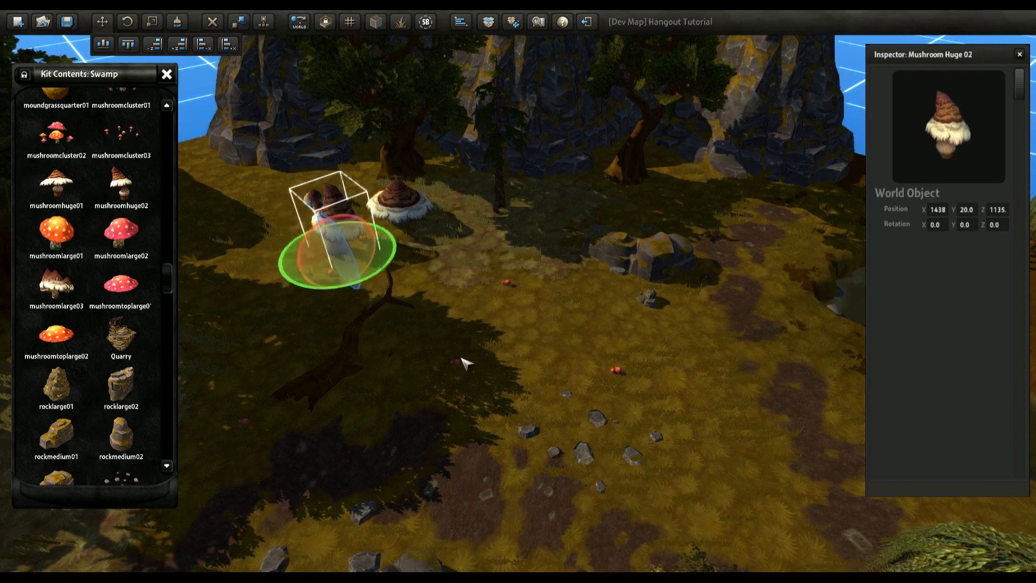
Step: Place a bush04 fern in front of the far rock cluster on the open grass
right_click_drag(460, 359, 438, 402)
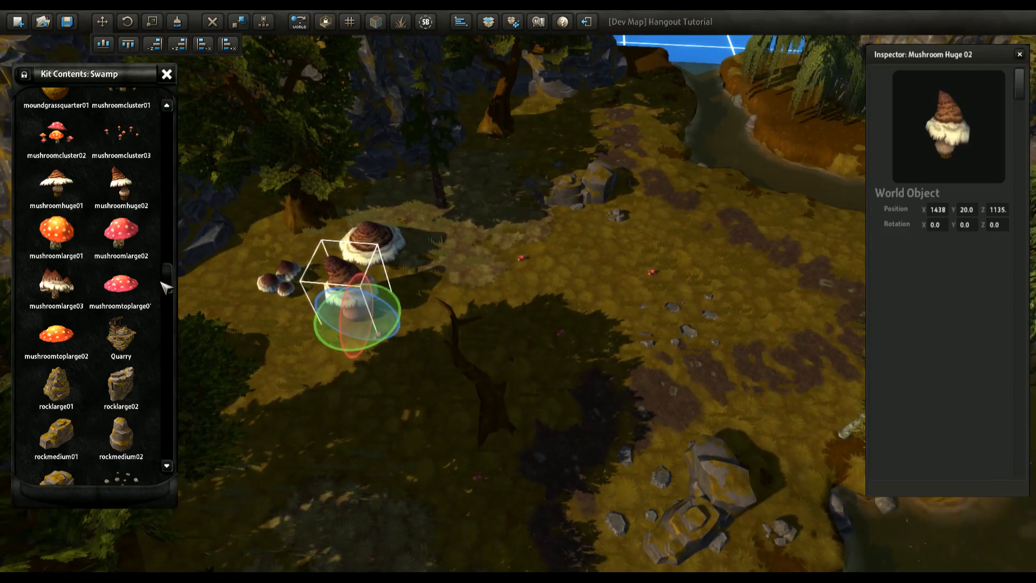
left_click_drag(174, 278, 156, 169)
right_click_drag(324, 268, 386, 278)
left_click_drag(124, 253, 512, 233)
right_click_drag(597, 309, 430, 268)
key("w")
left_click_drag(380, 350, 443, 343)
key("s")
Step: Copy the bush04 to the rock cluster near the stream and to the streamside birch at about X 1449, Z 1235
right_click_drag(443, 343, 469, 377)
left_click_drag(588, 249, 421, 399)
right_click_drag(421, 400, 588, 378)
left_click_drag(484, 476, 525, 352, "shift")
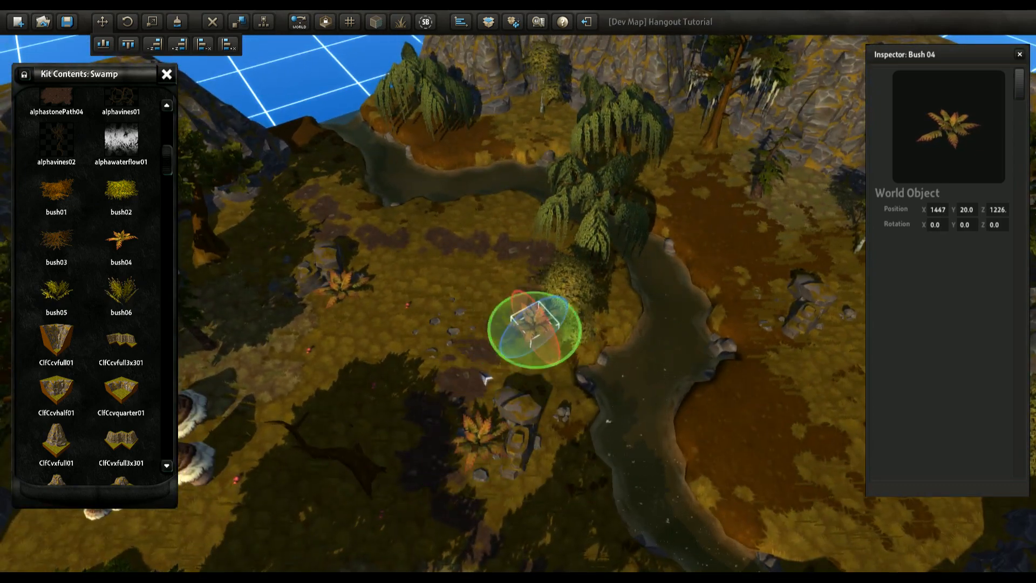
right_click_drag(486, 379, 610, 363)
left_click_drag(558, 373, 525, 384)
right_click_drag(505, 335, 357, 368)
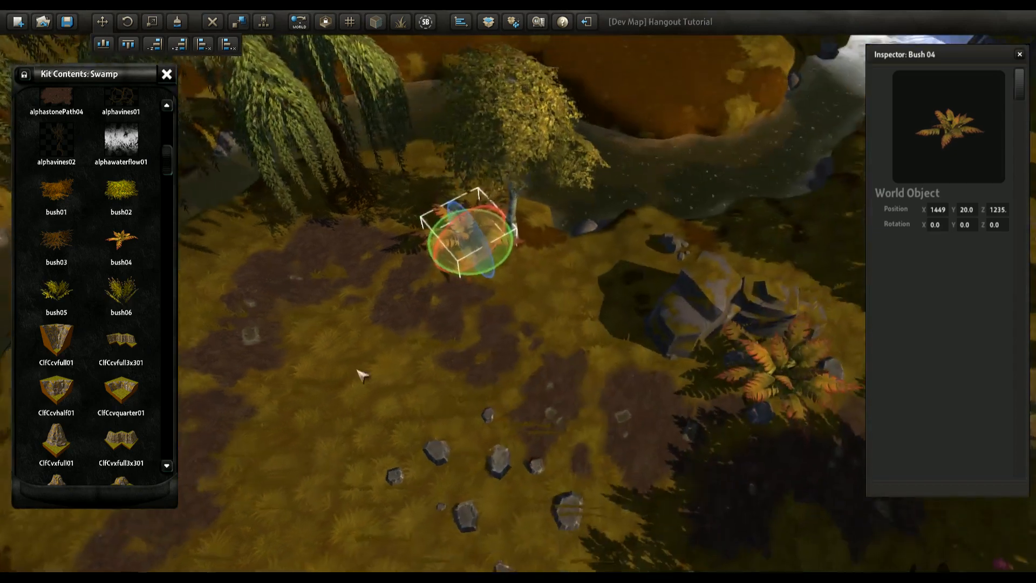
Step: Place a bush06 at about X 1467, Z 1221 and a bush05 at X 1485, Z 1212 on the stream bank
left_click(124, 293)
left_click_drag(521, 329, 643, 262)
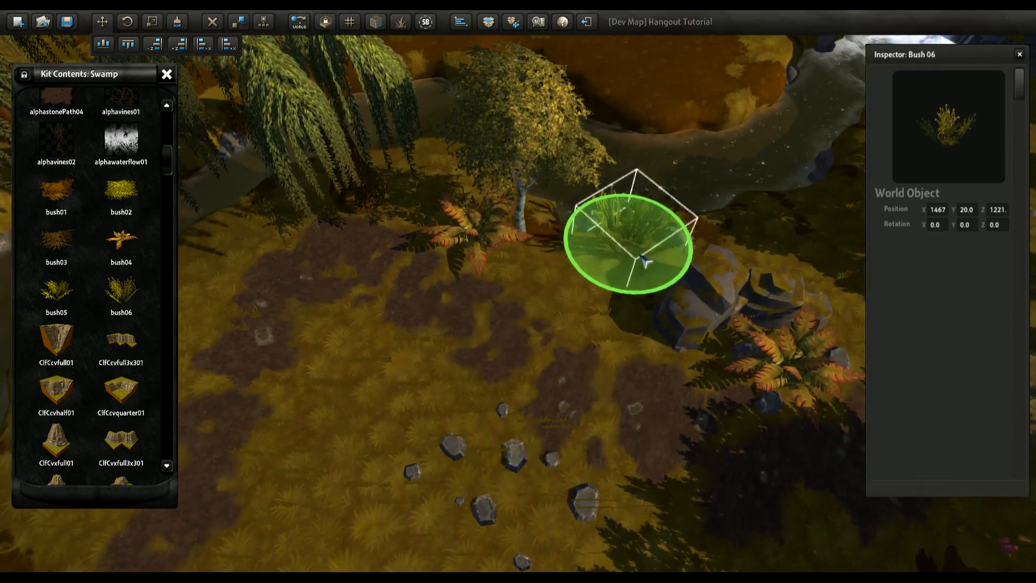
right_click_drag(559, 278, 342, 286)
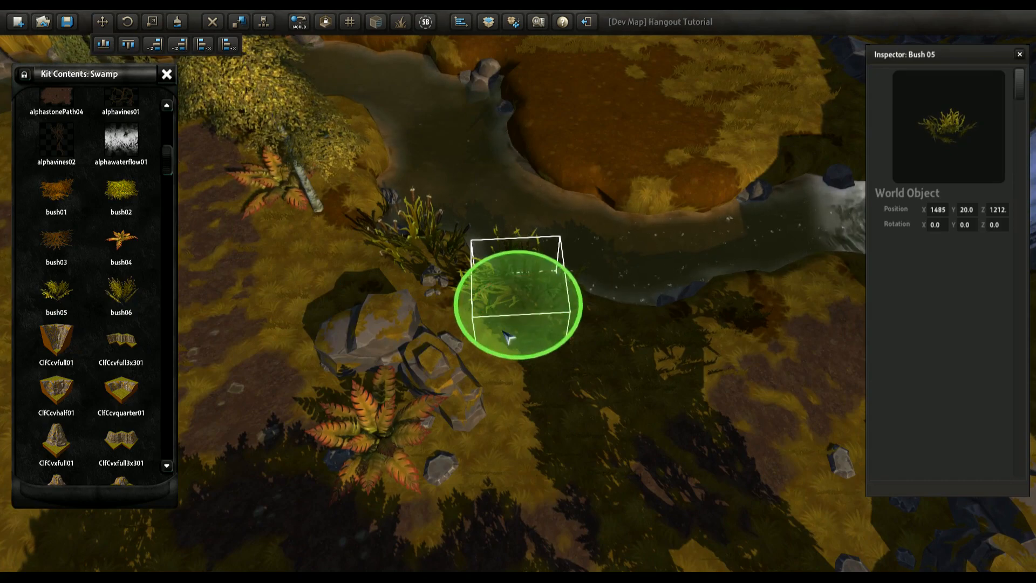
right_click_drag(576, 384, 370, 357)
right_click_drag(619, 368, 396, 354)
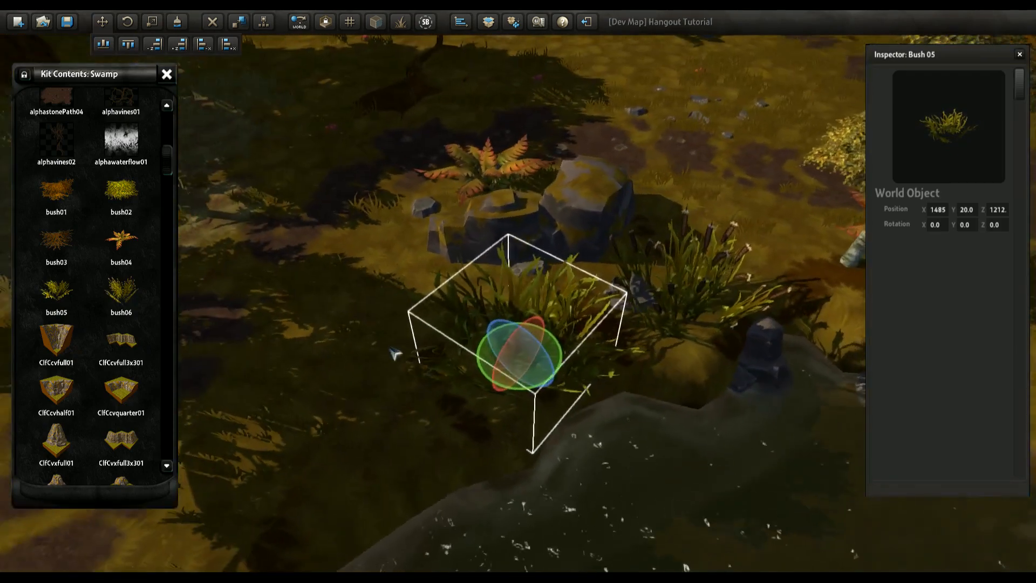
right_click_drag(416, 397, 545, 414)
scroll(545, 414, "down", 5)
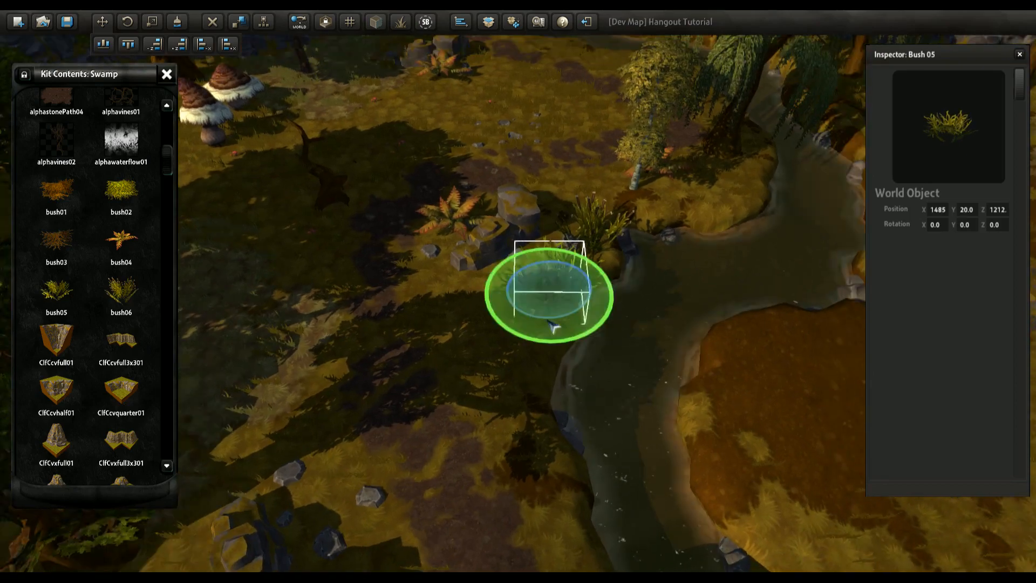
Step: Copy the bush05 across the stream to about X 1503, Z 1240 and along the near bank to X 1499, Z 1205
left_click_drag(552, 325, 761, 425)
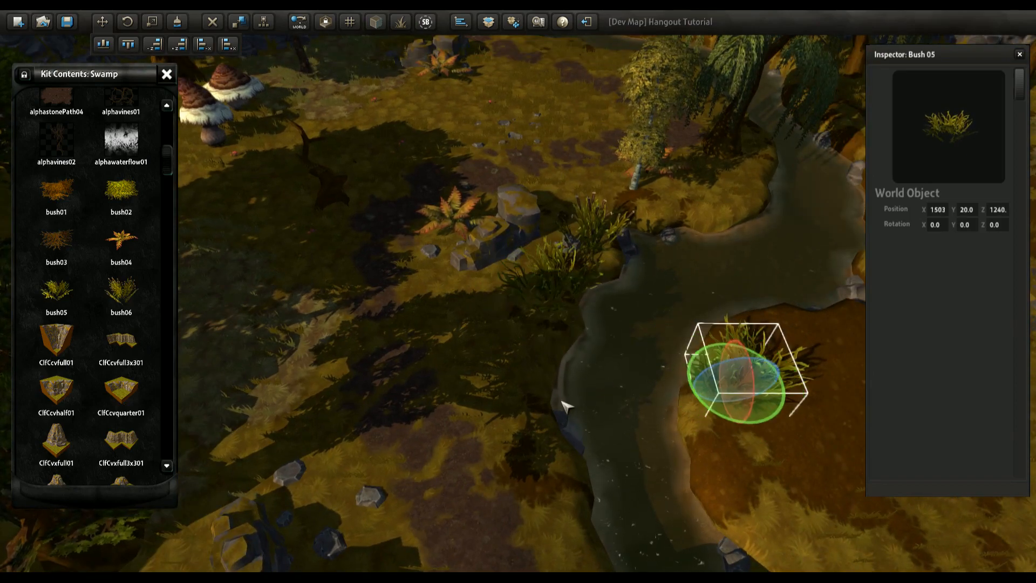
right_click_drag(564, 407, 681, 403)
left_click_drag(561, 324, 378, 416)
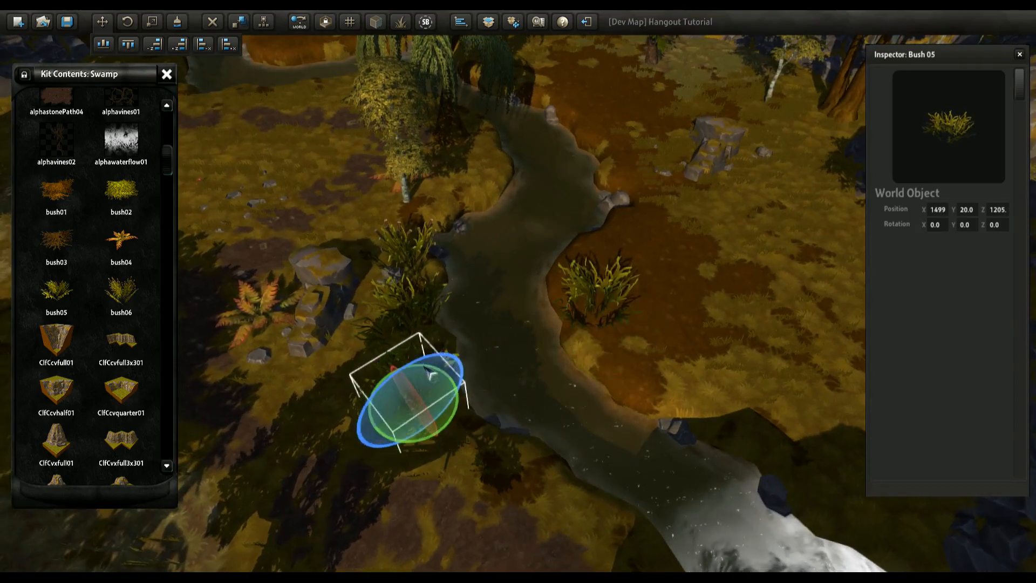
right_click_drag(377, 417, 469, 370)
Step: Place another bush05 behind the far rock cluster at about X 1374, Z 1162
left_click(65, 294)
right_click_drag(363, 361, 530, 347)
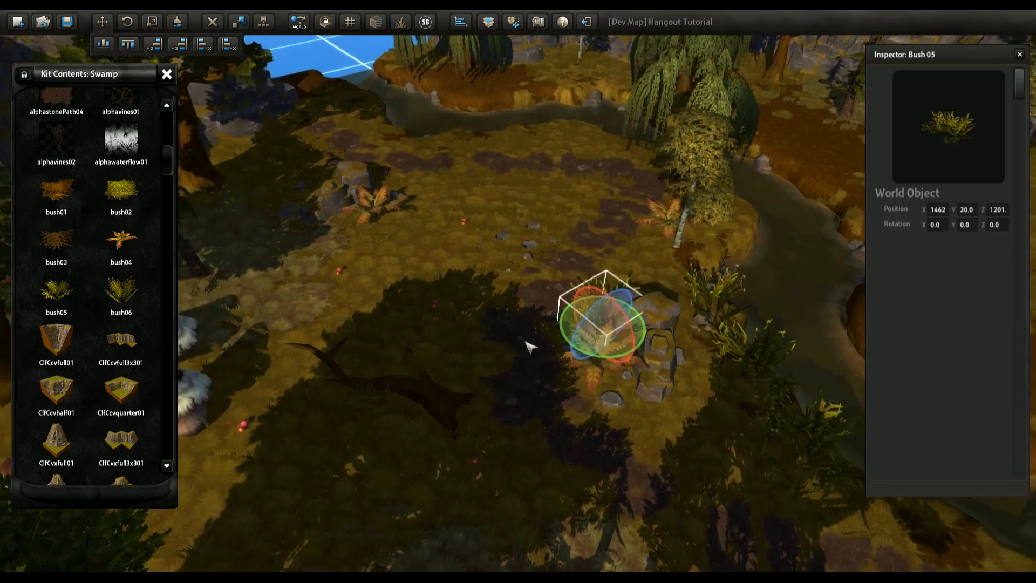
left_click_drag(556, 327, 481, 326)
right_click_drag(502, 330, 360, 363)
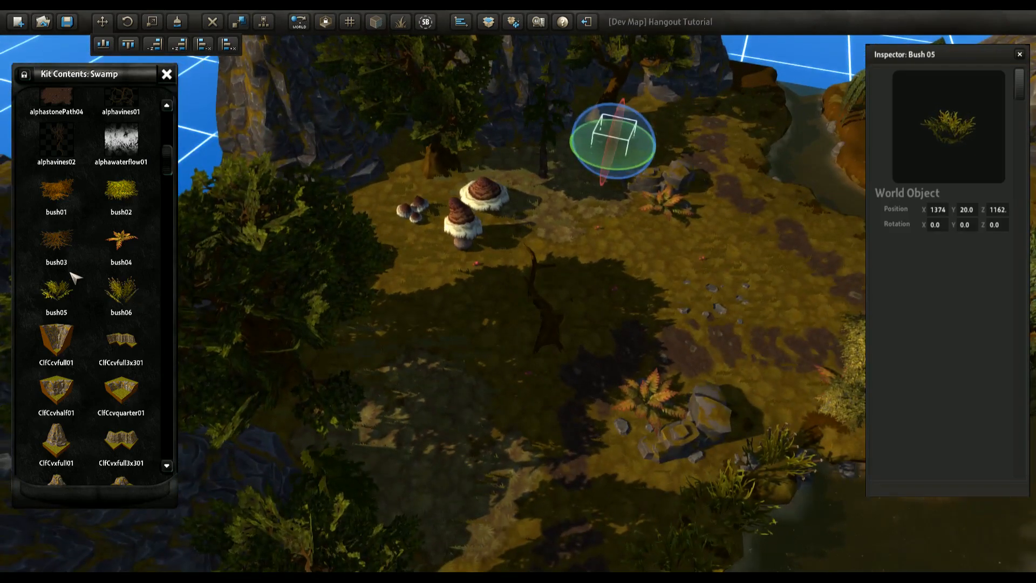
Step: Place a bush02 beside the huge mushrooms at about X 1440, Z 1125 and copy it to X 1459, Z 1129
left_click(124, 194)
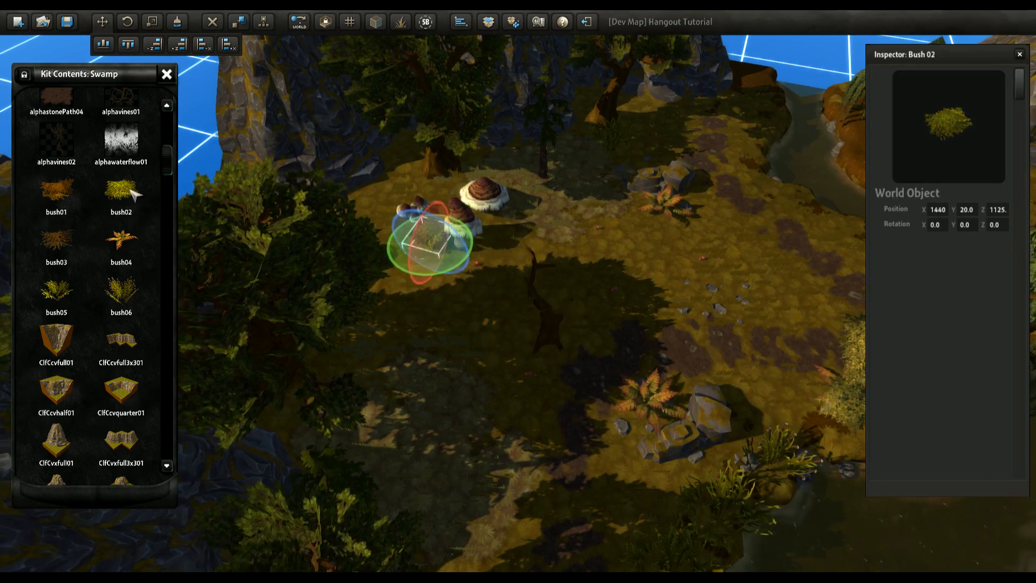
right_click_drag(585, 346, 329, 367)
key("w")
left_click_drag(594, 418, 388, 277)
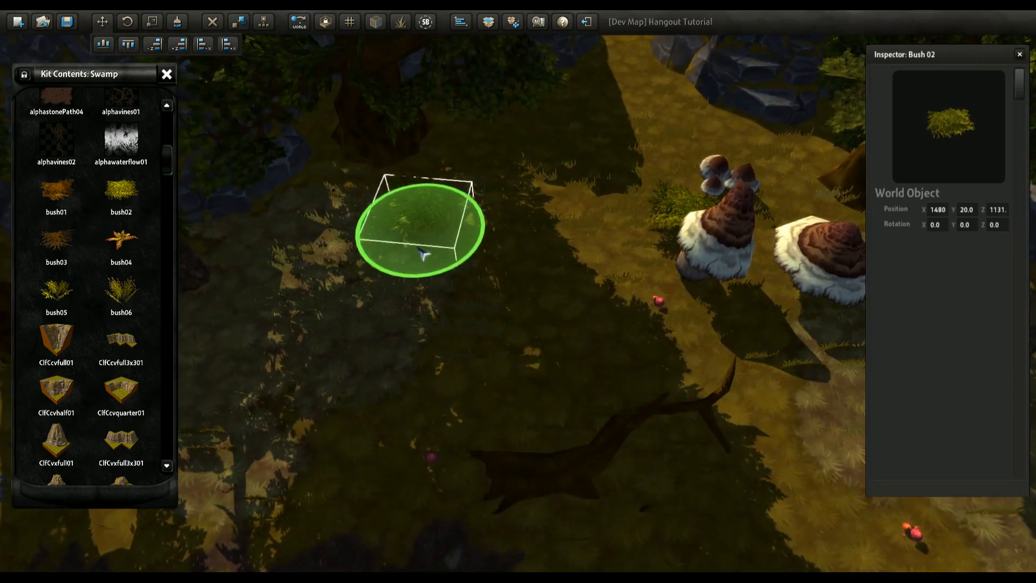
left_click_drag(514, 261, 546, 252)
right_click_drag(548, 254, 755, 299)
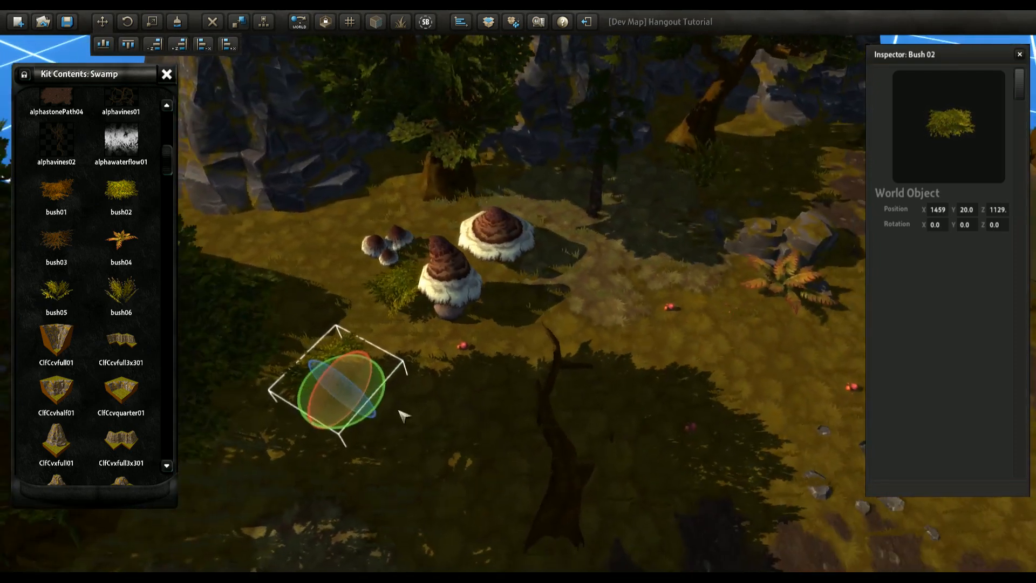
Step: Carry bush02 on to about X 1352, Z 1170 and across the stream to the birch at X 1364, Z 1294, and deselect it
left_click_drag(338, 422, 779, 160)
right_click_drag(533, 290, 912, 323)
scroll(541, 376, "down", 5)
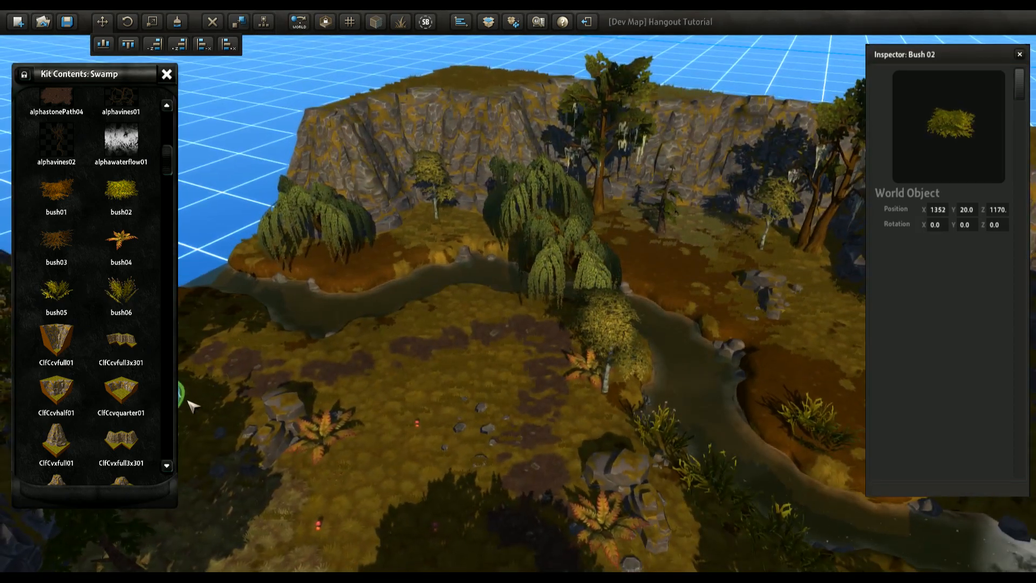
left_click_drag(193, 406, 459, 238)
left_click(201, 91)
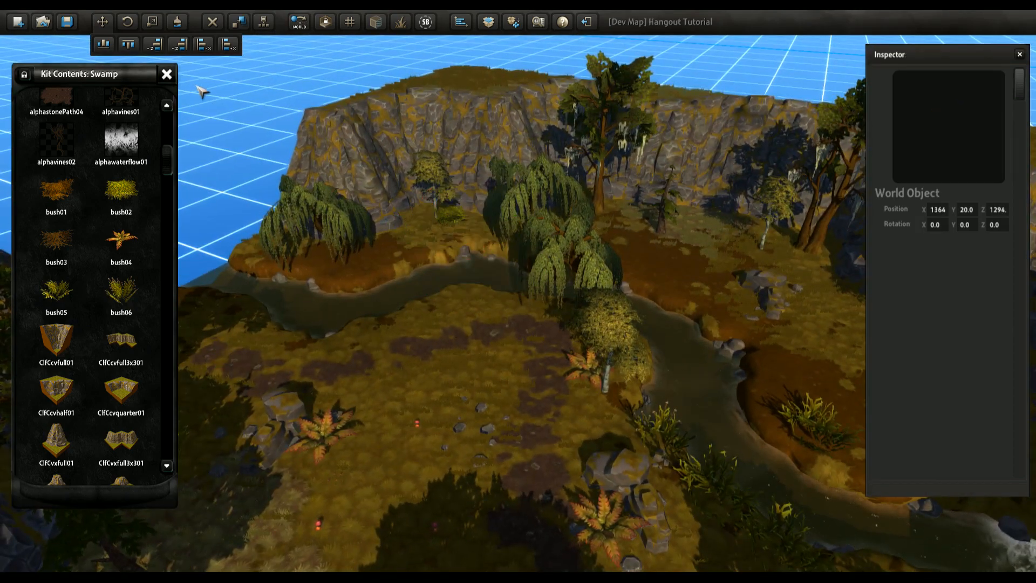
right_click_drag(223, 108, 415, 88)
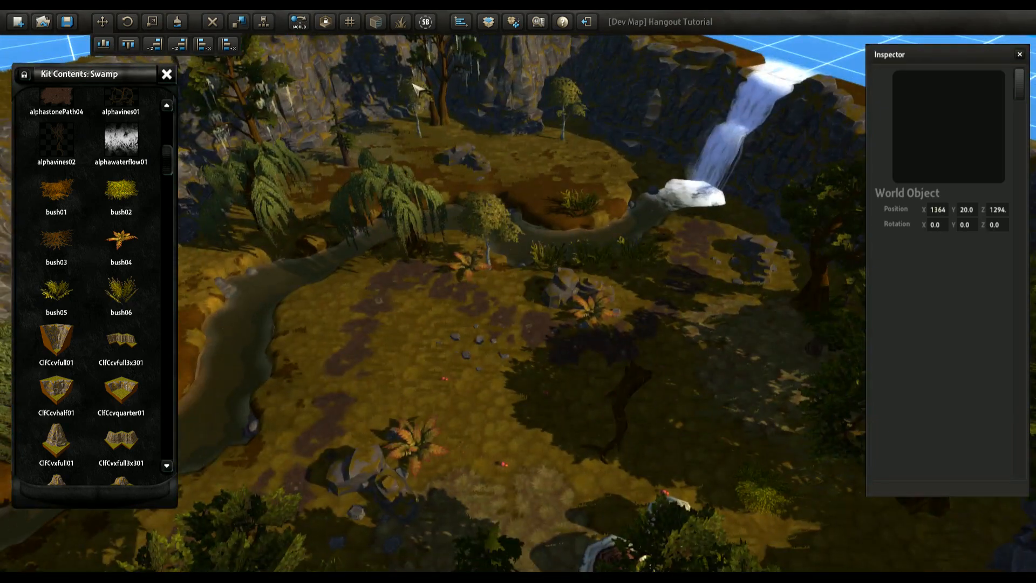
Step: Load the contents of the Grassland kit and close the list of kits
left_click(511, 23)
left_click(512, 23)
left_click(489, 23)
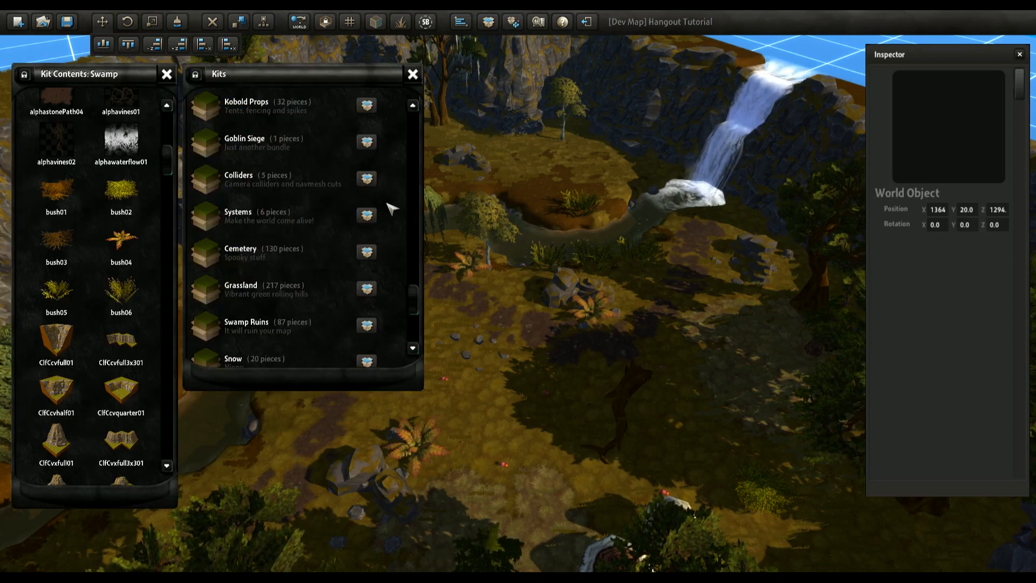
scroll(324, 279, "down", 1)
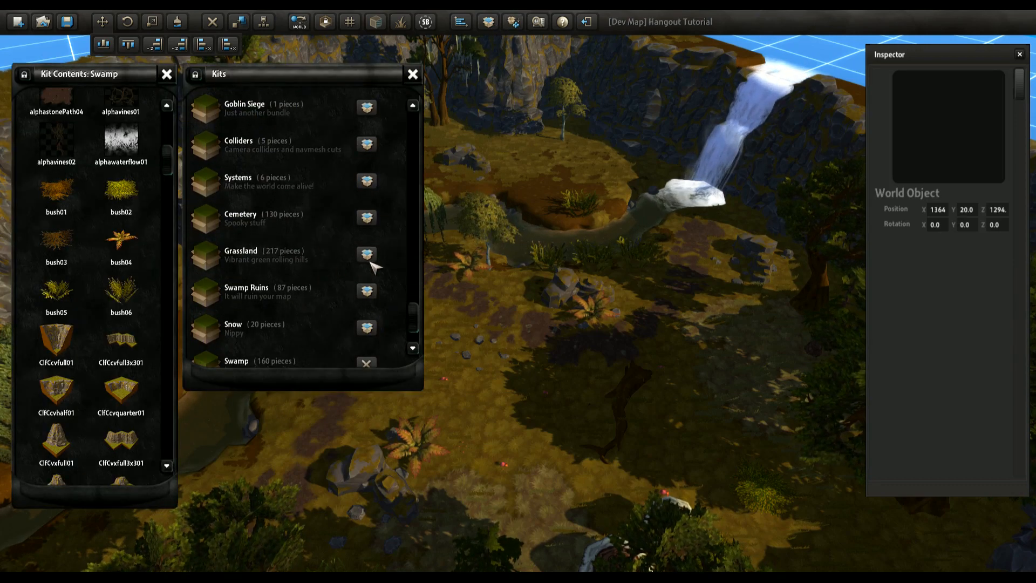
left_click(367, 254)
left_click(413, 74)
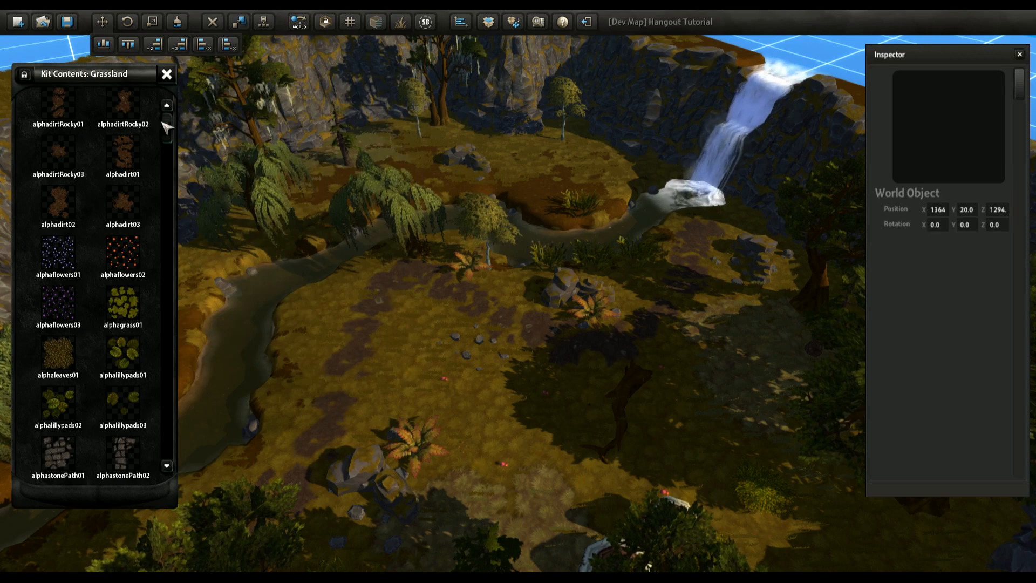
Step: Place a torchtall03 by the streamside rocks at about X 1453, Z 1212 and copy it along the clearing to X 1388, Z 1221
left_click_drag(166, 127, 184, 360)
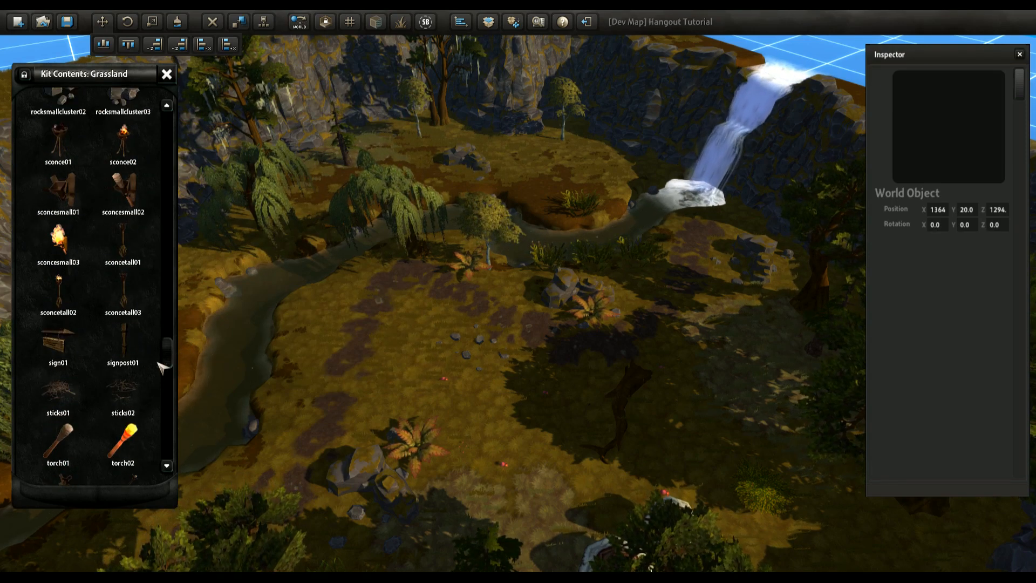
scroll(62, 406, "down", 3)
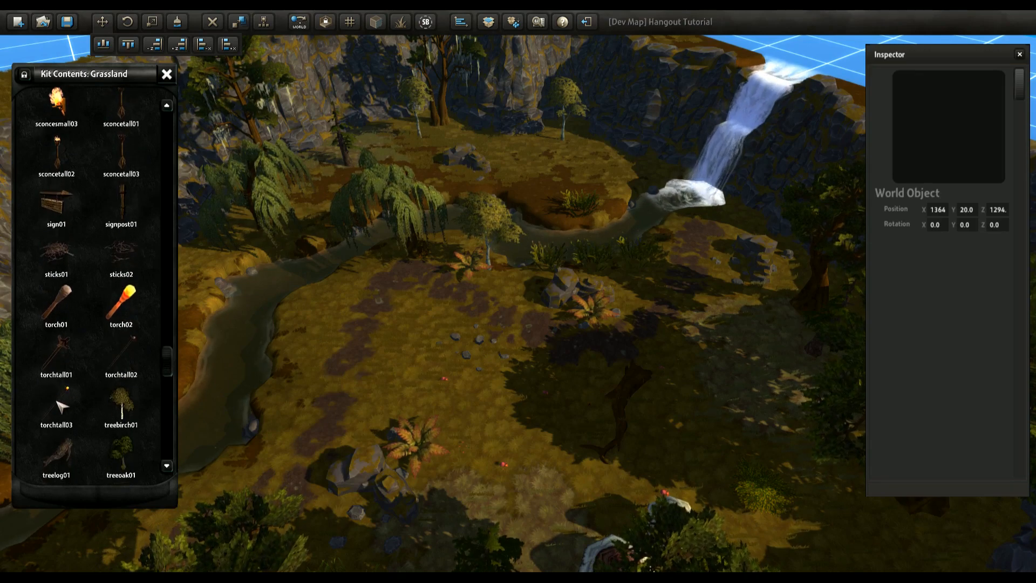
left_click(62, 406)
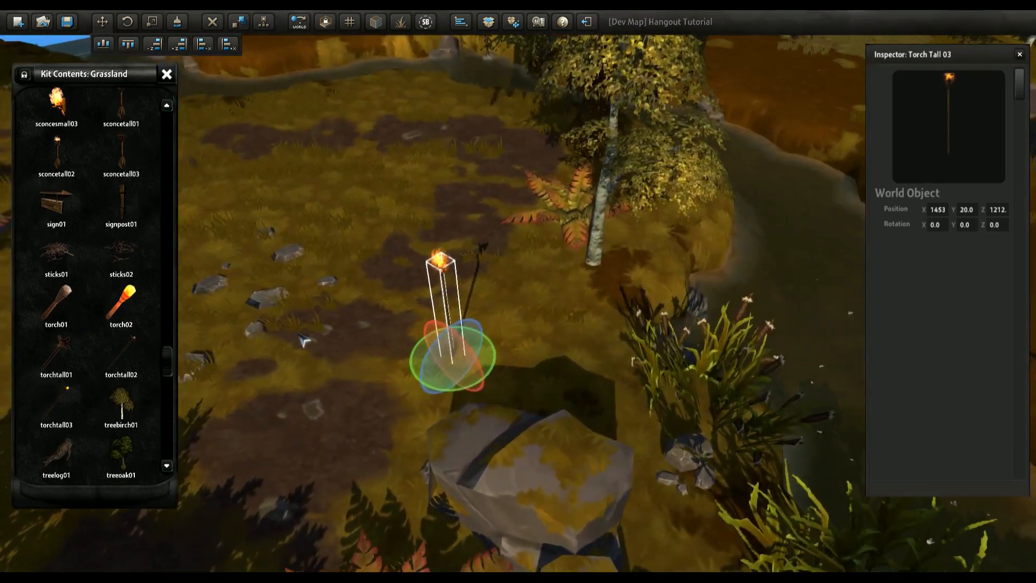
left_click_drag(540, 350, 394, 180)
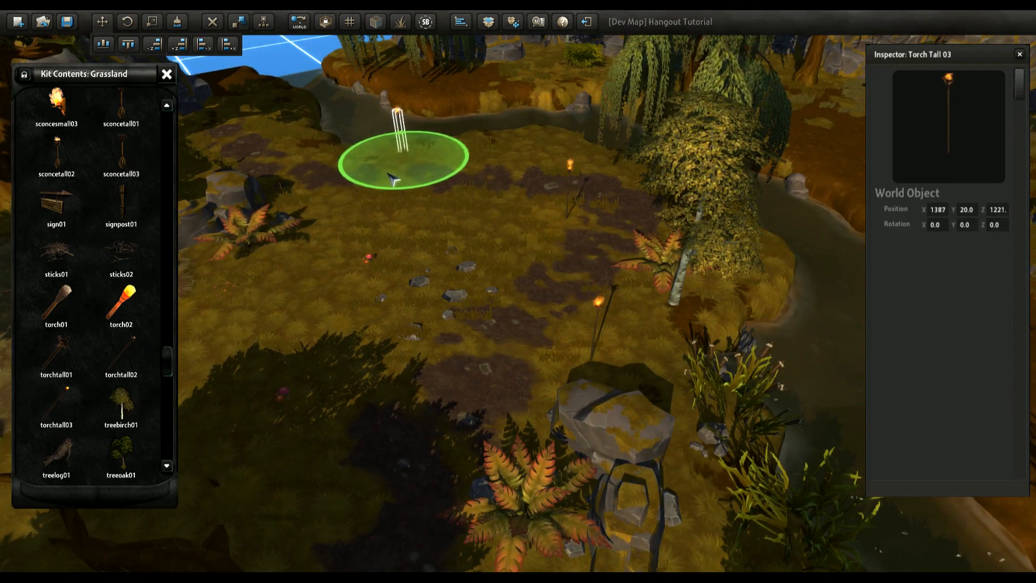
right_click_drag(394, 180, 551, 276)
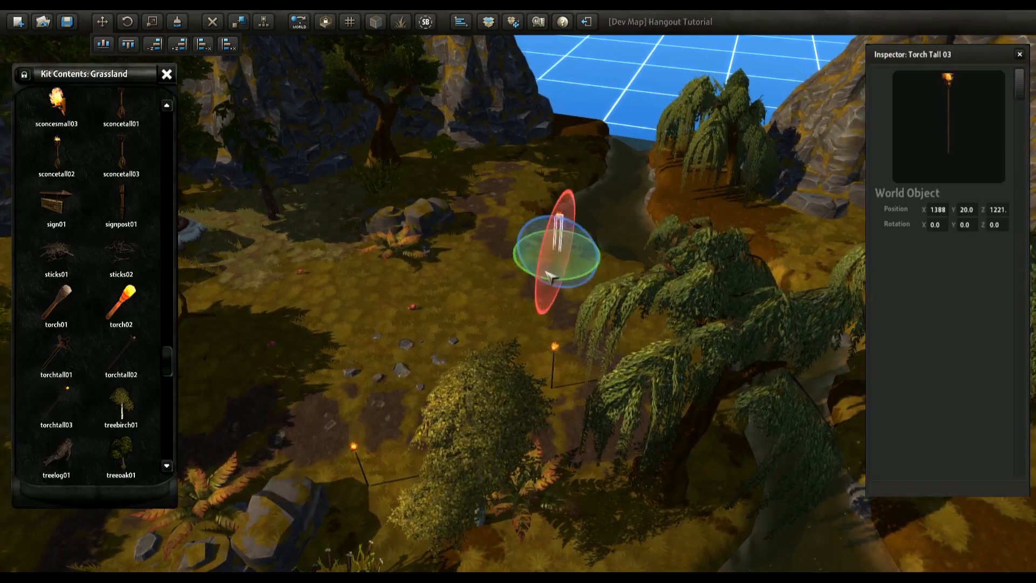
Step: Copy the tall torch to about X 1352, Z 1183 and X 1503, Z 1172
left_click_drag(551, 276, 462, 173)
right_click_drag(463, 174, 746, 193)
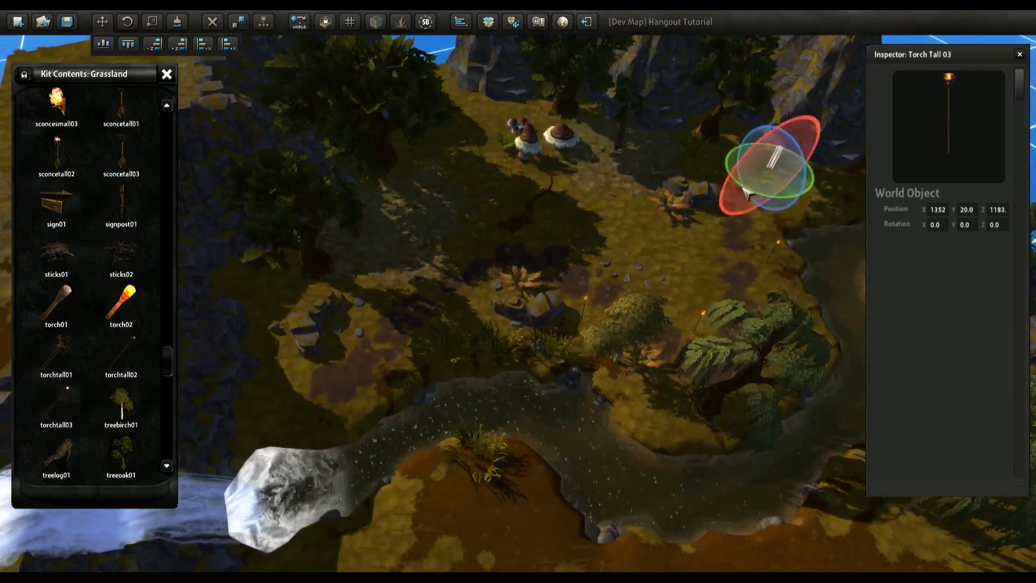
left_click_drag(746, 193, 384, 291)
right_click_drag(384, 291, 614, 318)
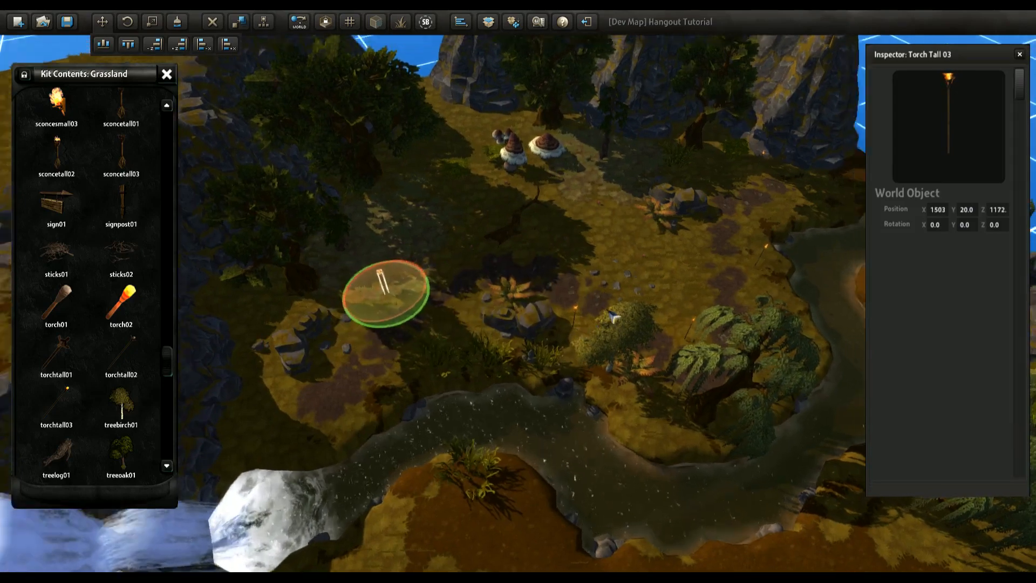
Step: Place a signpost01 among the small rocks in the clearing at about X 1427, Z 1213
scroll(614, 318, "up", 5)
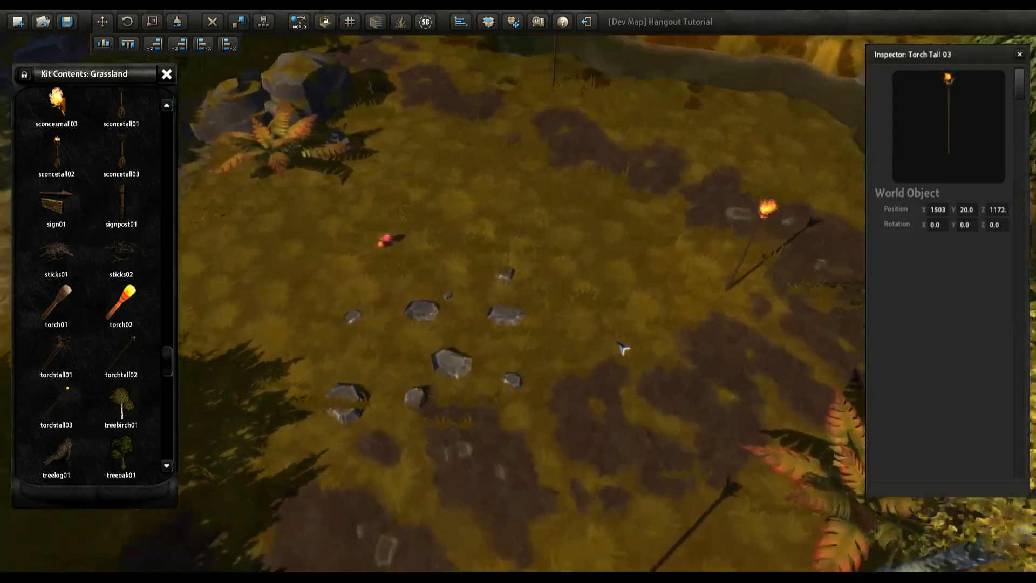
scroll(146, 386, "down", 8)
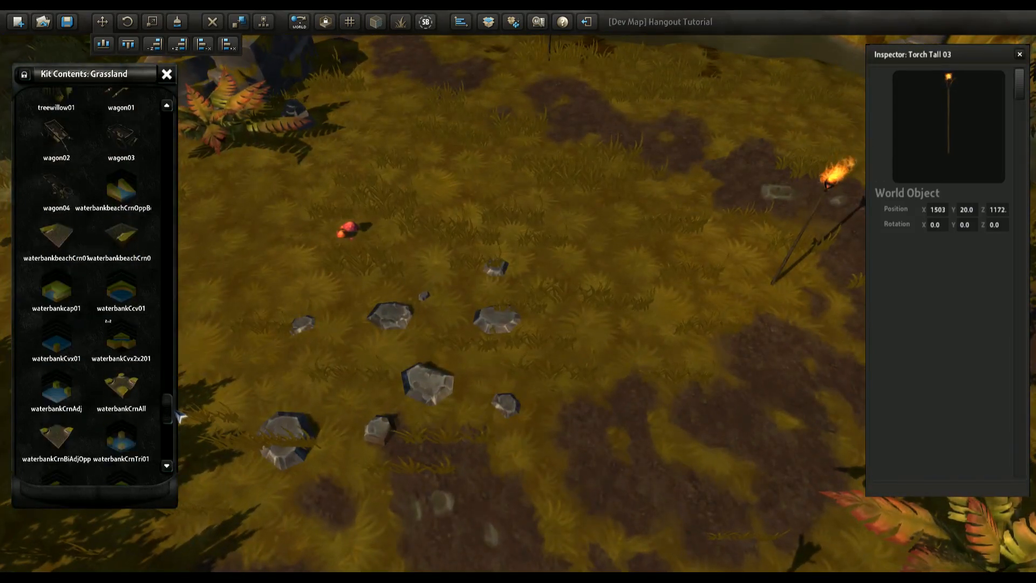
left_click_drag(177, 414, 178, 357)
scroll(140, 335, "down", 3)
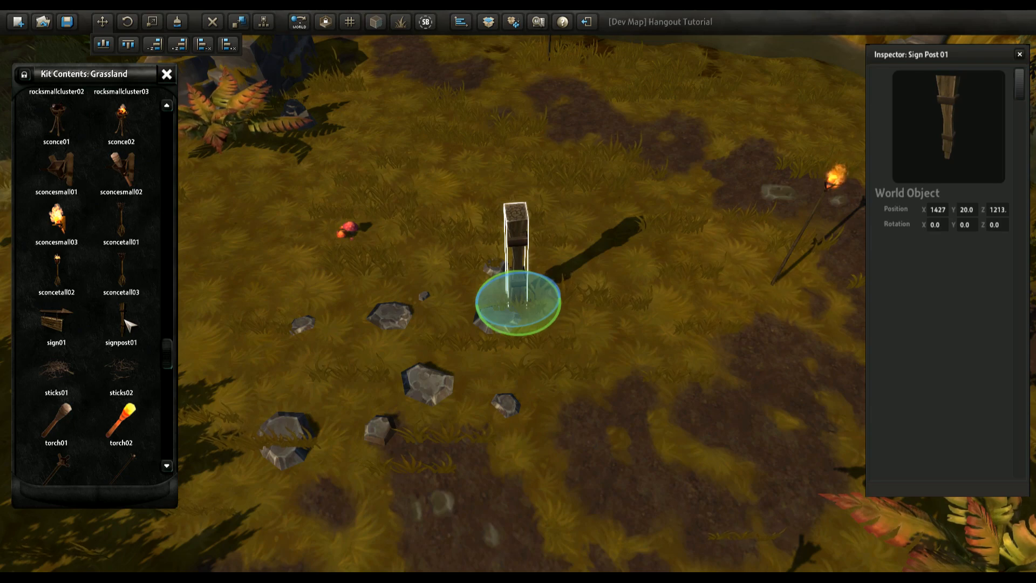
Step: Mount a sign01 on the signpost at Y 27.1 and add a second one rotated about 125 degrees around Y
scroll(527, 292, "up", 2)
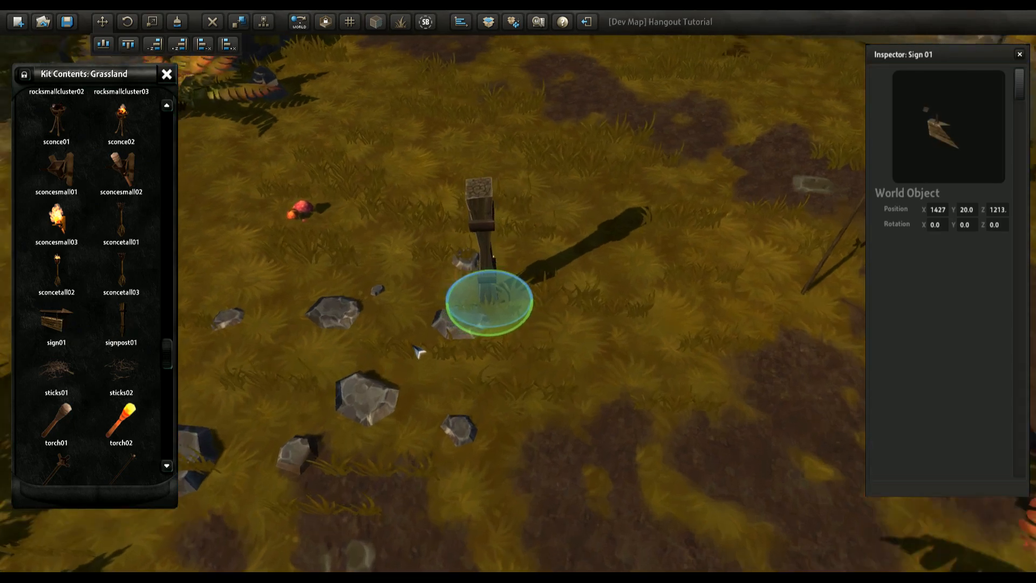
scroll(561, 193, "up", 3)
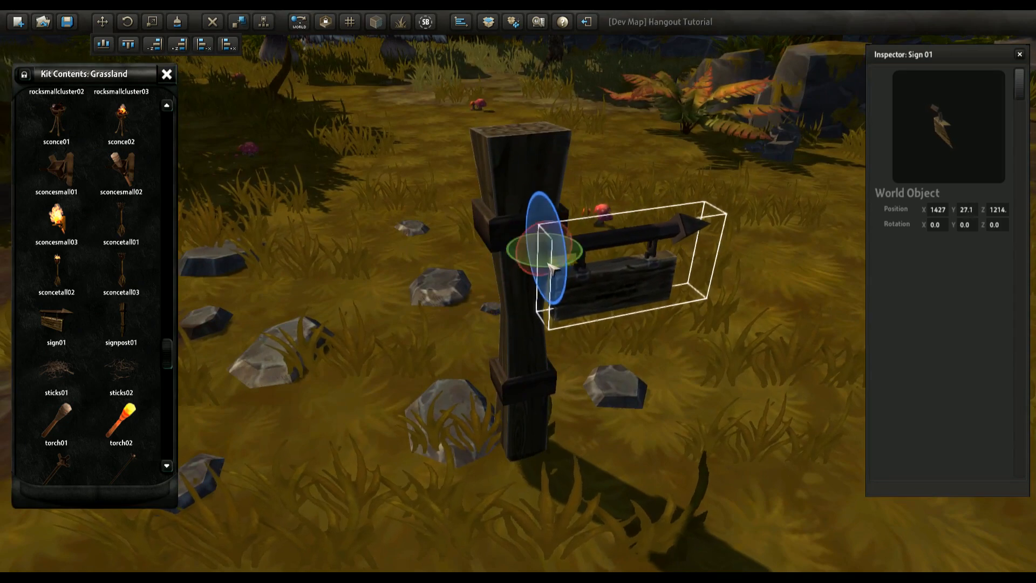
scroll(567, 247, "up", 5)
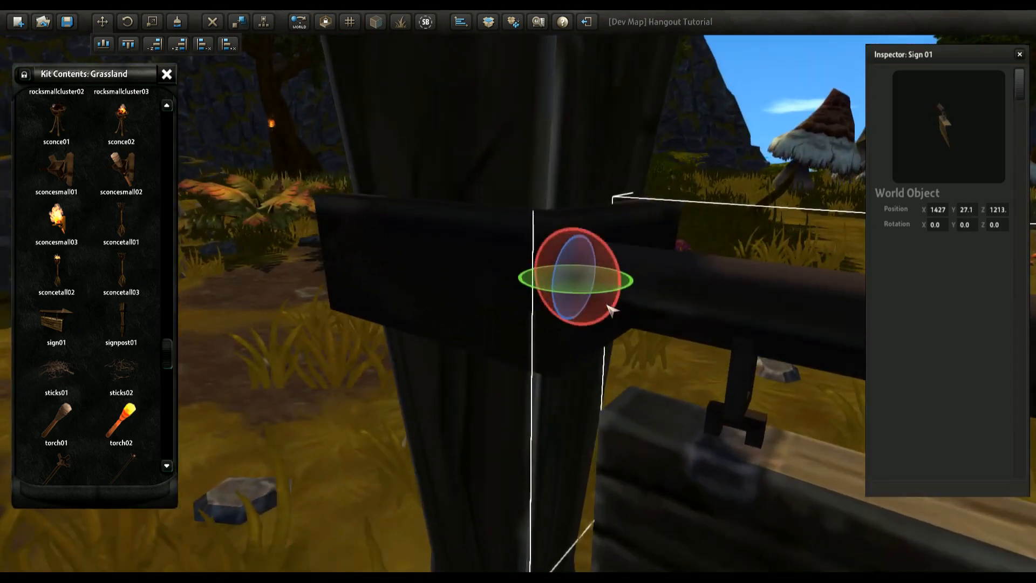
right_click_drag(612, 309, 629, 254)
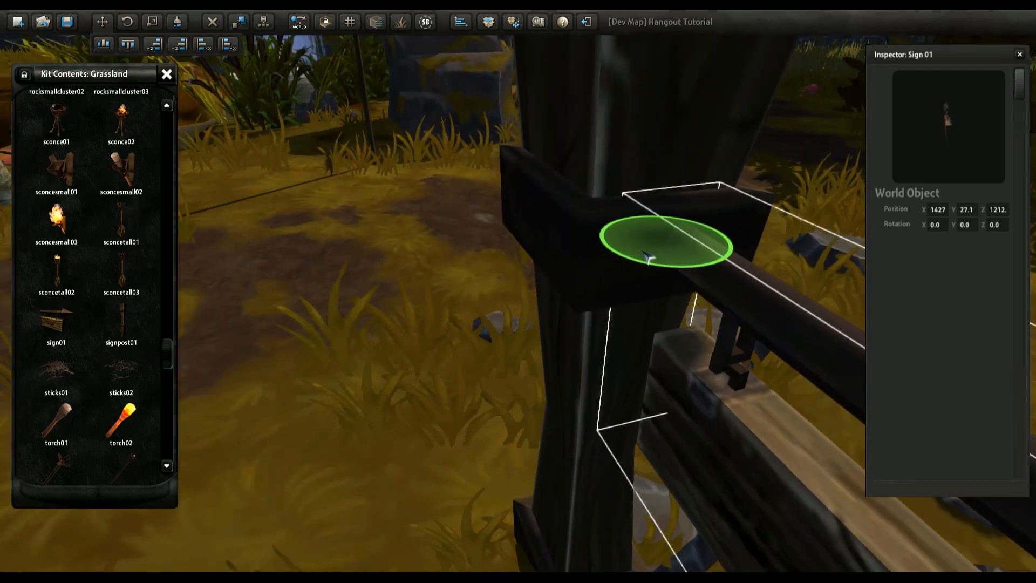
right_click_drag(573, 281, 744, 293)
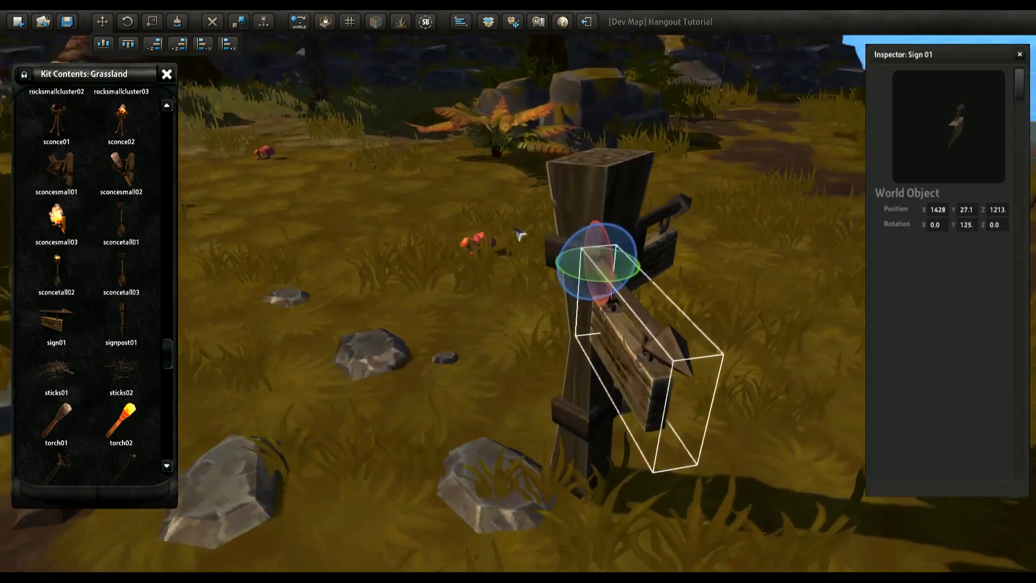
Step: Move the signpost together with its two signs across the clearing to about X 1427, Z 1227
right_click_drag(519, 234, 598, 164)
key("s")
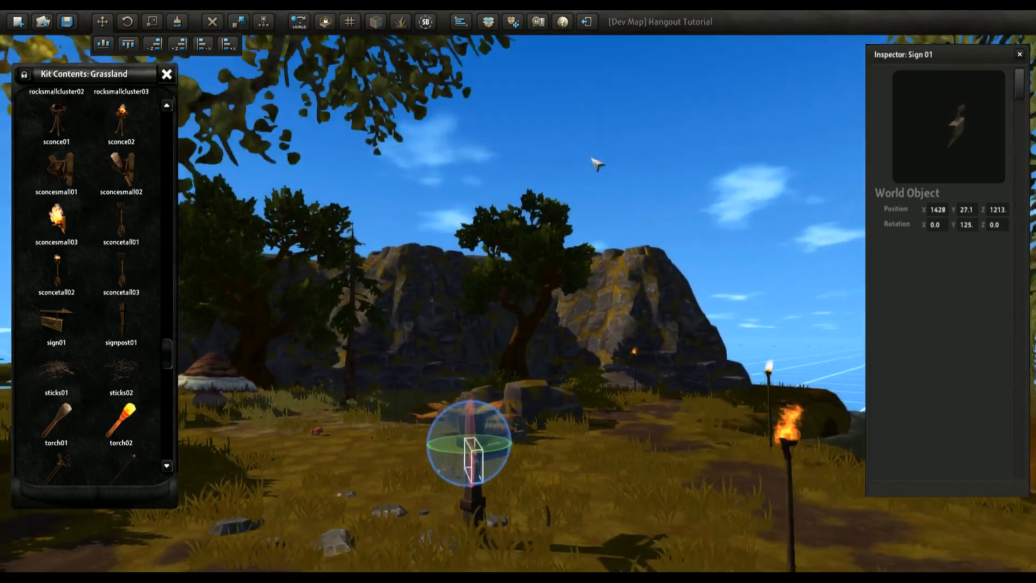
right_click_drag(459, 354, 565, 359)
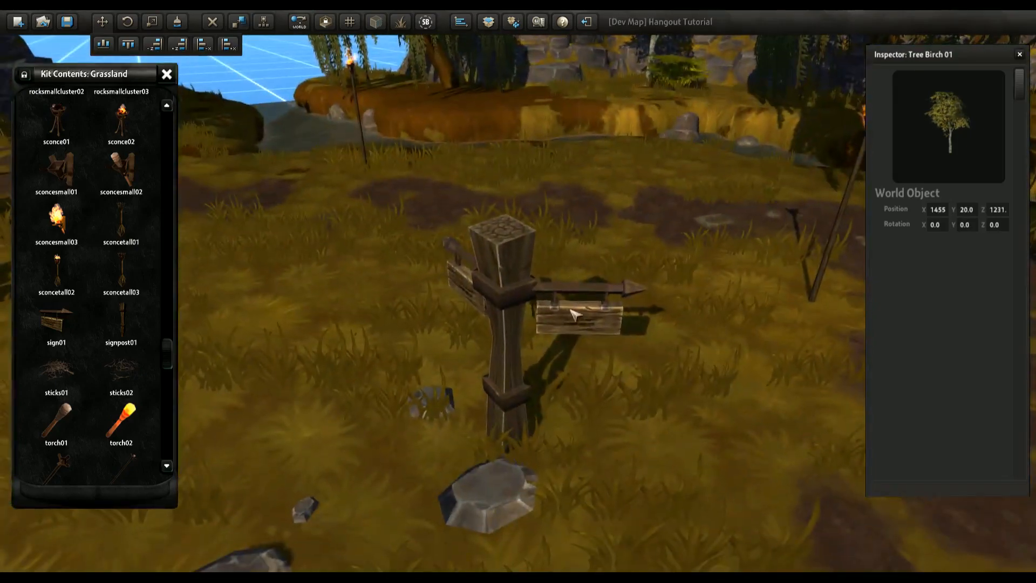
key("w")
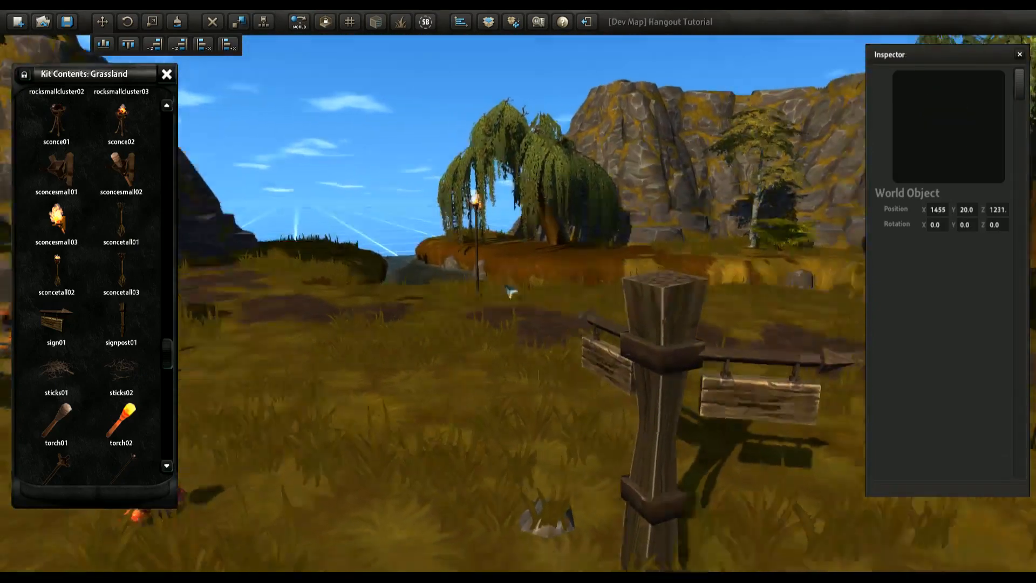
key("s")
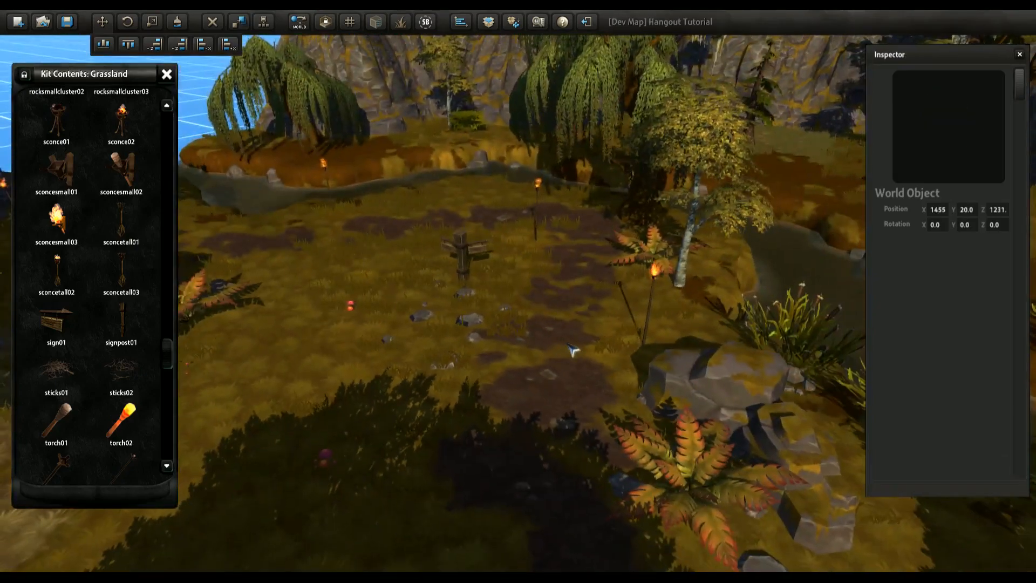
key("w")
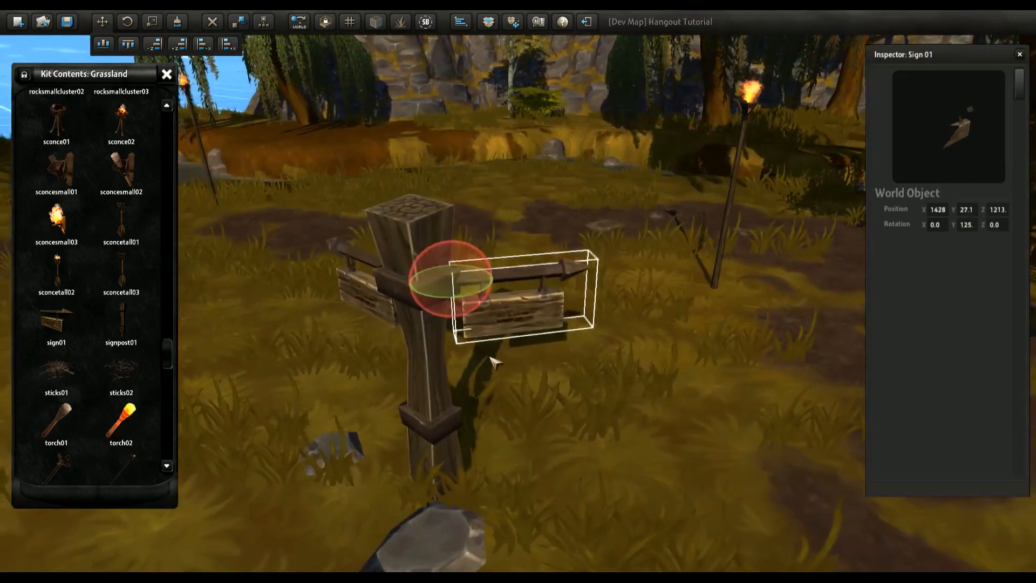
key("a")
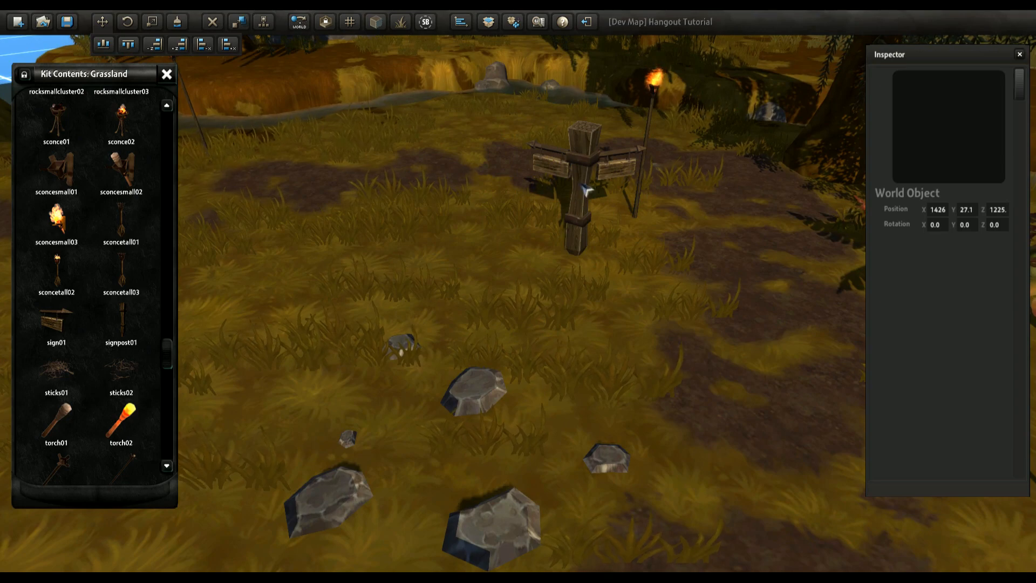
right_click_drag(415, 369, 579, 282)
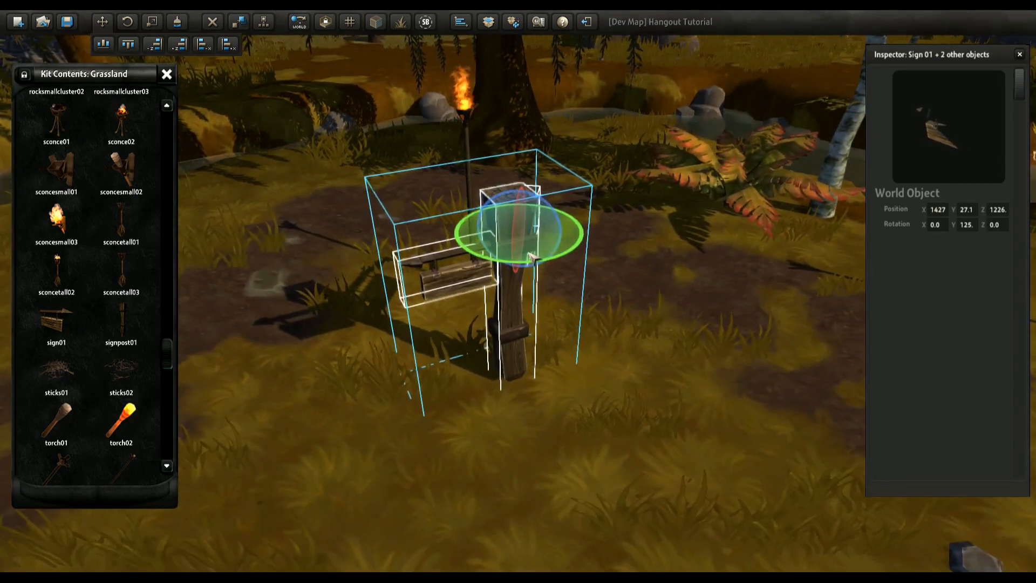
right_click_drag(474, 308, 533, 155)
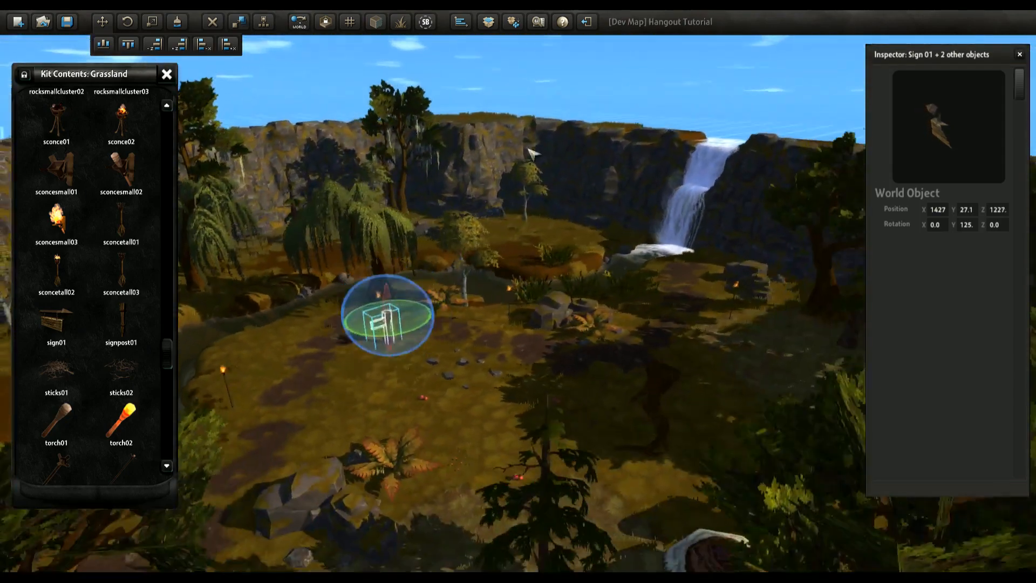
left_click(601, 104)
Step: Find the Character Human kit in the kit list and load its contents
right_click_drag(601, 104, 473, 177)
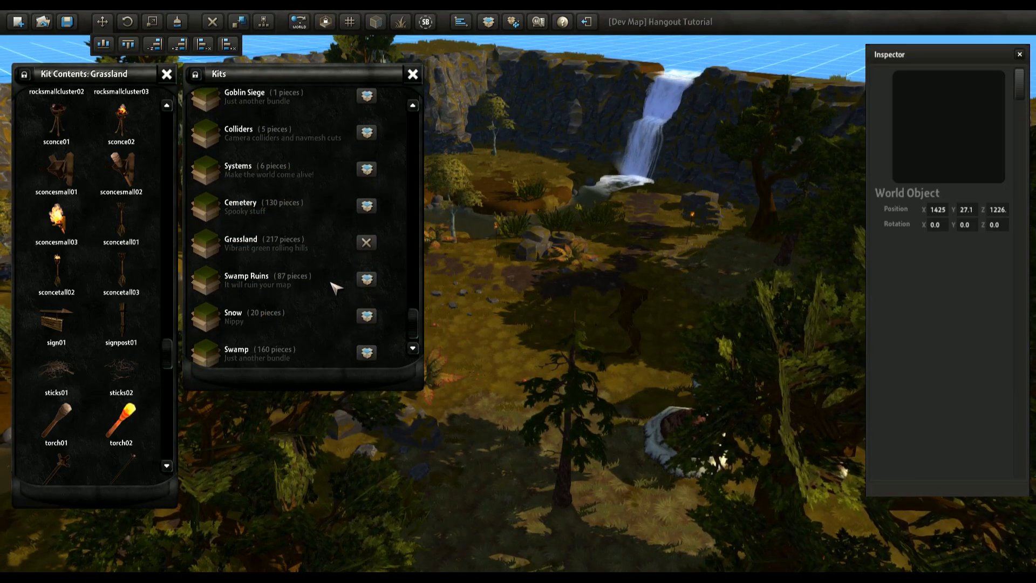
scroll(335, 289, "up", 2)
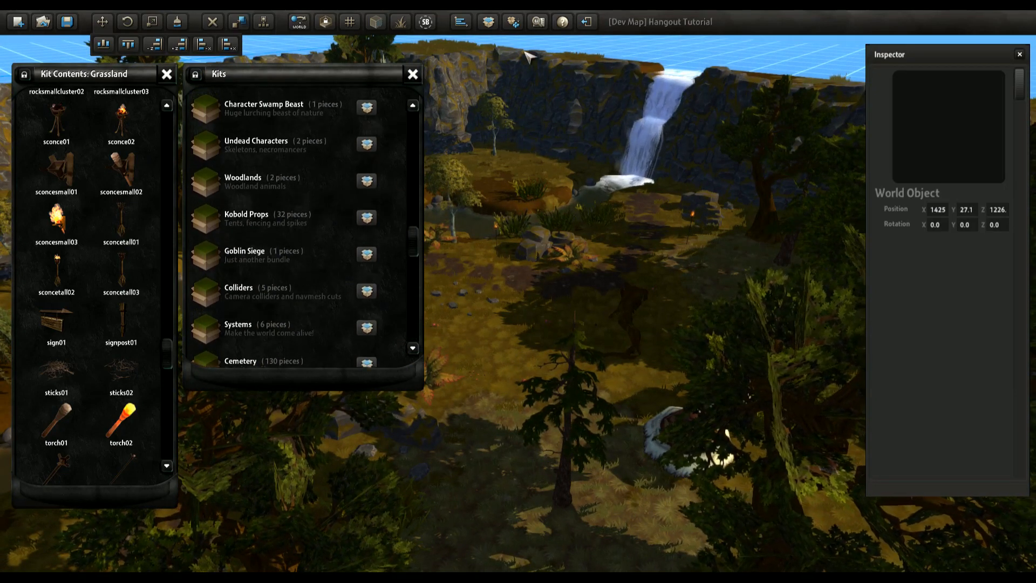
left_click(514, 23)
left_click(489, 24)
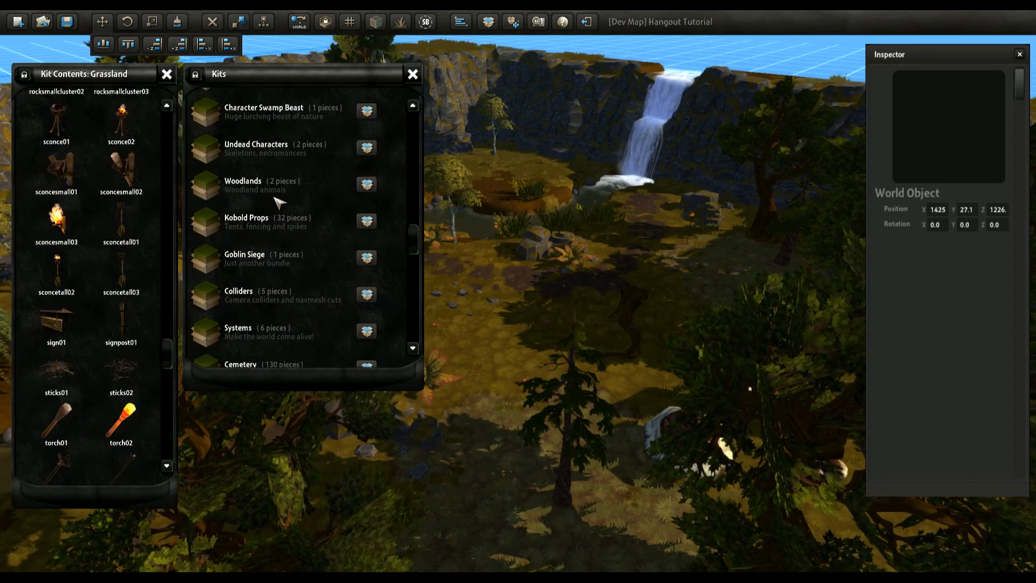
scroll(277, 201, "up", 4)
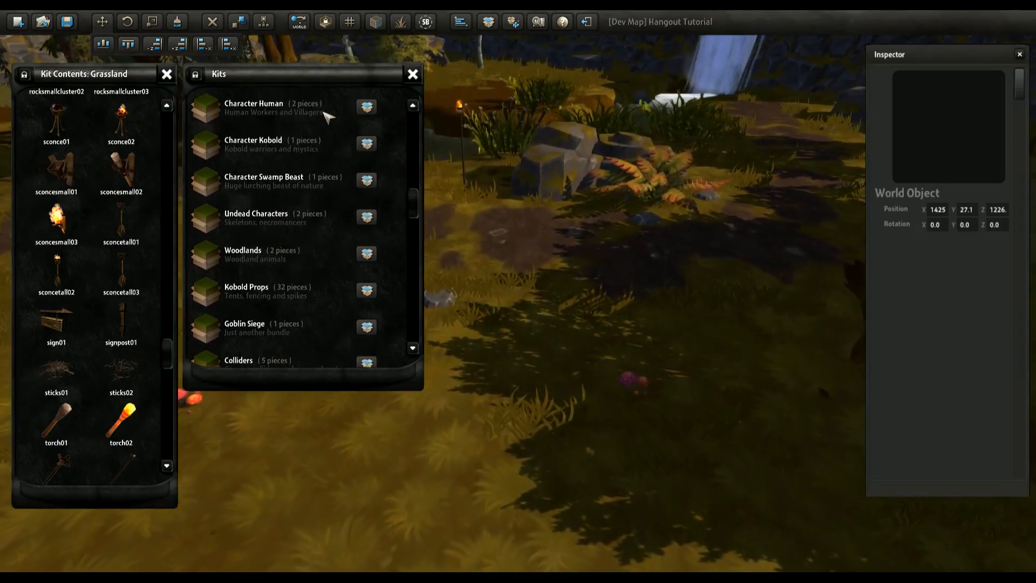
left_click(367, 108)
Step: Place a female and a male human peasant on the path, the male at about X 1358, Z 1189, rotated 83.2 degrees around Y
scroll(548, 238, "down", 10)
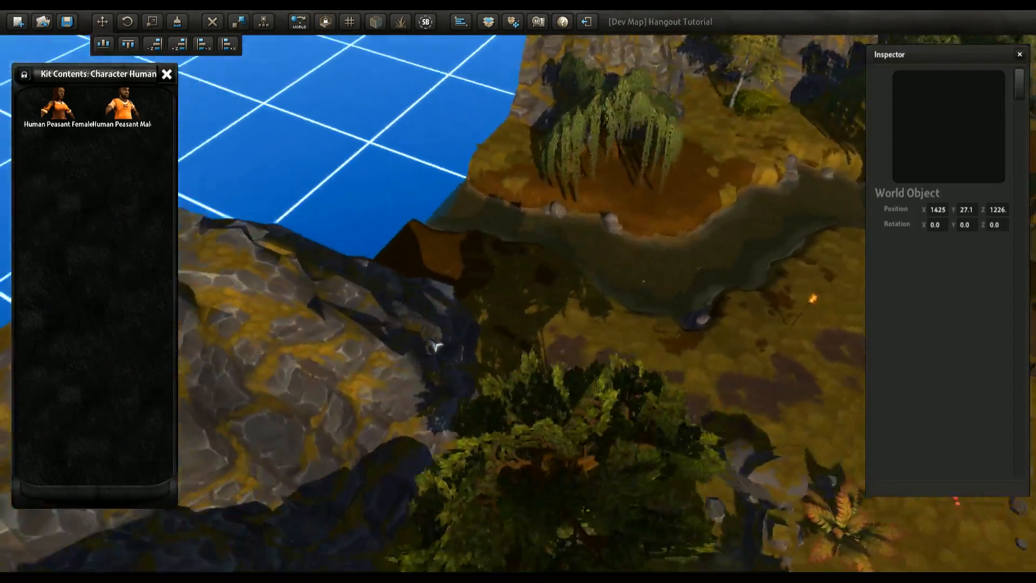
right_click_drag(436, 346, 301, 370)
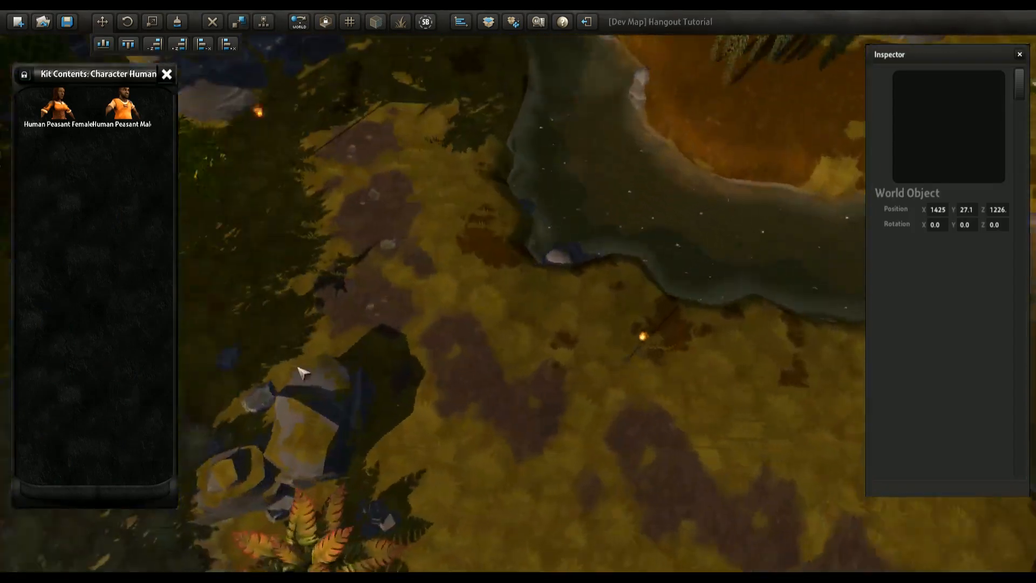
scroll(490, 319, "up", 6)
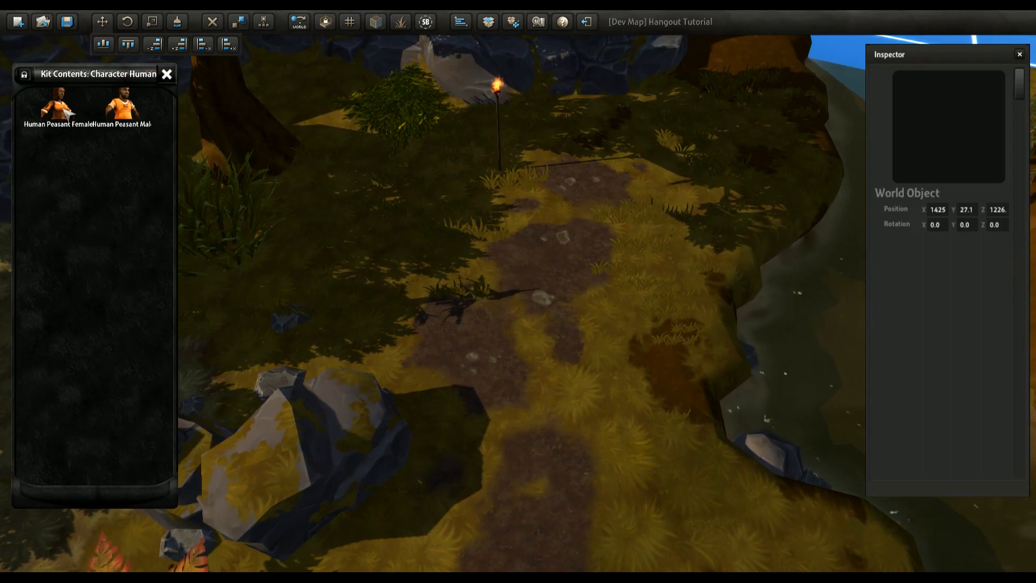
left_click_drag(67, 112, 465, 298)
left_click_drag(535, 343, 456, 254)
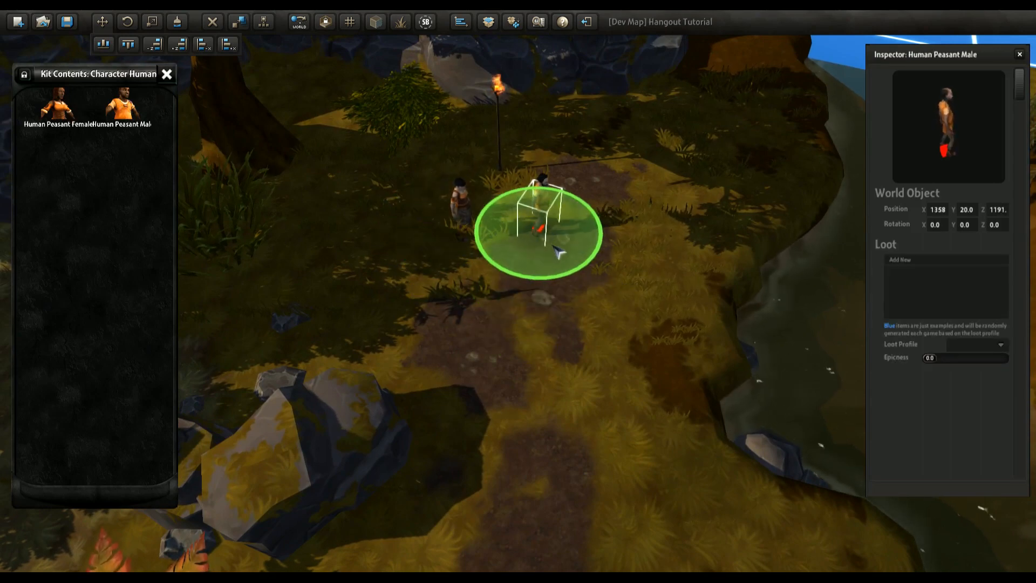
scroll(494, 340, "up", 5)
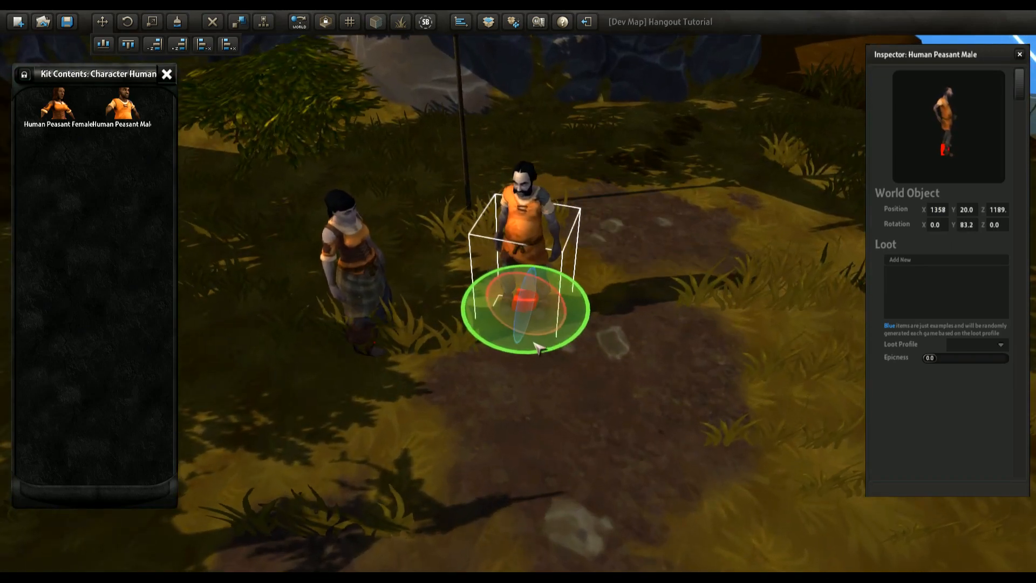
Step: Go to the stream below the waterfall and load the contents of the Swamp kit
scroll(536, 348, "down", 10)
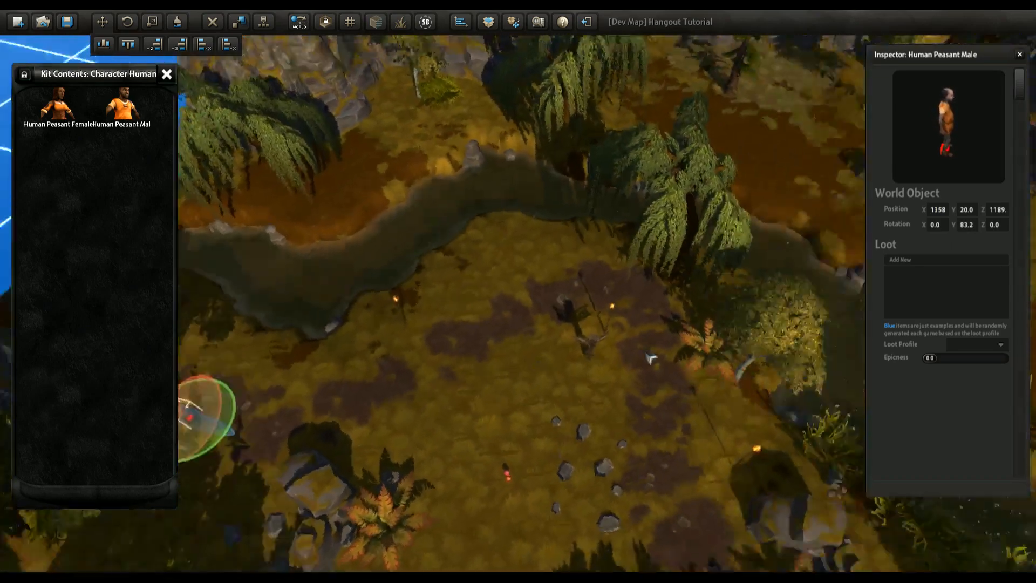
scroll(651, 358, "up", 10)
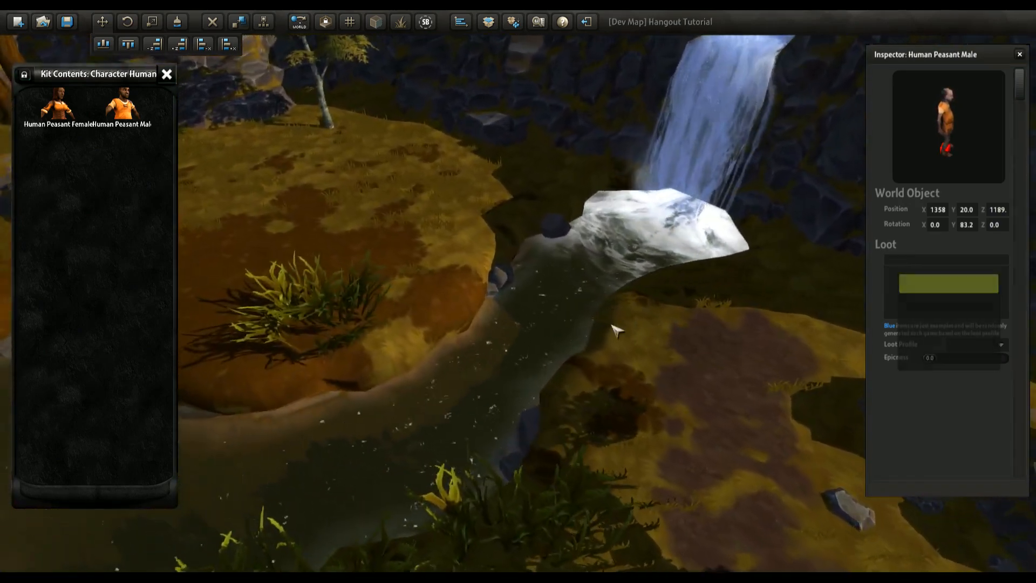
left_click(522, 26)
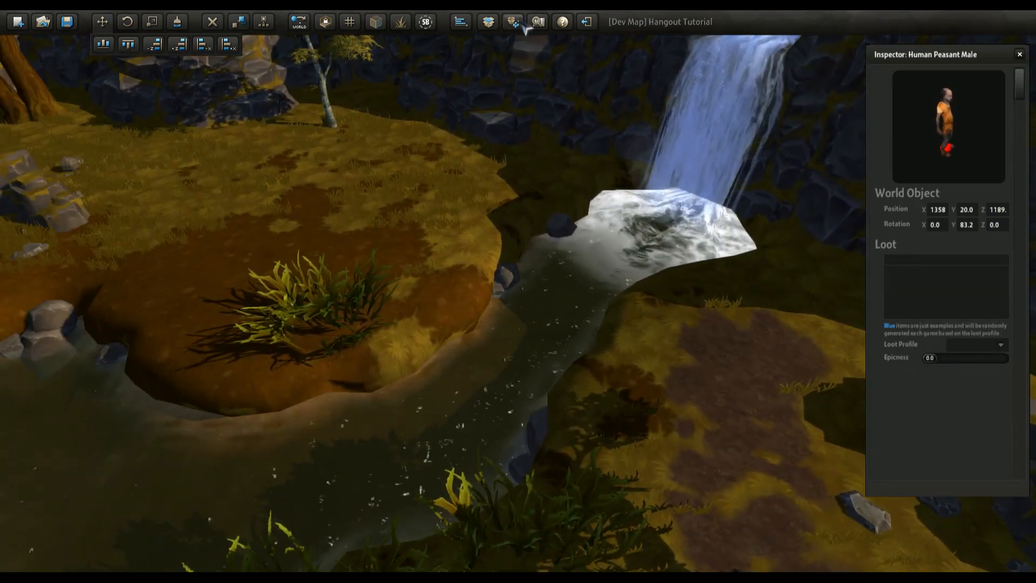
left_click(521, 26)
left_click(490, 23)
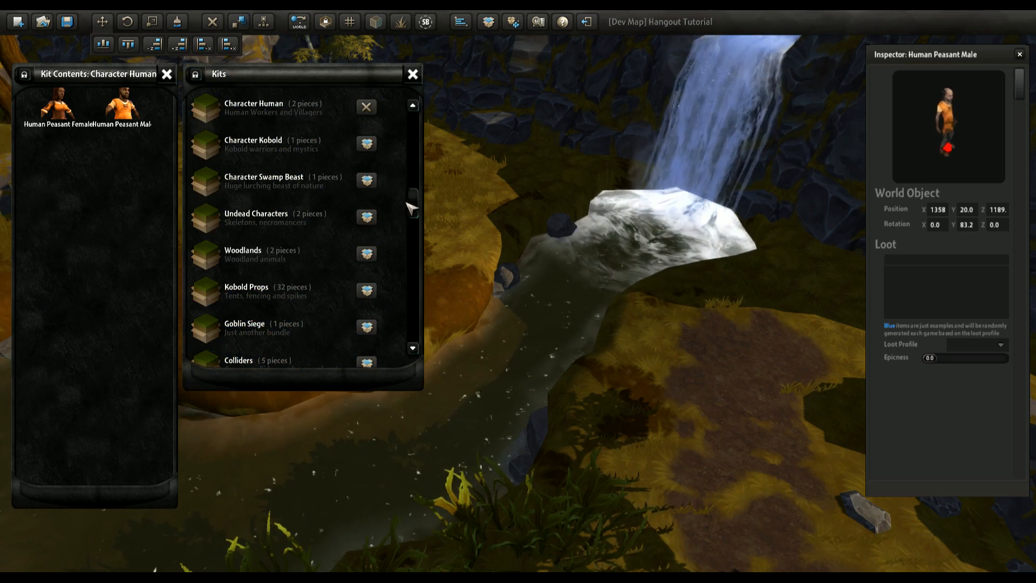
left_click_drag(416, 208, 419, 342)
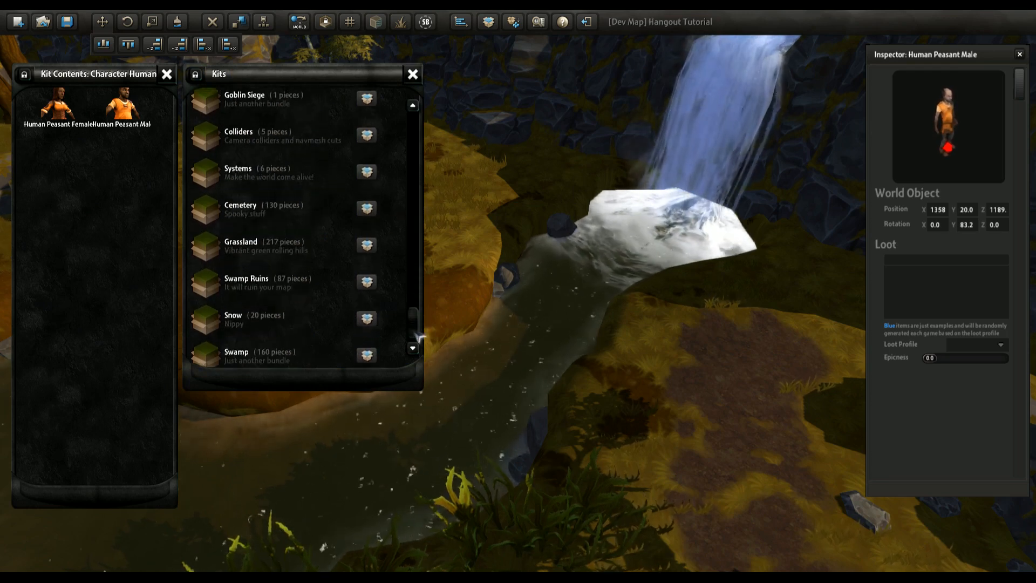
left_click(367, 352)
left_click(413, 74)
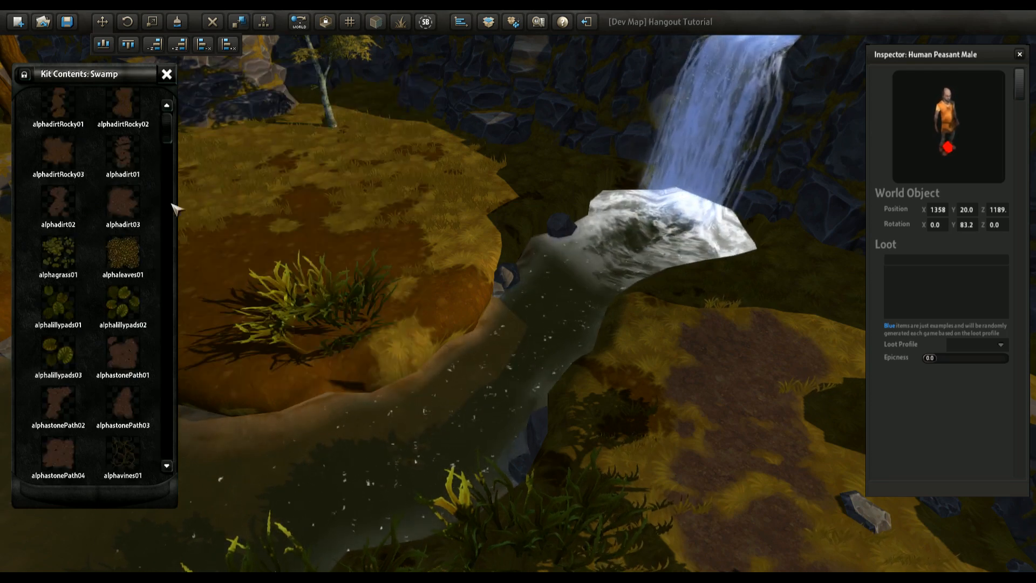
Step: Look through the Swamp kit's ground decals, bushes and cliff pieces
scroll(116, 203, "down", 2)
scroll(116, 202, "down", 7)
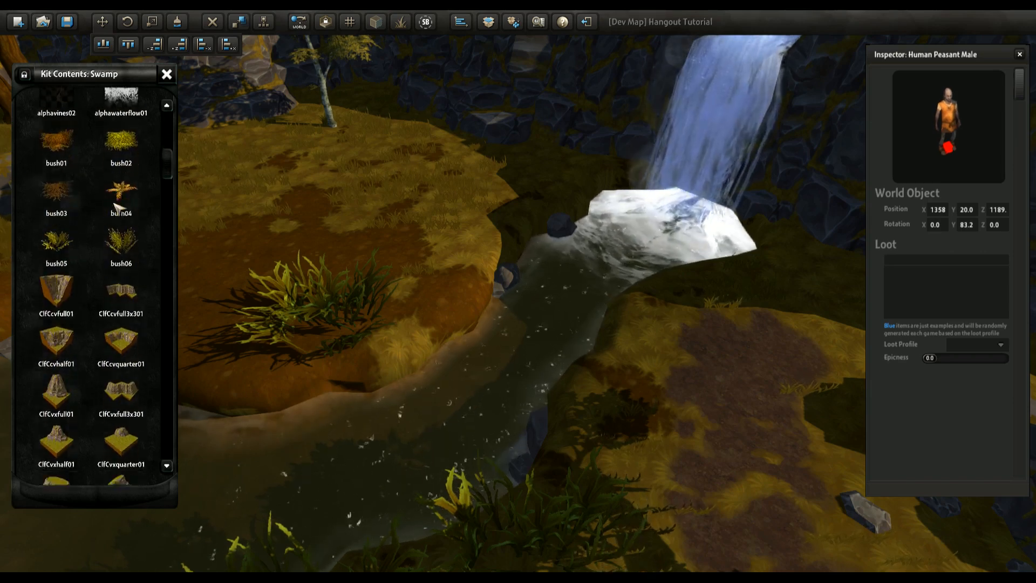
scroll(117, 207, "up", 2)
scroll(116, 202, "up", 3)
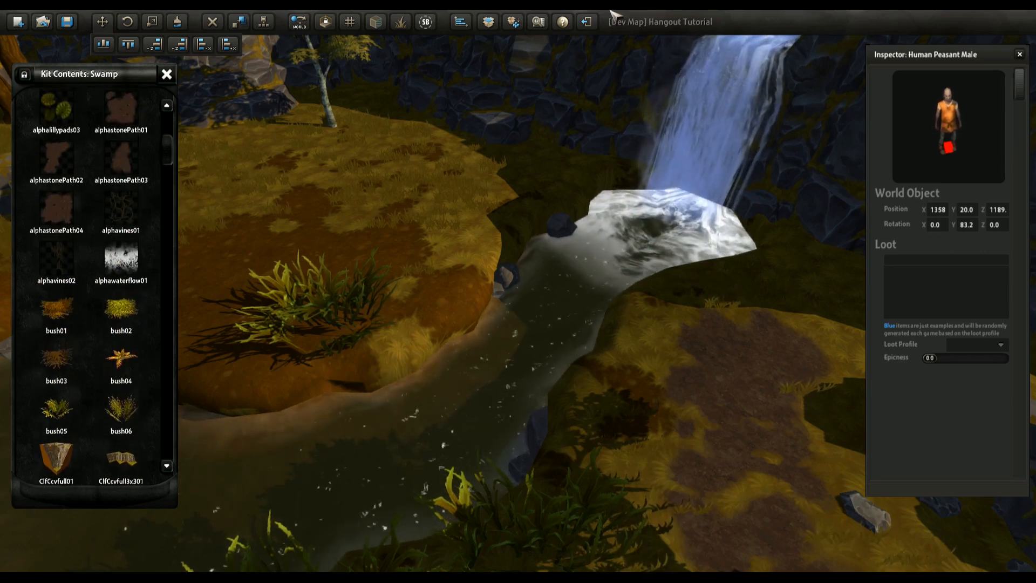
scroll(107, 241, "up", 2)
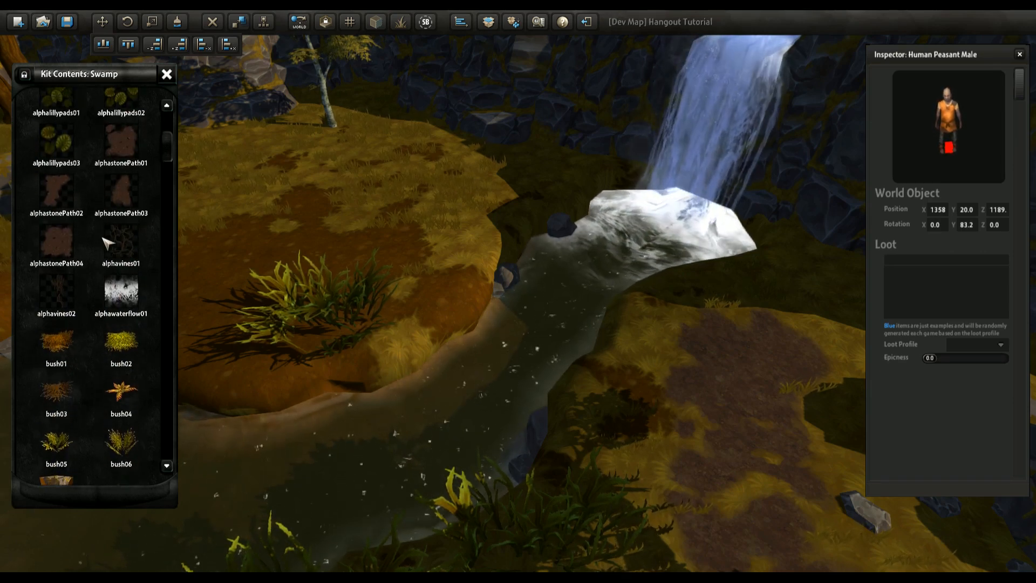
mouse_move(171, 145)
left_mouse_down()
mouse_move(171, 178)
mouse_move(171, 142)
left_mouse_up()
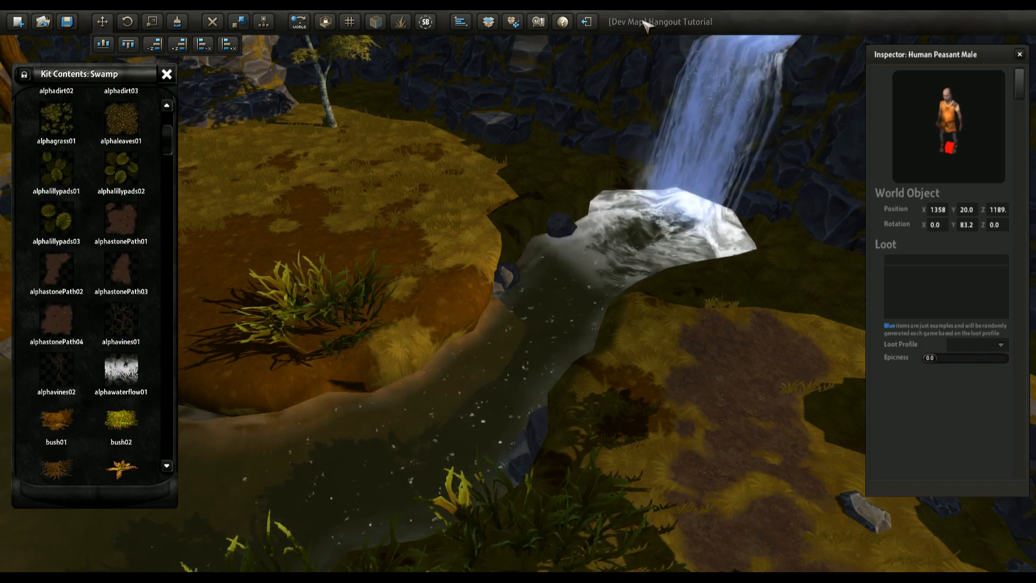
Step: Load the Grassland kit and find its bridge pieces
left_click(489, 25)
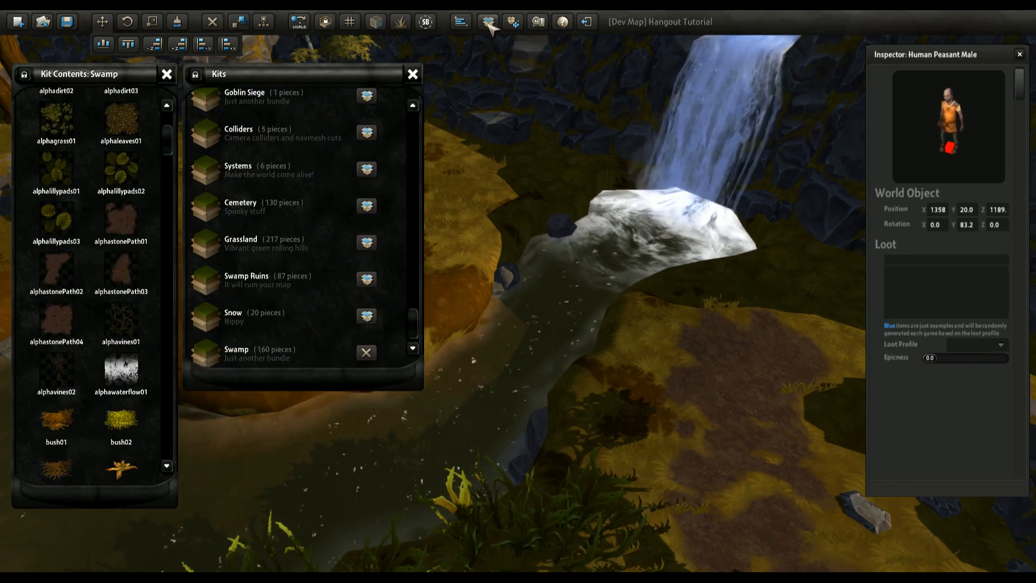
left_click(366, 243)
left_click(417, 73)
scroll(162, 178, "down", 2)
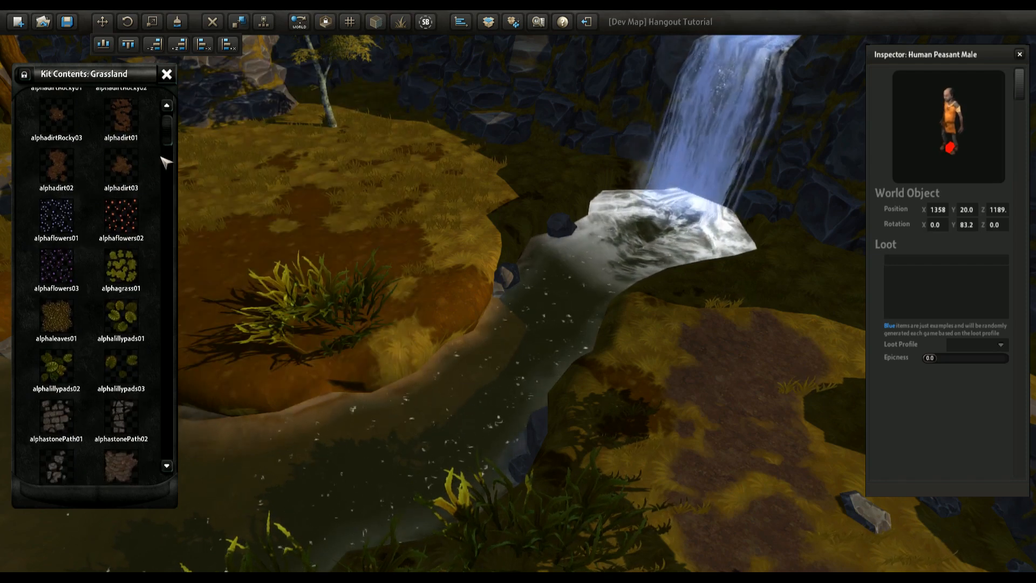
left_click_drag(168, 132, 168, 158)
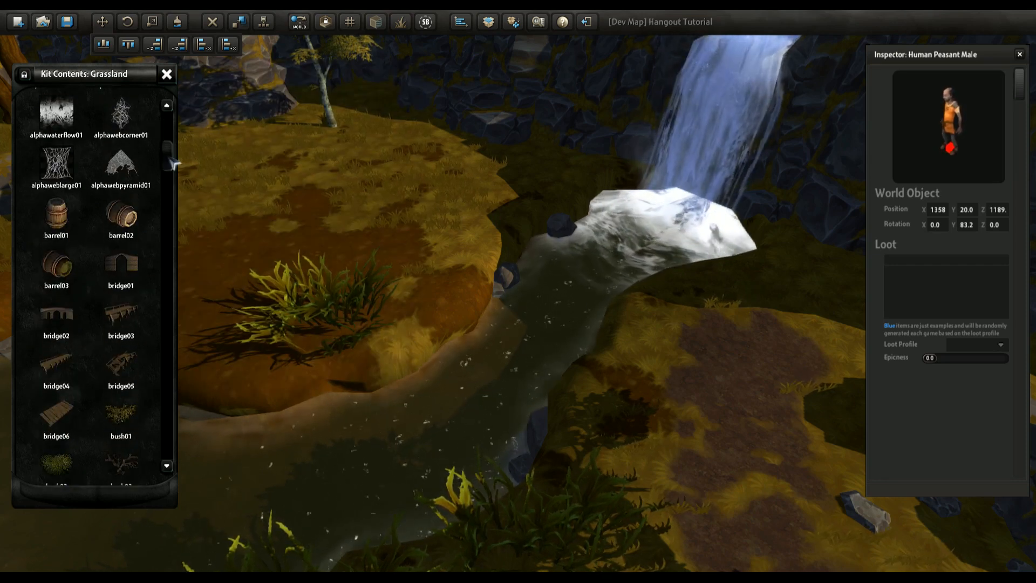
Step: Try a bridge06 over the stream at about X 1526, Z 1230, rotated 65.8 degrees around Y, and delete it
left_click(68, 412)
scroll(581, 307, "up", 2)
left_click_drag(524, 291, 394, 283)
key("Delete")
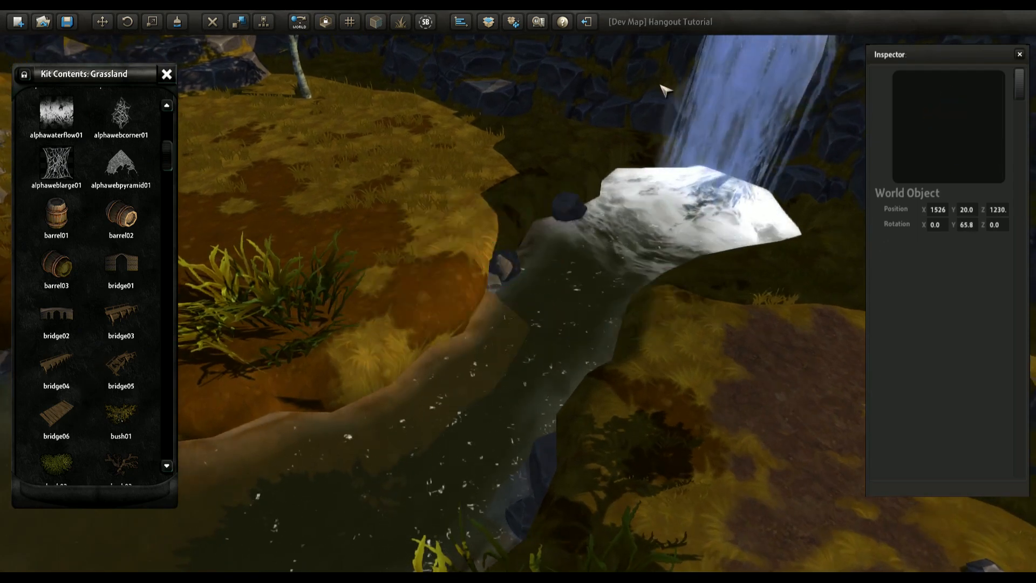
Step: Load the Swamp kit and find its wooden walkway pieces
left_click(494, 24)
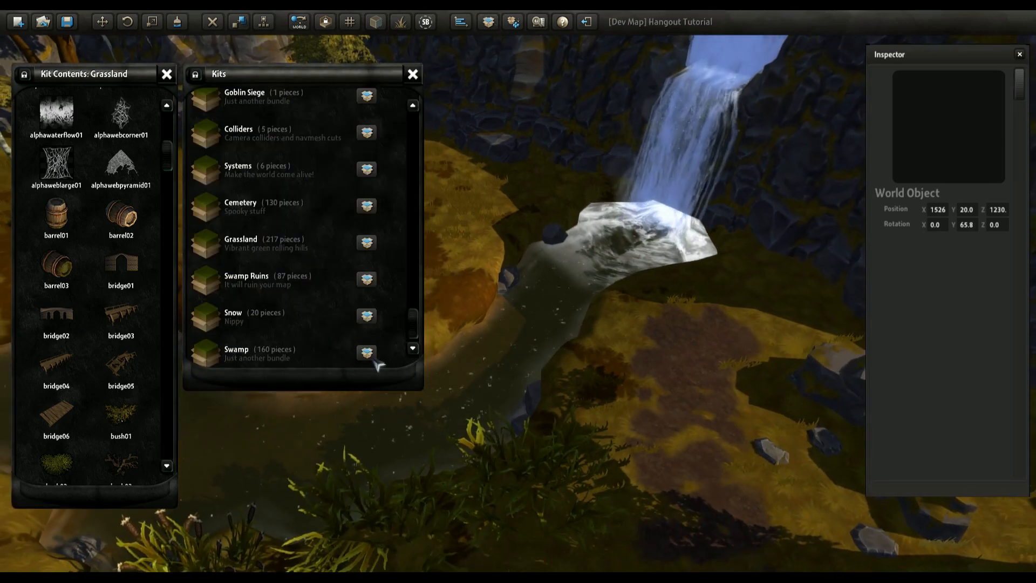
left_click(368, 353)
left_click(413, 74)
scroll(118, 259, "down", 10)
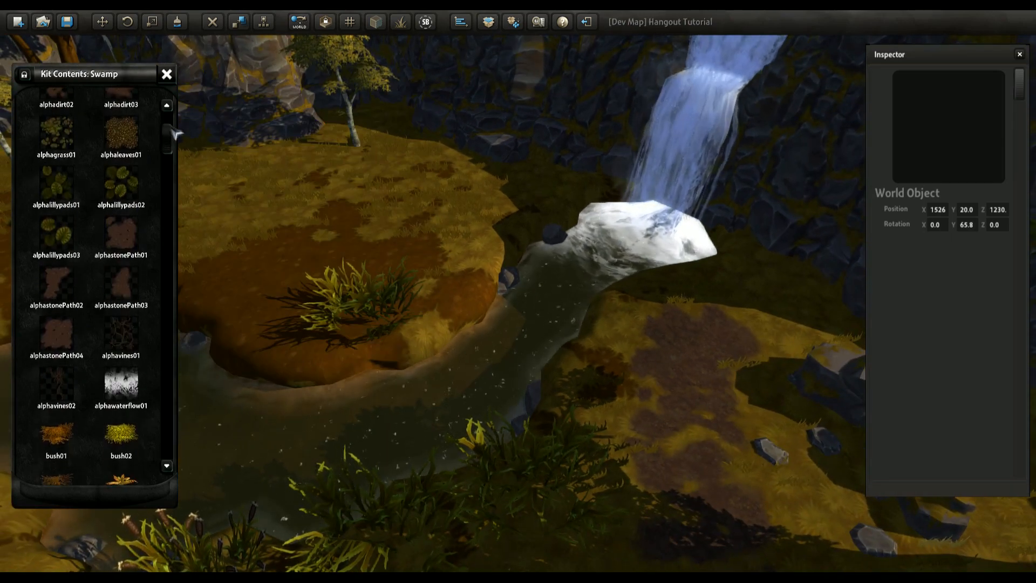
left_click_drag(176, 197, 169, 404)
Step: Place a walkwayStr01 across the stream below the waterfall at about X 1527, Z 1227
right_click_drag(334, 282, 402, 292)
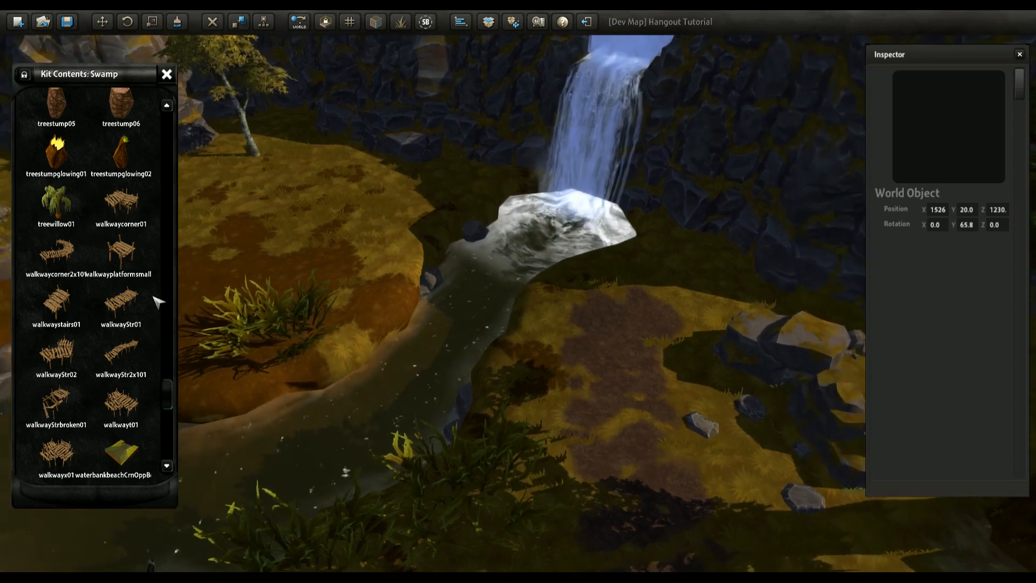
left_click_drag(123, 311, 451, 296)
right_click_drag(455, 299, 440, 108)
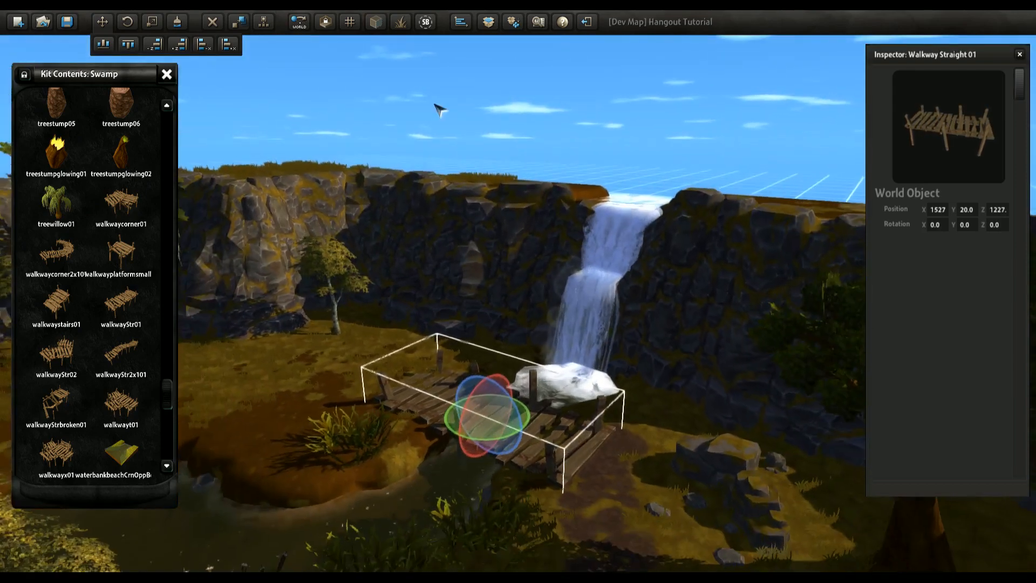
Step: Deselect the walkway and open the list of available kits
left_click(439, 109)
right_click_drag(442, 393, 799, 404)
key("w")
right_click_drag(618, 449, 344, 349)
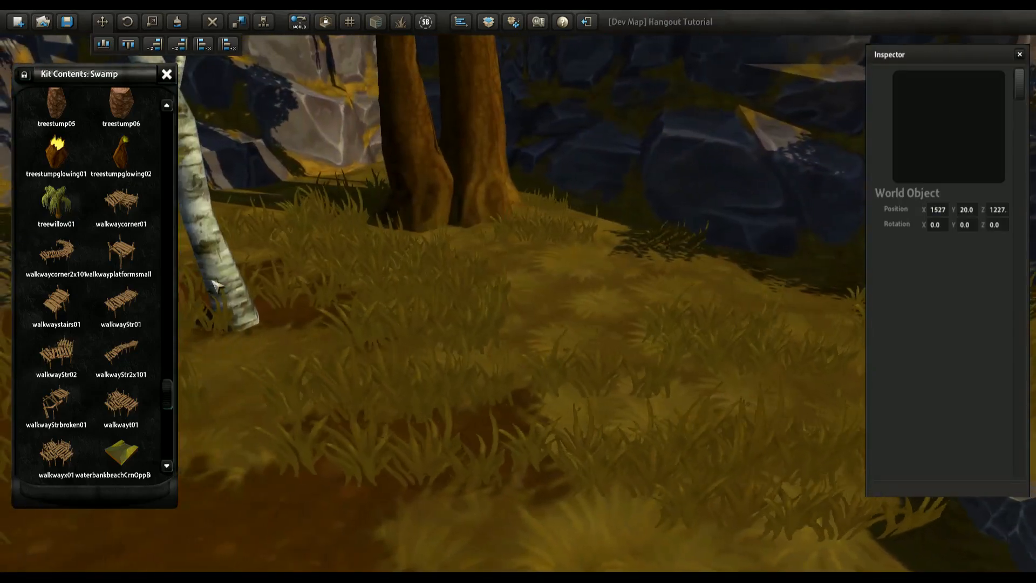
left_click(514, 24)
left_click(490, 24)
left_click(516, 26)
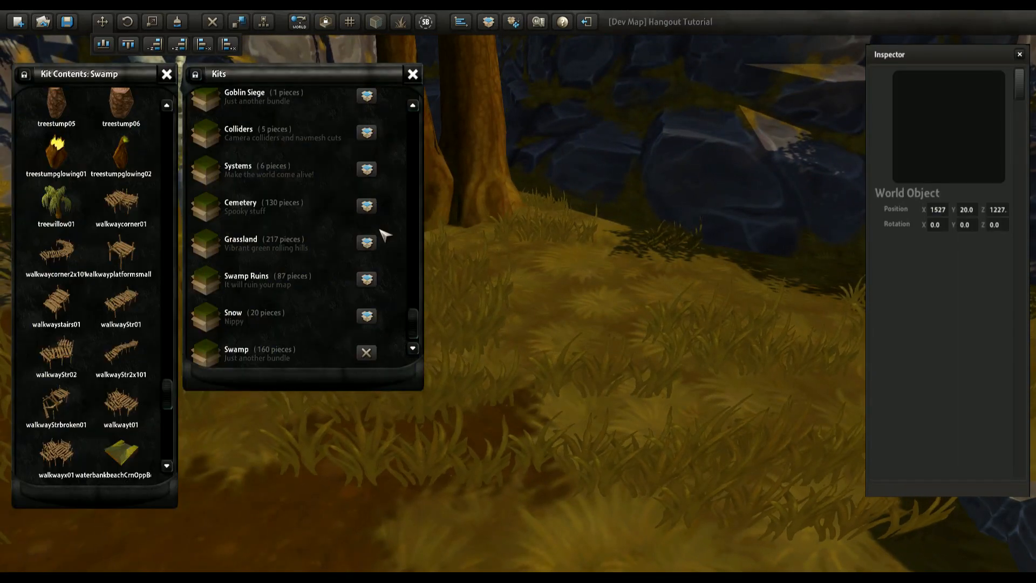
Step: Find the Character Swamp Beast kit, load its contents and close the kit list
key("w")
key("s")
right_click_drag(534, 264, 648, 310)
key("w")
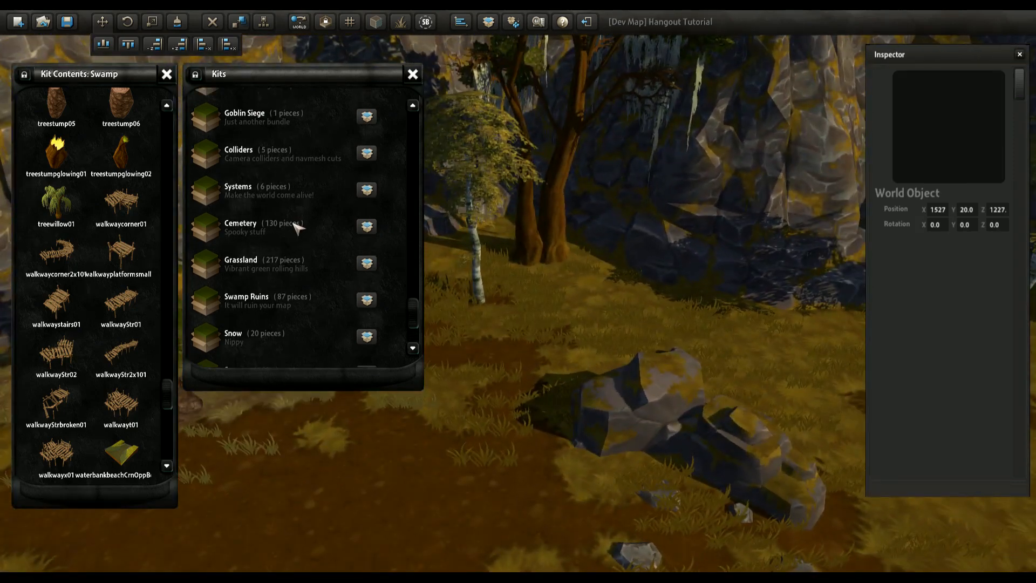
scroll(297, 225, "up", 3)
scroll(338, 214, "up", 3)
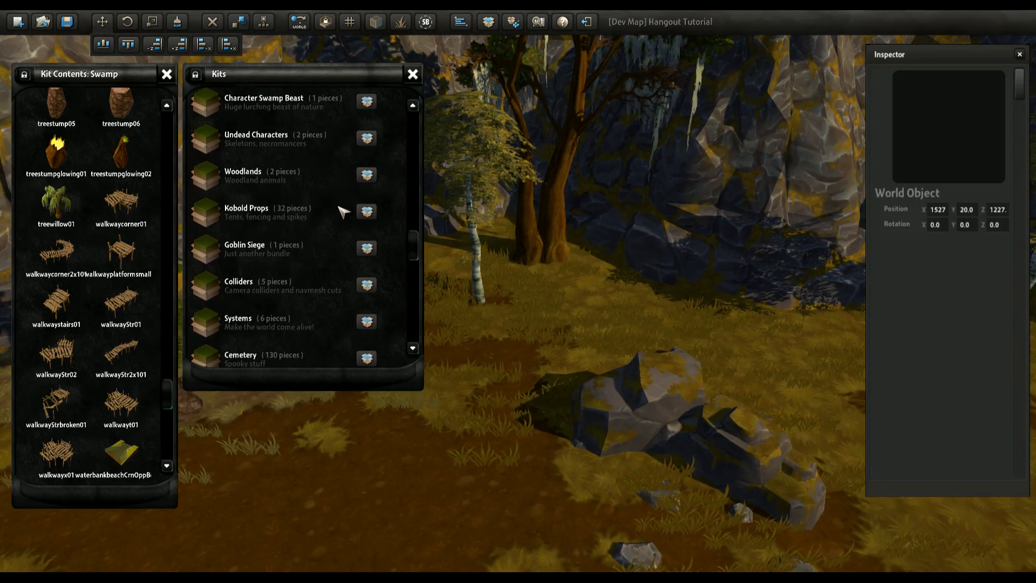
scroll(356, 204, "up", 1)
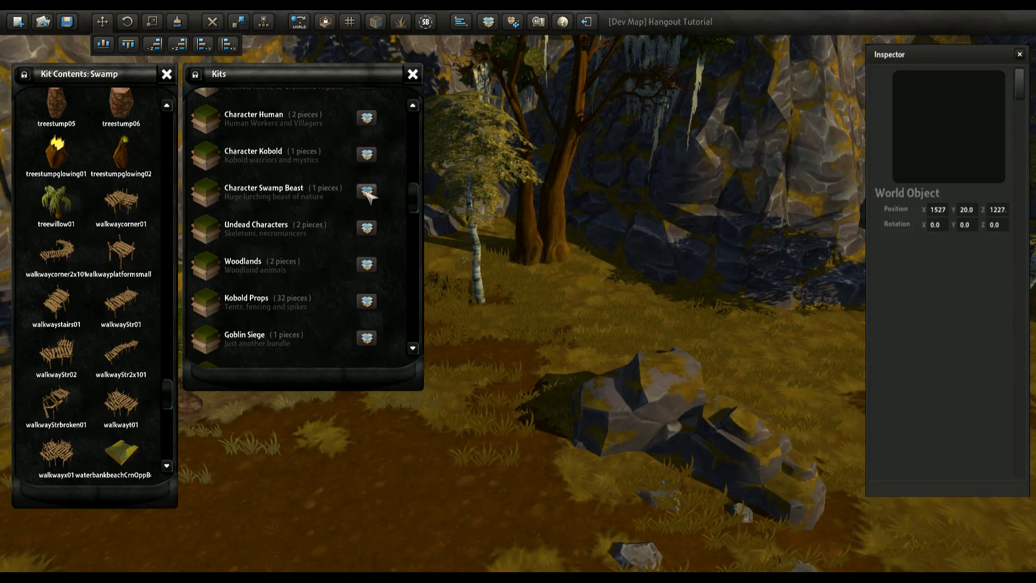
left_click(368, 192)
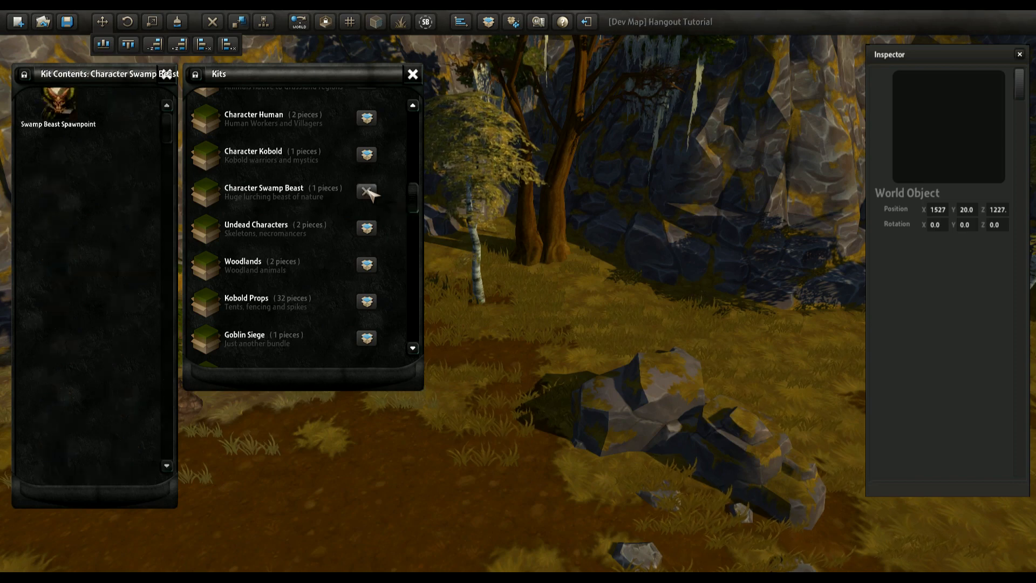
left_click(413, 74)
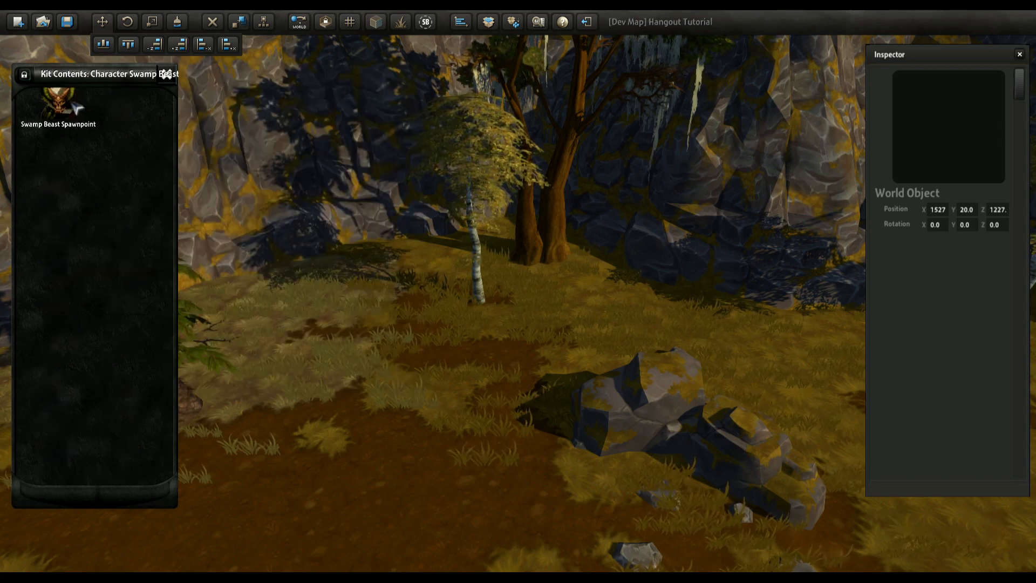
Step: Place a Swamp Beast Spawnpoint behind the rocks at about X 1484, Z 1318, rotated to about 195 degrees around Y
left_click_drag(75, 108, 537, 374)
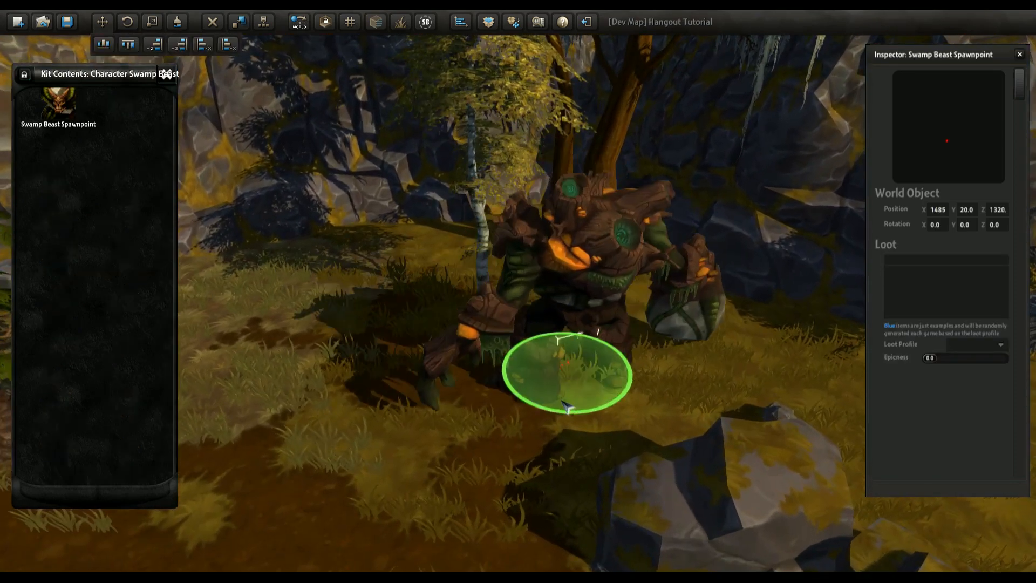
left_click_drag(567, 407, 571, 420)
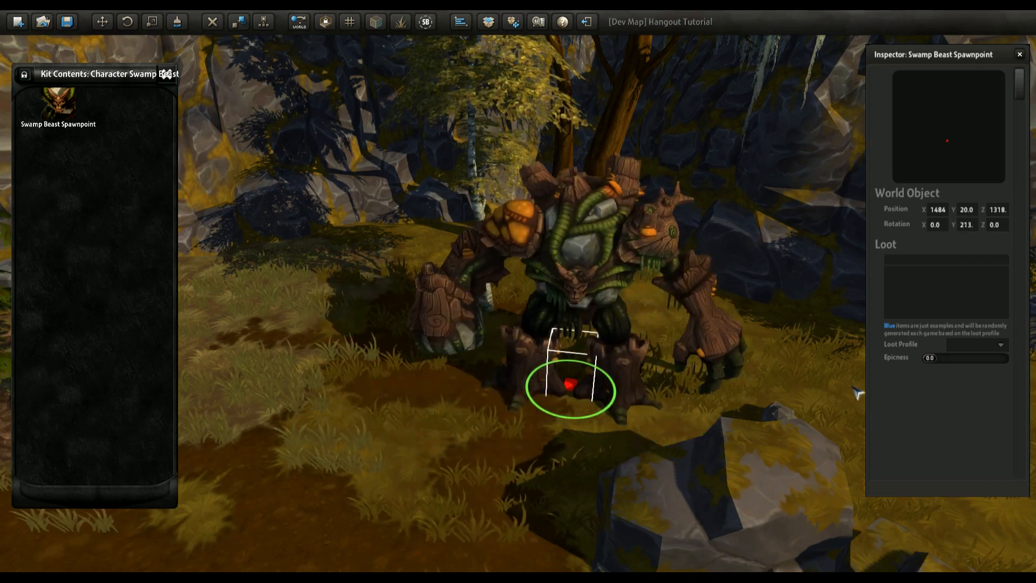
key("s")
left_click_drag(599, 404, 614, 422)
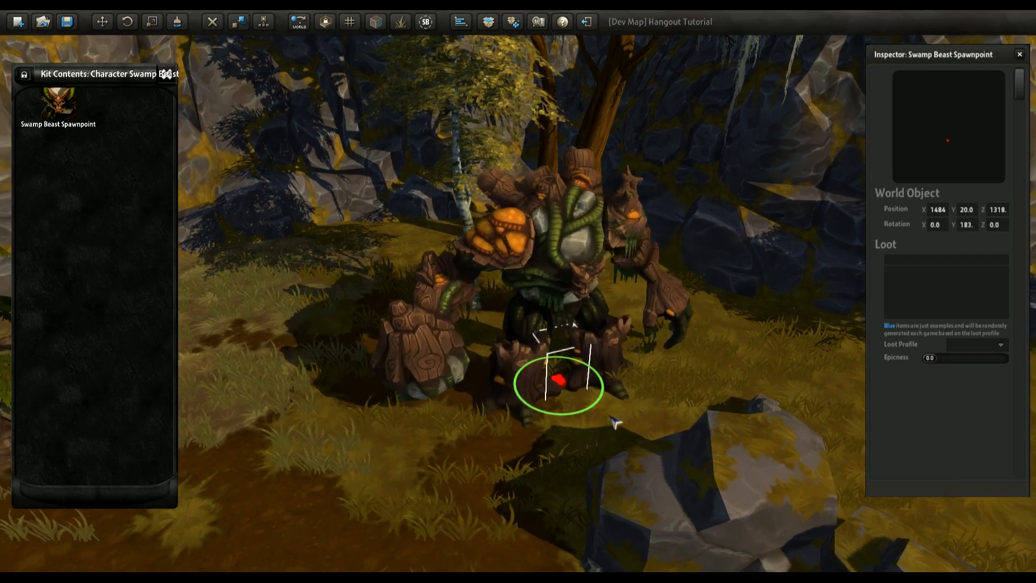
right_click_drag(613, 420, 550, 375)
key("s")
Step: Duplicate the swamp beast spawnpoint to about X 1519, Z 1291, rotate the copy to about 219 degrees around Y, and deselect it
key("1")
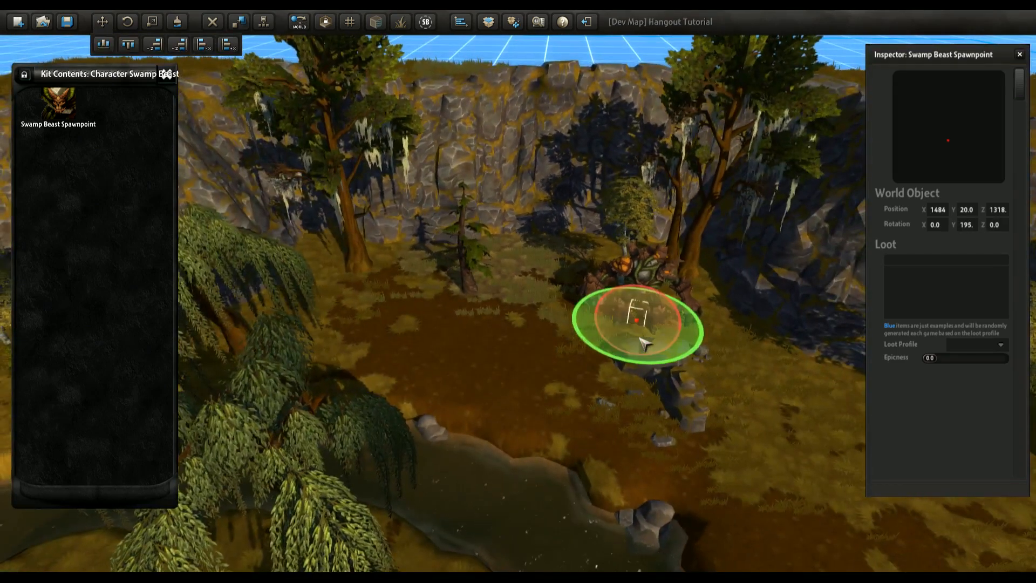
left_click_drag(643, 342, 803, 440, "shift")
key("f")
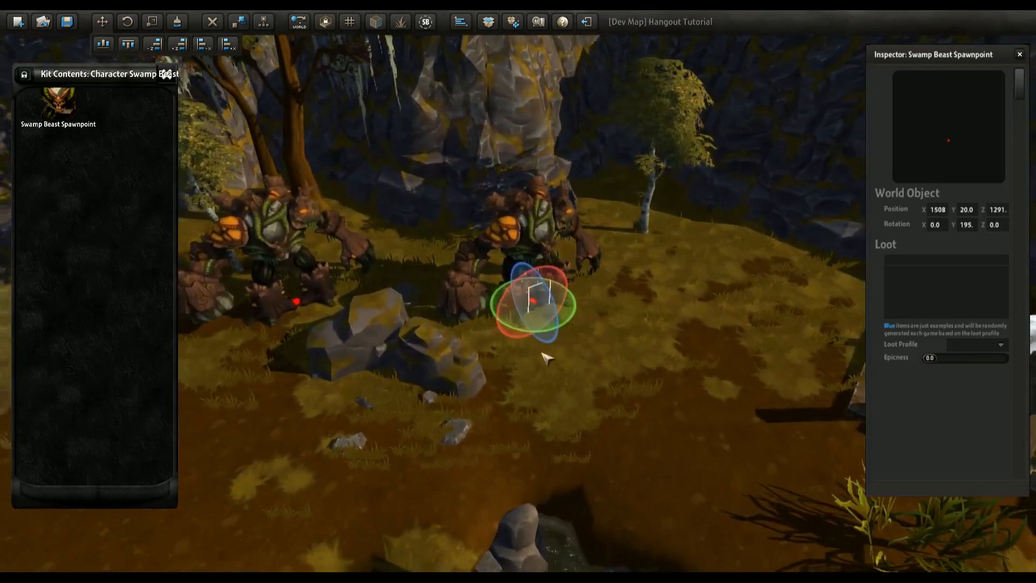
left_click_drag(588, 301, 543, 308)
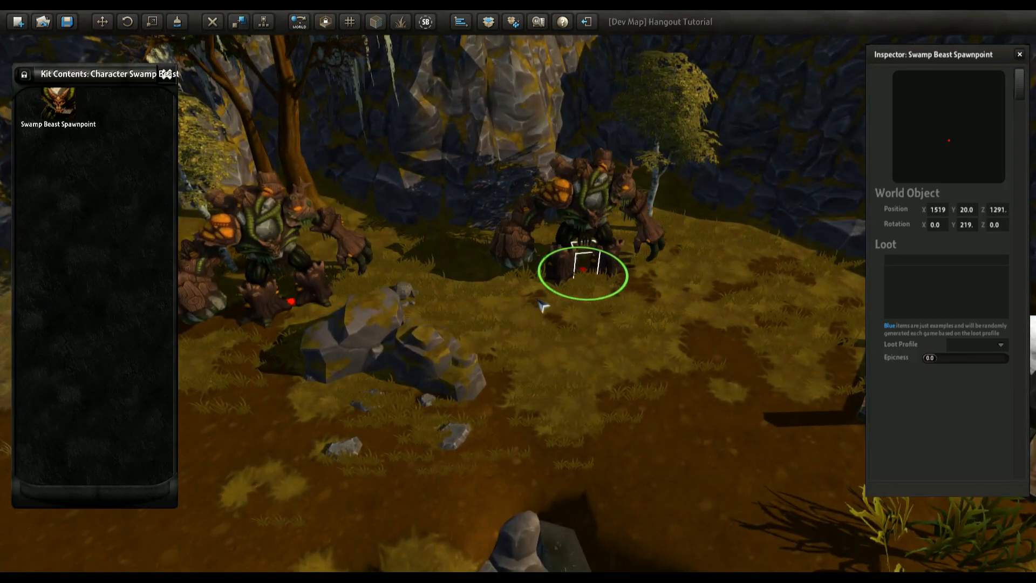
right_click_drag(544, 307, 525, 225)
key("s")
left_click(469, 367)
Step: Look over the map from the swamp beasts across to the peasants on the torchlit path beside the stream
right_click_drag(469, 368, 527, 341)
key("s")
key("w")
key("w")
key("w")
key("s")
right_click_drag(526, 263, 553, 251)
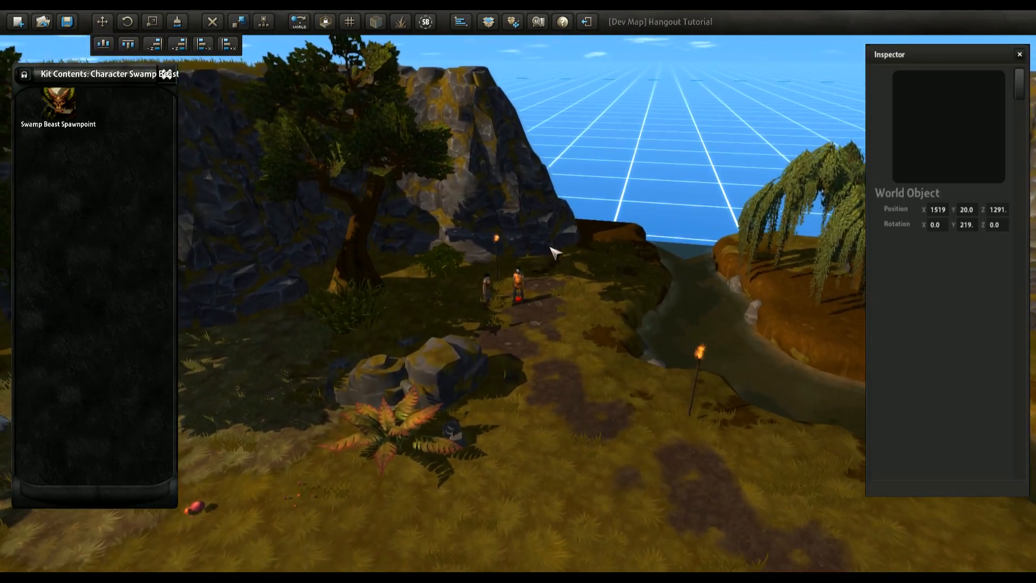
Step: Save the map, overwriting the existing file [Dev Map] Hangout Tutorial
left_click(76, 20)
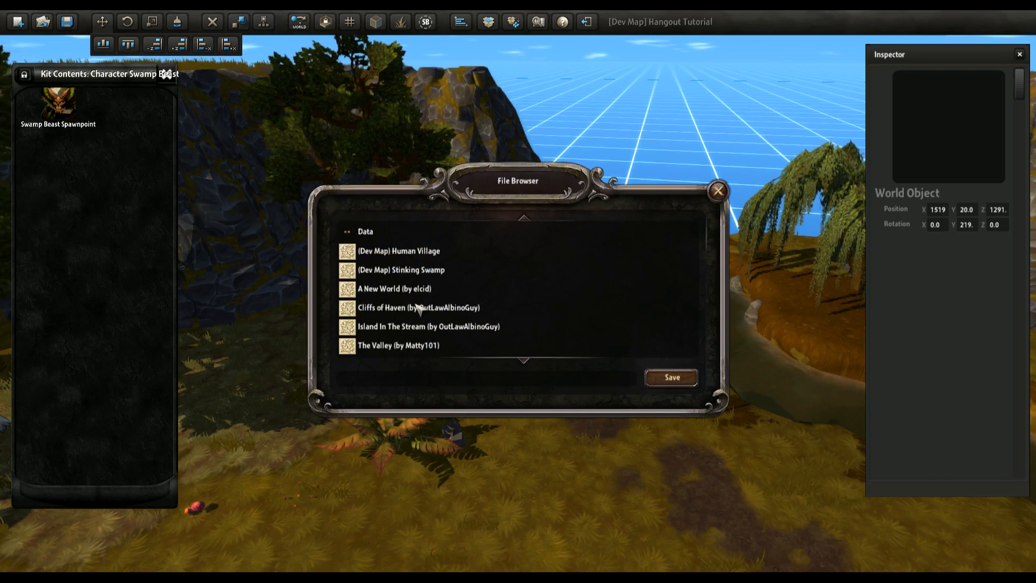
left_click(525, 362)
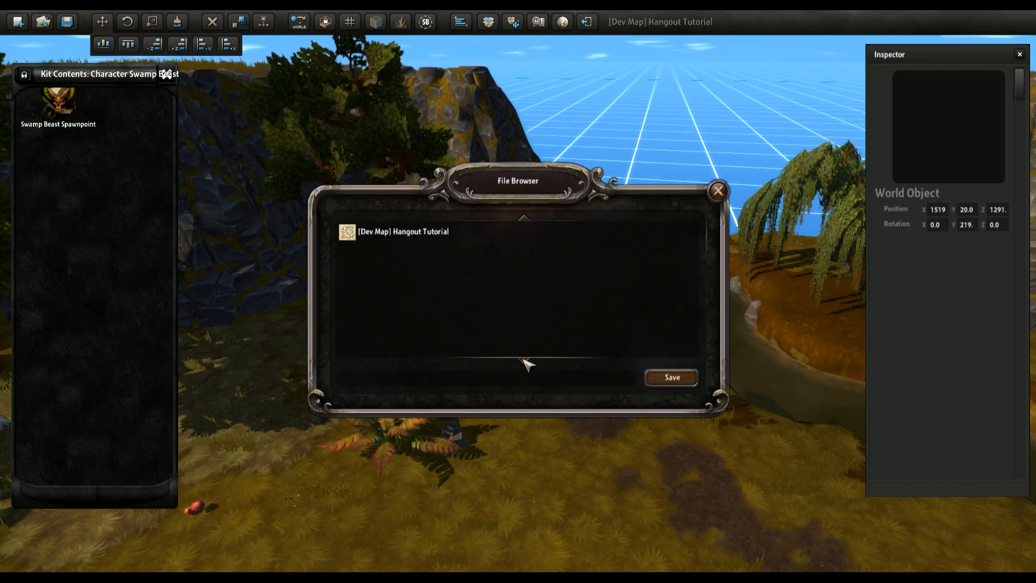
left_click(524, 218)
left_click(524, 360)
left_click(383, 237)
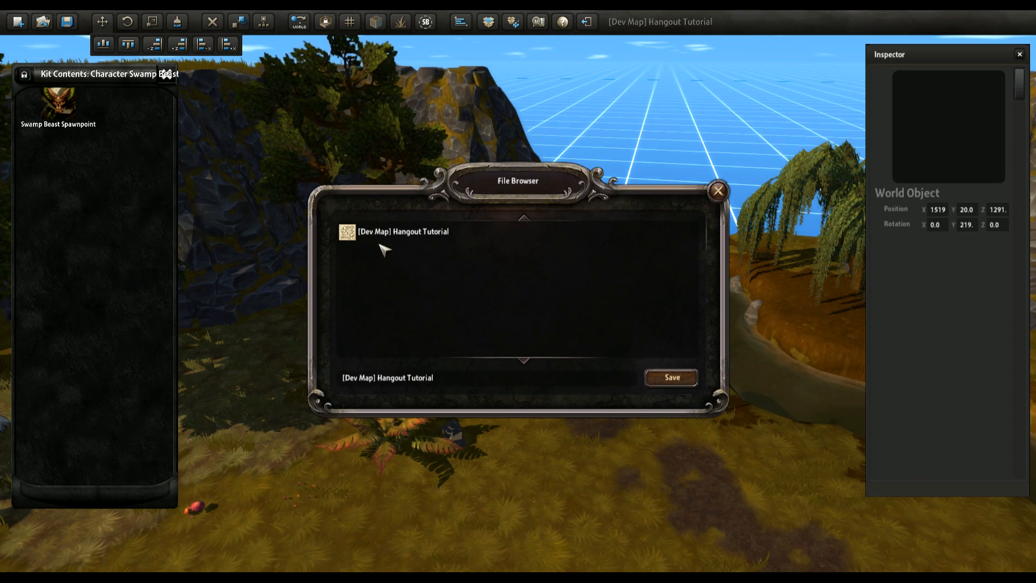
left_click(671, 378)
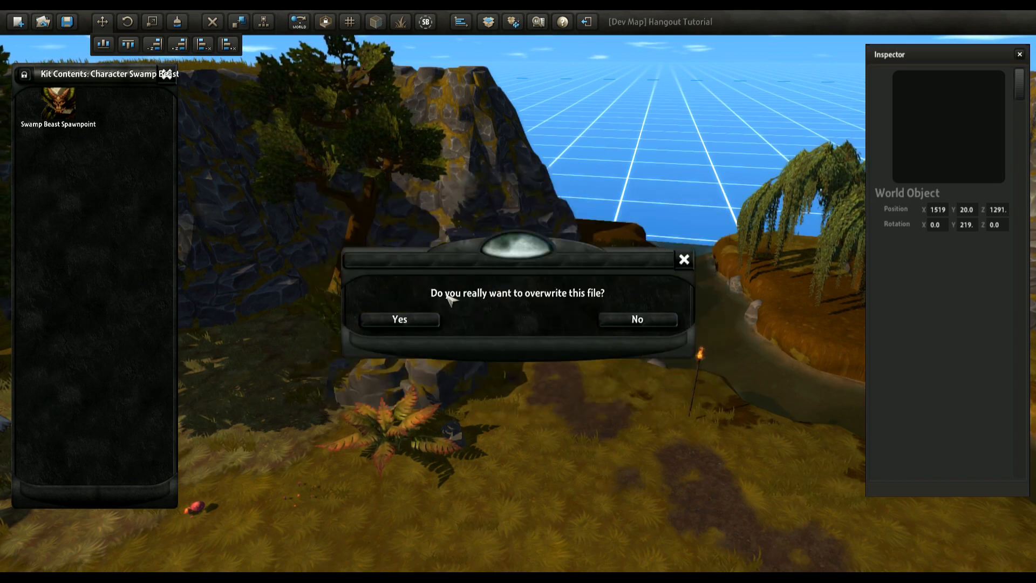
left_click(419, 320)
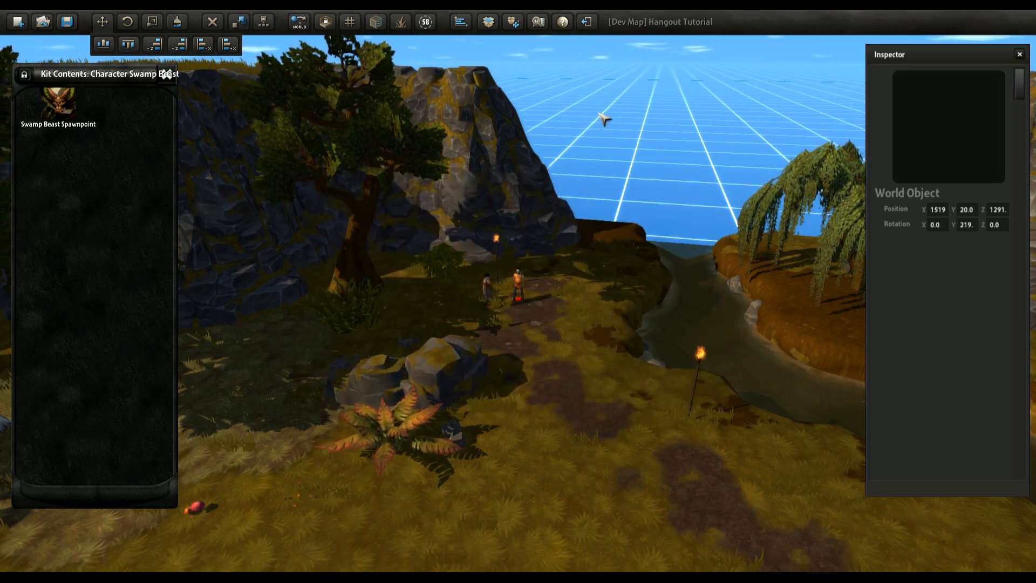
Step: Quit the editor and load the [Dev Map] Hangout Tutorial map in Sandbox mode
left_click(587, 23)
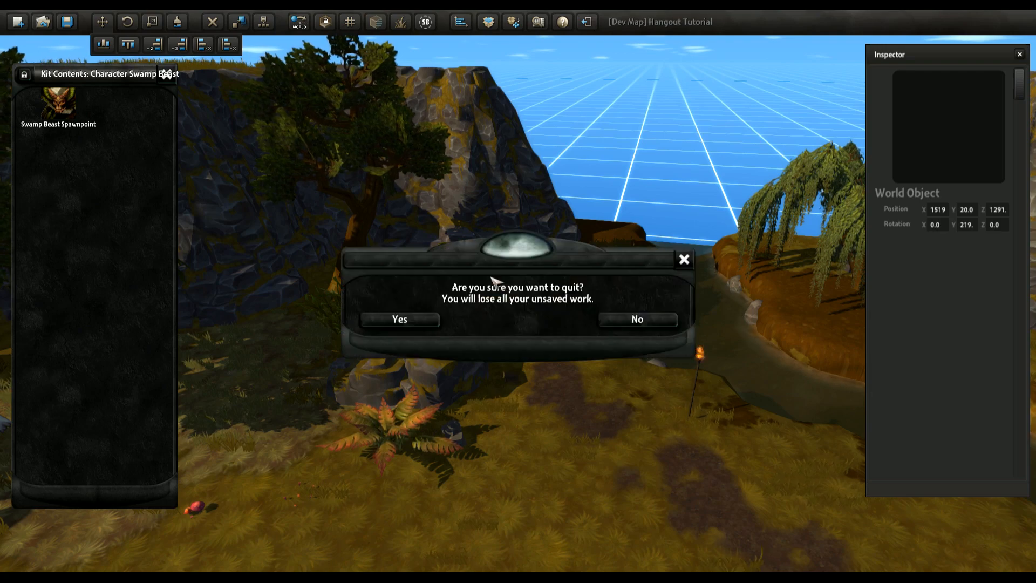
left_click(402, 322)
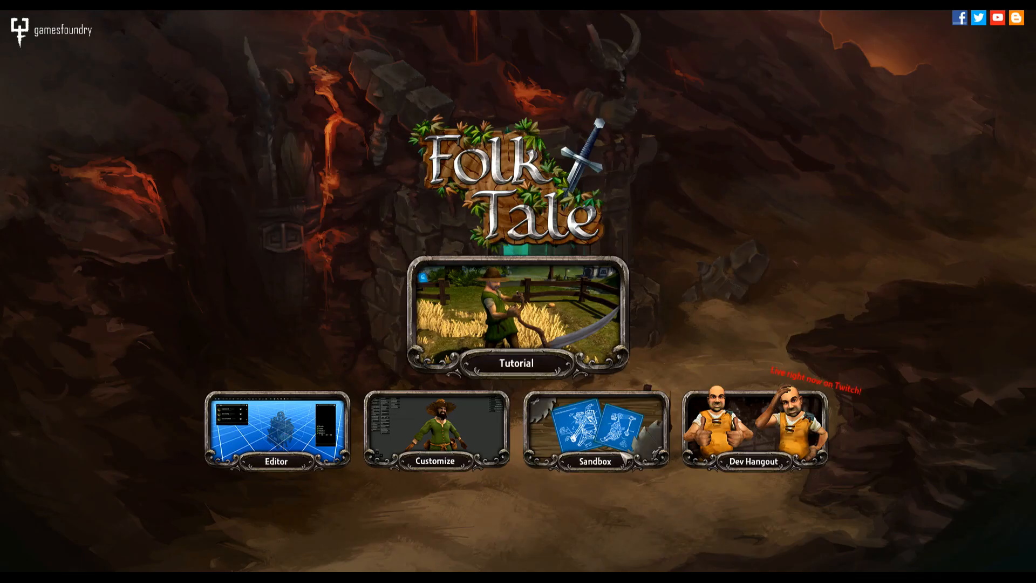
left_click(620, 437)
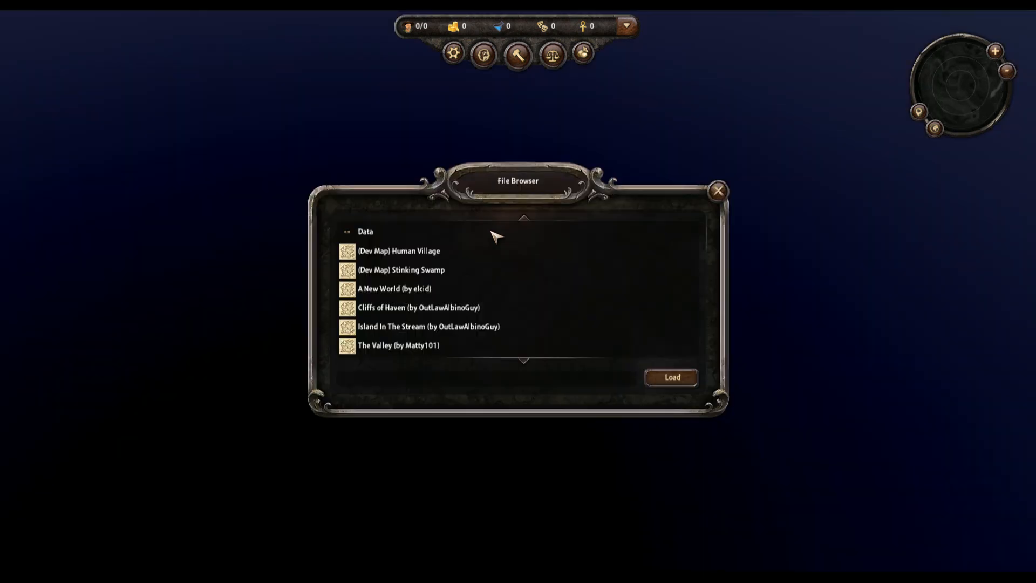
left_click(525, 361)
left_click(393, 236)
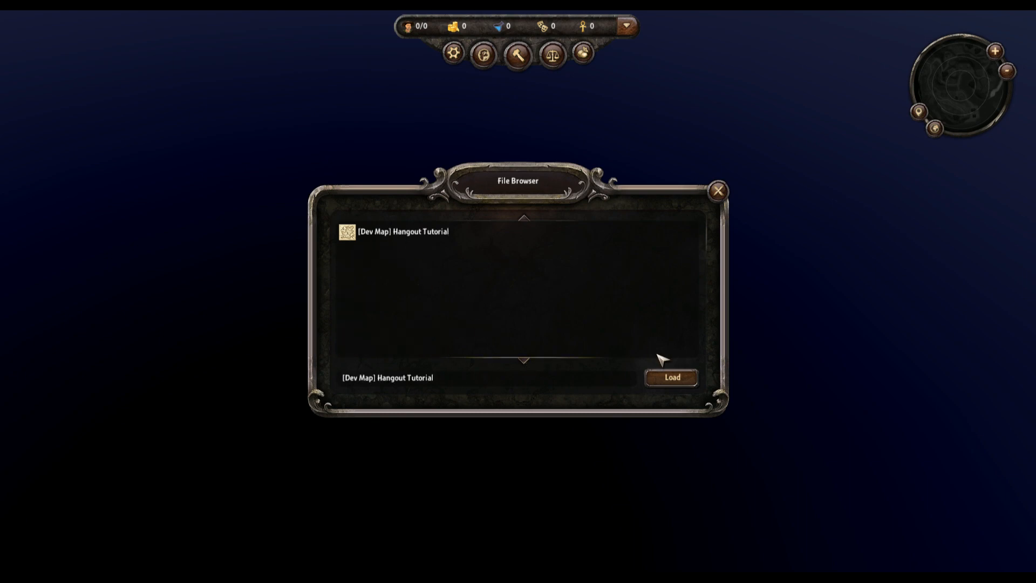
left_click(678, 383)
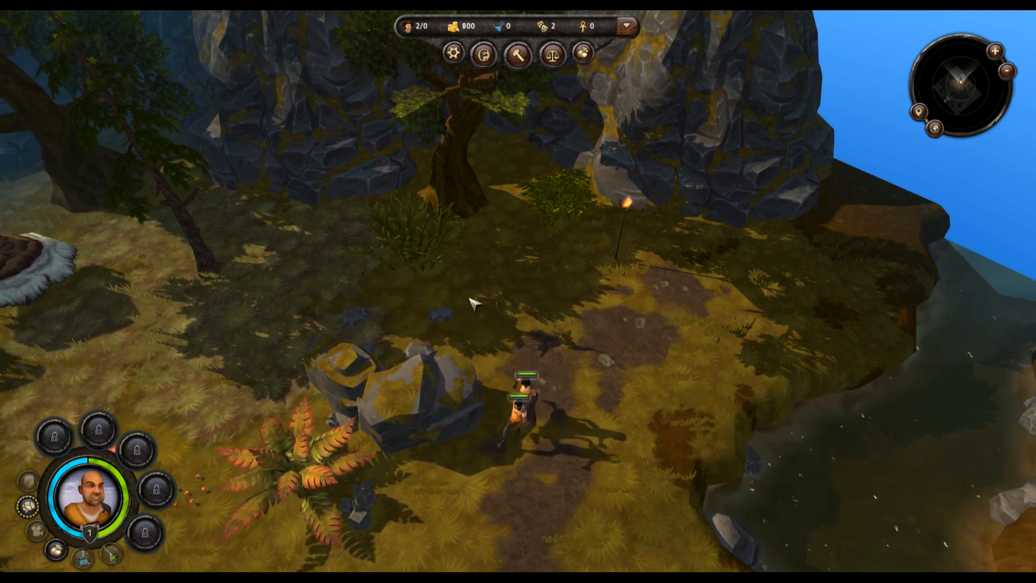
Step: Send the peasants toward the torch near the cliff and run the console command oneofeverything
right_click(584, 255)
scroll(542, 339, "up", 4)
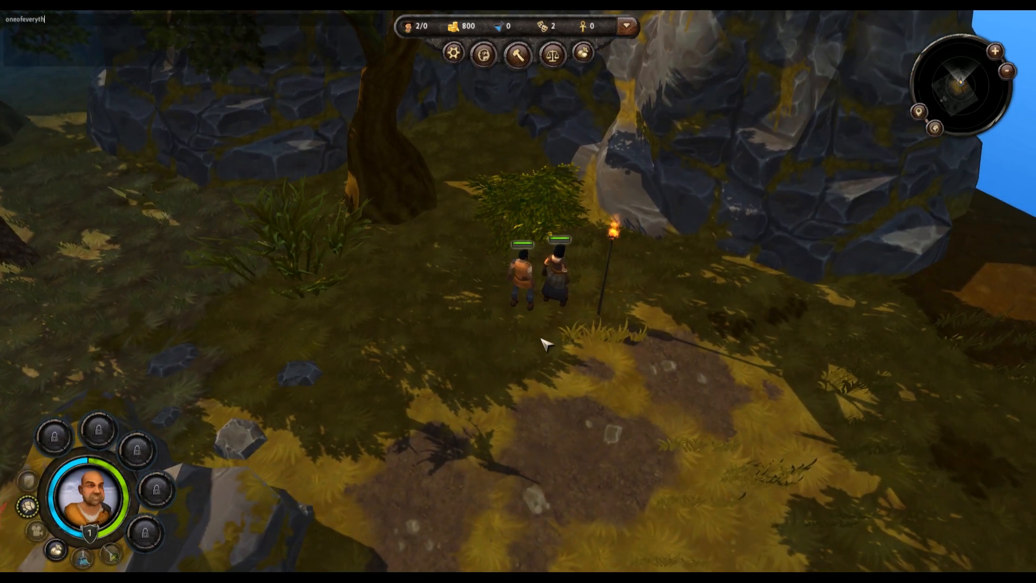
type("ing")
key("Return")
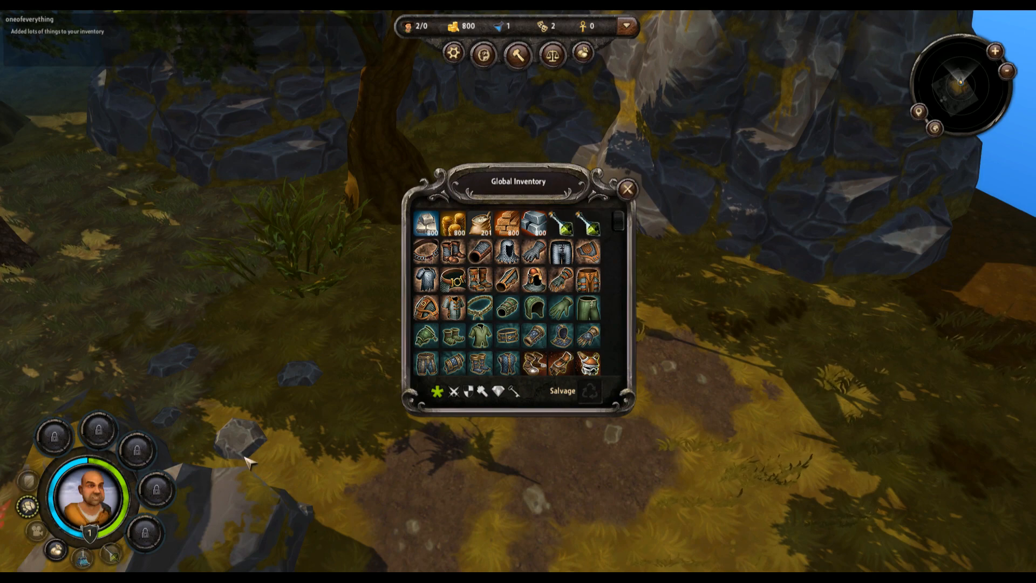
Step: Open the first peasant's character sheet beside the Global Inventory and filter the inventory to armour
key("c")
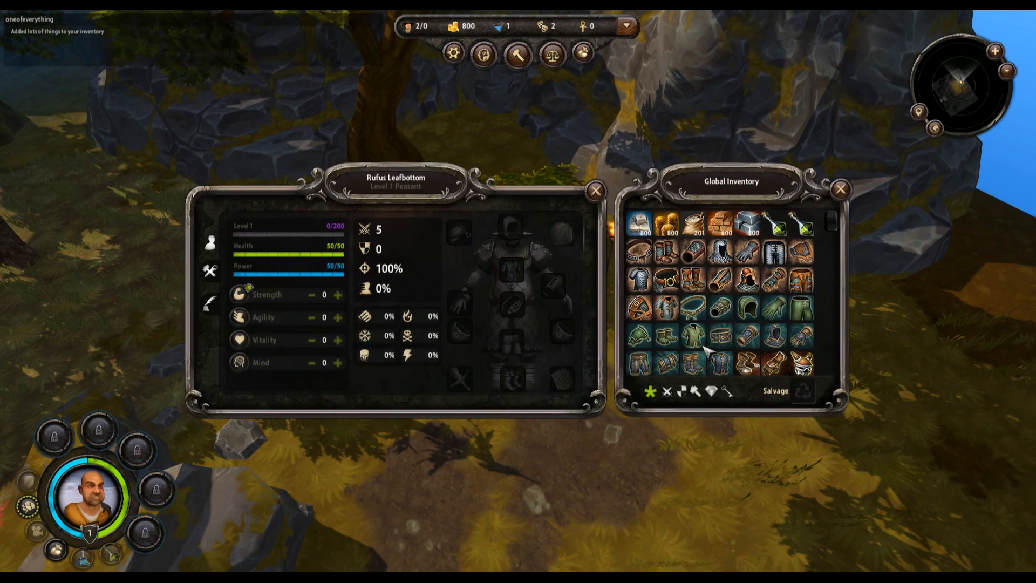
scroll(707, 351, "down", 10)
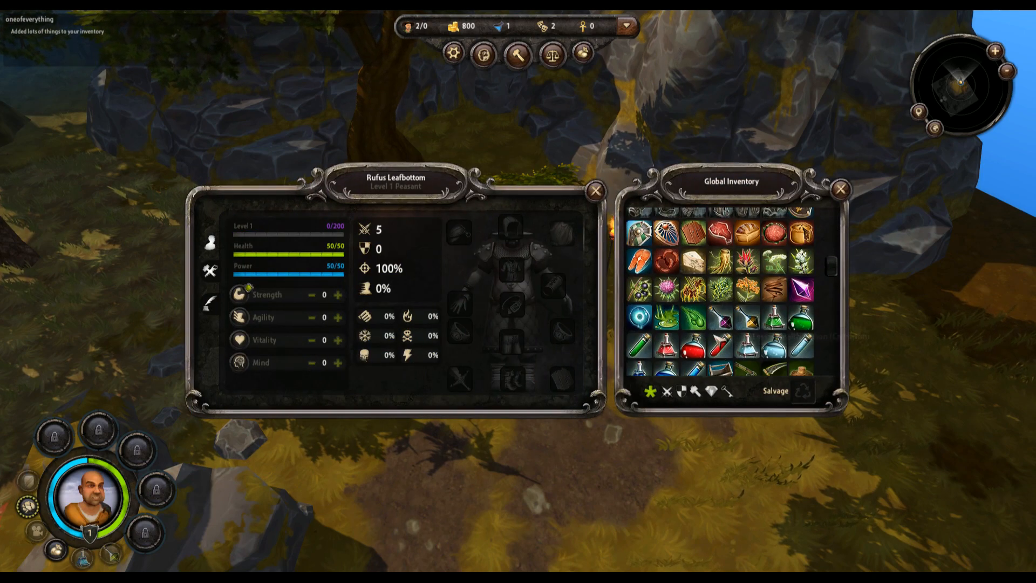
left_click(682, 393)
scroll(716, 285, "down", 5)
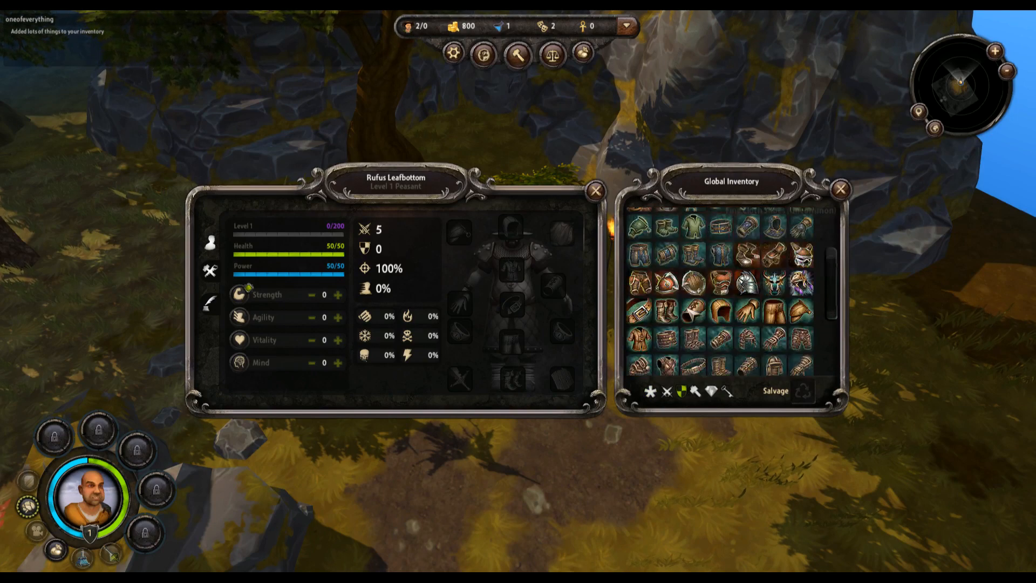
Step: Equip the first peasant with plate armour, including the helmet, shoulders, chest, bracers, gloves, legs and boots
scroll(716, 285, "down", 2)
right_click(653, 348)
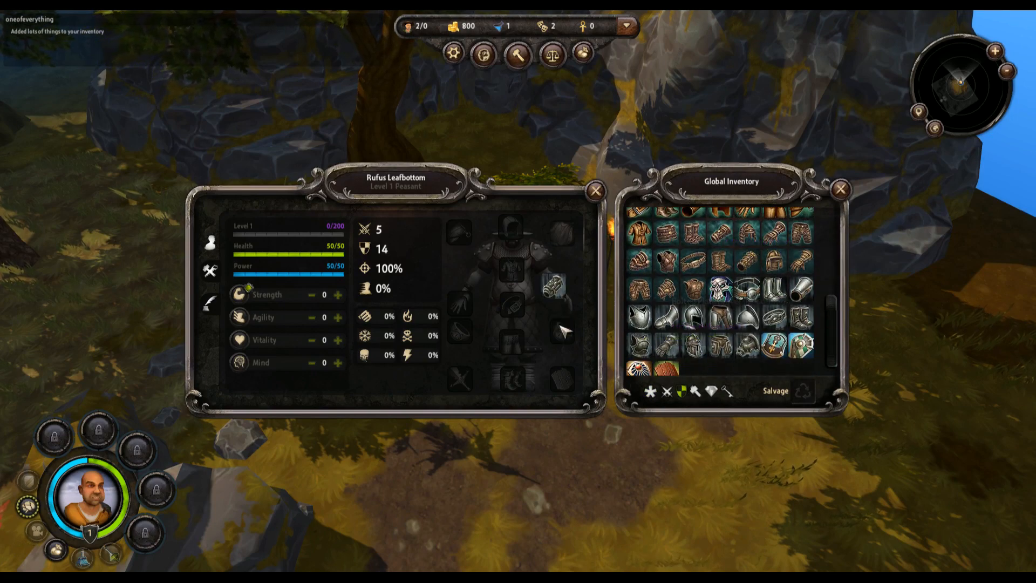
right_click(643, 351)
right_click(639, 349)
right_click(634, 348)
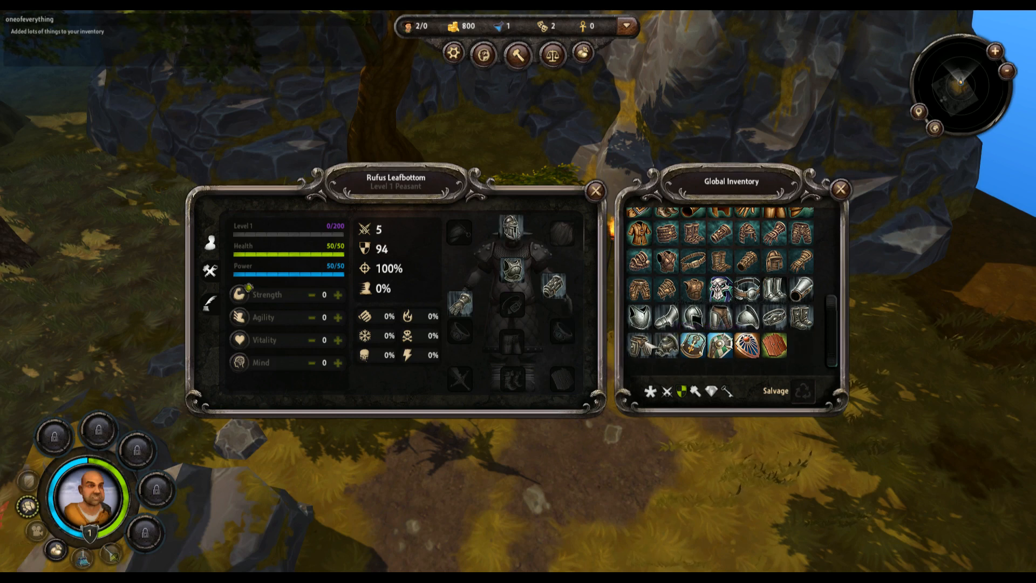
right_click(629, 346)
right_click(629, 346)
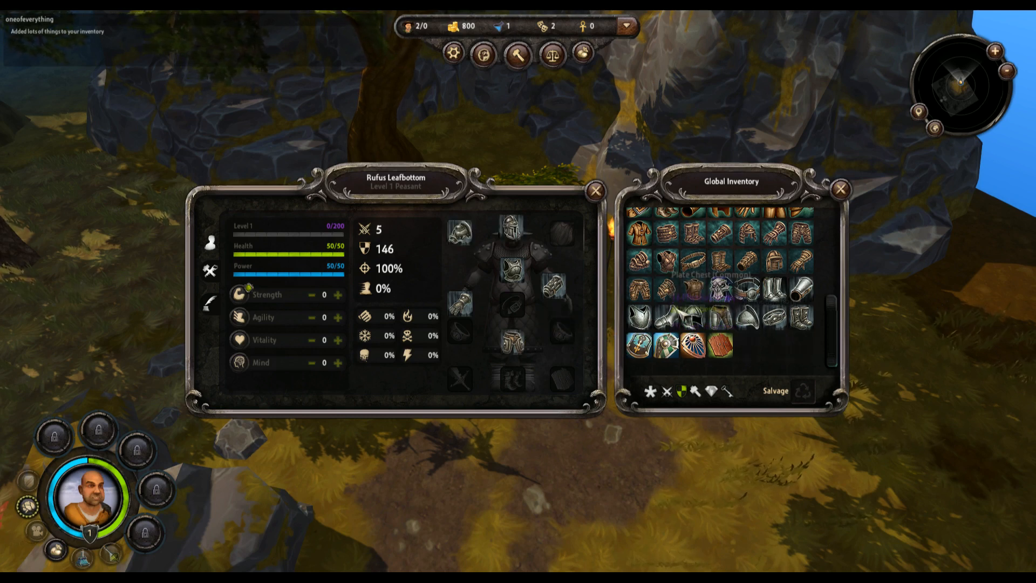
right_click(800, 318)
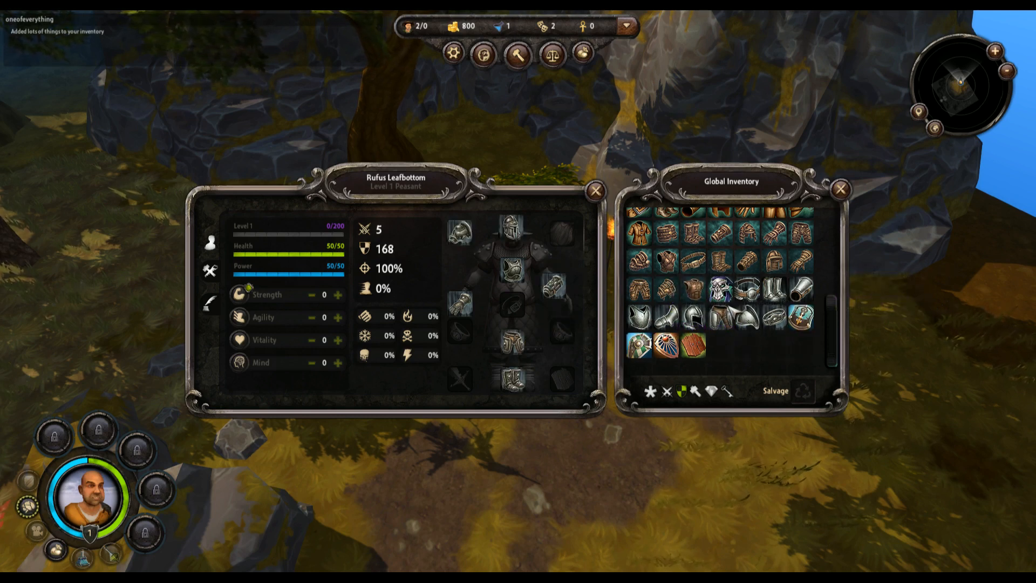
right_click(769, 322)
Step: Equip the second peasant with plate armour, including the helmet, shoulders, chest, belt, bracers, gloves, legs and boots
key("Tab")
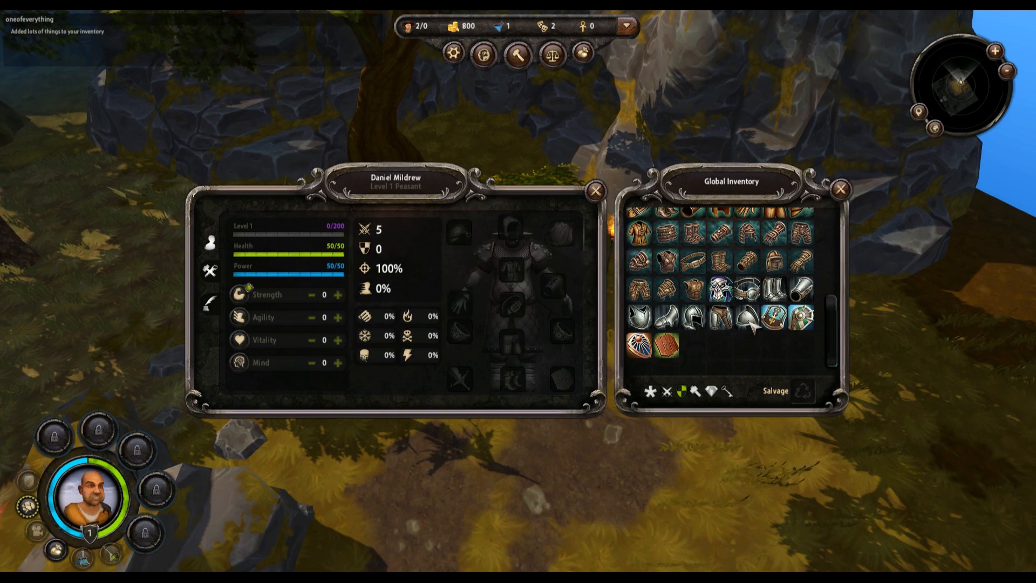
left_click_drag(751, 322, 517, 341)
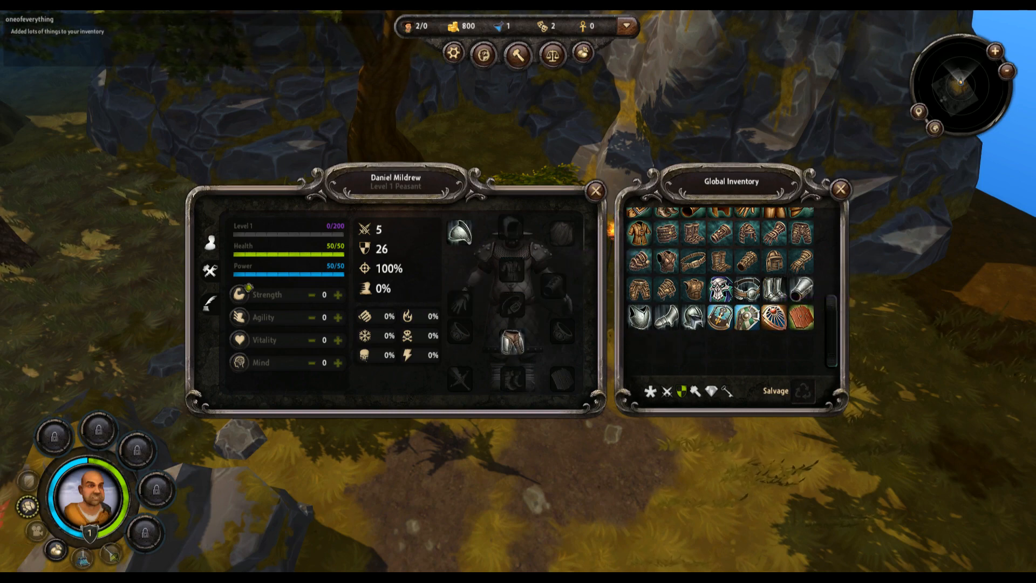
right_click(693, 317)
right_click(666, 317)
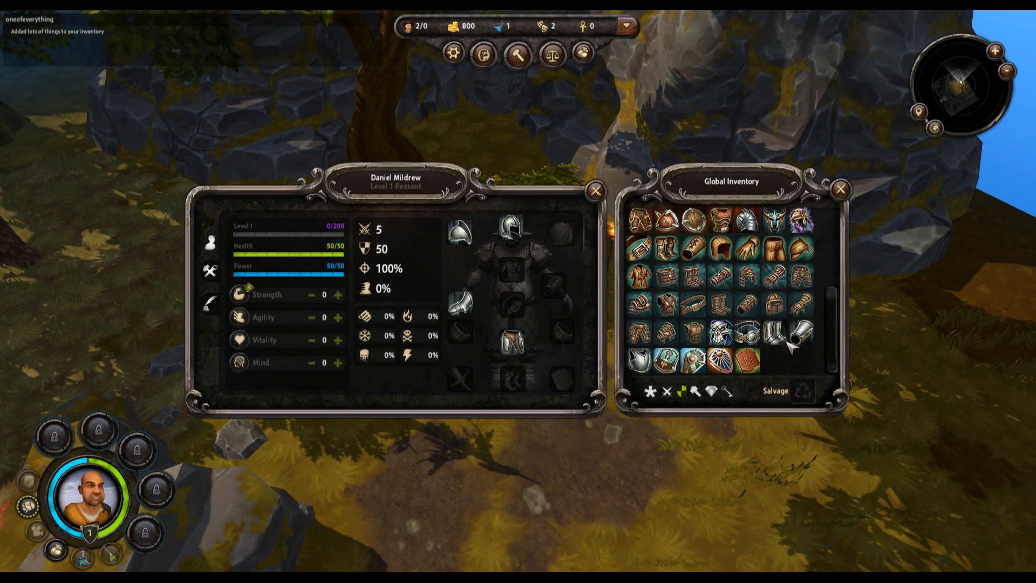
right_click(798, 335)
right_click(775, 335)
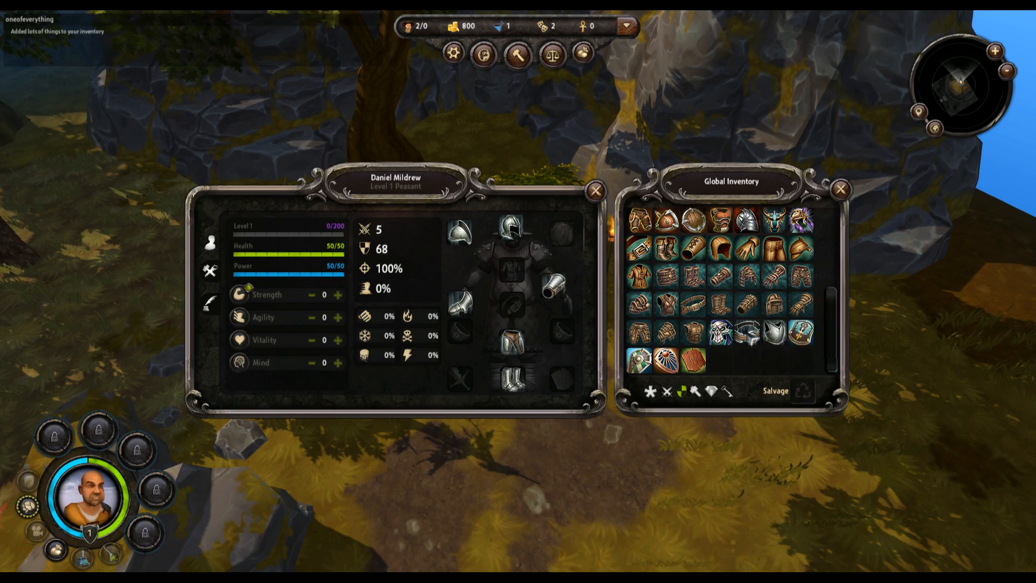
right_click(747, 333)
right_click(747, 333)
scroll(659, 293, "up", 5)
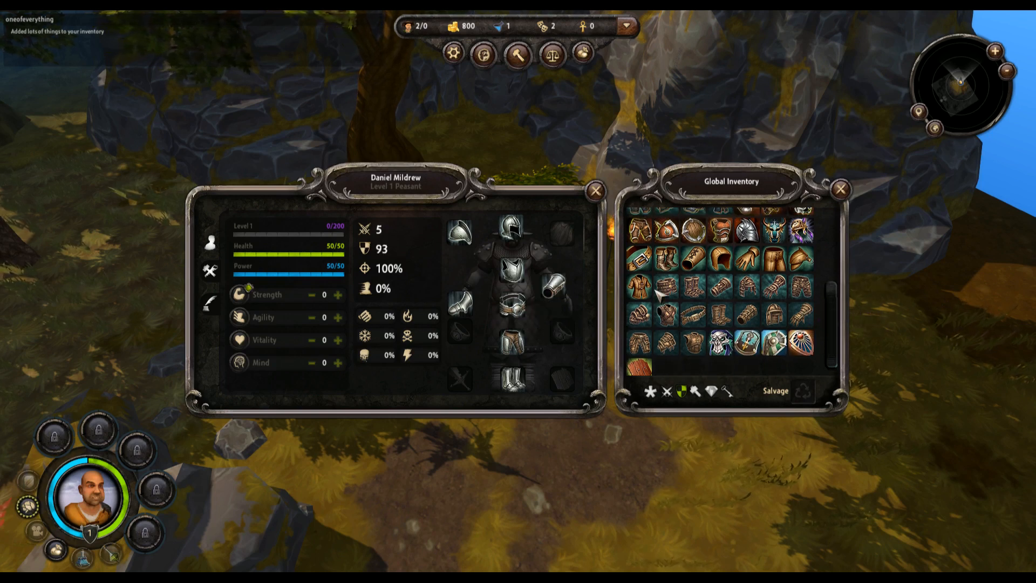
Step: Filter the inventory to weapons, arm the second peasant with a long-handled axe and the first with a crossbow, and close the windows
left_click(669, 392)
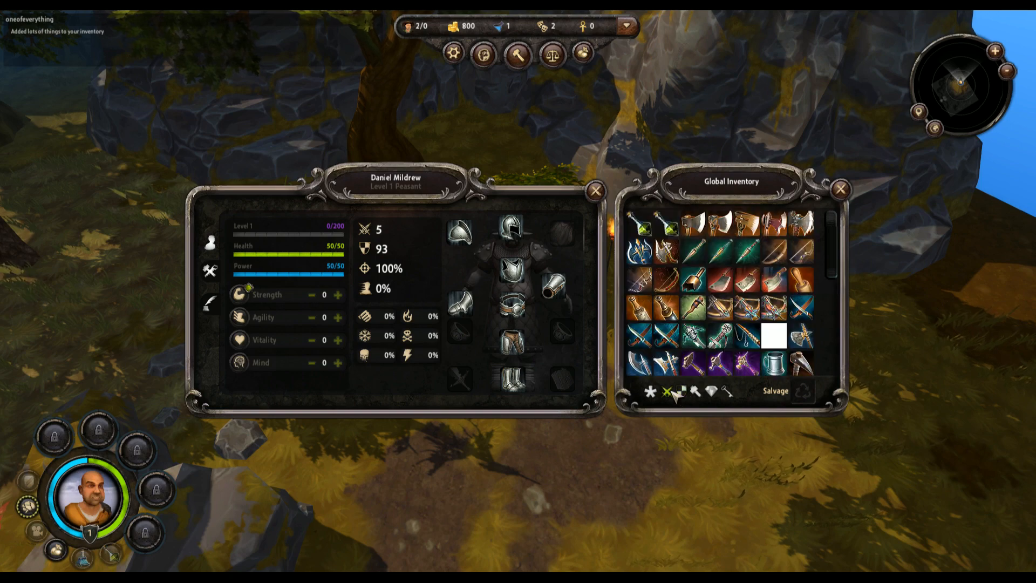
right_click(666, 362)
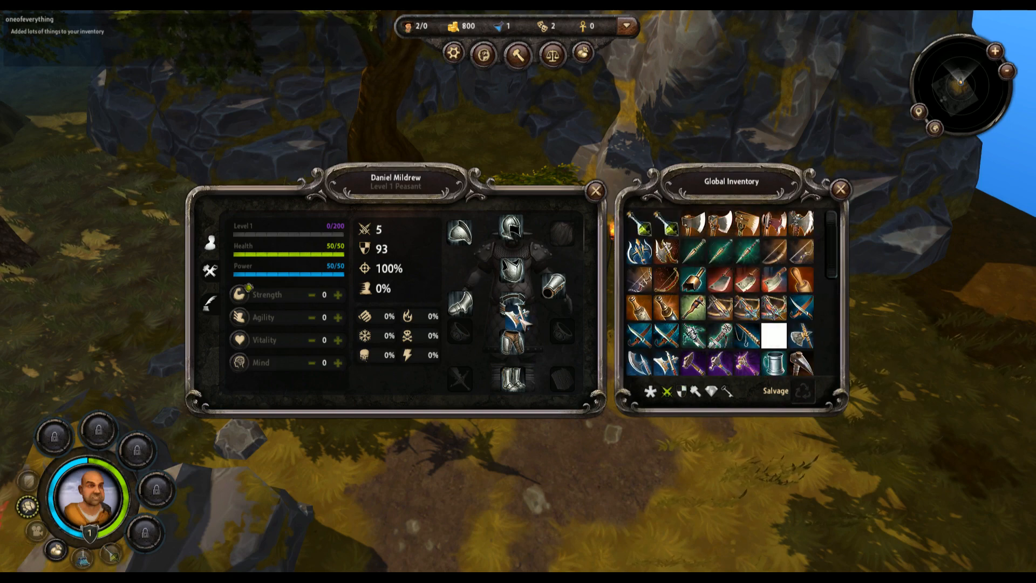
key("Tab")
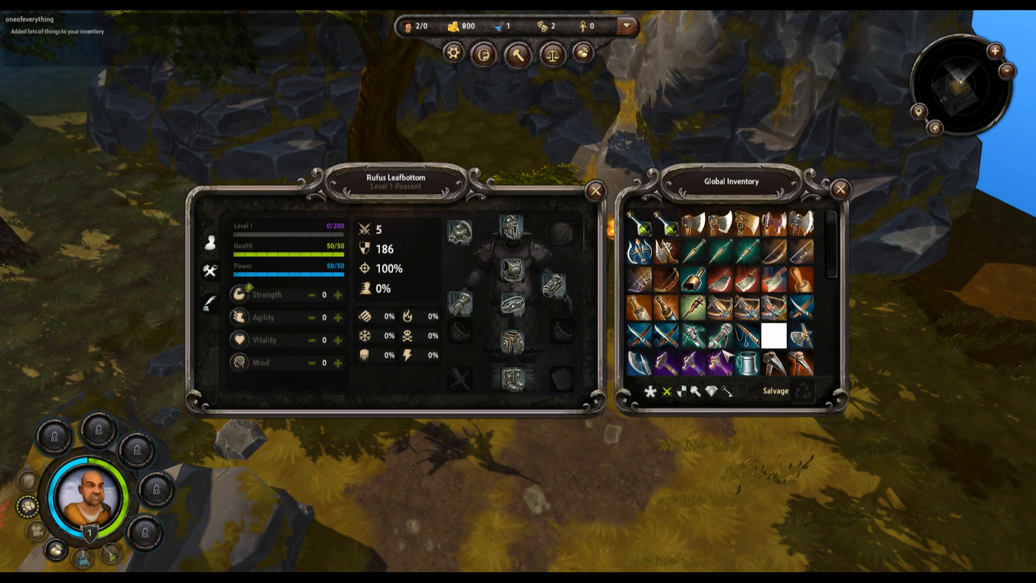
scroll(748, 275, "down", 5)
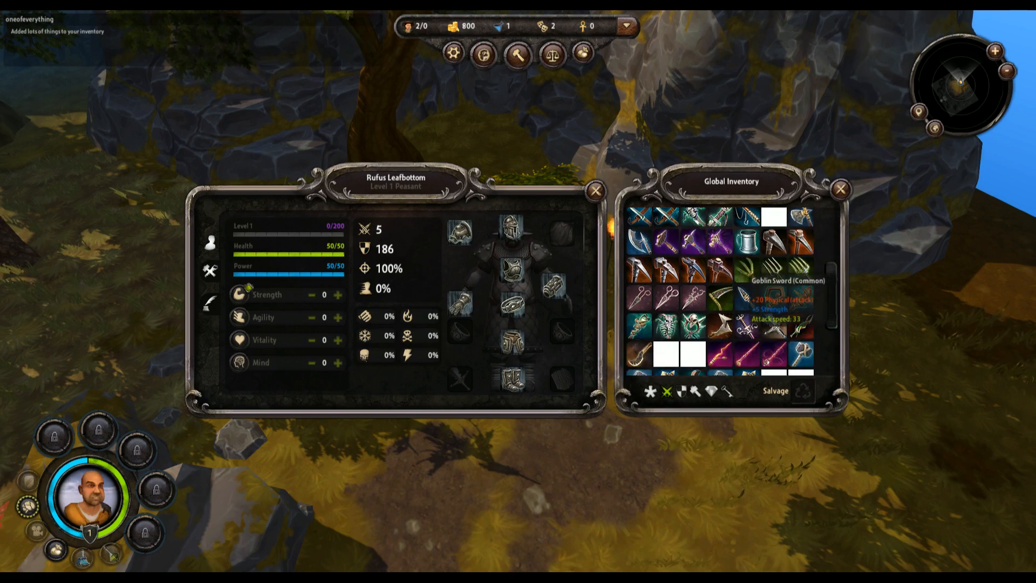
scroll(748, 276, "up", 4)
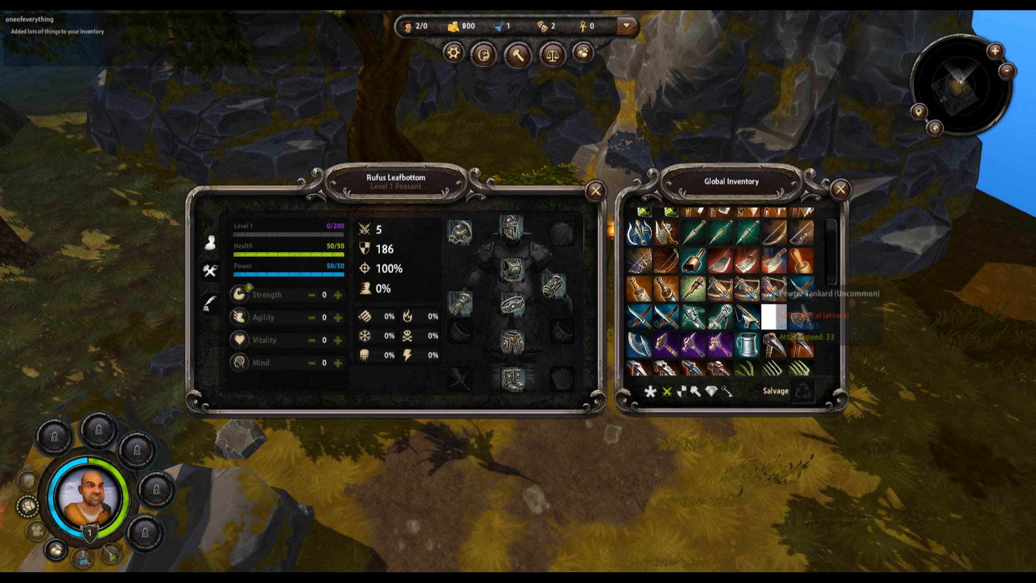
left_click_drag(751, 293, 460, 379)
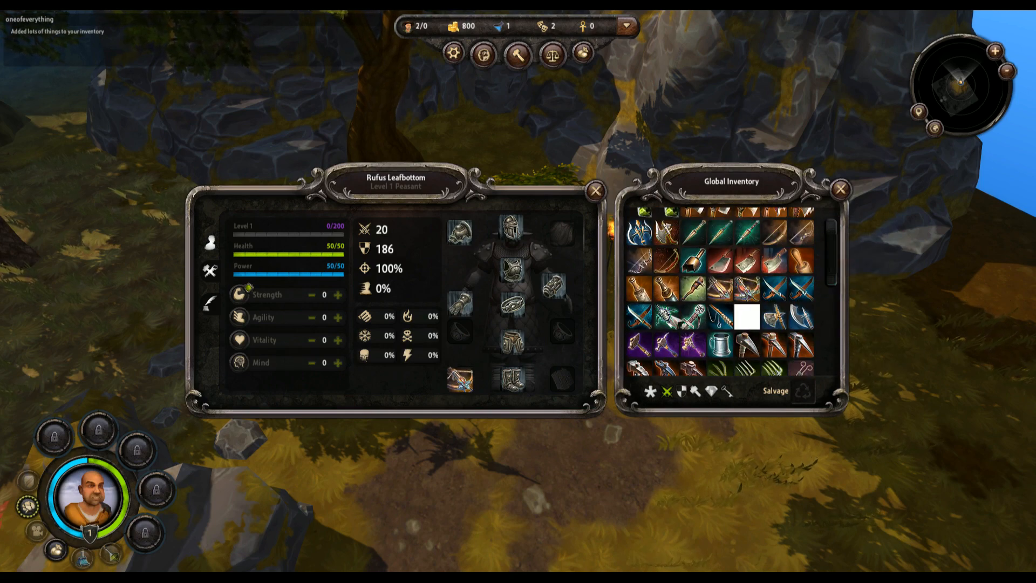
left_click(842, 192)
left_click(717, 191)
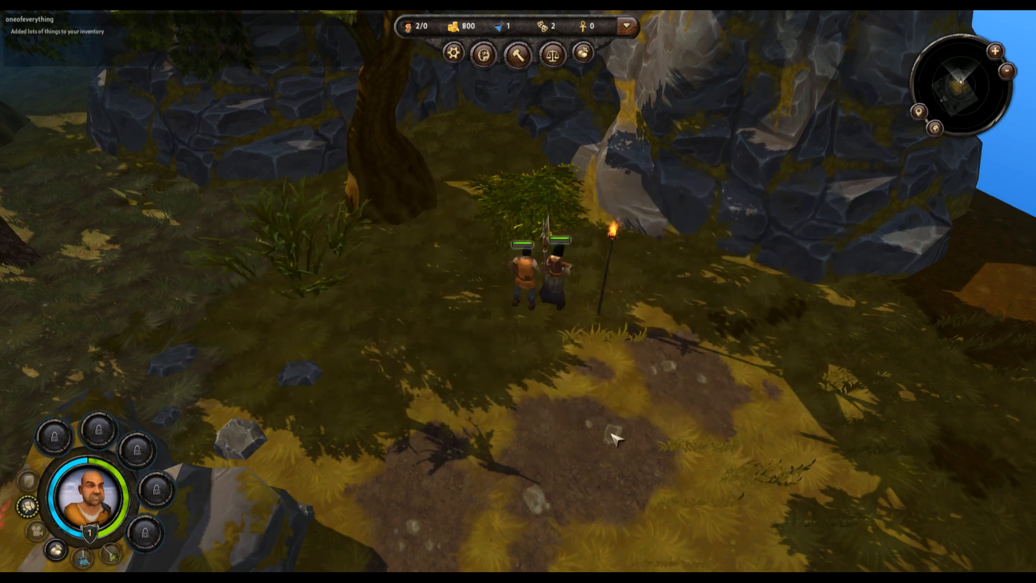
Step: Move the two armed peasants apart on the grass near the torch and view them up close from the front
scroll(521, 391, "up", 5)
scroll(527, 397, "up", 3)
left_click(541, 314)
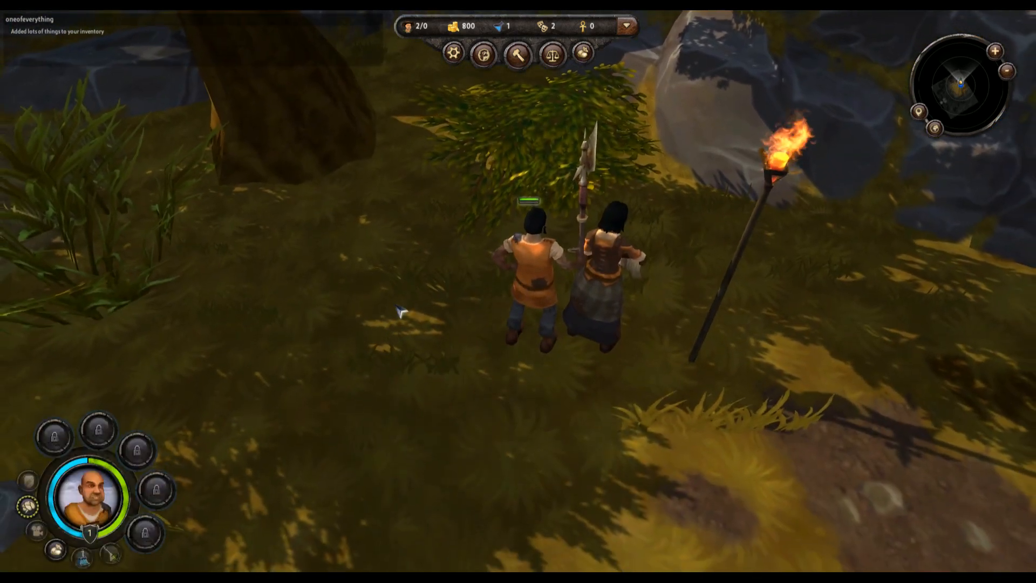
right_click(400, 311)
right_click(443, 394)
left_click(606, 324)
right_click(626, 430)
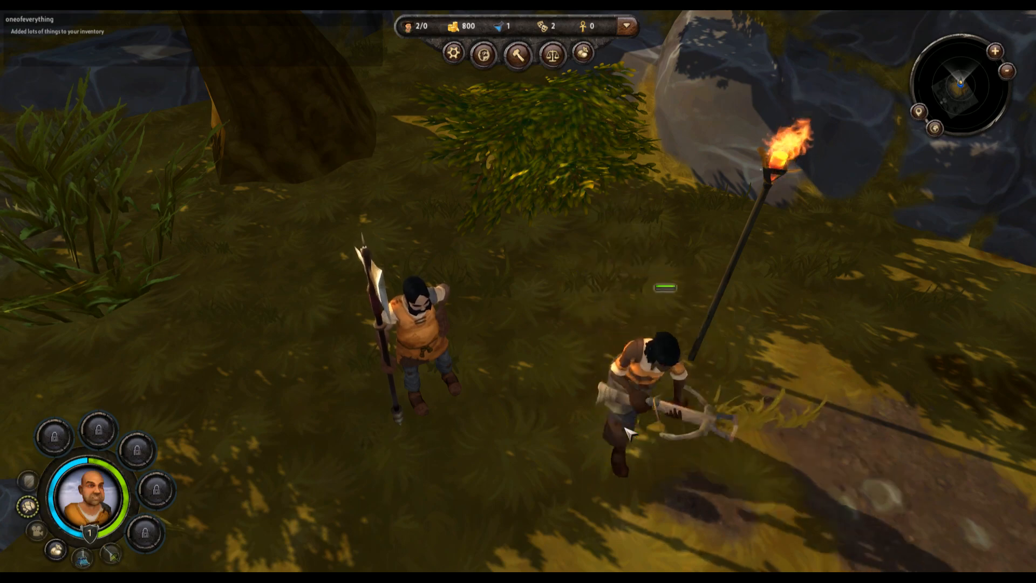
key("s")
scroll(550, 453, "up", 3)
key("w")
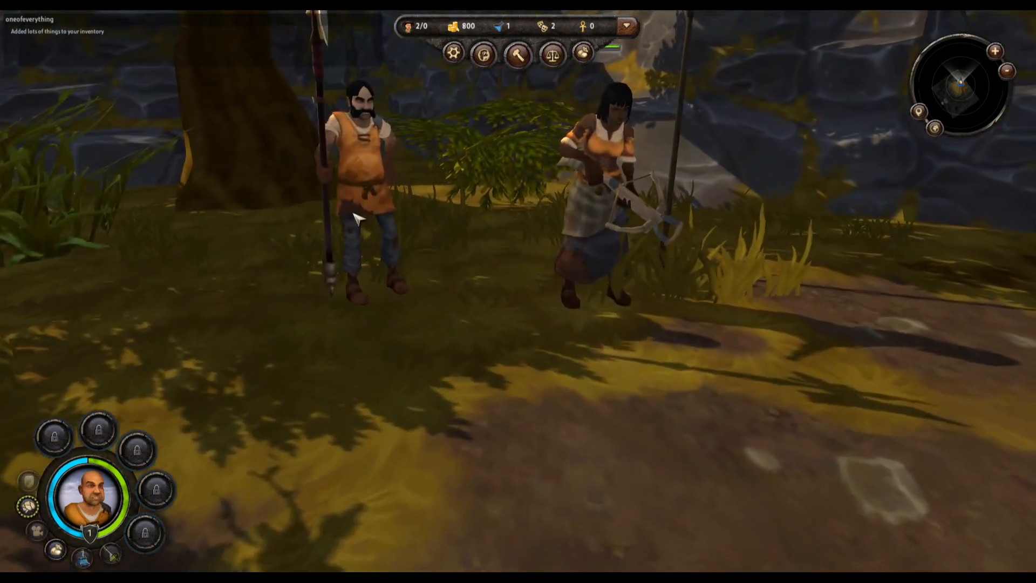
Step: Examine the swamp map from ground level and from above, including the rocks, waterfall, water and cliff
middle_click_drag(490, 389, 435, 345)
key("w")
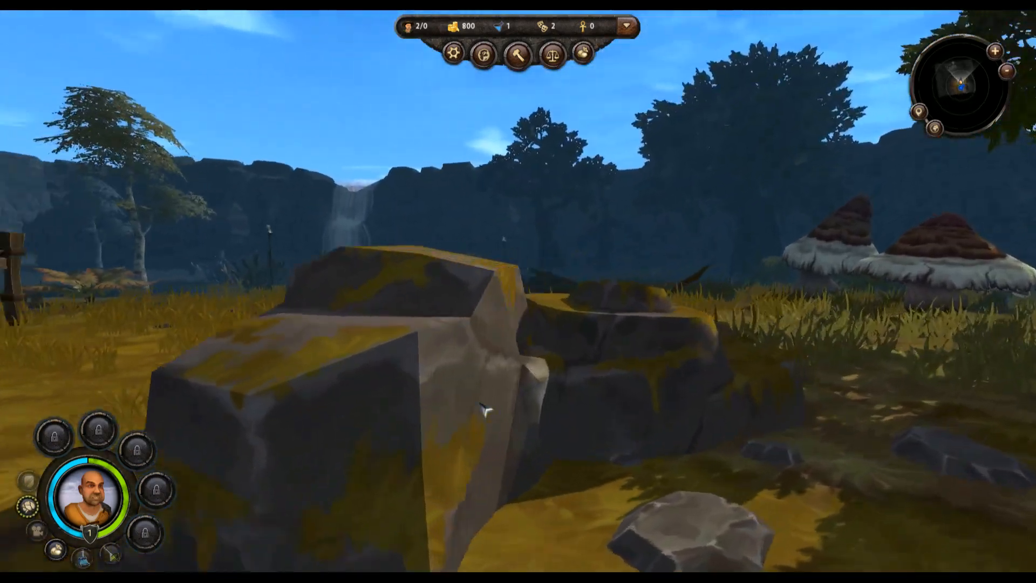
key("w")
middle_click_drag(480, 404, 284, 417)
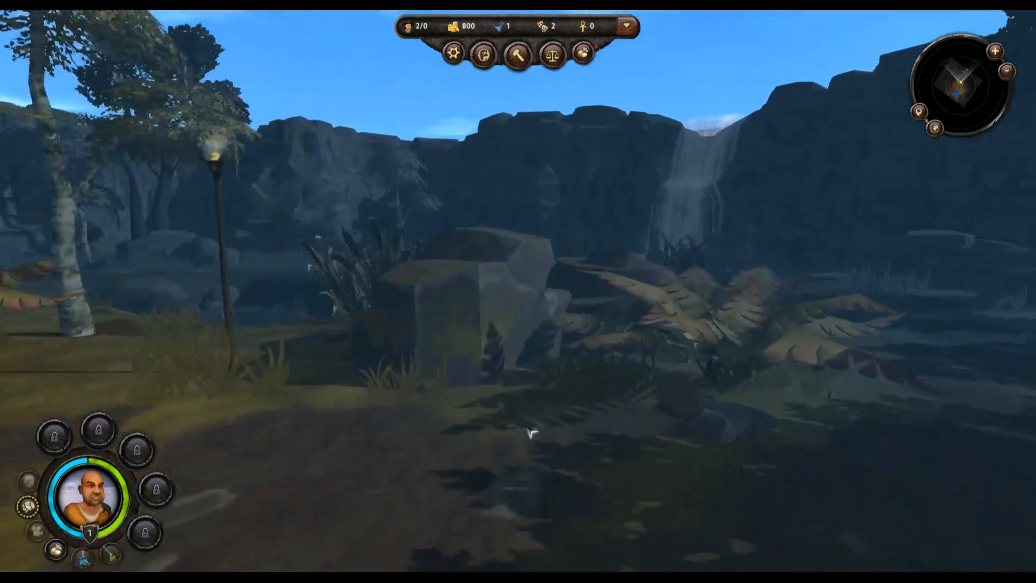
scroll(532, 433, "down", 3)
middle_click_drag(531, 432, 533, 390)
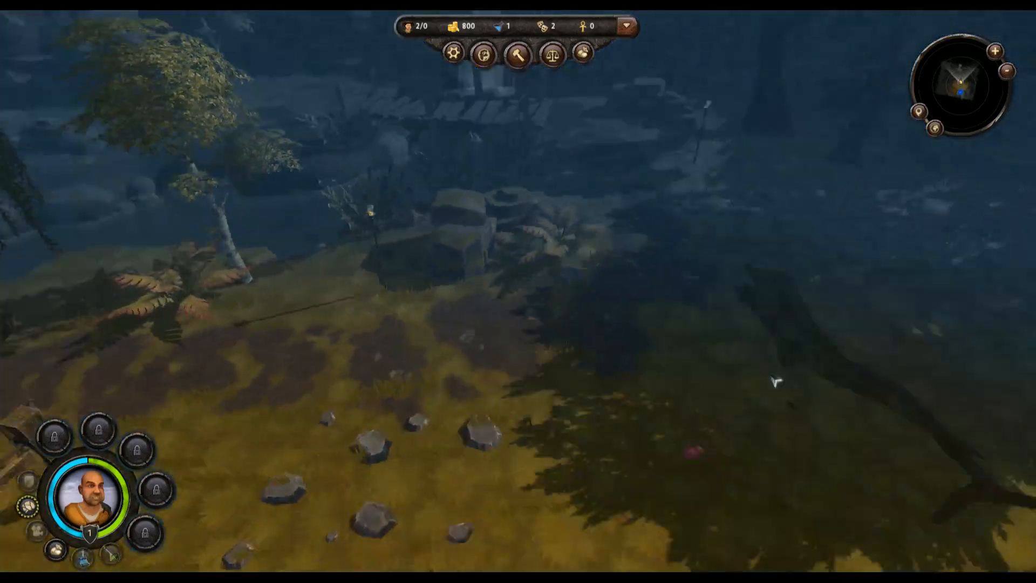
key("s")
middle_click_drag(776, 382, 576, 398)
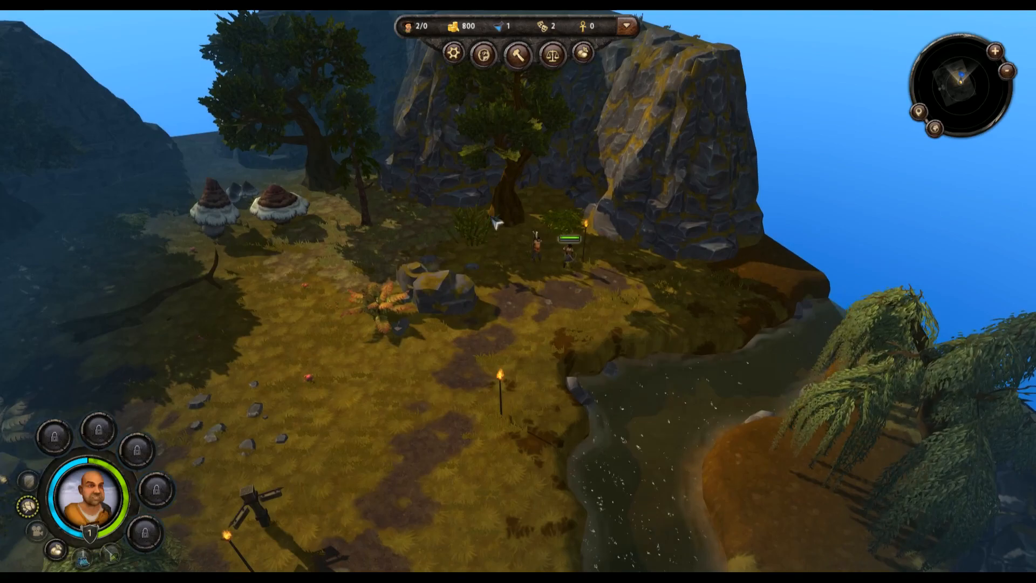
Step: Send the peasants to the giant mushrooms near the large tree and inspect the area around them
middle_click_drag(492, 218, 458, 392)
scroll(409, 322, "up", 5)
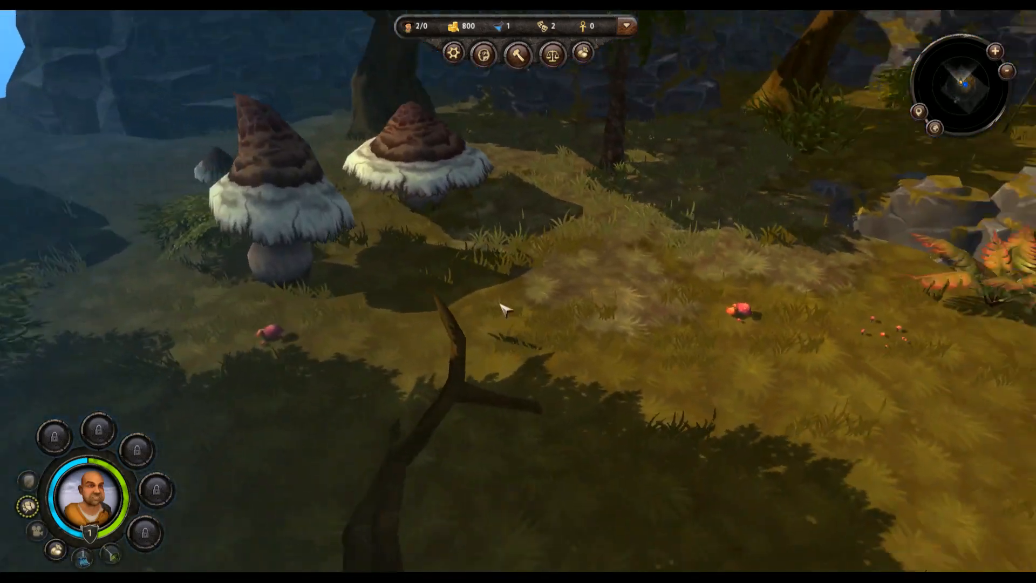
middle_click_drag(500, 304, 508, 290)
right_click(508, 291)
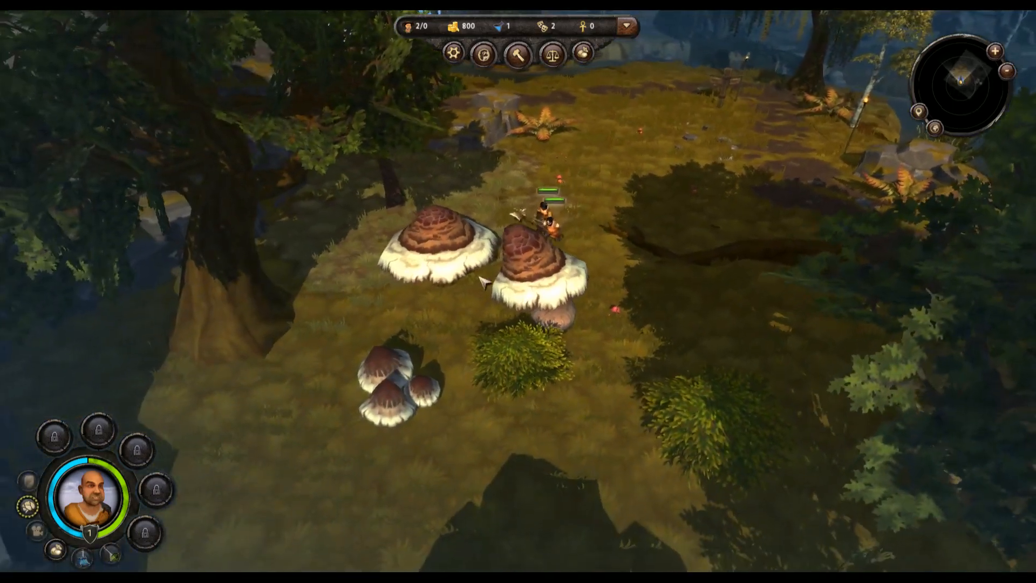
scroll(484, 292, "up", 2)
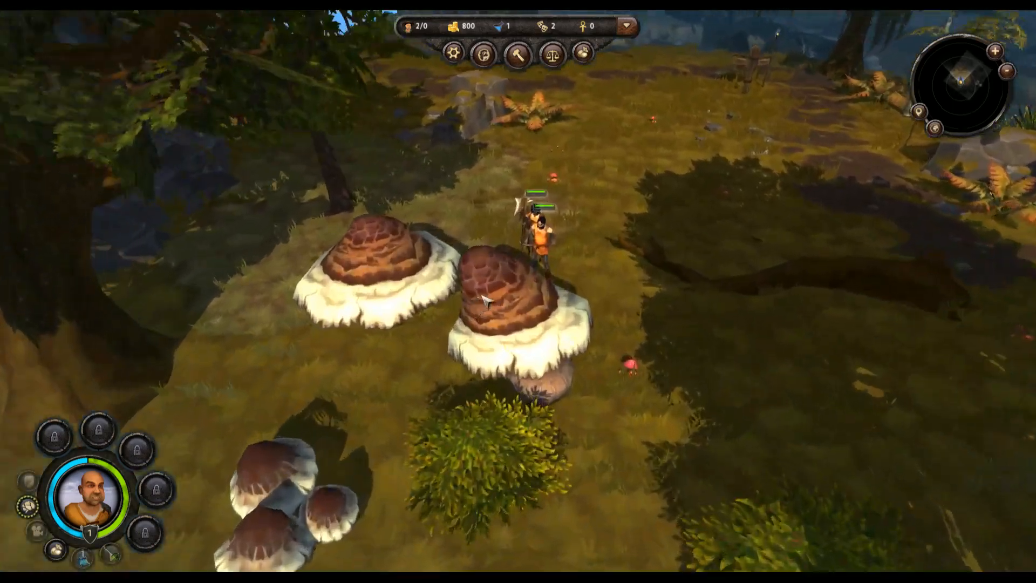
middle_click_drag(507, 323, 544, 412)
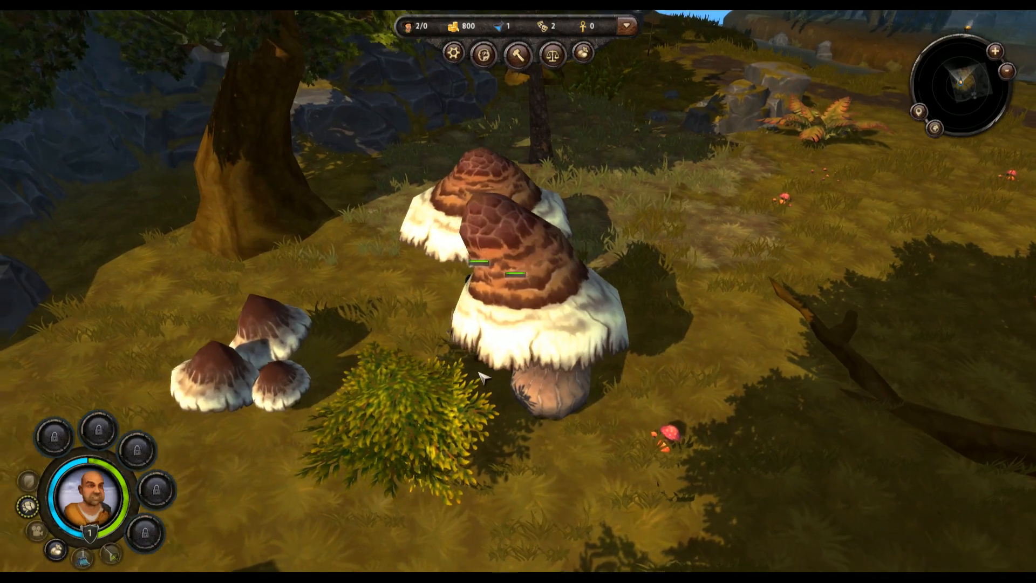
Step: Walk the peasants from the mushrooms across the grass to the front of the wooden signpost
middle_click_drag(484, 378, 555, 234)
right_click(545, 261)
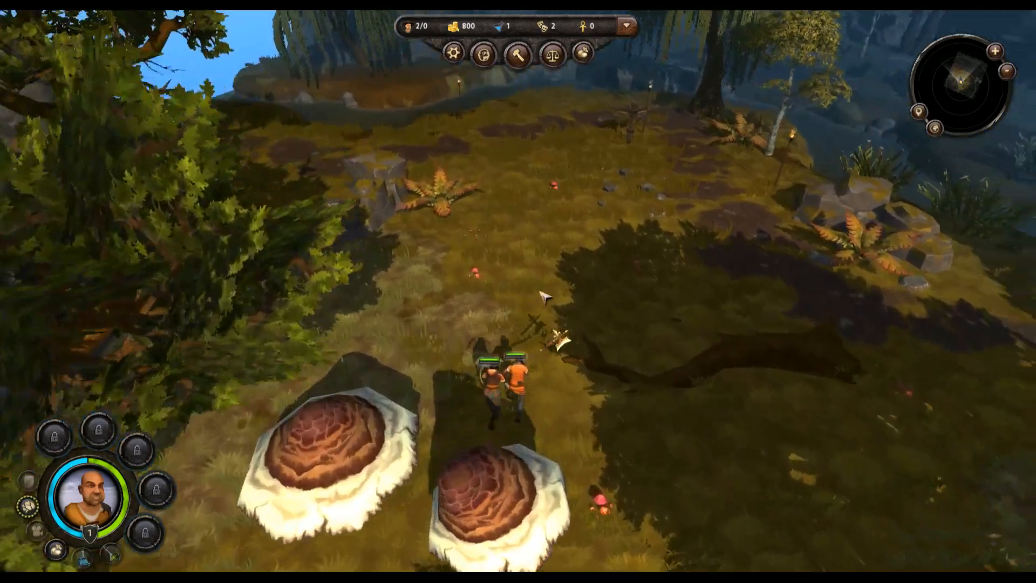
right_click(596, 274)
mouse_move(631, 282)
middle_mouse_down()
mouse_move(720, 243)
mouse_move(710, 270)
middle_mouse_up()
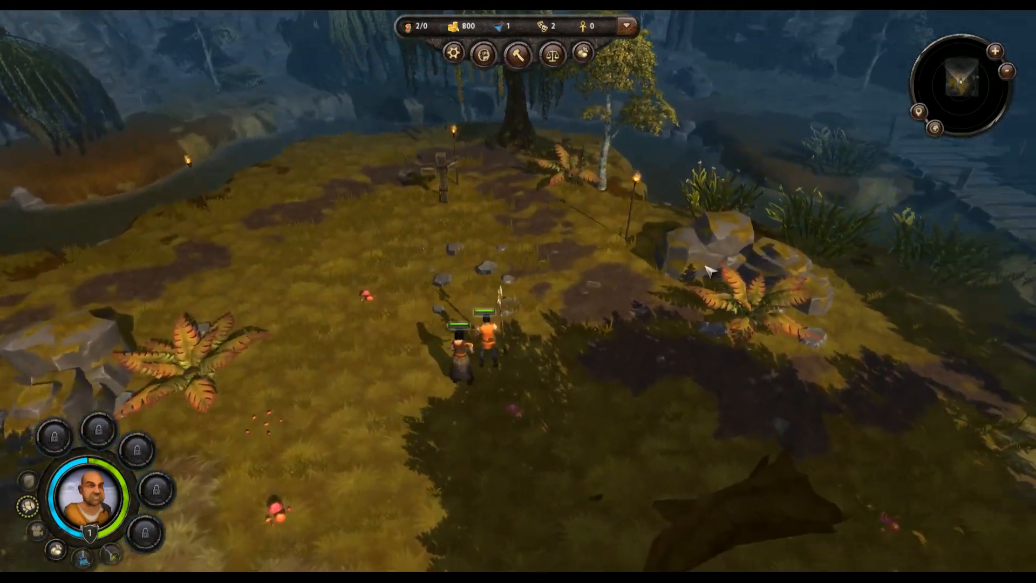
right_click(426, 207)
key("w")
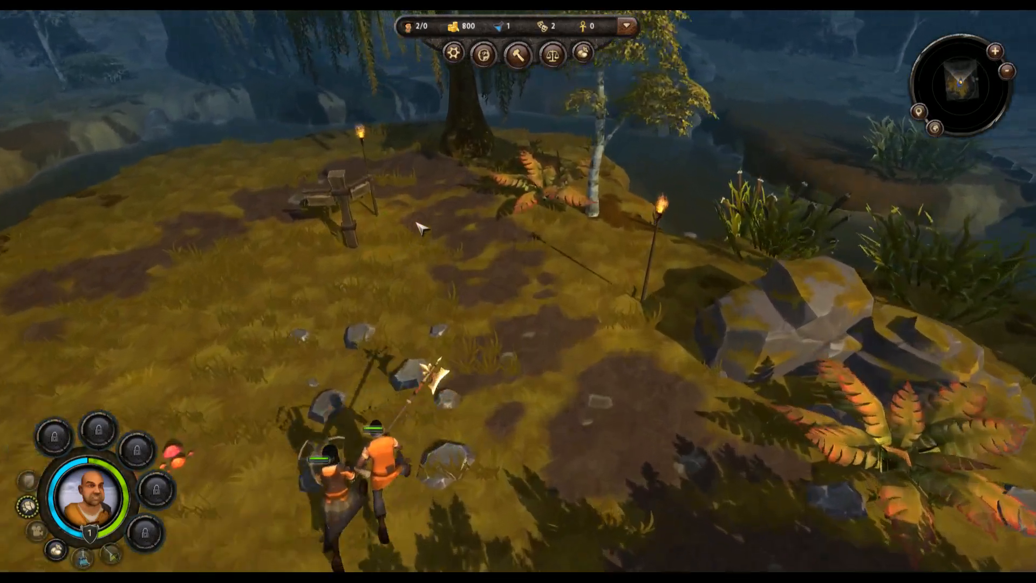
middle_click_drag(421, 227, 478, 308)
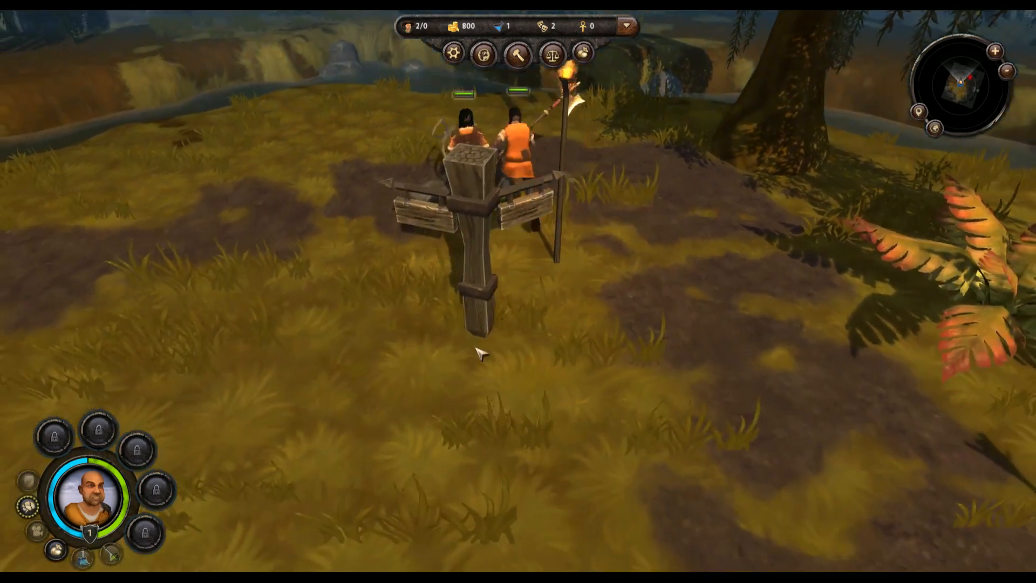
right_click(475, 406)
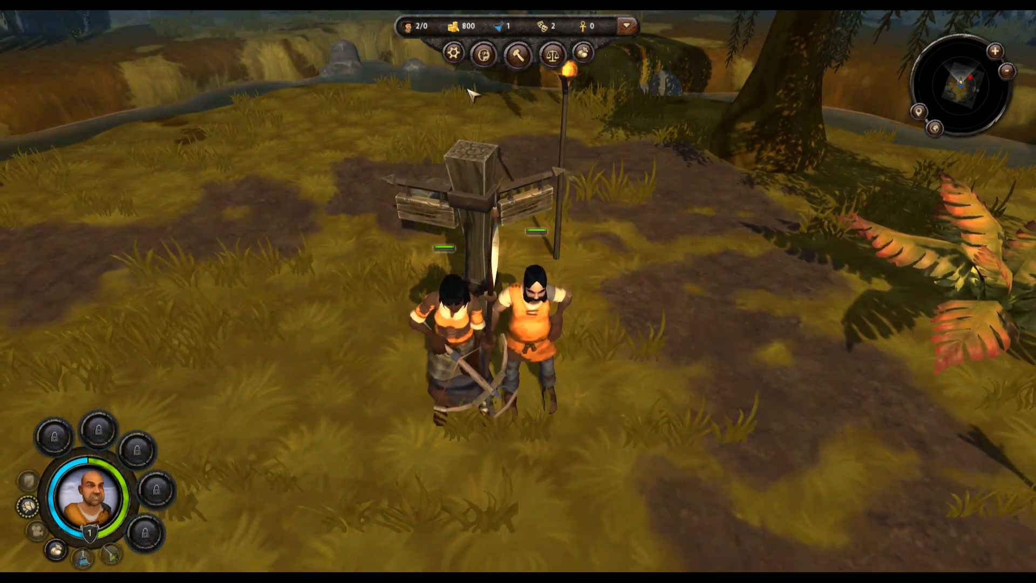
Step: Check the volume levels in the audio settings and close the settings window
left_click(456, 53)
left_click(335, 272)
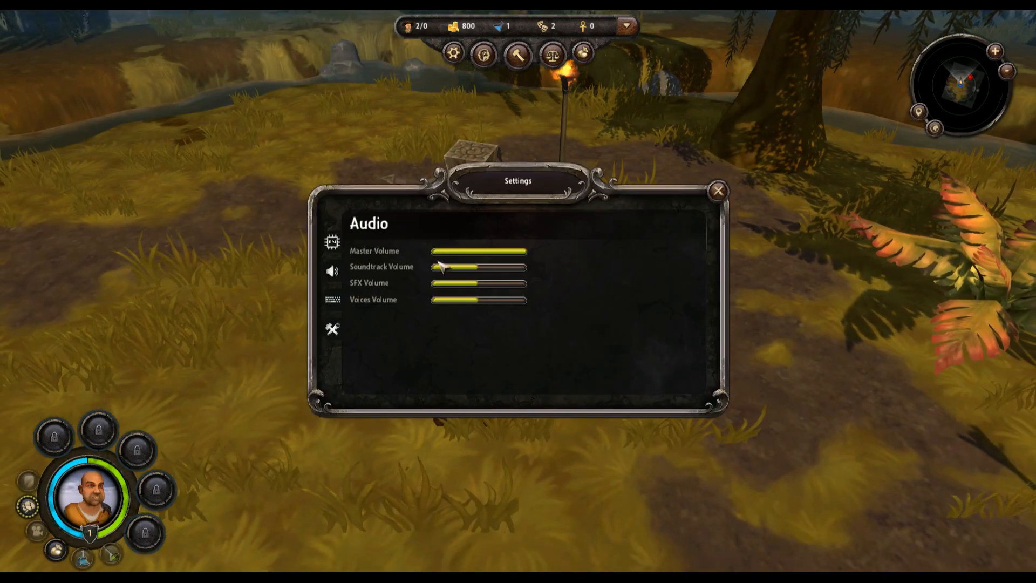
left_click(715, 189)
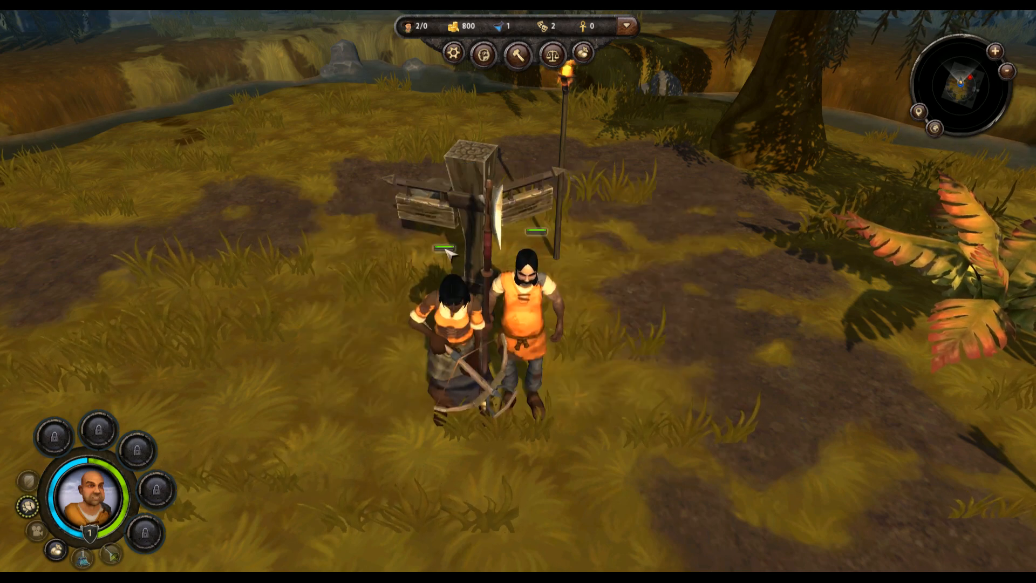
Step: Reposition the peasants around the signpost, ending on the open grass beside it
right_click(480, 358)
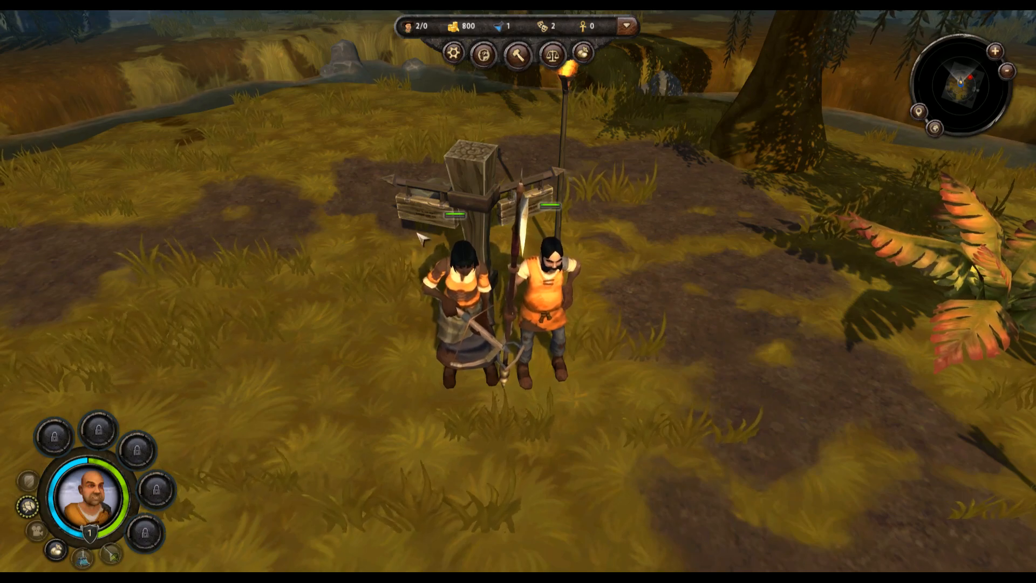
scroll(387, 242, "down", 5)
key("s")
key("a")
right_click(452, 235)
key("d")
key("w")
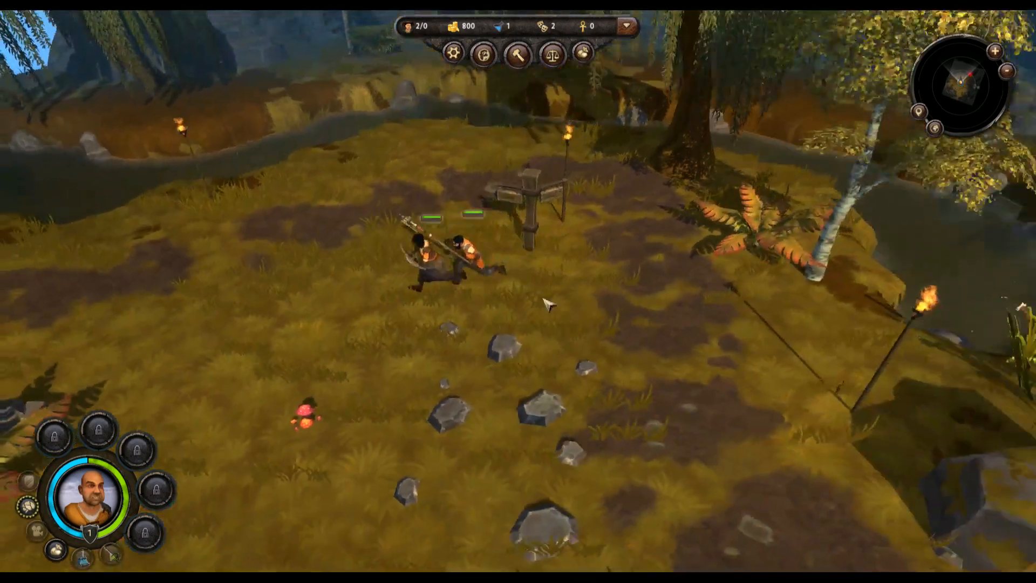
Step: Send the peasants past the mossy rocks to the near end of the wooden bridge by the waterfall
right_click(586, 361)
key("e")
right_click(759, 292)
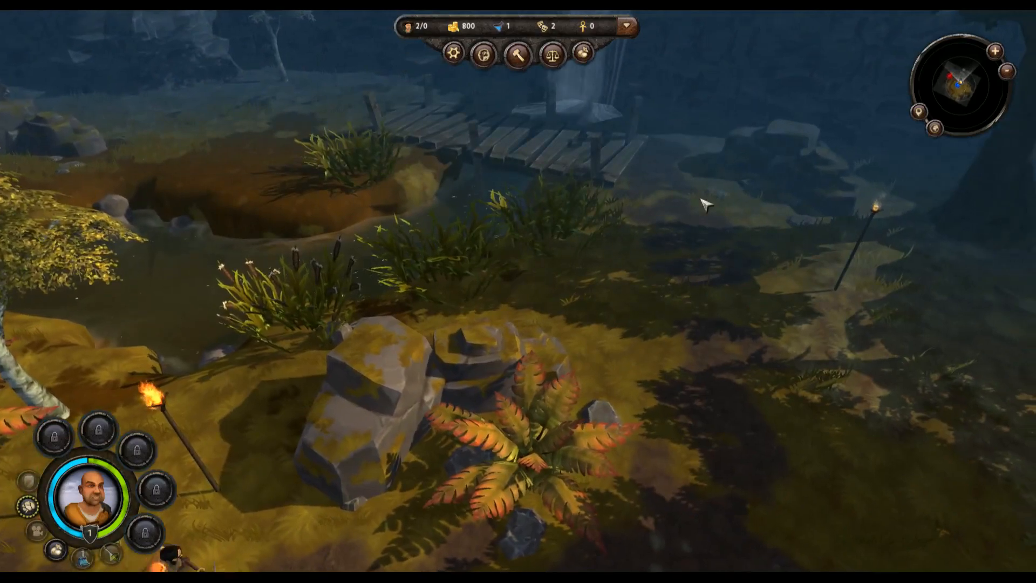
key("w")
key("s")
key("q")
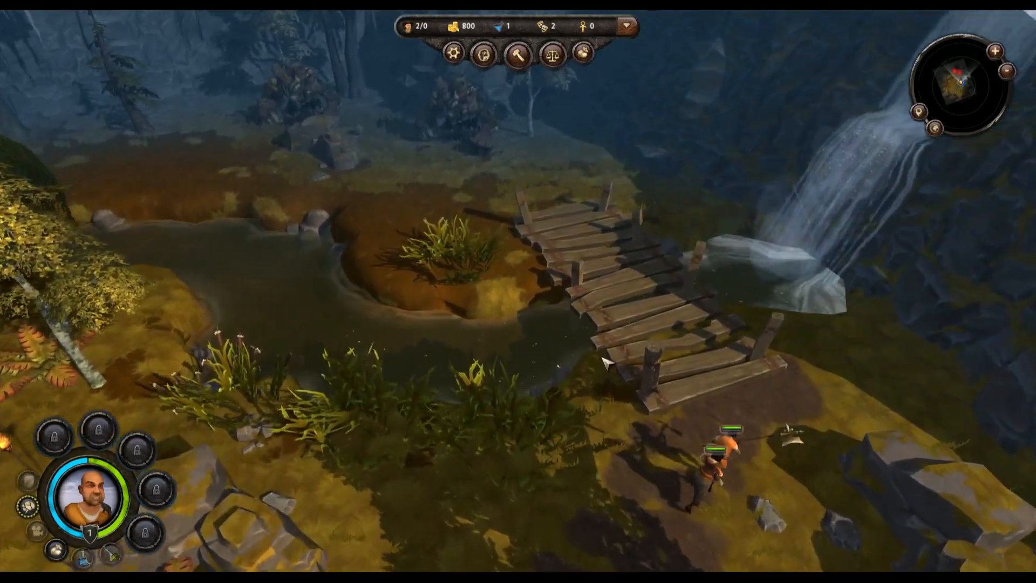
scroll(683, 431, "up", 3)
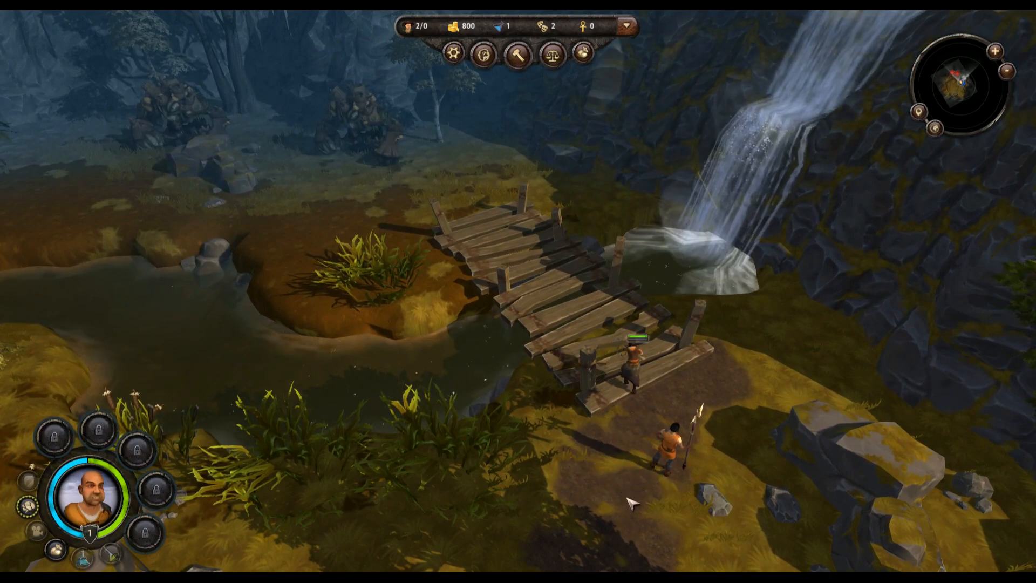
Step: Send the peasants across the wooden bridge to fight the bark-covered creatures and equip the selected peasant with the Sacrificial Blade
right_click(475, 200)
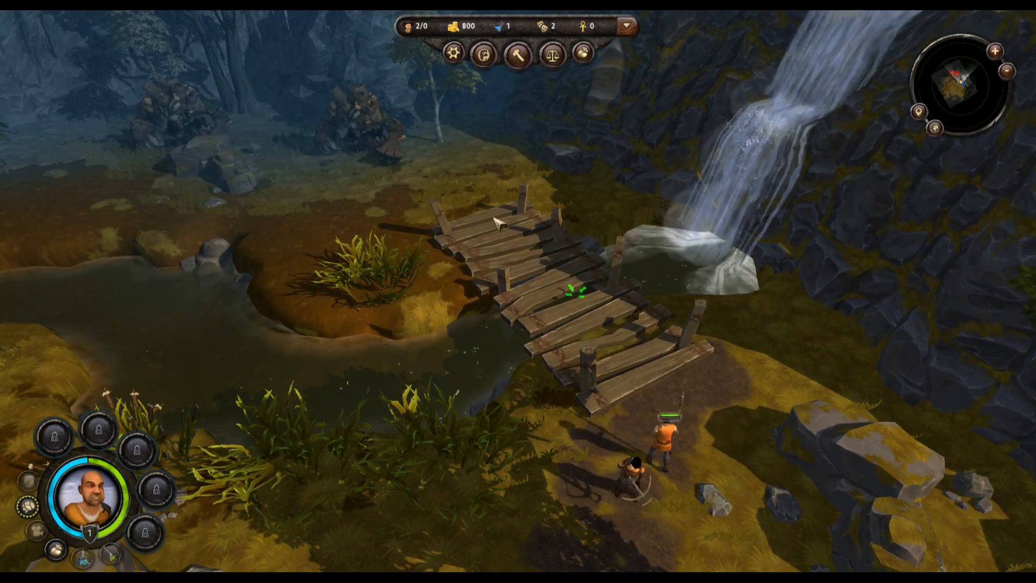
scroll(584, 350, "up", 3)
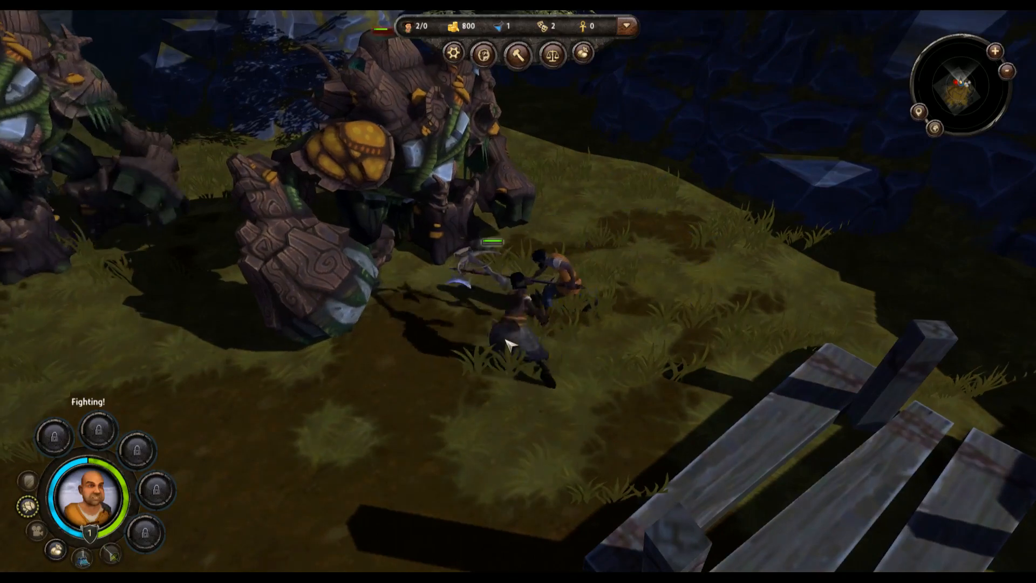
key("c")
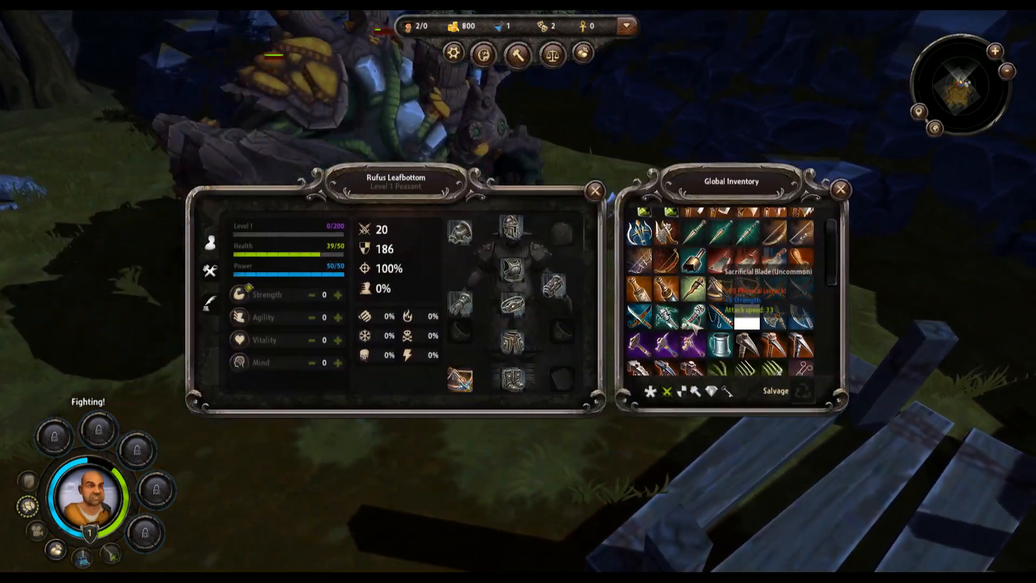
left_click_drag(695, 322, 460, 378)
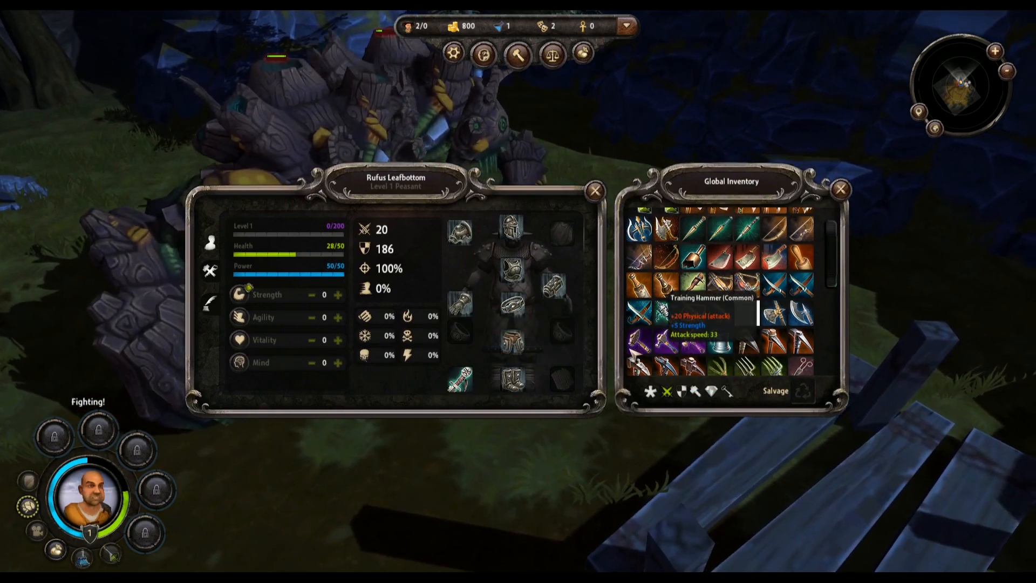
left_click(840, 190)
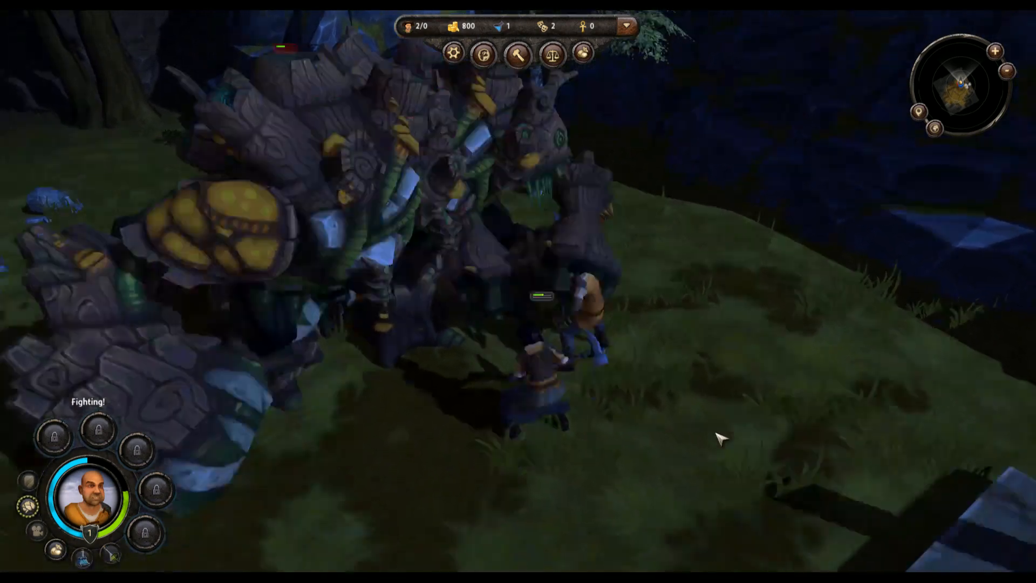
Step: Watch the fight between the peasants and the bark-covered creatures beside the bridge, close up and from farther away
scroll(685, 426, "up", 5)
middle_click_drag(651, 414, 588, 264)
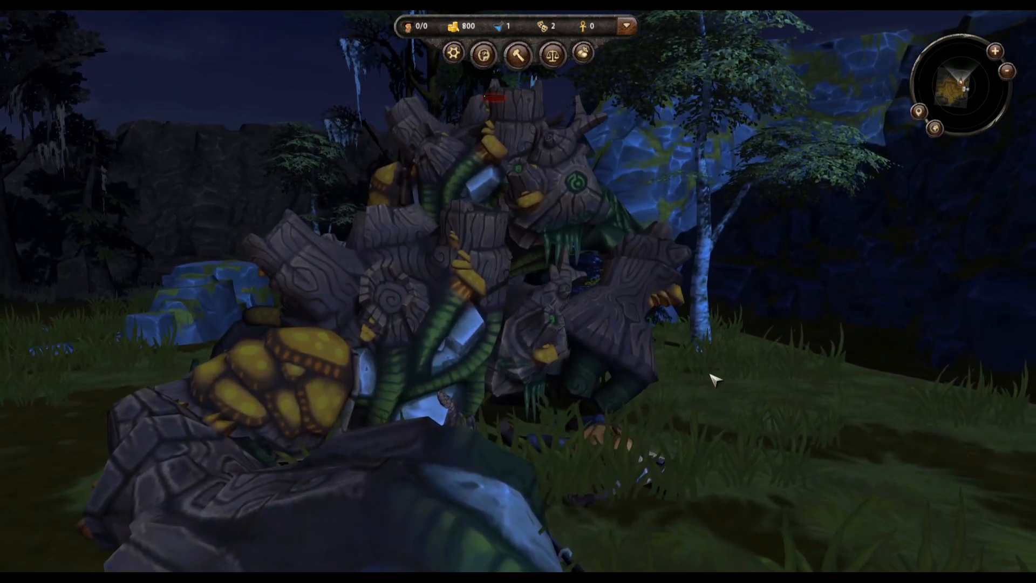
middle_click_drag(413, 245, 624, 351)
scroll(593, 331, "down", 5)
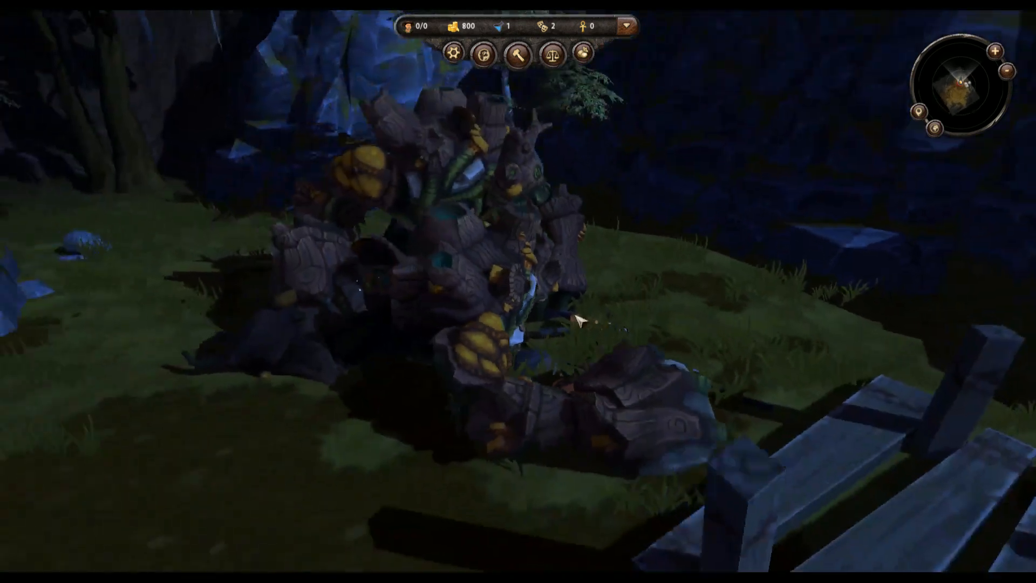
left_click_drag(467, 209, 611, 427)
scroll(607, 421, "down", 6)
Step: Survey the night-time swamp from the bridge back to the giant mushrooms and check the stockpile
key("q")
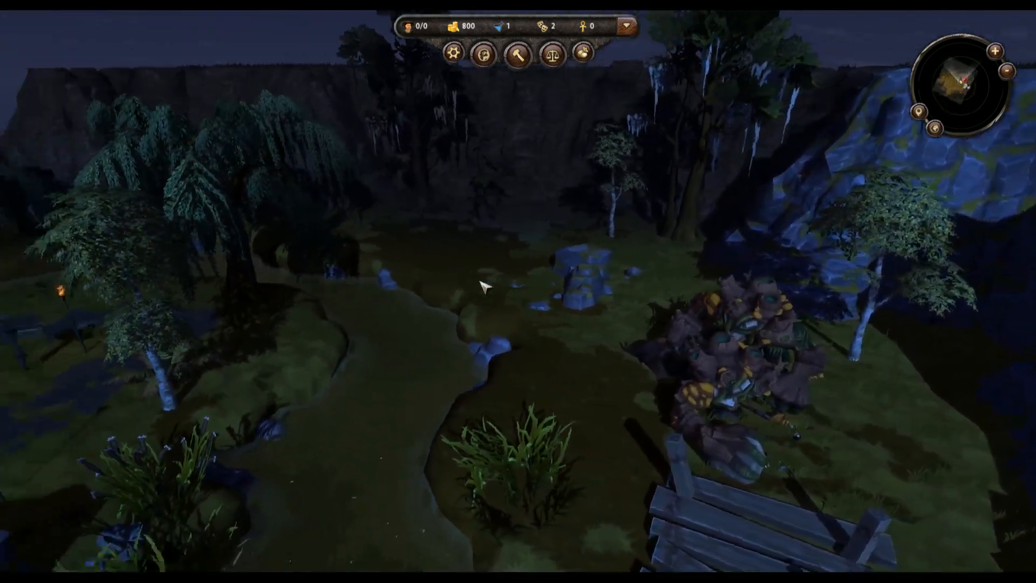
key("q")
key("a")
scroll(405, 324, "down", 3)
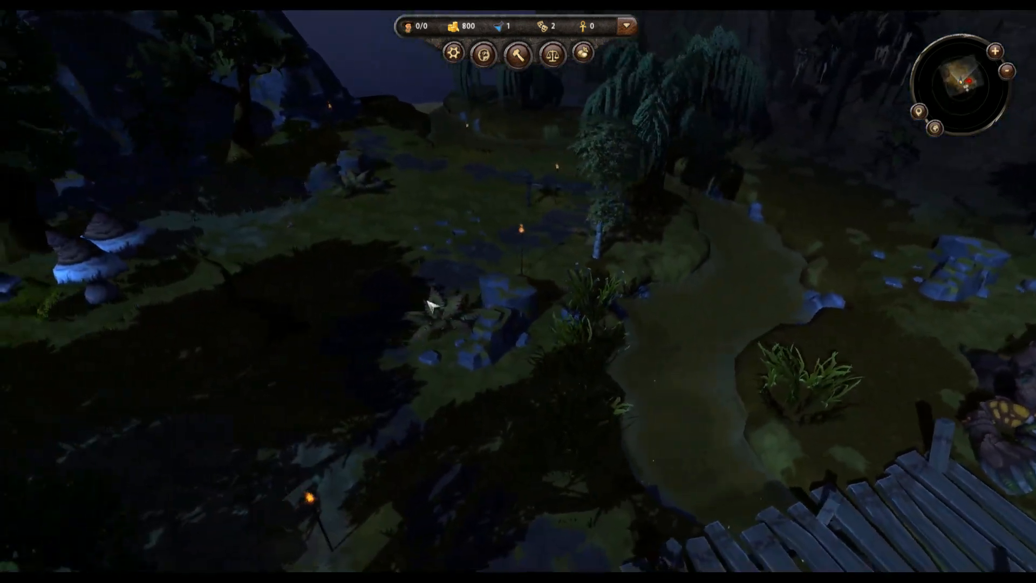
key("e")
key("a")
key("a")
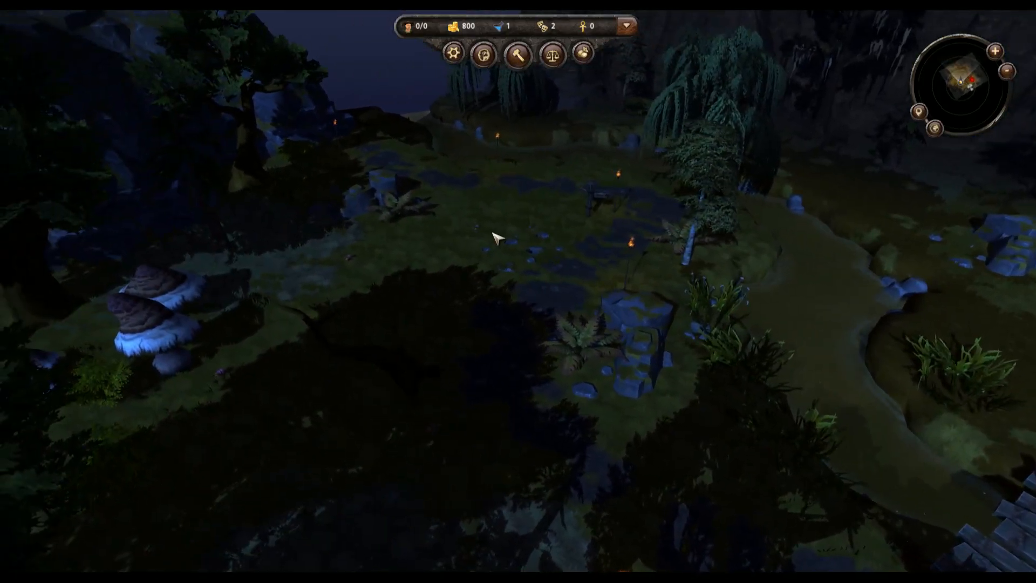
key("b")
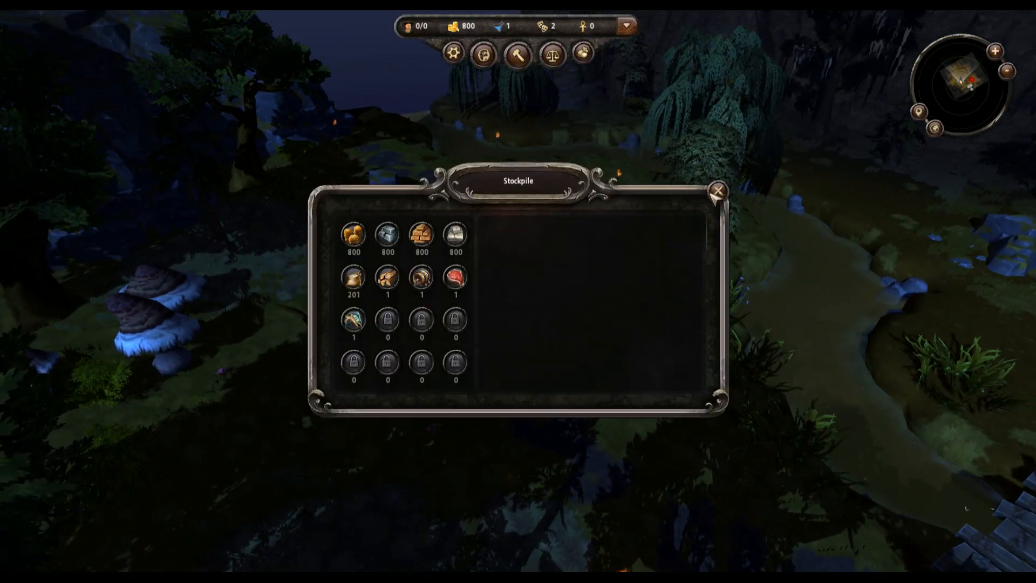
left_click(721, 194)
Step: Leave the current game and load the [Dev Map] Hangout Tutorial map again in Sandbox mode
key("Escape")
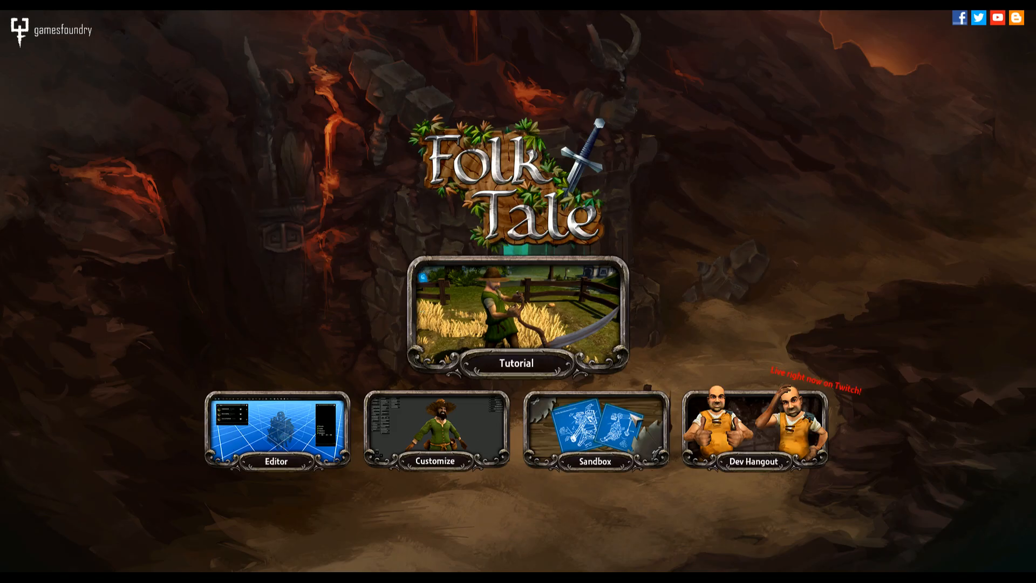
left_click(430, 265)
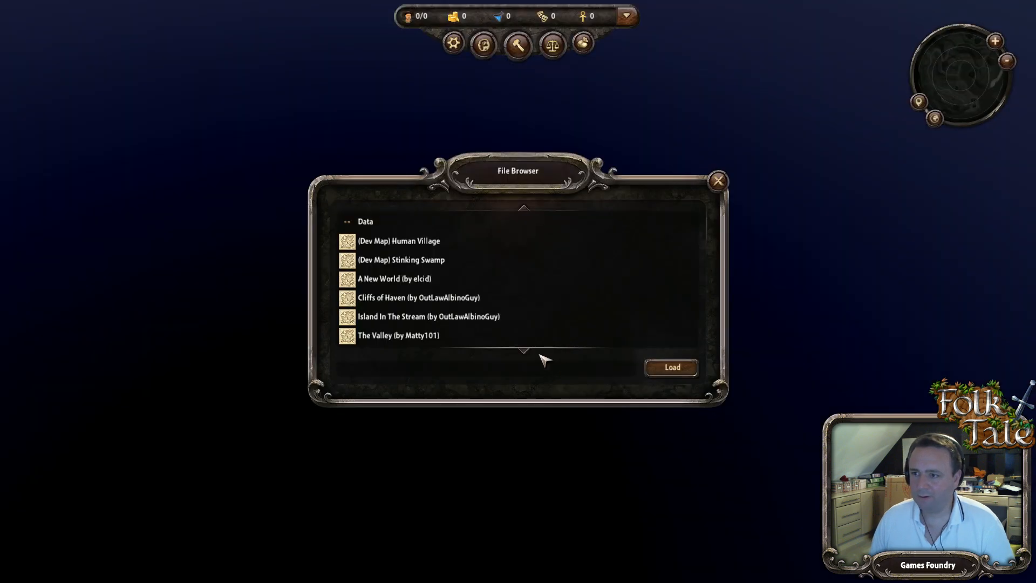
scroll(493, 328, "down", 3)
left_click(421, 223)
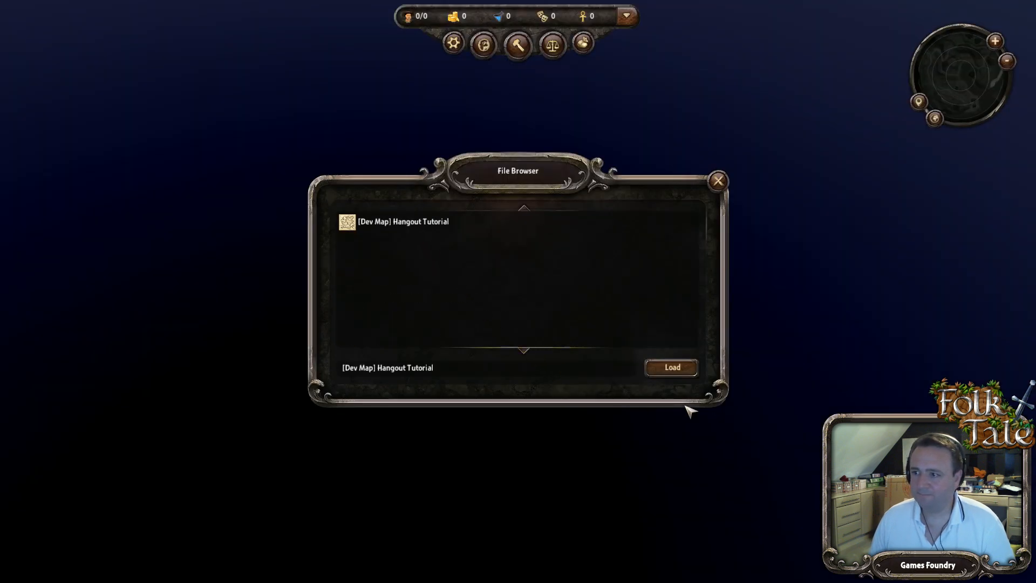
left_click(679, 375)
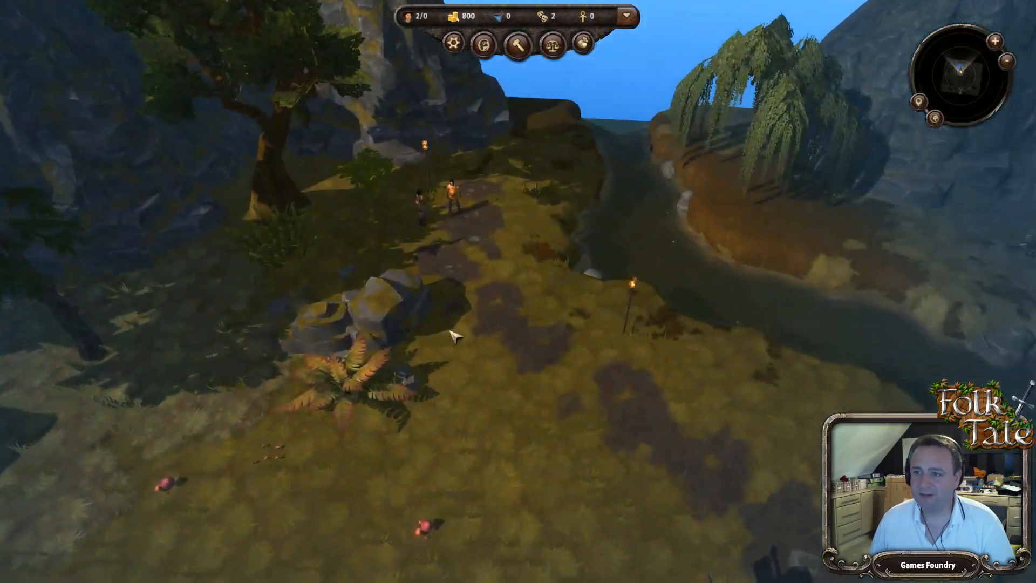
Step: Lower the master volume in the audio settings and close the settings window
scroll(443, 334, "up", 3)
scroll(394, 322, "down", 3)
middle_click_drag(393, 321, 588, 313)
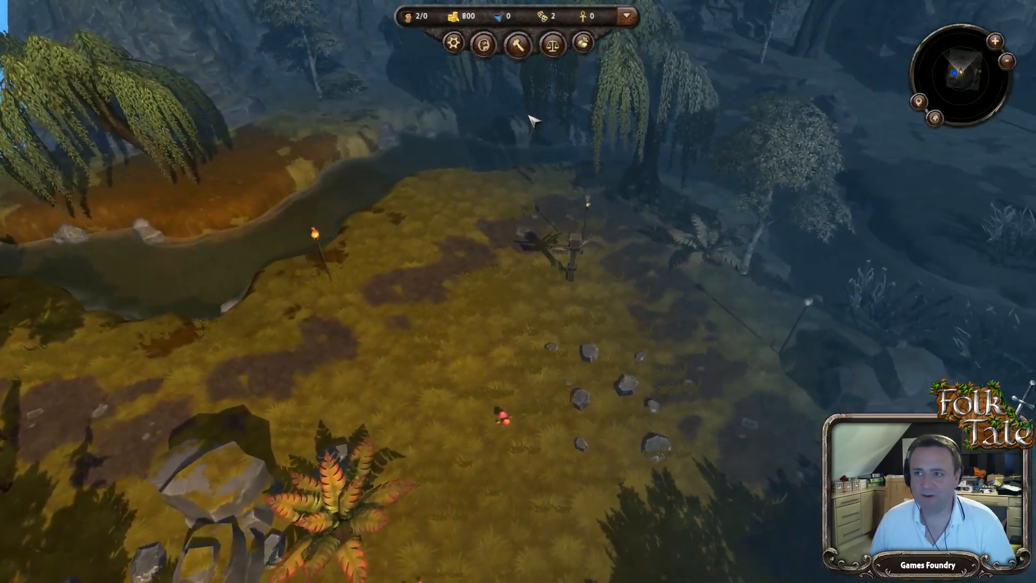
left_click(454, 43)
left_click(333, 261)
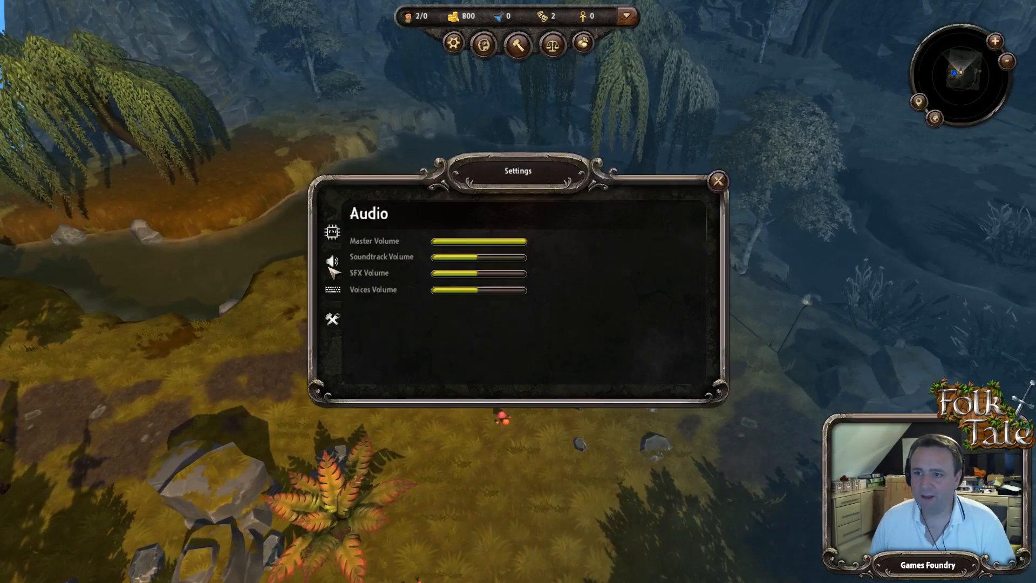
left_click(448, 242)
key("Escape")
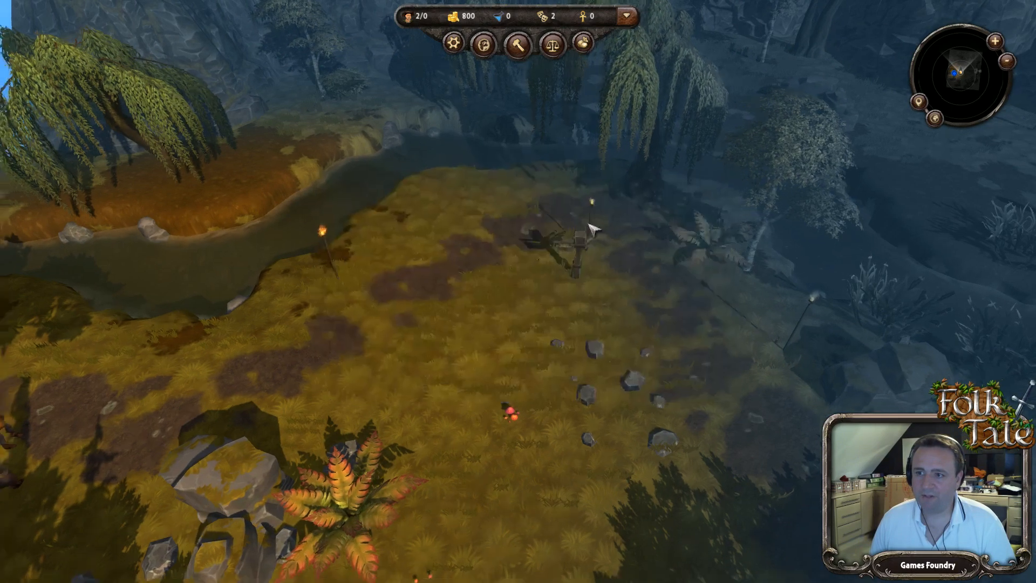
Step: Select both peasants and have them build a cottage on the open grass between the fern and the signpost
scroll(436, 381, "up", 3)
scroll(436, 381, "down", 3)
middle_click_drag(317, 321, 495, 254)
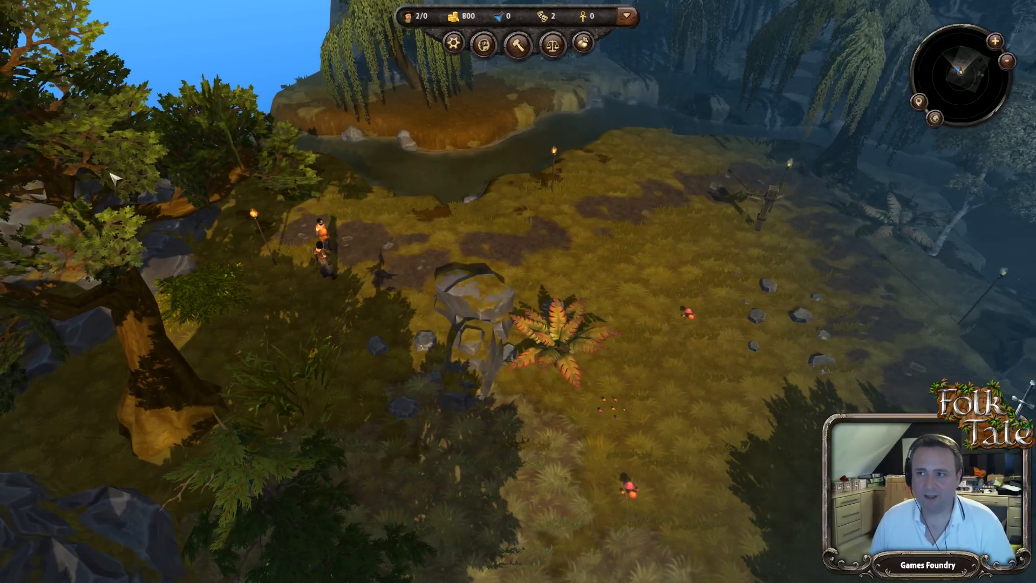
mouse_move(484, 238)
middle_mouse_down()
mouse_move(329, 316)
mouse_move(269, 299)
middle_mouse_up()
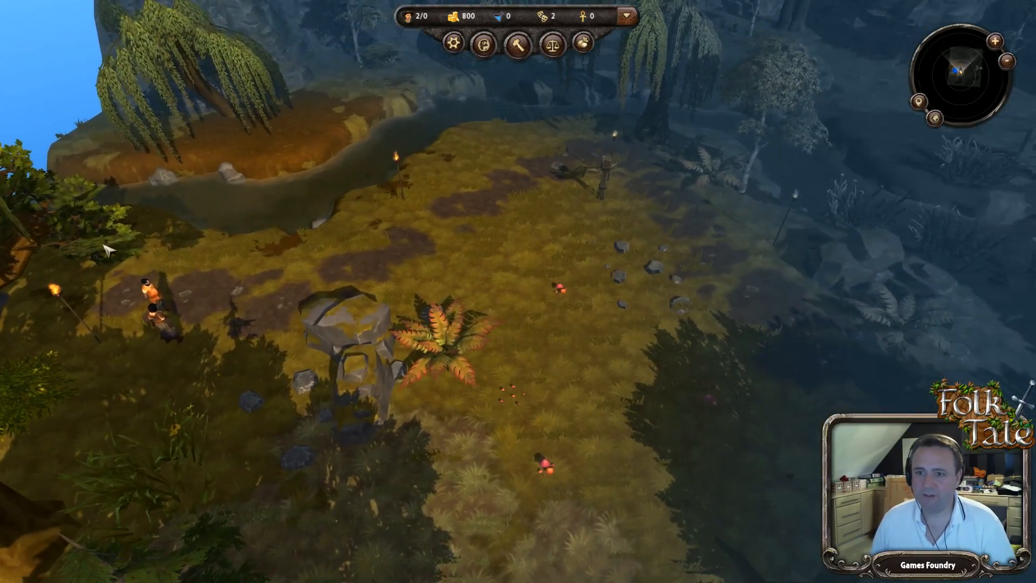
left_click_drag(107, 250, 227, 359)
key("e")
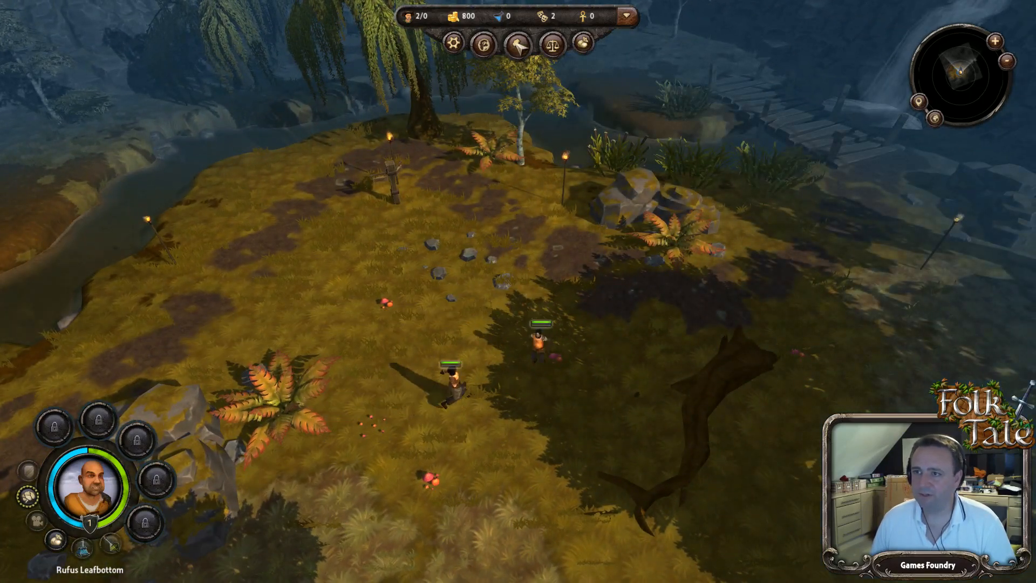
left_click(649, 122)
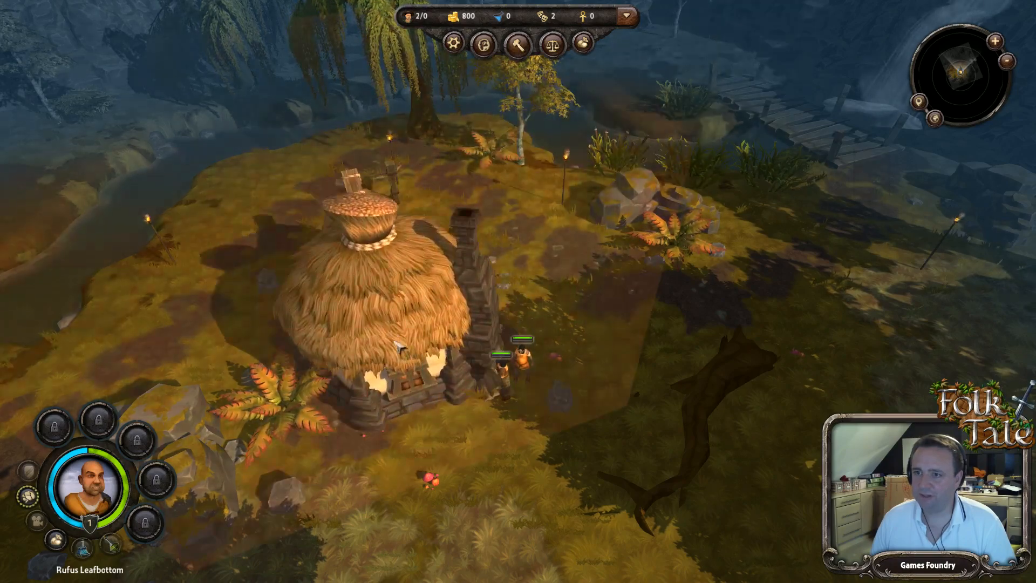
left_click(340, 270)
Step: Watch the peasants construct the cottage, viewing the site from several sides and distances
key("q")
key("w")
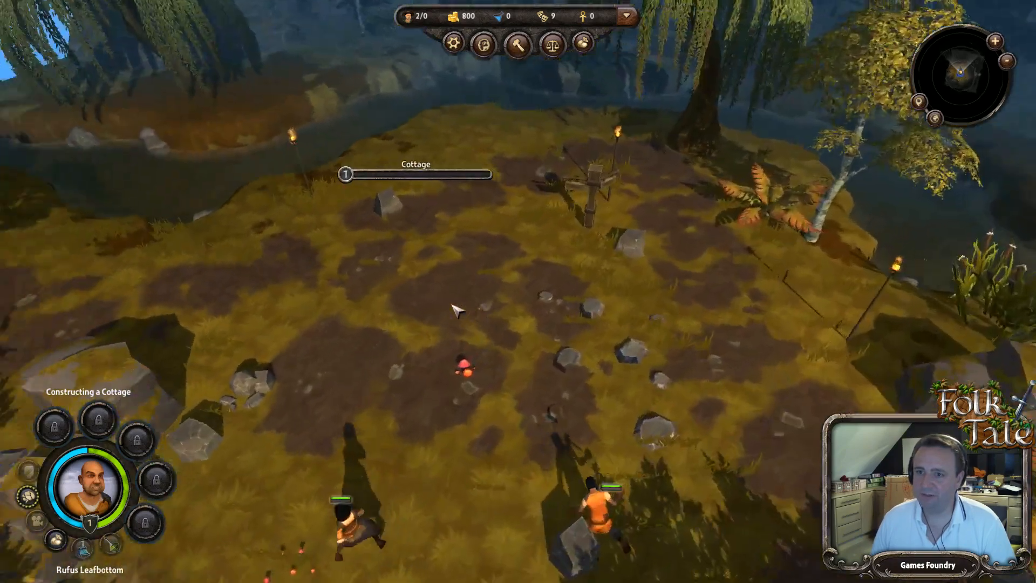
key("q")
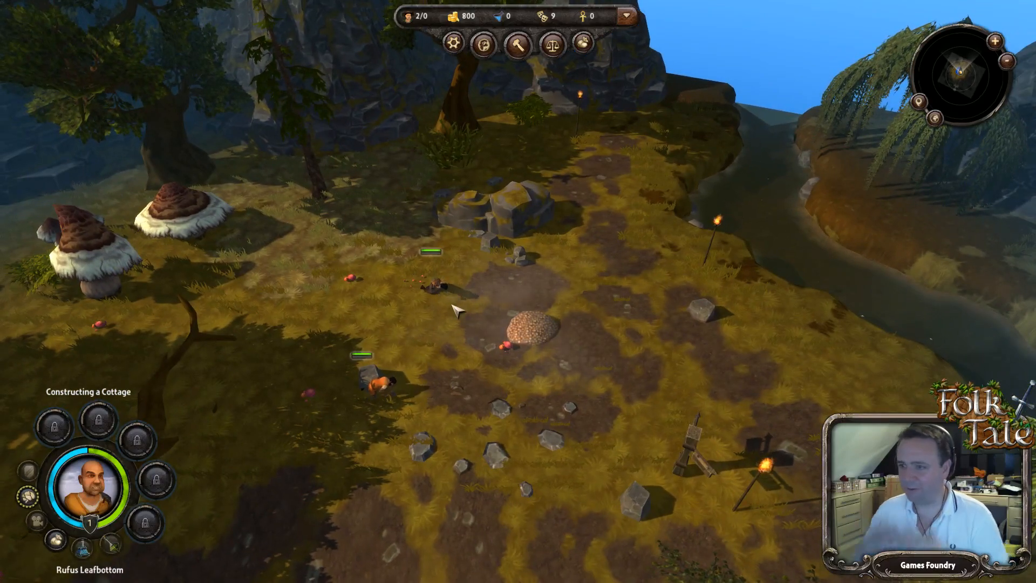
scroll(323, 320, "down", 5)
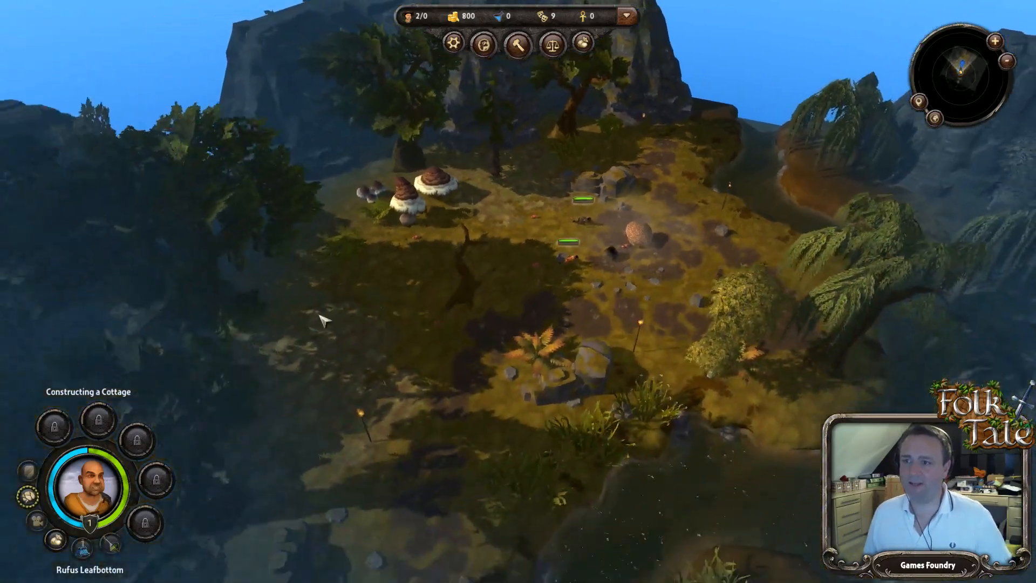
key("q")
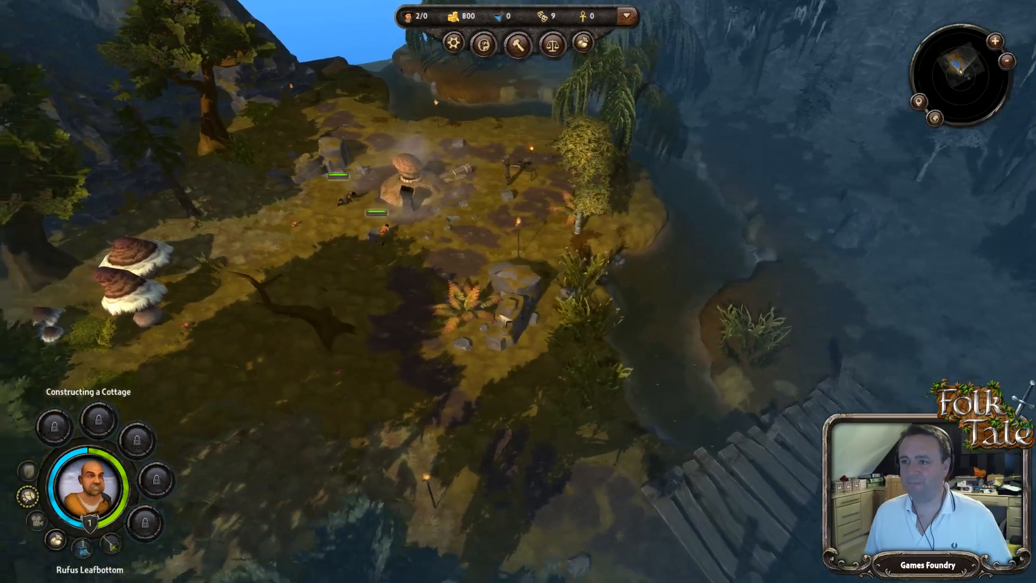
scroll(501, 335, "down", 5)
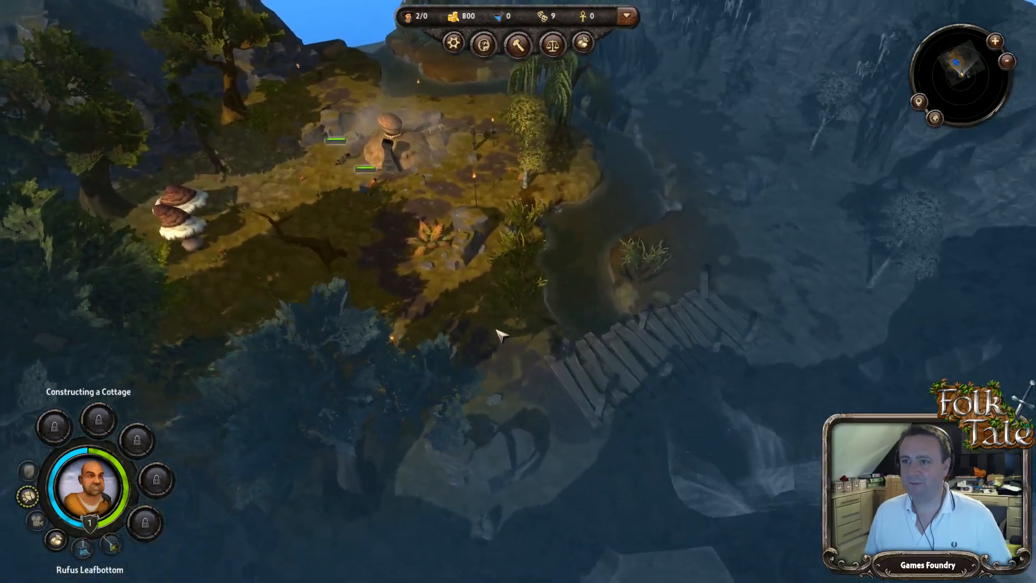
scroll(501, 335, "up", 3)
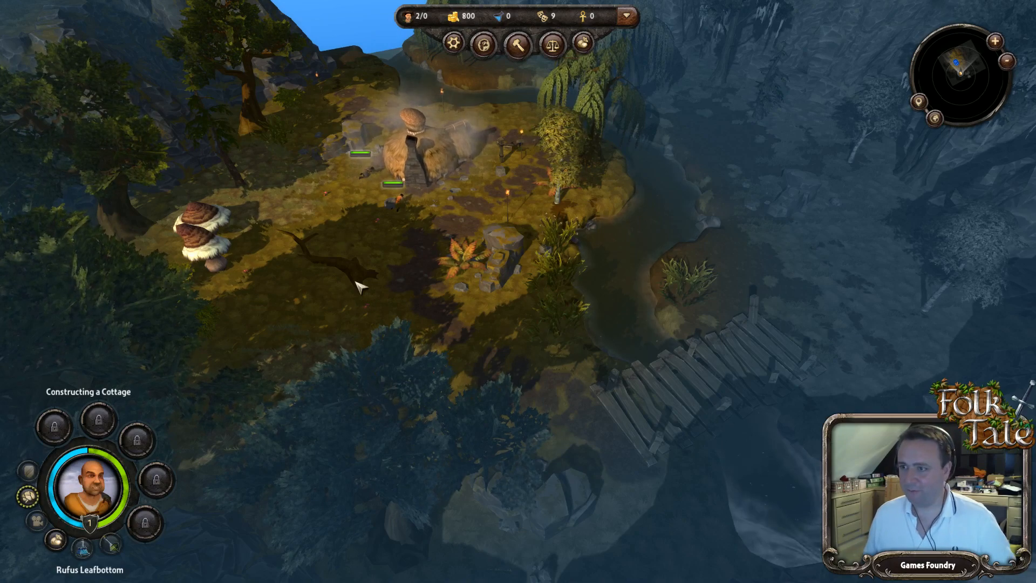
scroll(358, 286, "up", 3)
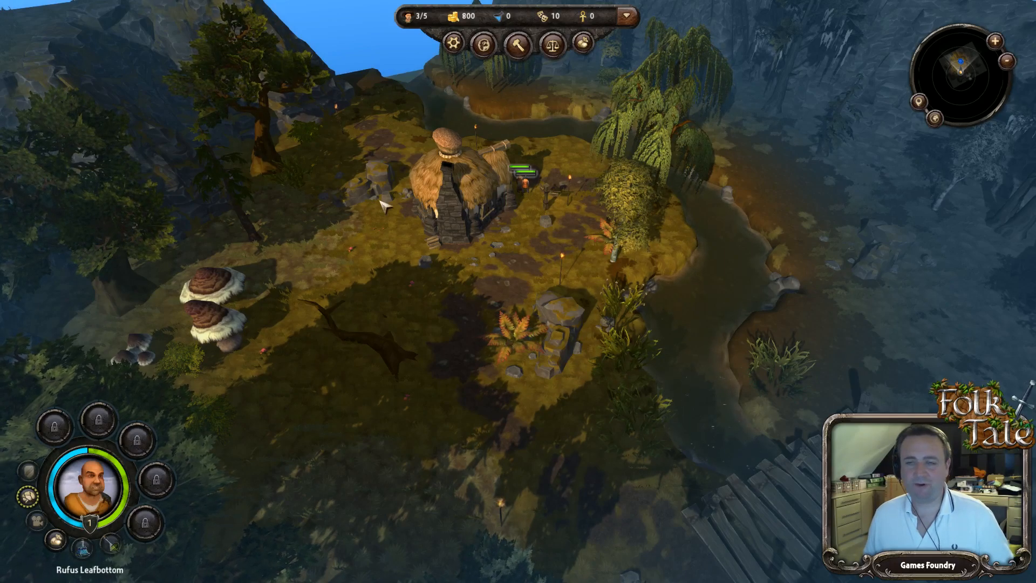
Step: Examine the finished cottage and its surroundings along the river and towards the wooden bridge
scroll(384, 207, "up", 5)
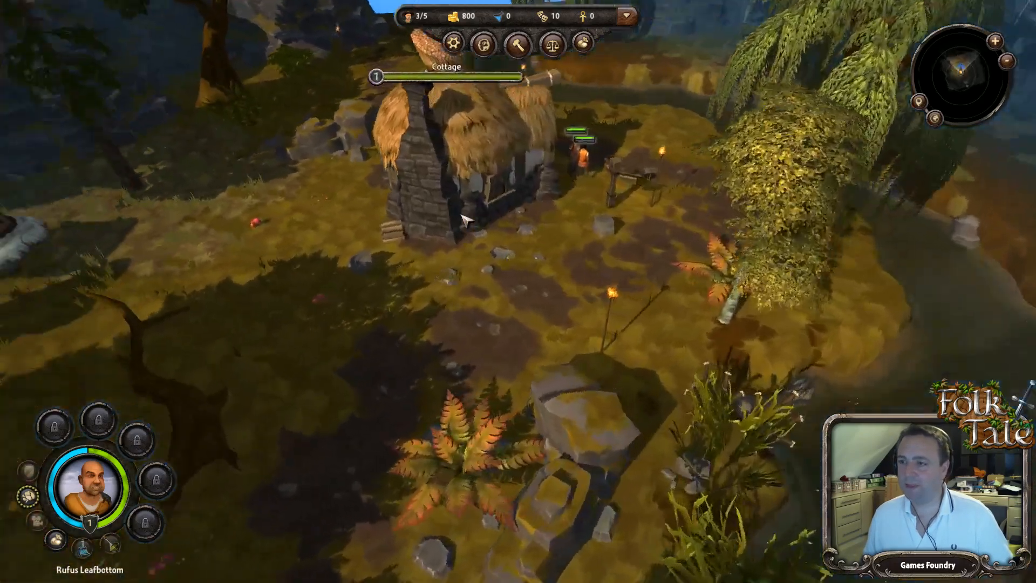
key("q")
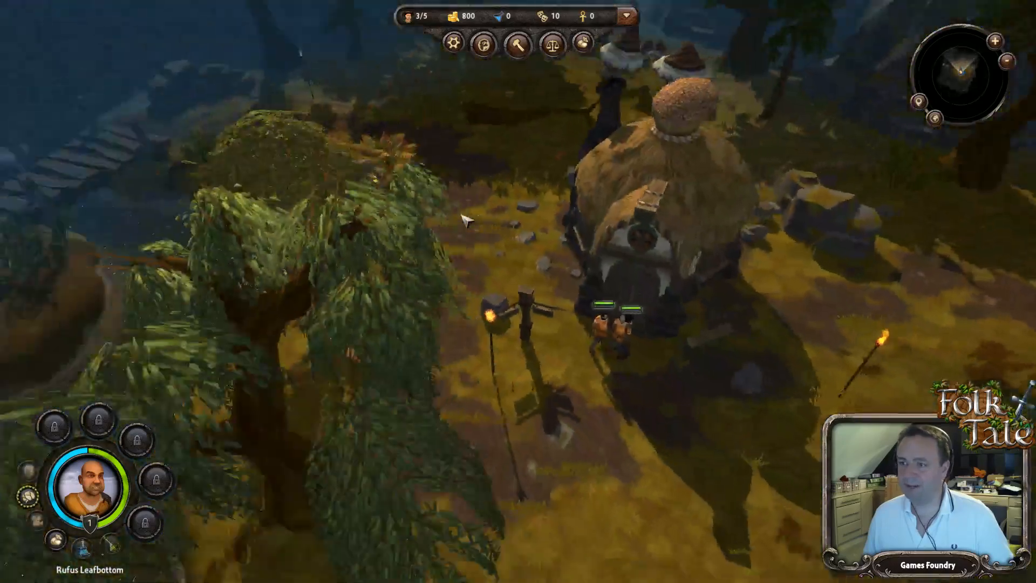
key("q")
key("a")
key("e")
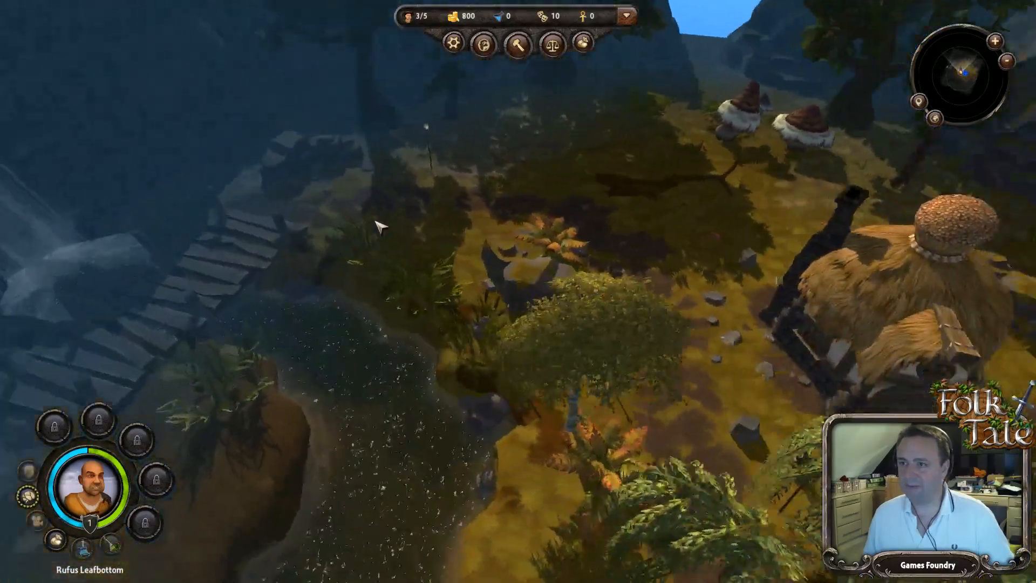
key("e")
key("a")
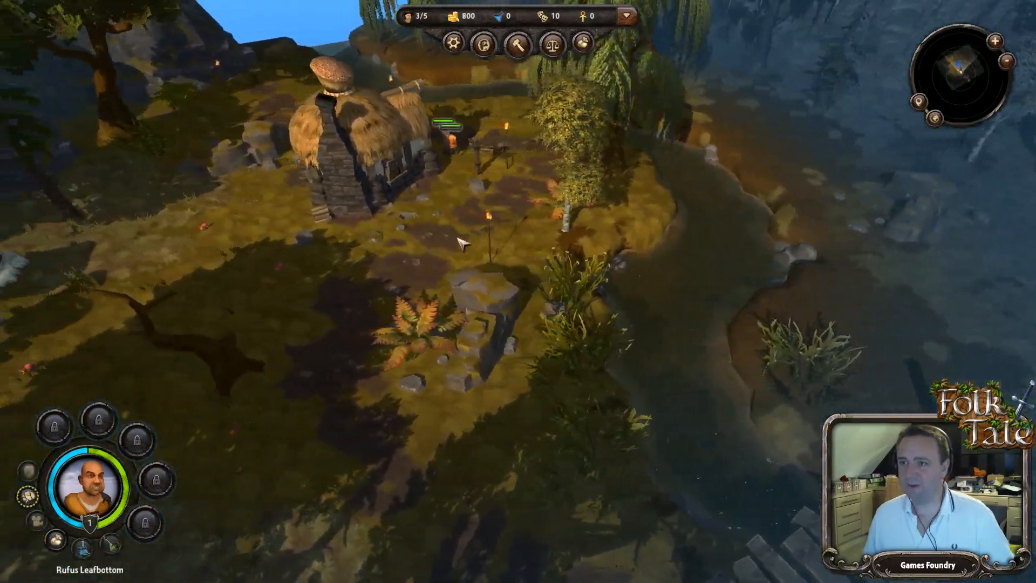
key("a")
key("w")
key("a")
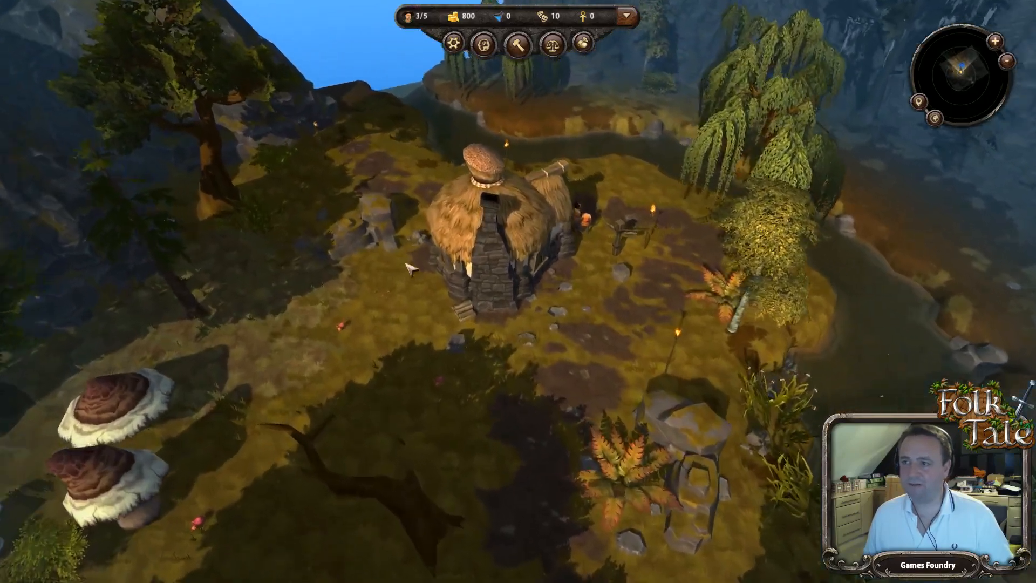
Step: Place a monastery on the open grass across from the cottage, beyond the fallen branch
scroll(408, 267, "up", 2)
key("d")
key("s")
left_click(526, 52)
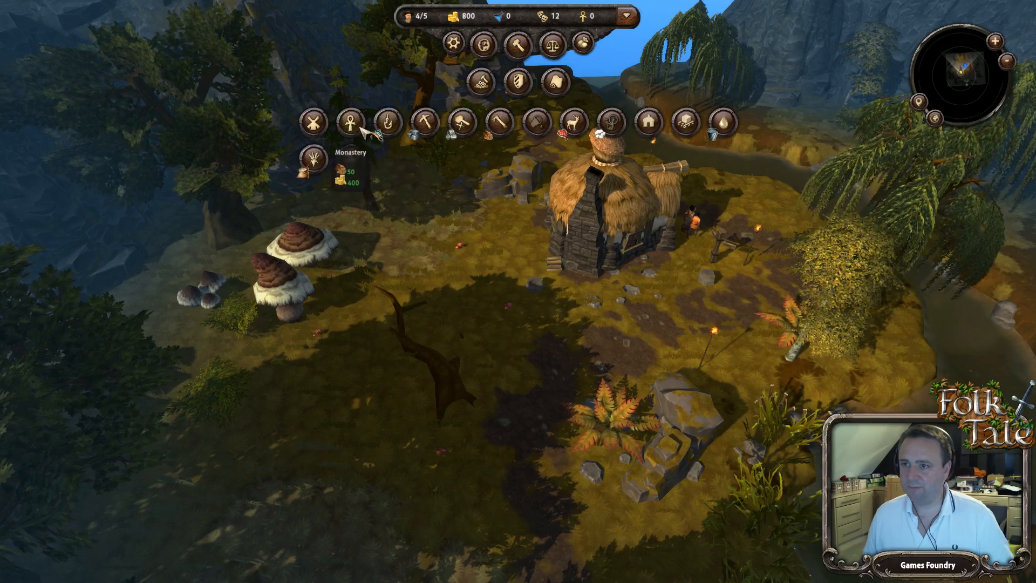
left_click(361, 129)
left_click(238, 423)
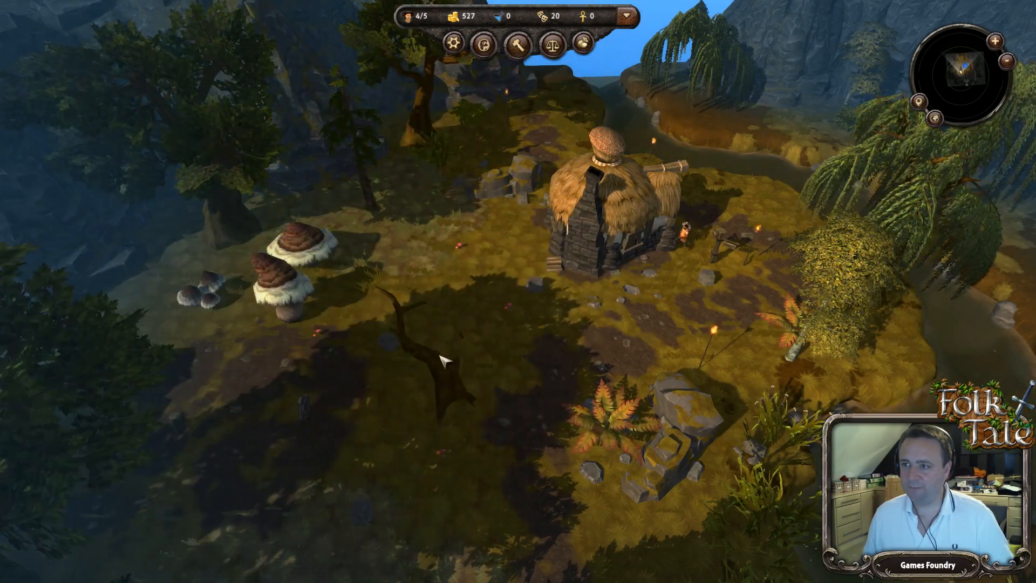
Step: Place a bee yard on the open ground between the large mushrooms and the cottage
key("q")
left_click(519, 43)
left_click(481, 82)
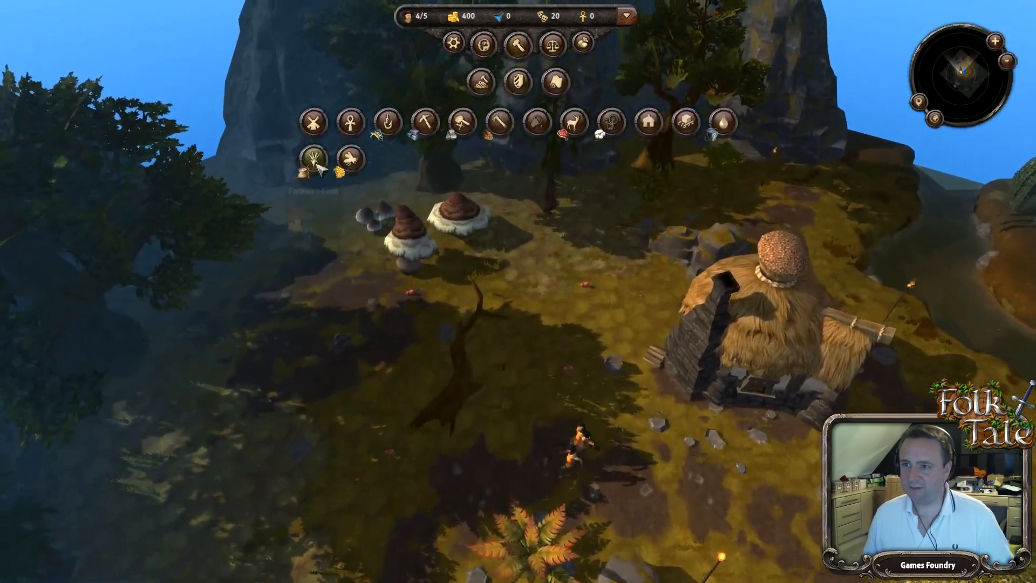
left_click(314, 162)
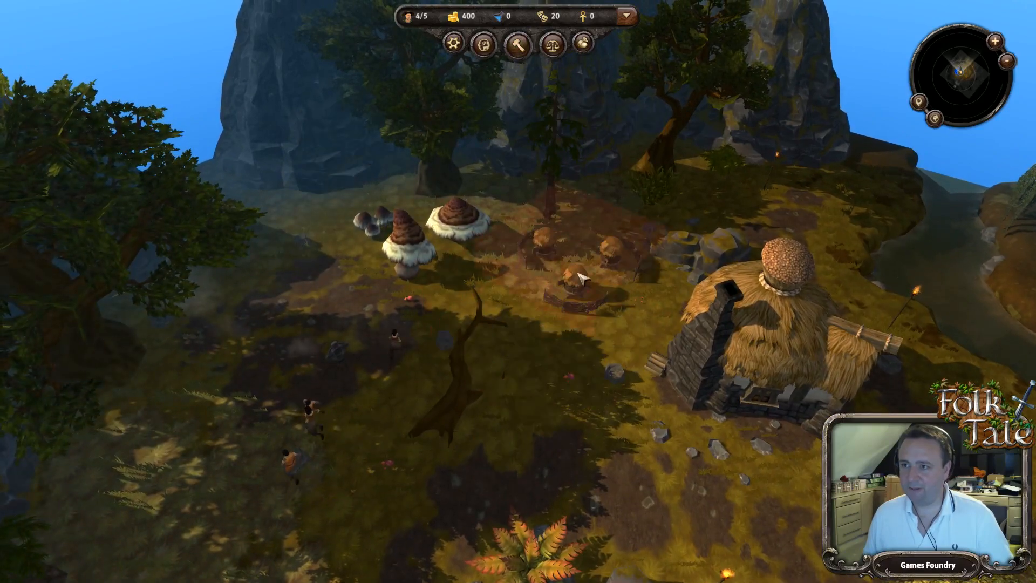
left_click(580, 278)
key("q")
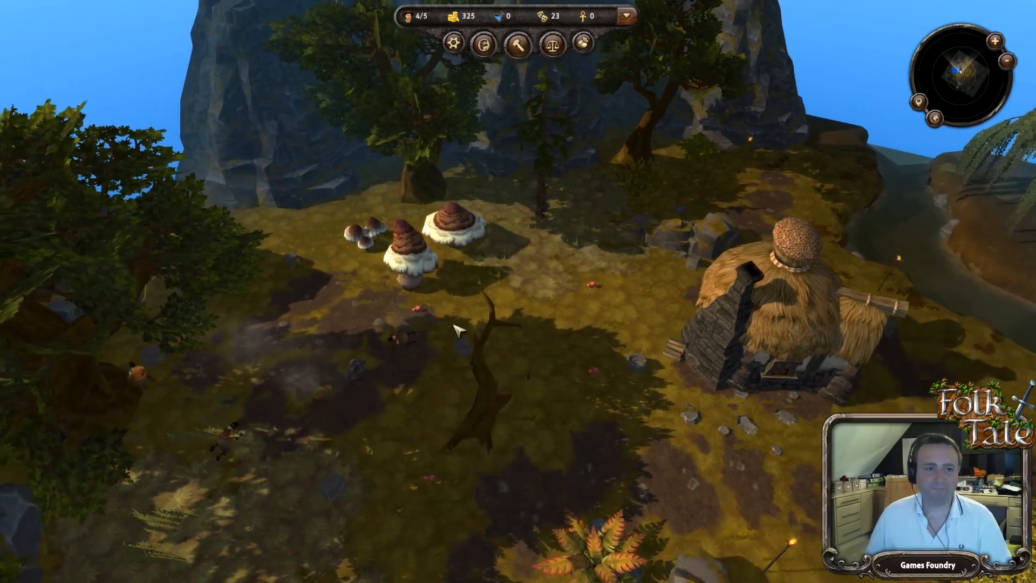
key("q")
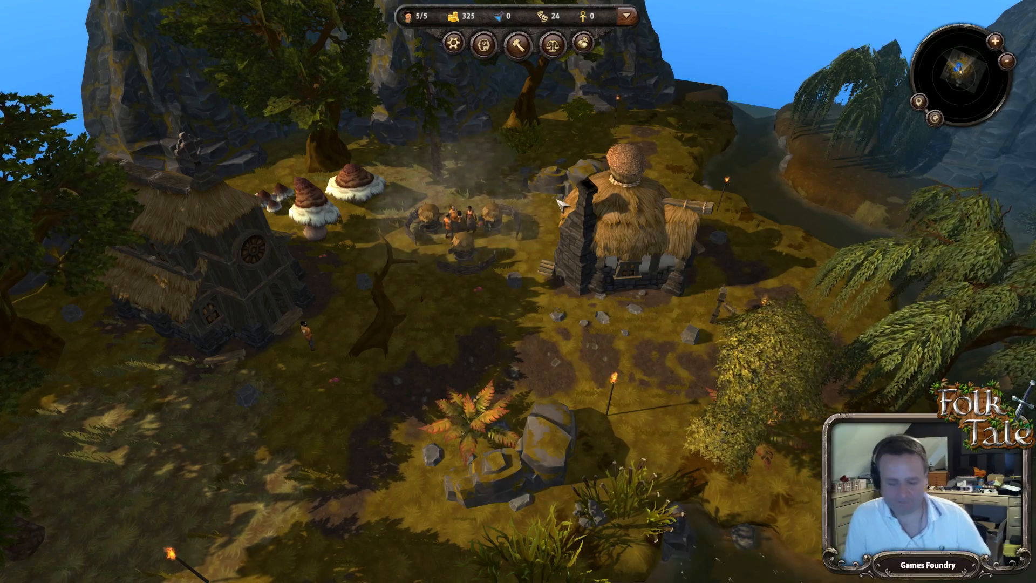
Step: Select a peasant standing at the bee yard and send him to the monastery
scroll(560, 203, "up", 5)
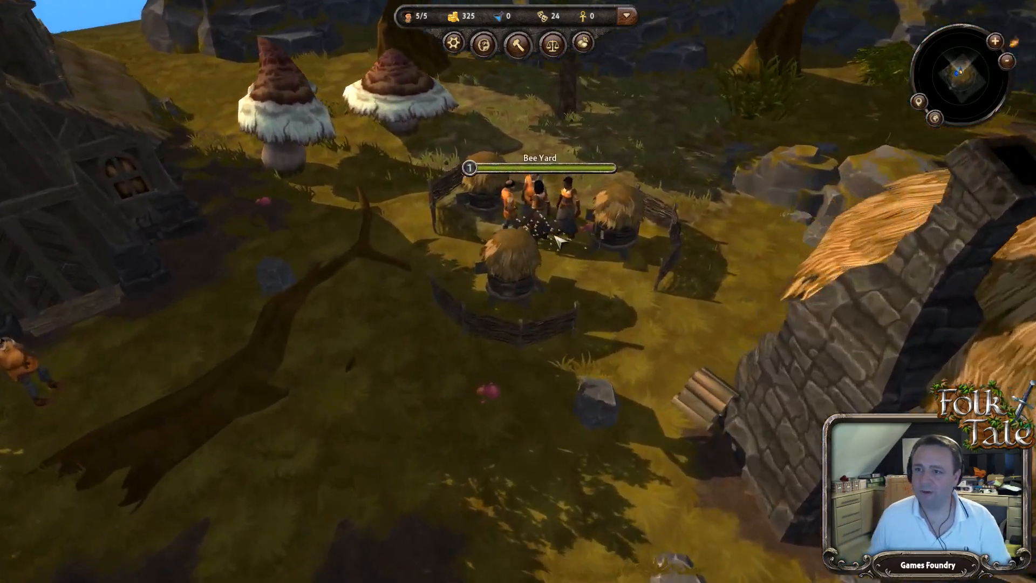
left_click(565, 208)
scroll(486, 210, "down", 5)
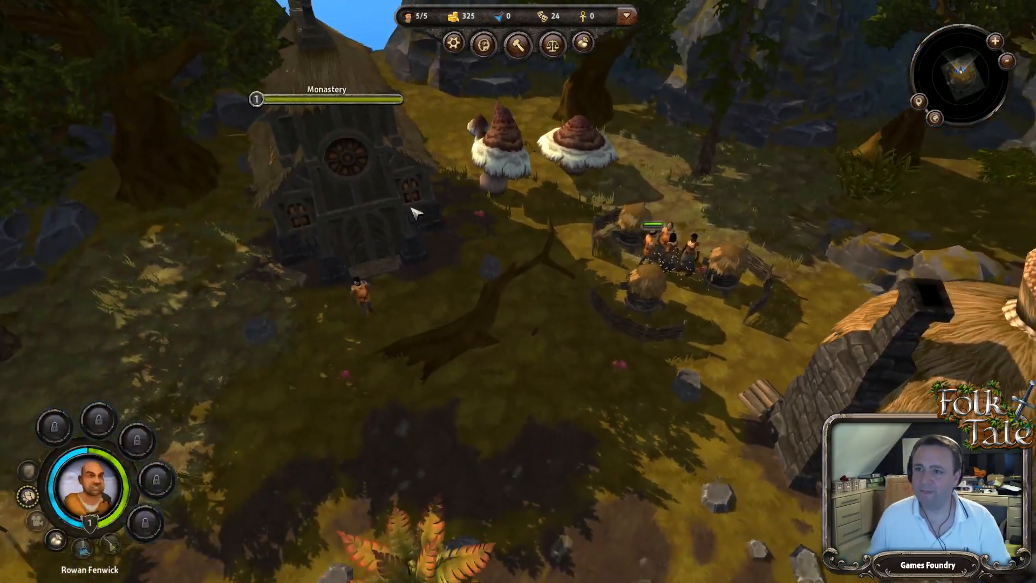
right_click(377, 192)
middle_click_drag(496, 337, 496, 337)
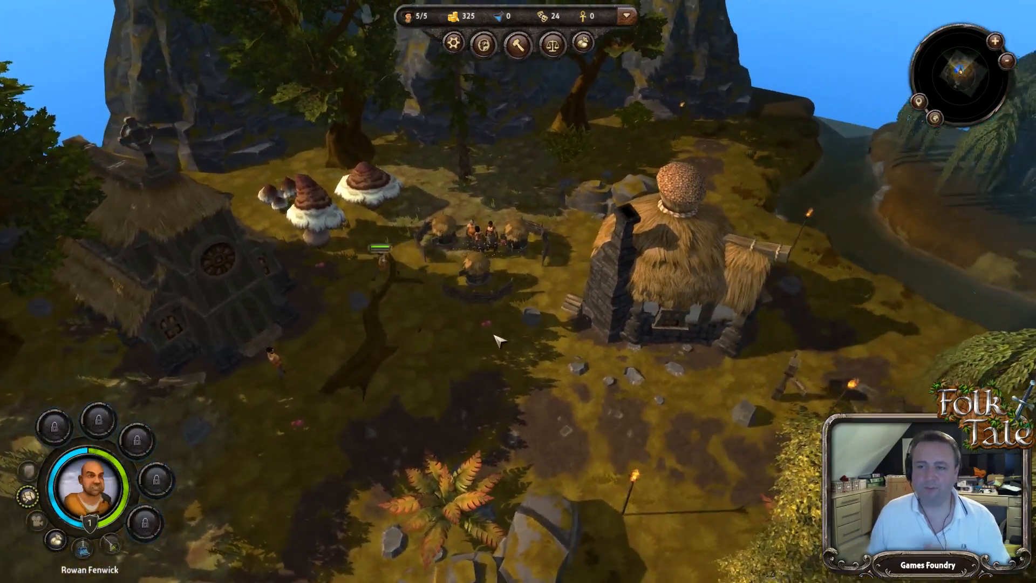
scroll(439, 328, "down", 5)
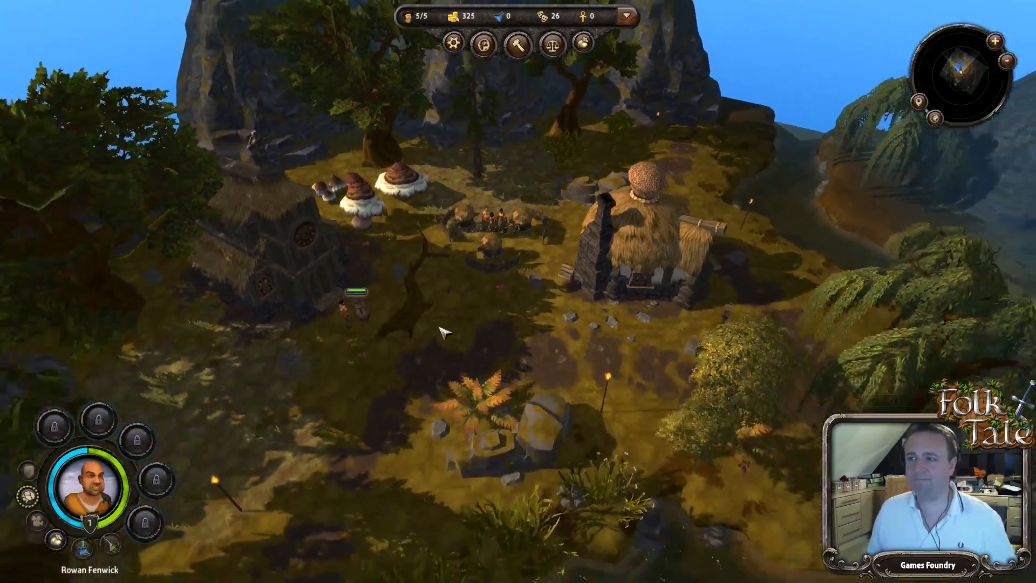
Step: Watch the peasants at work around the bee yard and cottage, from afar and up close
middle_click_drag(438, 327, 440, 330)
key("a")
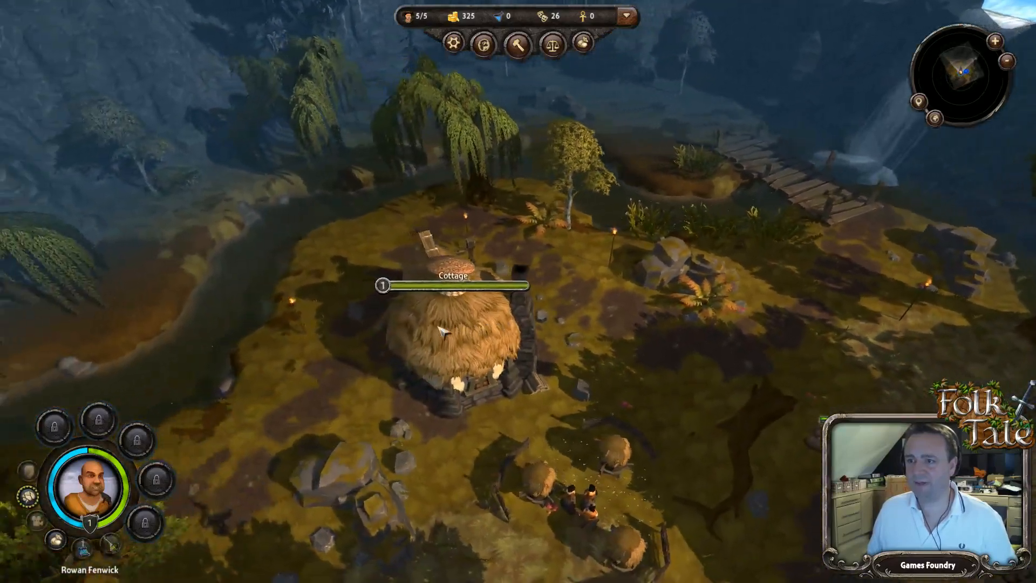
key("d")
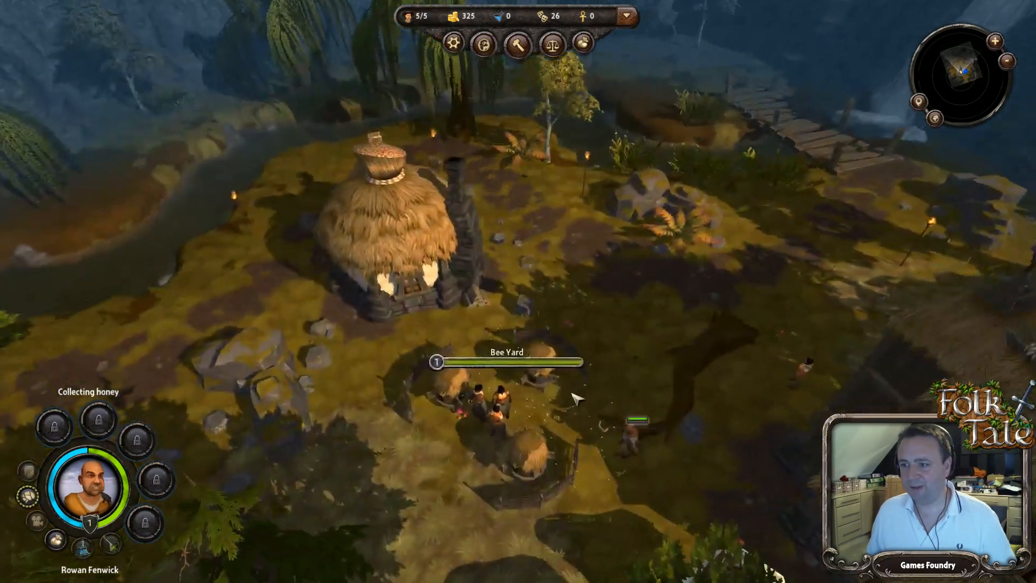
scroll(574, 394, "up", 5)
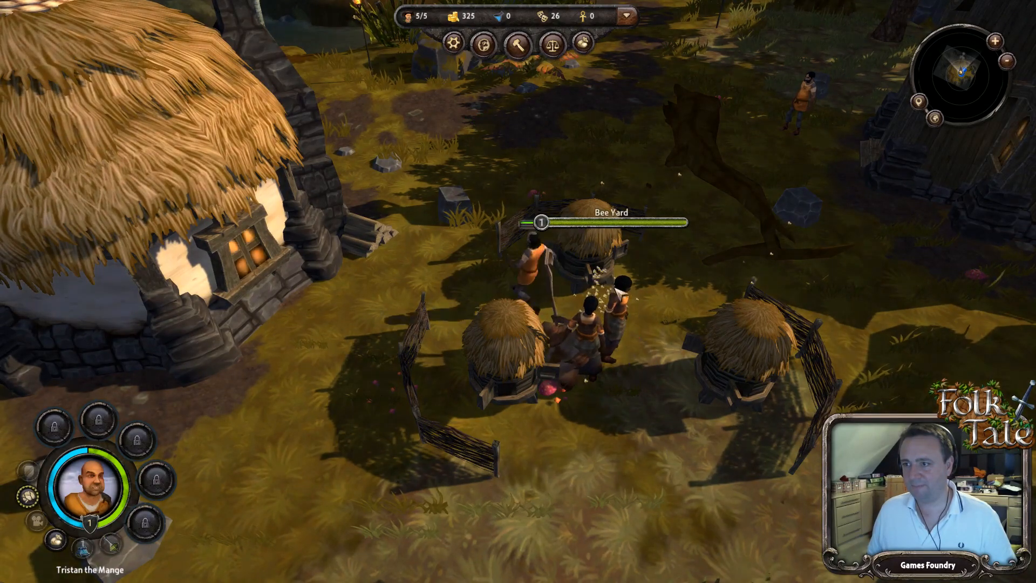
middle_click_drag(567, 128, 478, 268)
scroll(489, 178, "down", 6)
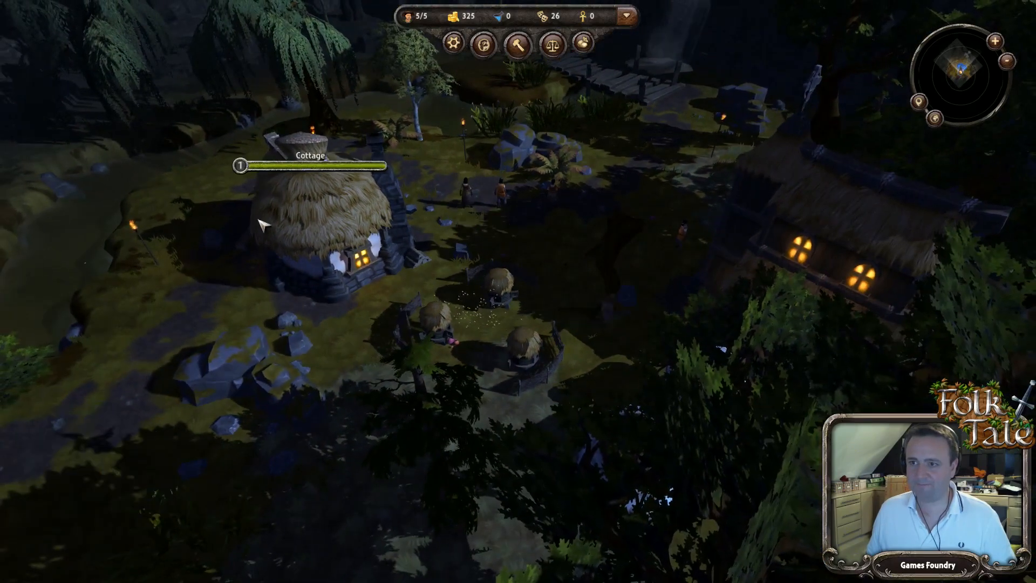
Step: Examine the village at night, circling the cottage, bee yard, monastery and river with their lit windows and torches
scroll(358, 231, "down", 5)
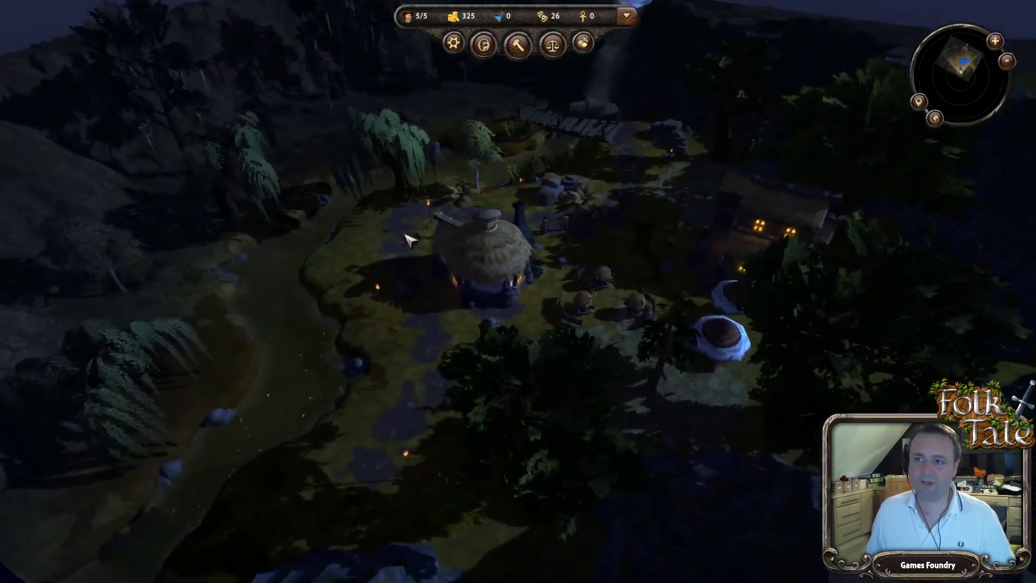
scroll(410, 239, "up", 3)
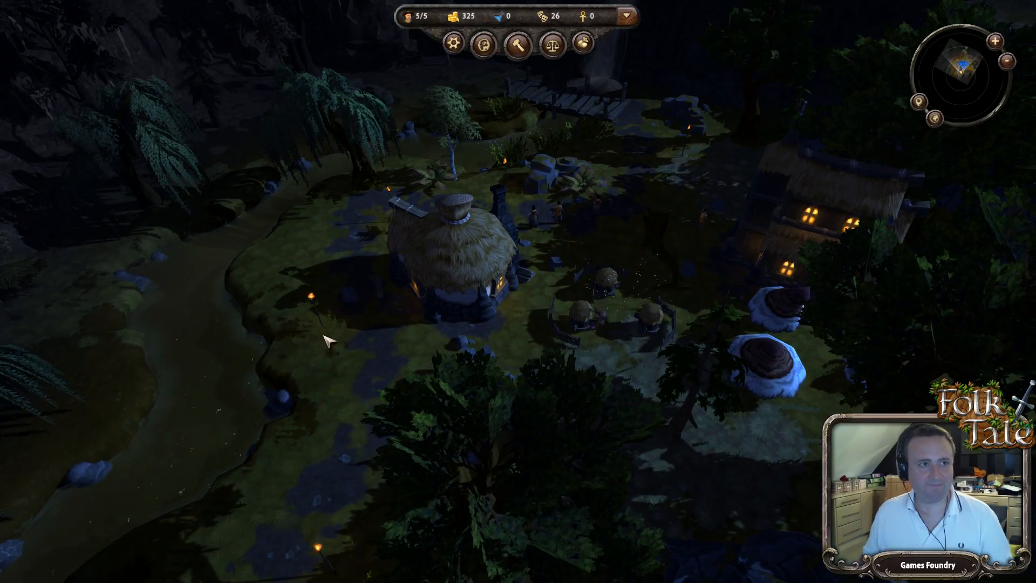
scroll(351, 250, "up", 2)
key("e")
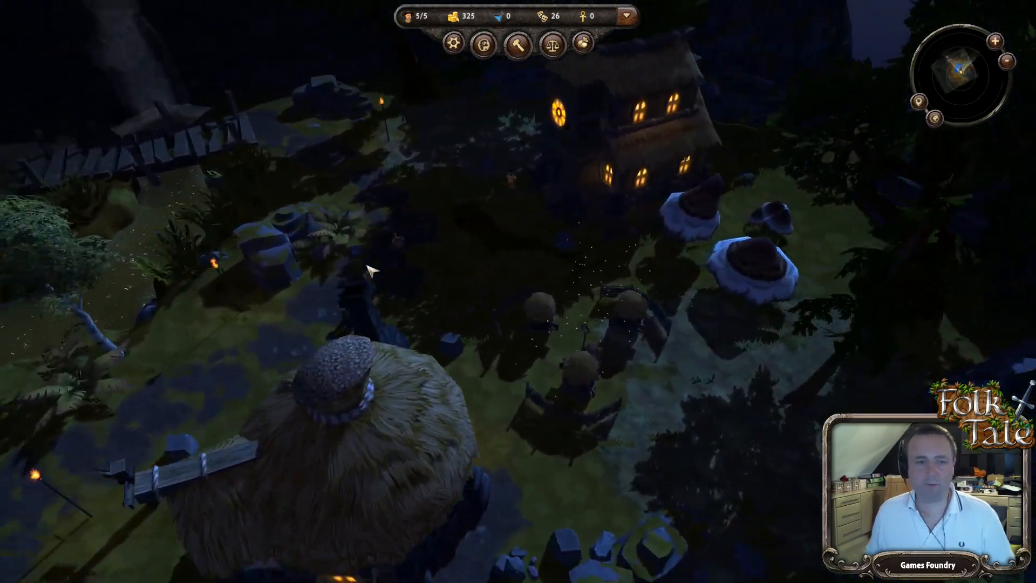
key("e")
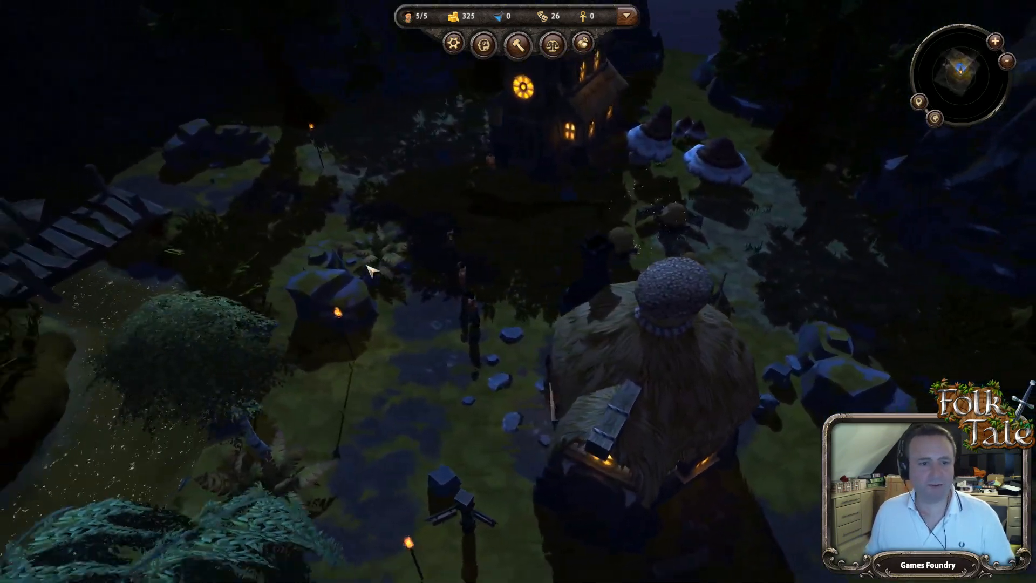
key("e")
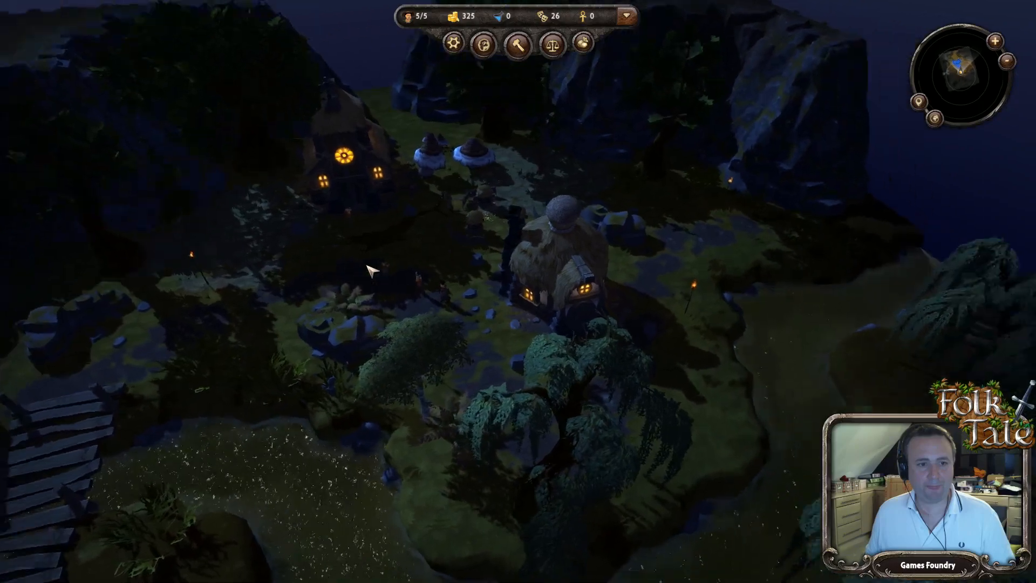
key("e")
scroll(369, 270, "up", 2)
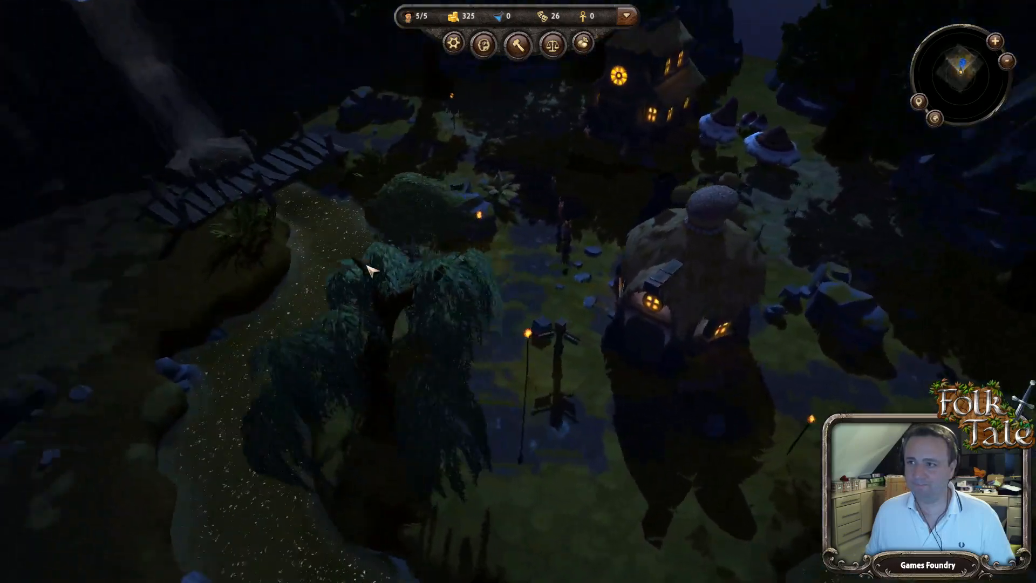
key("e")
scroll(370, 270, "down", 2)
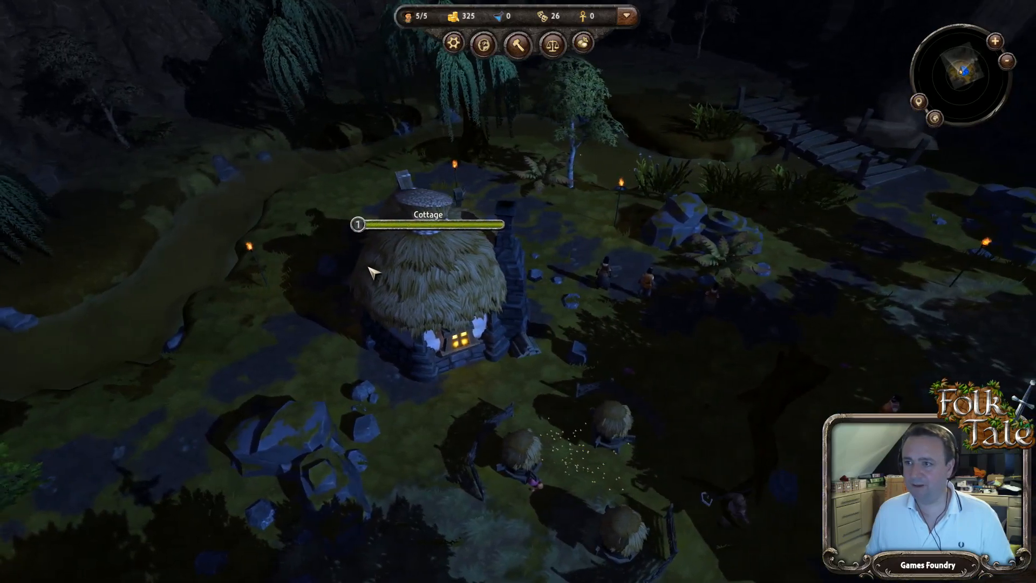
key("e")
key("e")
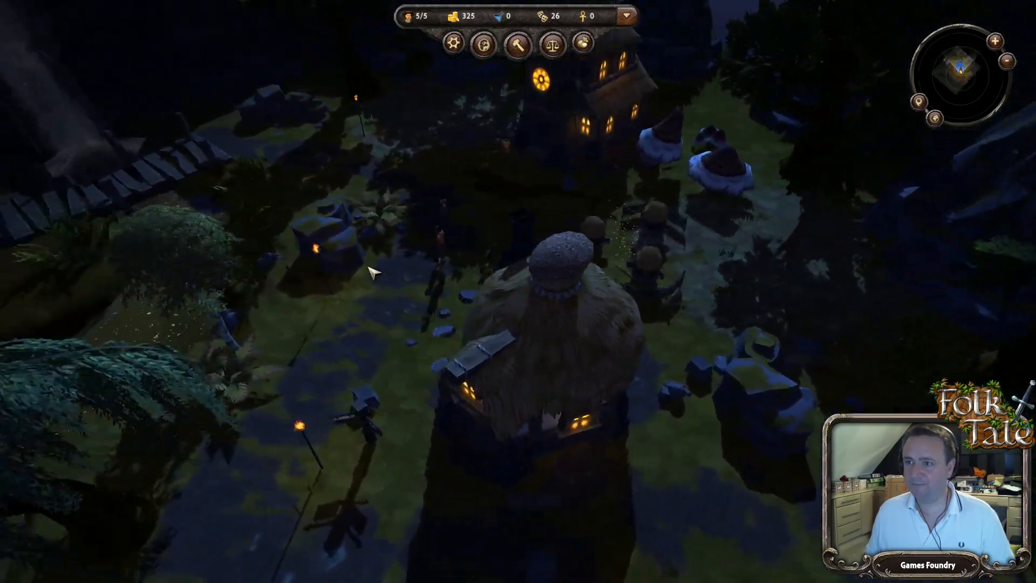
key("a")
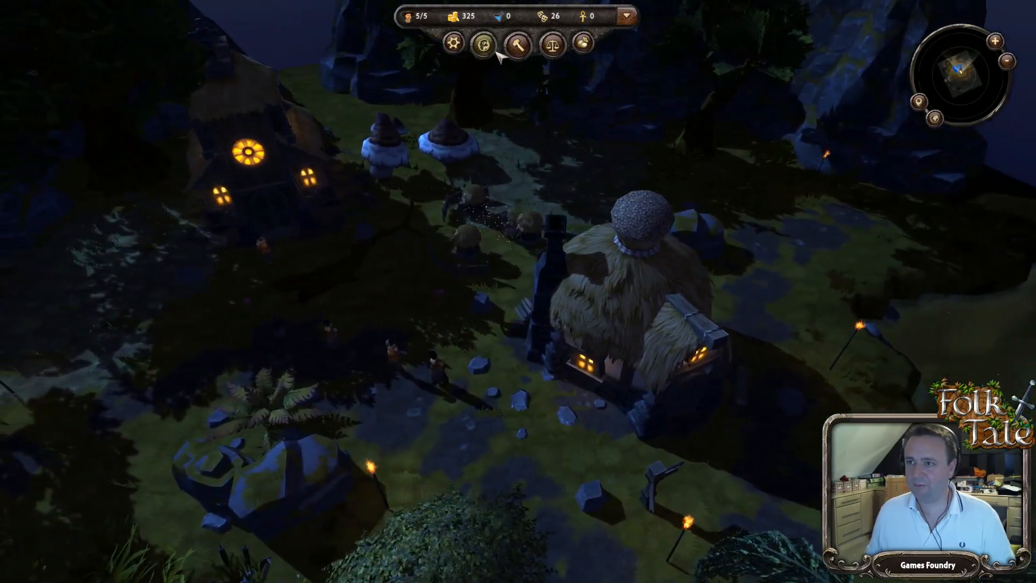
key("a")
key("q")
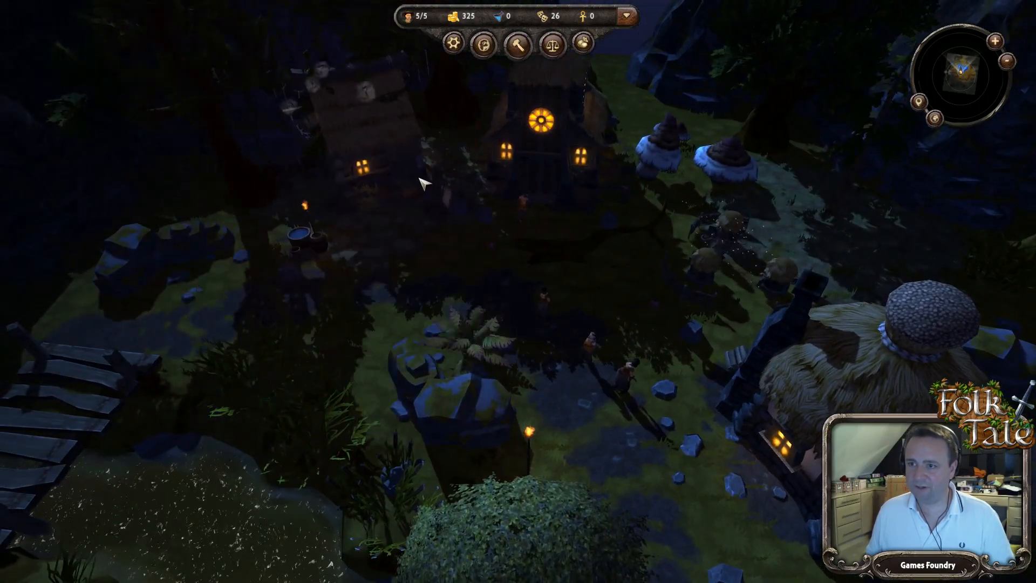
key("e")
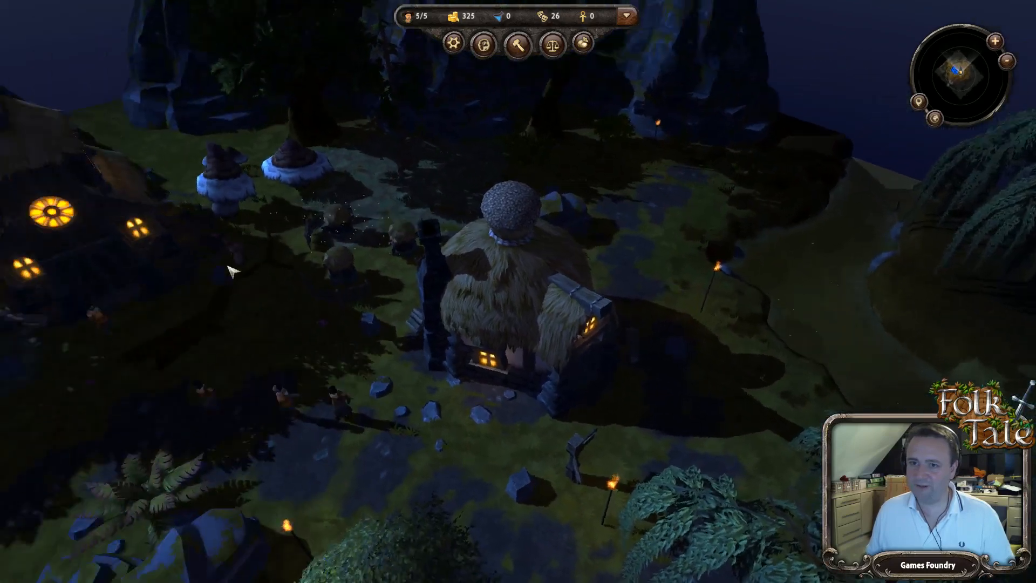
Step: Place a well on the open ground between the rocks and the torch near the wooden bridge
key("a")
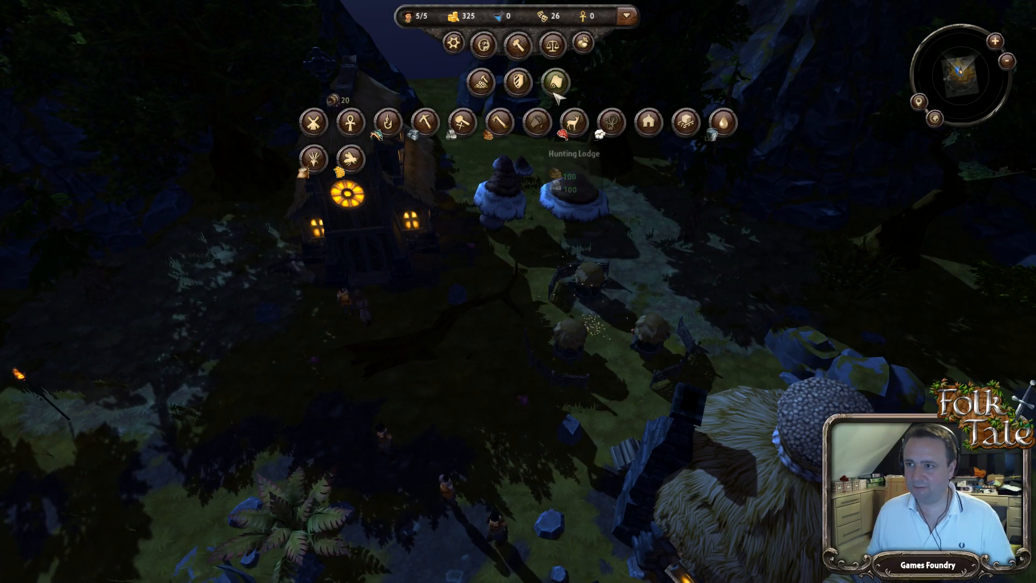
left_click(723, 123)
key("s")
key("a")
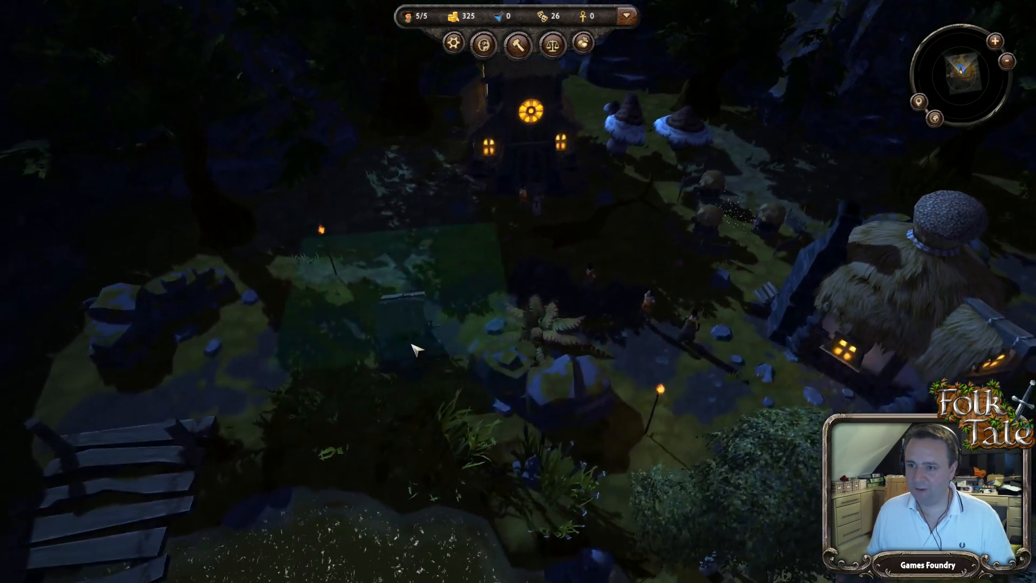
left_click(413, 348)
Step: Watch the peasants construct the well while keeping the wooden bridge and the approaching creature in view
key("e")
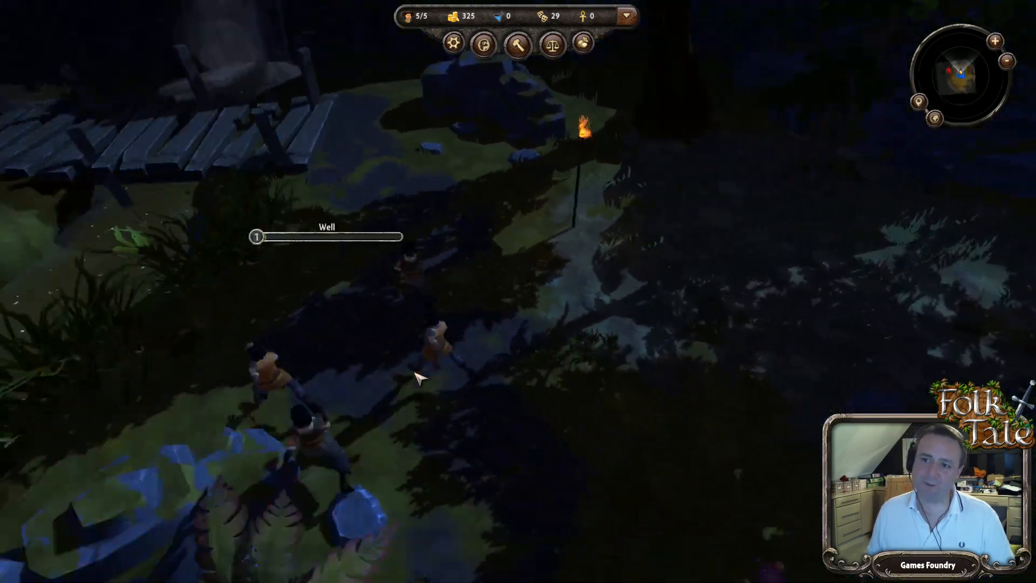
key("e")
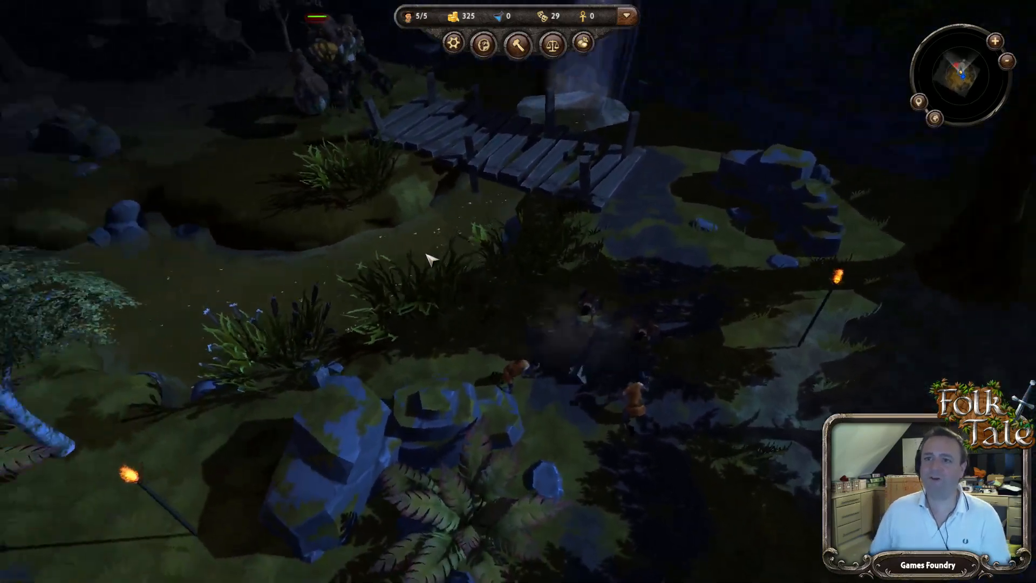
scroll(429, 259, "down", 5)
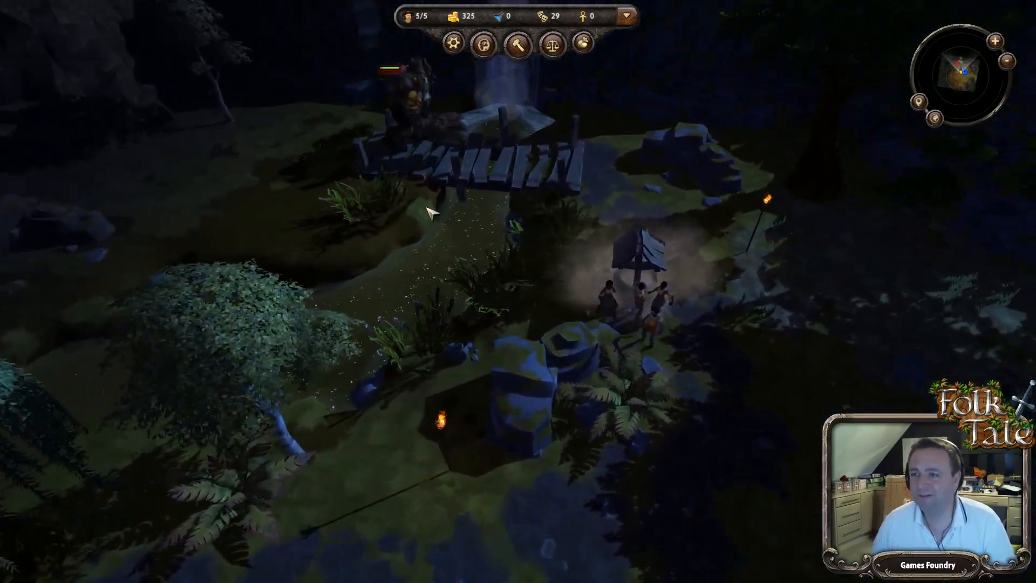
scroll(432, 213, "up", 3)
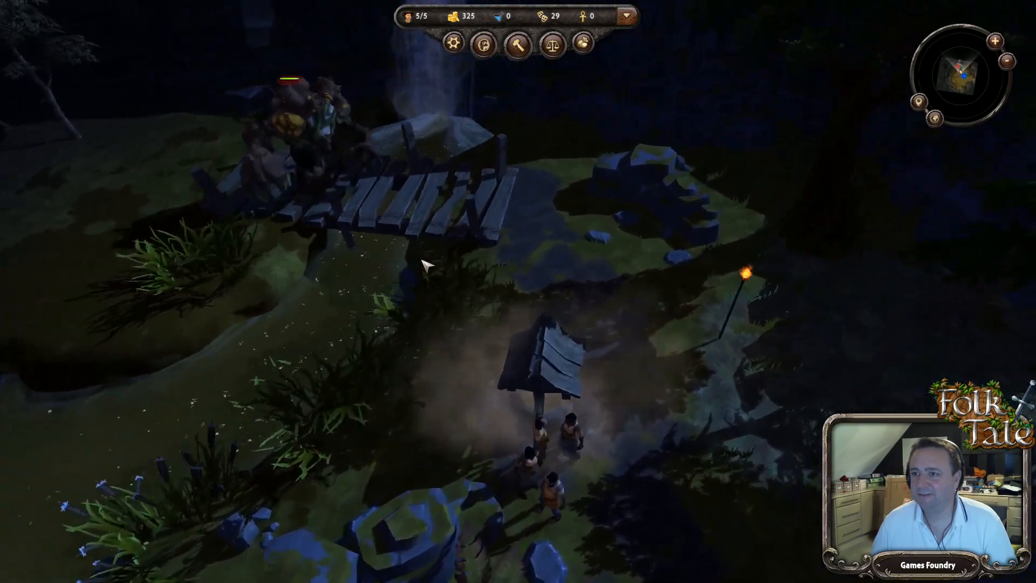
Step: Follow the peasants' fight against the large creature on the wooden bridge from close range
key("e")
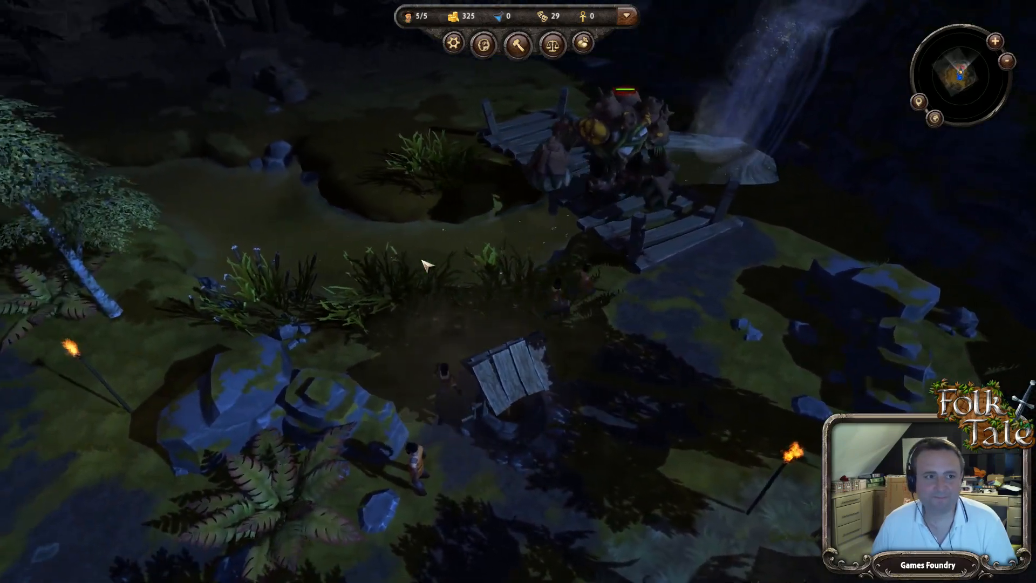
scroll(424, 264, "up", 5)
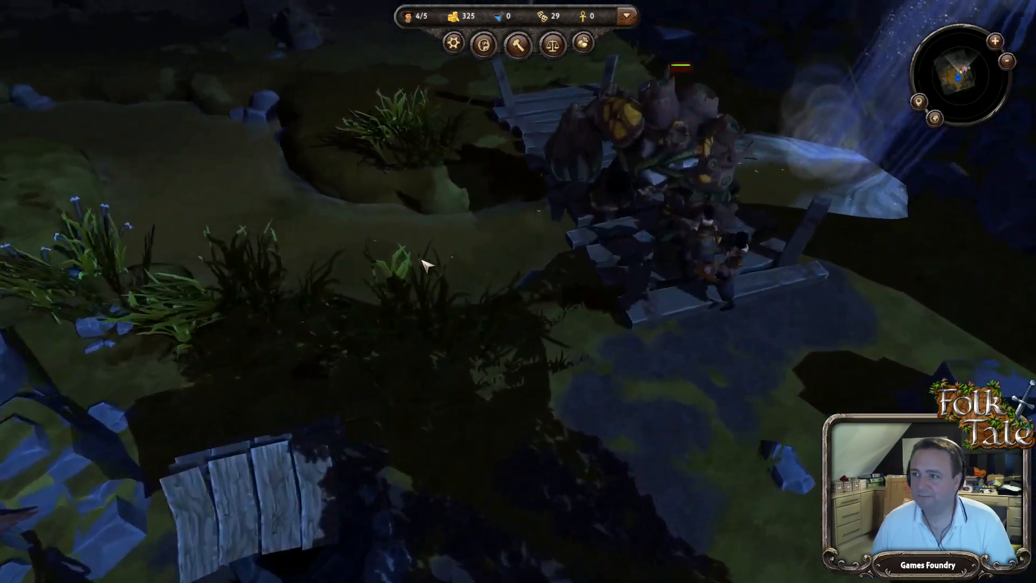
key("e")
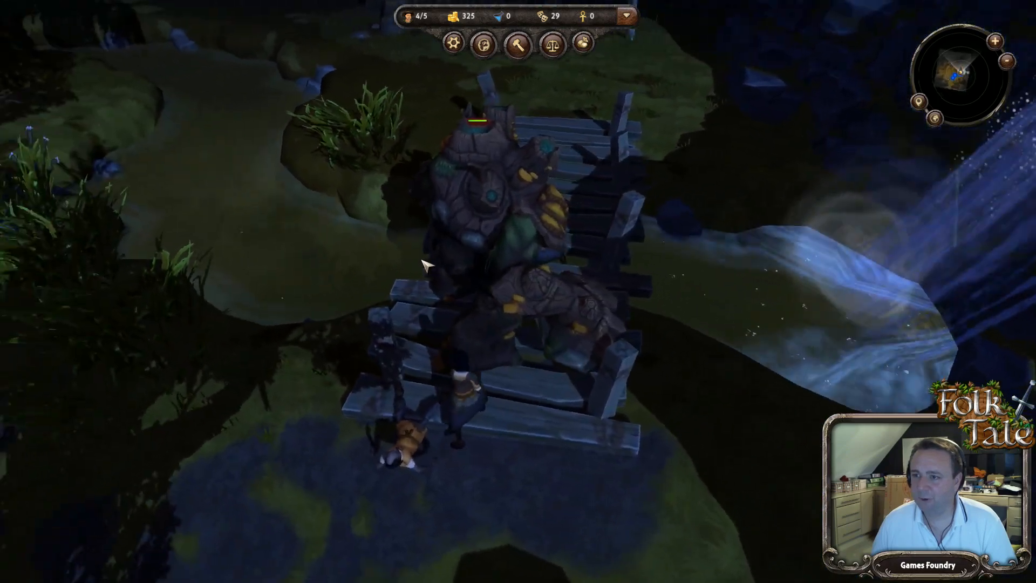
scroll(424, 265, "up", 3)
key("e")
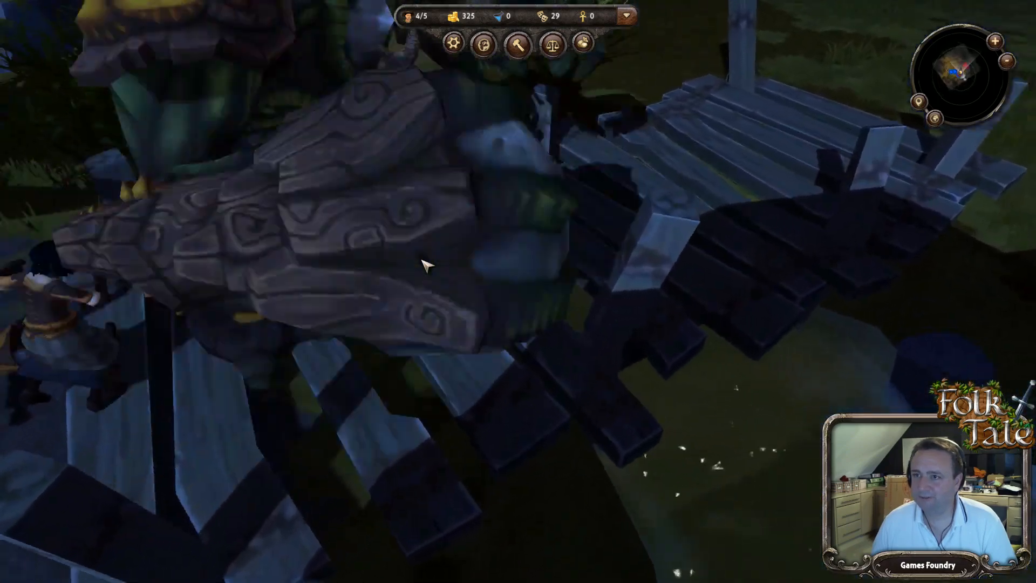
Step: Examine the fight on the wooden bridge from above, circling the peasants and both large creatures at varying distances
key("e")
scroll(424, 264, "down", 2)
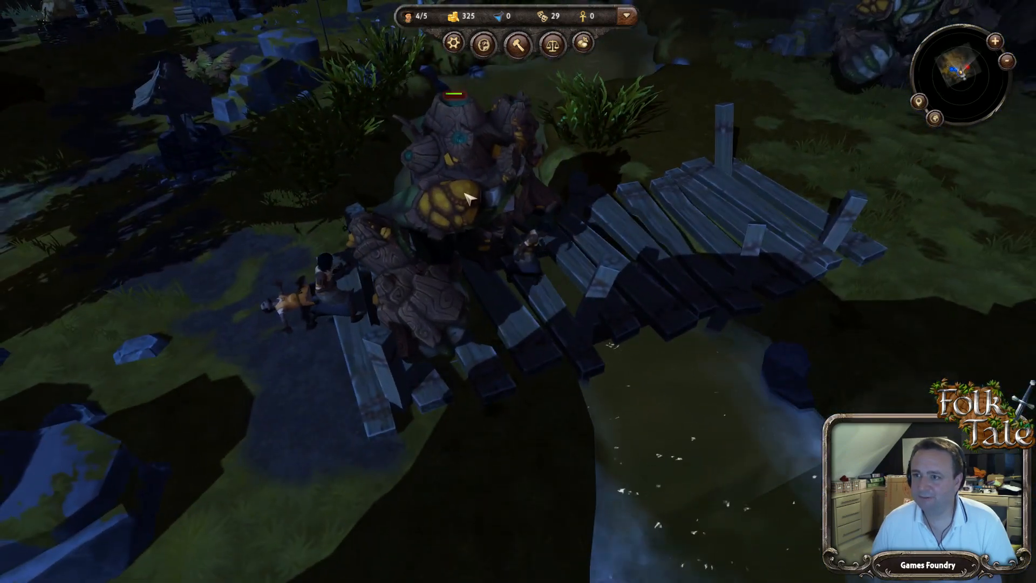
key("e")
scroll(470, 199, "up", 3)
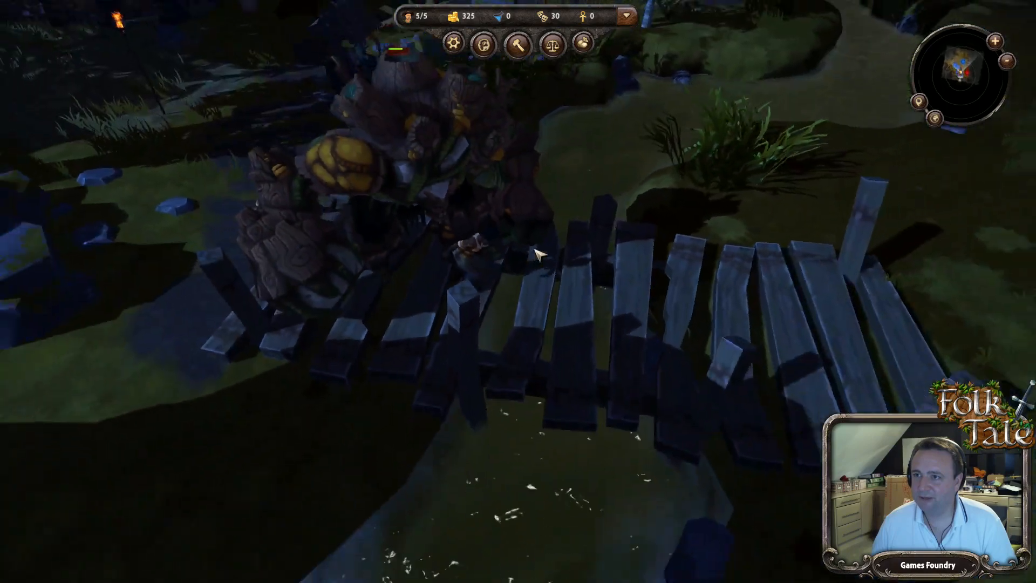
key("e")
scroll(537, 254, "down", 2)
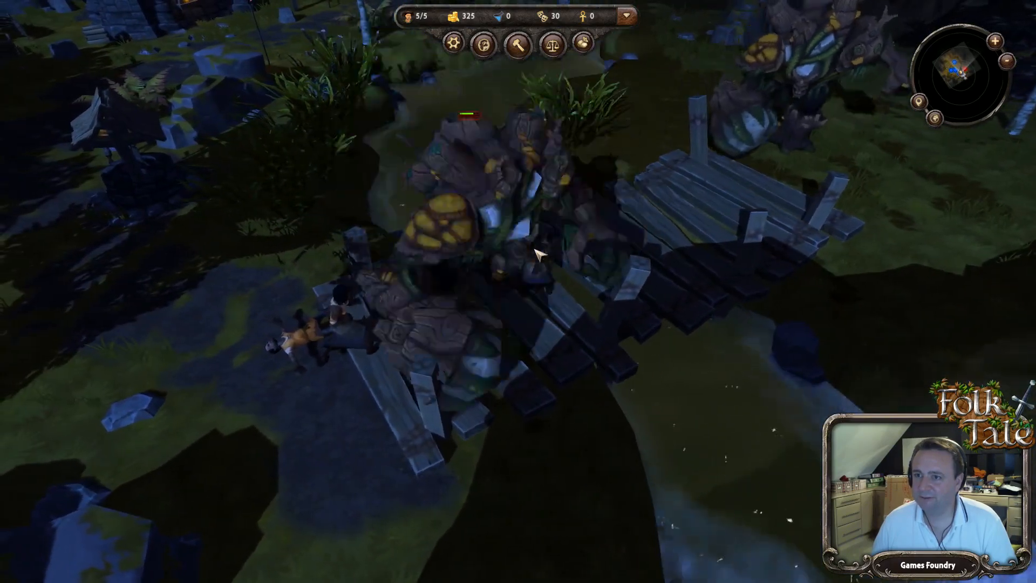
key("e")
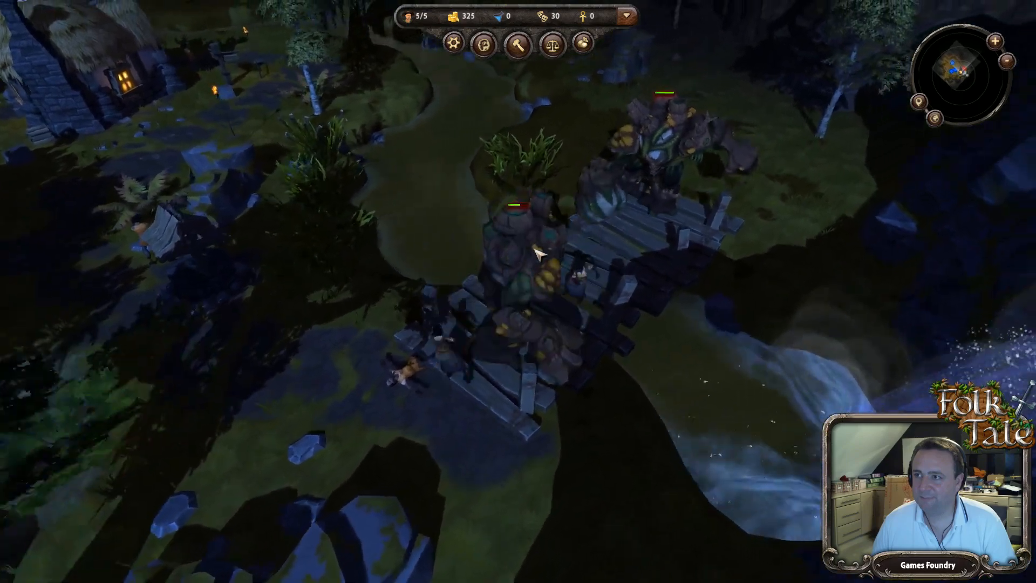
scroll(537, 253, "up", 3)
scroll(537, 254, "down", 3)
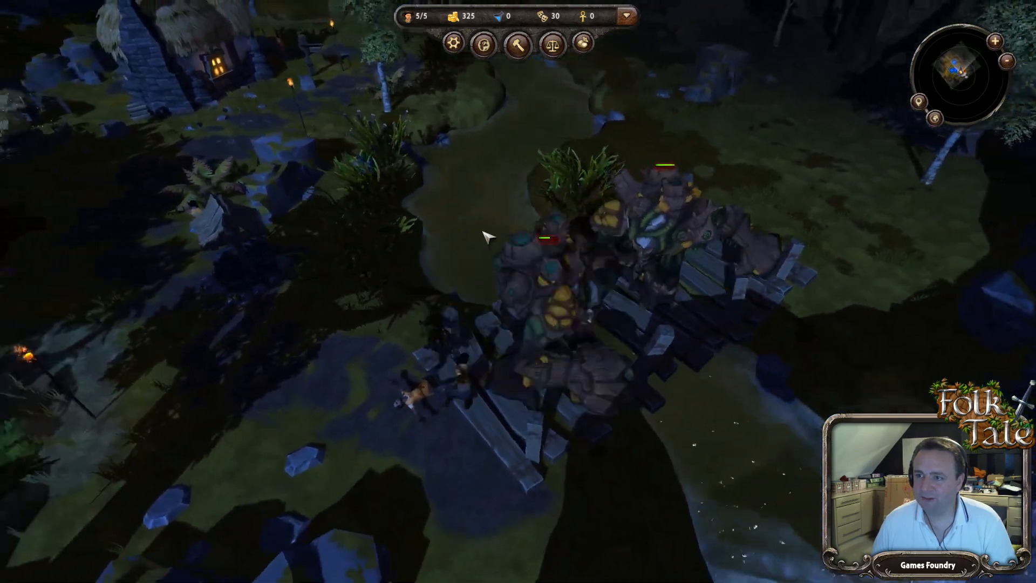
scroll(473, 241, "up", 3)
key("e")
scroll(472, 242, "up", 1)
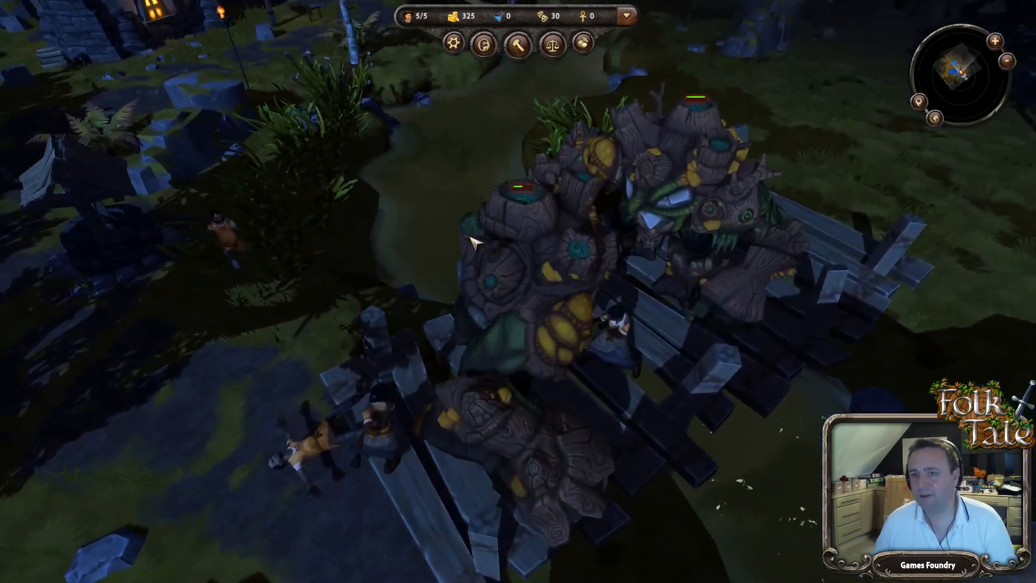
Step: Follow the bridge fight from ground level beside the fallen peasant, looking up at the creatures
key("s")
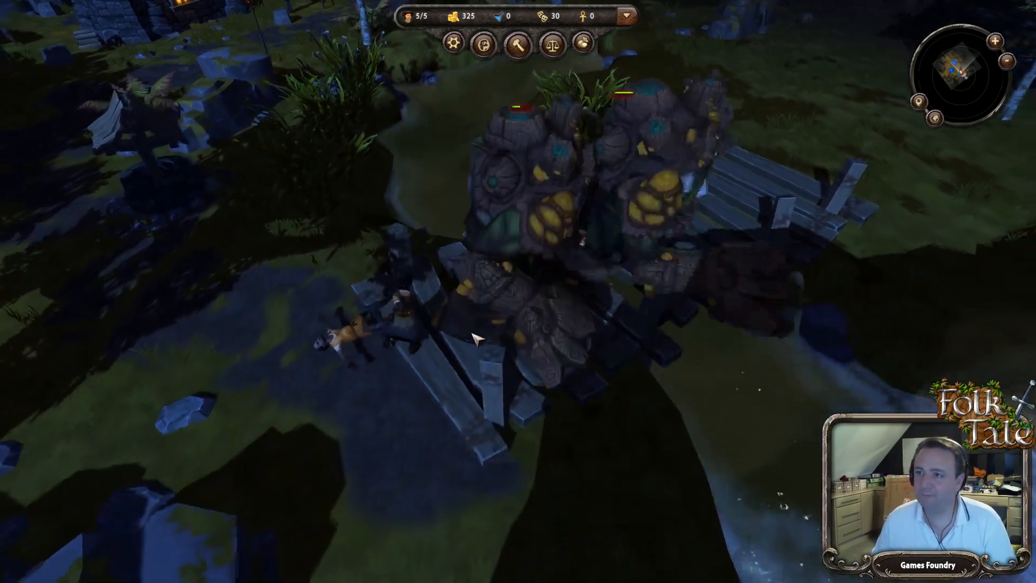
middle_click_drag(484, 393, 530, 189)
key("a")
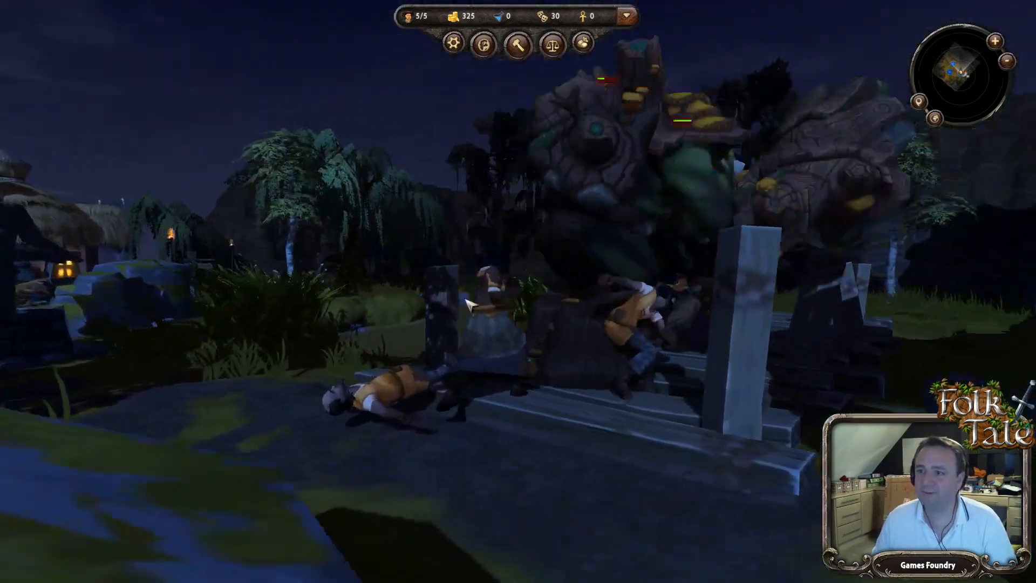
mouse_move(471, 305)
middle_mouse_down()
mouse_move(652, 287)
mouse_move(517, 313)
mouse_move(504, 345)
mouse_move(487, 303)
mouse_move(599, 317)
mouse_move(540, 316)
mouse_move(521, 270)
mouse_move(574, 294)
mouse_move(584, 249)
mouse_move(581, 356)
middle_mouse_up()
key("a")
key("s")
key("s")
key("a")
key("w")
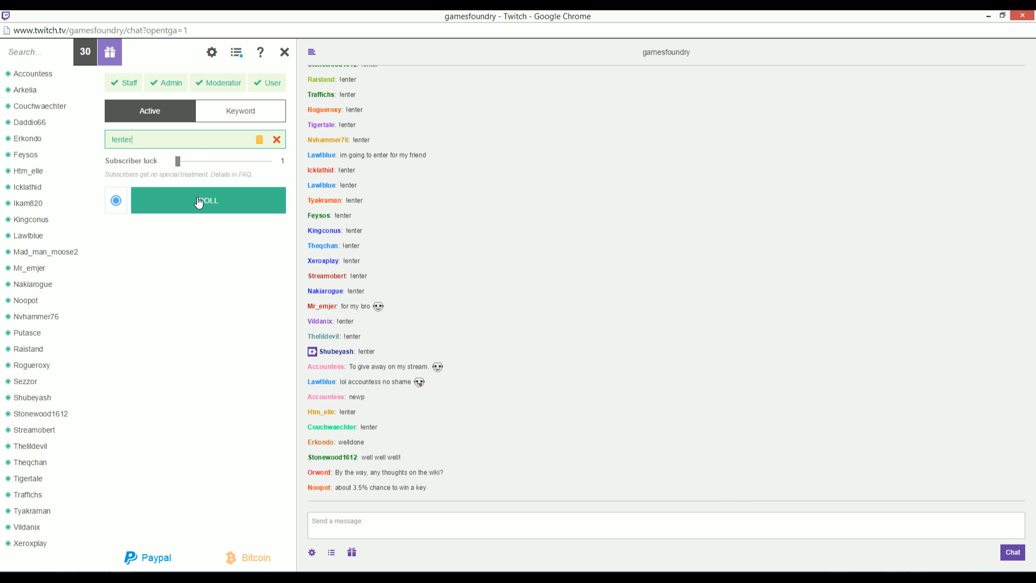
Step: In the Twitch chat giveaway, exclude staff, admins and moderators from the !enter draw and roll for a winner
left_click(125, 83)
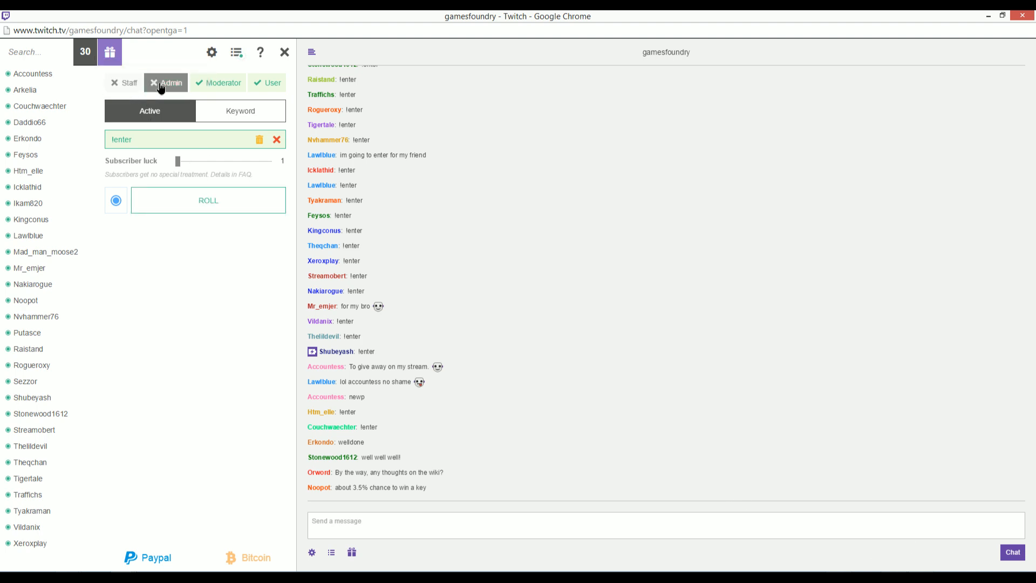
left_click(166, 83)
left_click(200, 83)
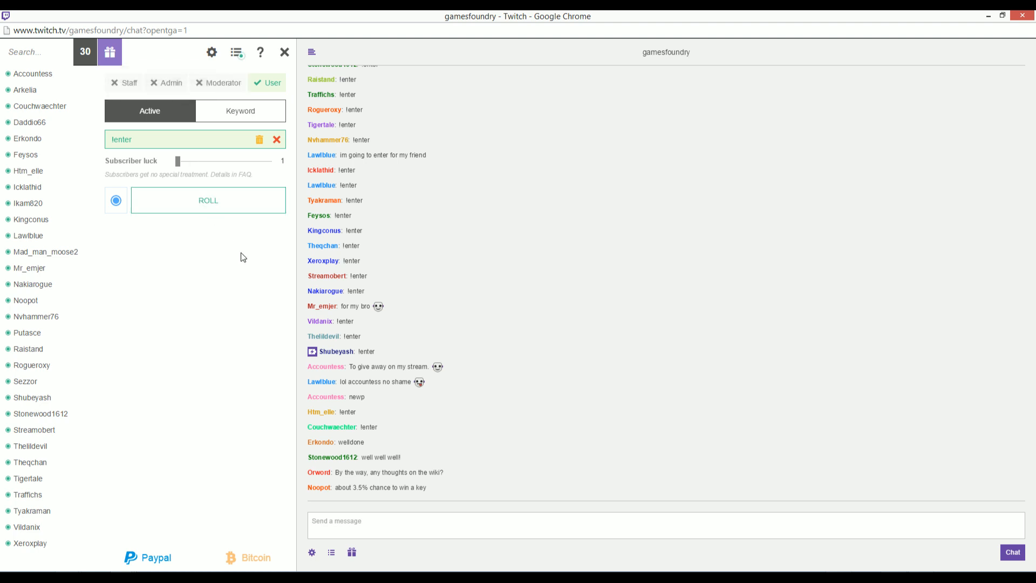
left_click(215, 203)
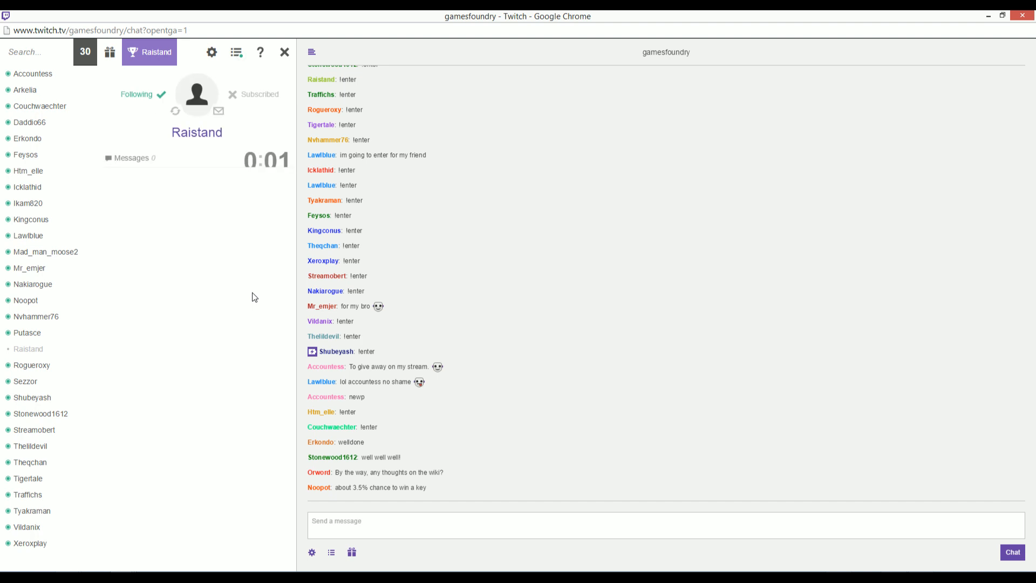